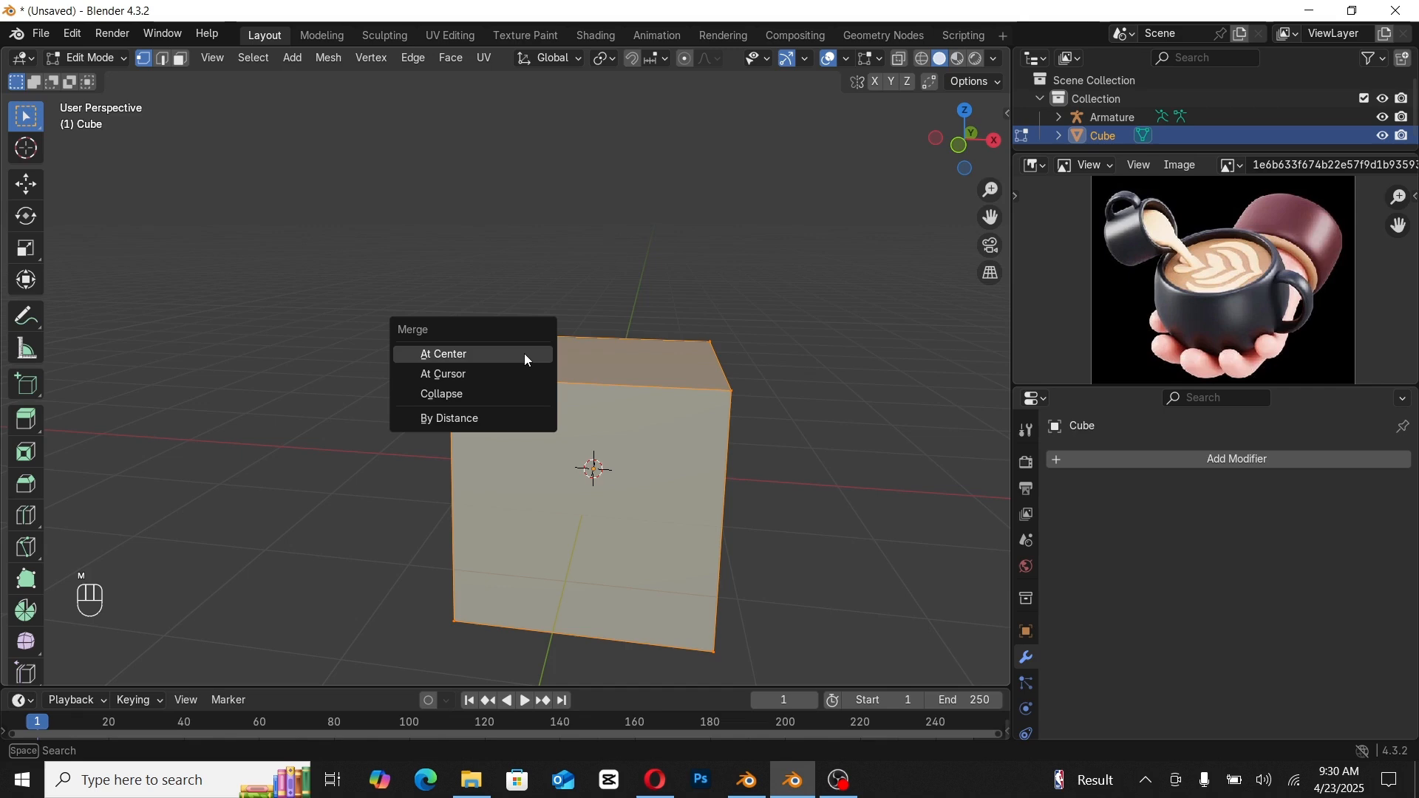
Step: Merge all of the cube's vertices at their center and switch to the front view
click(527, 355)
drag(555, 434, 643, 507)
key(KP_1)
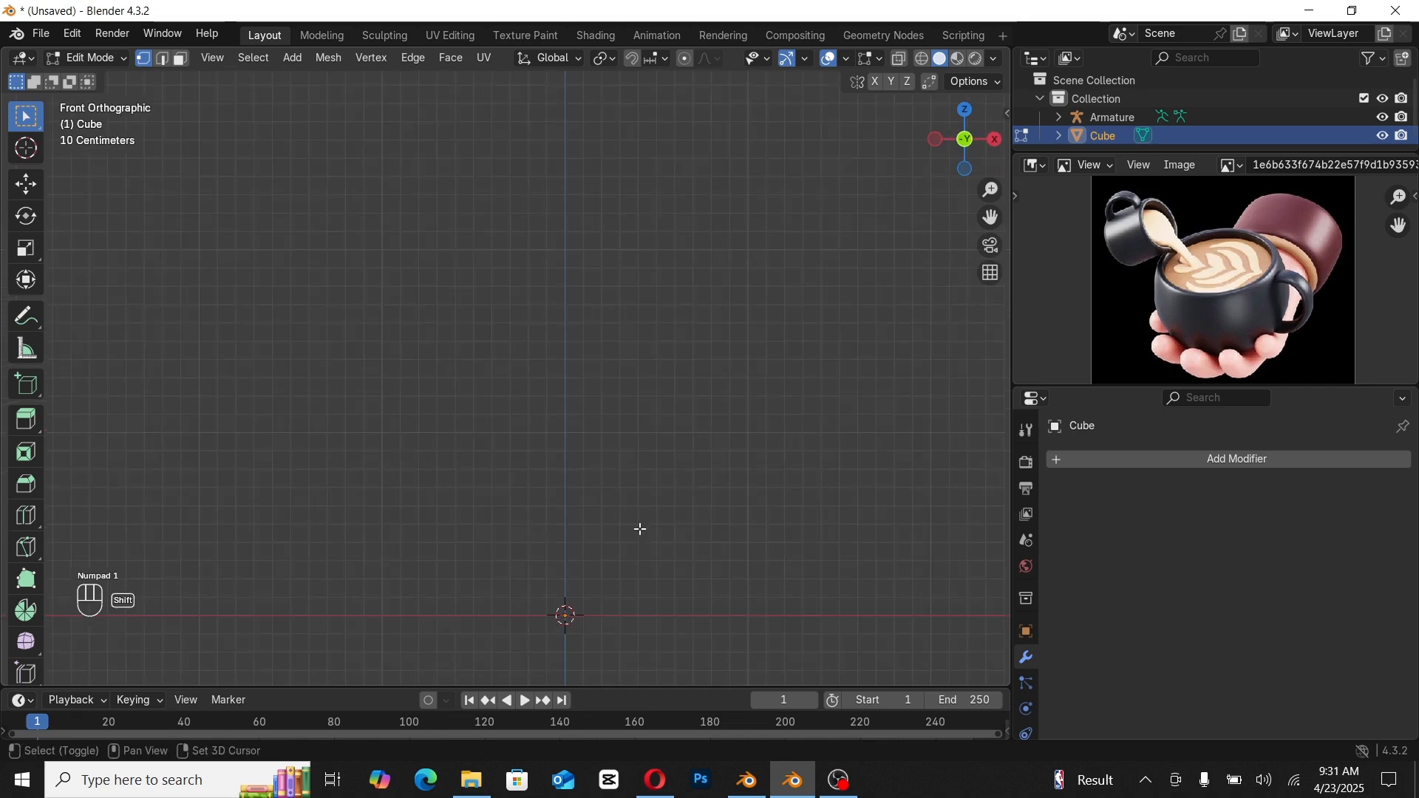
Step: Add a Skin modifier followed by a Subdivision Surface modifier to the merged single-vertex cube
click(1154, 466)
mouse_move(1151, 469)
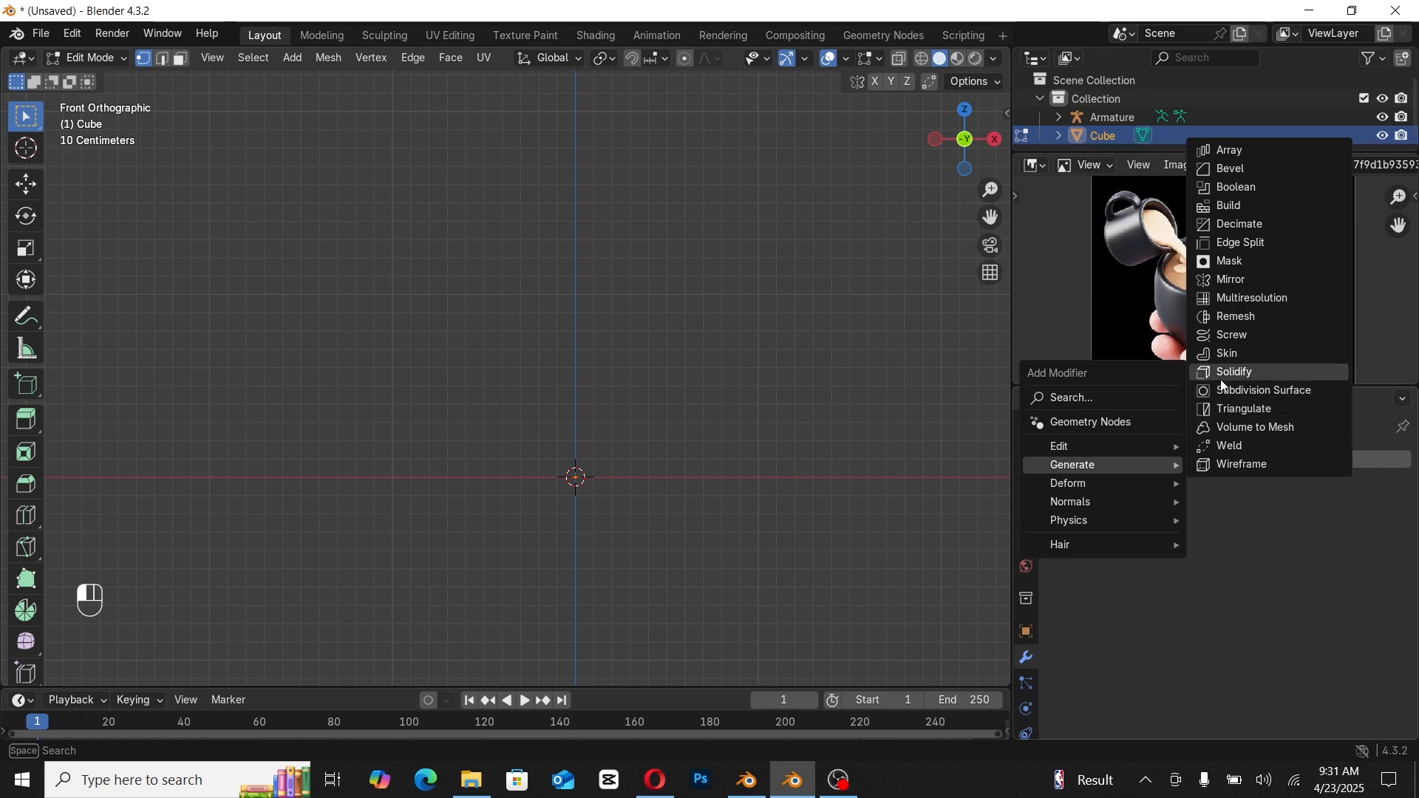
click(1227, 355)
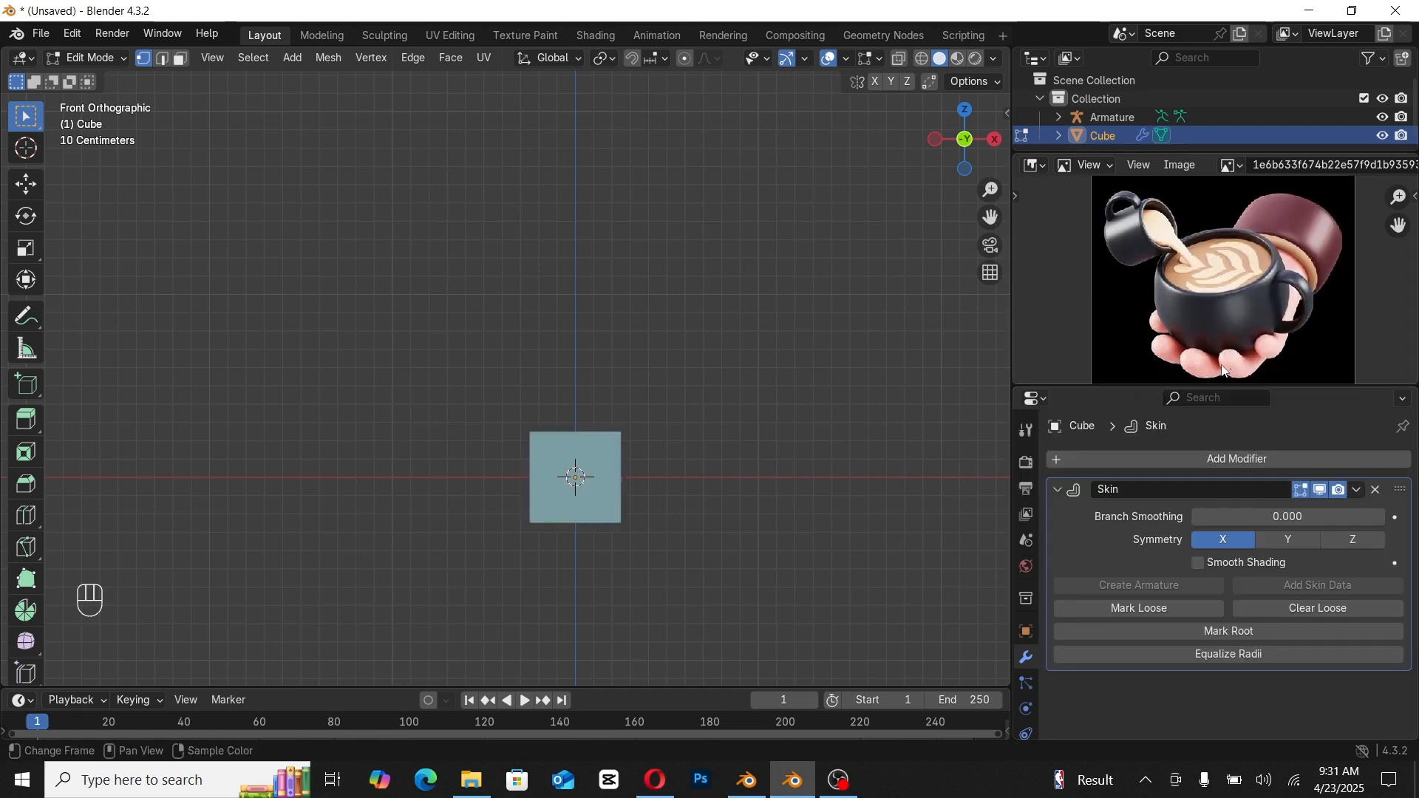
click(1058, 489)
click(1087, 460)
mouse_move(1086, 461)
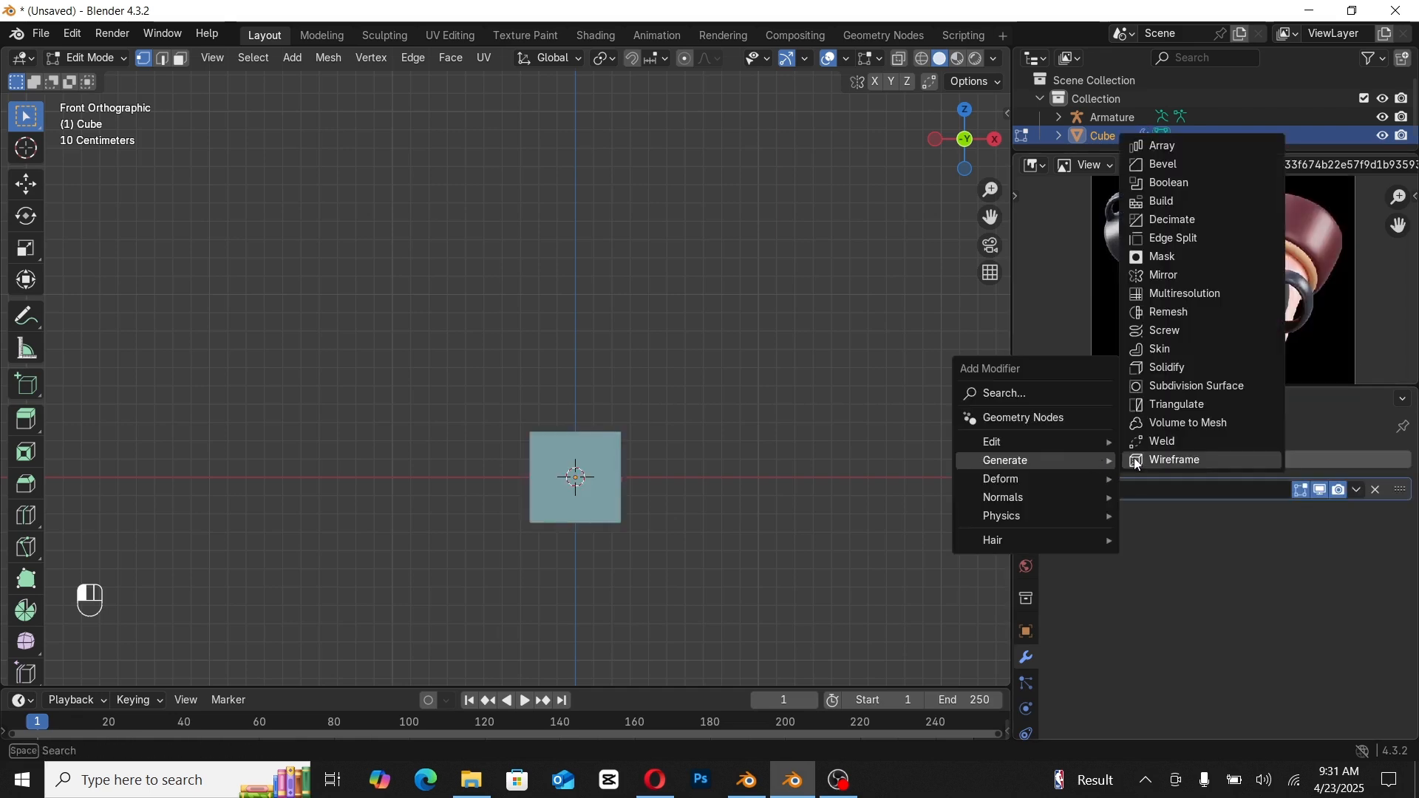
click(1191, 386)
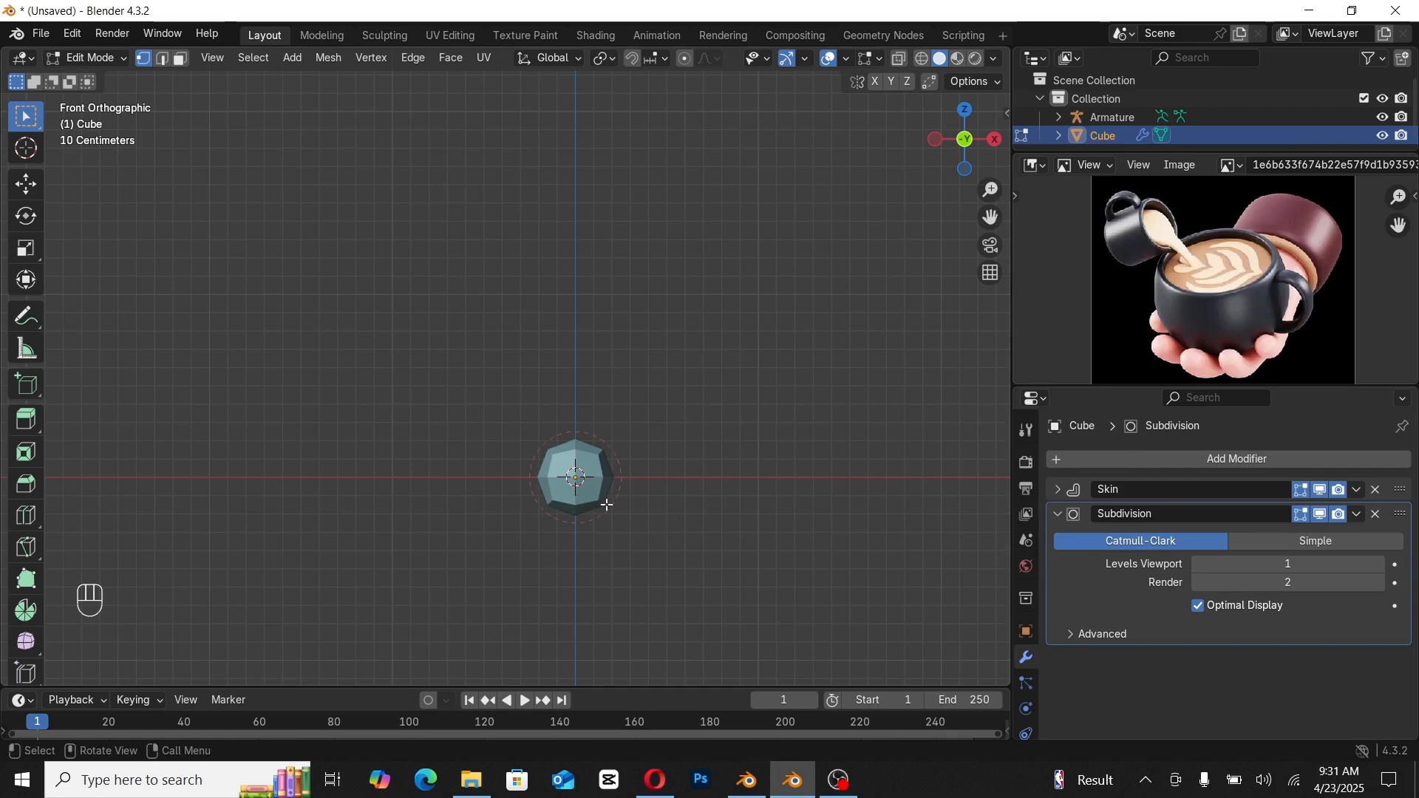
Step: Enlarge the vertex's skin radius by a factor of about 1.26 and extrude it straight up along Z as the forearm
key(ctrl+a)
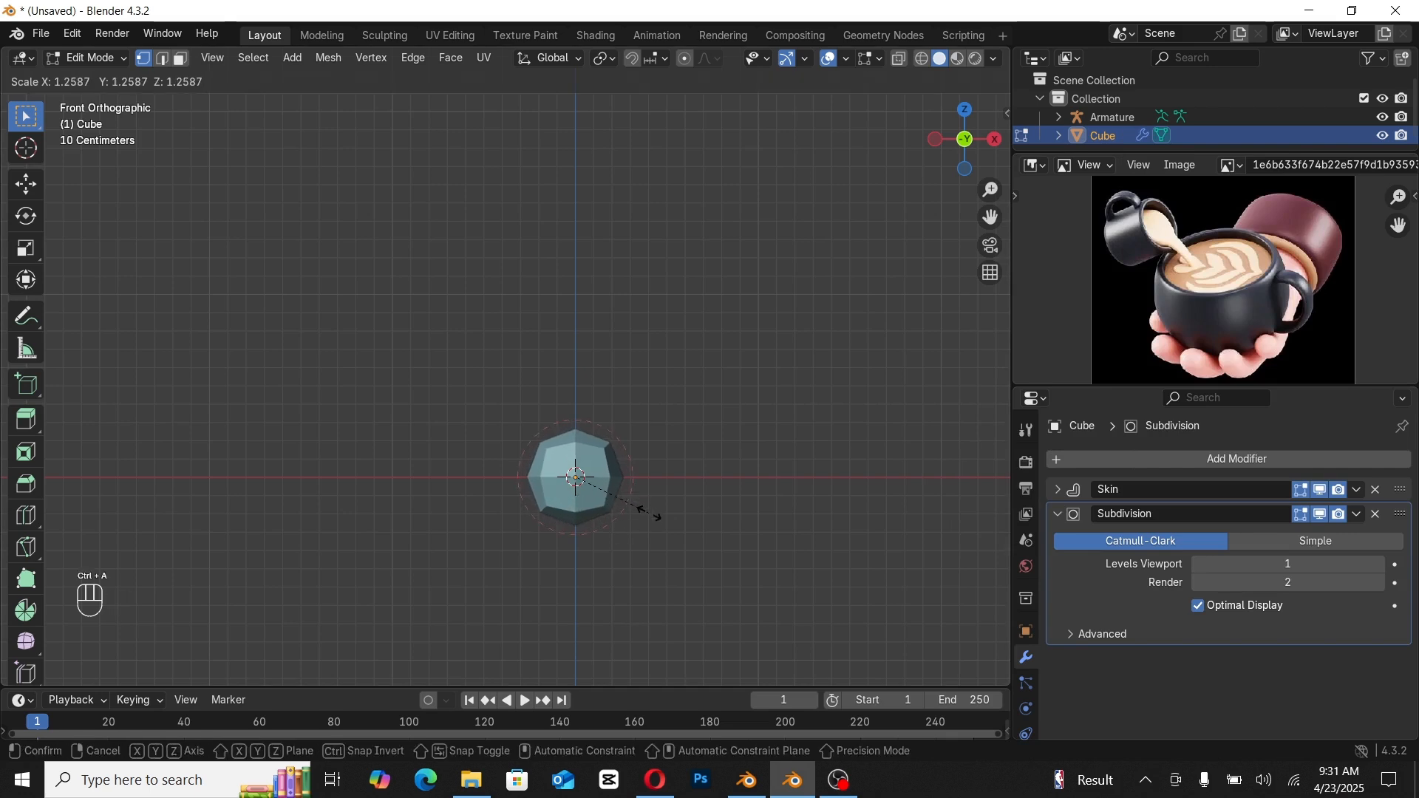
click(651, 515)
shift+middle_drag(563, 464, 571, 497)
key(e)
key(z)
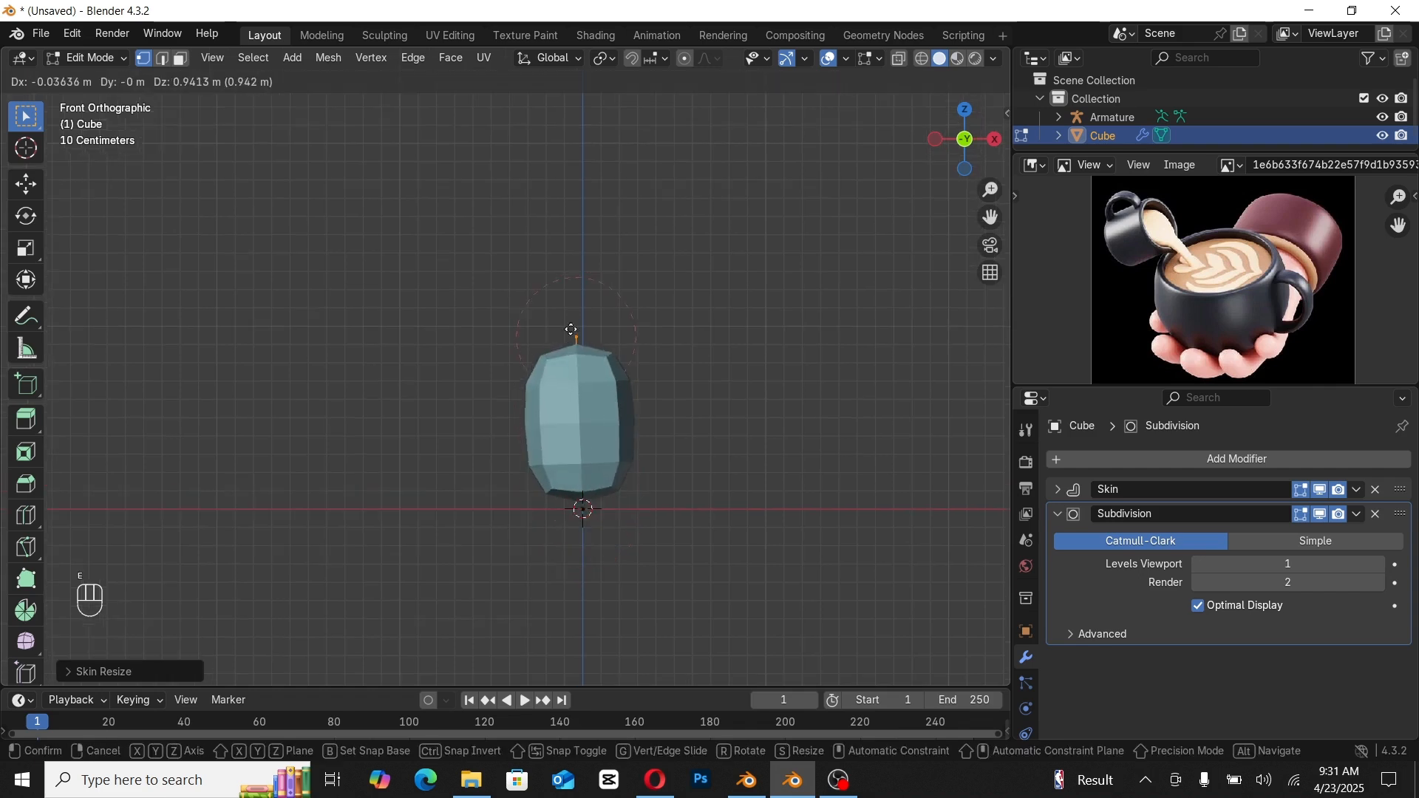
click(571, 220)
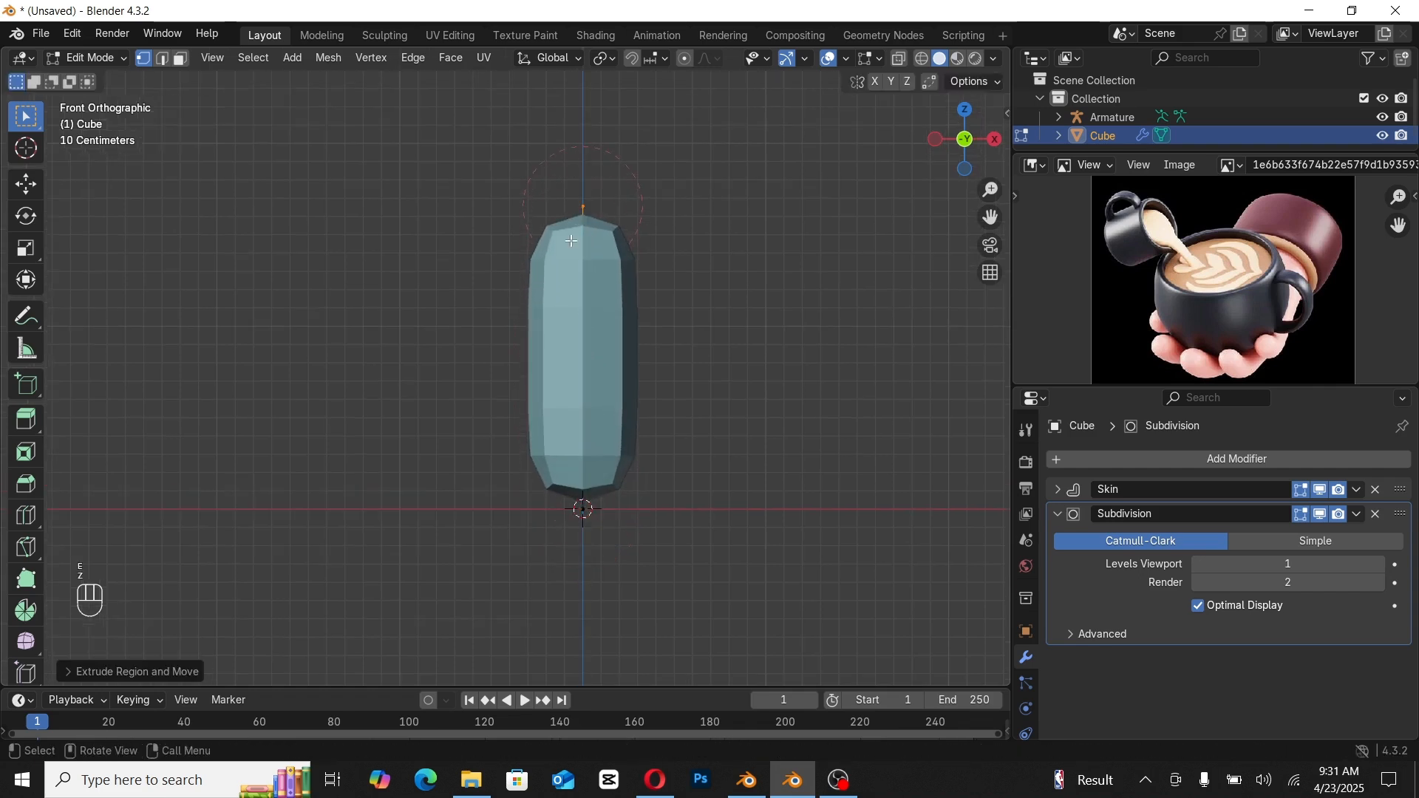
Step: Extrude the forearm's top vertex once more straight up along Z to form the palm vertex
scroll(571, 241, down, 2)
shift+middle_drag(571, 248, 566, 297)
key(e)
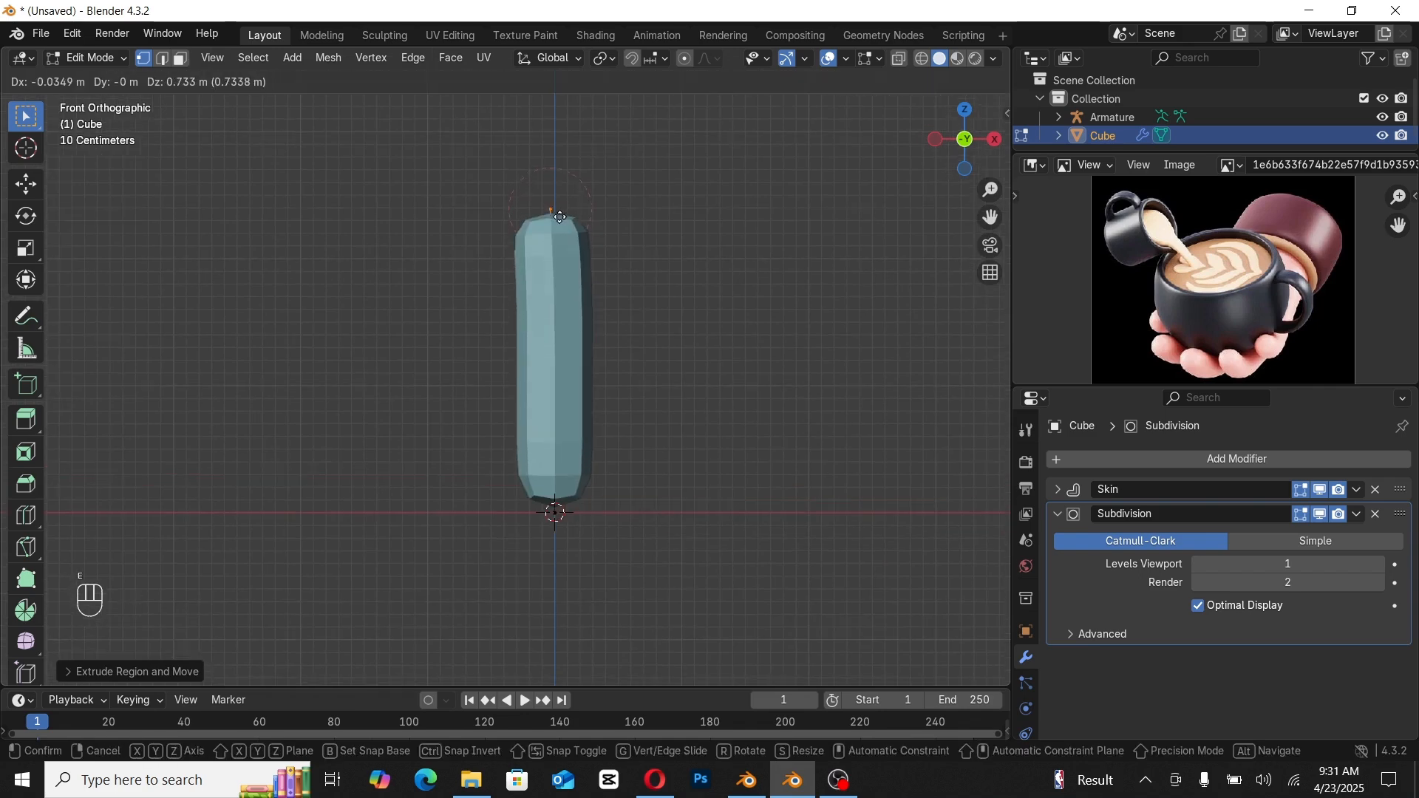
key(z)
click(565, 220)
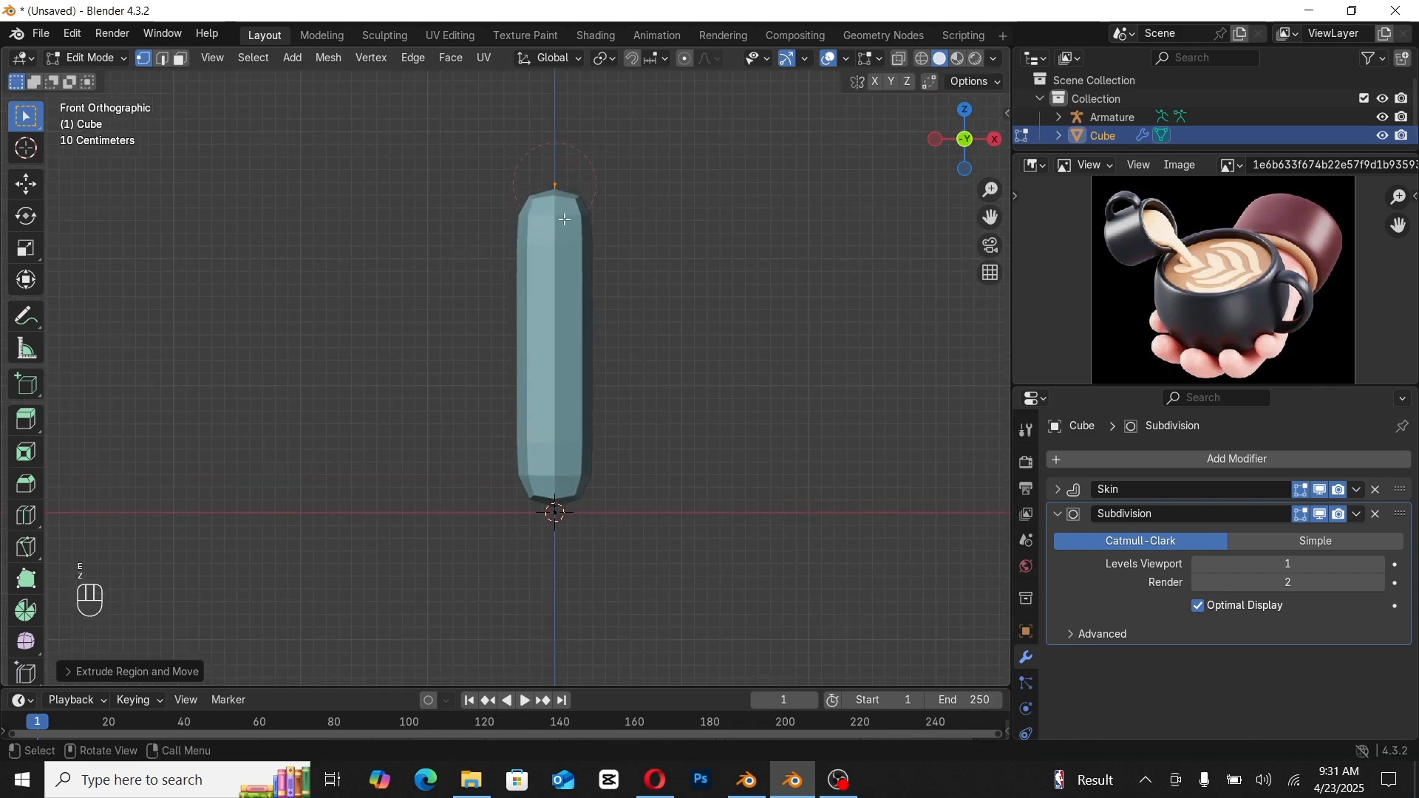
Step: Turn on X-ray and extrude the palm vertex toward +X, slightly upward, as the first branch of the hand
shift+middle_drag(567, 260, 555, 300)
drag(533, 239, 589, 294)
key(alt+z)
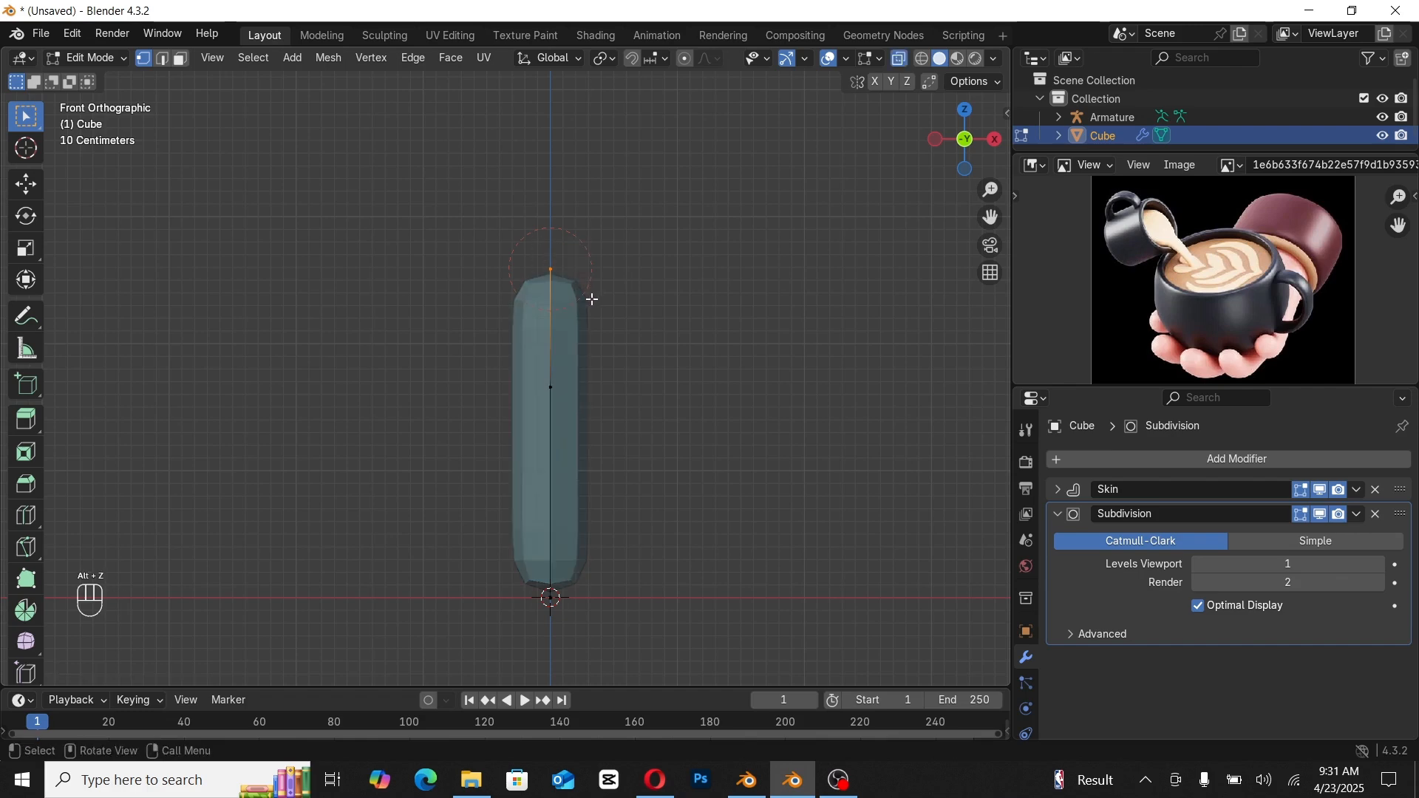
shift+middle_drag(582, 291, 580, 327)
scroll(580, 321, up, 1)
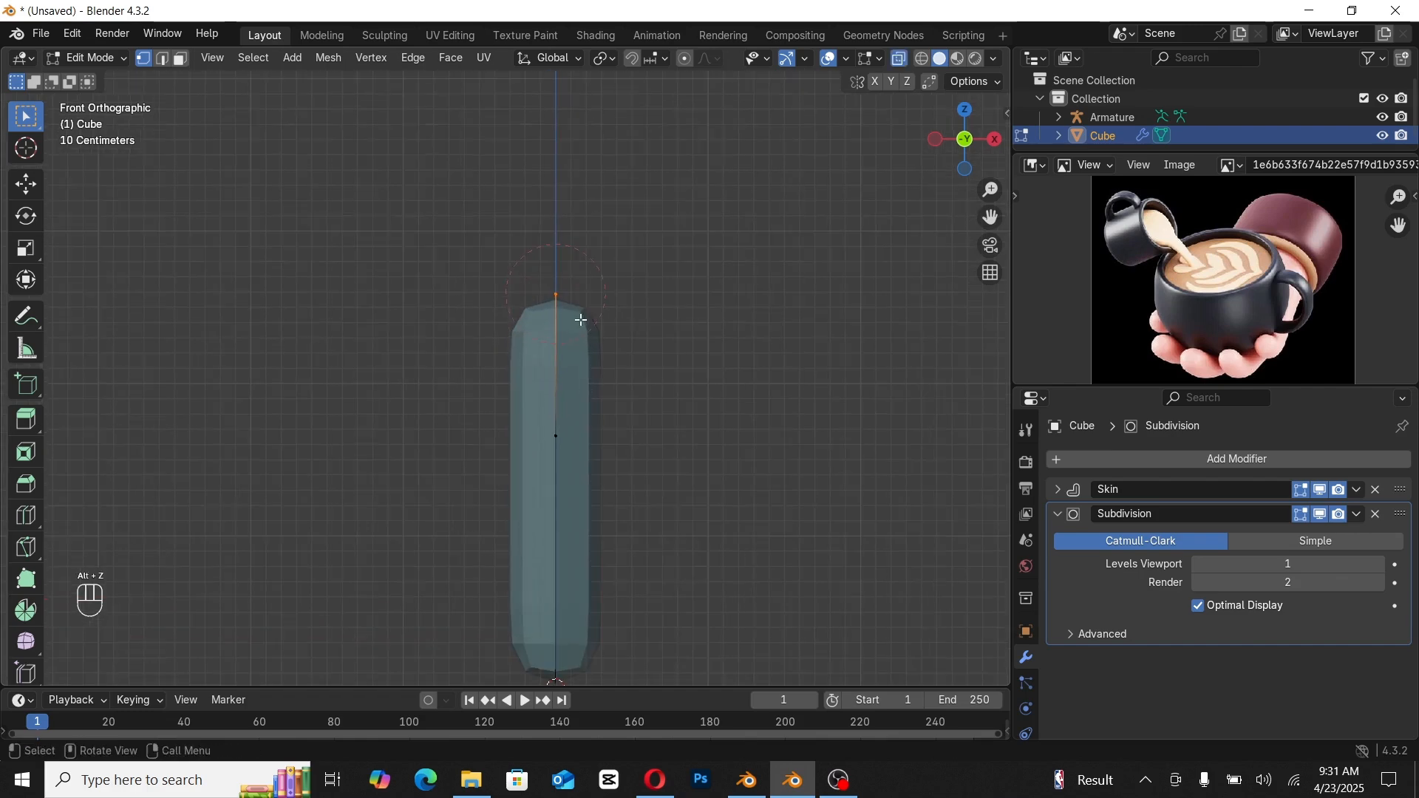
key(e)
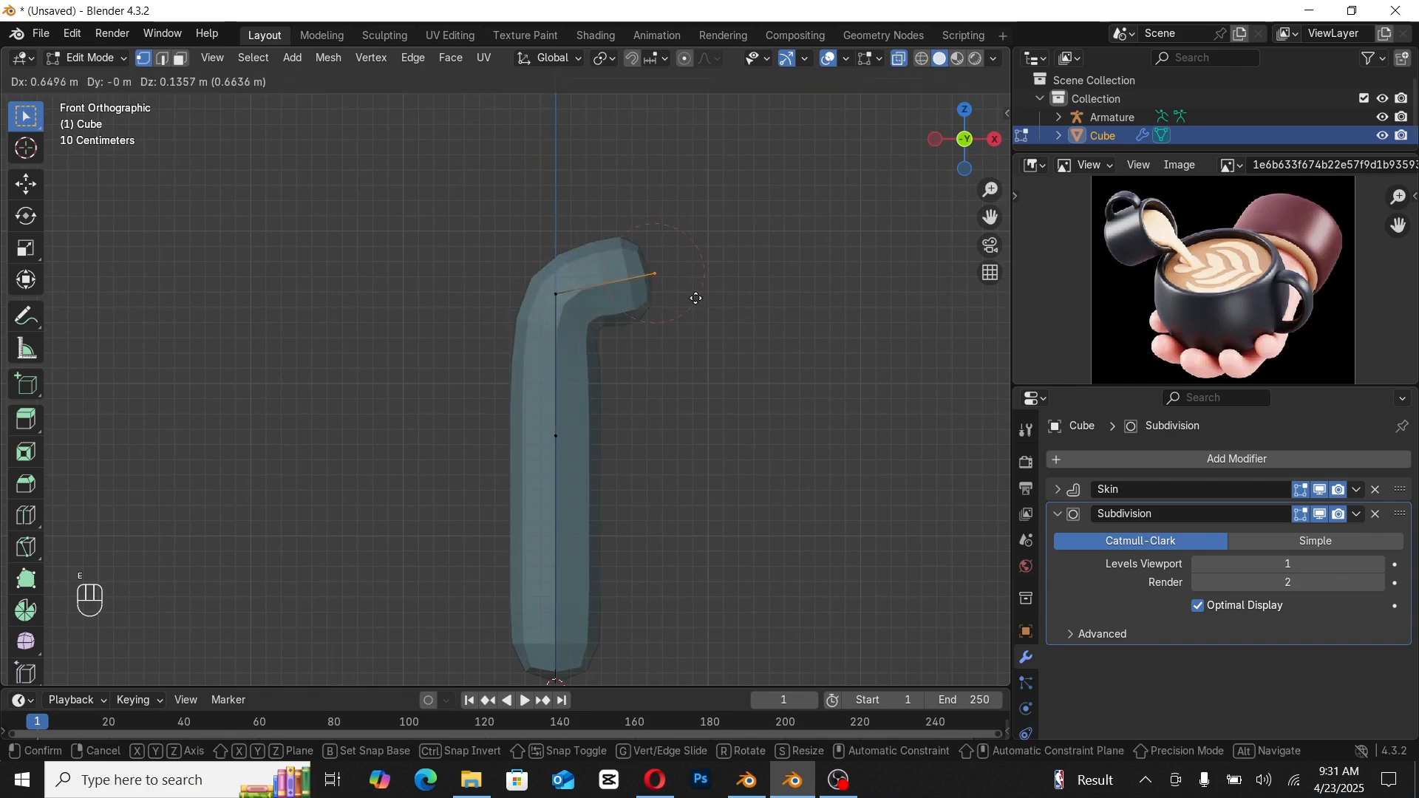
click(708, 296)
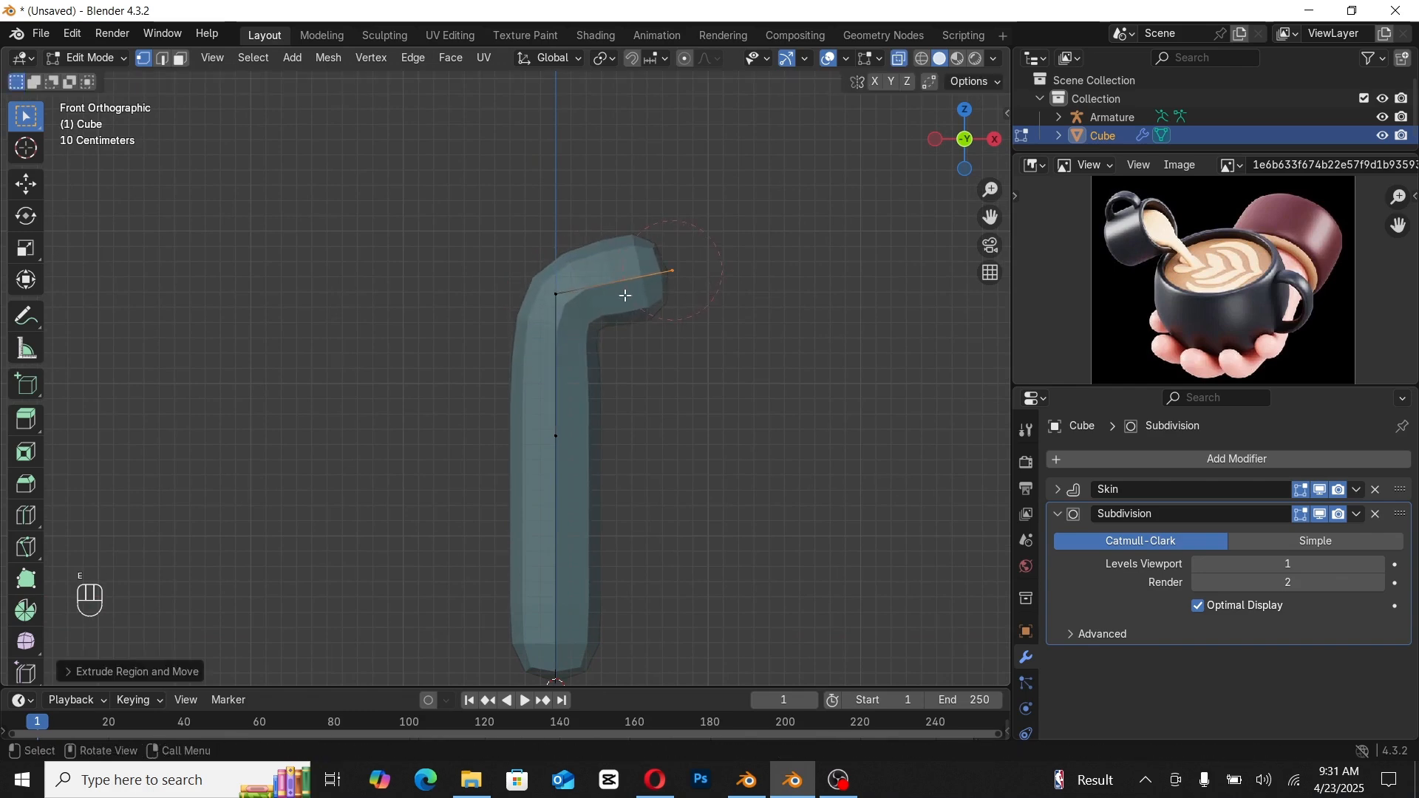
Step: Extrude two more finger branches from the palm vertex, one up and slightly toward +X, one up toward -X
drag(534, 260, 577, 323)
key(e)
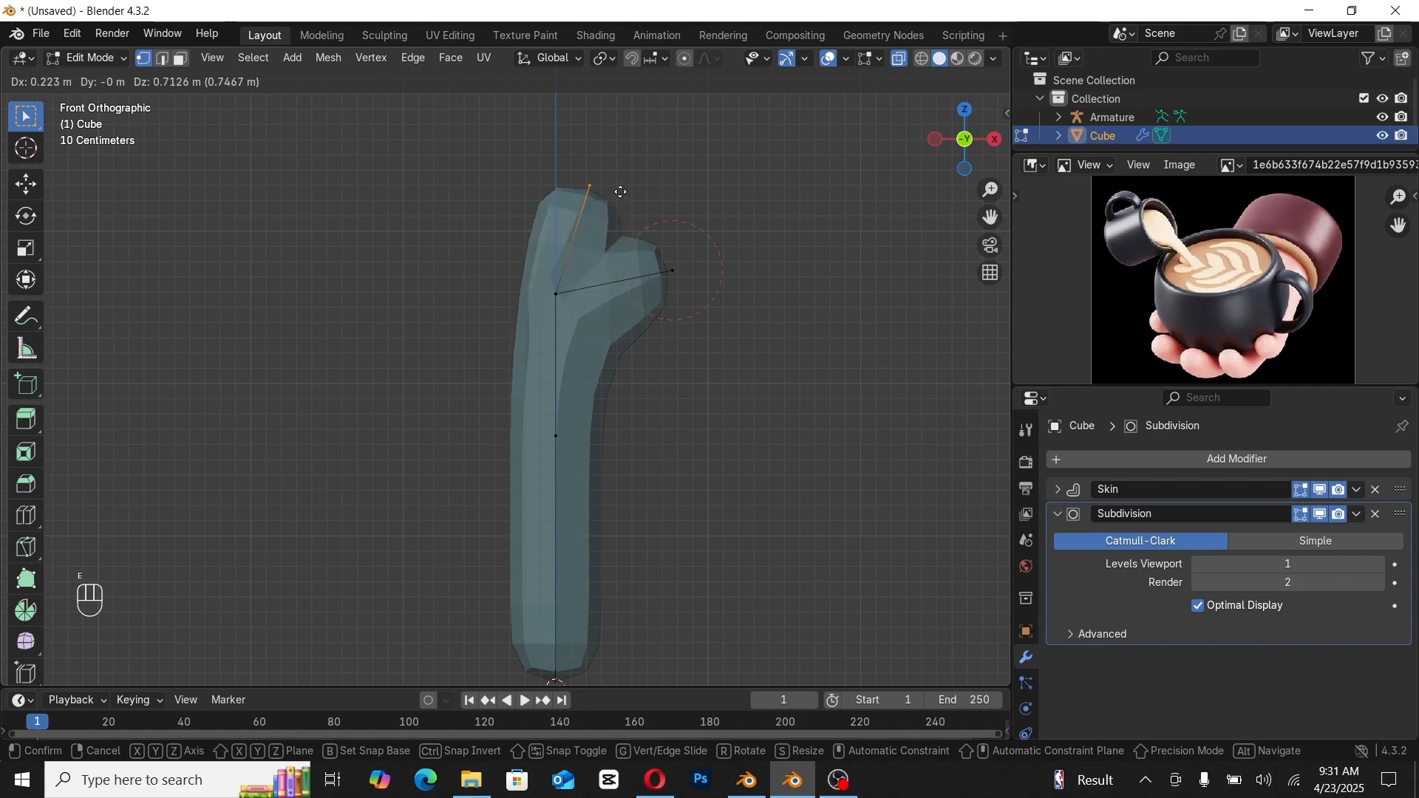
click(622, 149)
drag(513, 241, 579, 320)
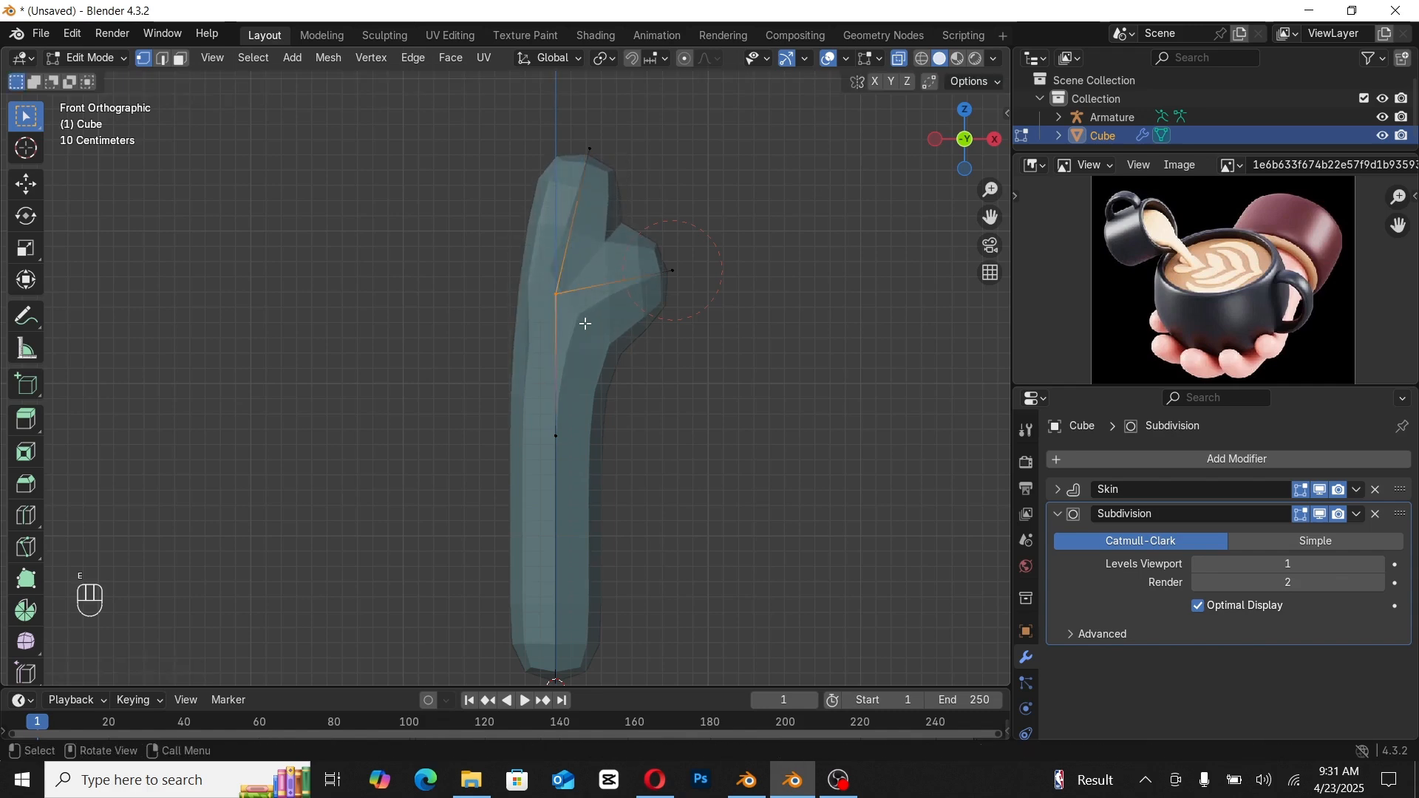
key(e)
click(473, 166)
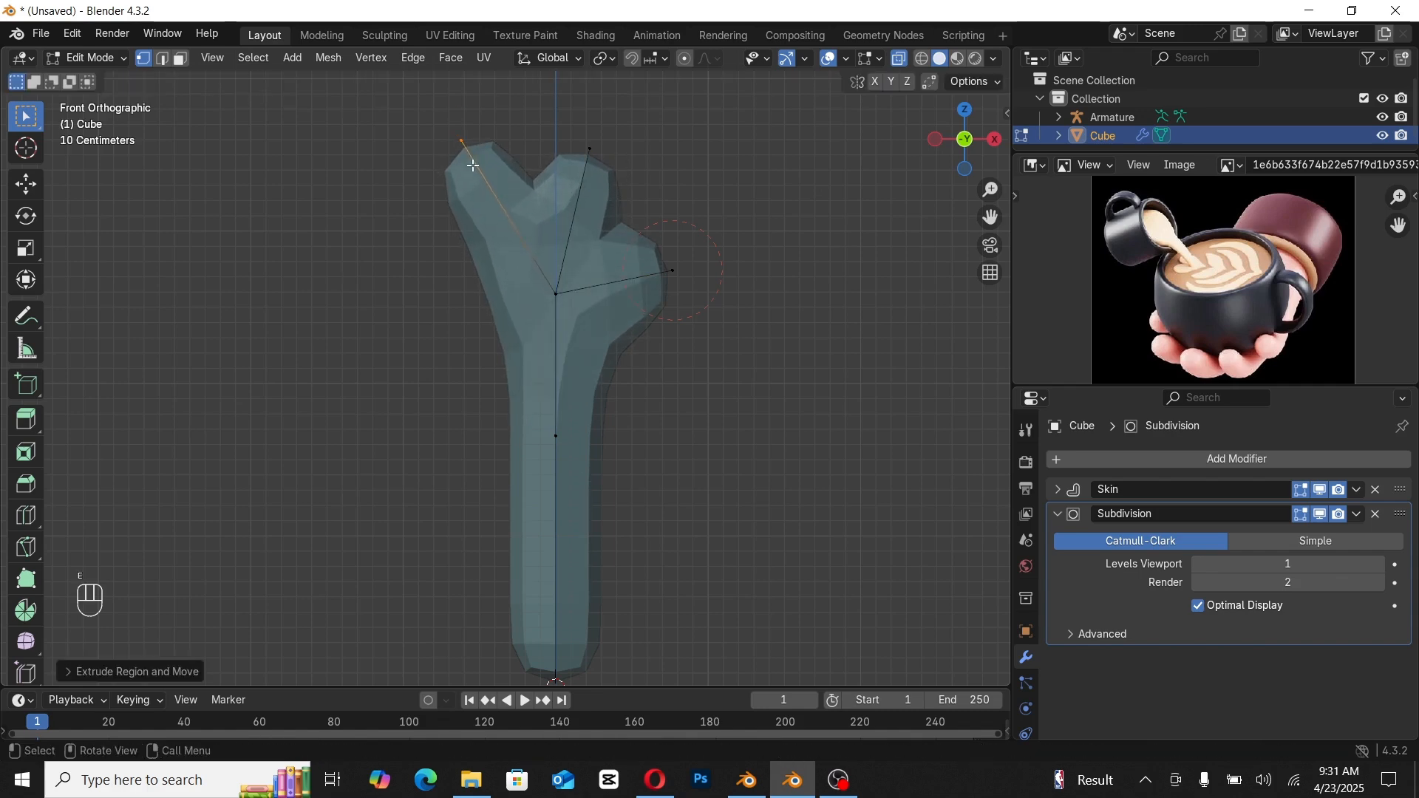
Step: Extrude two further branches from the palm vertex toward -X, one slightly upward and one about 1.68 m long angled downward
click(571, 308)
key(e)
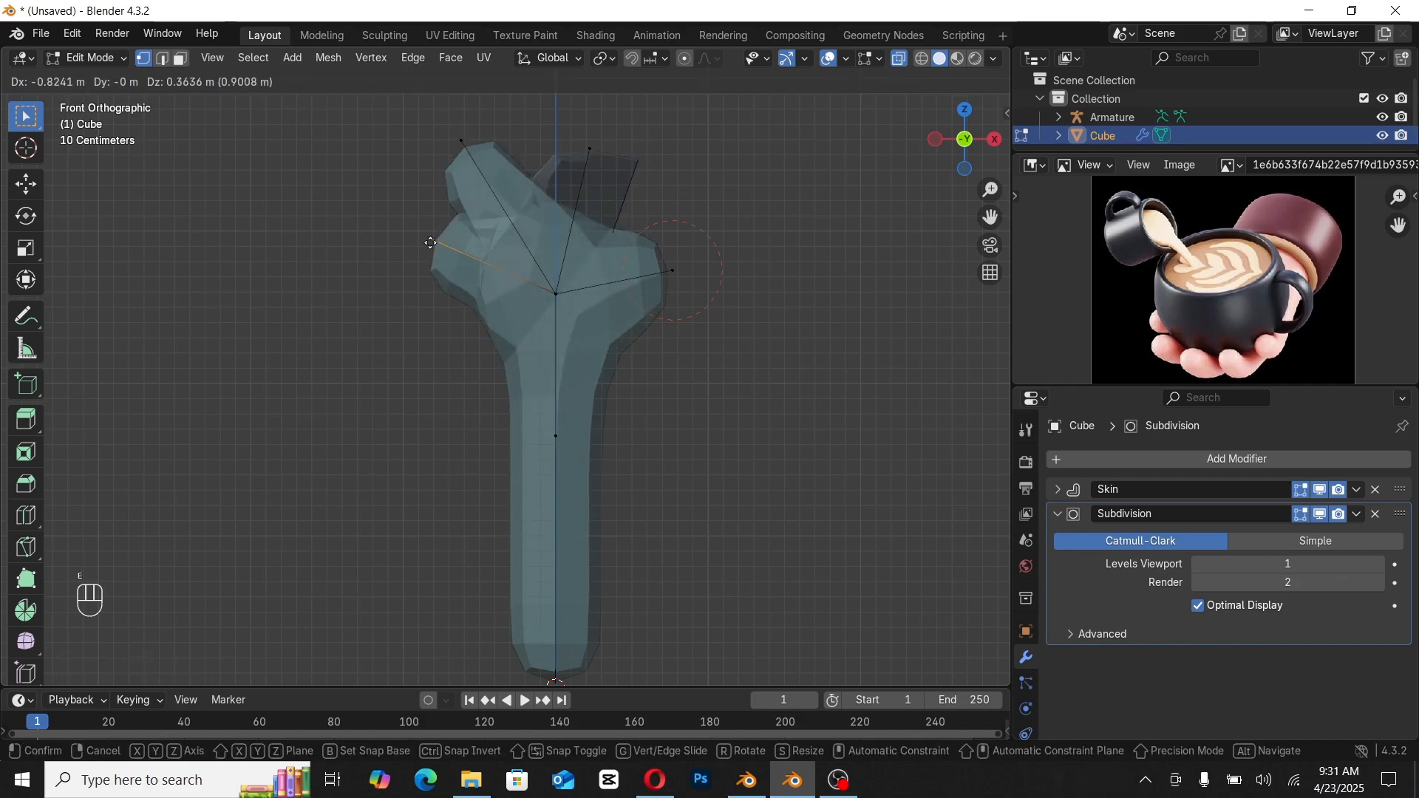
click(431, 285)
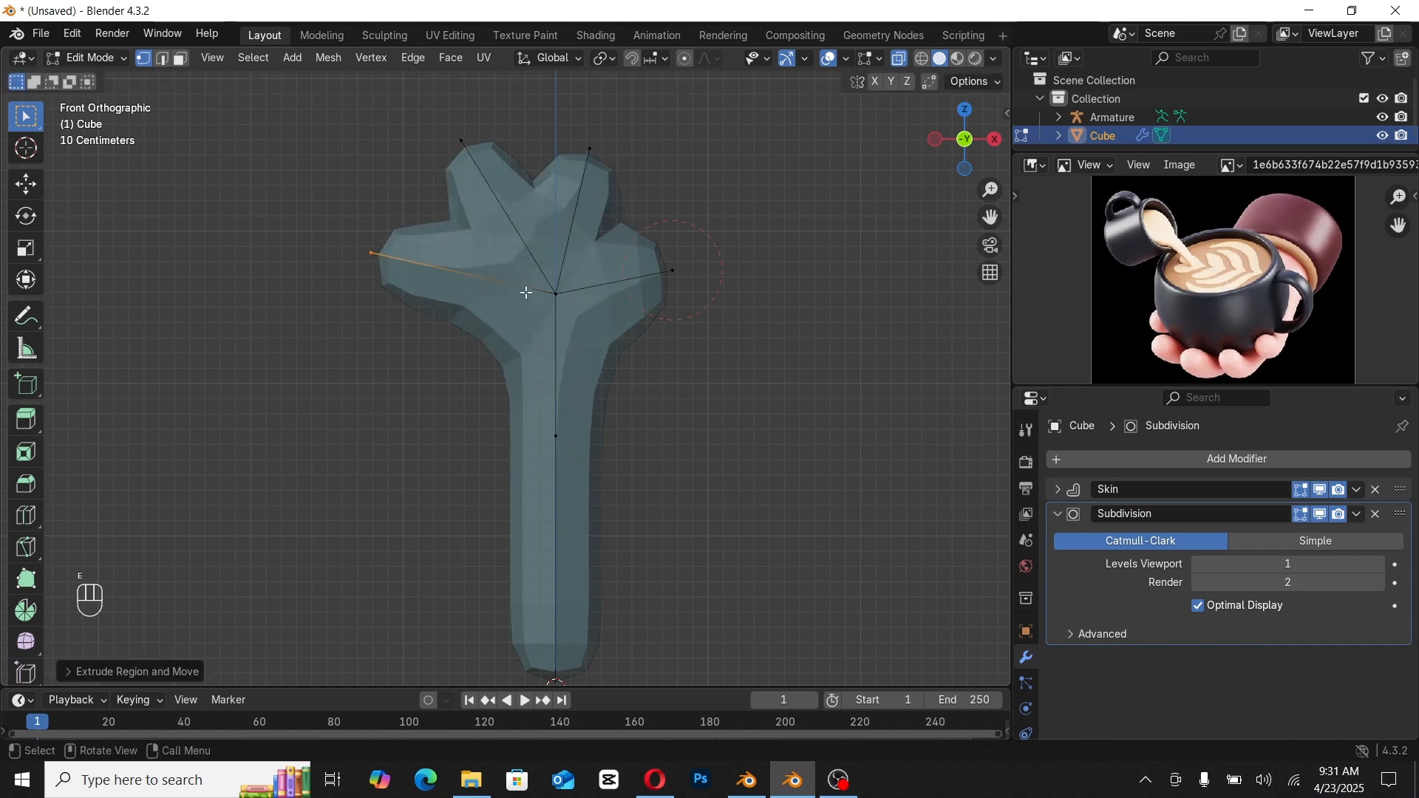
click(567, 316)
key(e)
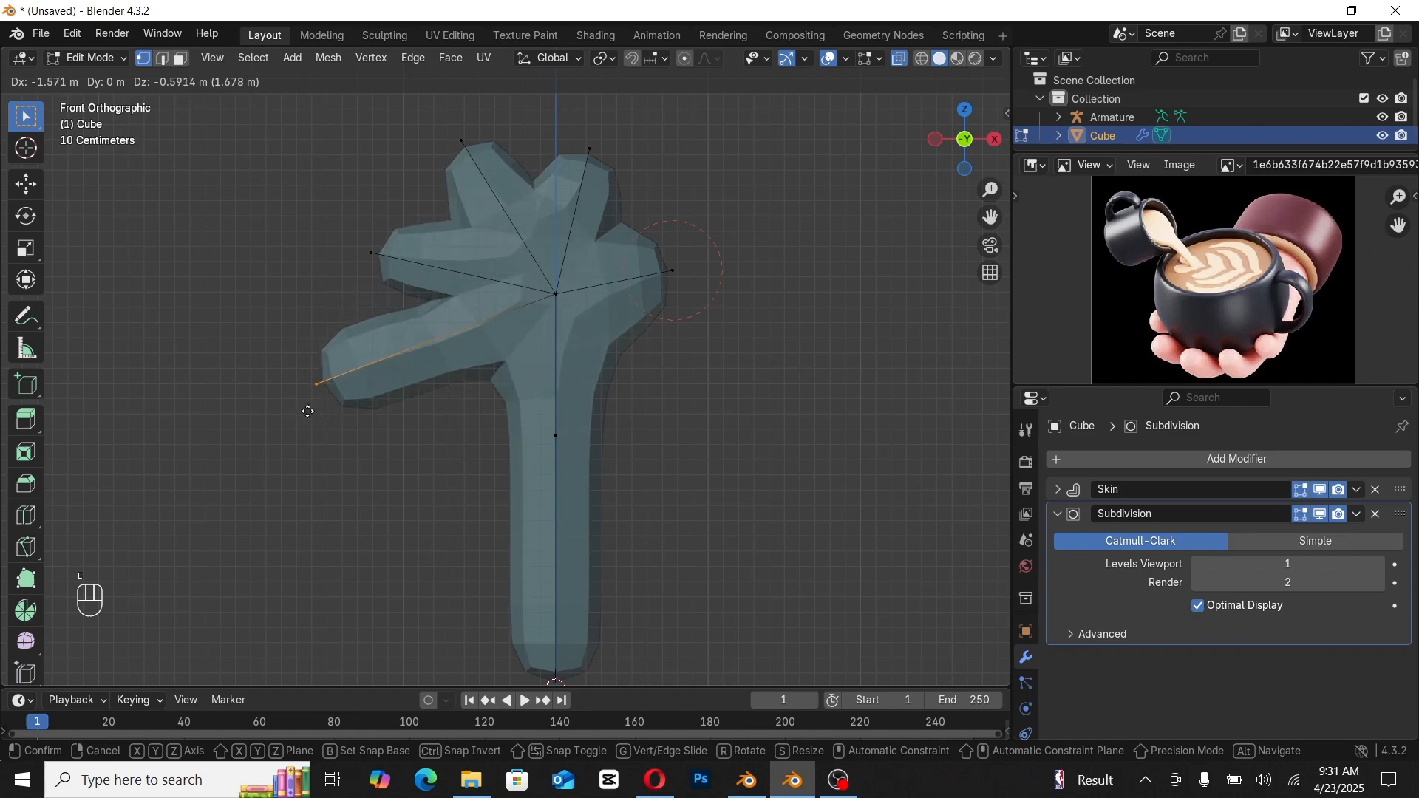
click(309, 412)
Step: Spread the fingers by moving the upper -X side tip about 0.31 m up and outward and the upper +X tip outward
click(393, 268)
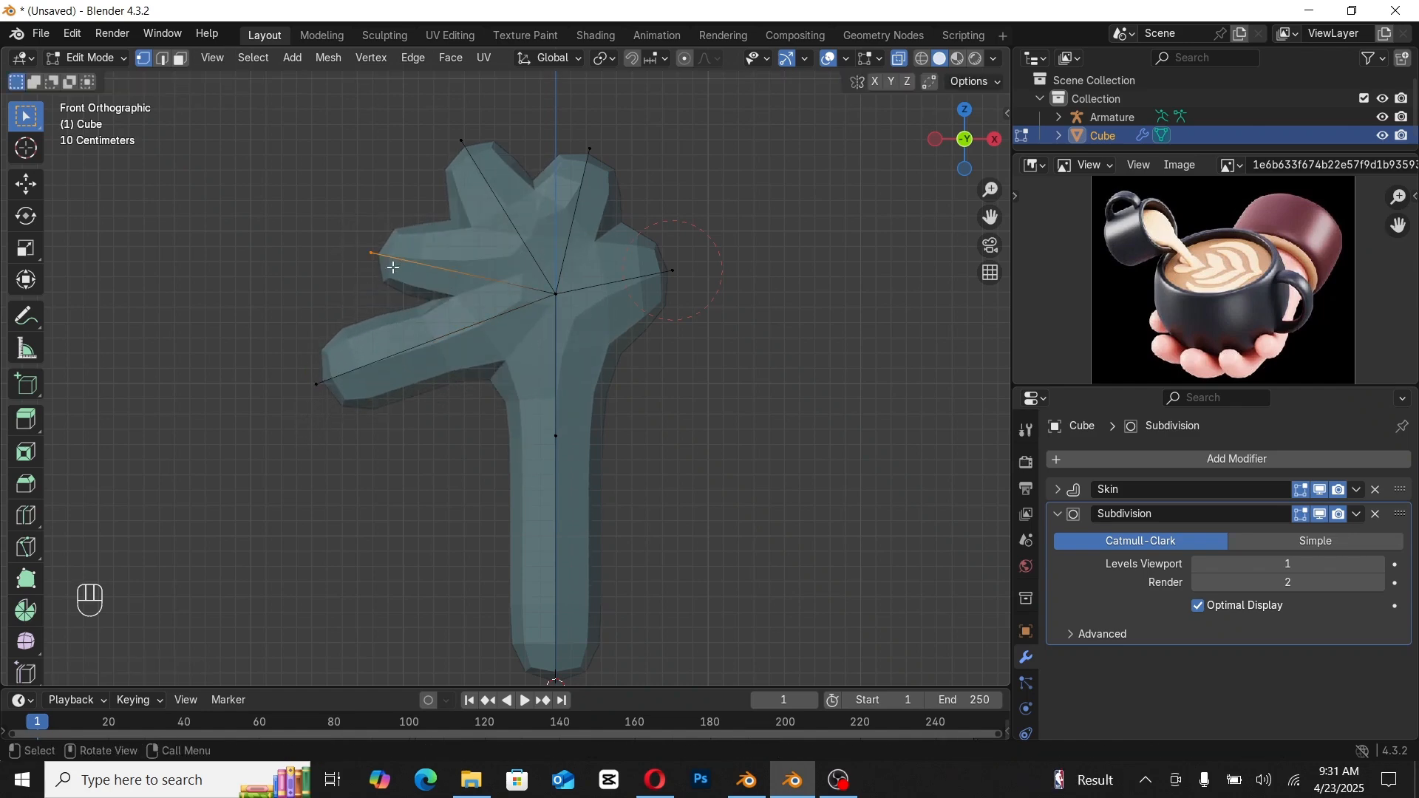
key(g)
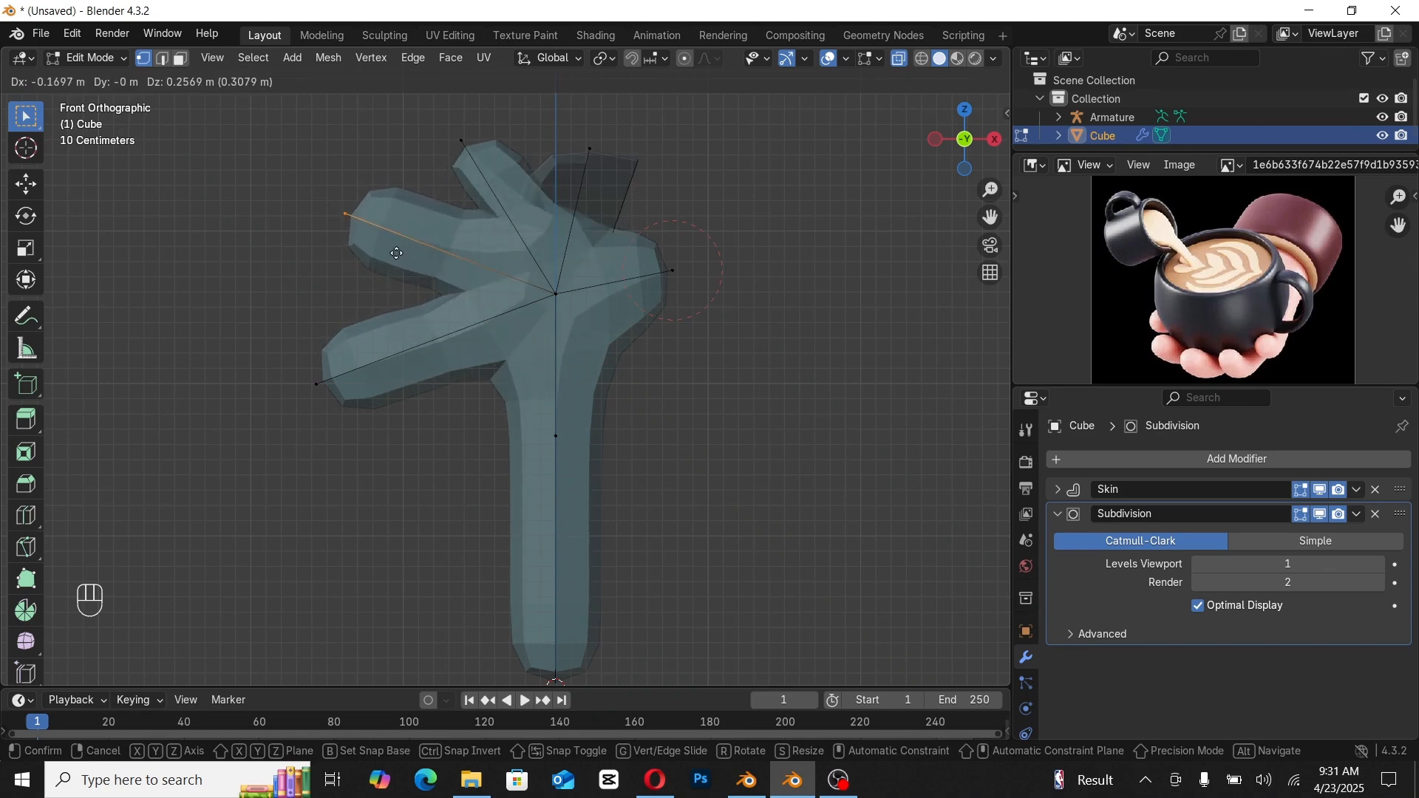
click(396, 253)
click(589, 148)
key(g)
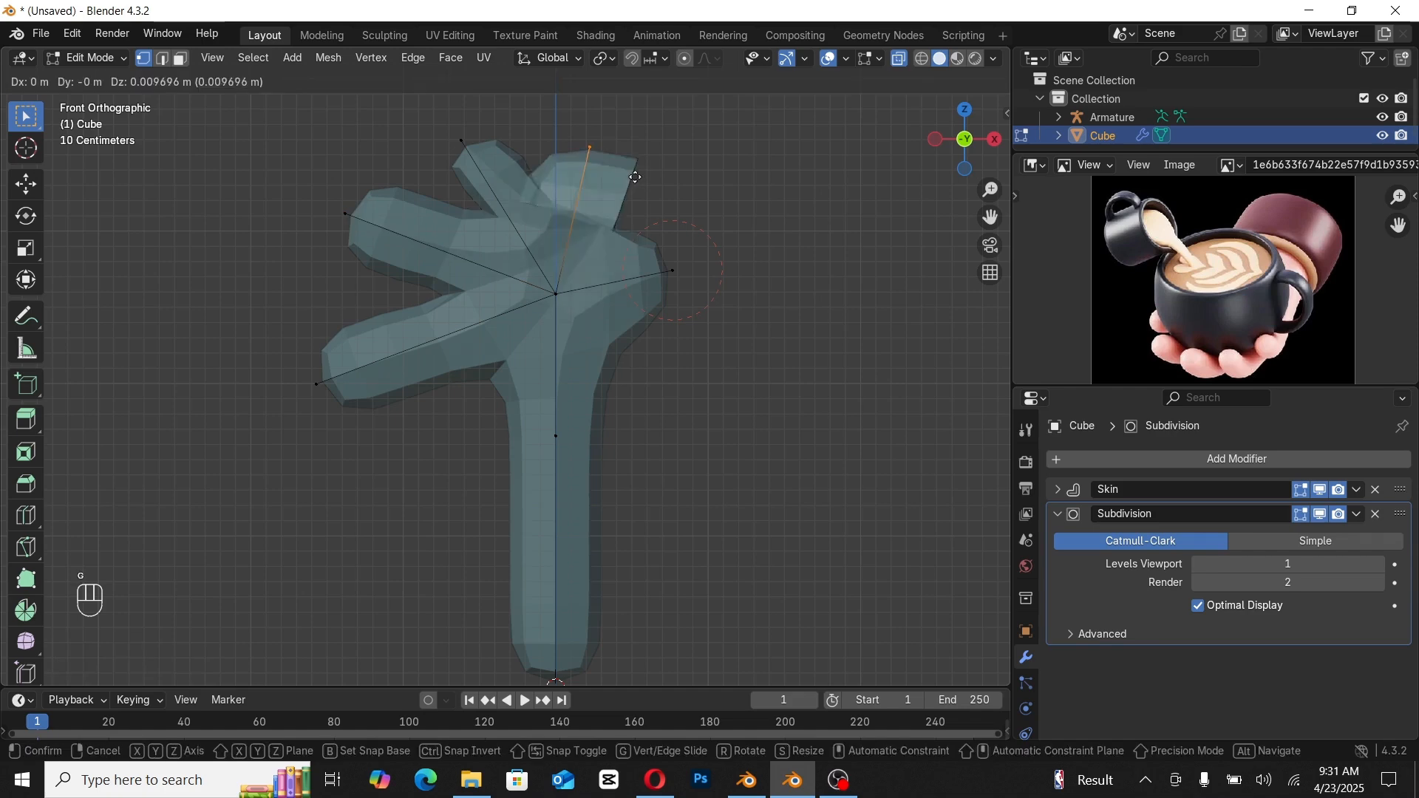
click(669, 162)
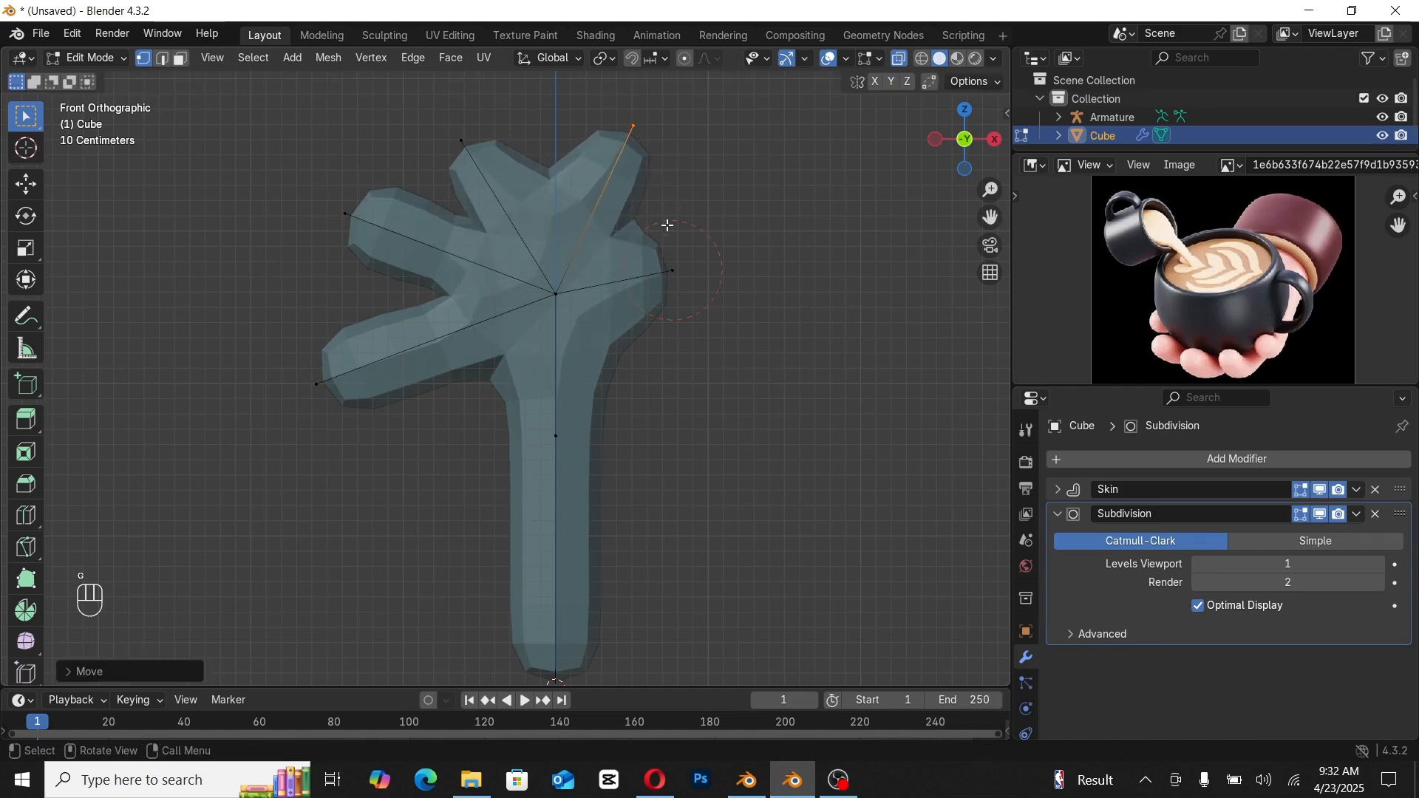
Step: Move the +X branch's tip about 0.24 m outward and down, and extrude a segment of about 0.66 m from it along X
click(673, 271)
key(g)
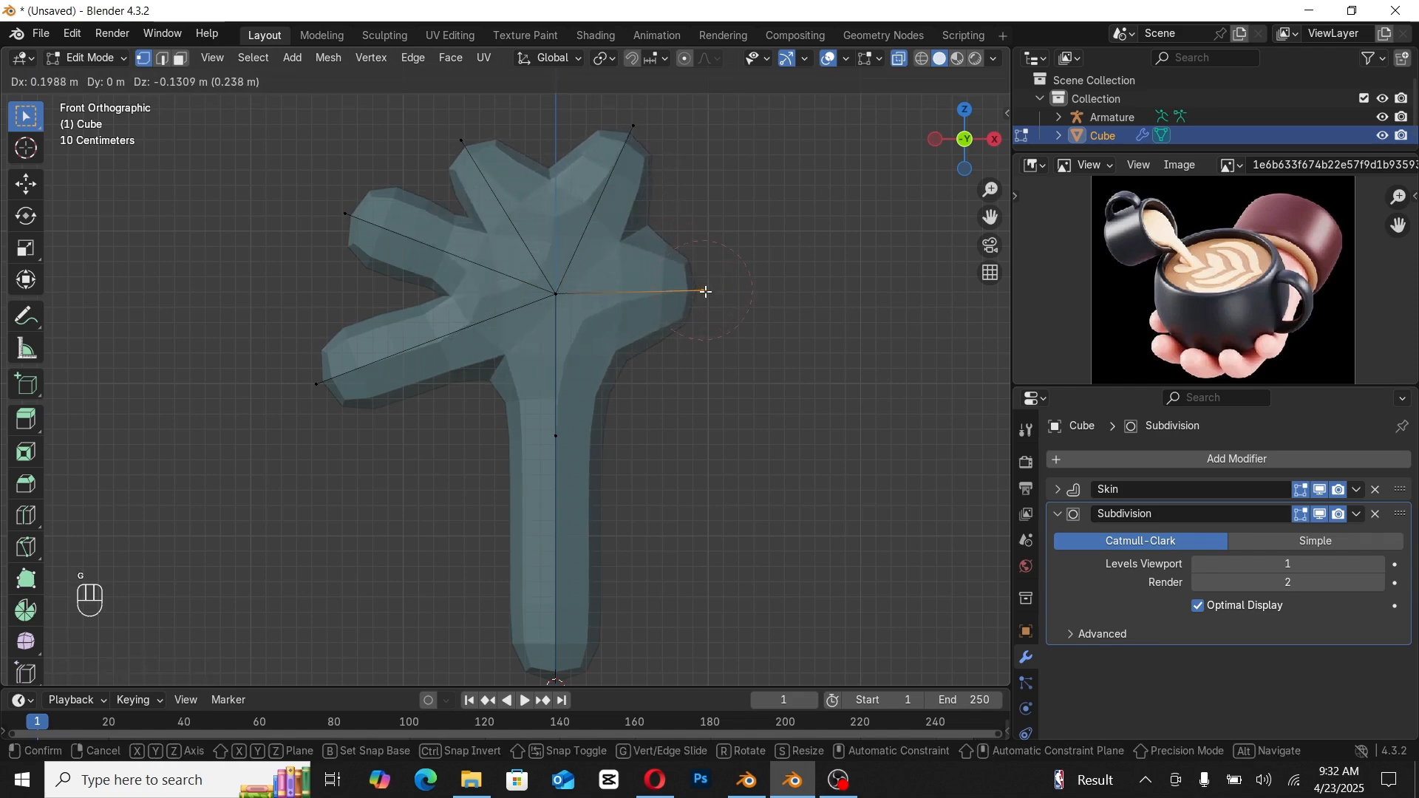
click(704, 291)
key(e)
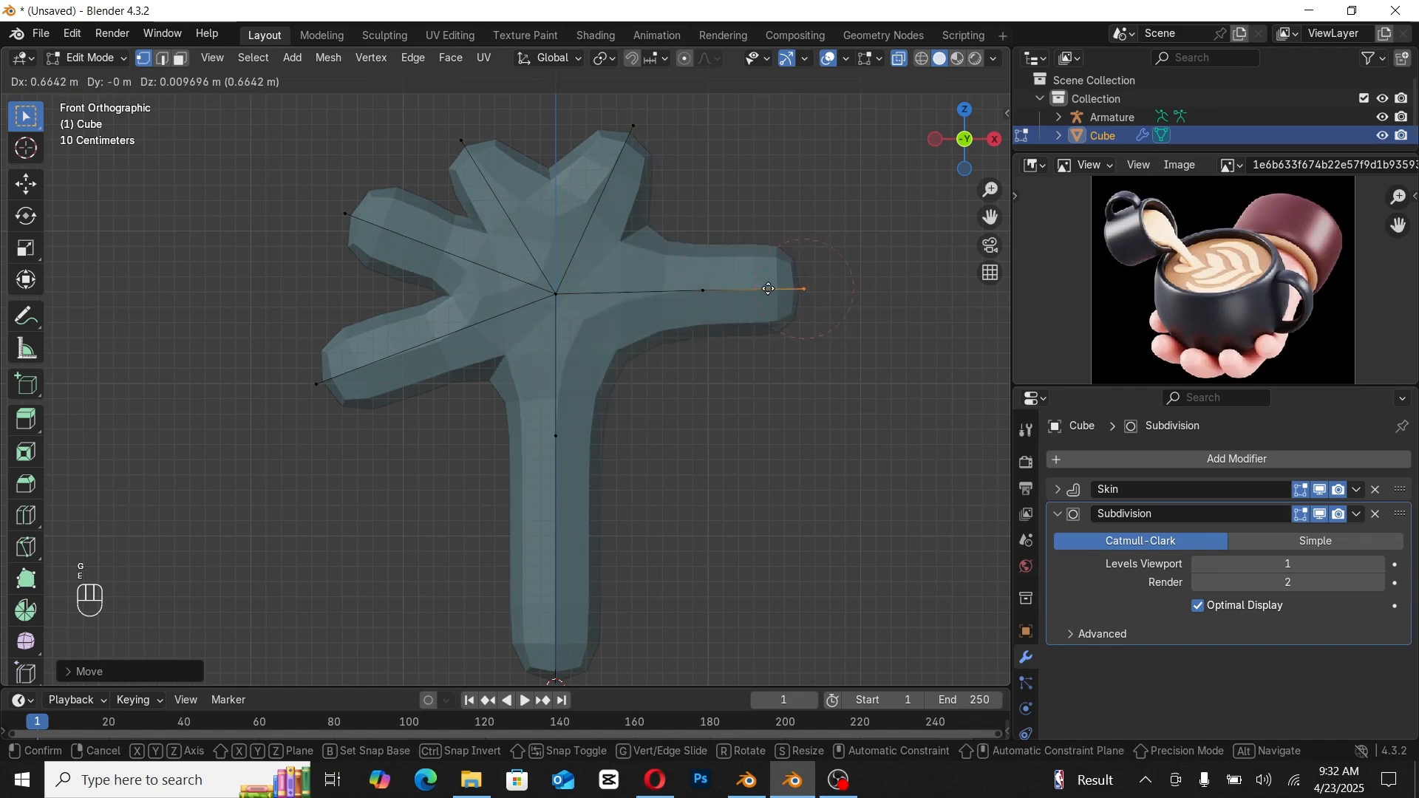
click(768, 289)
Step: Extrude a second segment from each of the two uppermost finger tips, about 0.67 m on the +X side one
scroll(710, 288, down, 2)
click(588, 226)
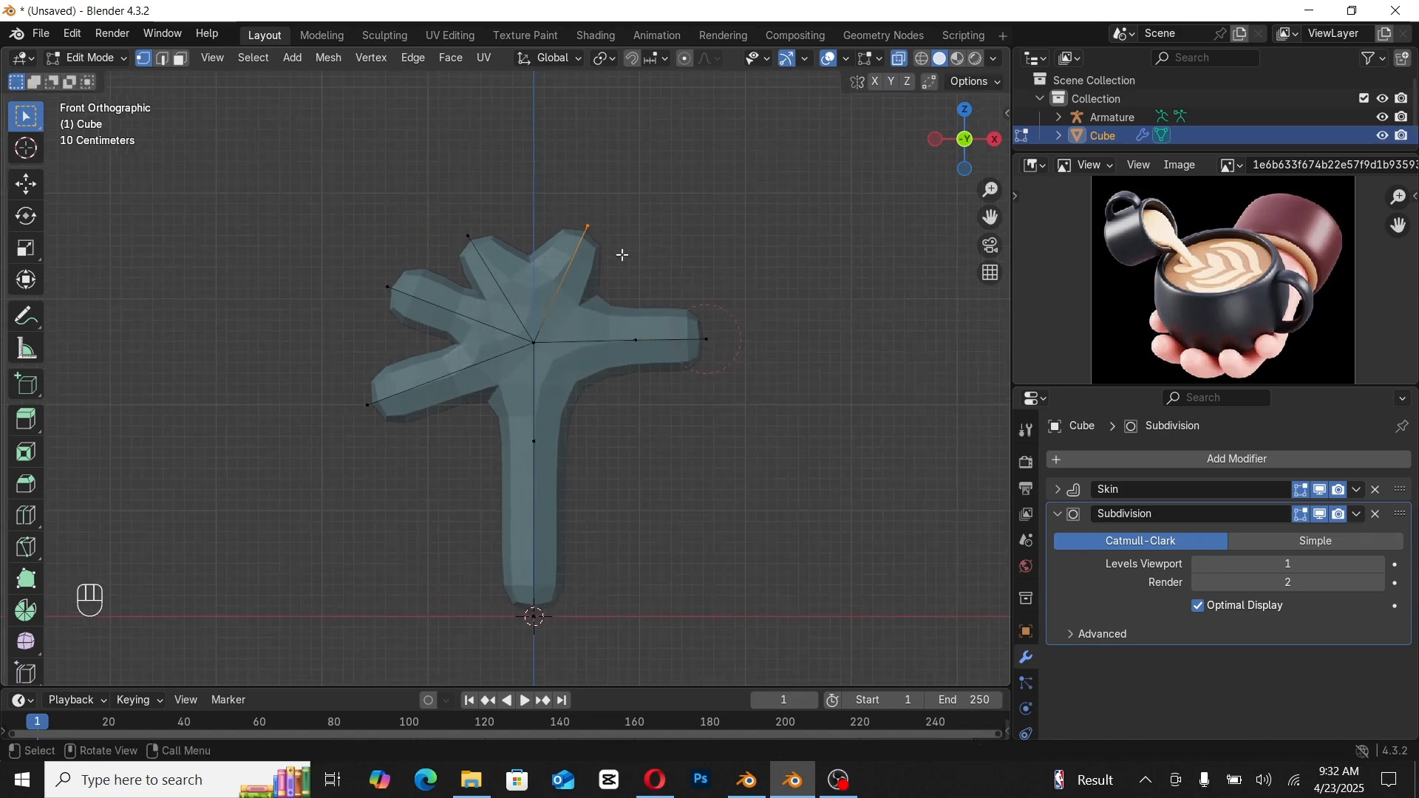
key(e)
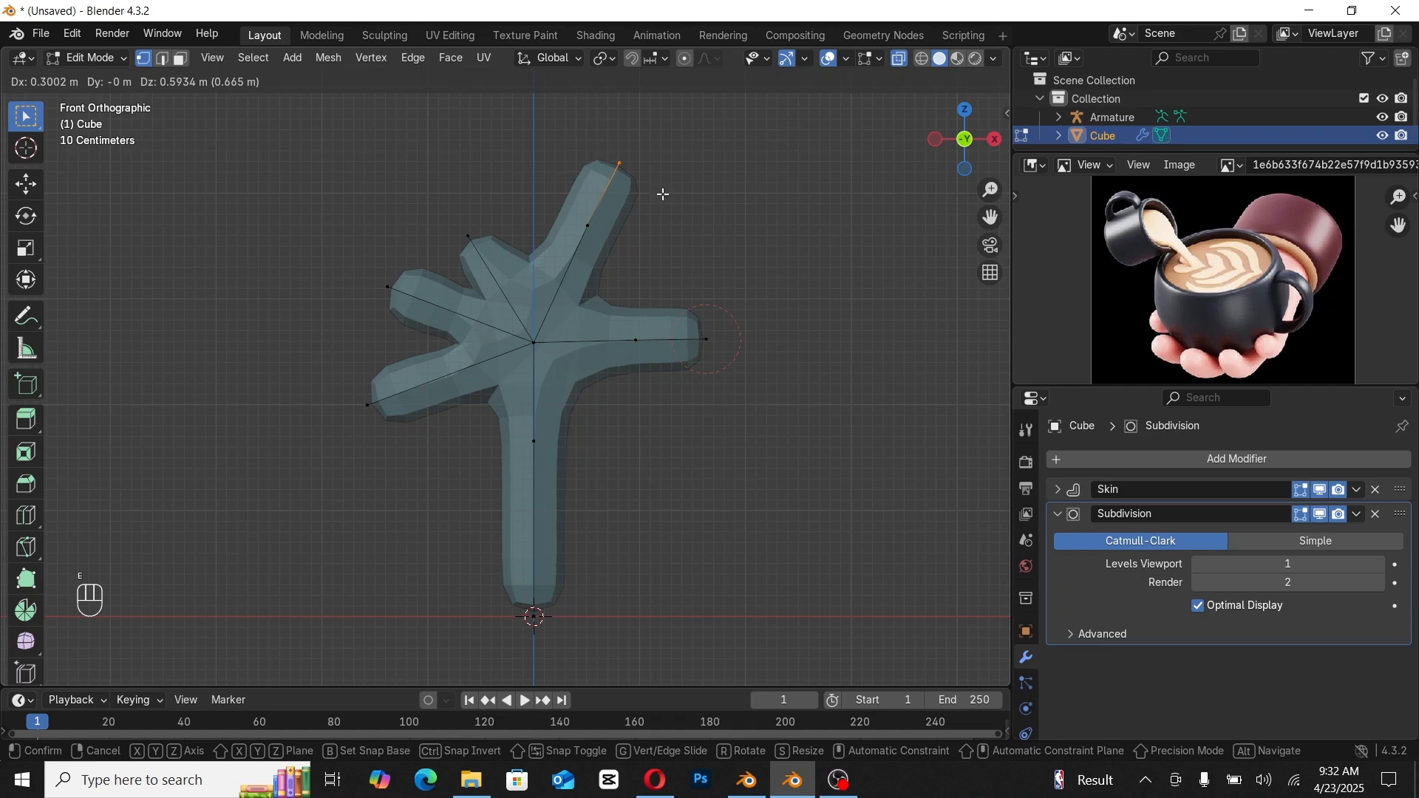
click(663, 194)
click(468, 235)
key(e)
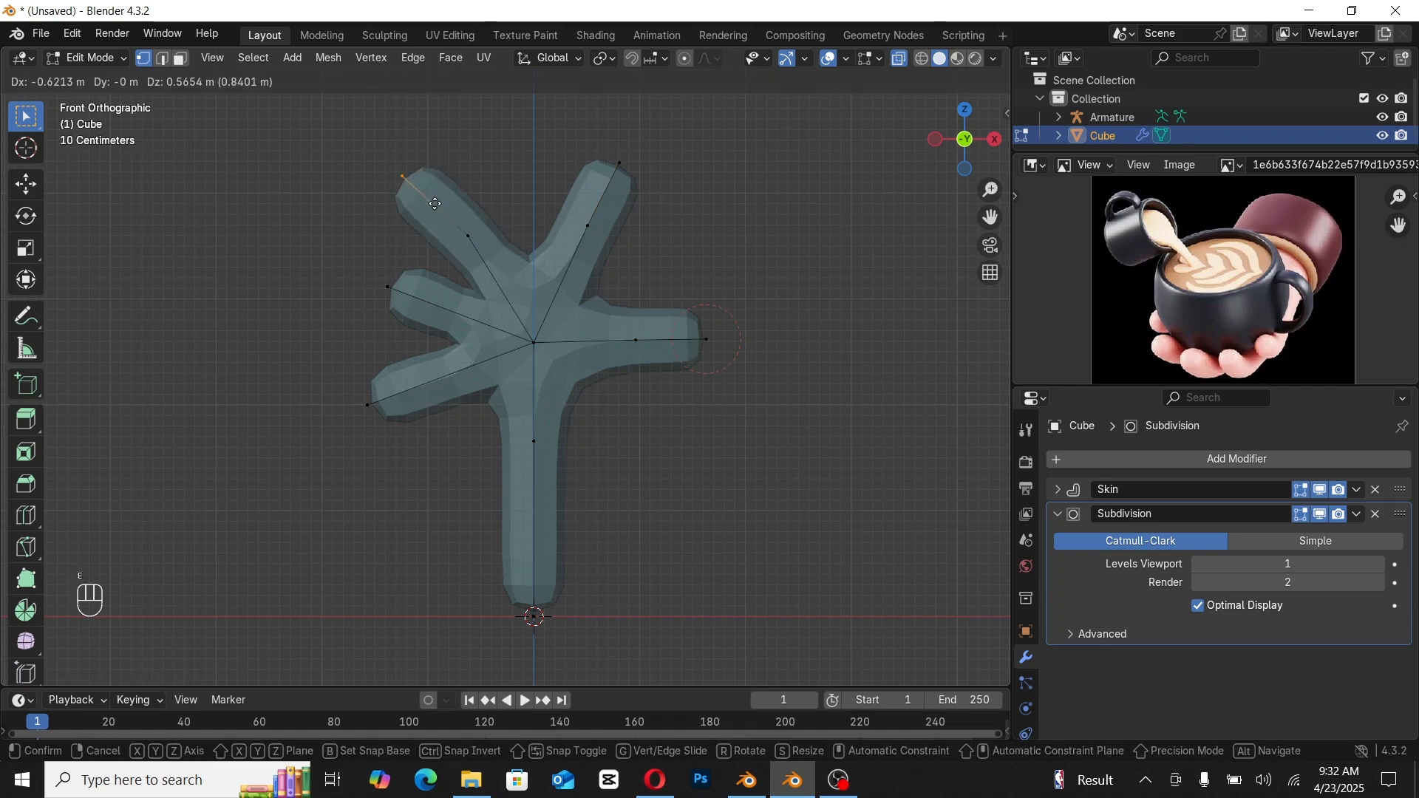
click(446, 196)
Step: Extrude a second segment from each of the two remaining -X side fingers, about 0.72 m on the lowest one
drag(373, 268, 412, 303)
key(e)
click(340, 263)
click(367, 405)
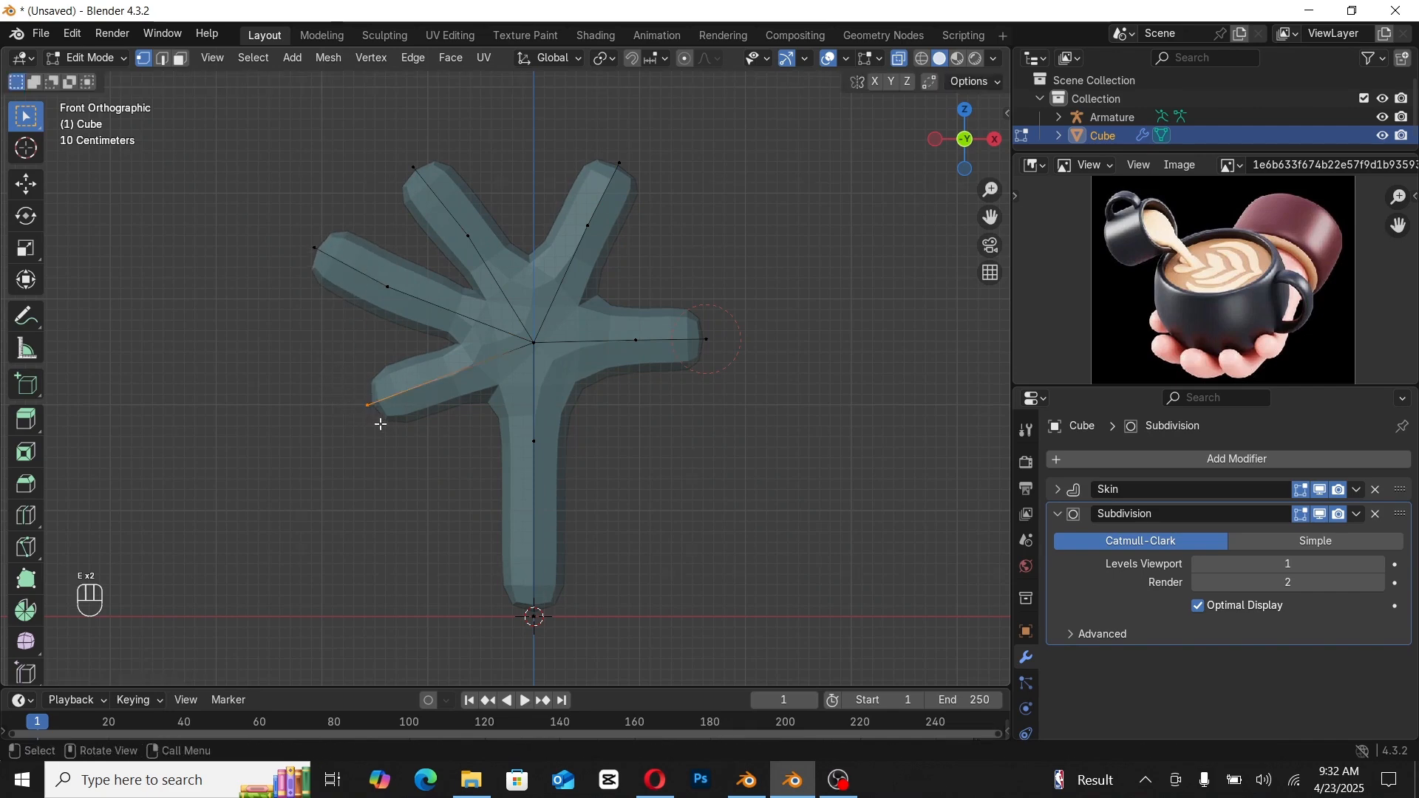
key(e)
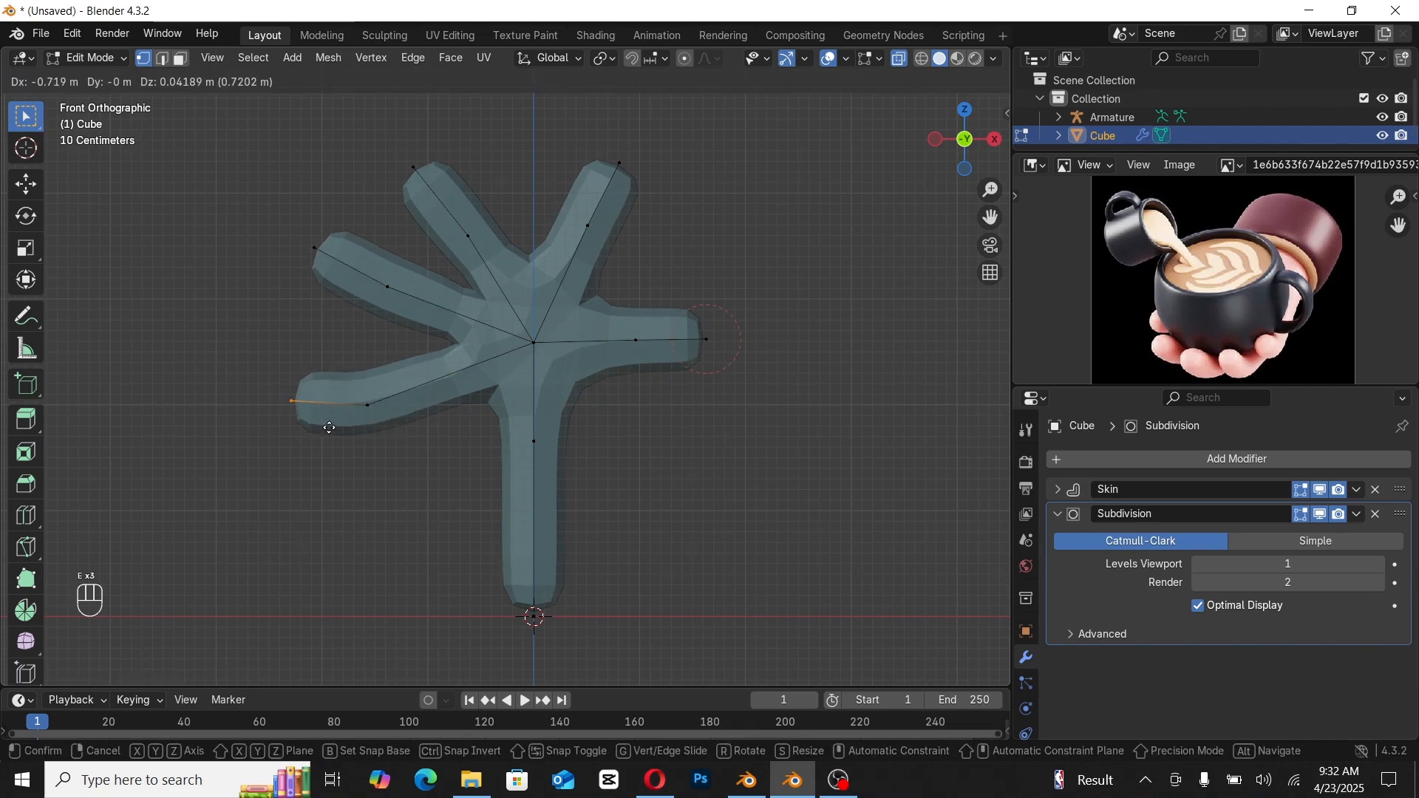
click(329, 427)
Step: Move the middle joint of the lowest -X side finger slightly up and outward to straighten the finger
click(367, 405)
key(g)
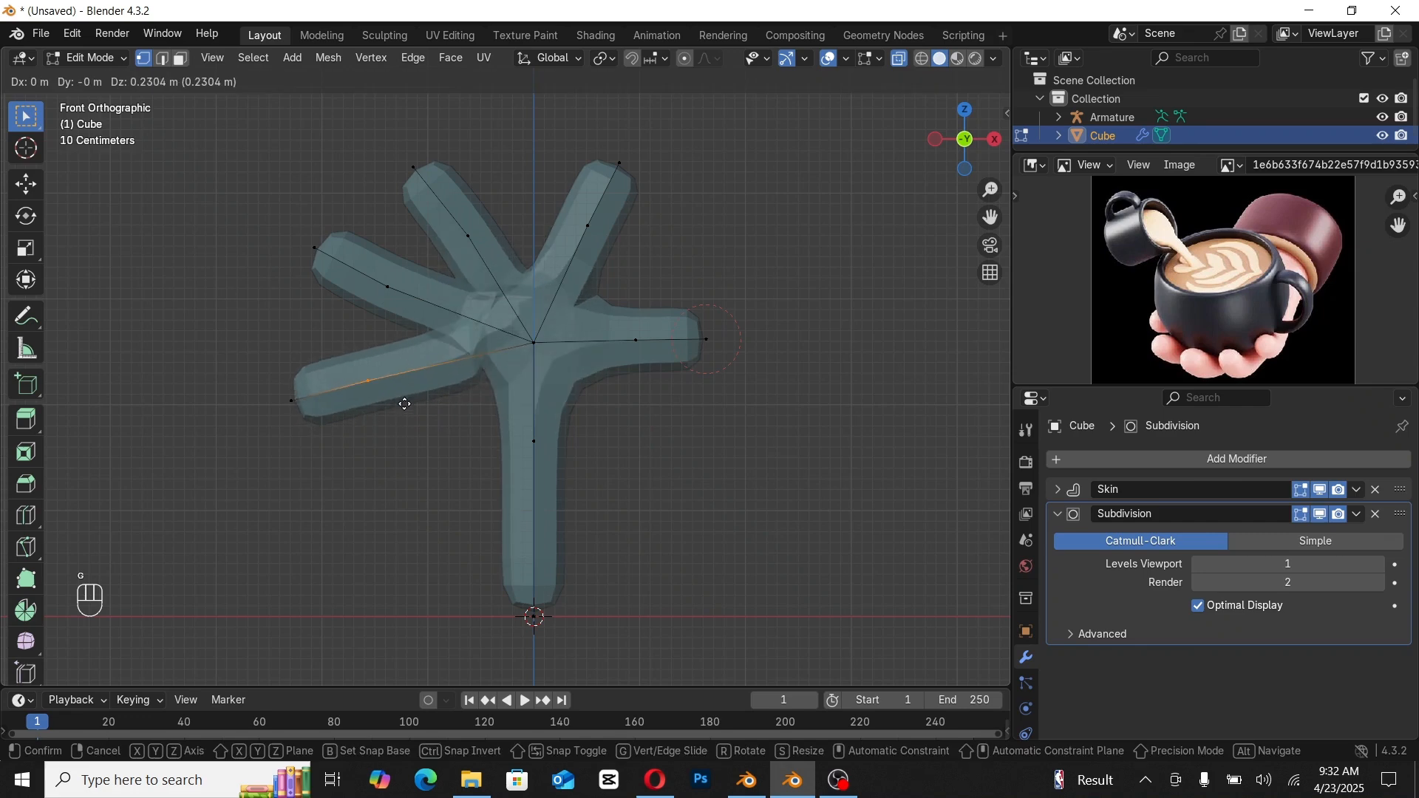
click(388, 416)
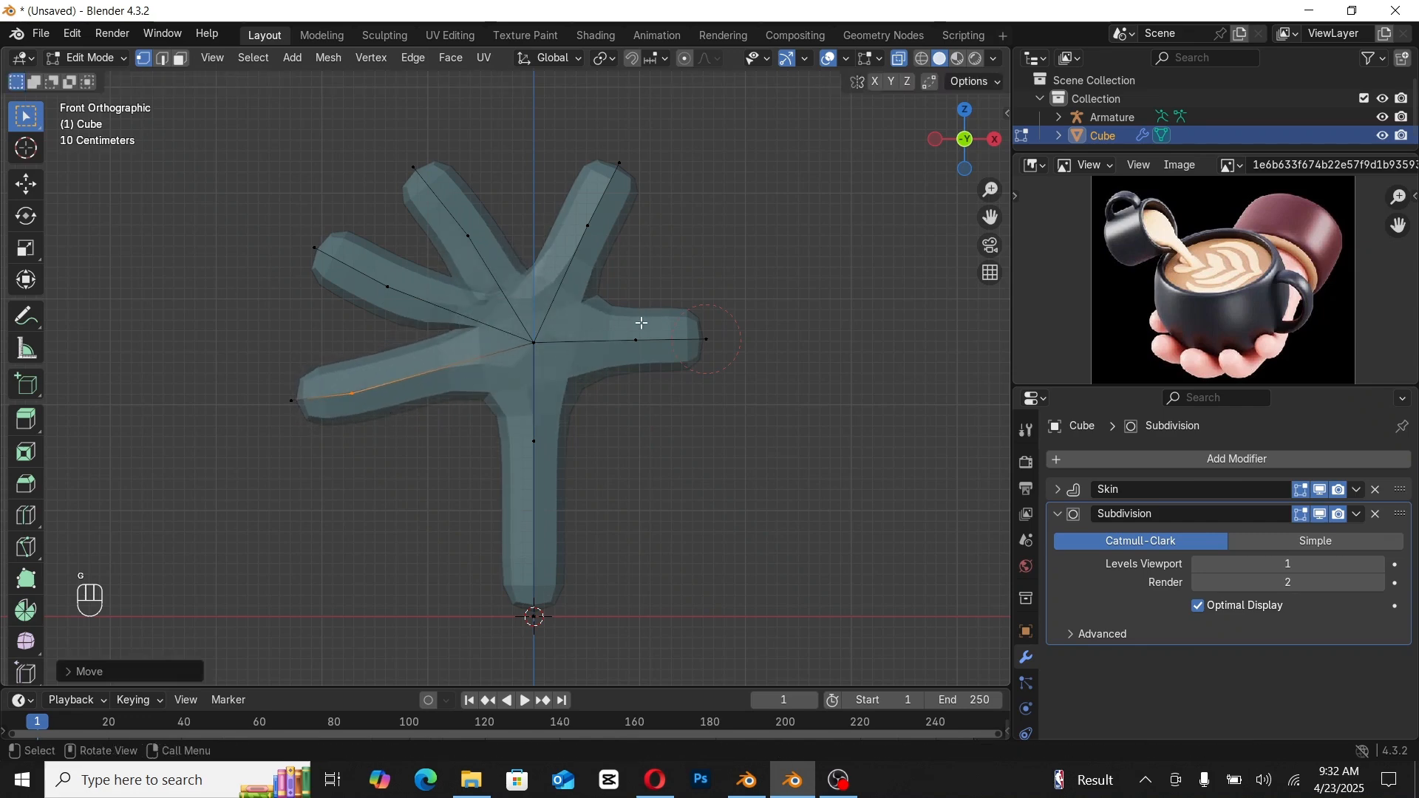
Step: Extrude a third segment from each of the two +X side fingers, about 0.64 m on the horizontal one
click(707, 340)
key(e)
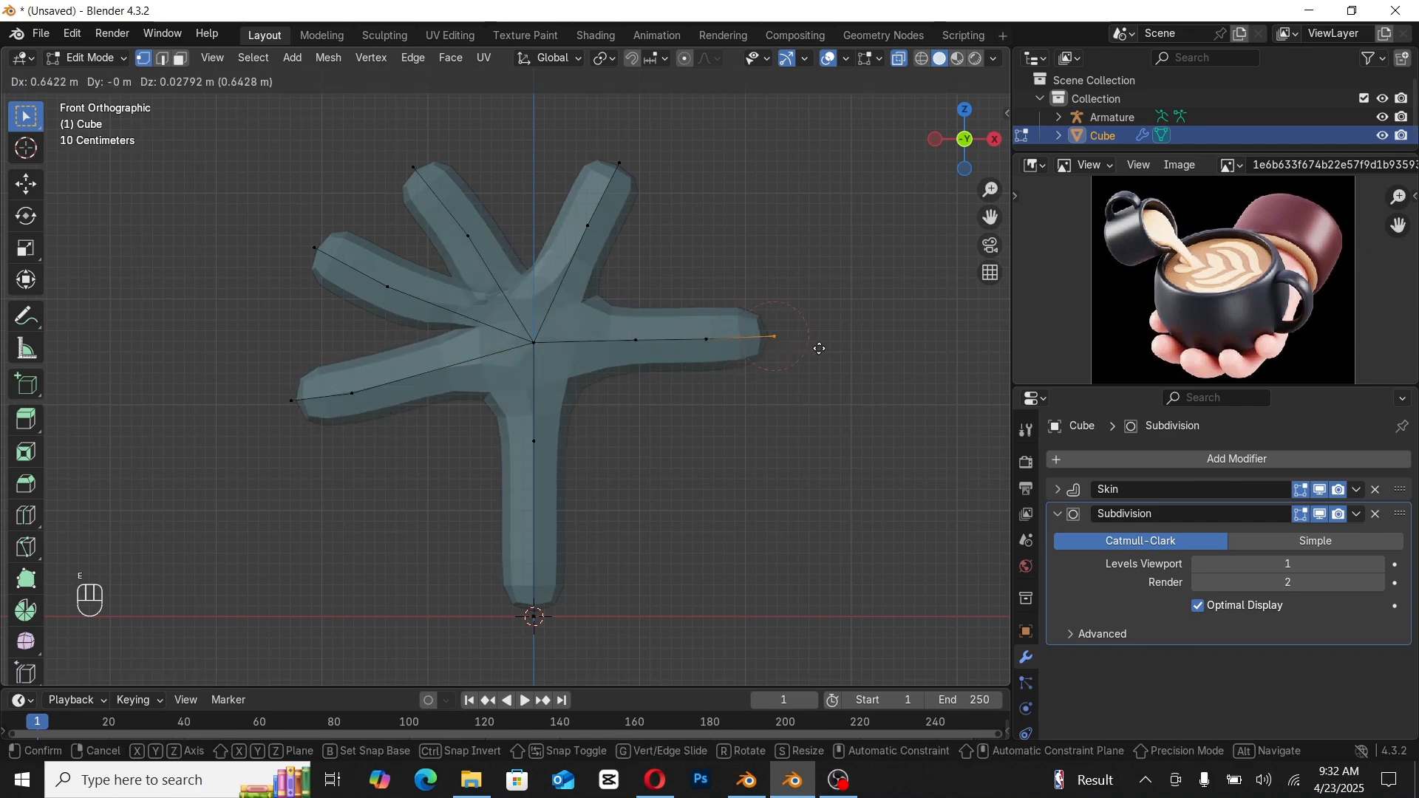
click(819, 348)
click(620, 162)
key(e)
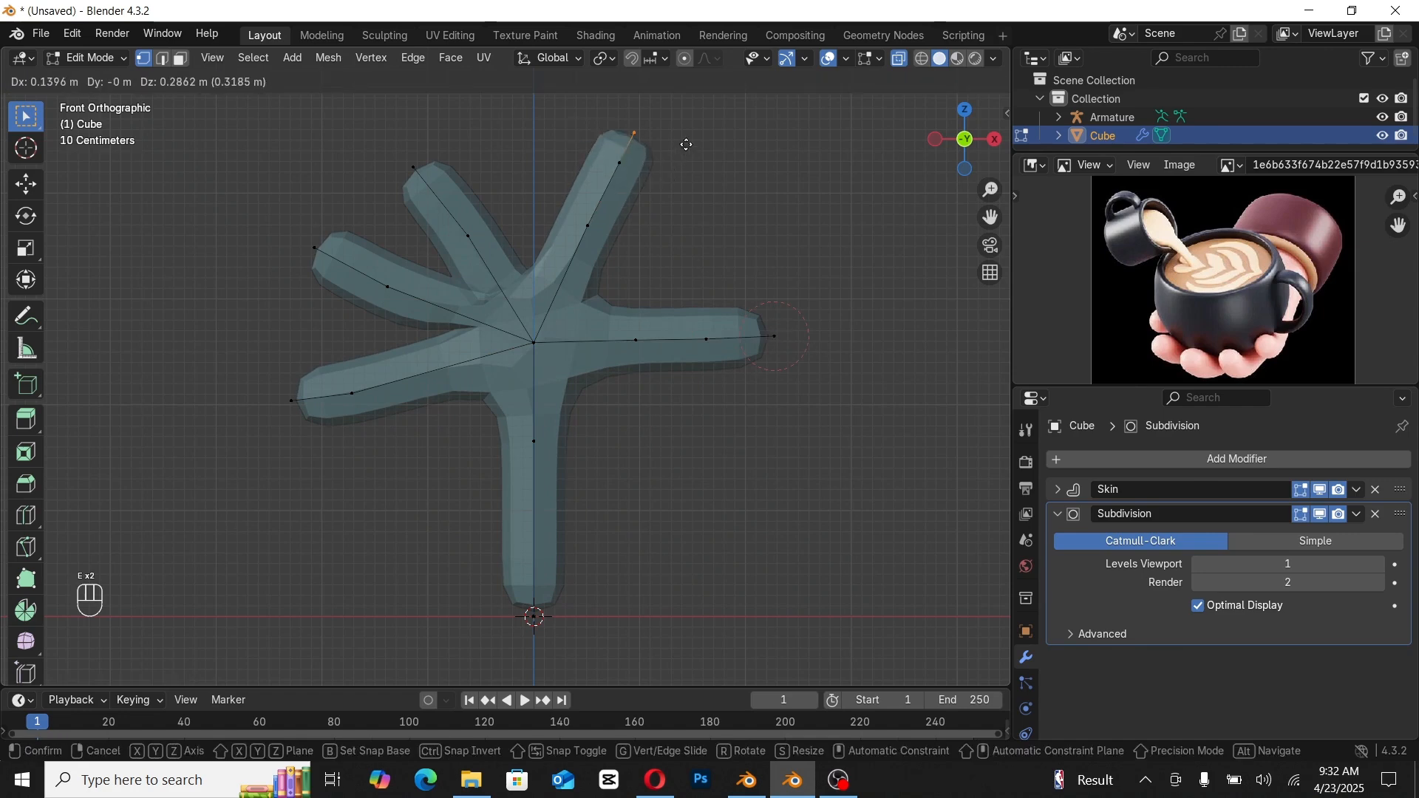
click(696, 127)
Step: Extrude a third segment from each of the three -X side fingers, about 0.76 m on the middle one and 0.72 m on the lowest
click(413, 168)
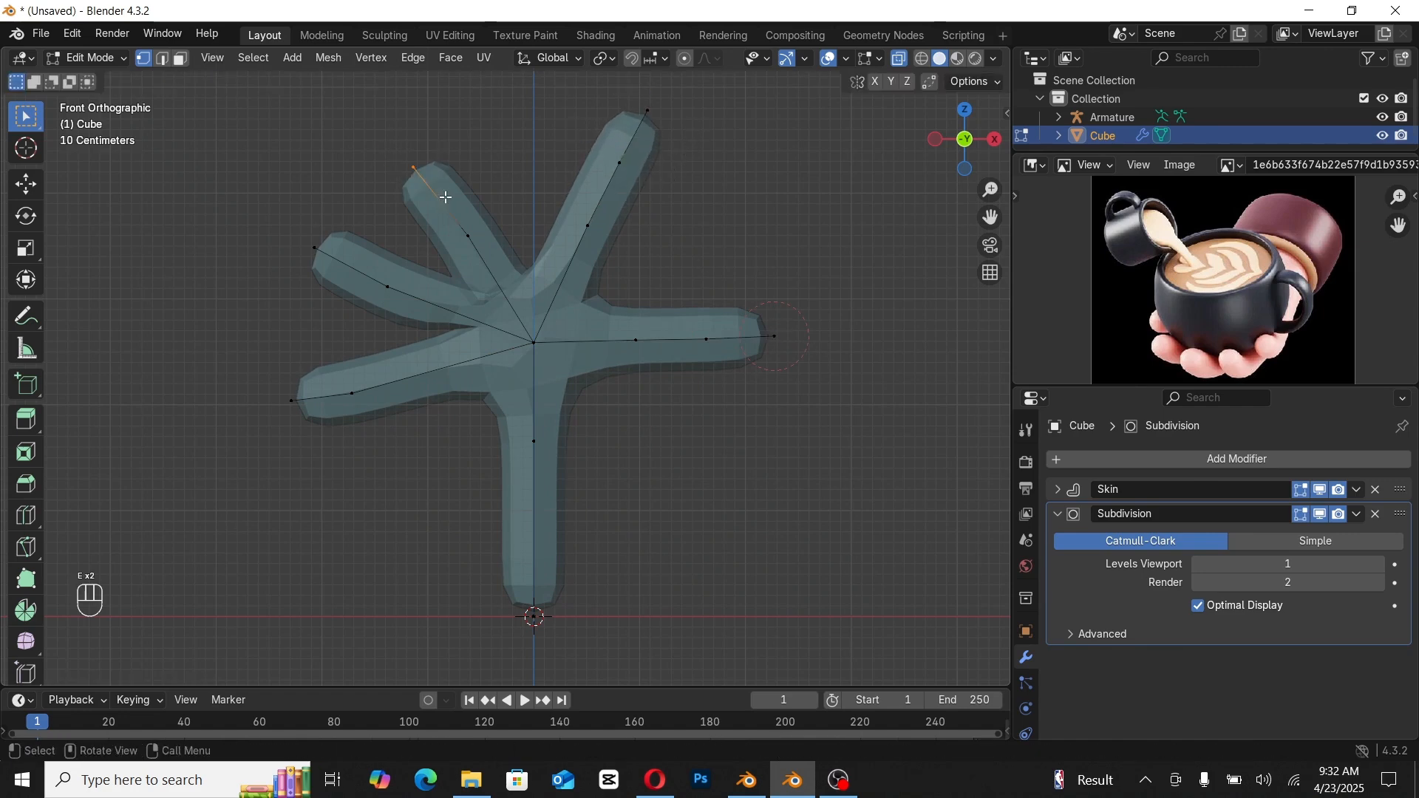
key(e)
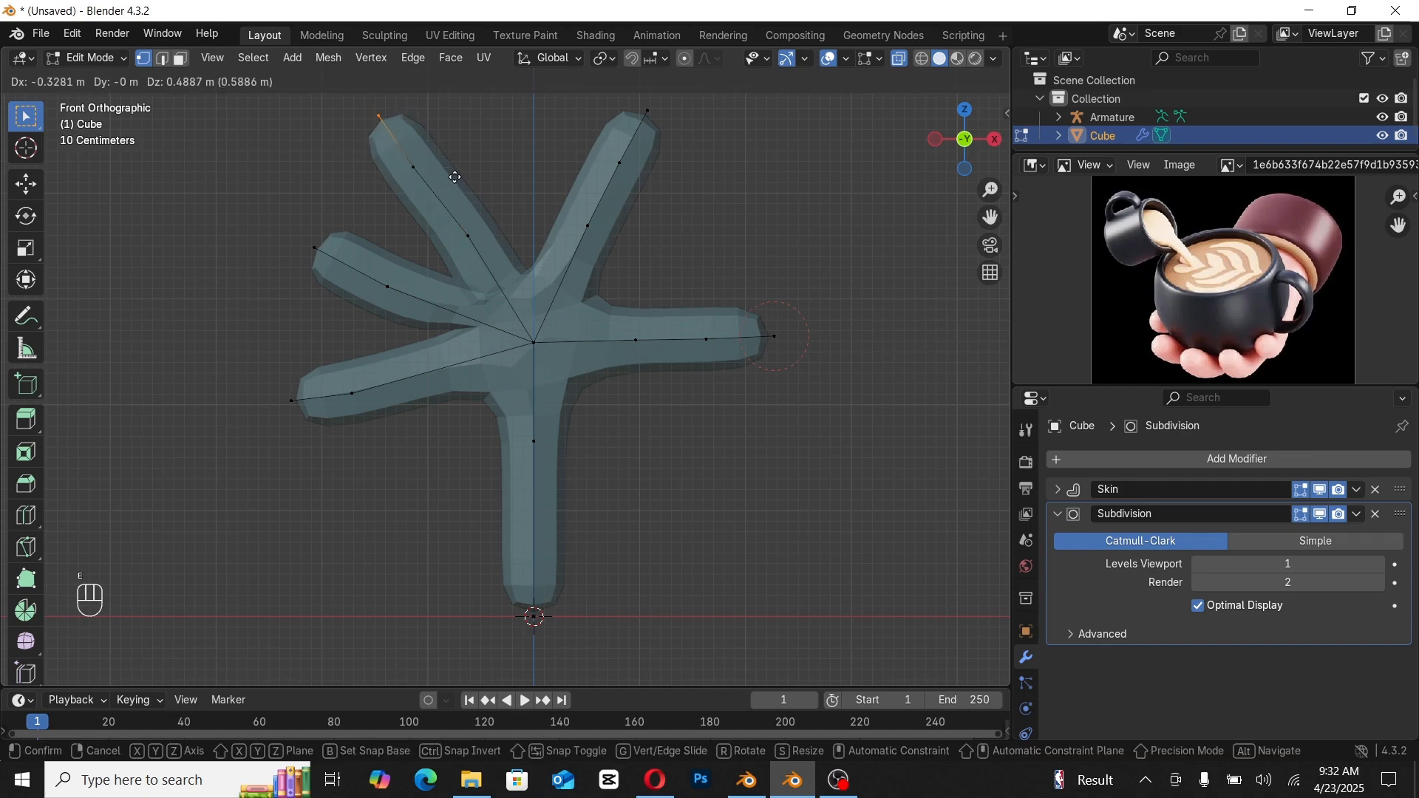
click(448, 182)
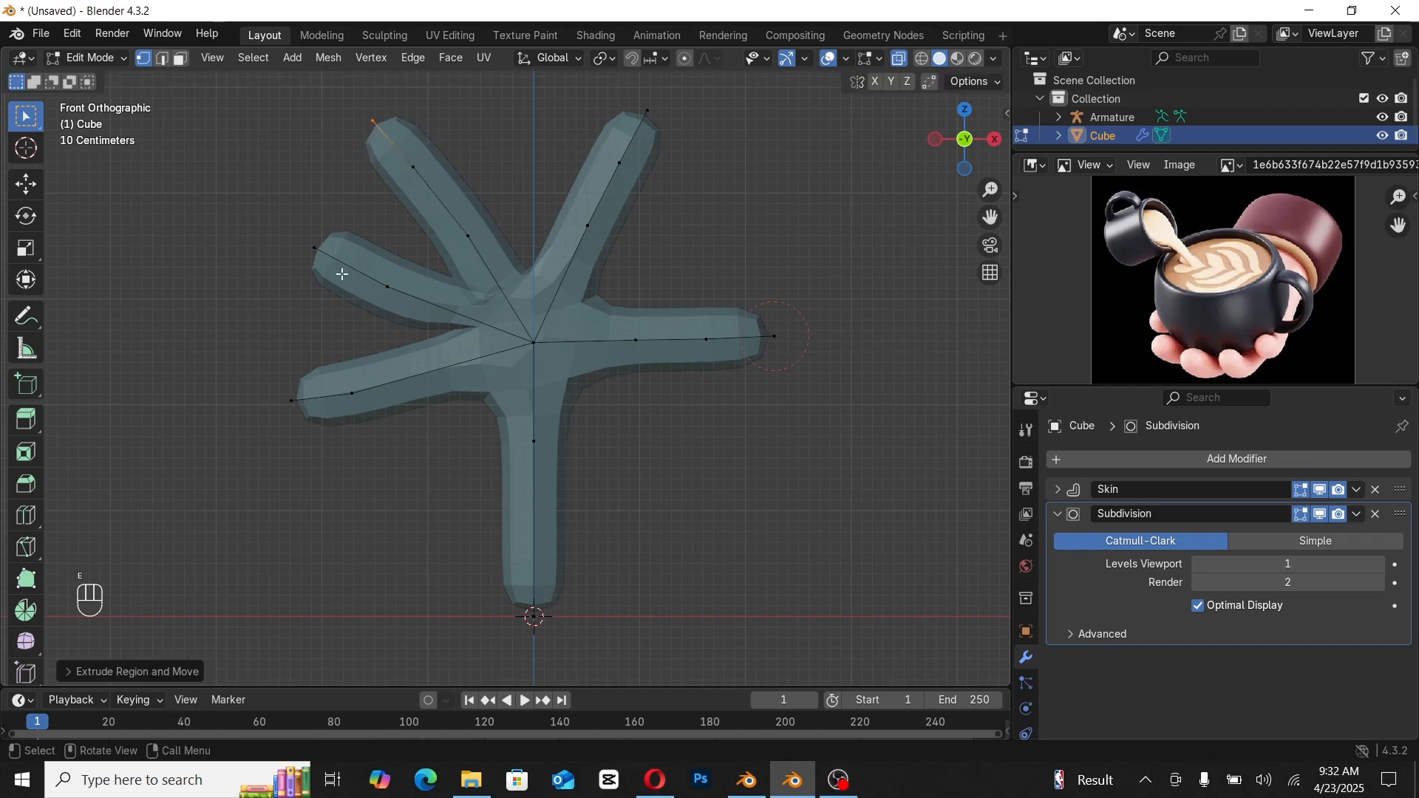
click(318, 248)
key(e)
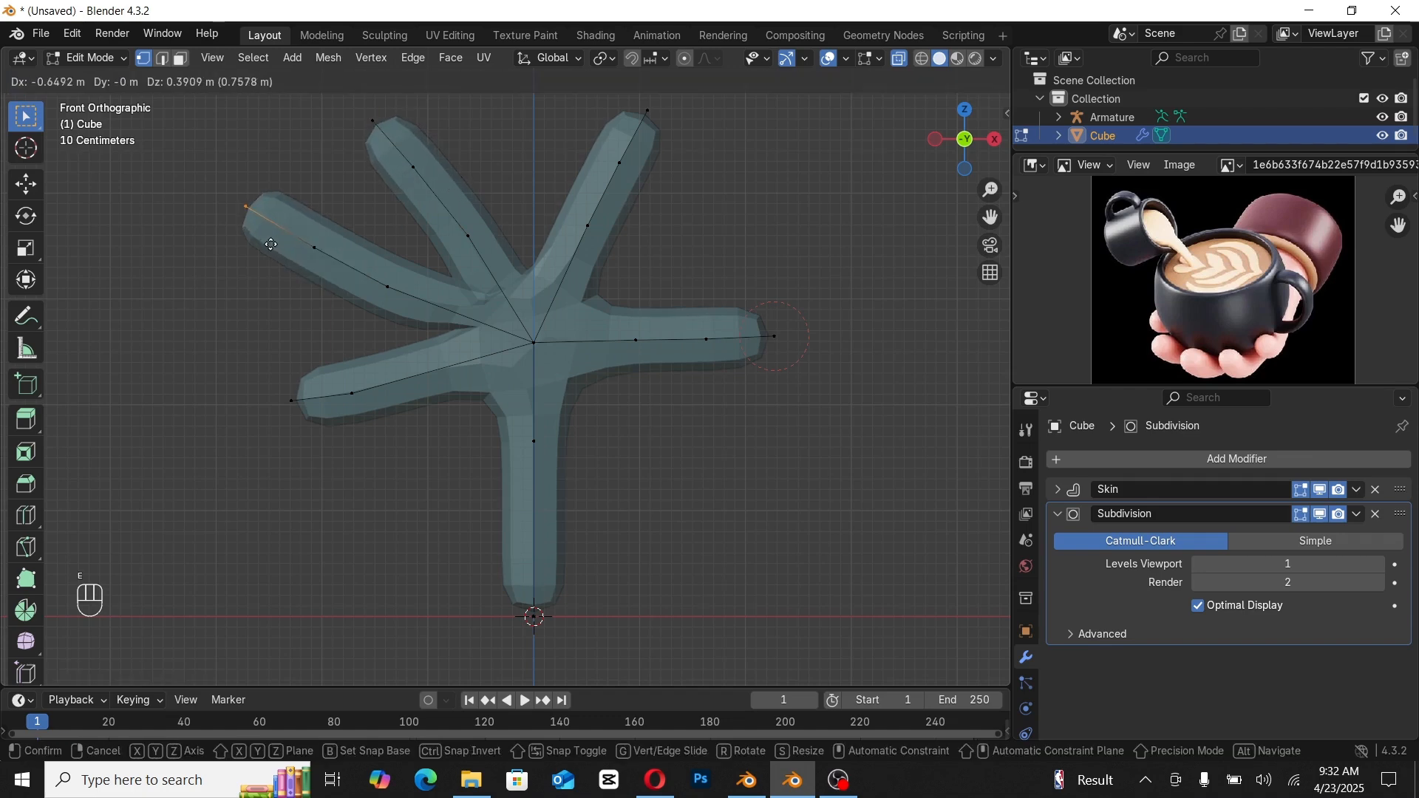
click(246, 208)
click(293, 400)
key(e)
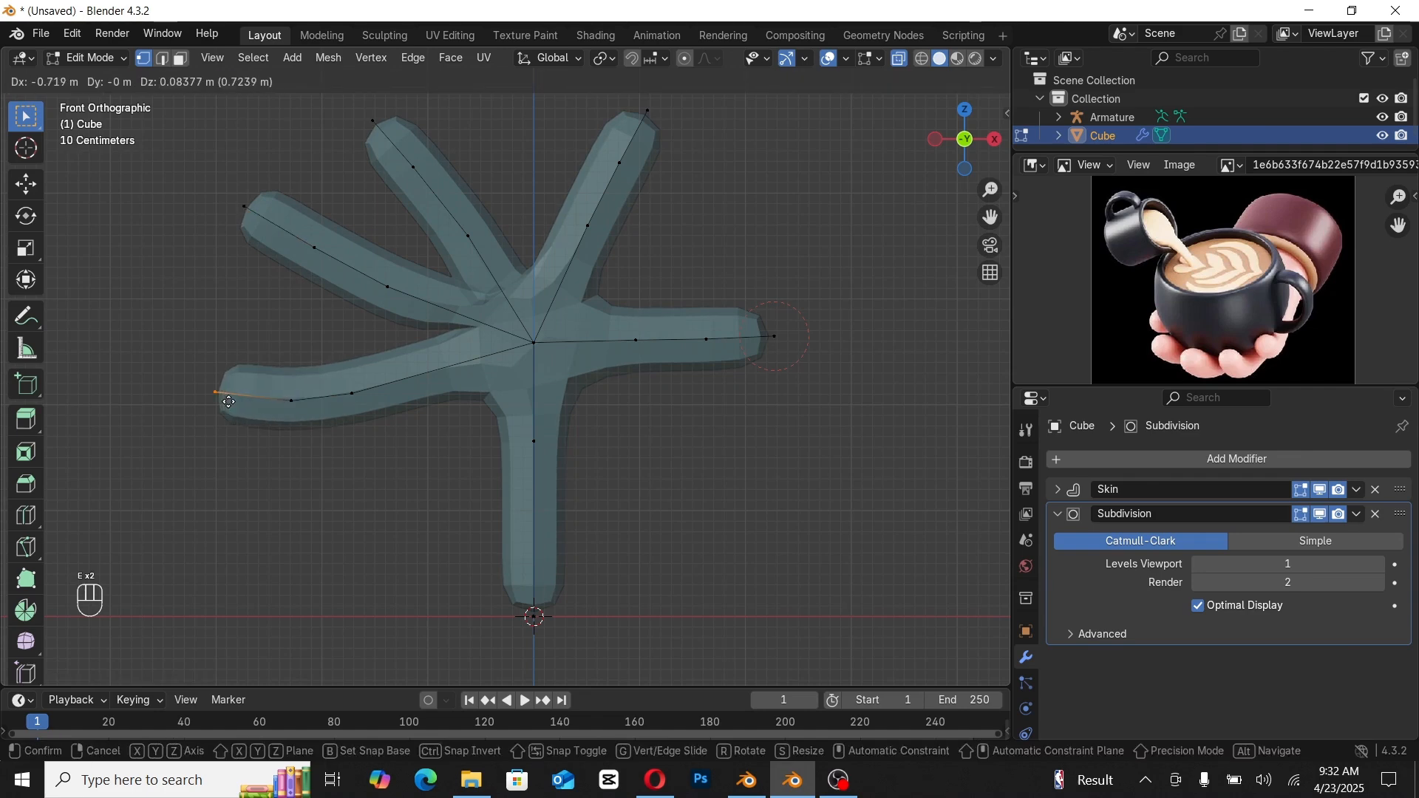
click(232, 401)
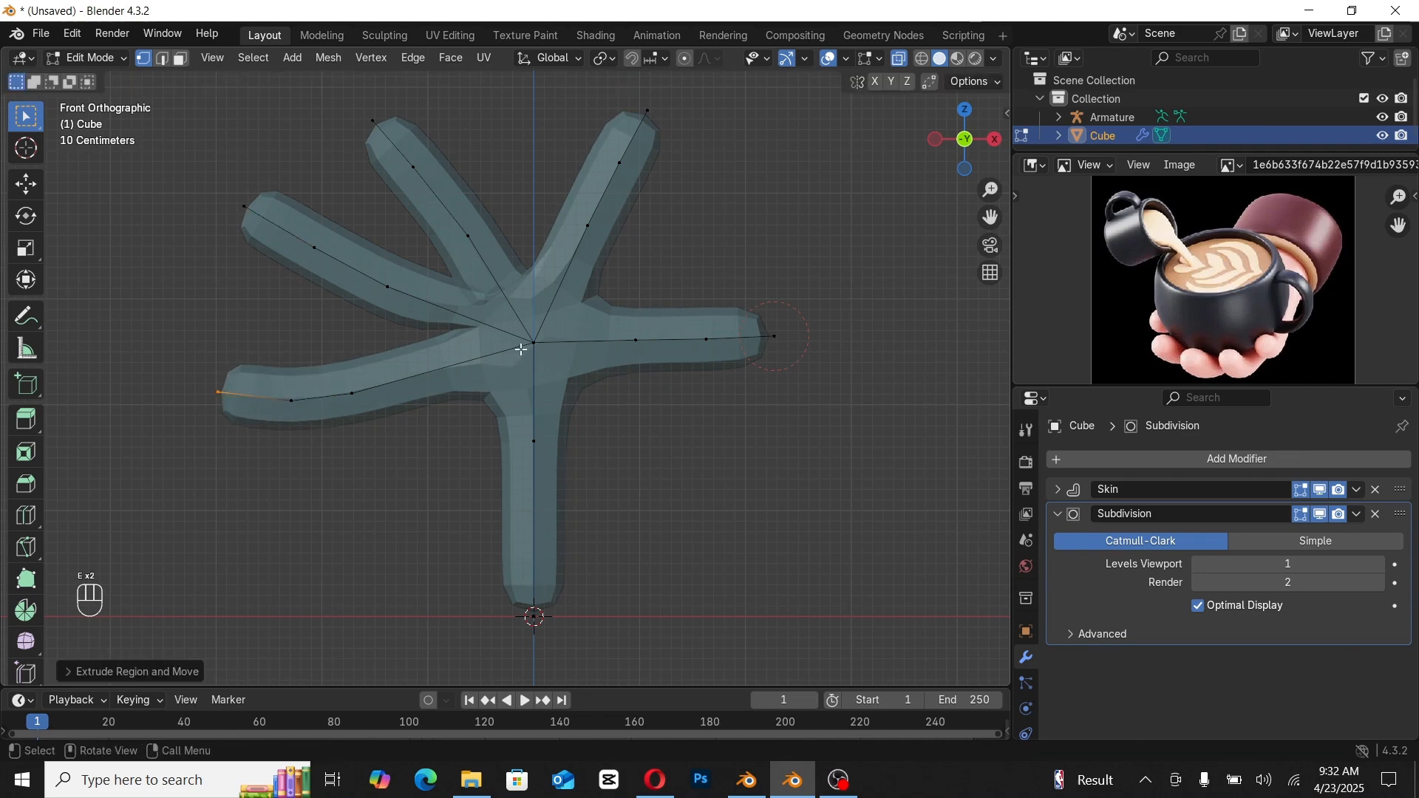
Step: Mark the forearm's base vertex as the root in the Skin modifier
drag(433, 583, 674, 628)
shift+middle_drag(535, 611, 553, 515)
drag(513, 488, 738, 554)
click(1056, 515)
click(1064, 492)
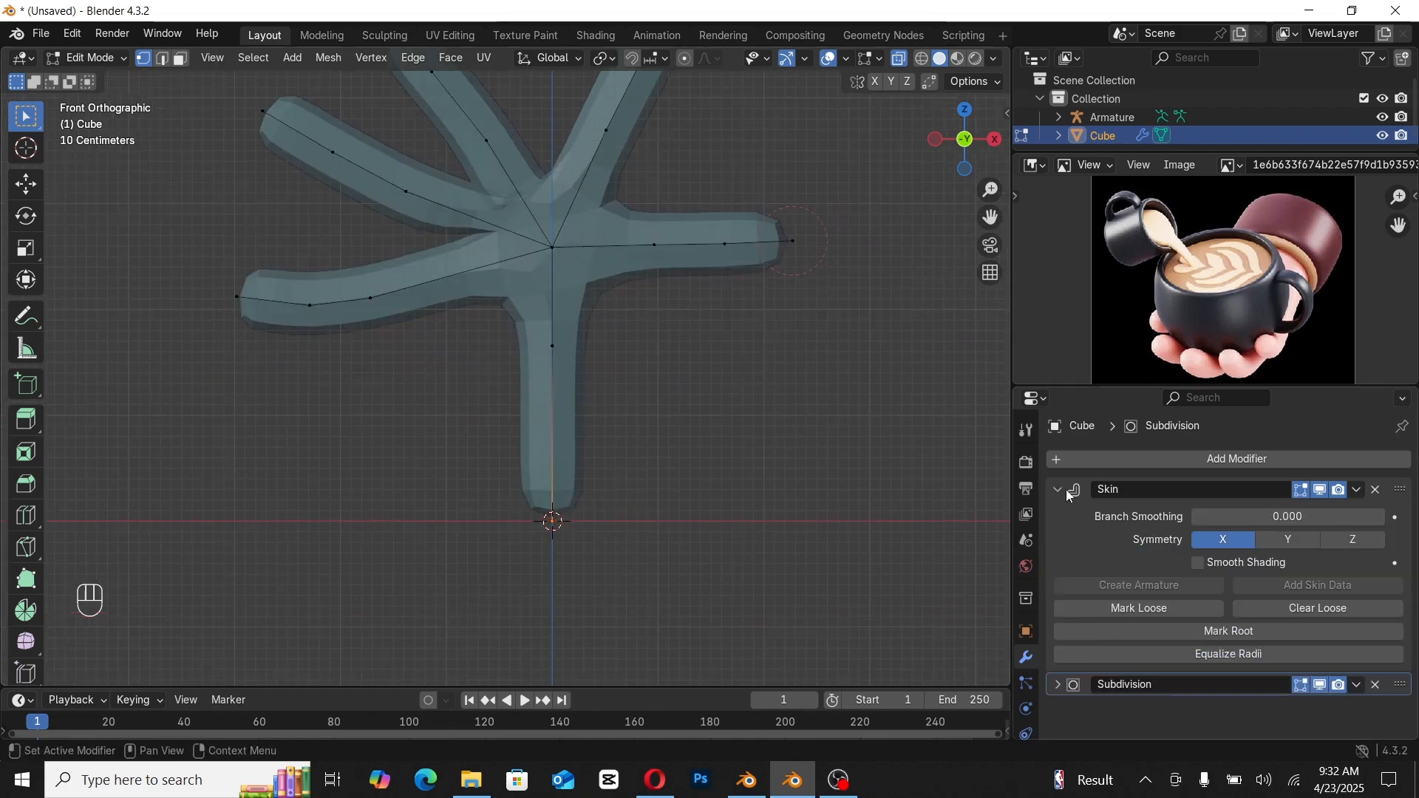
click(1245, 632)
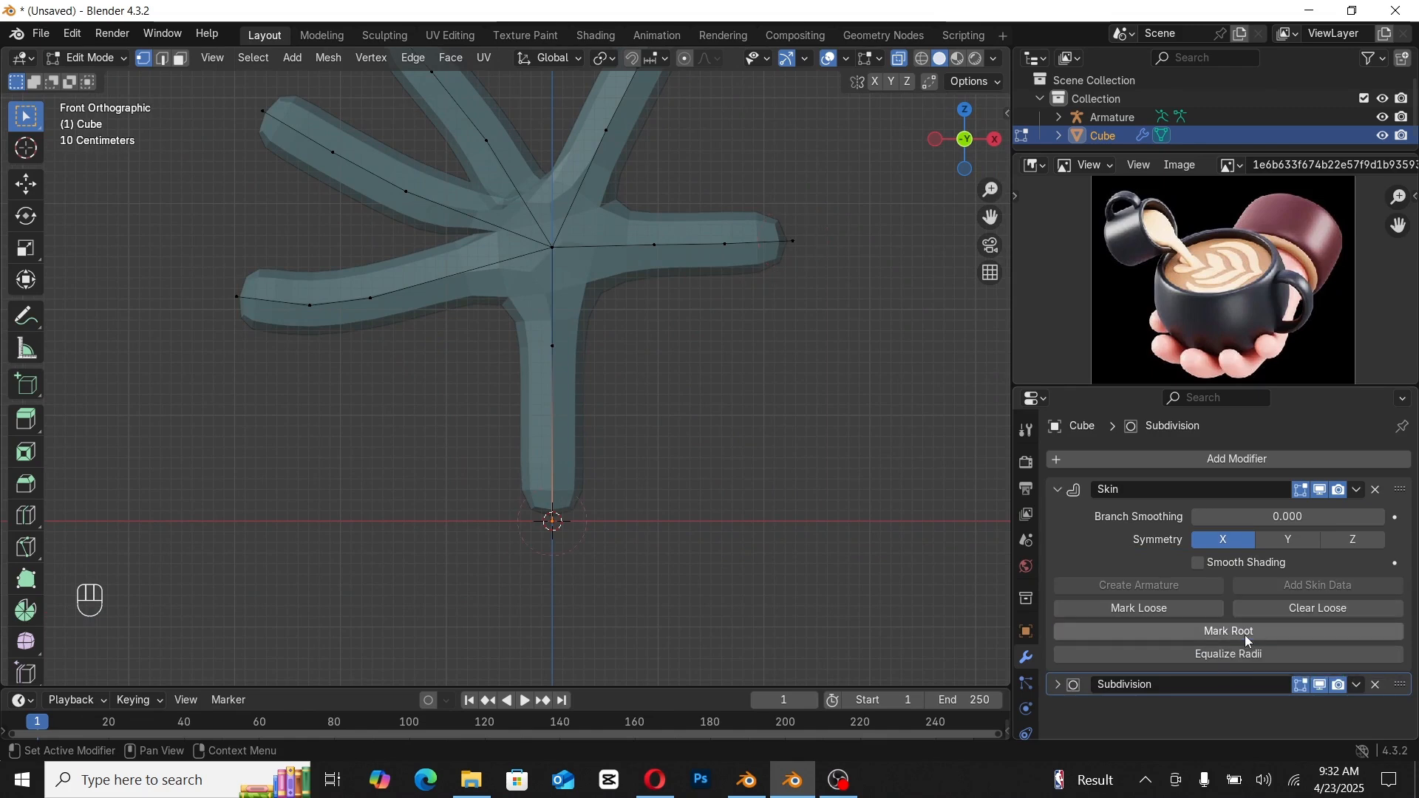
shift+middle_drag(620, 494, 636, 554)
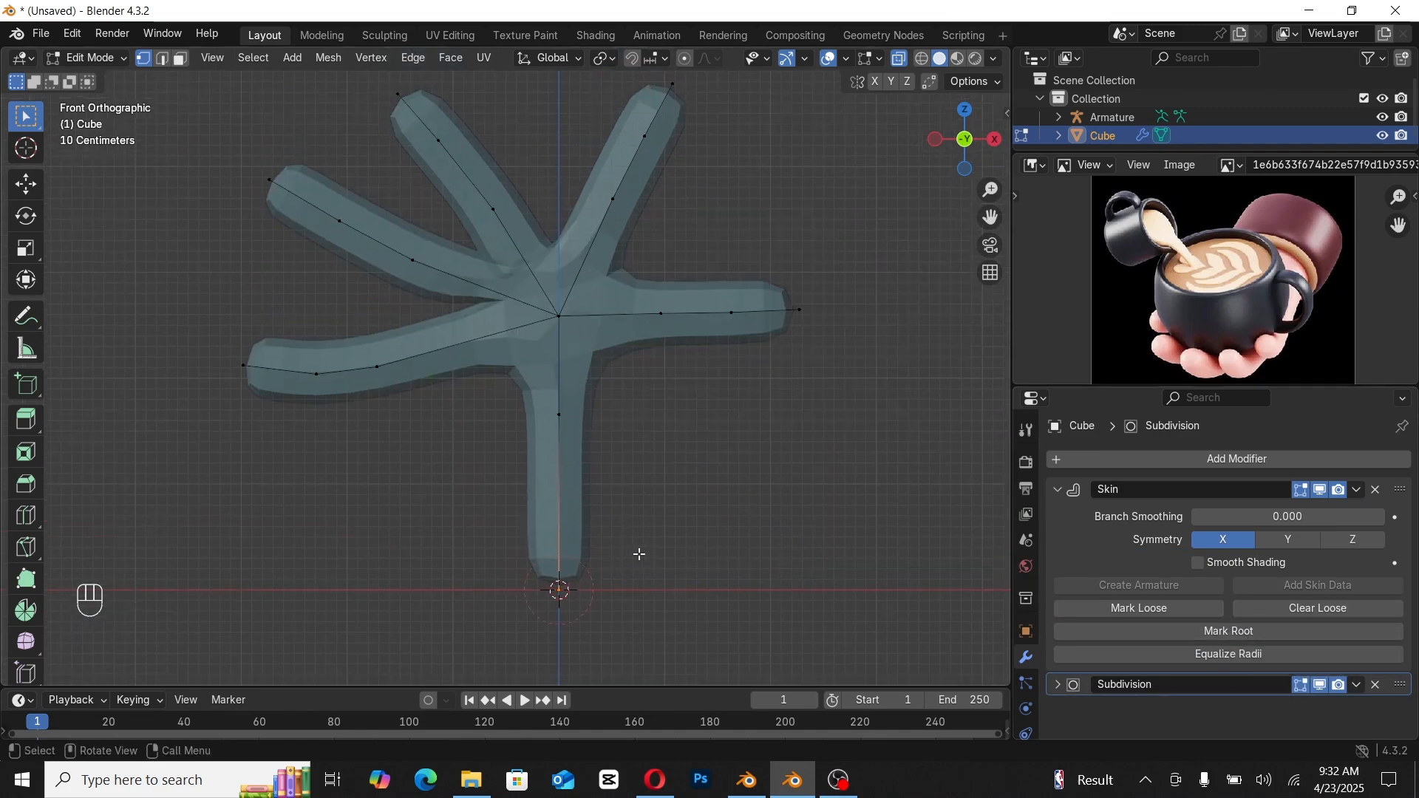
Step: Thicken the skin of all palm and finger vertices with Skin Resize to about 1.26
scroll(341, 280, down, 2)
drag(258, 163, 725, 373)
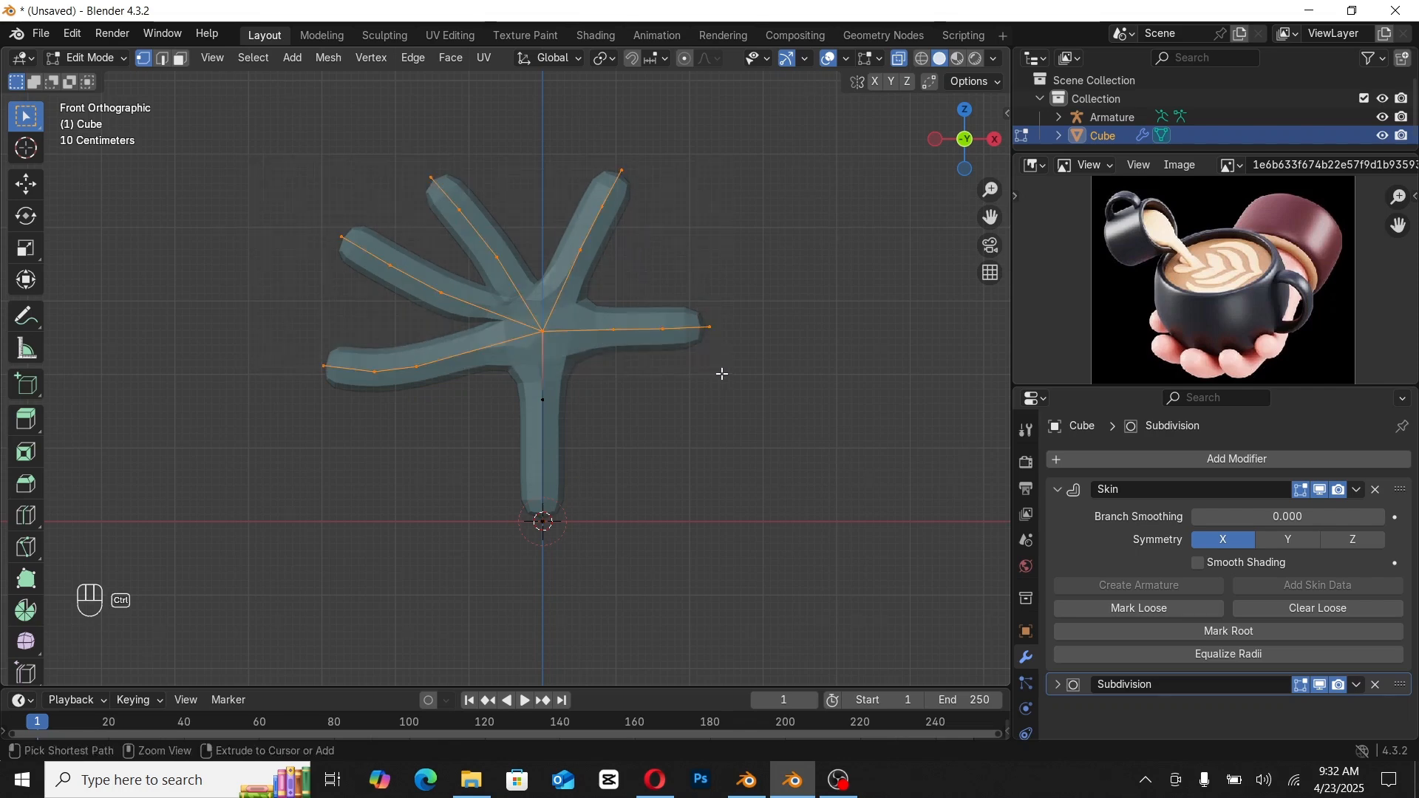
key(ctrl+a)
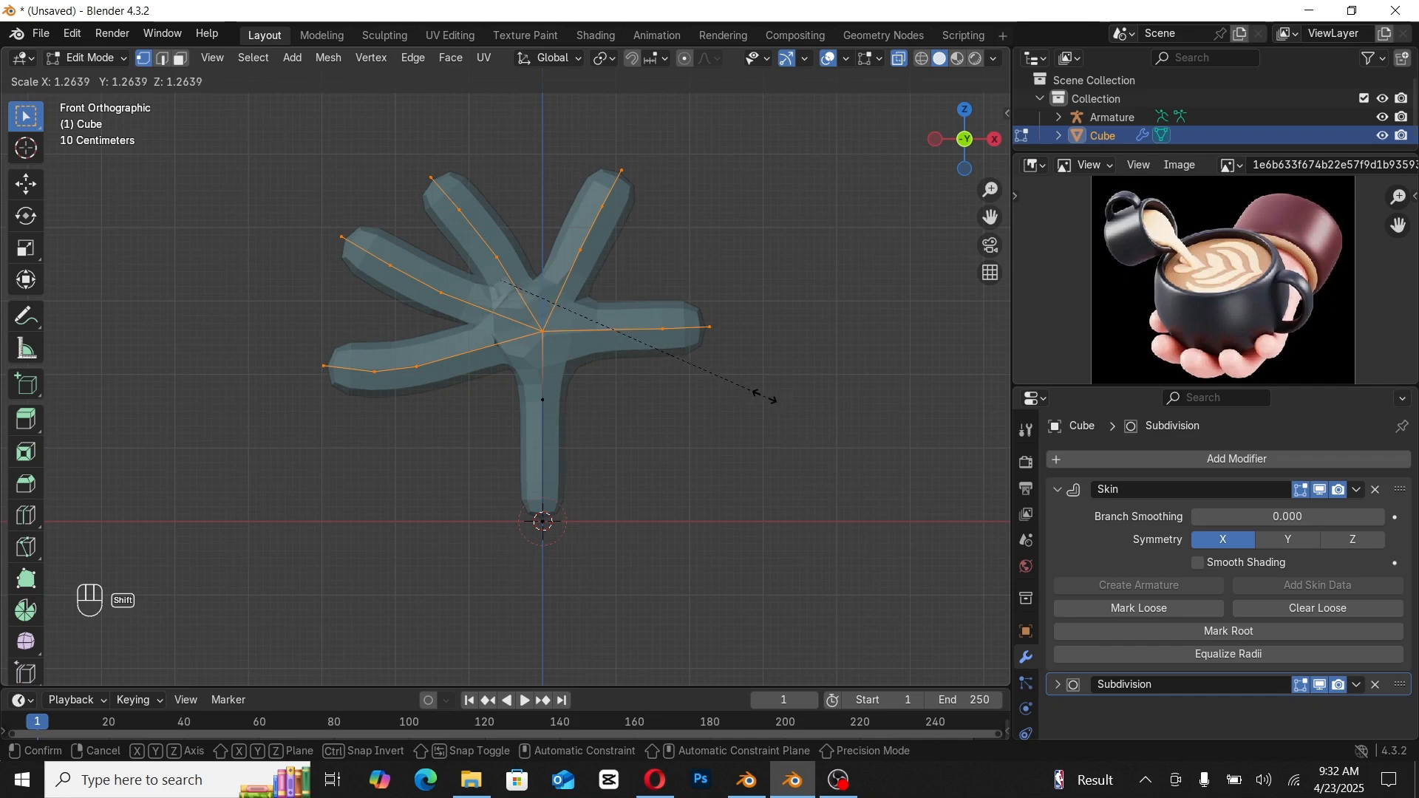
click(761, 394)
Step: Try thickening the skin at only the forearm's middle vertex, and undo the resize
drag(520, 389, 577, 428)
key(ctrl+a)
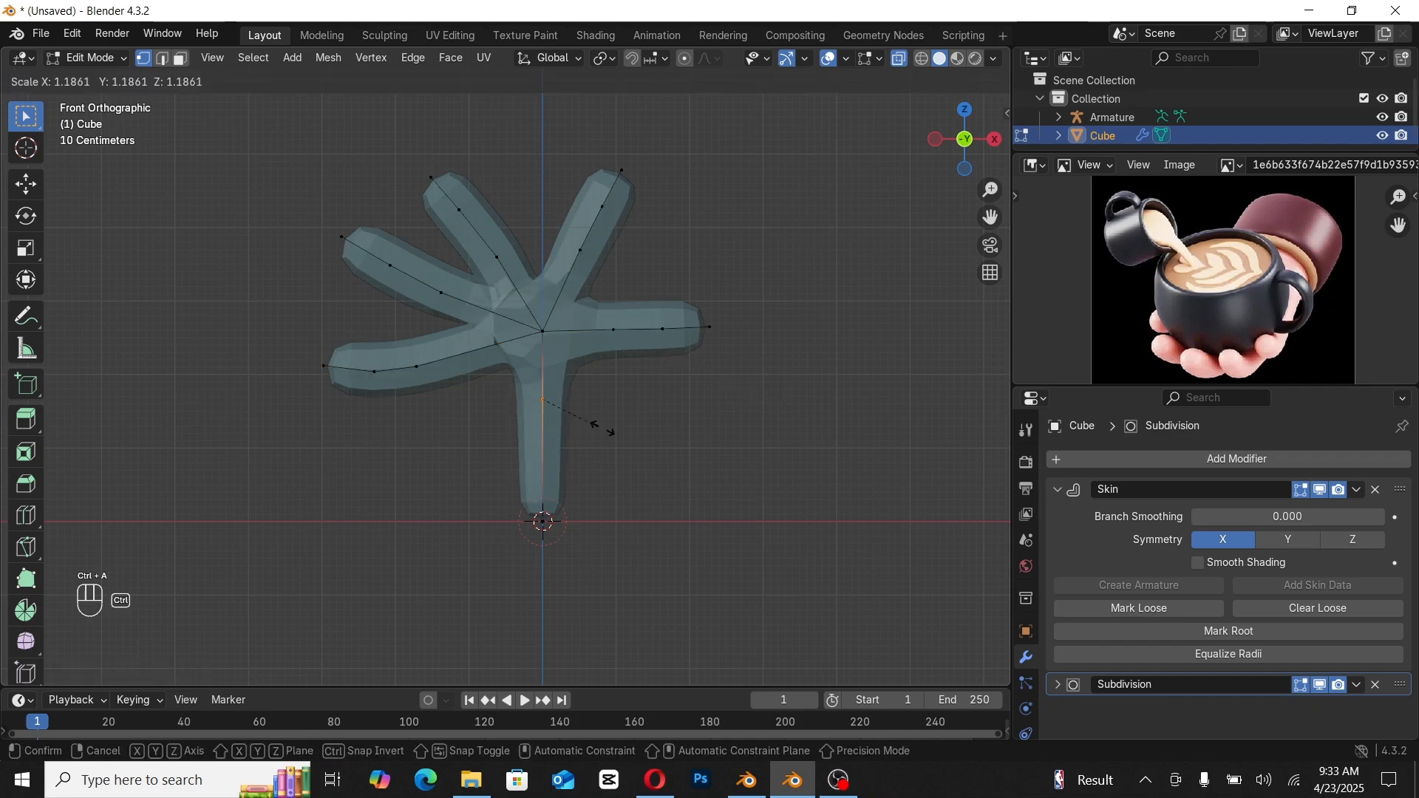
click(611, 452)
key(ctrl+z)
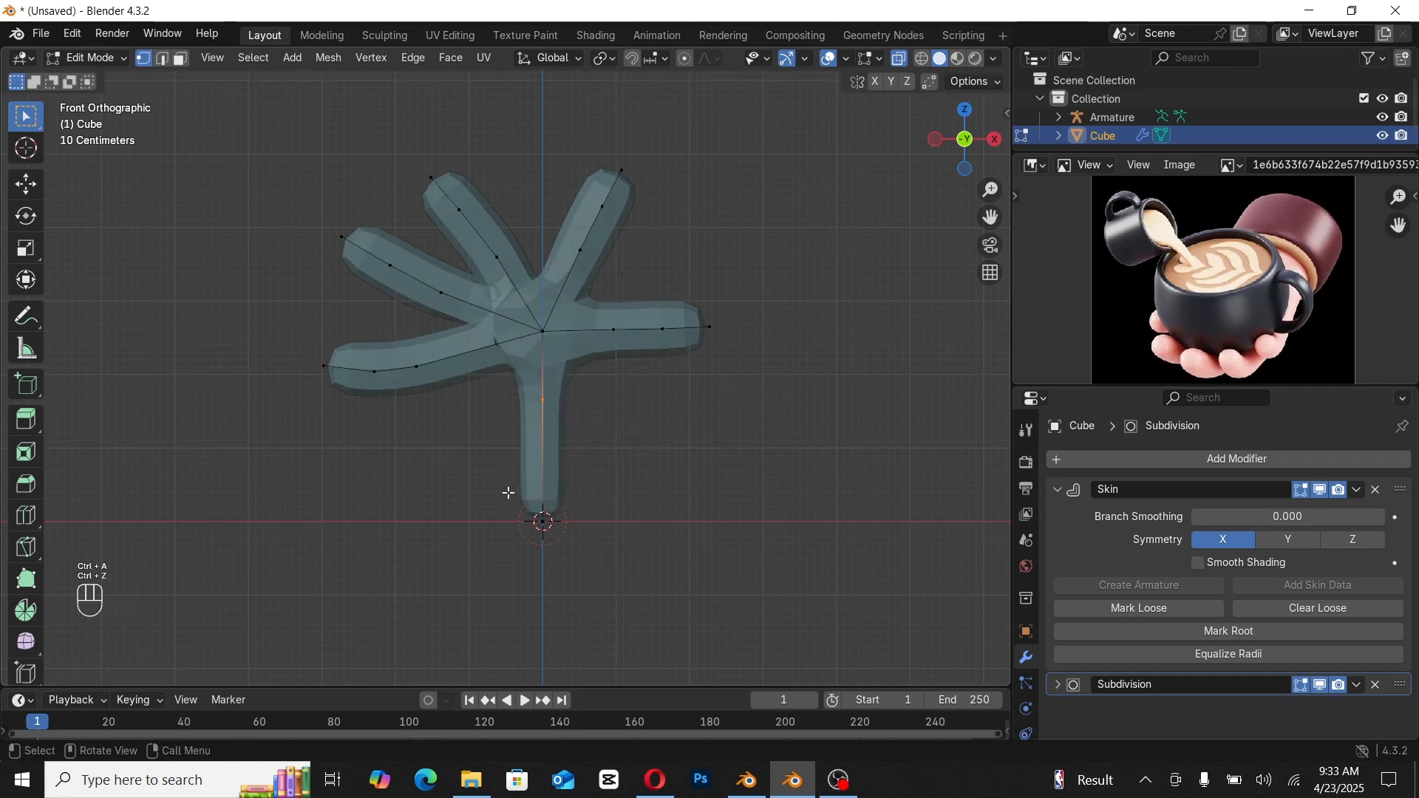
Step: Enlarge the skin radius at the forearm's middle and base vertices together until the arm is clearly thicker than the fingers
drag(510, 492, 616, 544)
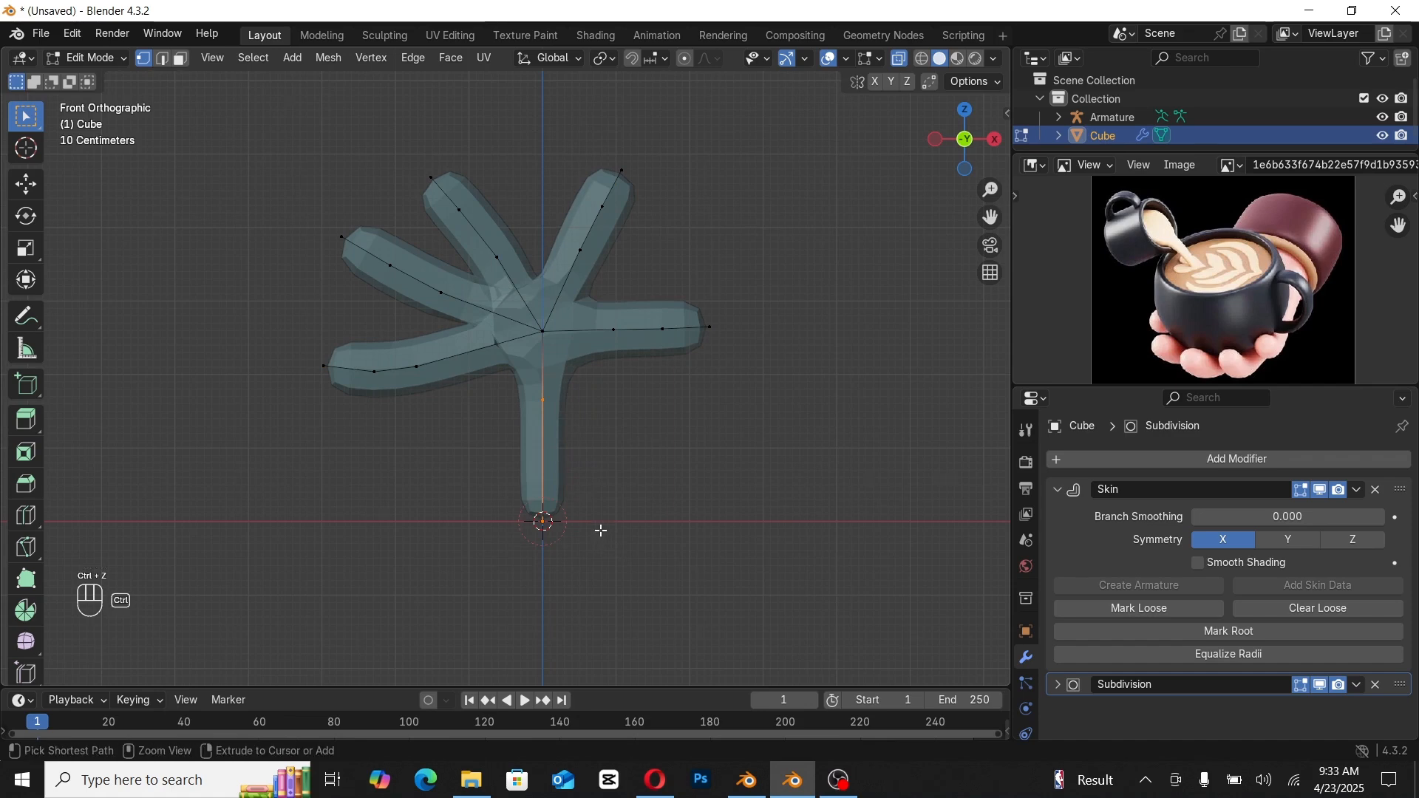
key(ctrl+a)
click(696, 563)
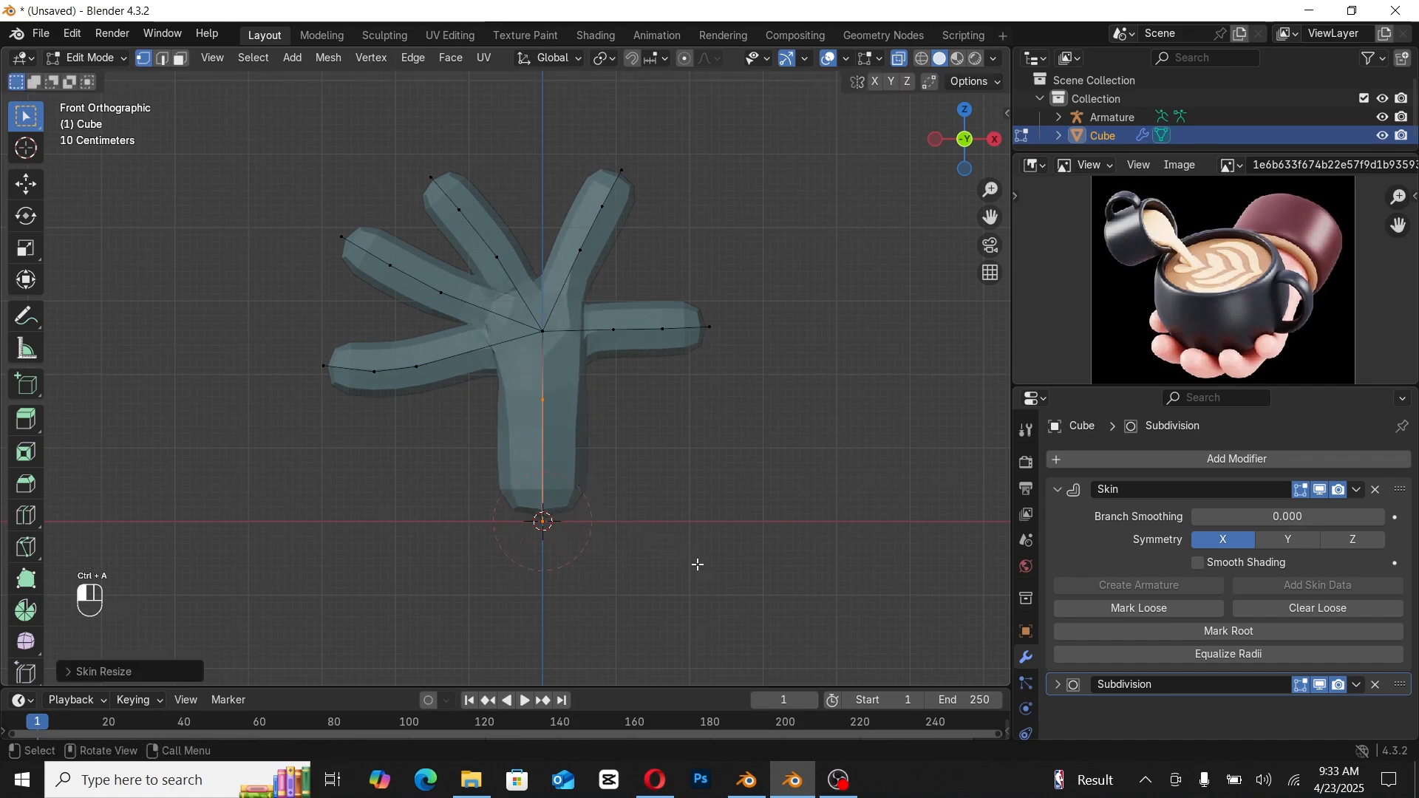
Step: Apply the Skin modifier and the Subdivision modifier to the hand in Object Mode
key(Tab)
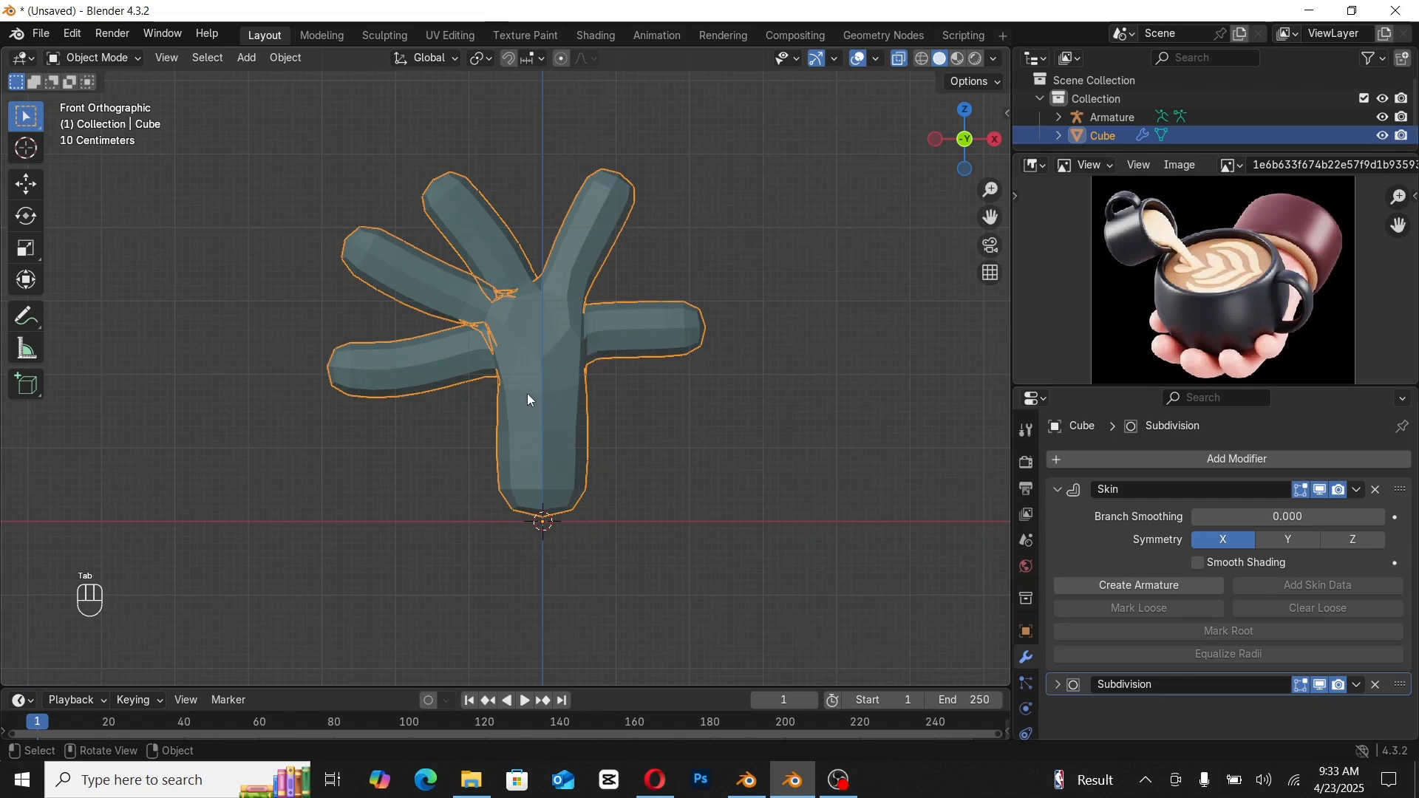
click(1059, 490)
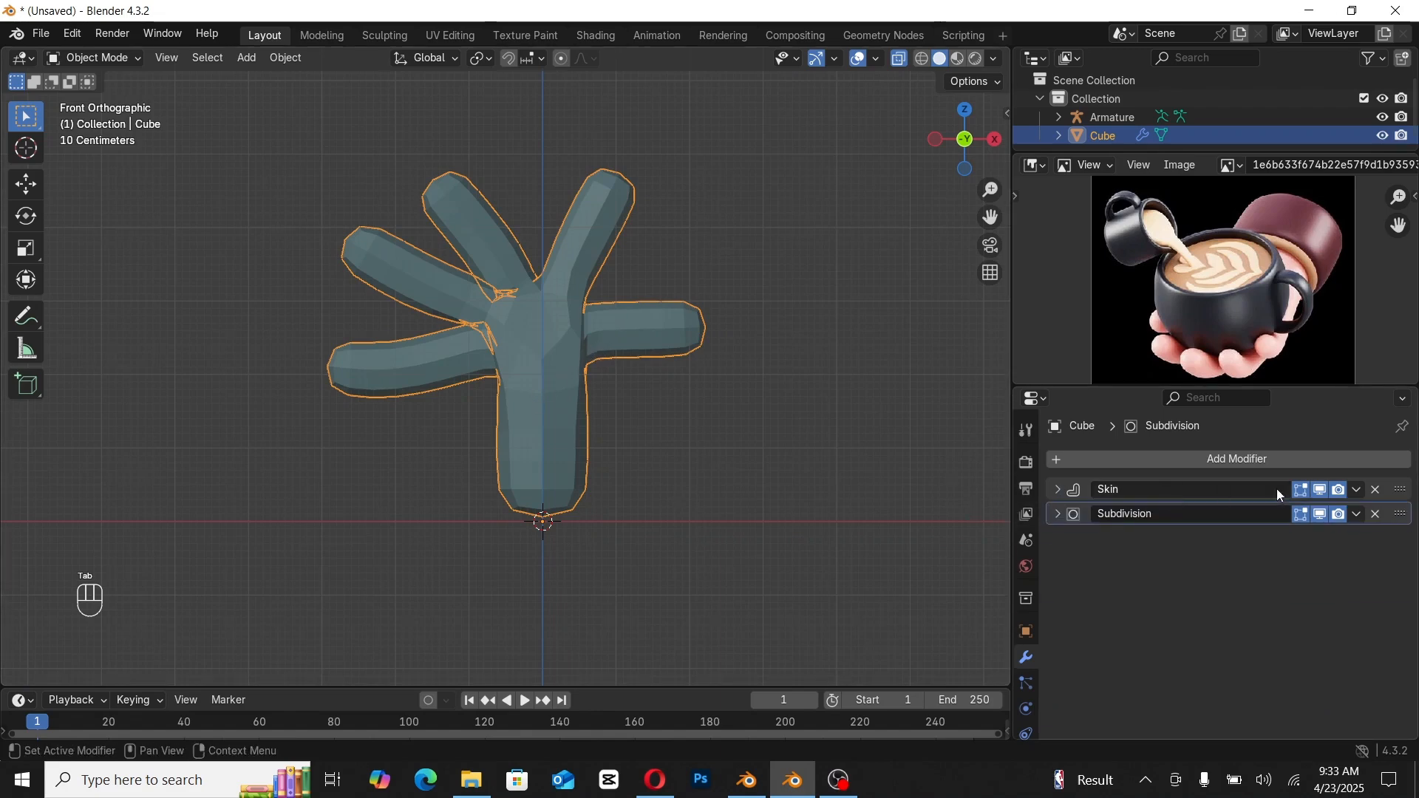
click(1356, 490)
click(1320, 506)
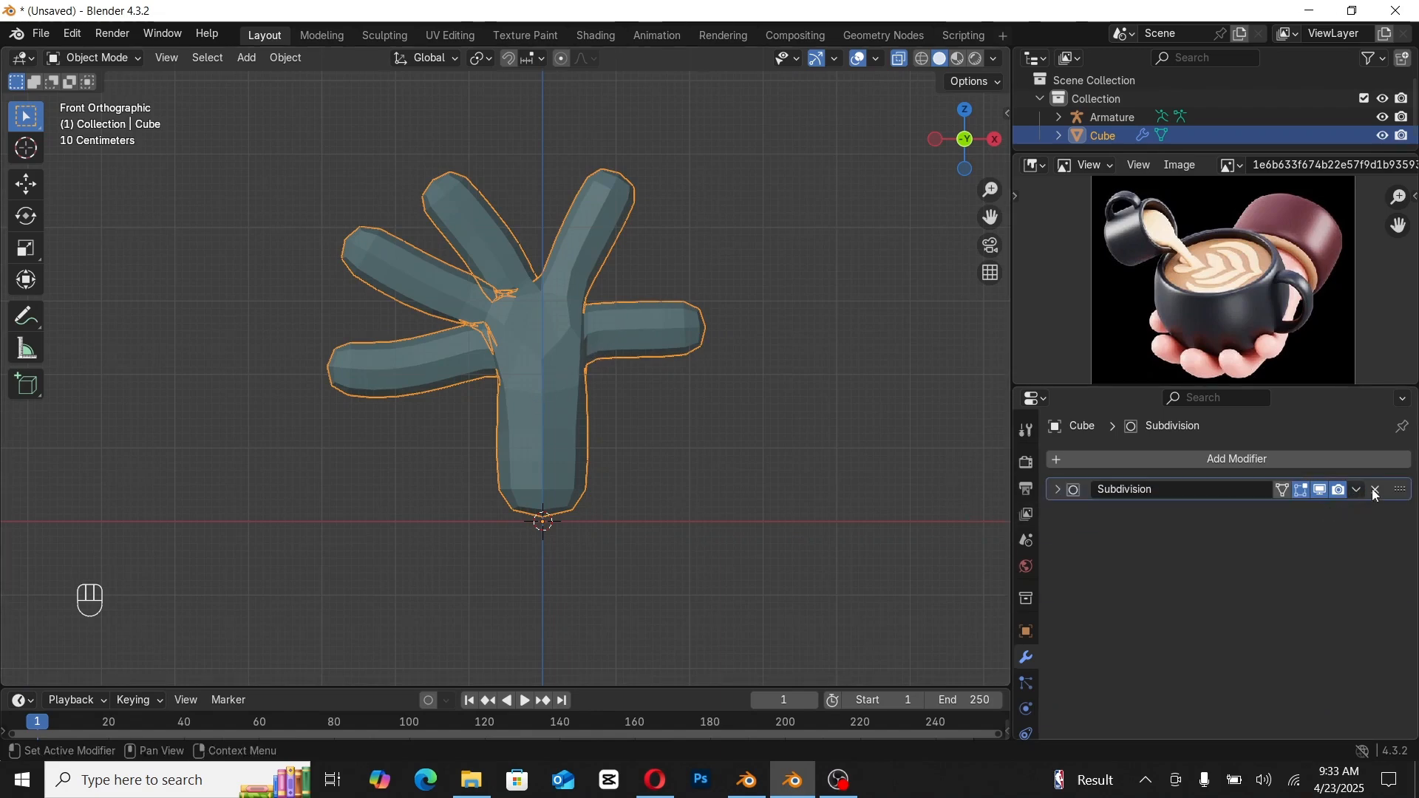
click(1356, 490)
click(1301, 505)
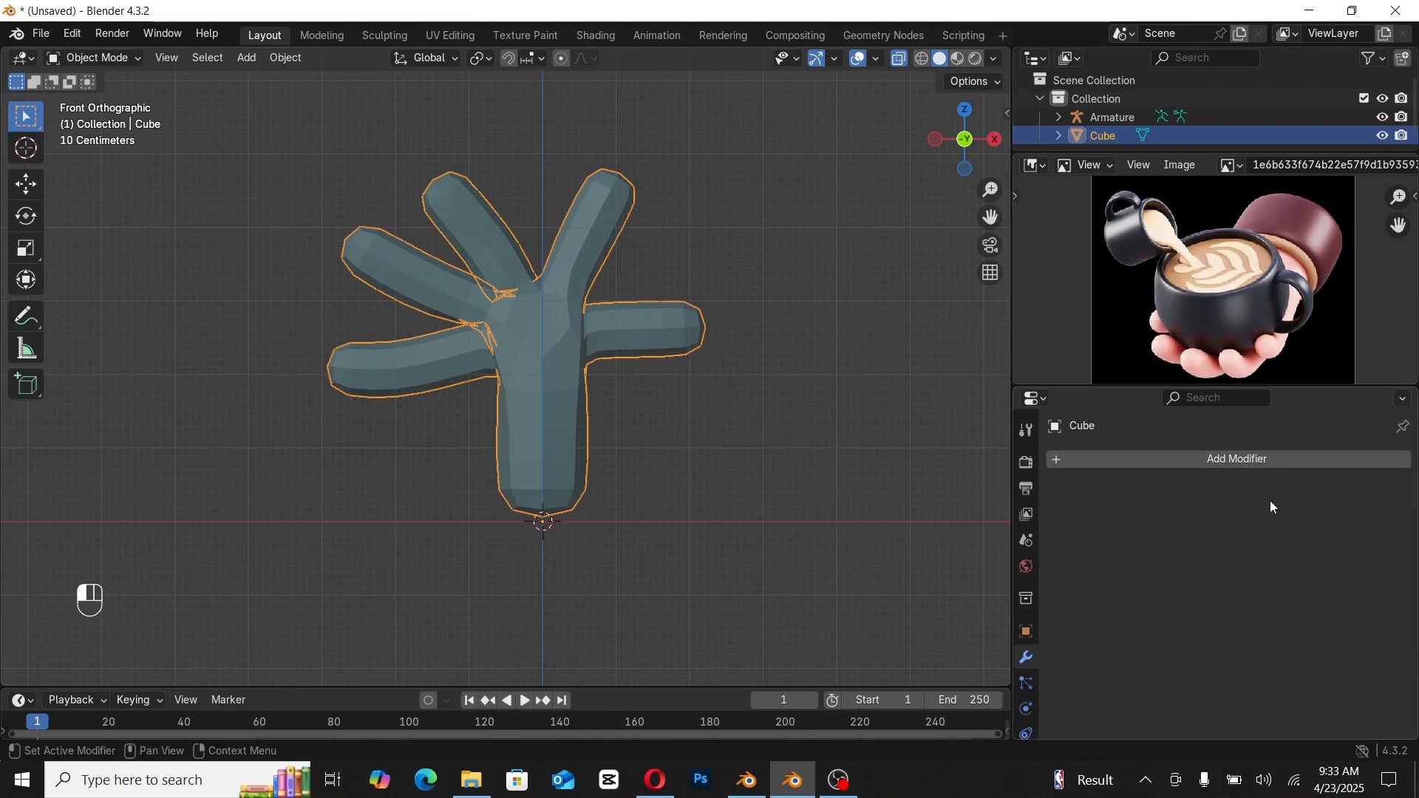
Step: Turn off X-ray and check the hand's applied mesh in Edit Mode, finishing in Object Mode
key(Tab)
click(740, 447)
key(alt+z)
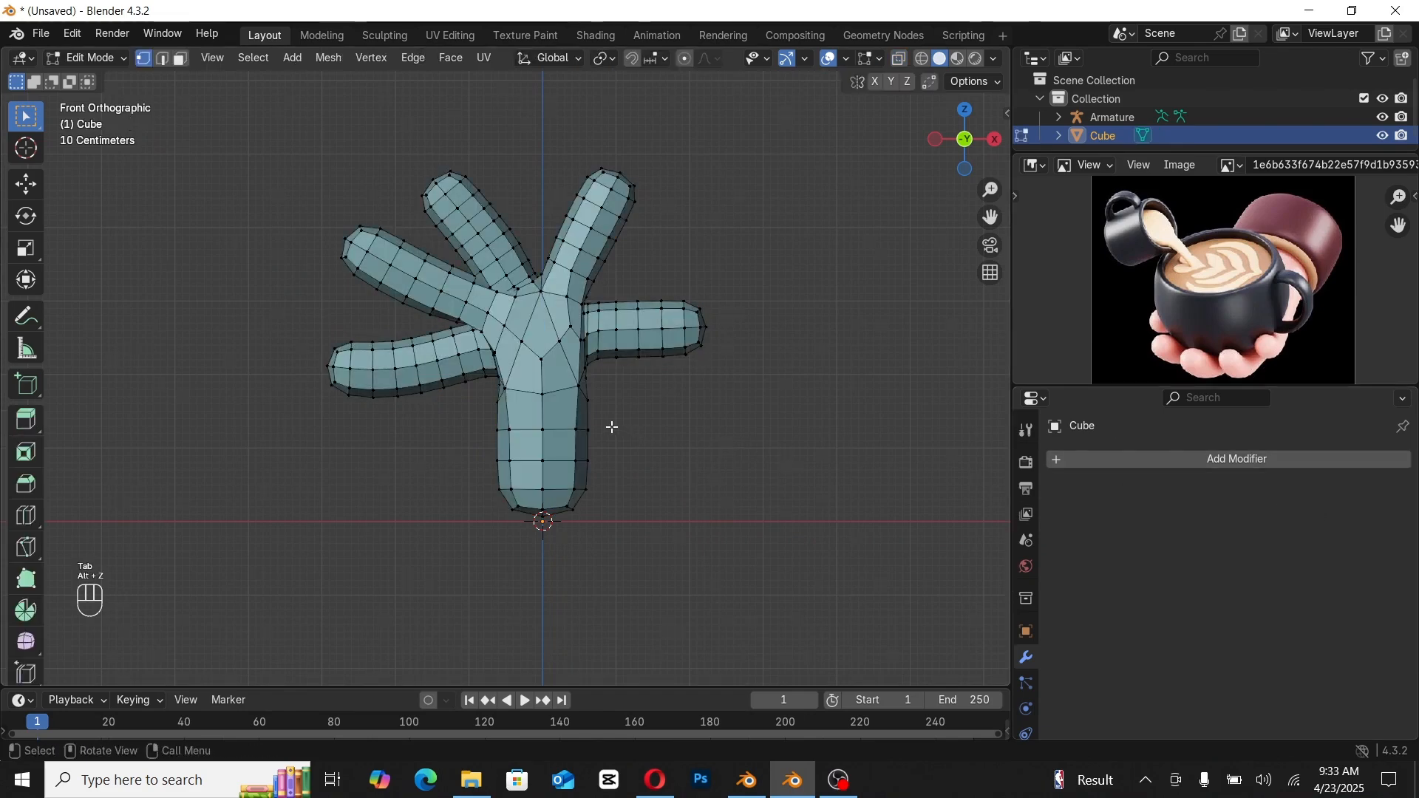
key(Tab)
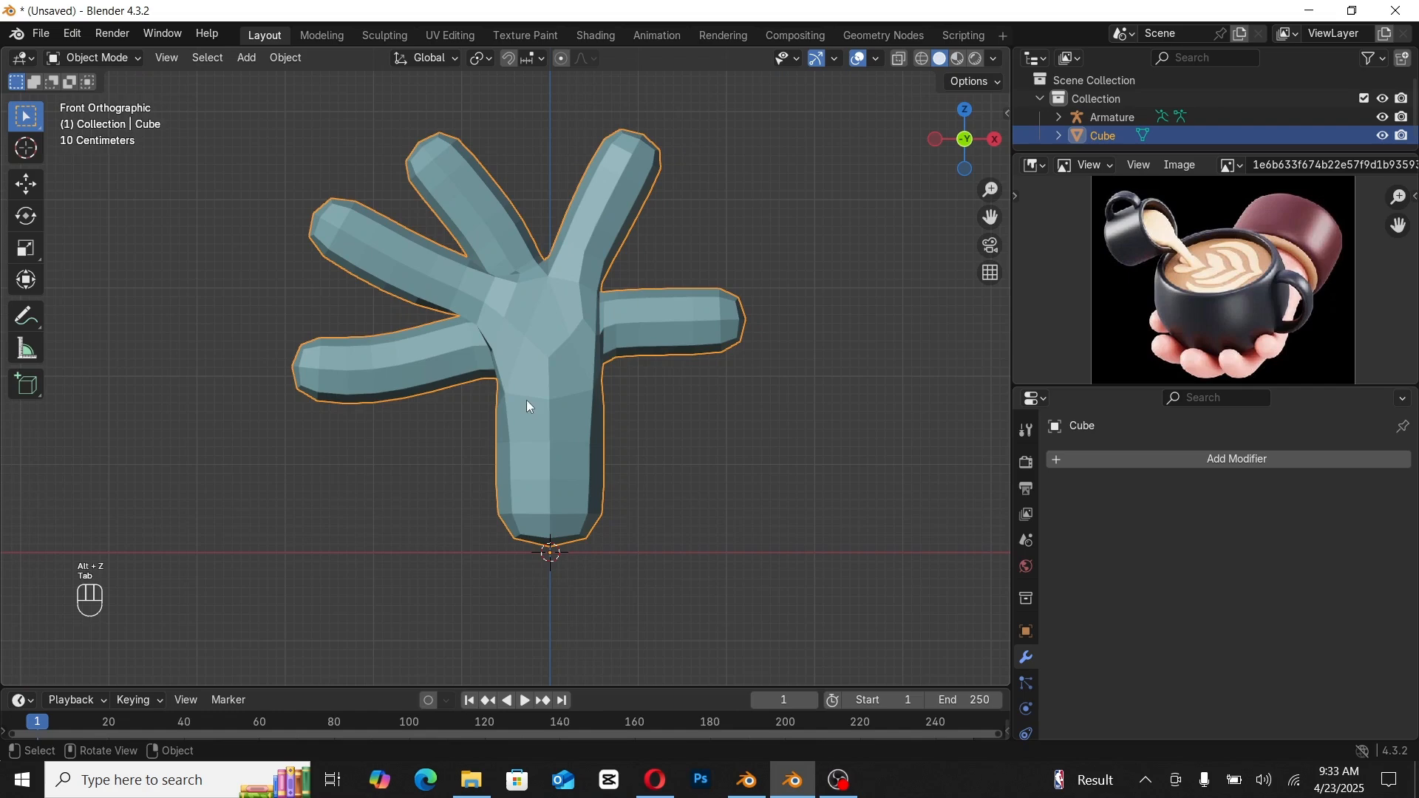
Step: Shade the hand smooth and inspect the surface up close, finishing in the front view
right_click(498, 375)
click(498, 375)
middle_drag(589, 396, 671, 424)
scroll(606, 414, up, 2)
scroll(561, 450, up, 2)
scroll(563, 456, up, 2)
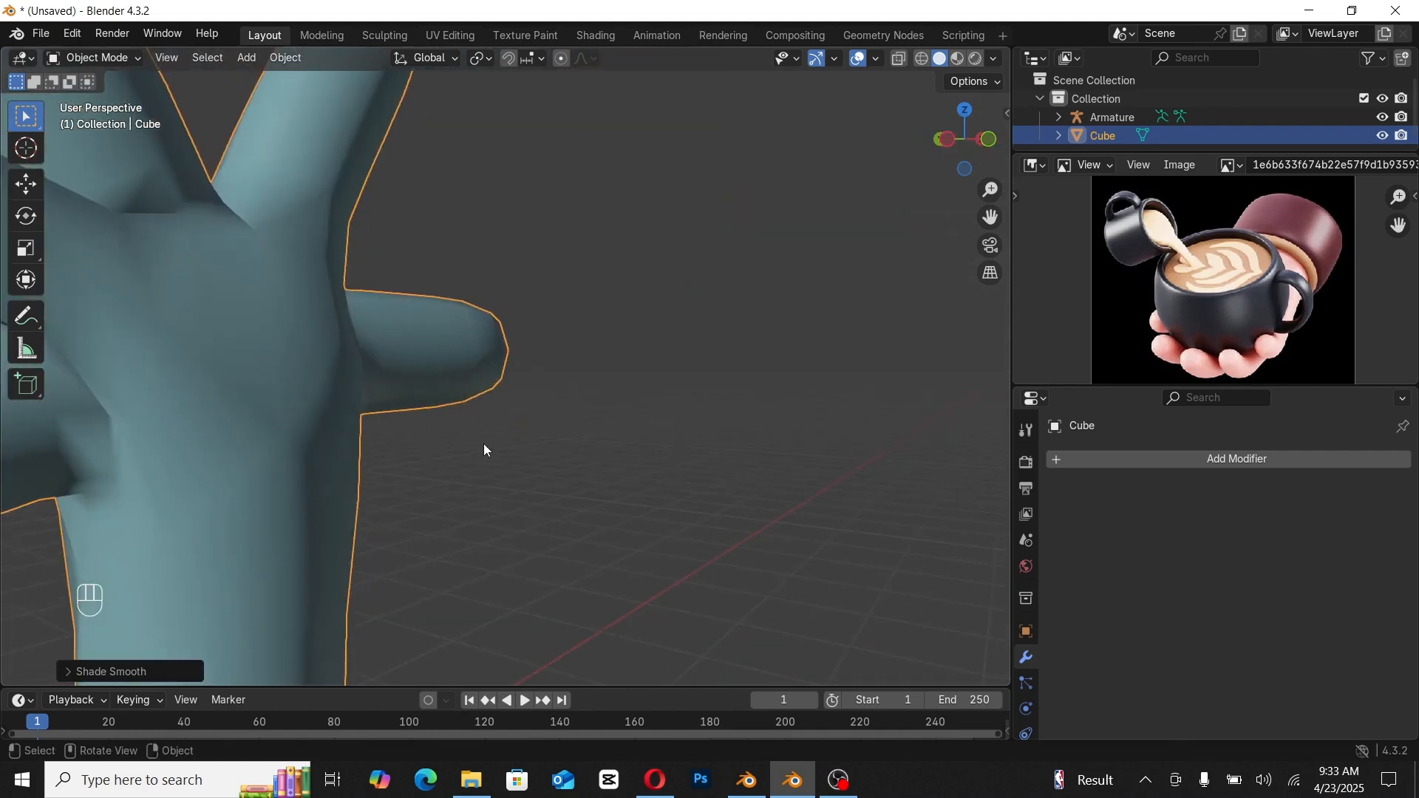
middle_drag(484, 446, 540, 458)
scroll(529, 452, down, 4)
key(KP_1)
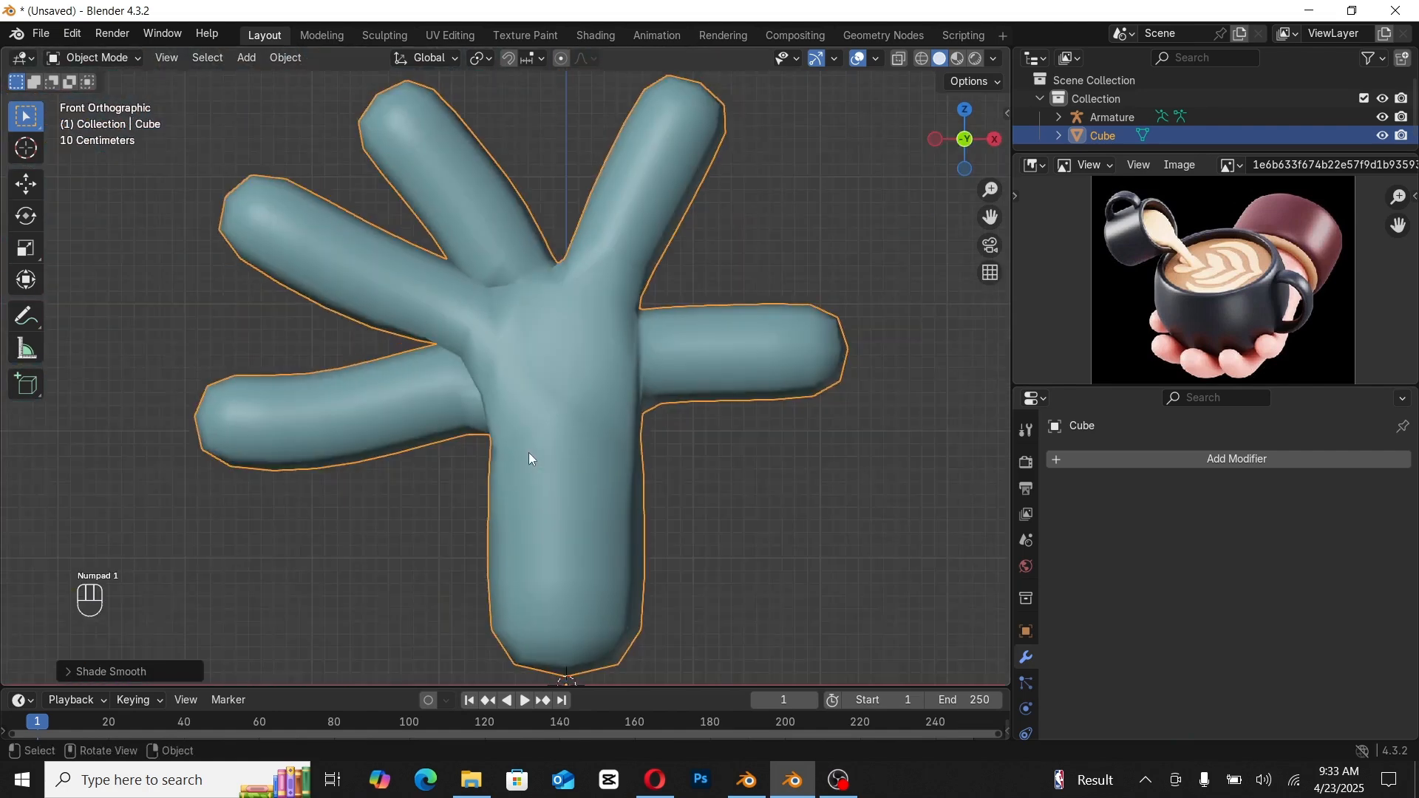
scroll(533, 467, down, 3)
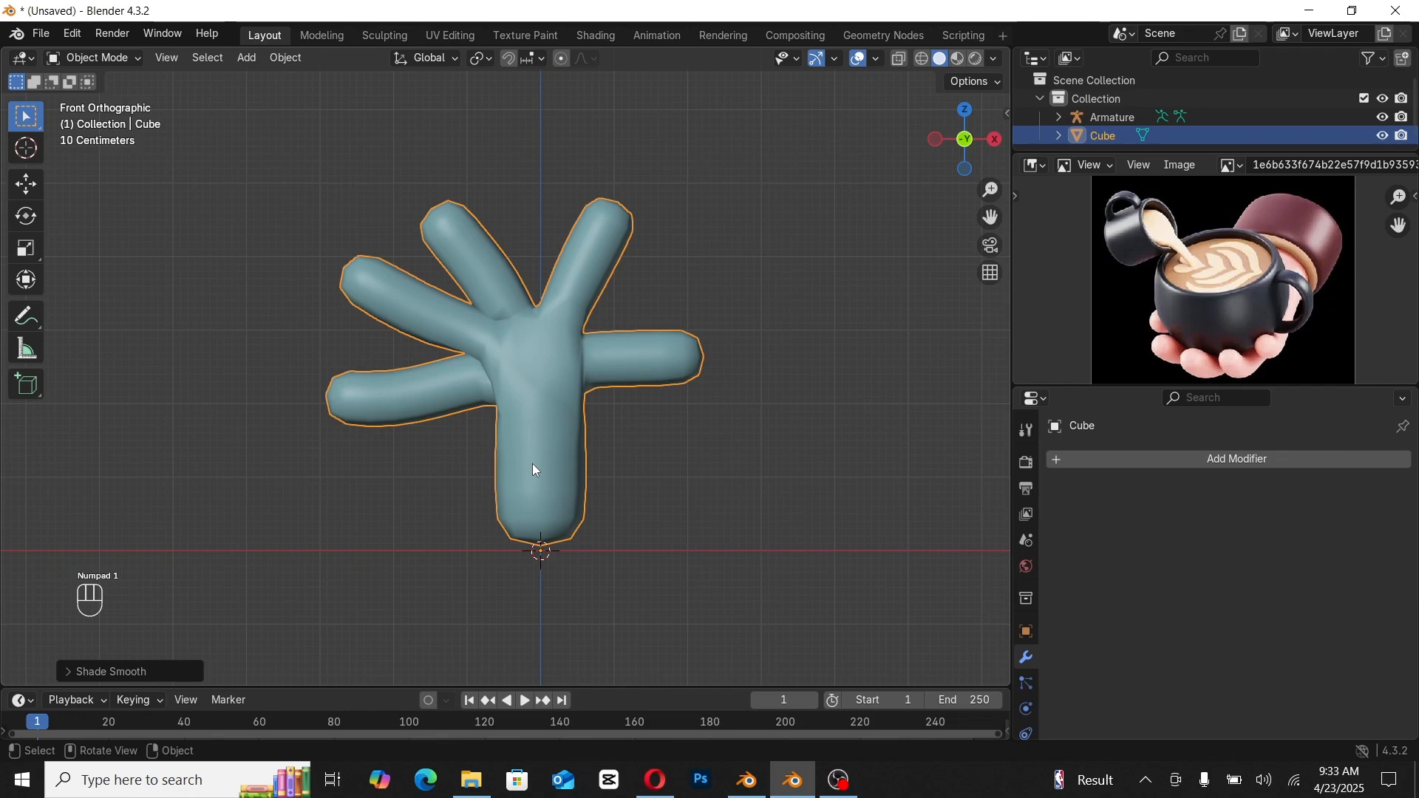
Step: Add an armature at the forearm's base and enable In Front in its viewport display
key(shift+a)
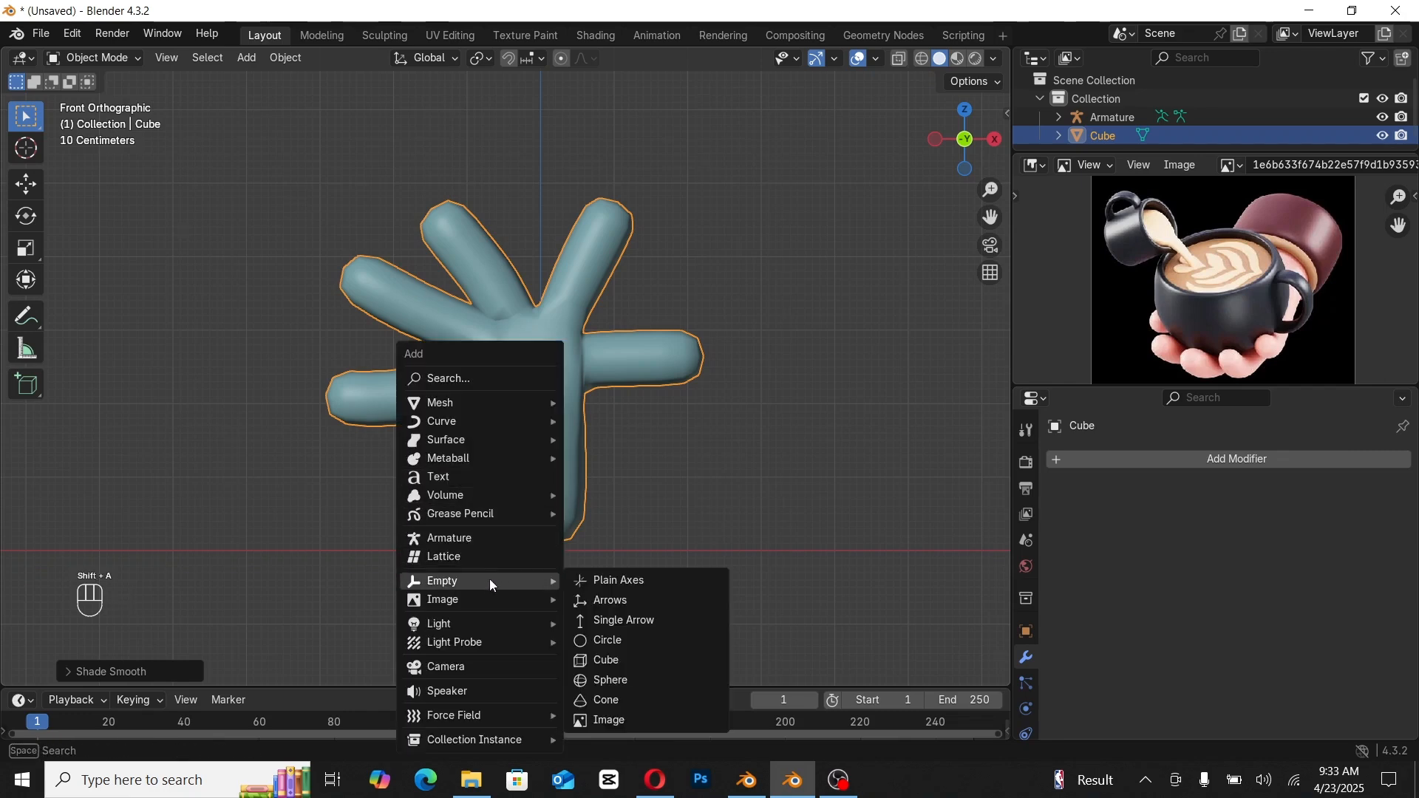
click(480, 542)
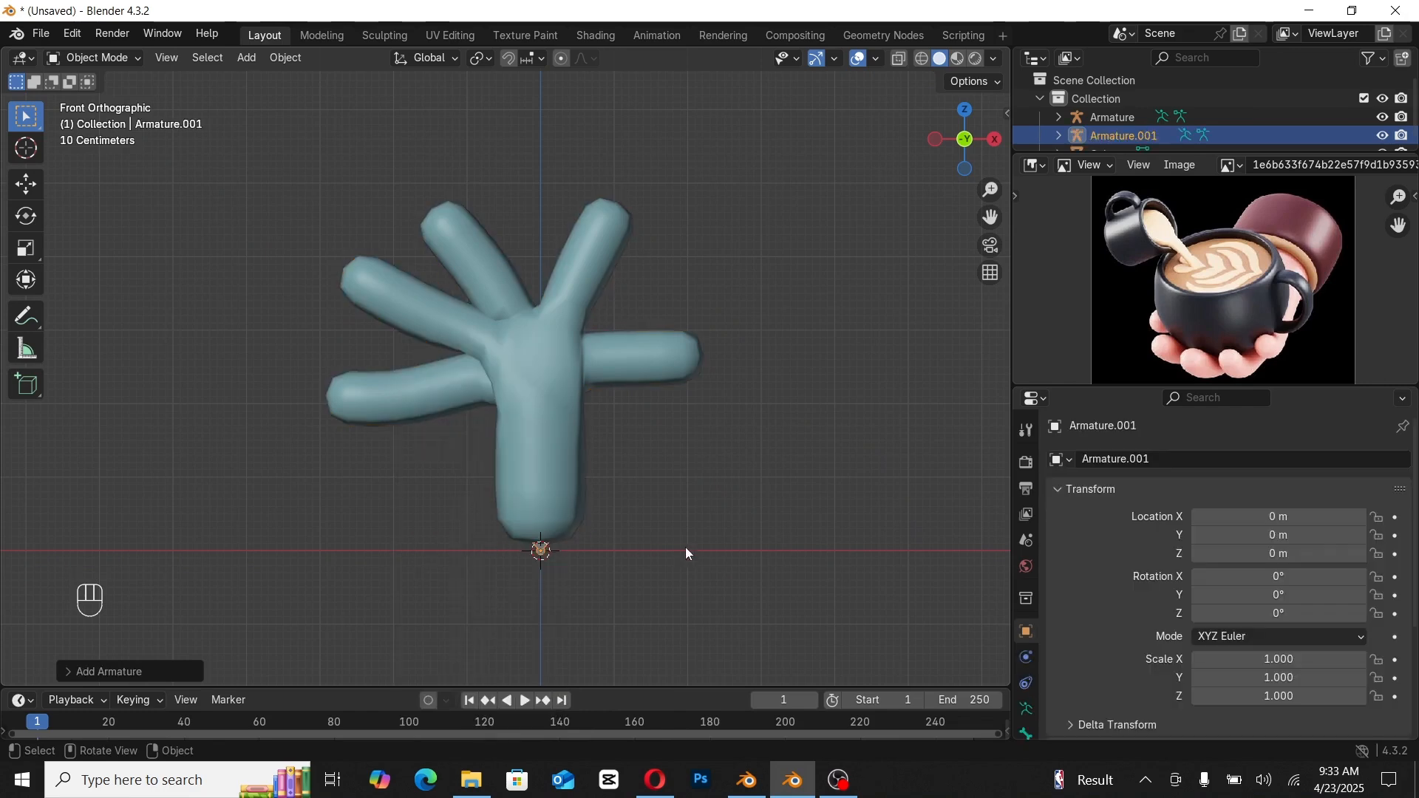
click(1028, 712)
scroll(1141, 636, down, 8)
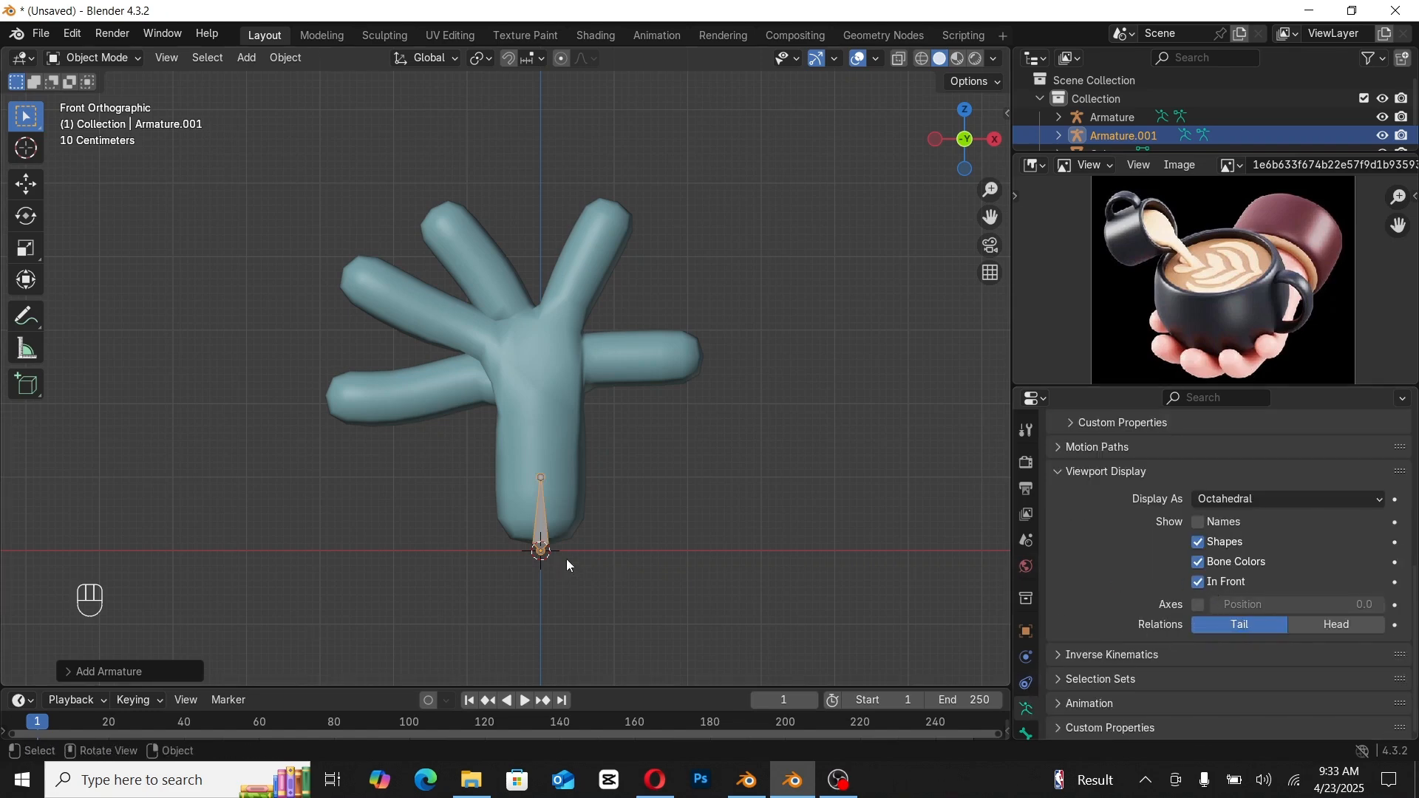
Step: In the armature's Edit Mode, extrude two bones straight up from the base bone, through the forearm to the middle of the palm
key(Tab)
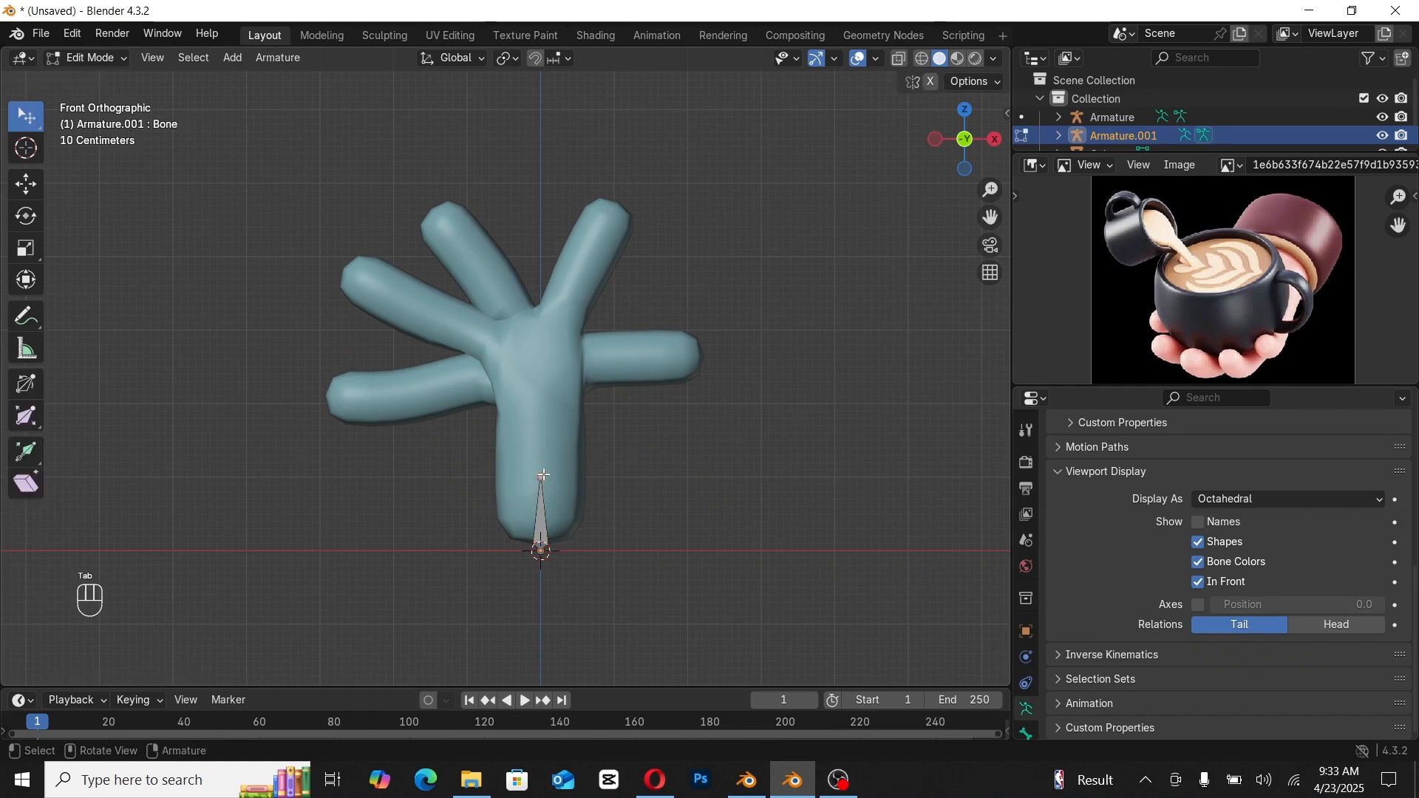
scroll(543, 478, up, 1)
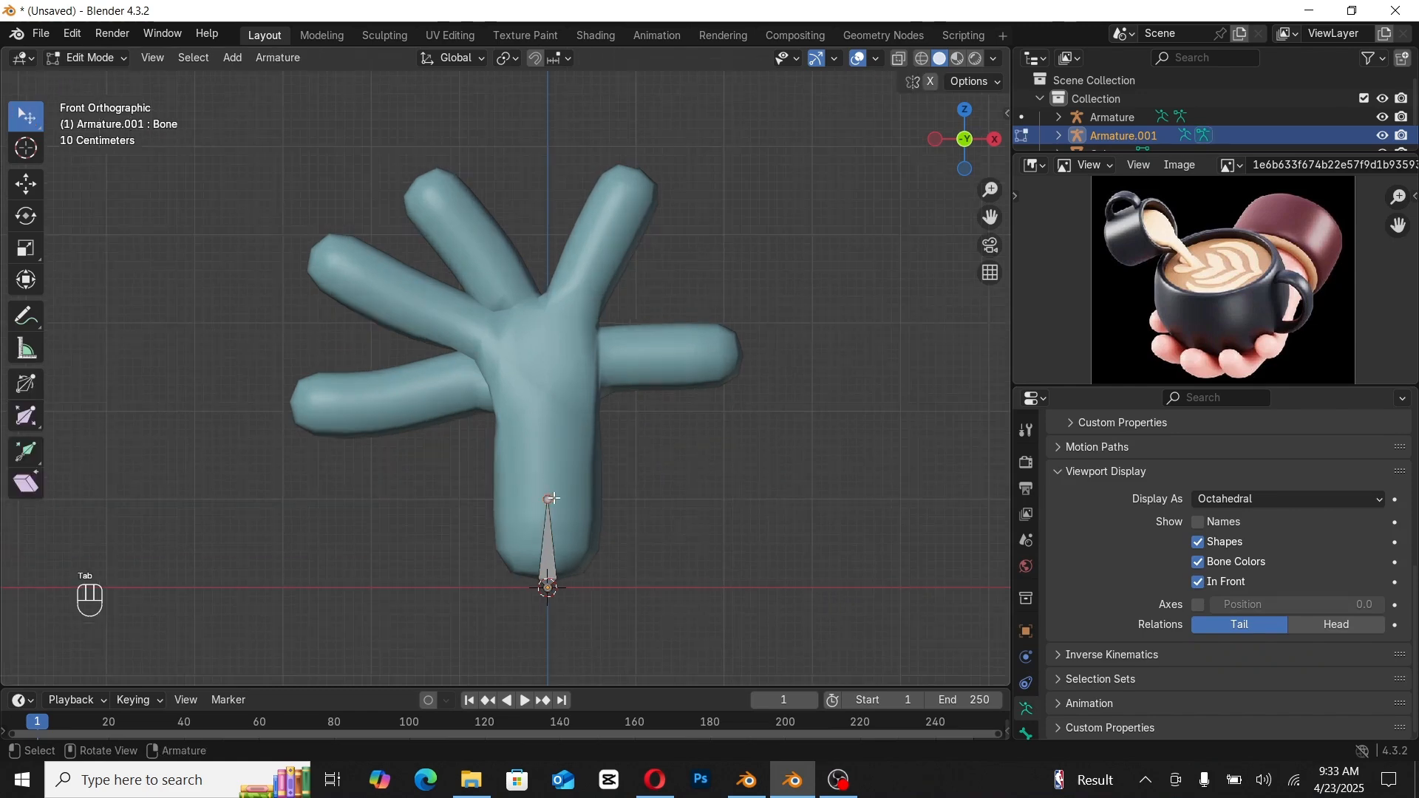
key(e)
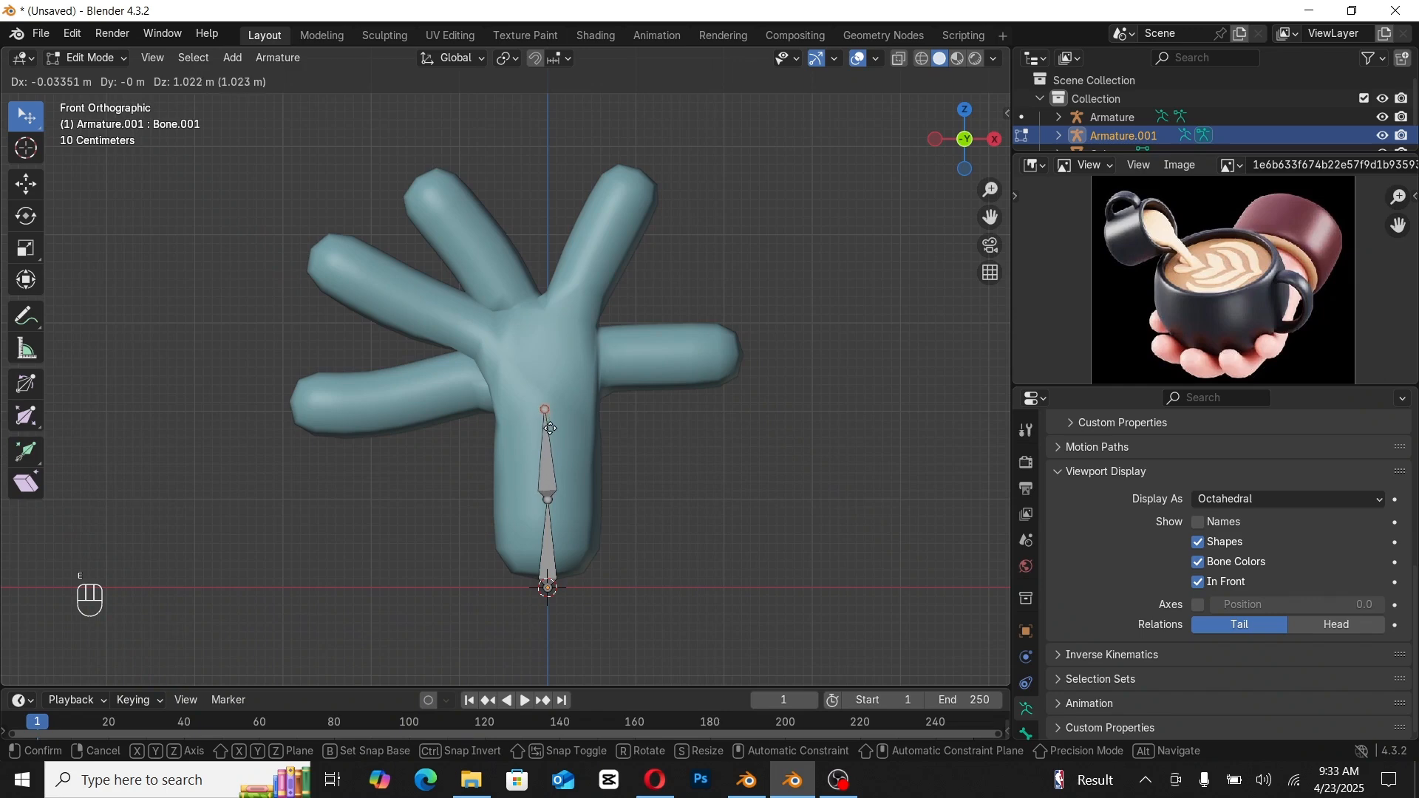
key(z)
click(550, 439)
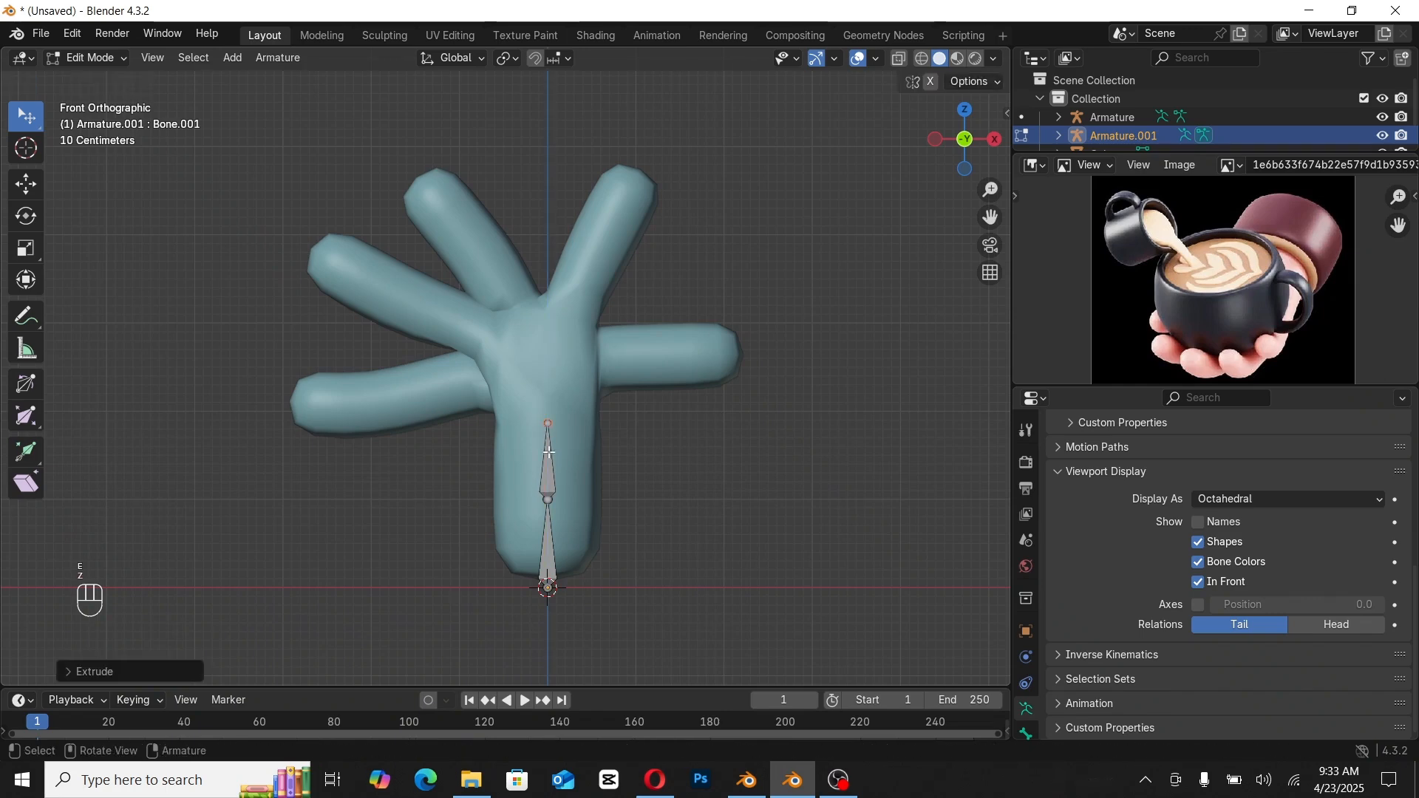
key(e)
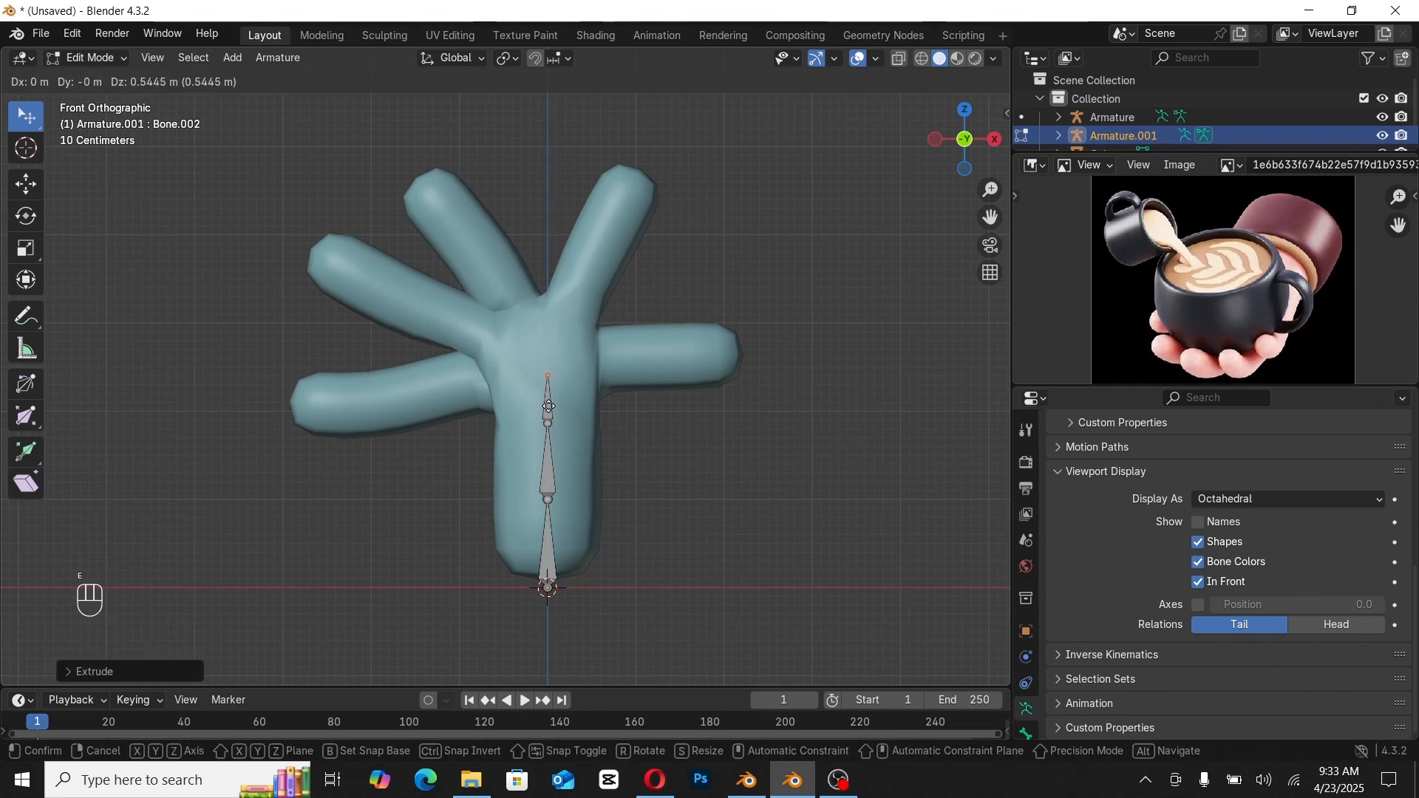
click(549, 407)
Step: From the palm's central joint, extrude one bone to the base of the horizontal right finger and another toward the inner upper-left finger
key(e)
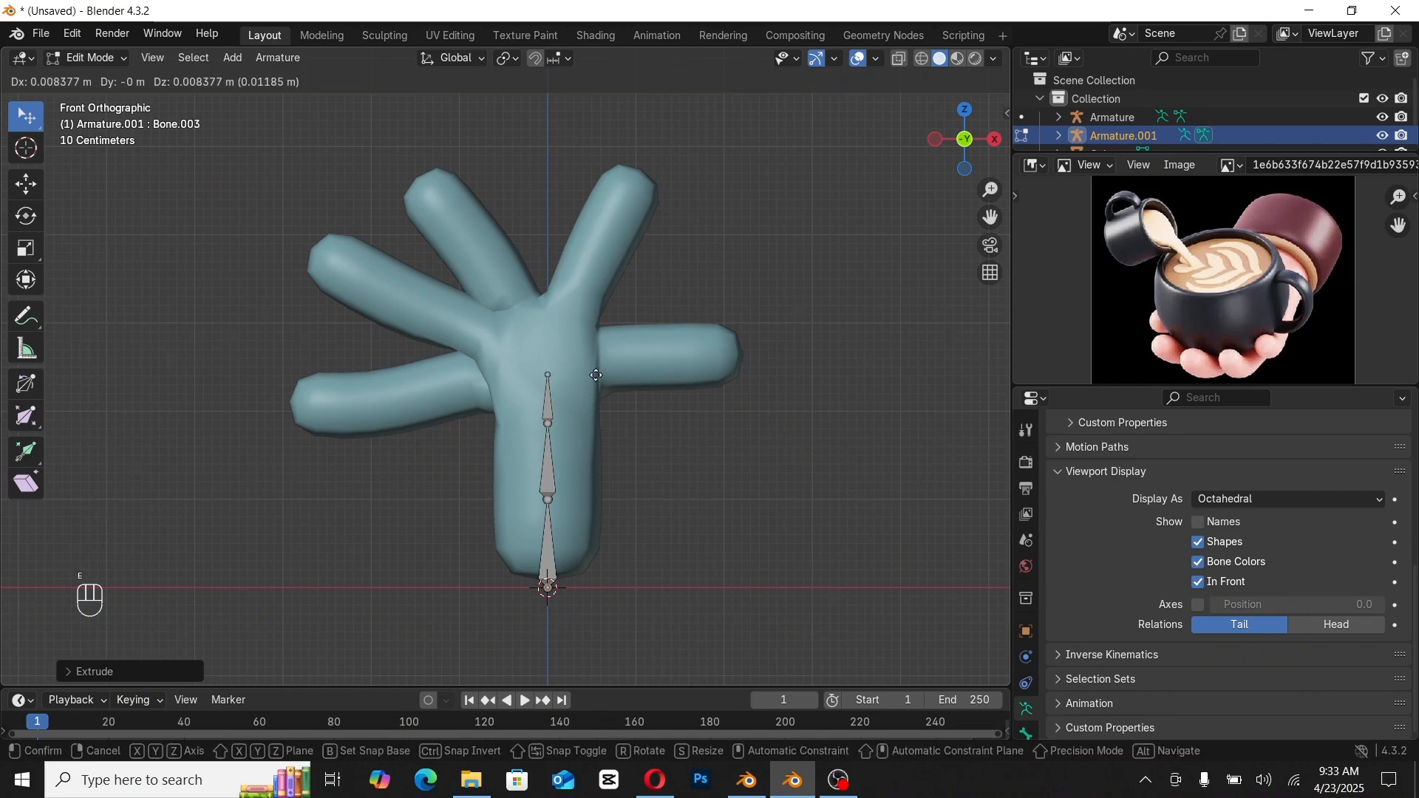
click(599, 370)
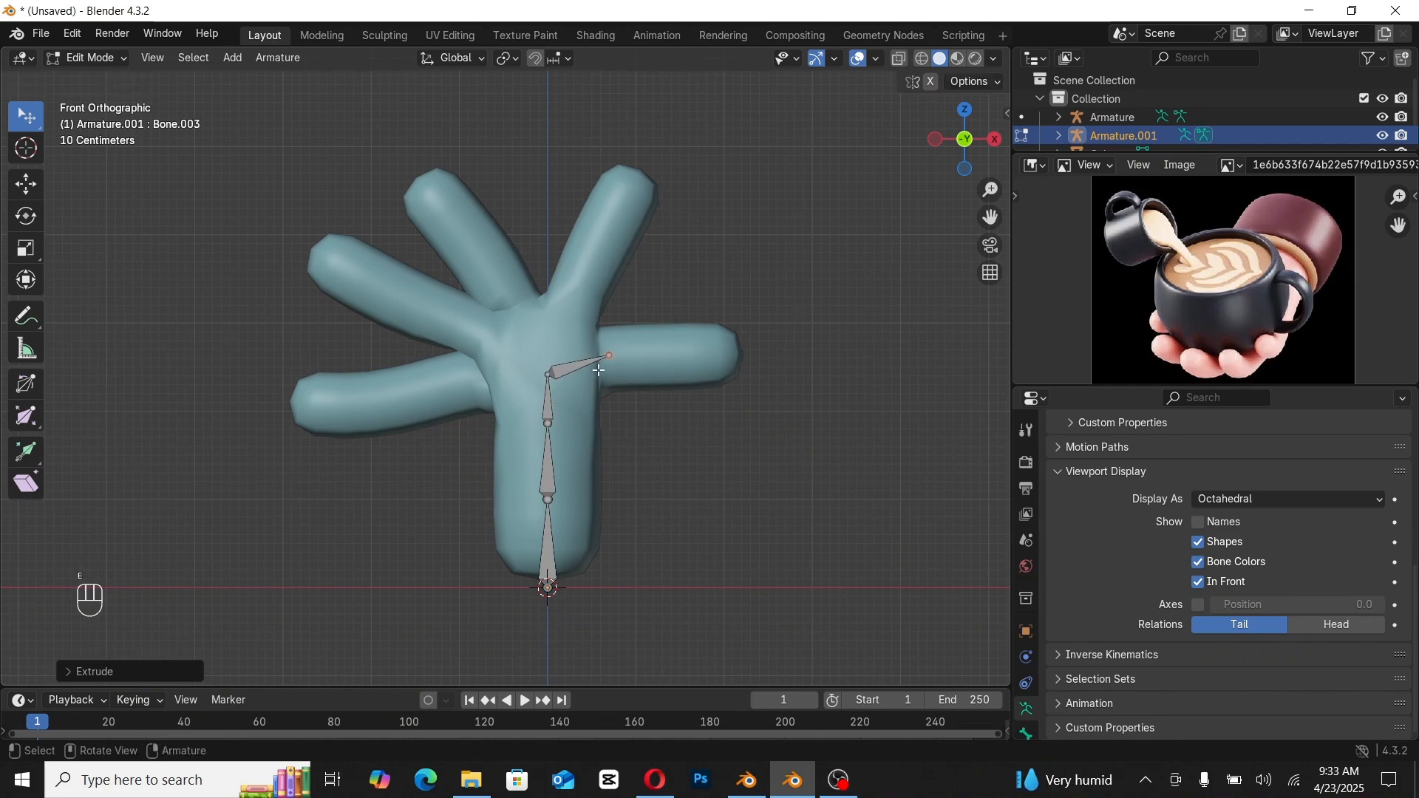
click(548, 373)
key(e)
click(524, 325)
key(e)
key(ctrl+z)
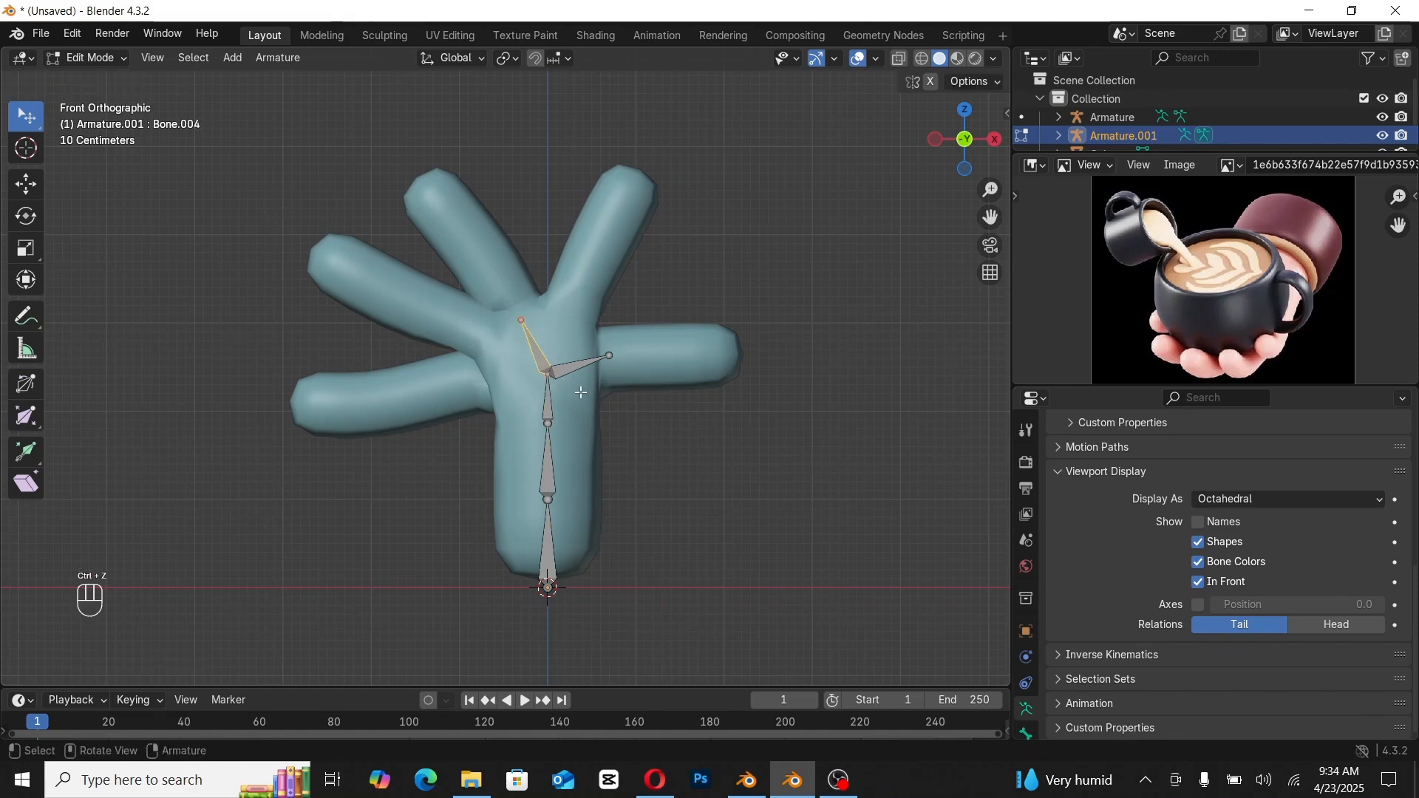
key(e)
key(ctrl+z)
key(z)
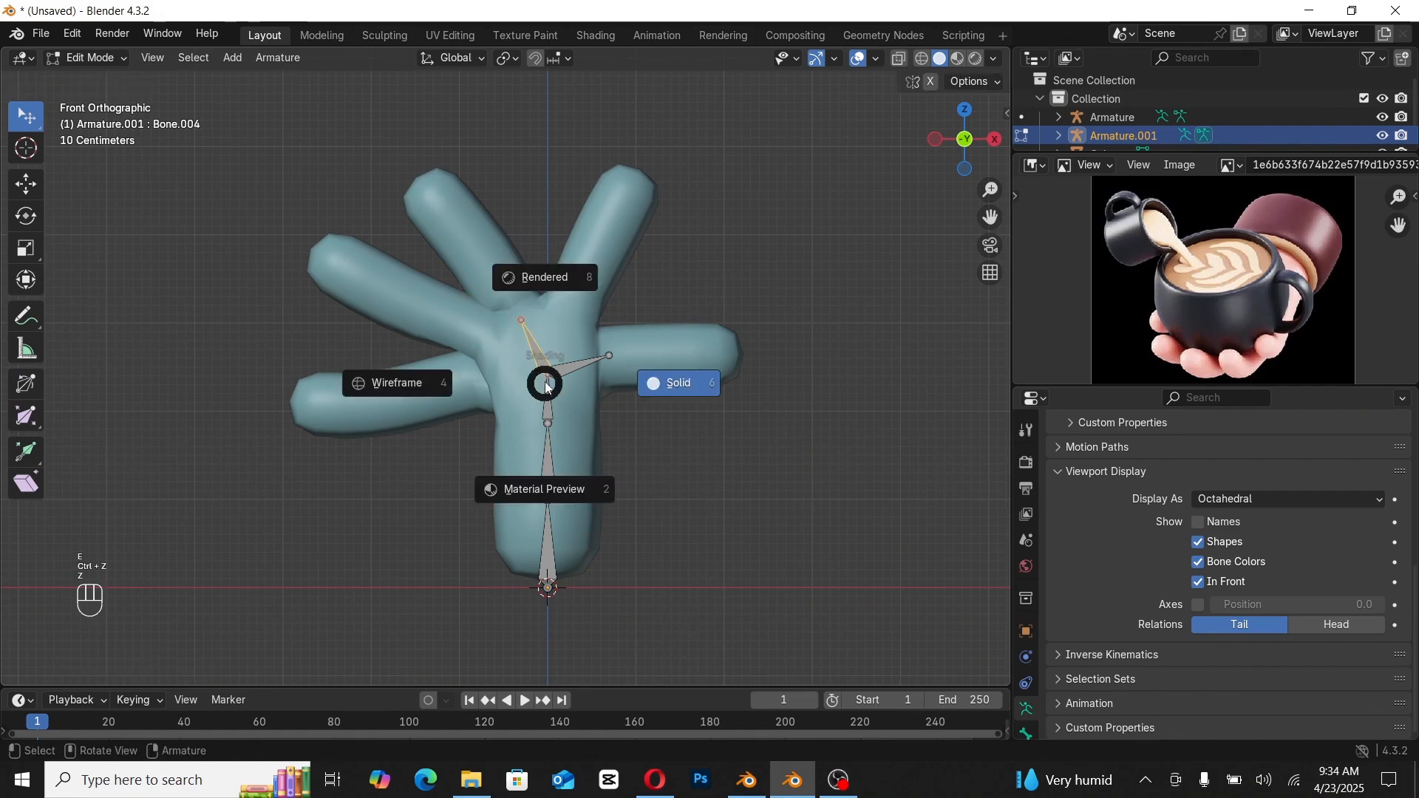
Step: Extrude a bone from the palm's central joint toward the base of the outer upper-left finger
click(545, 387)
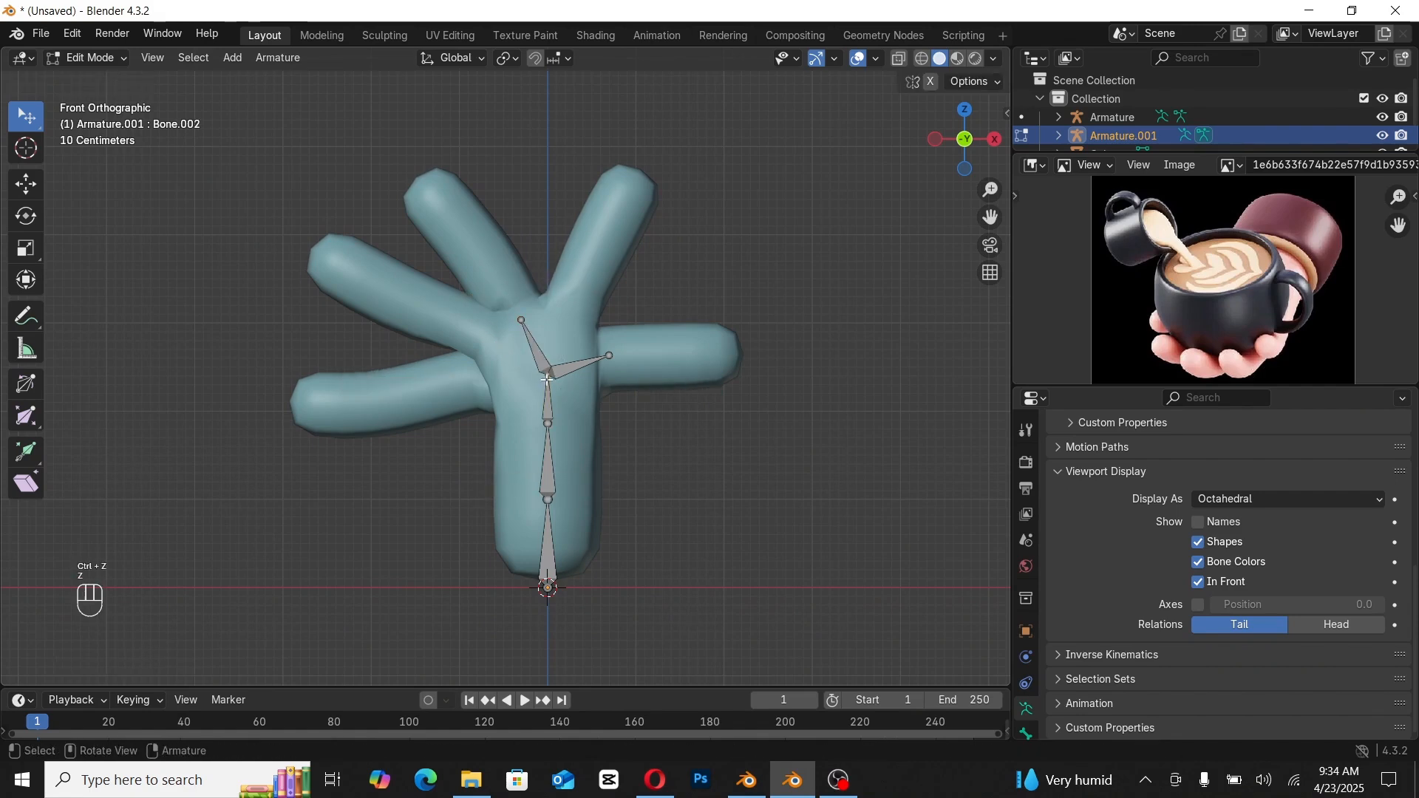
key(e)
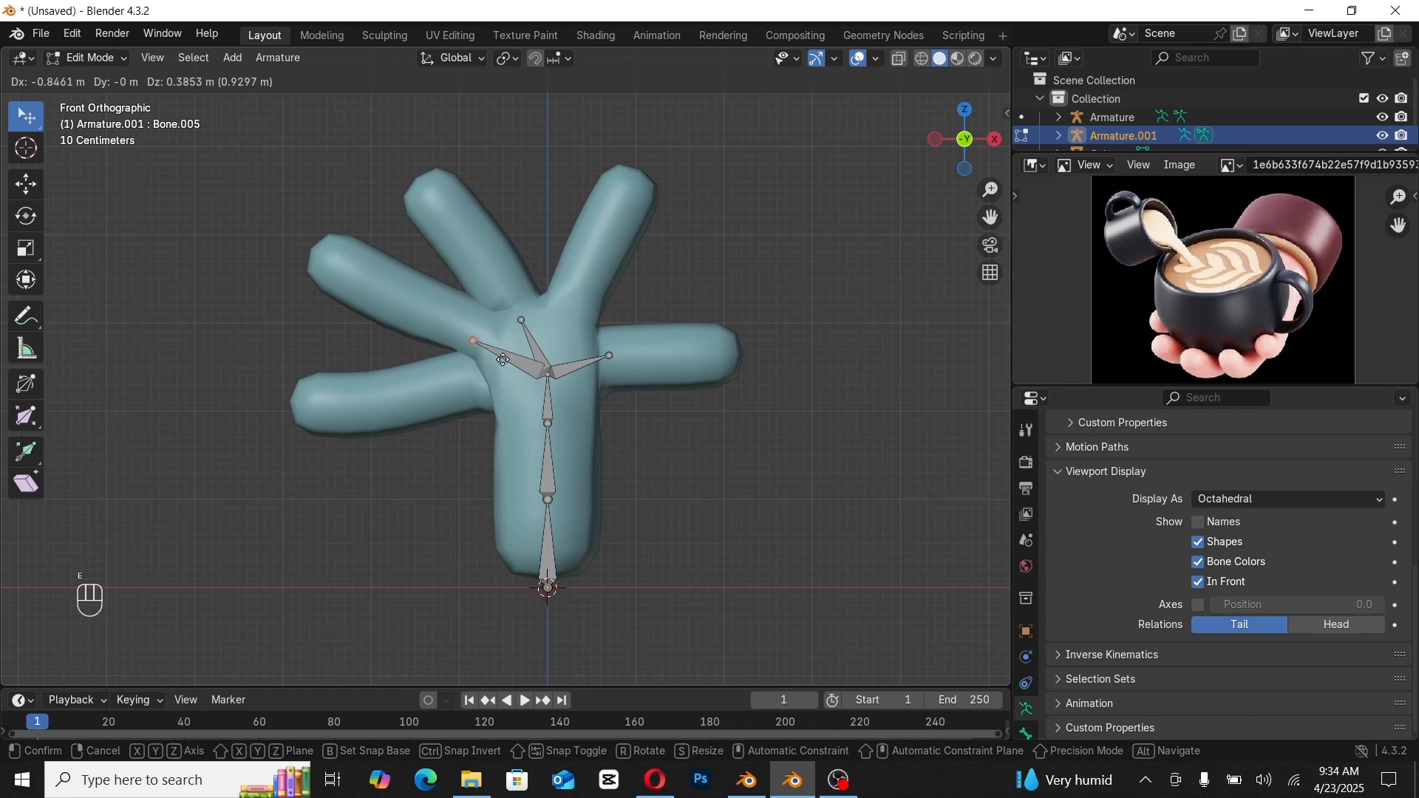
click(505, 354)
click(545, 379)
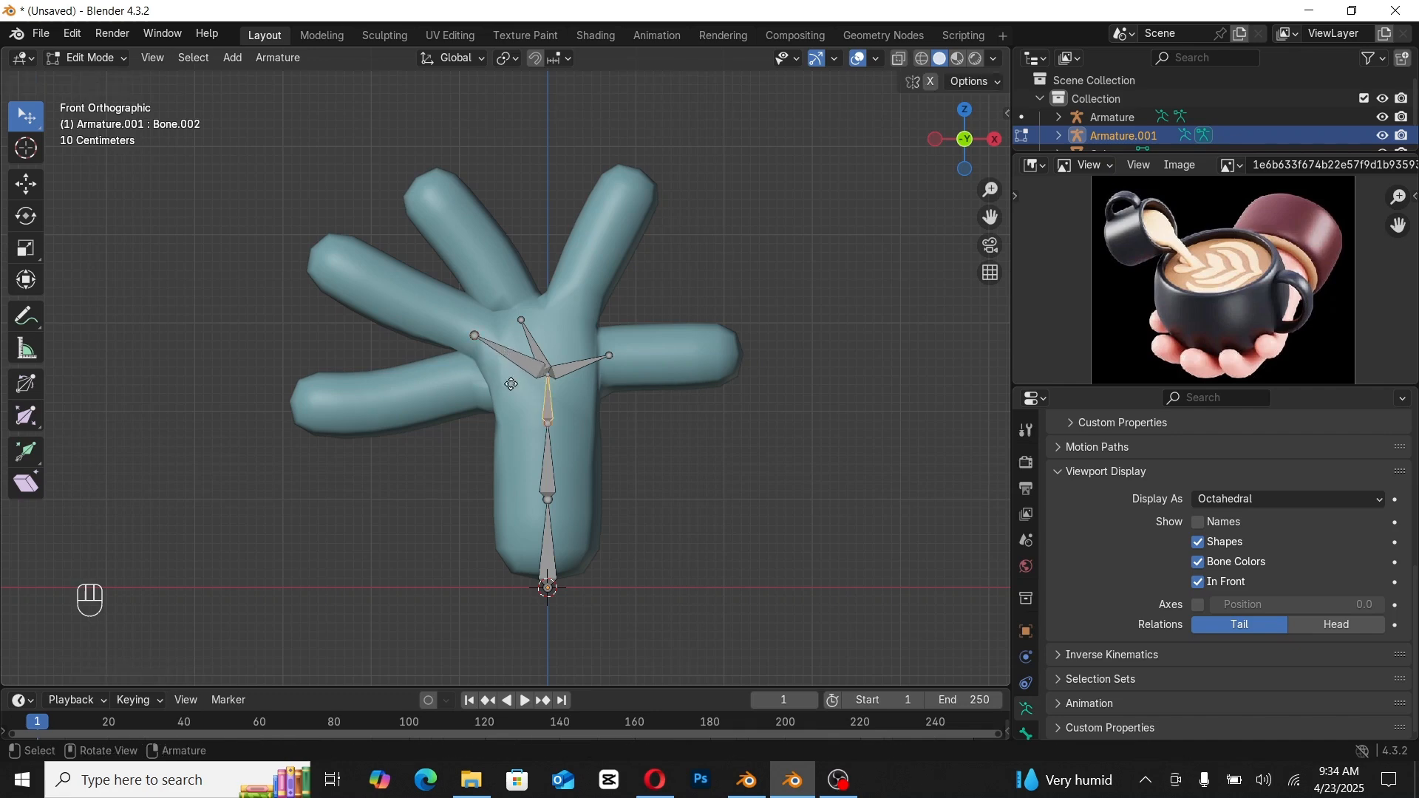
key(e)
click(474, 387)
key(ctrl+z)
Step: Select the palm's central bone and extrude from it toward the base of the lower-left finger
click(547, 376)
click(548, 377)
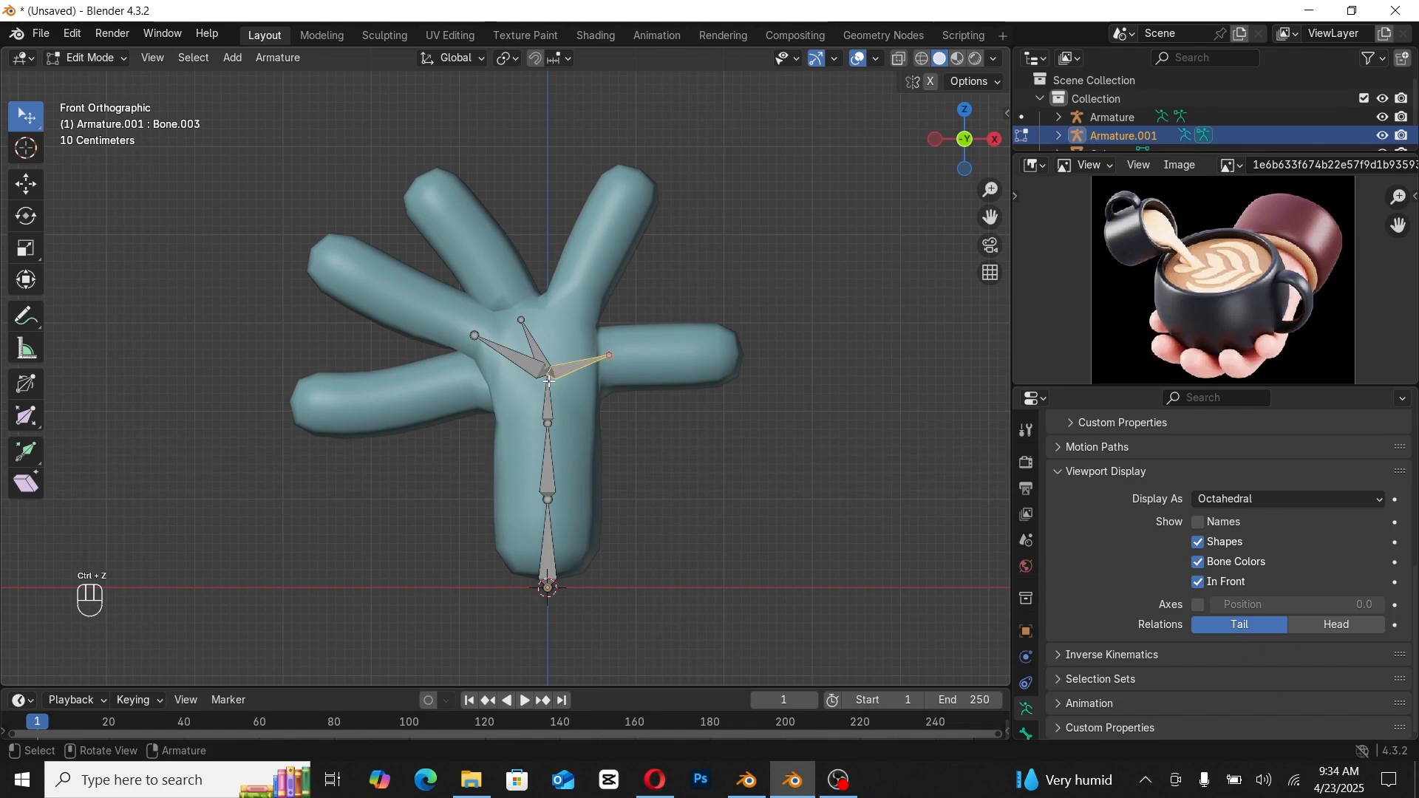
scroll(550, 388, up, 5)
click(610, 390)
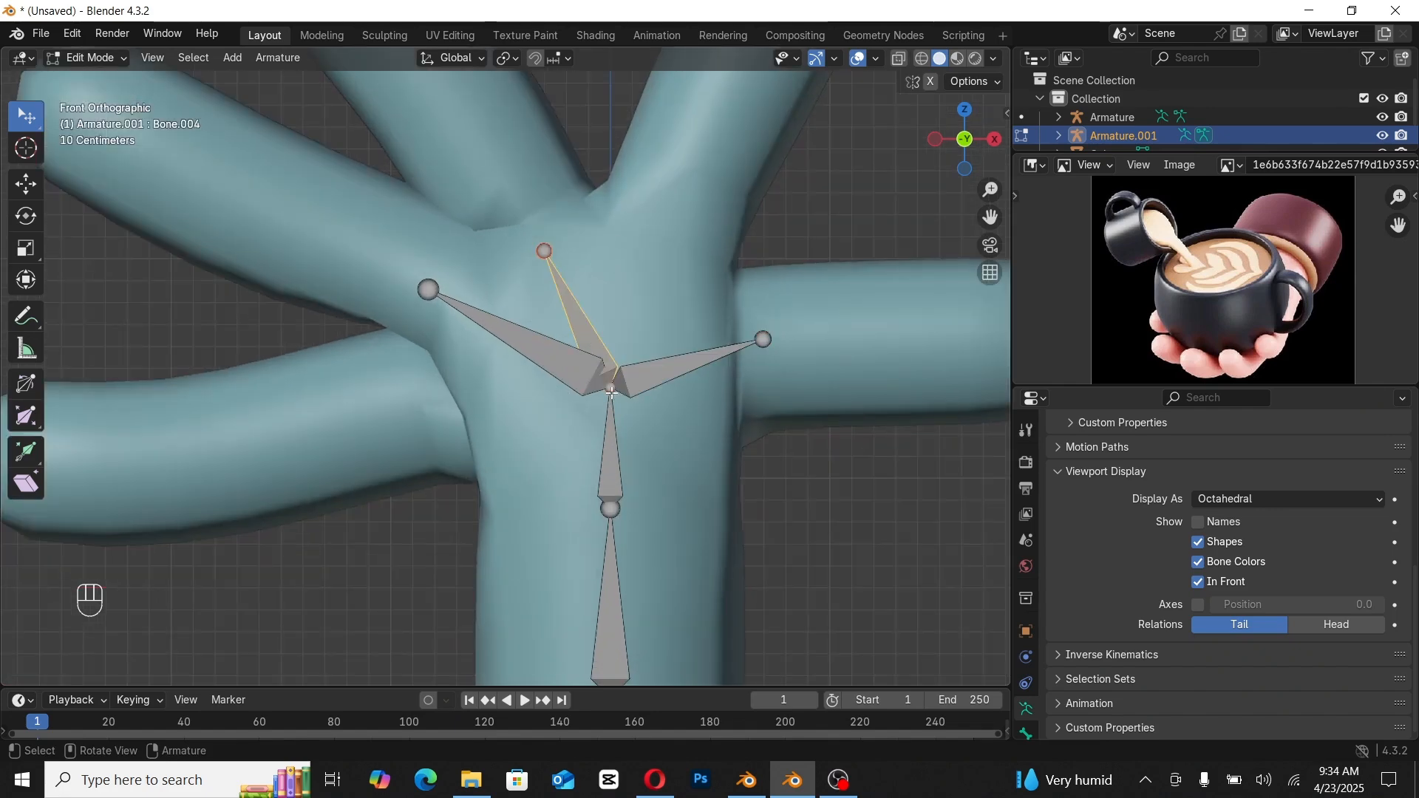
click(609, 389)
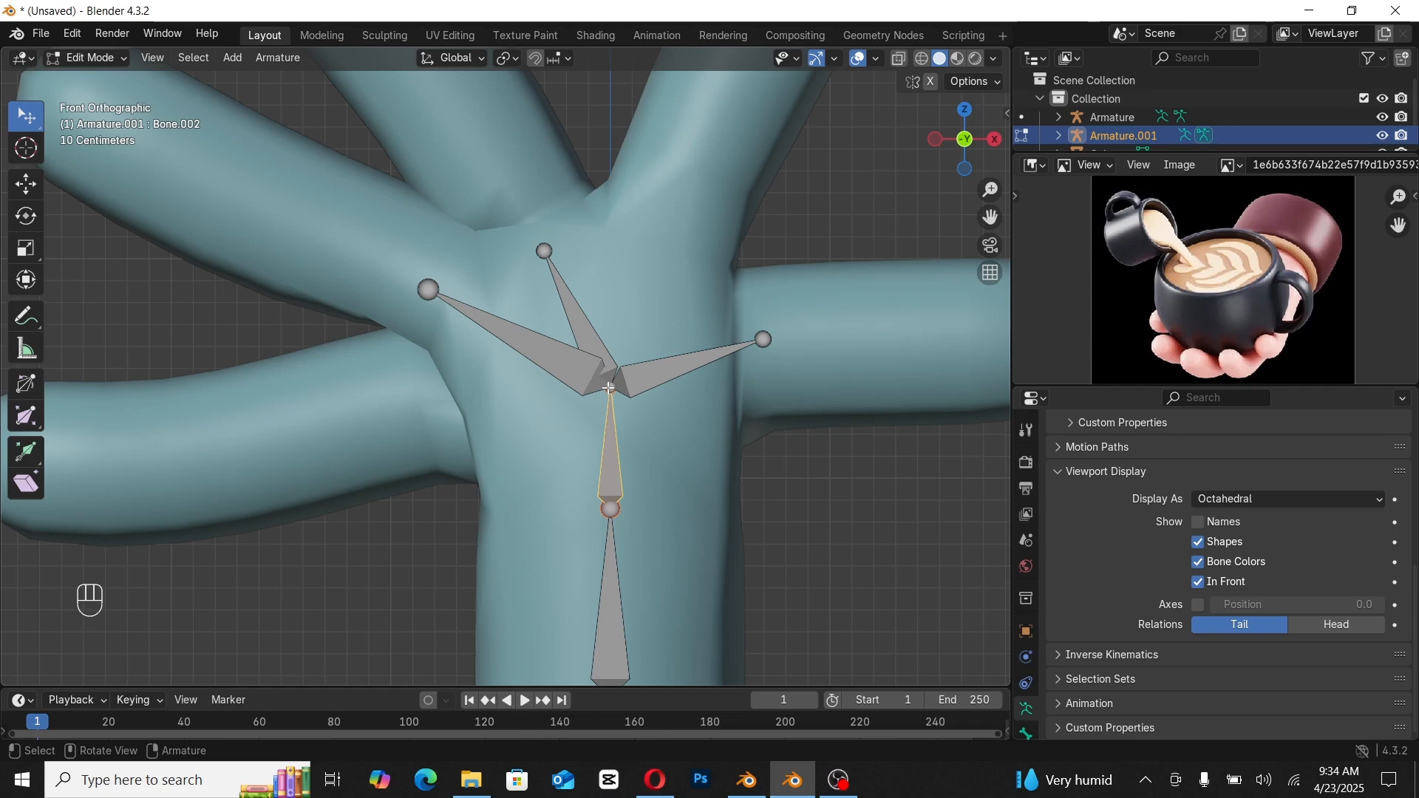
click(609, 388)
scroll(606, 388, up, 7)
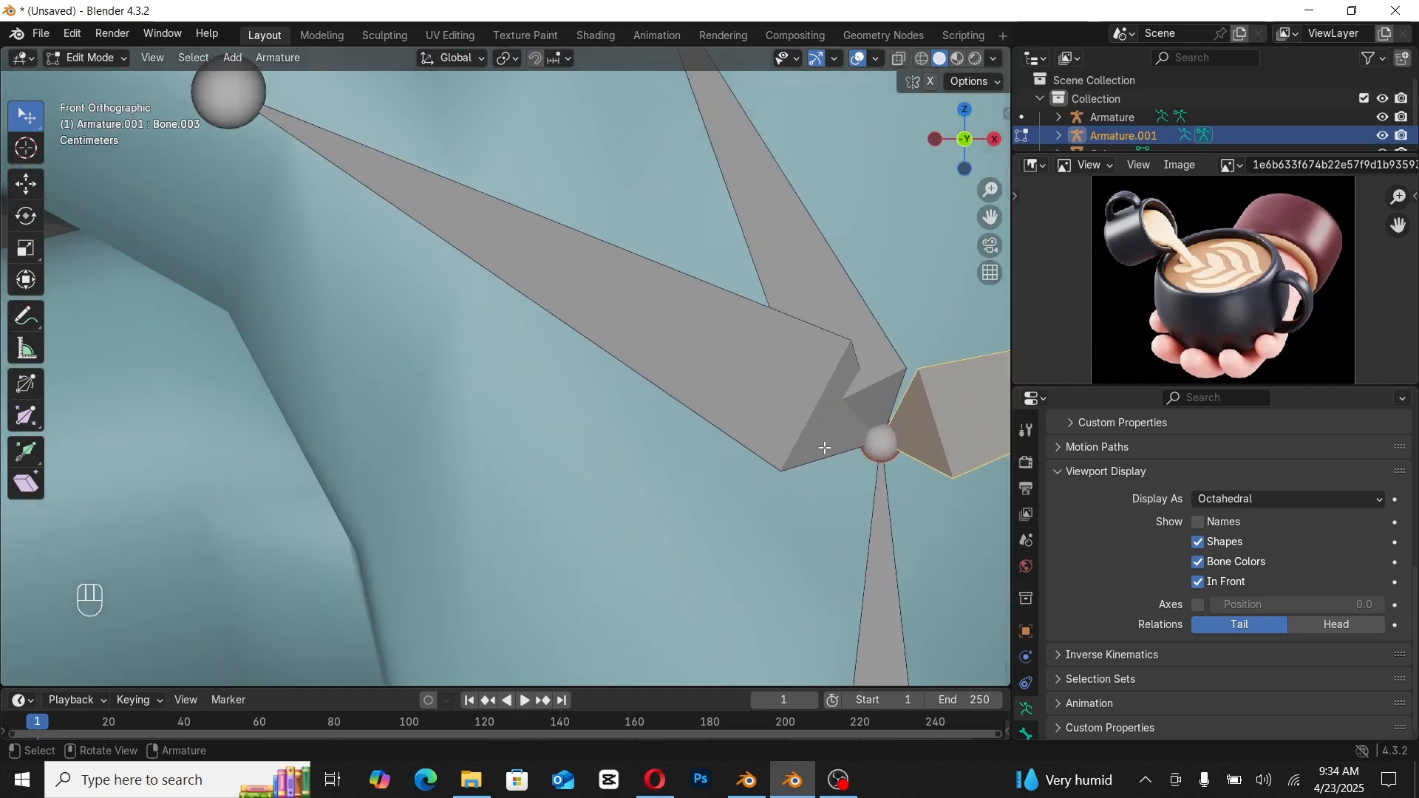
drag(873, 431, 887, 447)
click(893, 456)
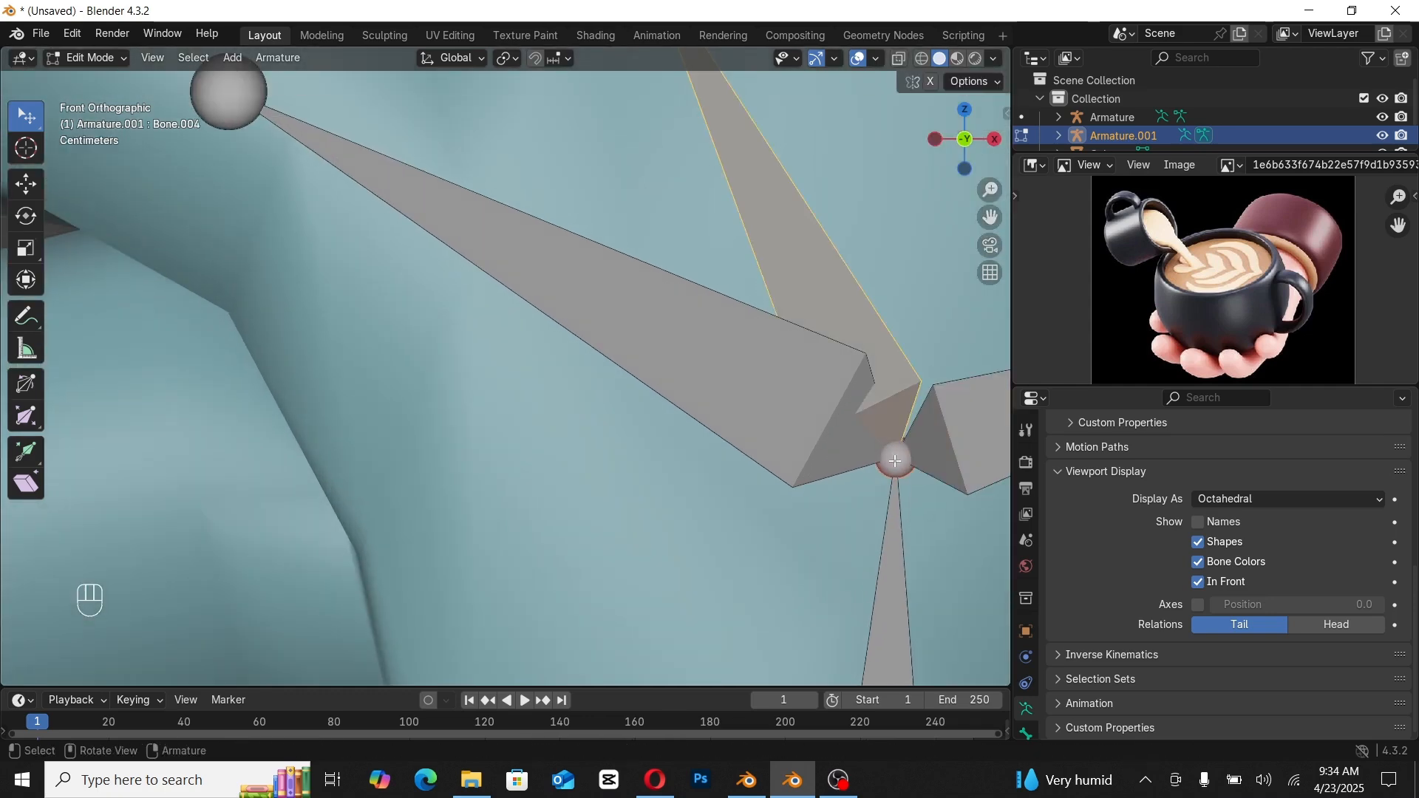
click(895, 464)
scroll(892, 467, down, 5)
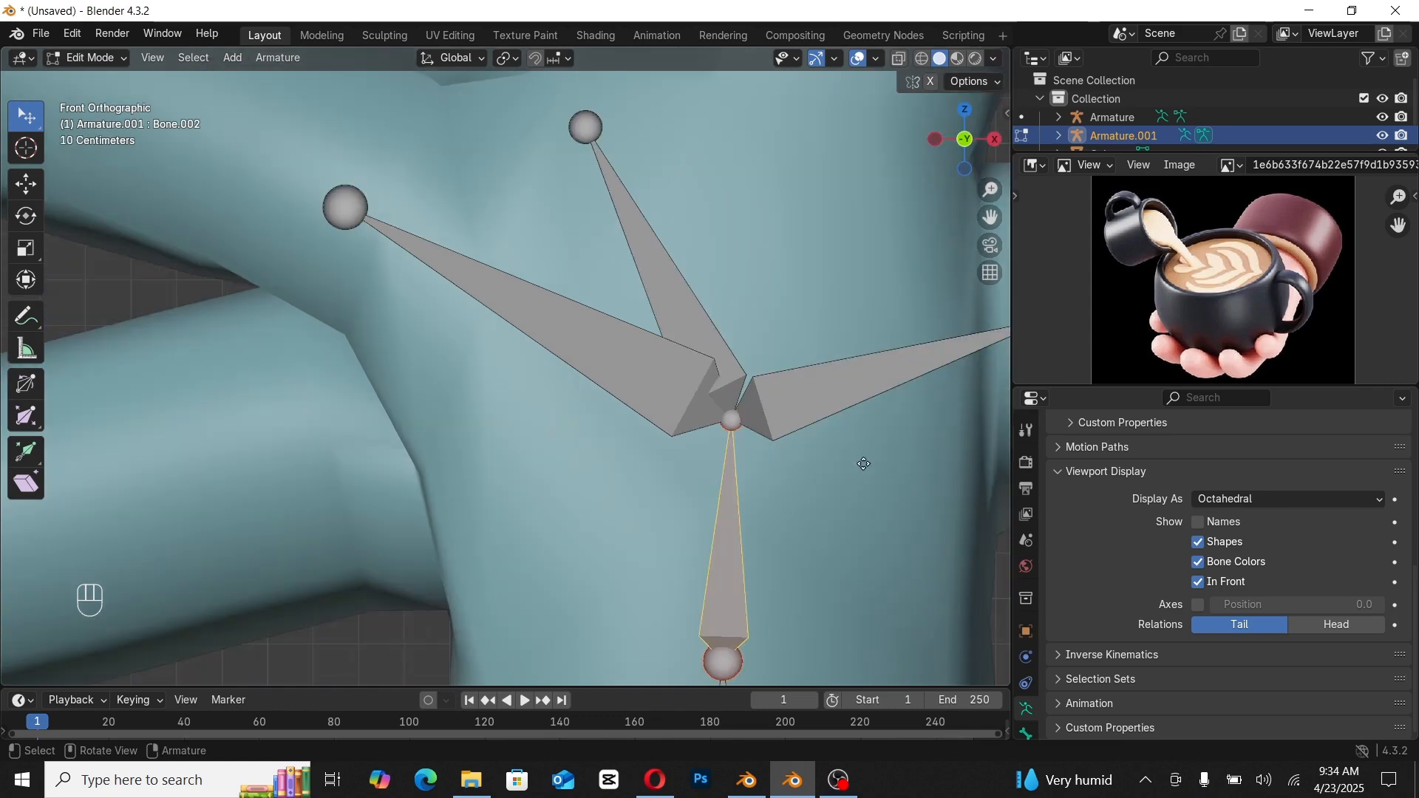
key(e)
click(502, 456)
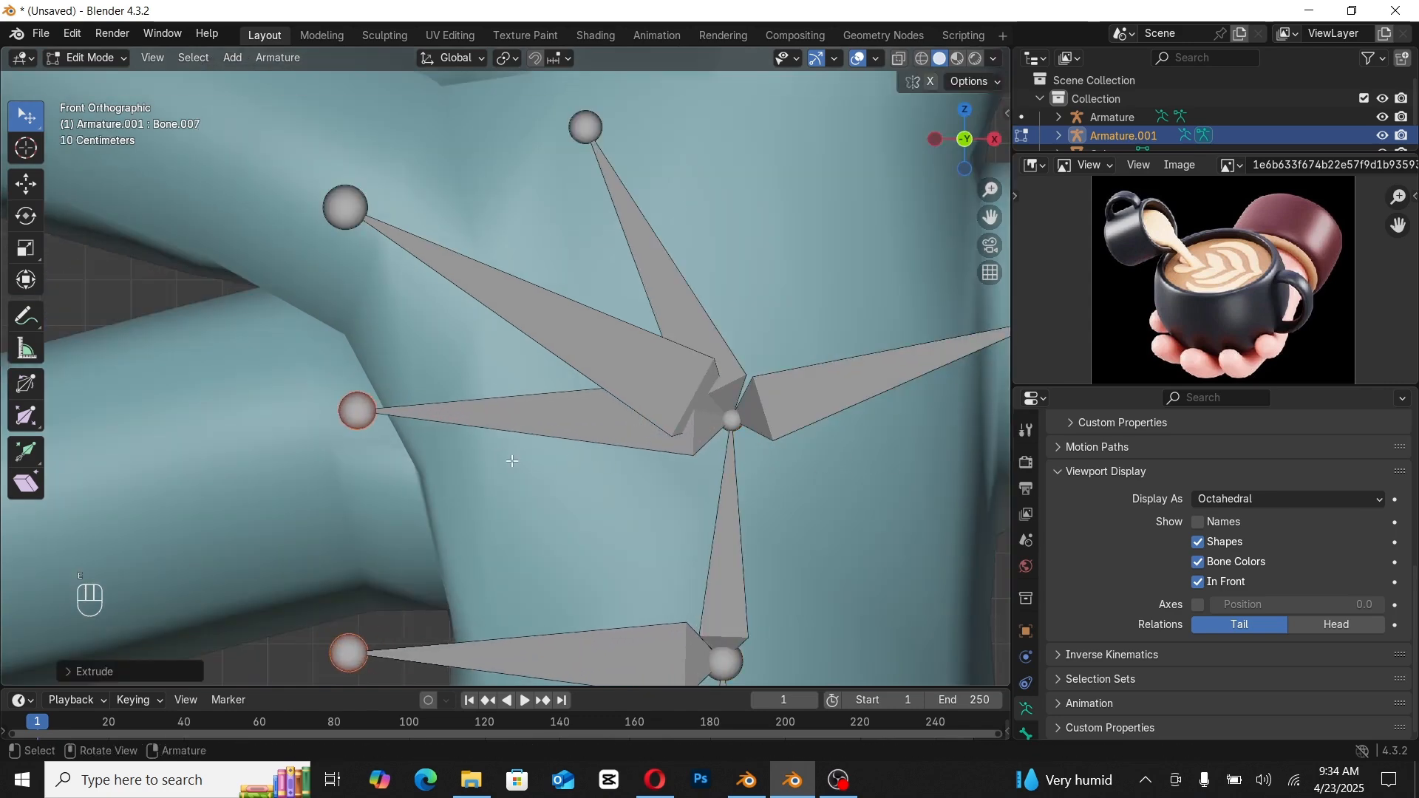
Step: Delete the extra sideways bone growing from the joint below the palm's centre
scroll(509, 462, down, 5)
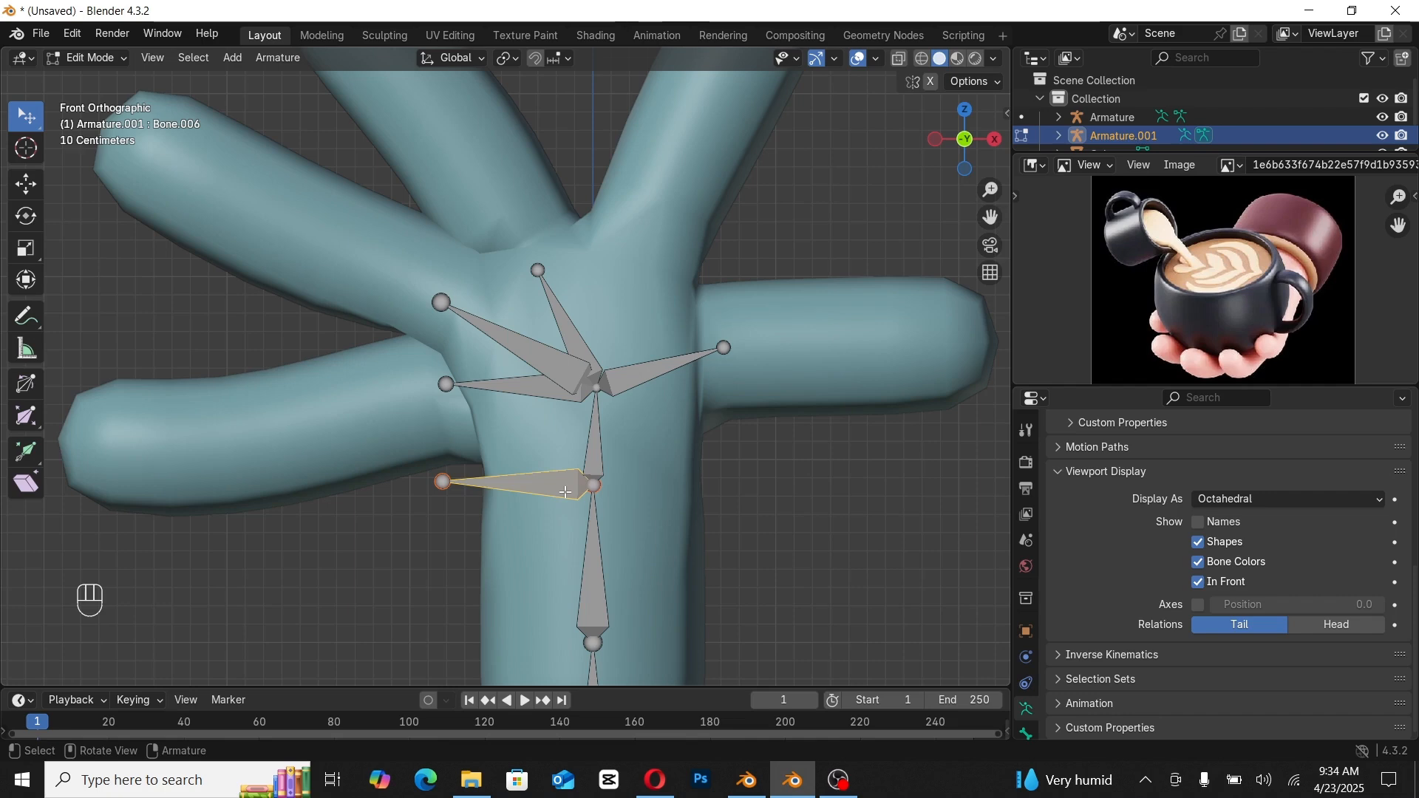
key(x)
click(564, 491)
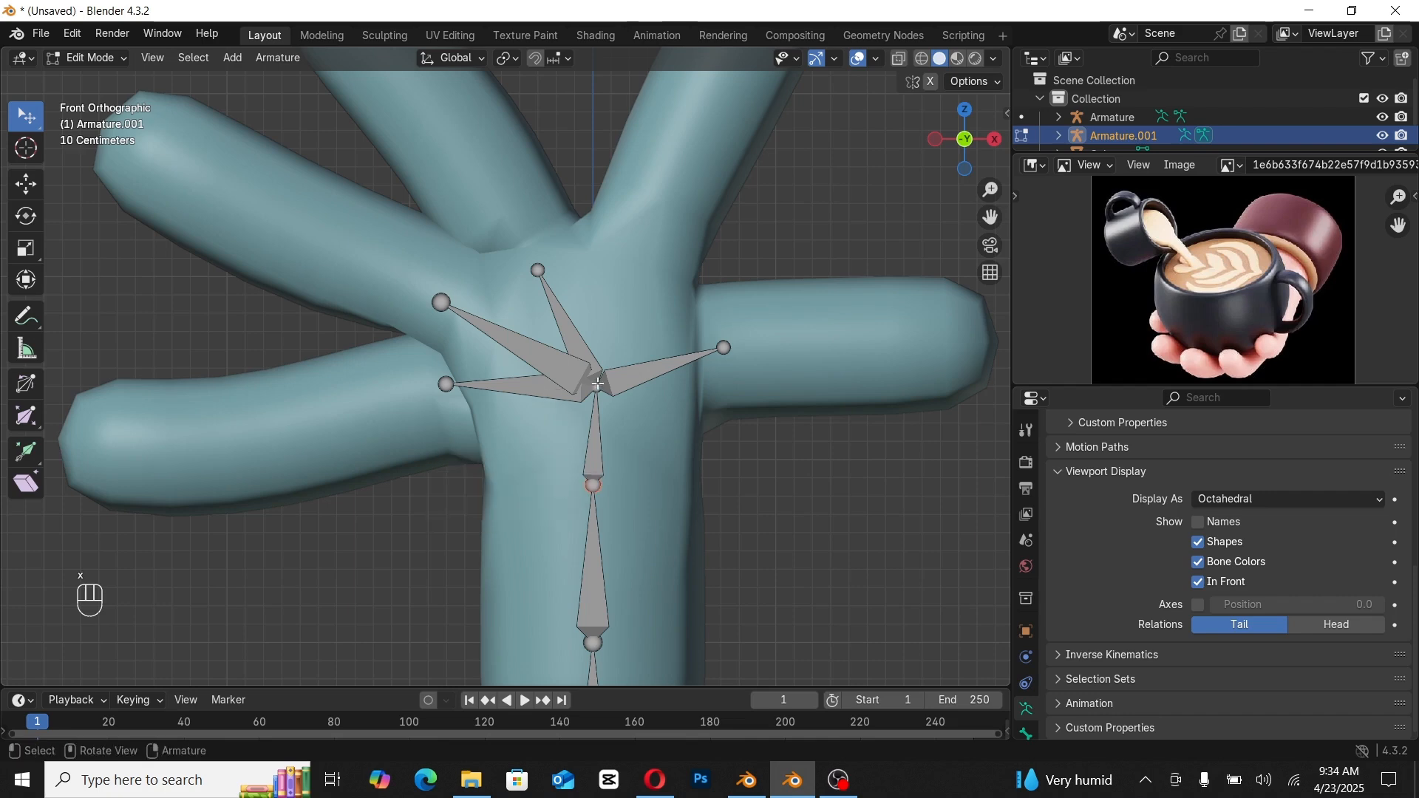
Step: Move the tip of the inner upper-left palm bone up about 0.09 m to the finger's base
click(546, 276)
key(g)
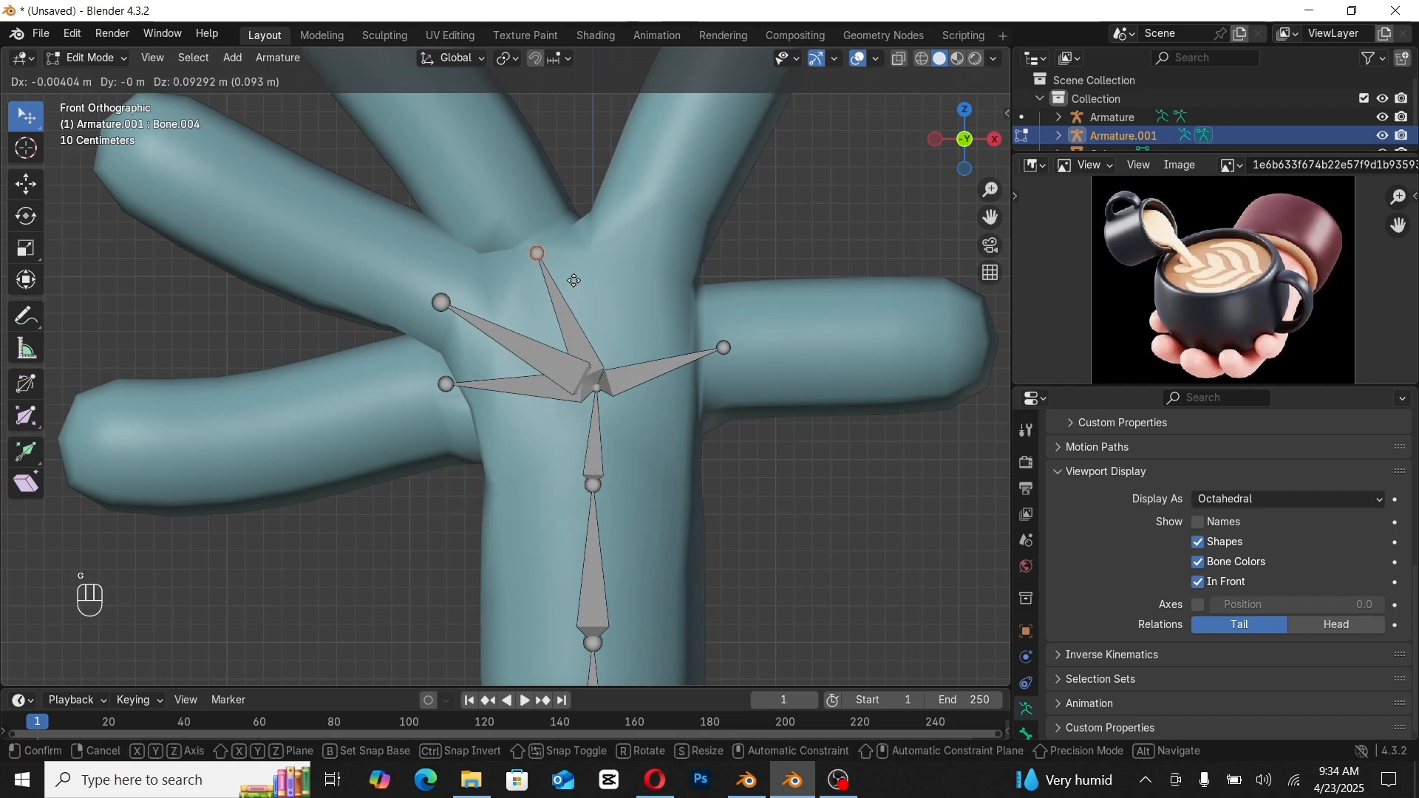
click(573, 281)
Step: Extrude a bone from the palm's central joint to the base of the upper-right finger
click(596, 389)
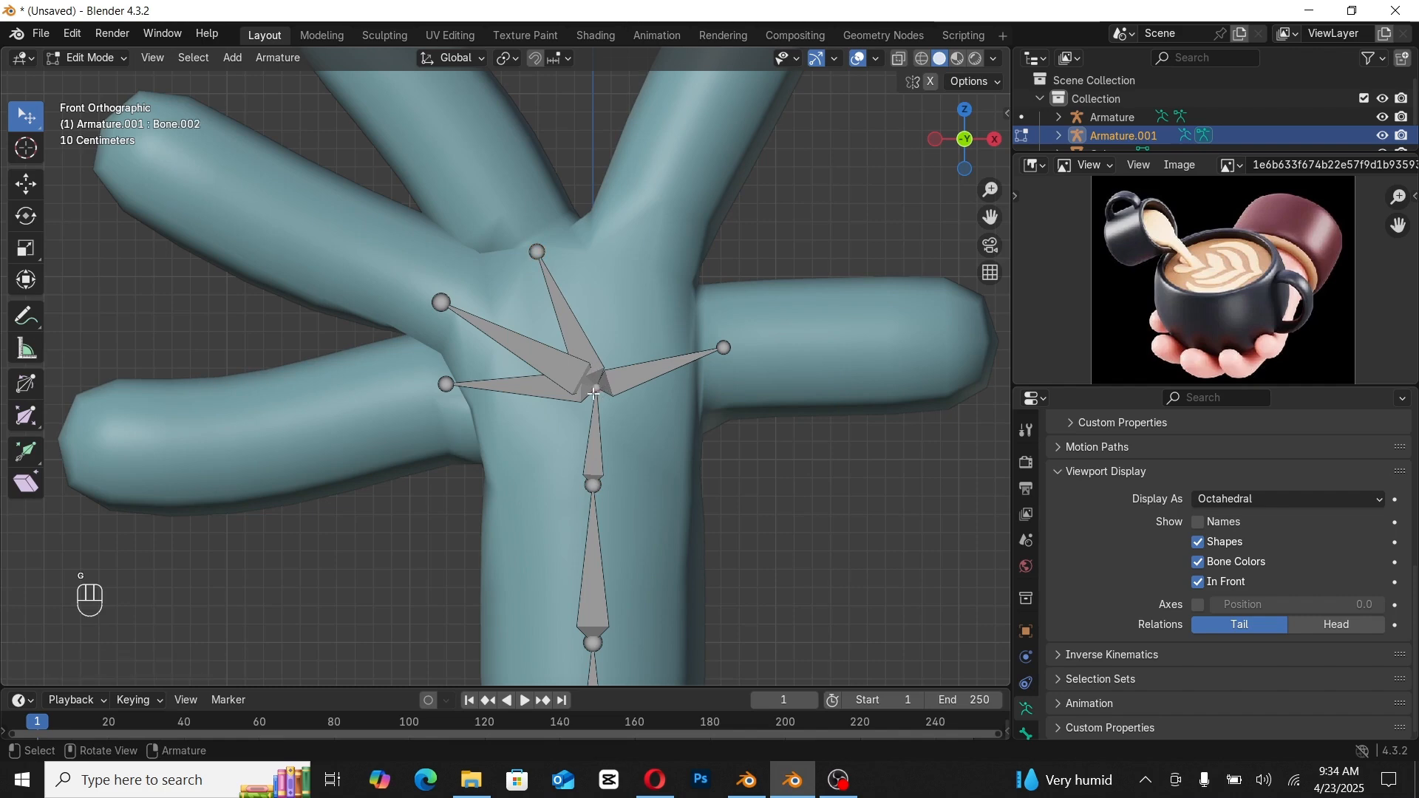
key(e)
click(664, 232)
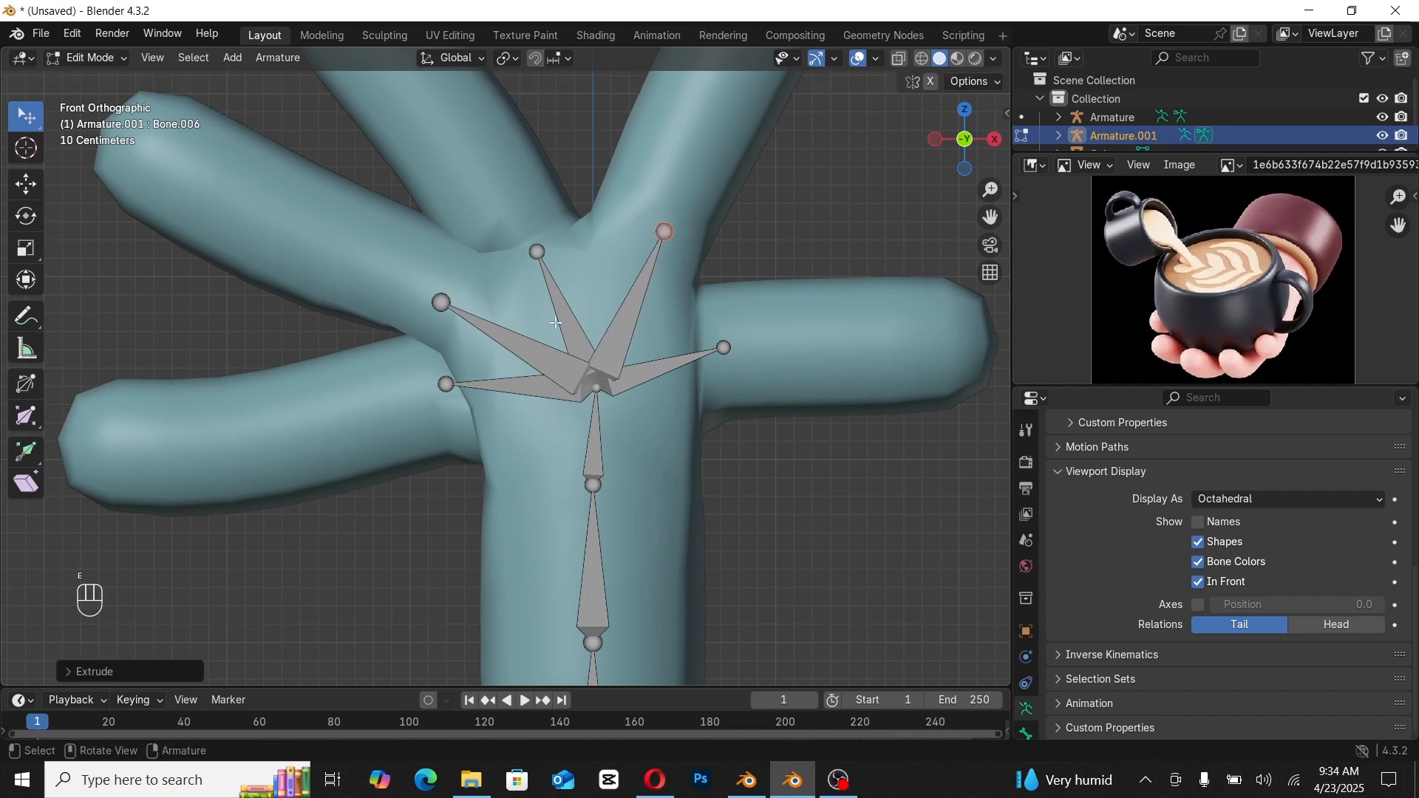
Step: Extrude a chain of three bones along the horizontal right finger, from its palm bone's tip to the fingertip
click(463, 394)
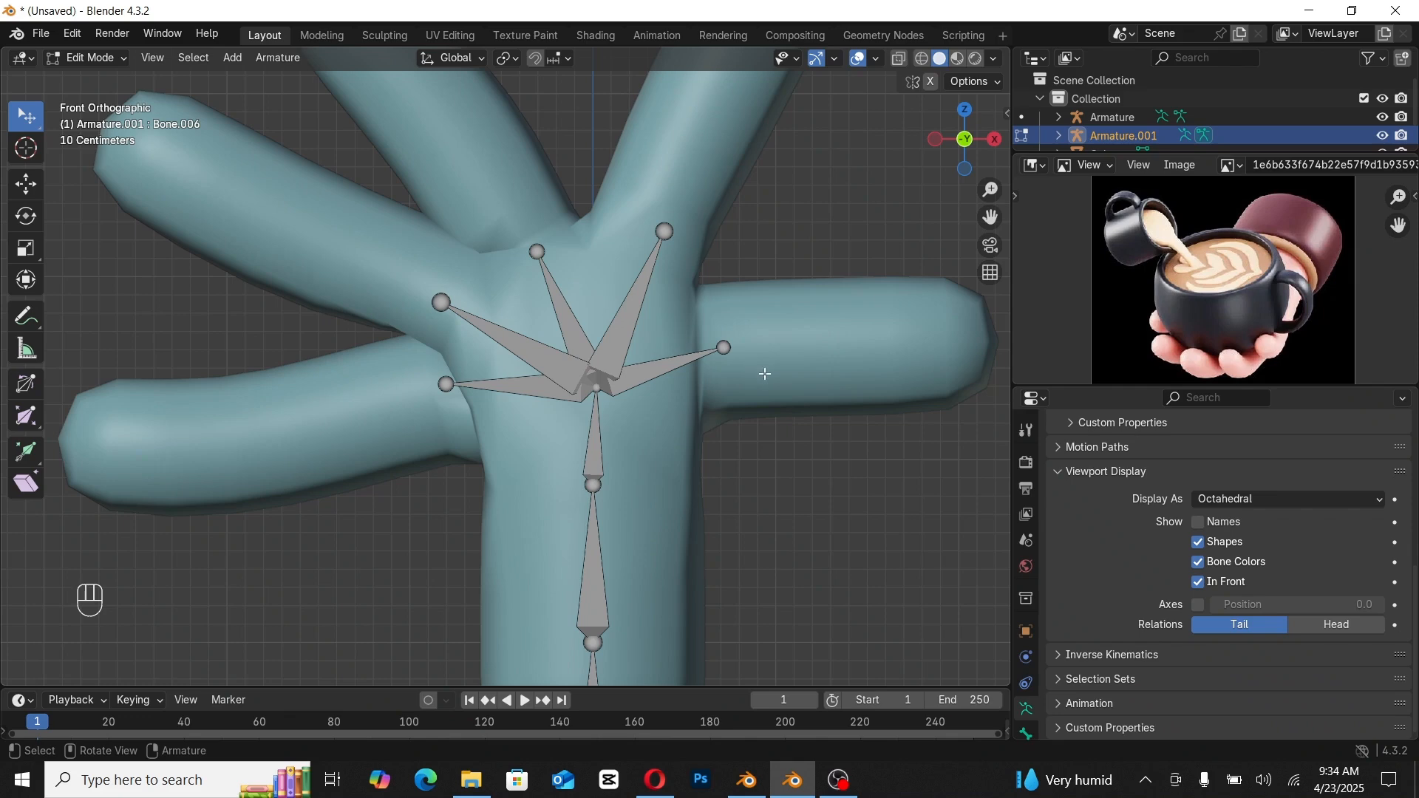
click(723, 347)
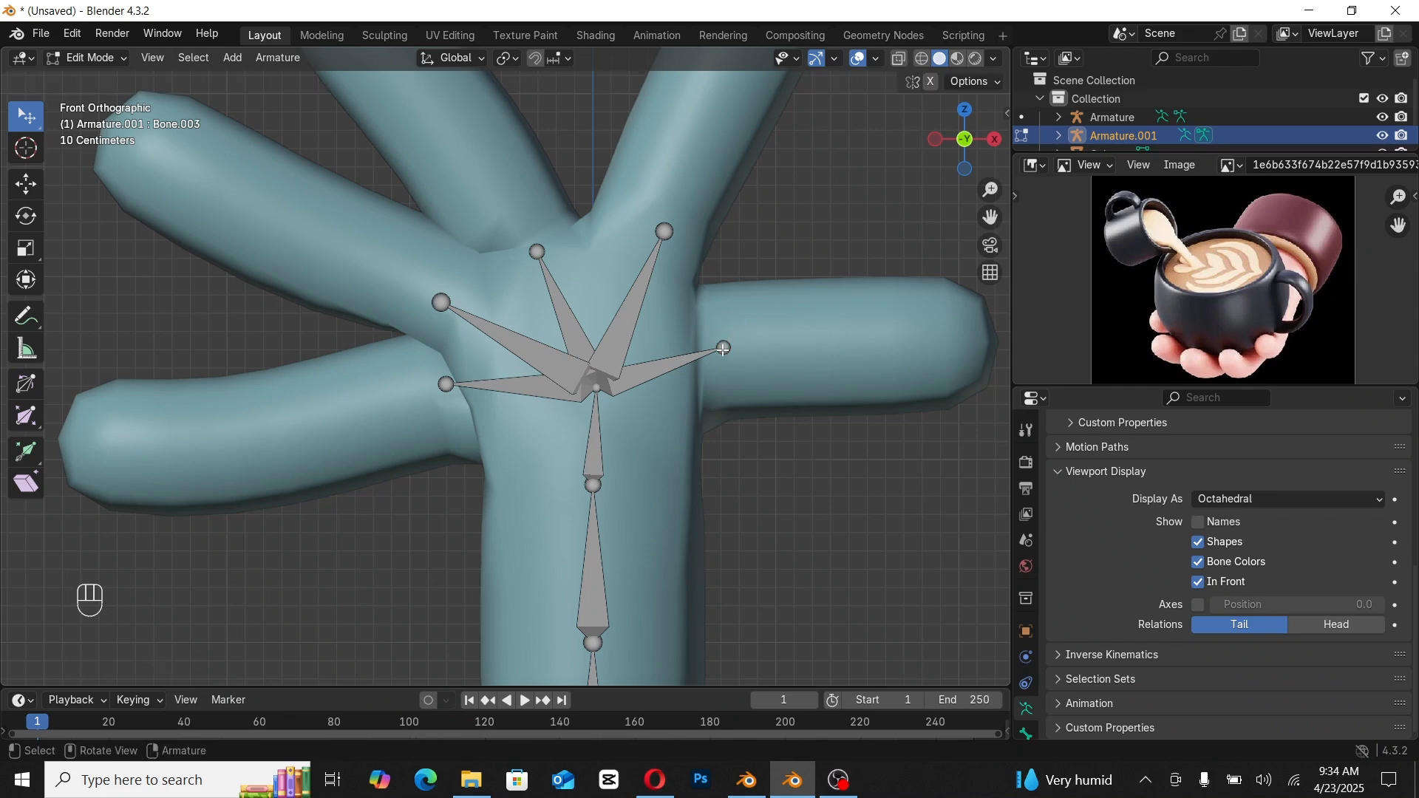
click(759, 375)
click(722, 334)
scroll(728, 355, down, 2)
key(e)
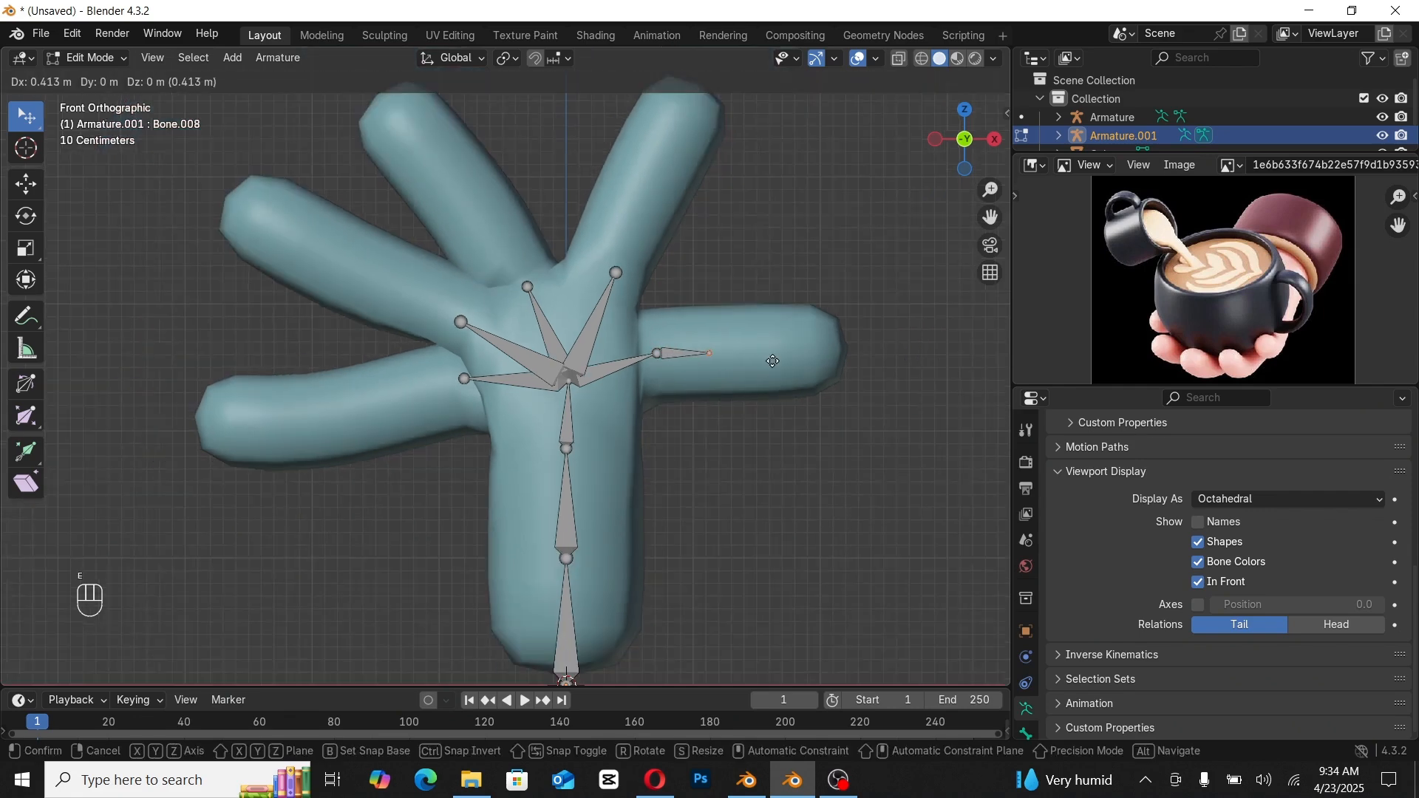
click(776, 359)
key(e)
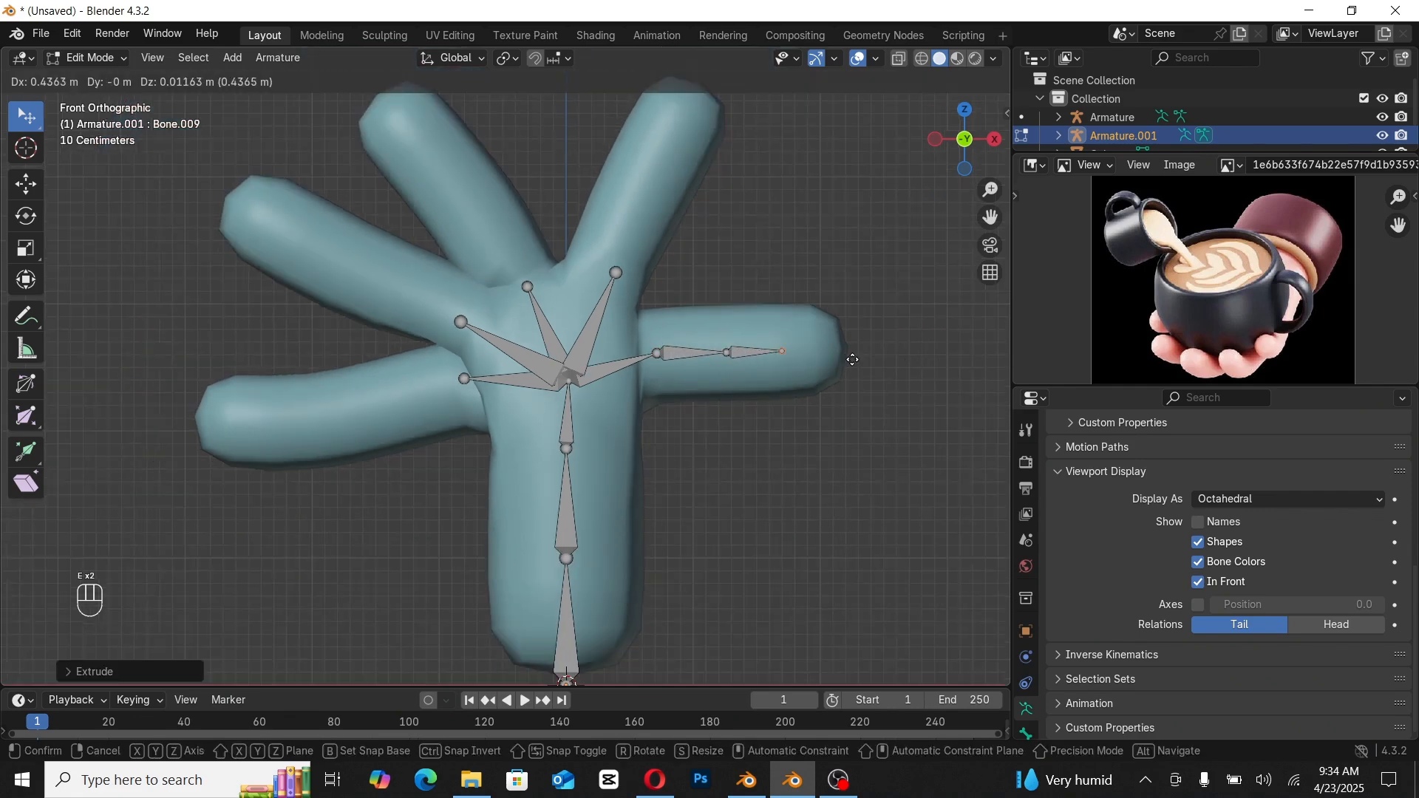
click(849, 359)
key(e)
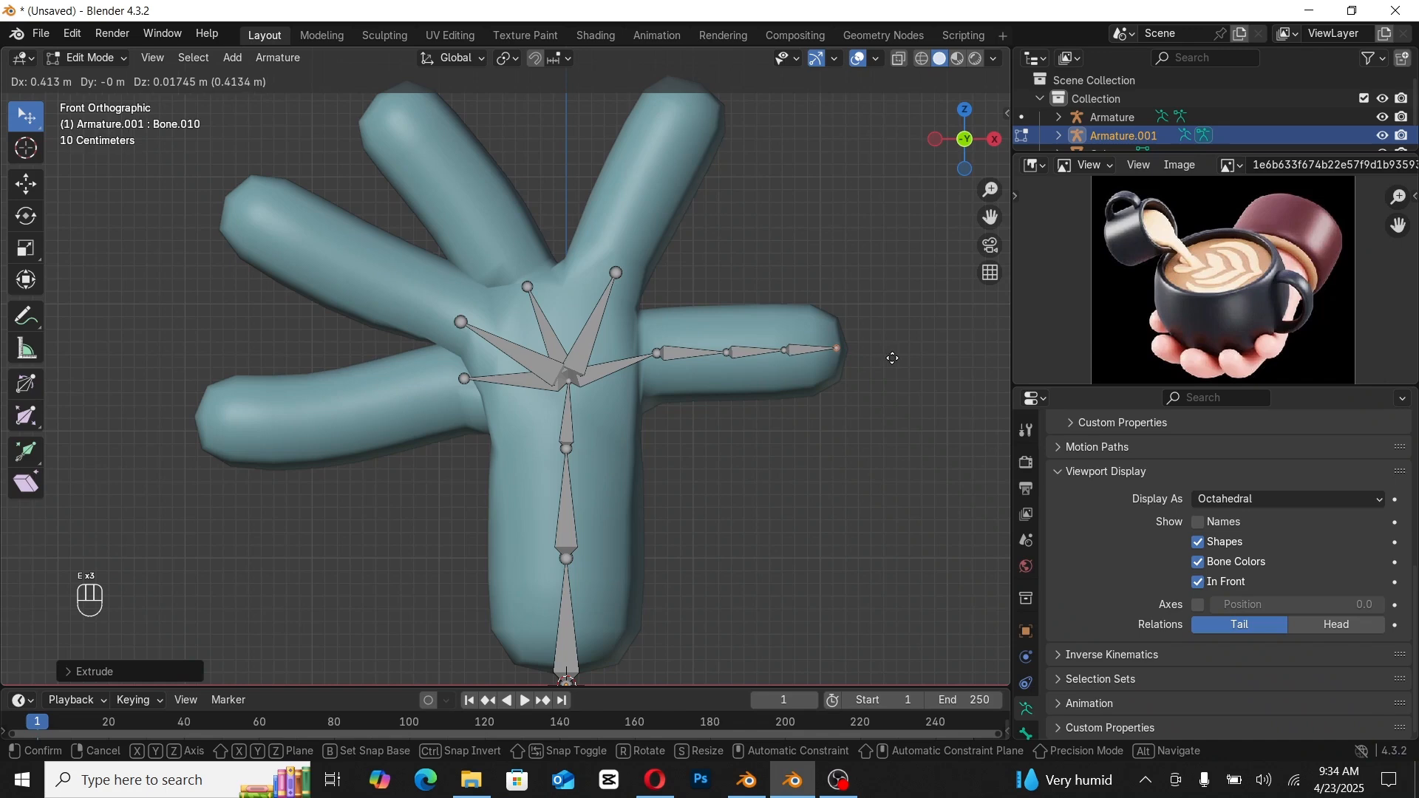
click(892, 358)
Step: Extrude a chain of three bones along the upper-right finger, from its base joint to the fingertip
key(e)
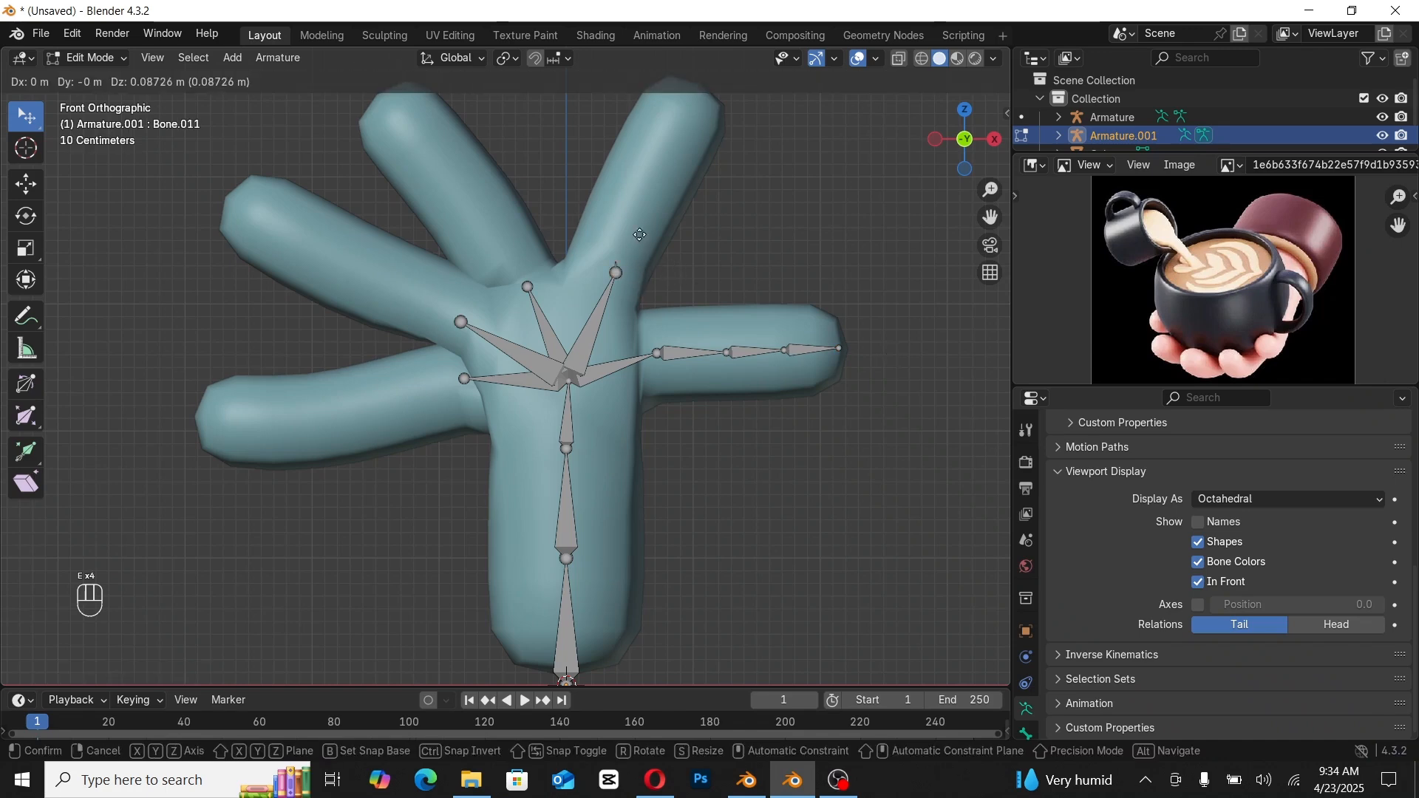
click(663, 205)
key(e)
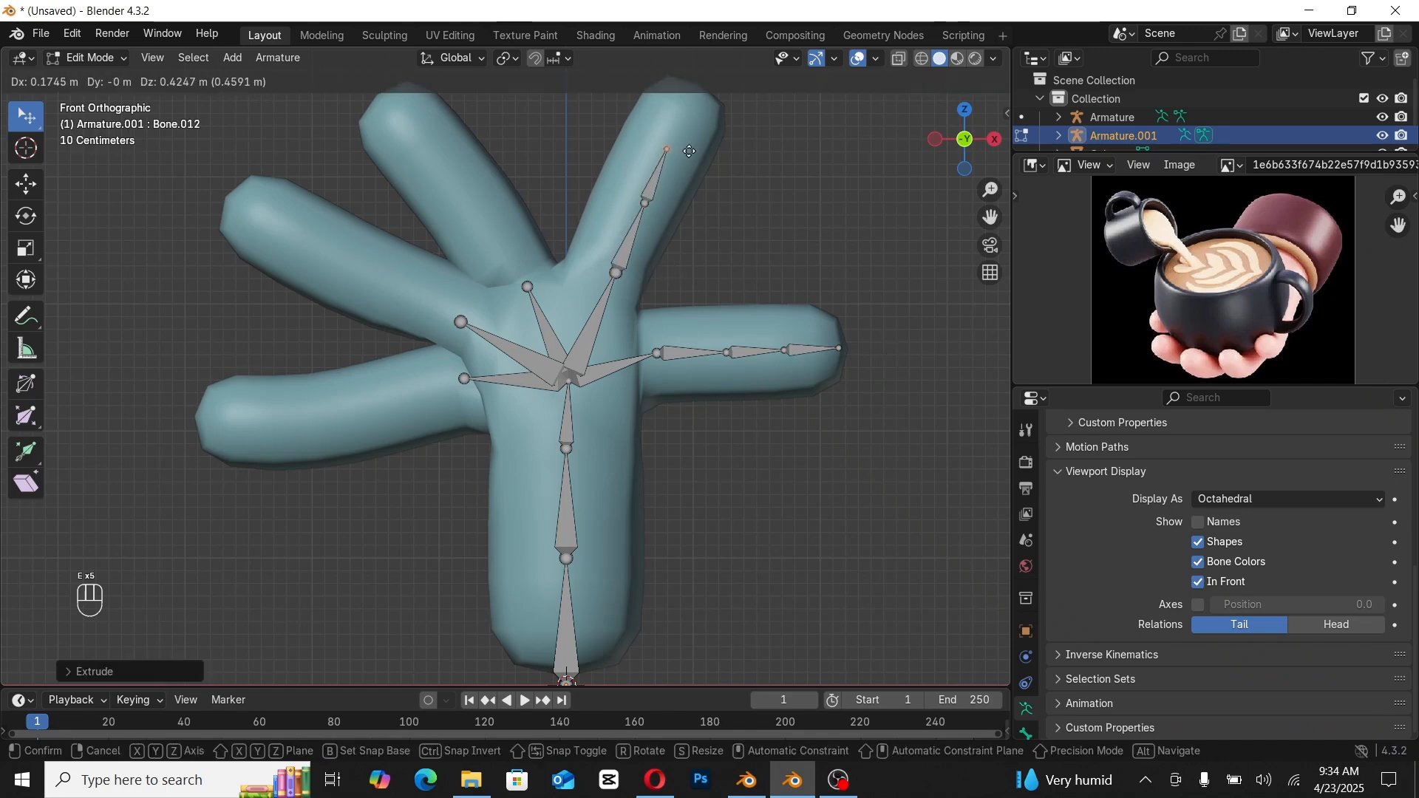
click(689, 151)
key(e)
click(721, 94)
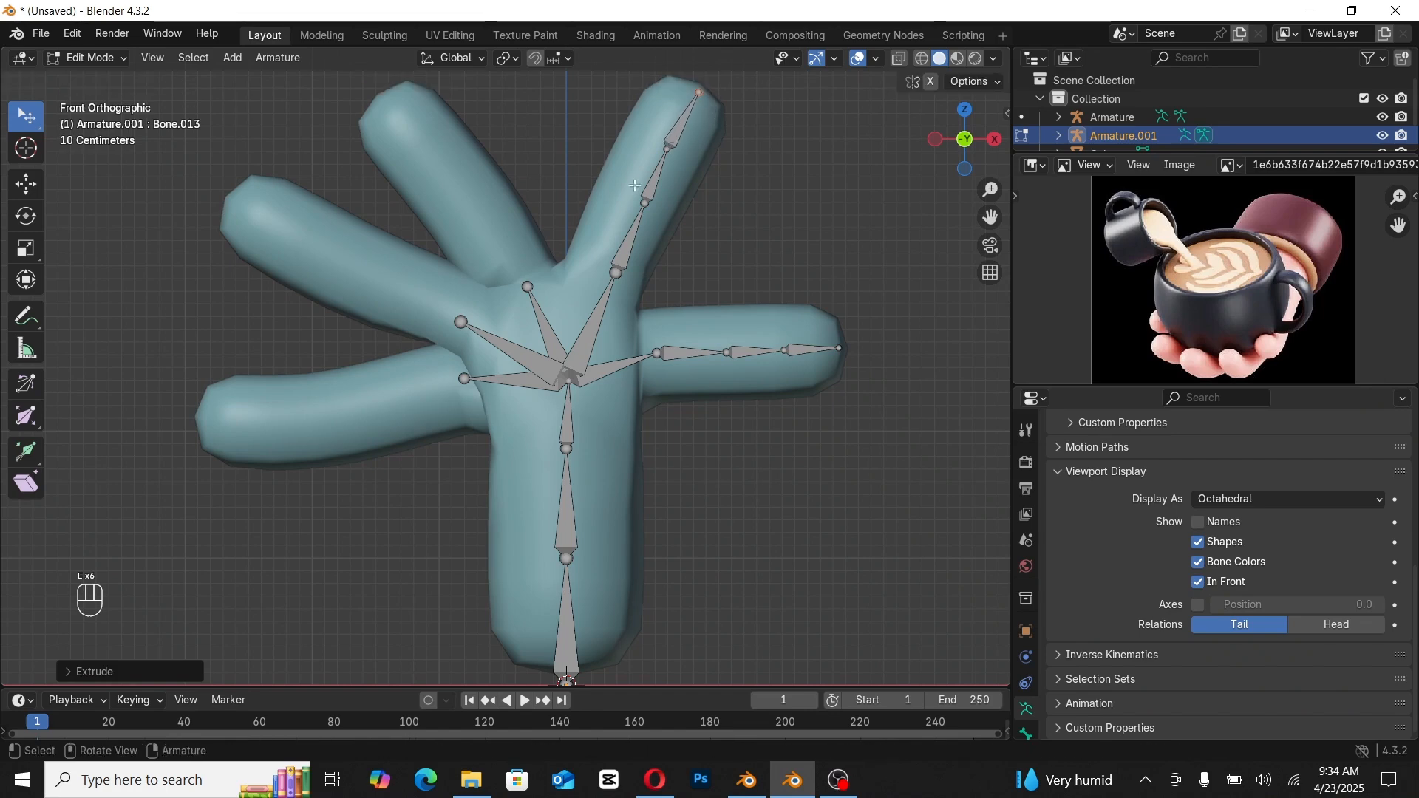
Step: Extrude a chain of three bones along the inner upper-left finger, from its base joint to near the fingertip
click(529, 285)
key(e)
click(482, 218)
key(e)
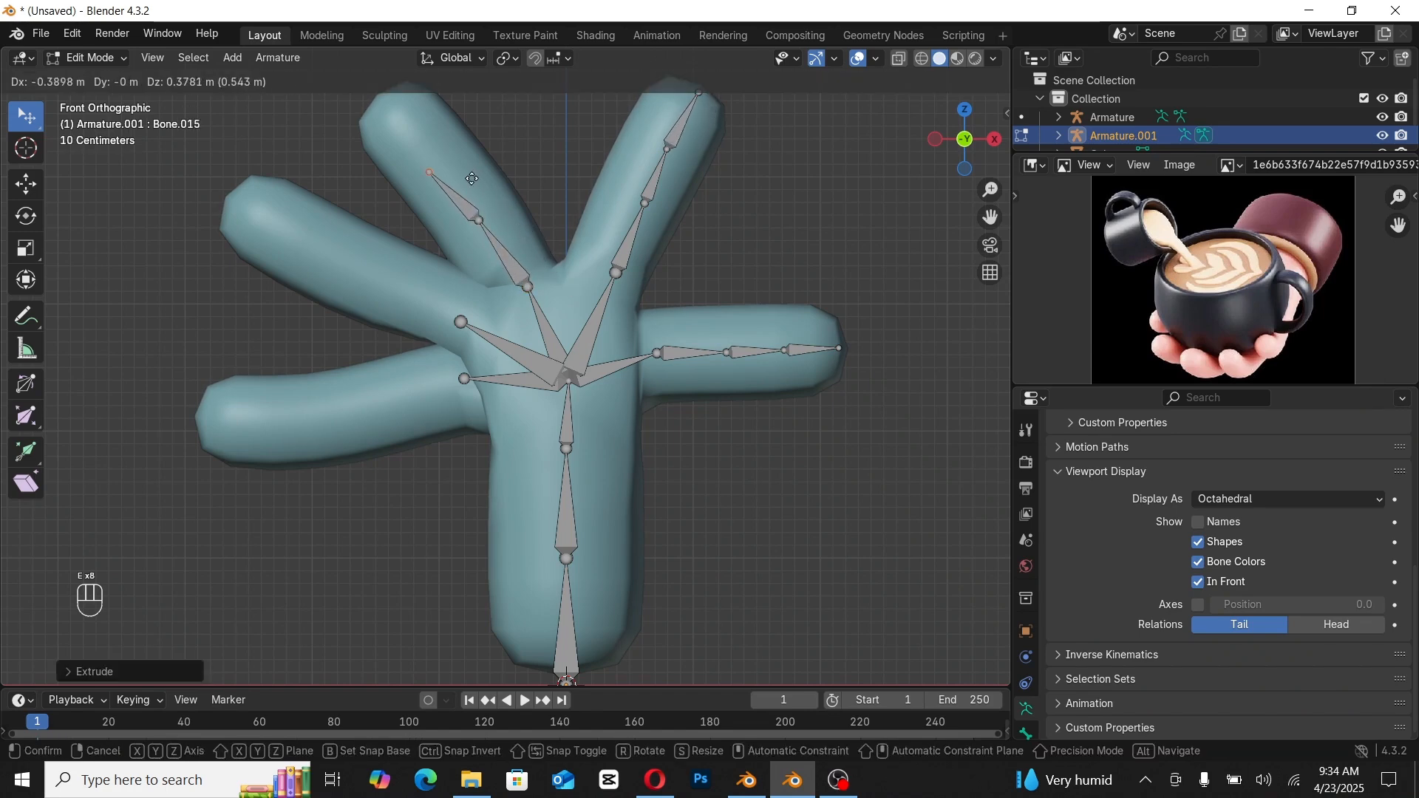
click(464, 162)
key(e)
click(434, 116)
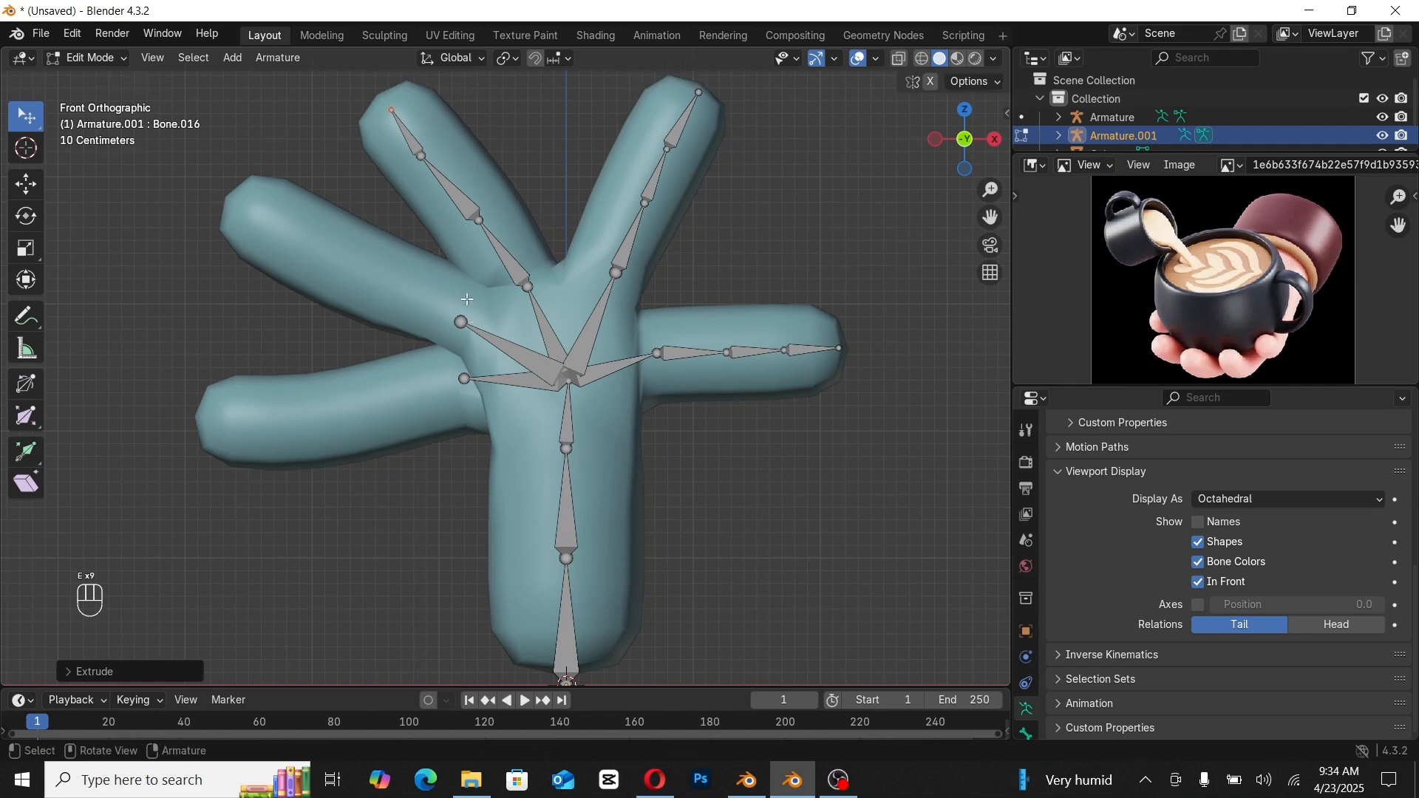
Step: Extrude a chain of three bones along the outer upper-left finger, from its base joint to near the fingertip
click(462, 322)
key(e)
click(385, 281)
key(e)
click(289, 243)
key(e)
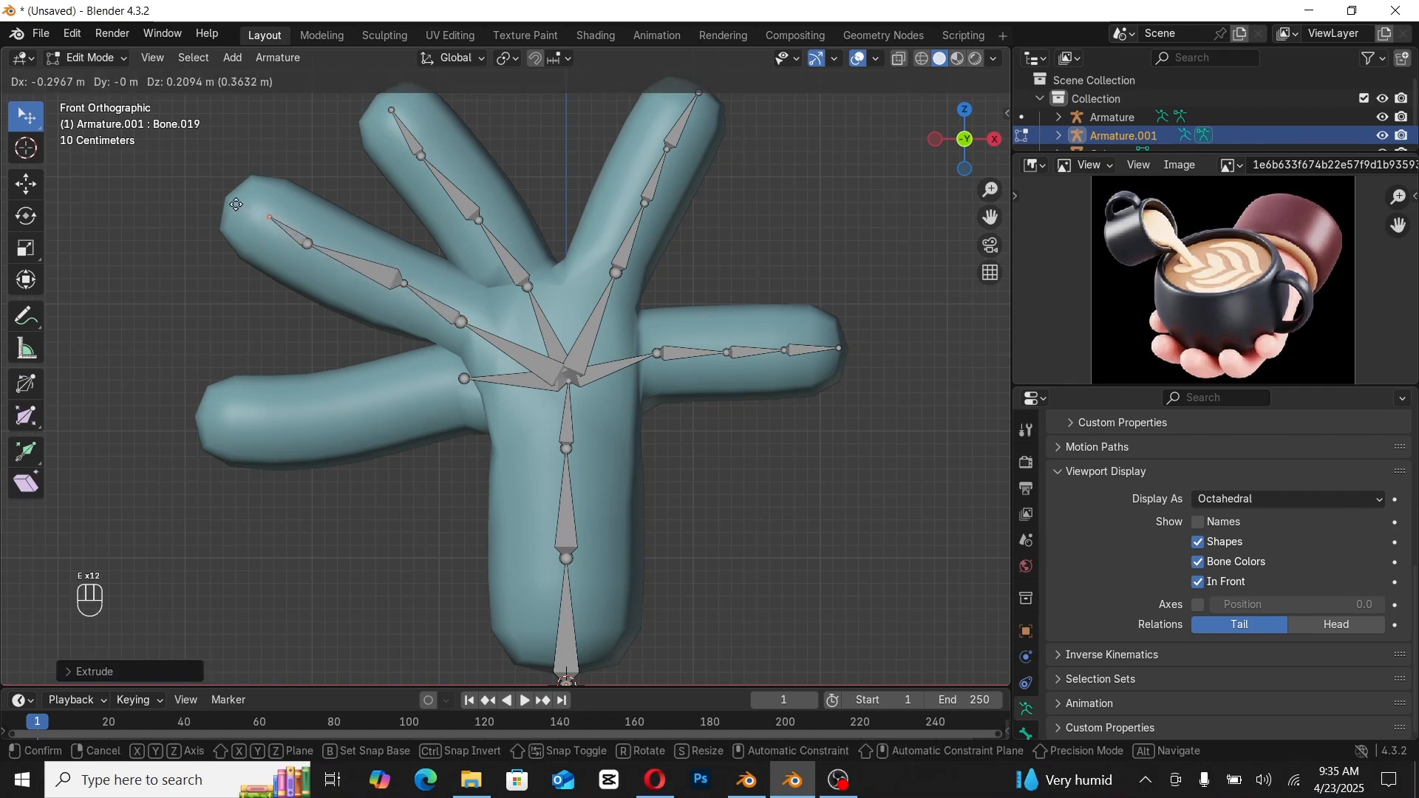
click(239, 206)
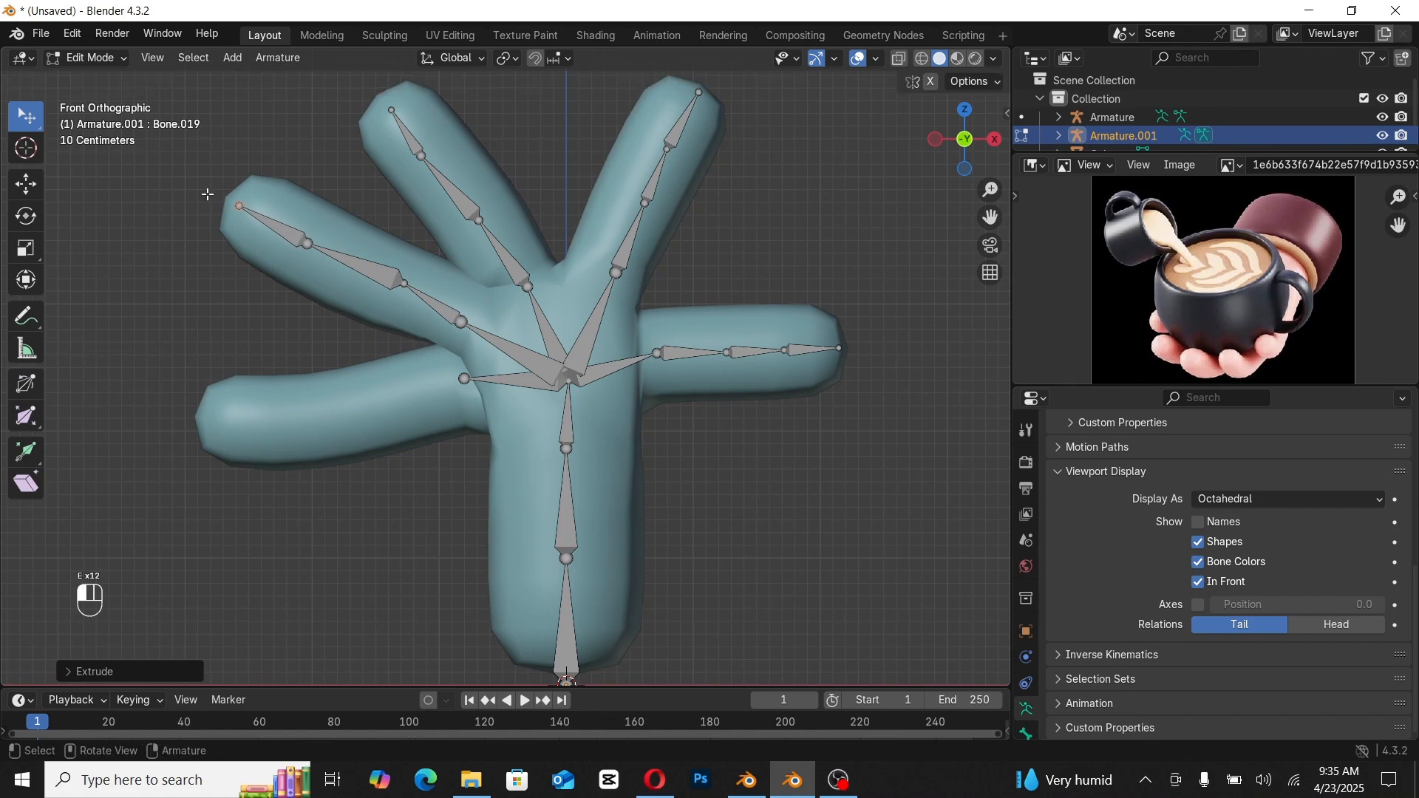
Step: Extrude a chain of three bones along the lower-left finger, from its base joint to near the fingertip
click(462, 380)
key(e)
click(399, 395)
key(e)
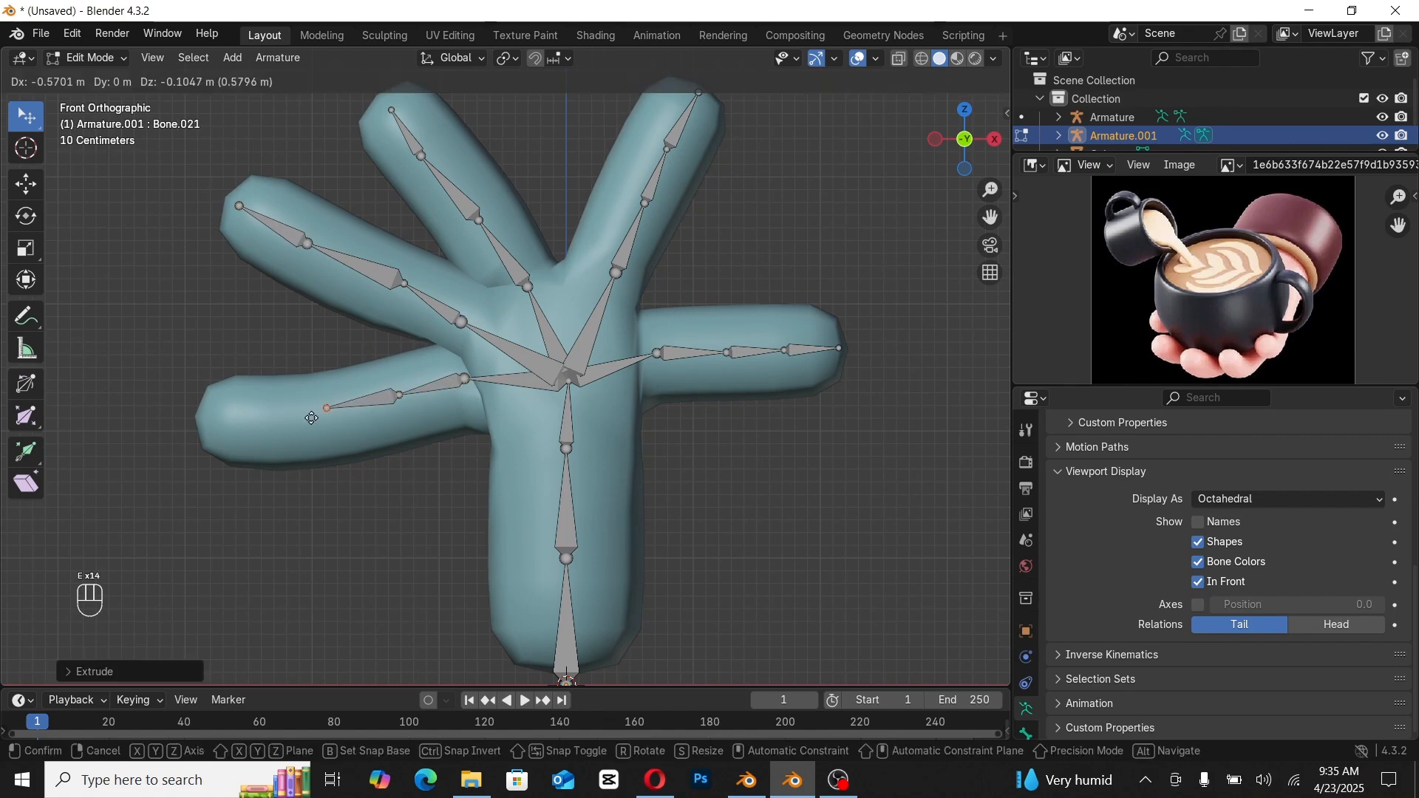
click(311, 418)
key(e)
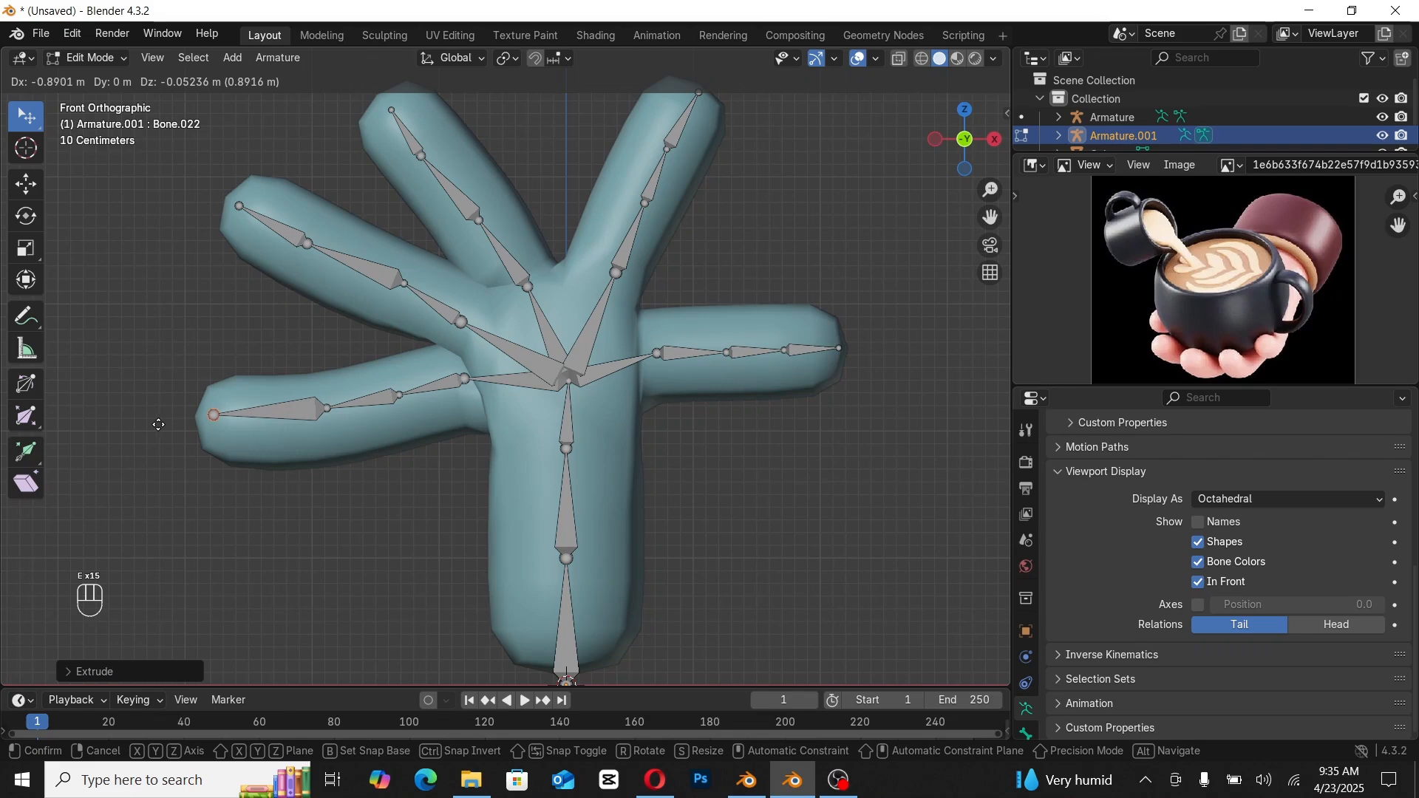
click(158, 425)
Step: Shift the lower-left finger's end bone slightly toward the fingertip and return to Object Mode
click(318, 418)
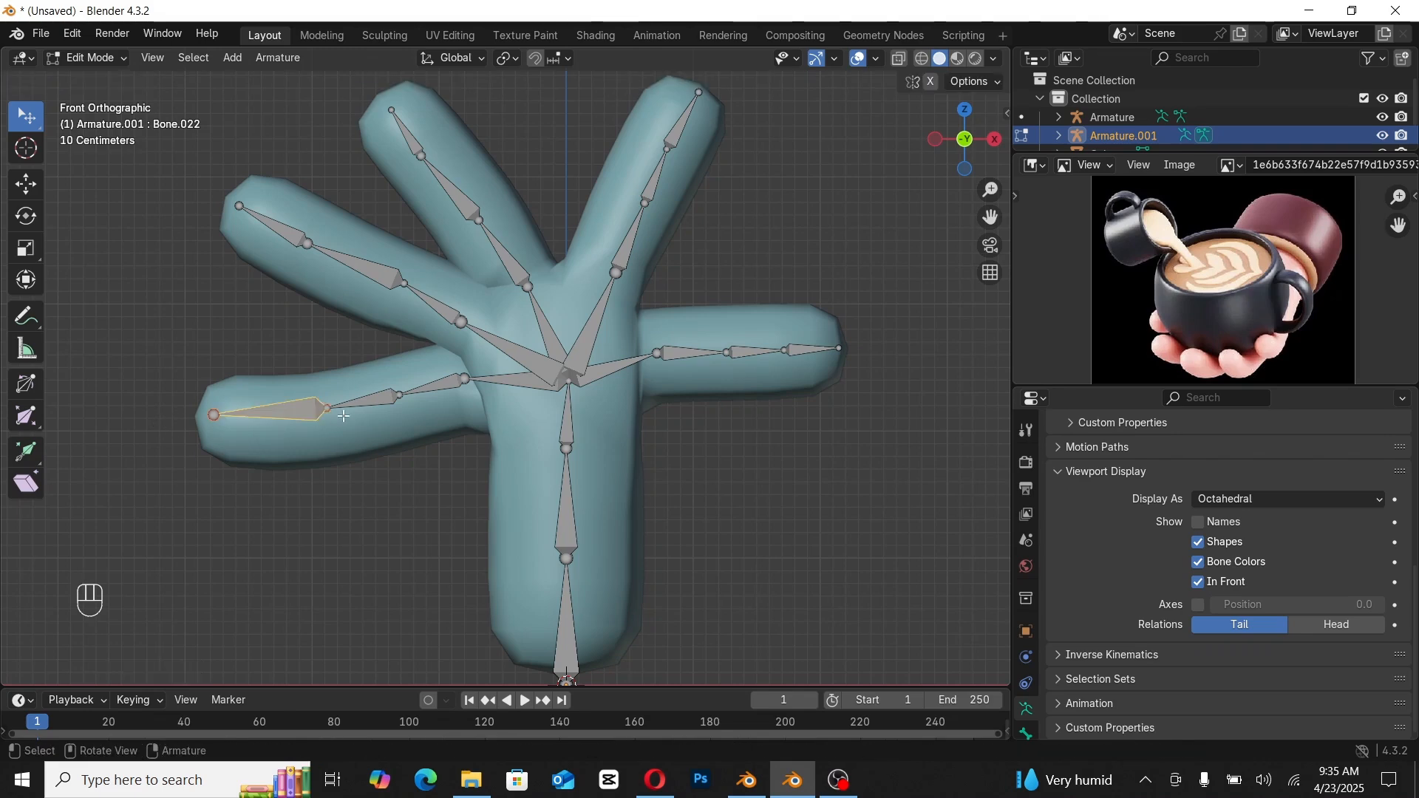
key(g)
click(328, 420)
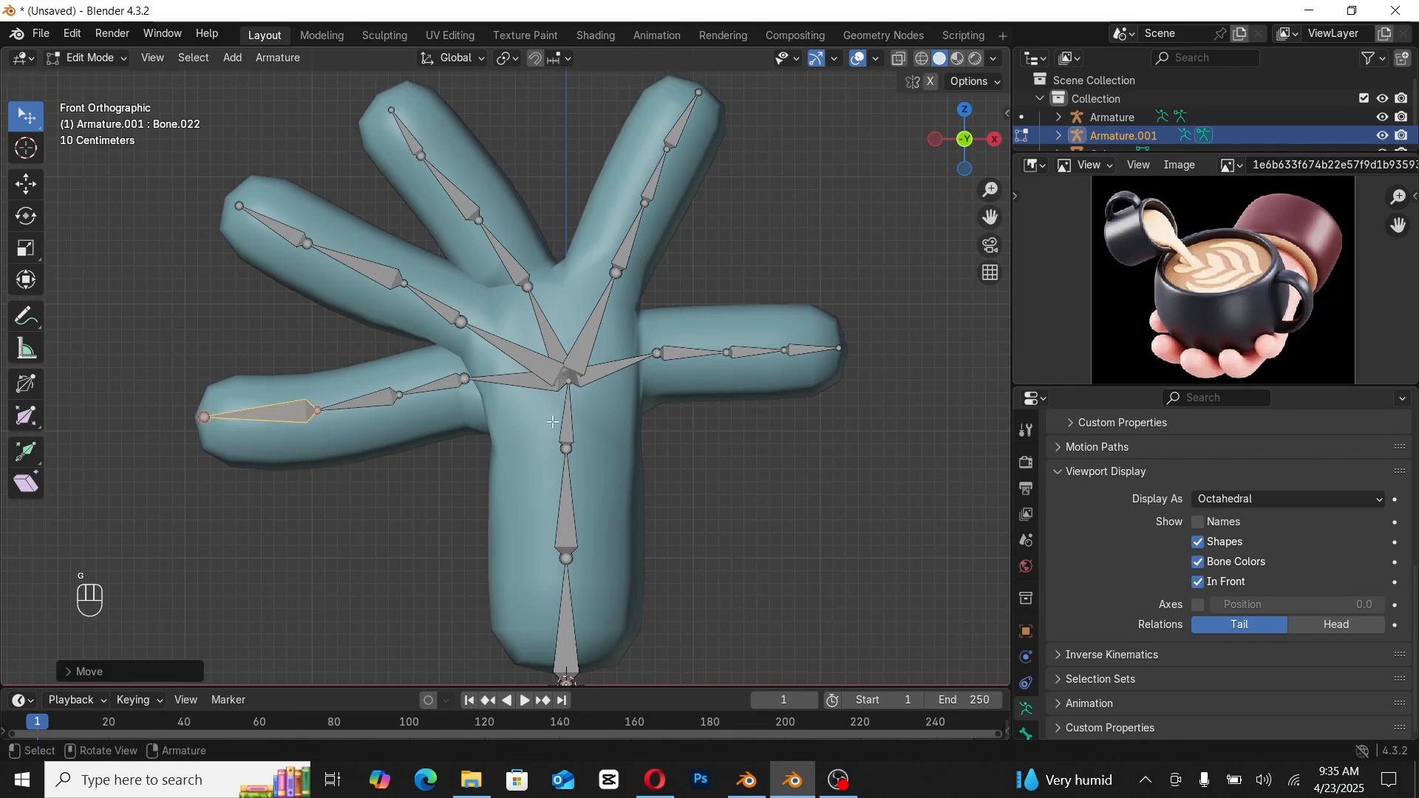
scroll(583, 407, down, 3)
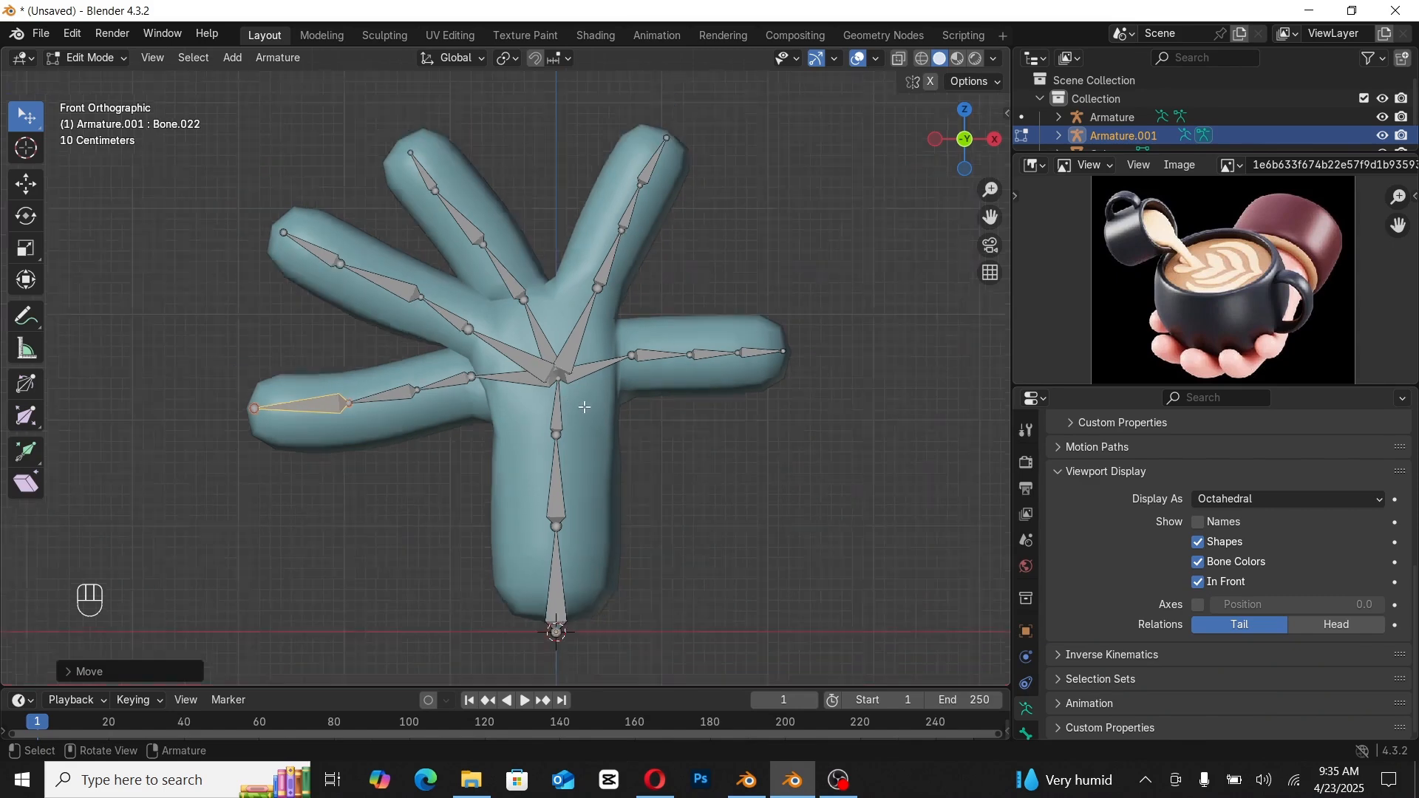
scroll(591, 399, up, 2)
middle_drag(550, 434, 511, 429)
key(Tab)
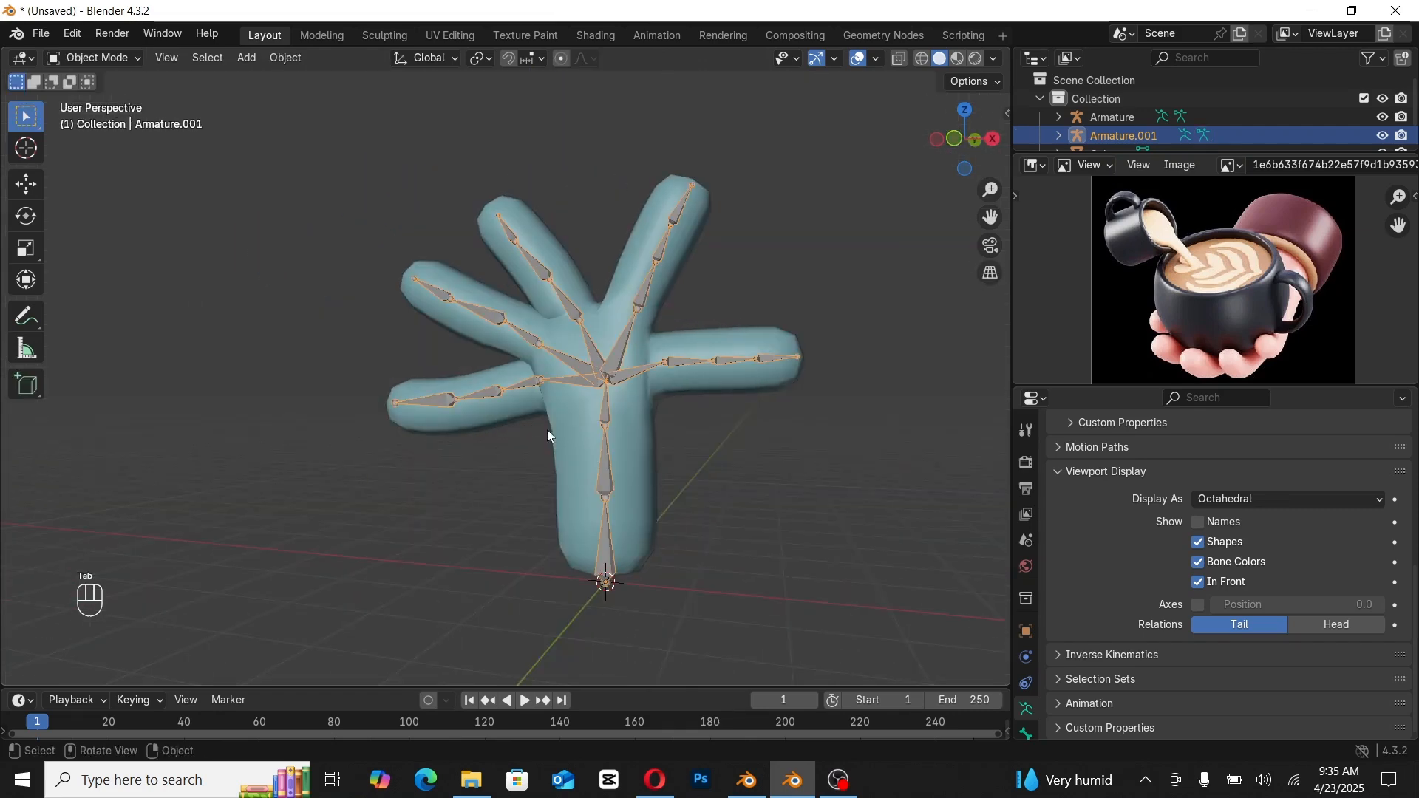
Step: Parent the hand mesh to the armature with automatic weights
click(687, 449)
click(646, 460)
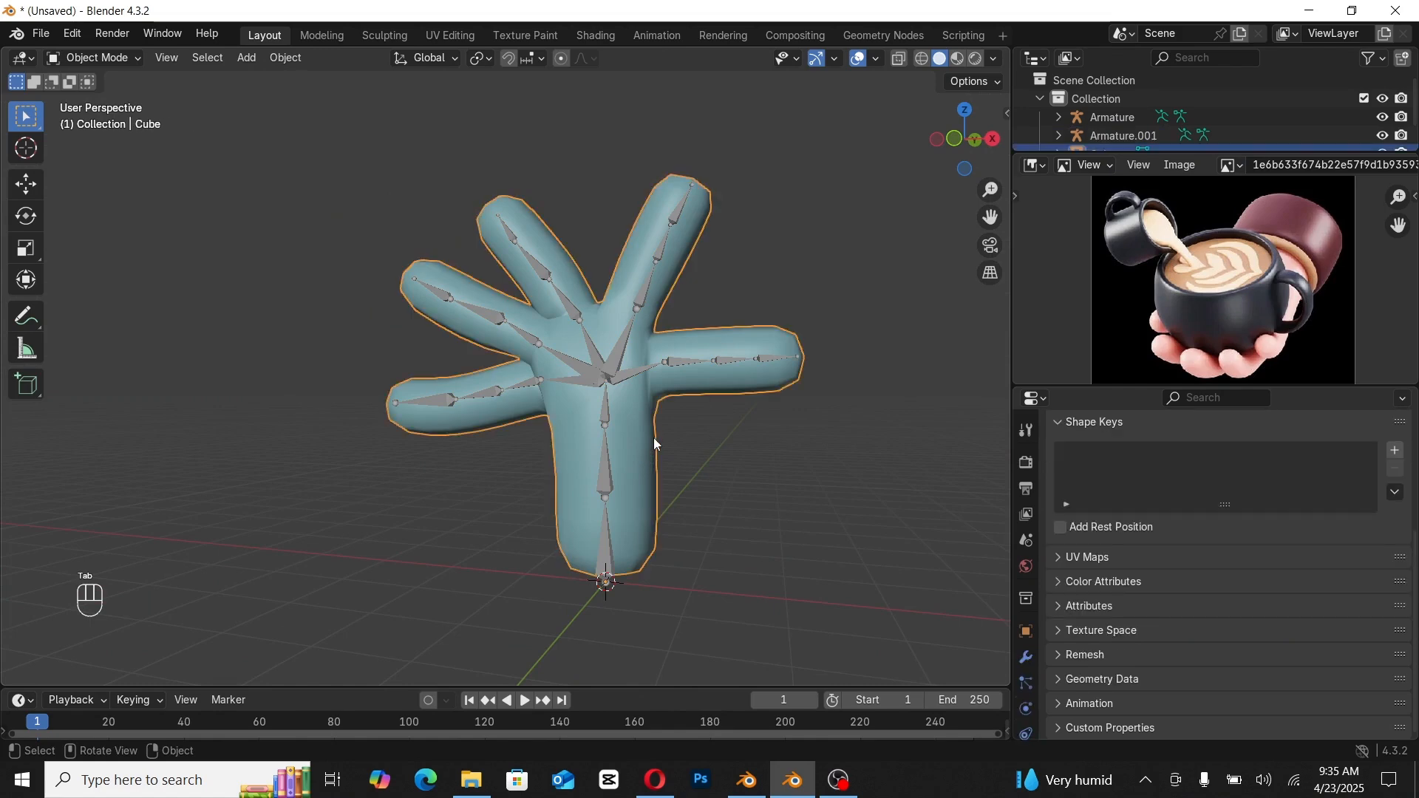
scroll(625, 454, up, 2)
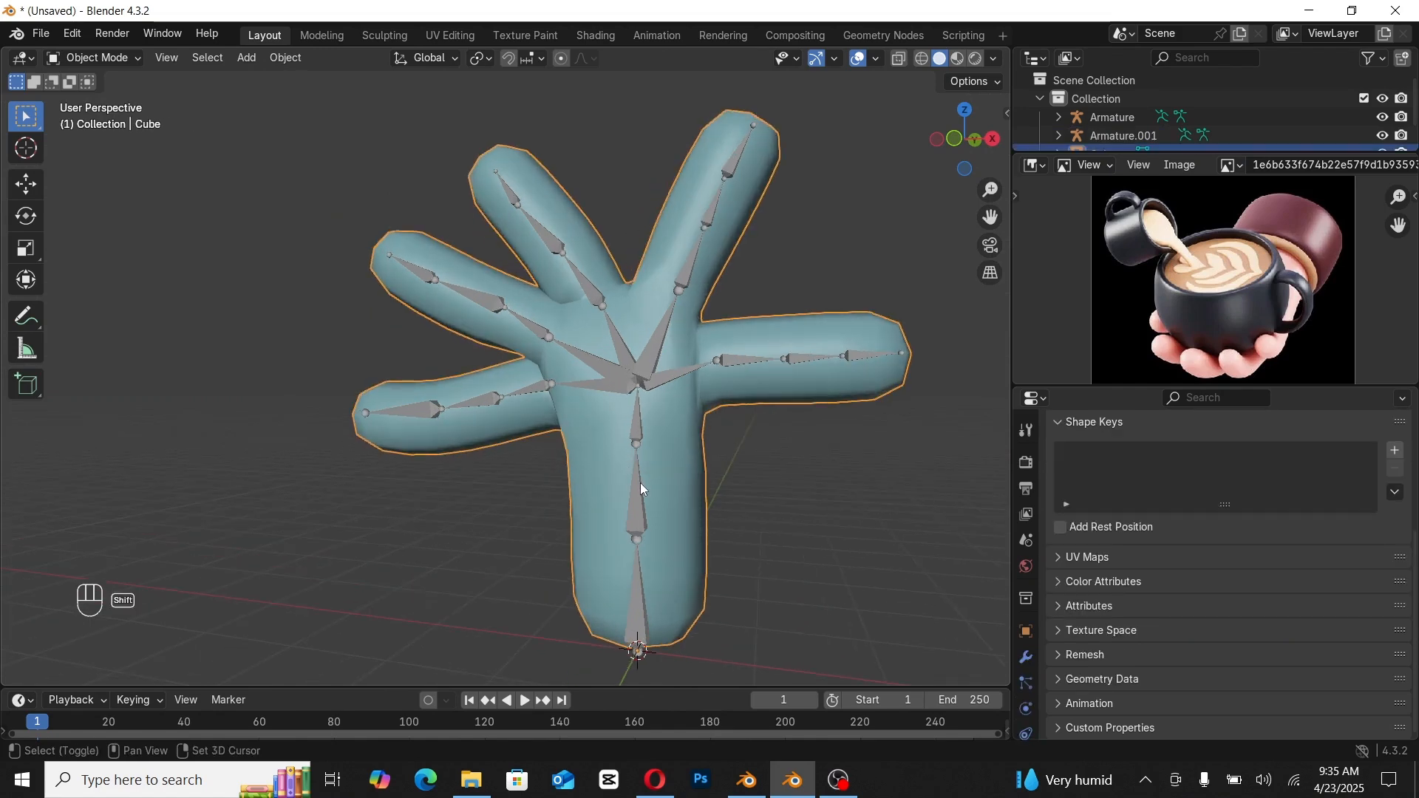
shift+click(640, 482)
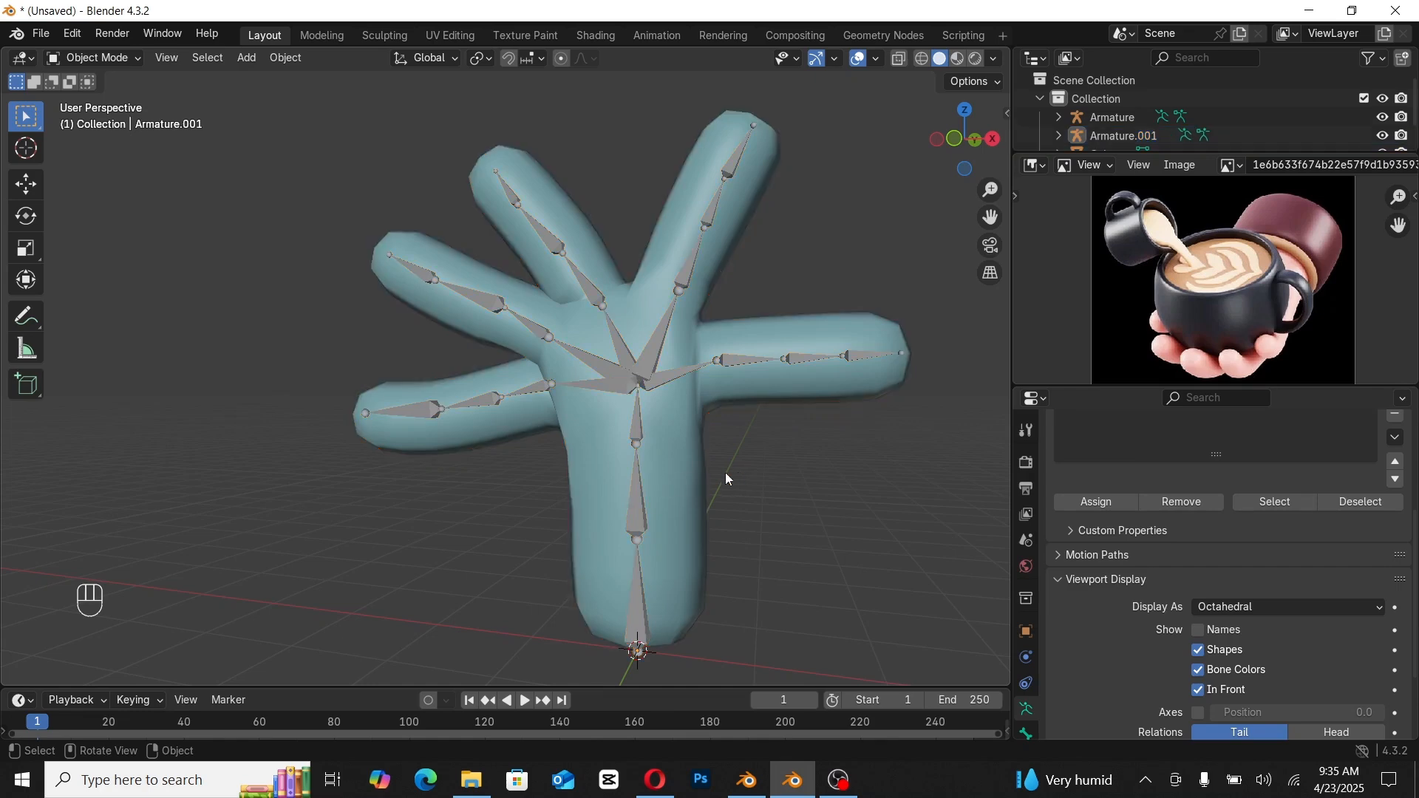
click(678, 473)
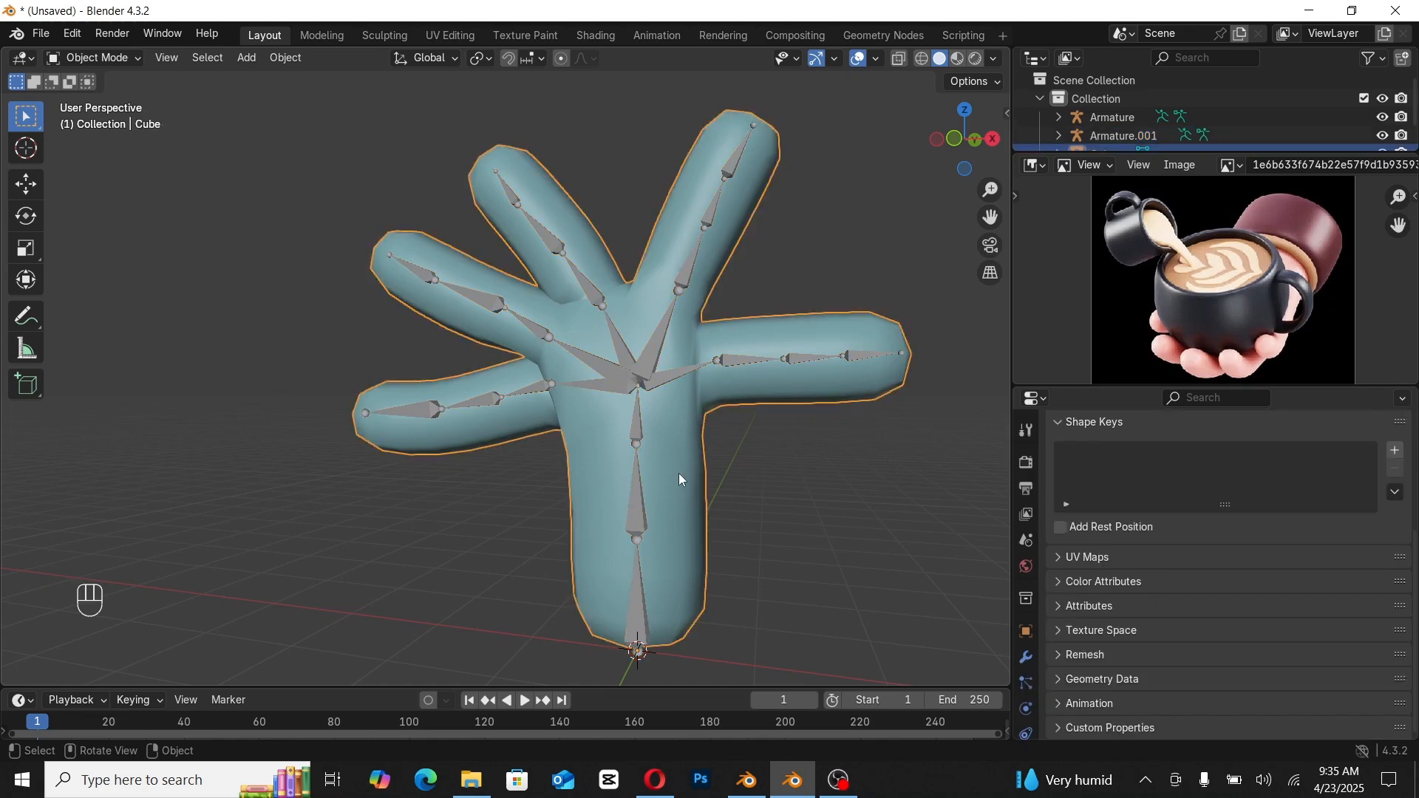
shift+click(637, 495)
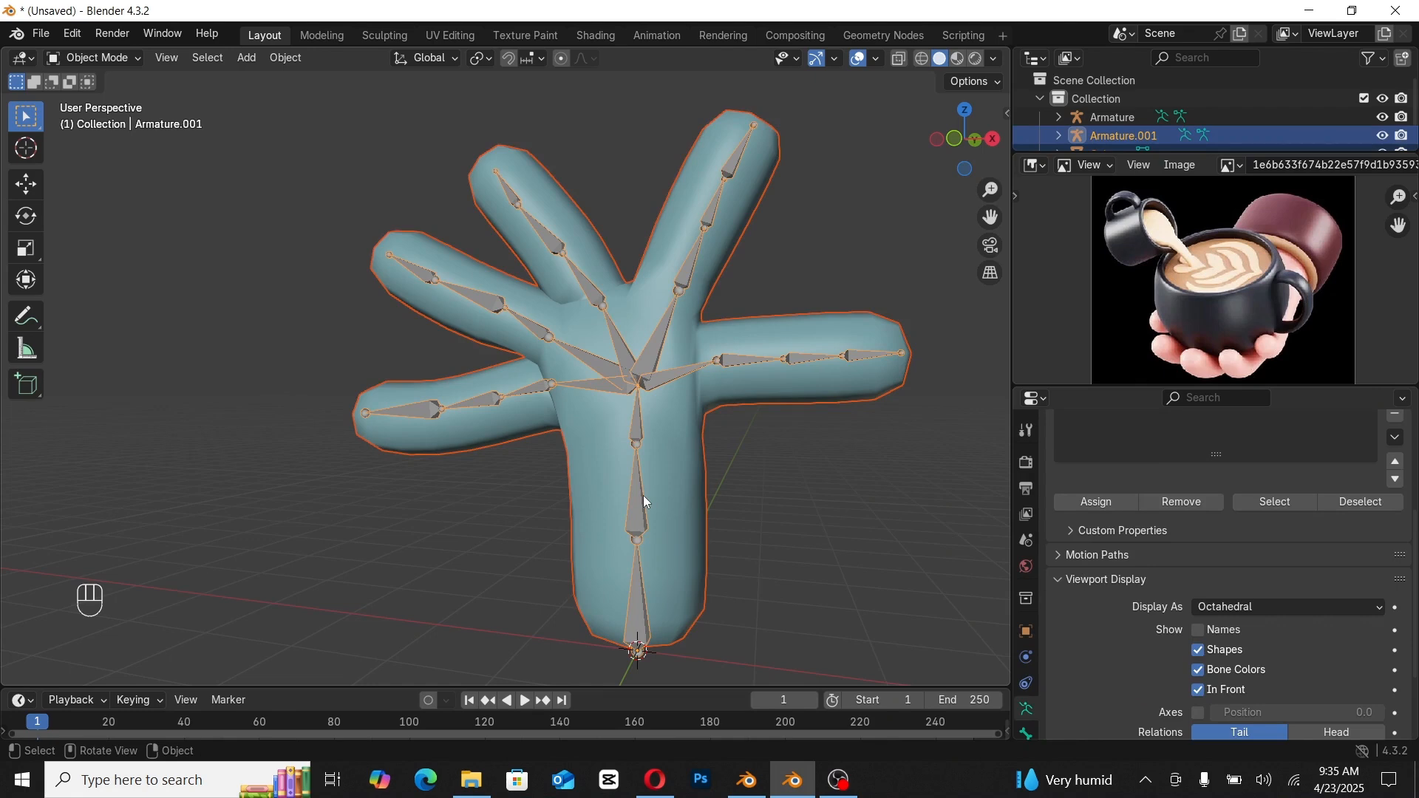
key(ctrl+p)
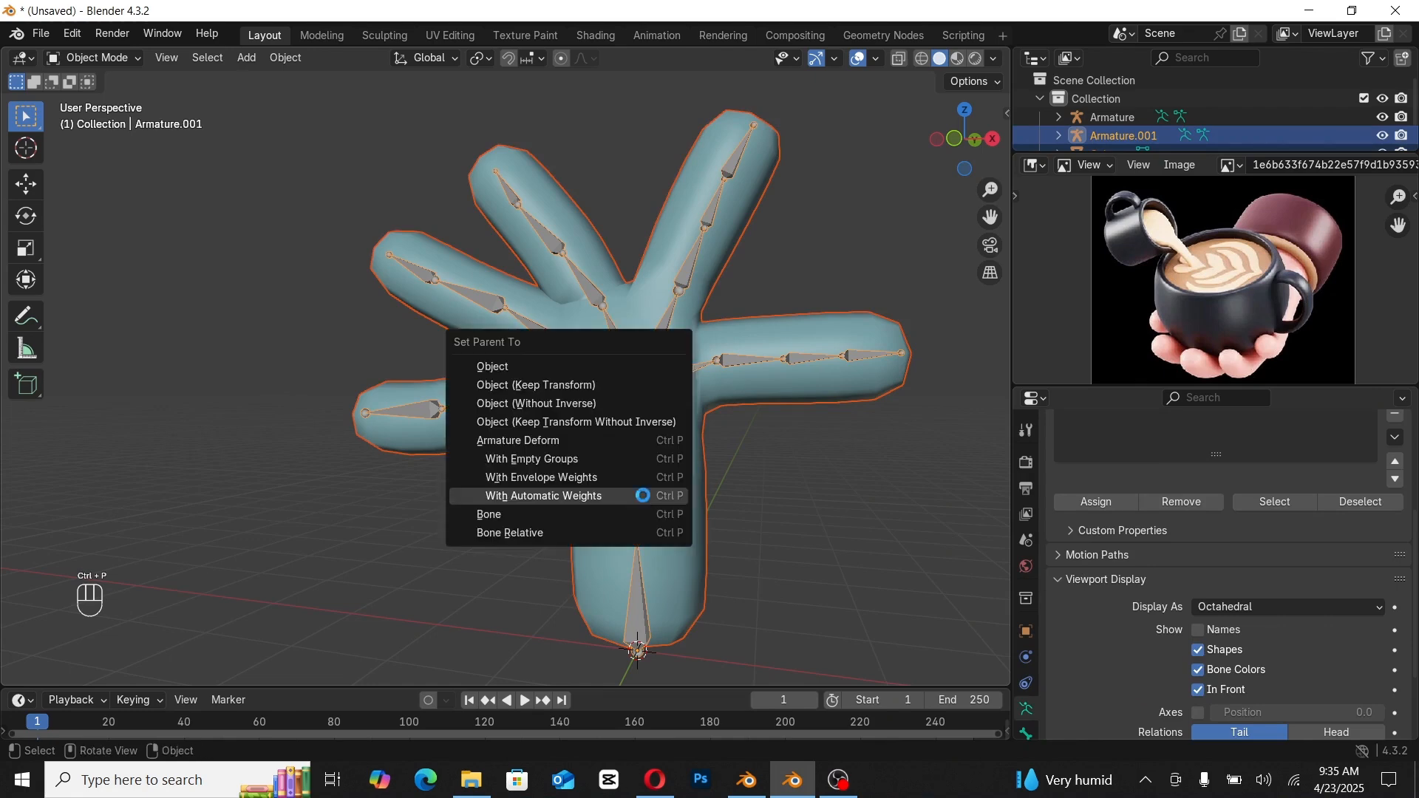
click(643, 496)
click(801, 480)
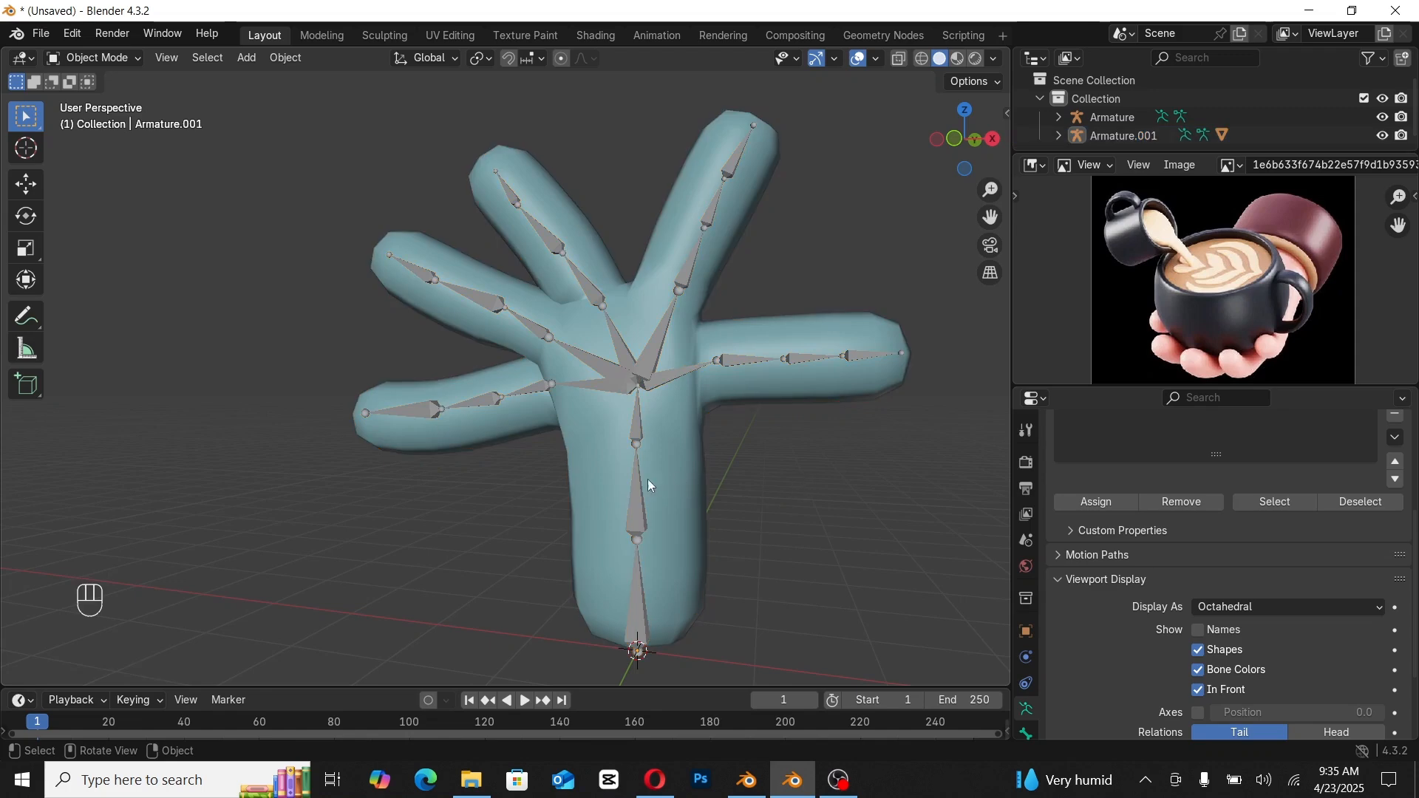
Step: Switch the armature to Pose Mode and test the hand's deformation by rotating the middle wrist bone, then cancel the rotation
click(643, 493)
key(ctrl+Tab)
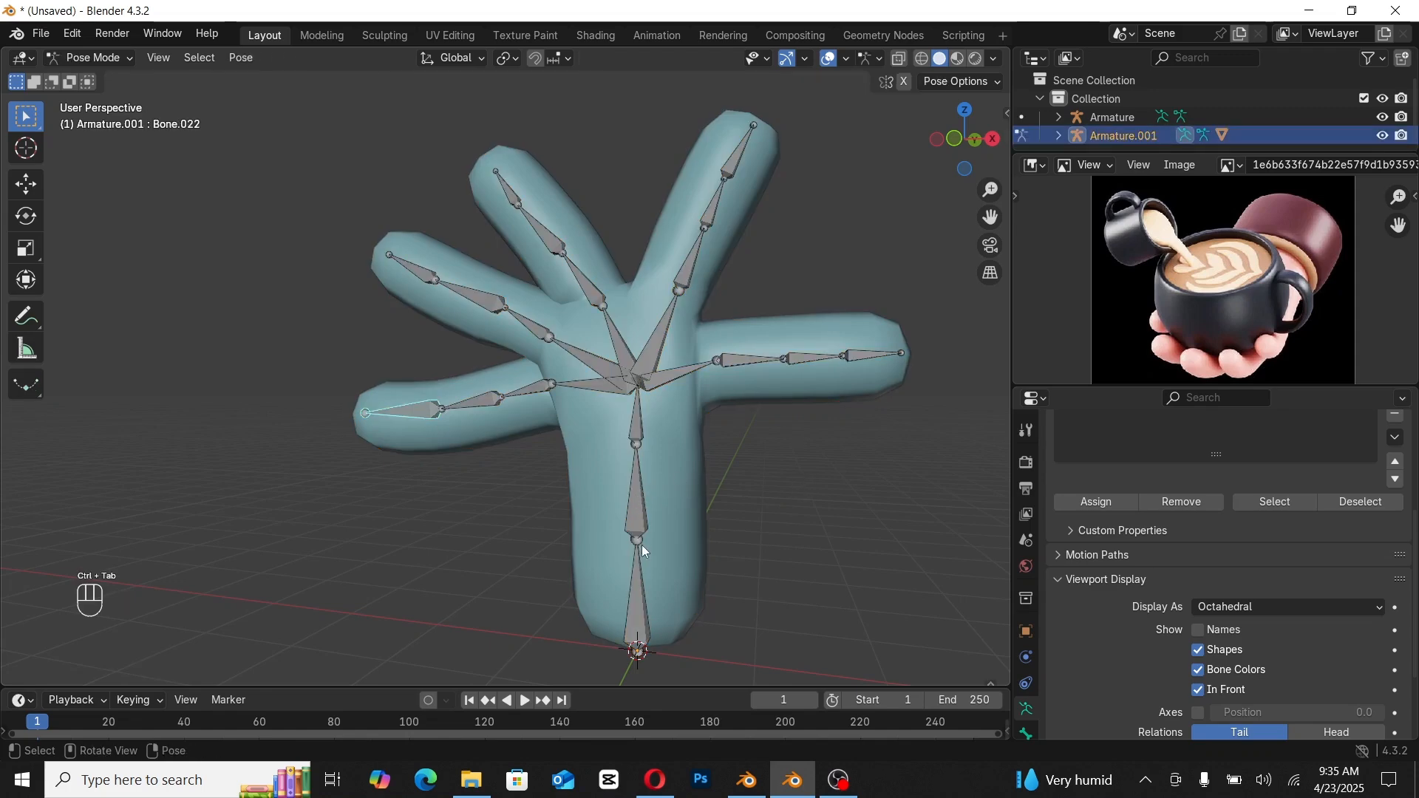
click(639, 473)
key(r)
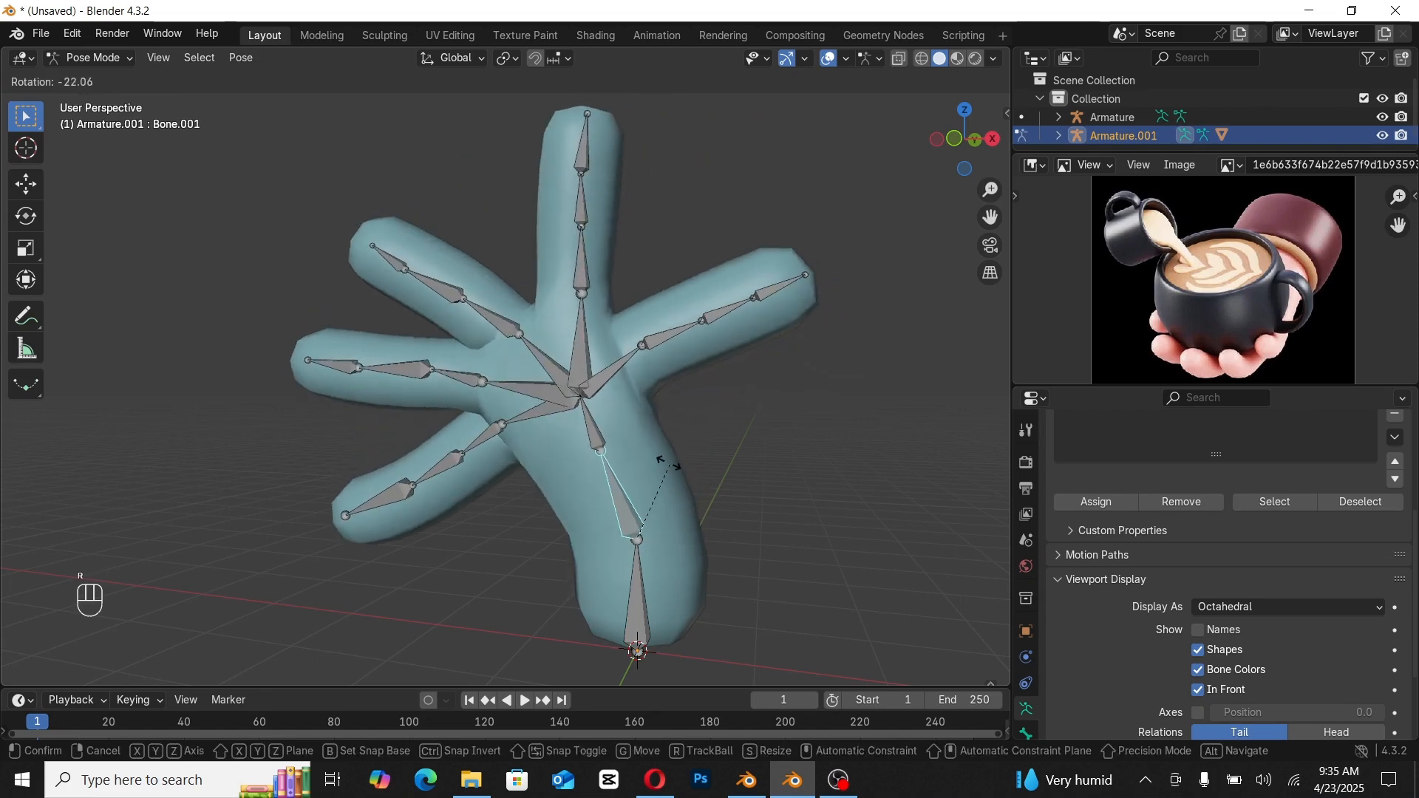
right_click(696, 419)
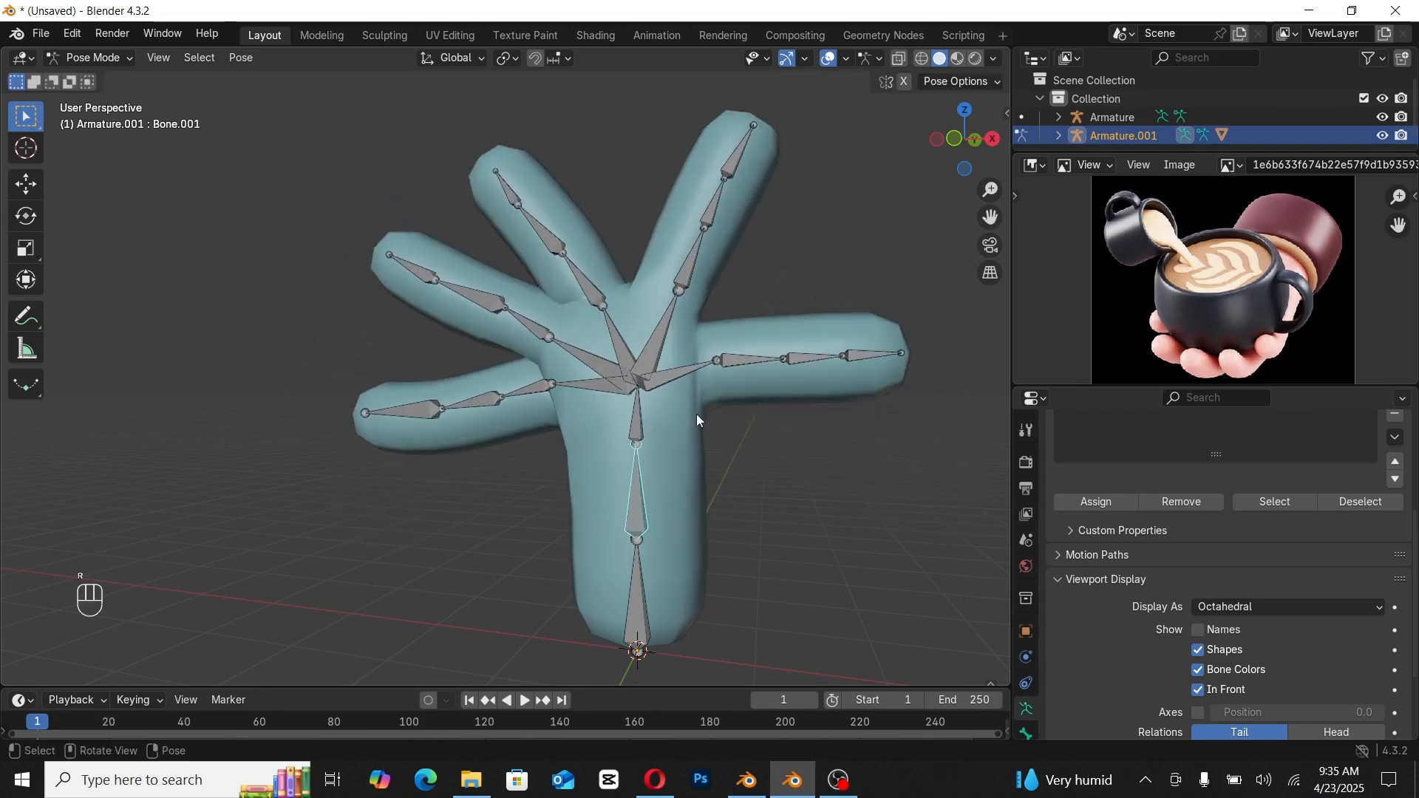
Step: Try rotating the first finger bones of the horizontal right finger and the upper-right finger
click(724, 365)
key(r)
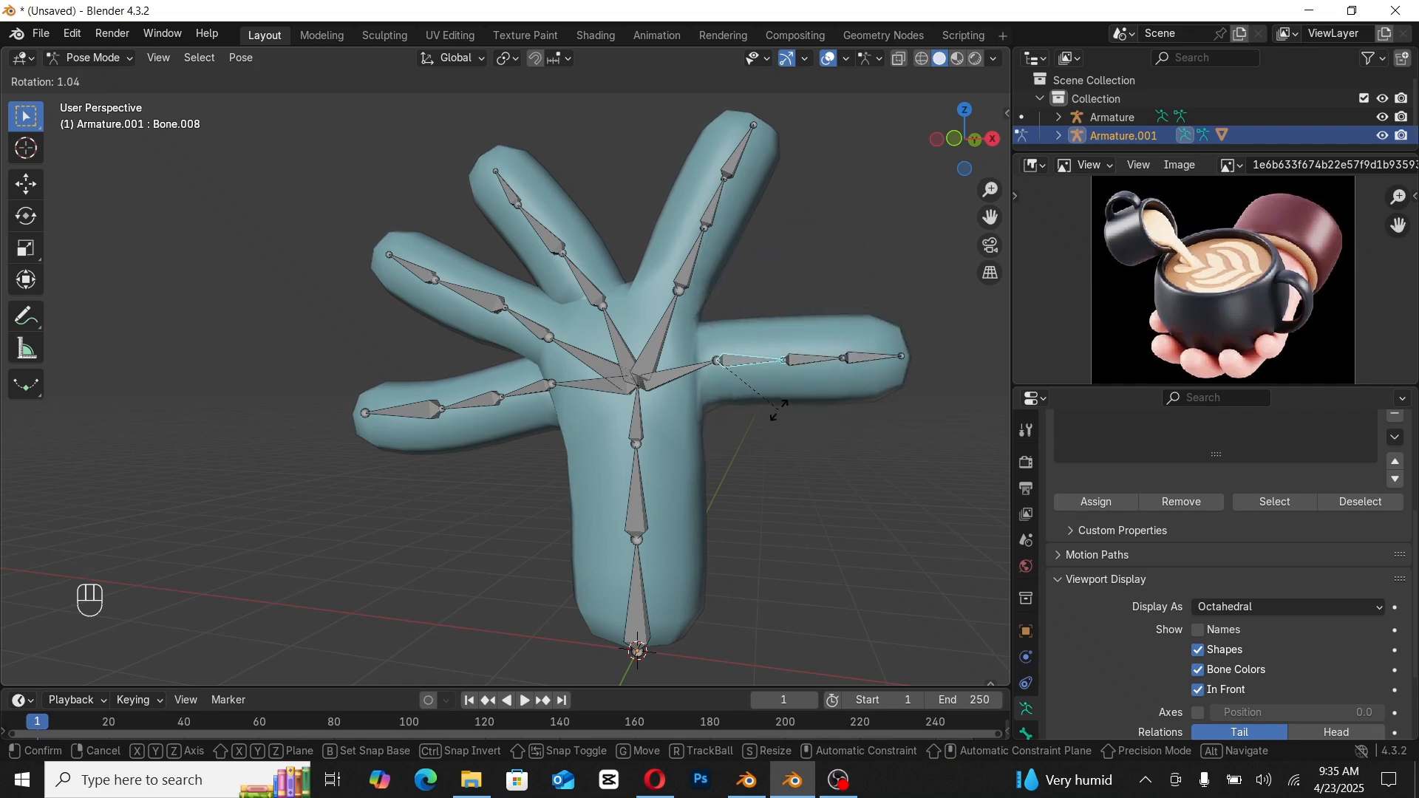
click(779, 412)
click(687, 281)
key(r)
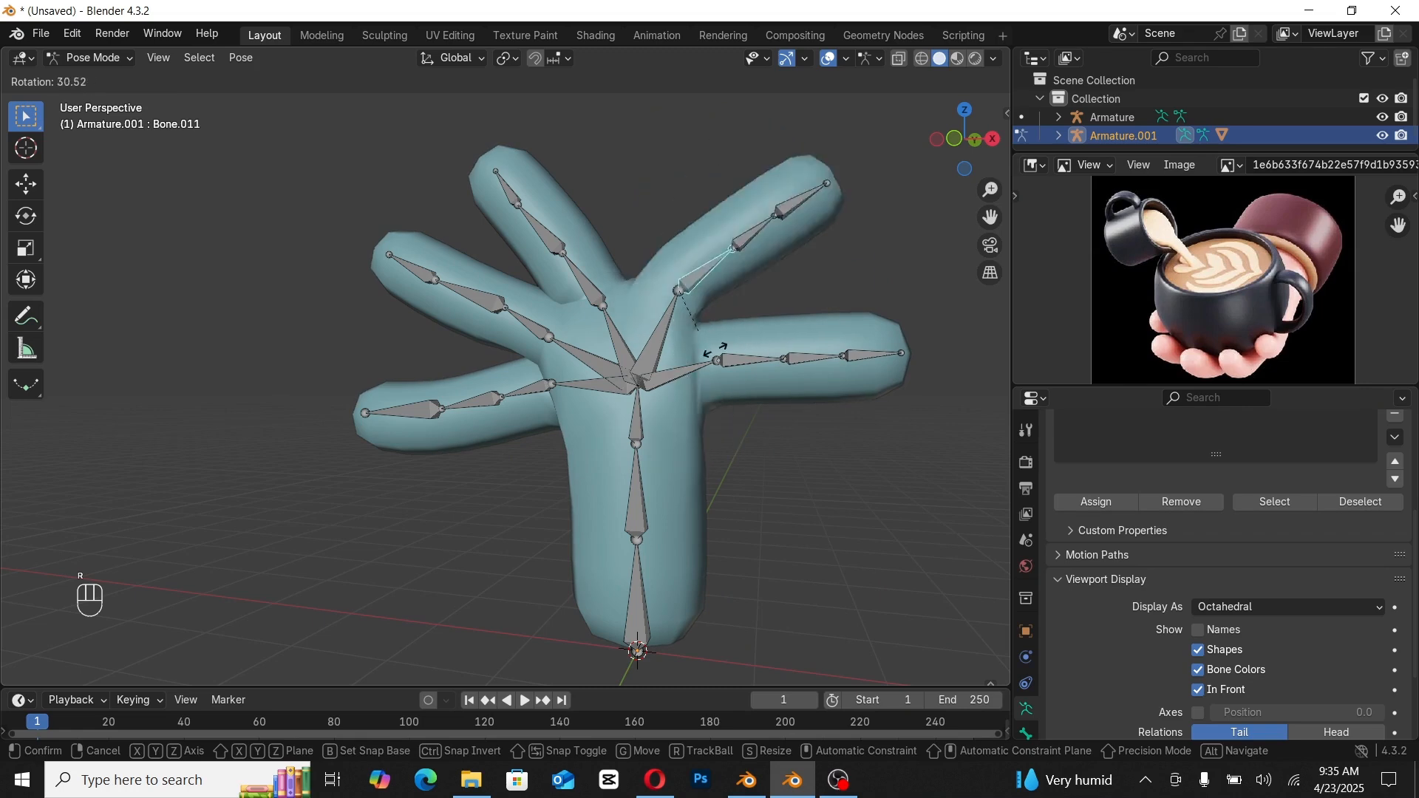
click(672, 303)
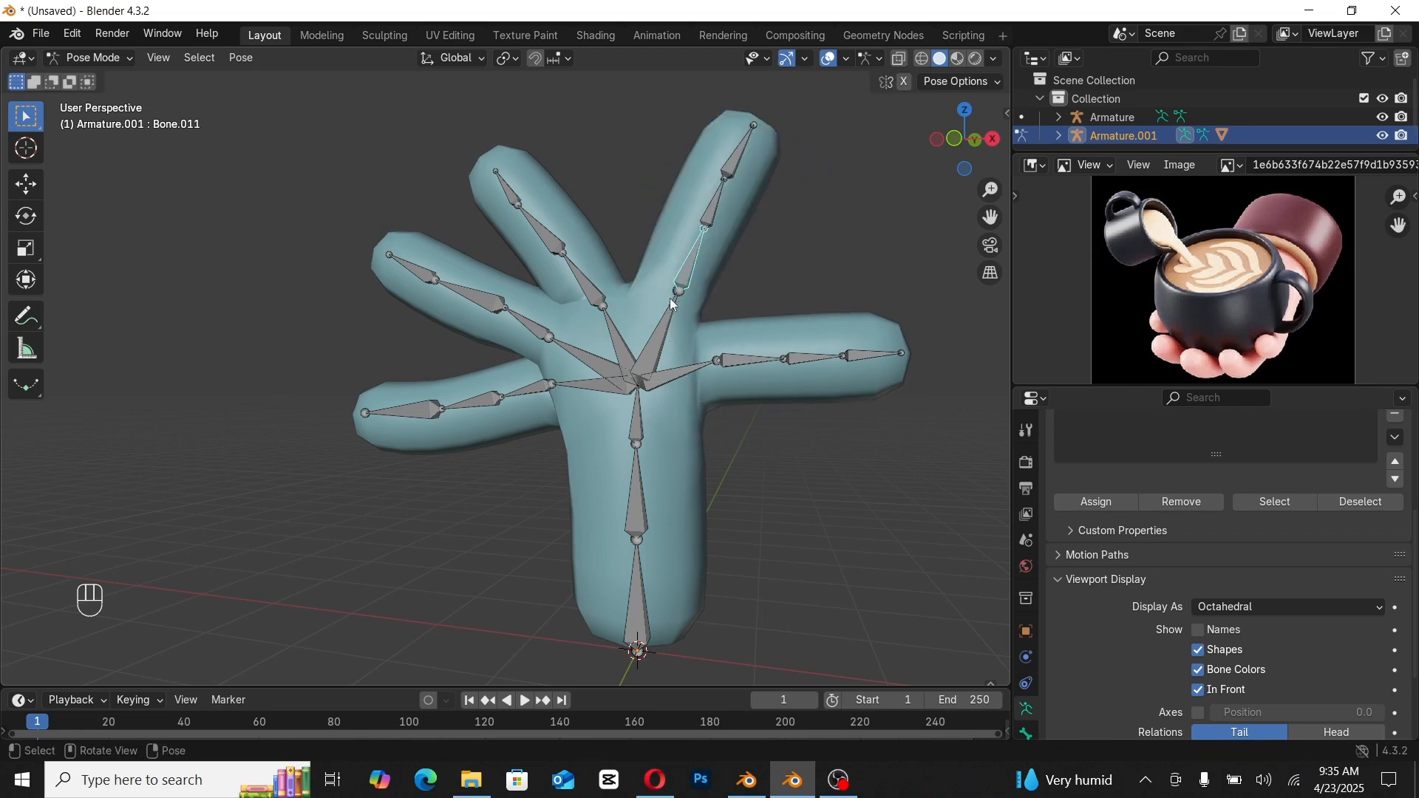
Step: Add a Copy Rotation constraint to the lower-left finger's end bone, targeting that finger's middle bone
click(422, 420)
middle_drag(422, 419, 489, 398)
middle_drag(290, 434, 403, 386)
scroll(350, 427, down, 1)
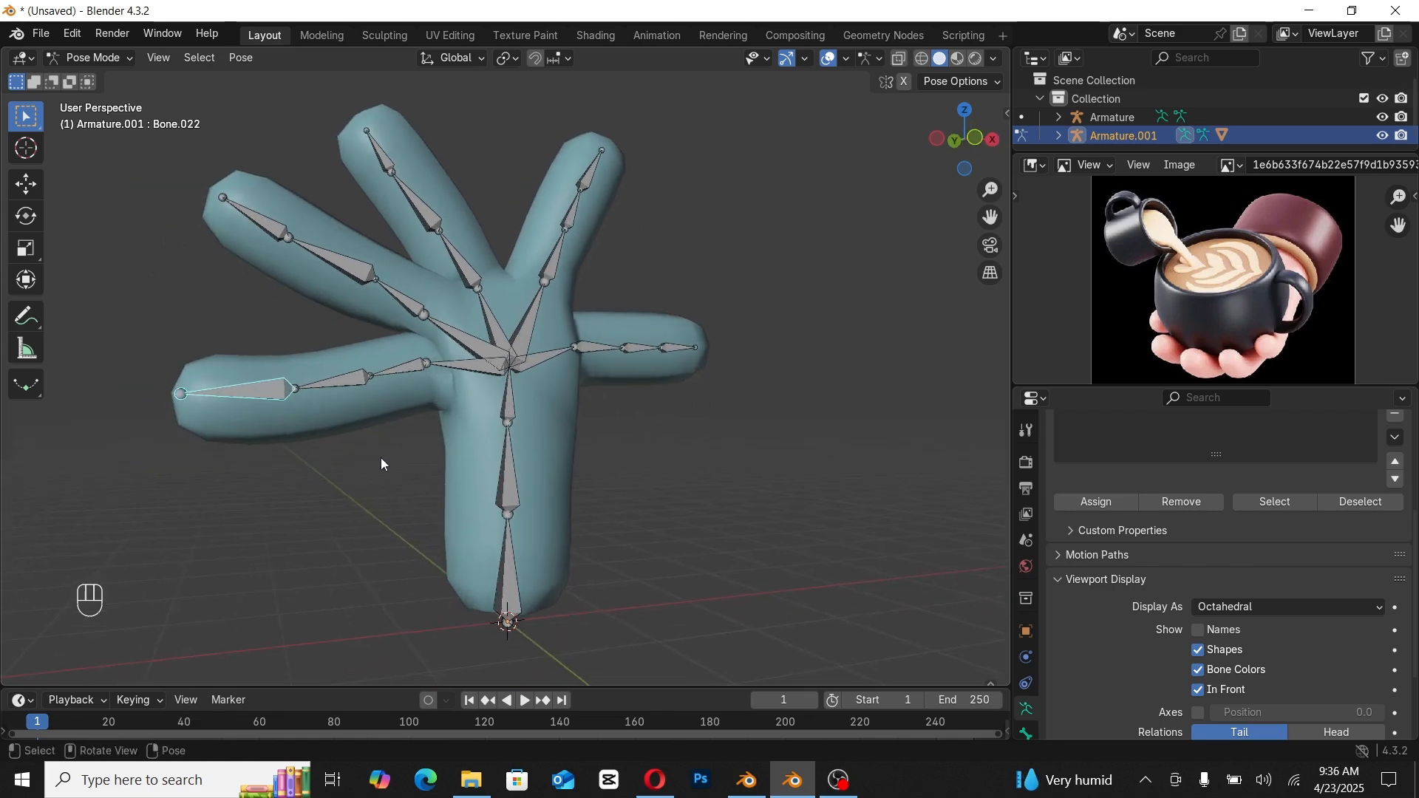
click(382, 458)
mouse_move(386, 440)
middle_down()
mouse_move(421, 478)
mouse_move(383, 437)
middle_up()
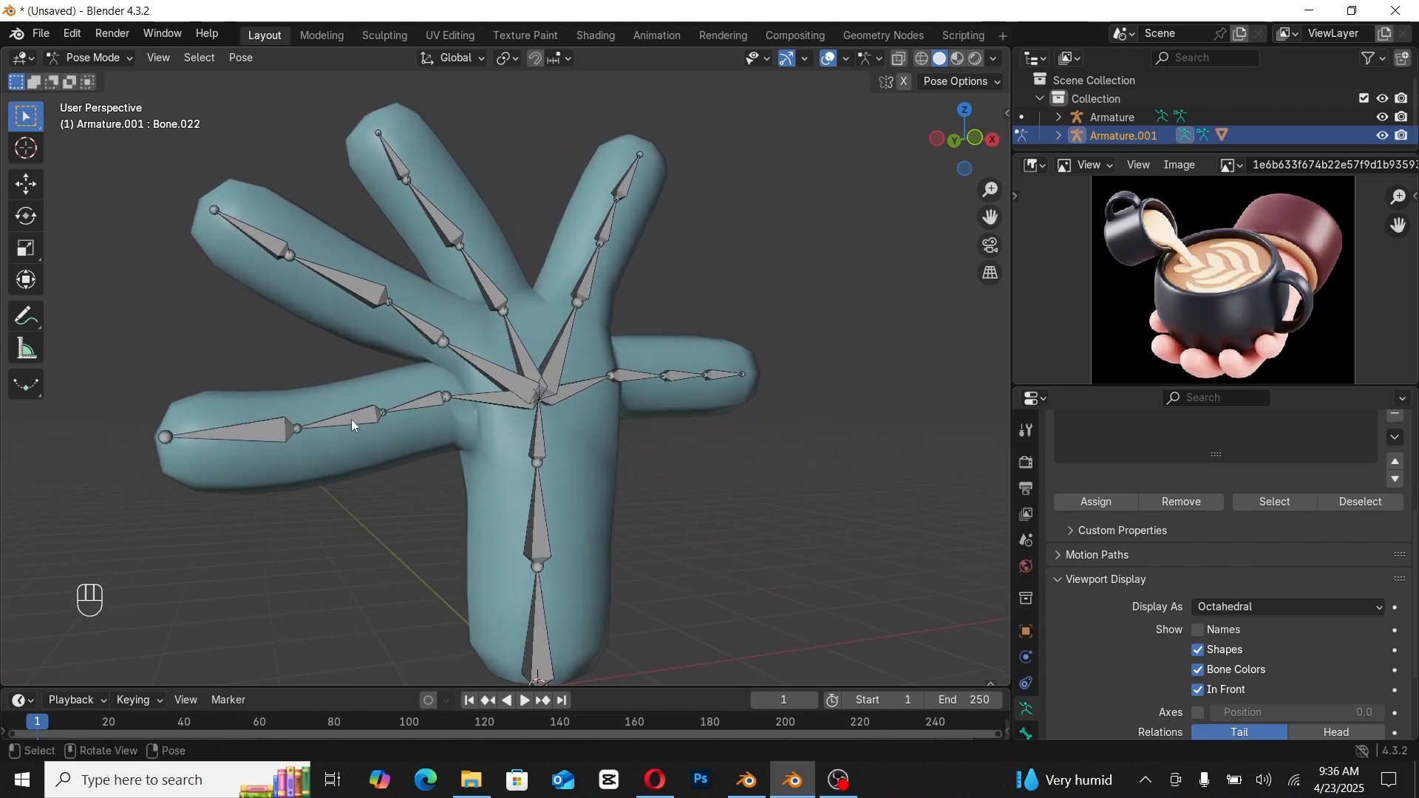
click(351, 426)
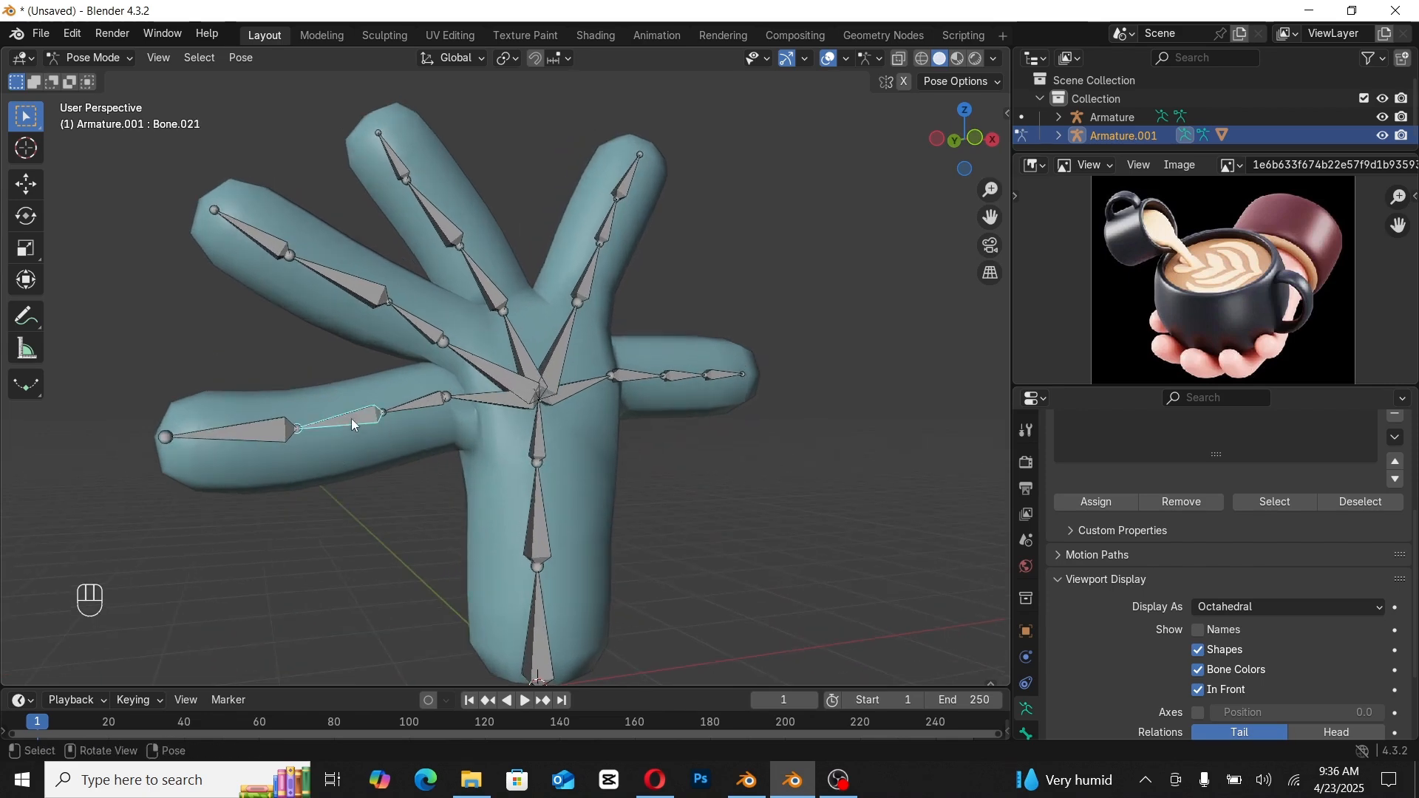
shift+click(247, 433)
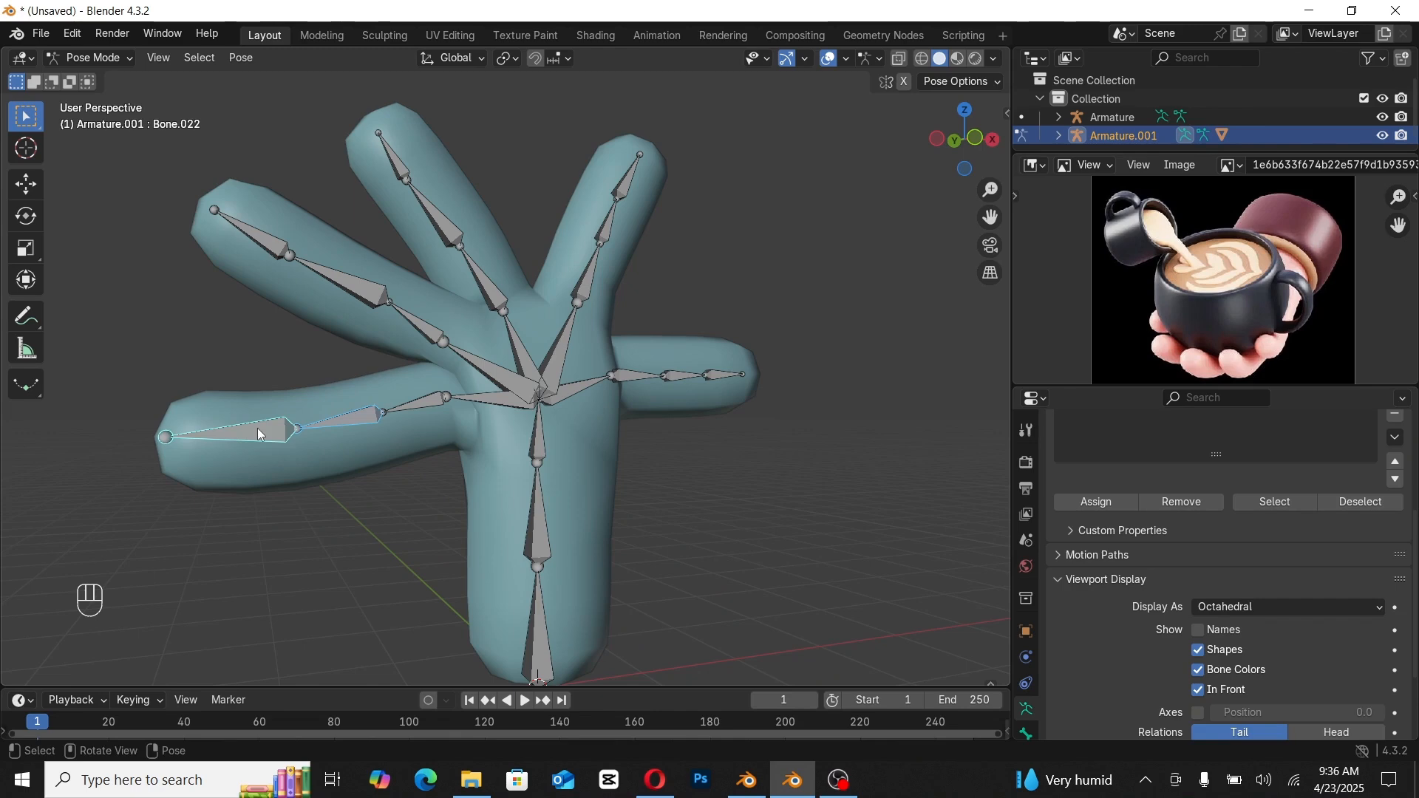
key(shift+ctrl)
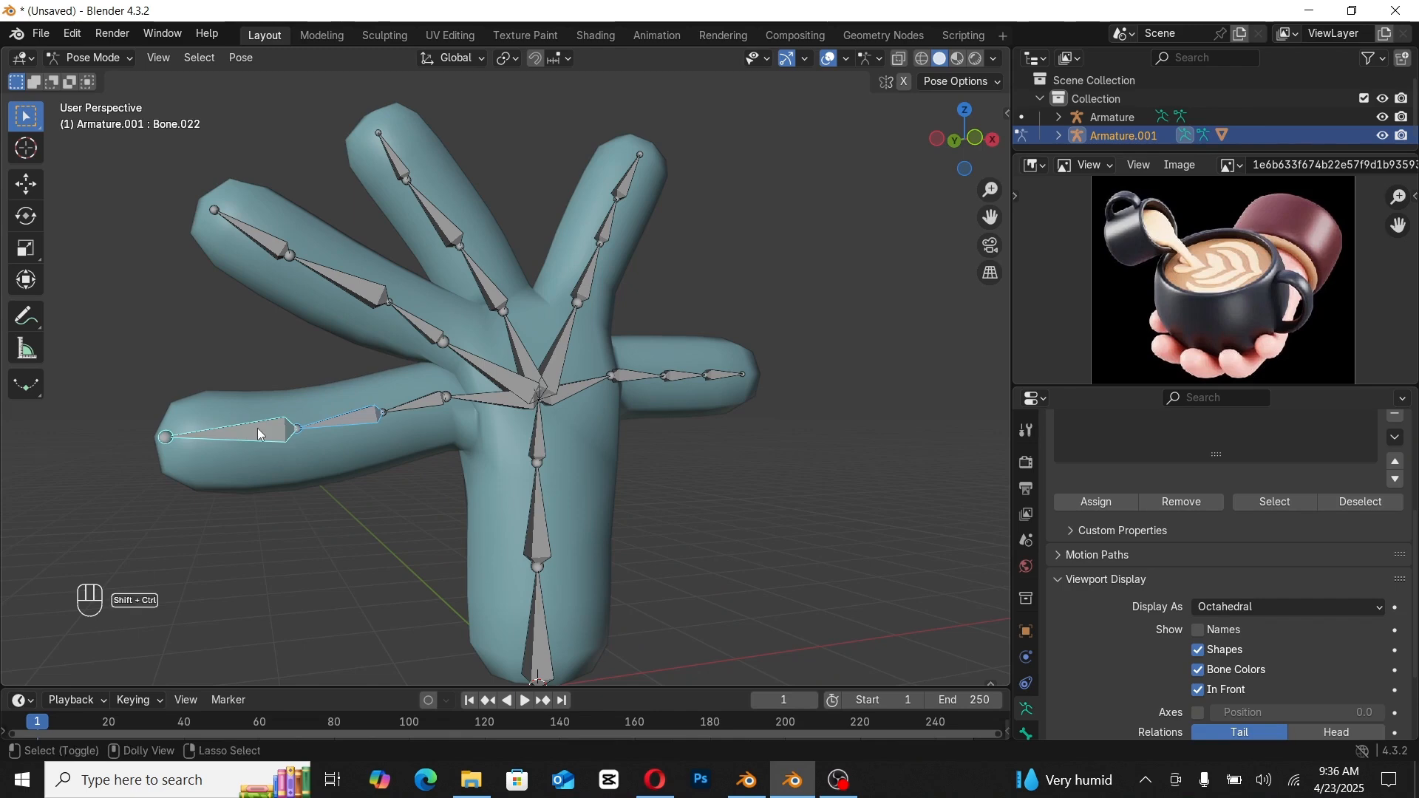
key(shift+ctrl+c)
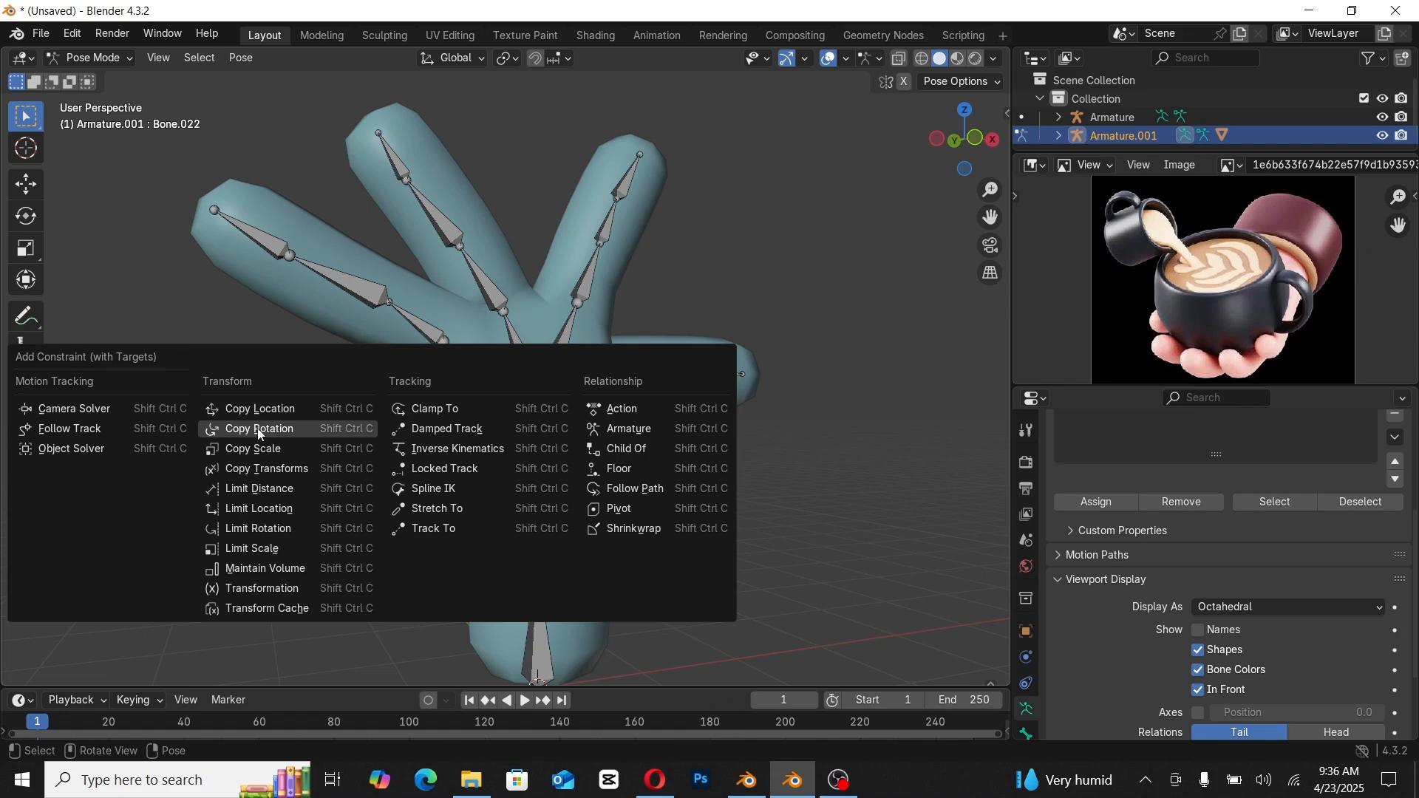
click(258, 430)
Step: Set the target and owner spaces of the lower-left finger's end-bone Copy Rotation constraint to Local Space
scroll(1109, 556, down, 4)
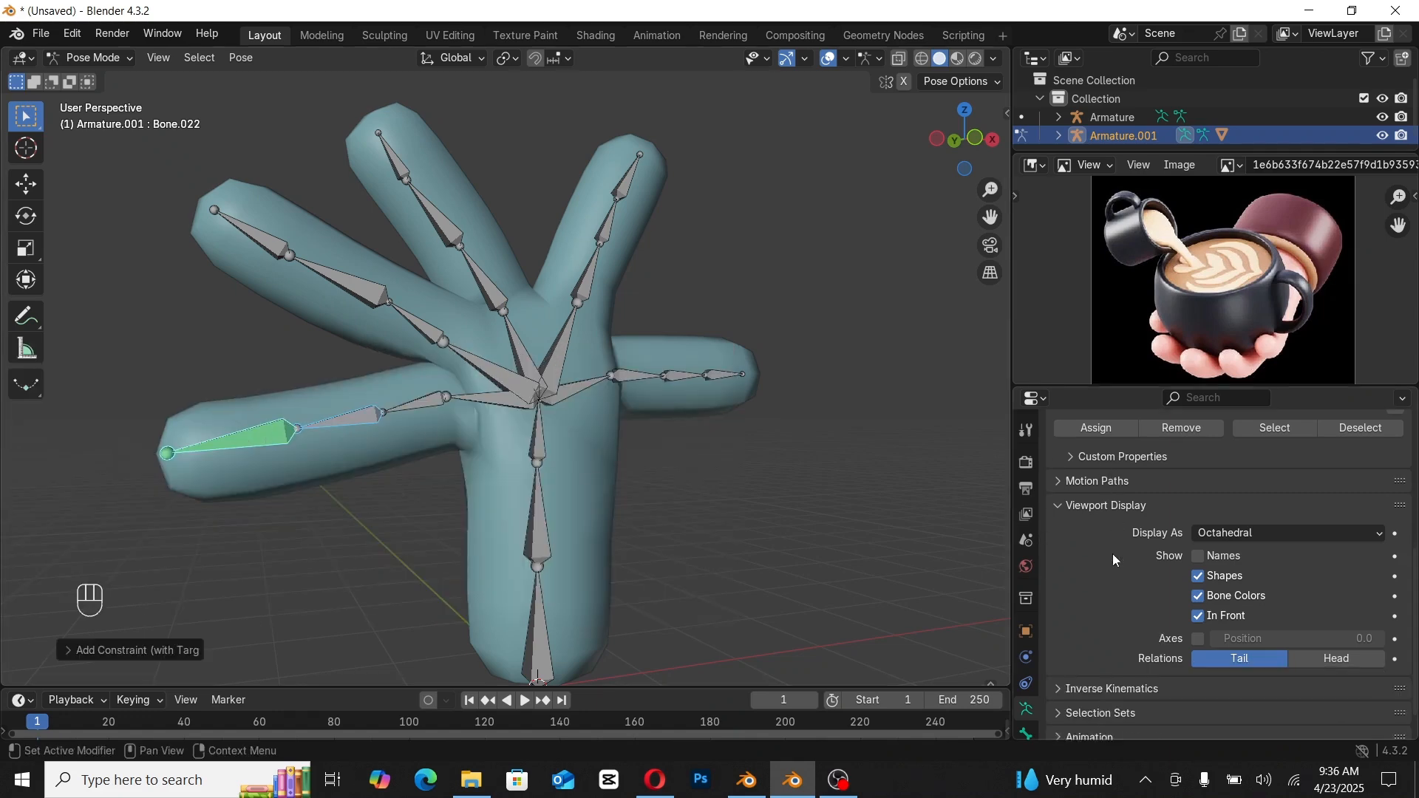
scroll(1027, 705, down, 1)
click(1027, 695)
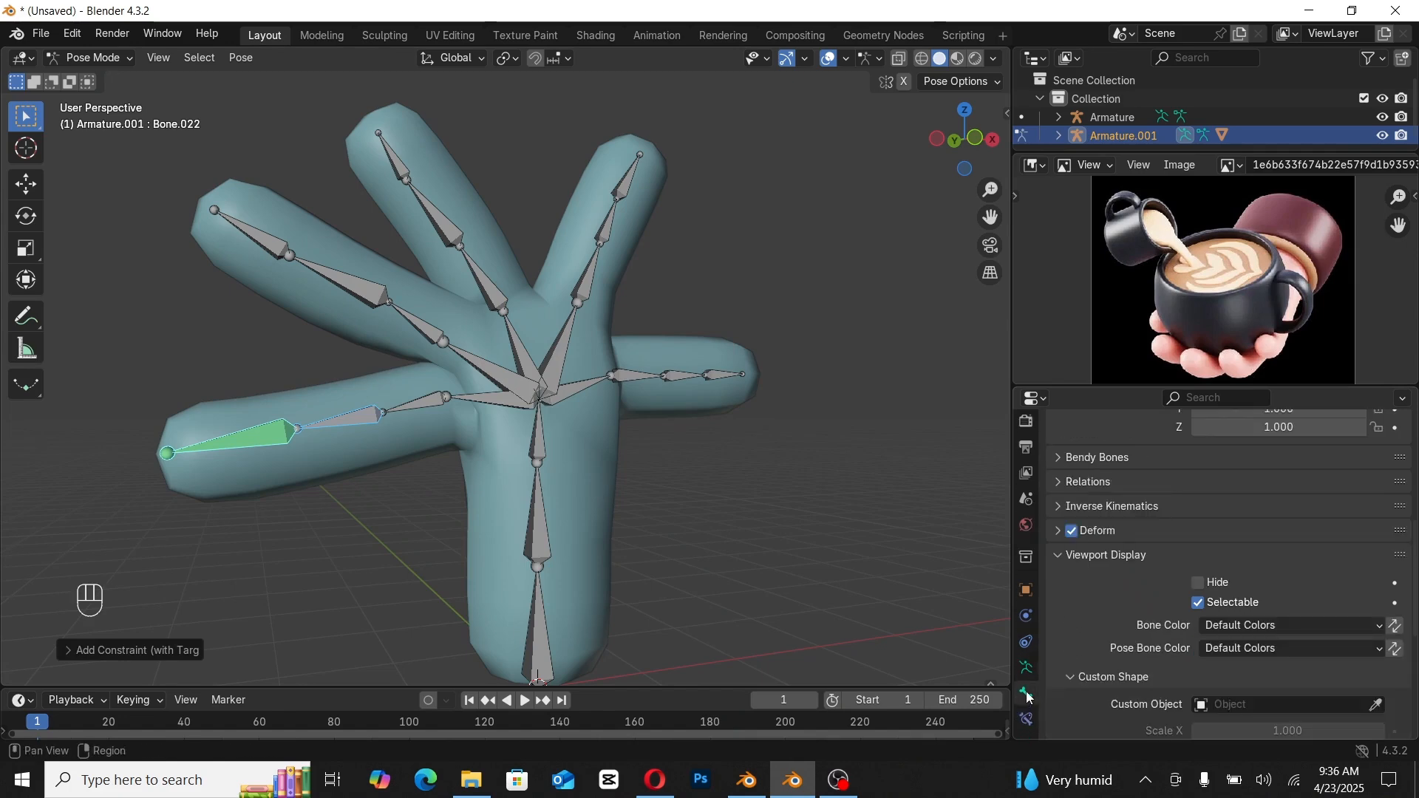
click(1026, 618)
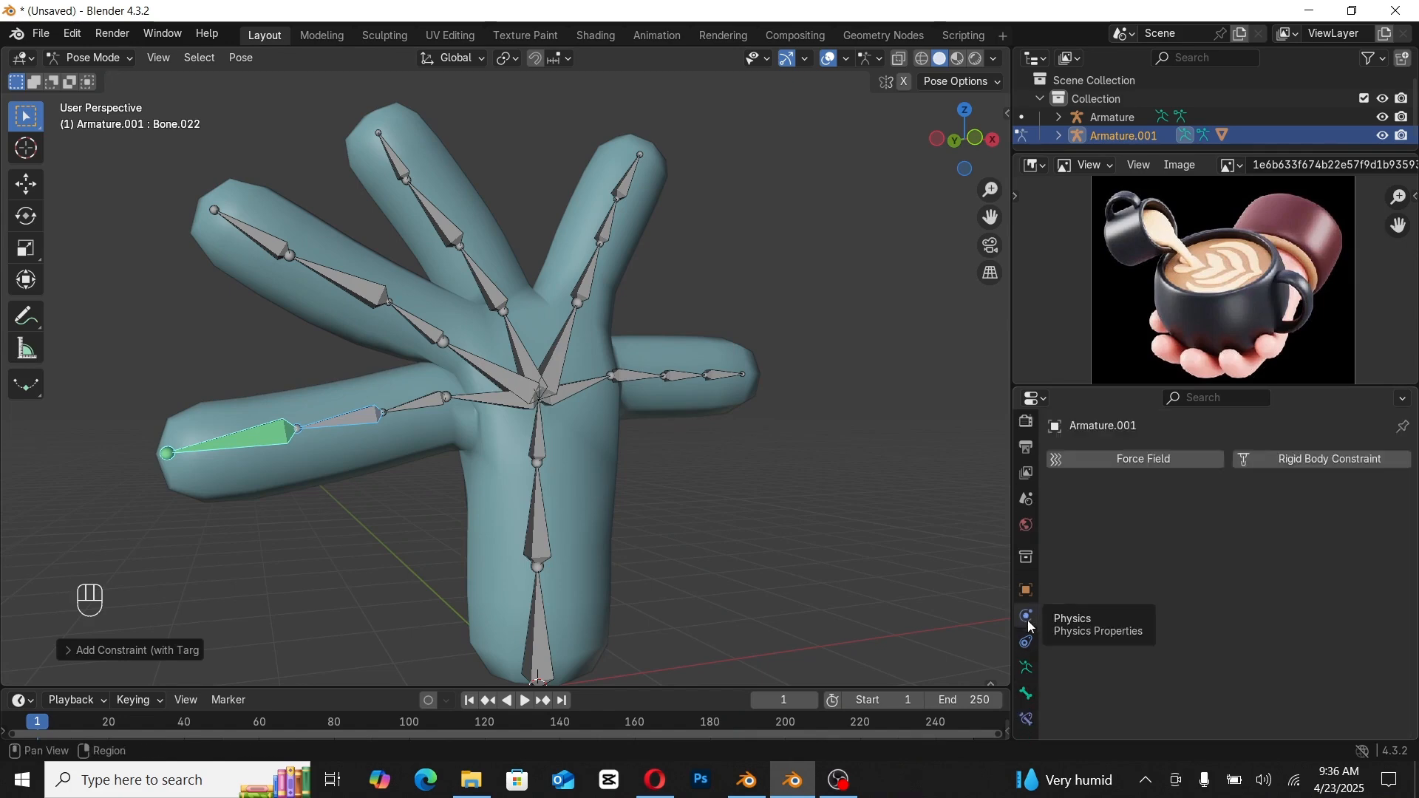
click(1027, 642)
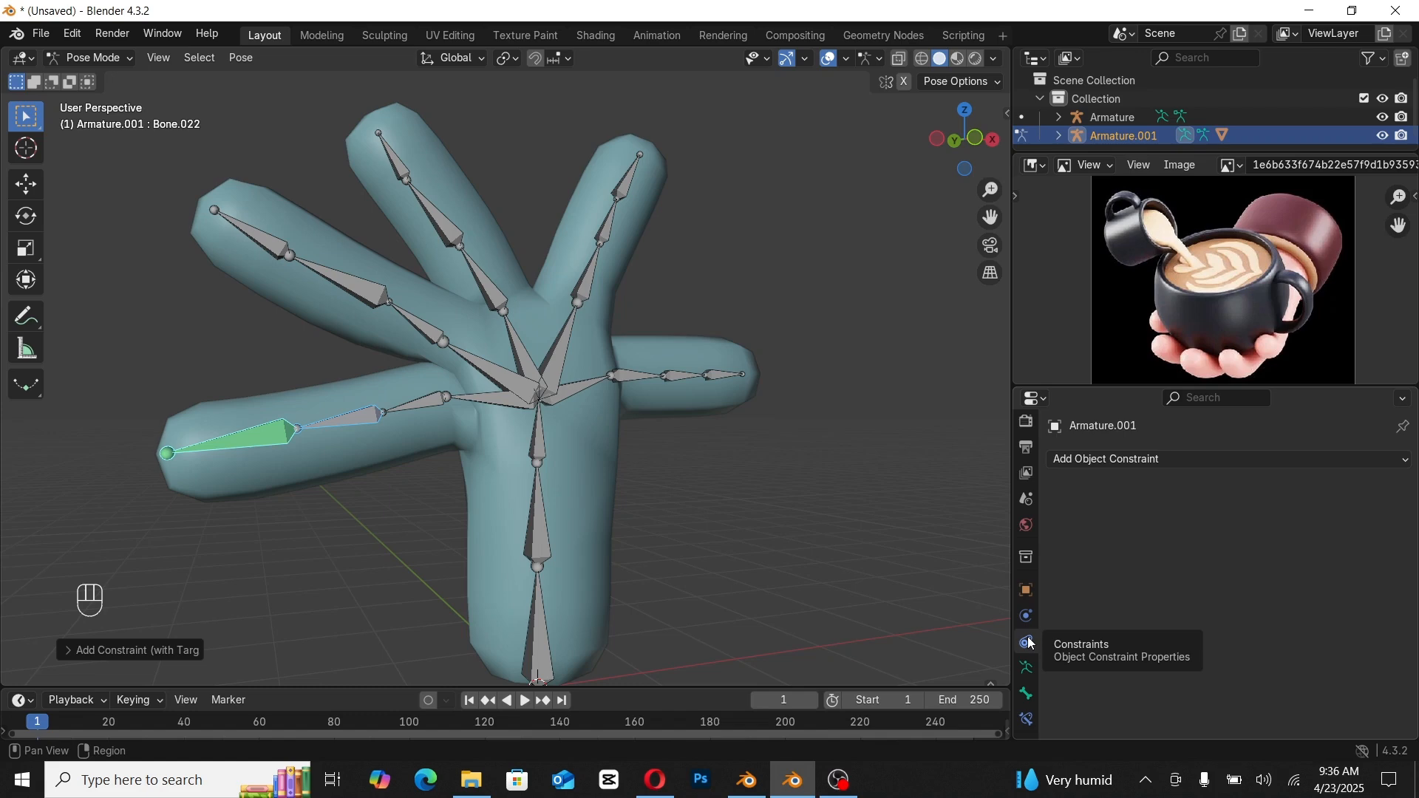
click(1027, 668)
scroll(1054, 640, down, 4)
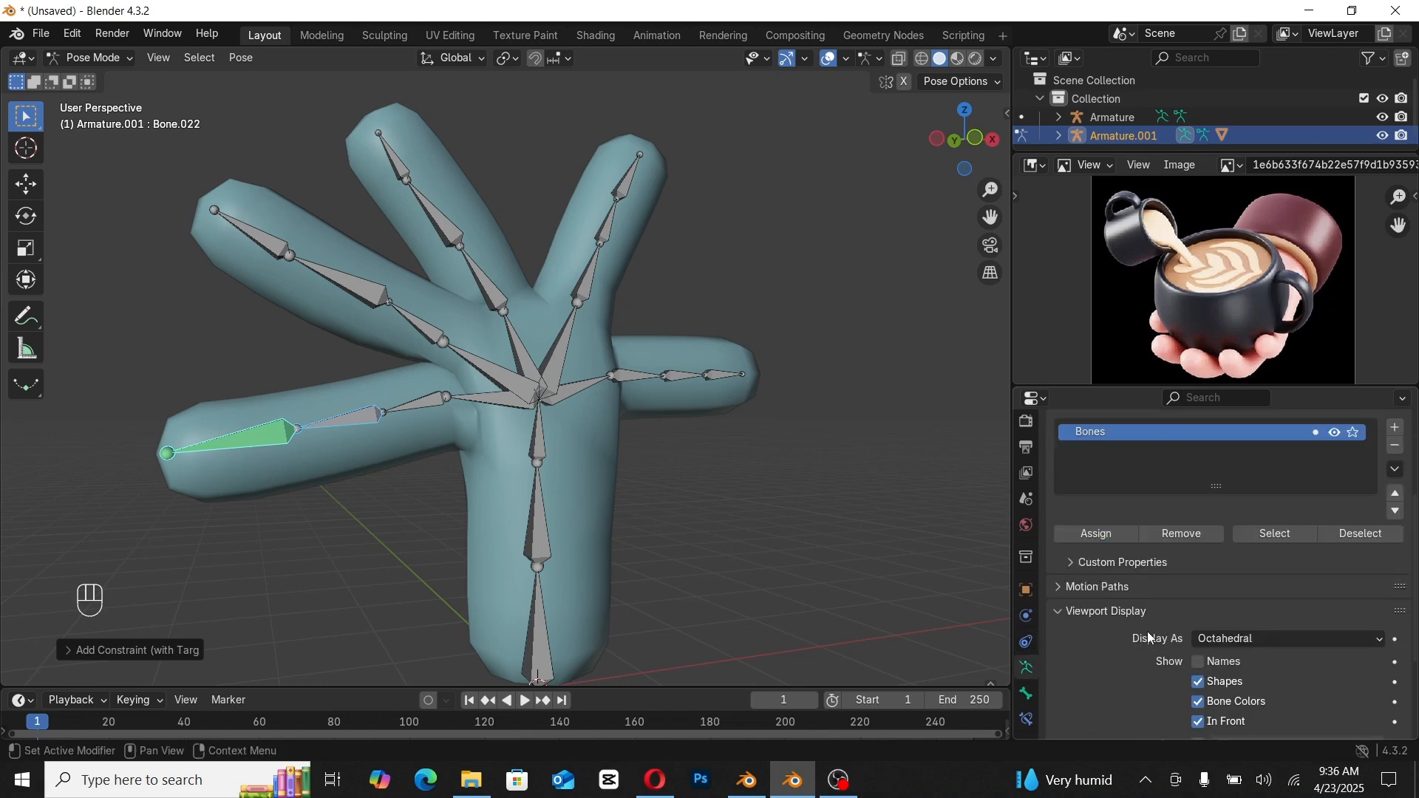
scroll(1149, 637, down, 4)
click(1026, 693)
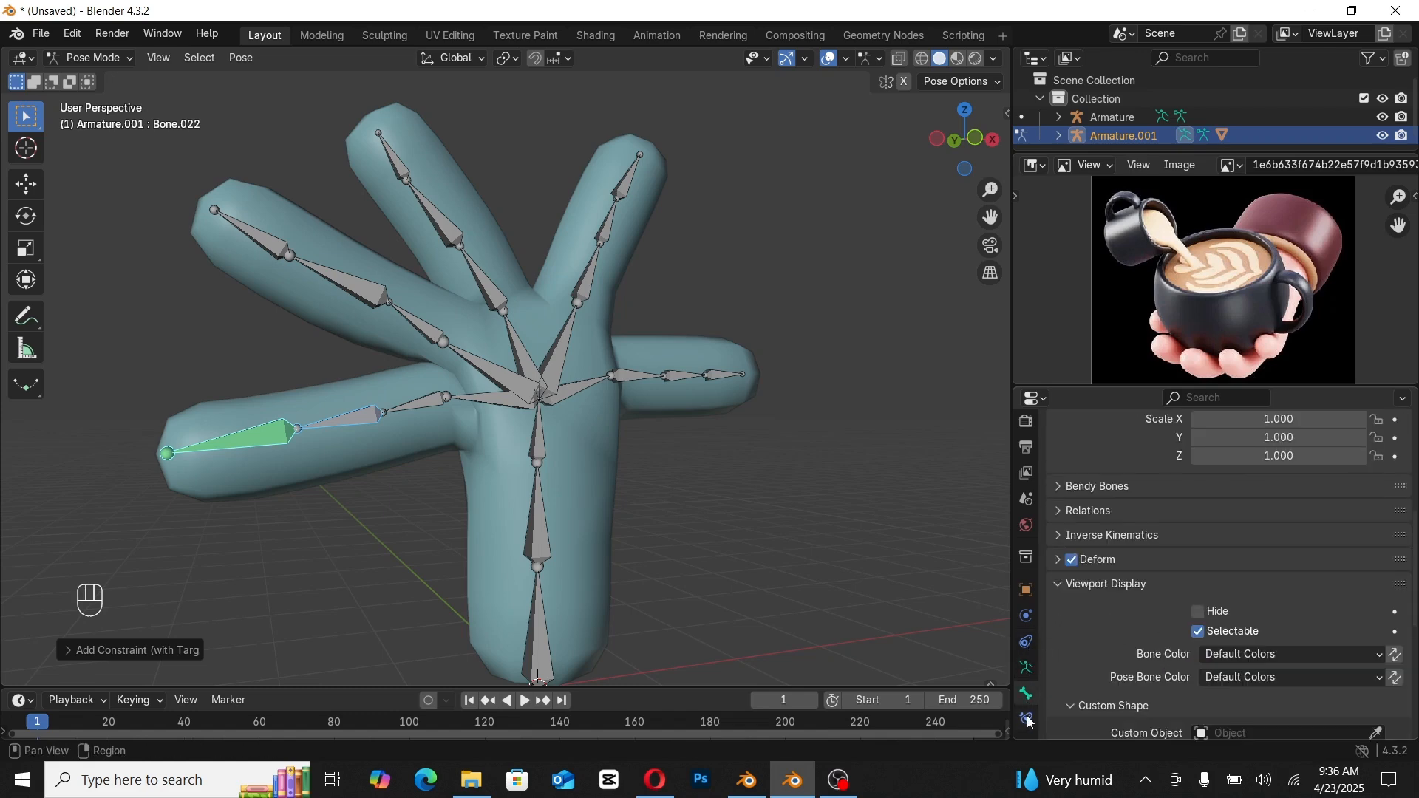
click(1027, 718)
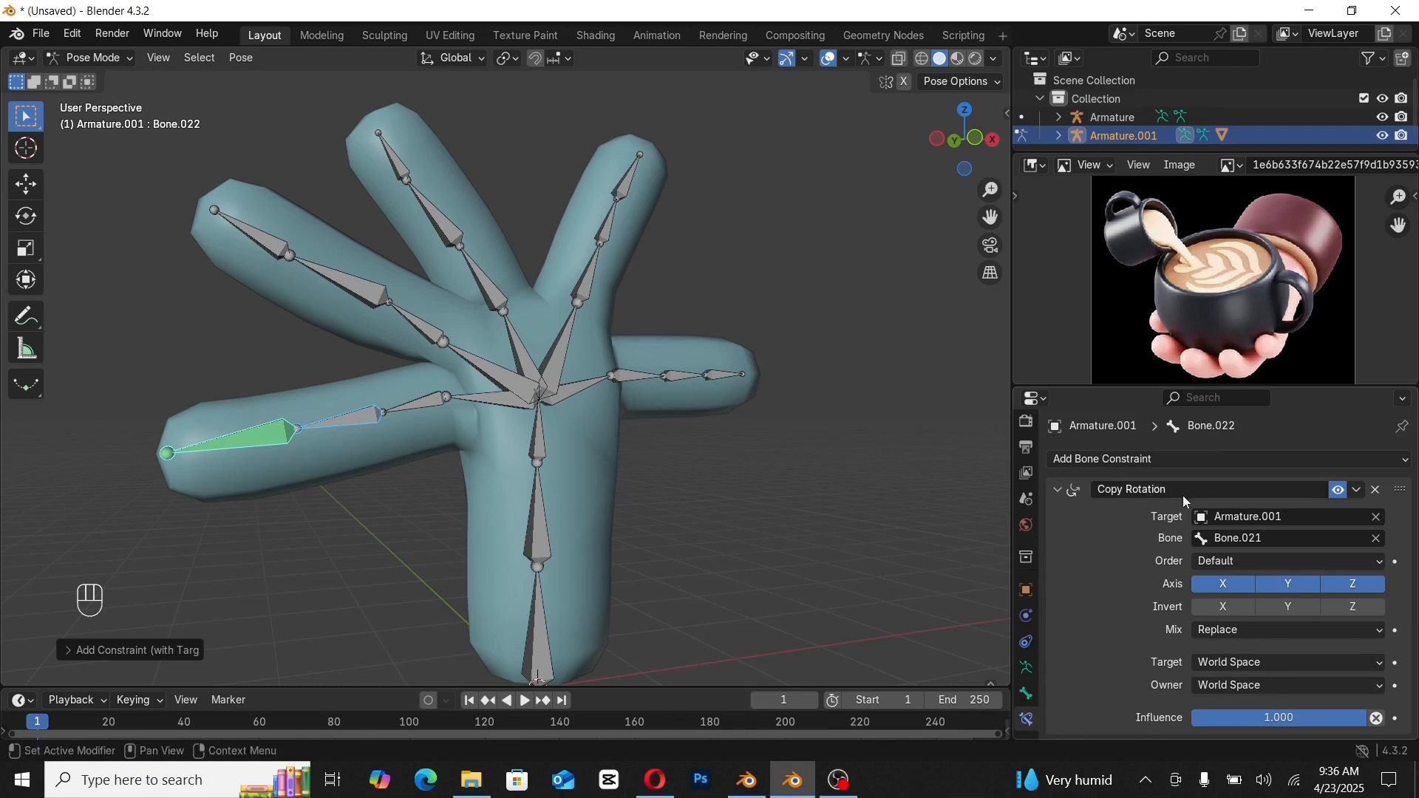
click(1248, 668)
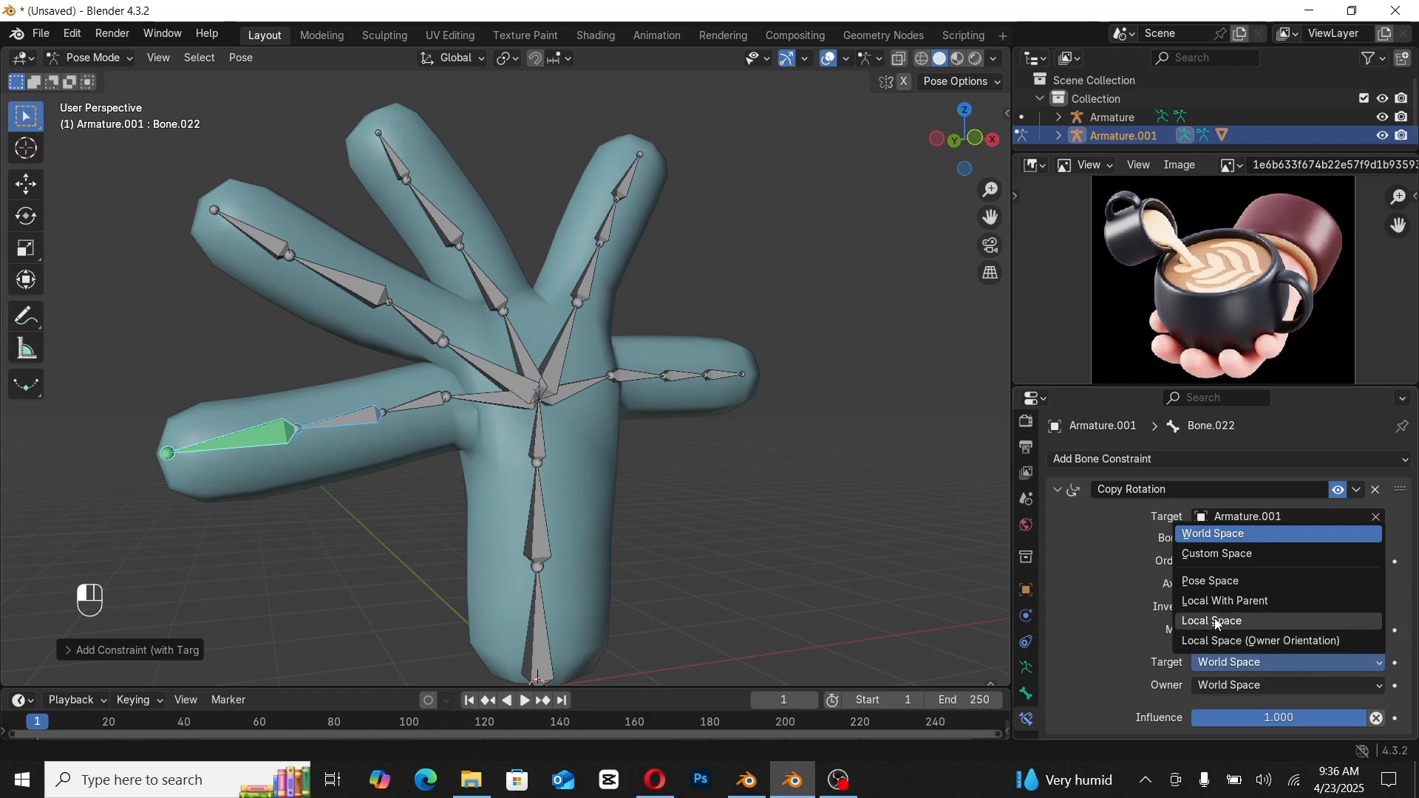
click(1215, 621)
click(1247, 684)
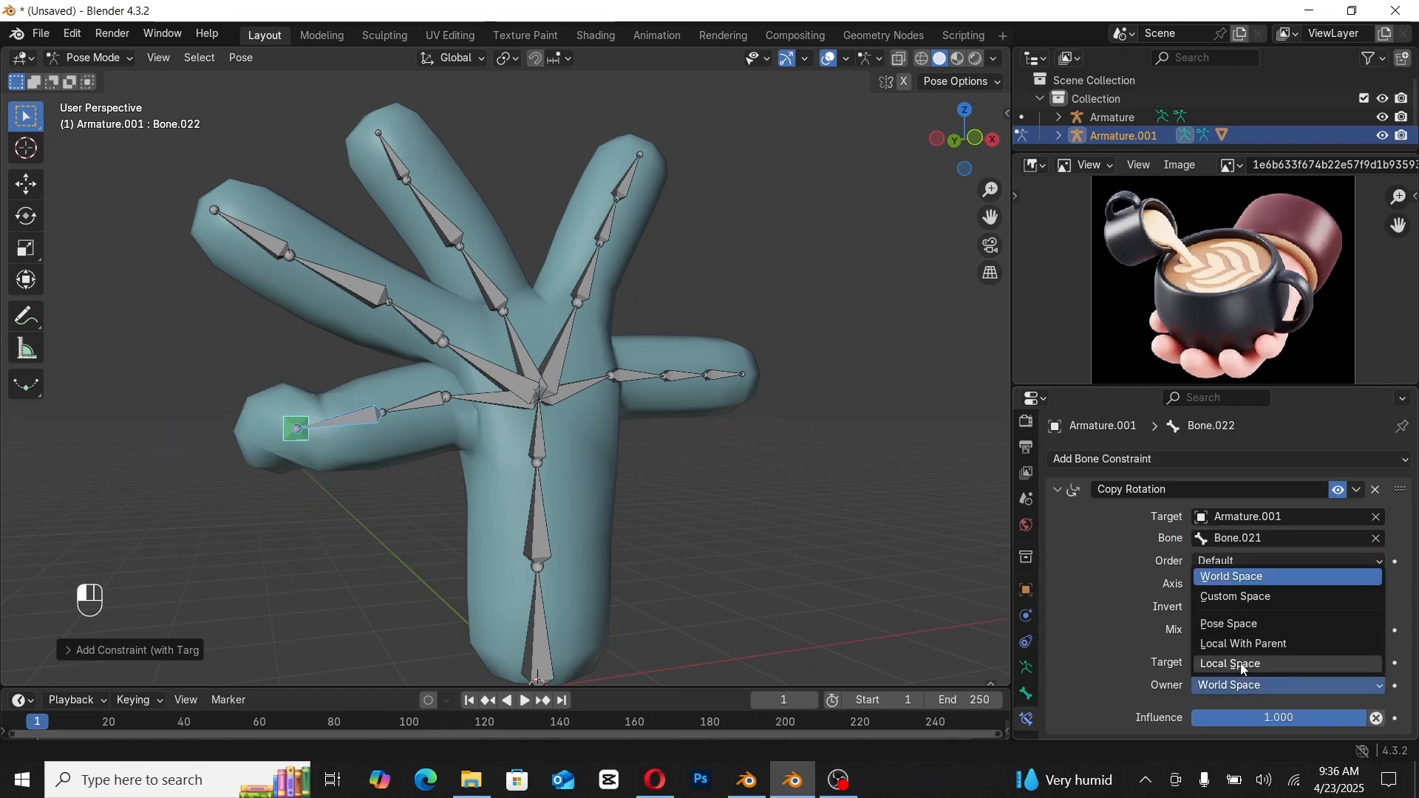
click(1245, 665)
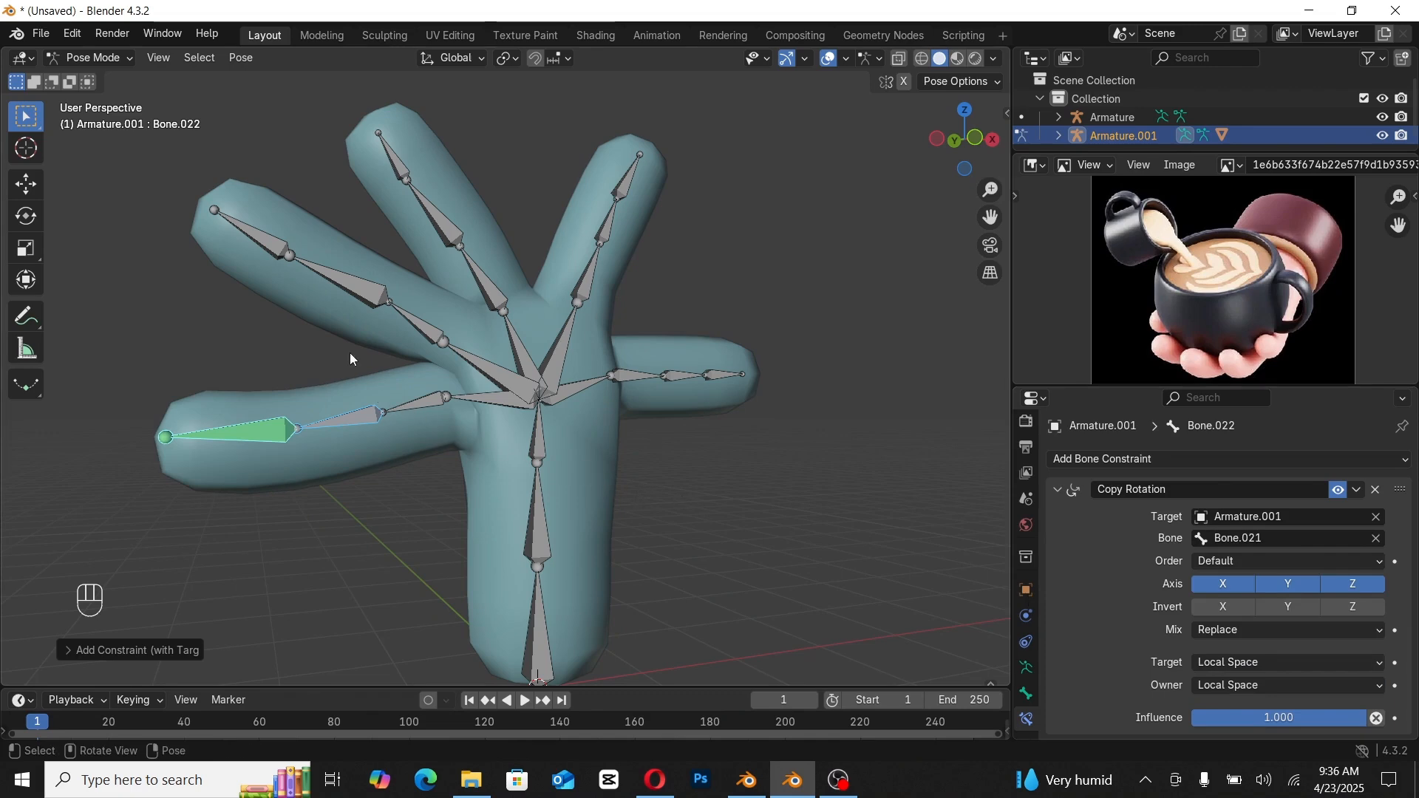
Step: Add a Copy Rotation constraint to the lower-left finger's middle bone, targeting that finger's first bone, with target and owner in Local Space
click(428, 408)
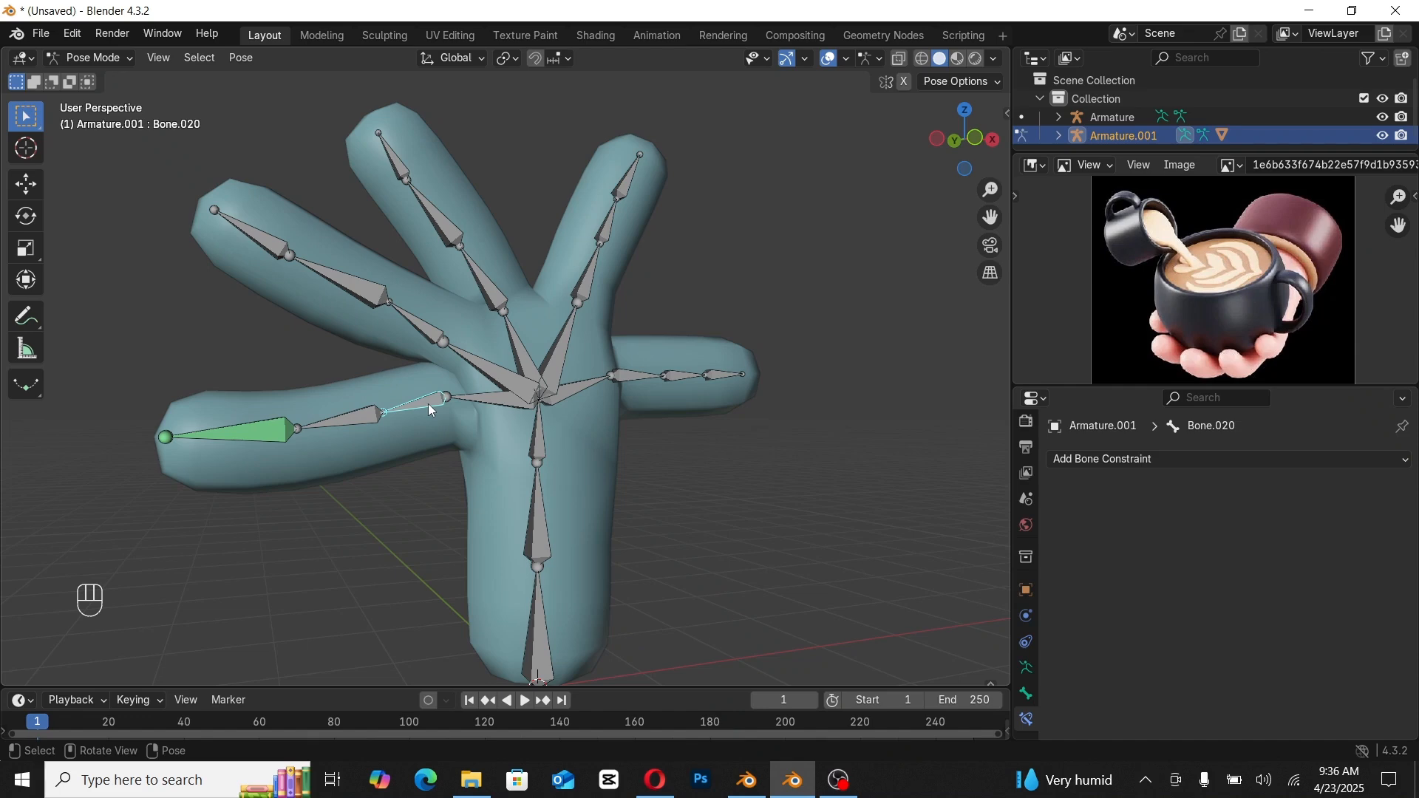
shift+click(357, 418)
key(shift)
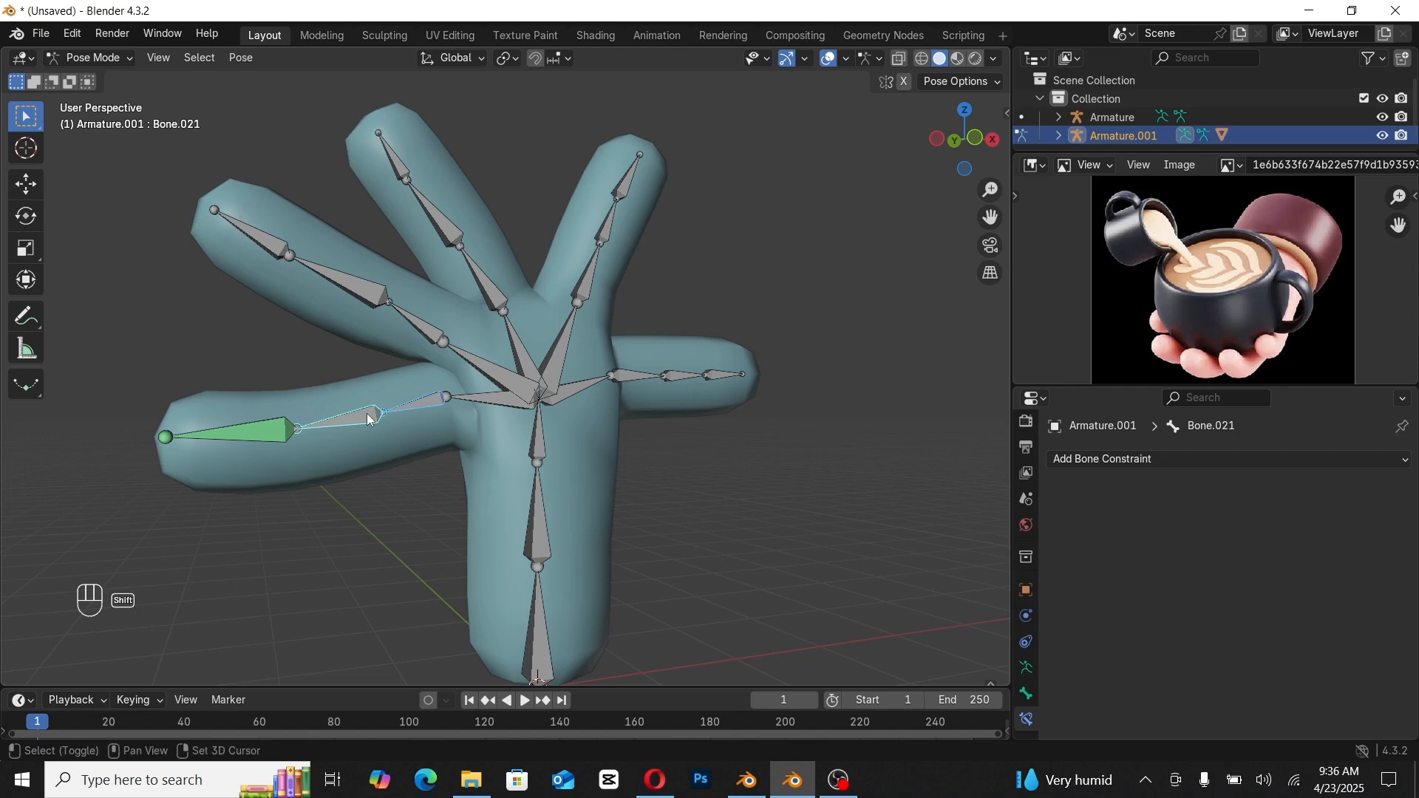
key(ctrl)
key(shift+ctrl+c)
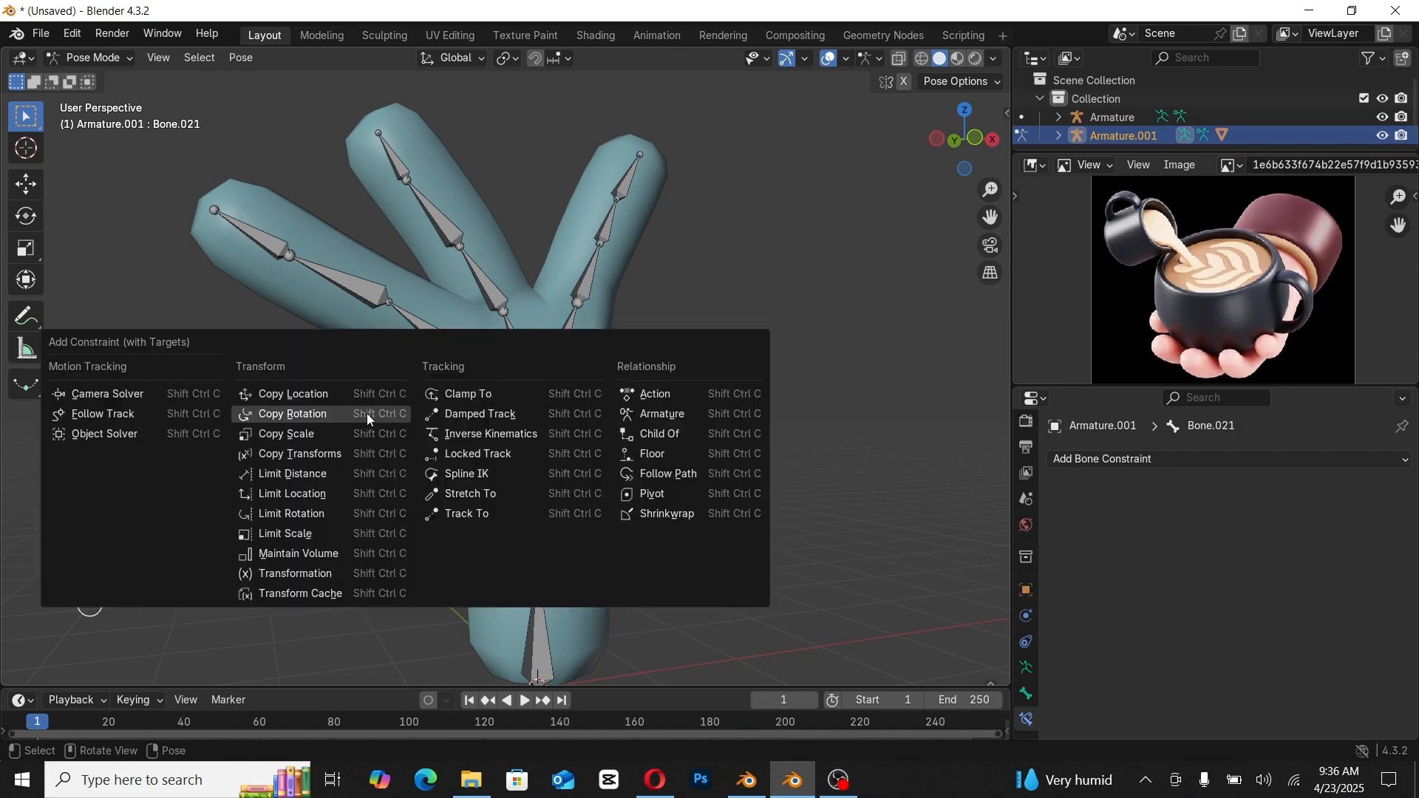
click(367, 414)
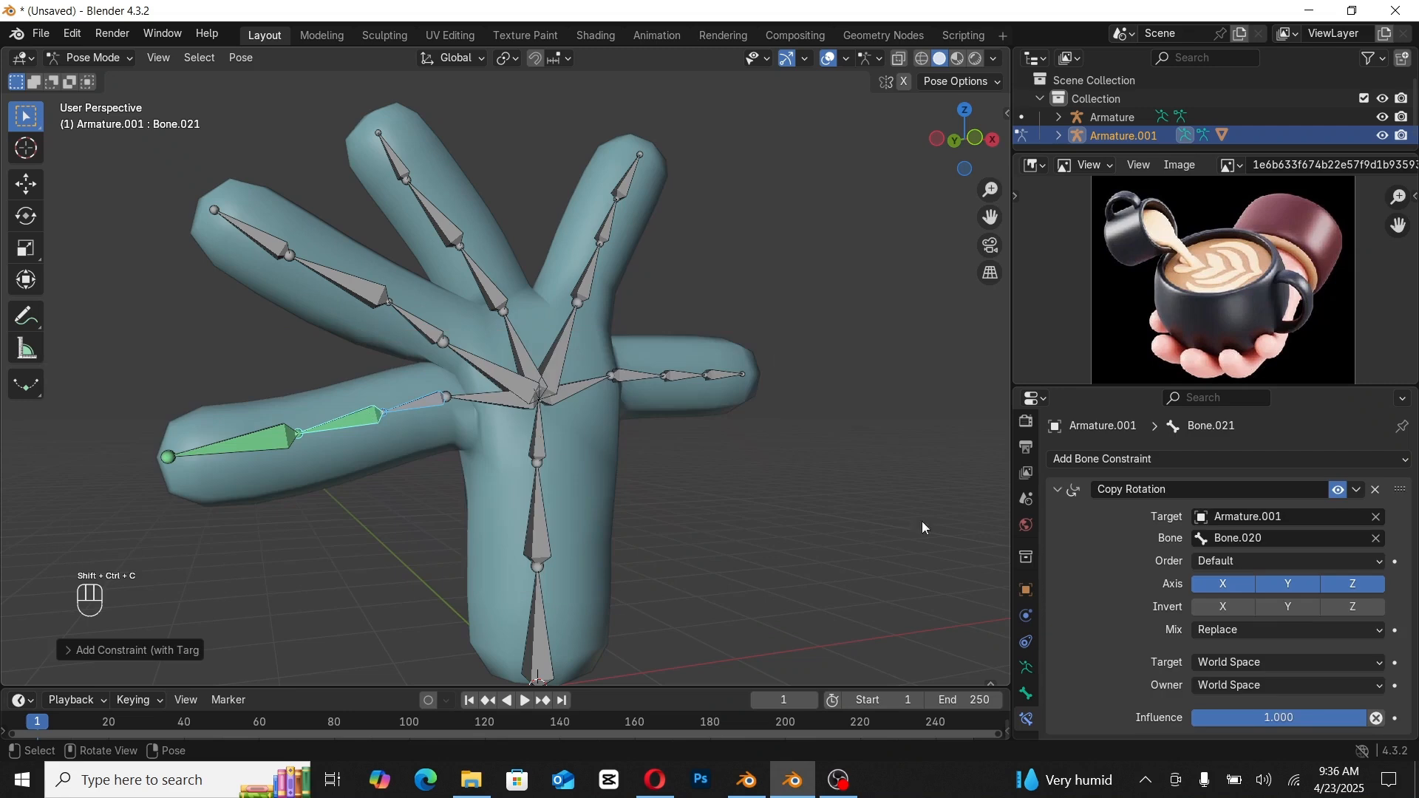
click(1258, 653)
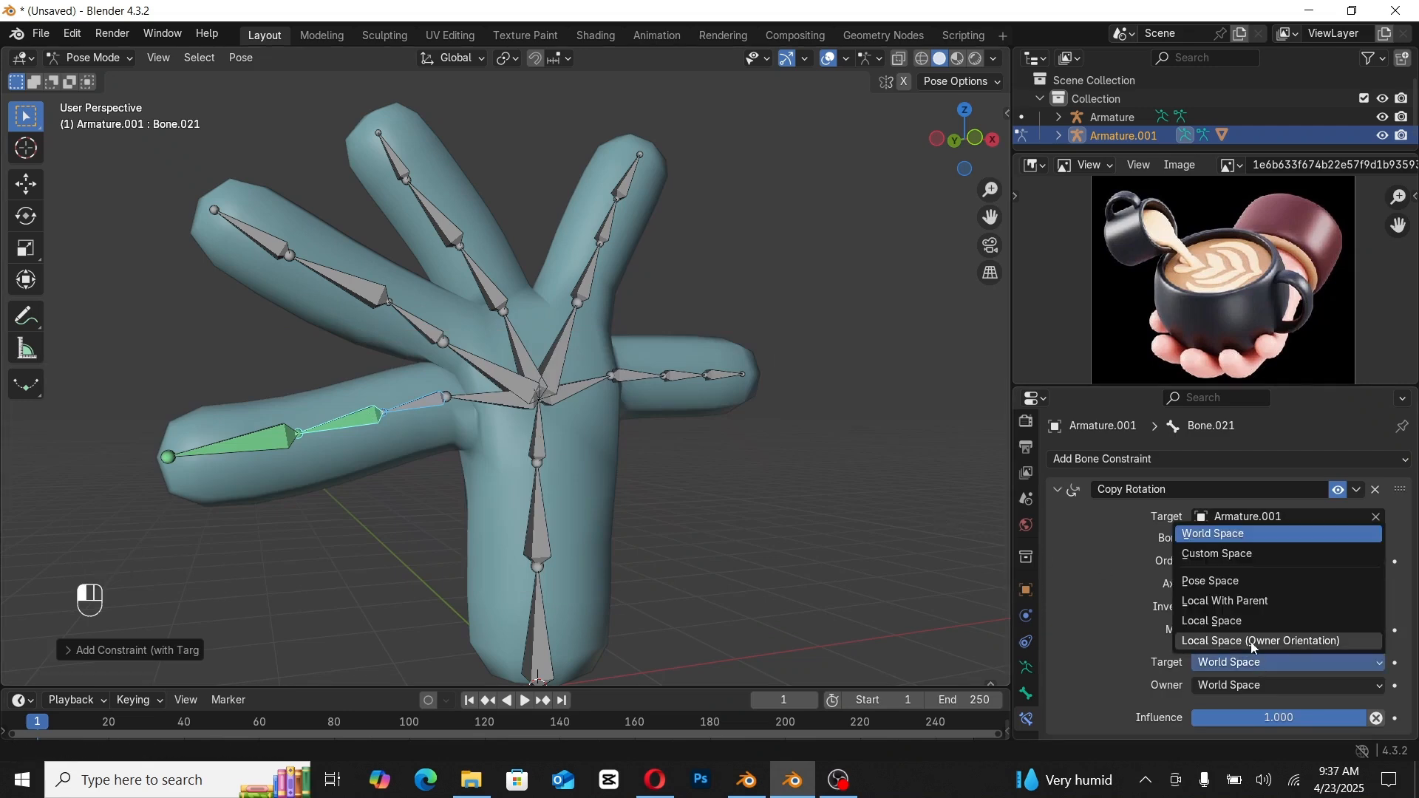
click(1242, 622)
click(1248, 684)
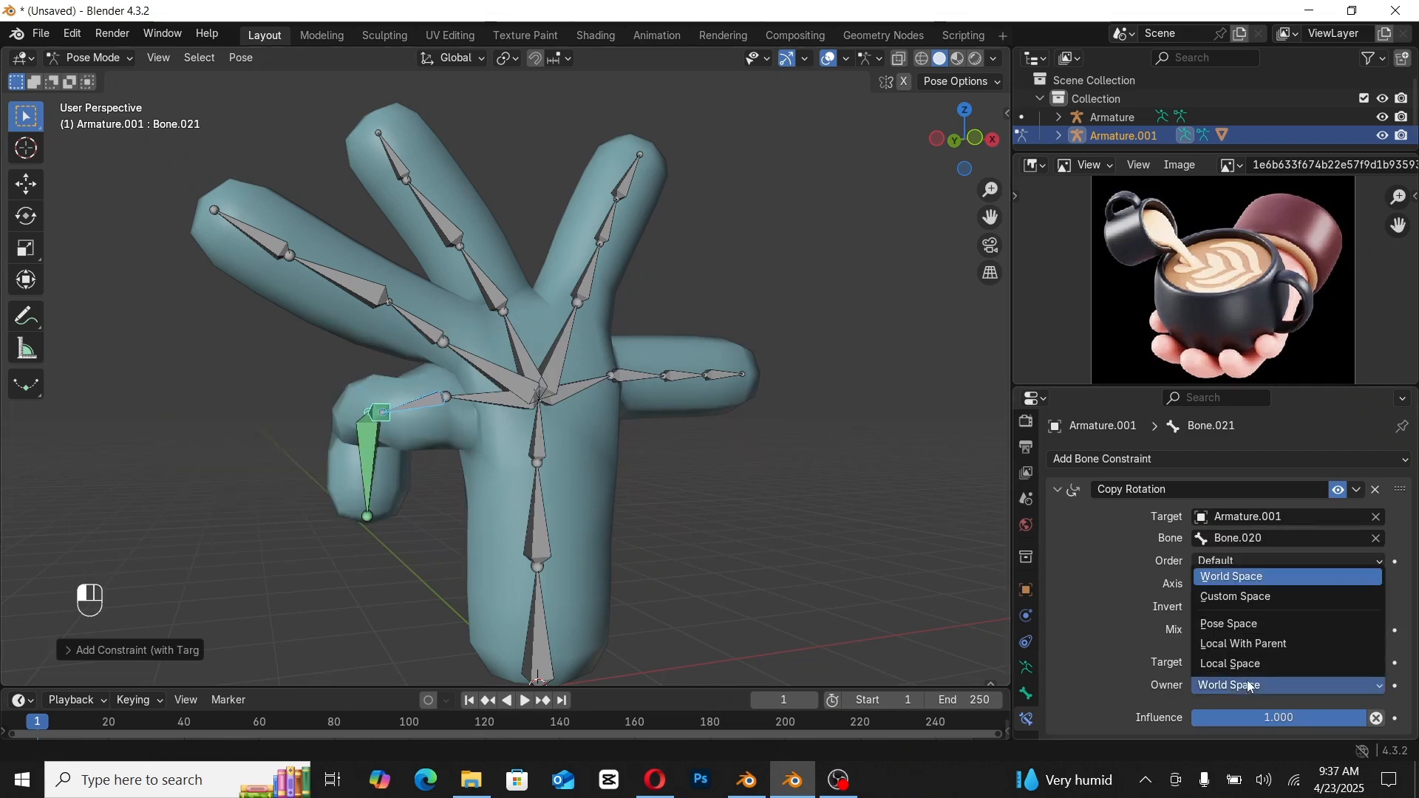
click(1248, 664)
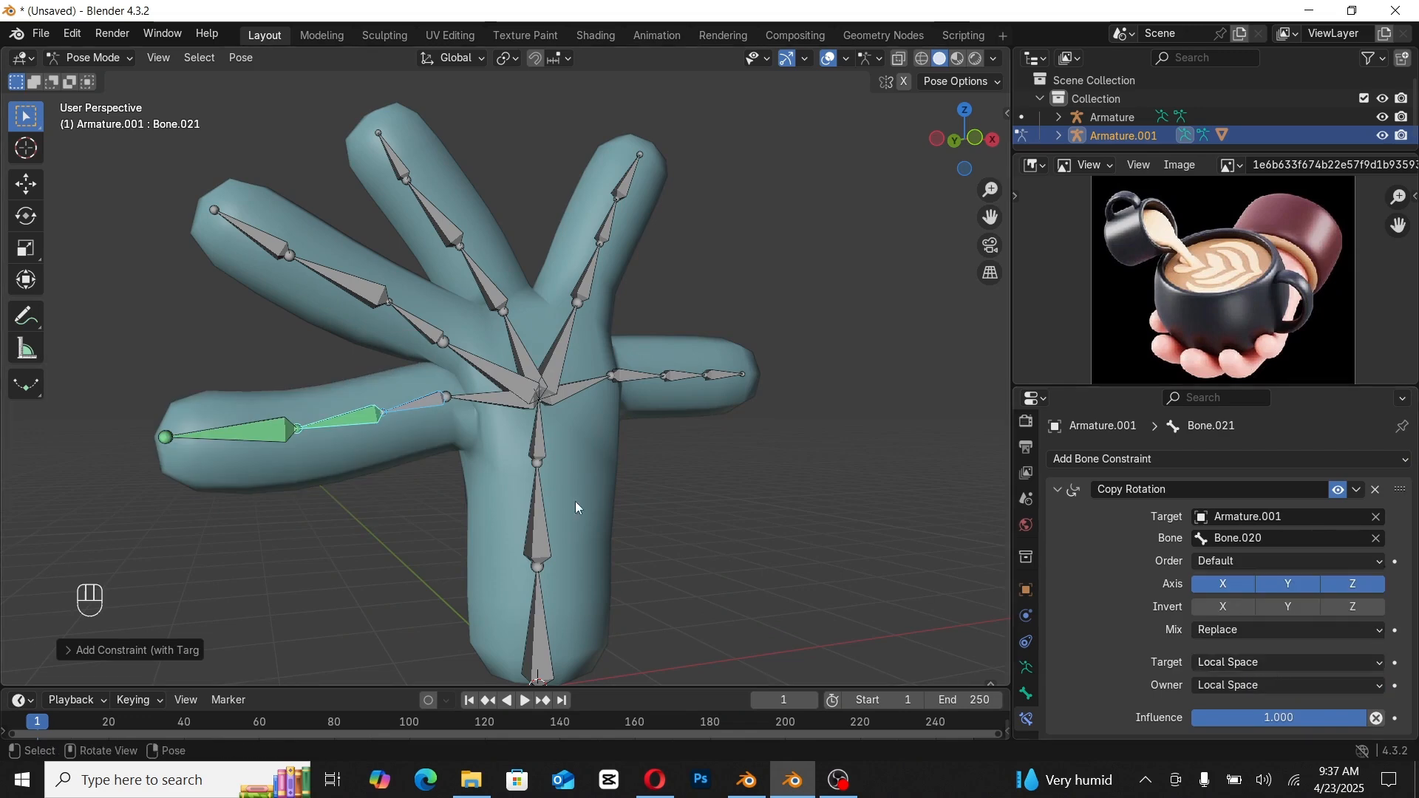
Step: Try a Local Space Copy Rotation constraint on the upper-left finger's middle bone, targeting its end bone, and remove the constraint
click(288, 253)
shift+click(340, 280)
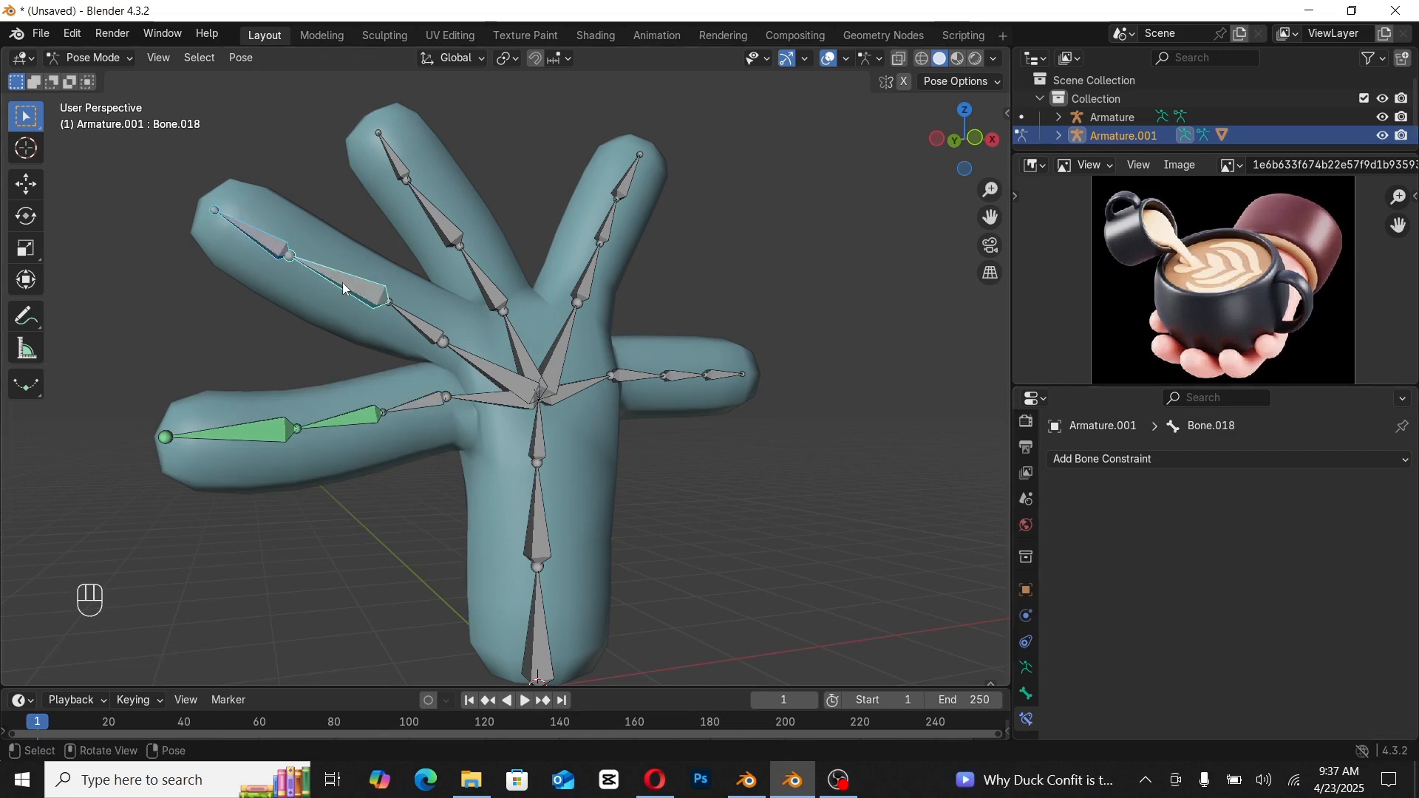
key(shift+ctrl+c)
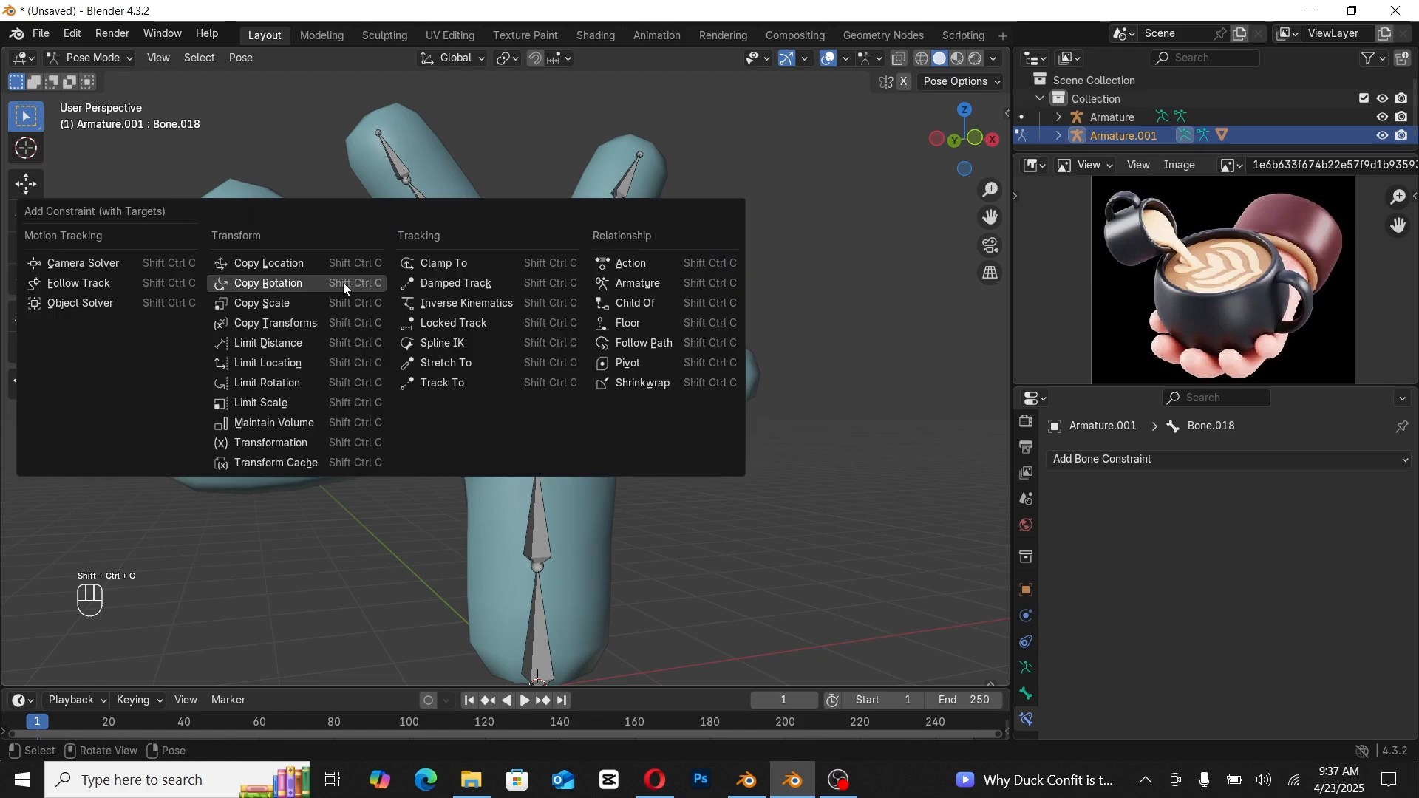
click(343, 283)
click(1345, 663)
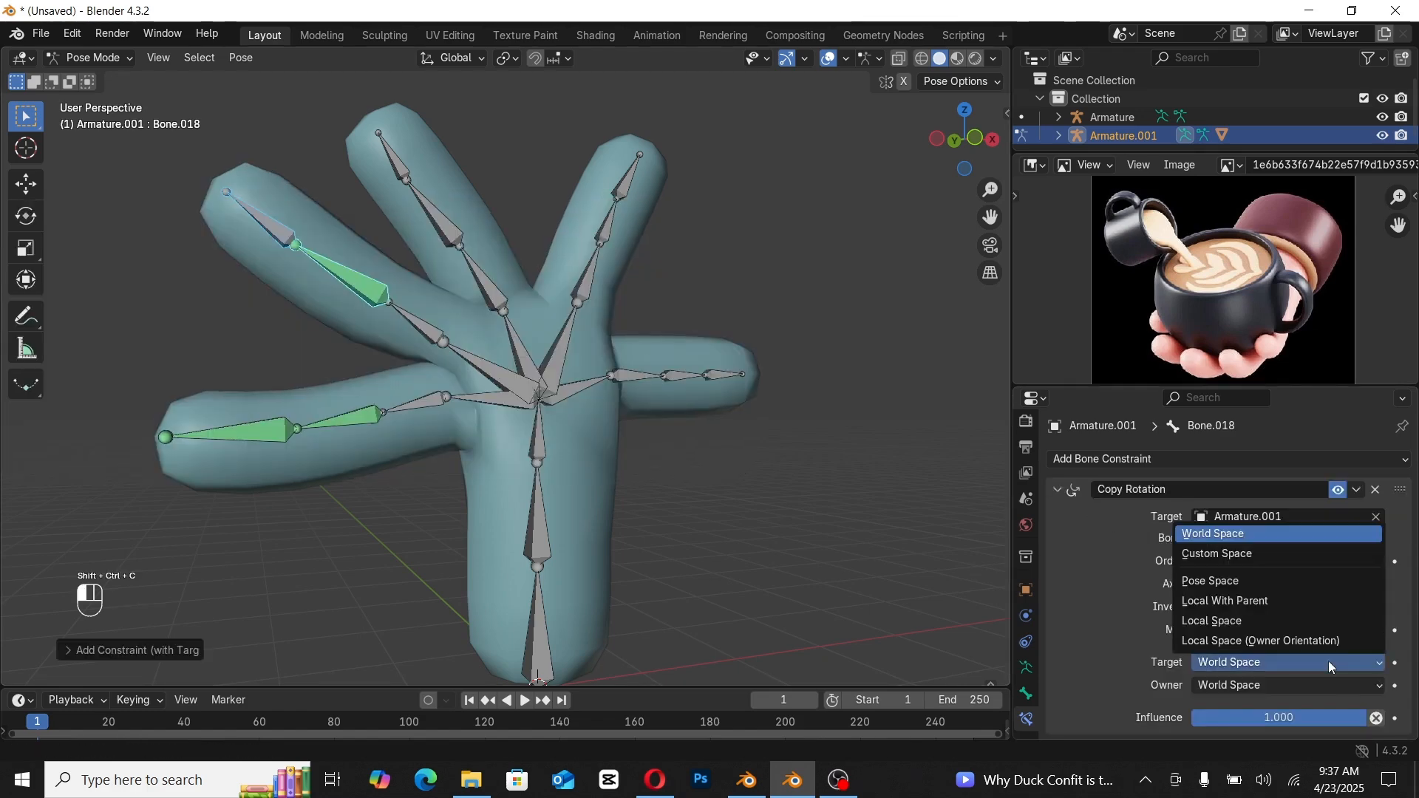
click(1262, 617)
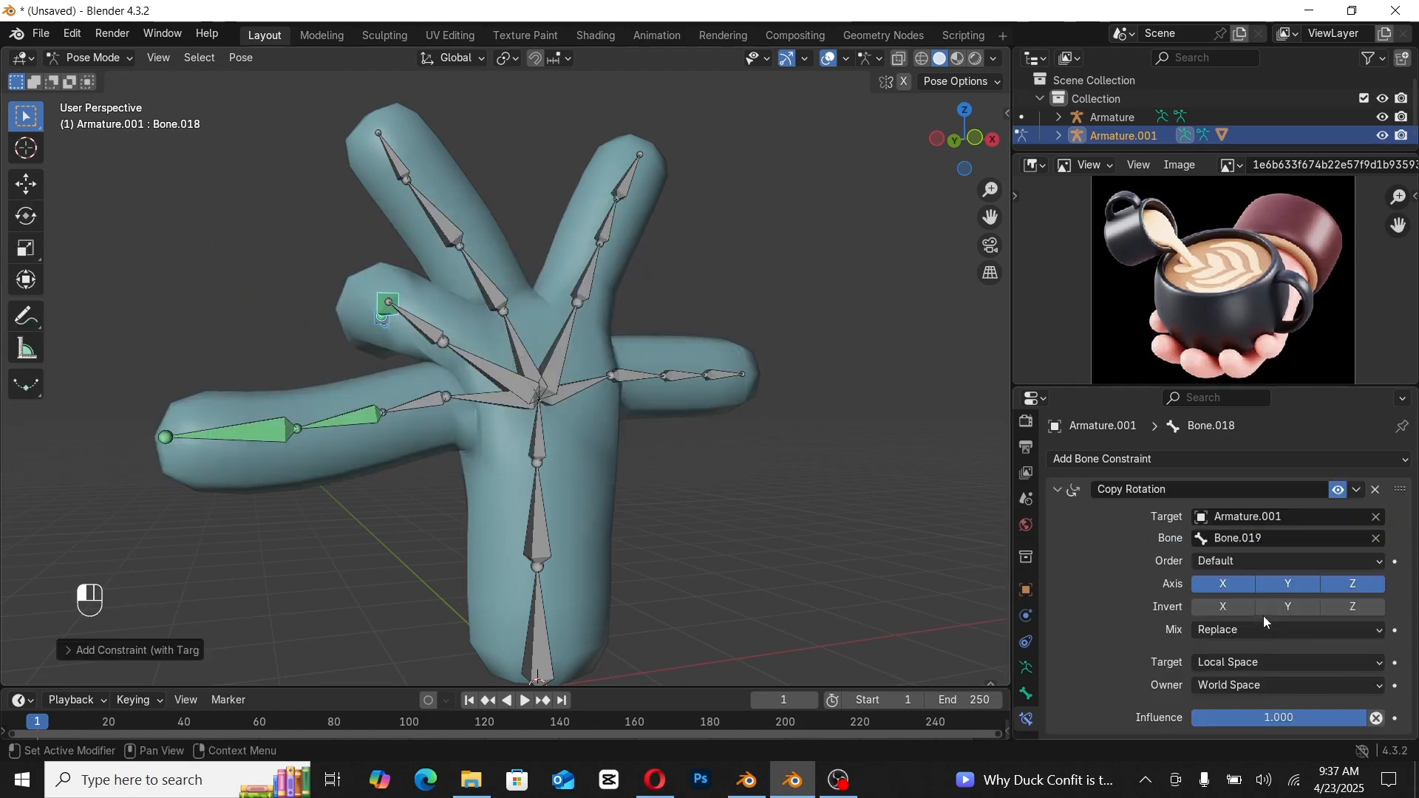
click(1276, 684)
click(1243, 662)
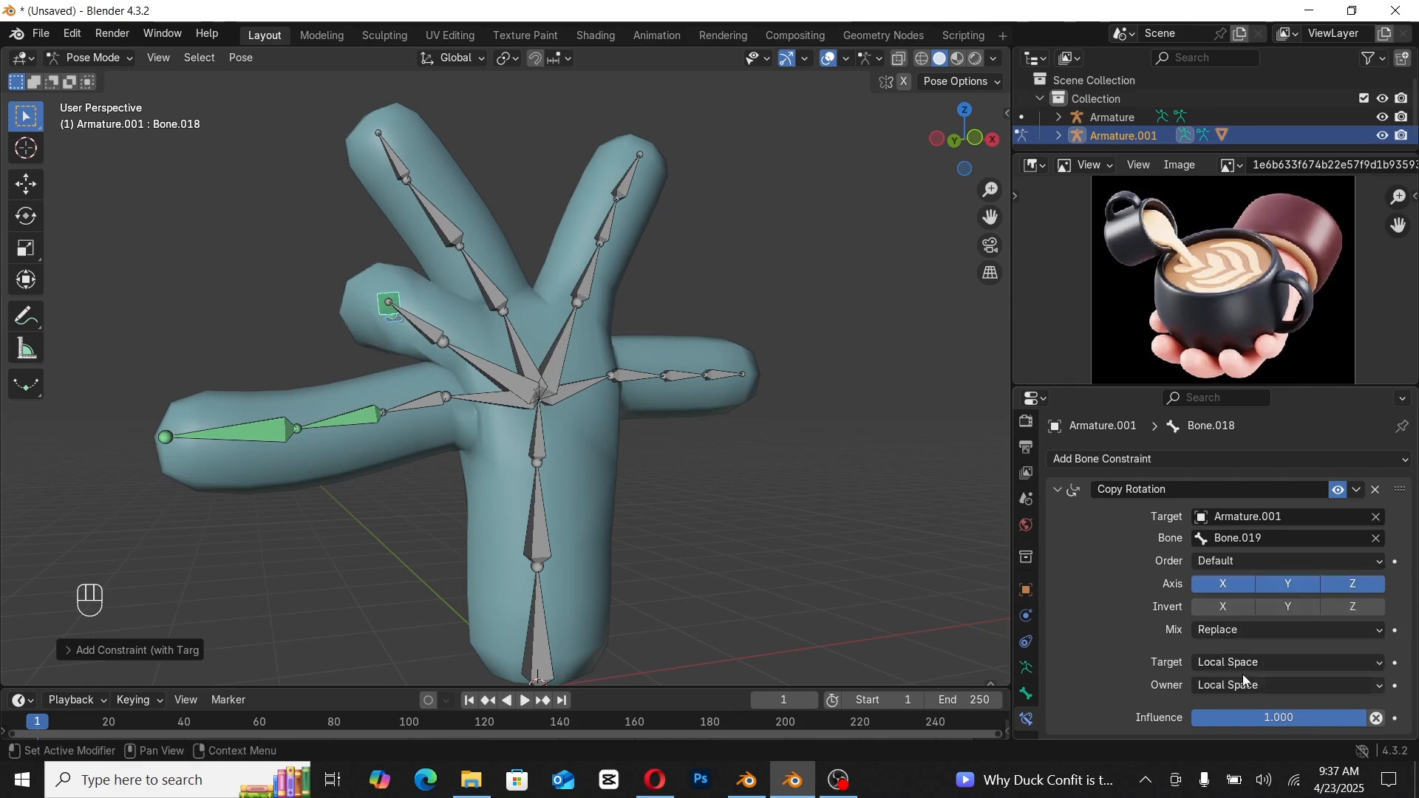
key(ctrl+z)
click(1272, 684)
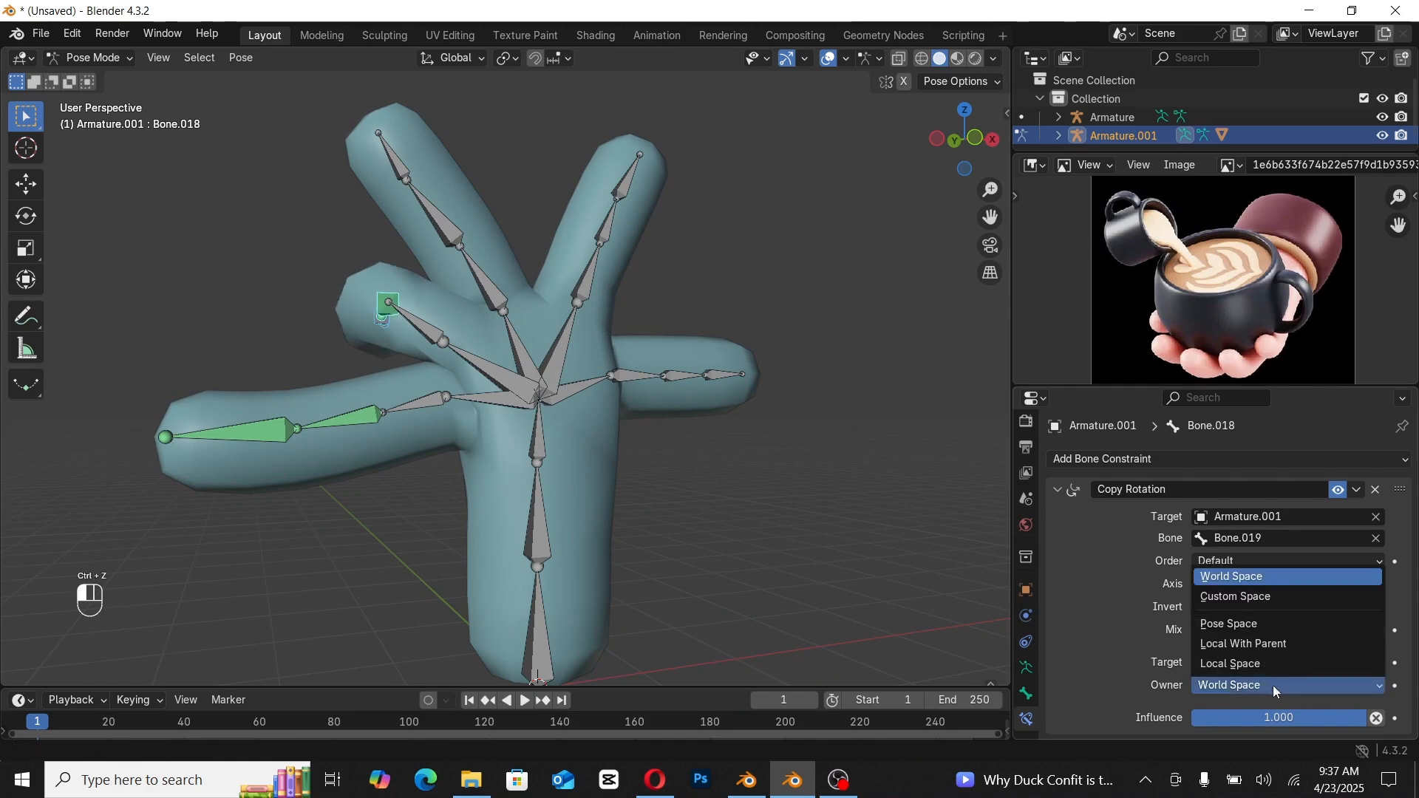
click(1240, 663)
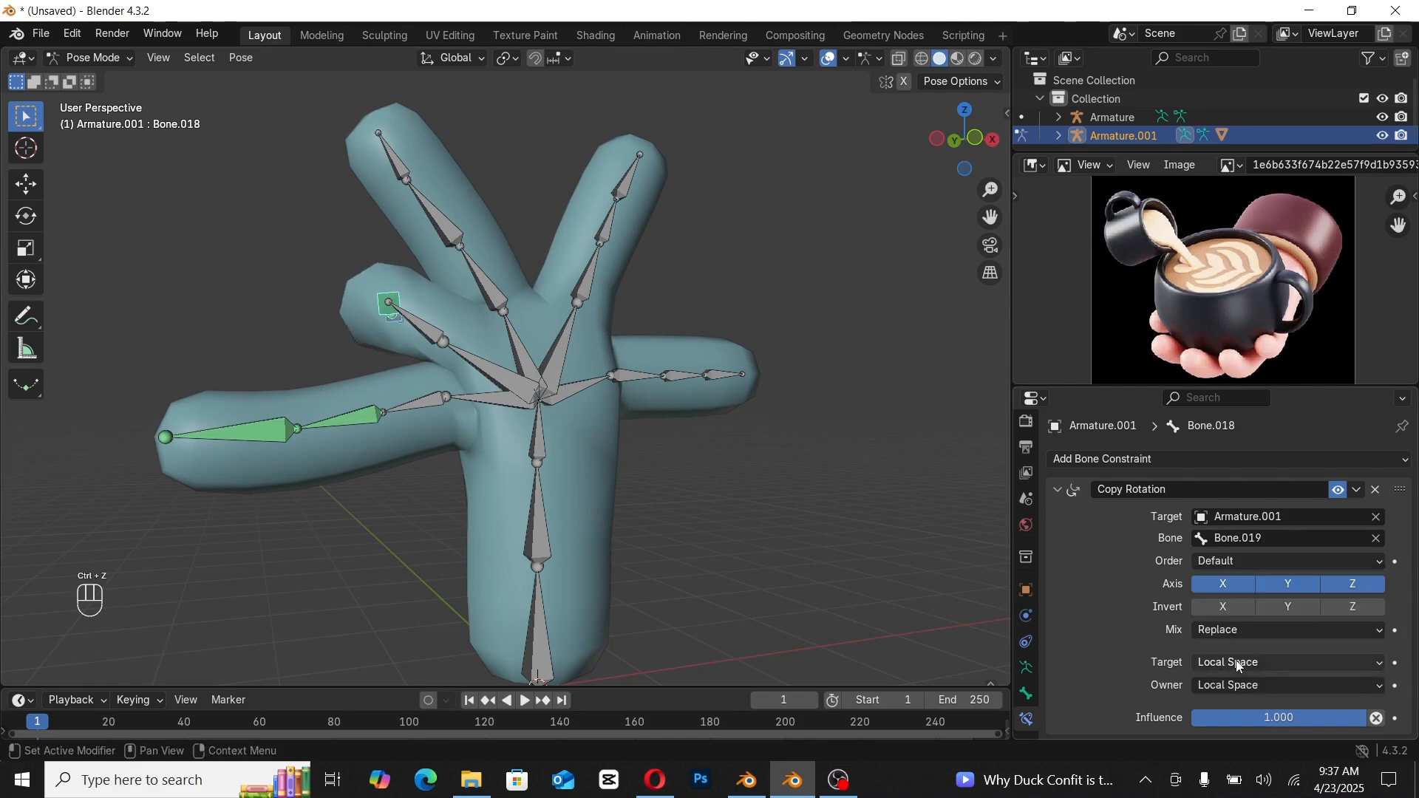
click(1375, 490)
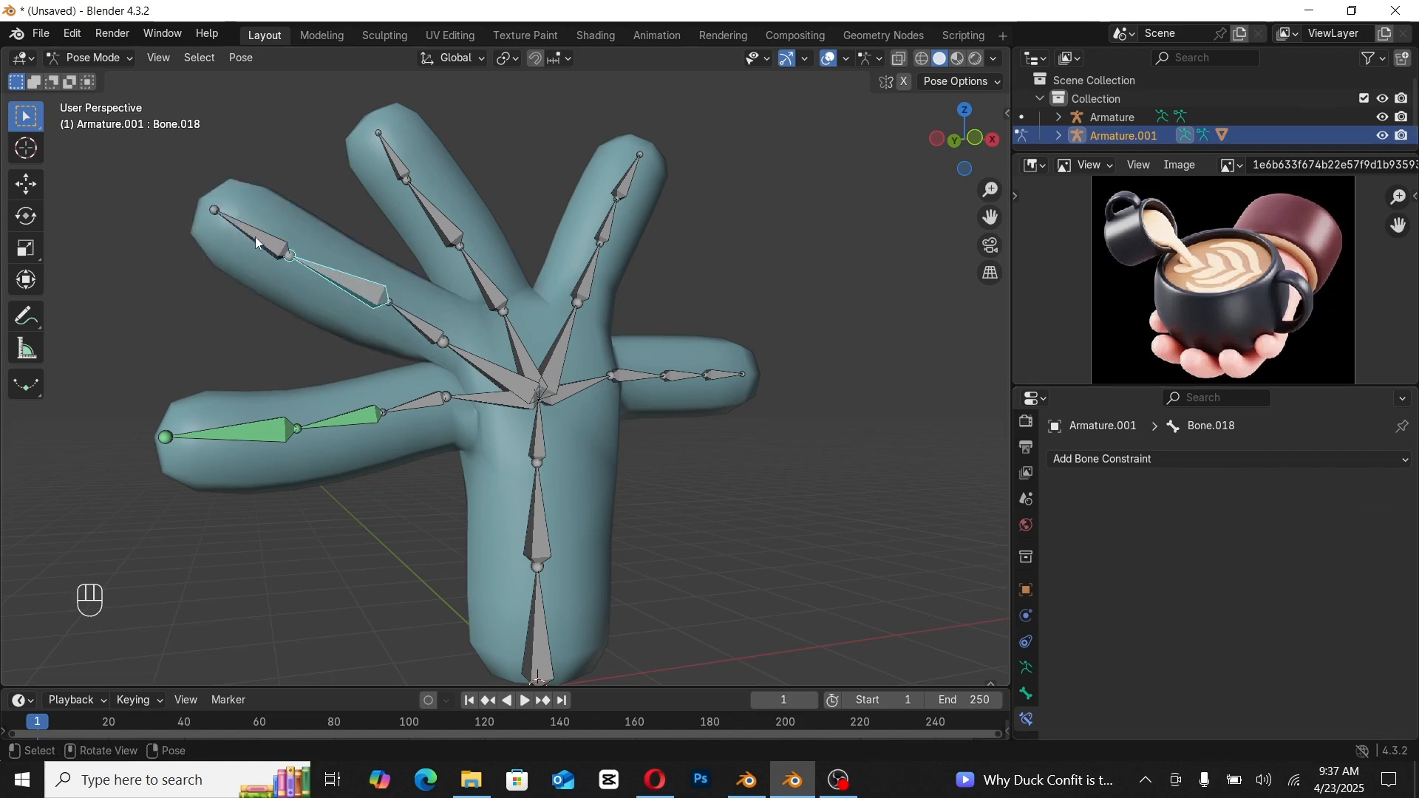
Step: Add a Copy Rotation constraint to the upper-left finger's end bone, targeting its middle bone, with target and owner in Local Space
shift+click(268, 255)
key(shift+ctrl+c)
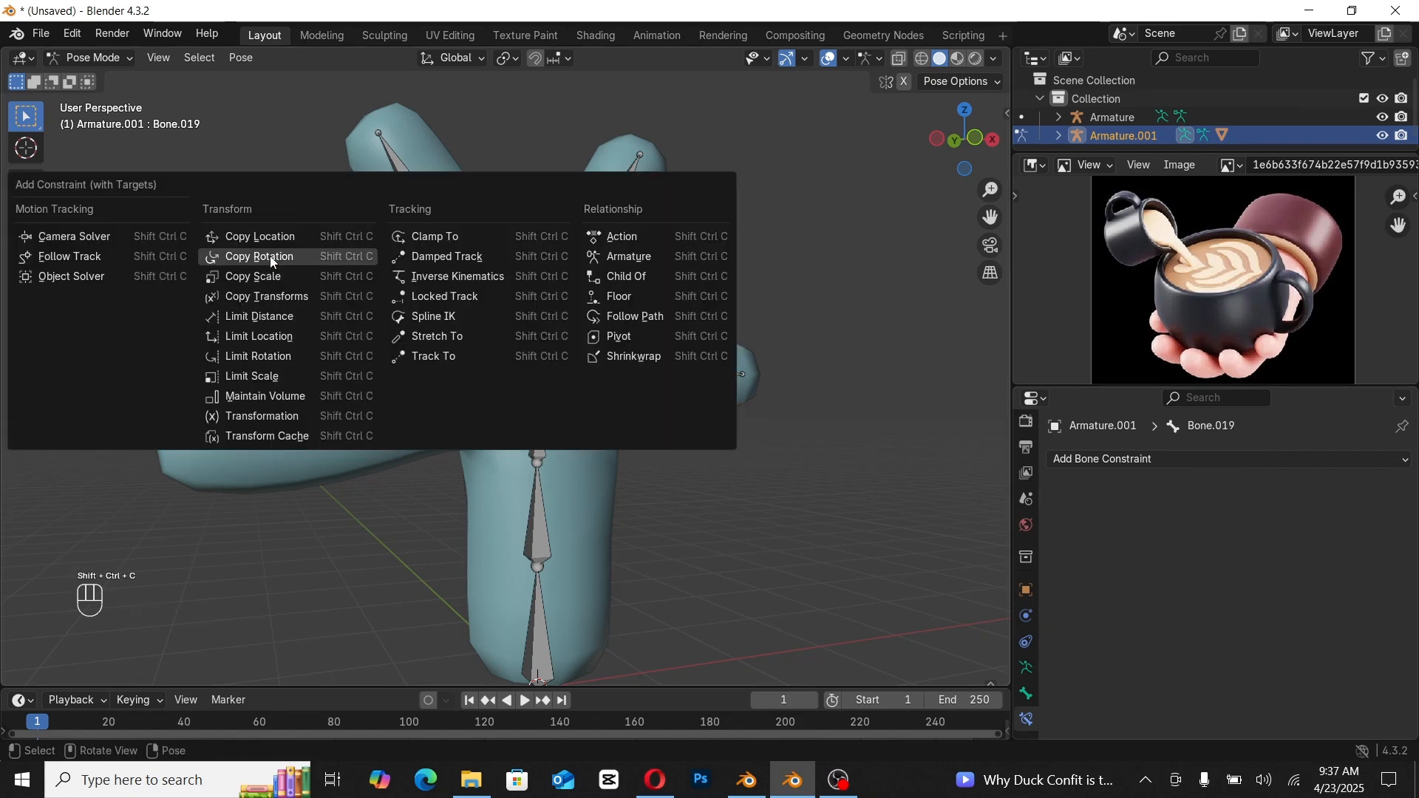
click(264, 257)
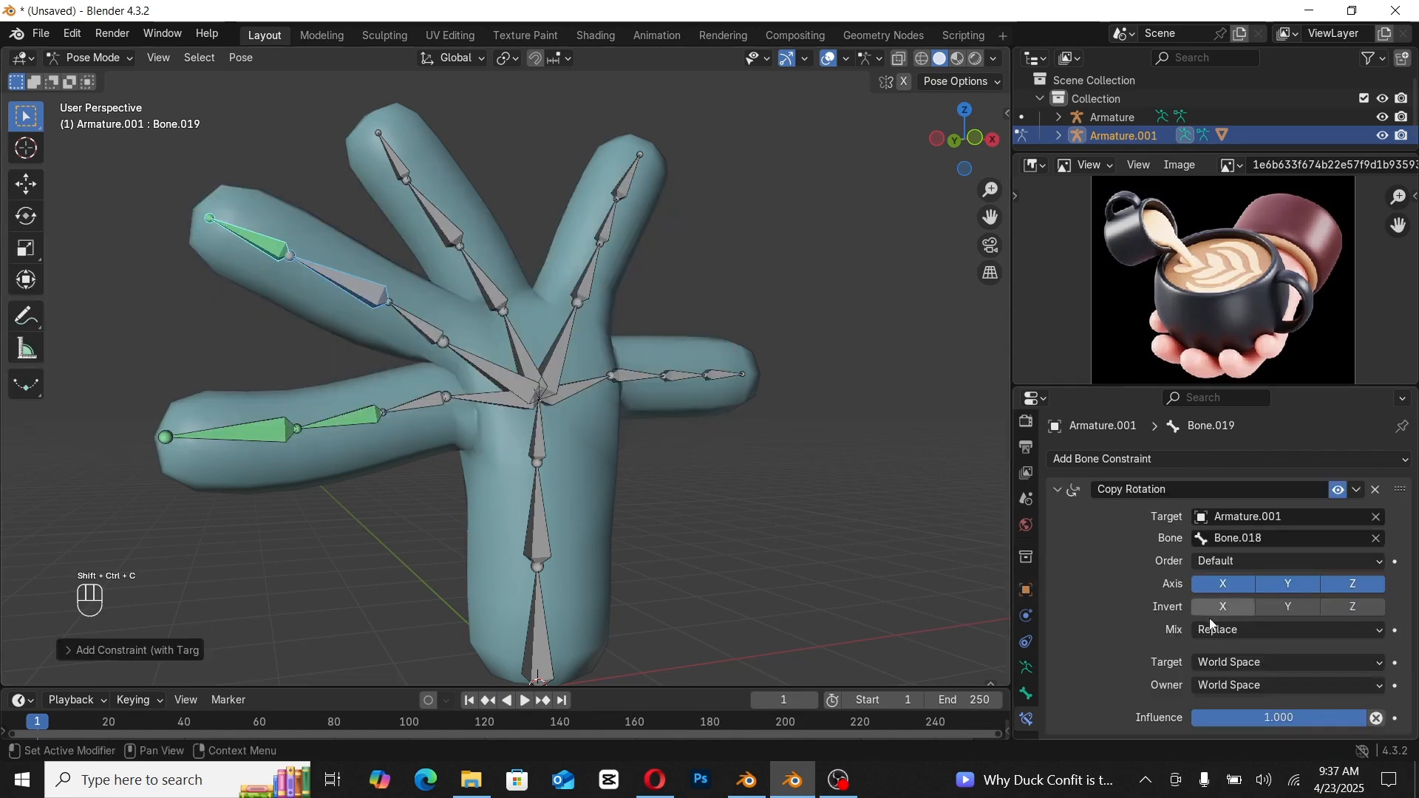
click(1225, 663)
click(1226, 620)
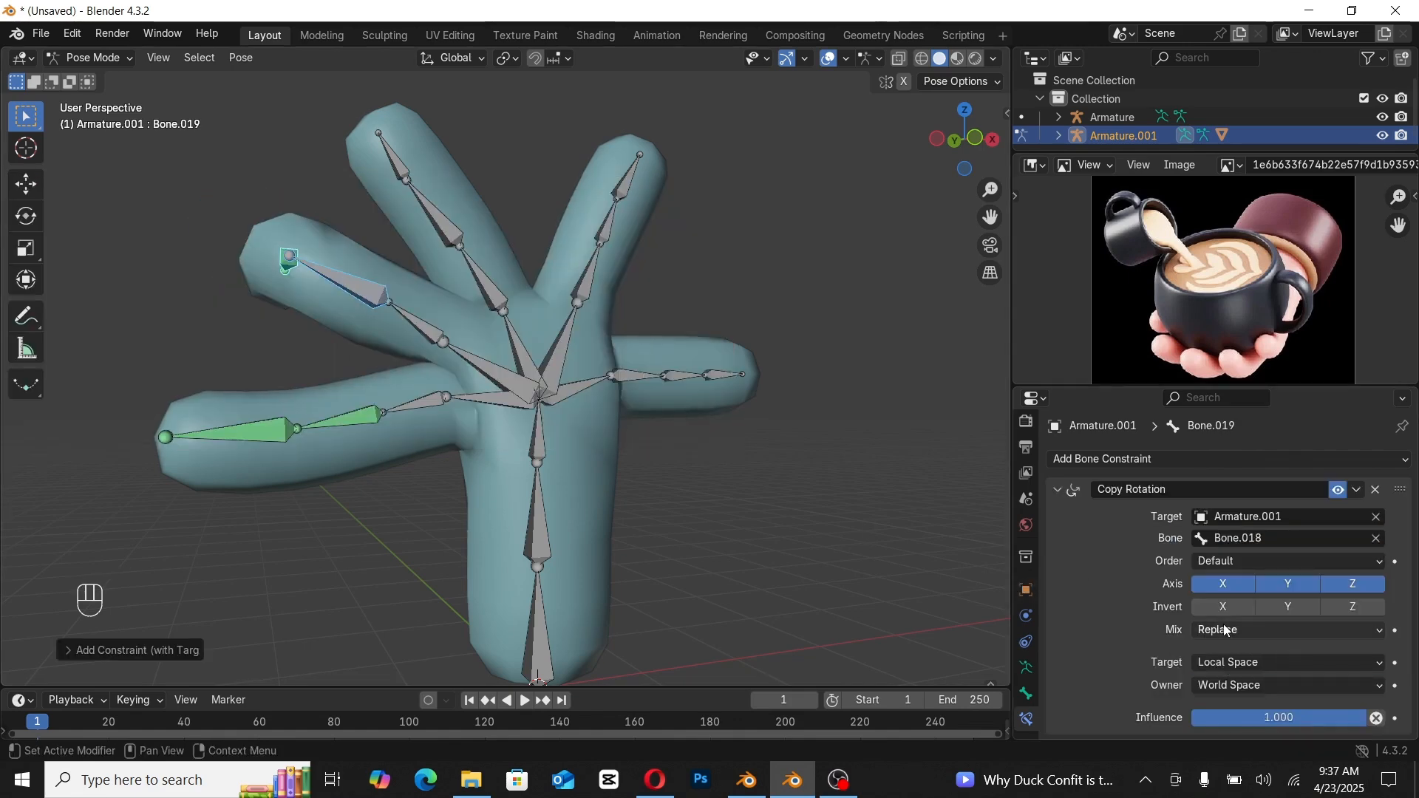
click(1301, 686)
click(1265, 665)
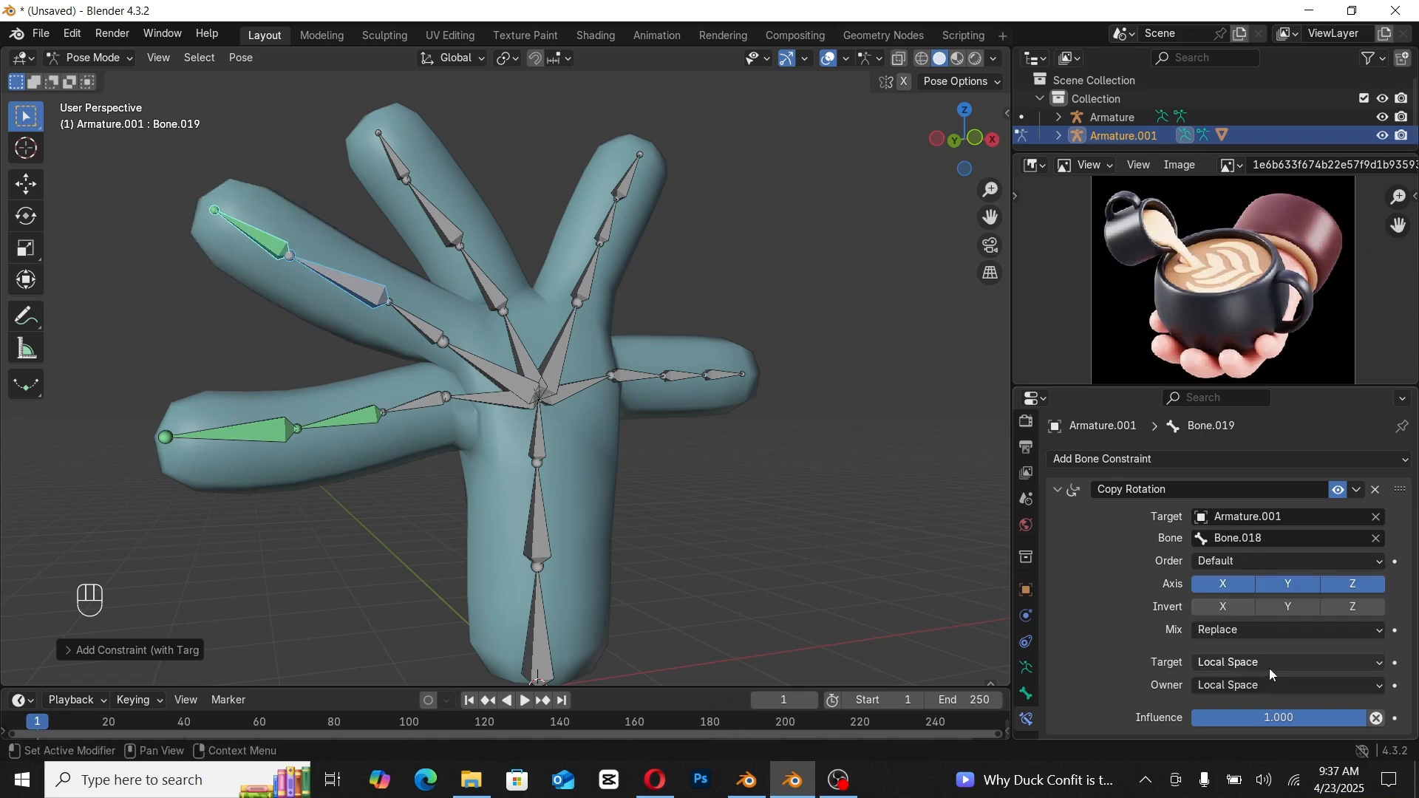
Step: Add a Copy Rotation constraint to the upper-left finger's middle bone, targeting its first bone, with target and owner in Local Space
click(416, 328)
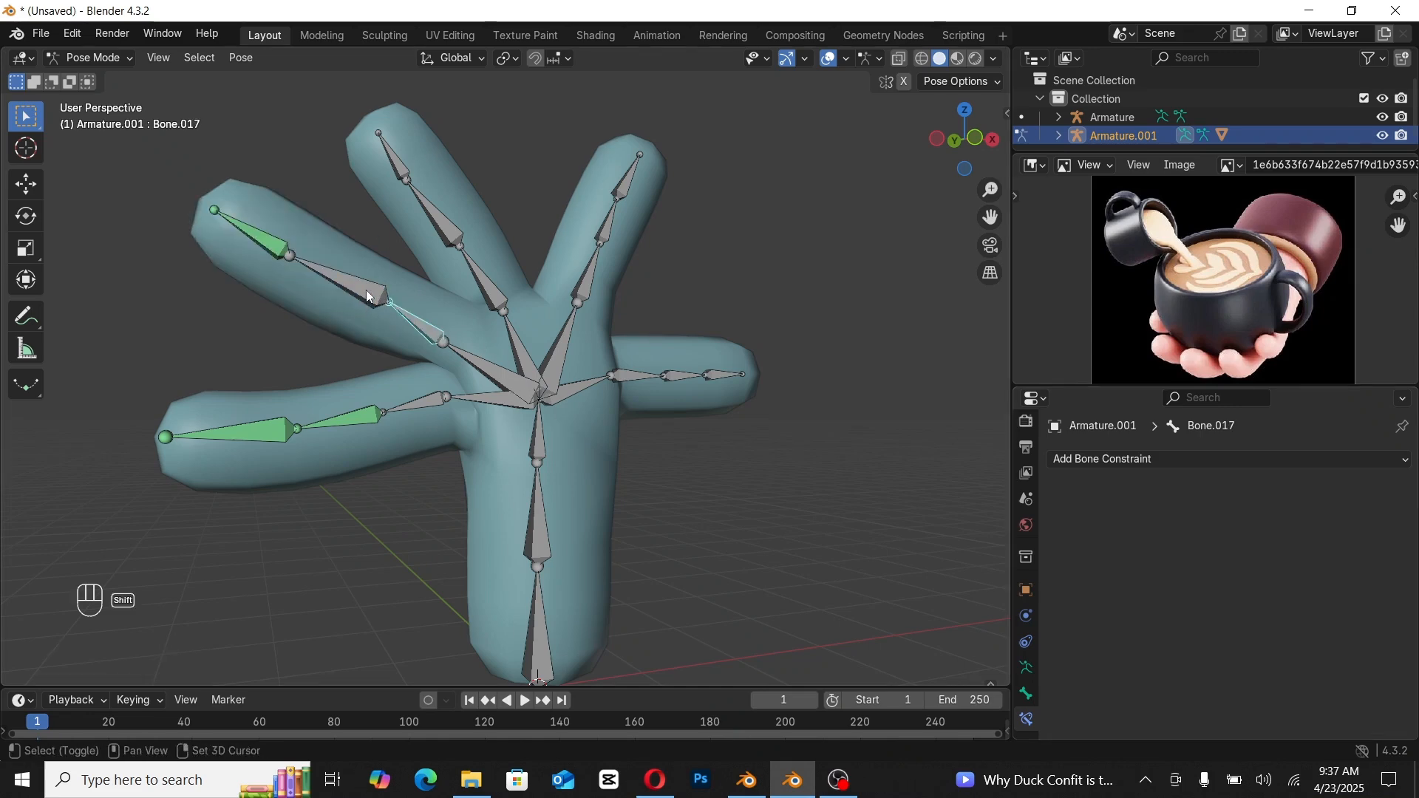
shift+click(367, 294)
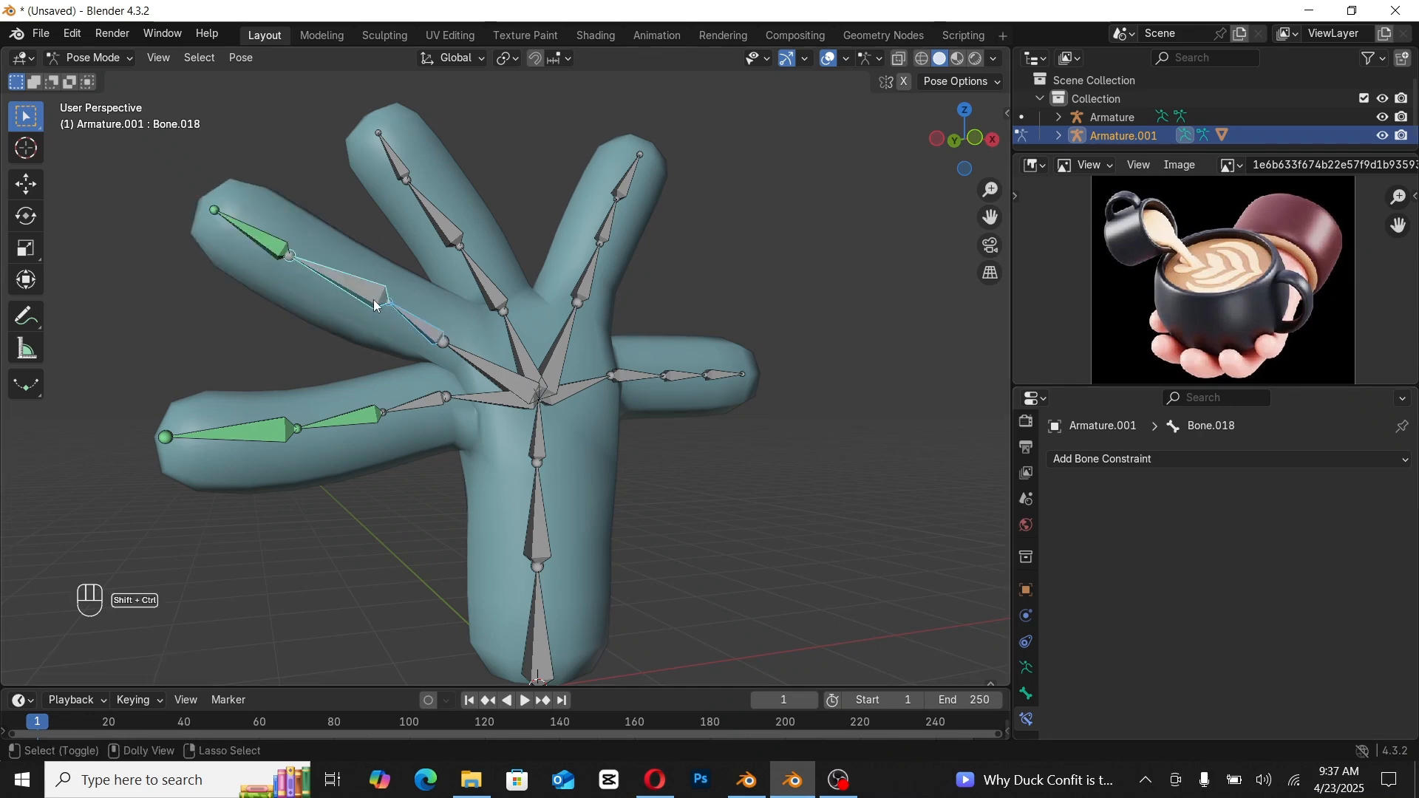
key(shift+ctrl+c)
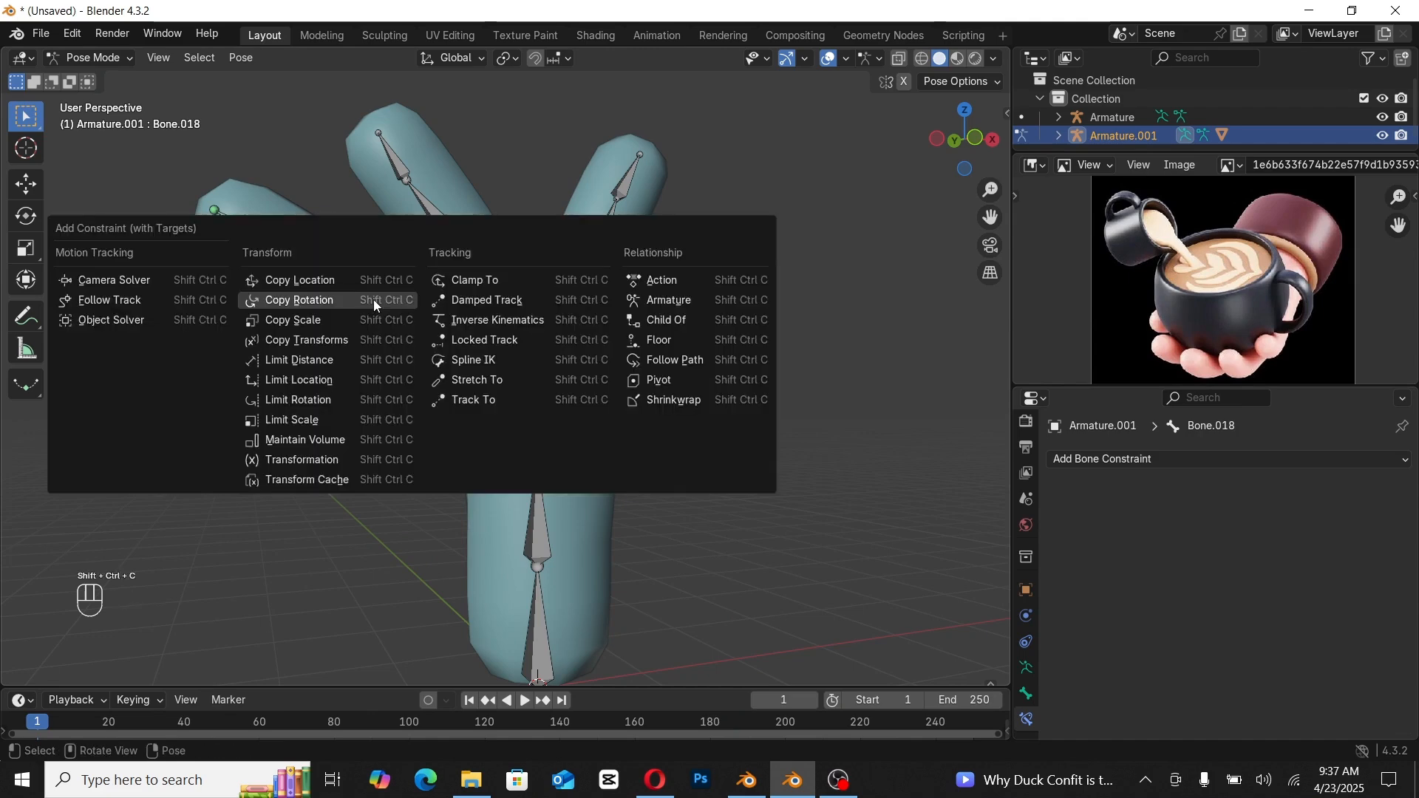
click(374, 299)
click(1257, 663)
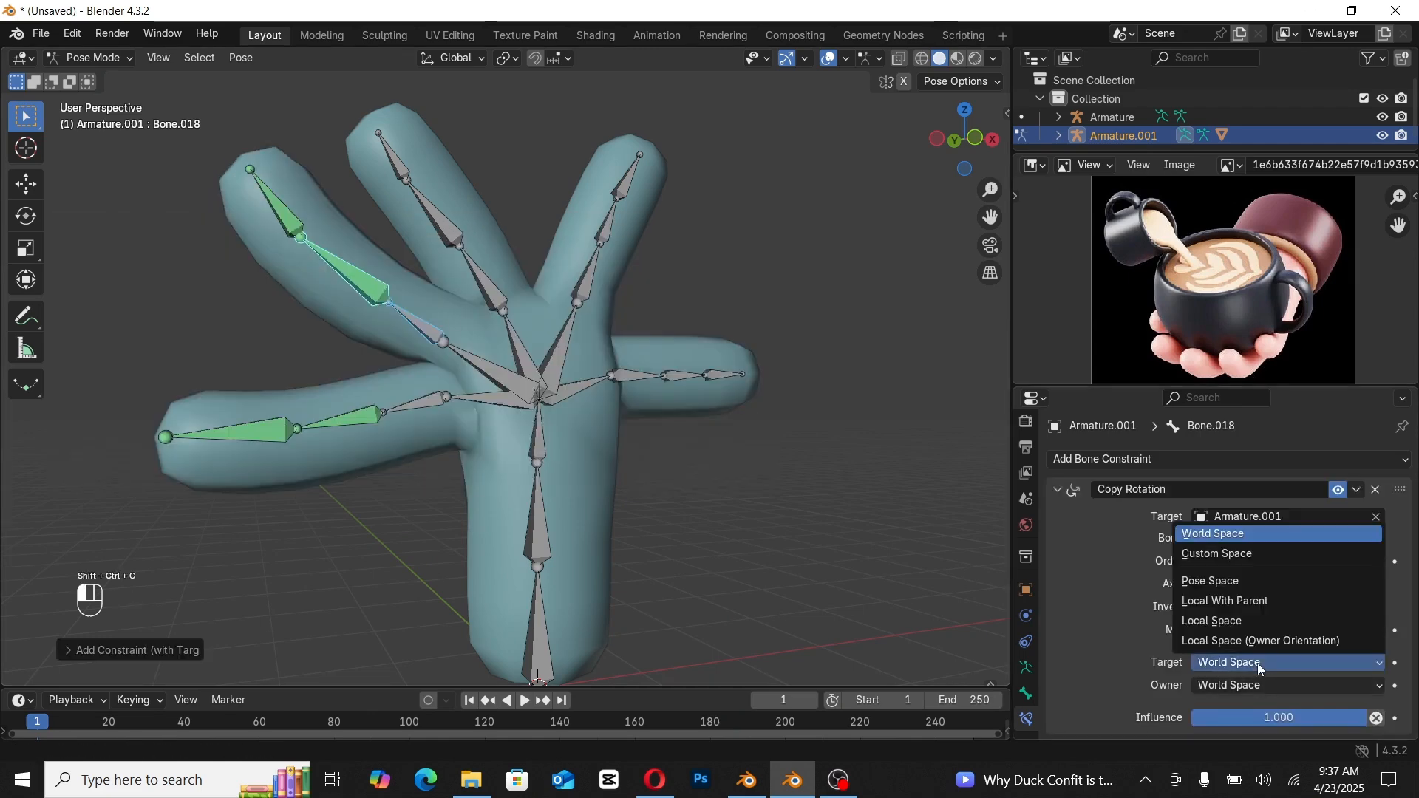
click(1230, 617)
click(1284, 687)
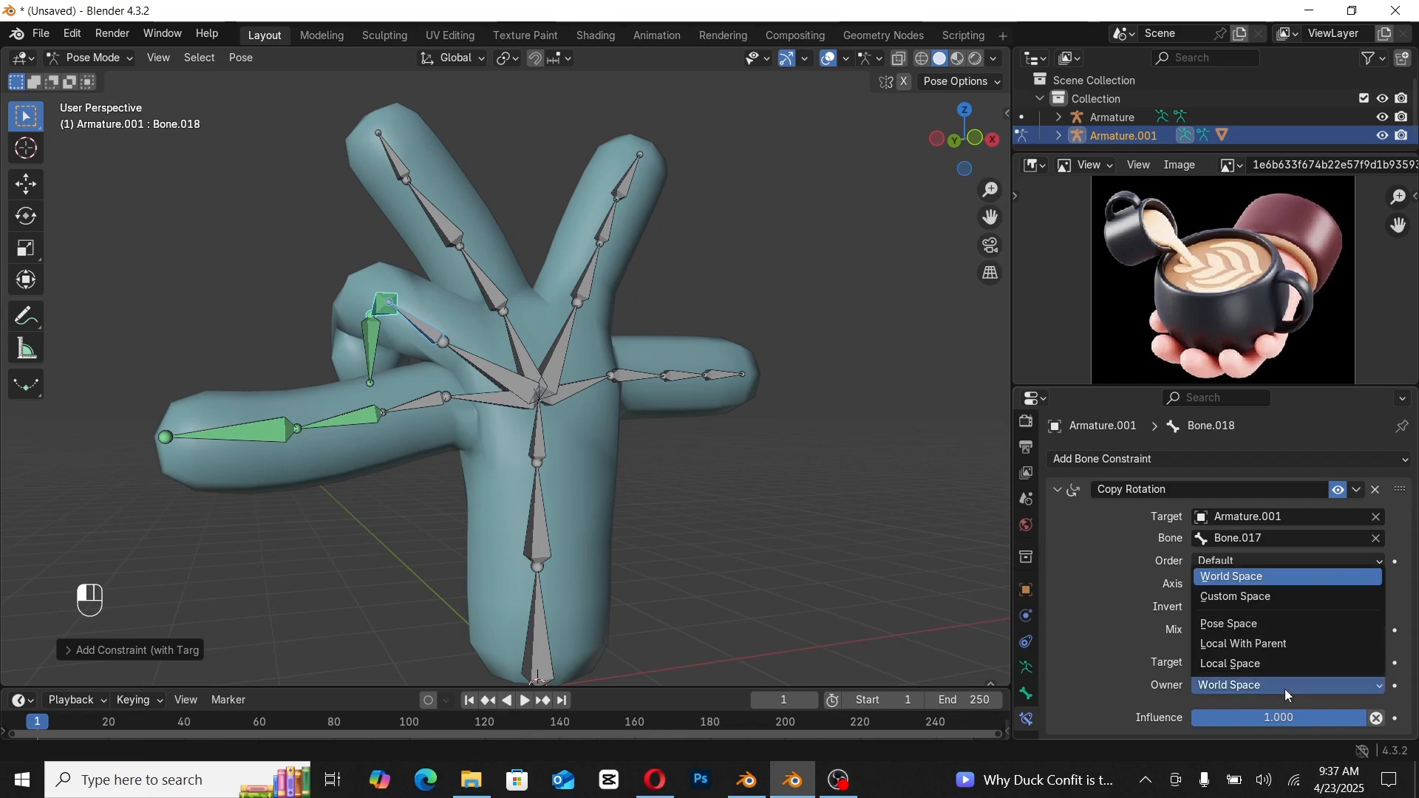
click(1265, 664)
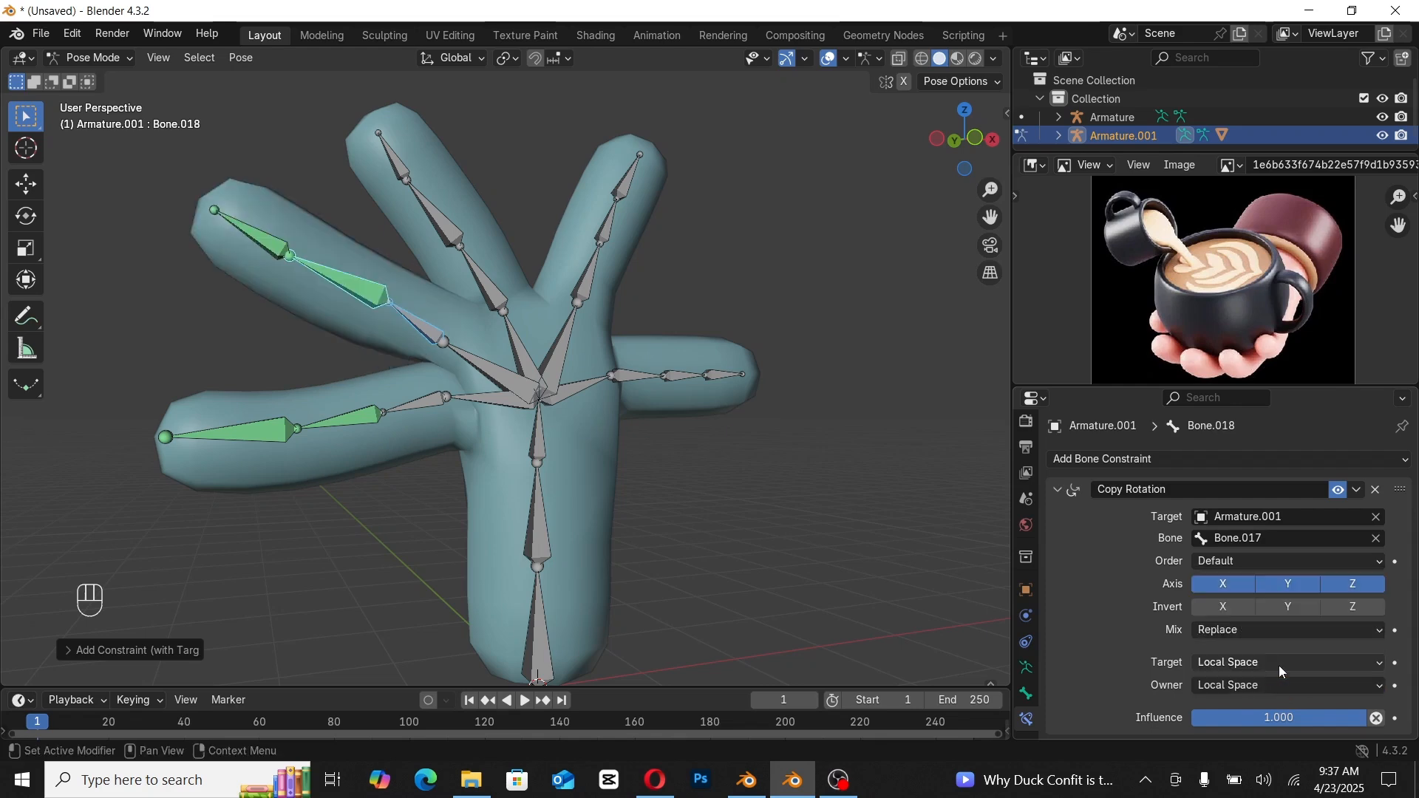
Step: Try a Local Space Copy Rotation constraint on the top-middle finger's middle bone, targeting its end bone, and remove the constraint
click(407, 183)
shift+click(442, 217)
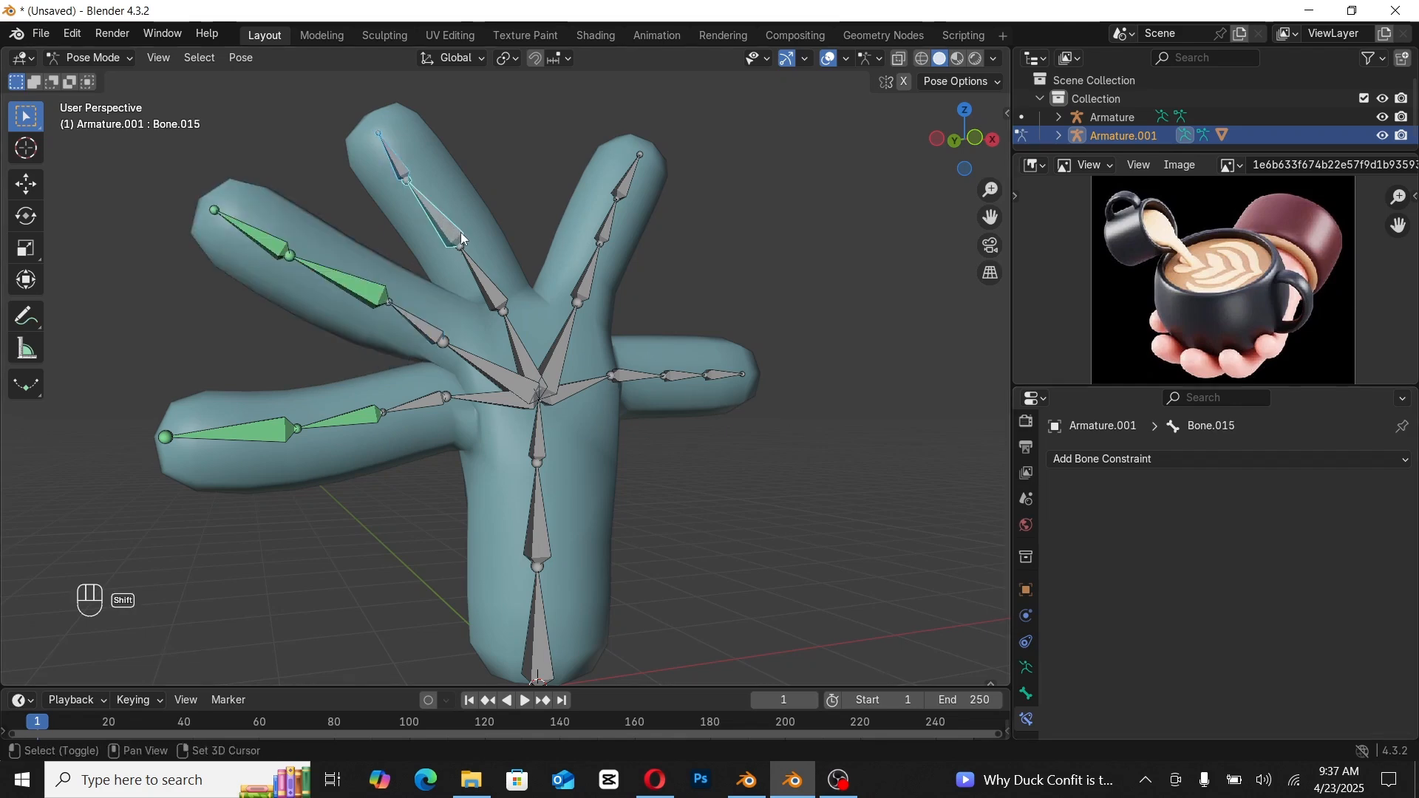
key(ctrl+shift+c)
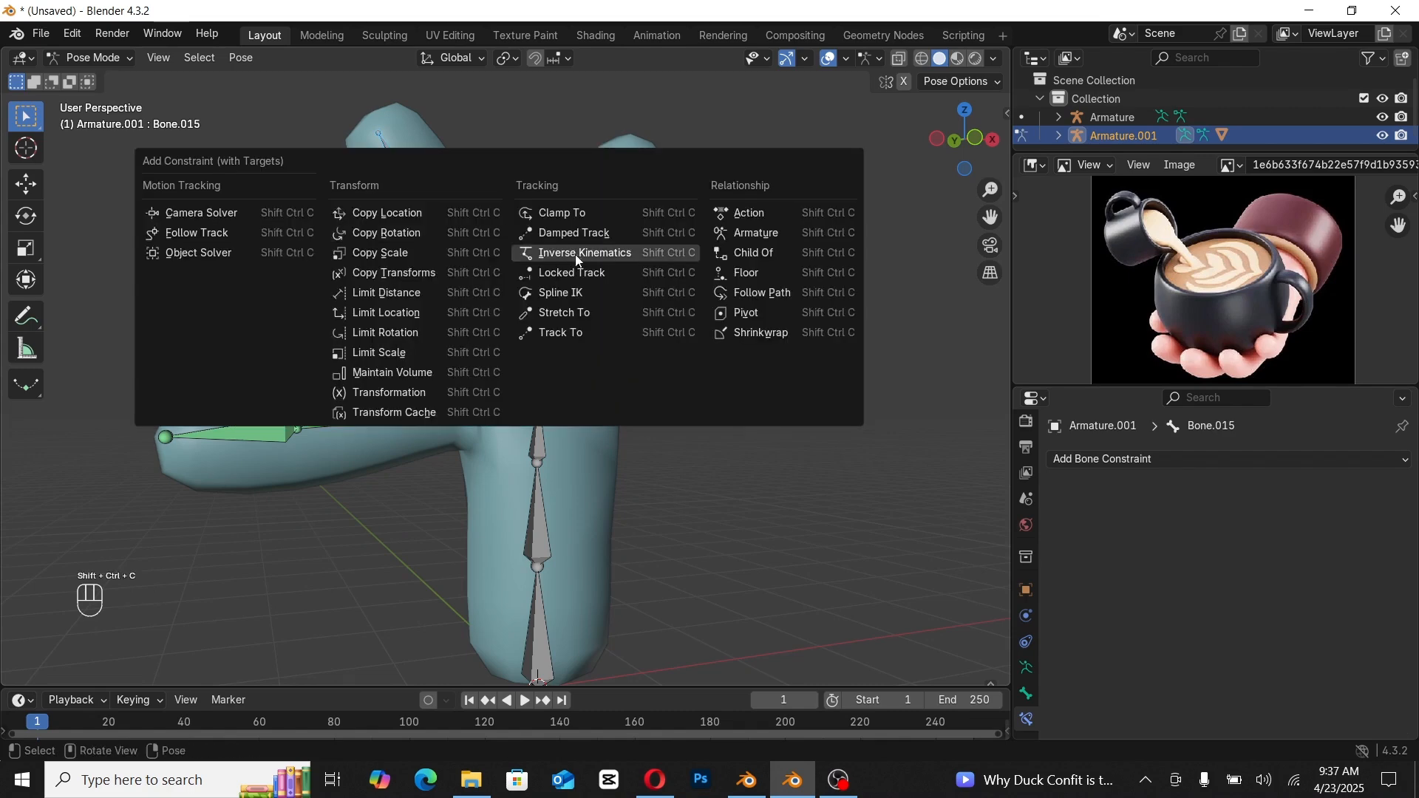
click(387, 232)
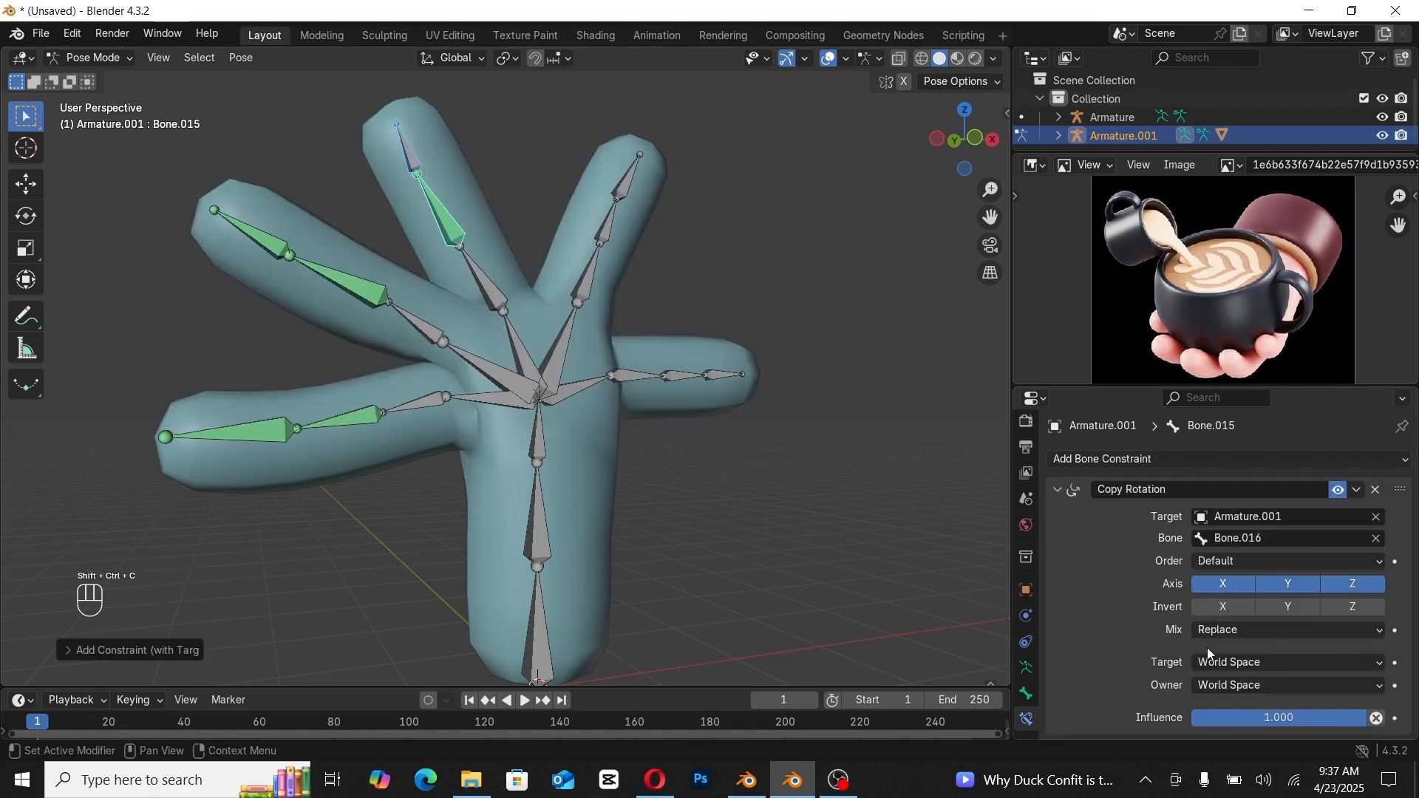
click(1231, 664)
click(1226, 619)
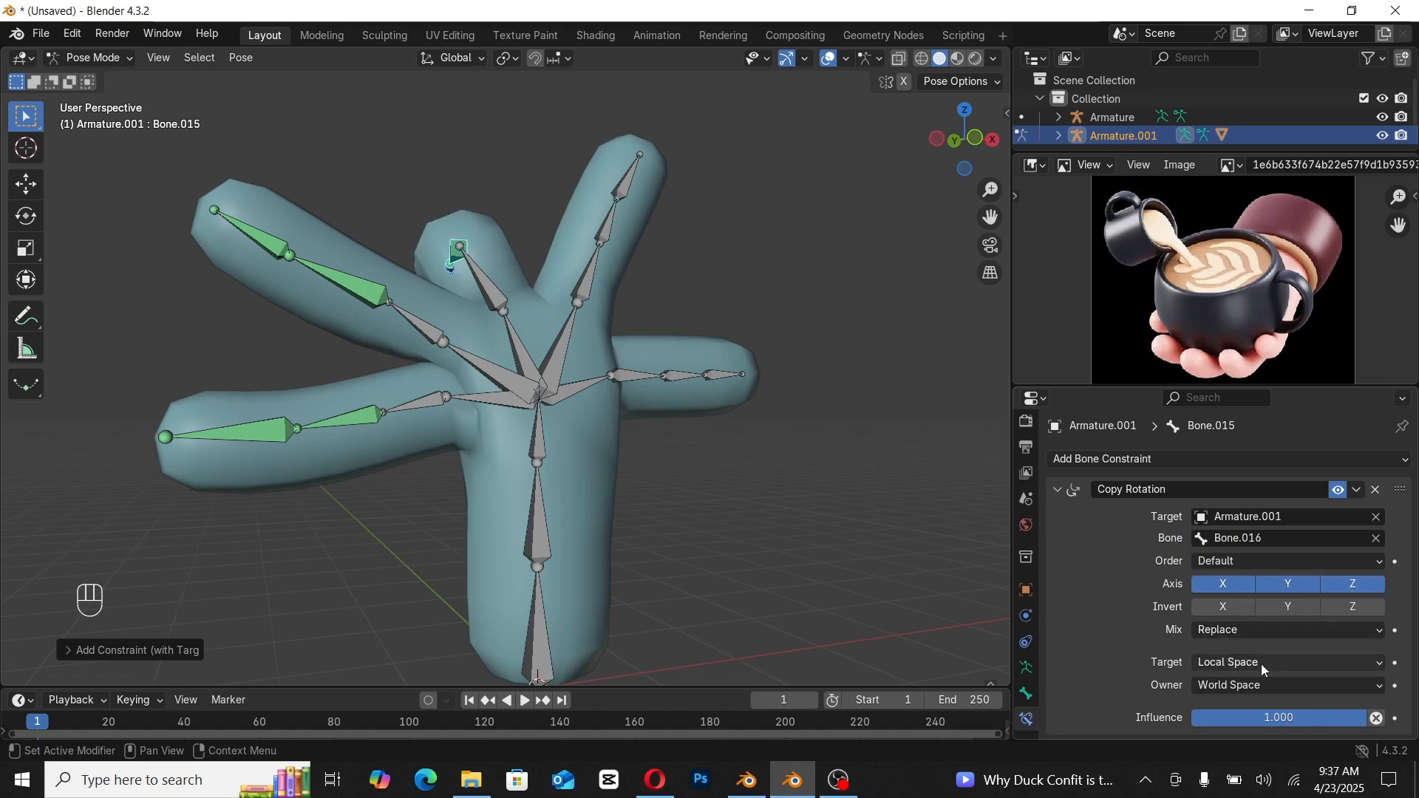
click(1278, 687)
click(1296, 665)
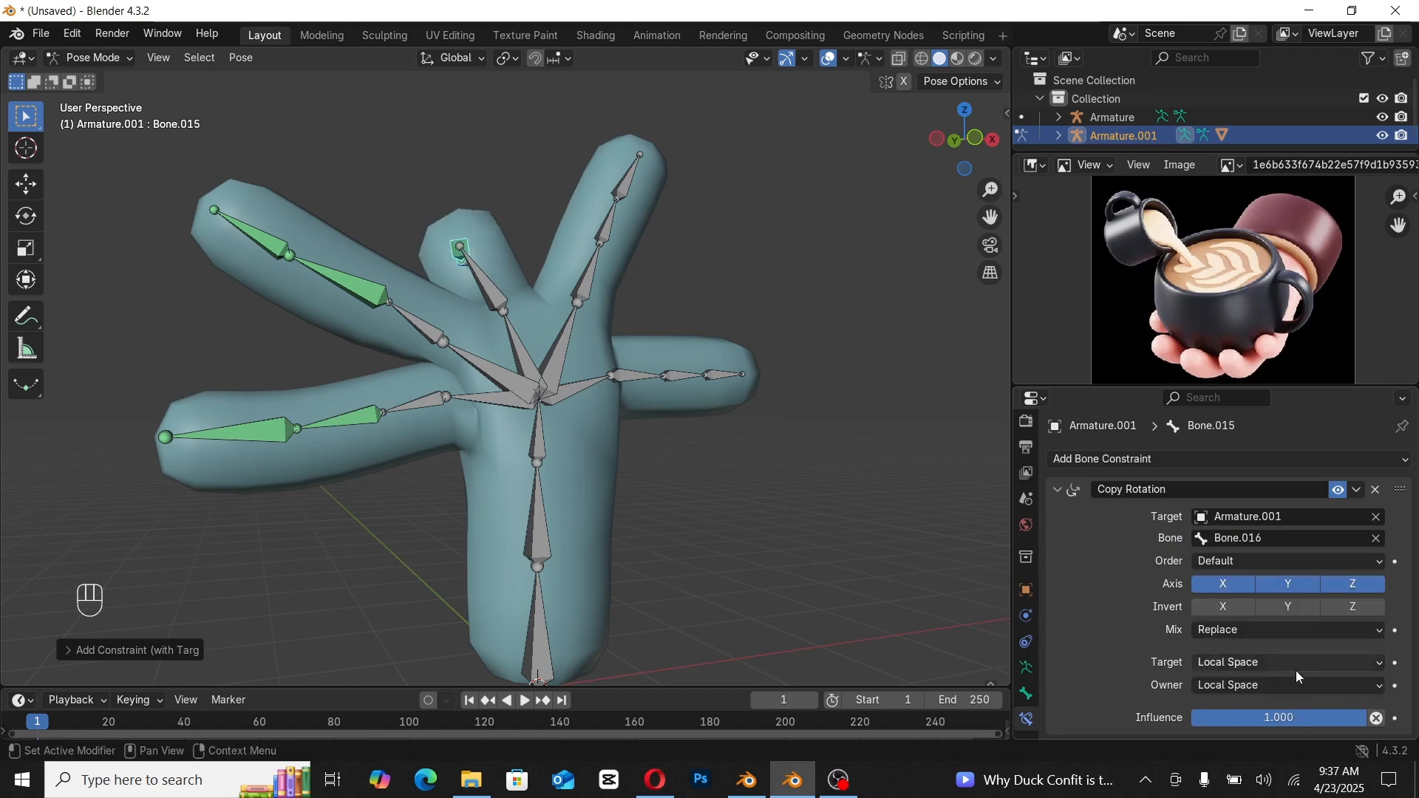
click(1376, 490)
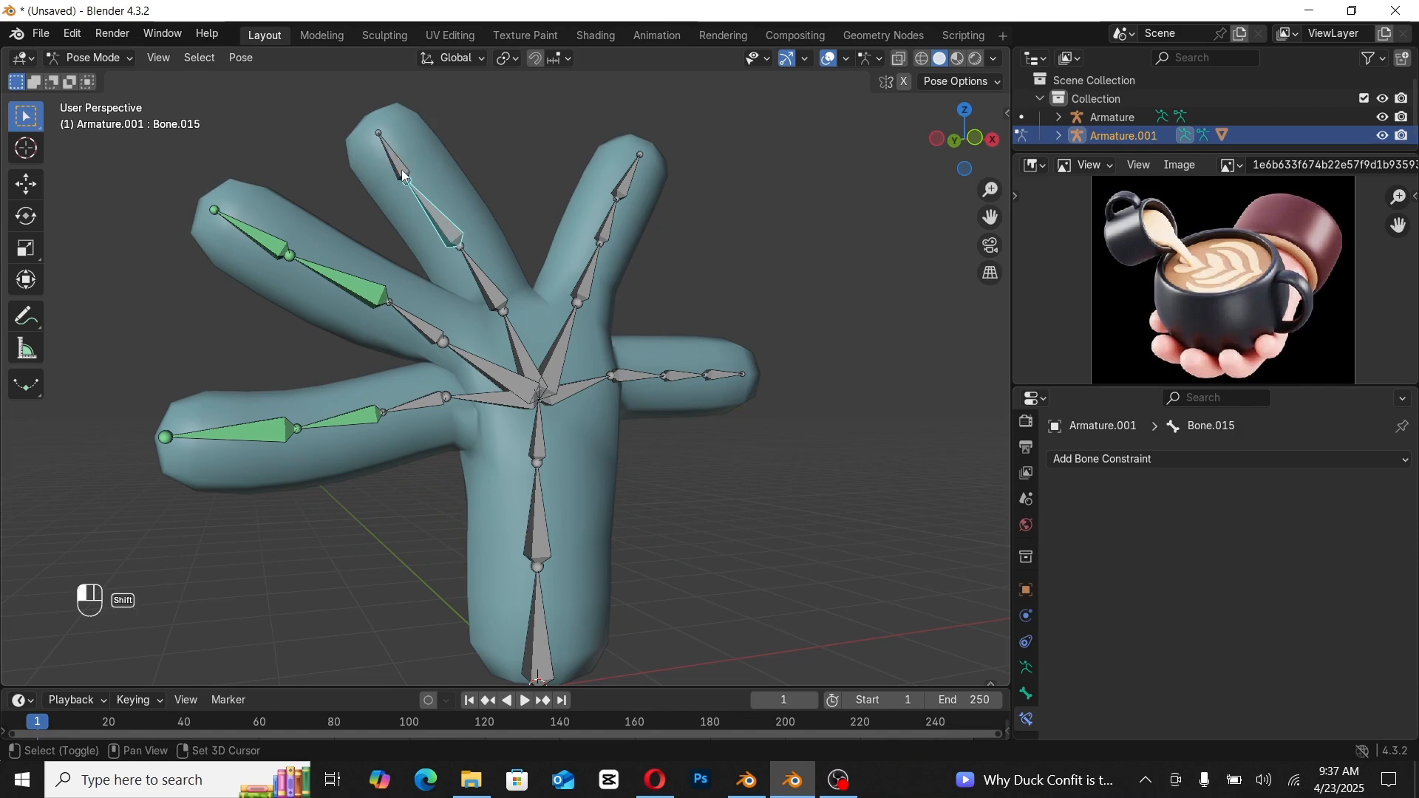
Step: Add a Copy Rotation constraint to the top-middle finger's end bone, targeting its middle bone, with target and owner in Local Space
key(shift+ctrl+c)
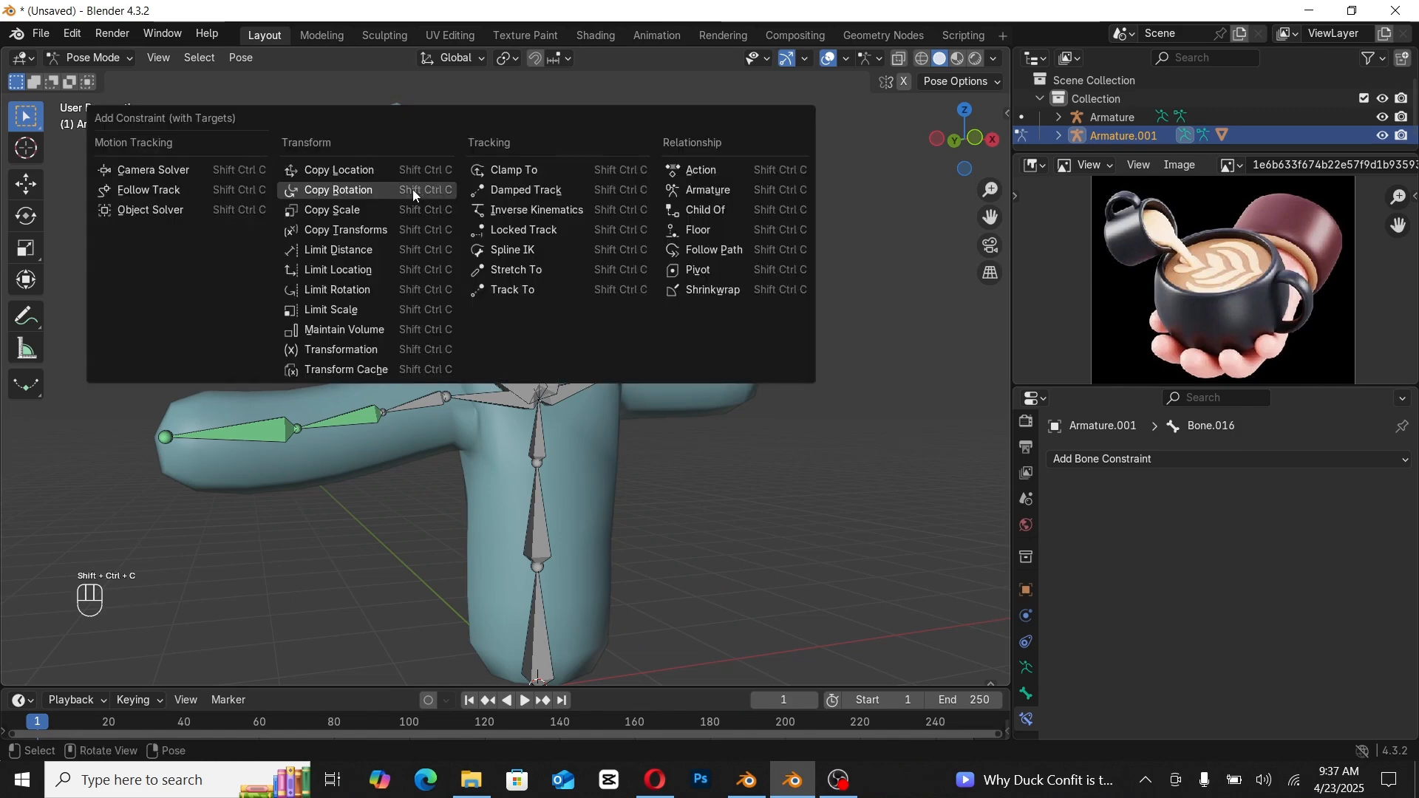
click(369, 194)
click(1256, 663)
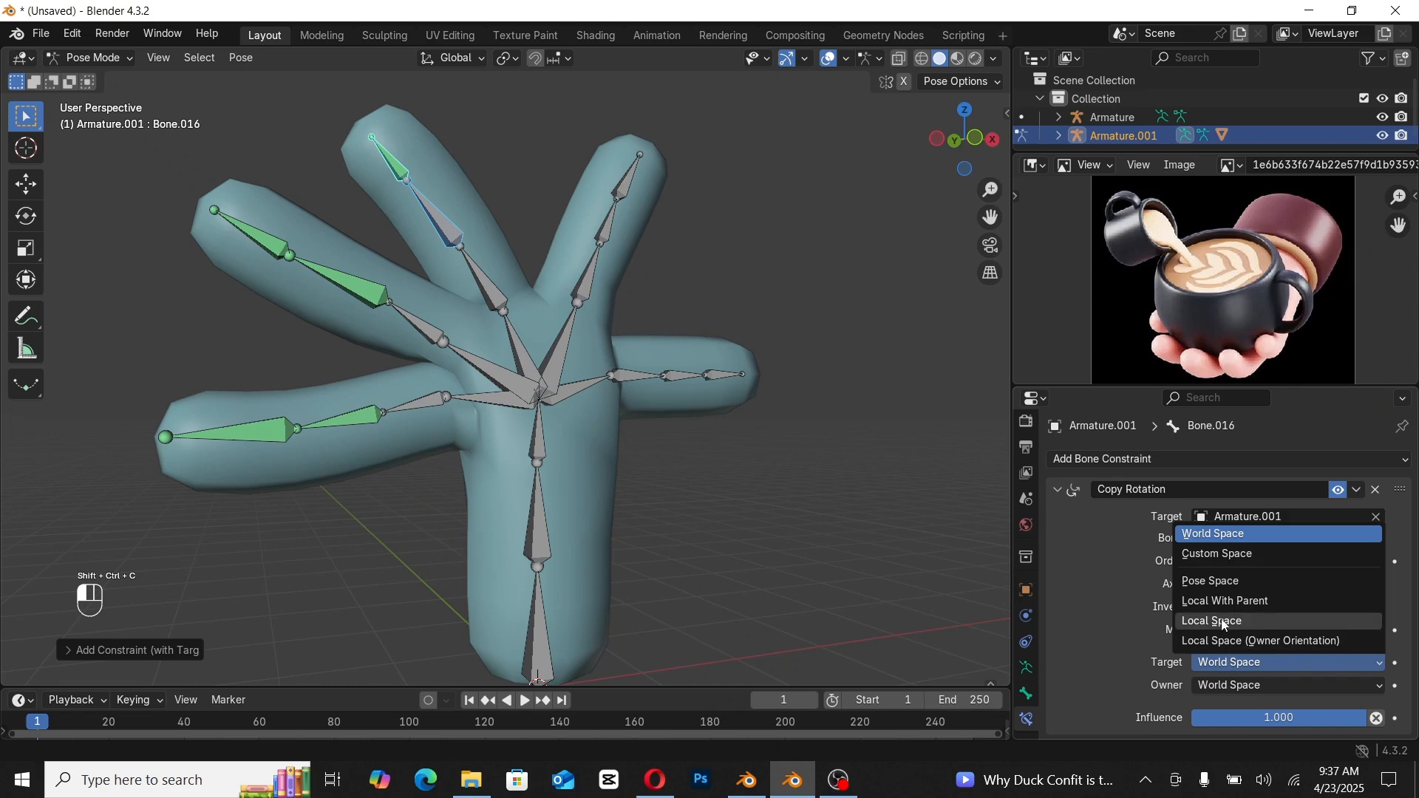
click(1253, 620)
click(1261, 682)
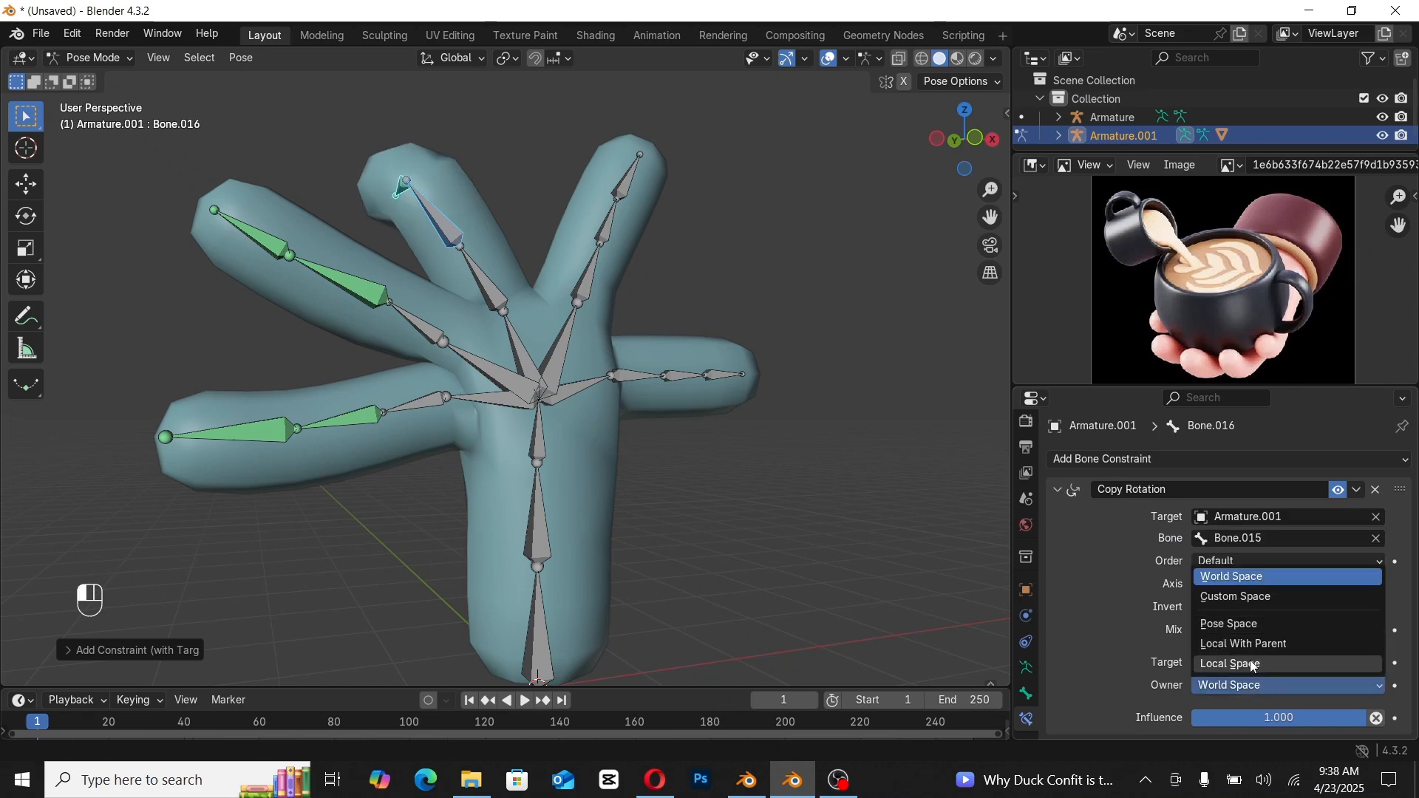
click(1250, 662)
Step: Add a Copy Rotation constraint to the top-middle finger's middle bone, targeting its first bone, with target and owner in Local Space
shift+click(499, 290)
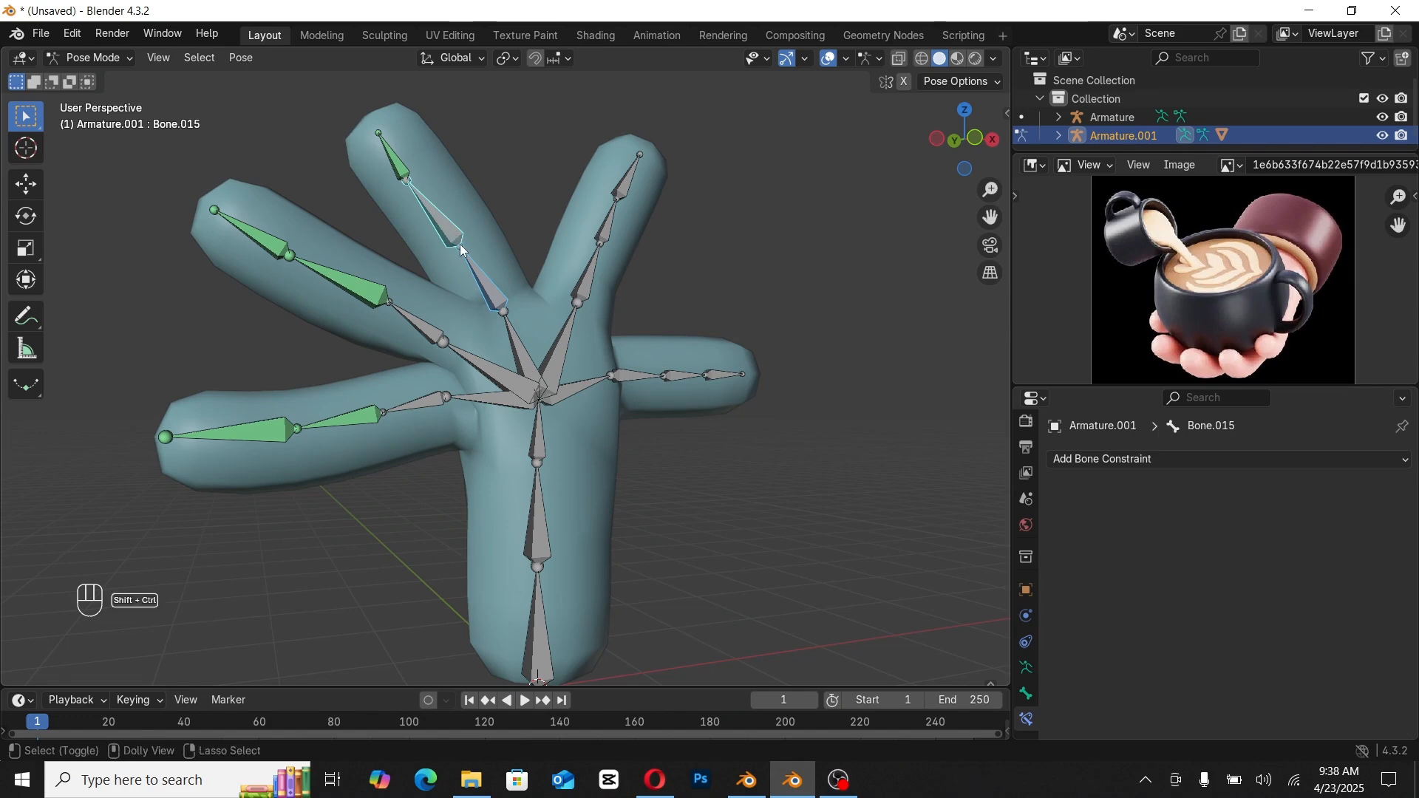
key(shift+ctrl+c)
click(460, 244)
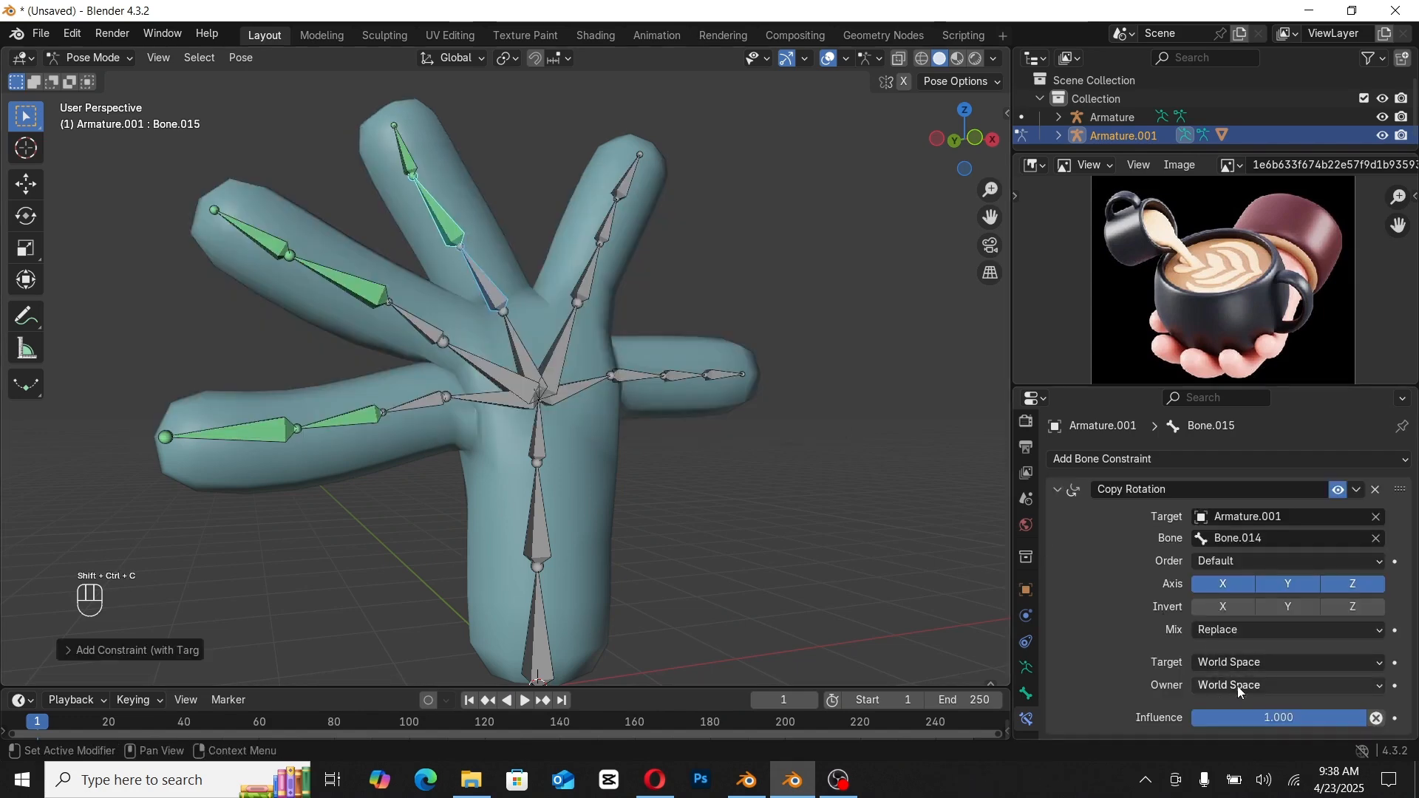
click(1248, 661)
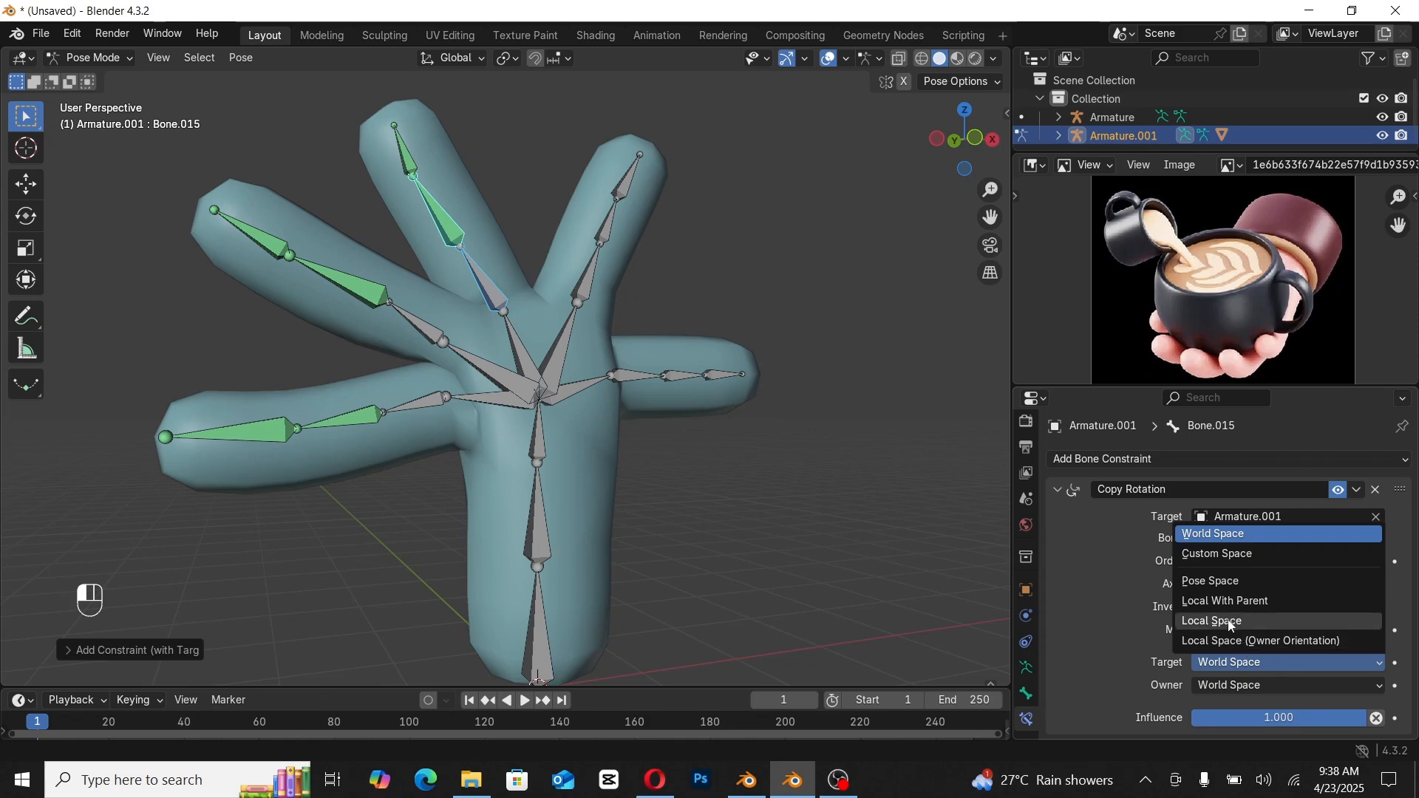
click(1227, 619)
click(1247, 684)
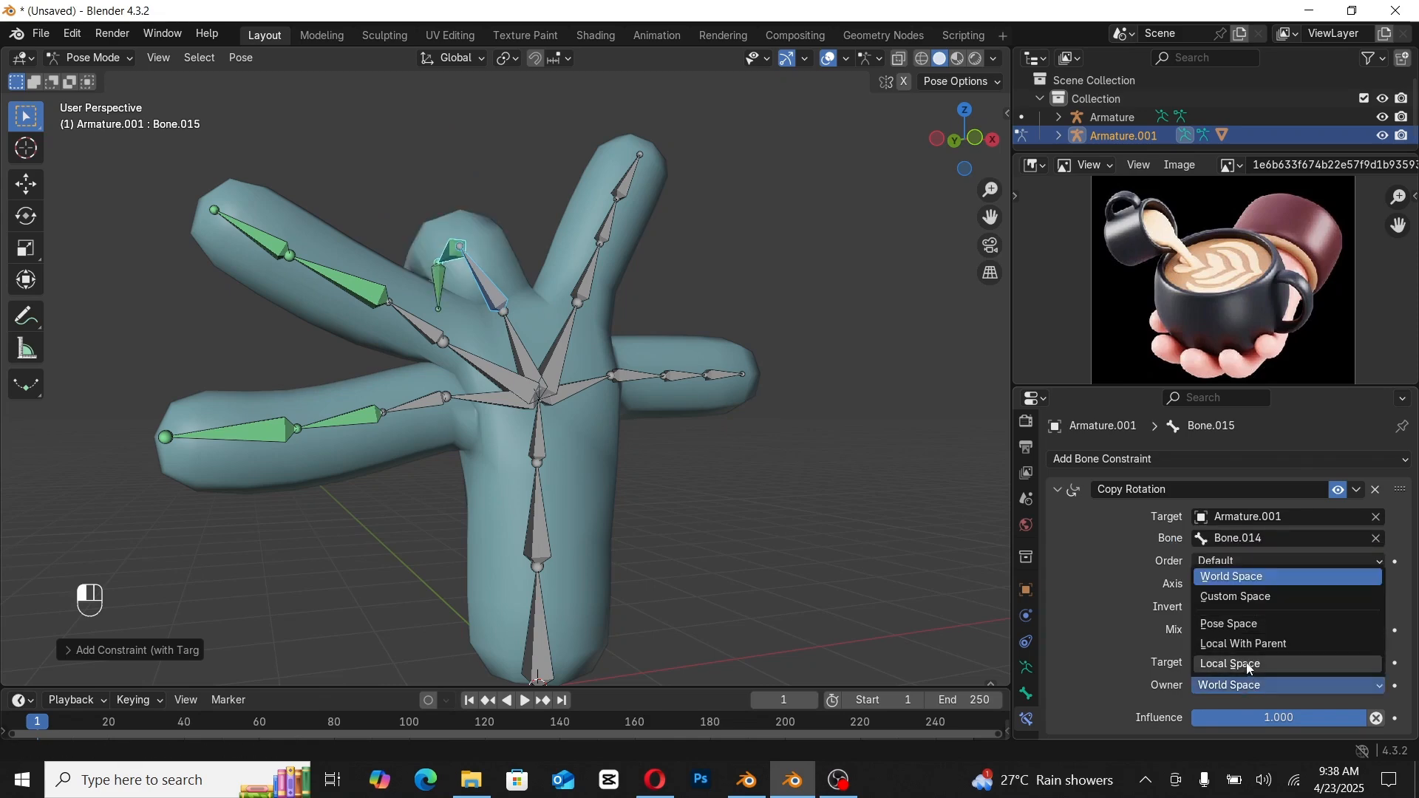
click(1248, 663)
Step: Try a Local Space Copy Rotation constraint on the upper-right finger's middle bone, targeting its end bone, and remove the constraint
click(624, 199)
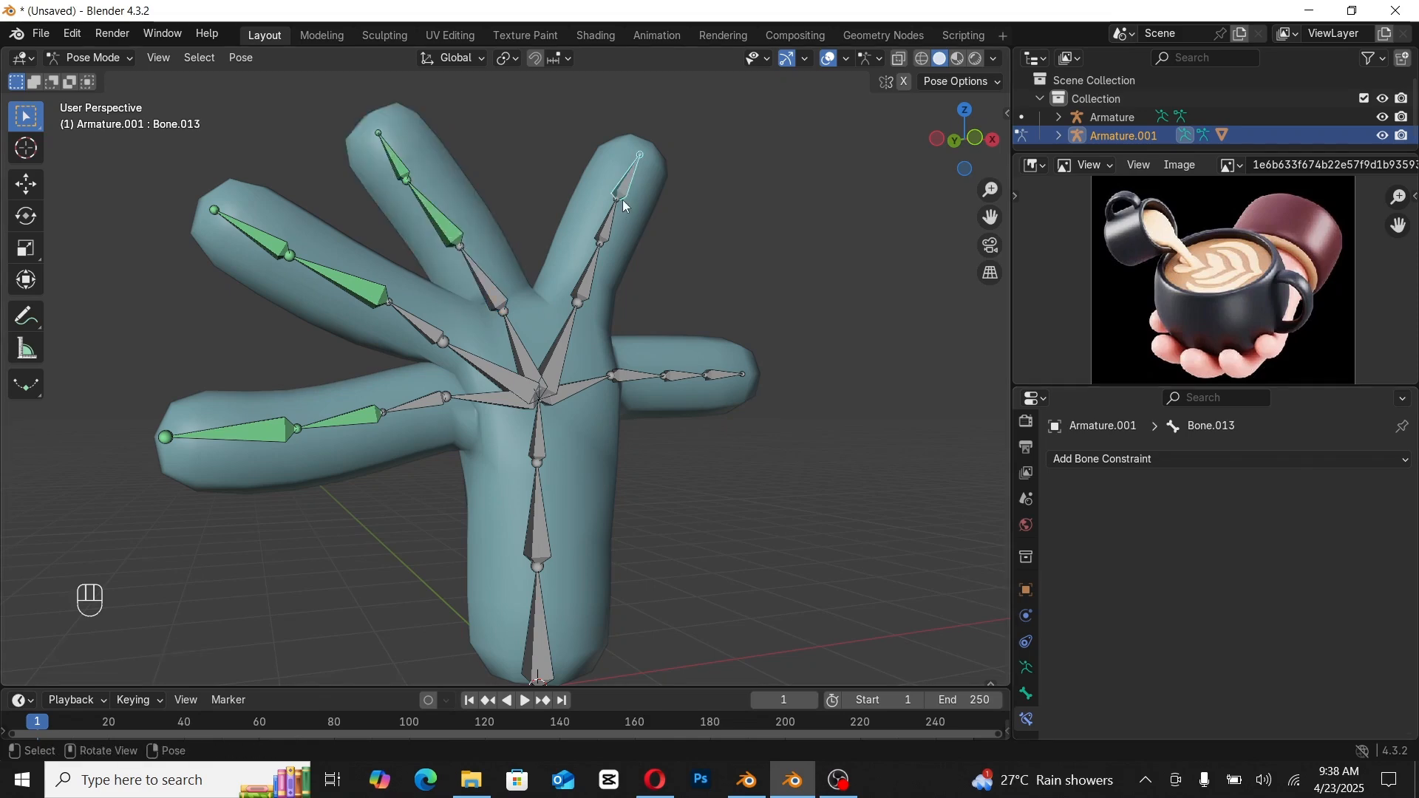
shift+click(606, 232)
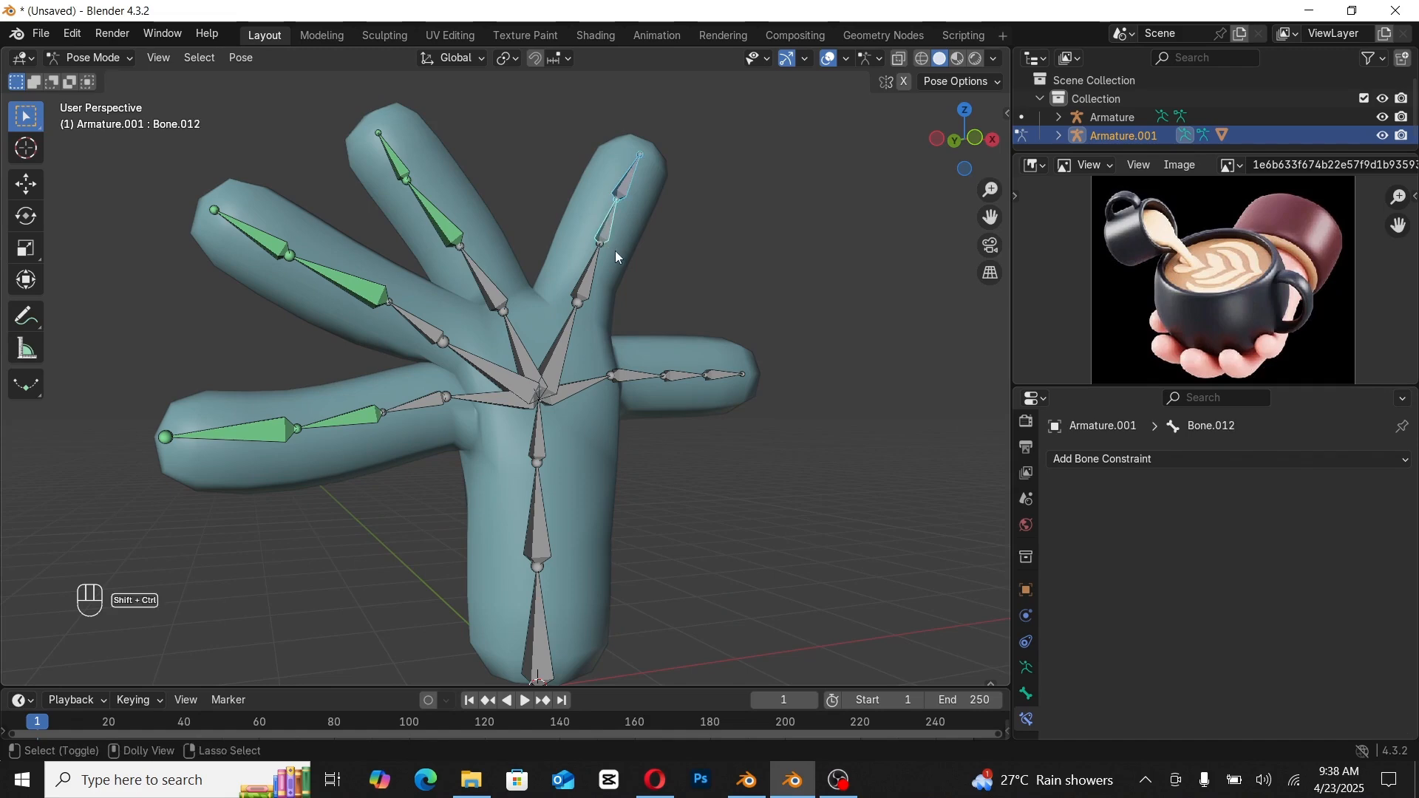
key(shift+ctrl+c)
click(617, 250)
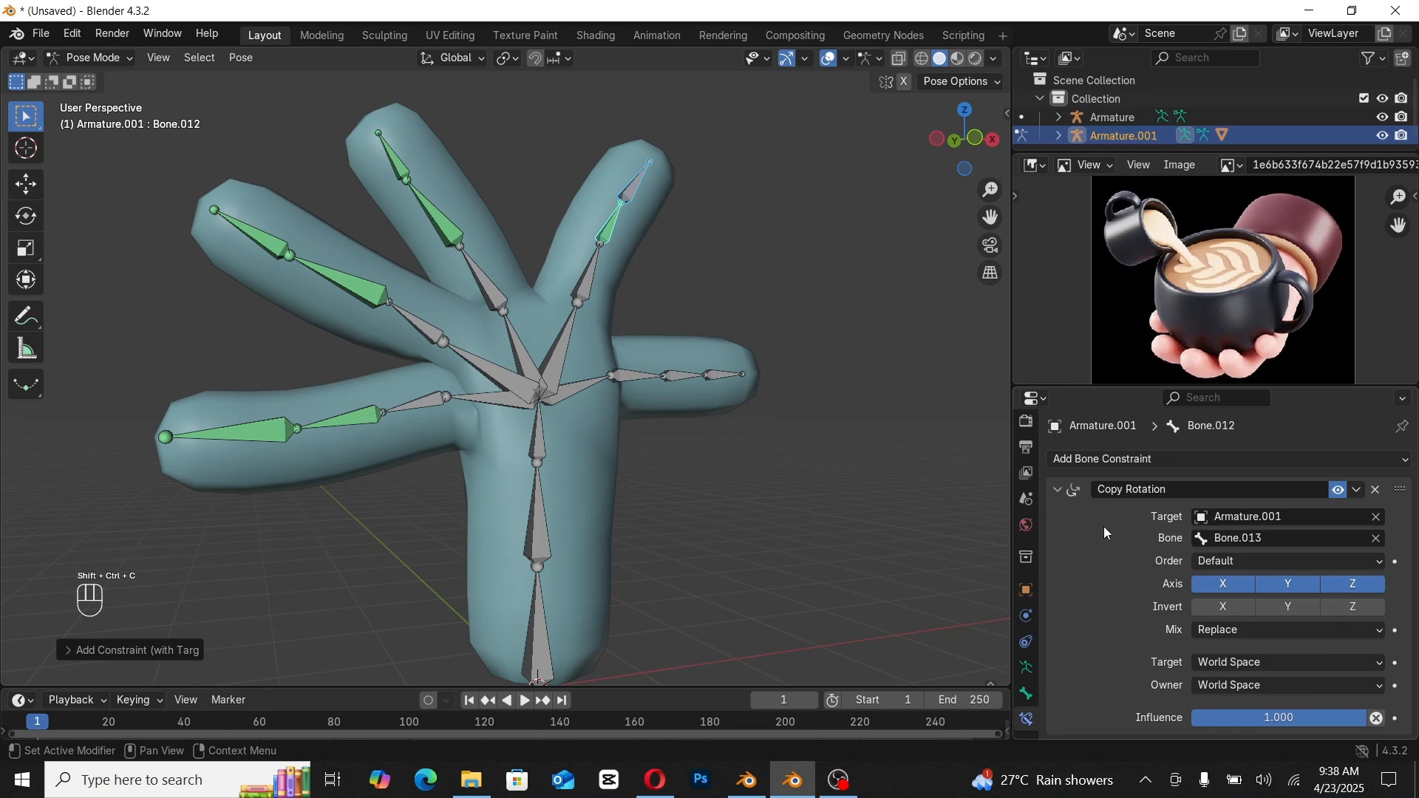
click(1327, 664)
click(1267, 618)
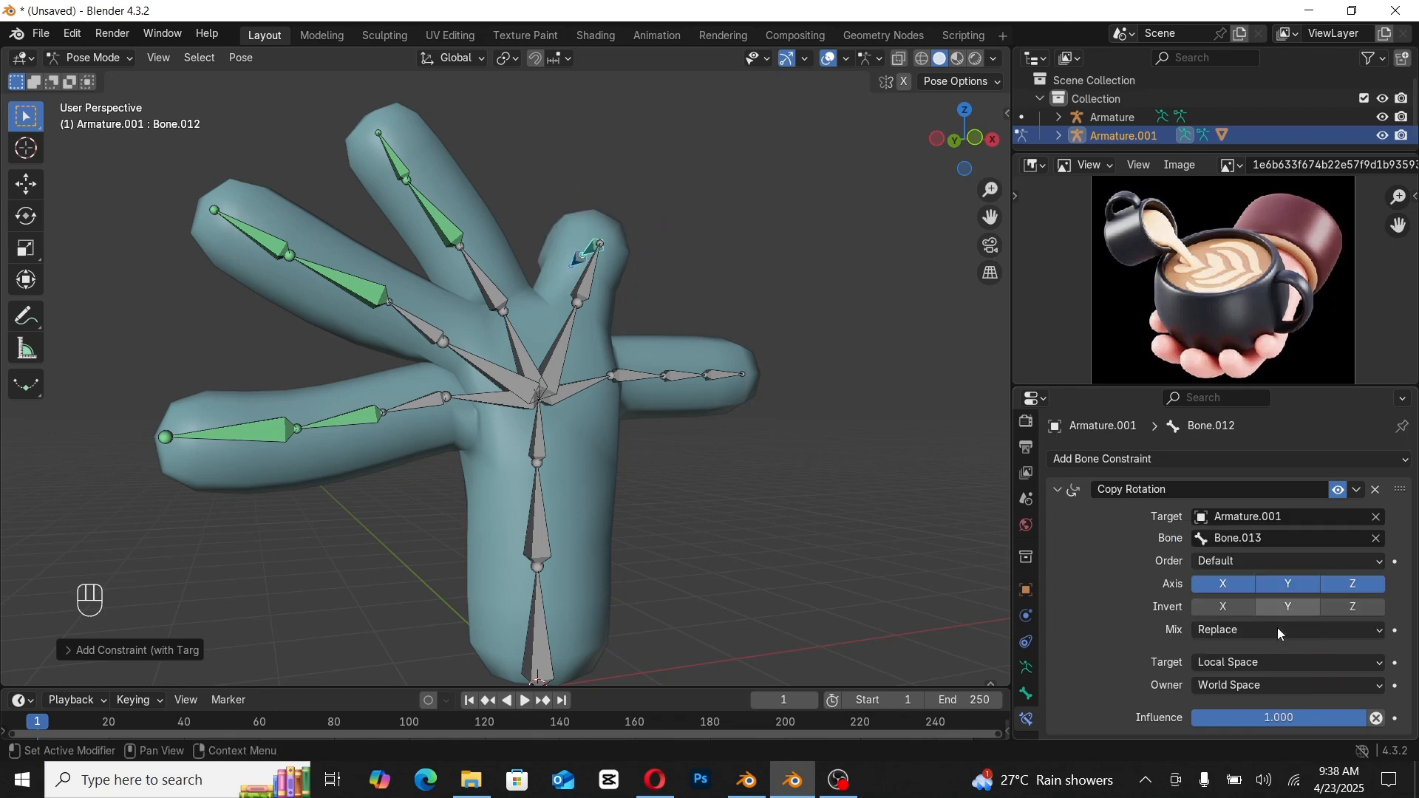
click(1275, 680)
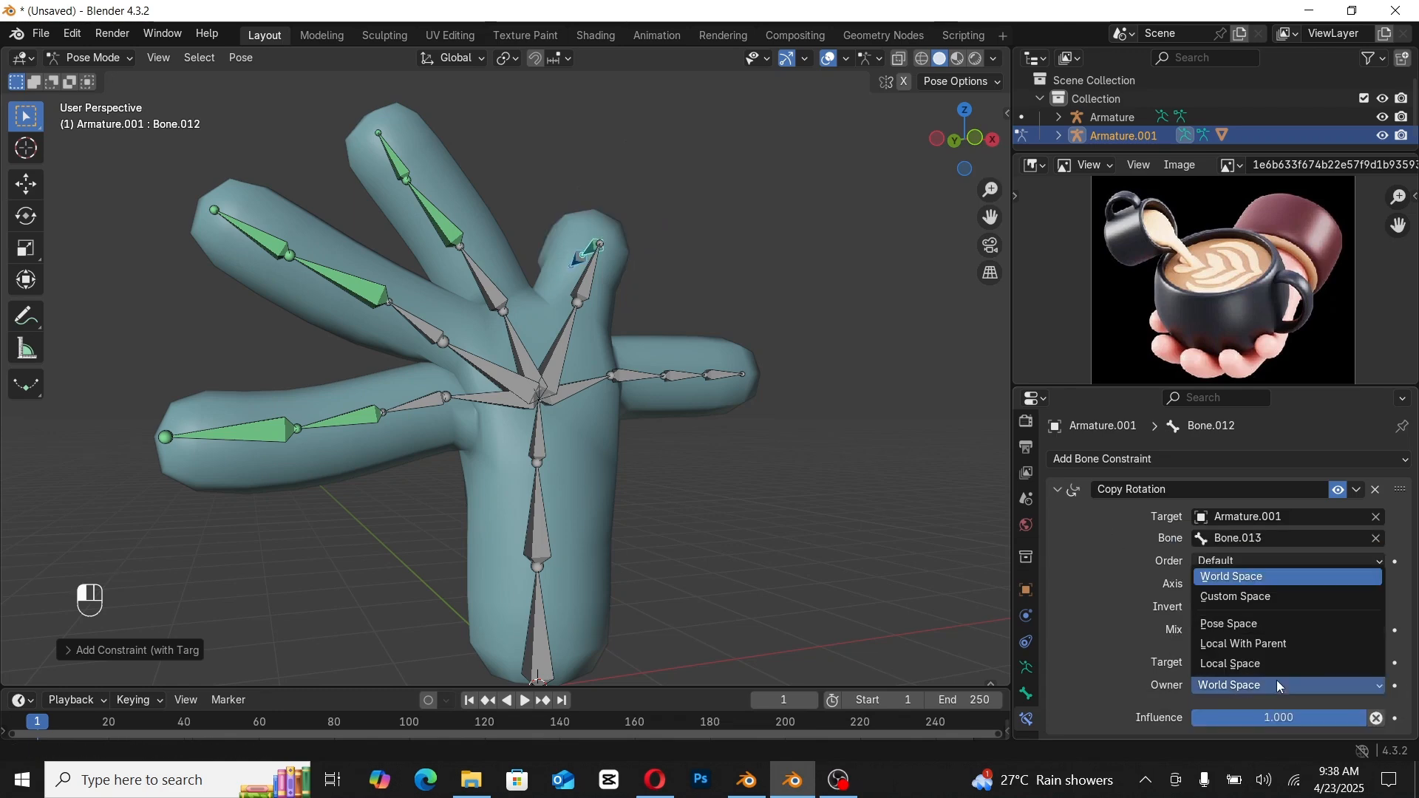
click(1253, 665)
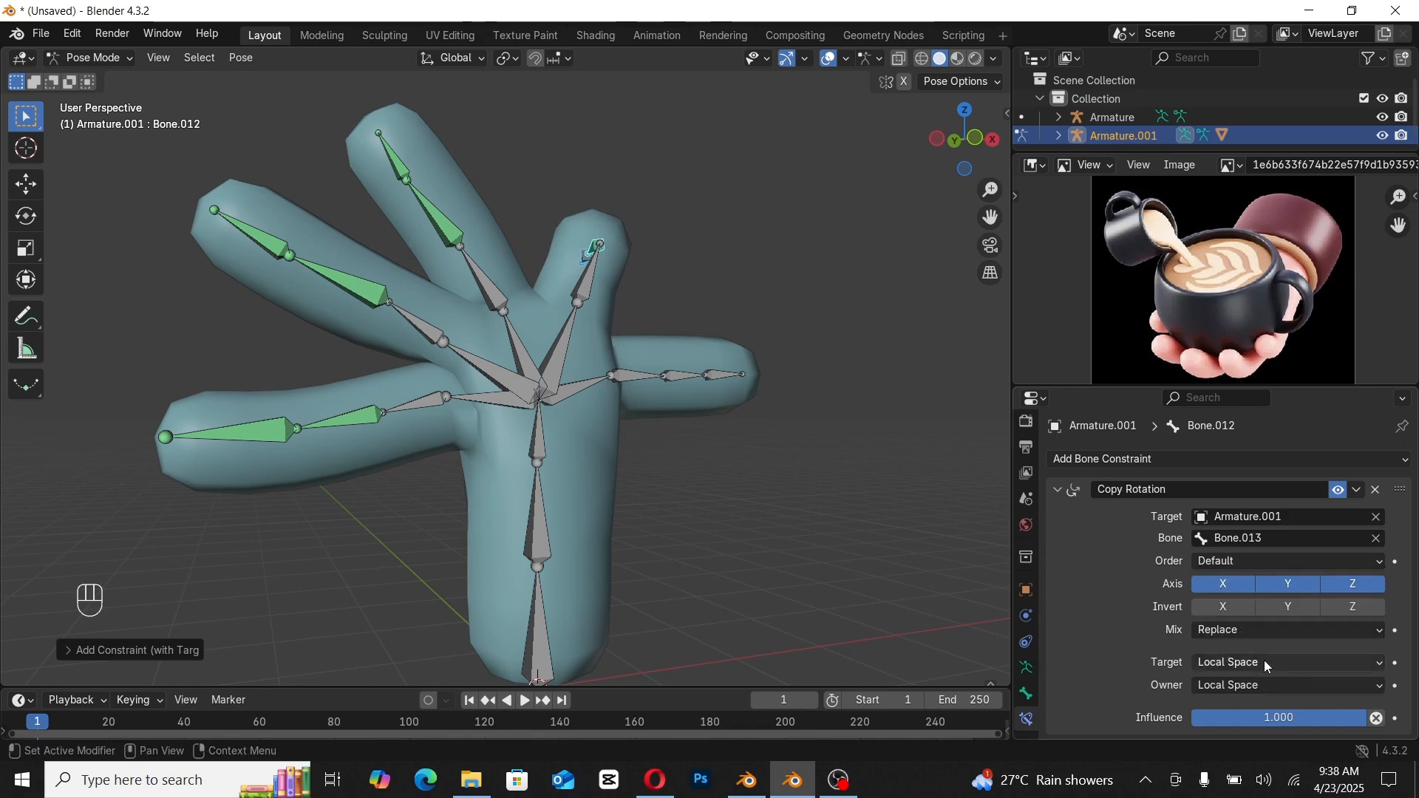
click(1376, 491)
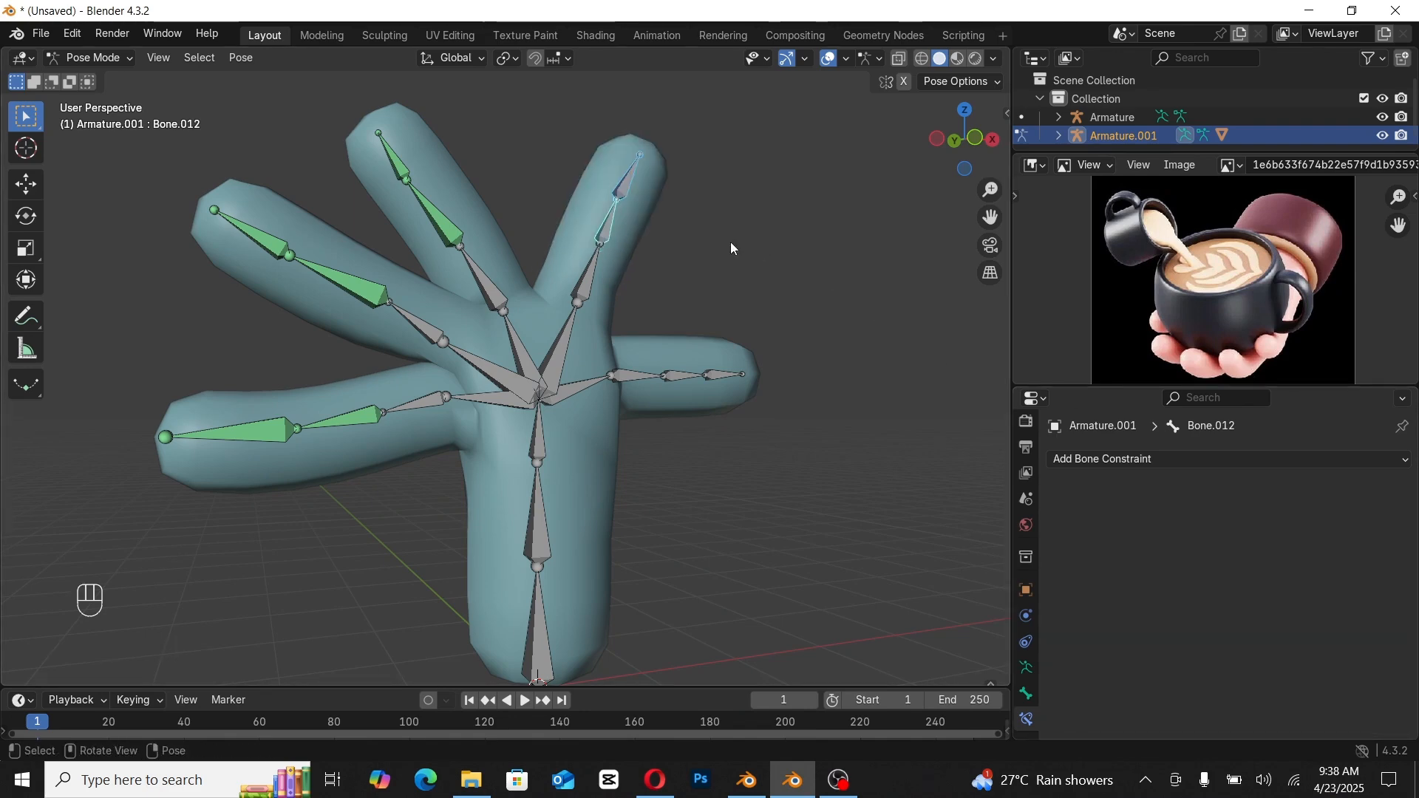
Step: Retry the Local Space Copy Rotation from the upper-right finger's end bone onto its middle bone, and delete that constraint
shift+click(606, 229)
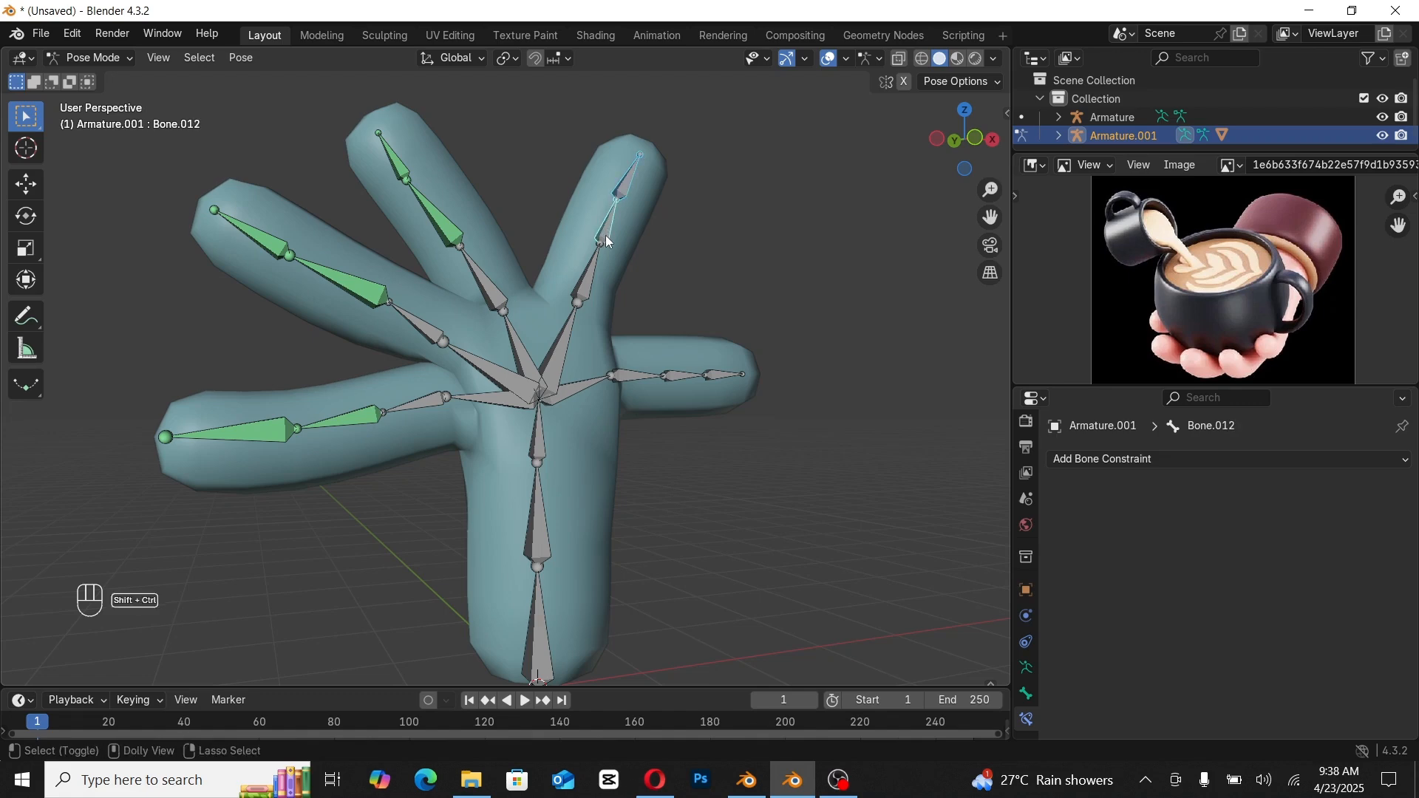
key(shift+ctrl+c)
click(605, 235)
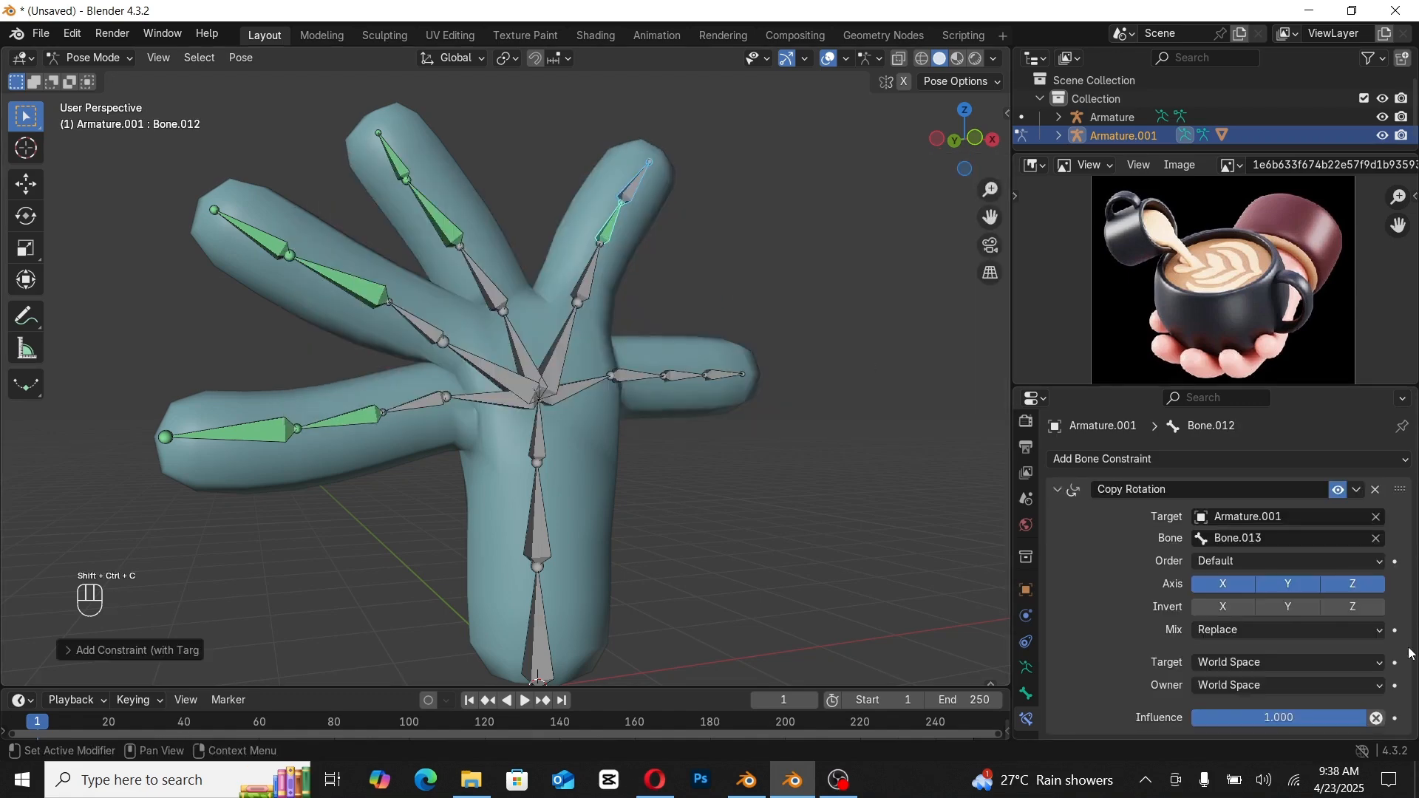
click(1301, 663)
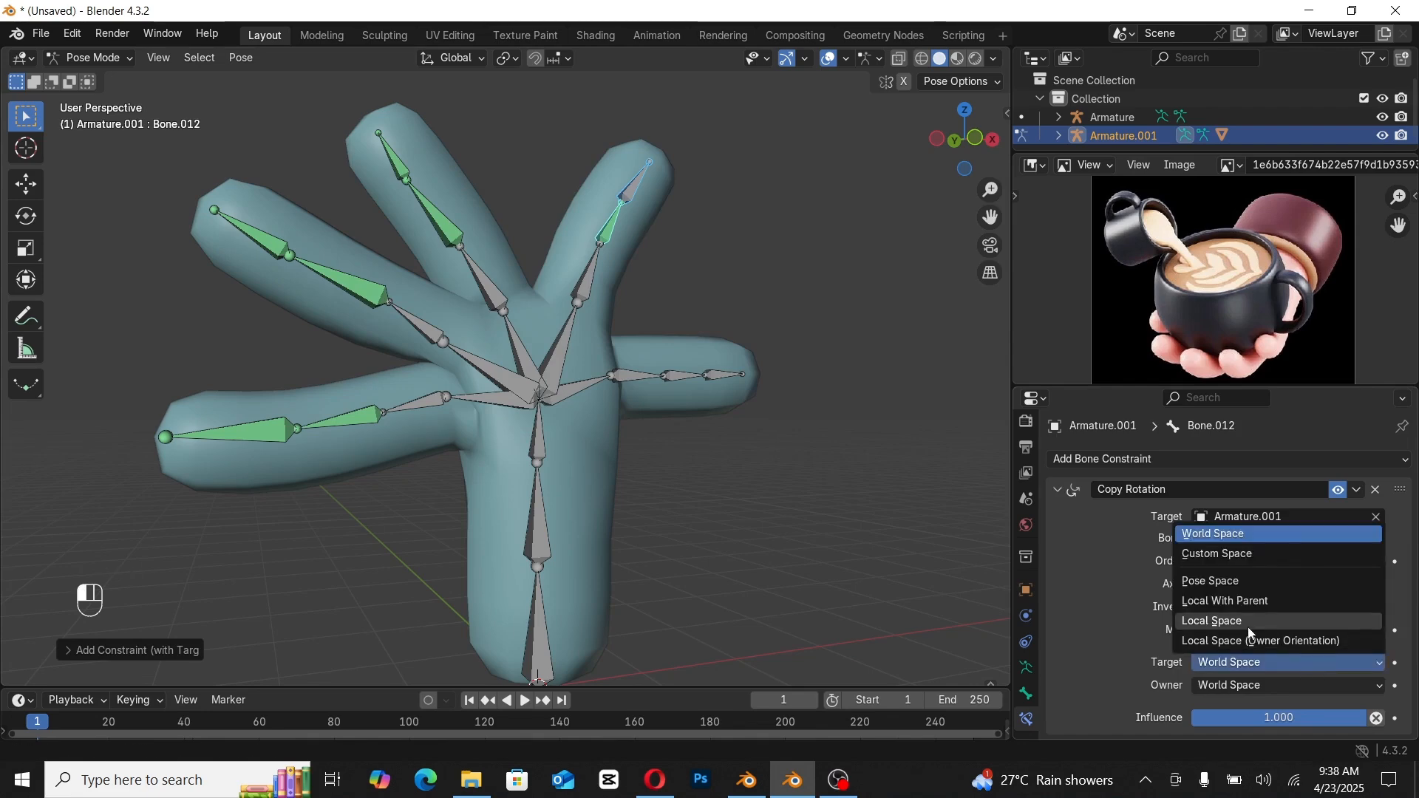
click(1246, 623)
click(1284, 685)
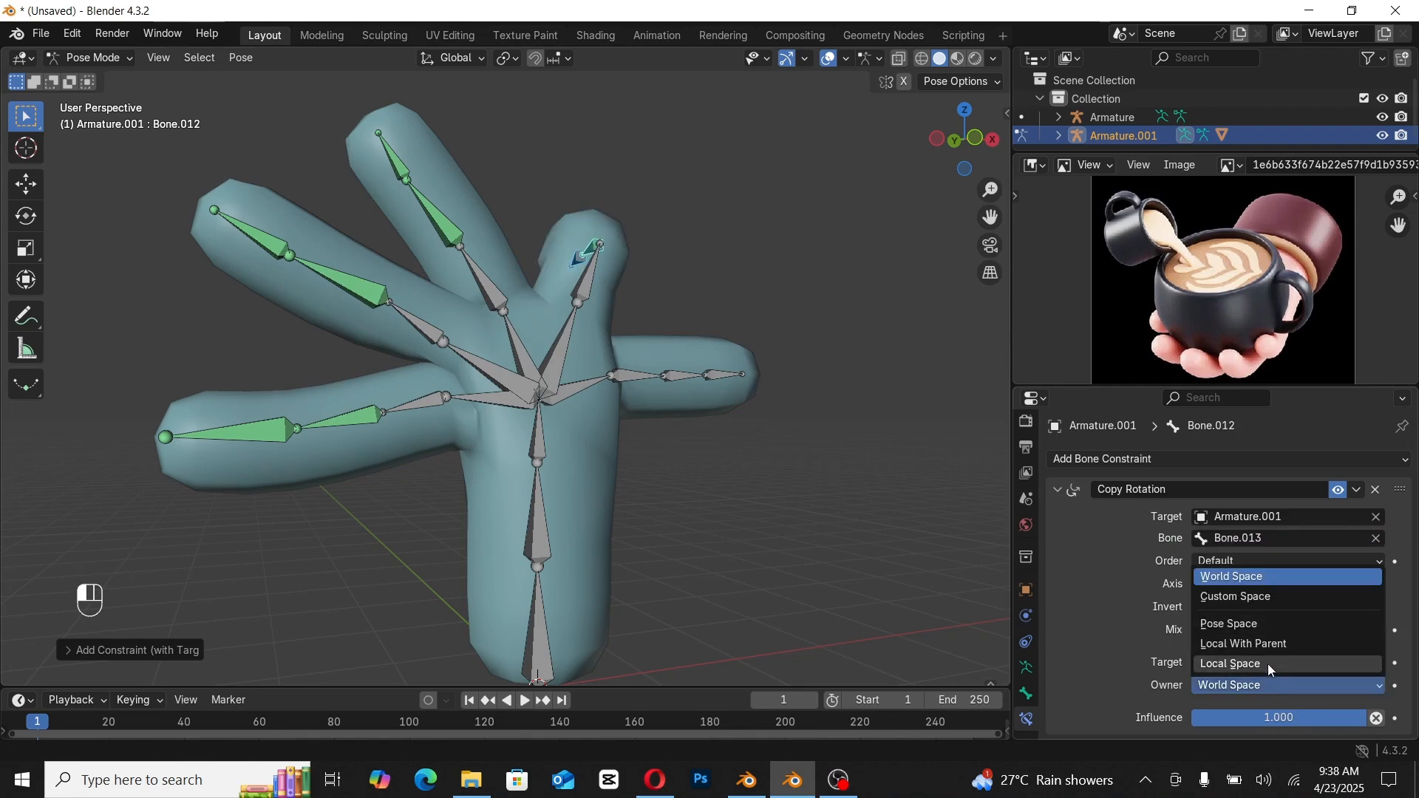
click(1266, 664)
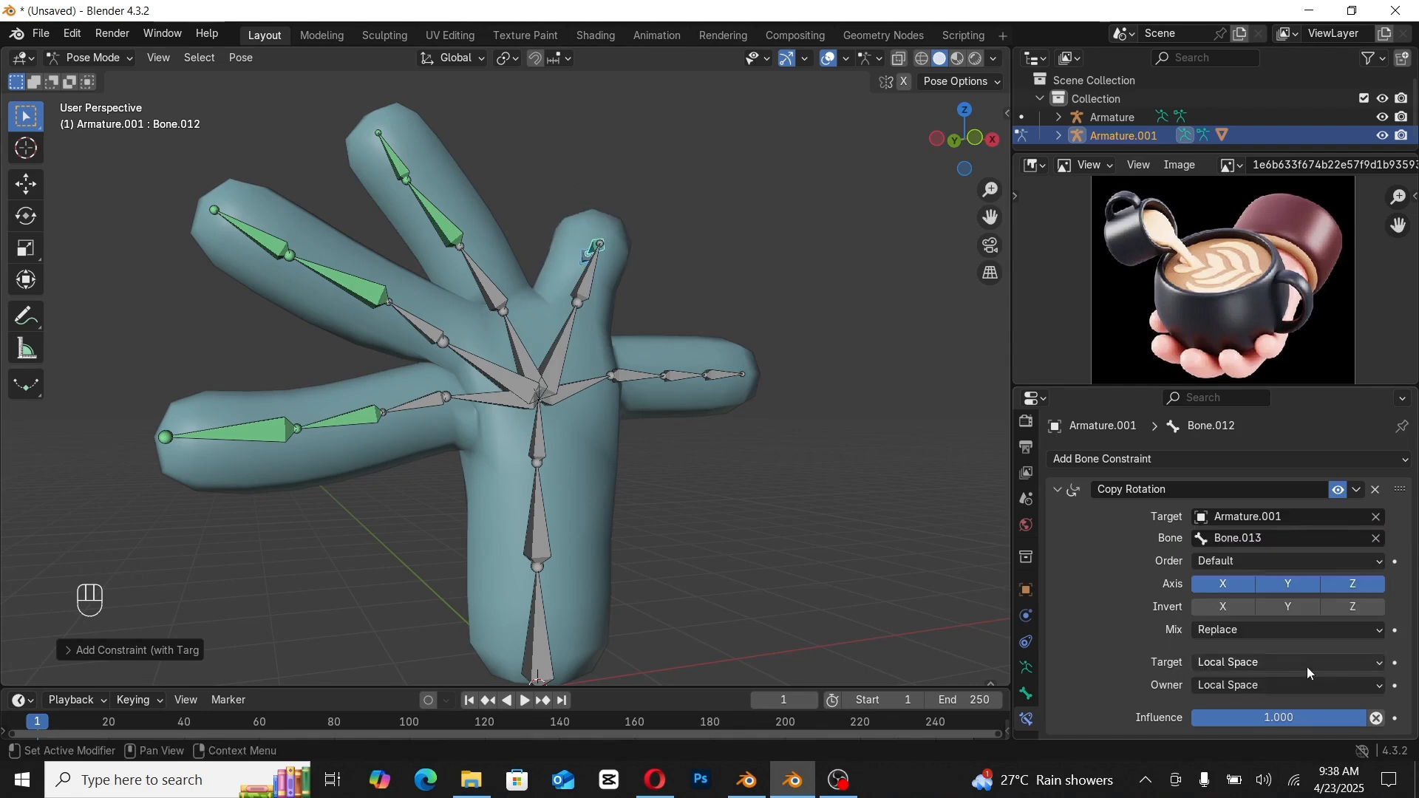
click(1376, 490)
Step: Add a Copy Rotation constraint to the upper-right finger's end bone, targeting its middle bone, with target and owner in Local Space
click(670, 200)
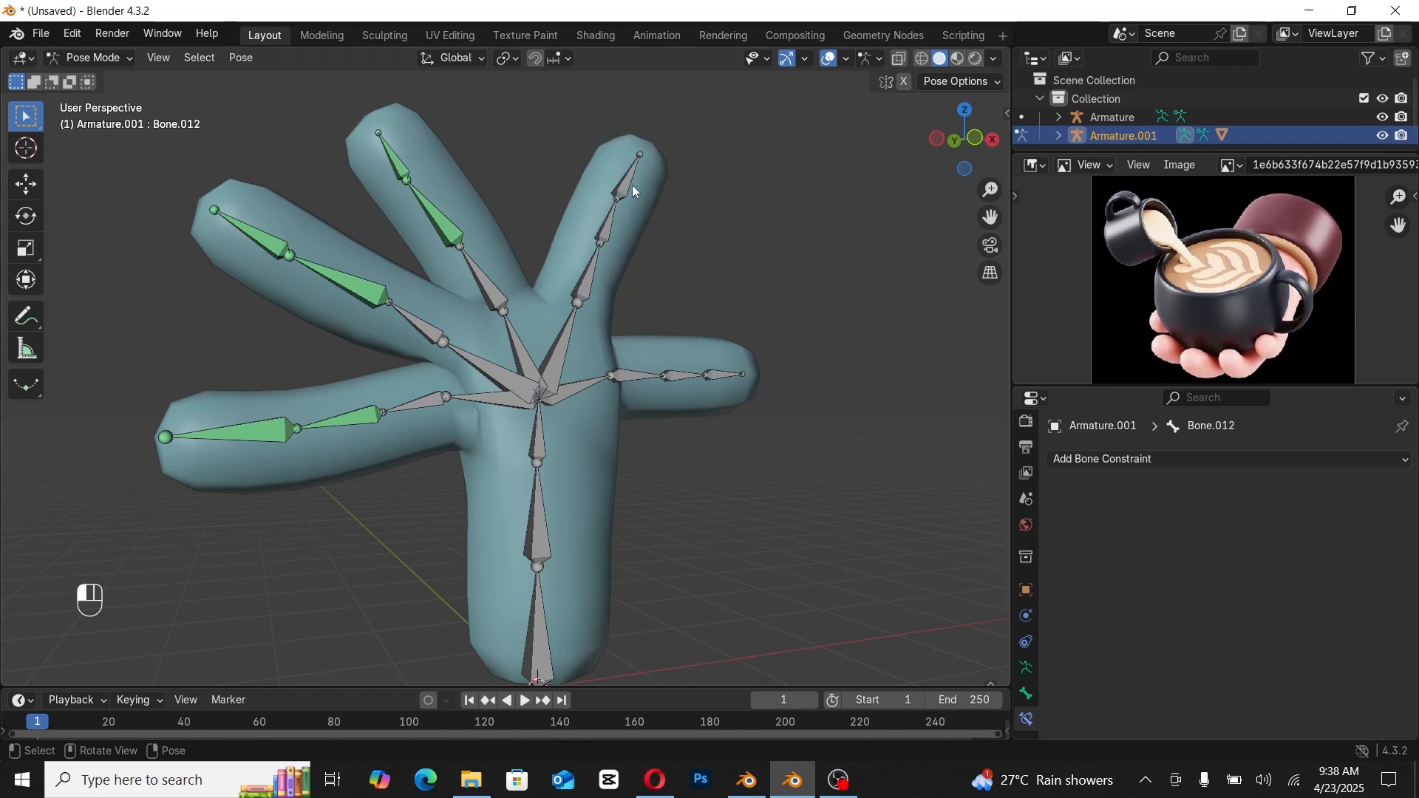
click(606, 226)
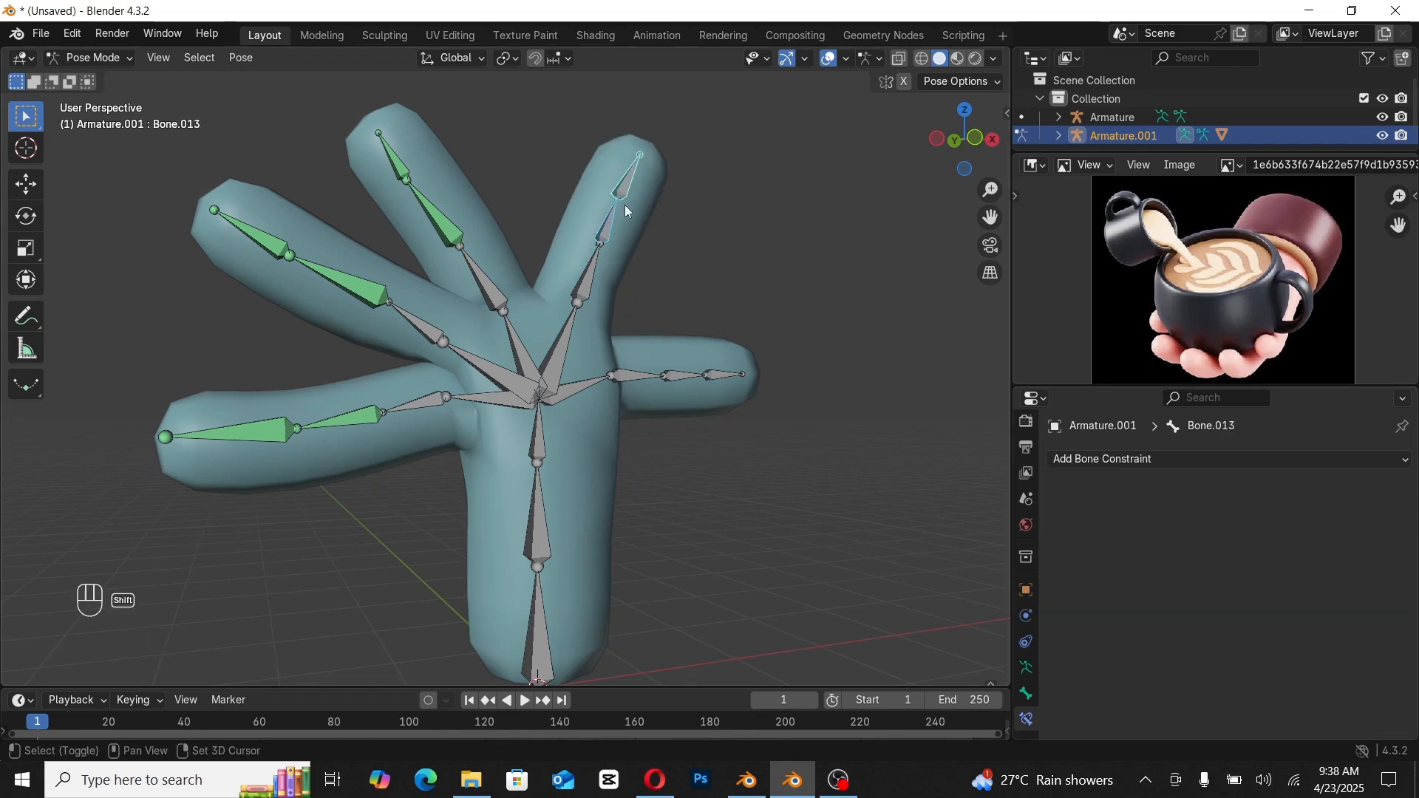
key(shift+ctrl+c)
click(626, 212)
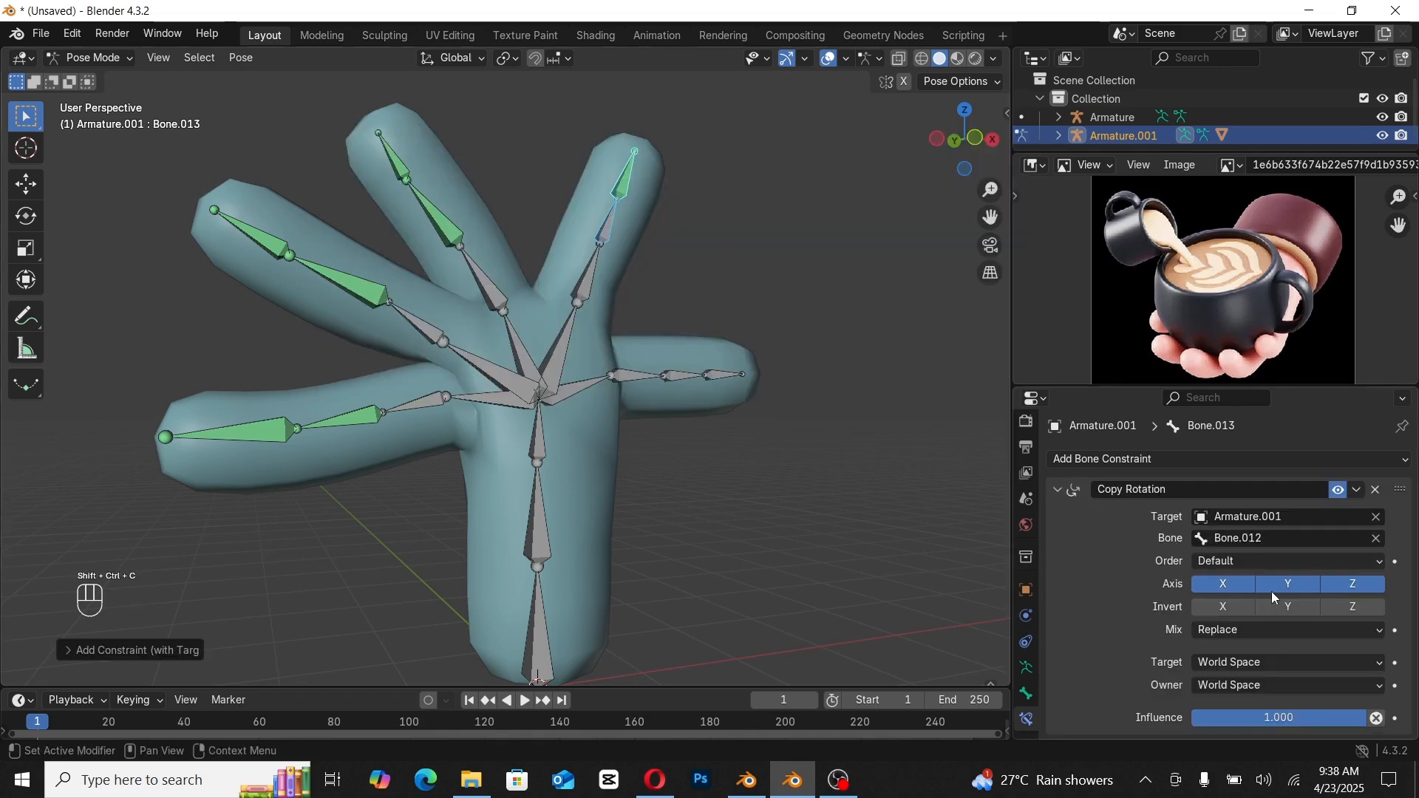
click(1269, 662)
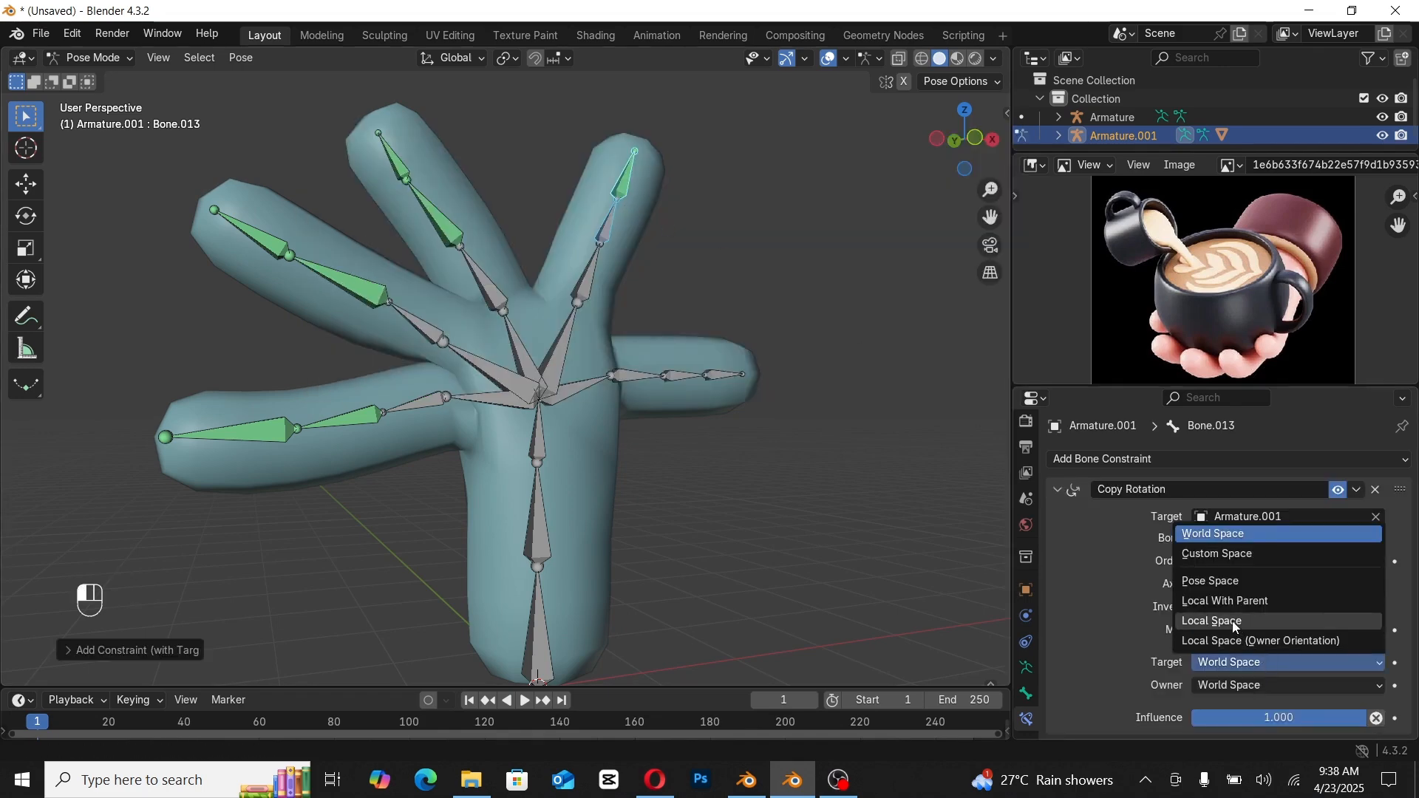
click(1231, 620)
click(1278, 681)
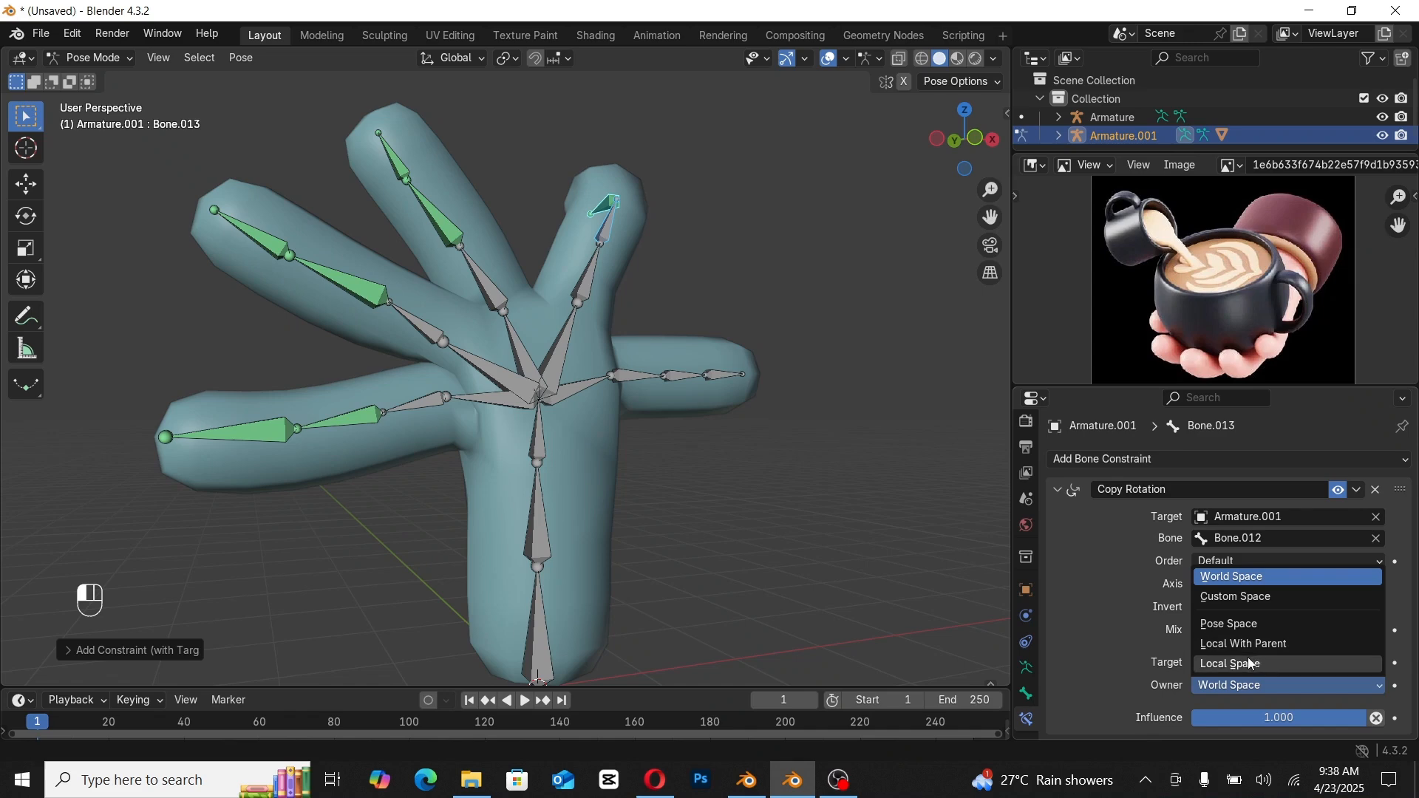
click(1256, 663)
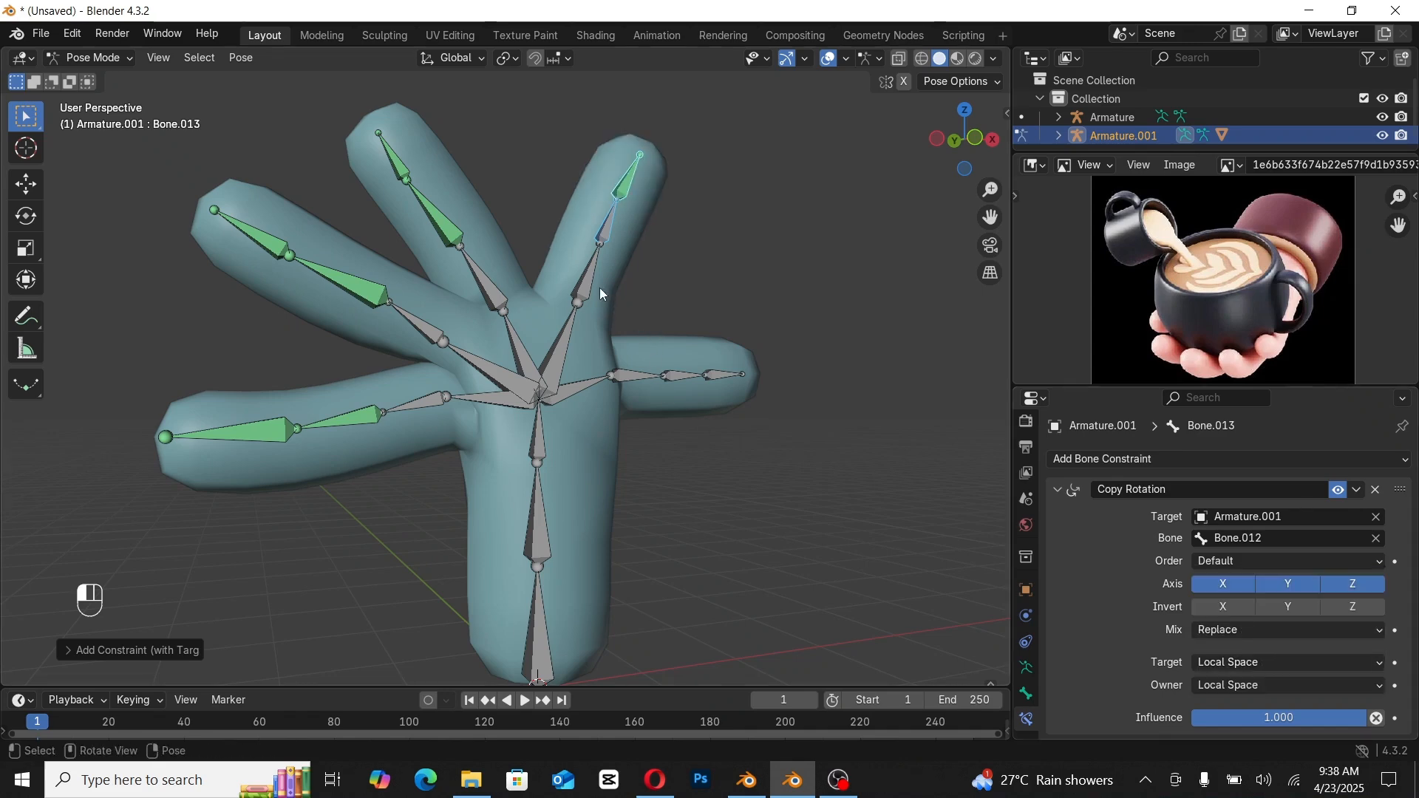
Step: Add a Copy Rotation constraint to the upper-right finger's middle bone, targeting its first bone, with target and owner in Local Space
click(602, 292)
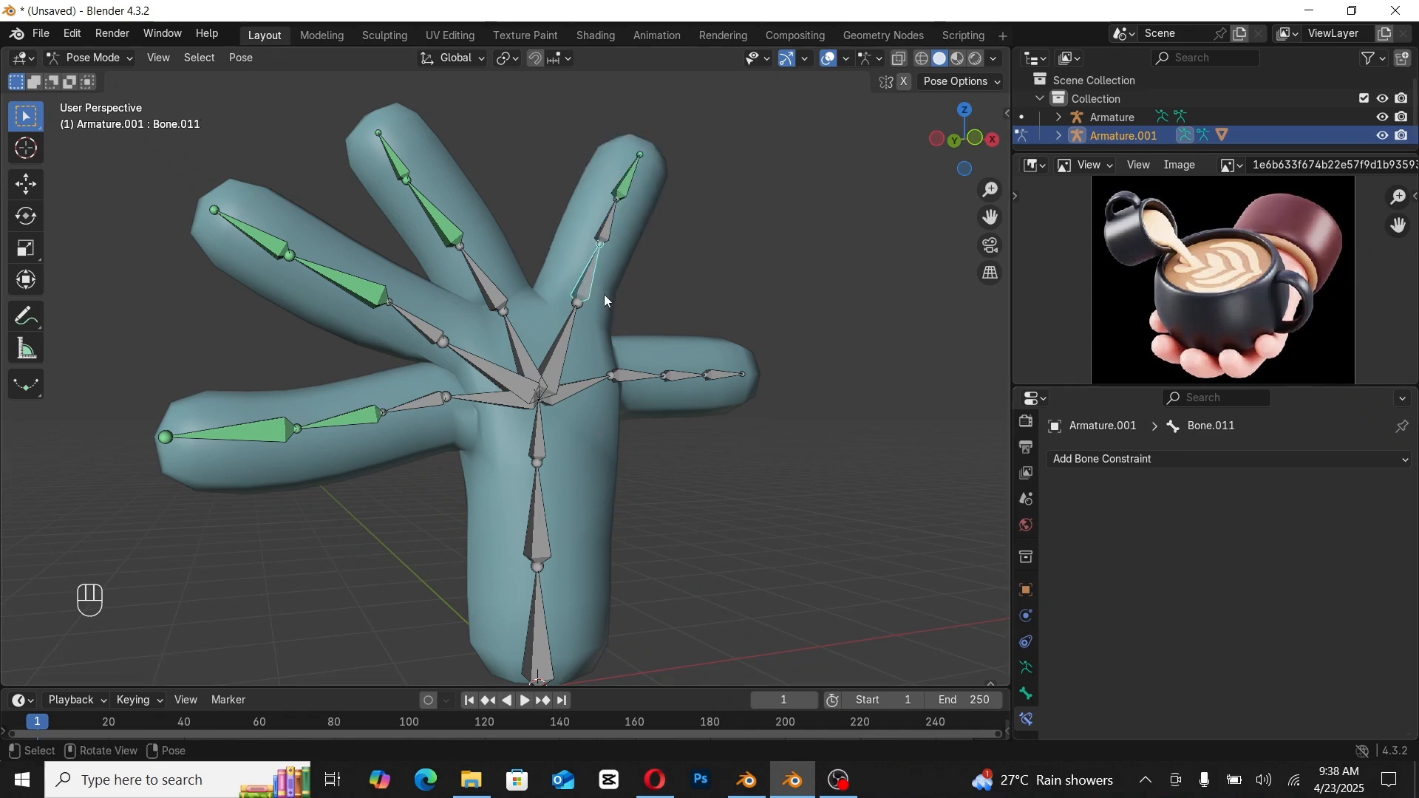
key(ctrl+shift+c)
click(594, 252)
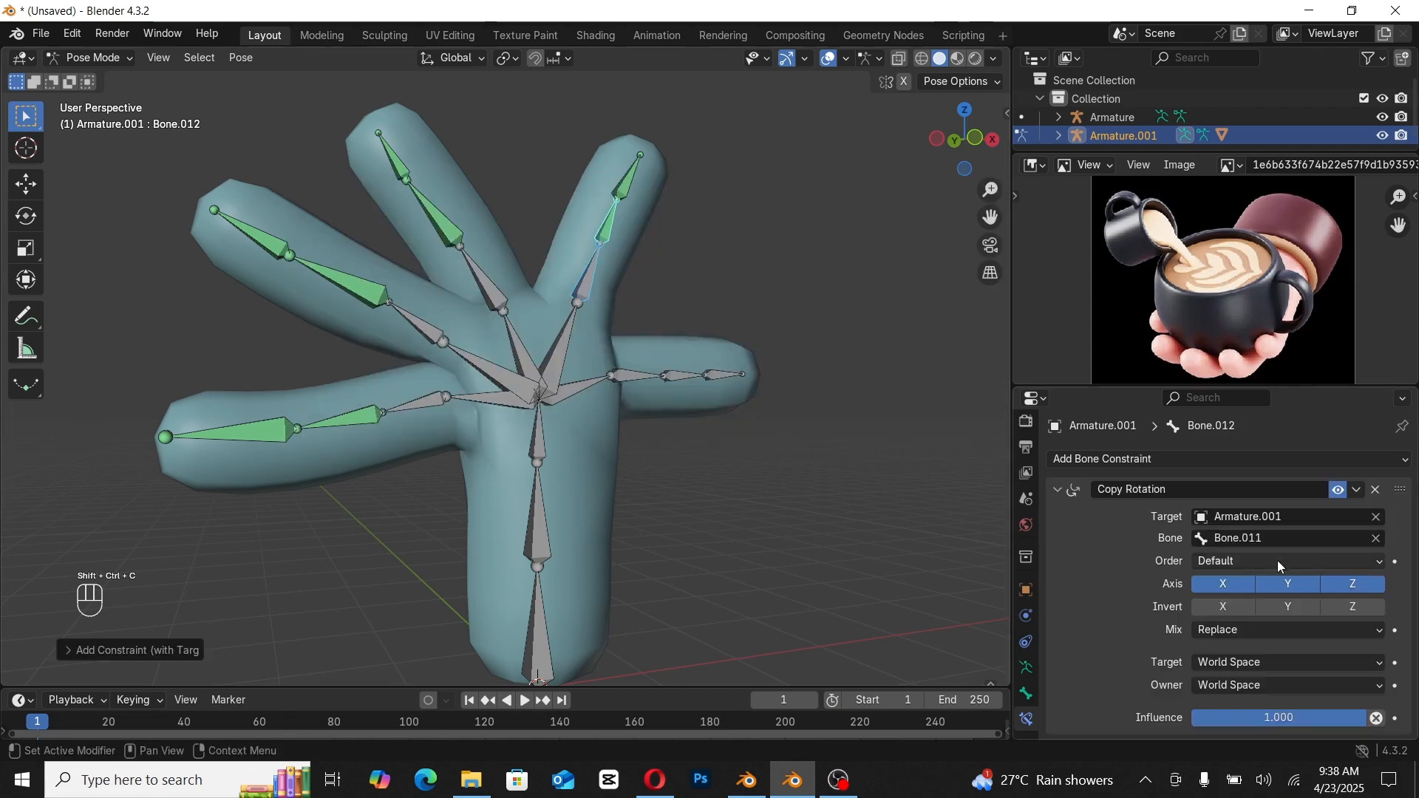
click(1264, 659)
click(1255, 622)
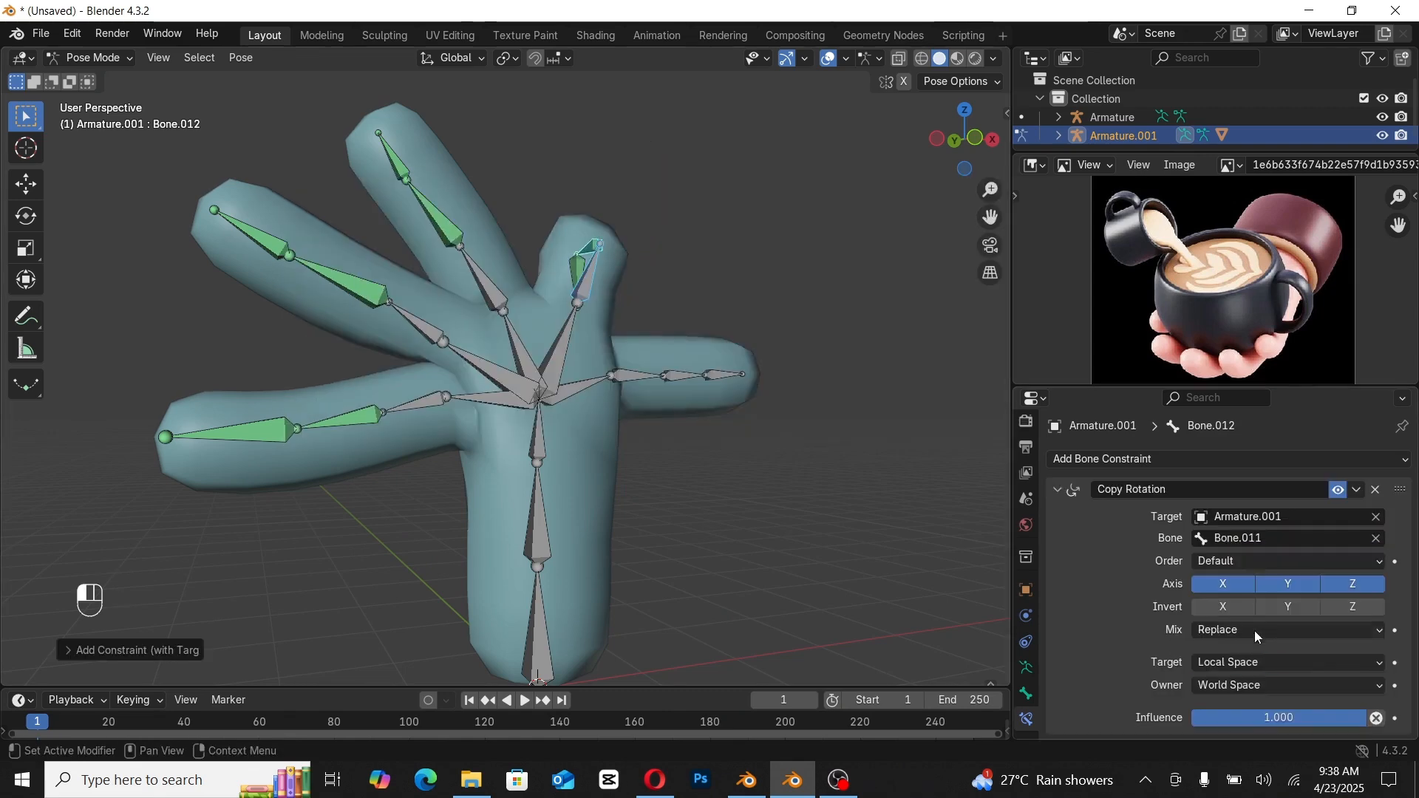
click(1262, 686)
click(1256, 663)
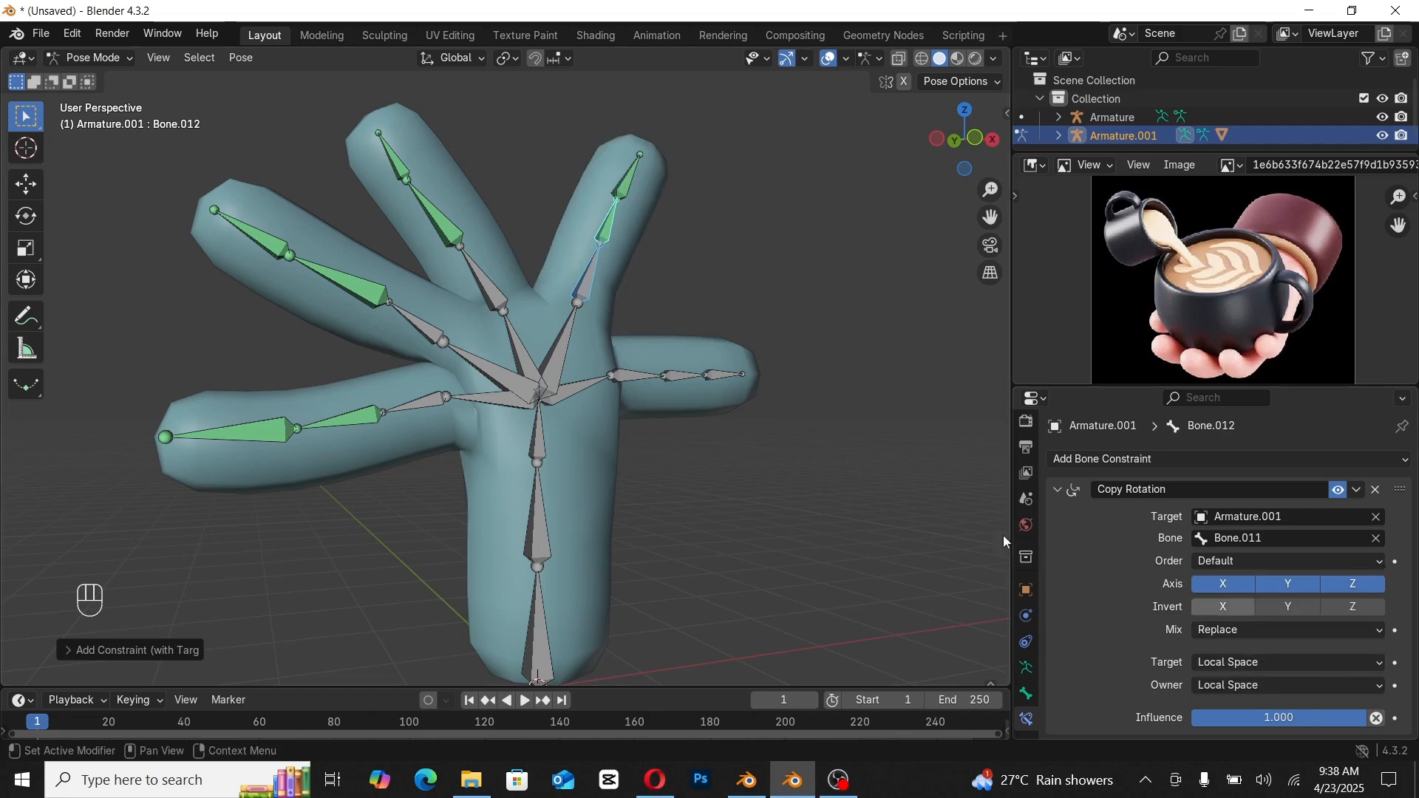
Step: Try a Local Space Copy Rotation constraint on the lower-right finger's middle bone, targeting its end bone, and remove the constraint
click(715, 375)
shift+click(683, 374)
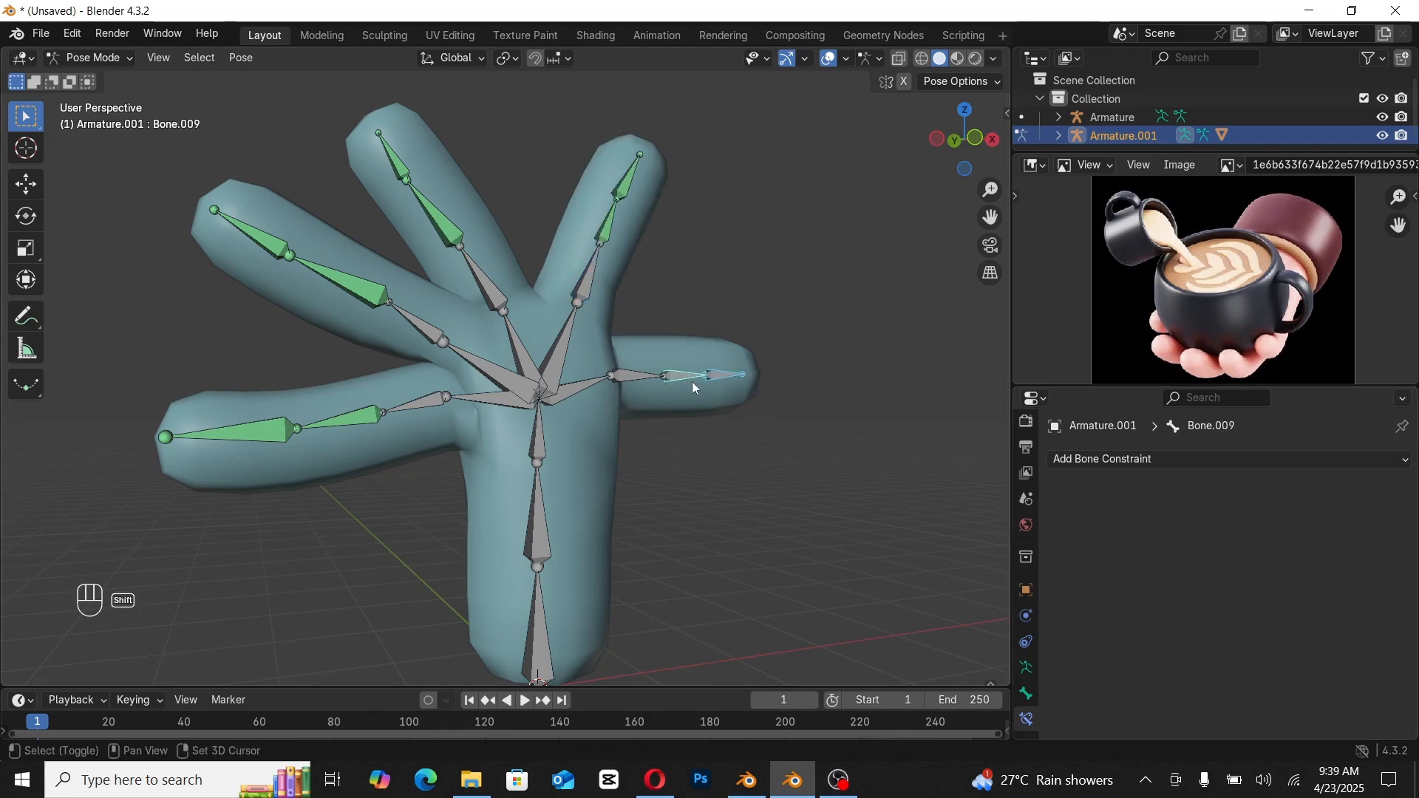
key(shift+ctrl+c)
click(693, 383)
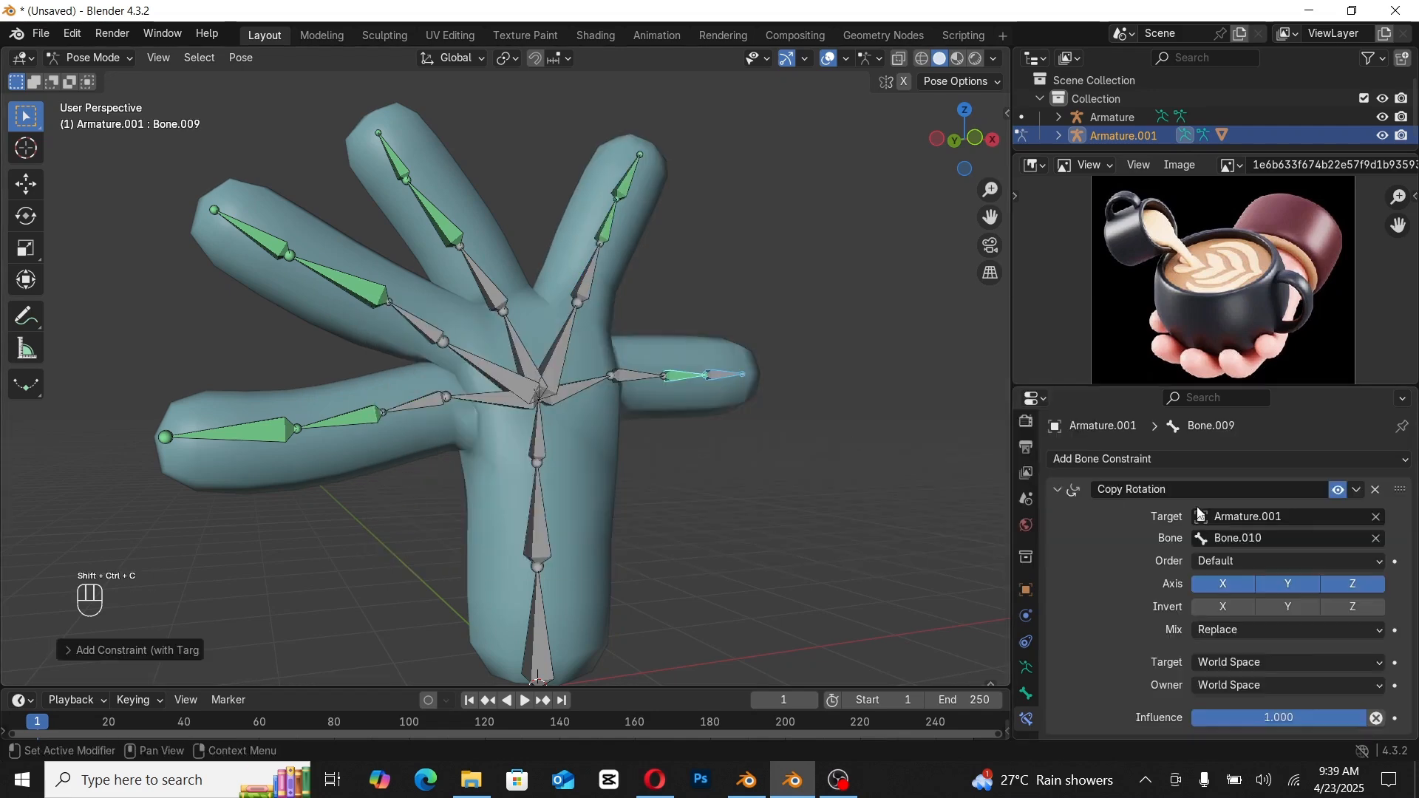
click(1297, 662)
click(1240, 622)
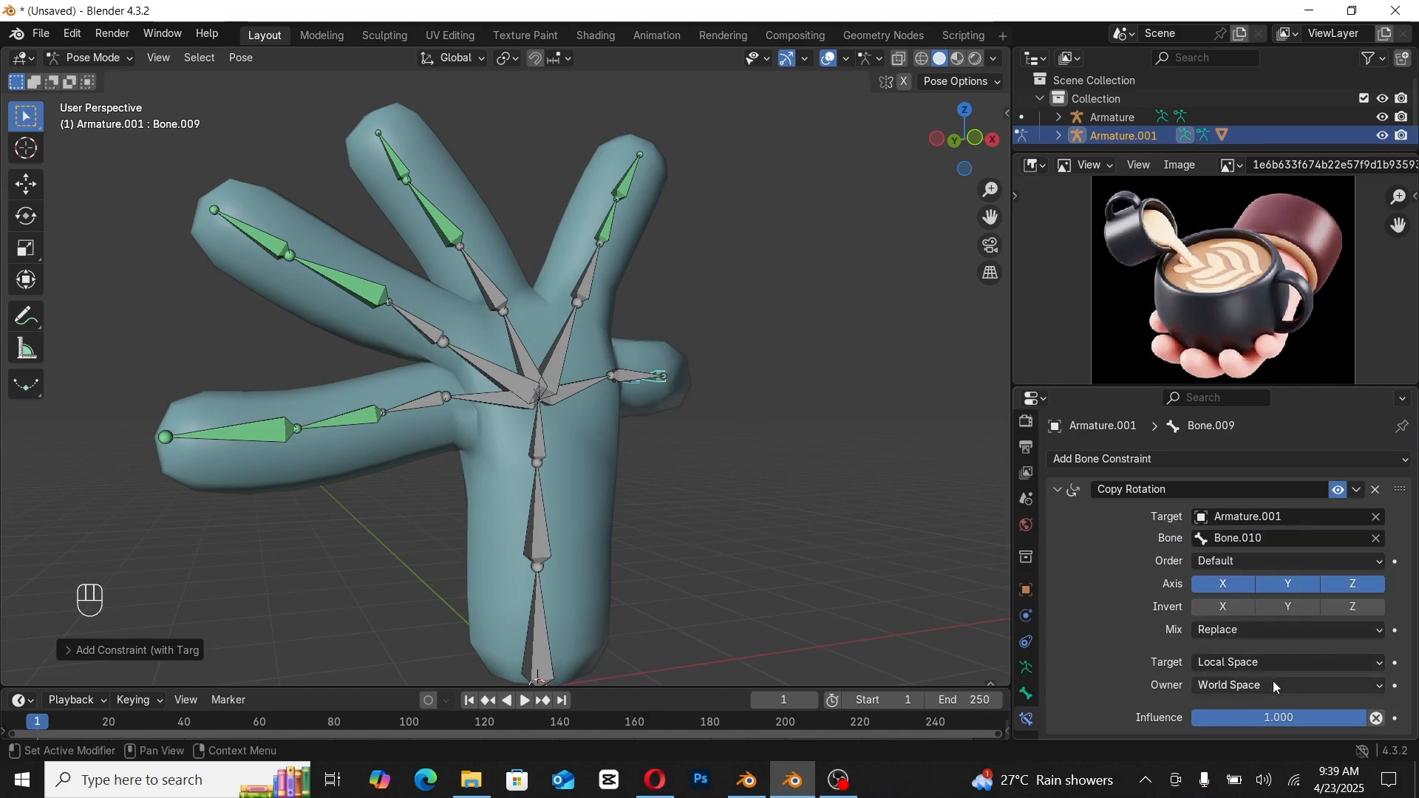
click(1273, 685)
click(1256, 664)
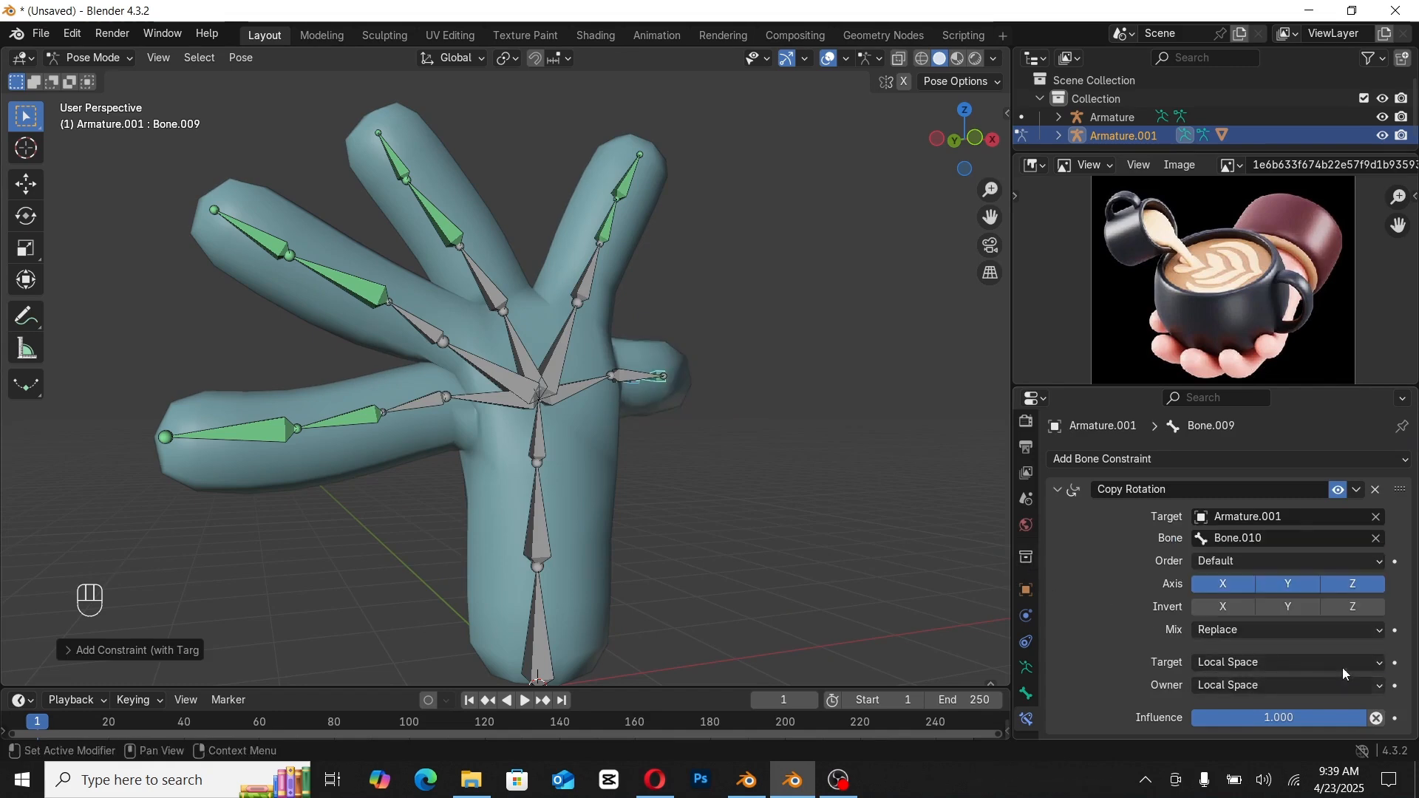
click(1375, 490)
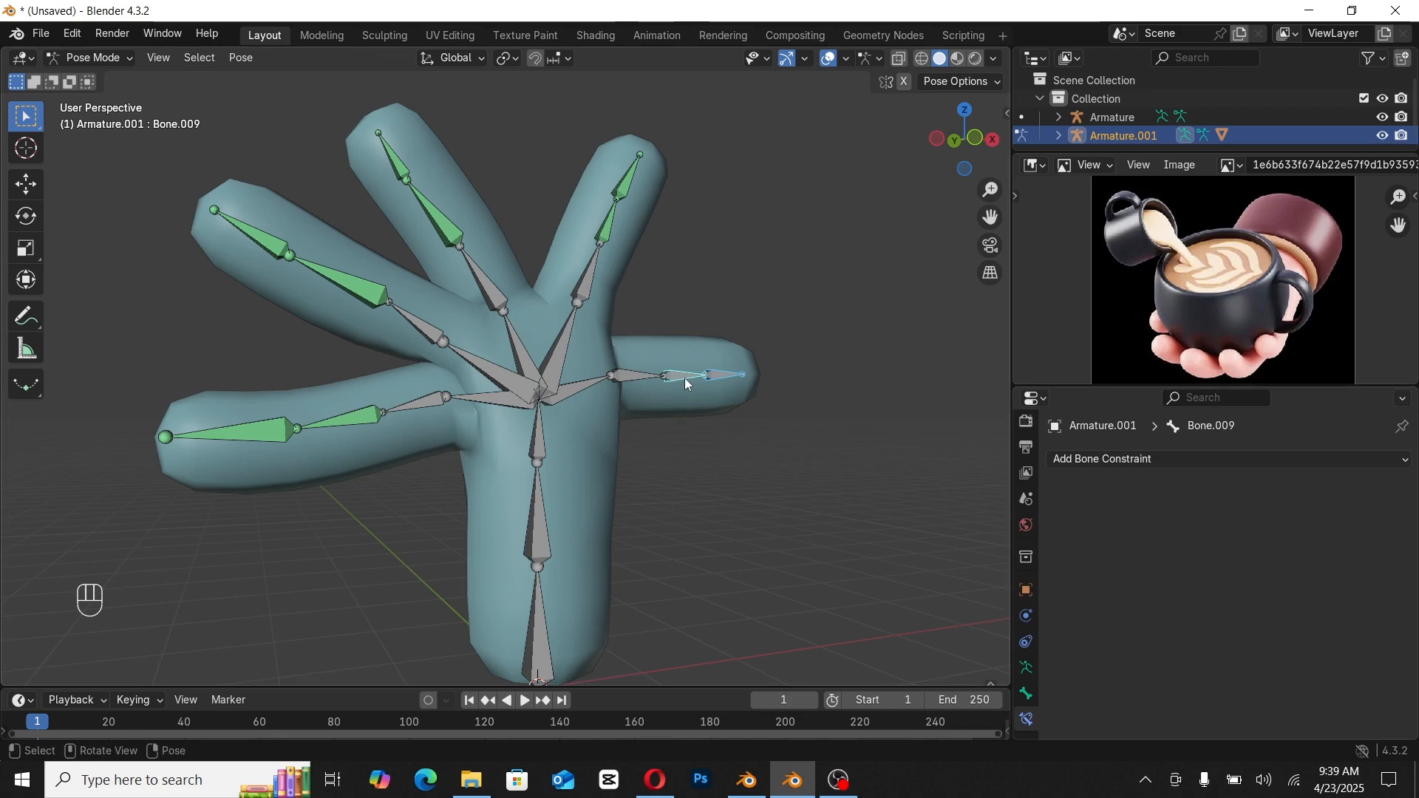
Step: Add a Copy Rotation constraint to the lower-right finger's end bone, targeting its middle bone, with target and owner in Local Space
click(723, 377)
key(ctrl+shift+c)
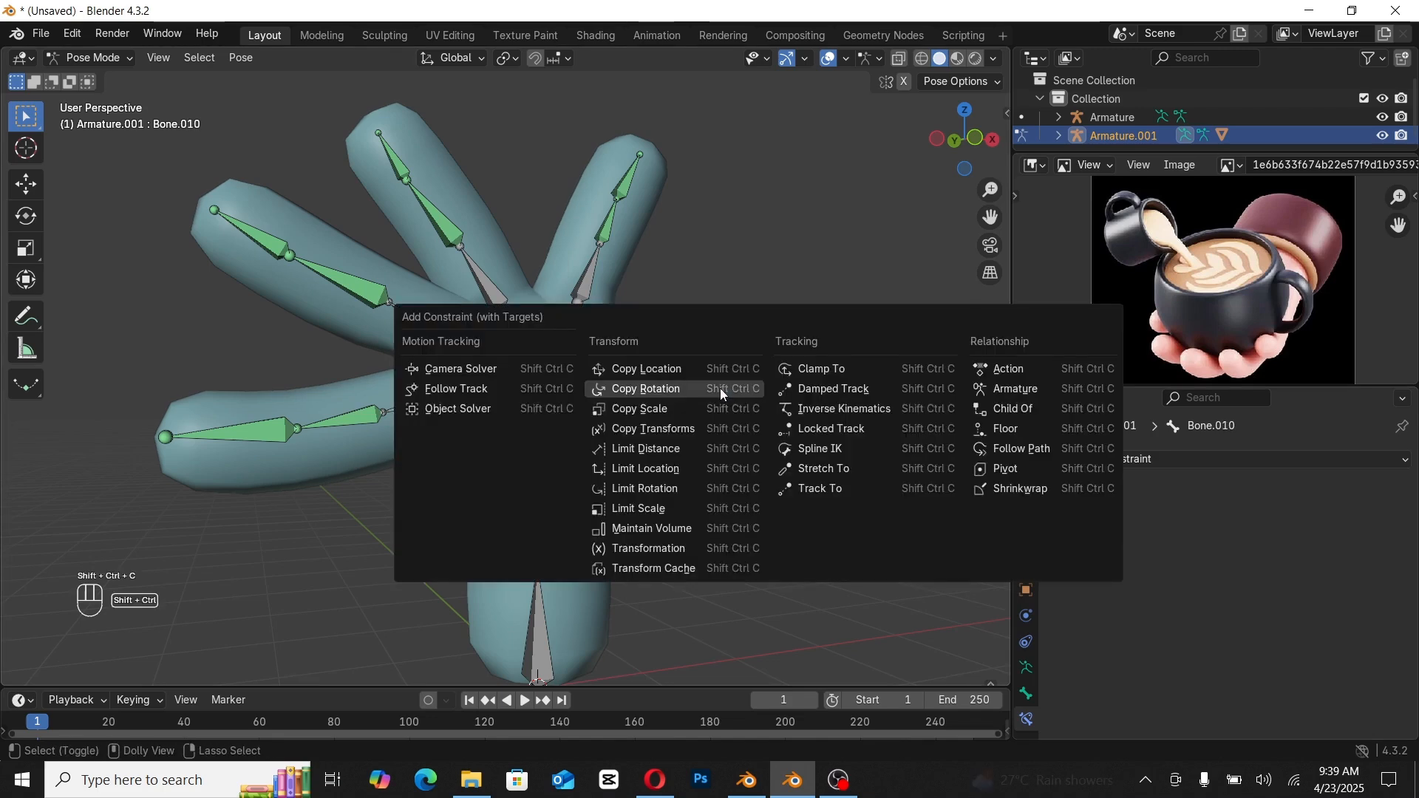
click(680, 388)
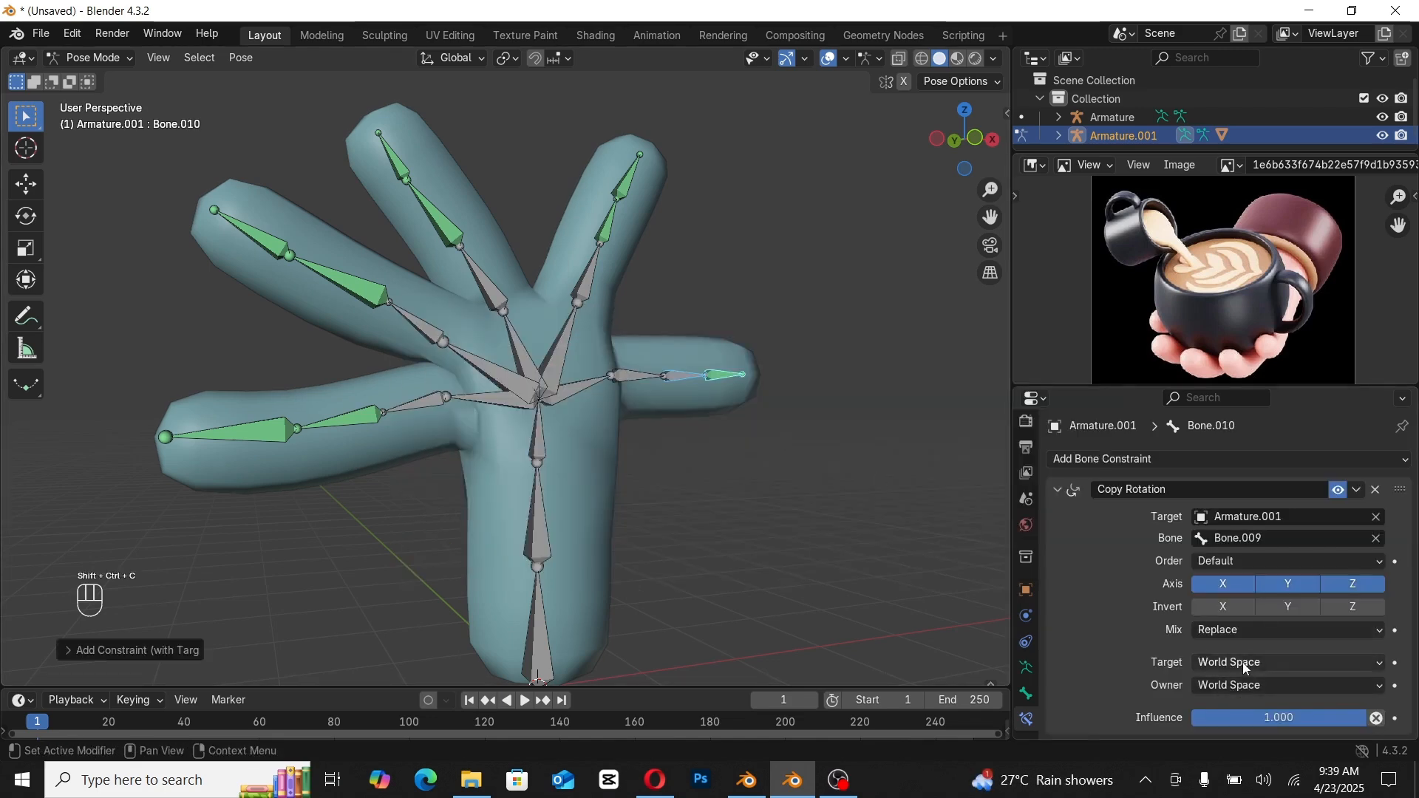
click(1244, 666)
click(1231, 622)
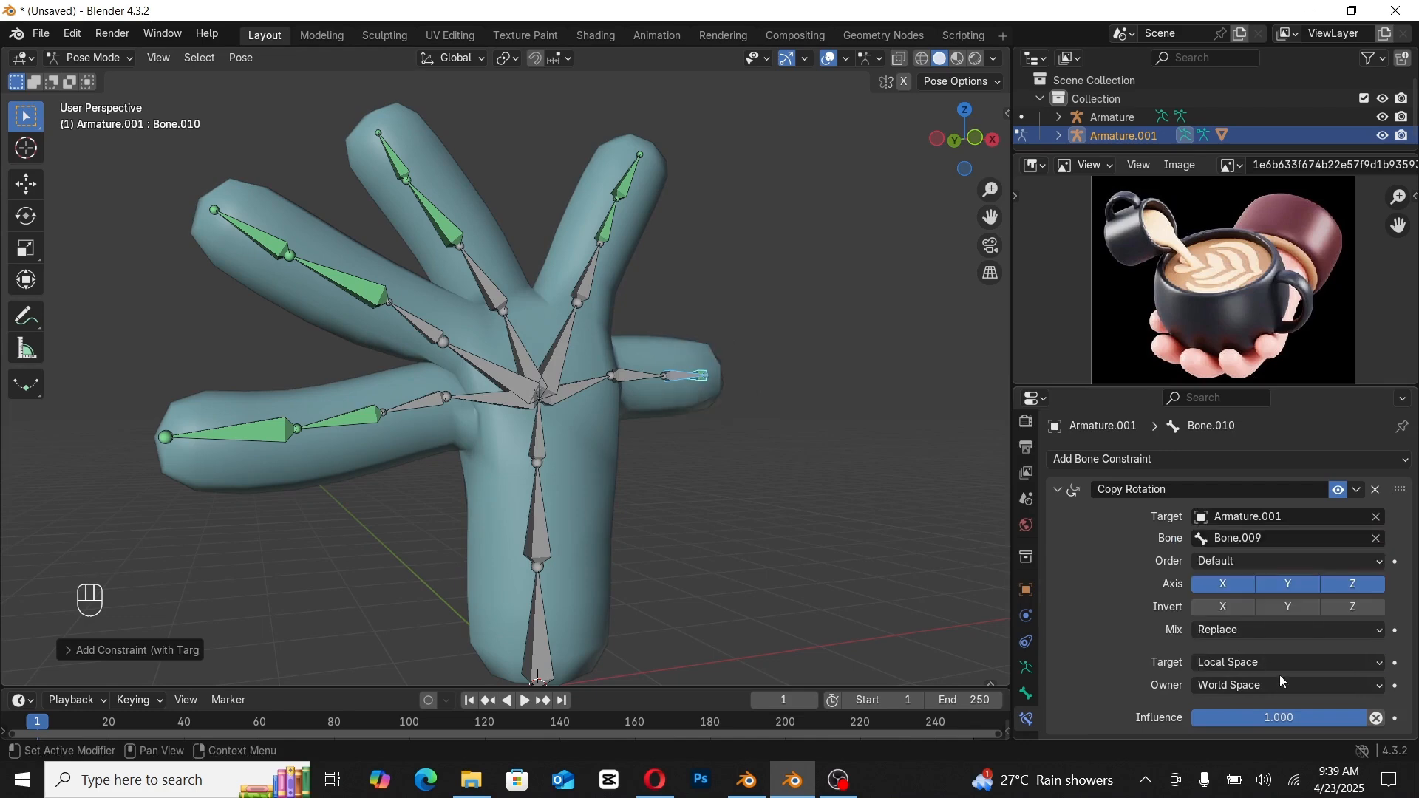
click(1281, 686)
click(1265, 666)
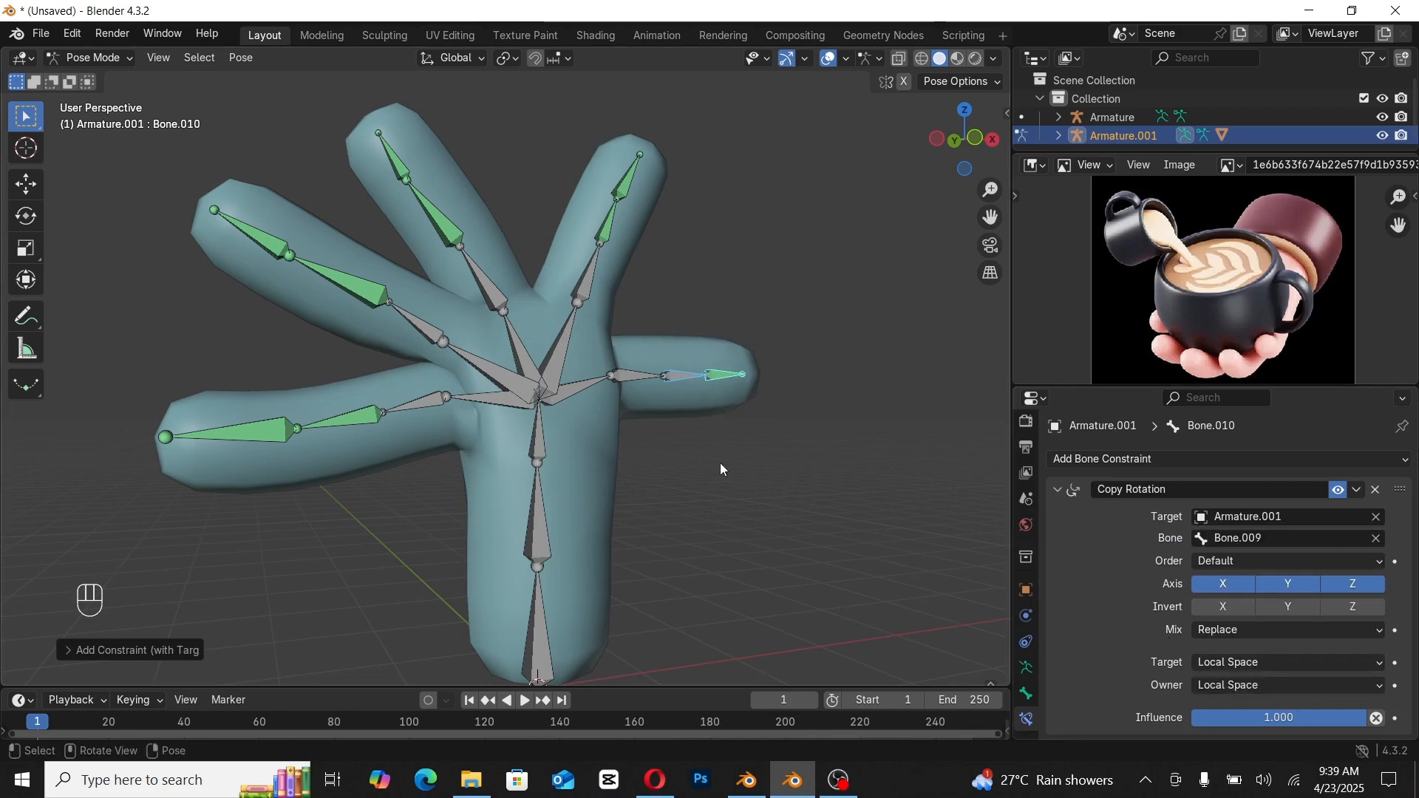
Step: Add a Copy Rotation constraint to the lower-right finger's middle bone, targeting its first bone, with target and owner in Local Space
click(656, 432)
click(641, 379)
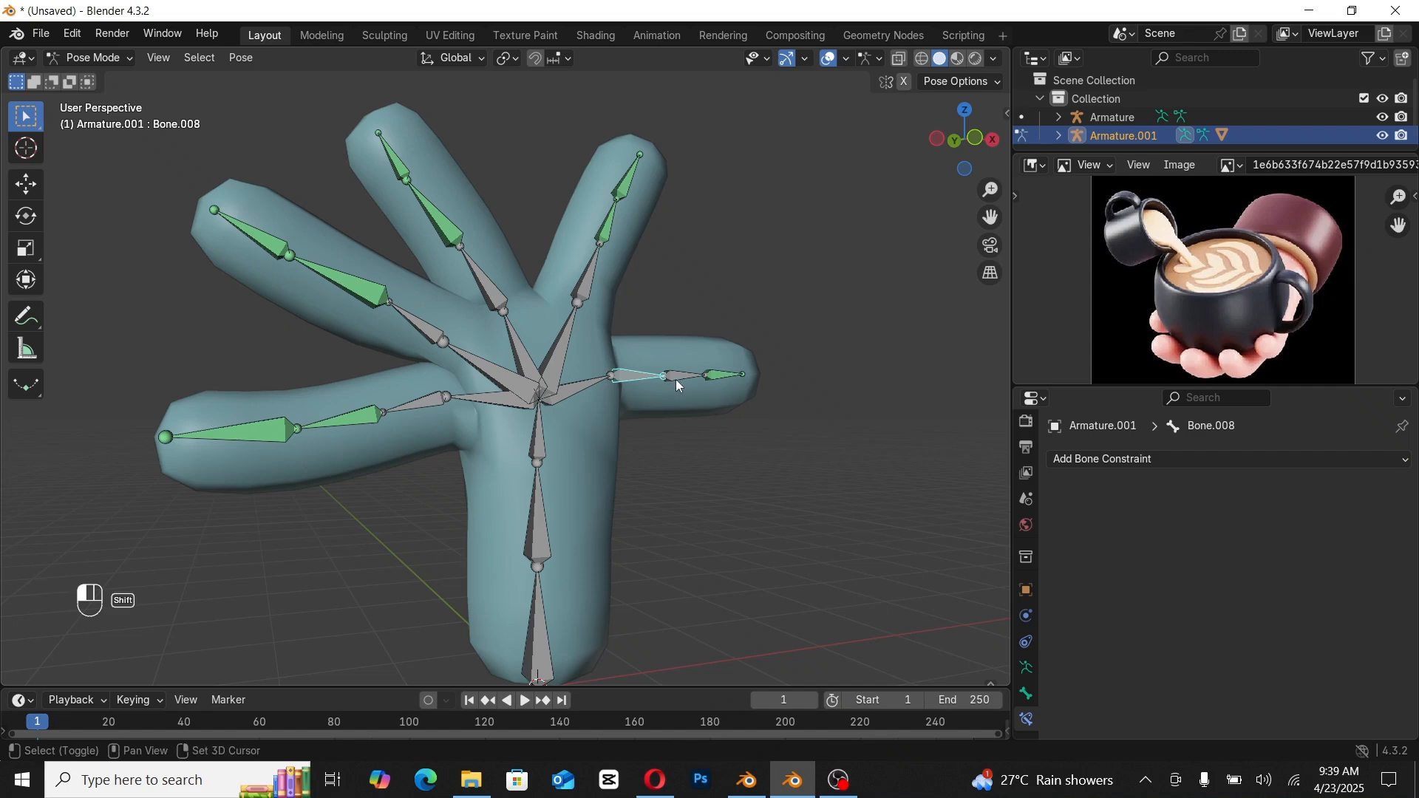
shift+click(675, 379)
key(shift+ctrl+c)
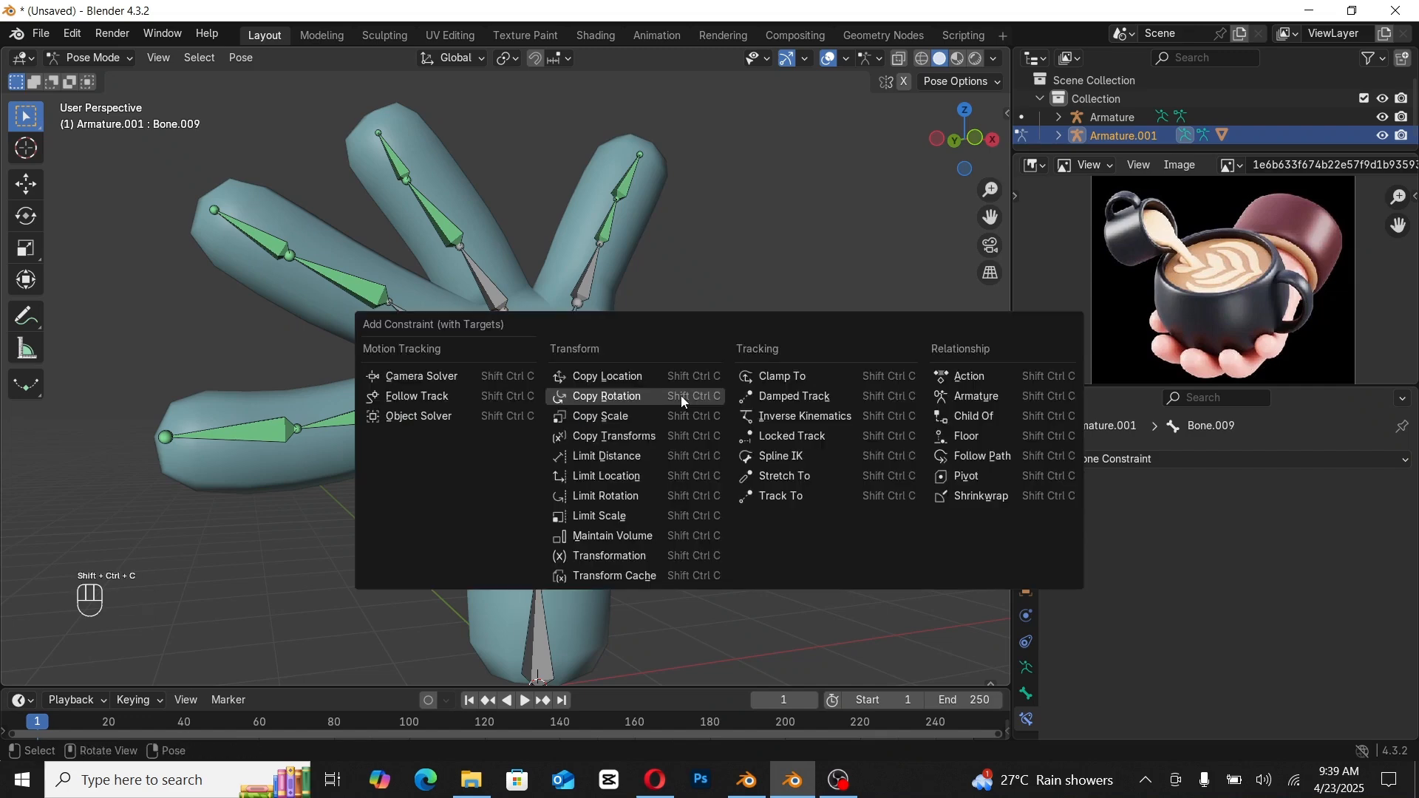
click(634, 396)
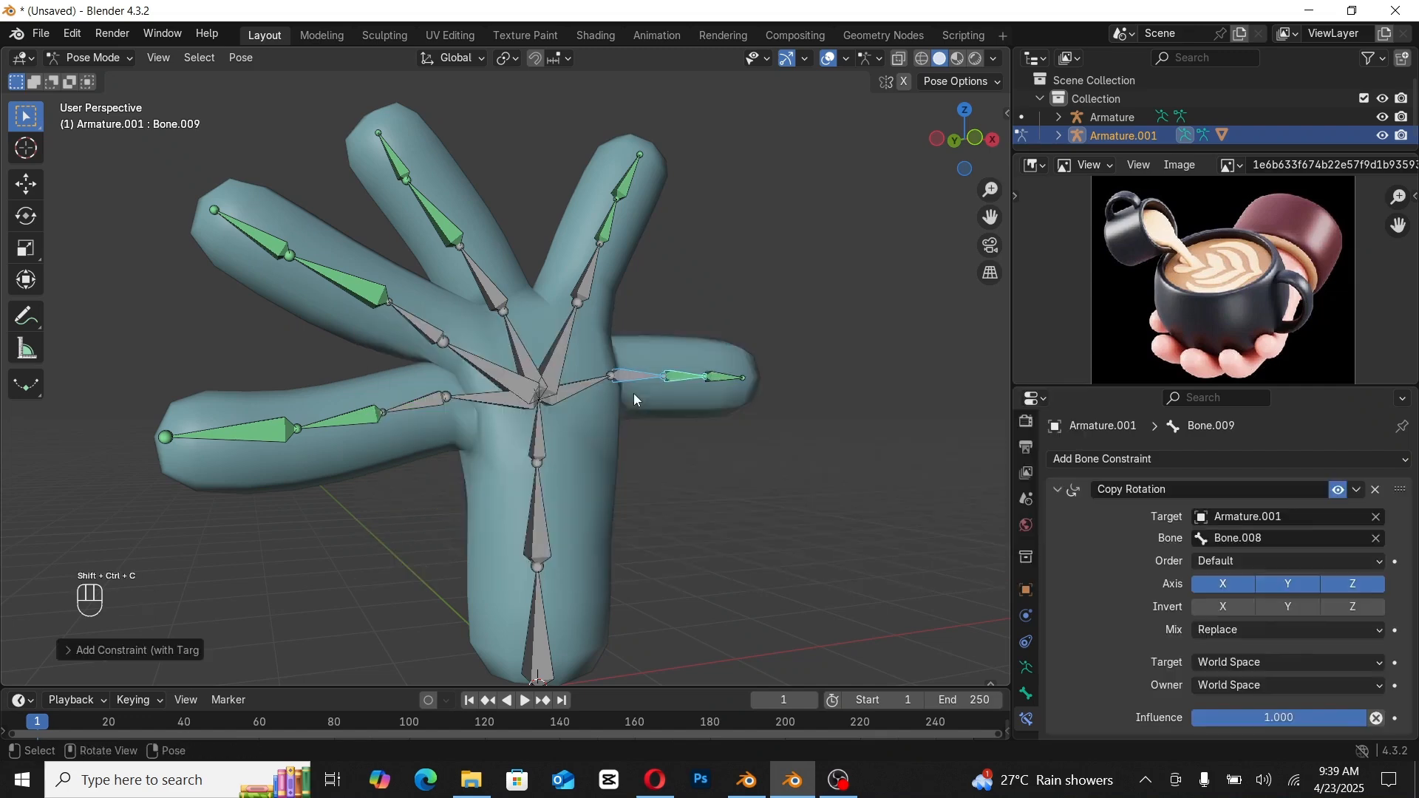
click(1235, 662)
click(1231, 621)
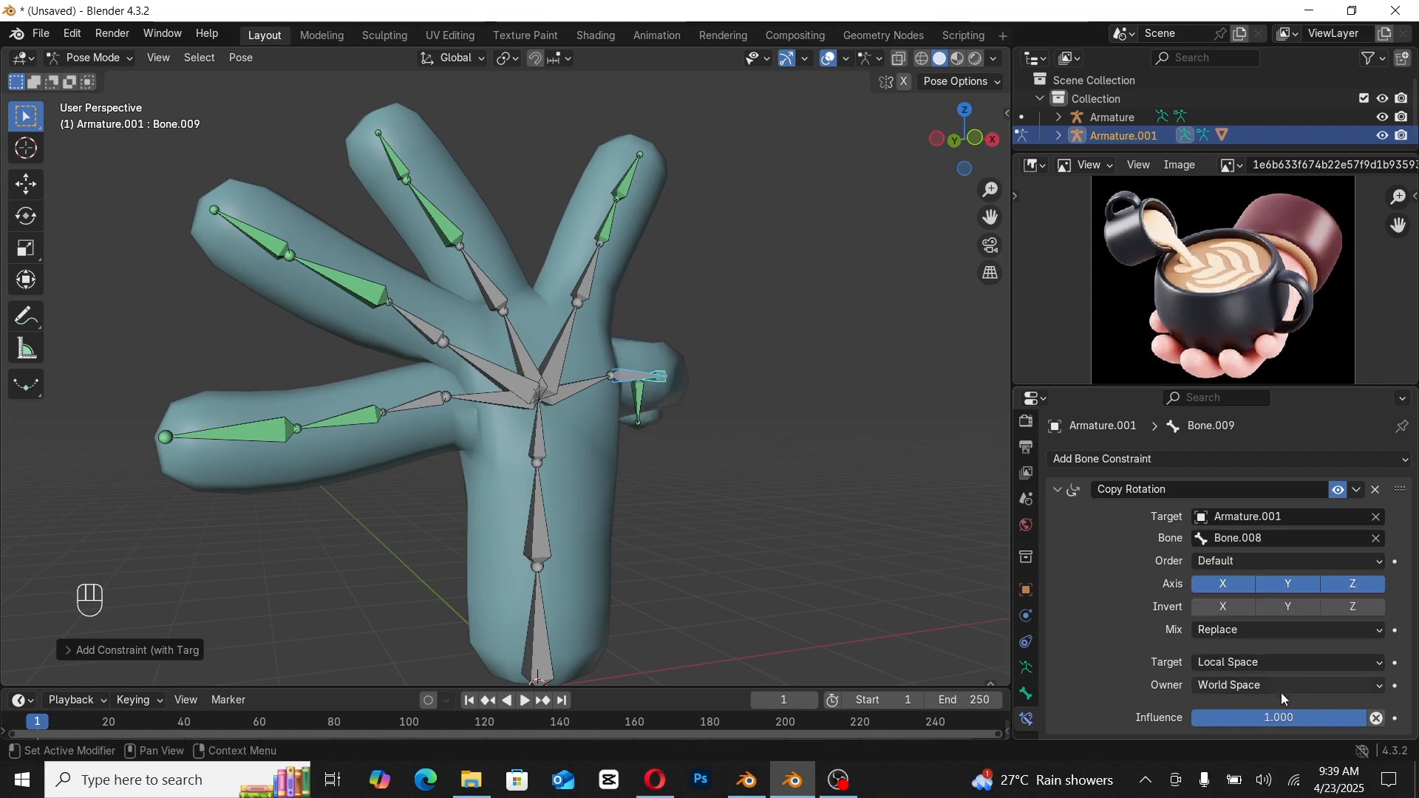
click(1261, 687)
click(1241, 662)
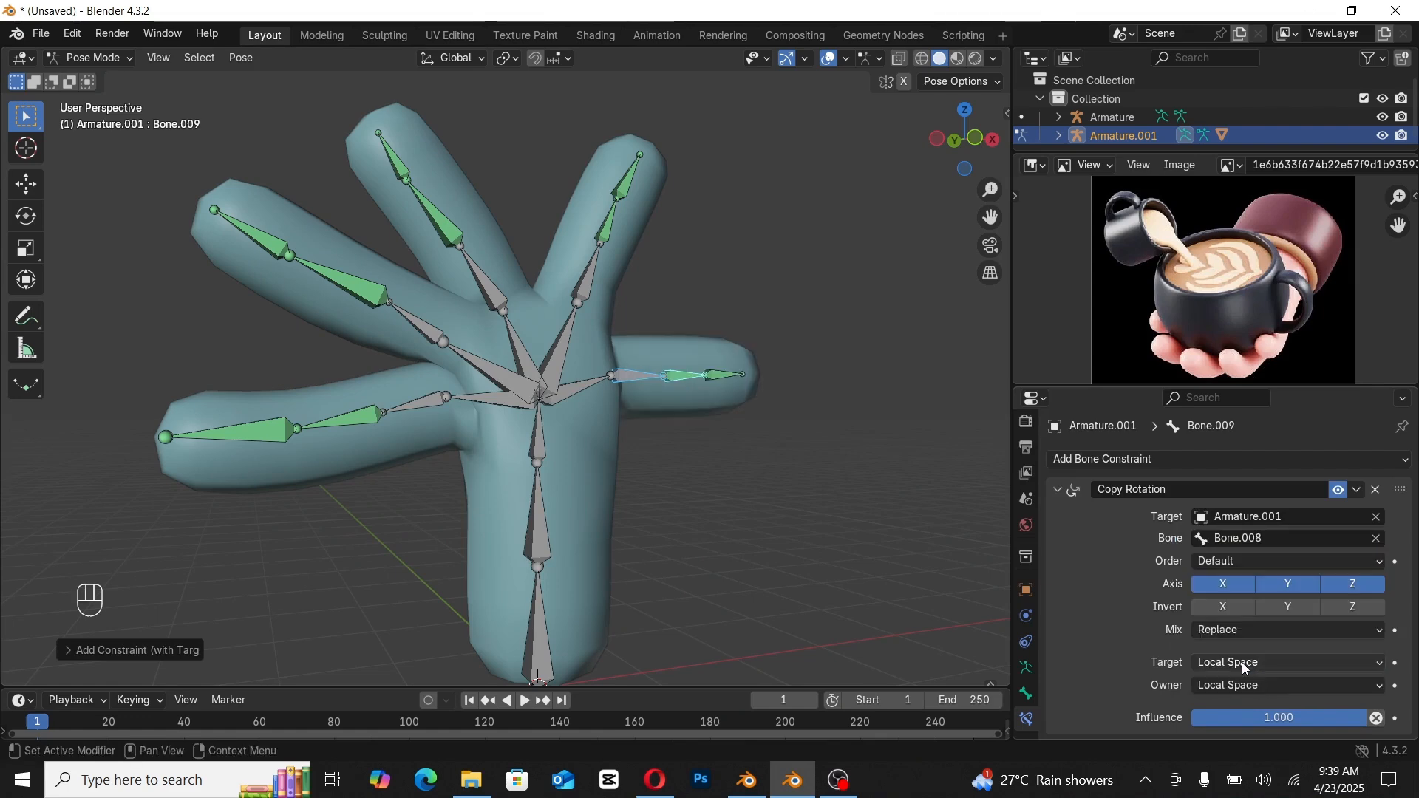
click(854, 551)
middle_drag(580, 449, 543, 429)
scroll(547, 428, down, 3)
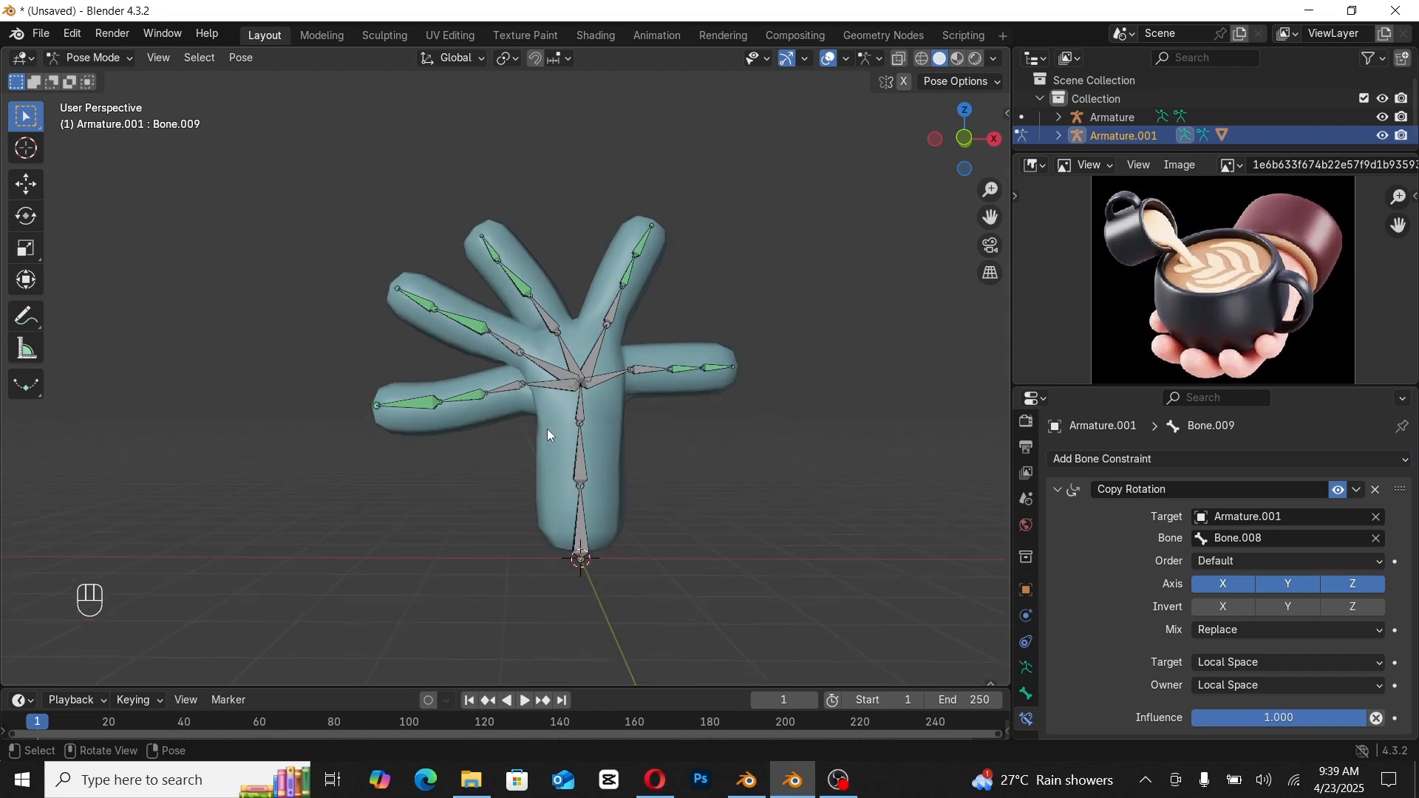
key(ctrl+Tab)
key(ctrl+Tab)
click(475, 413)
key(r)
key(r)
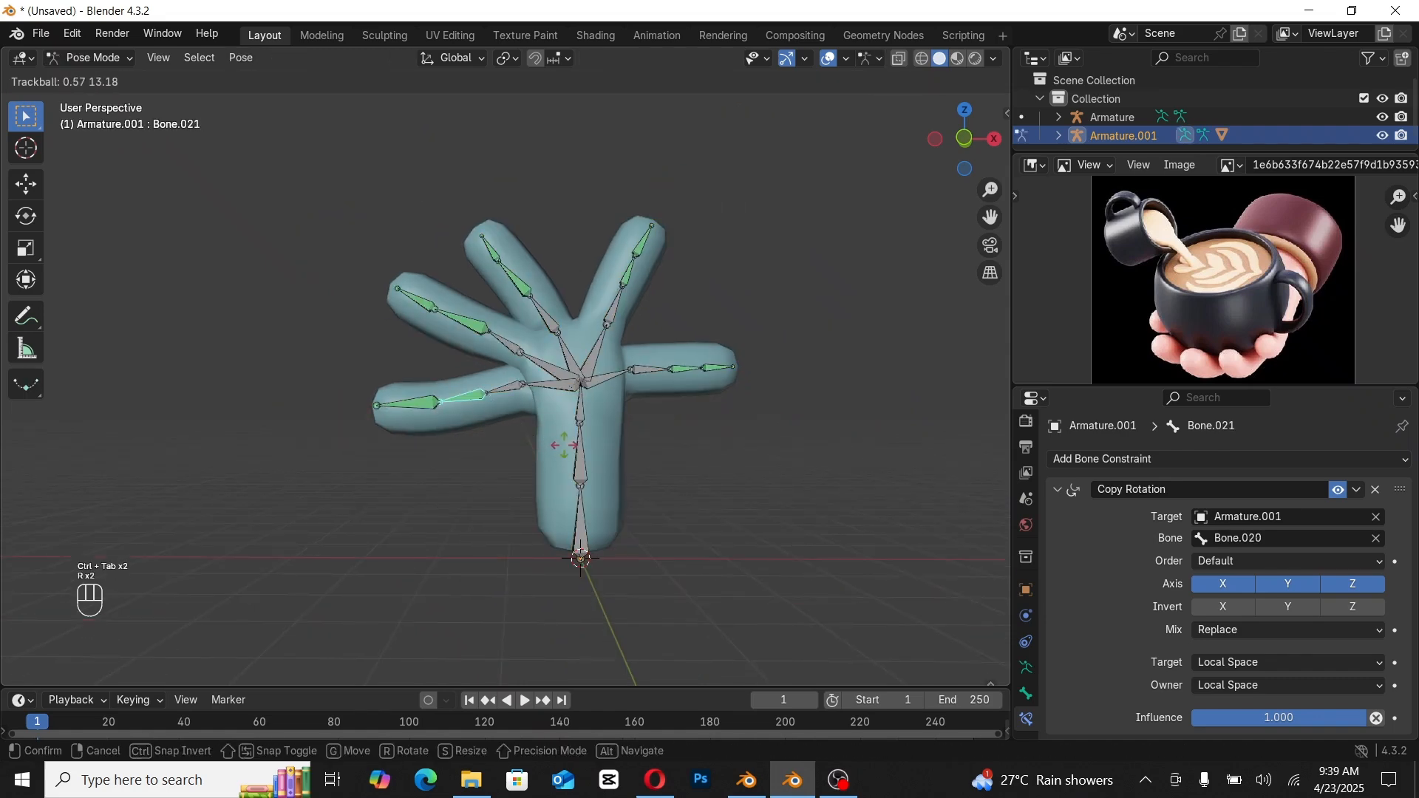
right_click(520, 442)
key(r)
key(x)
key(x)
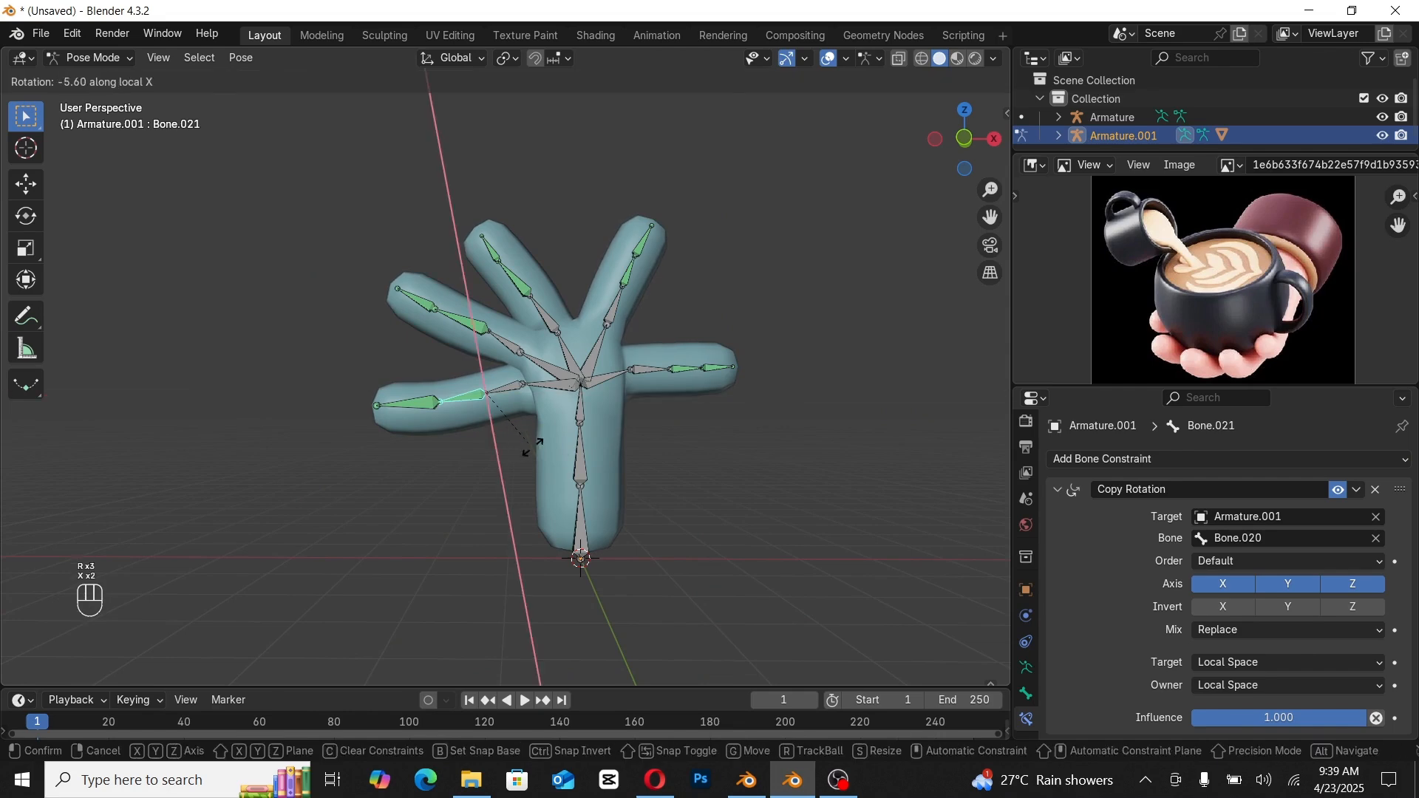
right_click(396, 427)
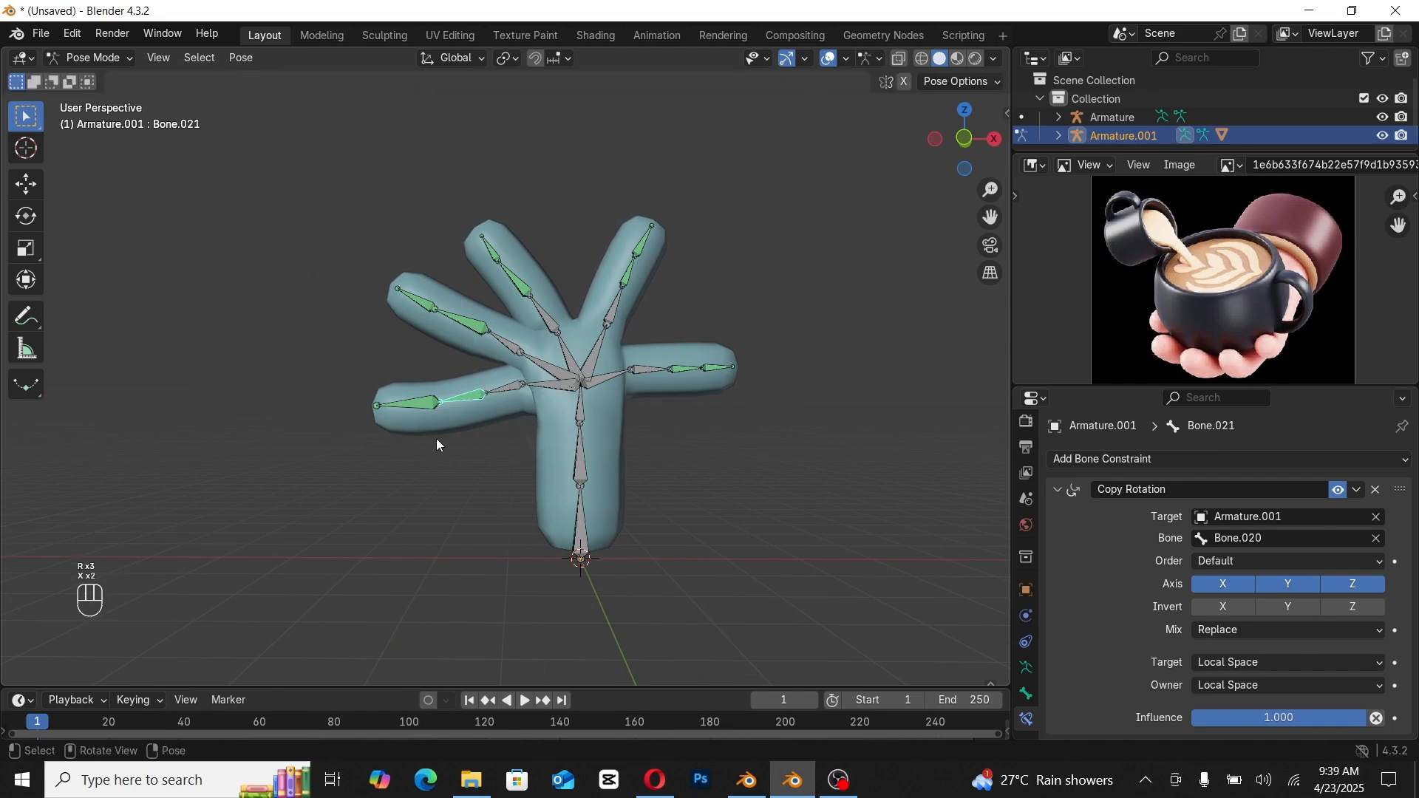
key(r)
key(r)
right_click(480, 420)
click(471, 335)
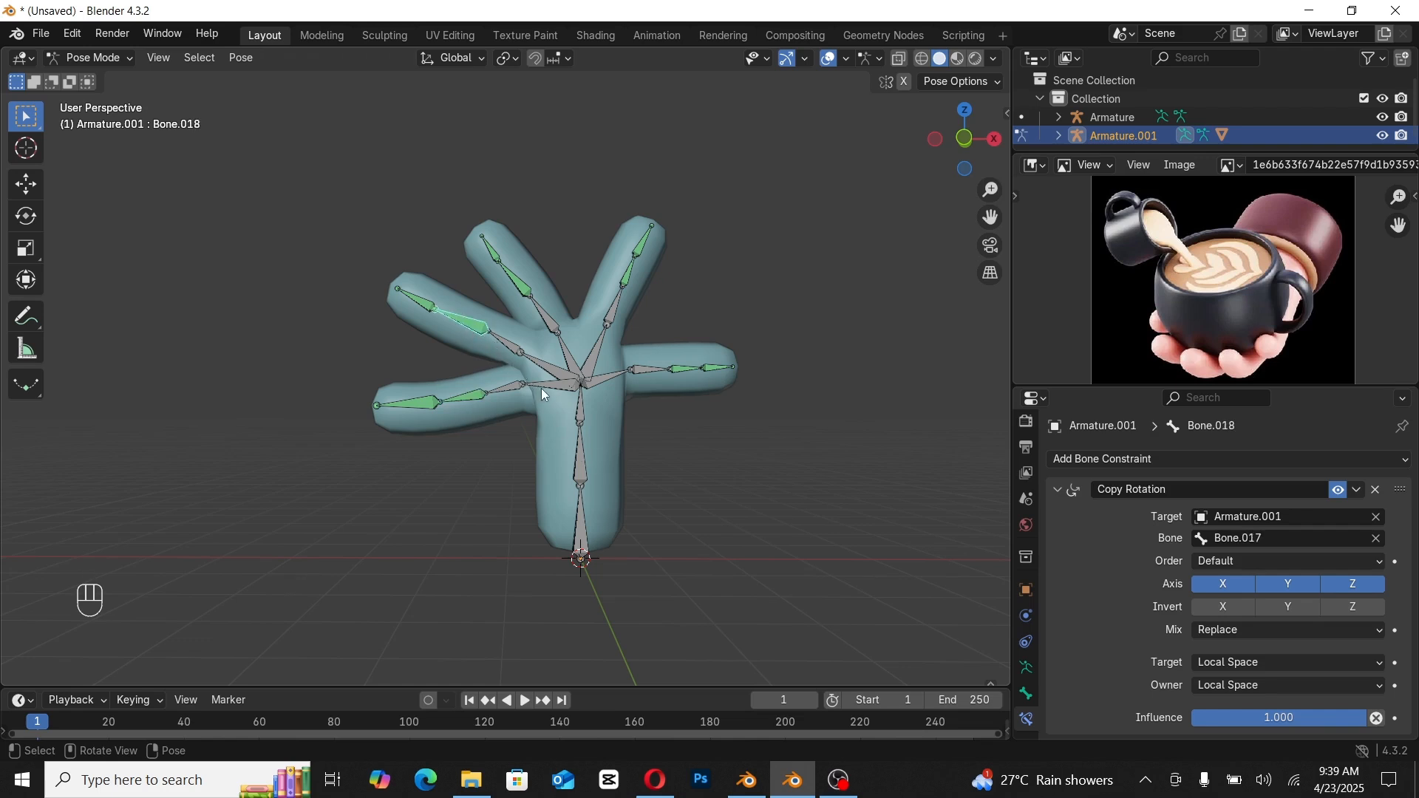
key(r)
right_click(427, 374)
click(418, 304)
key(r)
right_click(530, 327)
Step: Try curling the upper-right finger by rotating its first bone
click(606, 328)
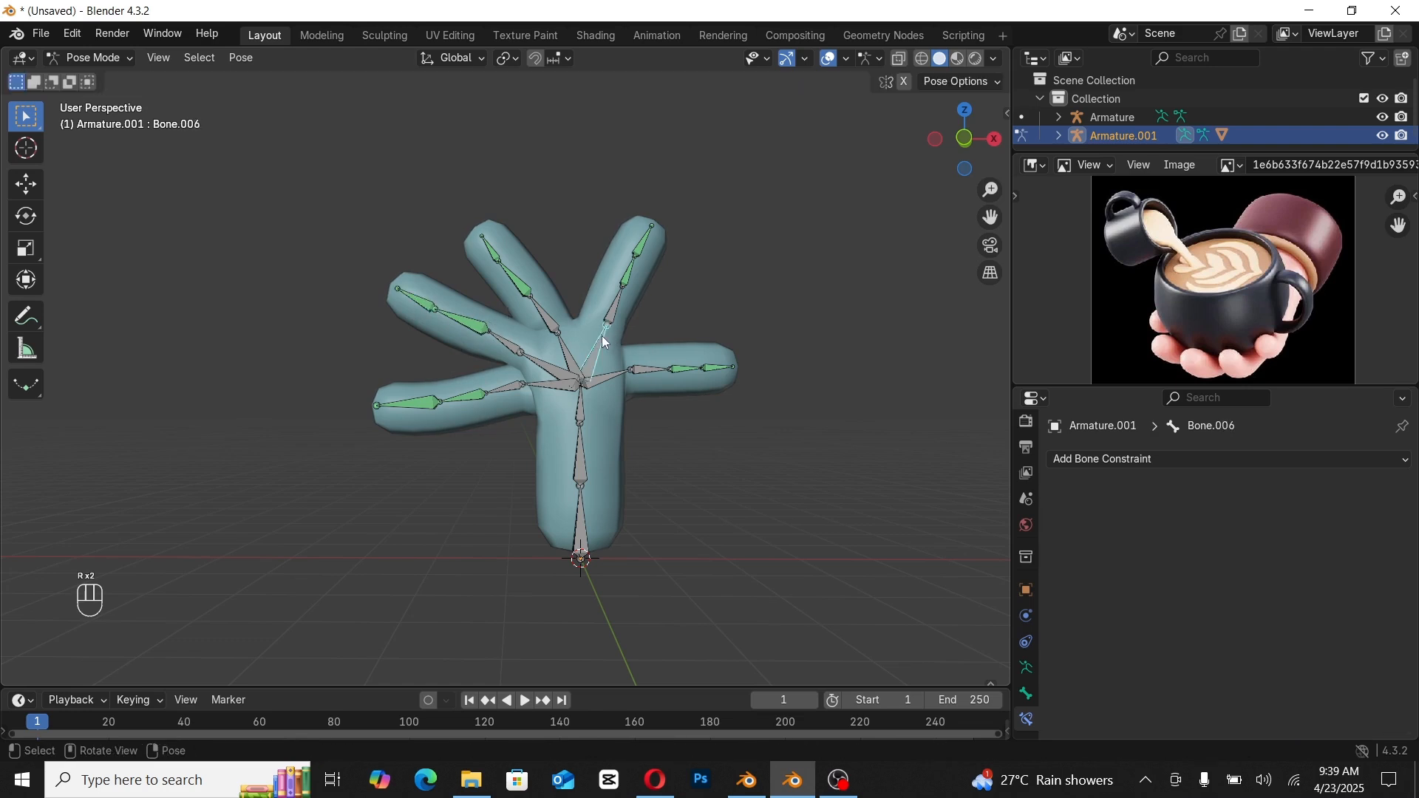
key(r)
key(x)
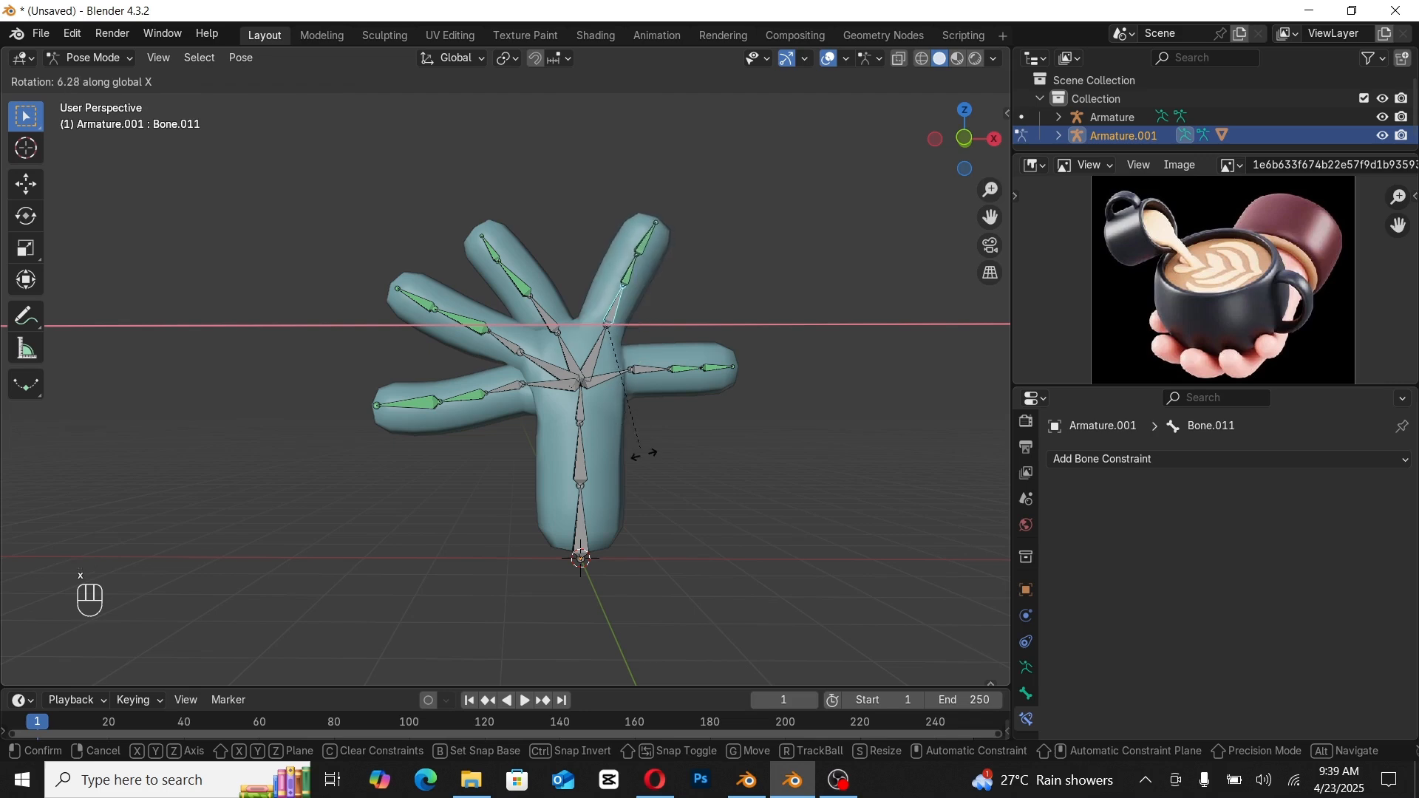
key(r)
key(x)
key(x)
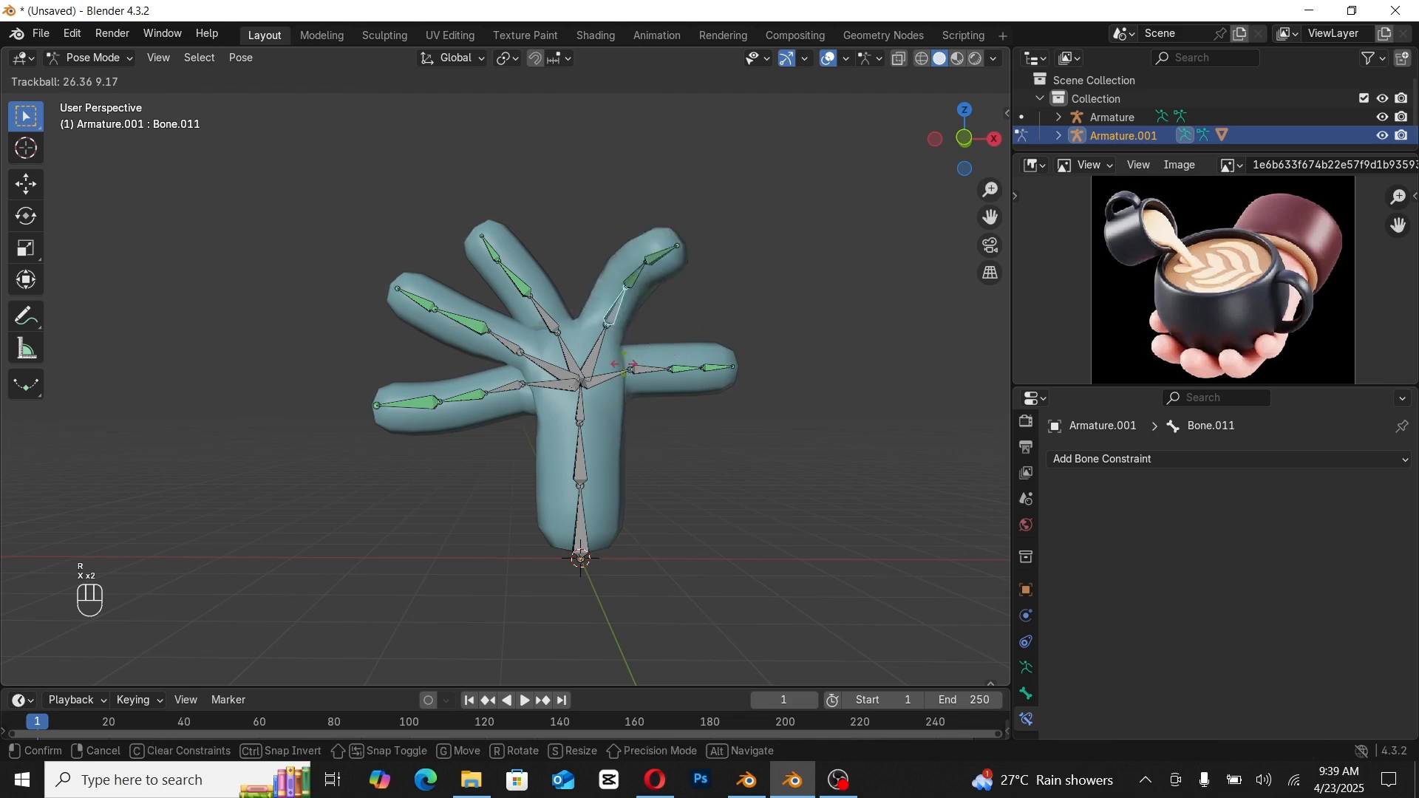
click(578, 371)
click(545, 316)
key(r)
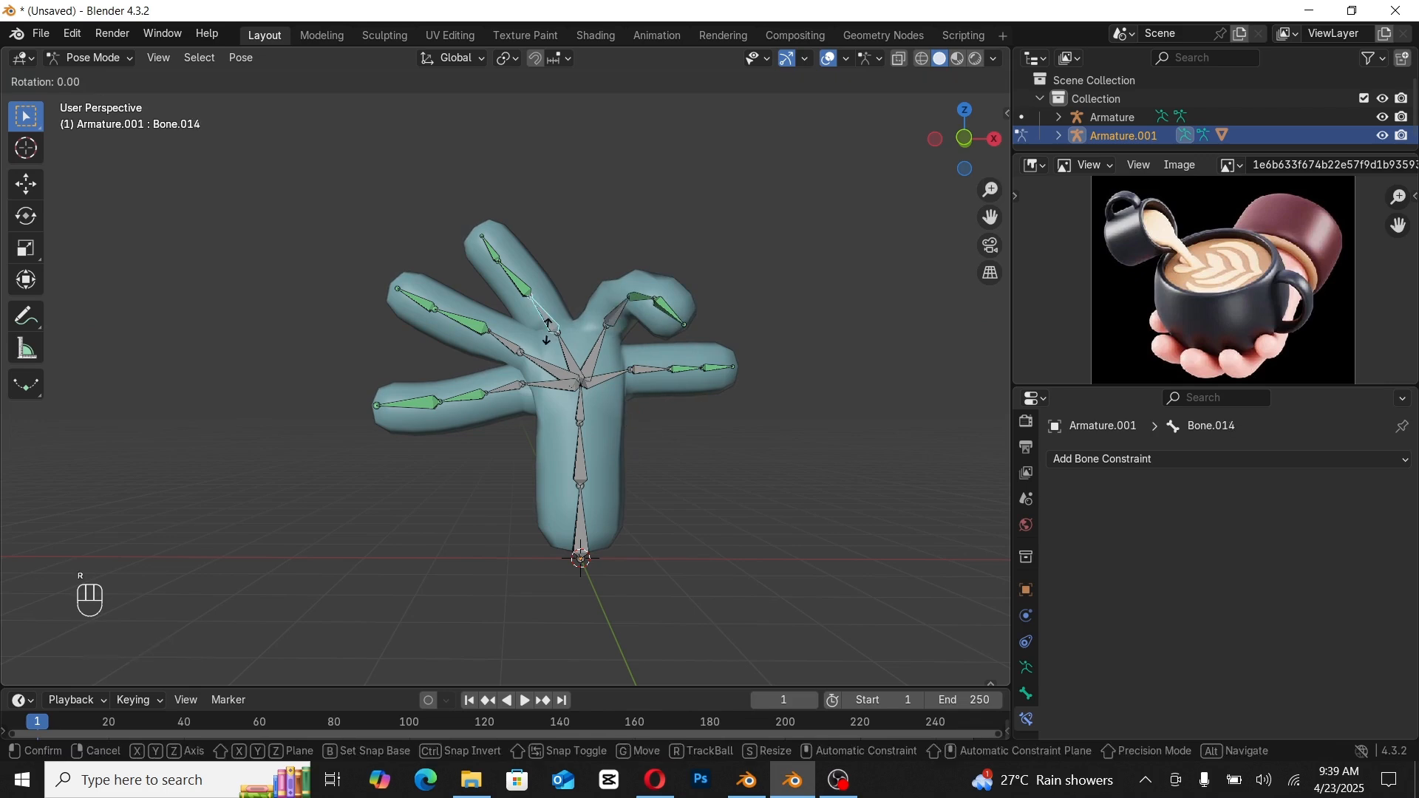
key(x)
key(x)
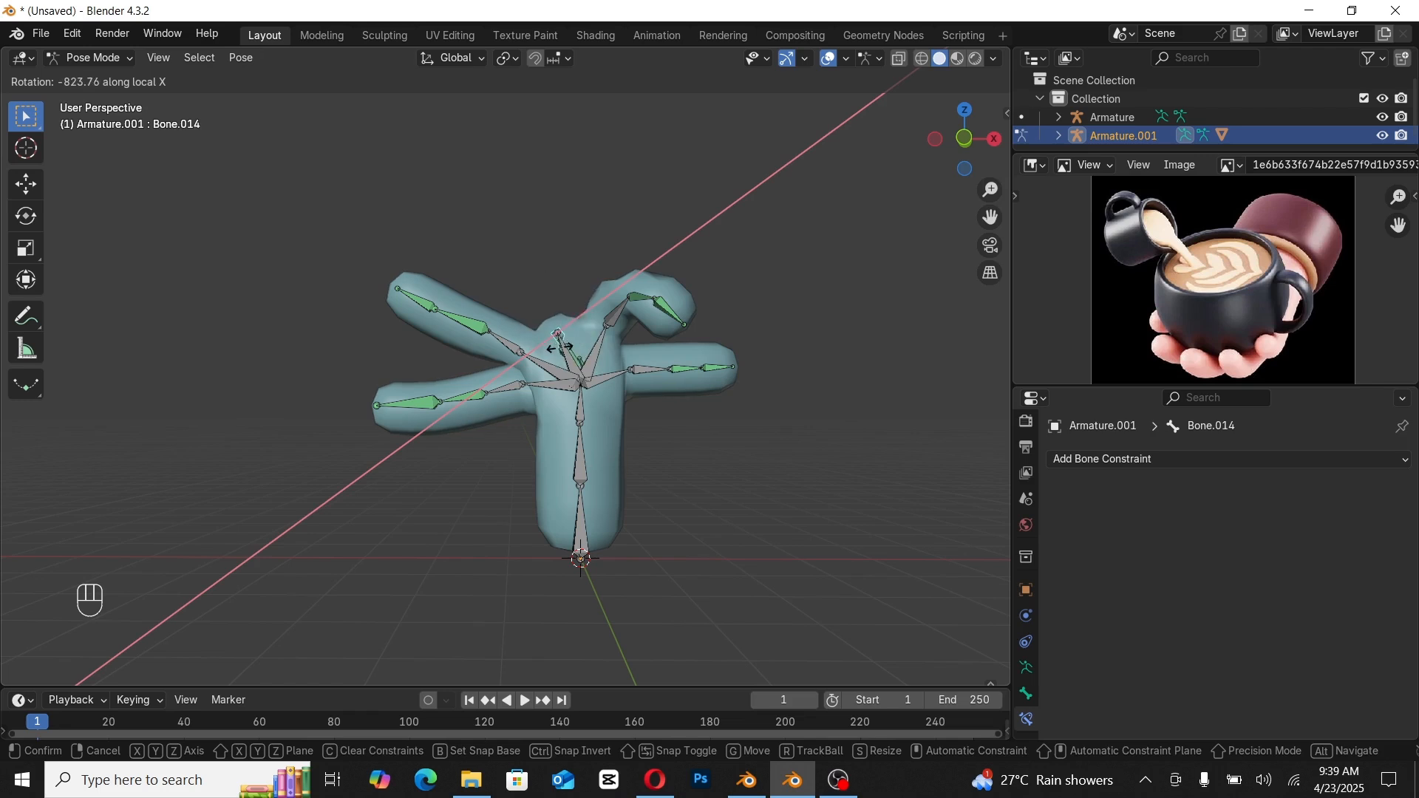
right_click(507, 336)
click(473, 325)
key(r)
key(x)
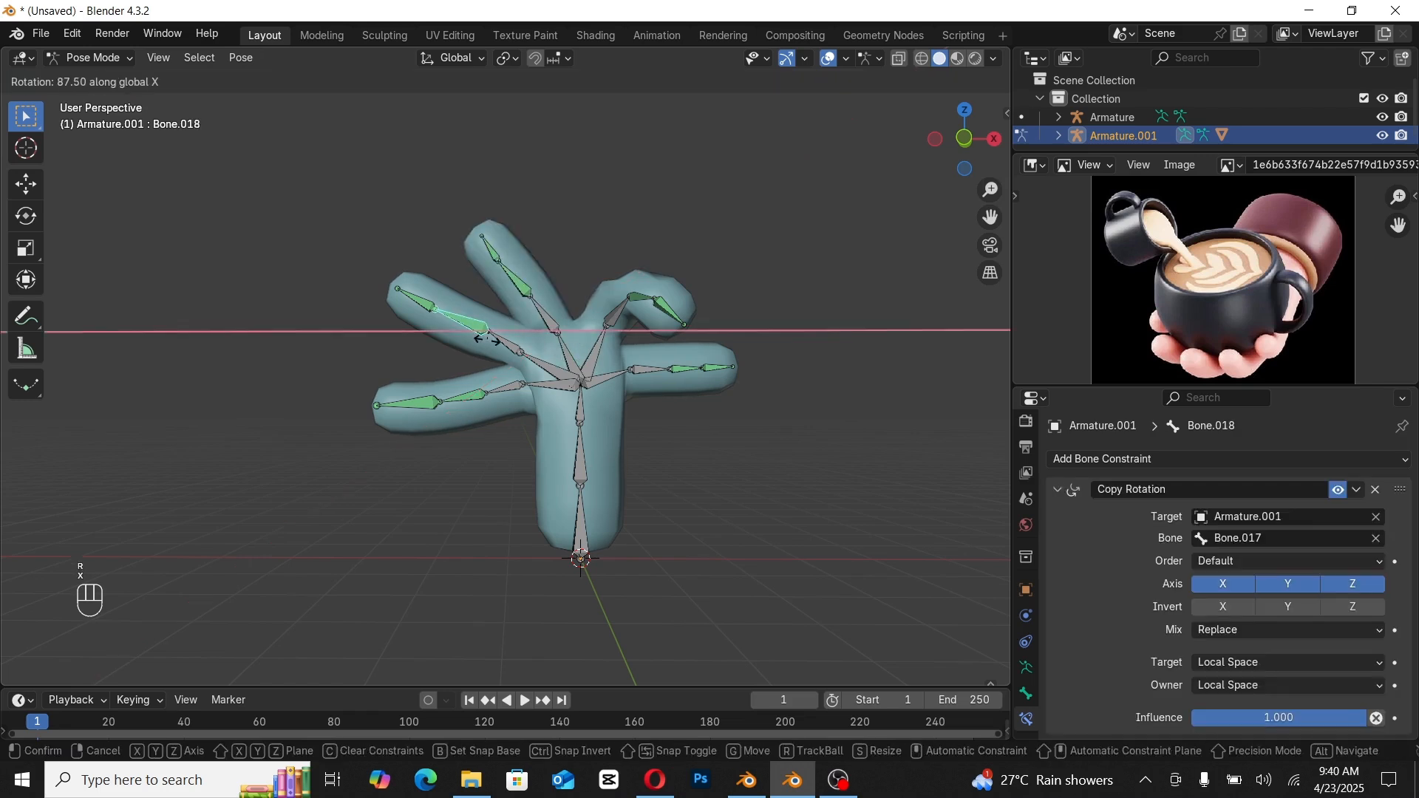
key(x)
right_click(493, 345)
click(507, 344)
key(r)
key(x)
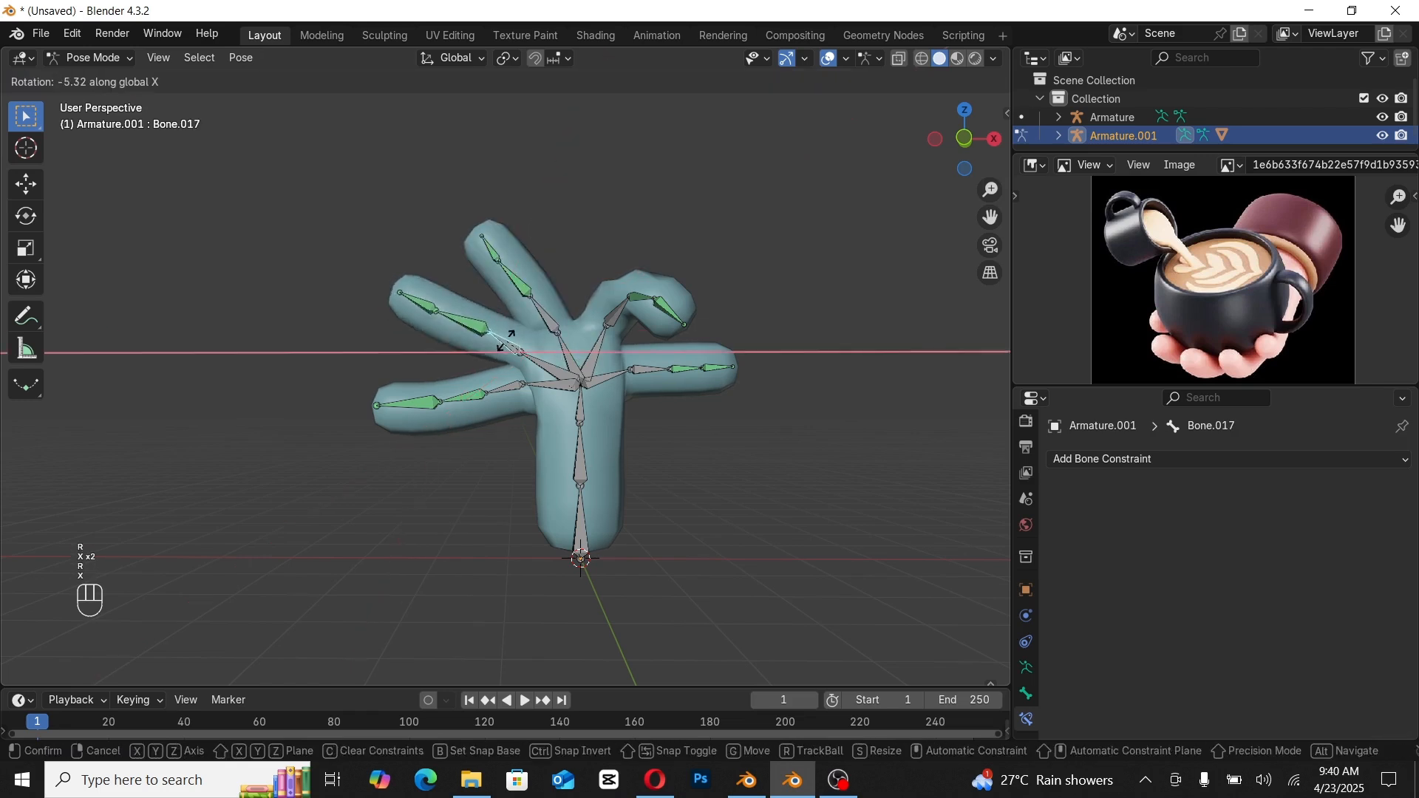
key(x)
right_click(506, 321)
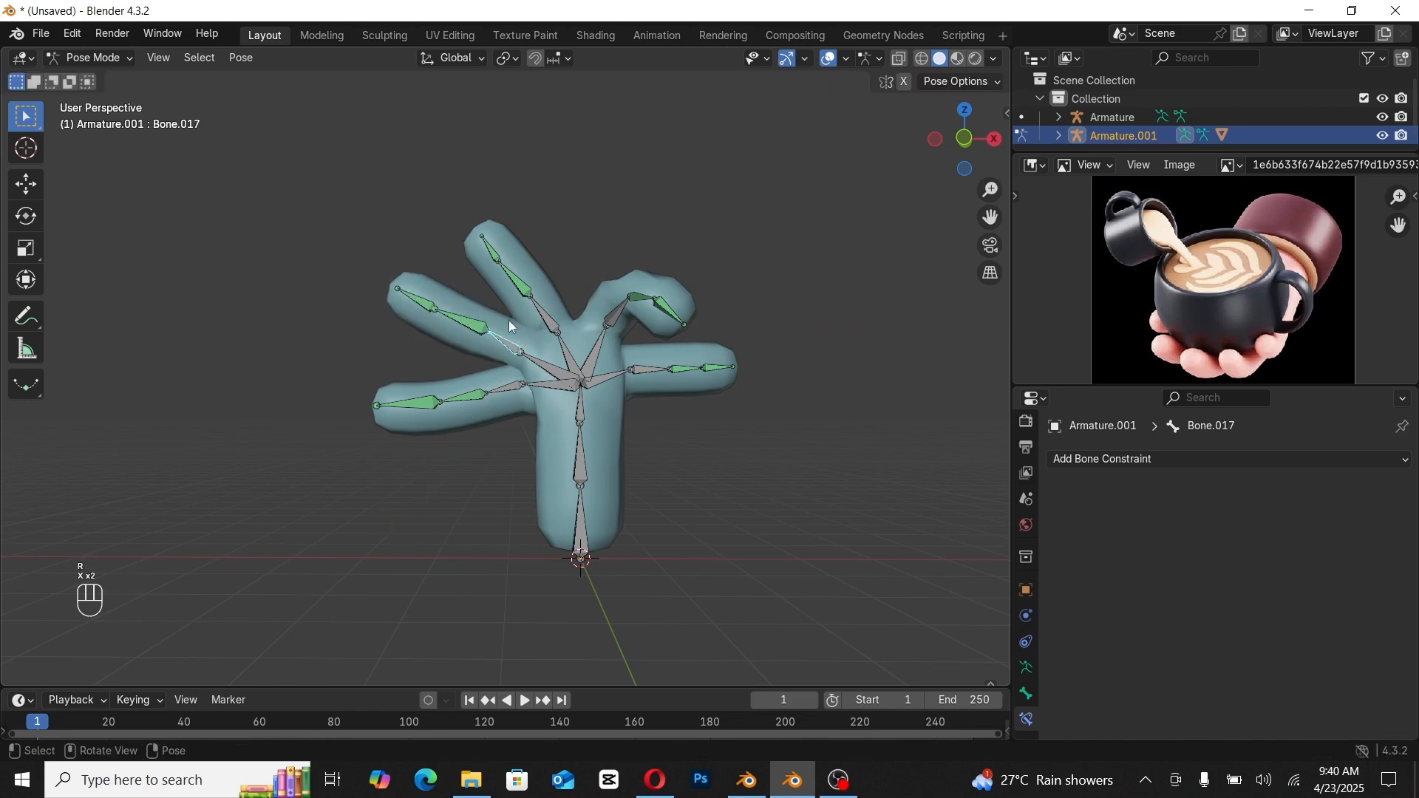
Step: Undo the upper-right finger's curl and the bone selections made since
key(ctrl+z)
key(ctrl+z)
key(ctrl+z)
key(ctrl+z)
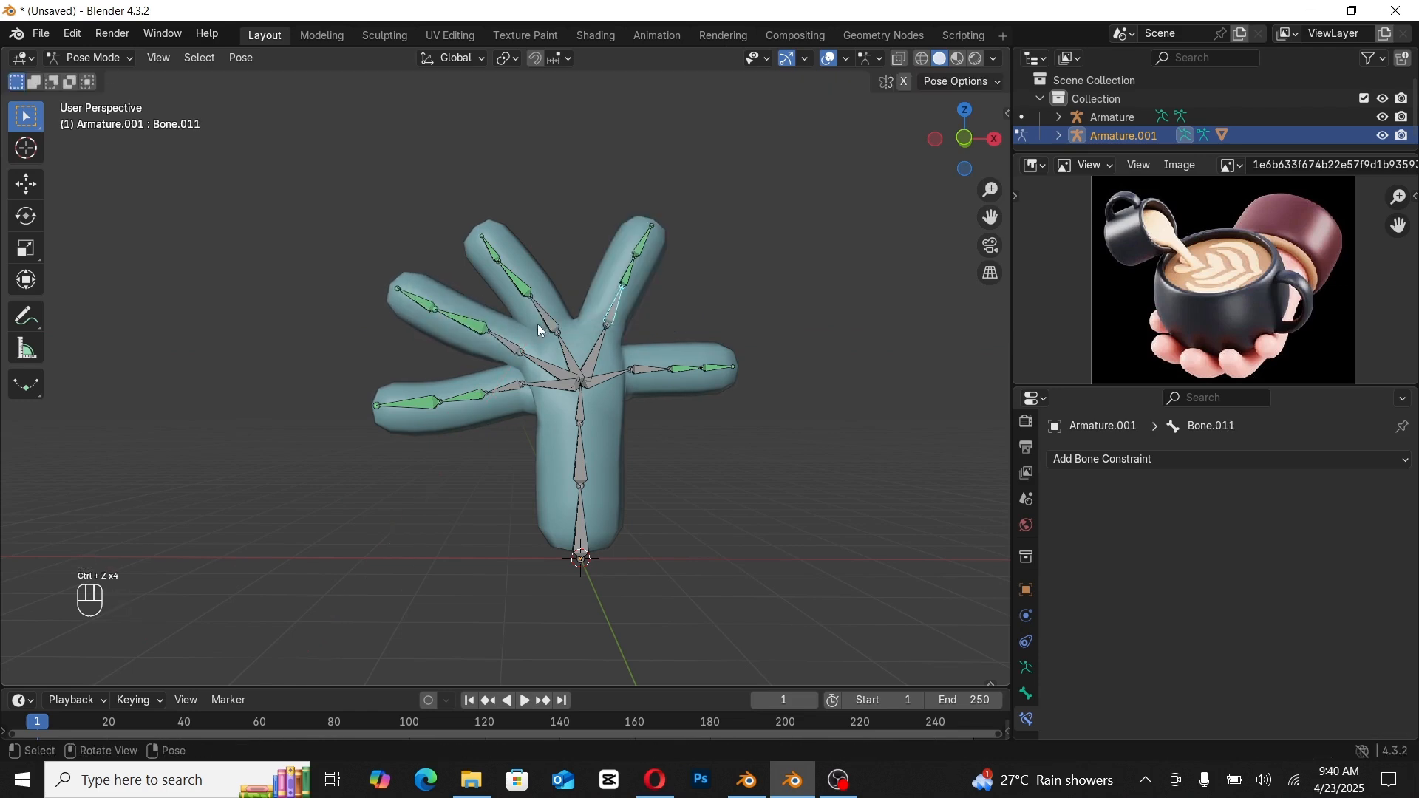
Step: Select the first bones of all five fingers together and rotate them about their local X axes to curl the fingers toward the palm
shift+click(635, 365)
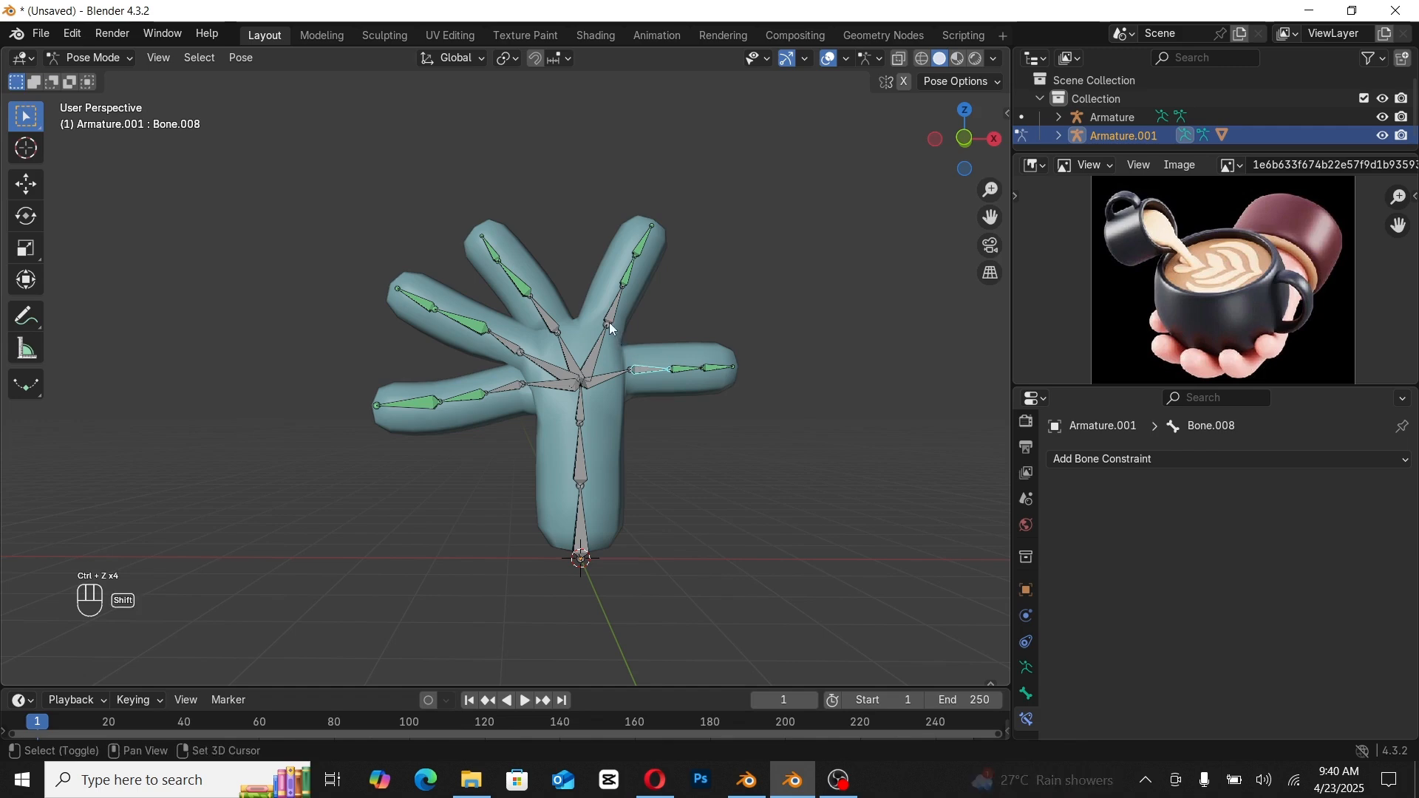
shift+click(542, 324)
shift+click(515, 346)
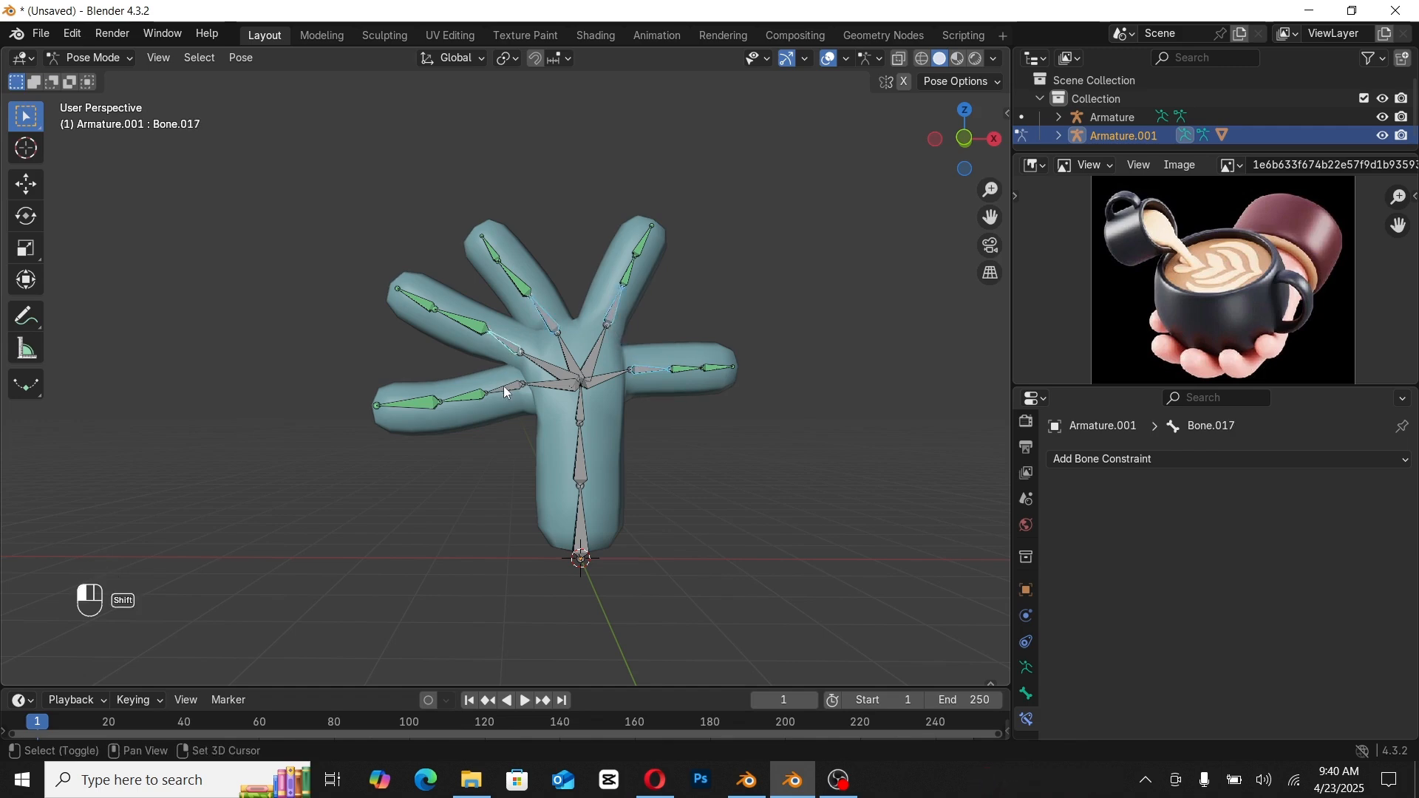
shift+click(580, 395)
key(r)
key(x)
key(x)
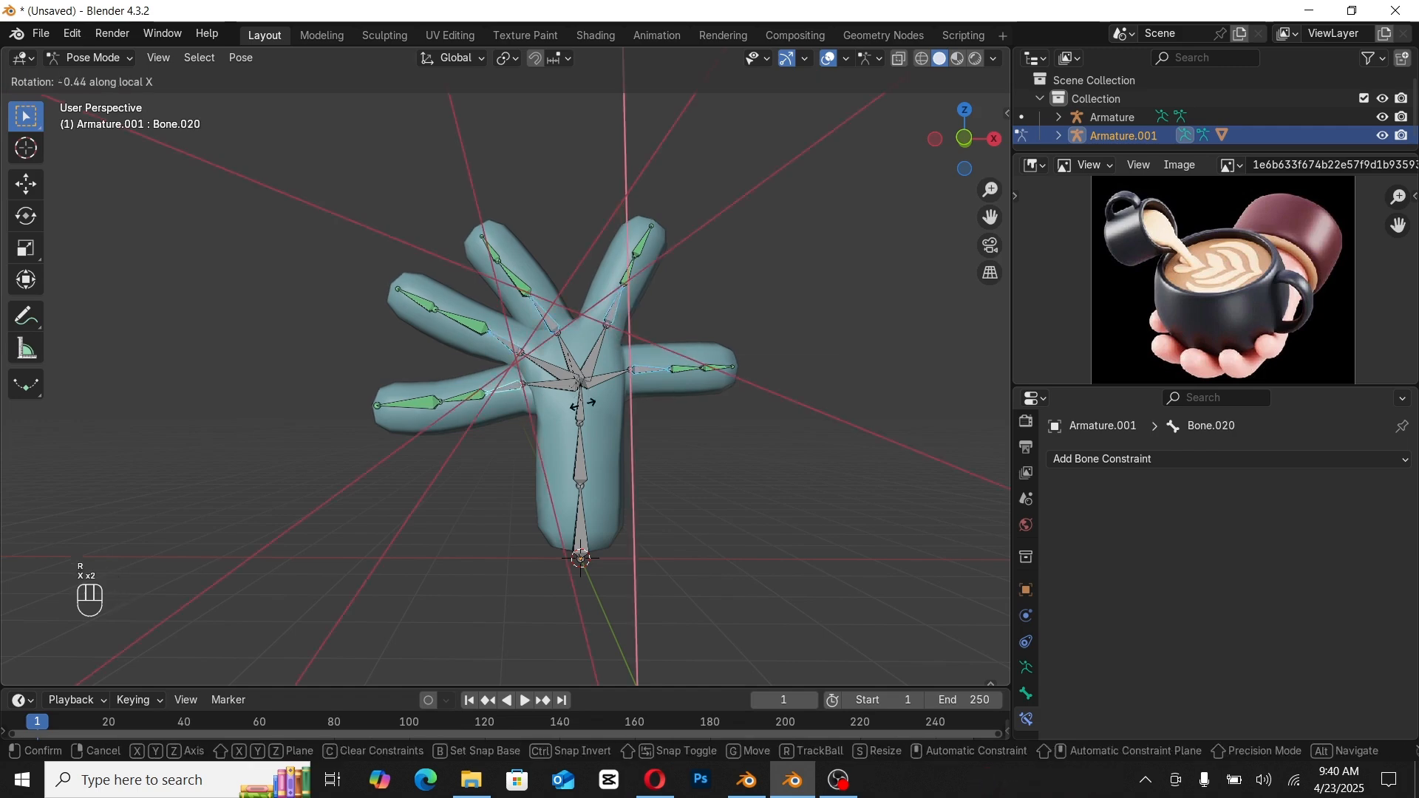
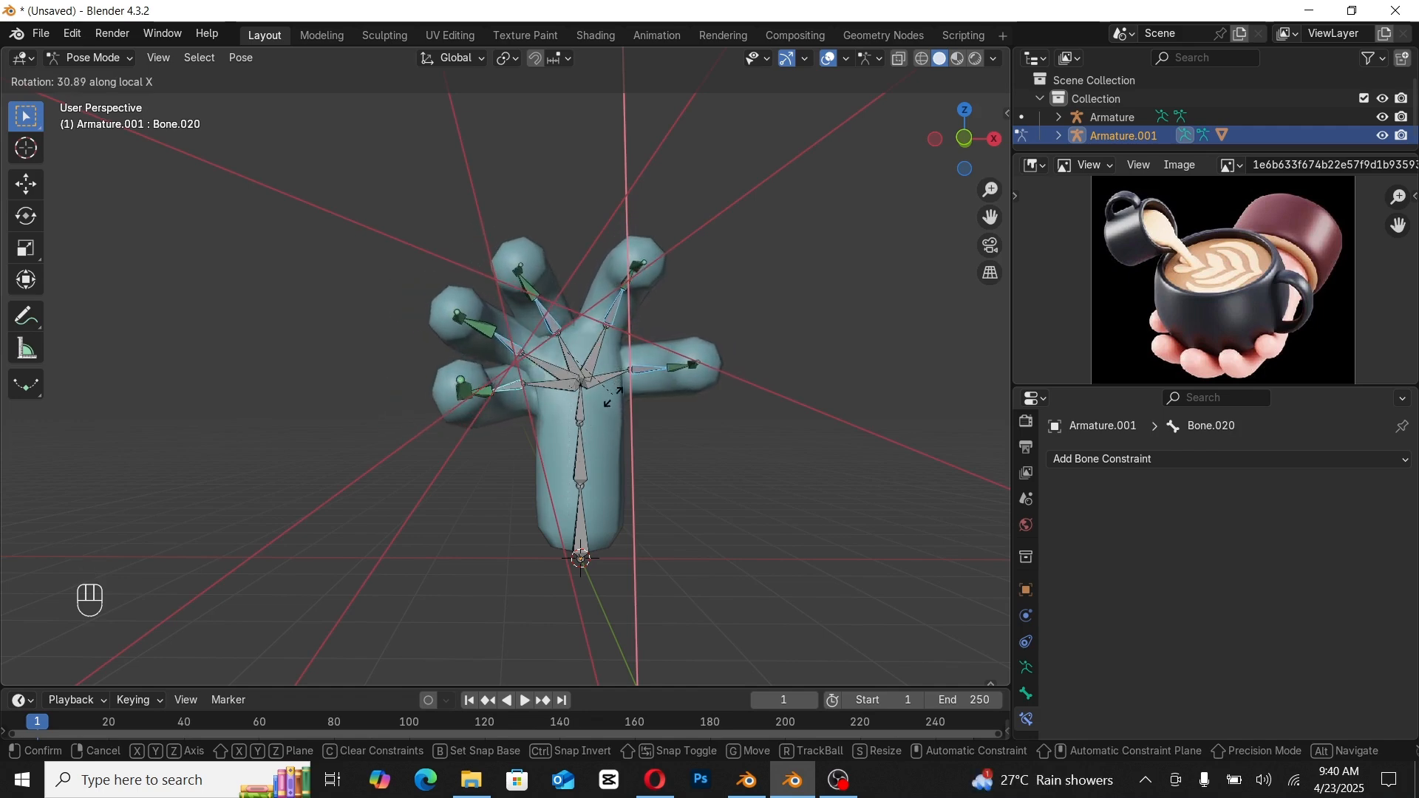
click(594, 418)
Step: Rotate the arm's base bone in the right side view until the hand lies flat with its palm facing up
key(Tab)
middle_drag(594, 418, 586, 574)
key(Tab)
click(523, 530)
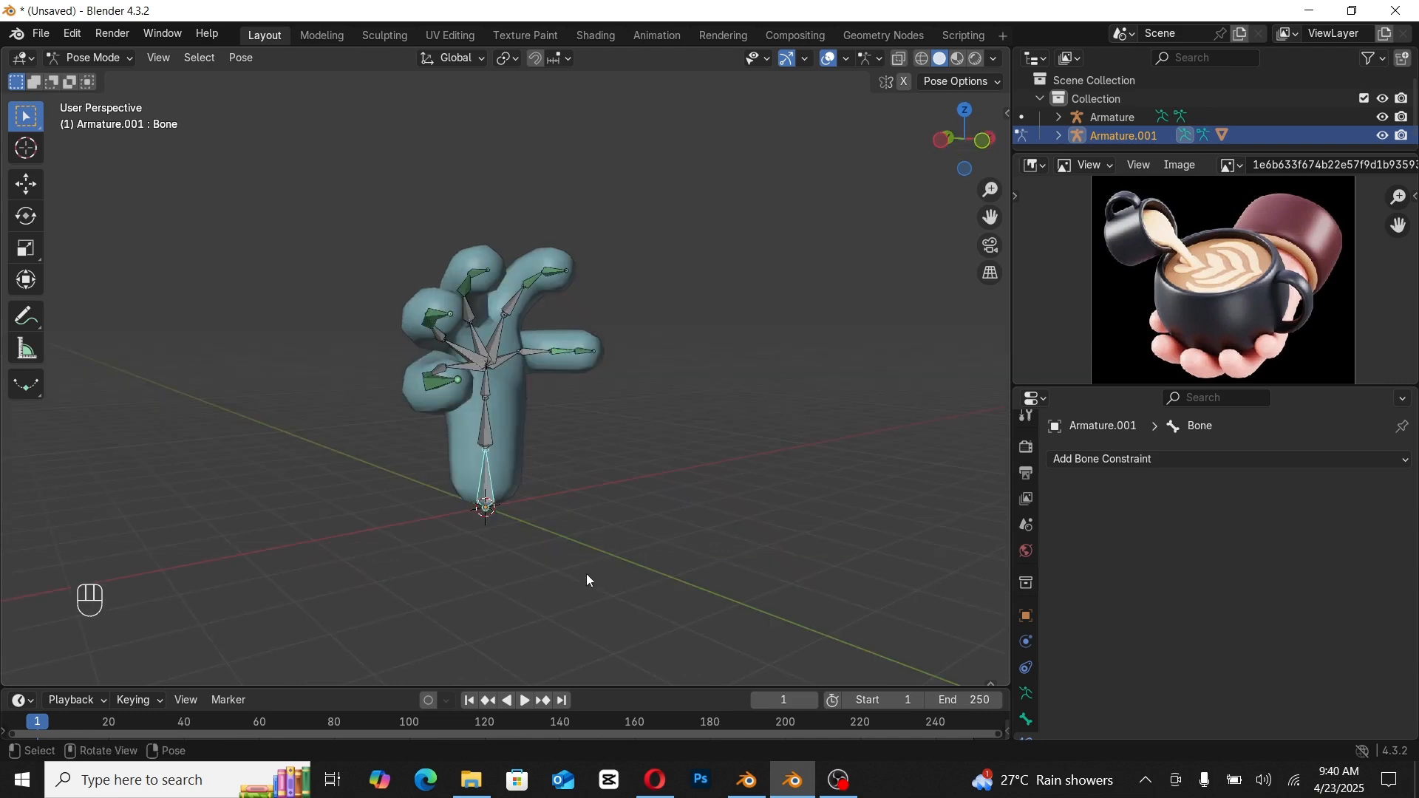
key(KP_3)
key(r)
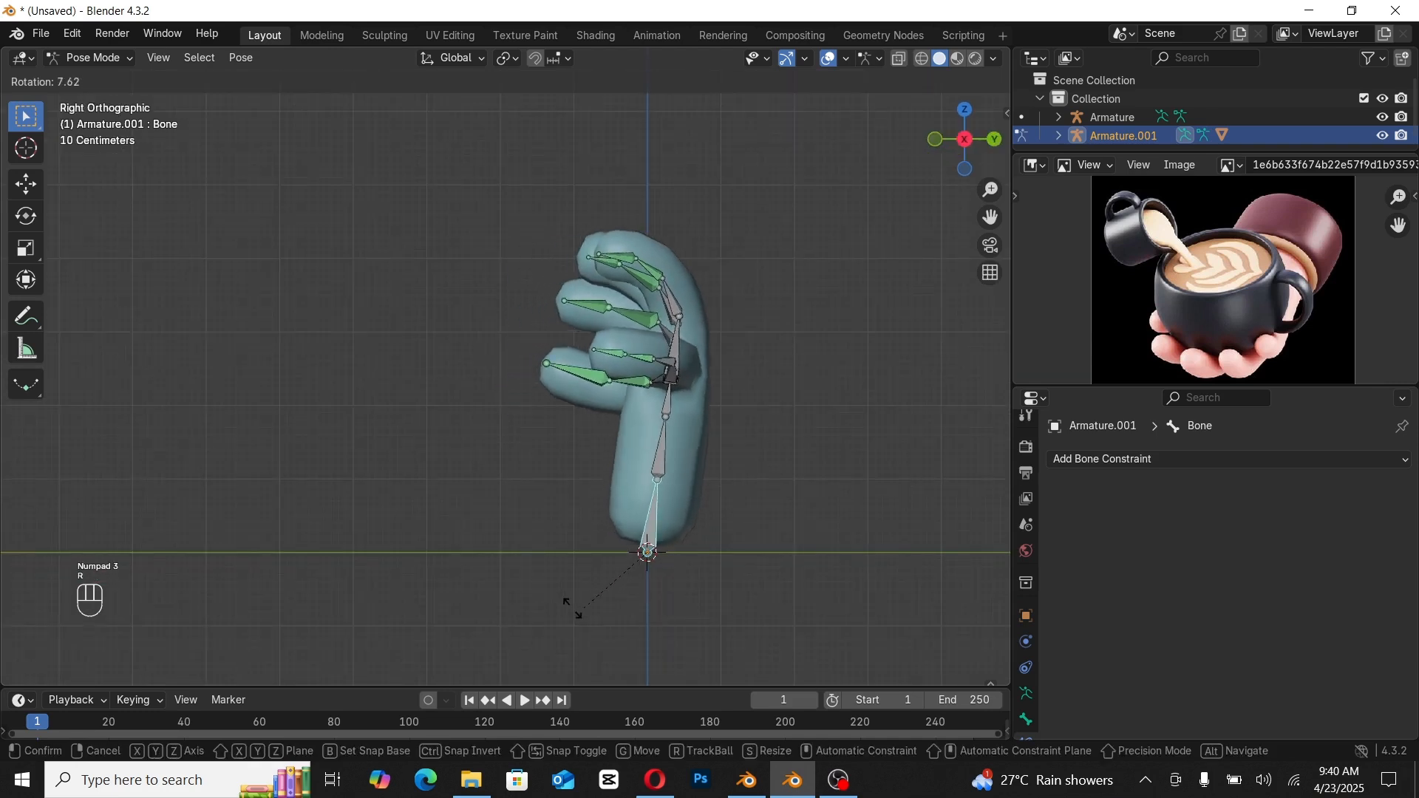
click(571, 471)
key(KP_1)
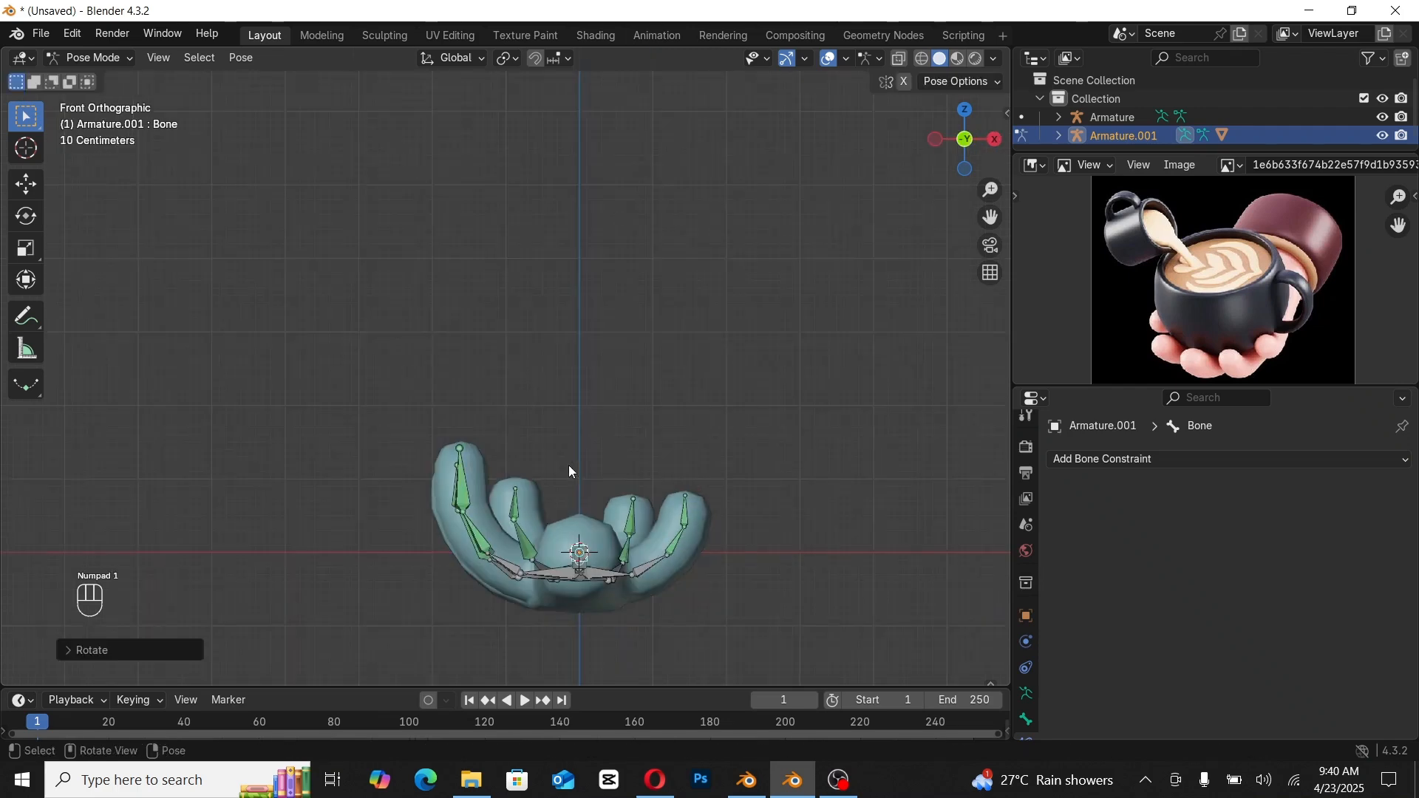
Step: Rotate the arm's base bone about the global Z axis until the hand points sideways, and tilt it about the global X axis
middle_drag(569, 464, 605, 557)
key(r)
key(z)
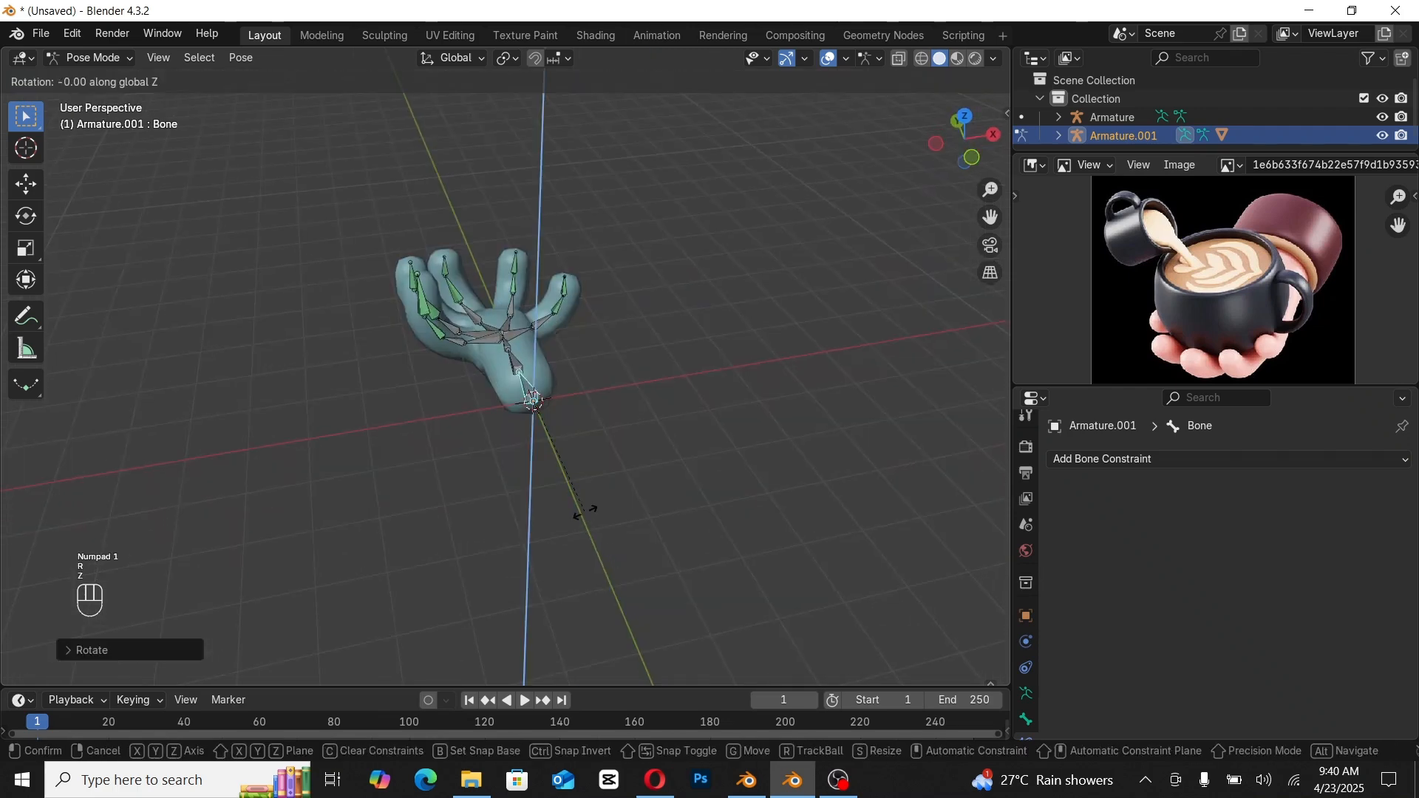
key(r)
key(x)
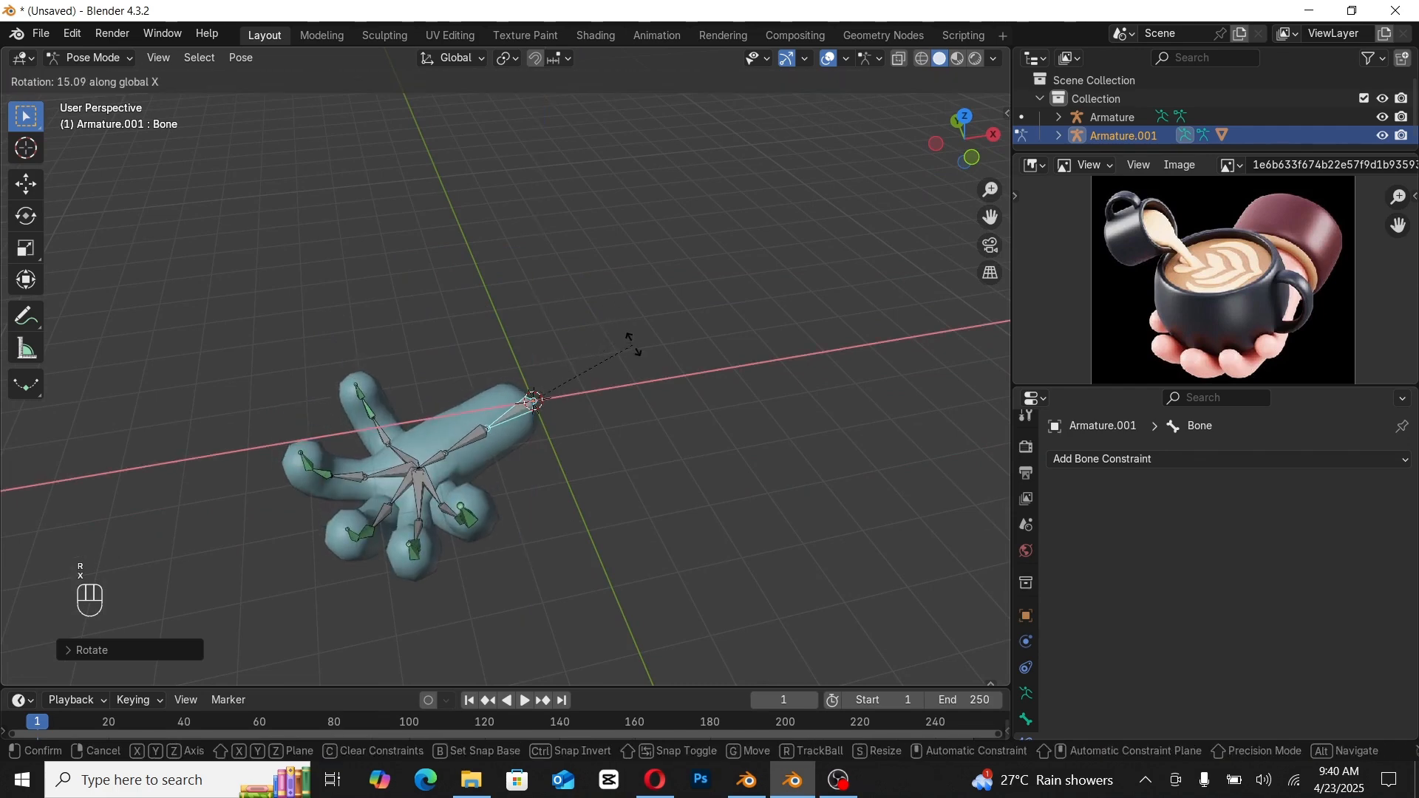
key(y)
key(x)
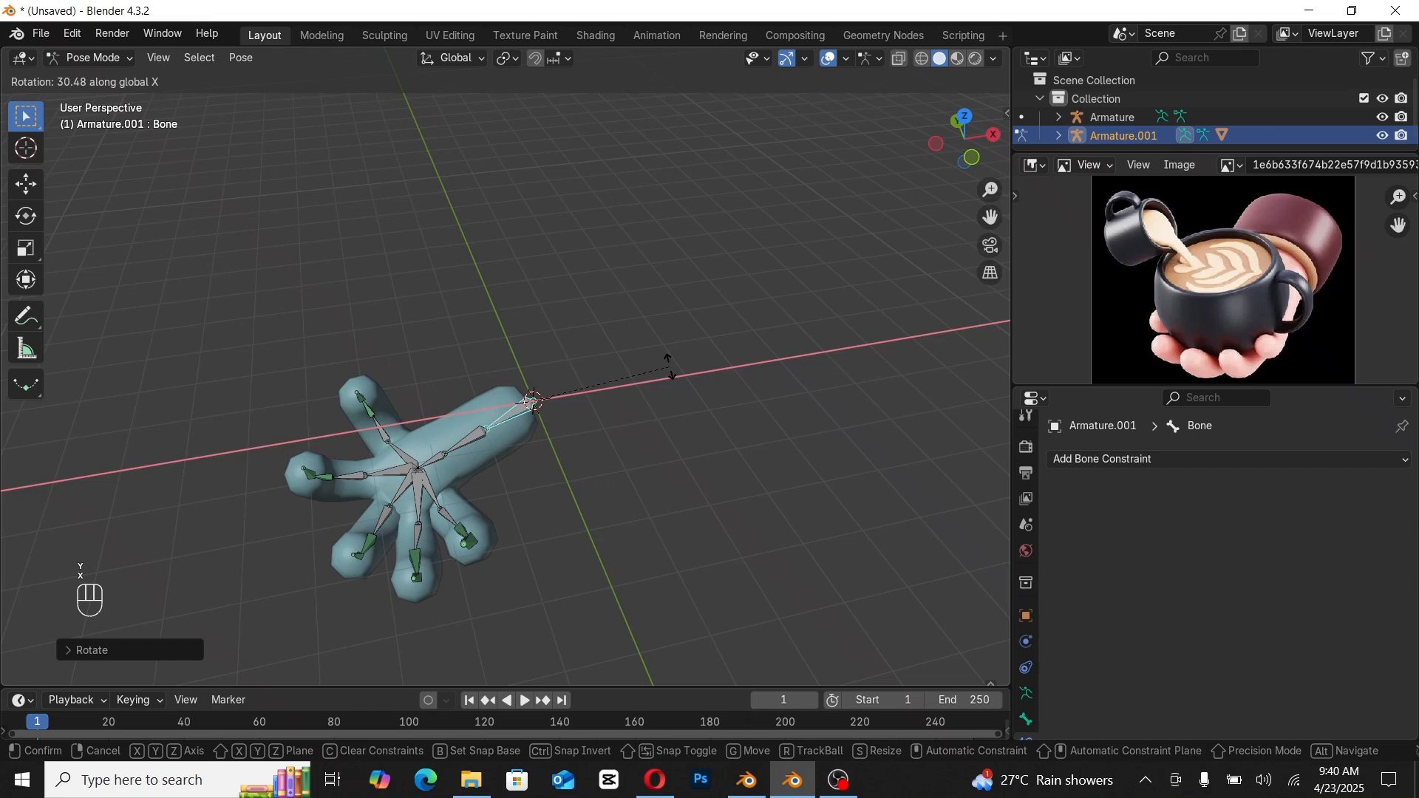
click(671, 378)
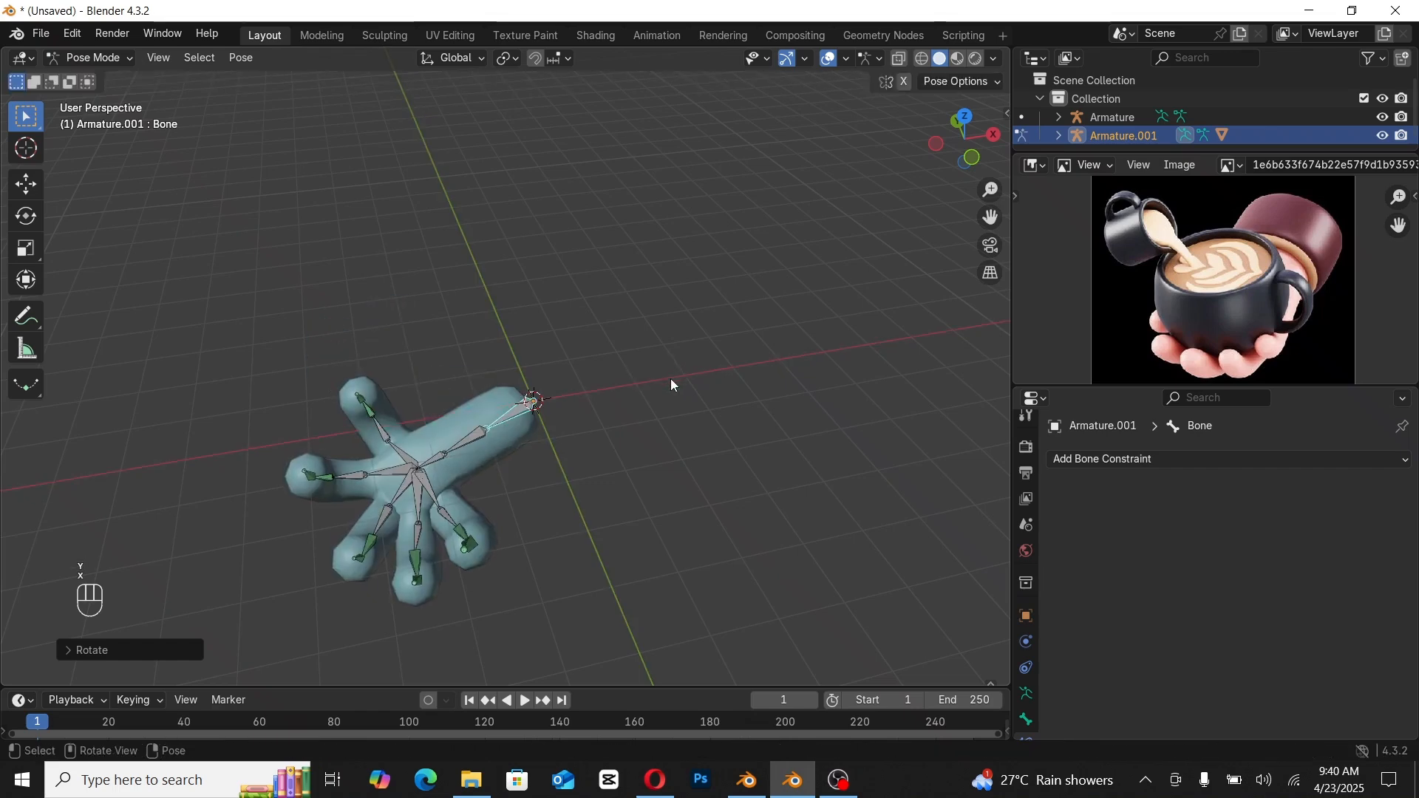
Step: Leave the armature's Pose and Edit modes for Object Mode and select the hand mesh
key(Tab)
key(Tab)
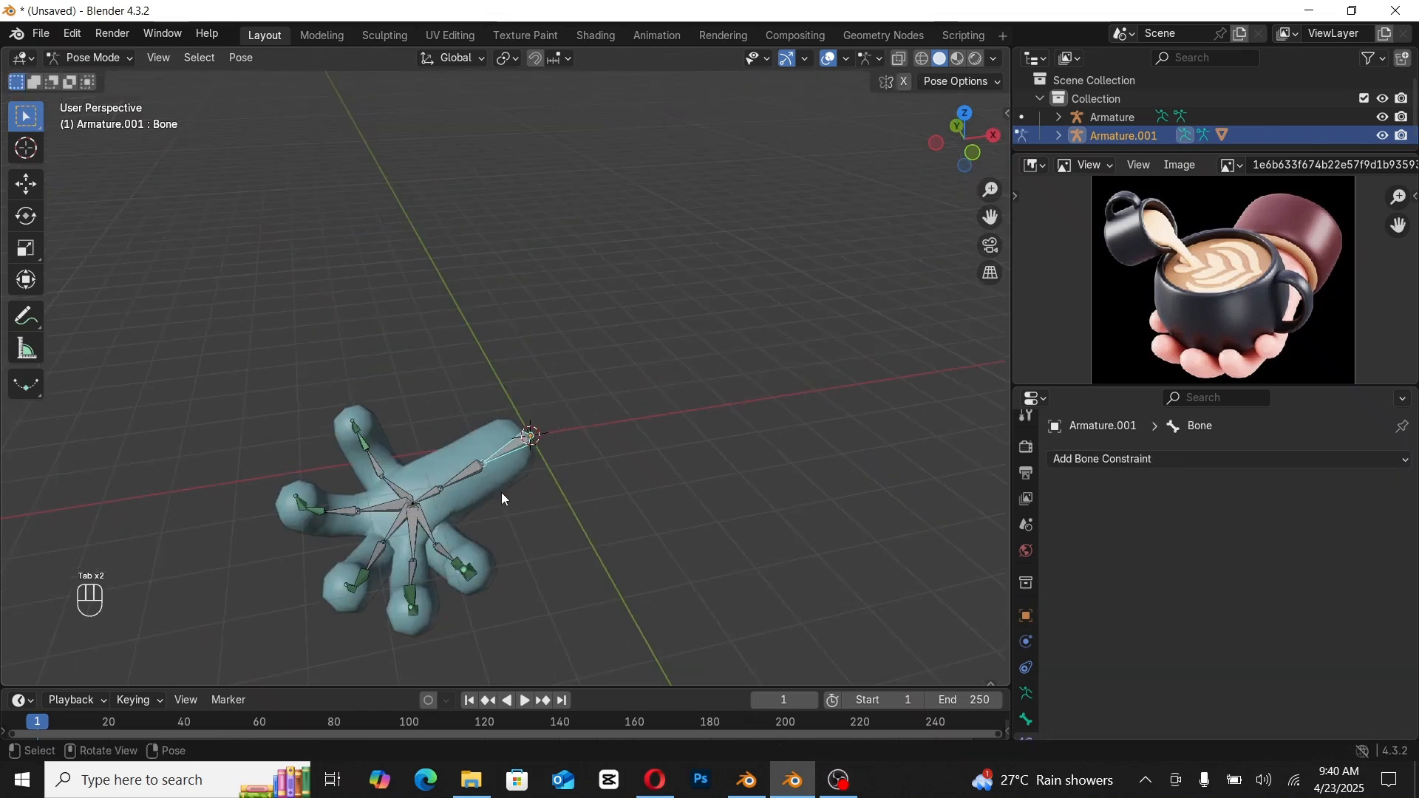
key(a)
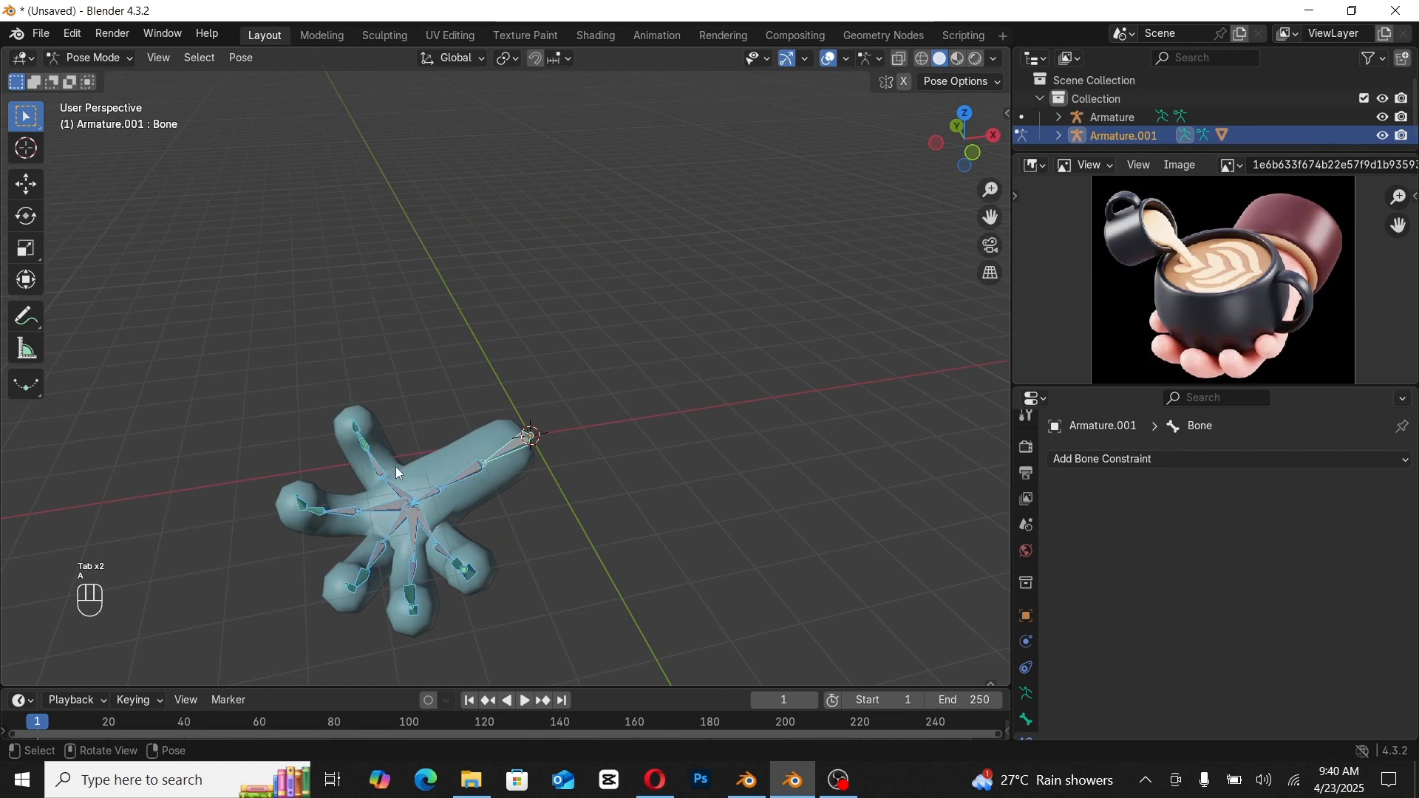
key(Tab)
key(Tab)
key(Tab)
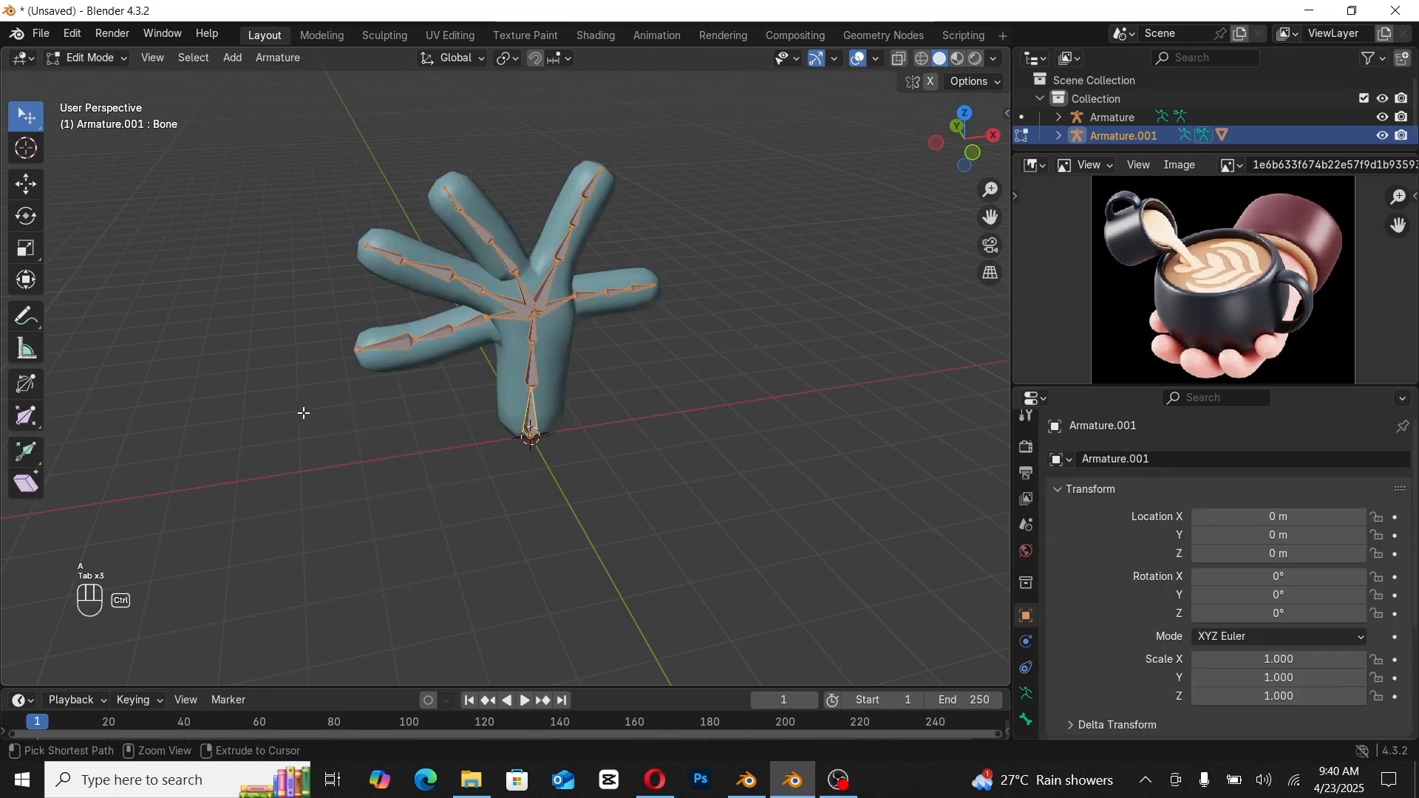
key(ctrl+Tab)
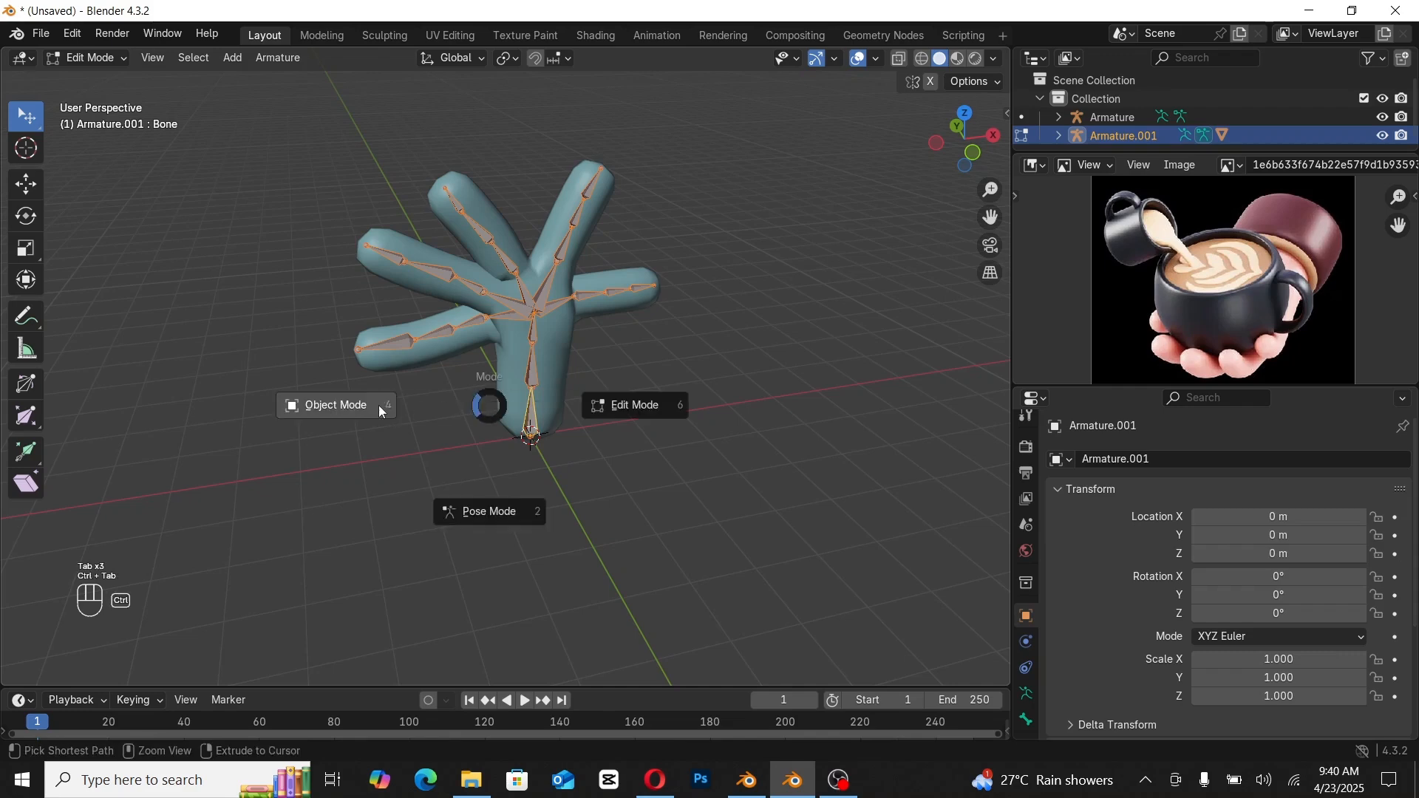
click(457, 449)
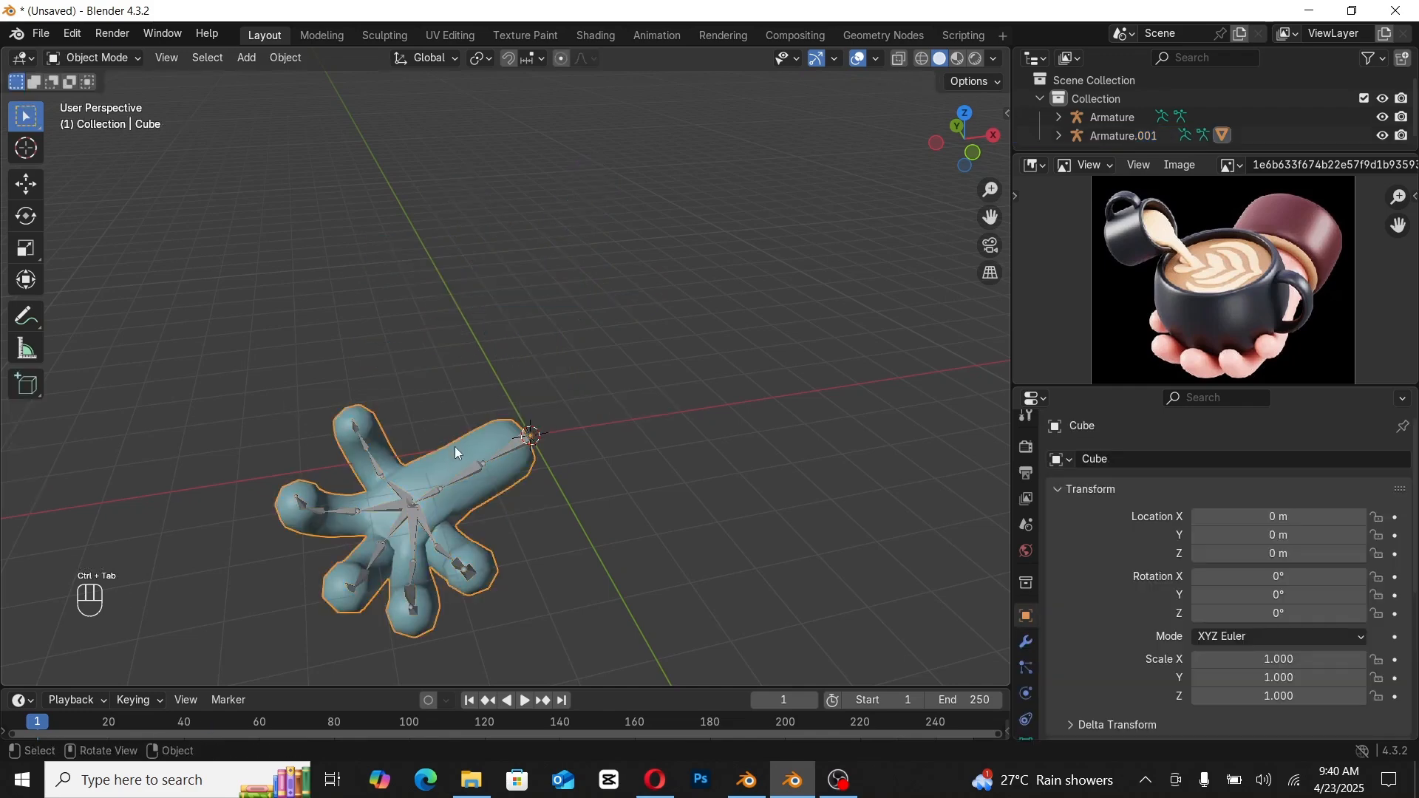
Step: Inspect the posed hand with the viewport overlays turned off, and turn the overlays back on
click(857, 59)
middle_drag(709, 231, 510, 399)
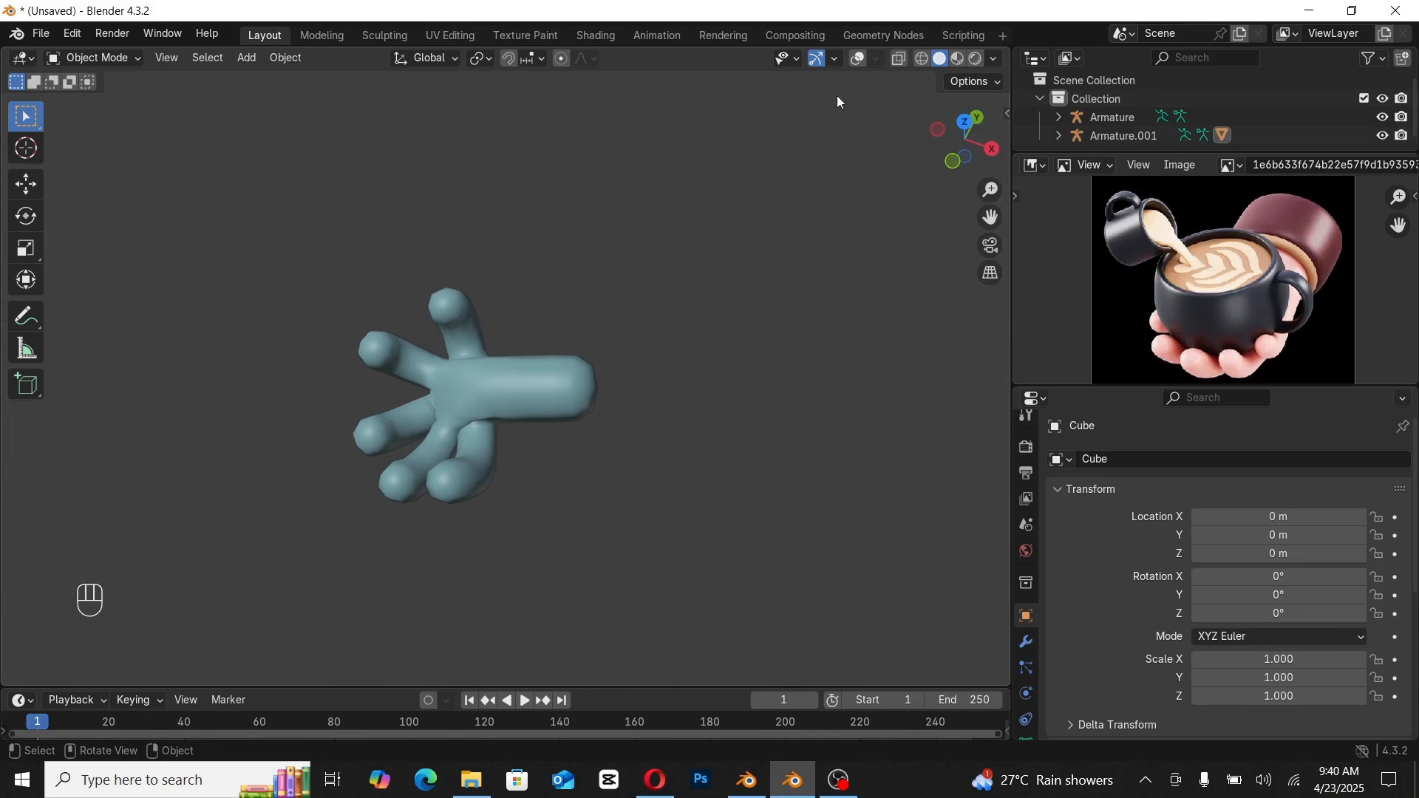
click(858, 60)
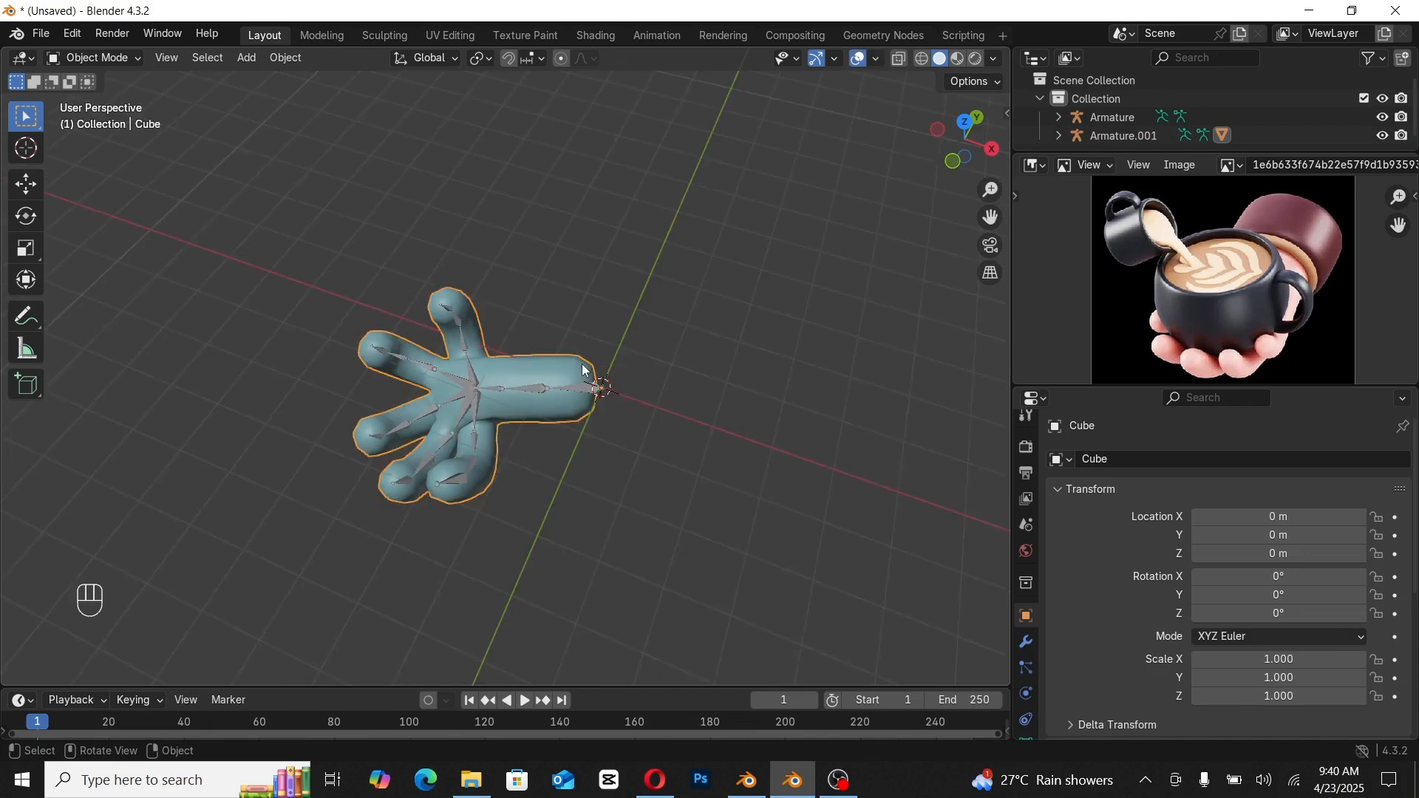
Step: Hide the hand mesh and its armature to clear the viewport
key(h)
drag(460, 352, 508, 401)
key(h)
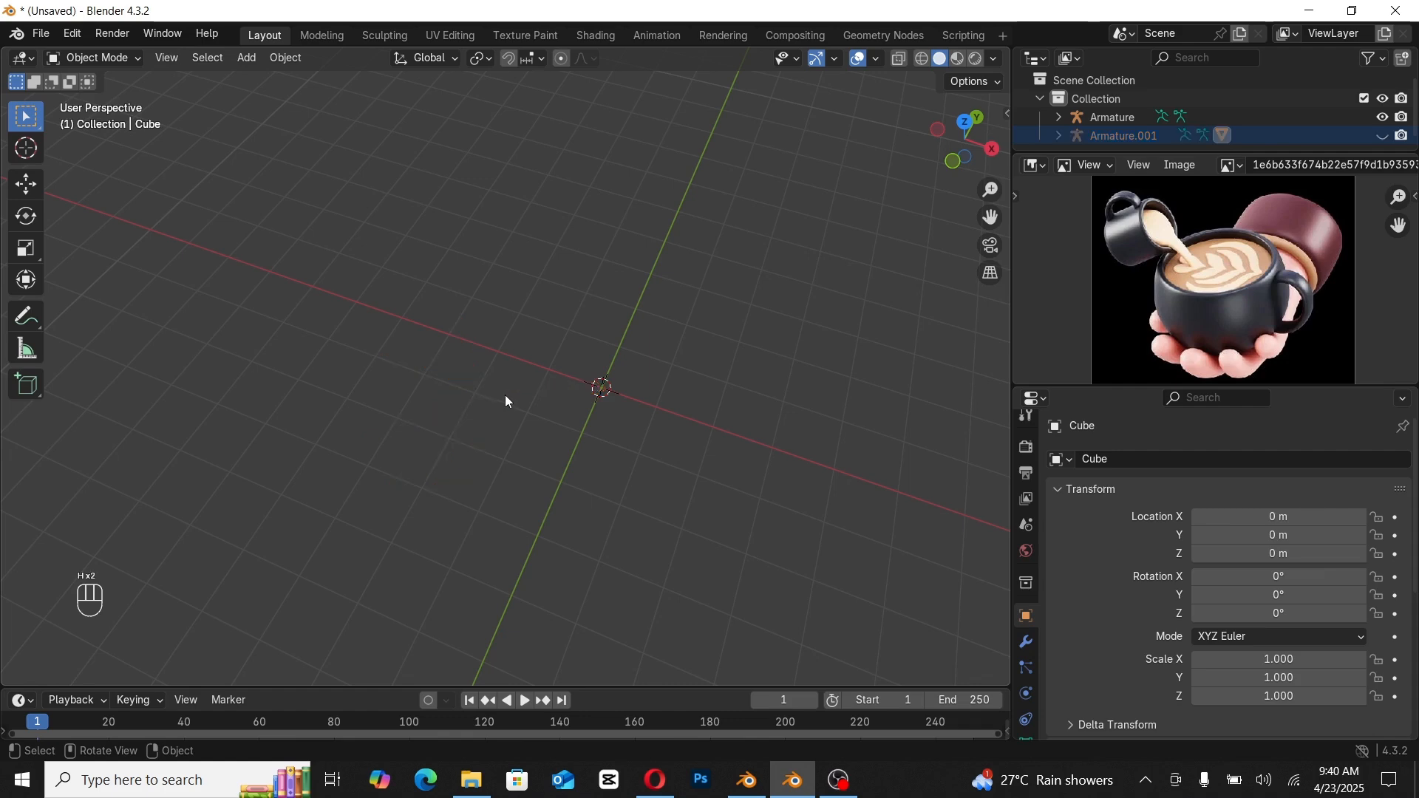
Step: Add a mesh cylinder at the world origin as the base of the coffee cup
key(shift+a)
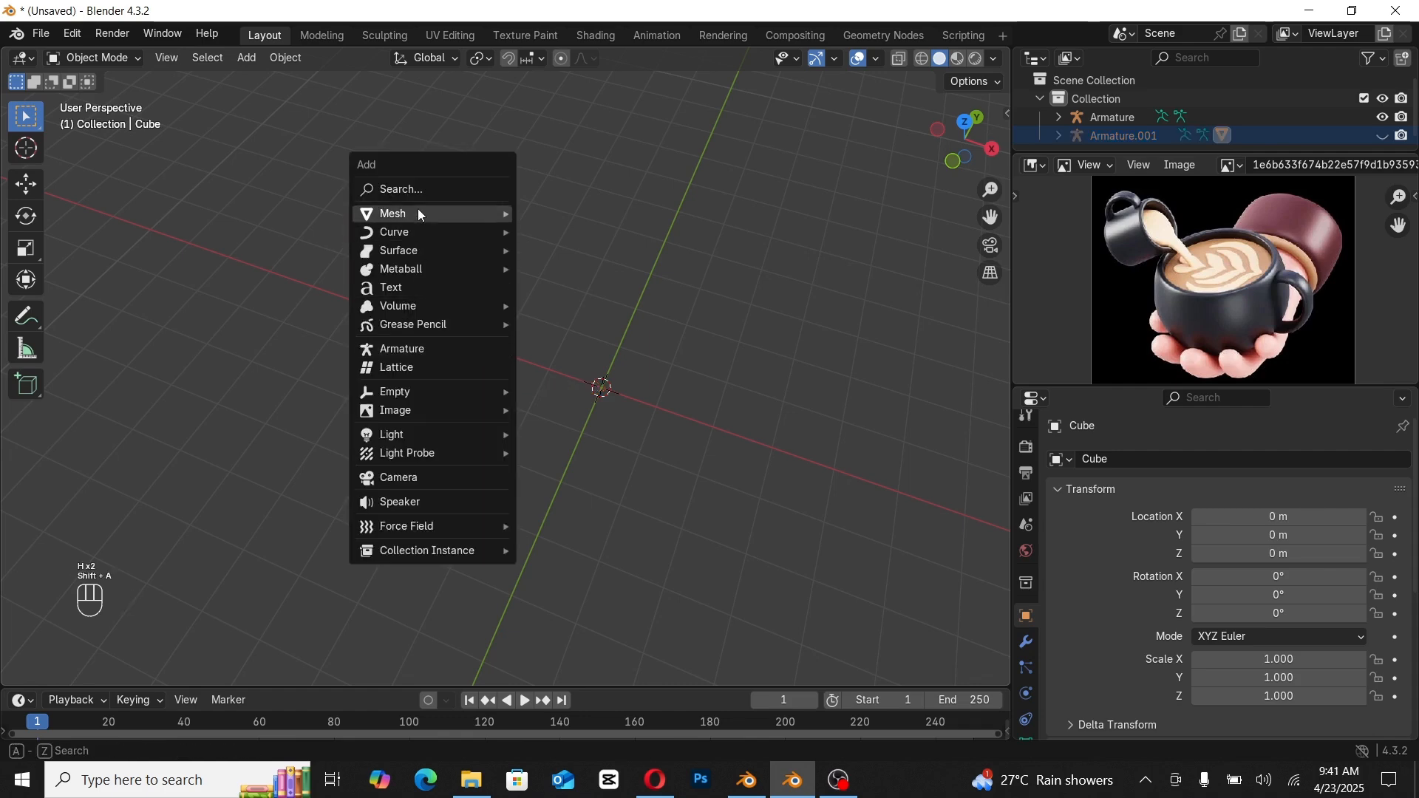
mouse_move(419, 214)
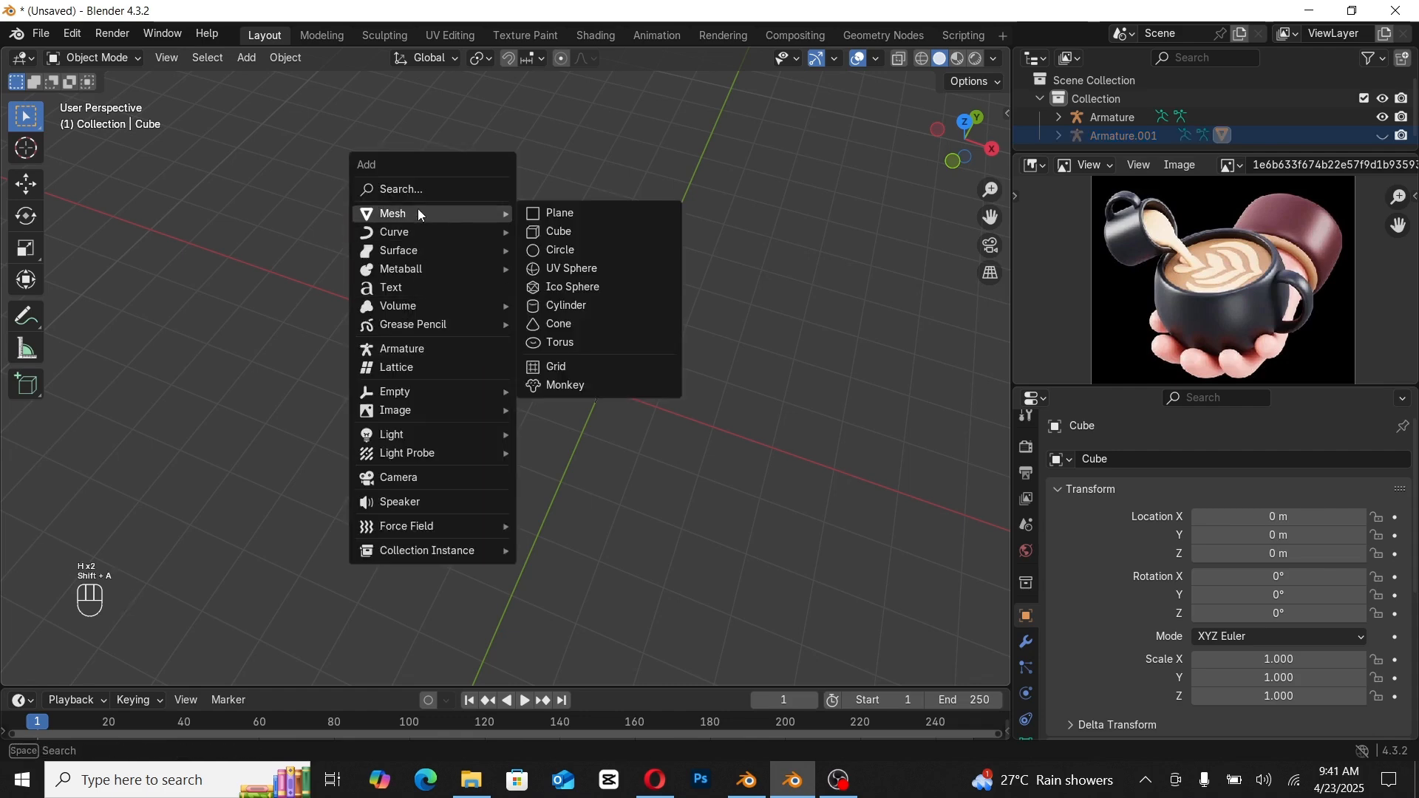
click(561, 306)
Step: Shorten the cylinder in Edit Mode by lowering its top ring of vertices along Z in wireframe front view
key(KP_1)
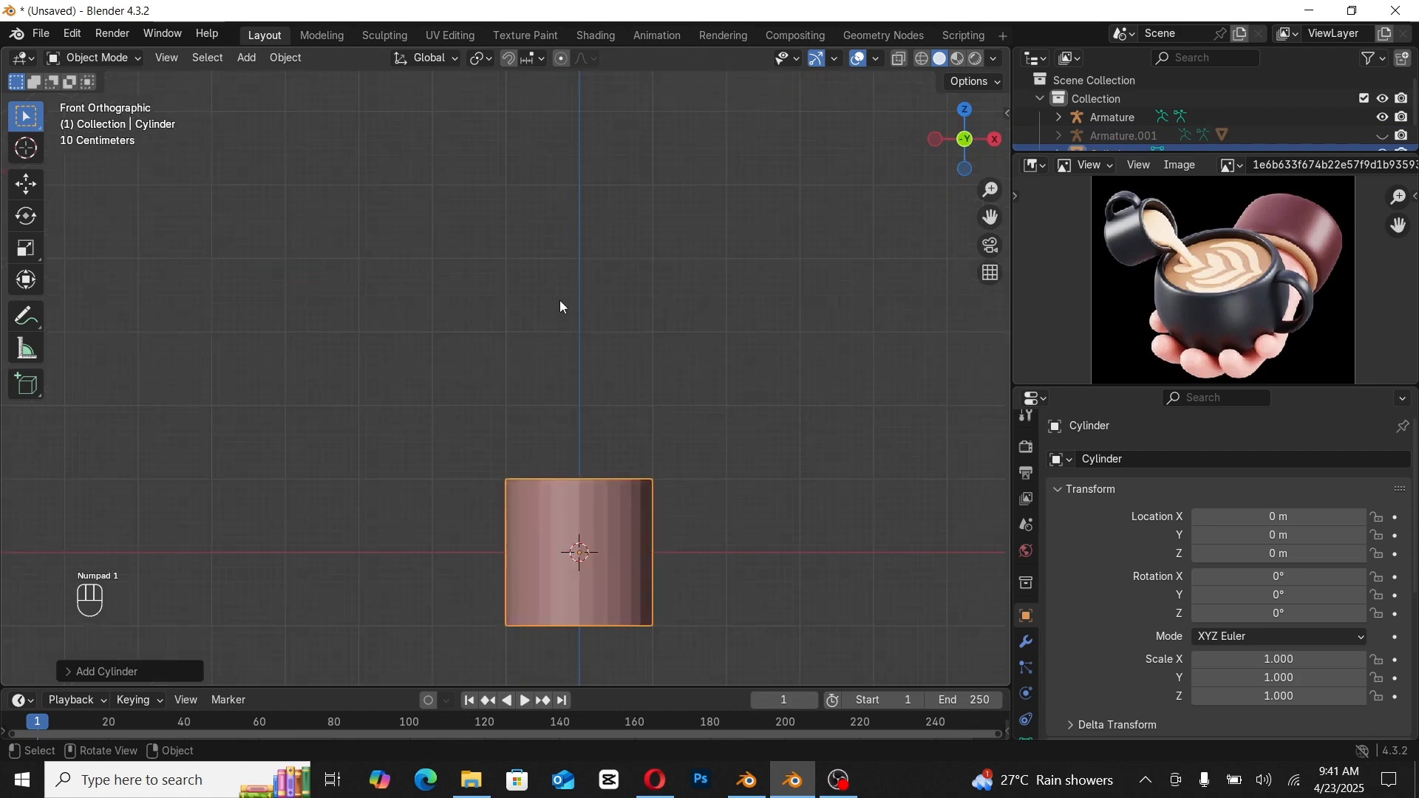
key(Tab)
key(z)
click(381, 449)
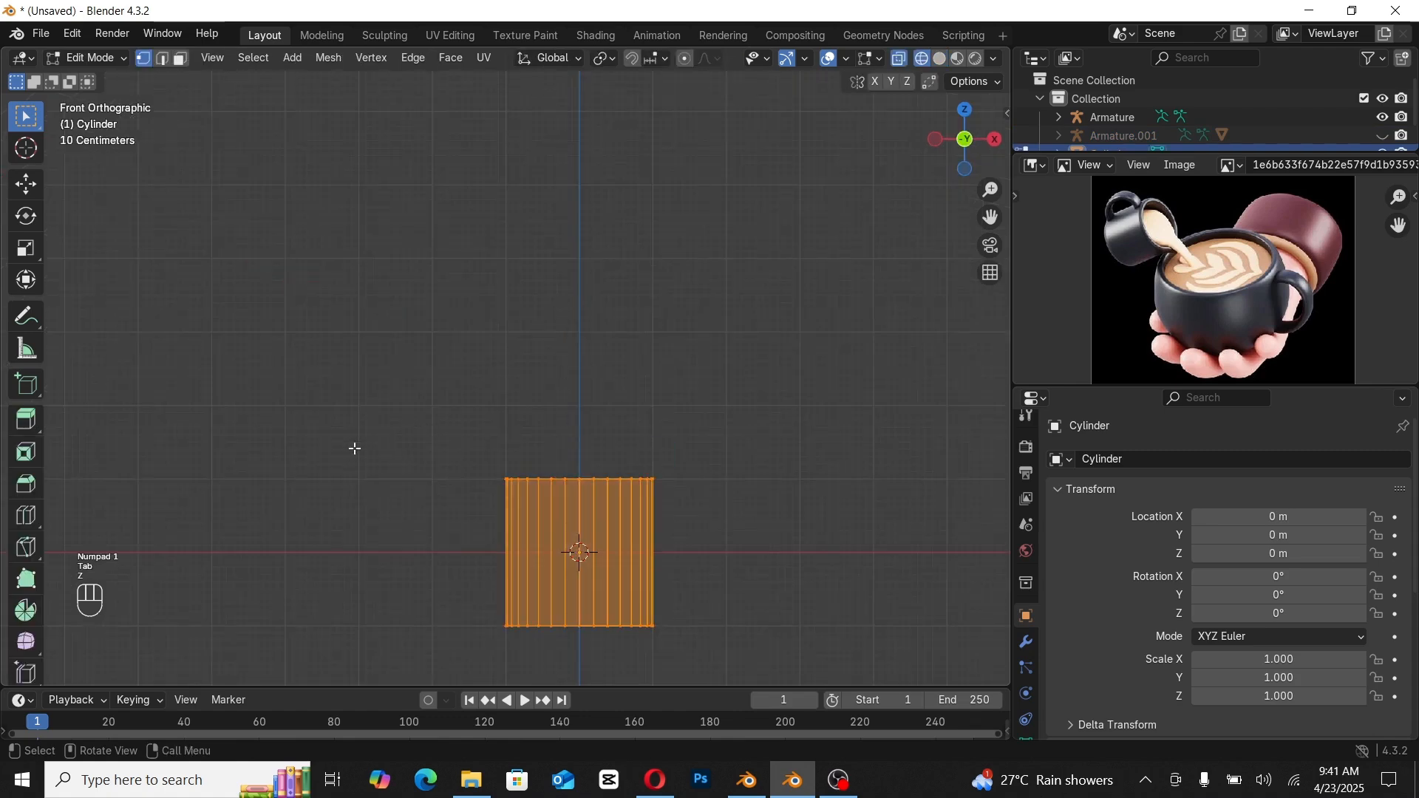
mouse_move(355, 429)
mouse_down()
mouse_move(633, 537)
mouse_move(750, 529)
mouse_up()
key(g)
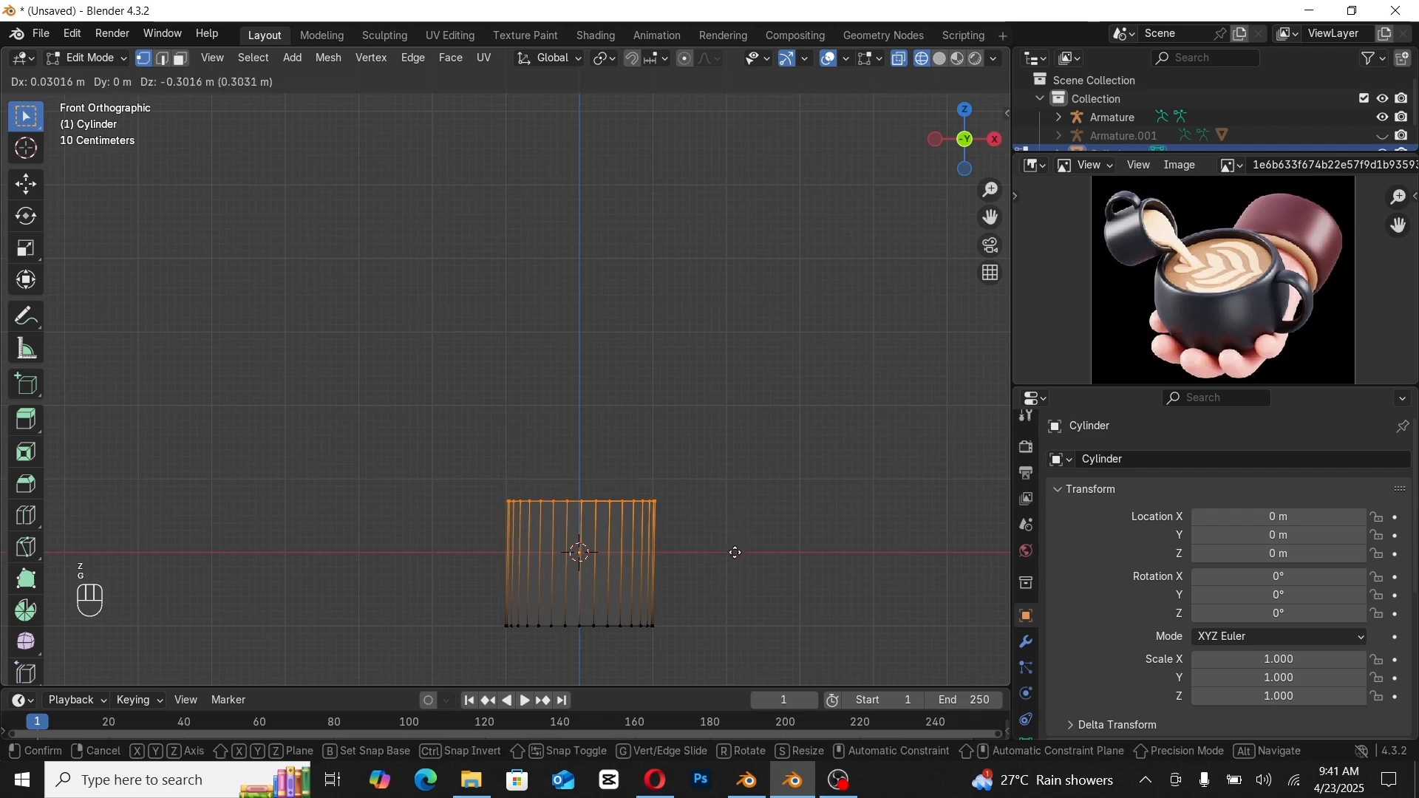
key(z)
click(736, 563)
Step: Raise the whole cylinder mesh along Z until its base sits on the ground line, and return to solid shading
key(a)
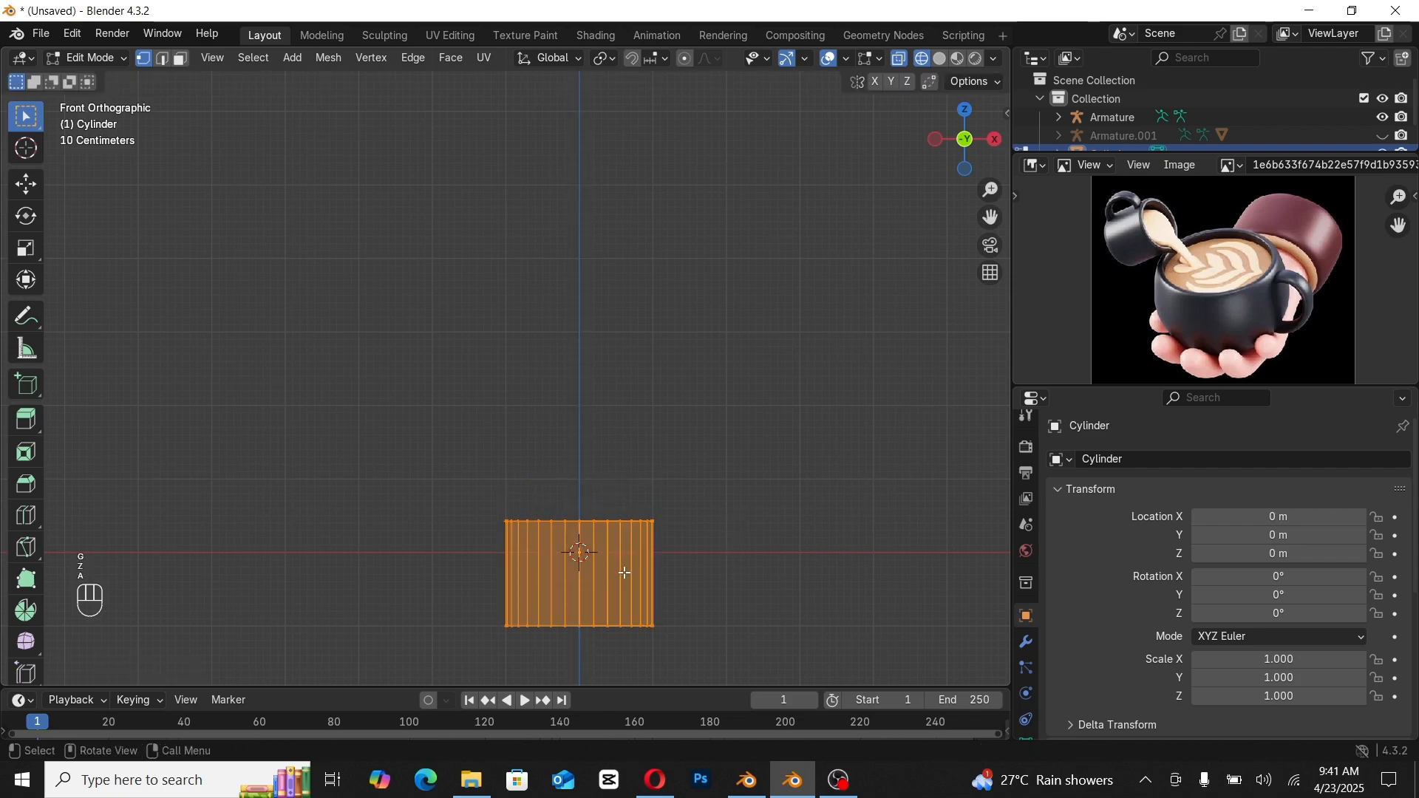
key(g)
key(z)
click(626, 505)
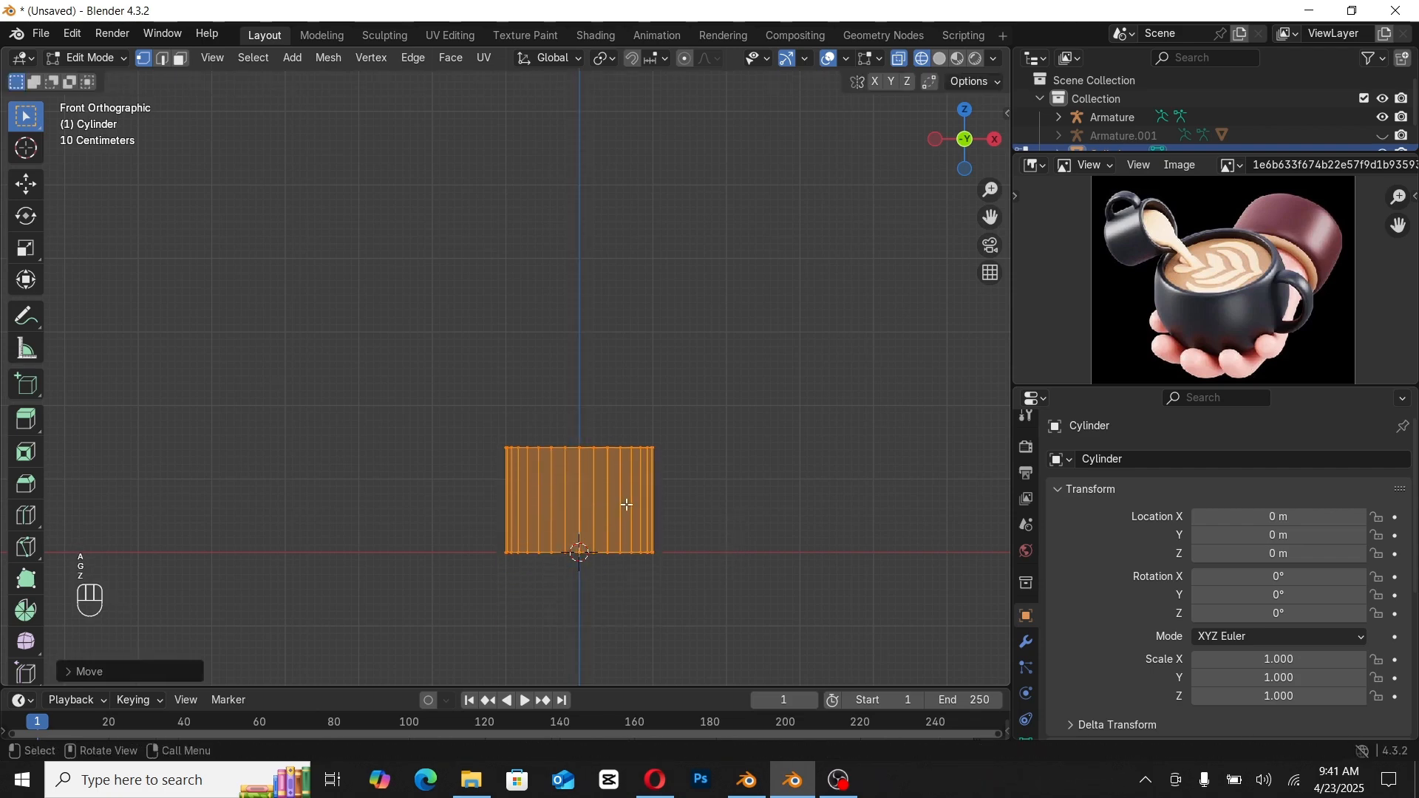
key(z)
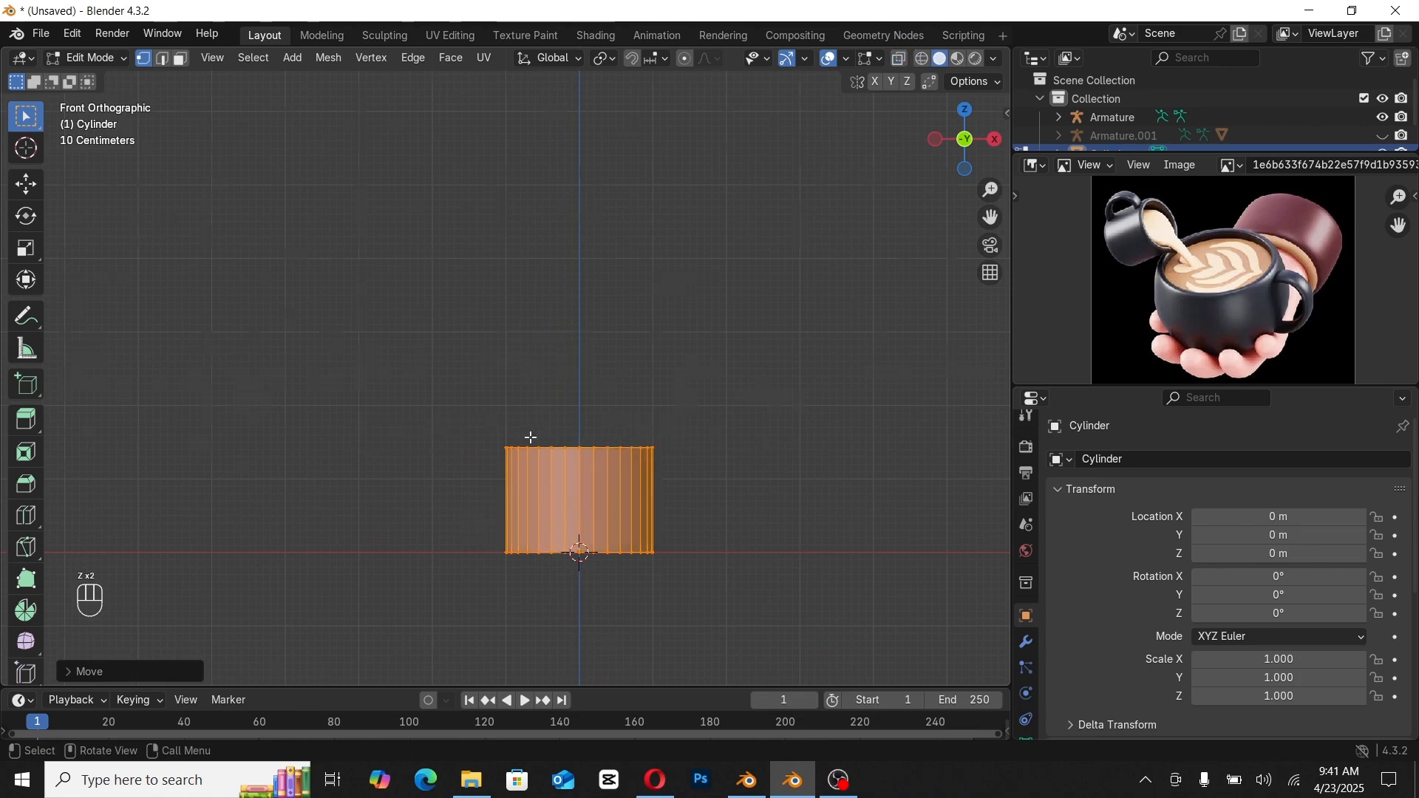
Step: Scale the cylinder mesh narrower on X and Y, and flatten it along Z to a squat cup shape
middle_drag(530, 437, 570, 478)
key(s)
key(shift+z)
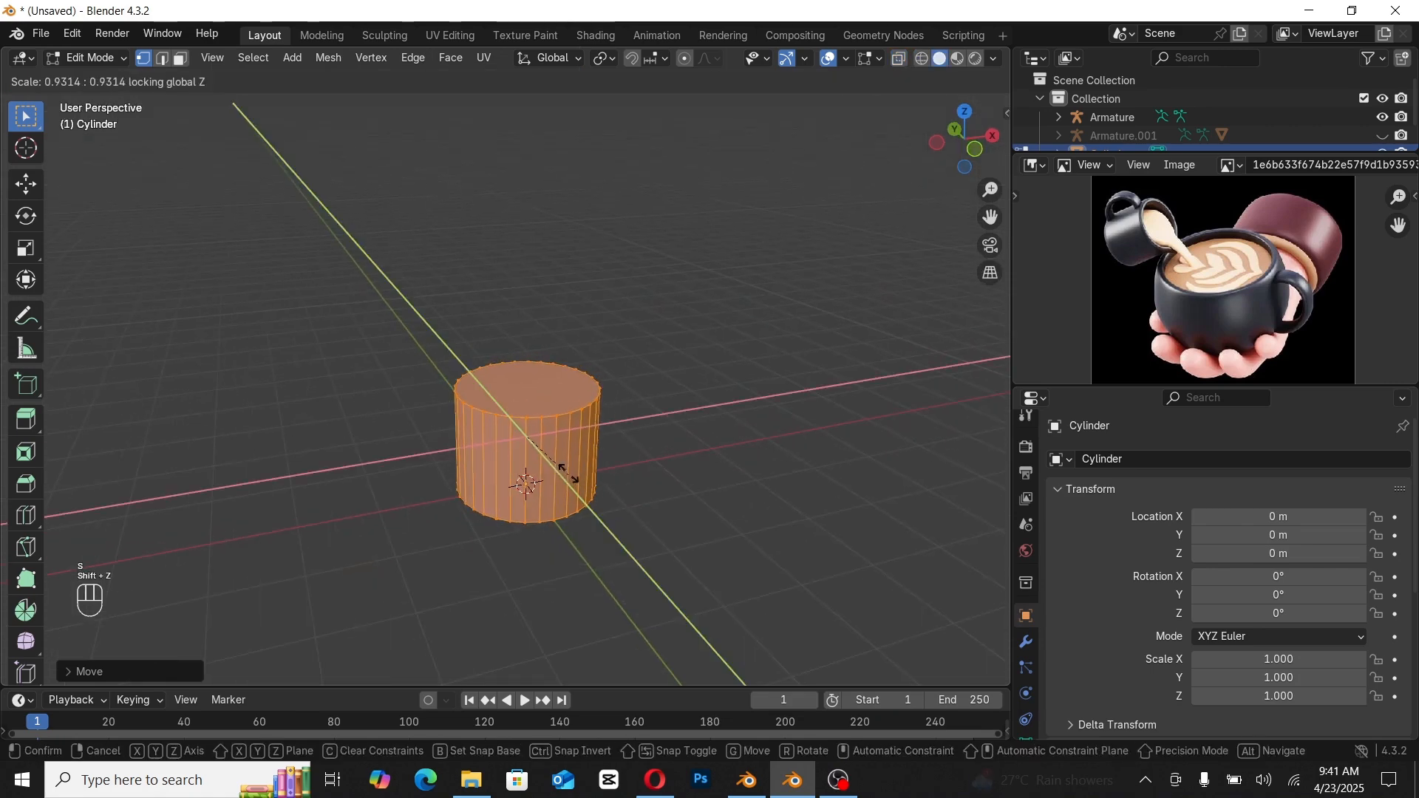
click(562, 493)
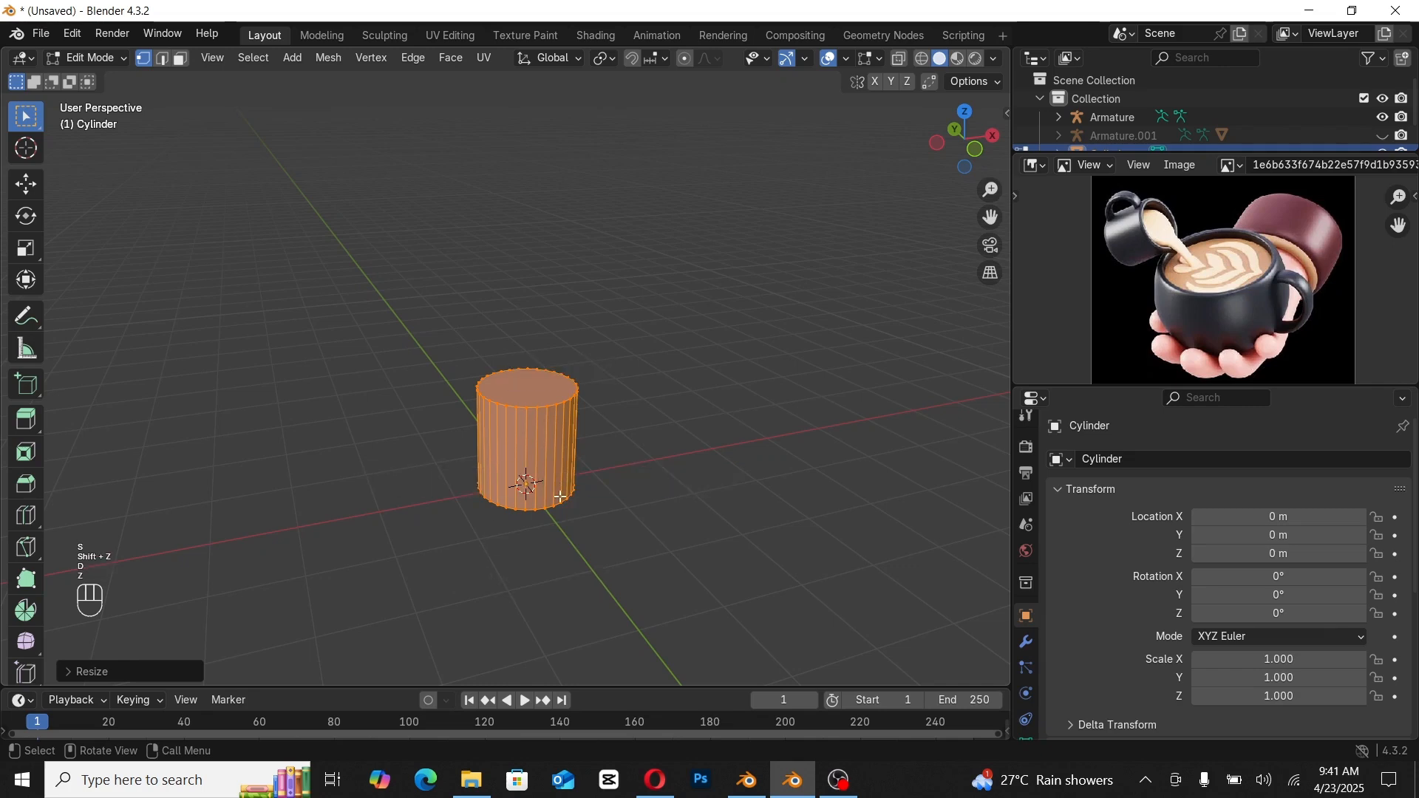
key(s)
key(z)
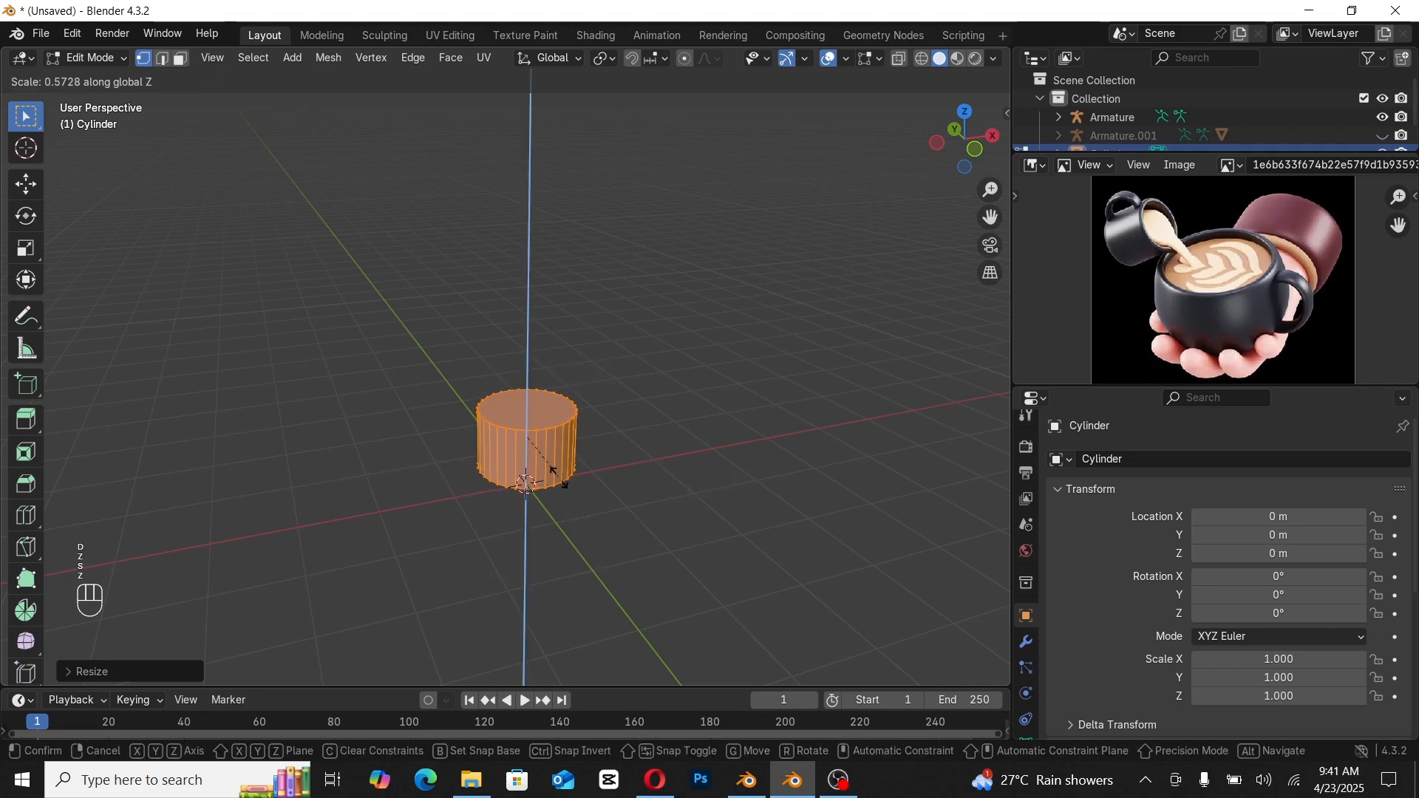
click(566, 477)
Step: Move the cylinder mesh down about 0.36 m along Z so its base sits at ground level
key(KP_1)
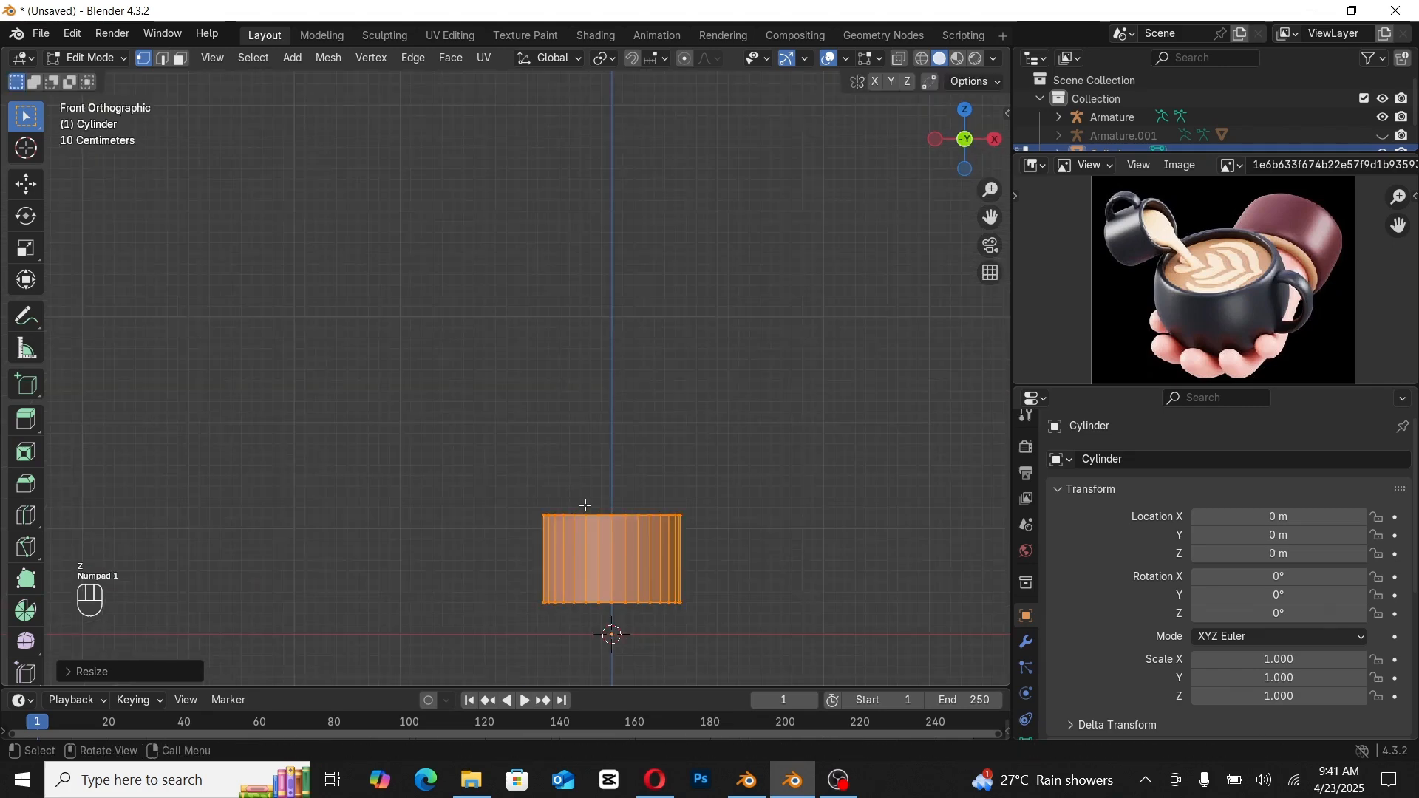
key(g)
key(z)
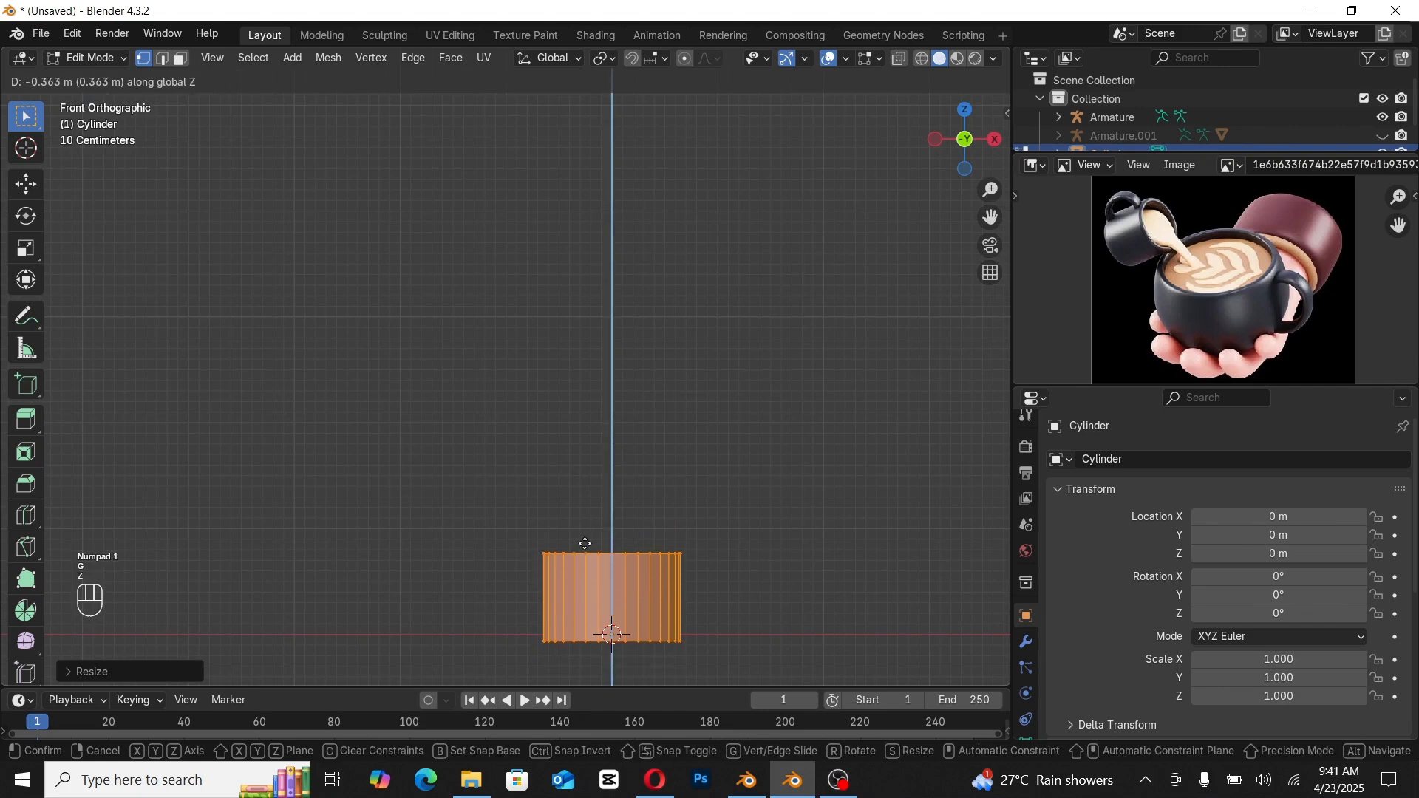
click(585, 543)
Step: Inset the cylinder's top face to form a thin rim and extrude the inner face downward to hollow the cup
middle_drag(585, 543, 610, 575)
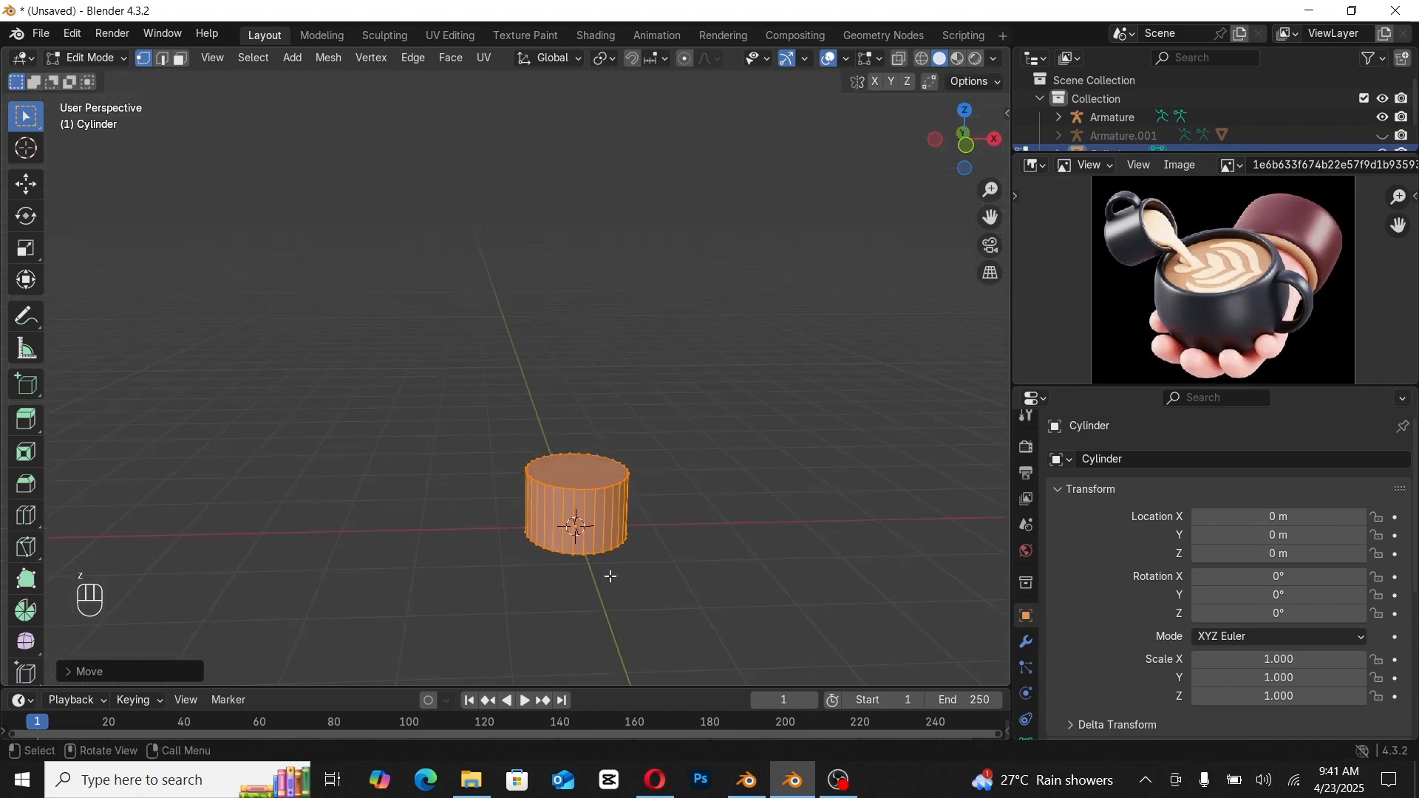
key(3)
click(566, 479)
scroll(565, 481, up, 2)
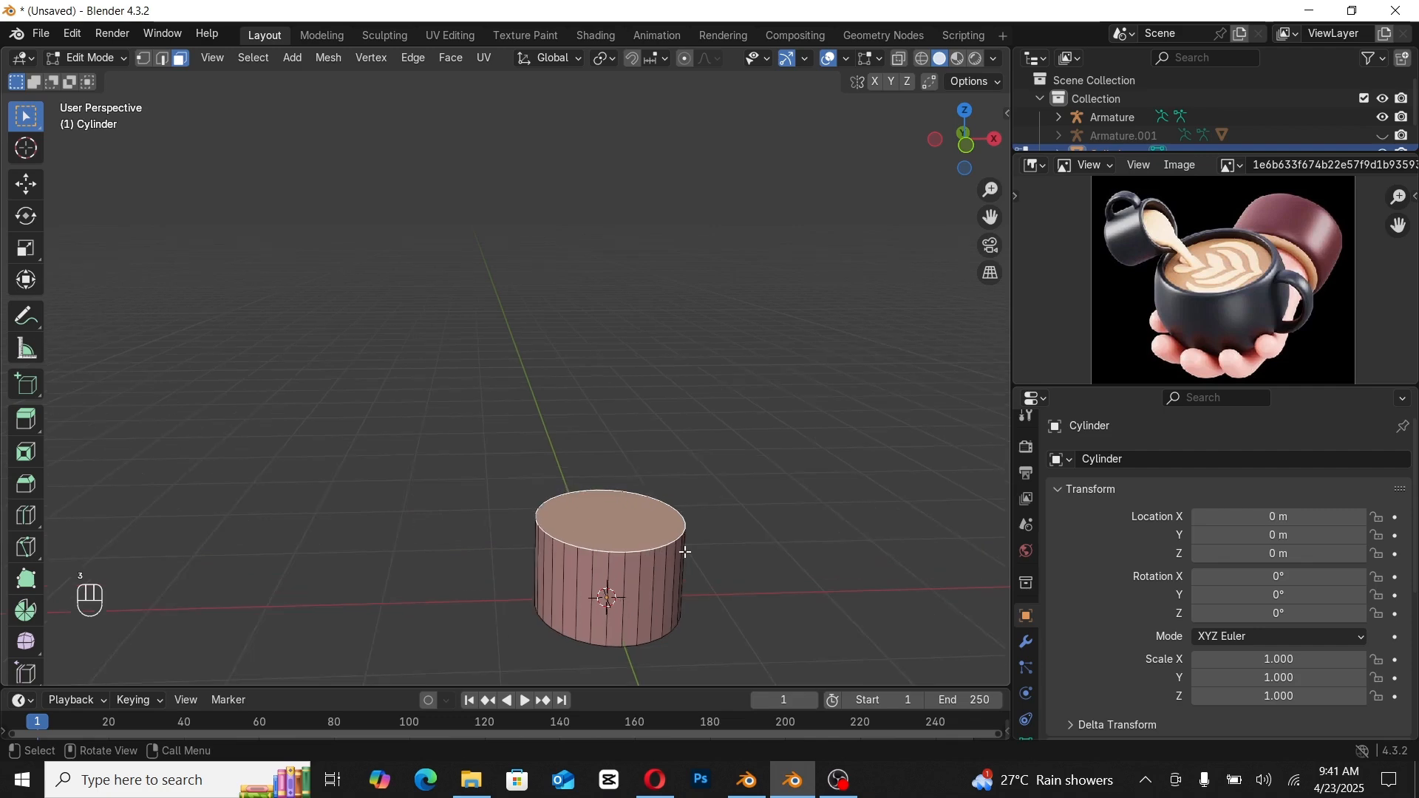
key(i)
click(674, 553)
key(e)
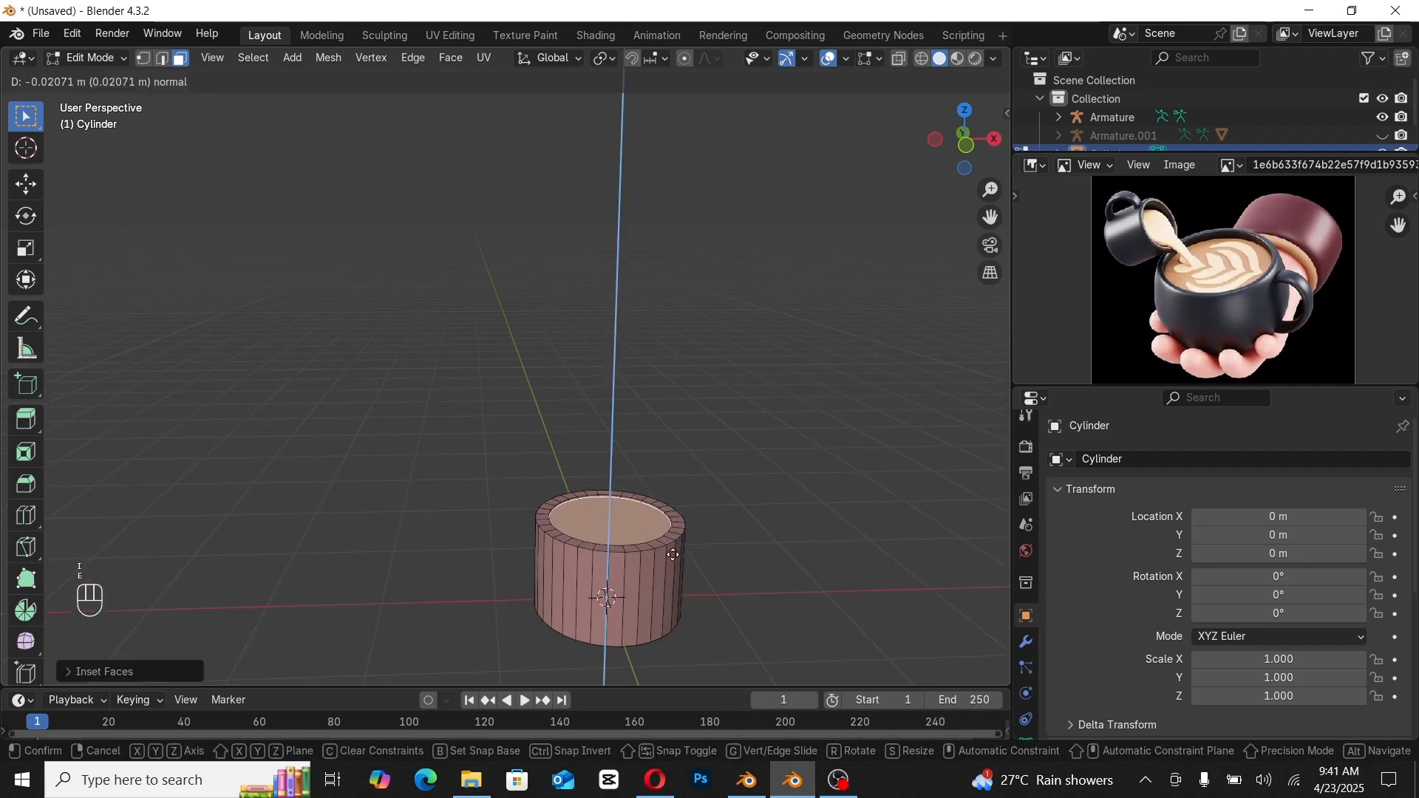
click(669, 574)
Step: Lower the cup's inner floor face along Z to just above the cup's base, using X-ray front view
key(alt+z)
middle_drag(670, 576, 667, 571)
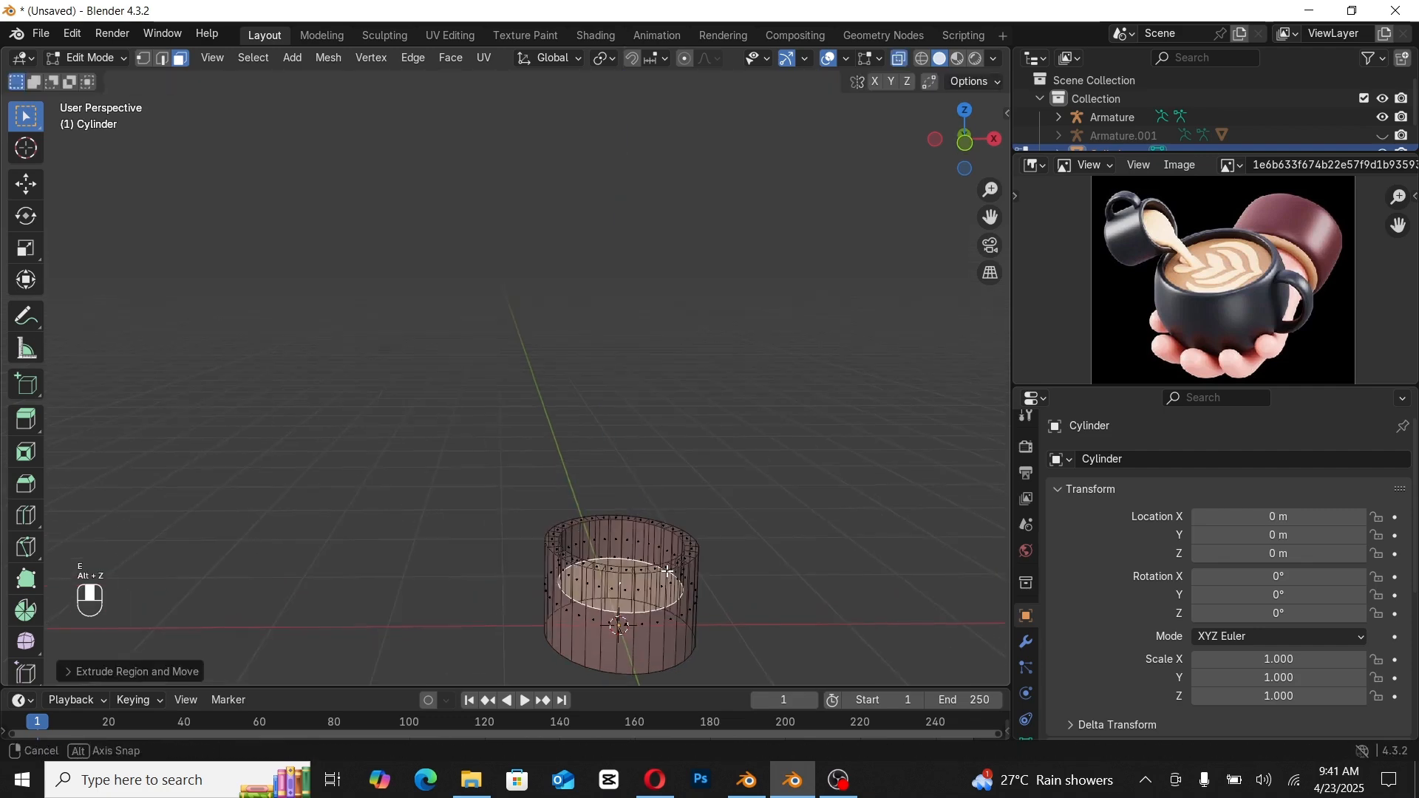
key(KP_1)
key(KP_Decimal)
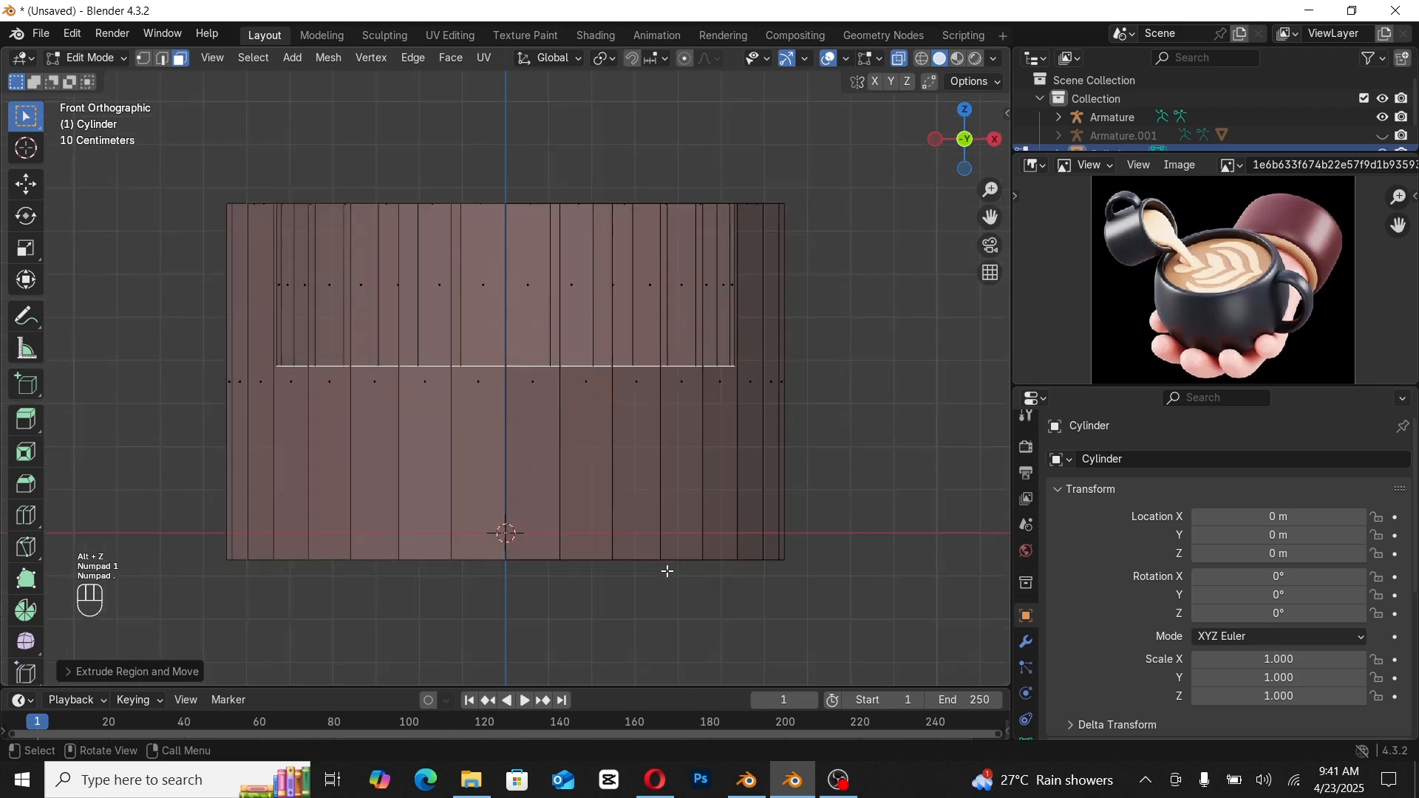
key(g)
key(z)
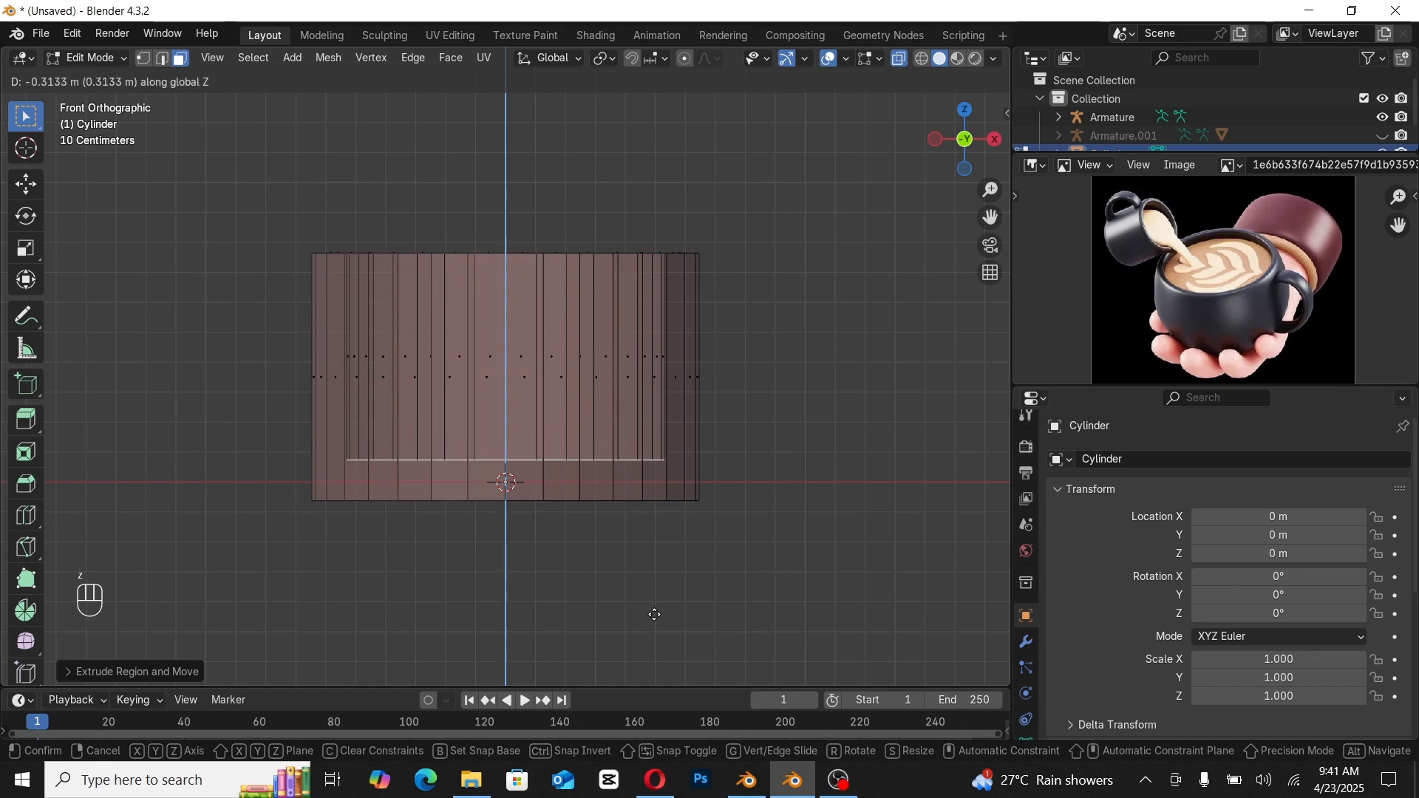
click(655, 615)
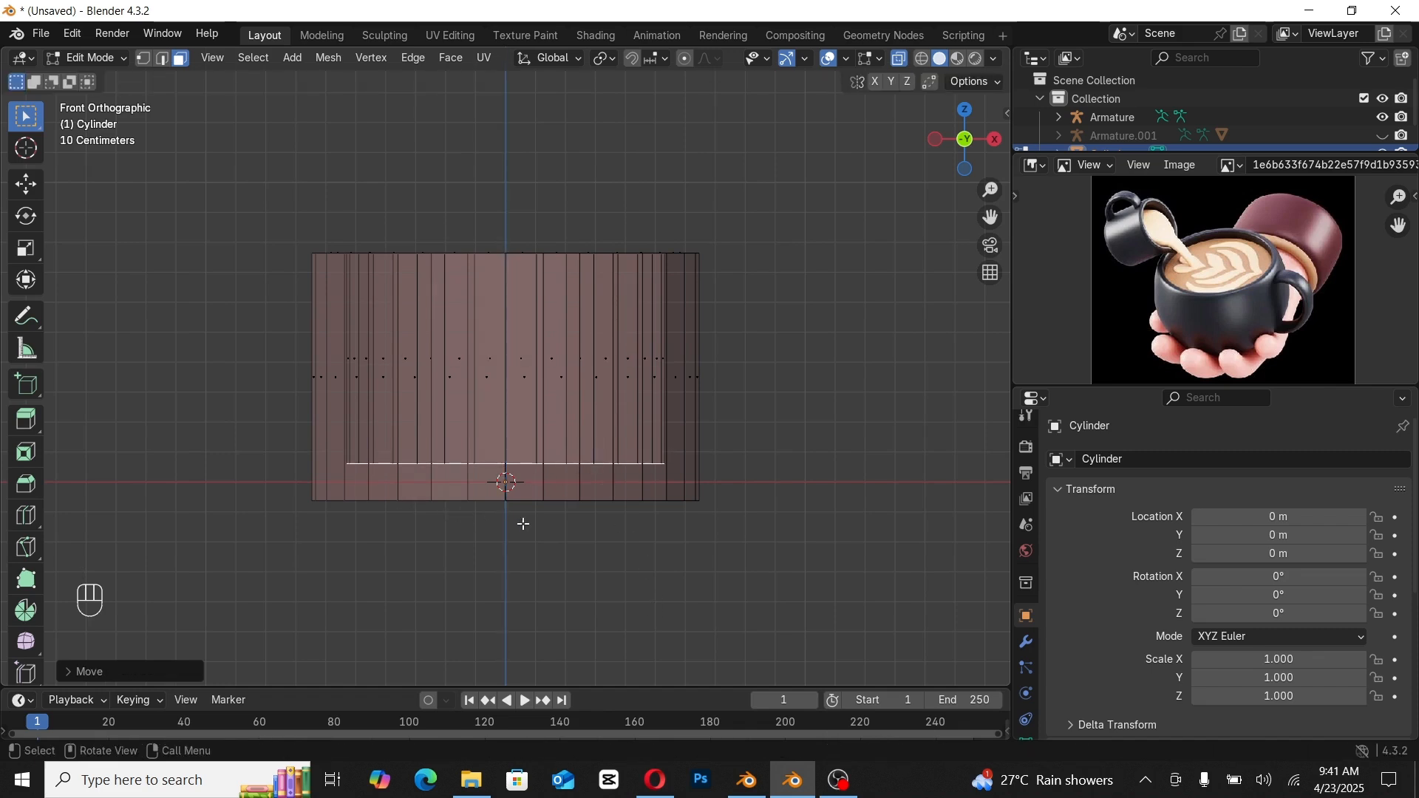
Step: Bevel the cup's bottom outer edge with 4 segments, and return to Object Mode with X-ray off
key(1)
drag(781, 521, 250, 484)
key(ctrl+b)
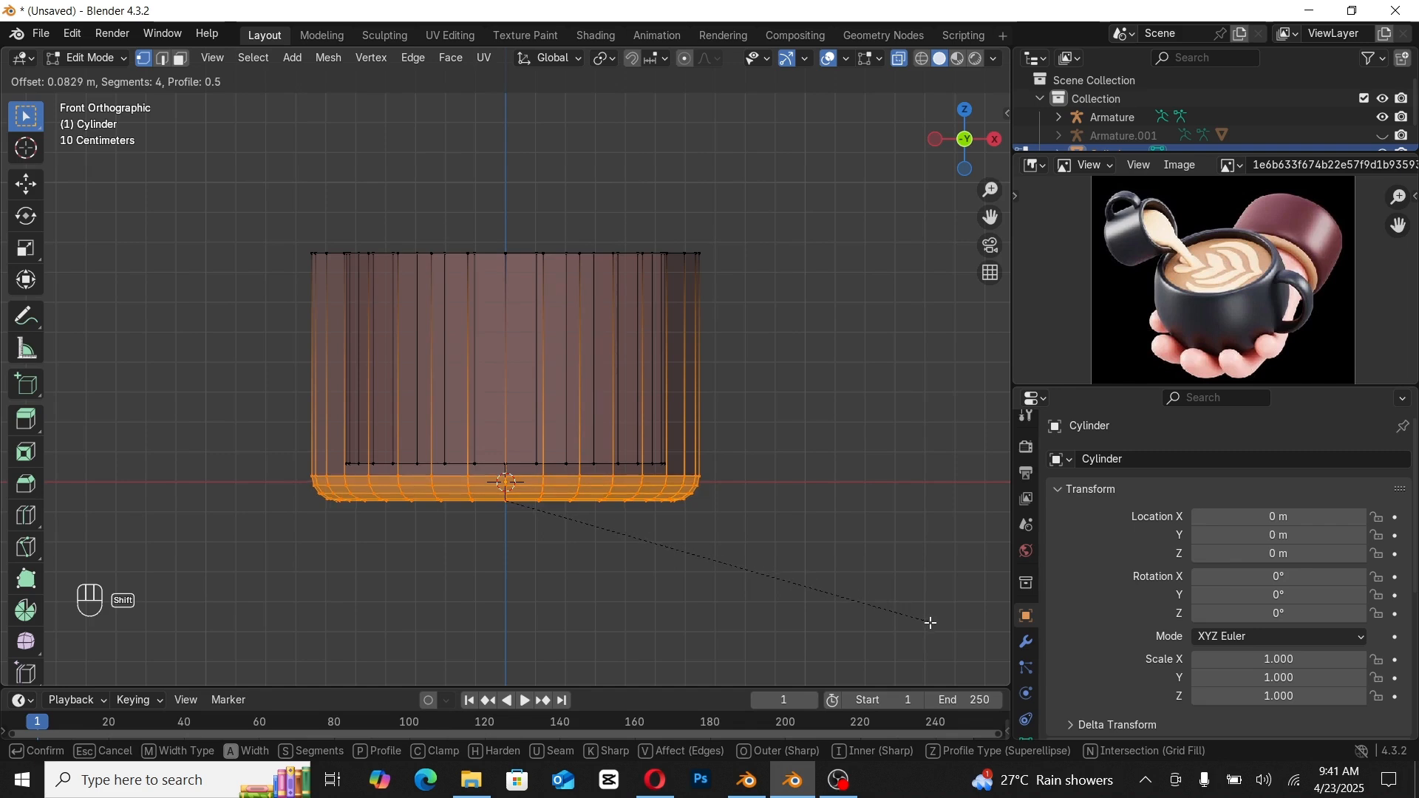
click(941, 644)
key(Tab)
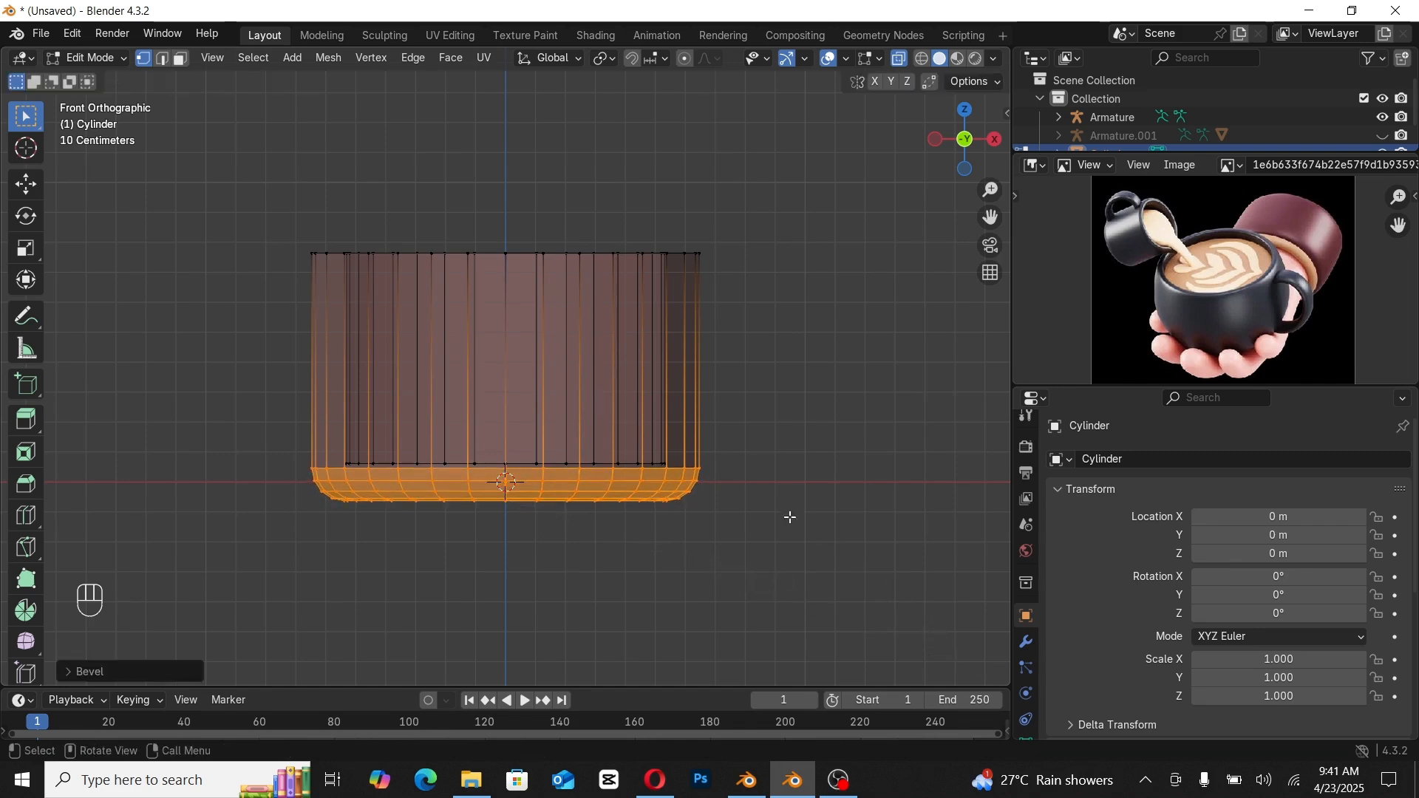
key(alt+z)
middle_drag(634, 443, 549, 433)
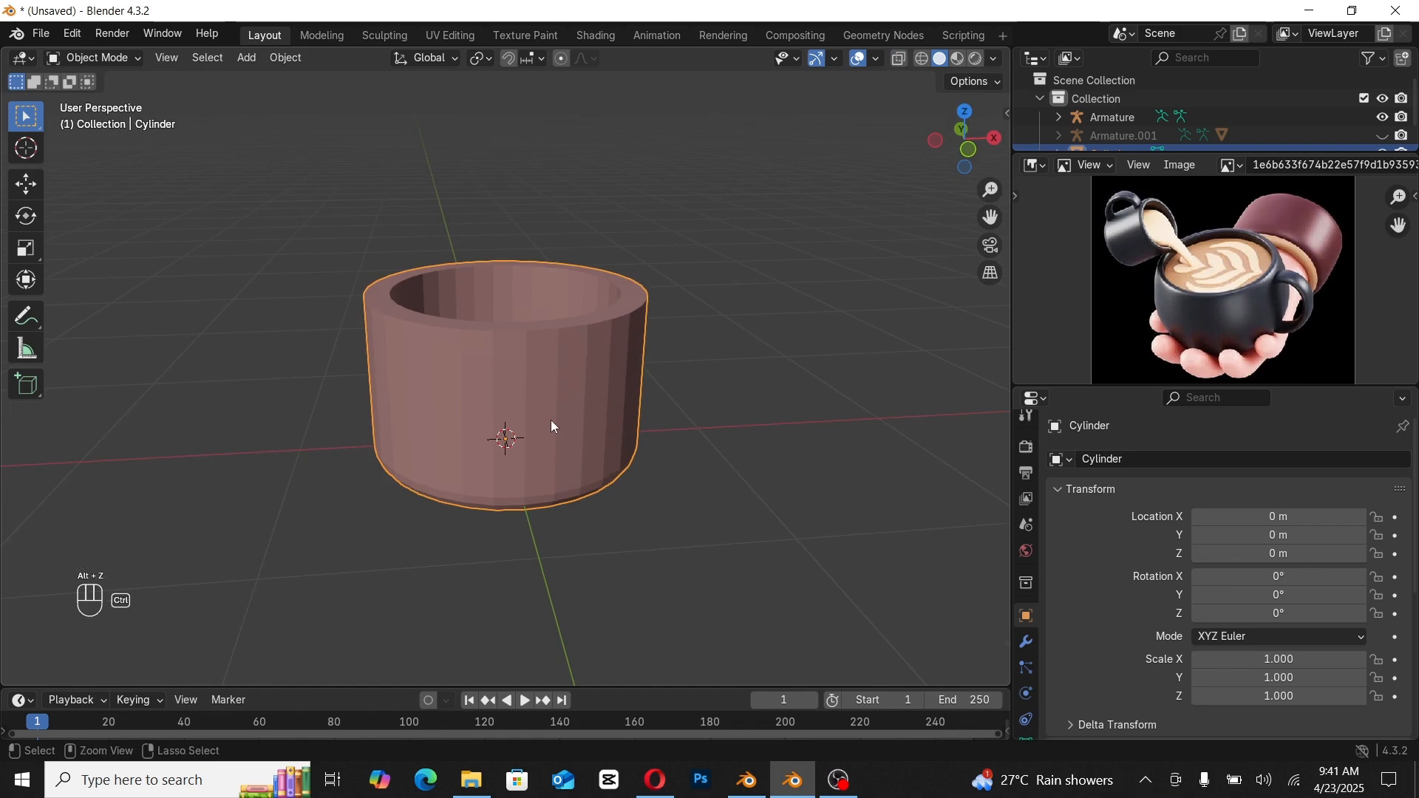
Step: Add a Catmull-Clark Subdivision modifier to the cup with viewport level 3, and shade the cup smooth
key(ctrl+2)
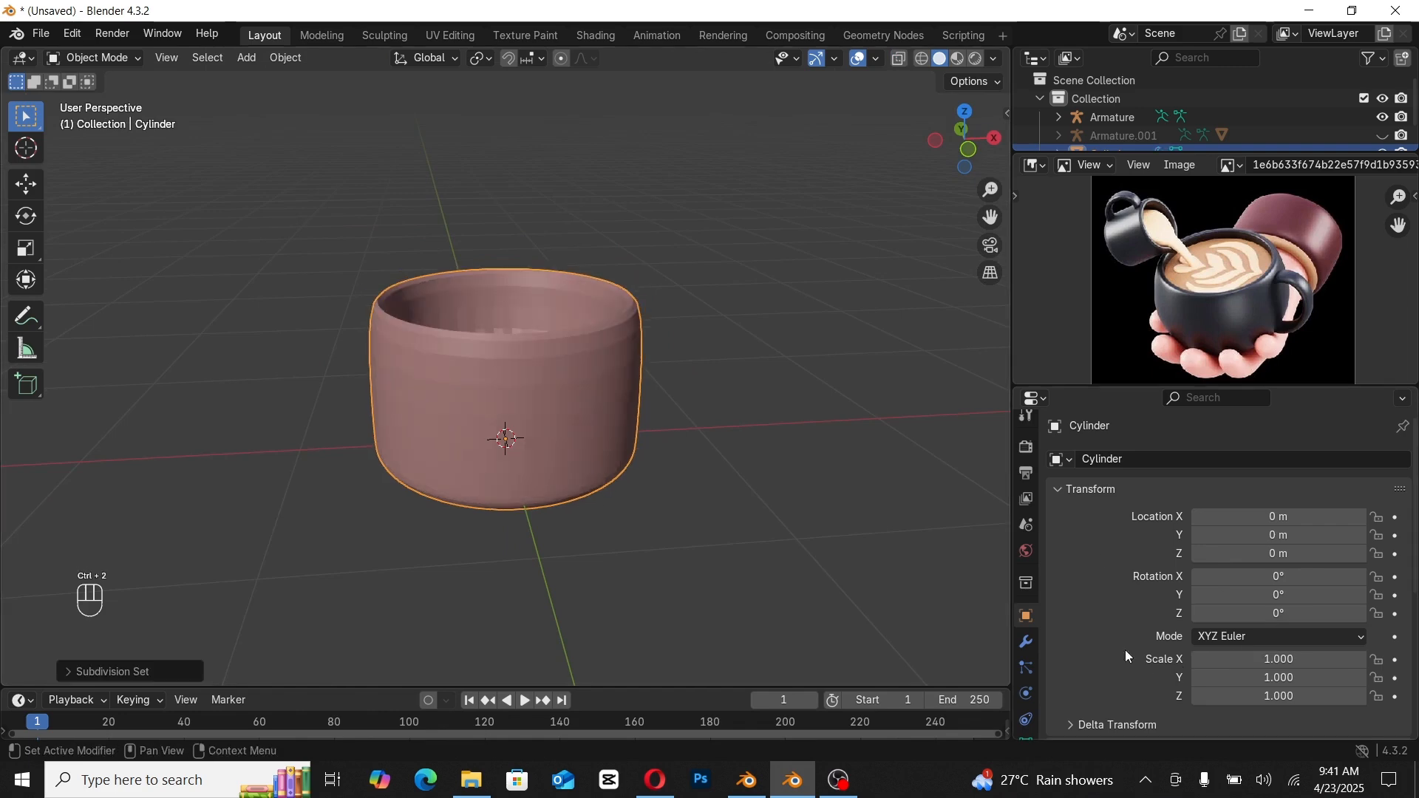
click(1026, 641)
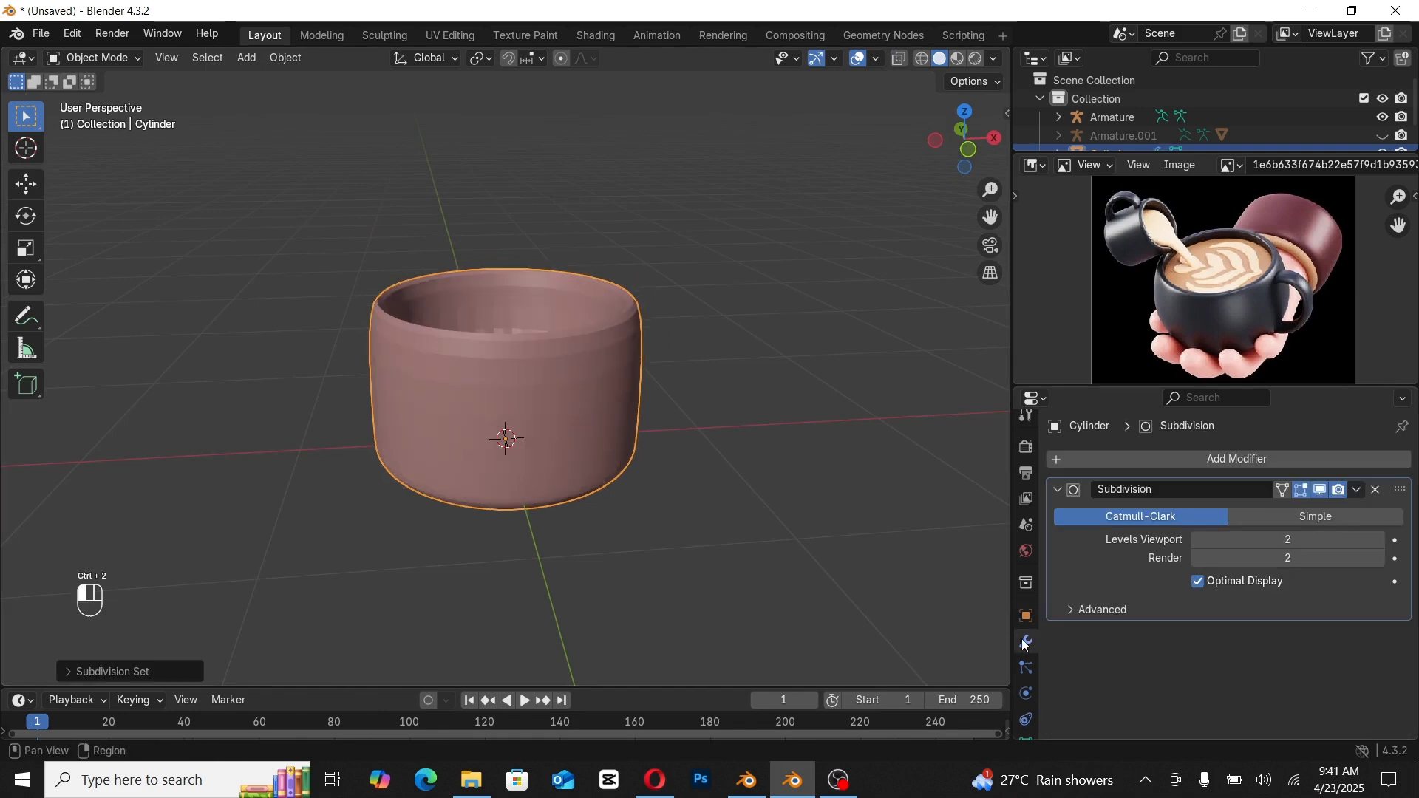
click(1373, 541)
right_click(548, 405)
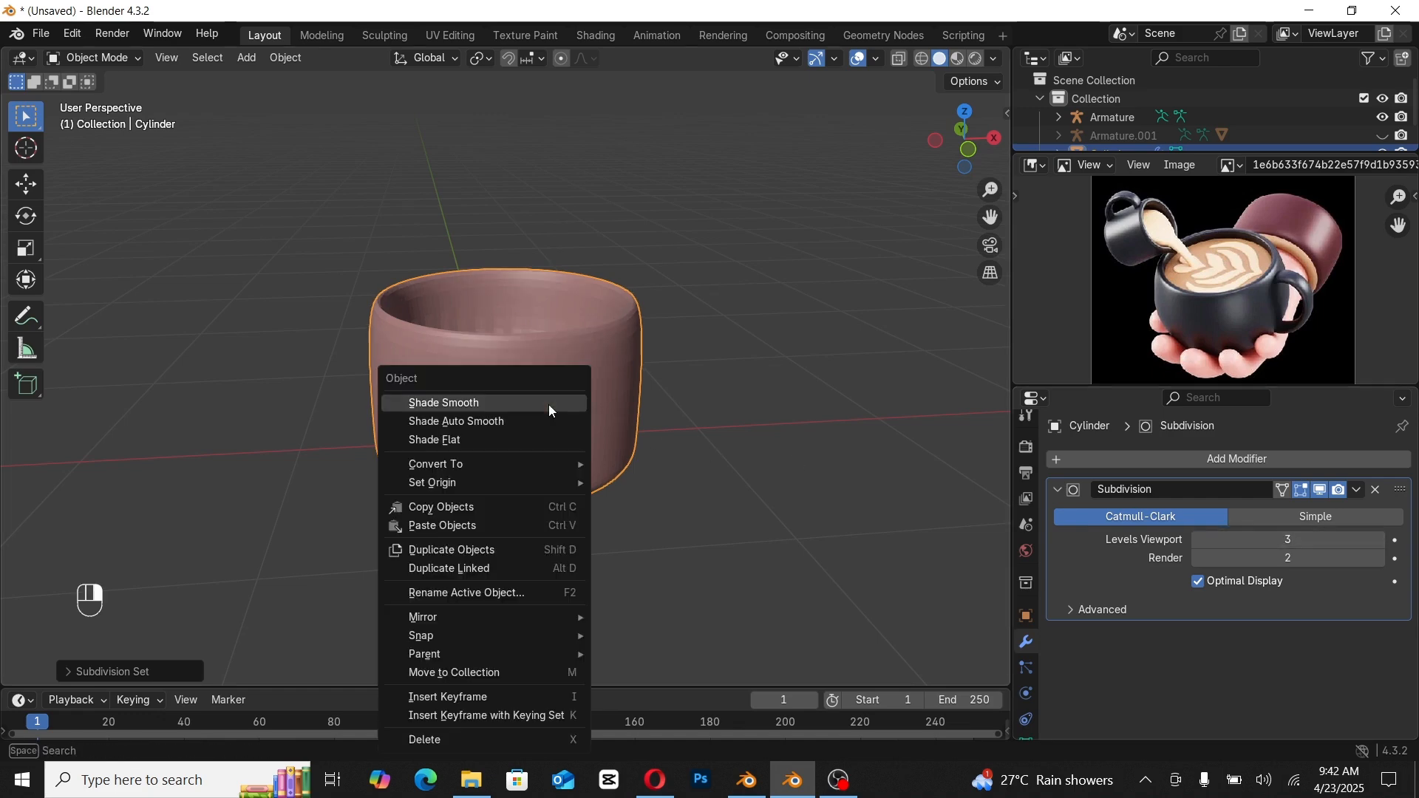
click(550, 405)
Step: In Edit Mode, add a loop cut around the cup's inner wall and slide it down toward the inner floor
scroll(557, 347, up, 3)
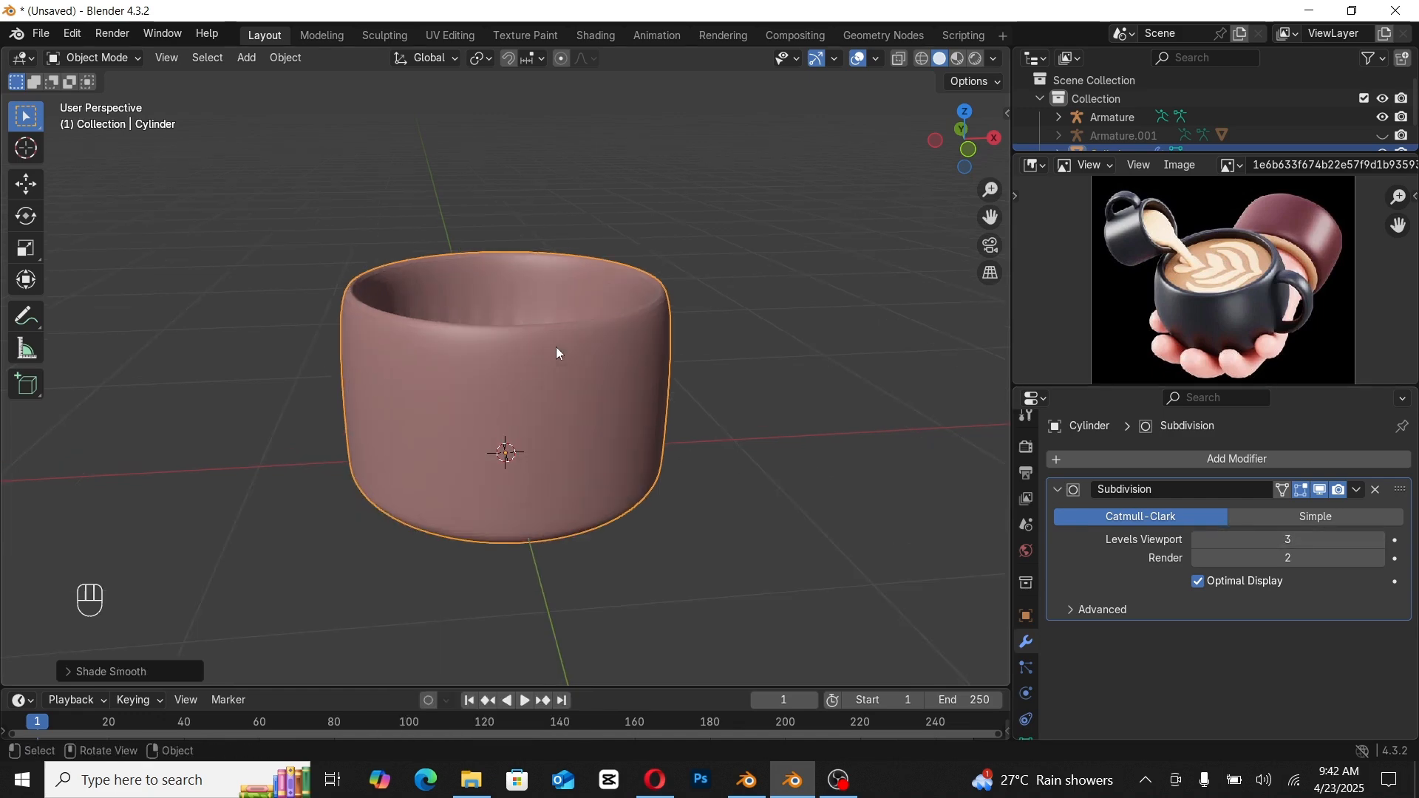
key(Tab)
middle_drag(561, 351, 506, 257)
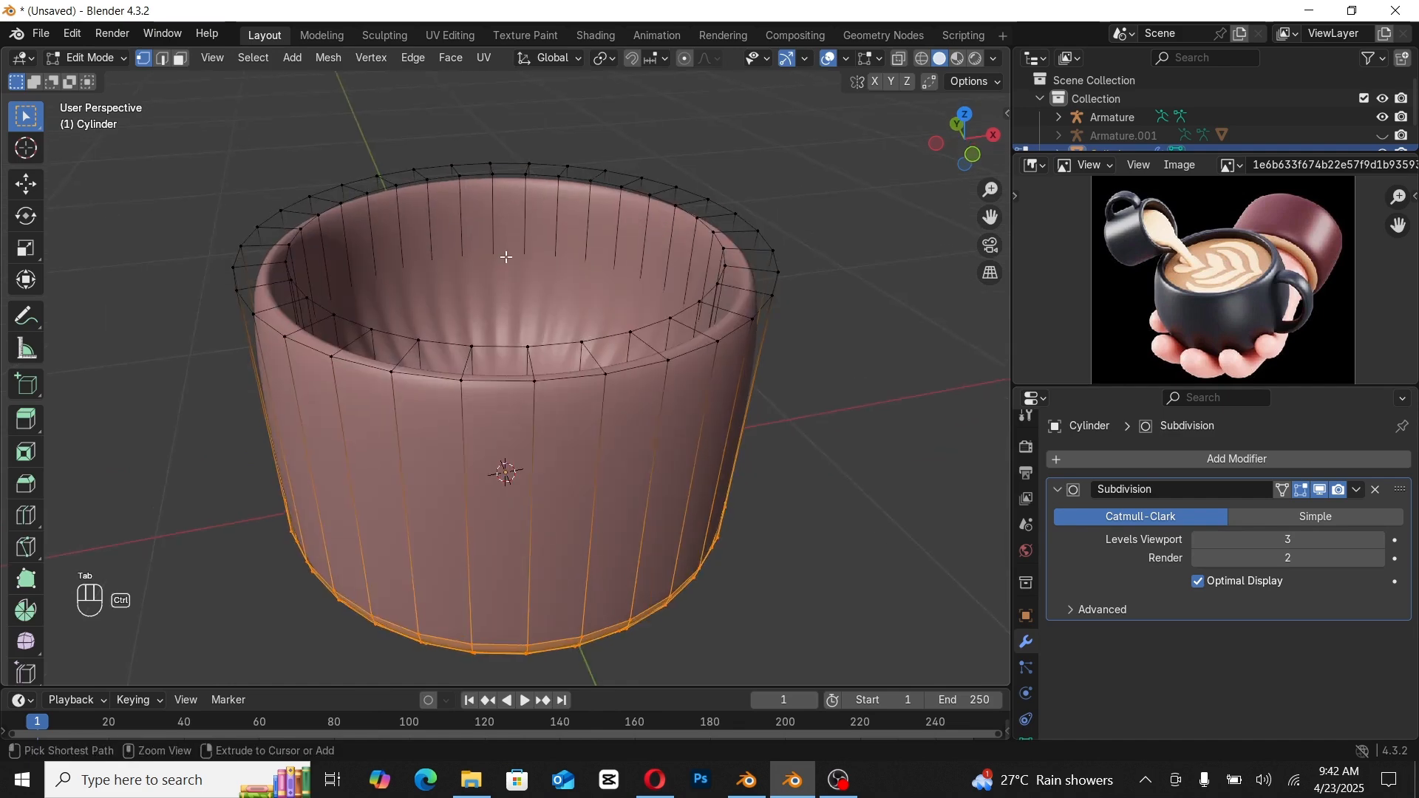
key(ctrl+r)
click(531, 237)
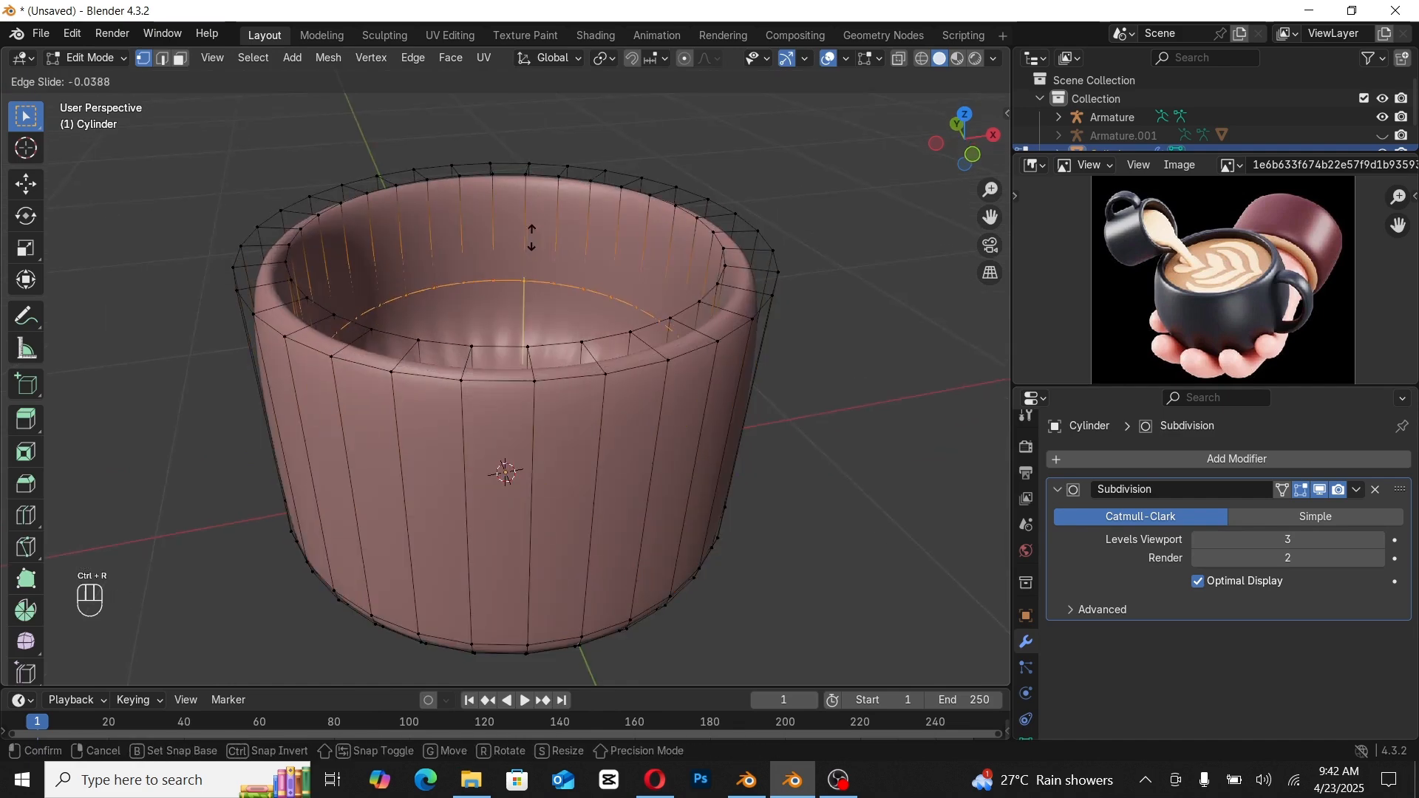
click(591, 325)
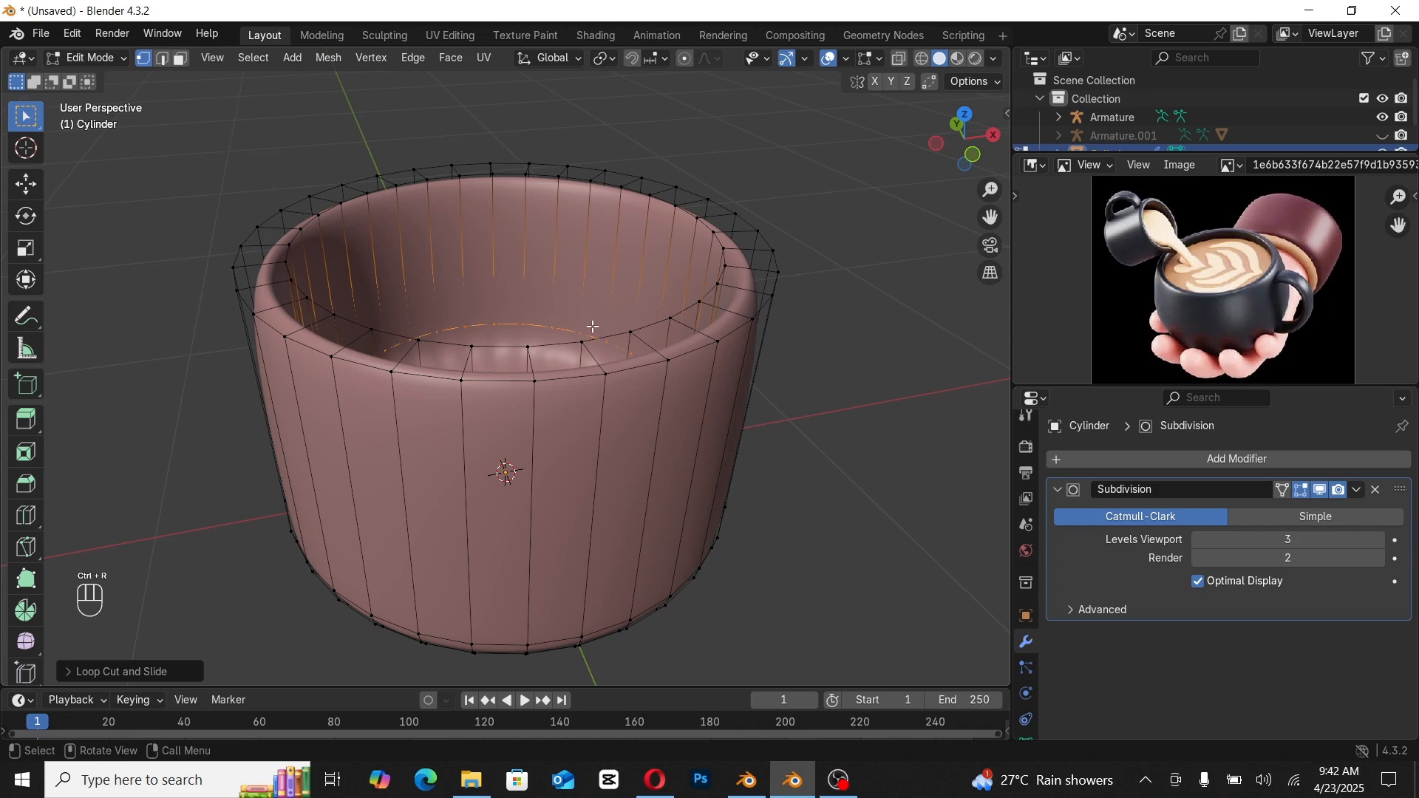
Step: Add two loop cuts on the cup's rim, one near its inner edge and one near its outer edge, and return to Object Mode
key(ctrl+r)
click(630, 344)
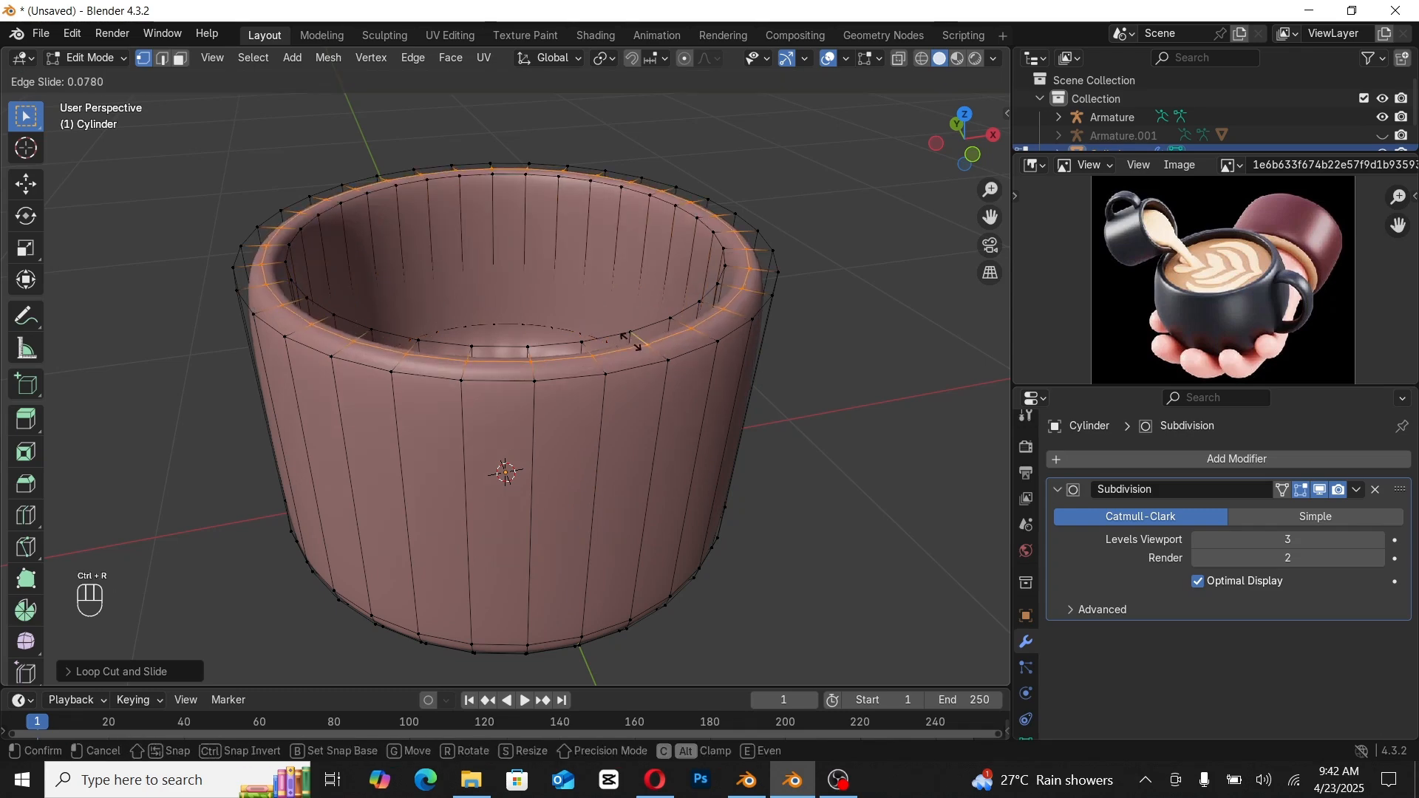
click(615, 328)
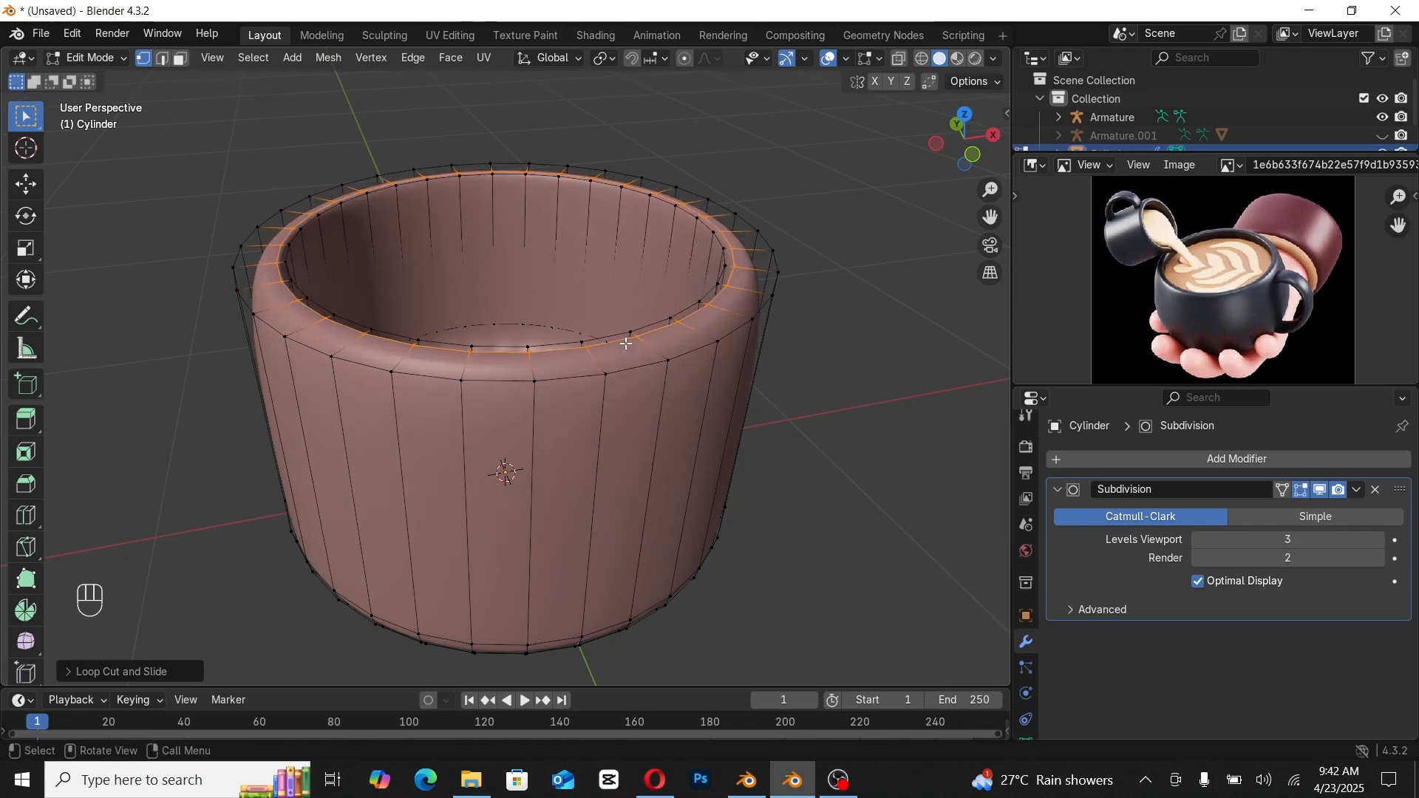
middle_drag(614, 327, 690, 359)
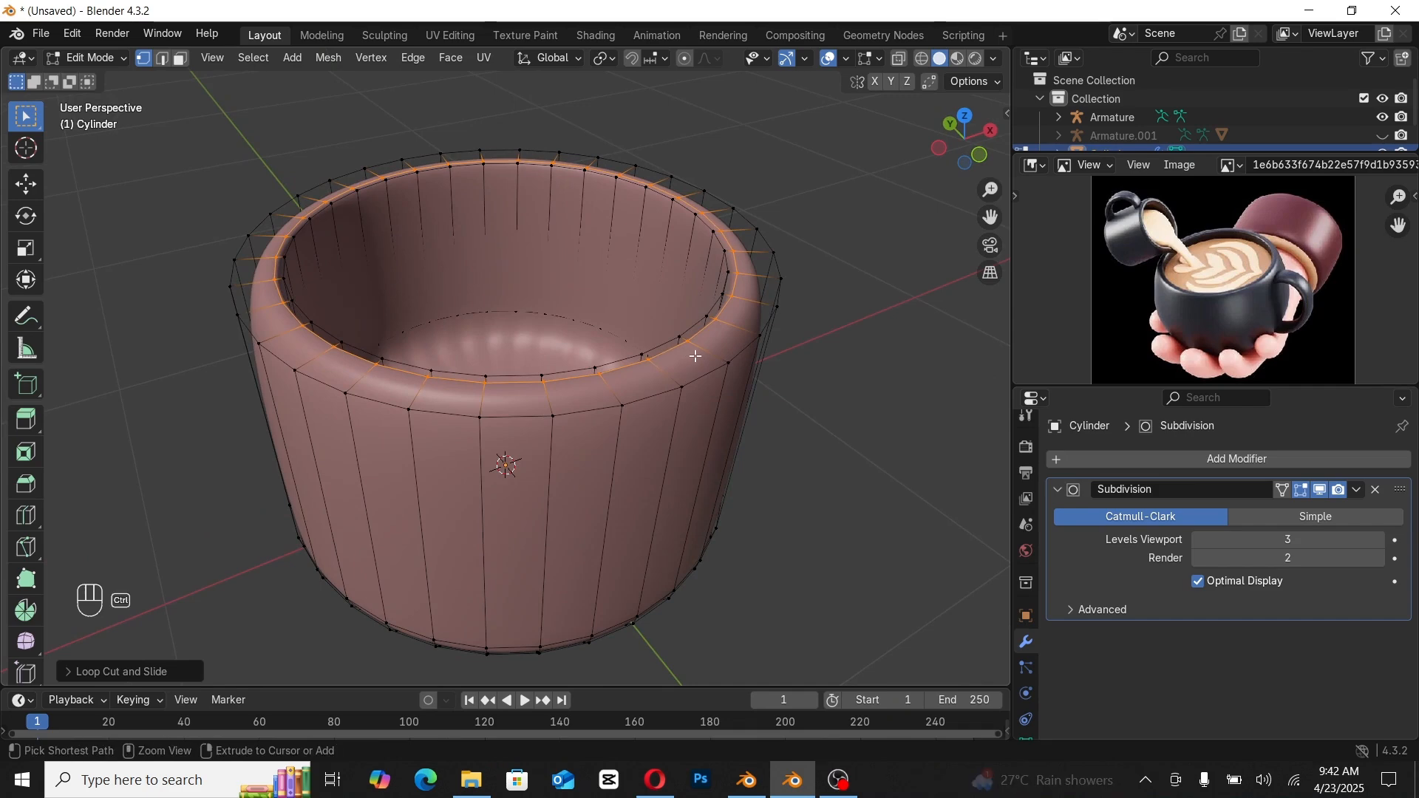
key(ctrl+r)
click(708, 360)
click(708, 360)
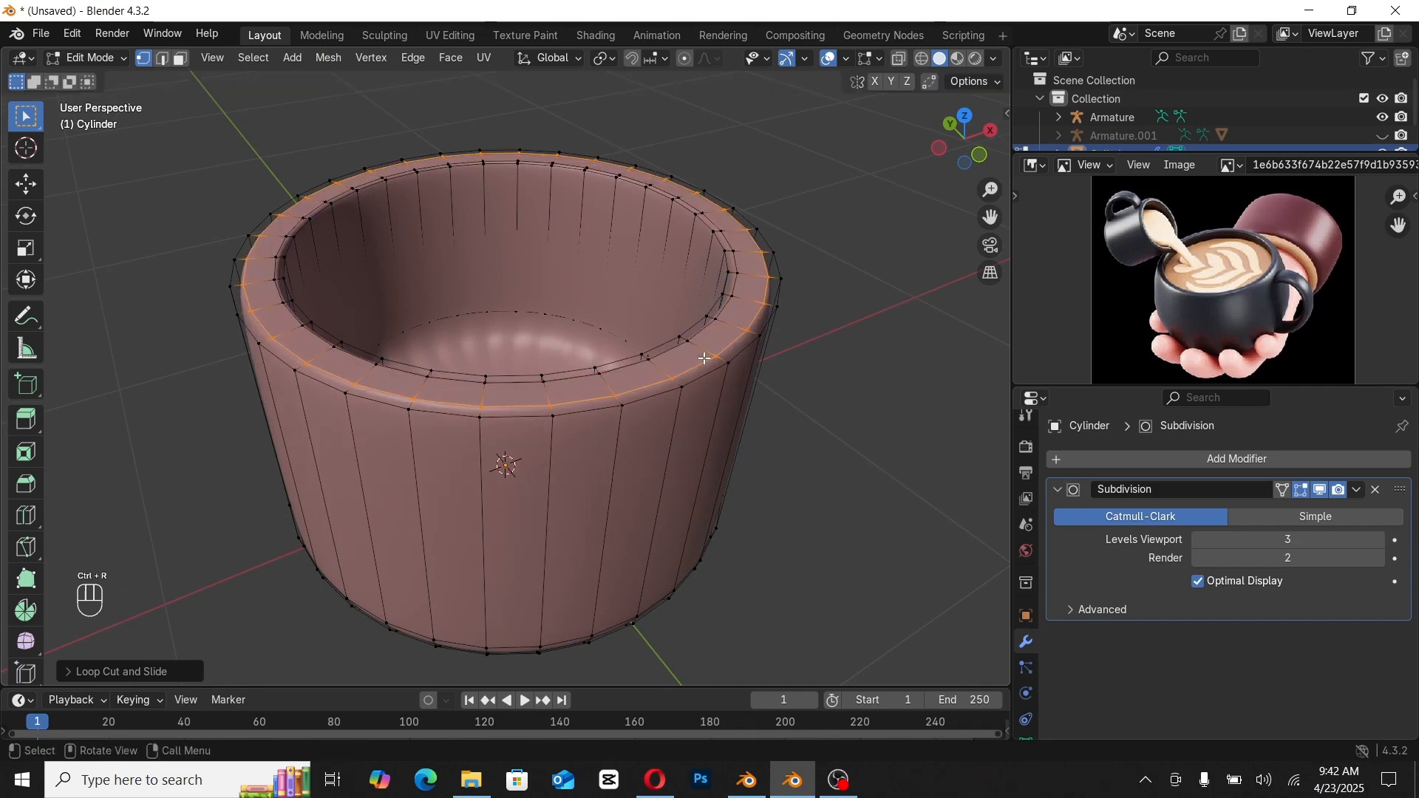
key(Tab)
scroll(566, 329, down, 2)
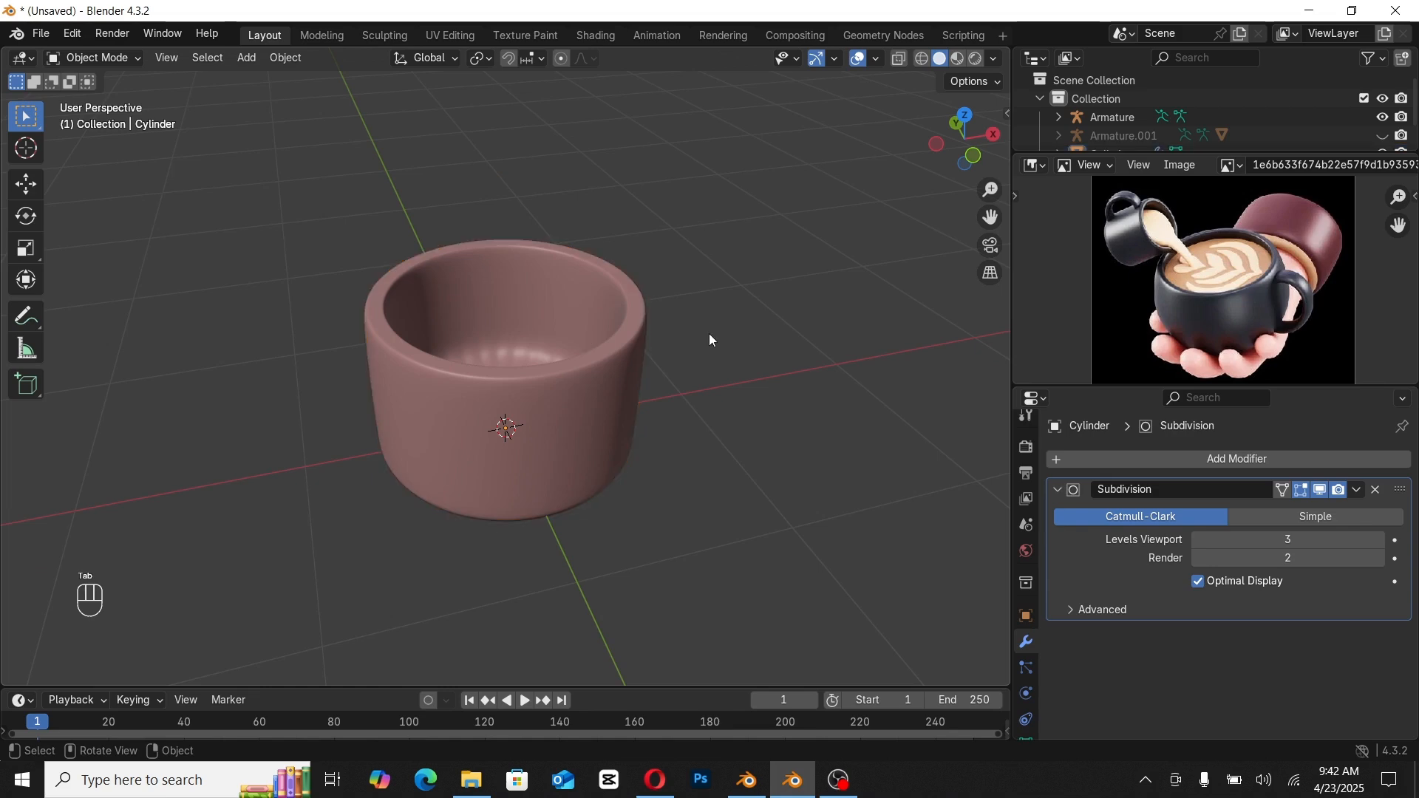
Step: Add a mesh torus to the scene and rotate it 90 degrees about the X axis
middle_drag(707, 334, 494, 352)
key(shift+a)
mouse_move(495, 350)
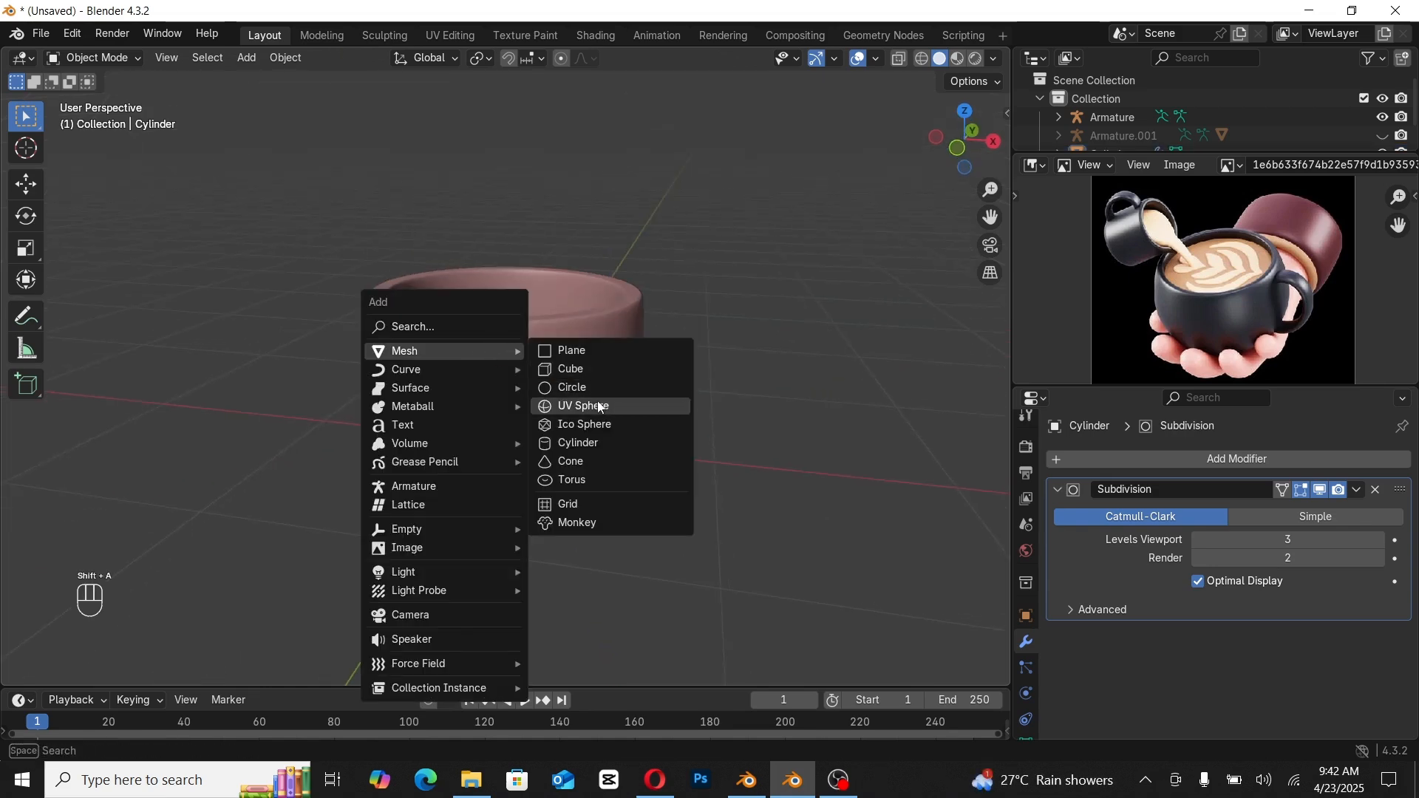
click(585, 478)
text(rx)
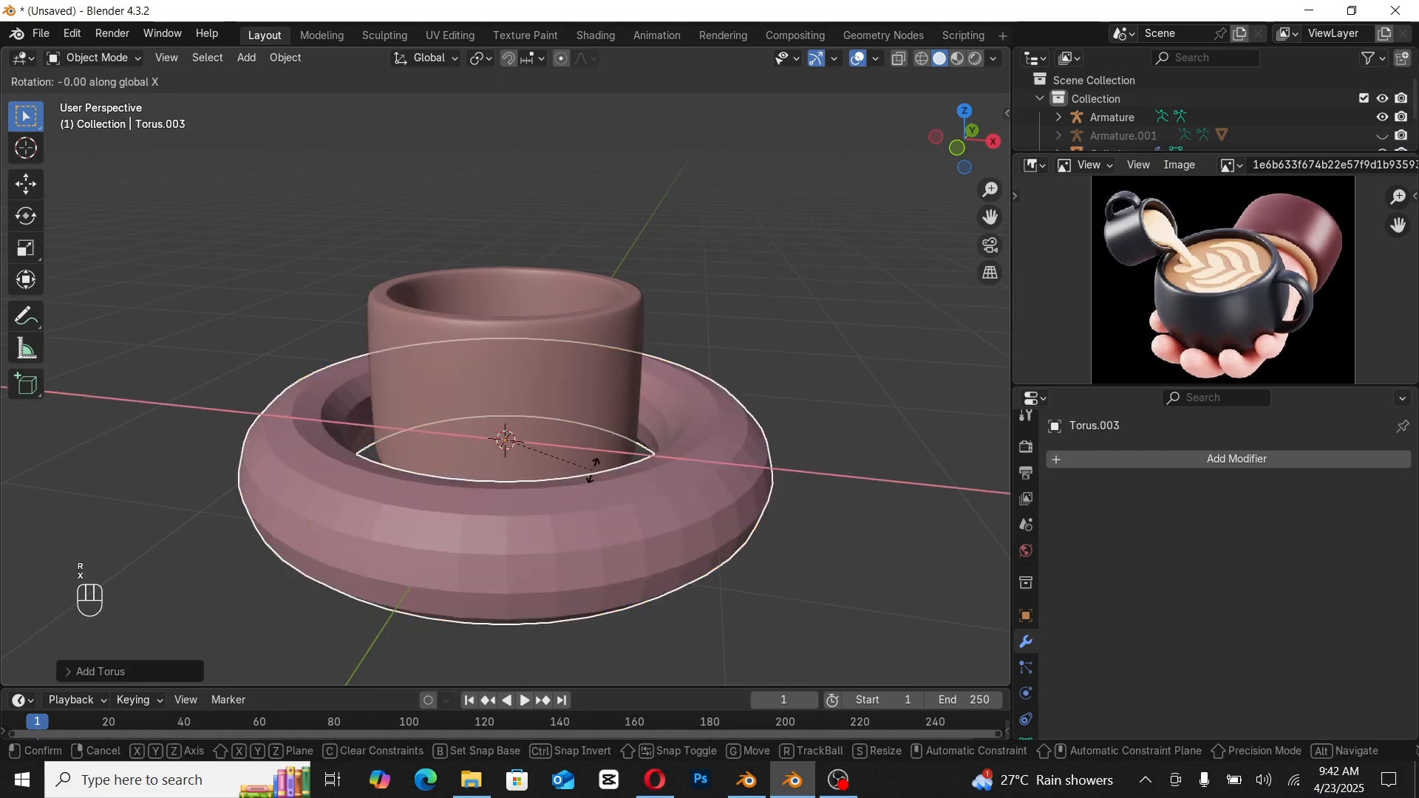
text(90)
key(Return)
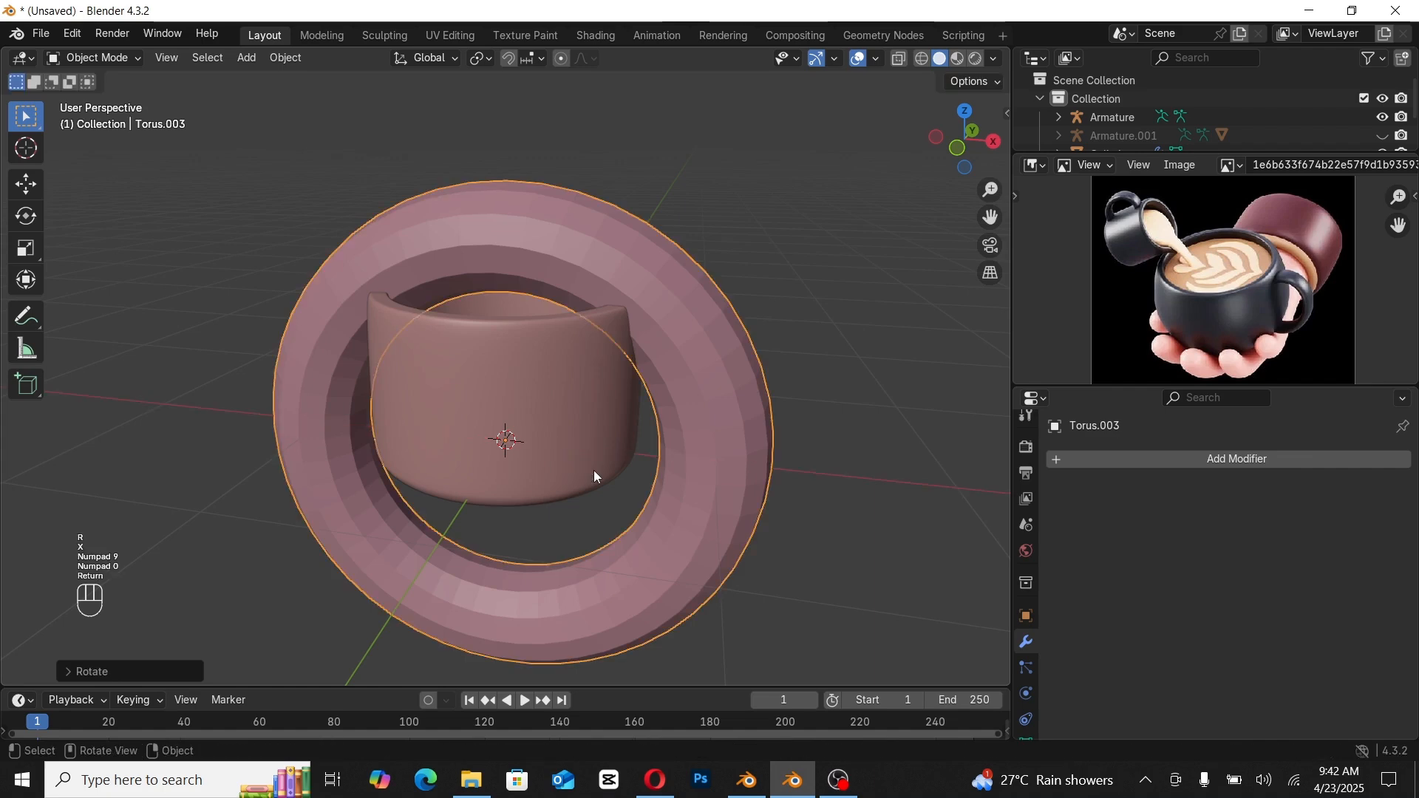
Step: In front view, move the torus along X to the cup's right side and scale it to about 0.4
key(KP_1)
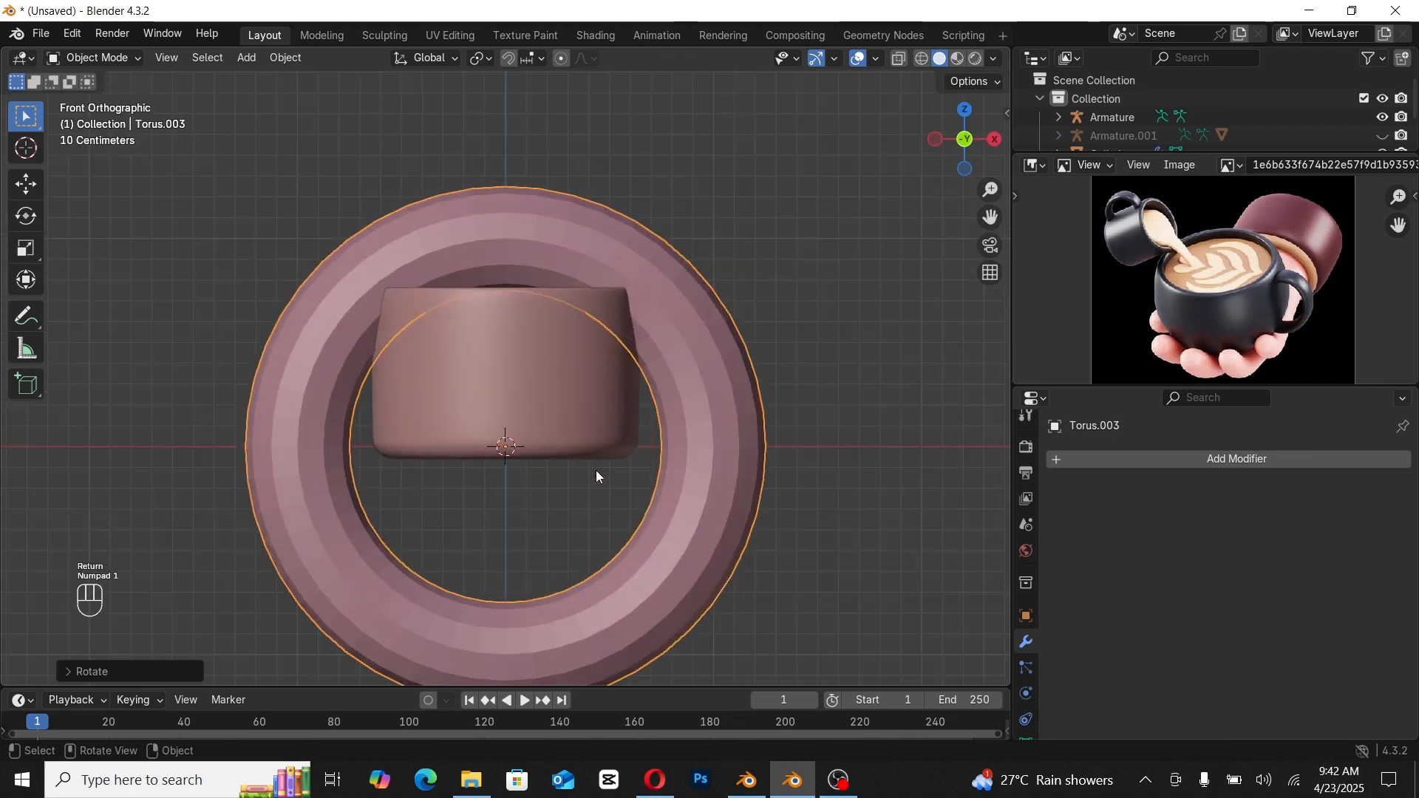
key(g)
key(y)
key(x)
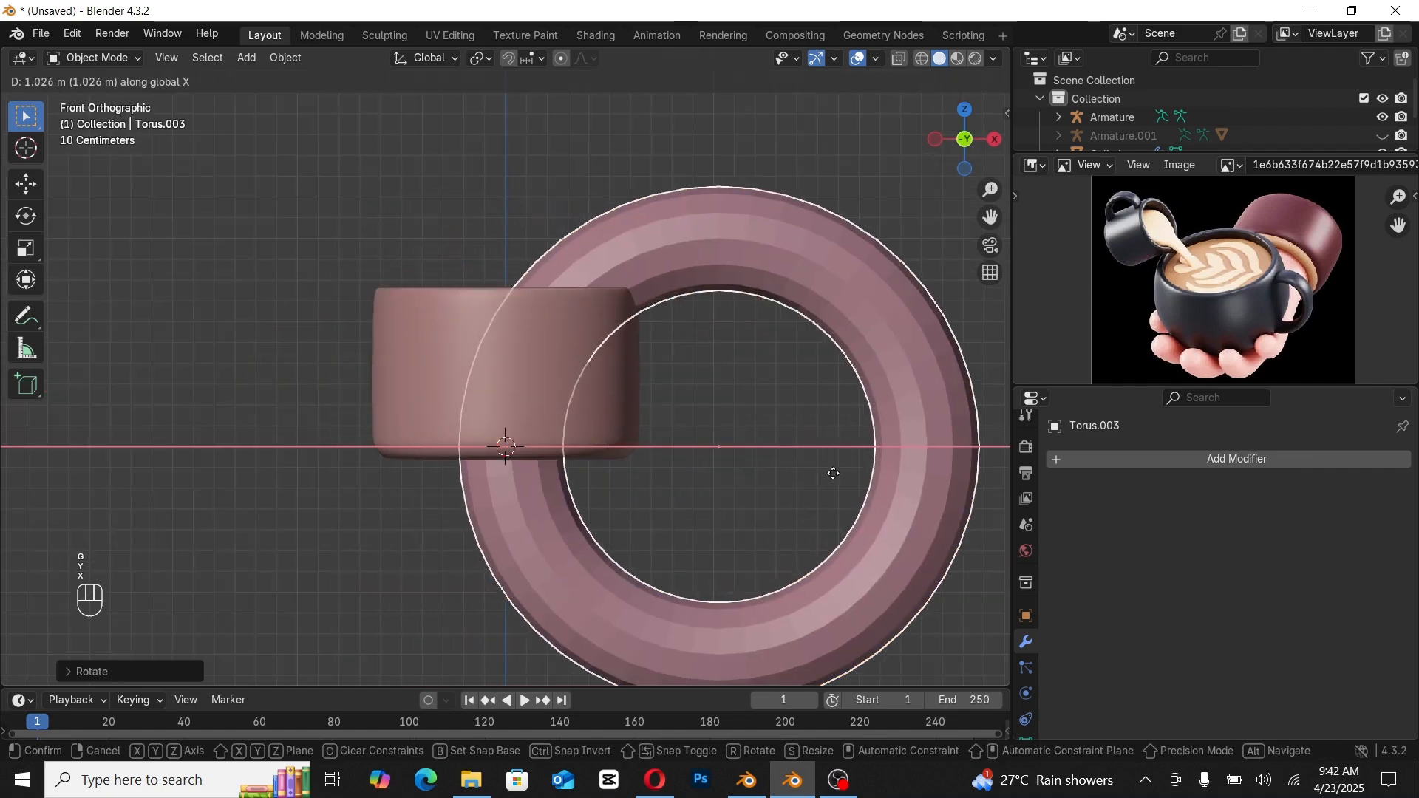
click(849, 476)
key(s)
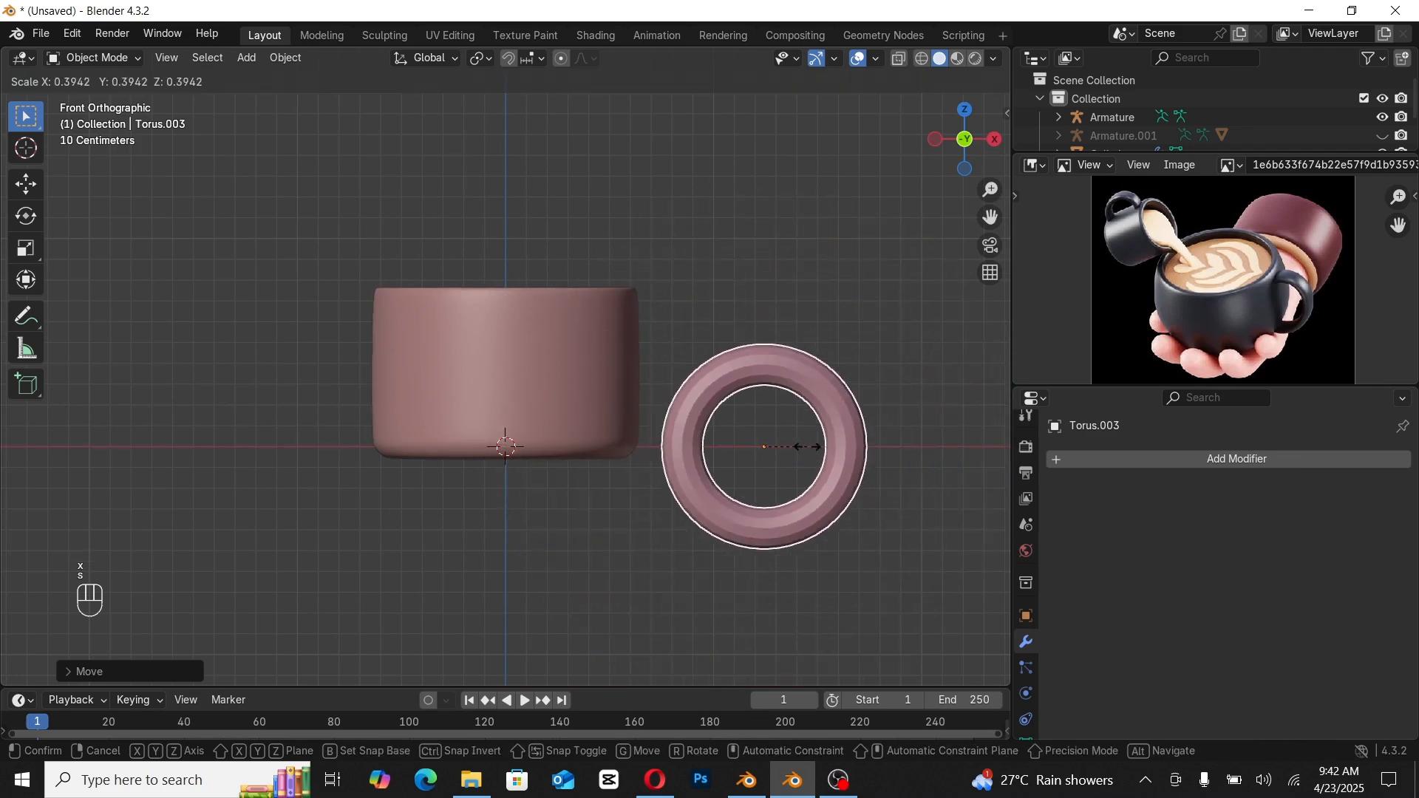
click(807, 446)
Step: Position the torus at mid-height so it overlaps the cup's wall, and scale it down slightly to handle size
key(g)
key(x)
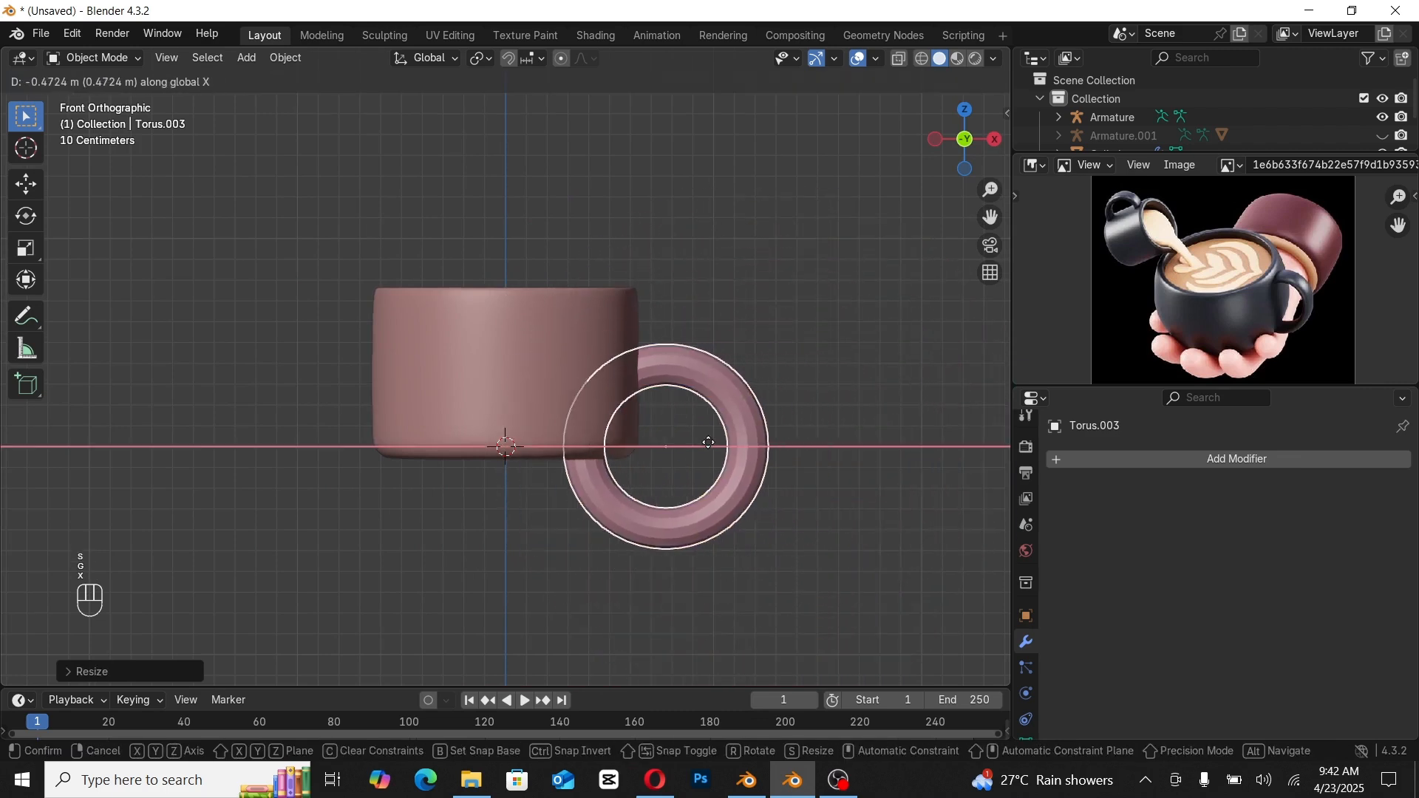
click(699, 443)
key(g)
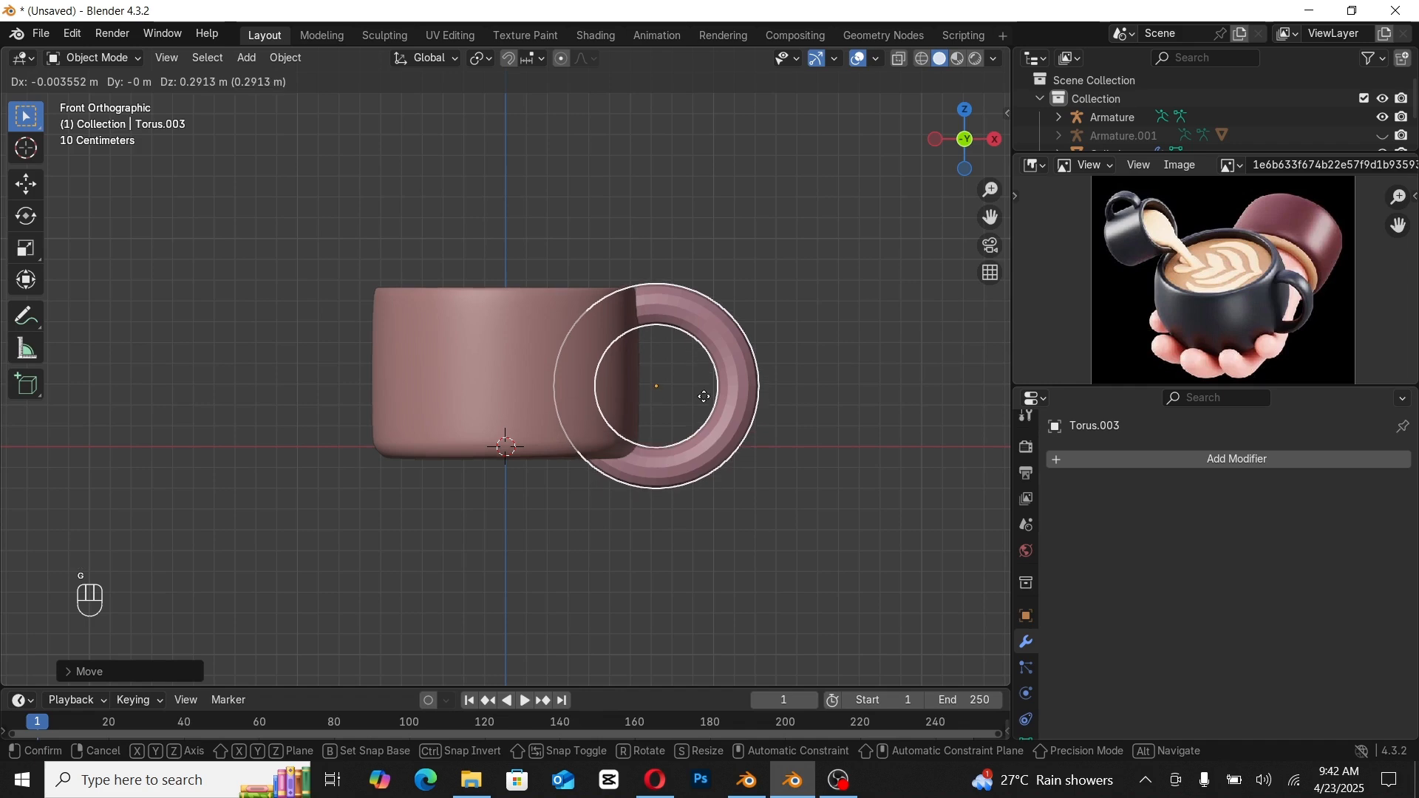
click(703, 393)
key(s)
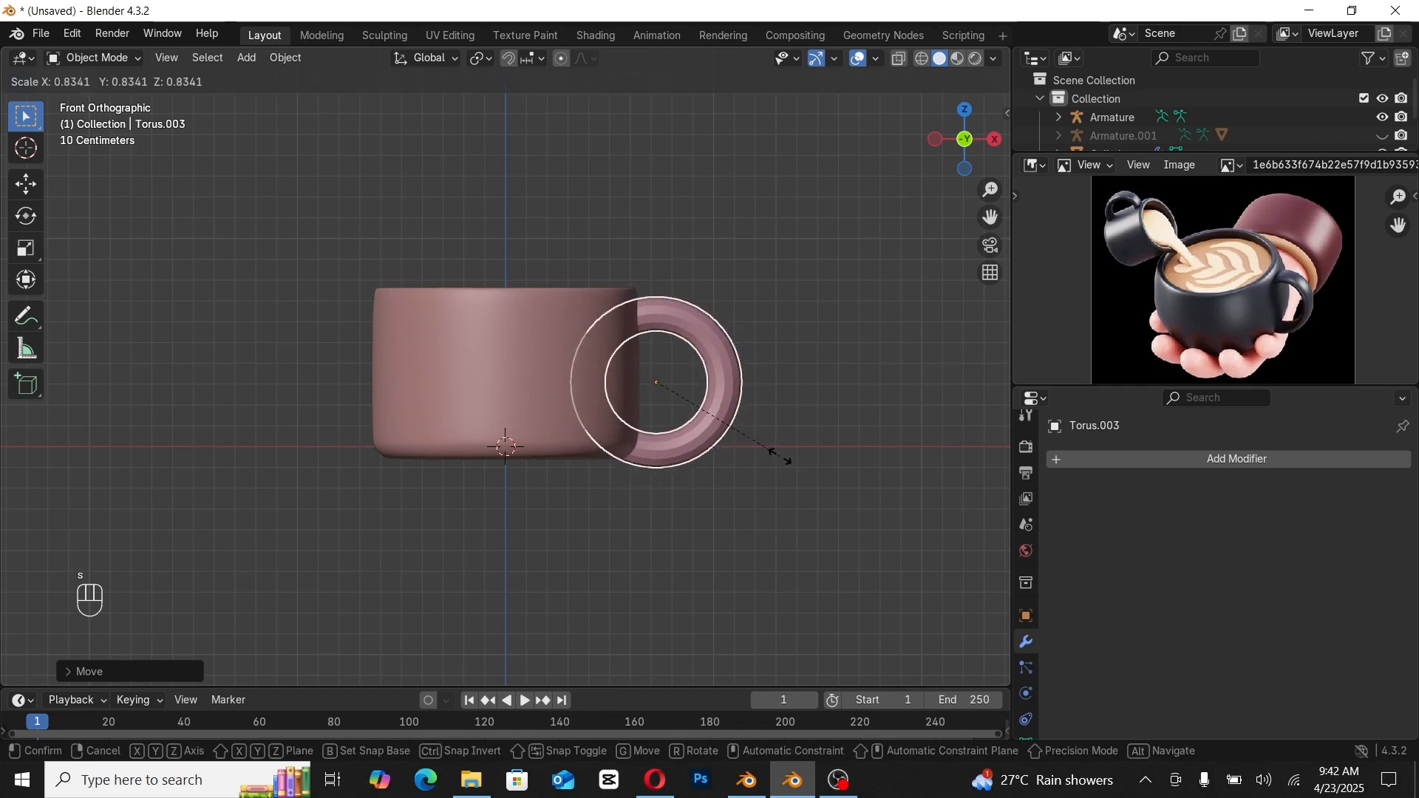
click(748, 424)
Step: Delete the cup-side half of the torus's vertices in see-through front view, leaving a C-shaped handle
key(Tab)
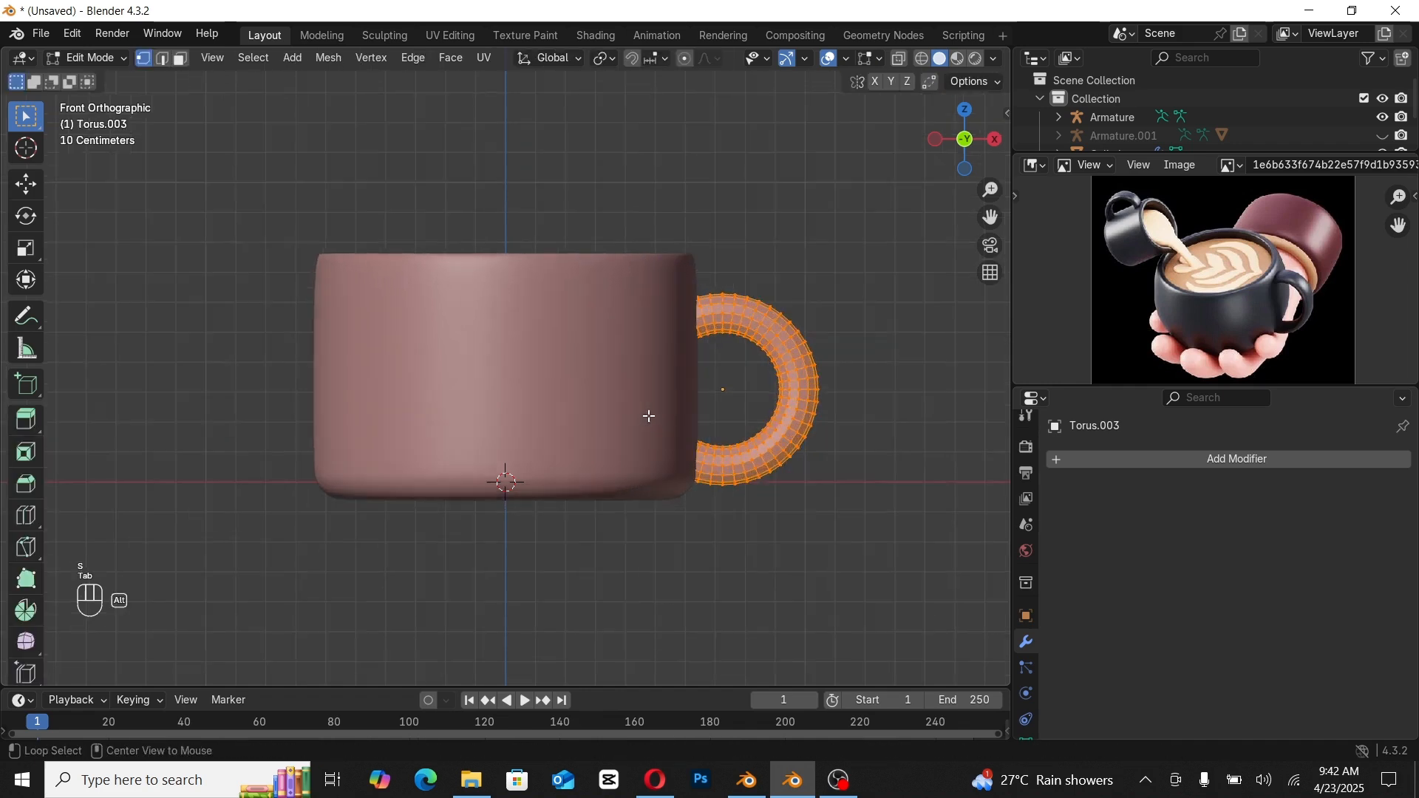
key(alt+z)
middle_drag(709, 415, 616, 341)
key(KP_1)
drag(537, 171, 685, 540)
key(x)
click(628, 359)
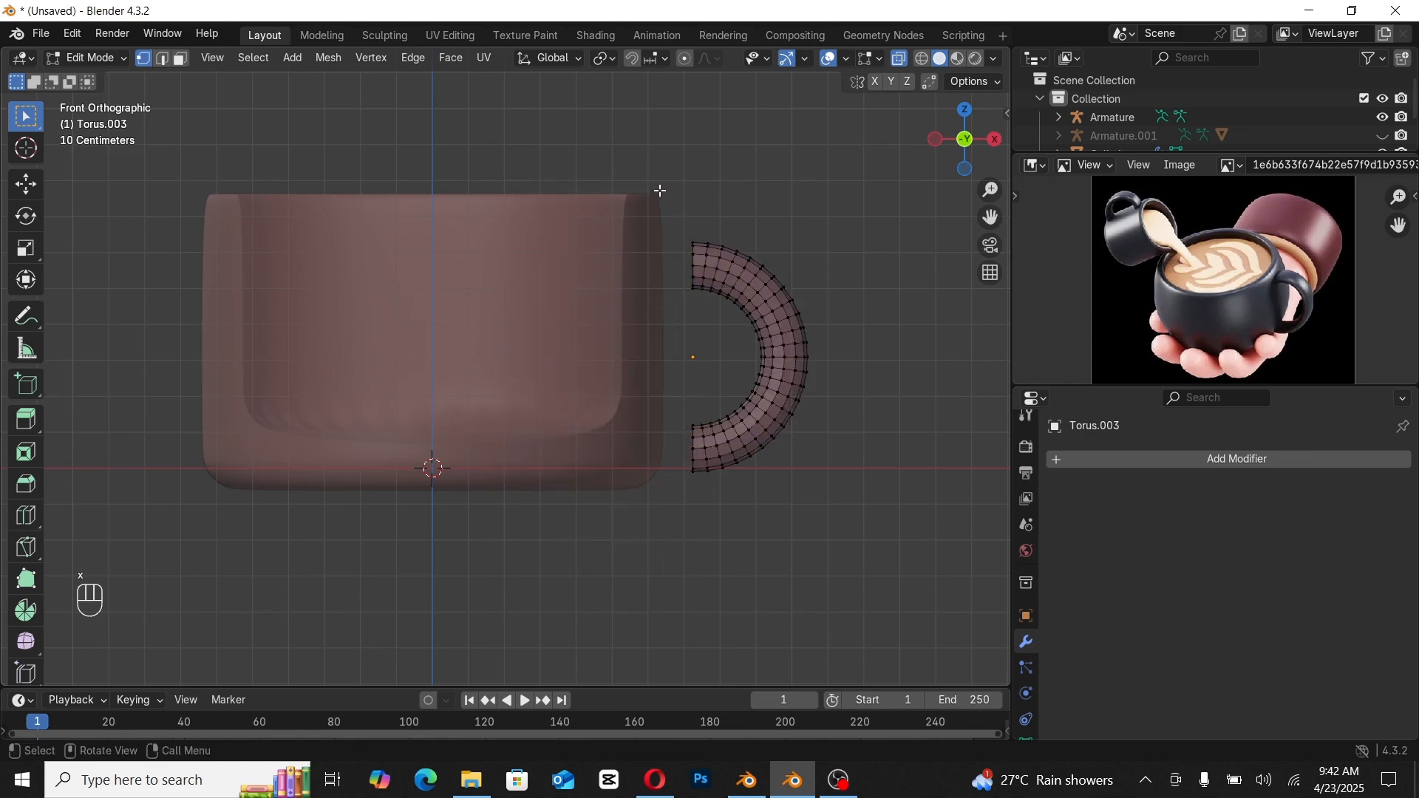
Step: Extrude the handle's open ends about 0.2 m along X into the cup wall and nudge the whole handle upward
drag(660, 191, 702, 512)
key(e)
key(y)
key(x)
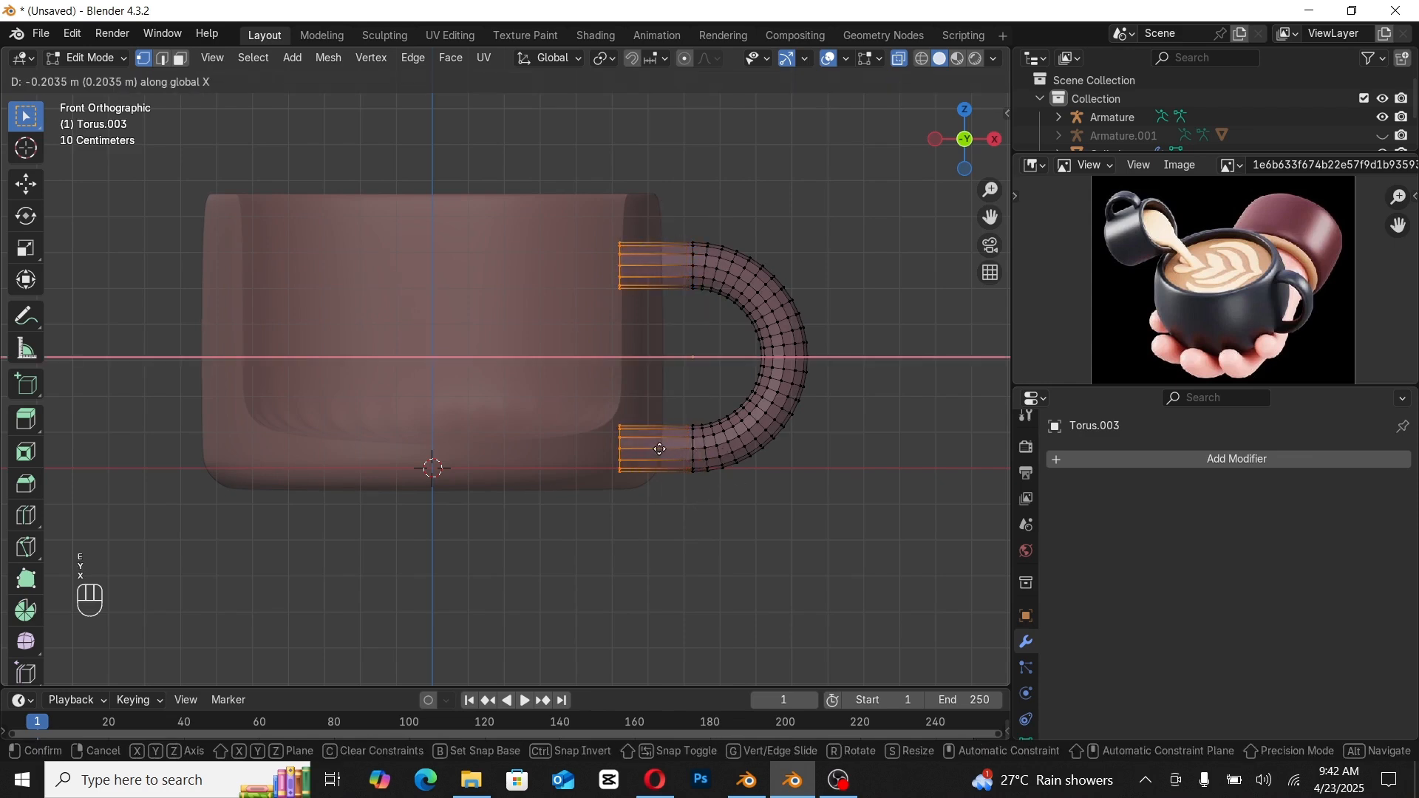
click(660, 449)
key(Tab)
key(g)
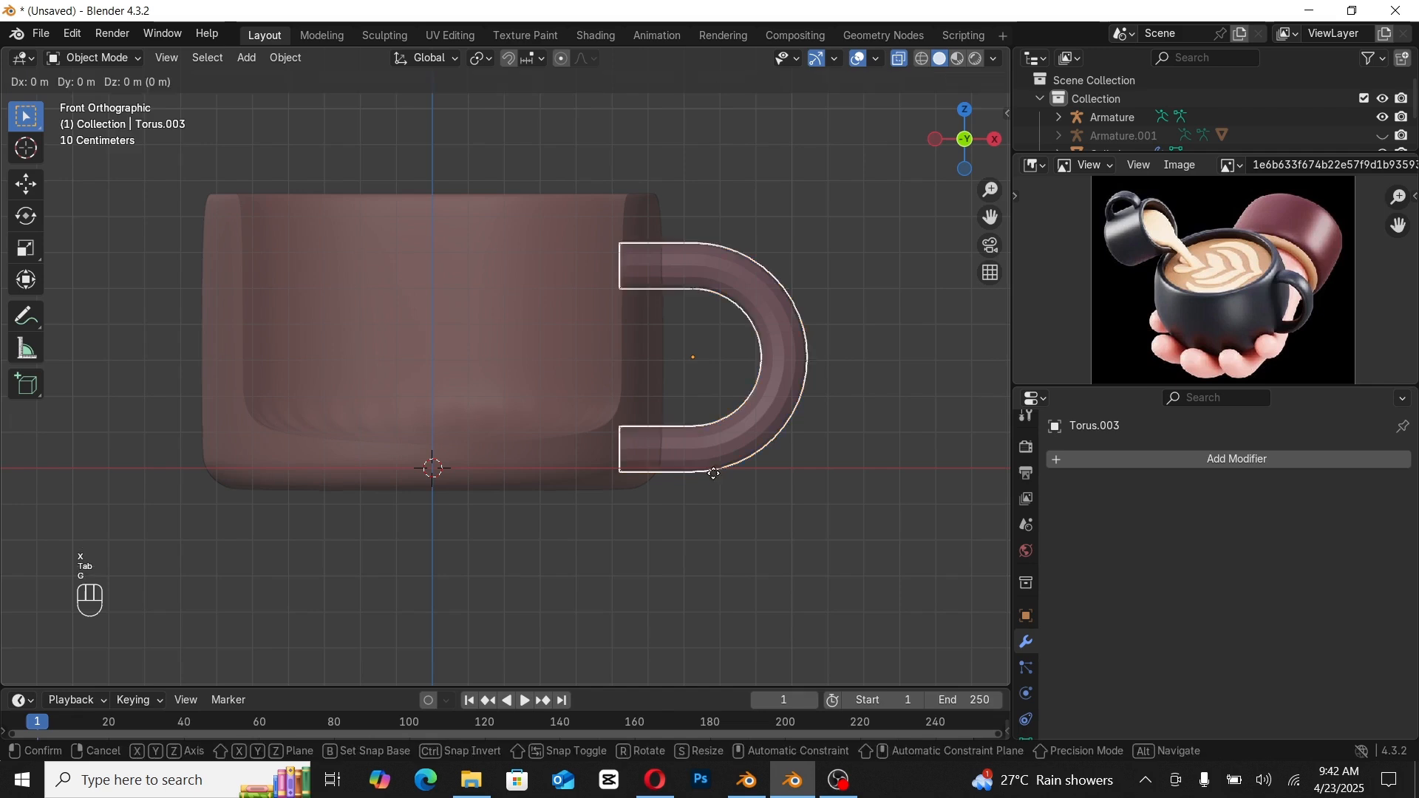
click(711, 453)
Step: Turn off see-through display and shade the handle smooth
key(alt+z)
middle_drag(711, 452, 543, 465)
right_click(601, 362)
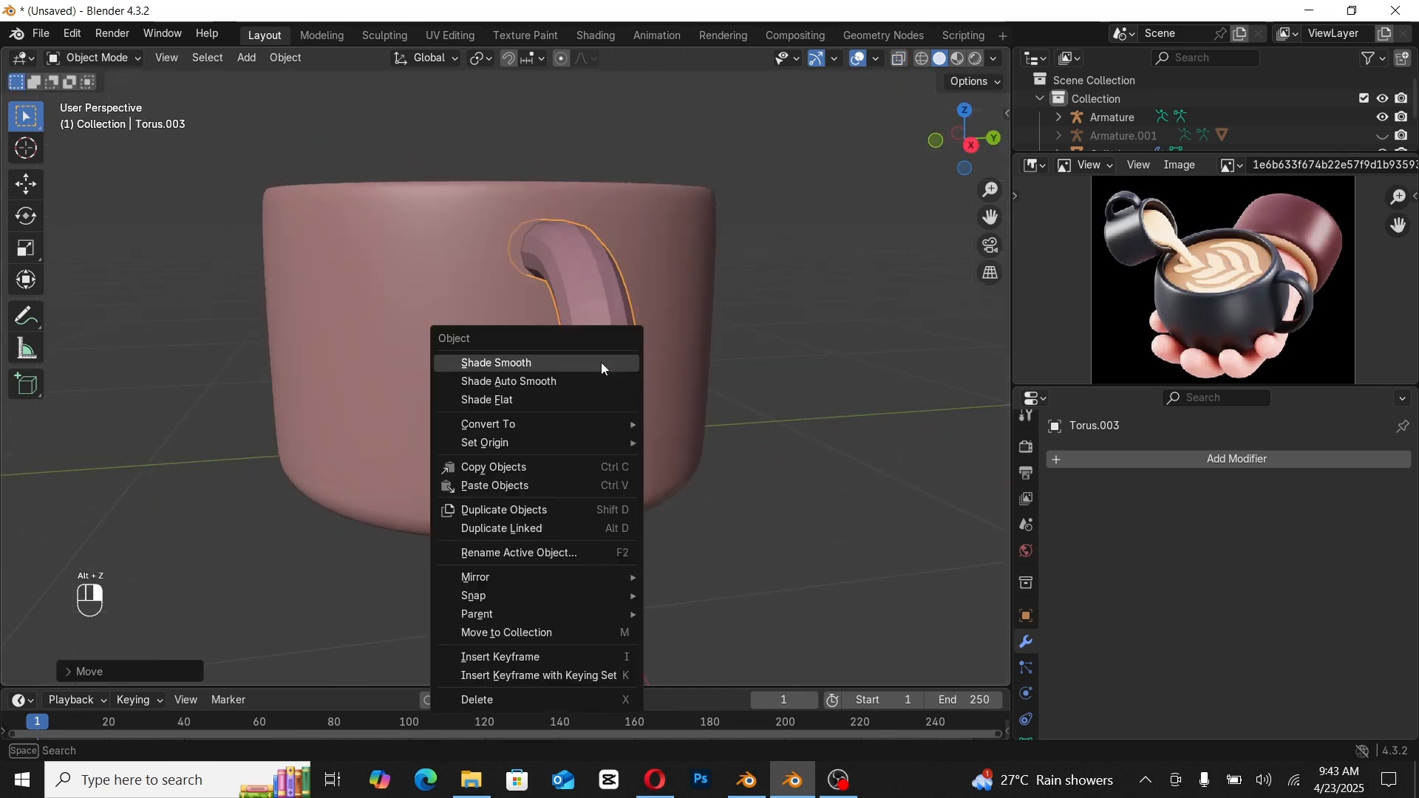
click(601, 363)
Step: Widen the handle along Y by a factor of about 1.4 and add a level 2 Subdivision modifier to it
key(s)
key(x)
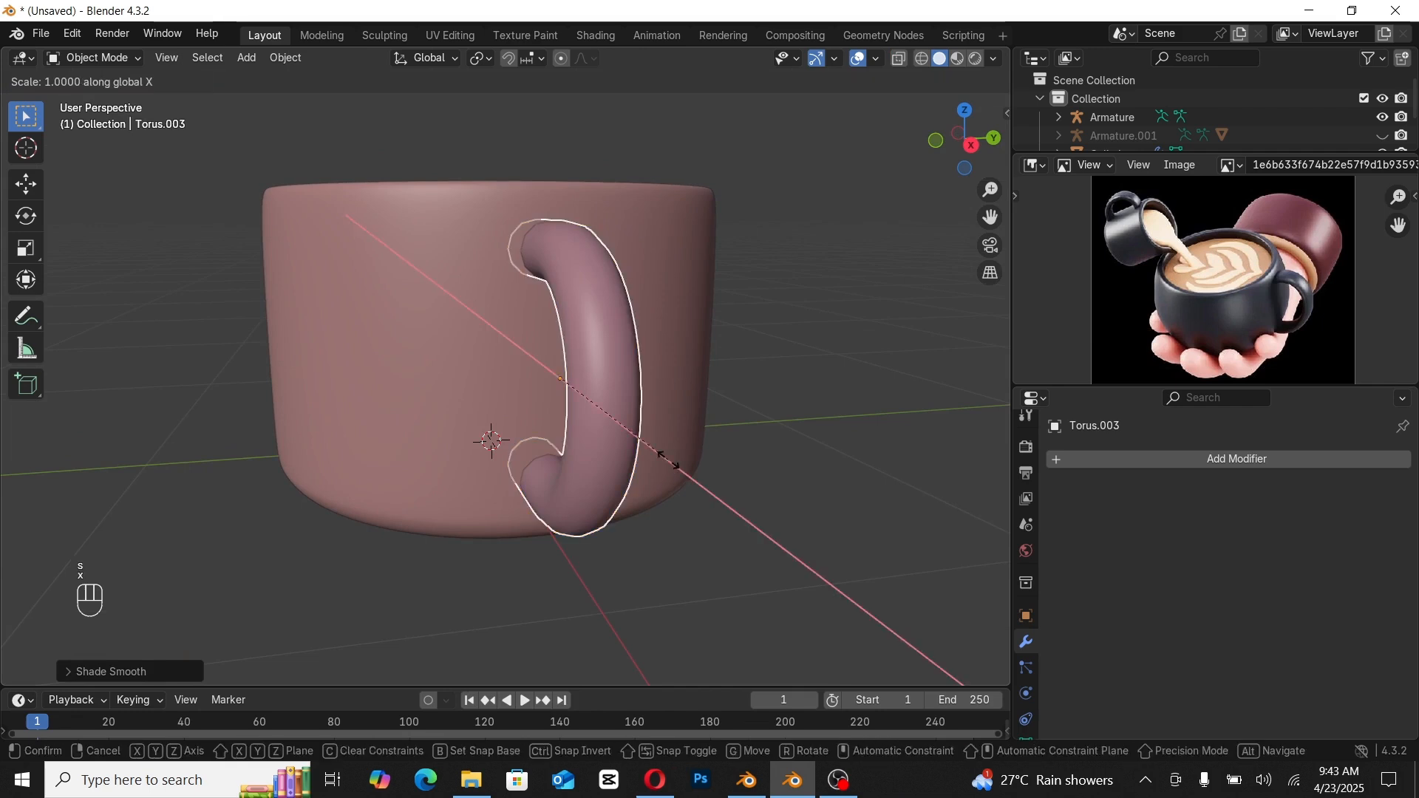
key(y)
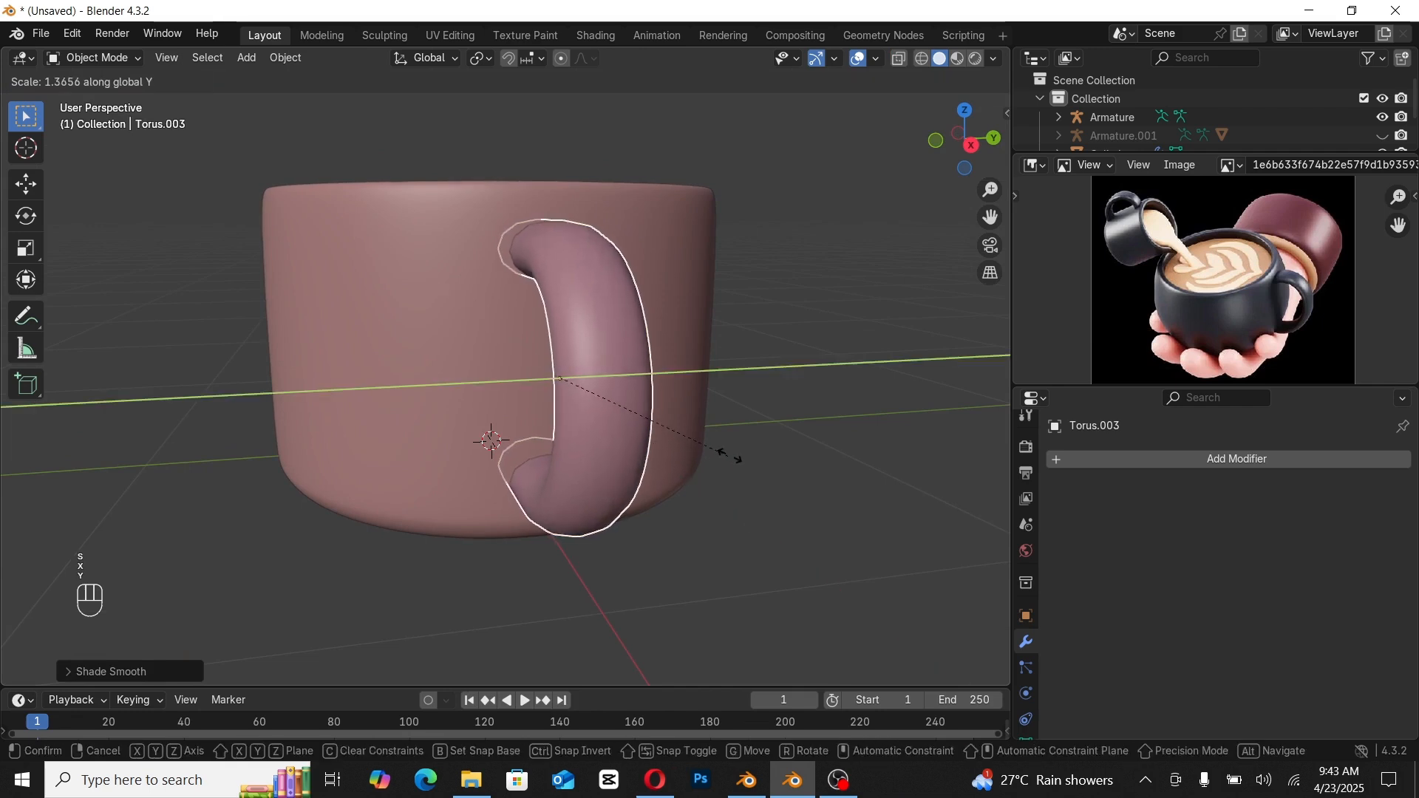
click(738, 453)
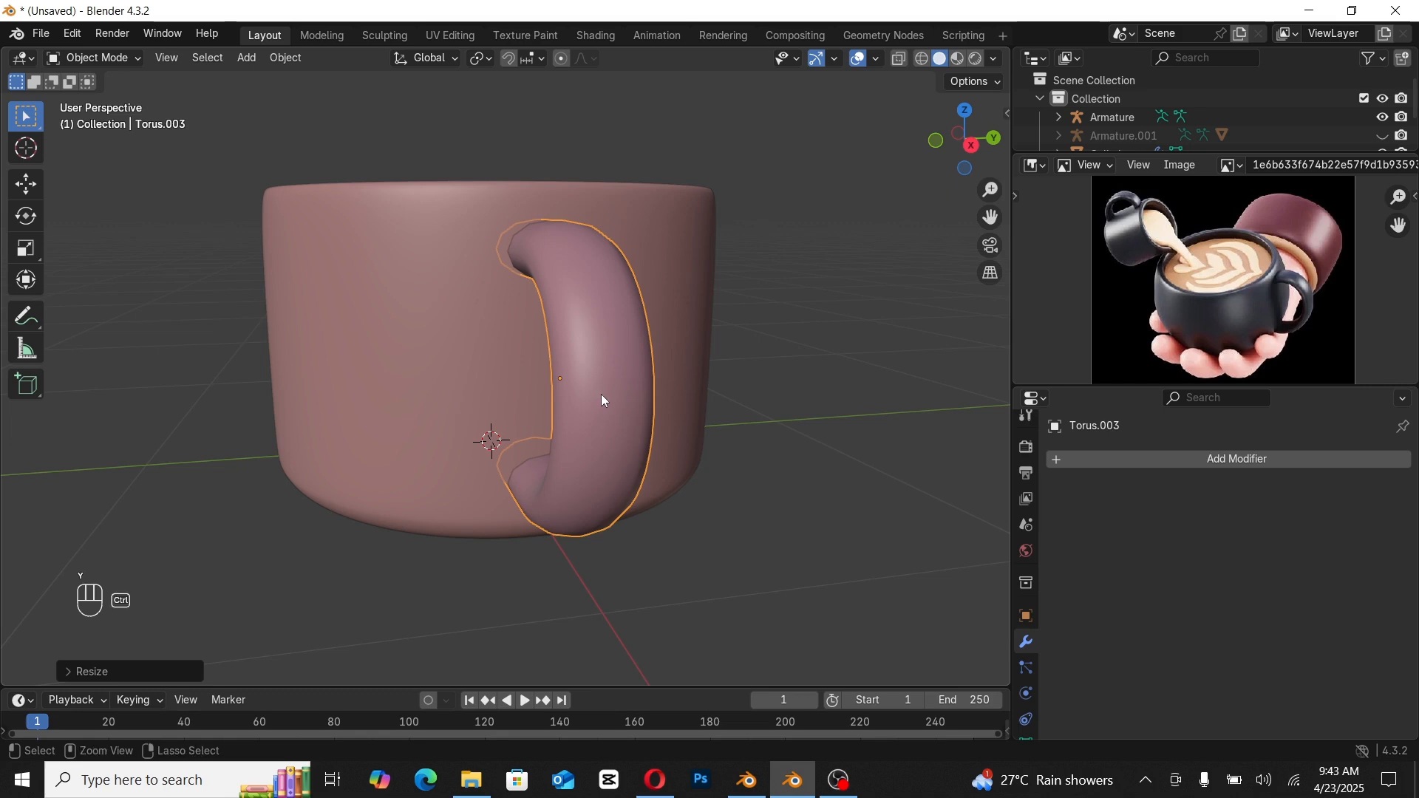
key(ctrl+2)
scroll(640, 406, down, 2)
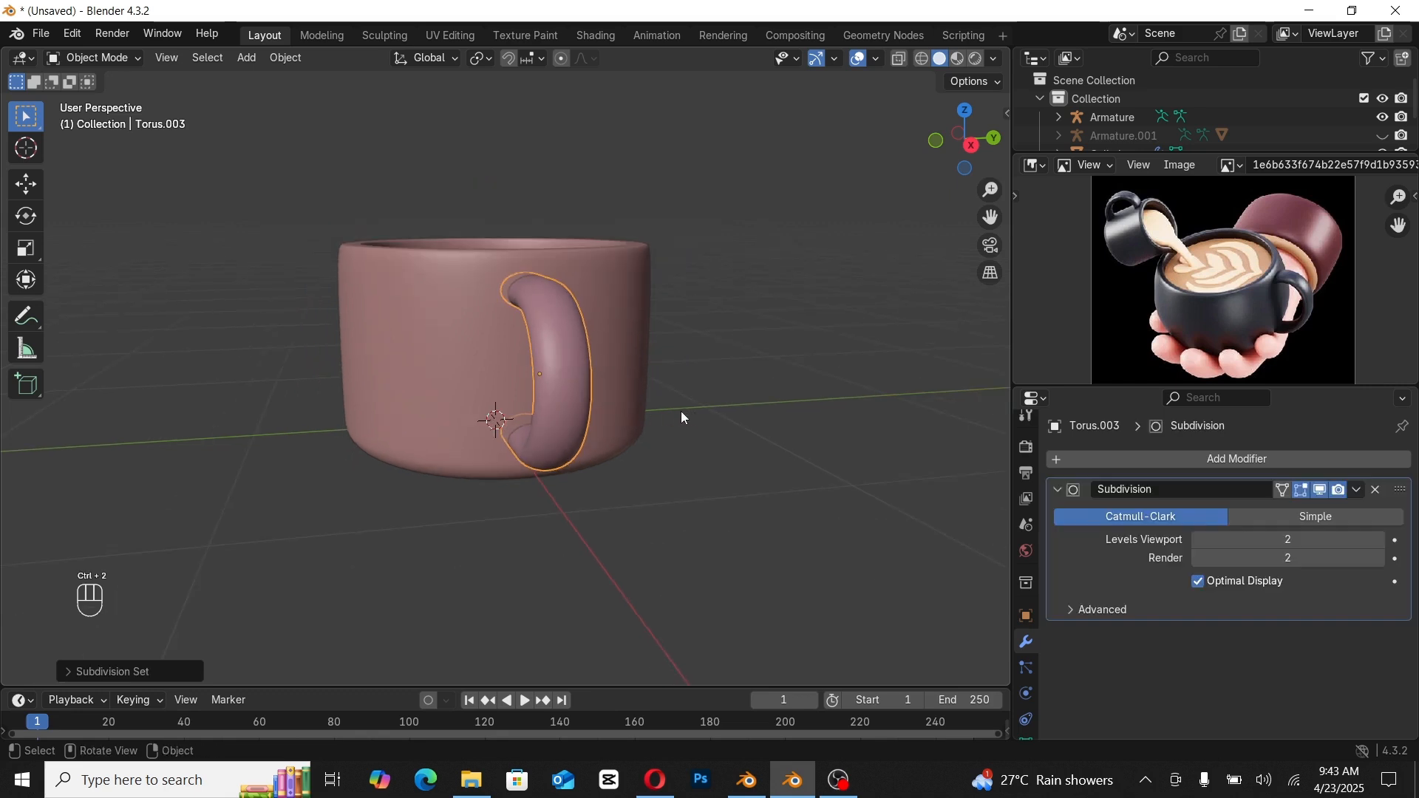
middle_drag(735, 414, 691, 402)
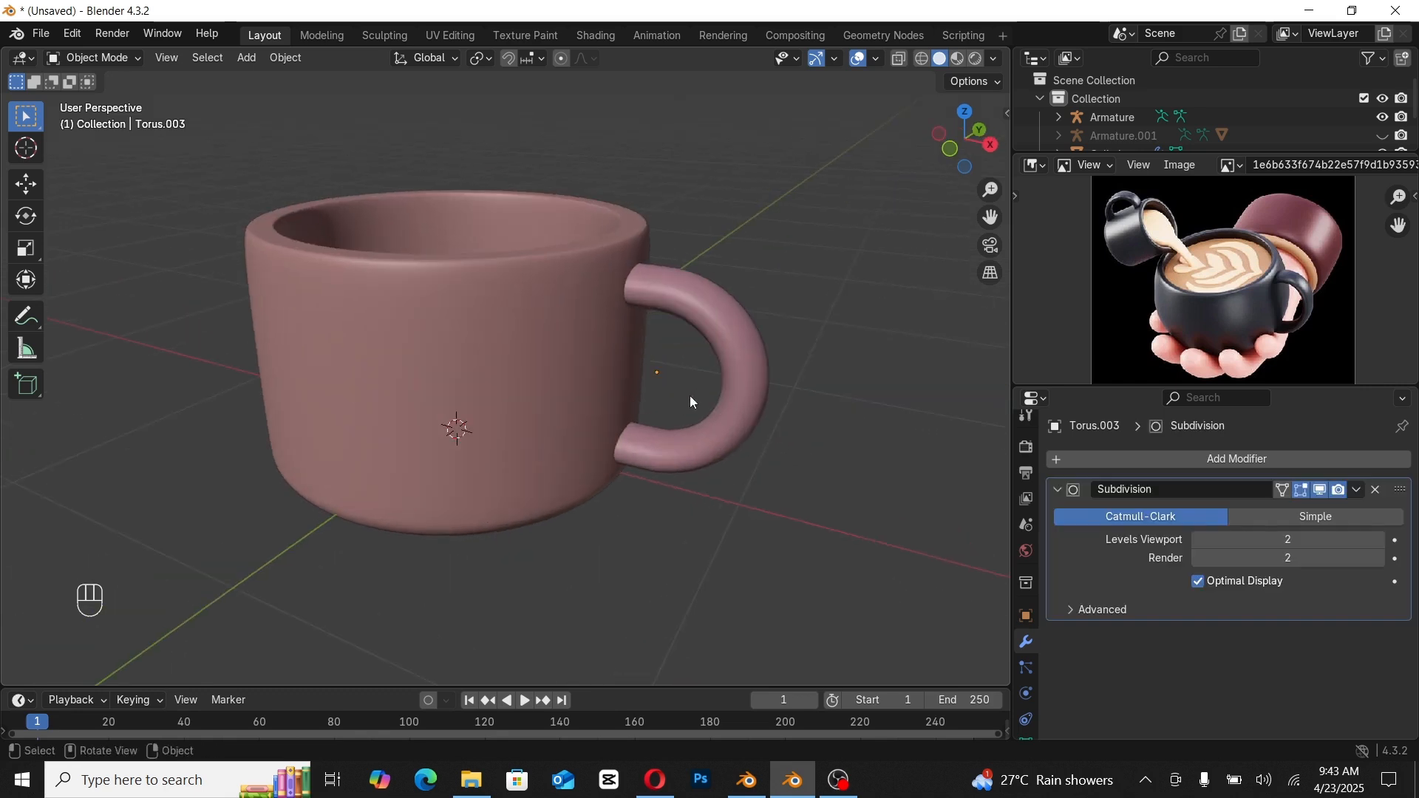
Step: Join the handle to the cup body as one object, with the cup body as the active object
click(728, 396)
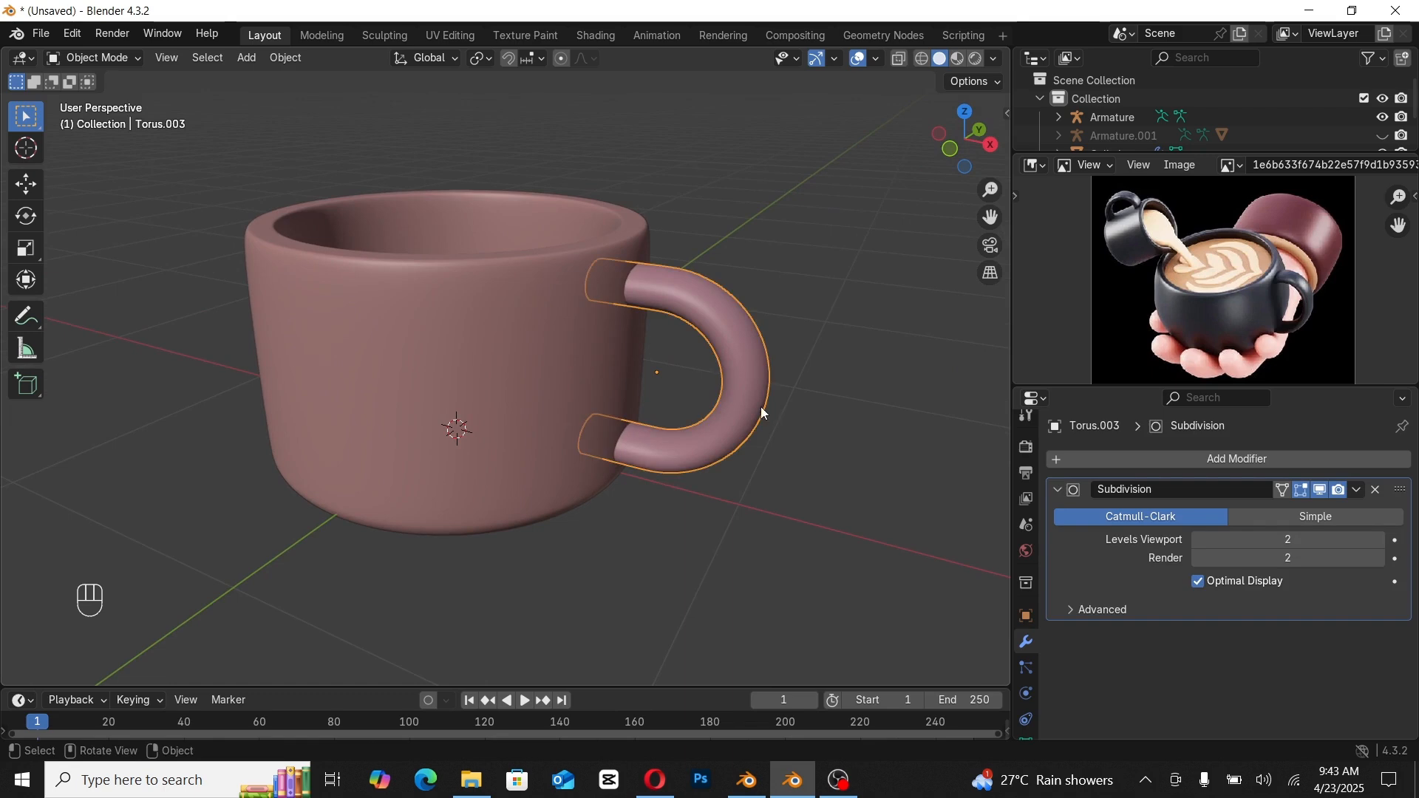
shift+click(481, 369)
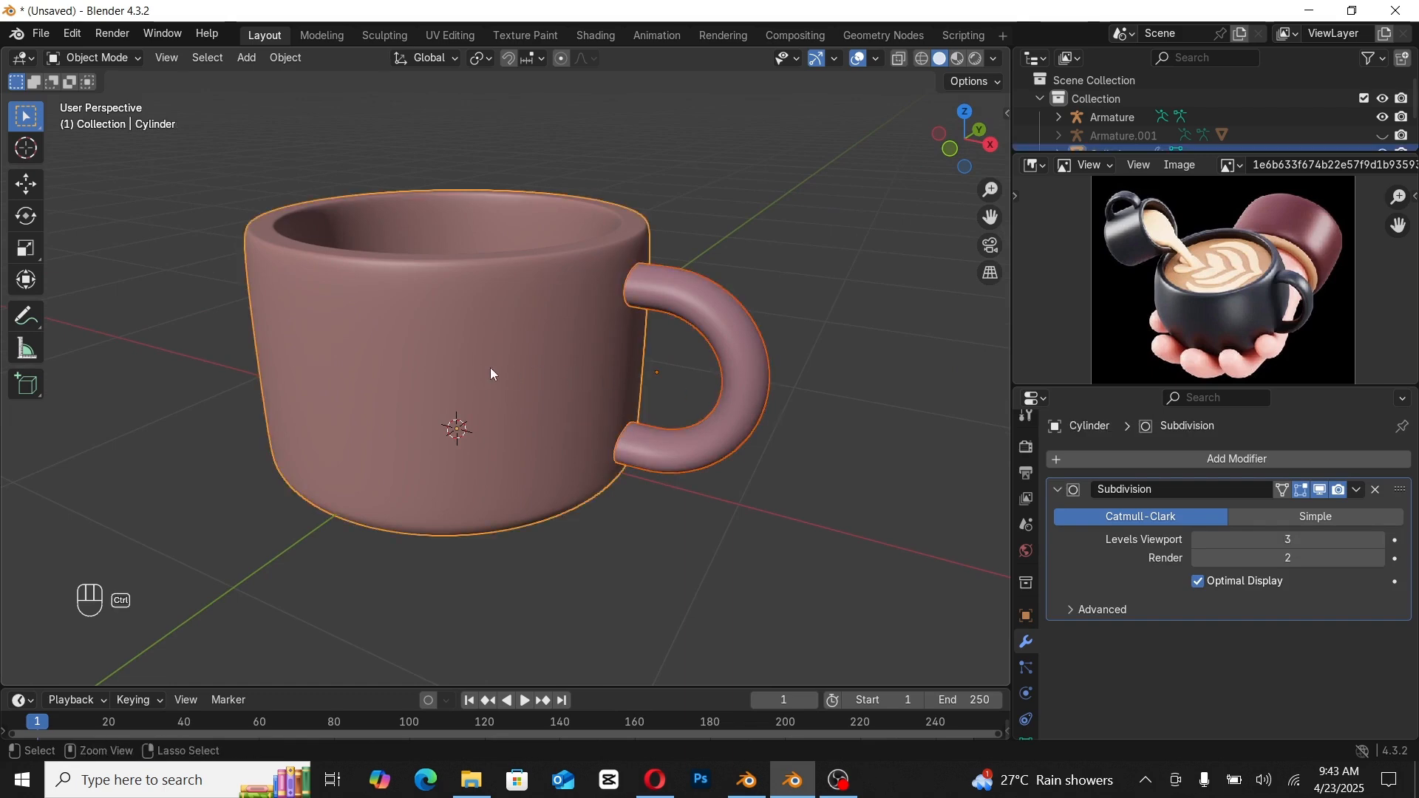
key(ctrl+j)
click(949, 289)
Step: Add a mesh circle for the drink's surface and enter Edit Mode on it
scroll(802, 332, down, 1)
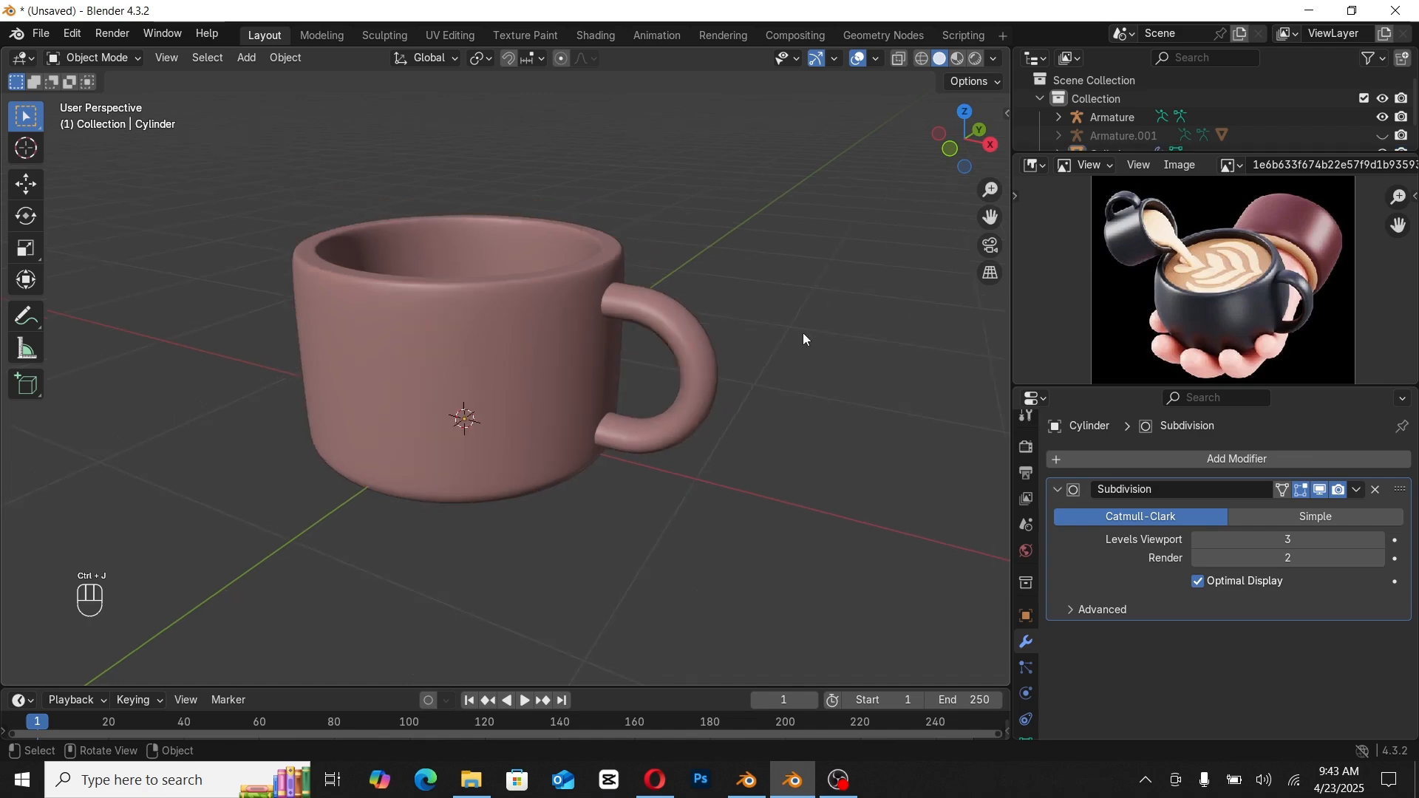
middle_drag(805, 338, 785, 371)
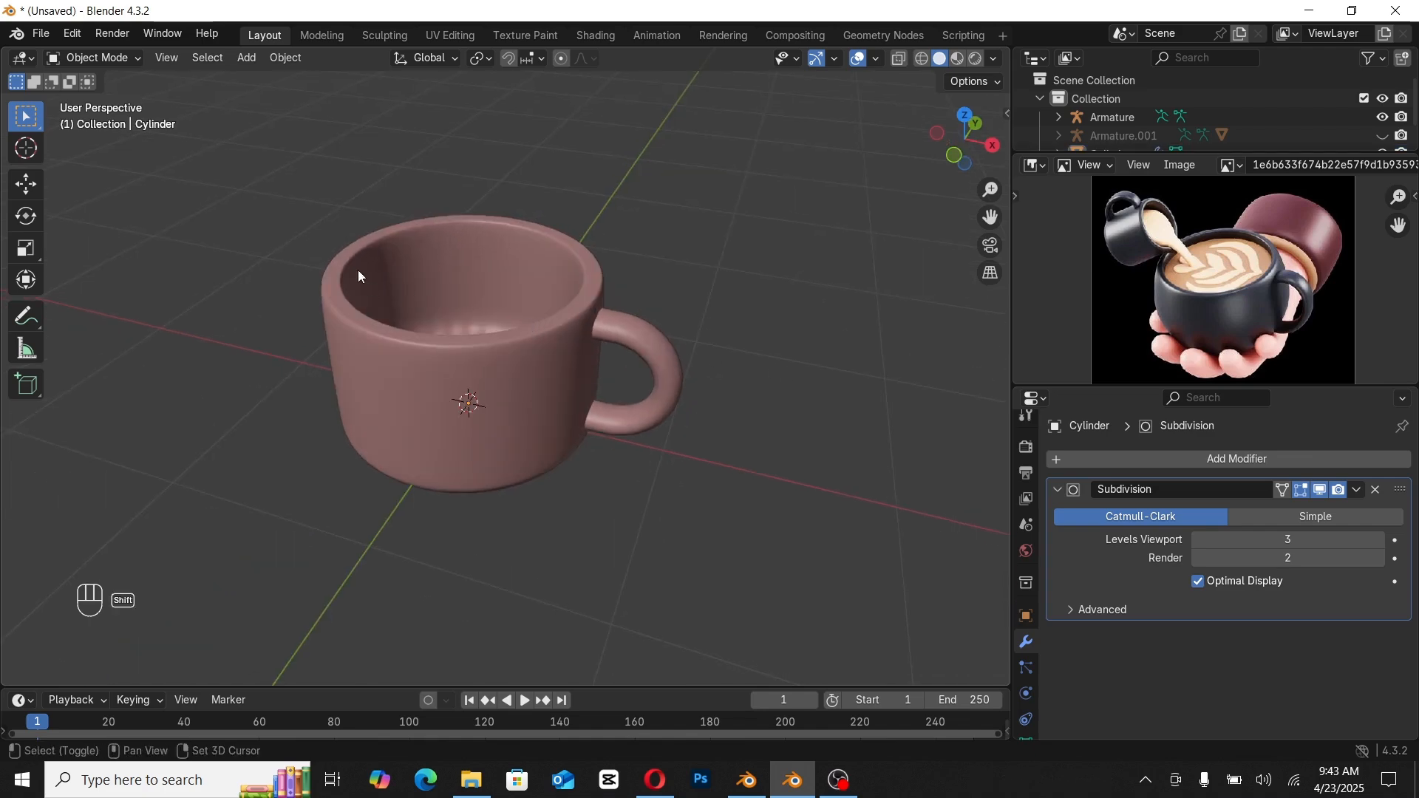
key(shift+a)
mouse_move(374, 269)
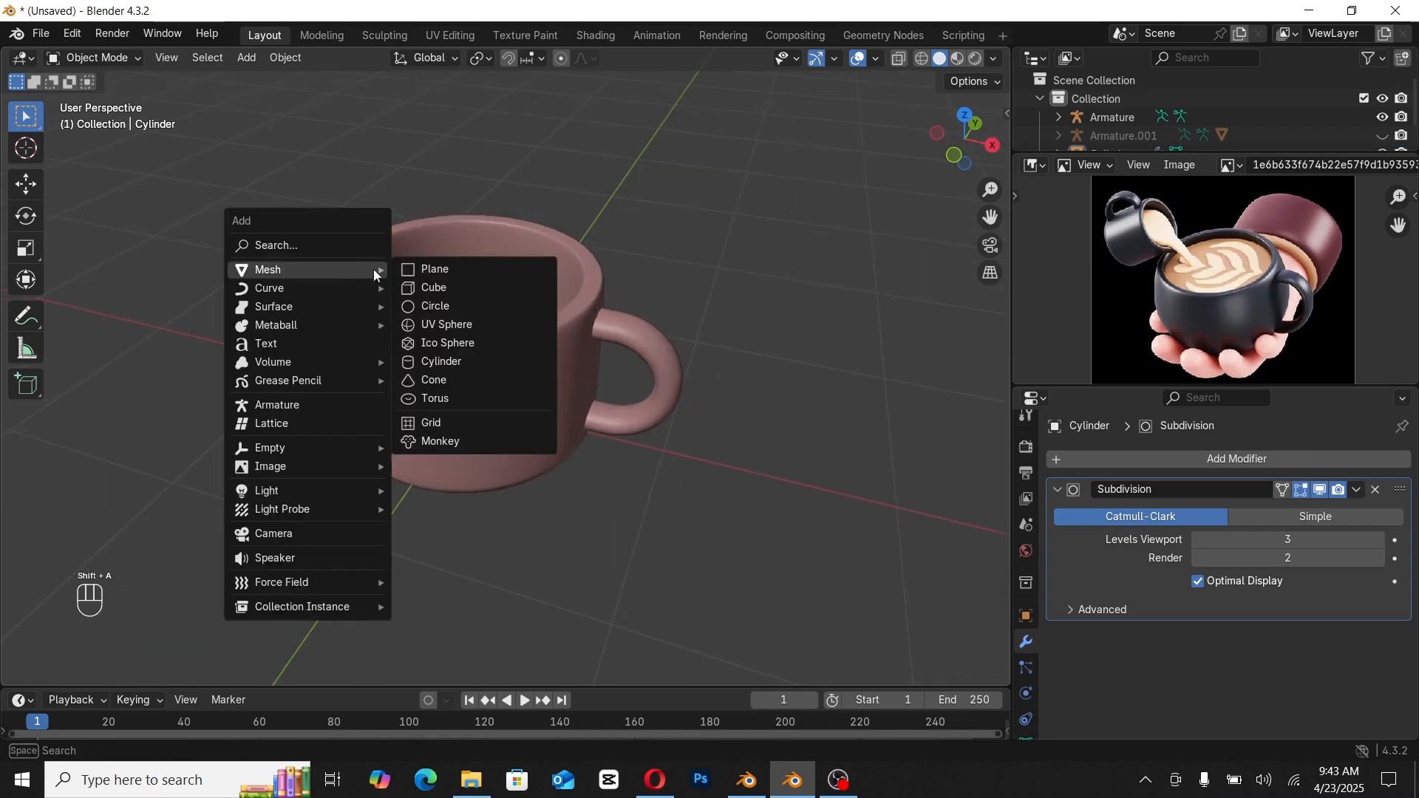
click(436, 306)
key(Tab)
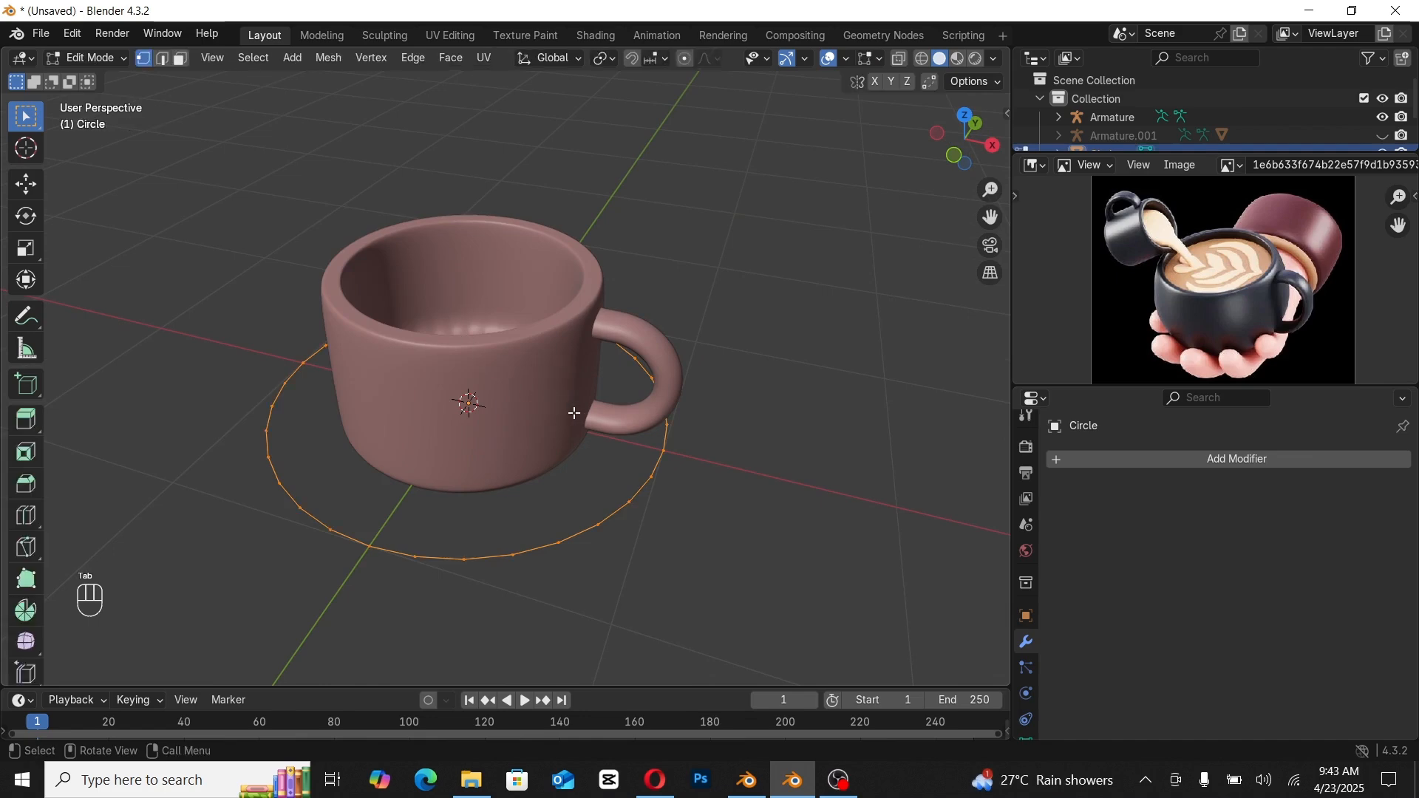
Step: Raise the circle along Z to the cup's rim and scale it down to fit the opening
key(g)
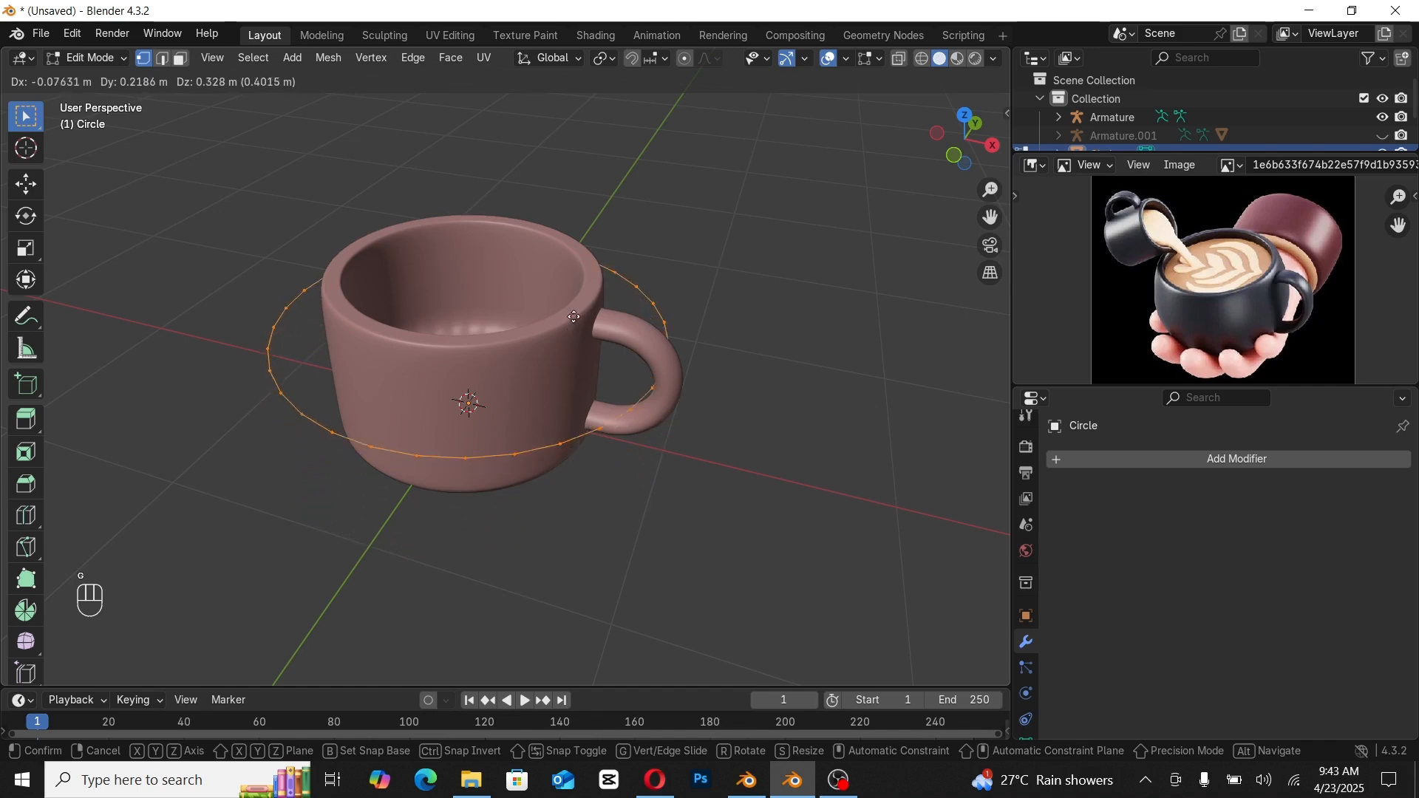
key(z)
click(572, 264)
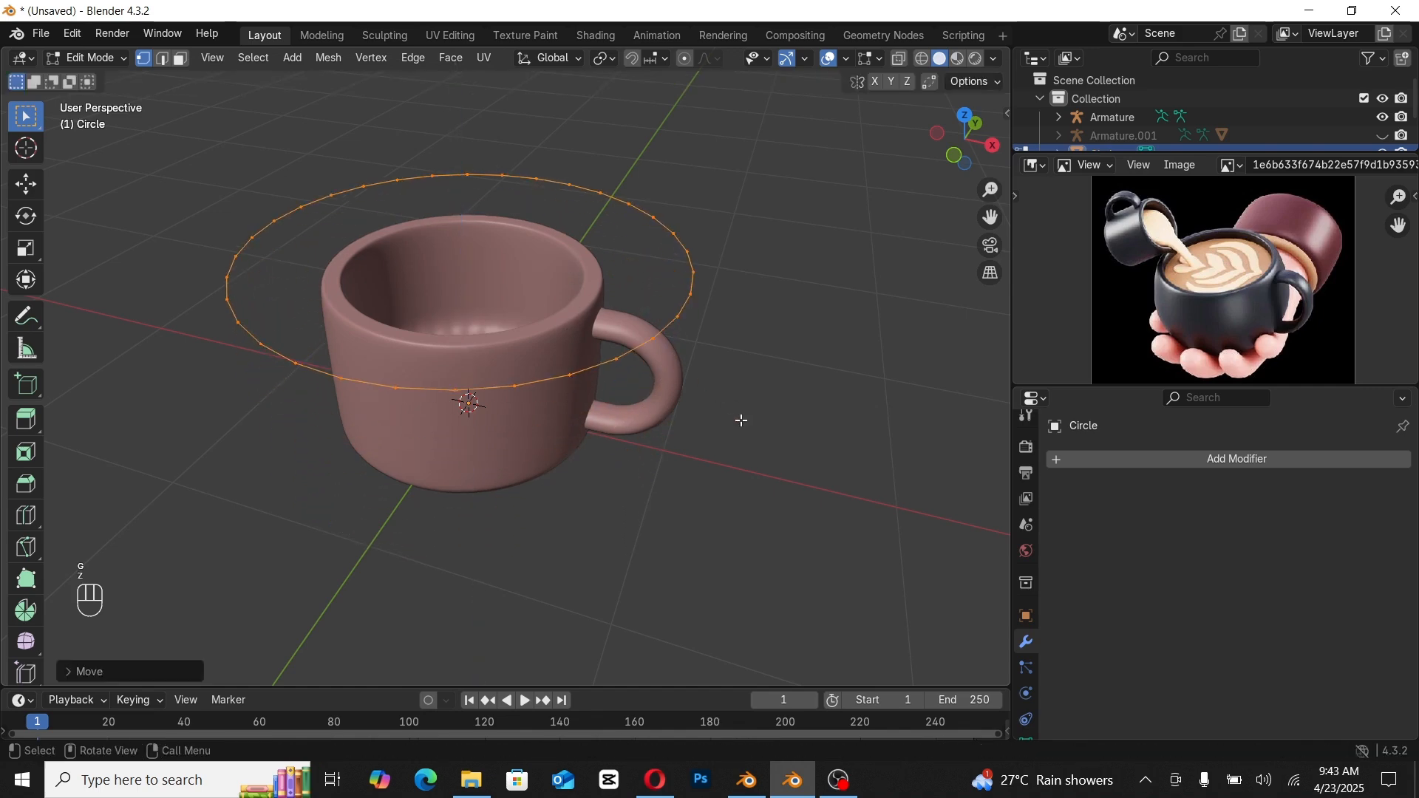
key(s)
click(614, 332)
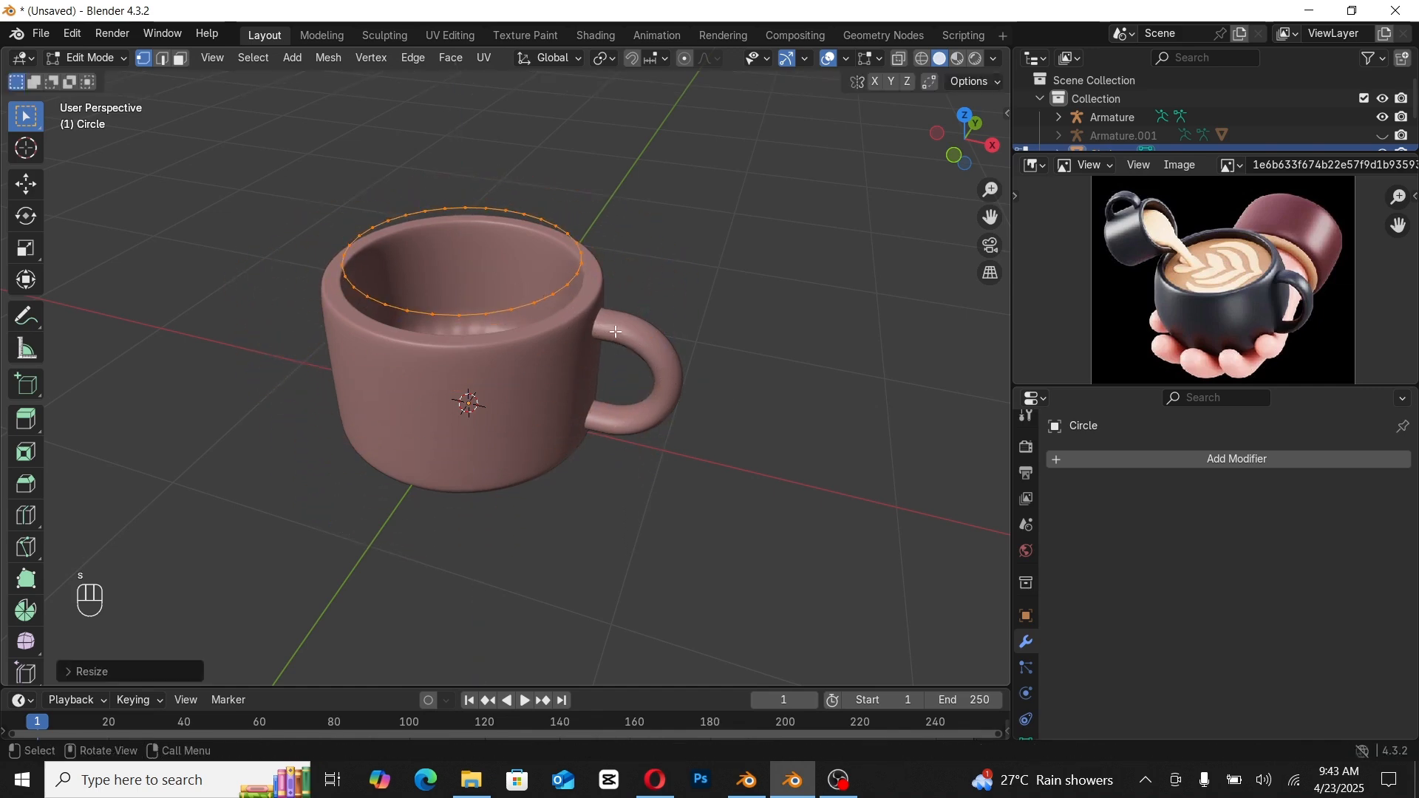
Step: In top view, shift the circle about 0.01 m along negative X to align with the opening, and fill it with a face
key(KP_7)
key(g)
key(x)
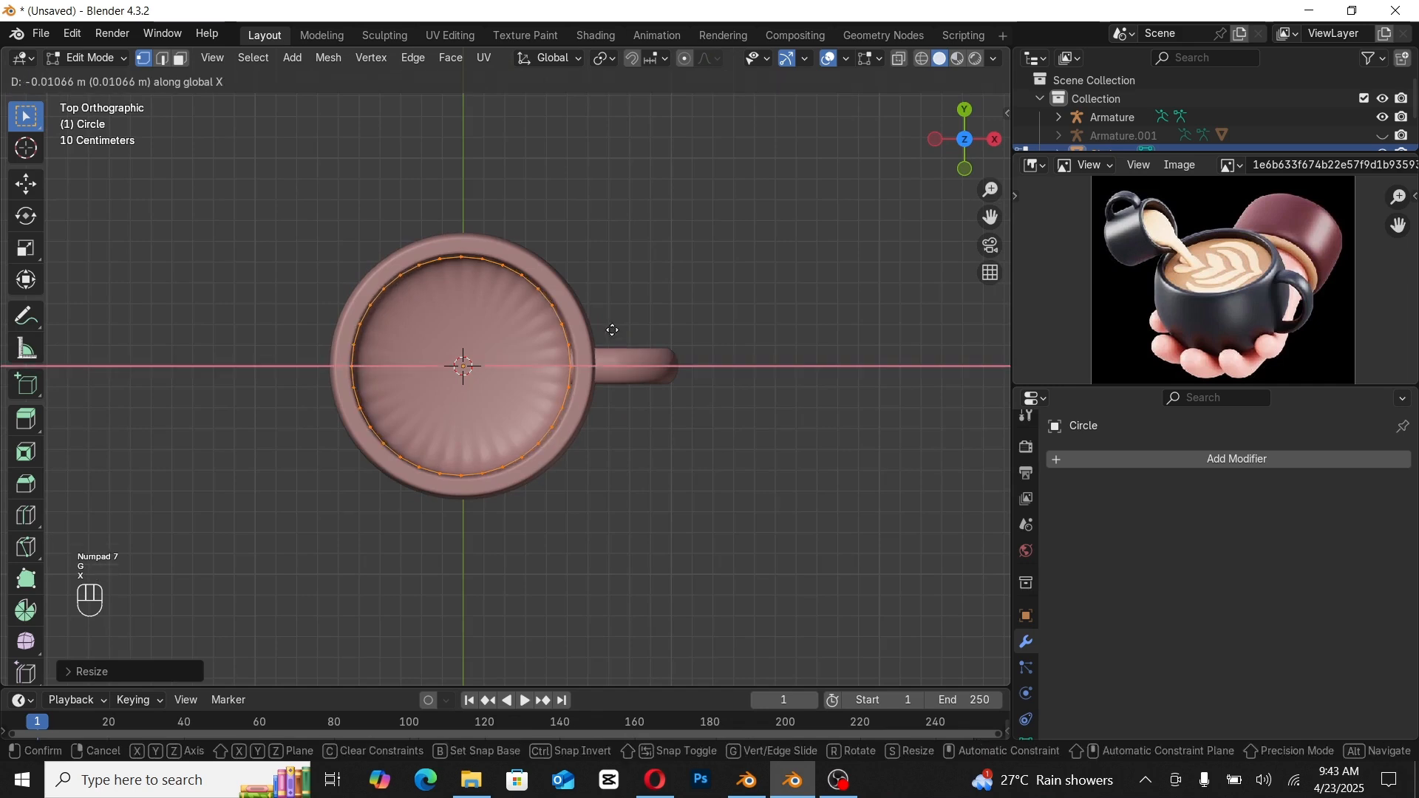
click(612, 333)
key(f)
Step: Lower the filled disc about 0.1 m along Z into the cup and enlarge it slightly to meet the inner wall
middle_drag(609, 335, 571, 265)
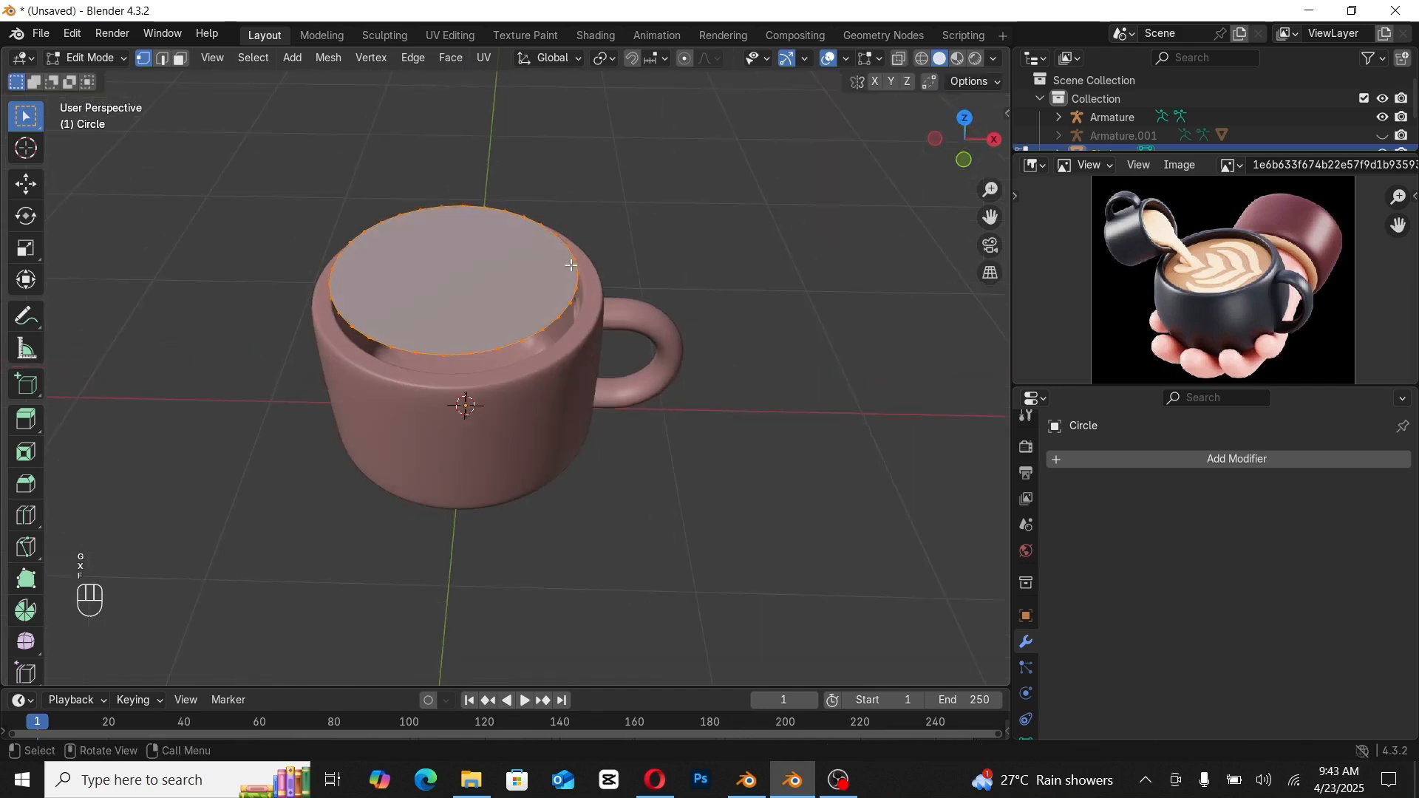
key(g)
key(z)
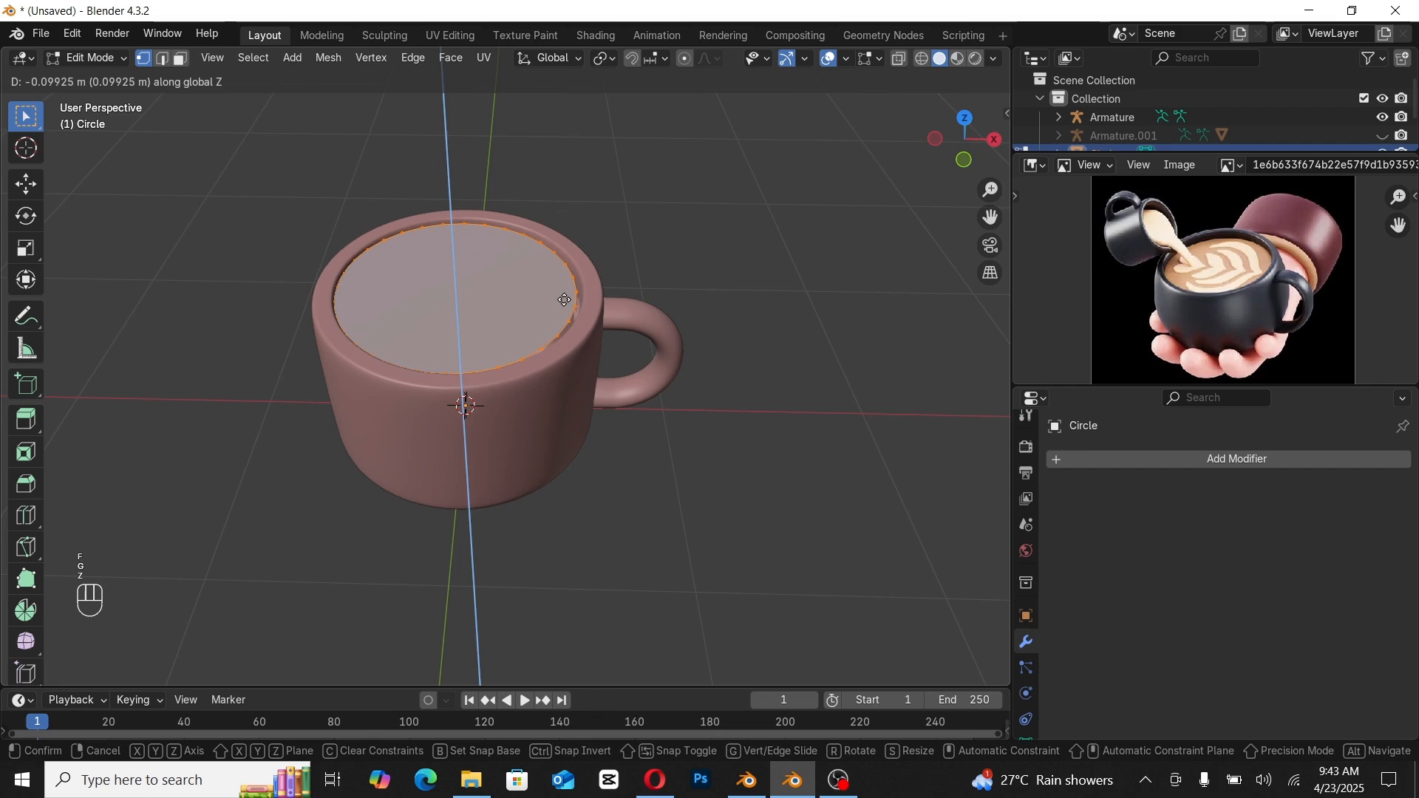
click(565, 299)
scroll(548, 301, up, 1)
key(s)
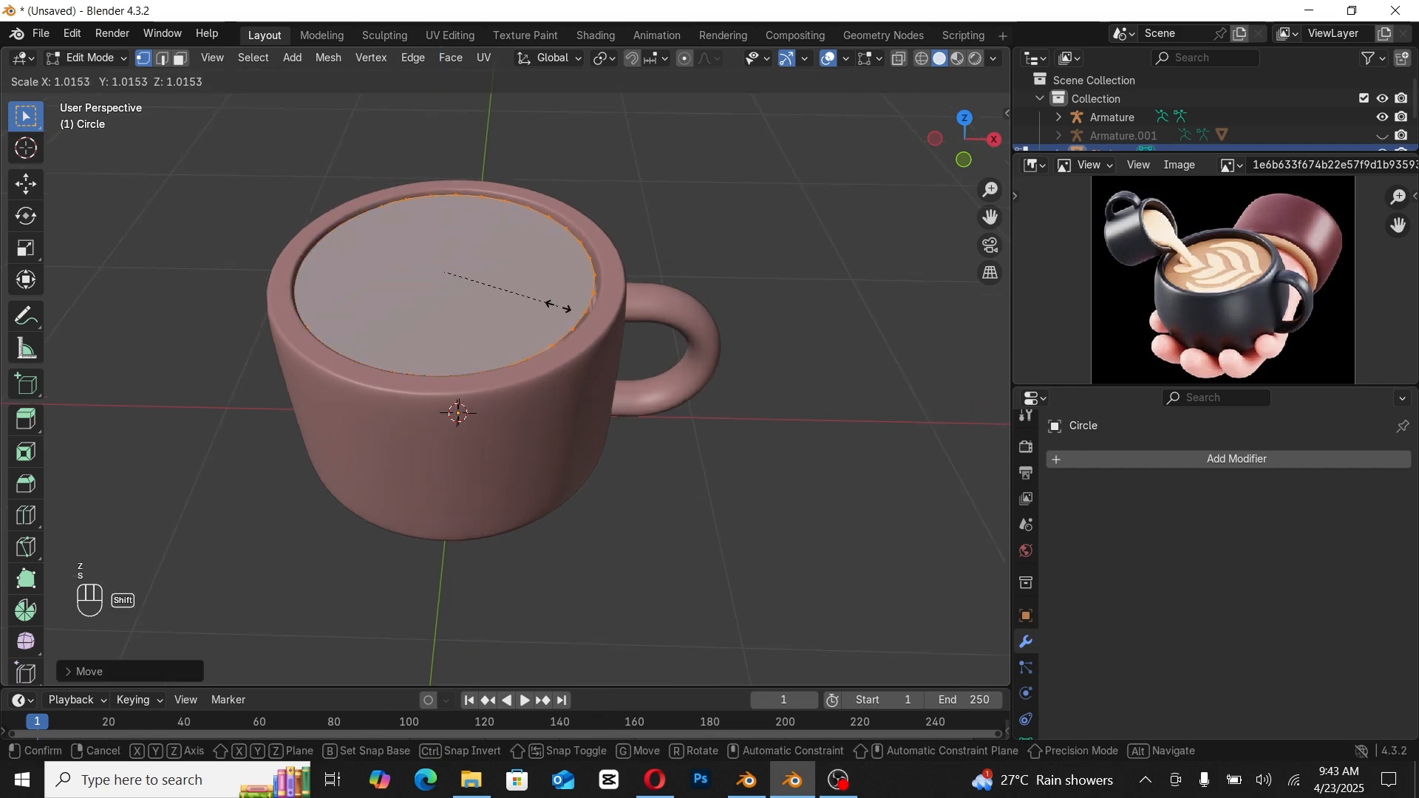
click(589, 319)
Step: Extrude the disc's face inside the cup opening
scroll(557, 310, up, 1)
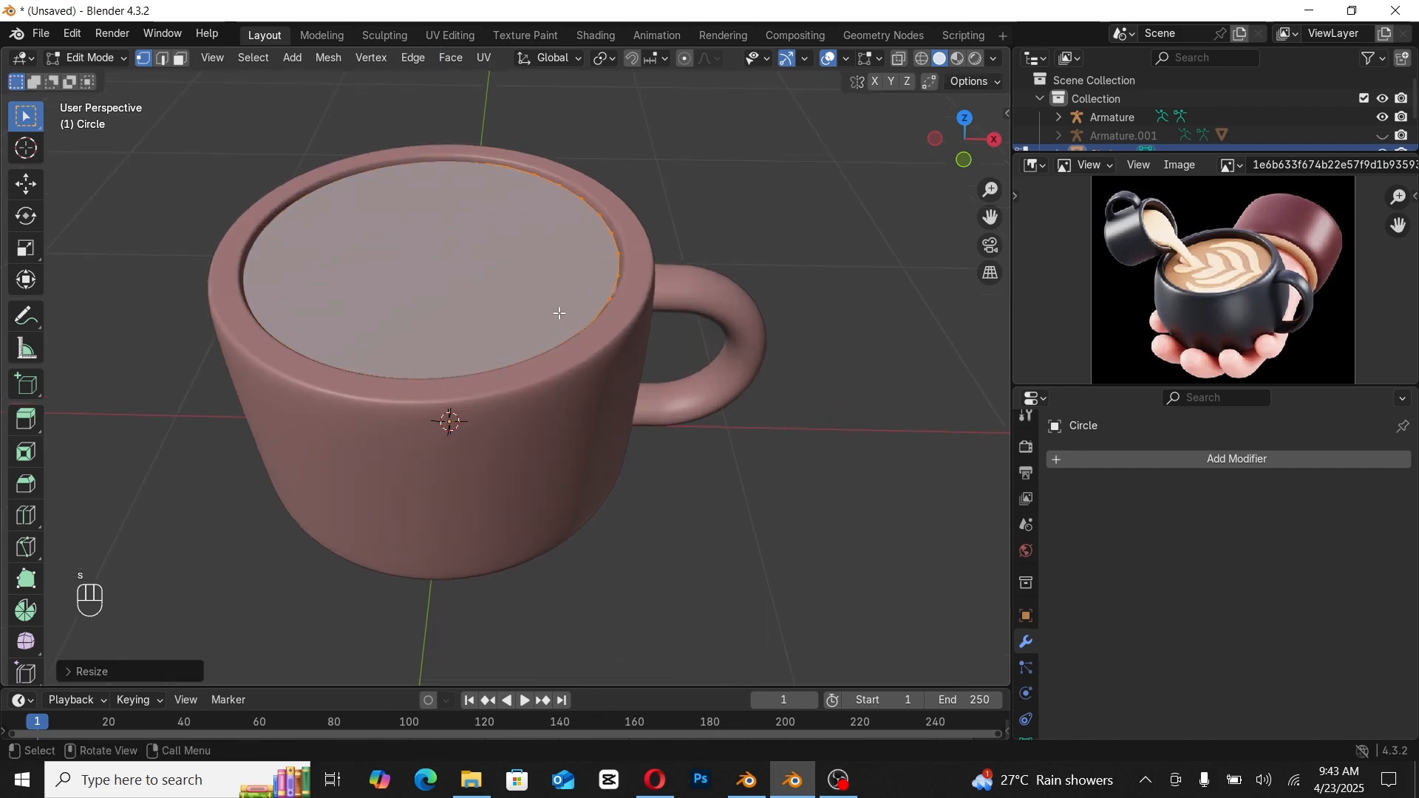
middle_drag(564, 311, 563, 297)
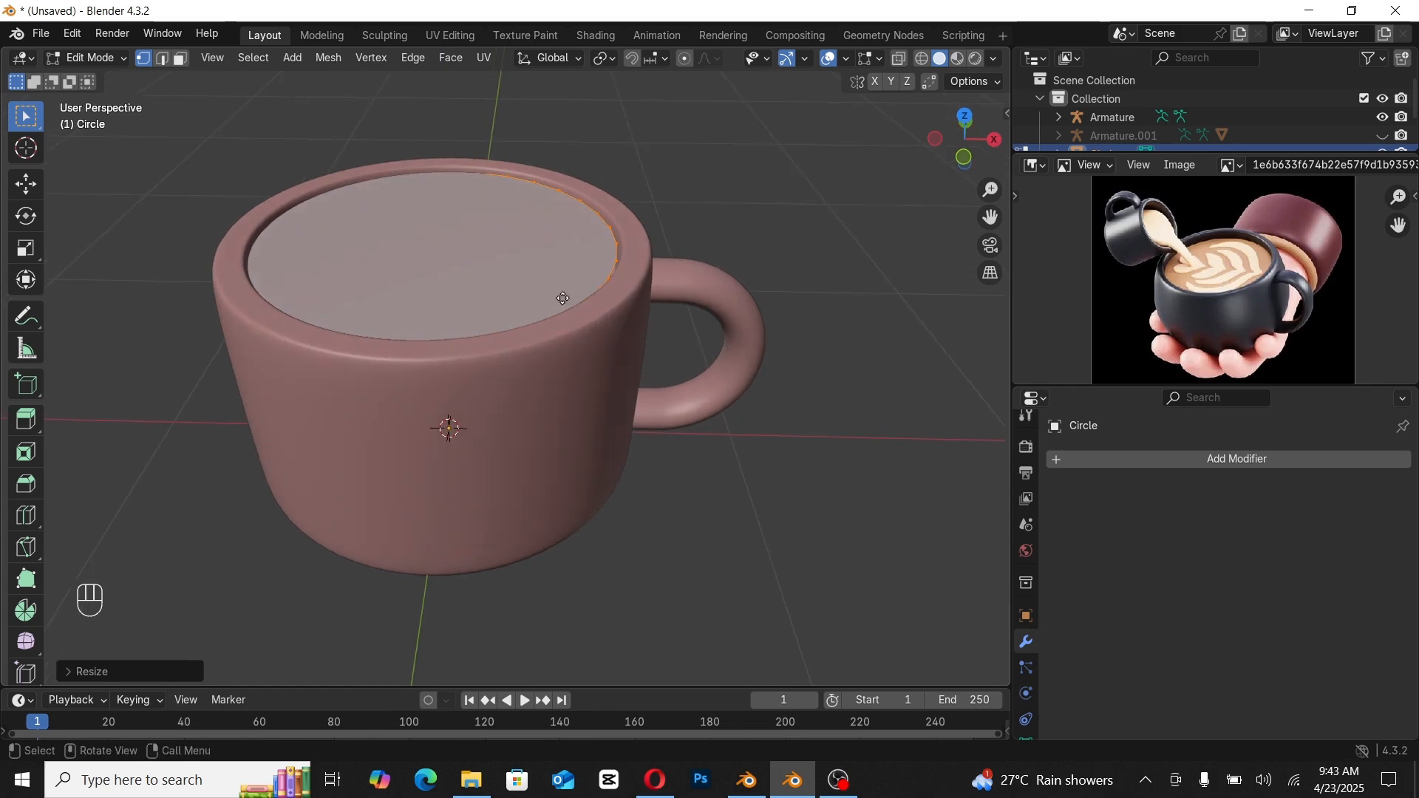
key(e)
click(564, 311)
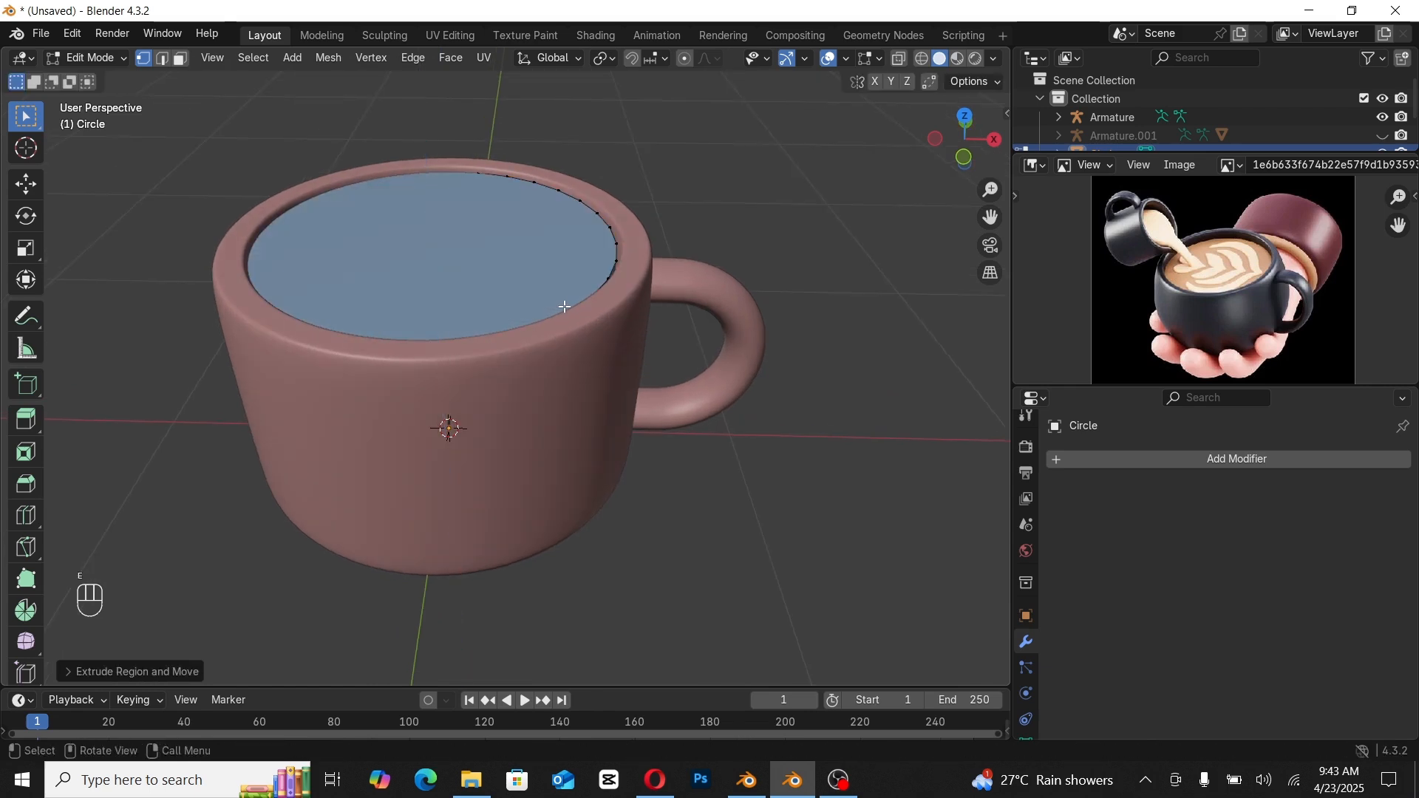
Step: Undo the last extrusion of the coffee disc and return to Object Mode
key(ctrl+z)
key(Tab)
click(741, 219)
middle_drag(740, 219, 606, 310)
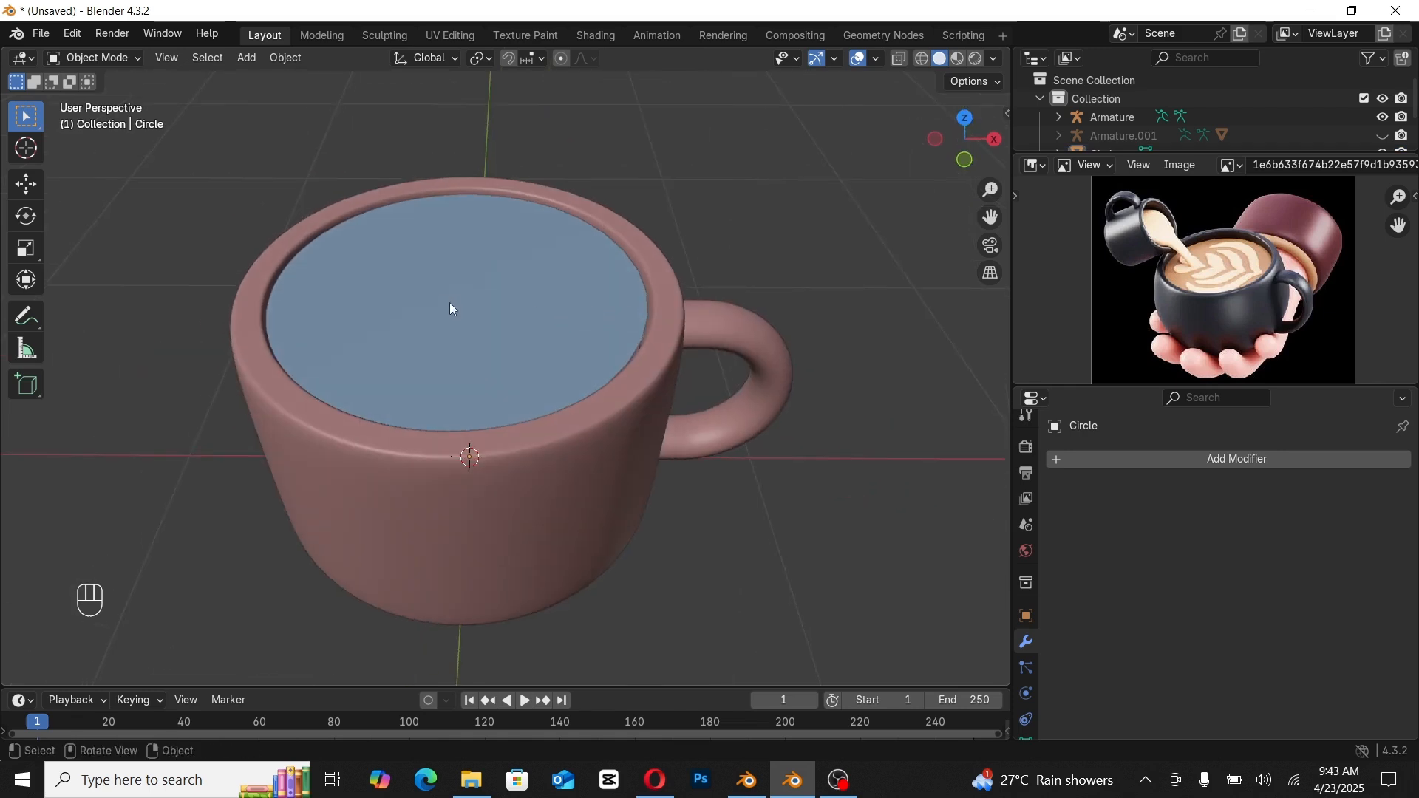
scroll(468, 305, down, 1)
scroll(428, 298, down, 4)
scroll(421, 300, up, 3)
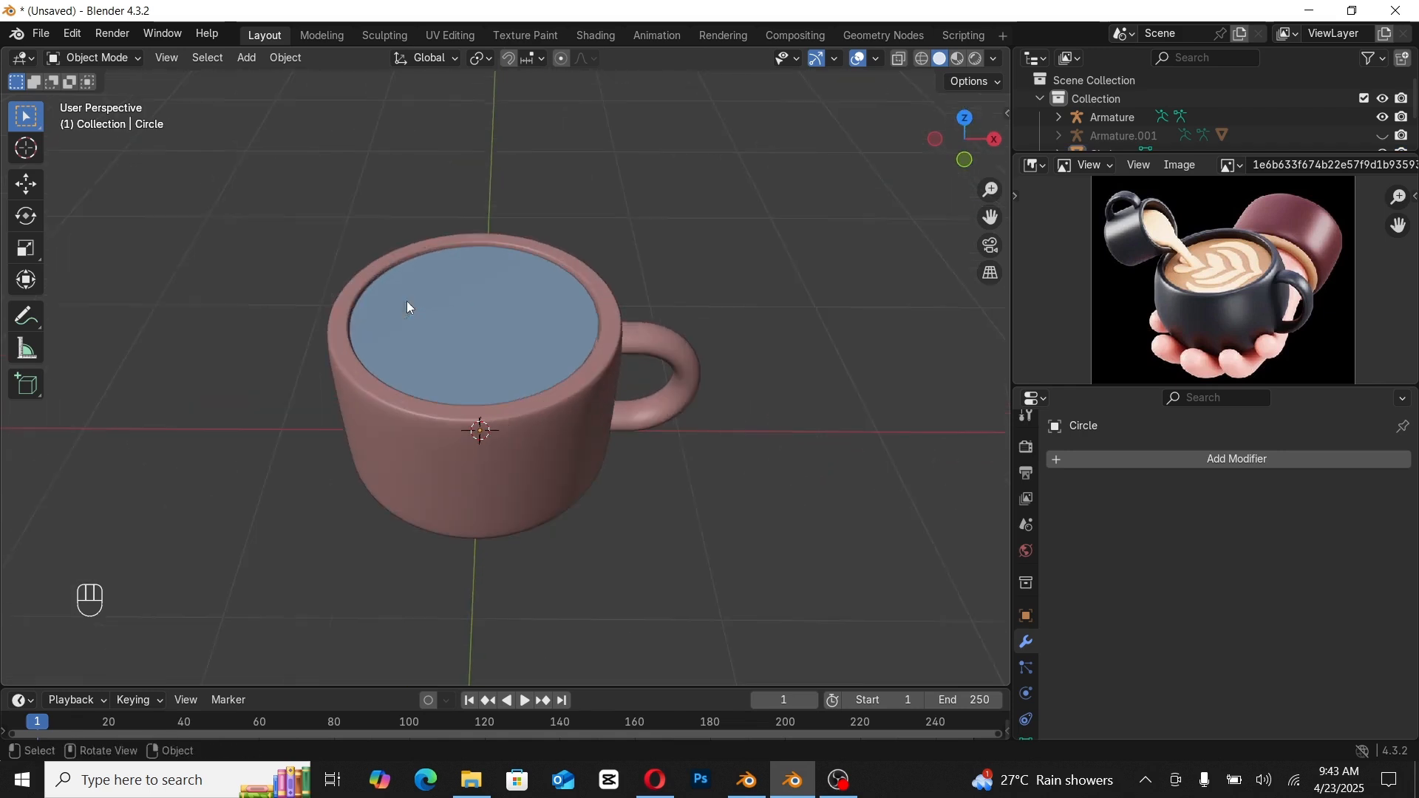
Step: Add a mesh plane and move it up to the level of the cup's opening
key(shift+a)
mouse_move(356, 291)
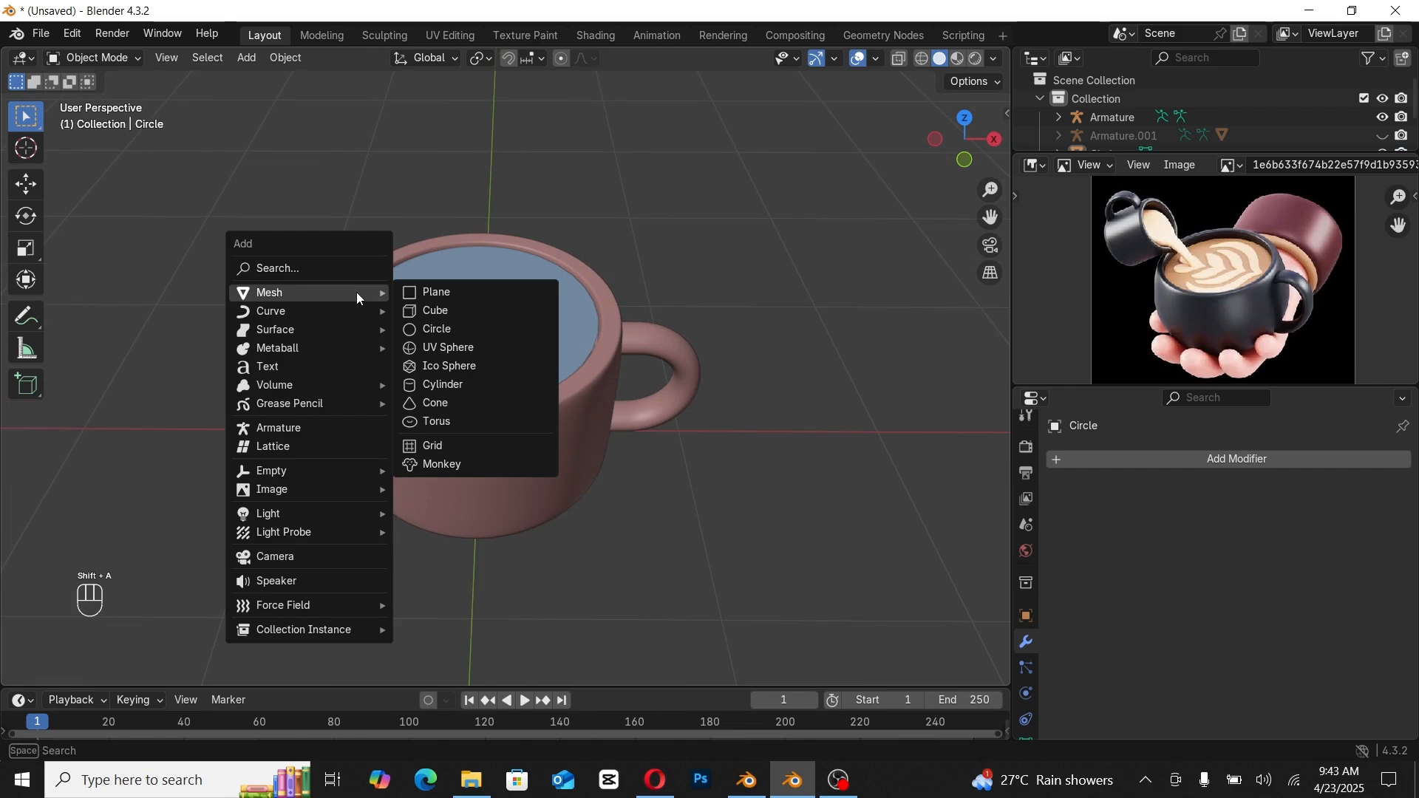
click(418, 293)
key(g)
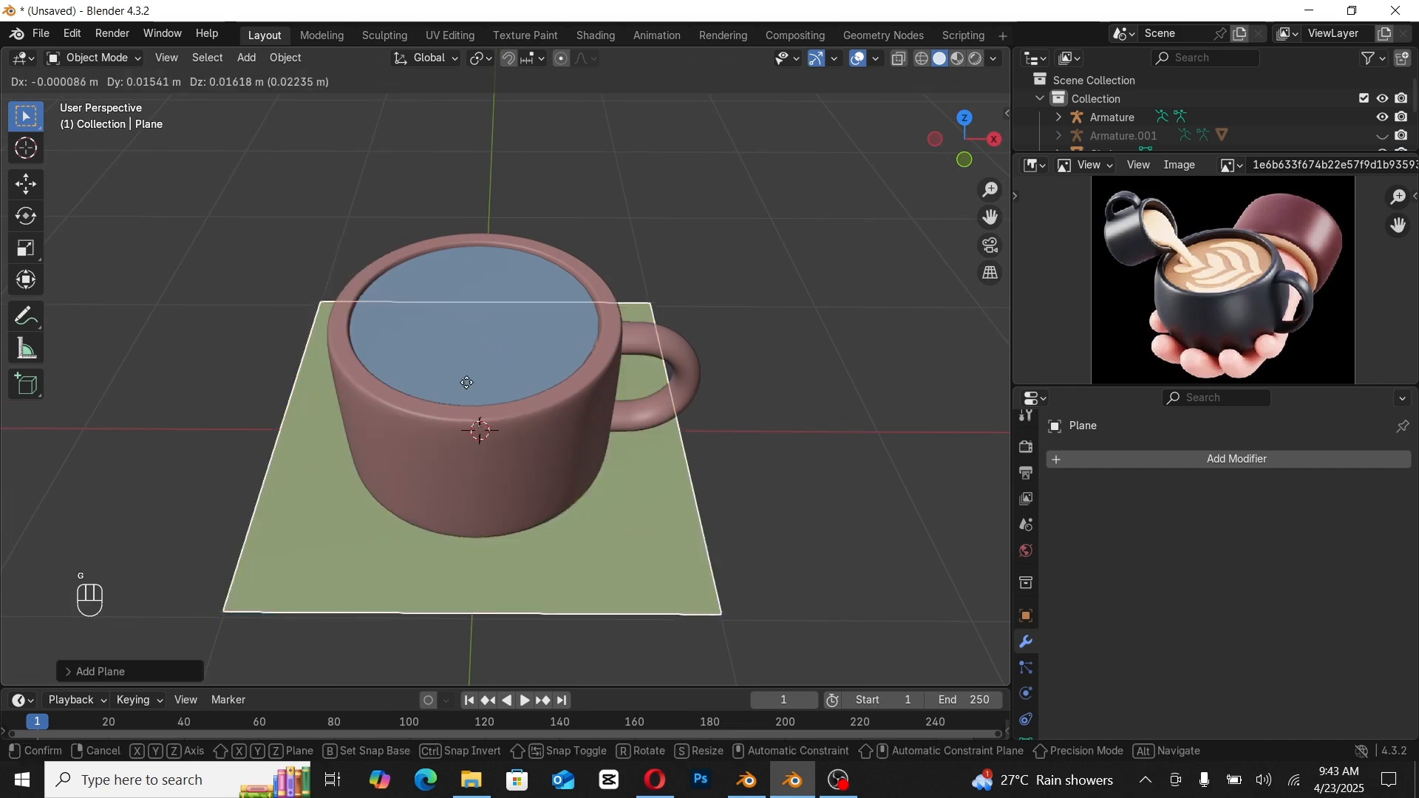
click(465, 281)
key(z)
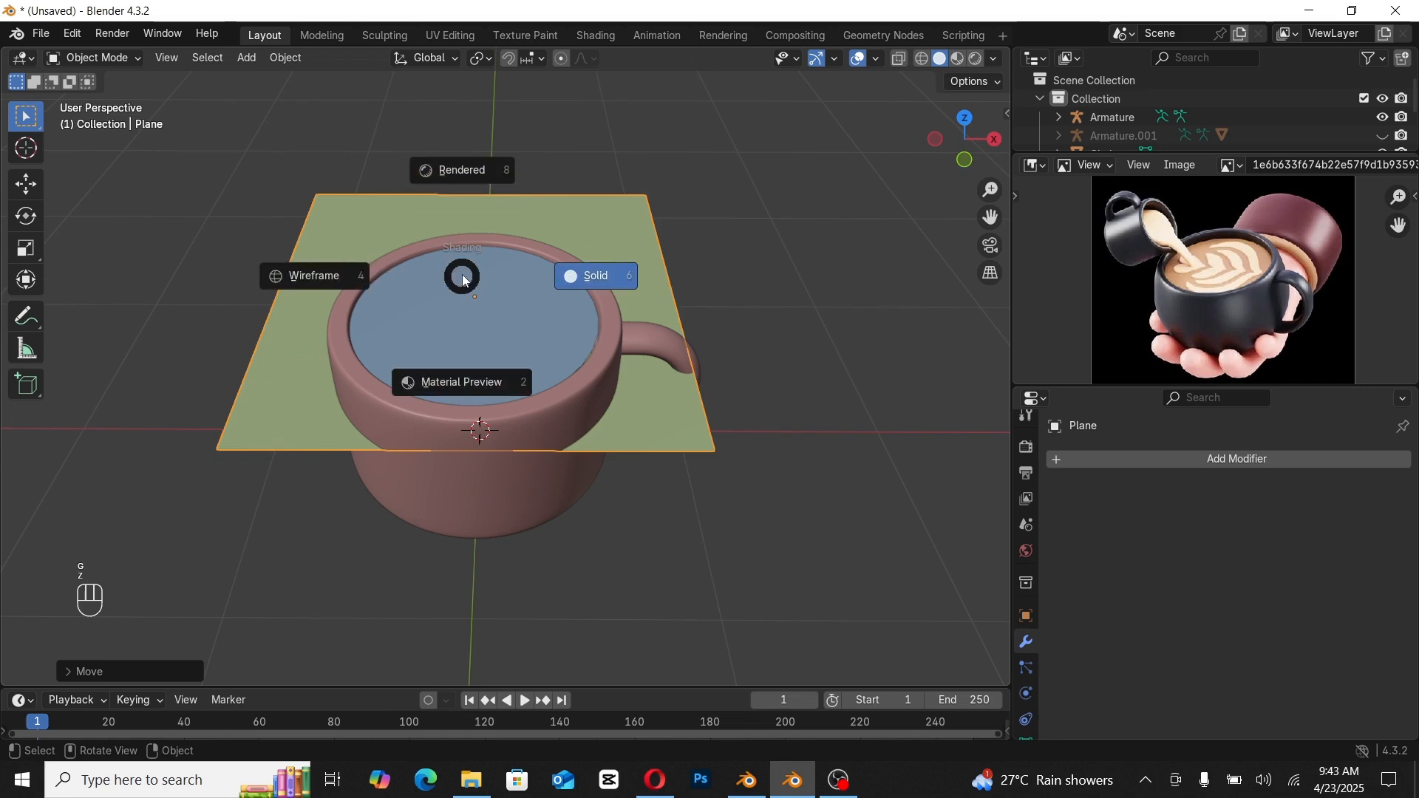
Step: Cut one centred edge loop across the plane parallel to the X axis
key(Tab)
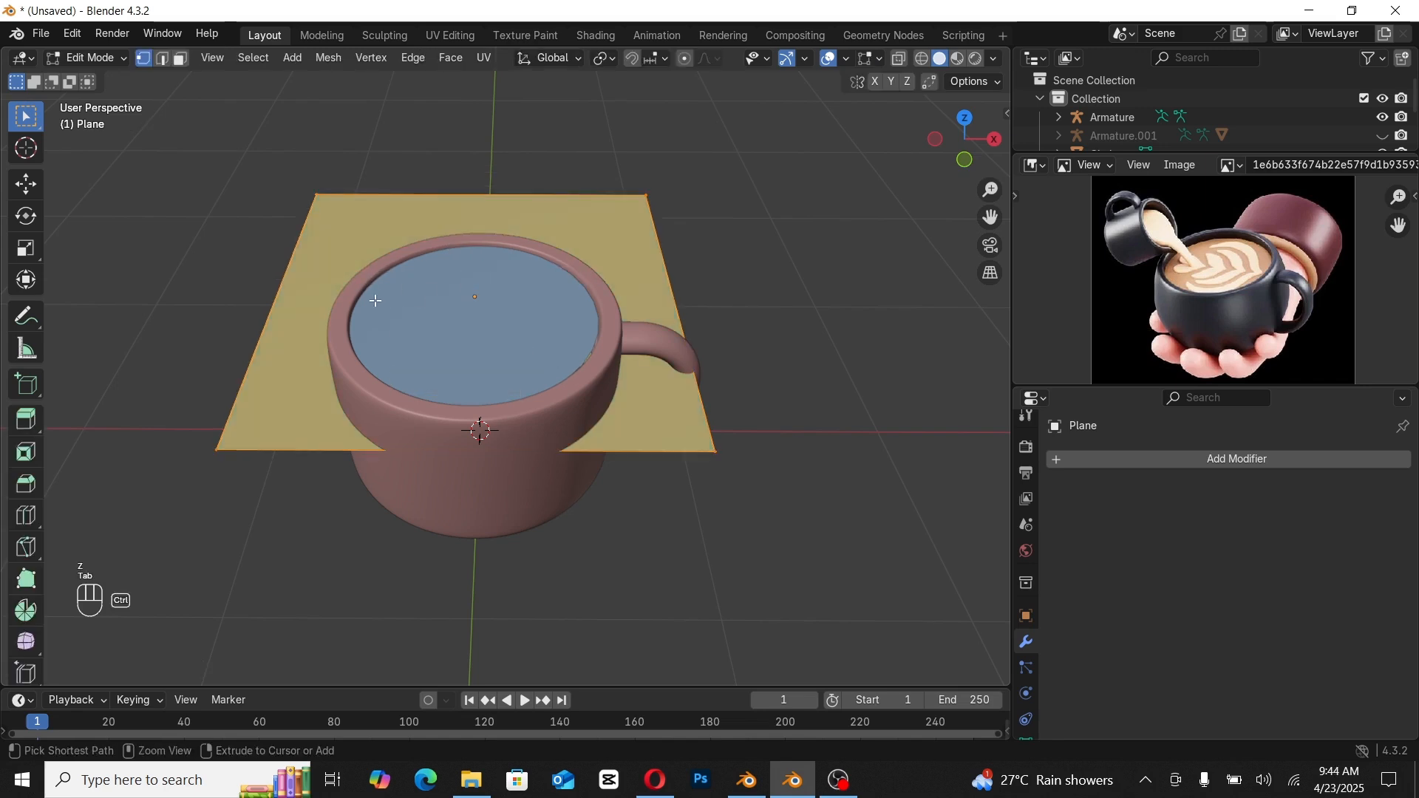
key(ctrl+r)
click(293, 283)
right_click(223, 277)
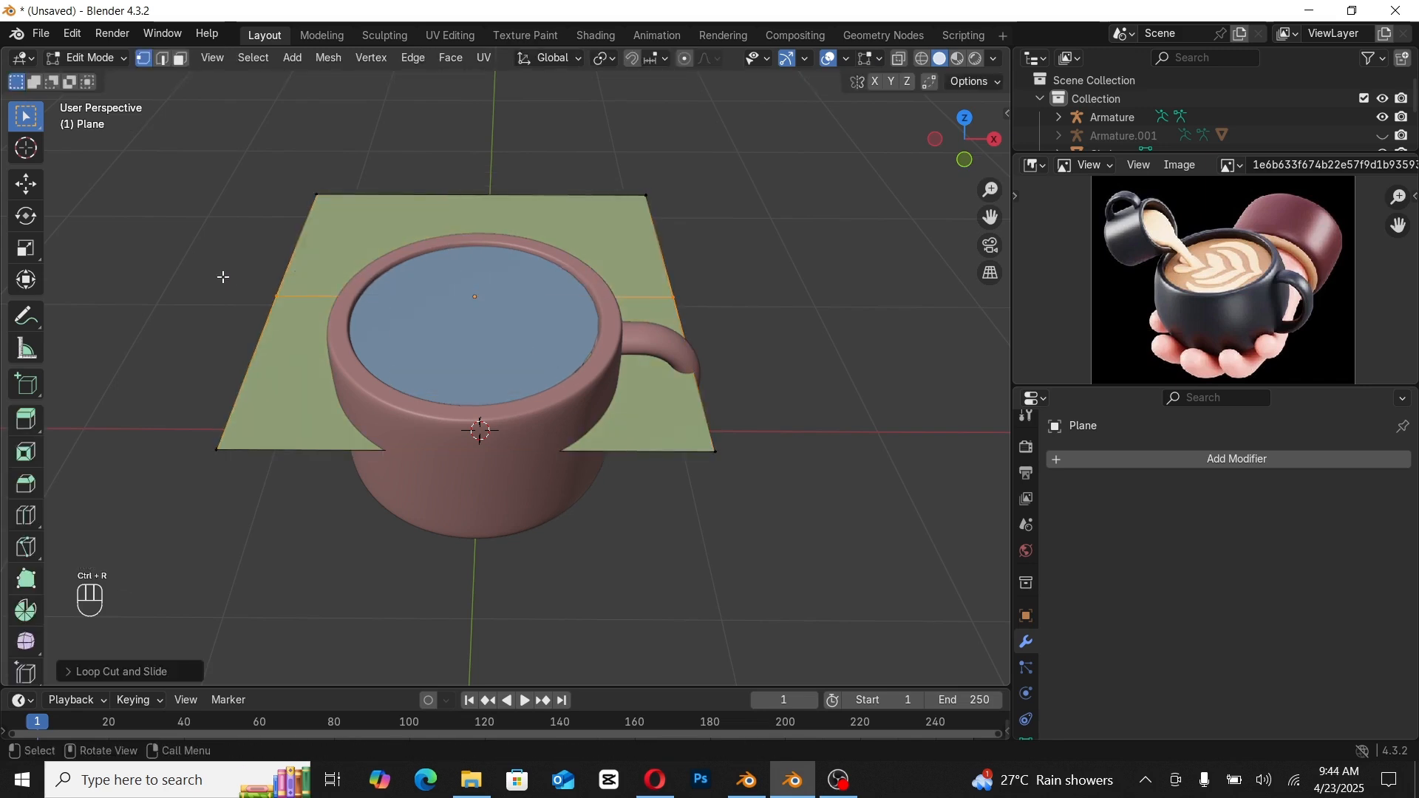
Step: Scale the plane's whole mesh down to fit within the cup's opening and raise it along Z above the coffee surface
key(a)
key(s)
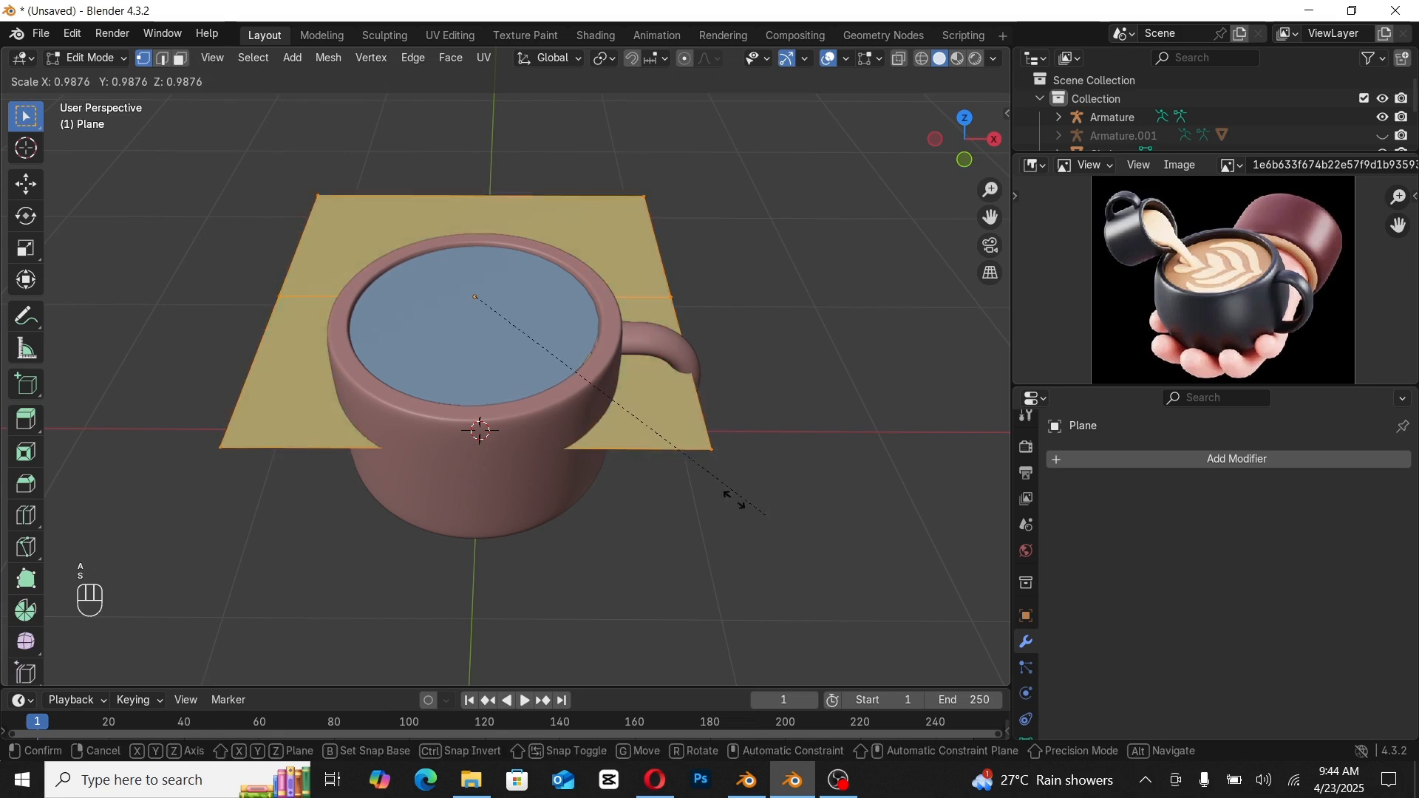
click(543, 345)
key(g)
key(z)
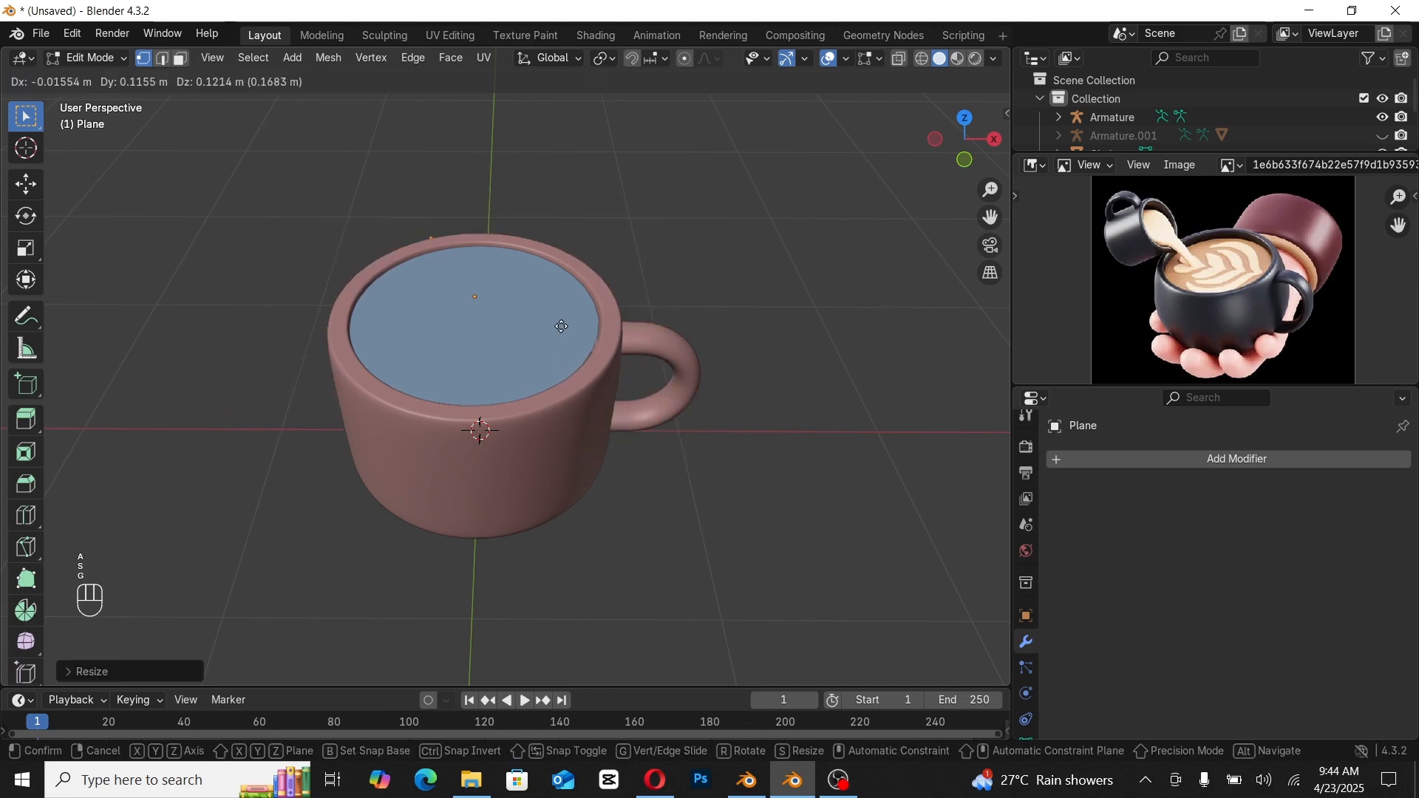
click(561, 294)
Step: In top view, move the small plane along Y and negative X onto the coffee surface, shifted away from the handle
key(KP_7)
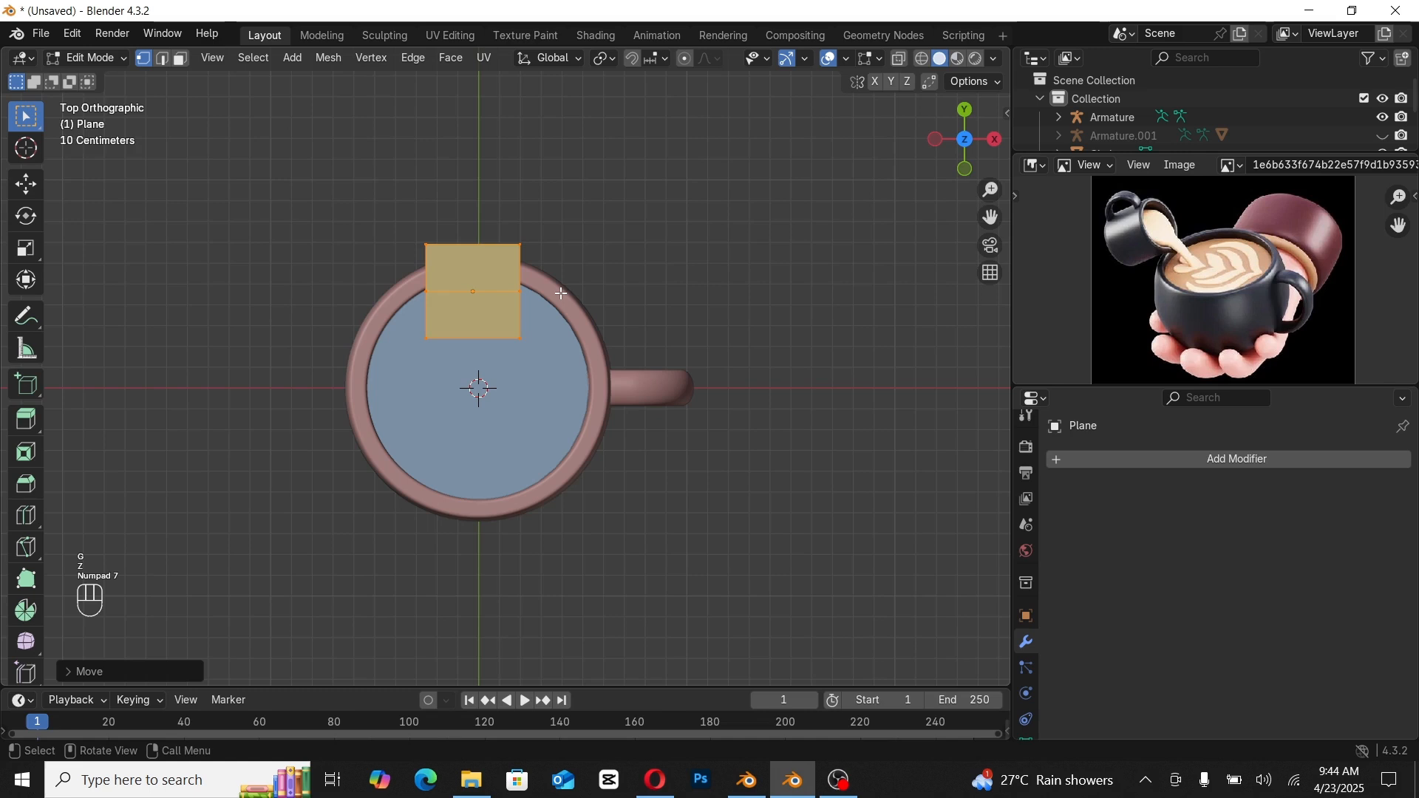
key(g)
key(z)
key(y)
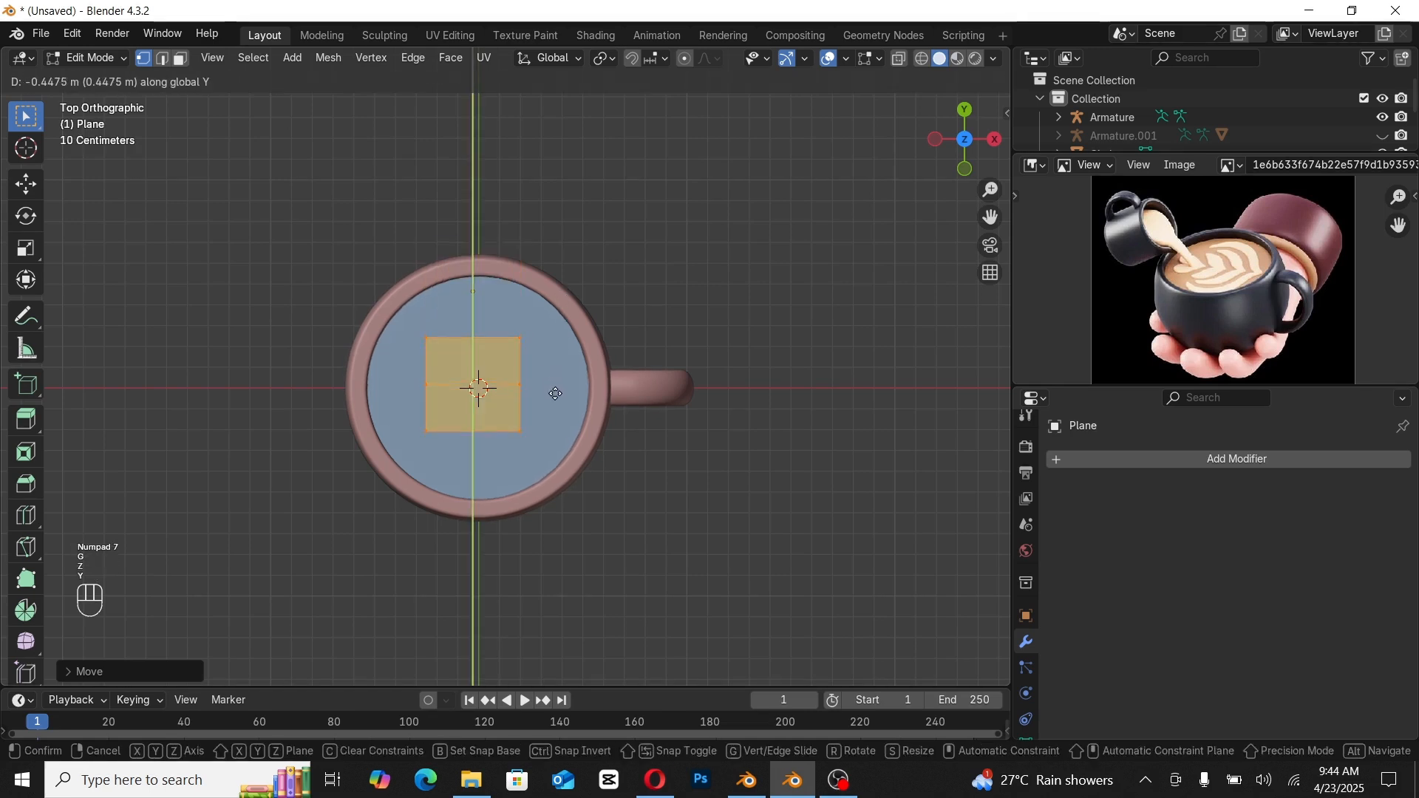
click(554, 388)
key(g)
key(x)
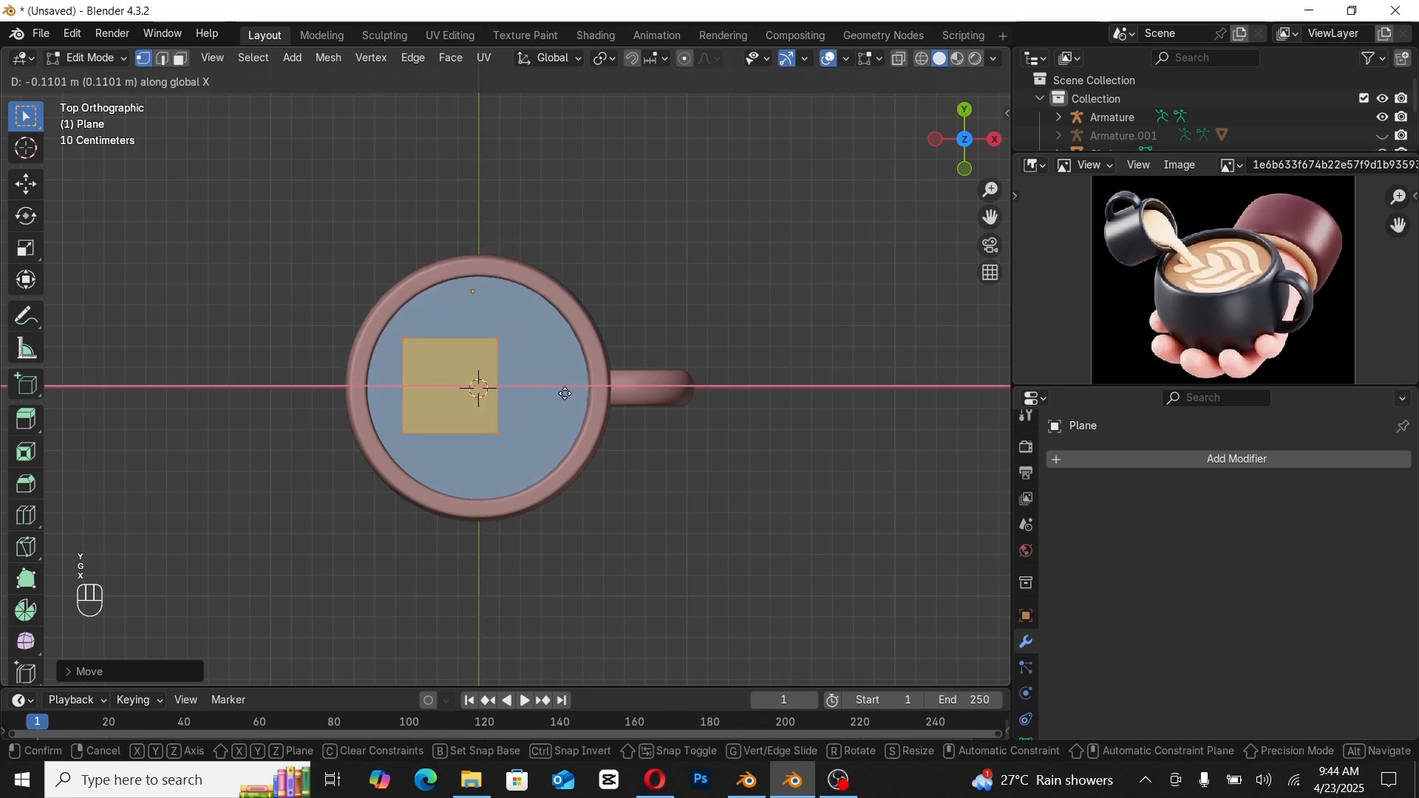
click(563, 391)
key(g)
key(y)
click(526, 405)
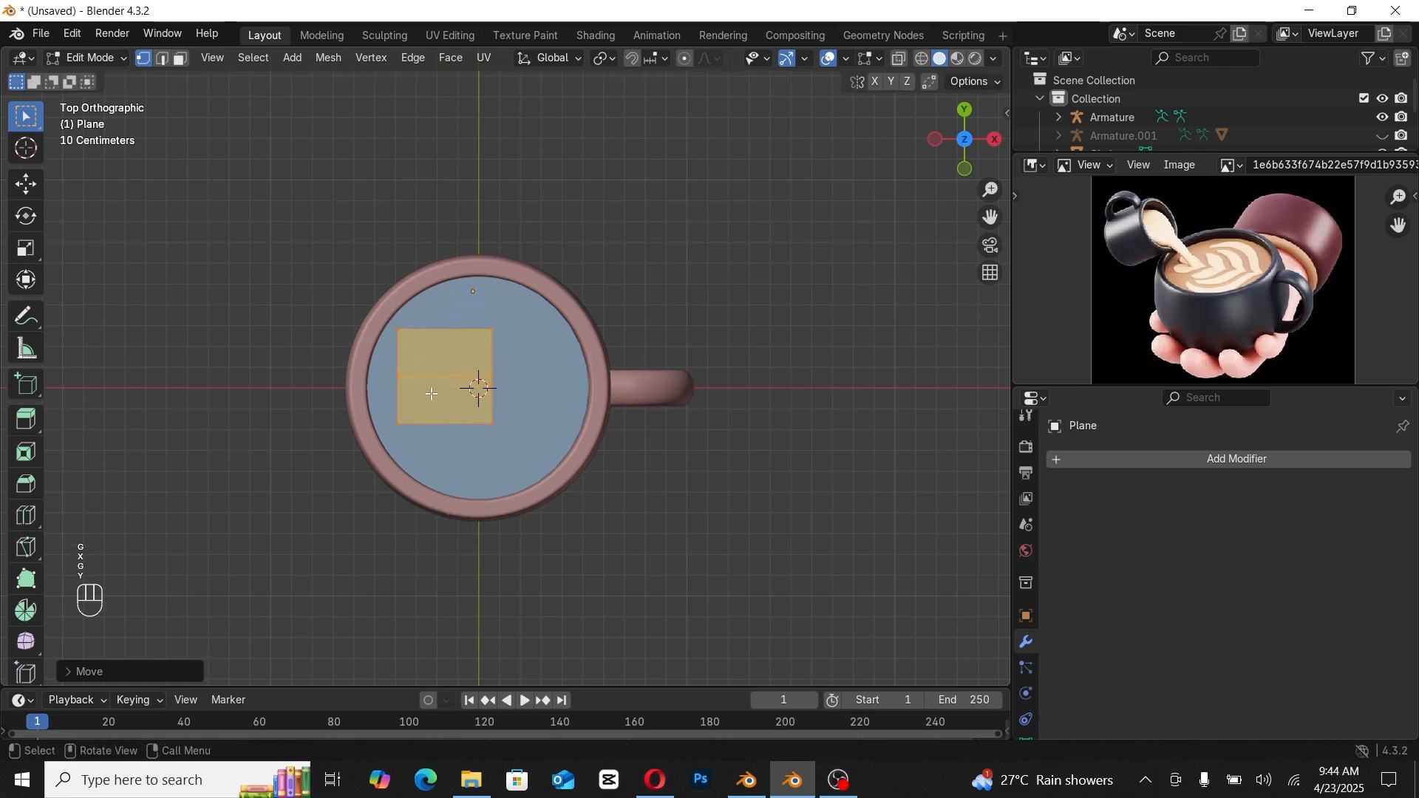
Step: Slide the middle vertex of the plane's edge opposite the handle inward to form a V-shaped notch
scroll(436, 392, up, 2)
shift+middle_drag(439, 387, 438, 332)
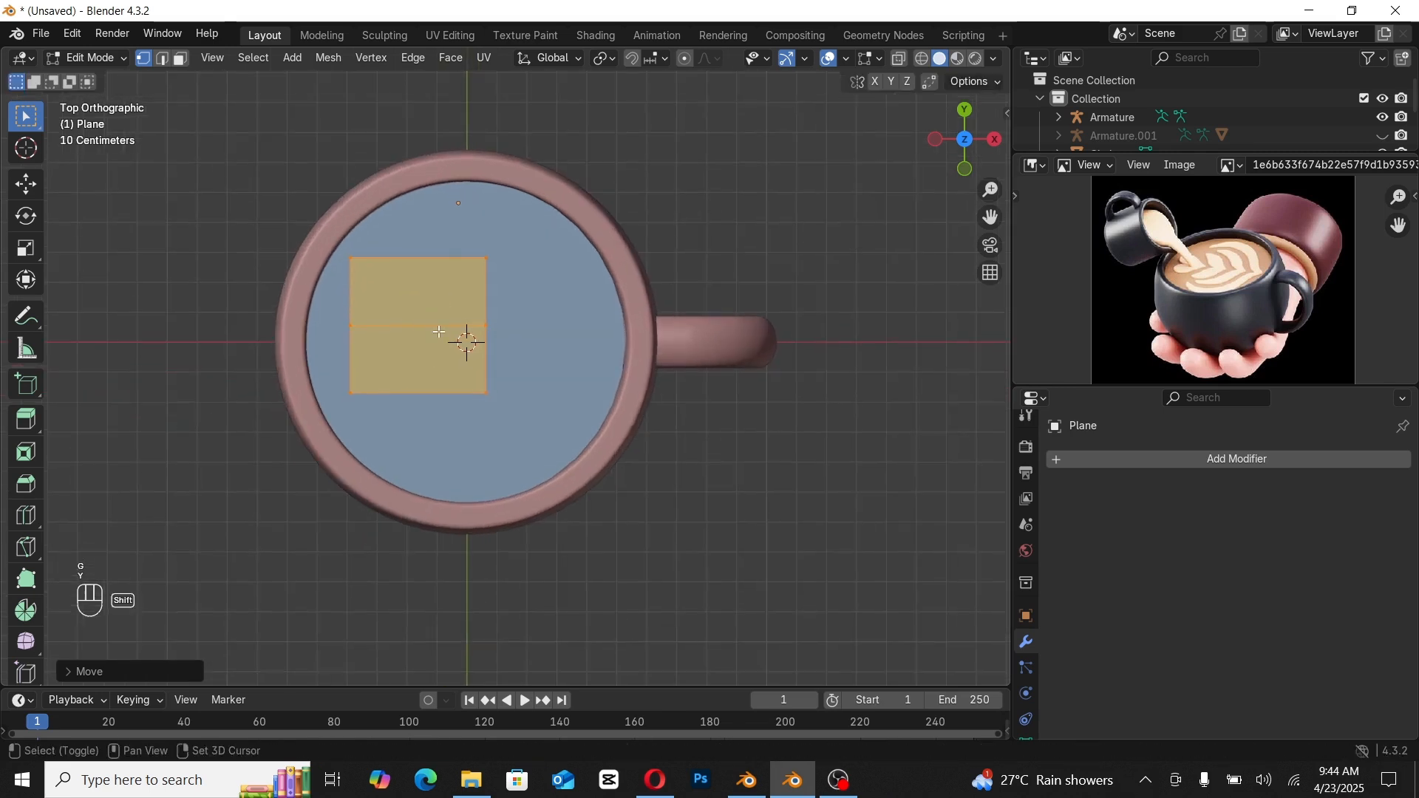
click(325, 301)
key(g)
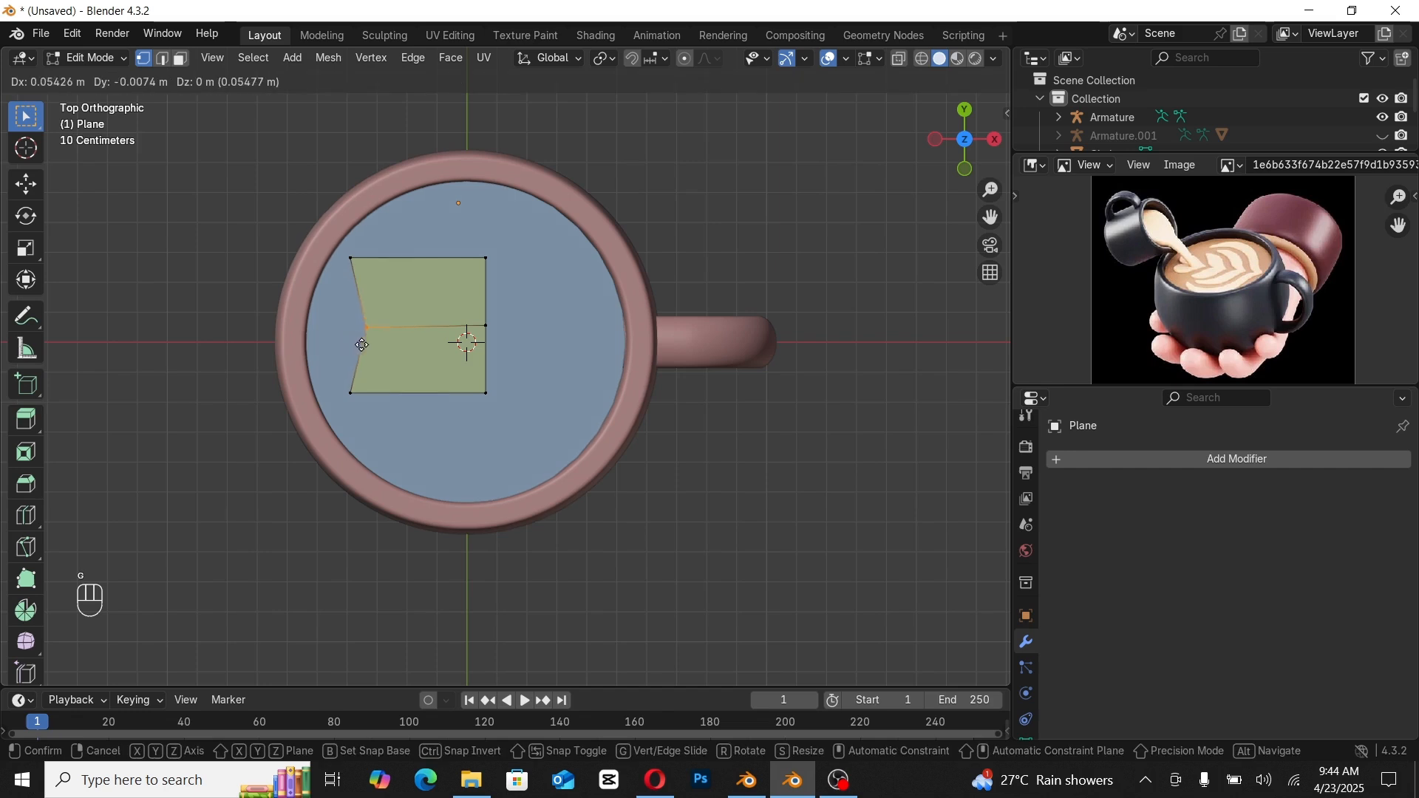
key(g)
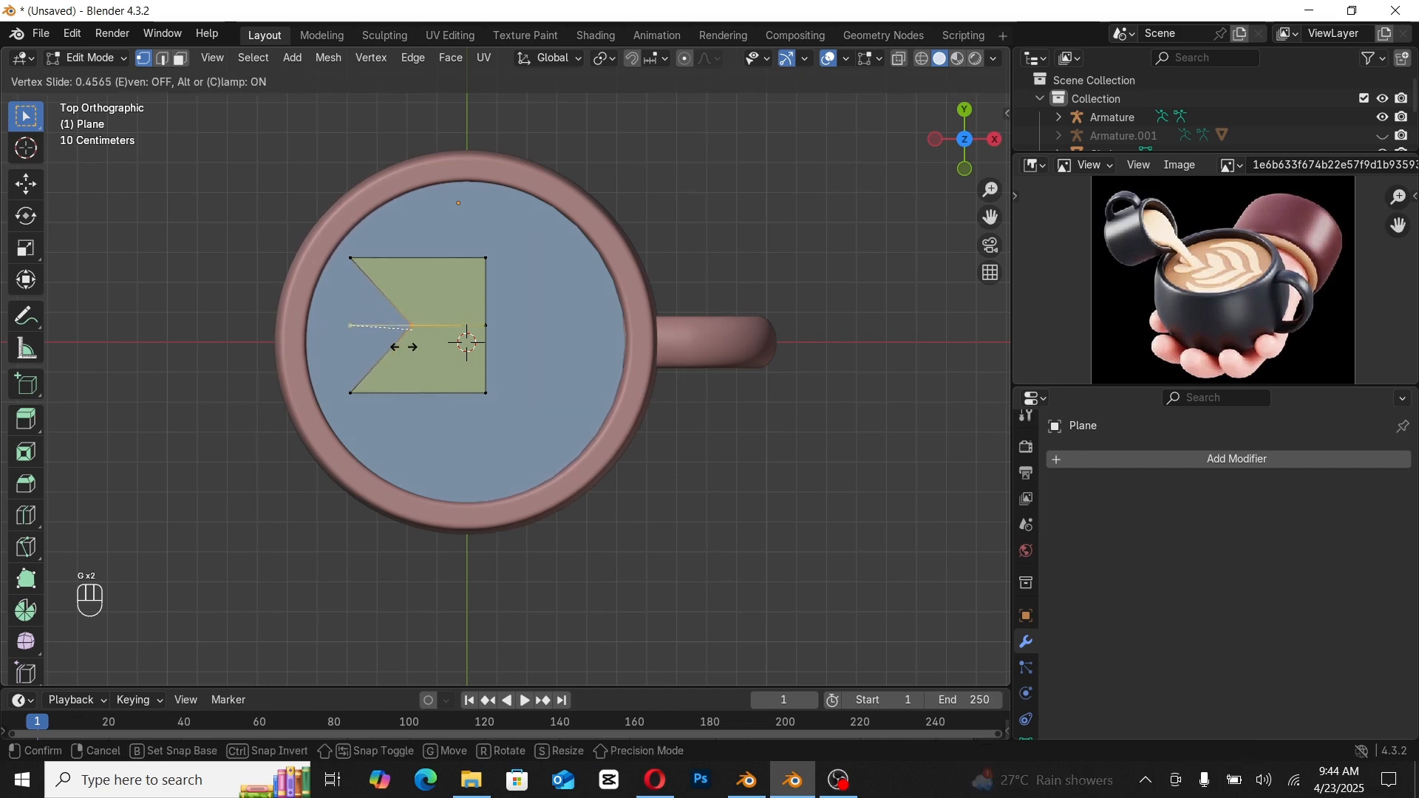
click(396, 348)
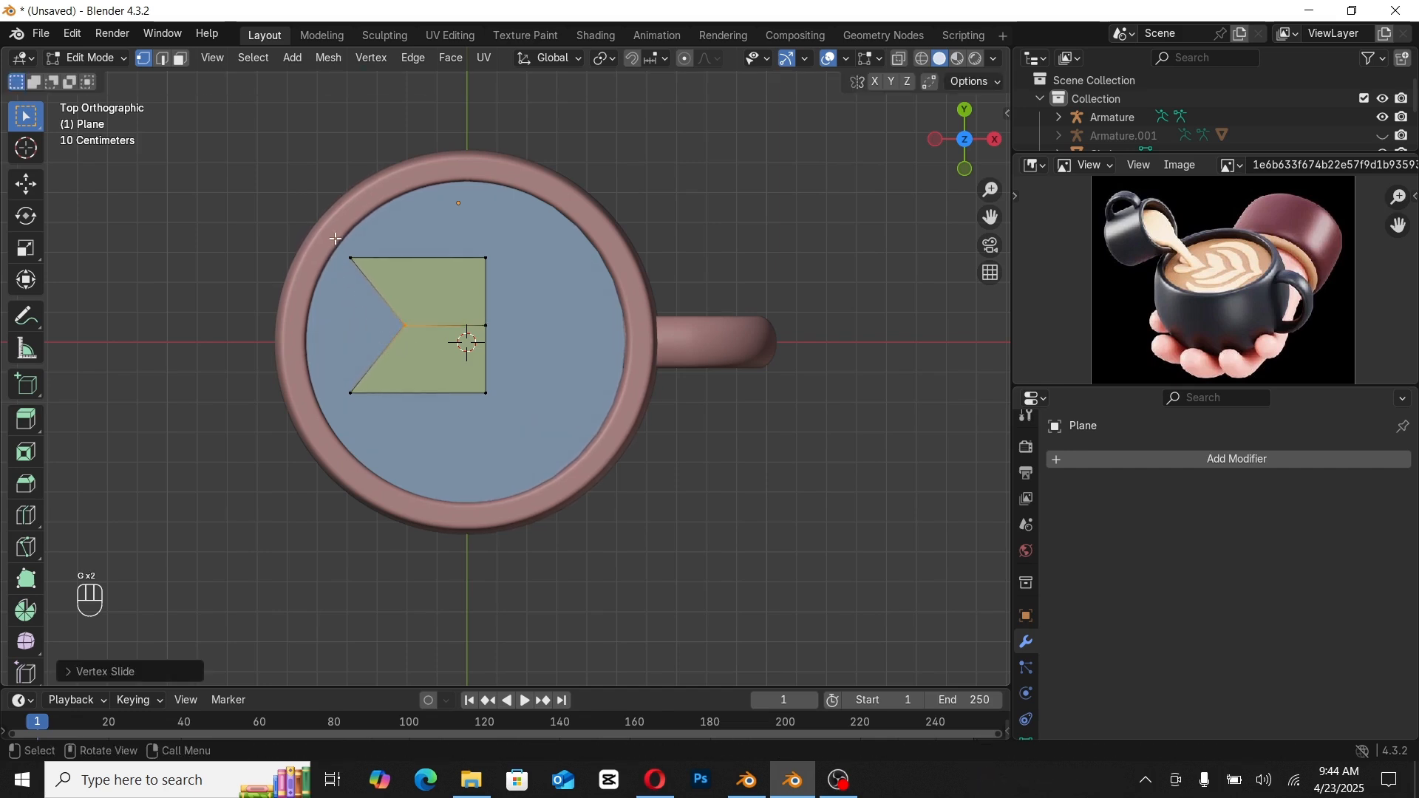
Step: Round the two corner vertices beside the notch with a 4-segment vertex bevel
click(368, 339)
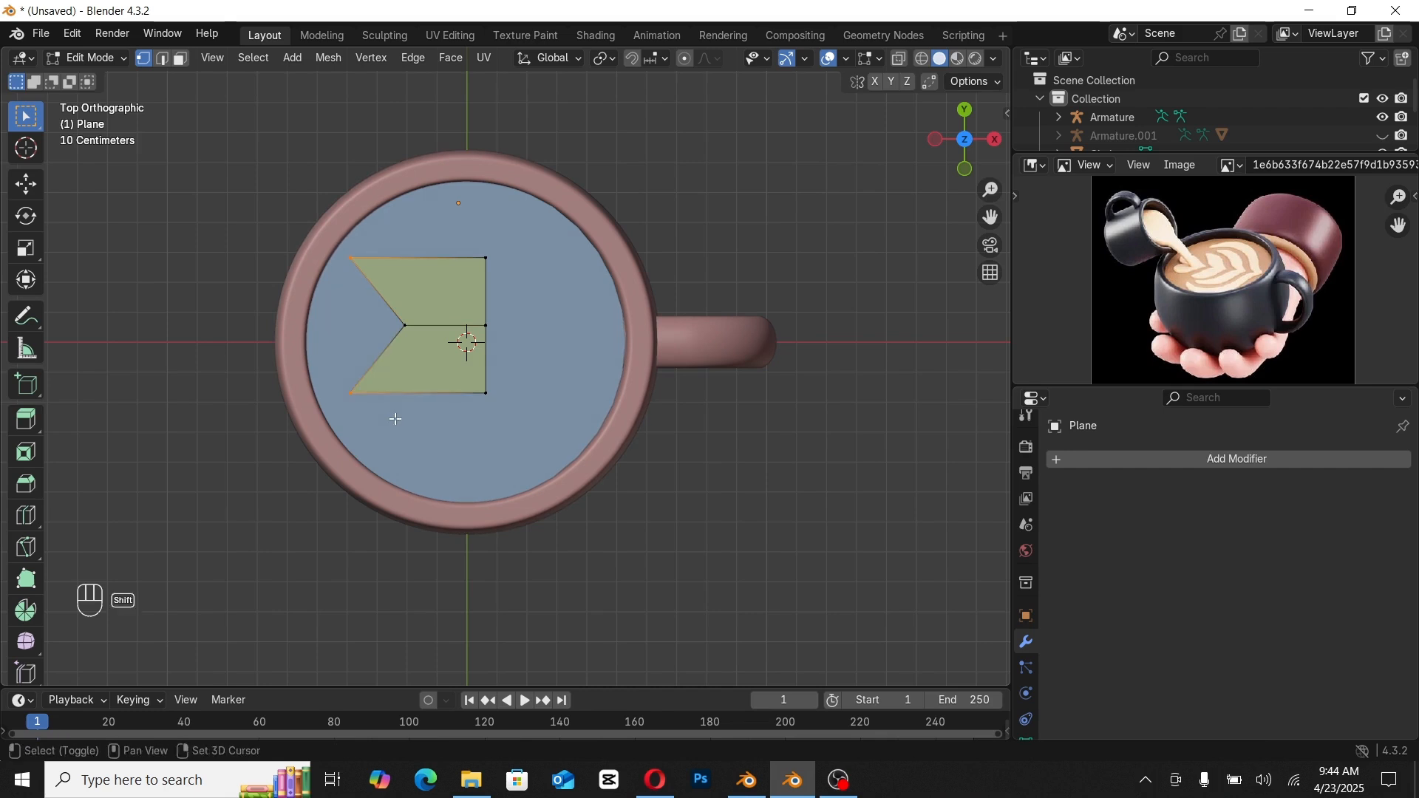
key(shift+ctrl+b)
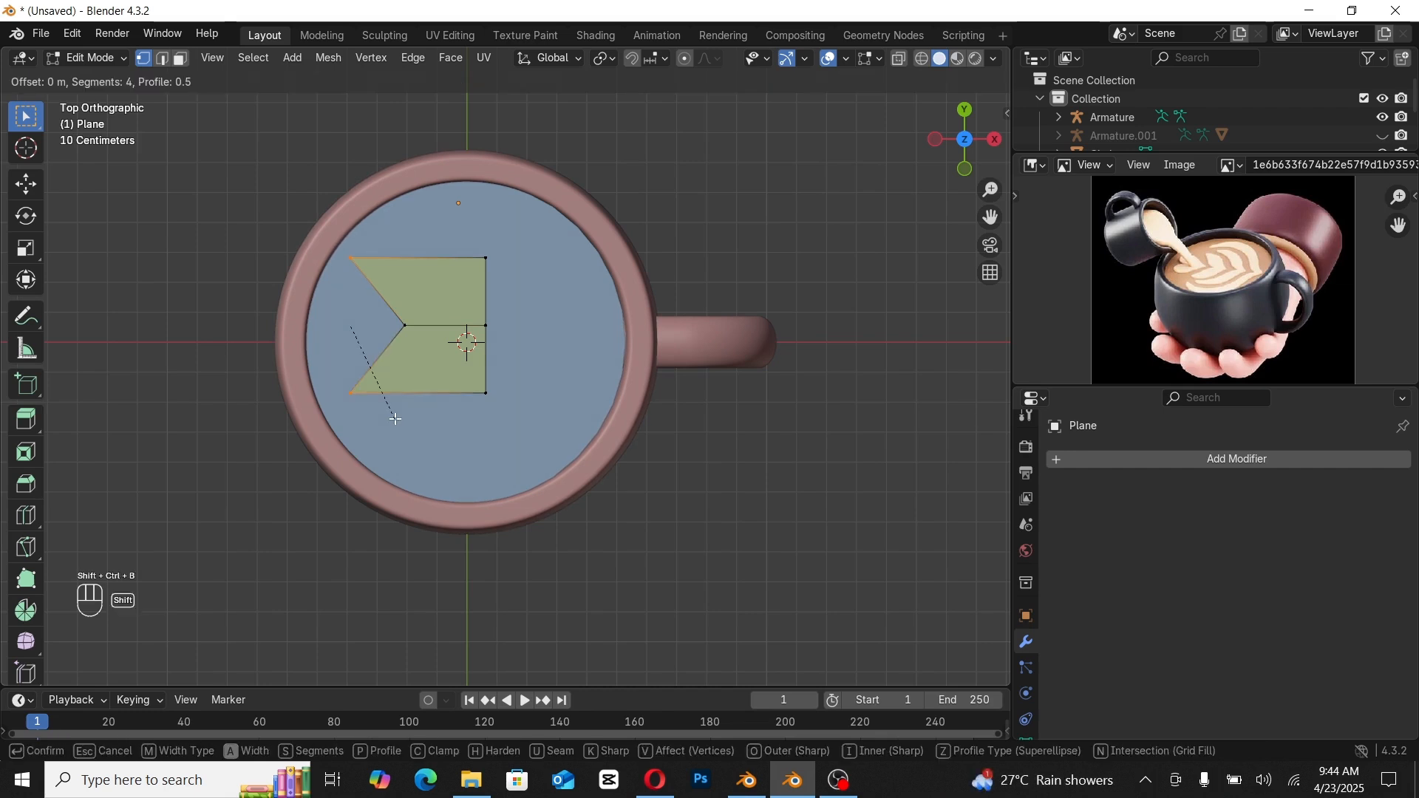
click(688, 588)
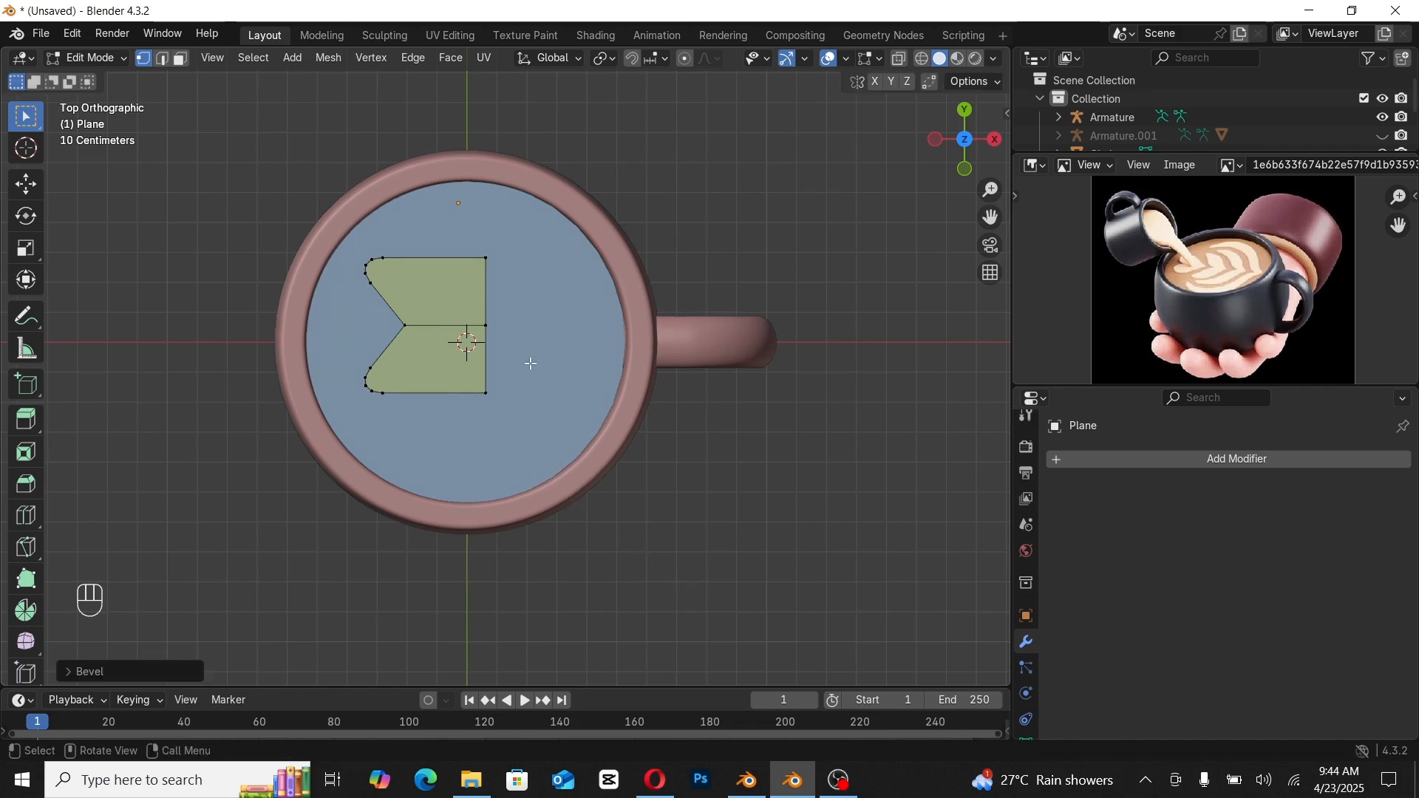
Step: Merge the three vertices on the plane's handle-side edge at their center to form a pointed tip
drag(473, 242, 508, 422)
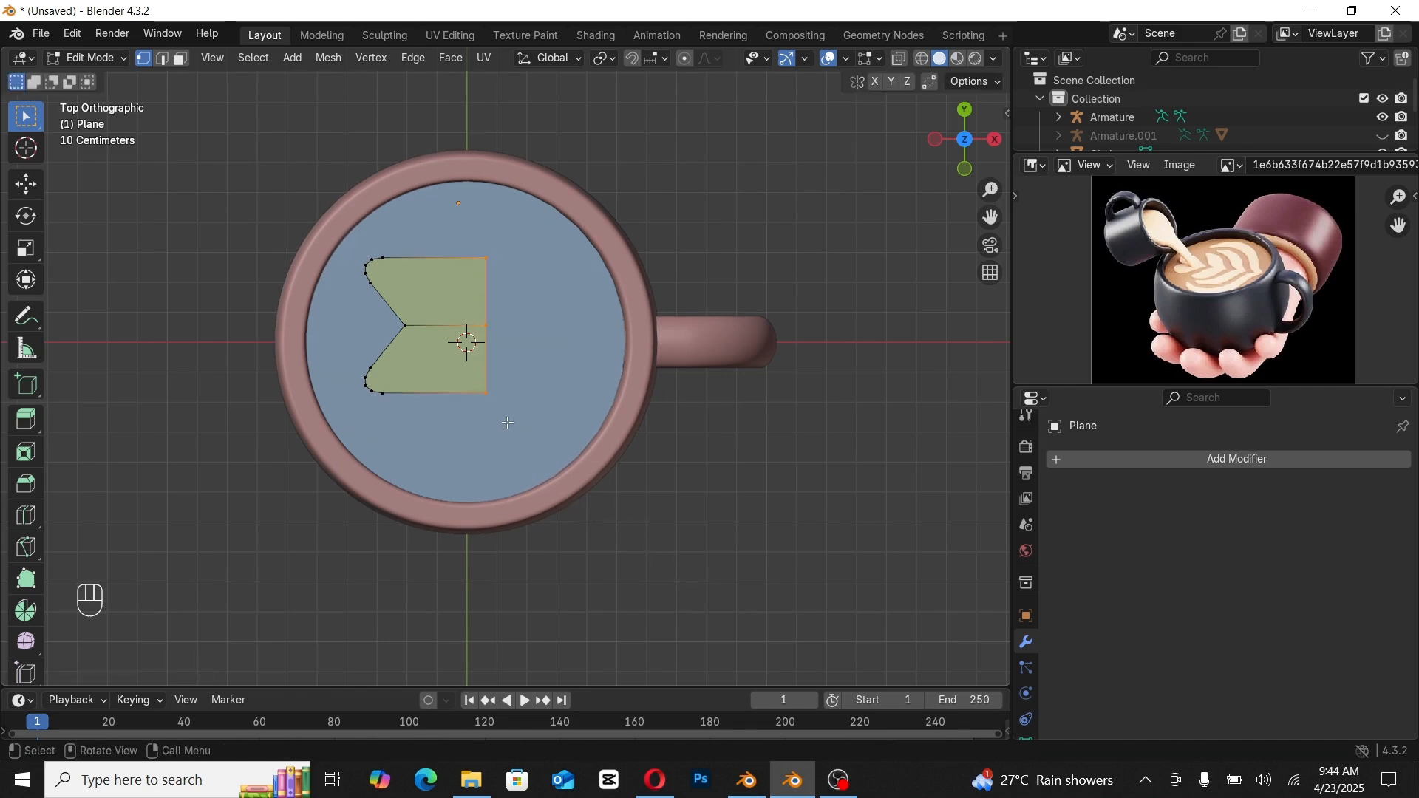
key(m)
click(506, 414)
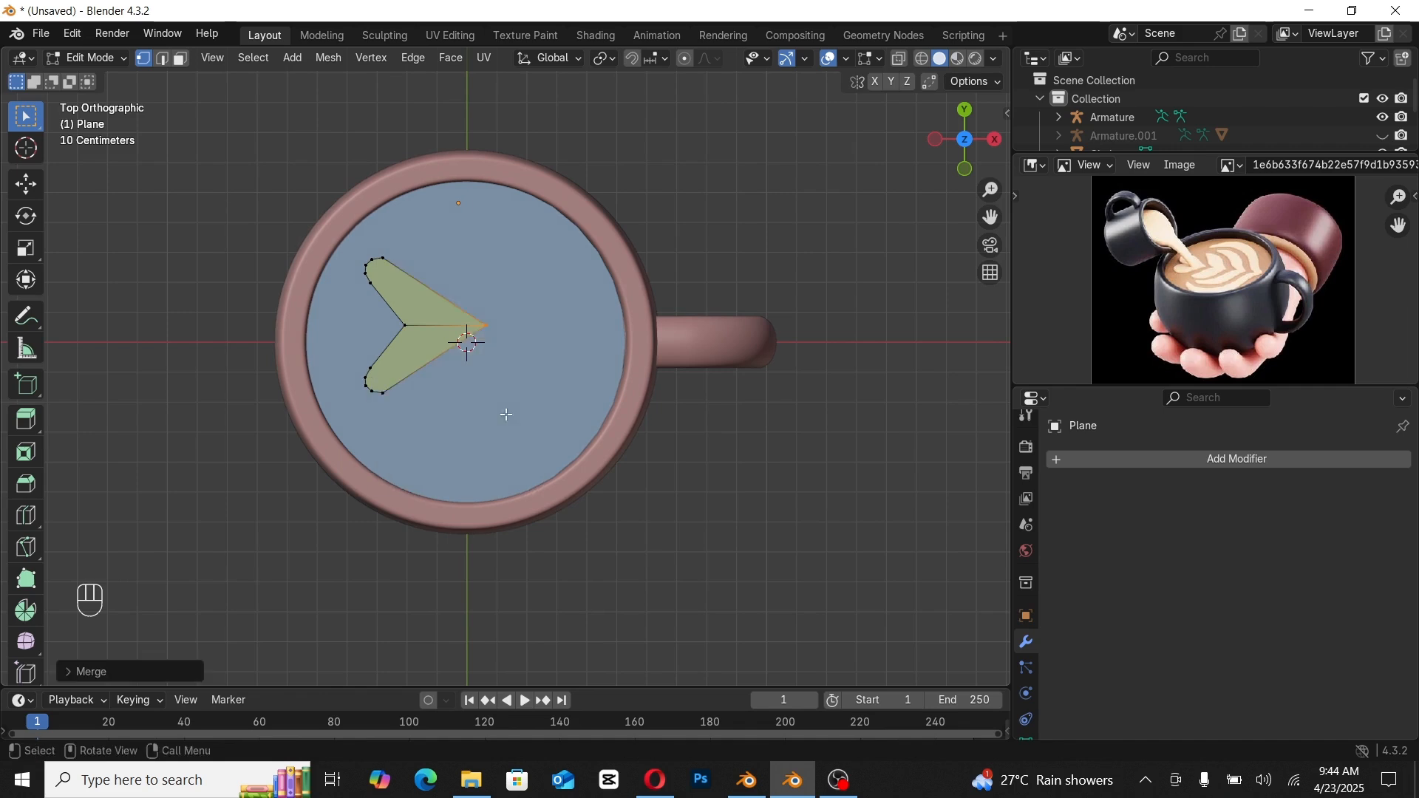
key(Tab)
right_click(411, 308)
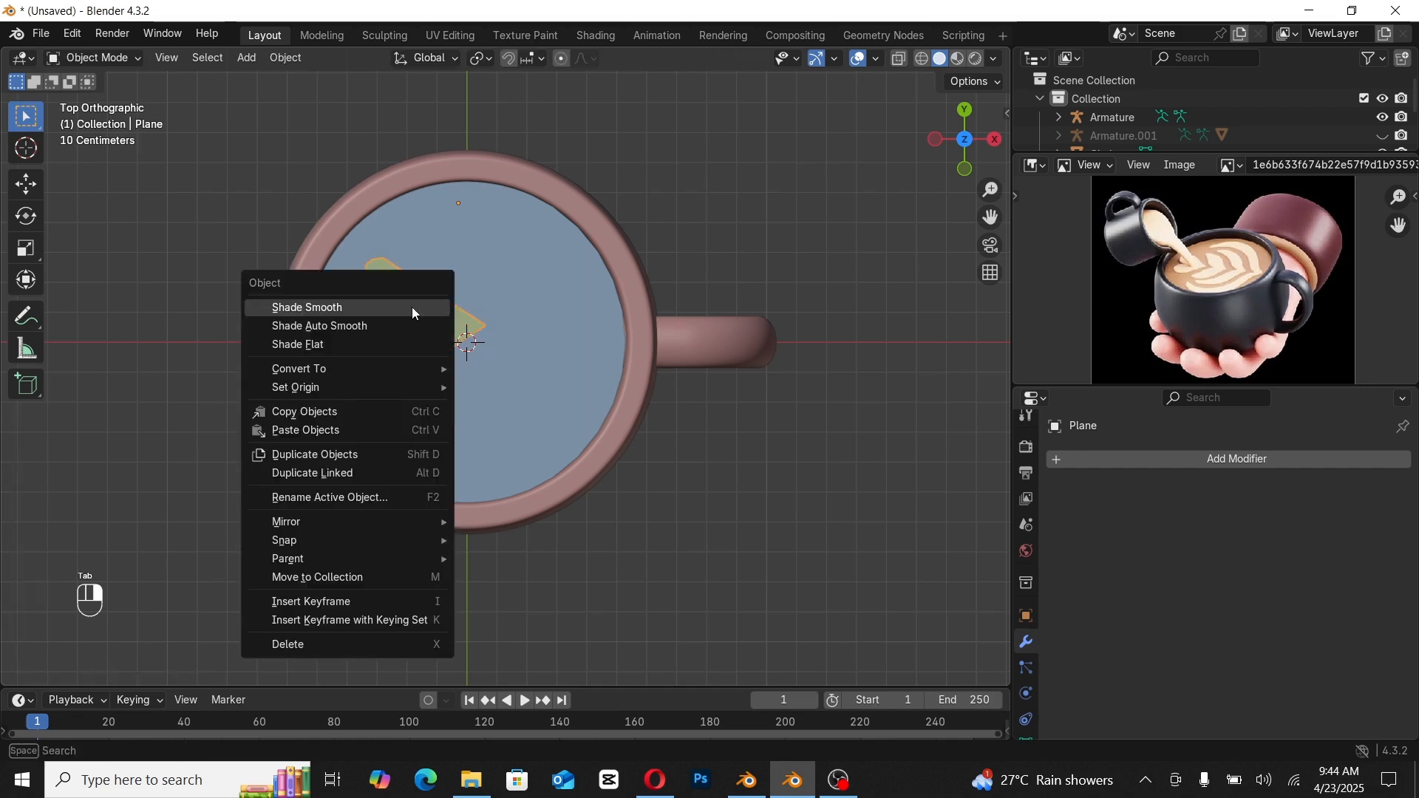
key(Tab)
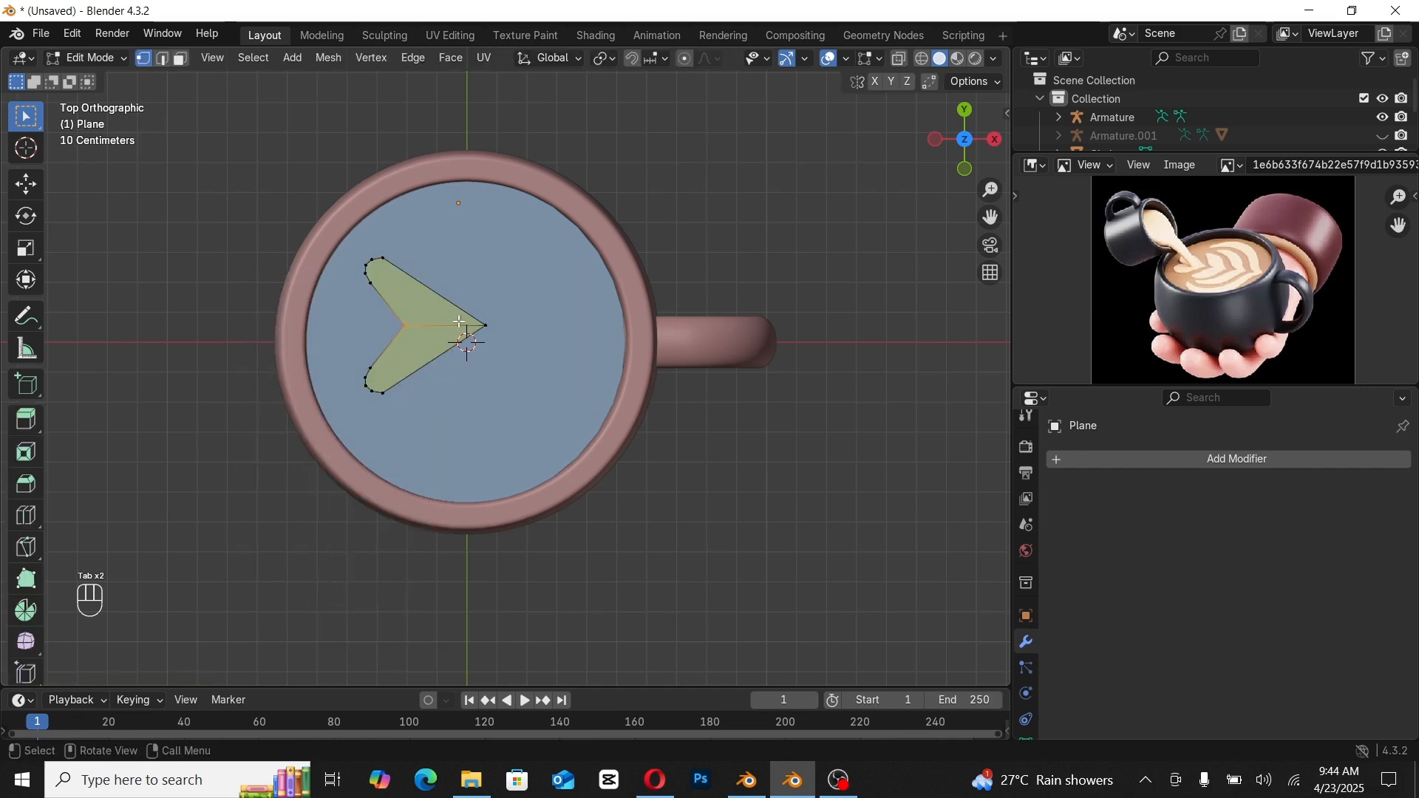
key(Tab)
key(Tab)
Step: Duplicate the whole arrow shape and place the copy about 0.31 m along X toward the handle
key(a)
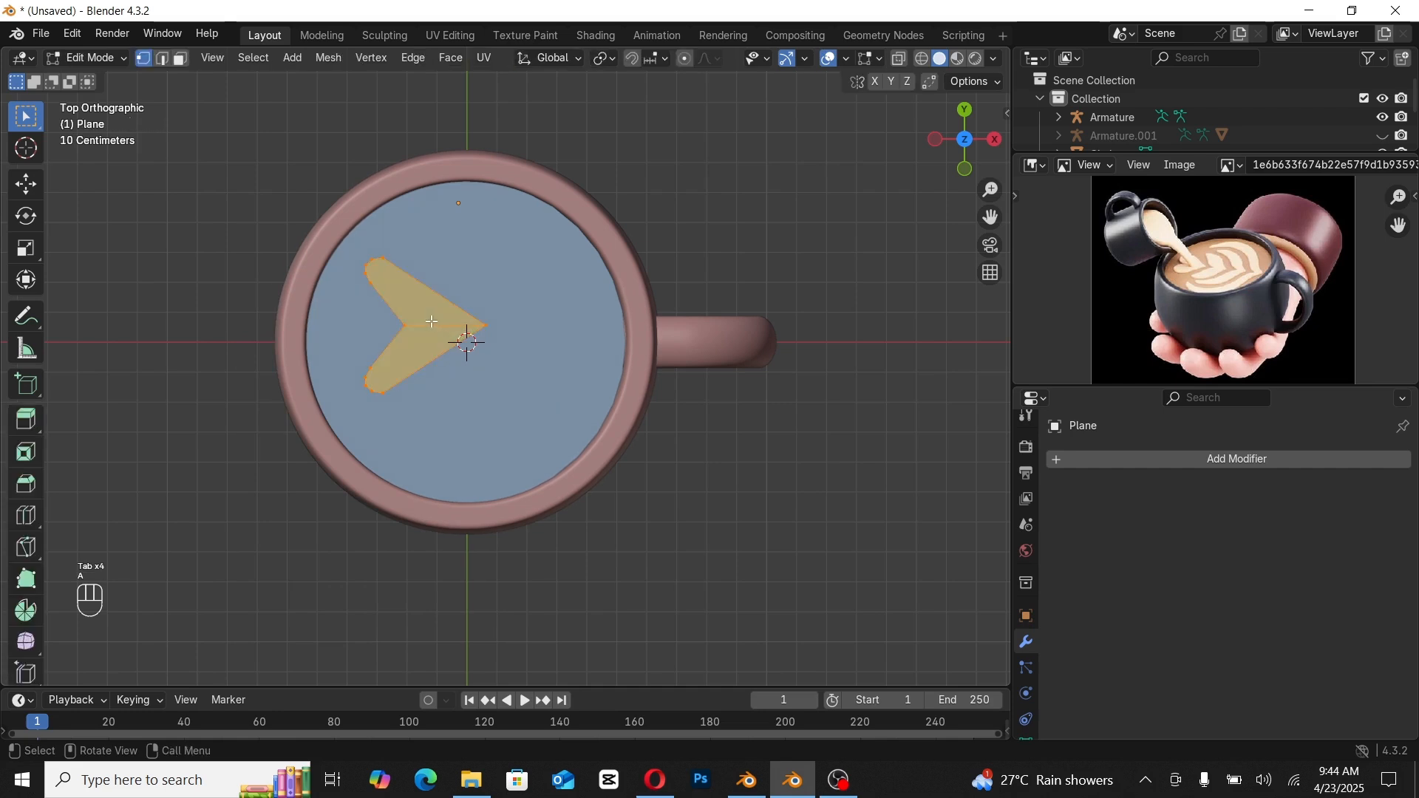
key(shift+d)
key(x)
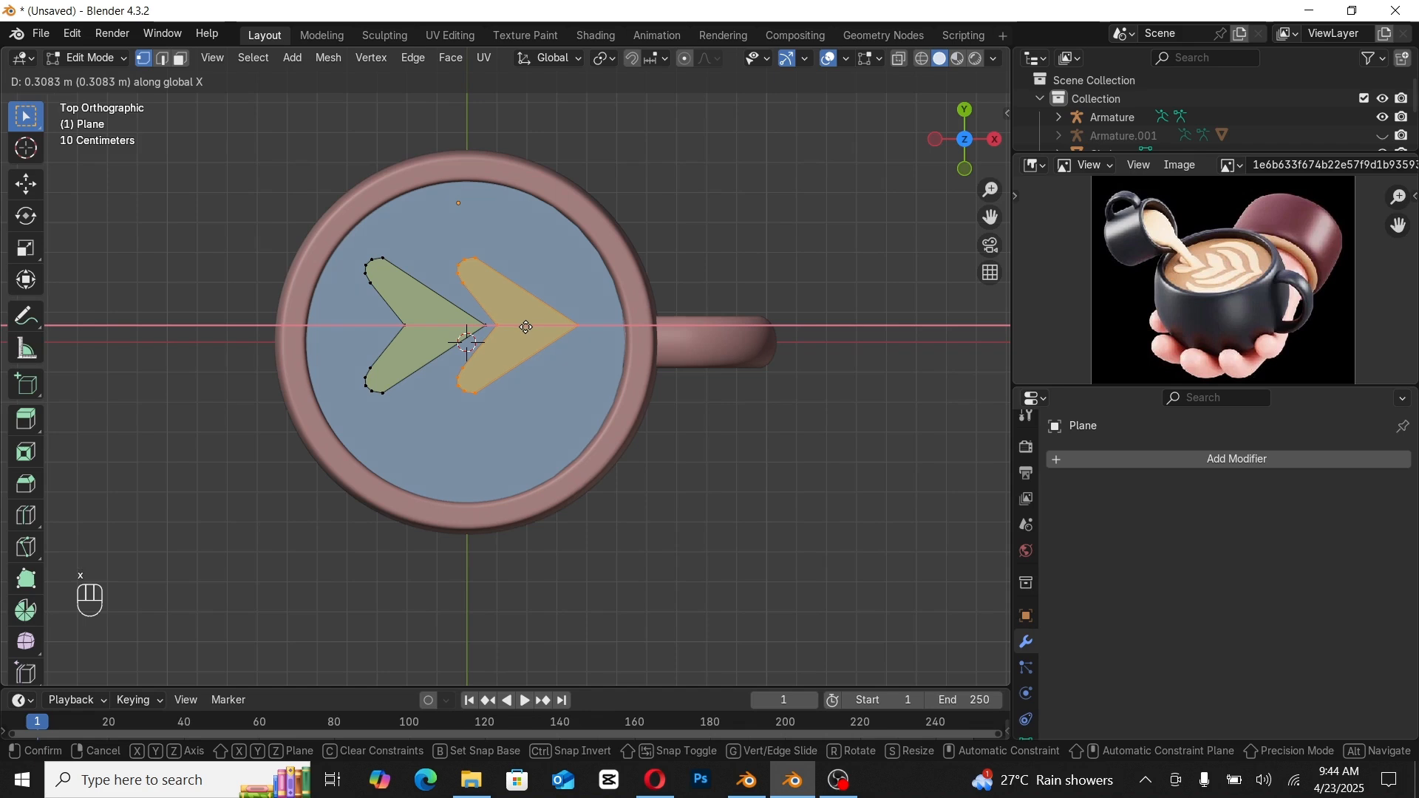
click(526, 326)
Step: Try to merge the rounded vertices on the upper end of the duplicated arrow shape at their center
drag(447, 245, 470, 277)
key(m)
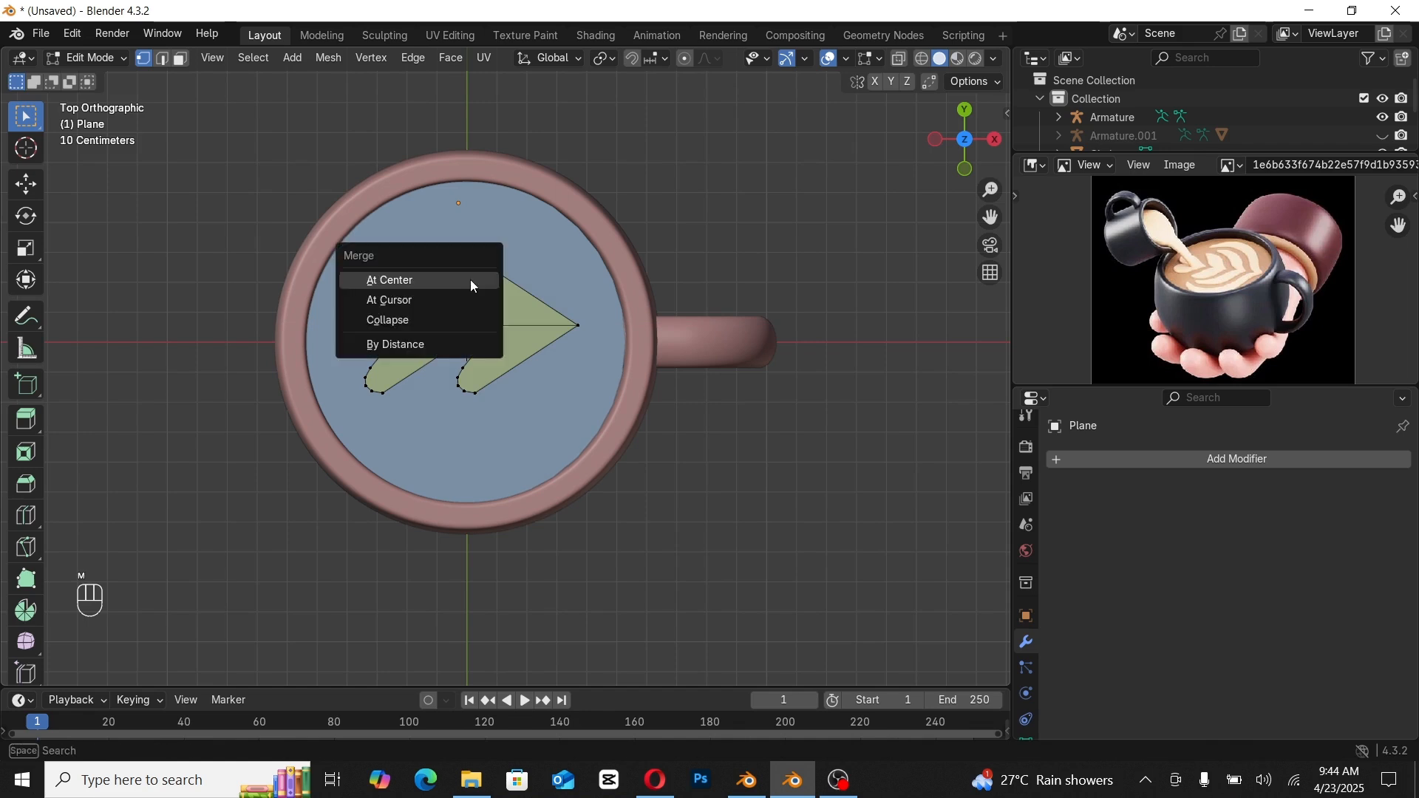
click(470, 279)
drag(454, 249, 482, 269)
key(m)
click(481, 269)
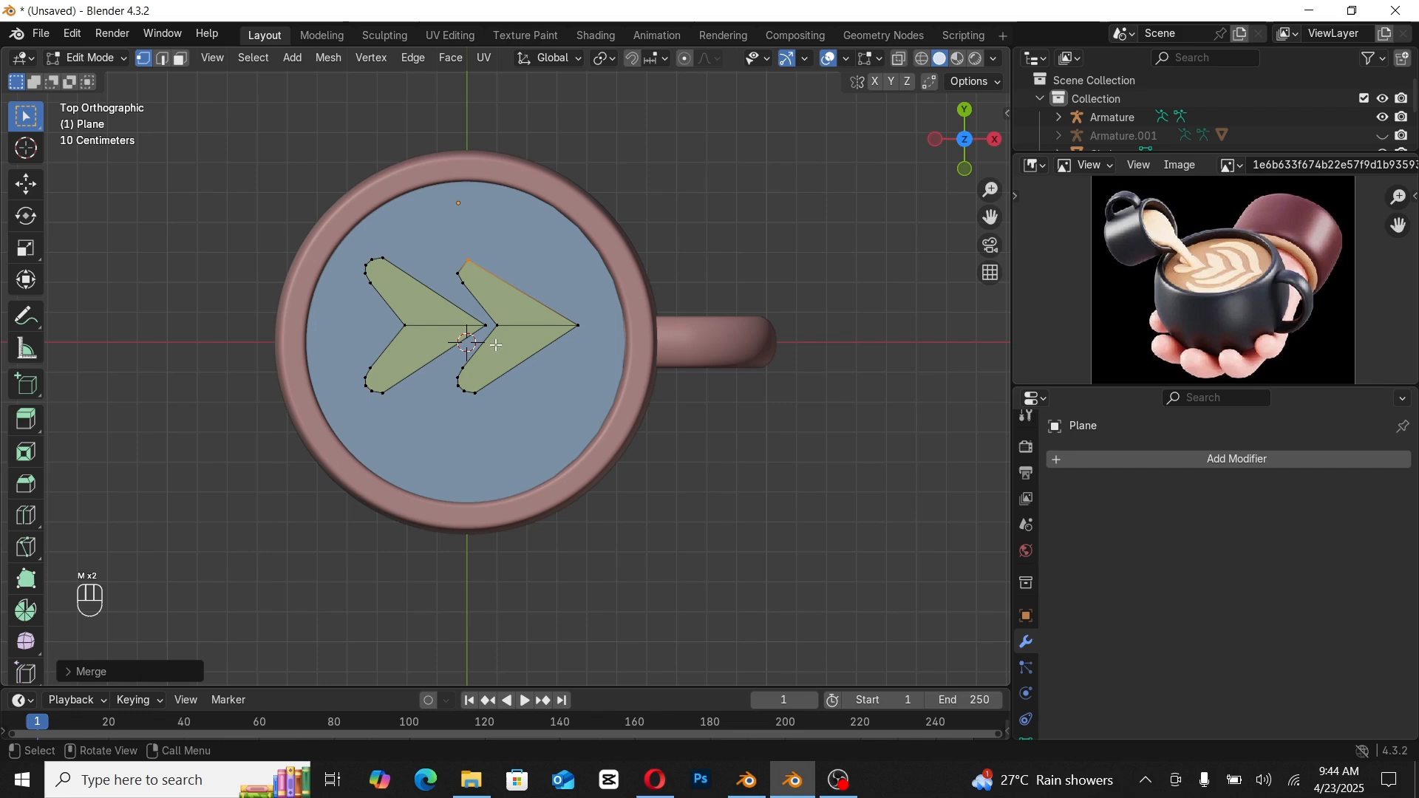
key(ctrl+z)
key(ctrl+z)
click(471, 287)
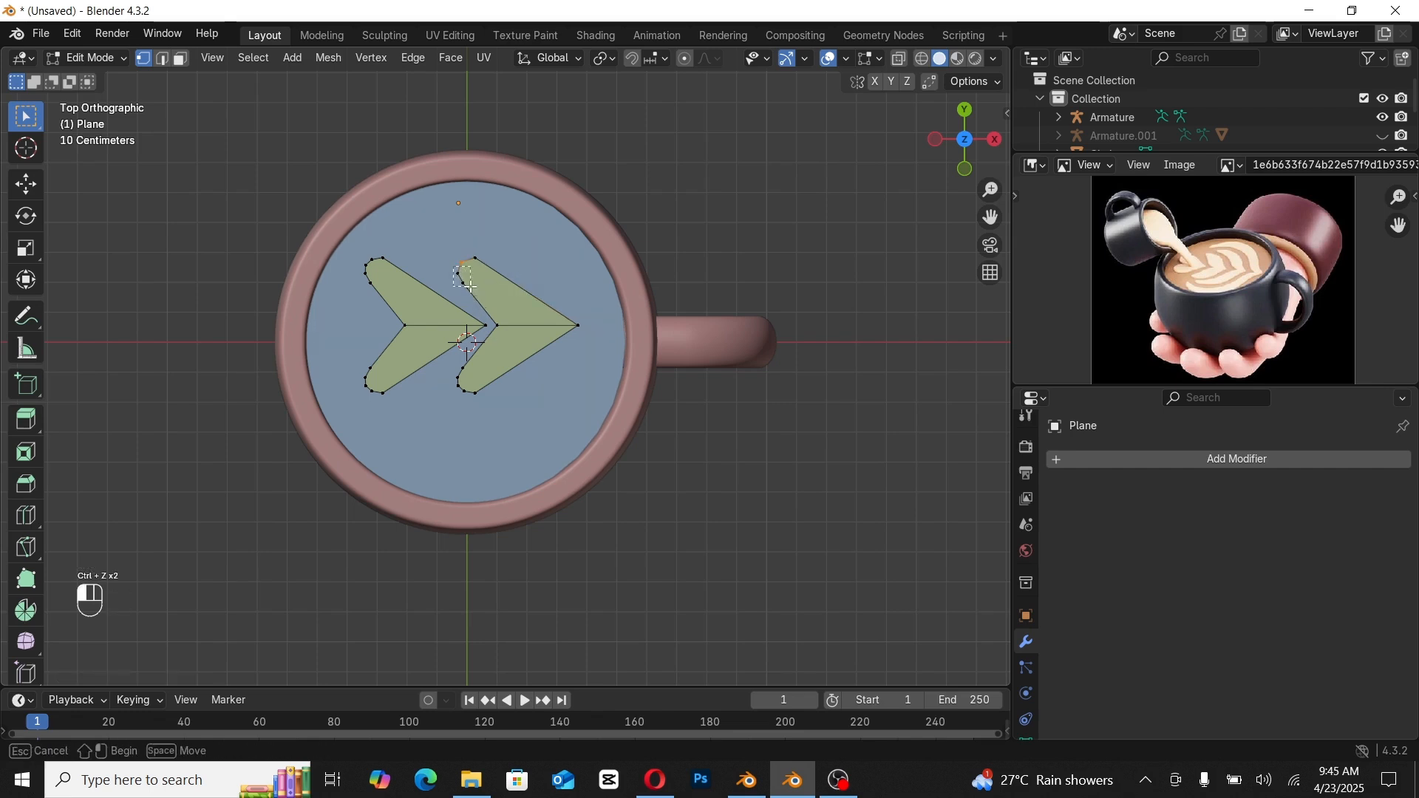
drag(454, 257, 470, 283)
key(m)
click(474, 289)
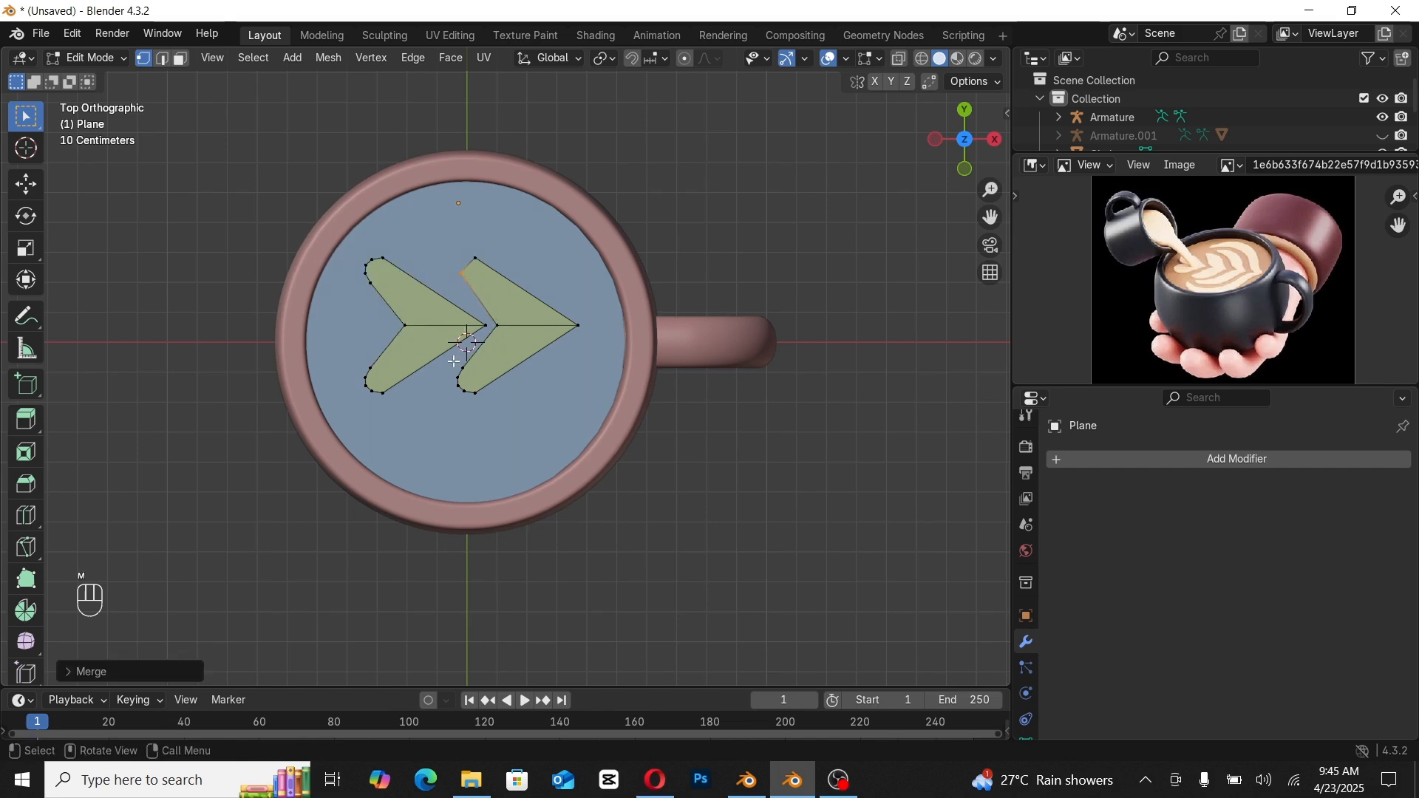
key(ctrl+z)
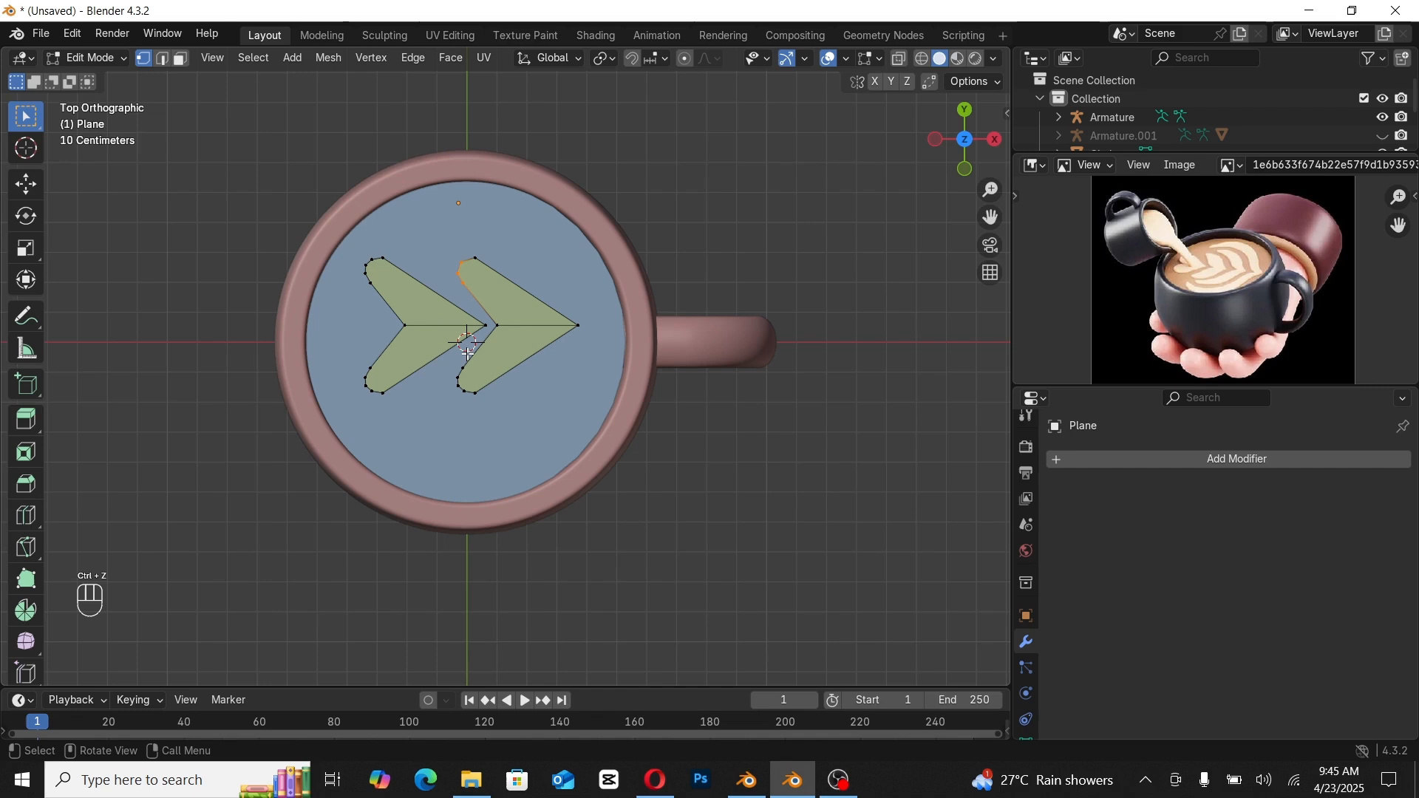
Step: Slide the duplicated shape's notch vertex toward its tip to make the chevron thinner
click(508, 326)
key(g)
key(g)
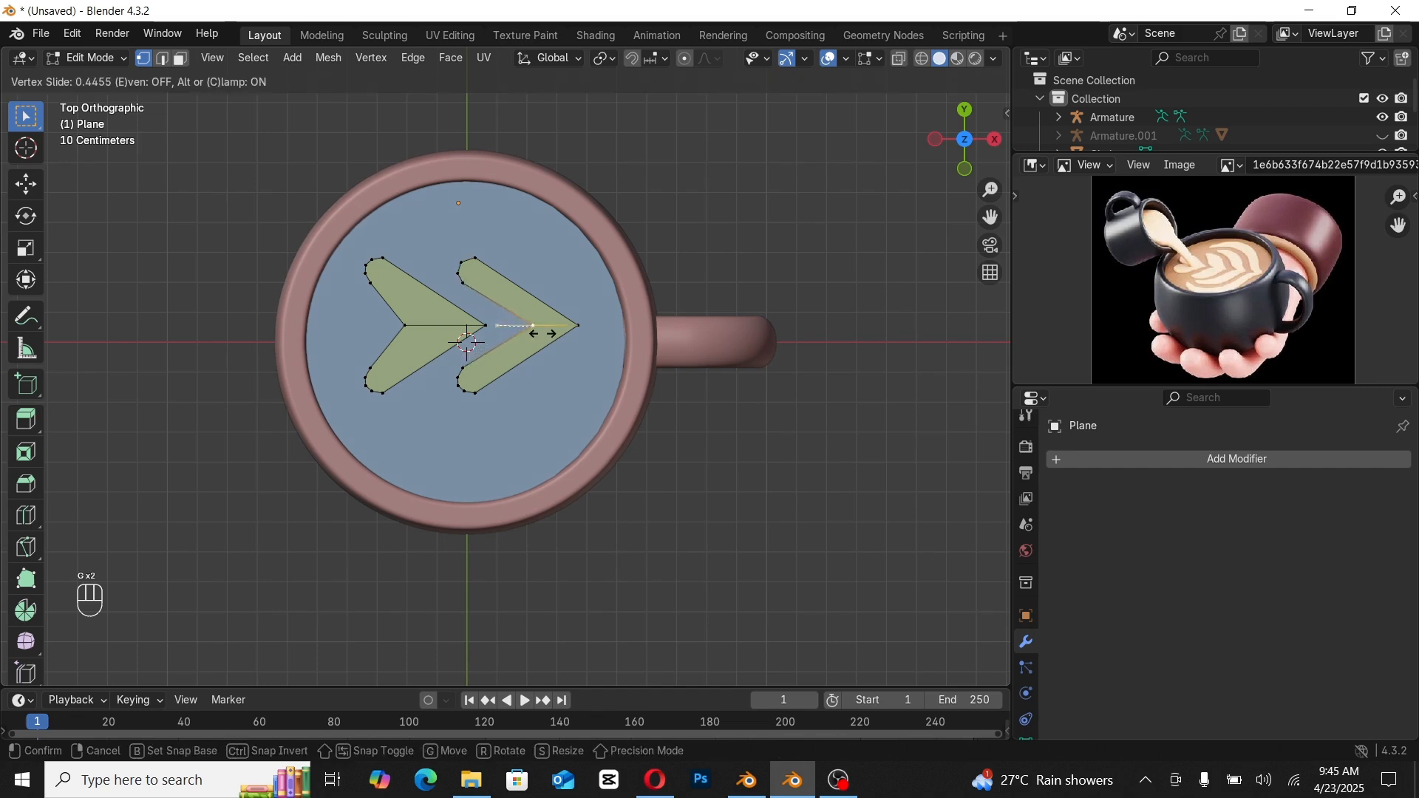
click(536, 333)
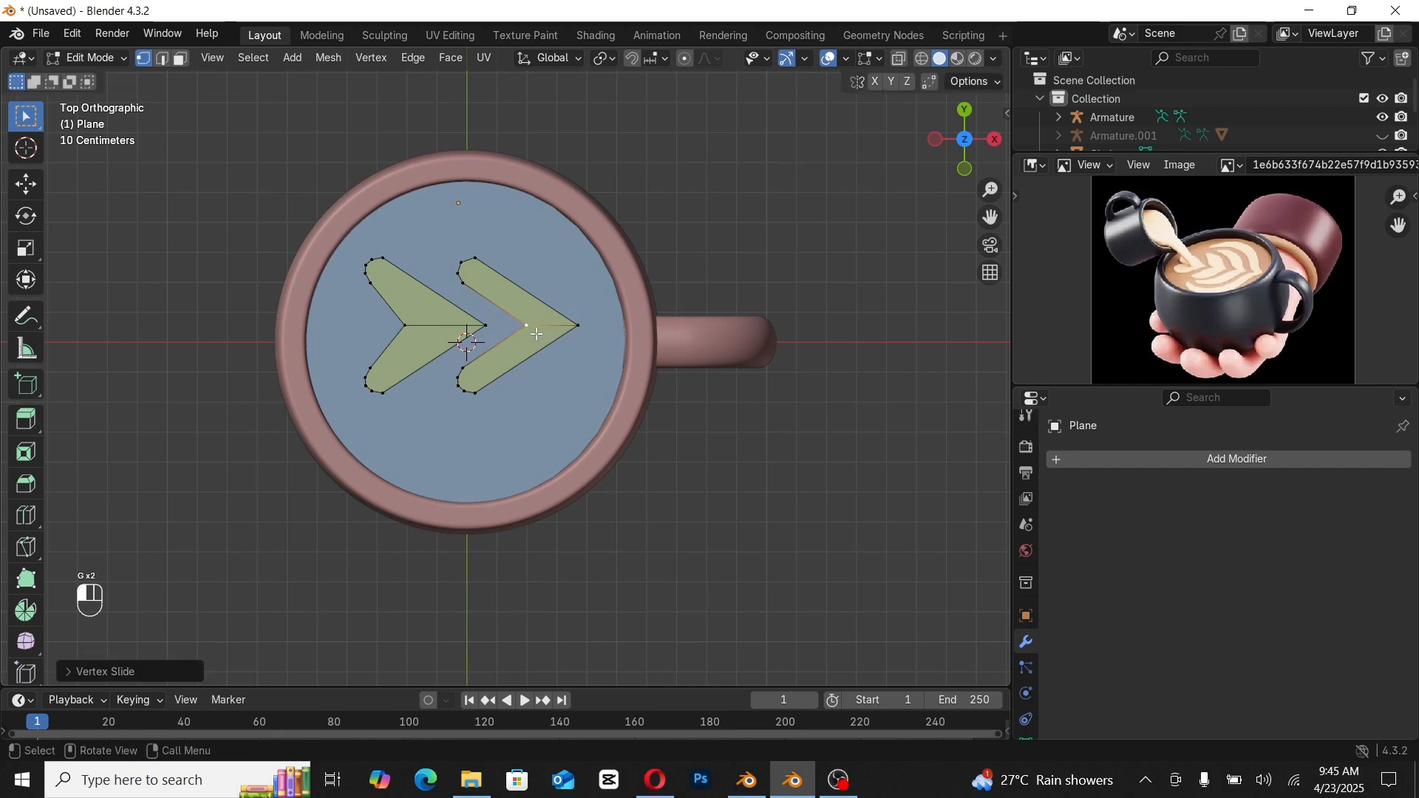
Step: Bevel the second chevron's tip vertex with 4 segments and move the rounded tip along X toward the handle
click(578, 326)
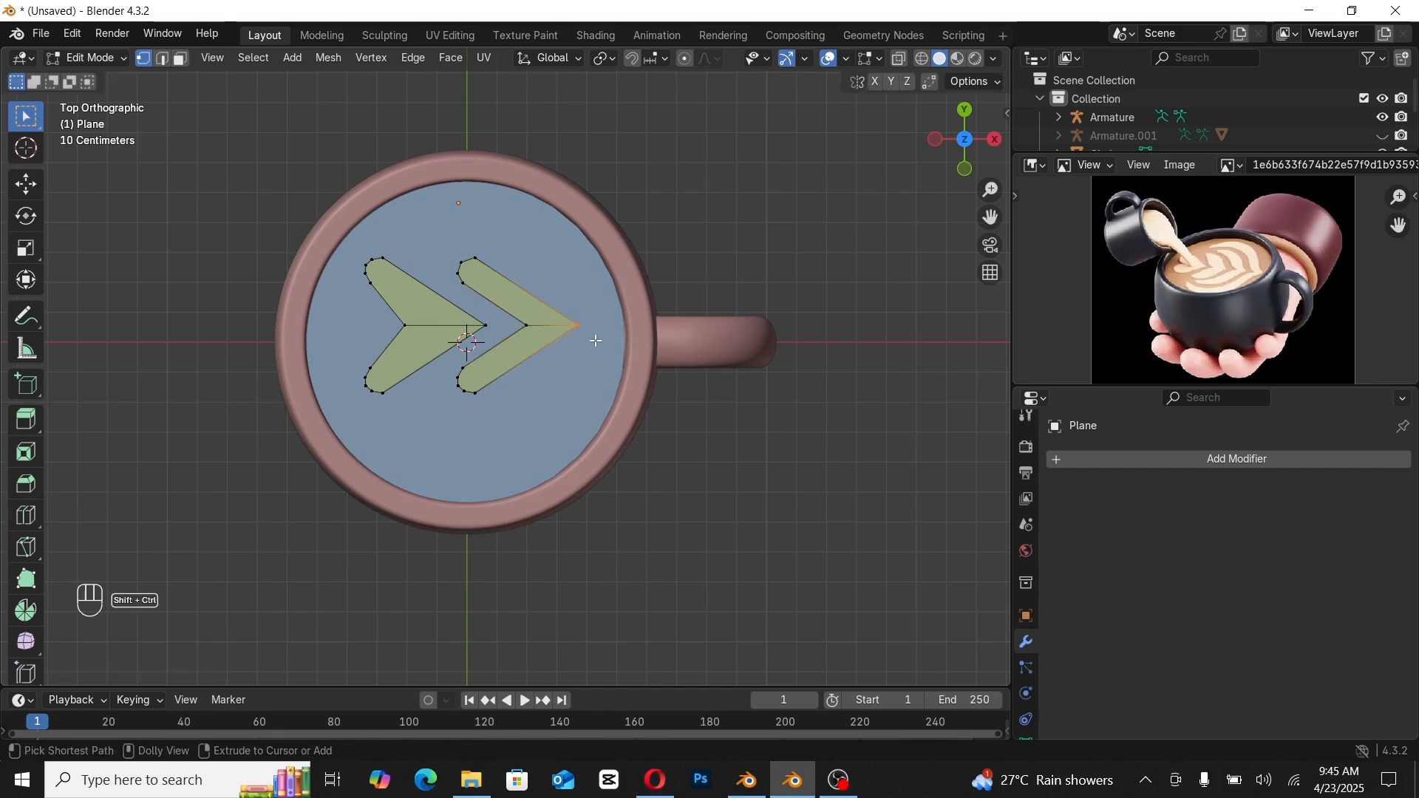
key(ctrl+shift+b)
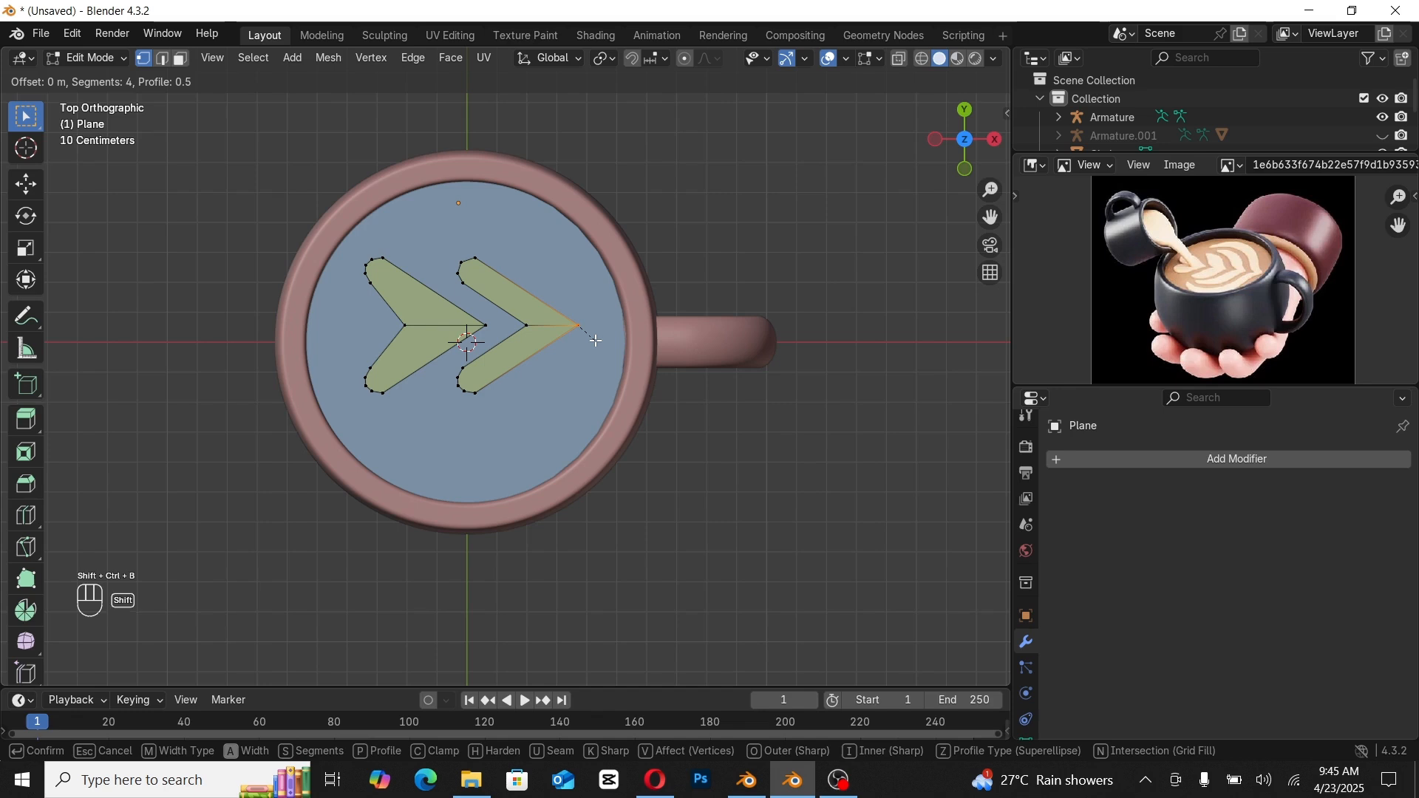
click(724, 432)
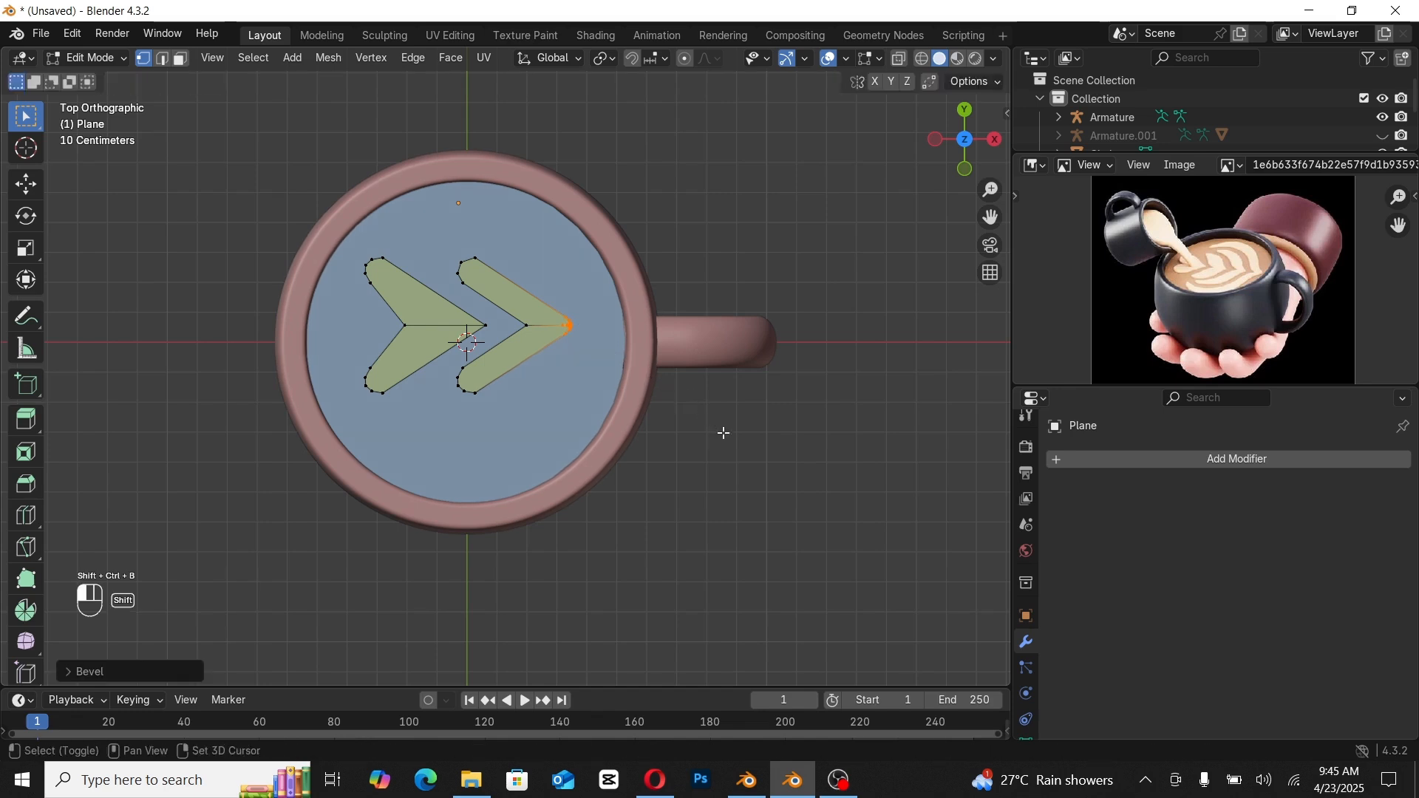
key(g)
key(y)
key(x)
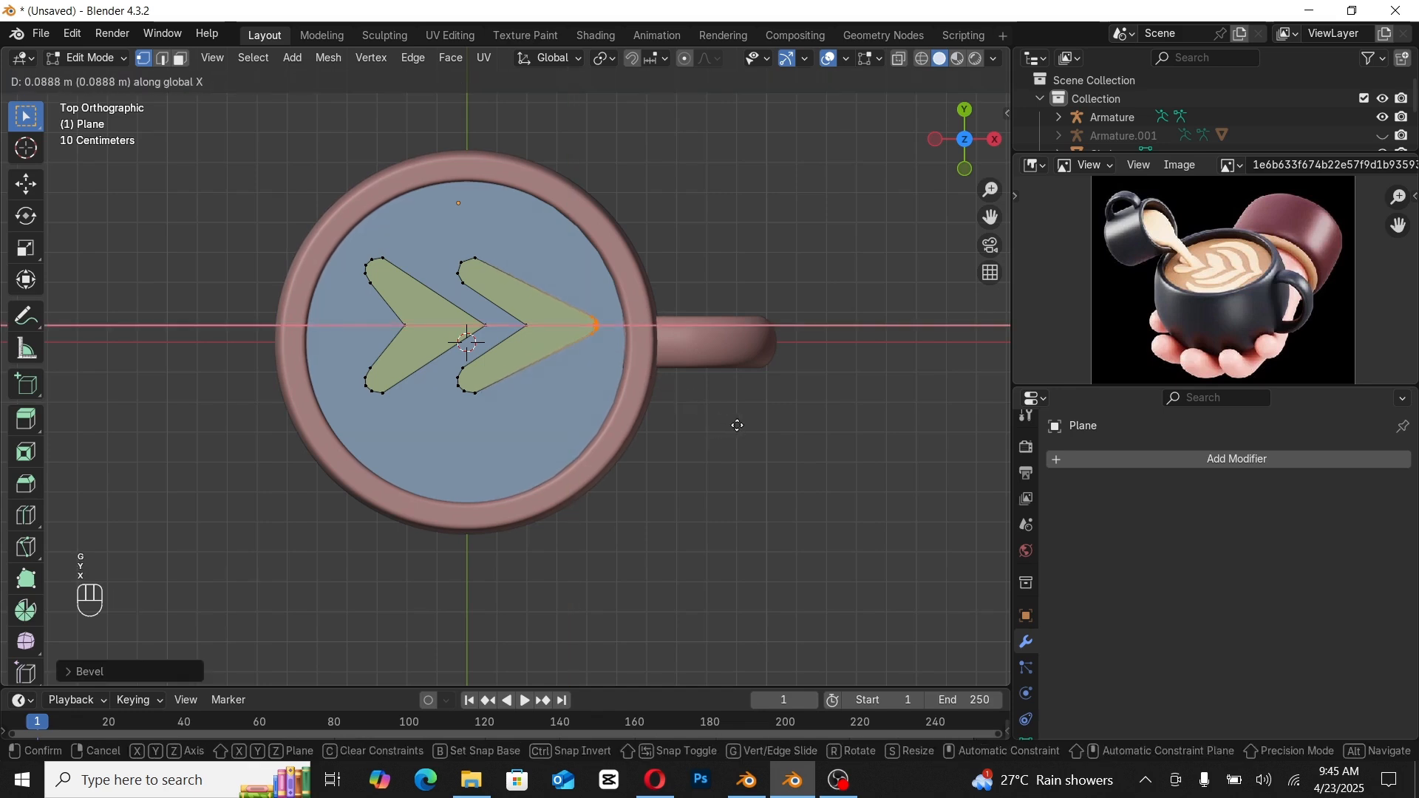
click(722, 421)
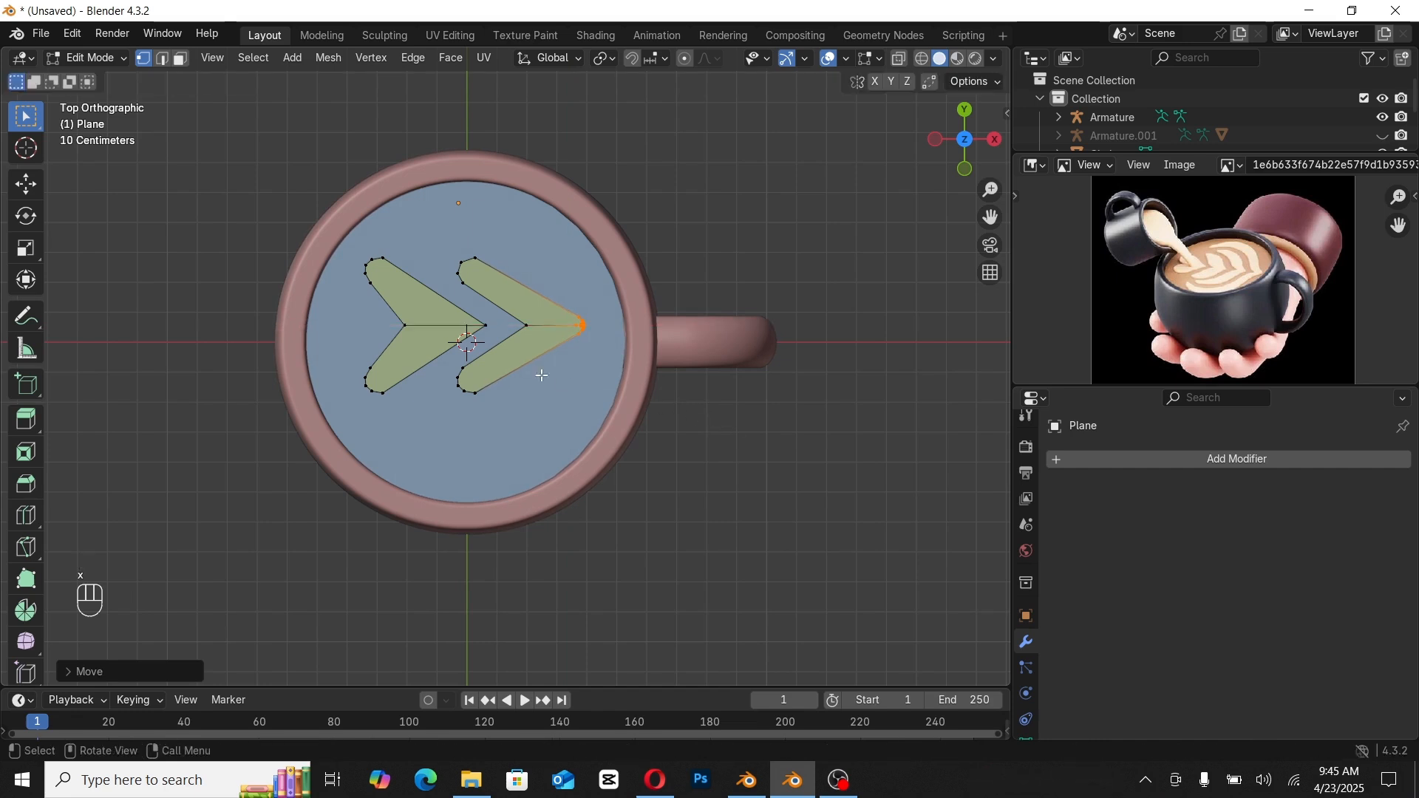
Step: Move the whole chevron object along X away from the handle until the rounded tip sits near the cup's center
key(Tab)
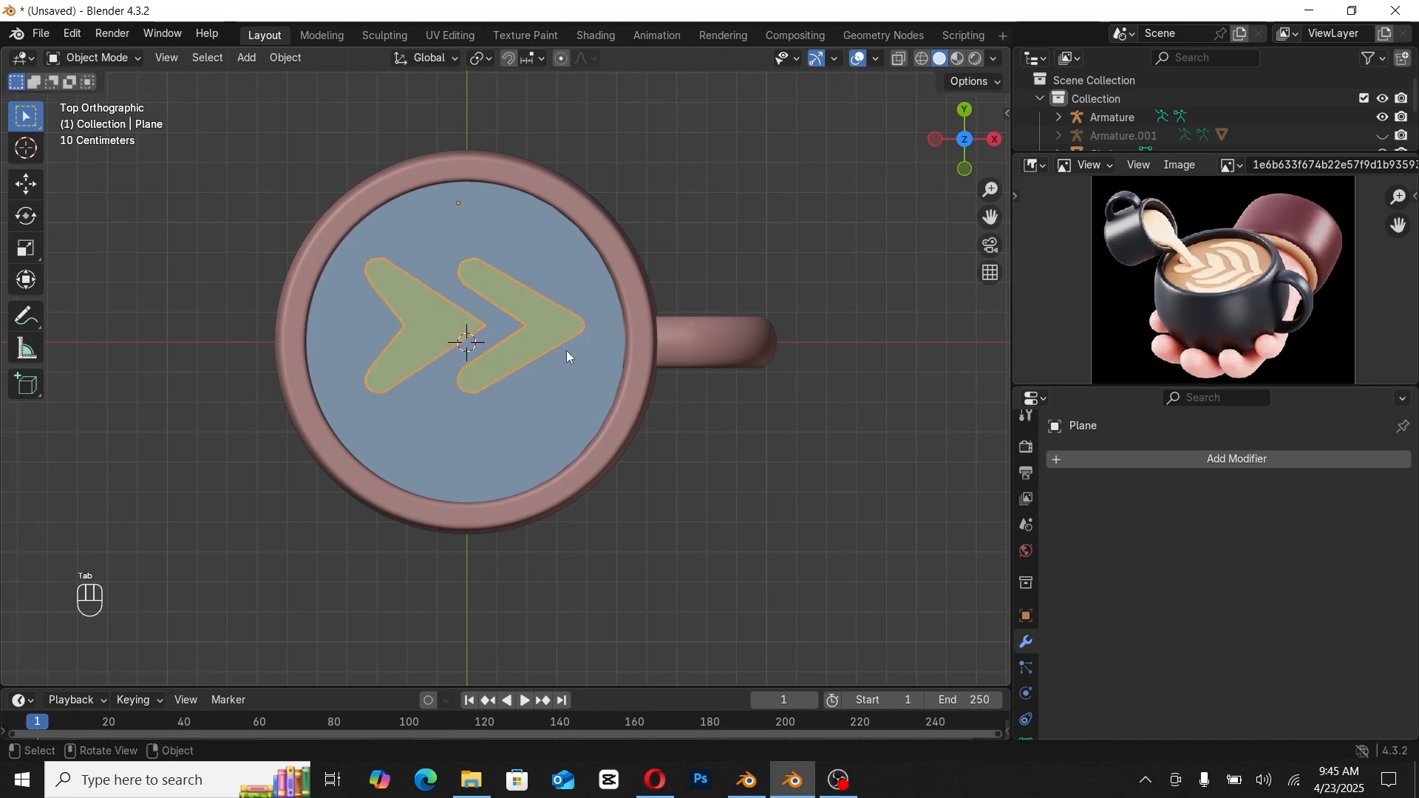
key(g)
key(x)
click(467, 342)
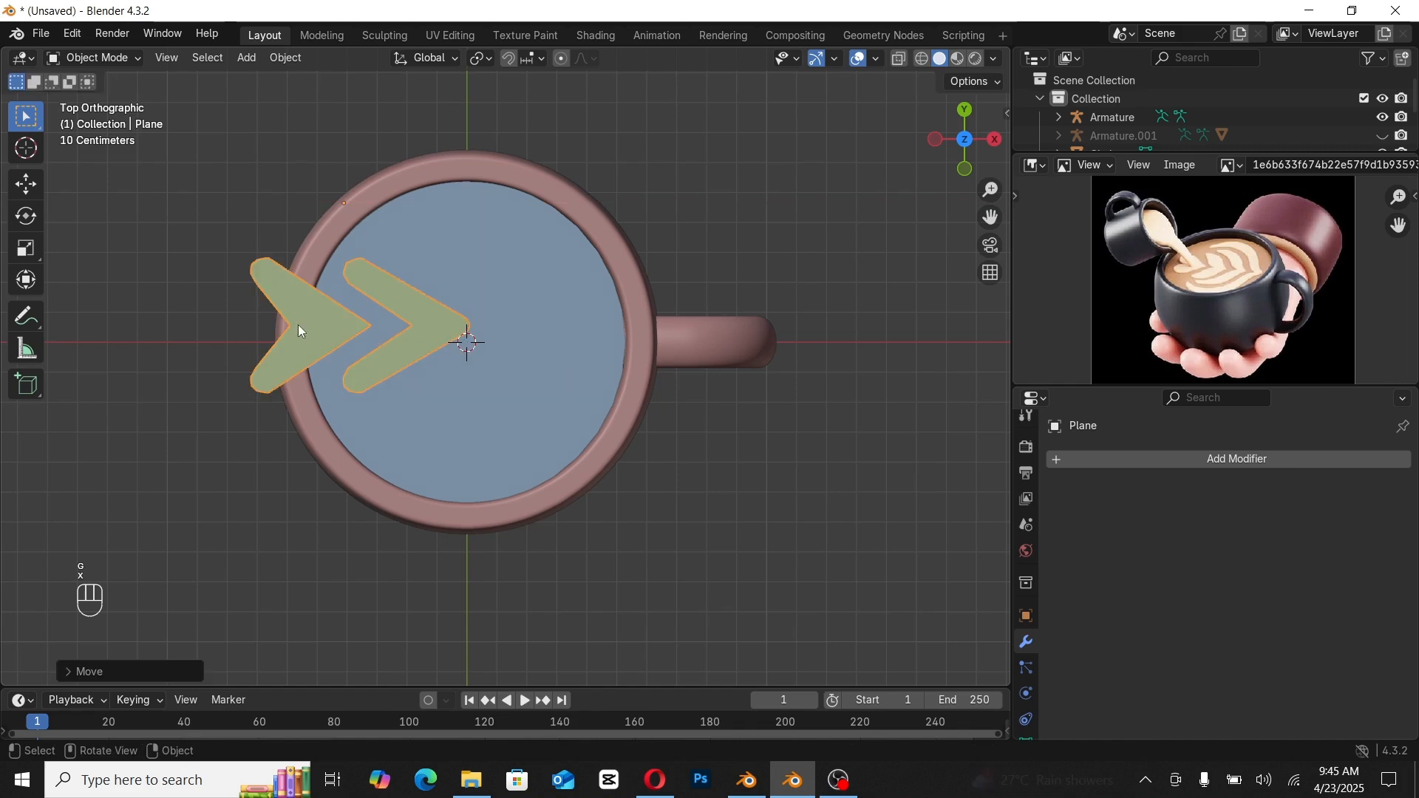
Step: Duplicate the entire first arrow shape and place the copy along X in front of the rounded chevron
key(Tab)
key(l)
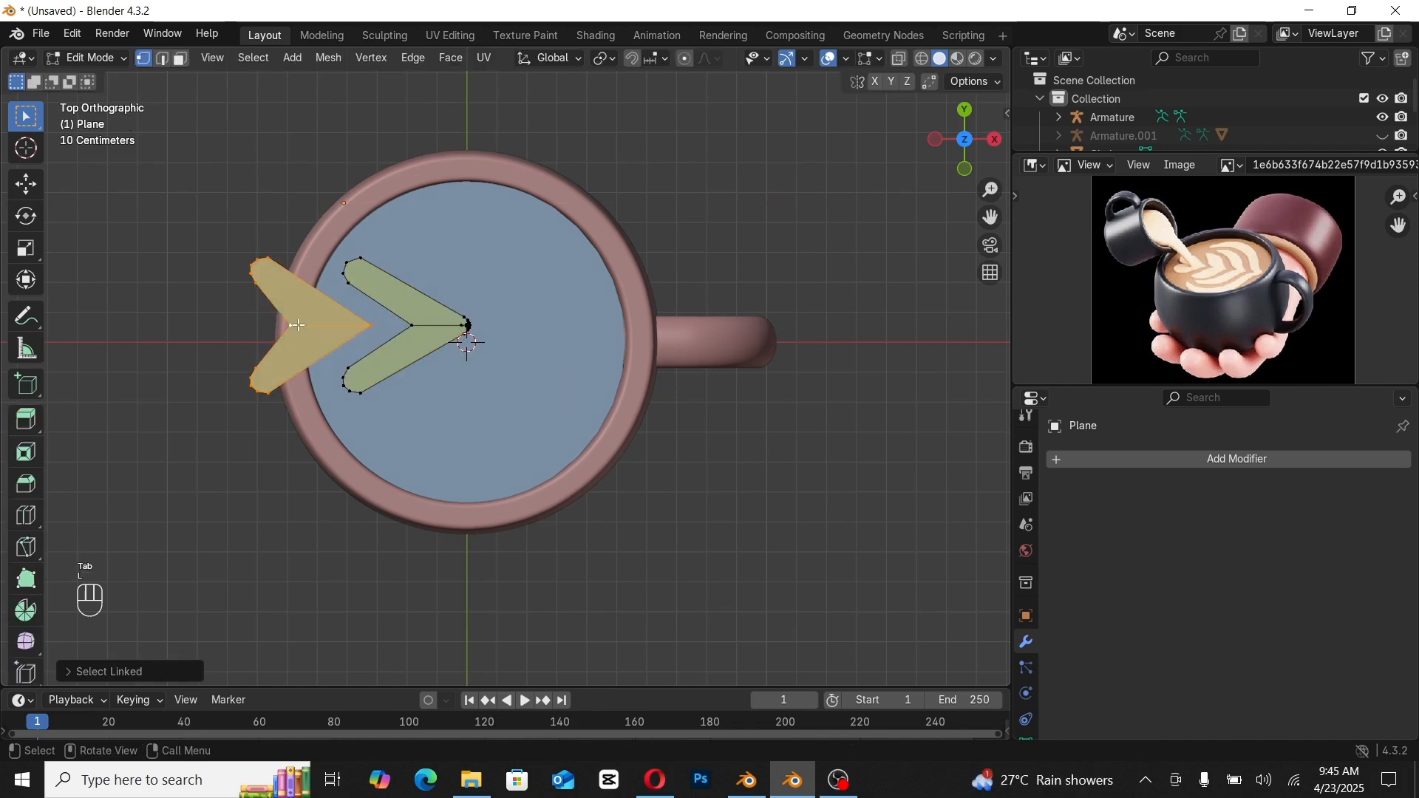
key(shift+d)
key(x)
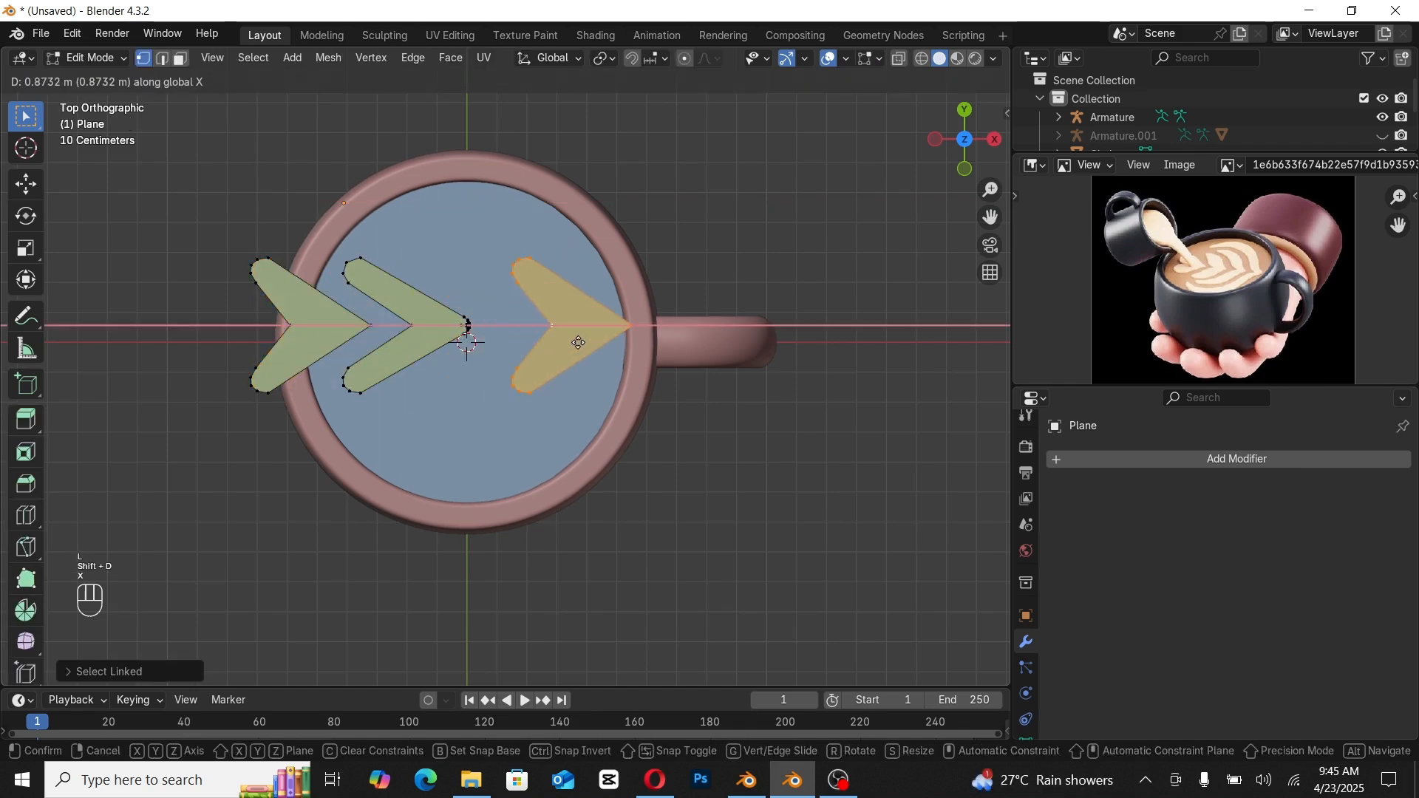
click(506, 341)
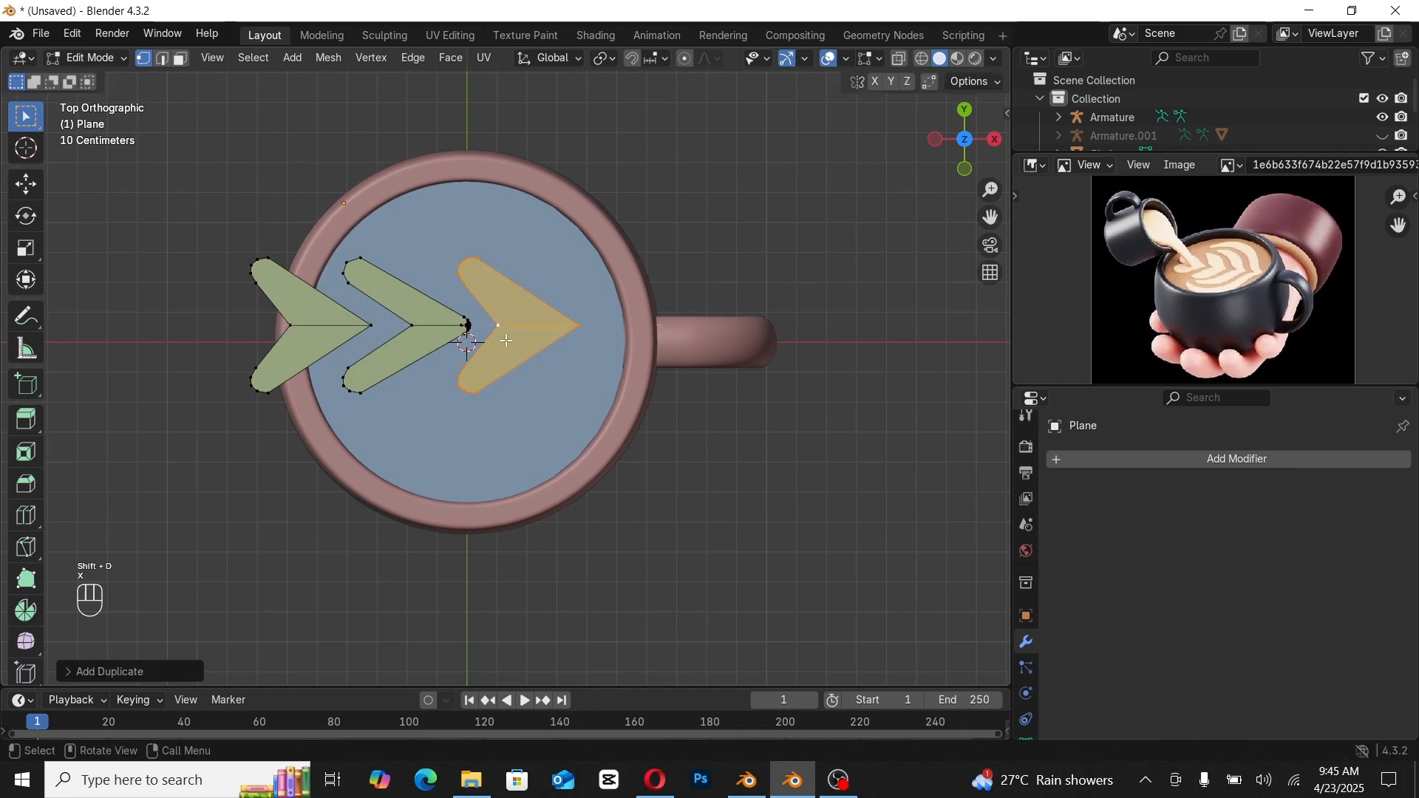
Step: Slide the third chevron's notch vertex toward its tip by a factor of about 0.44
click(503, 332)
key(g)
key(g)
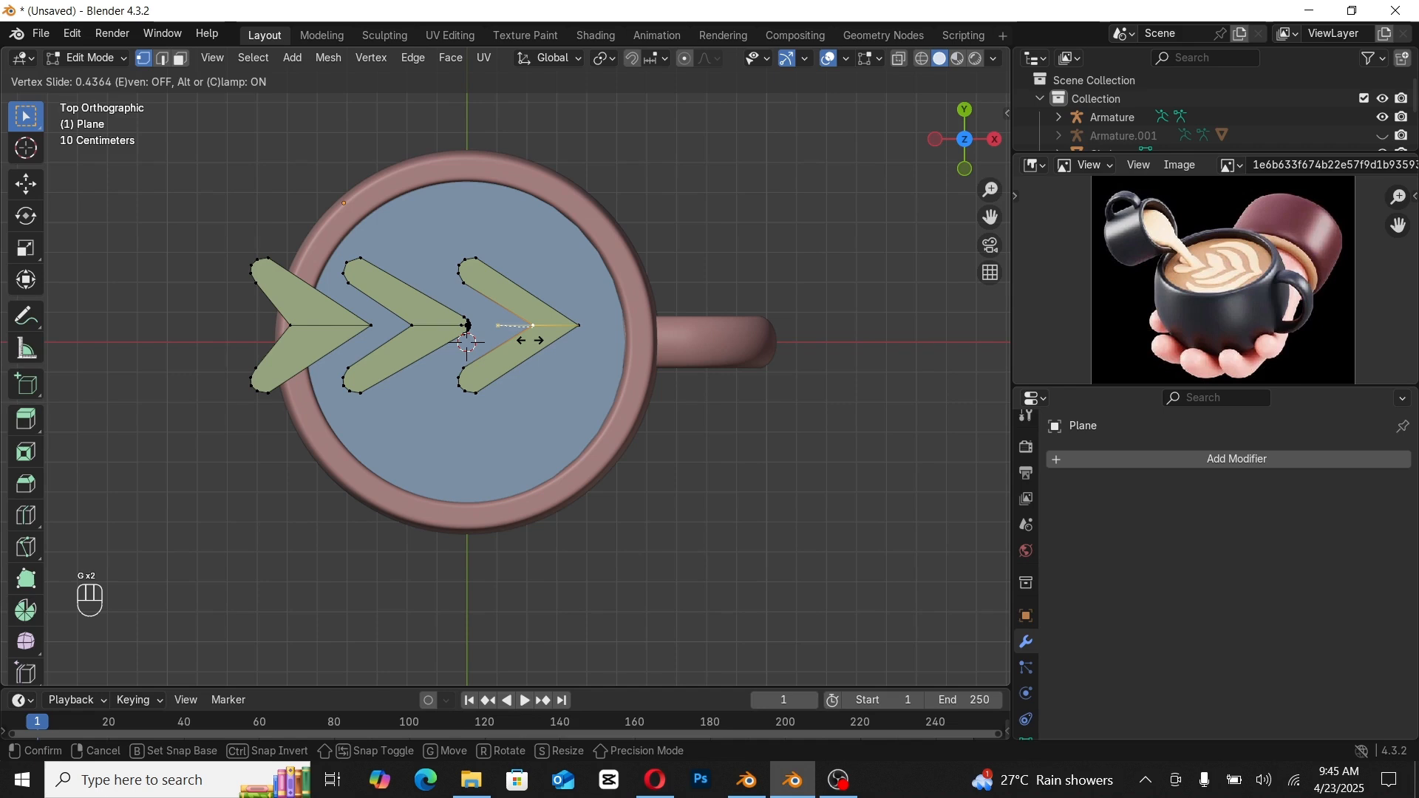
click(530, 340)
Step: Stretch both rear ends of the third chevron outward and backward using proportional editing with a radius of about 0.076 m
click(457, 266)
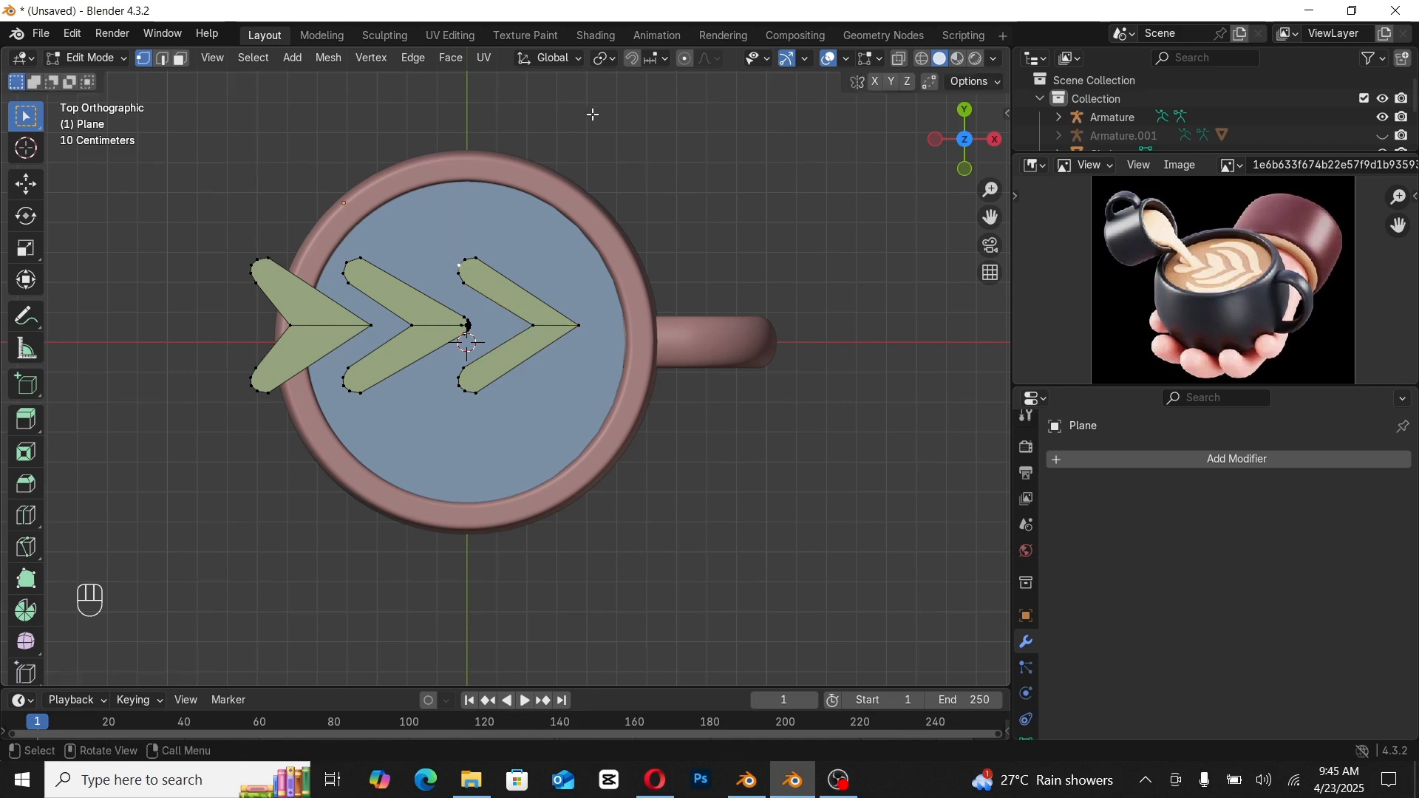
key(g)
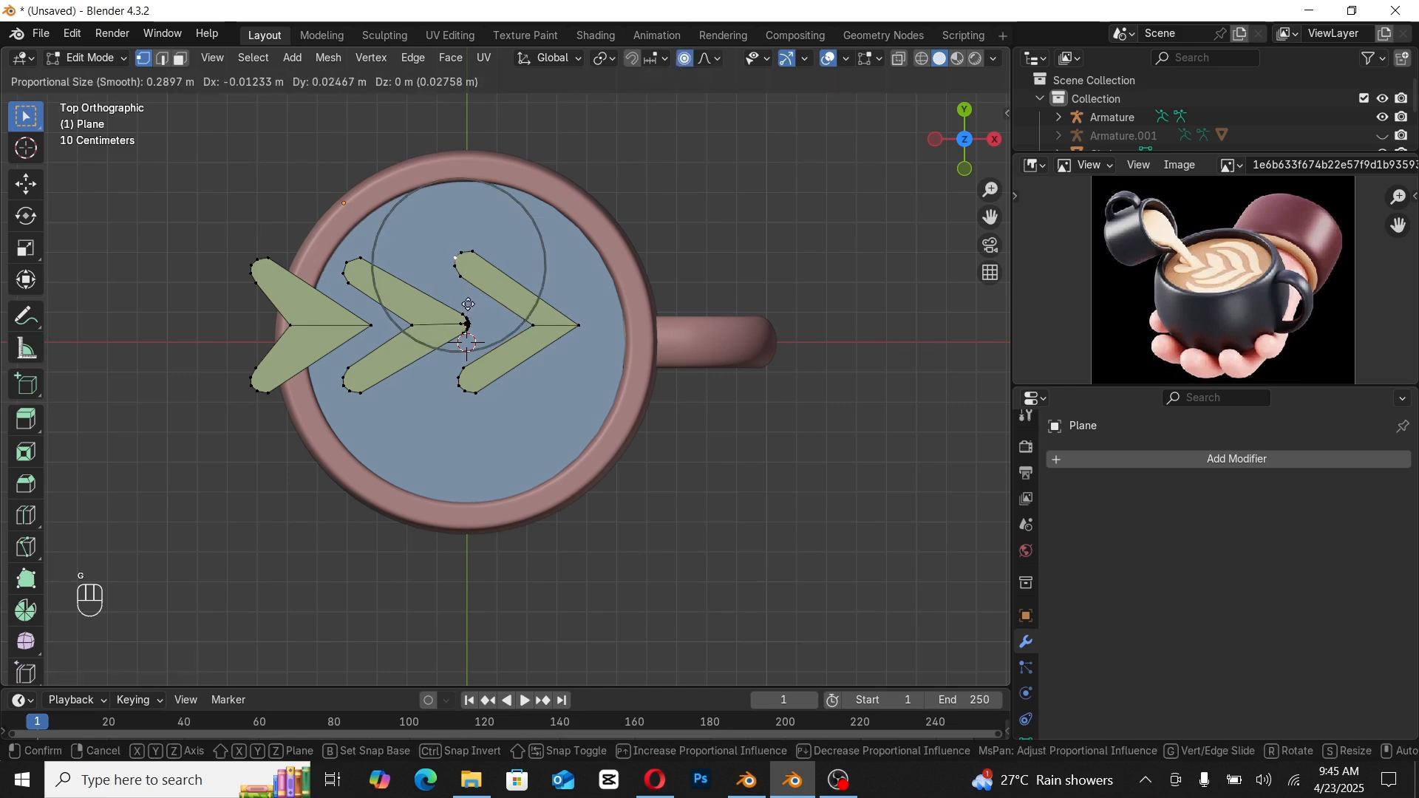
scroll(462, 307, up, 10)
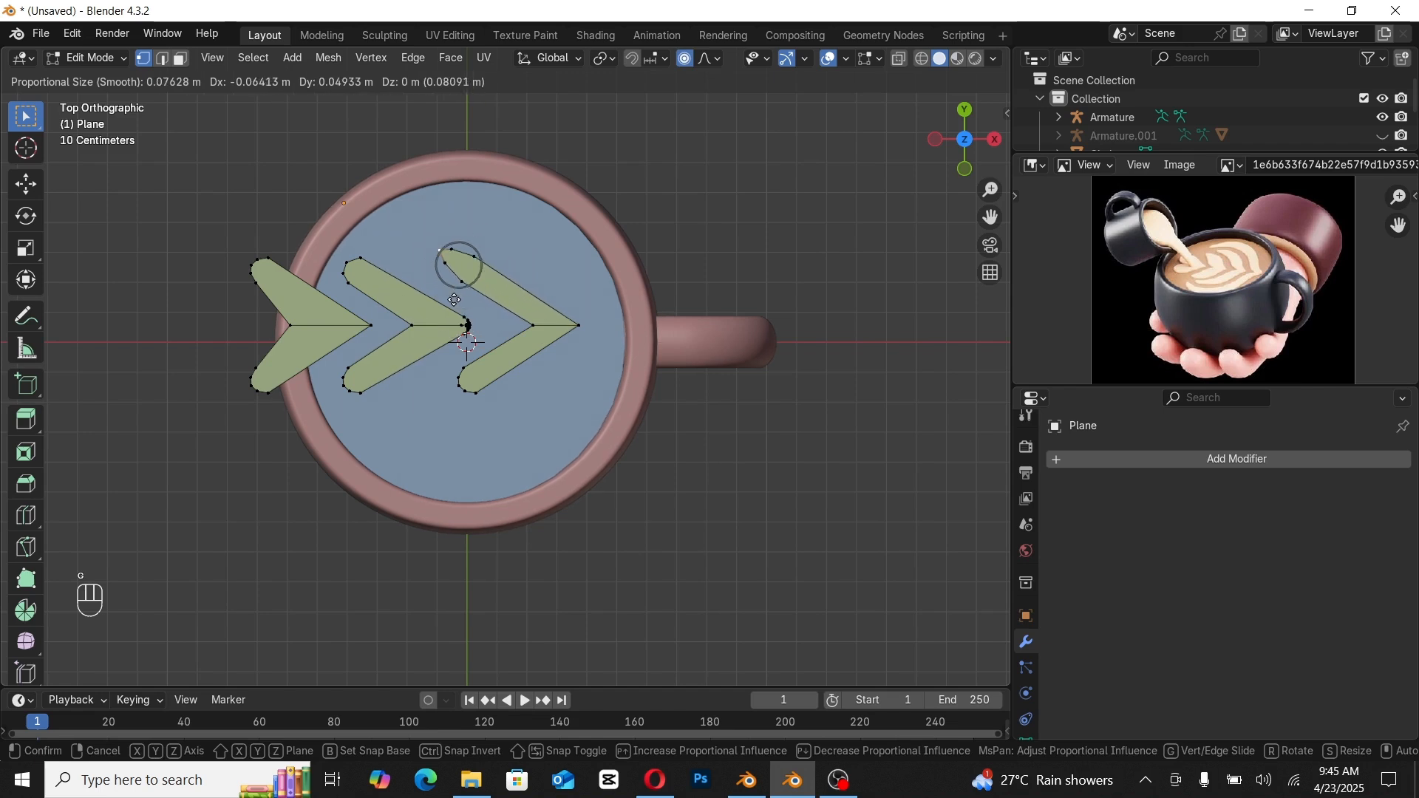
click(451, 299)
click(460, 389)
key(g)
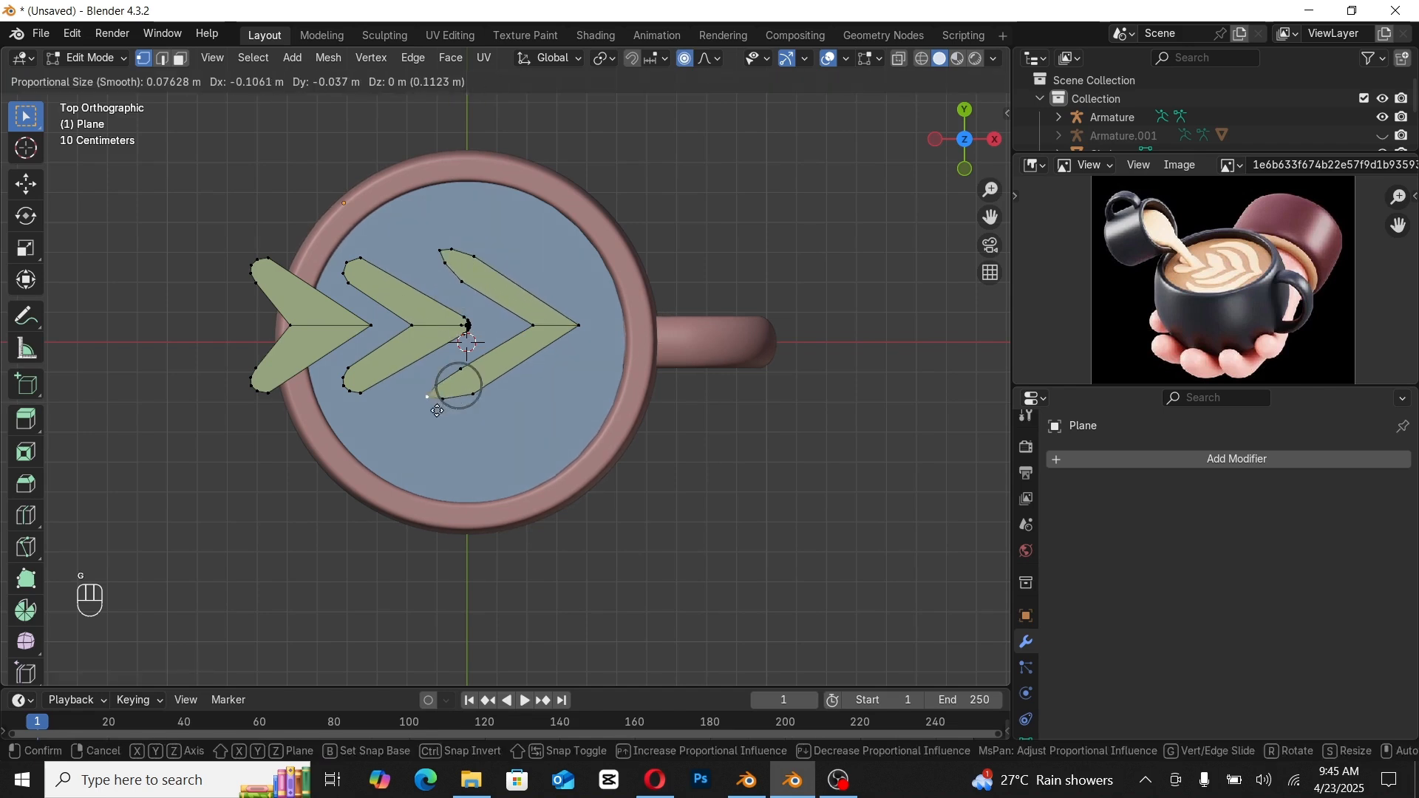
click(430, 414)
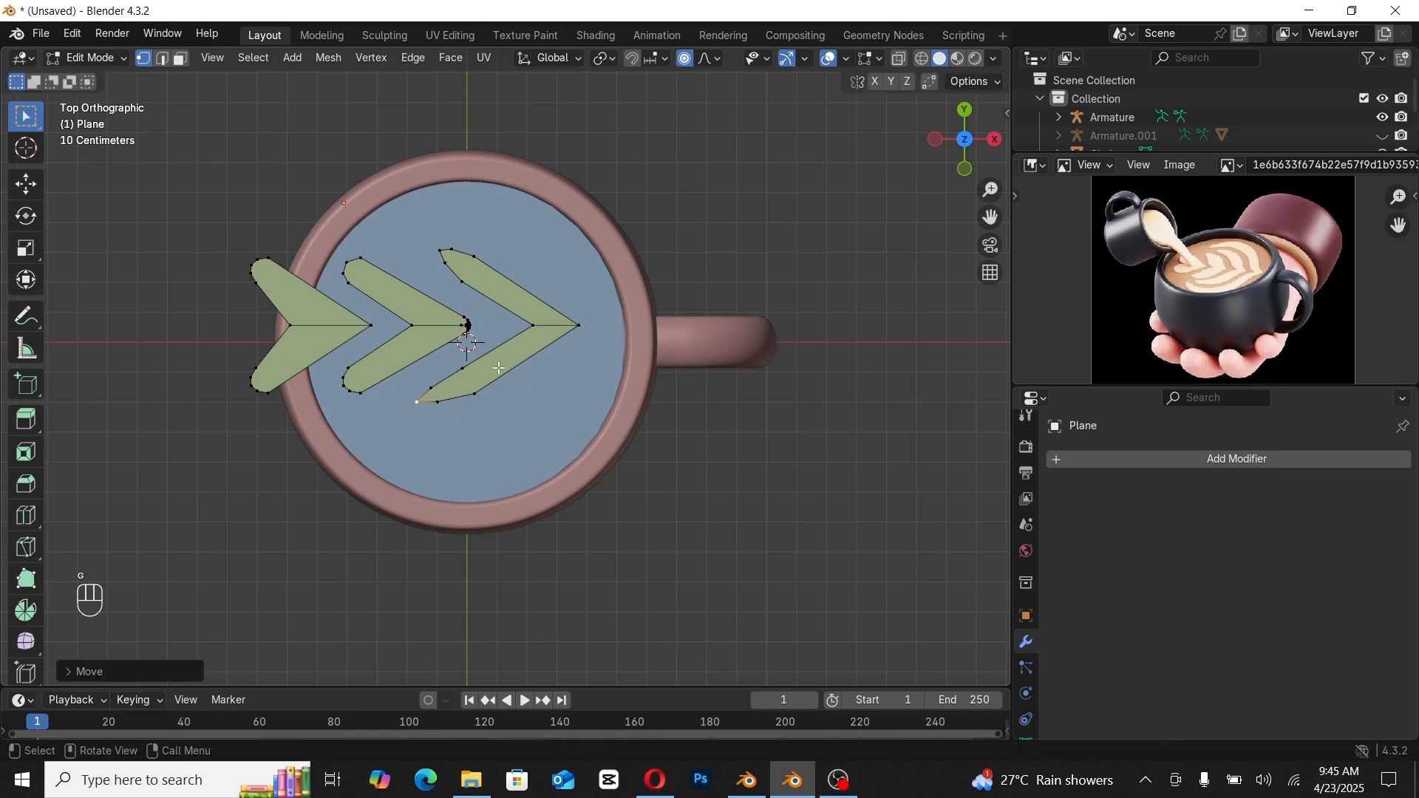
Step: Move the third chevron's notch vertex about 0.10 m back from the tip to thicken the shape
click(535, 338)
key(g)
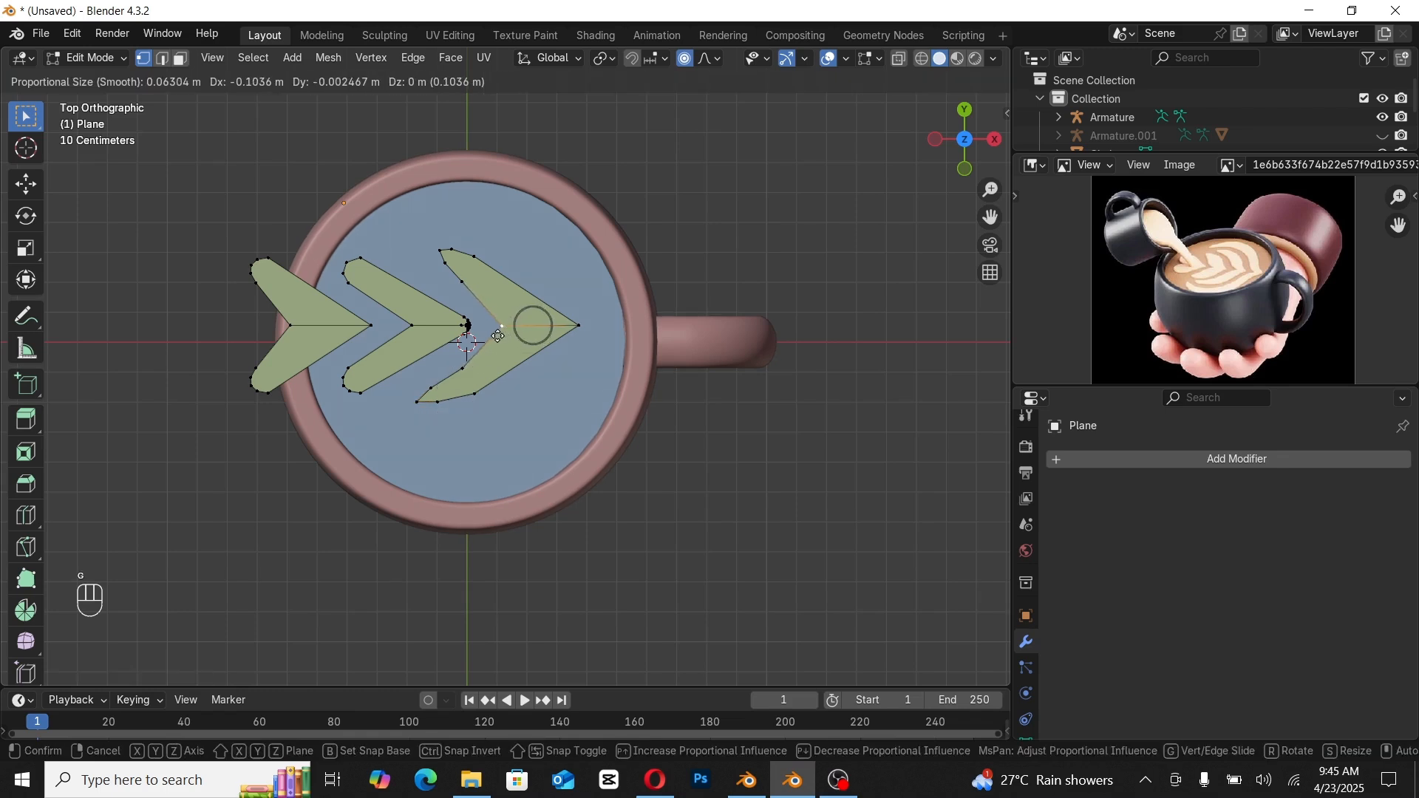
click(497, 336)
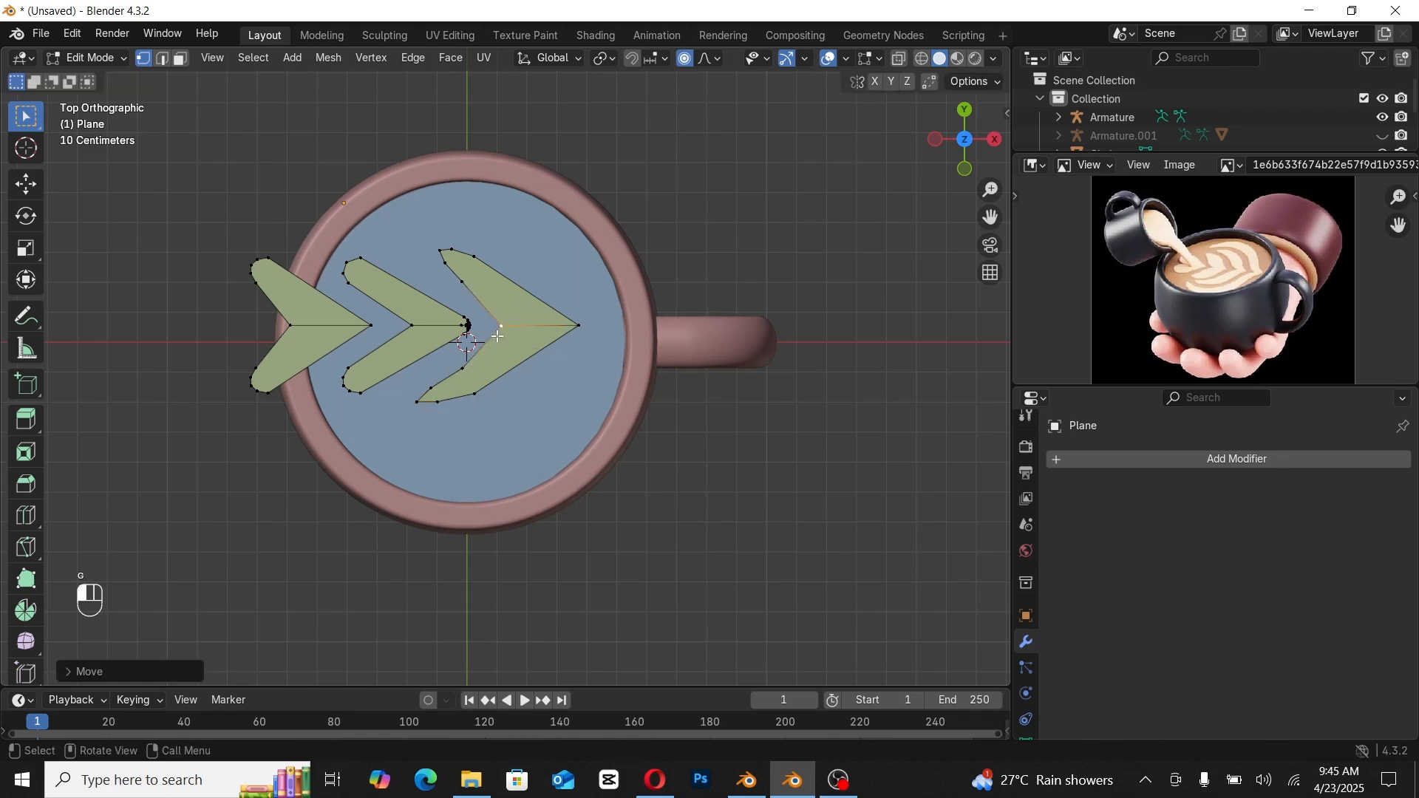
Step: Nudge the inner and outer corner vertices of the third chevron's arms outward to widen both arms
click(474, 396)
key(g)
click(484, 407)
key(g)
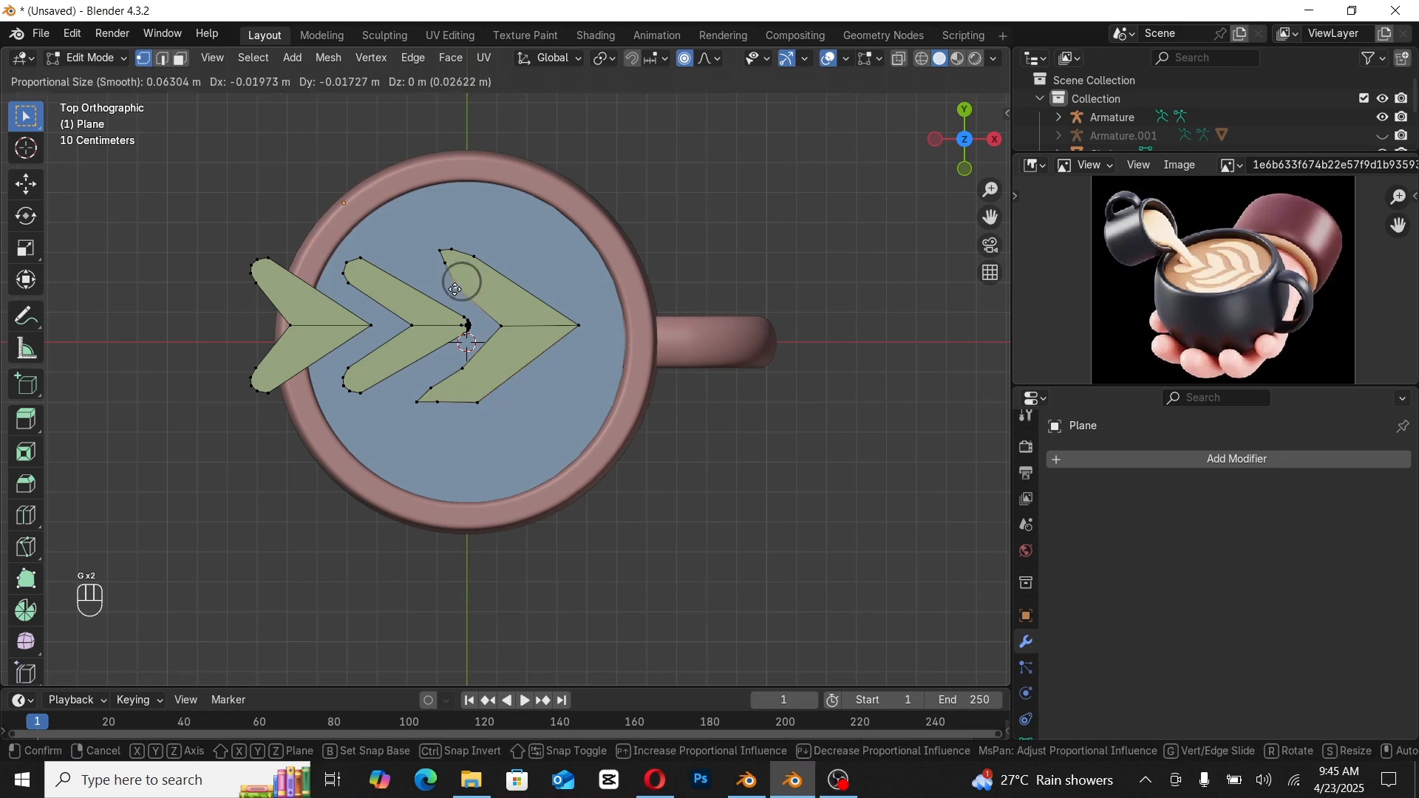
click(456, 287)
click(448, 264)
key(g)
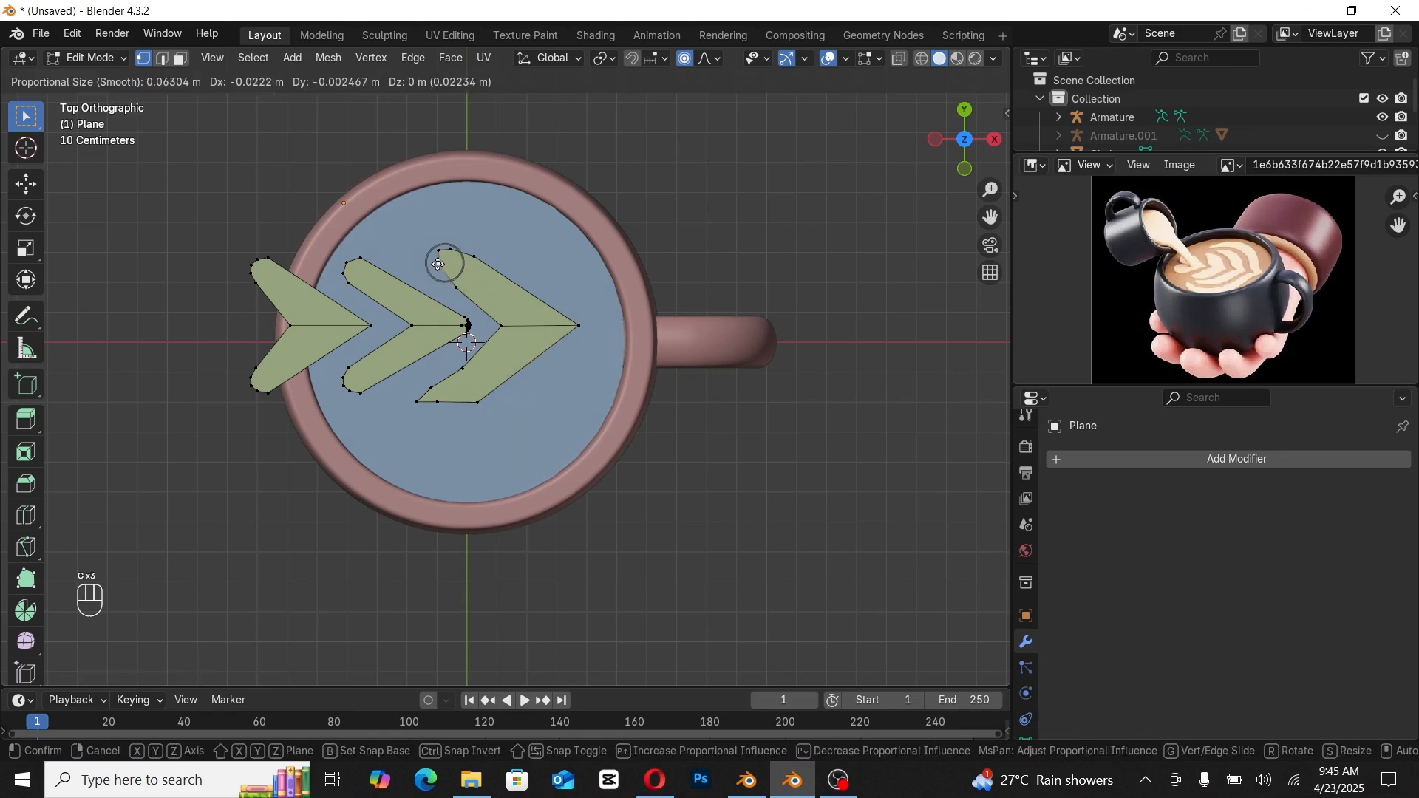
click(440, 265)
click(474, 255)
key(g)
click(476, 252)
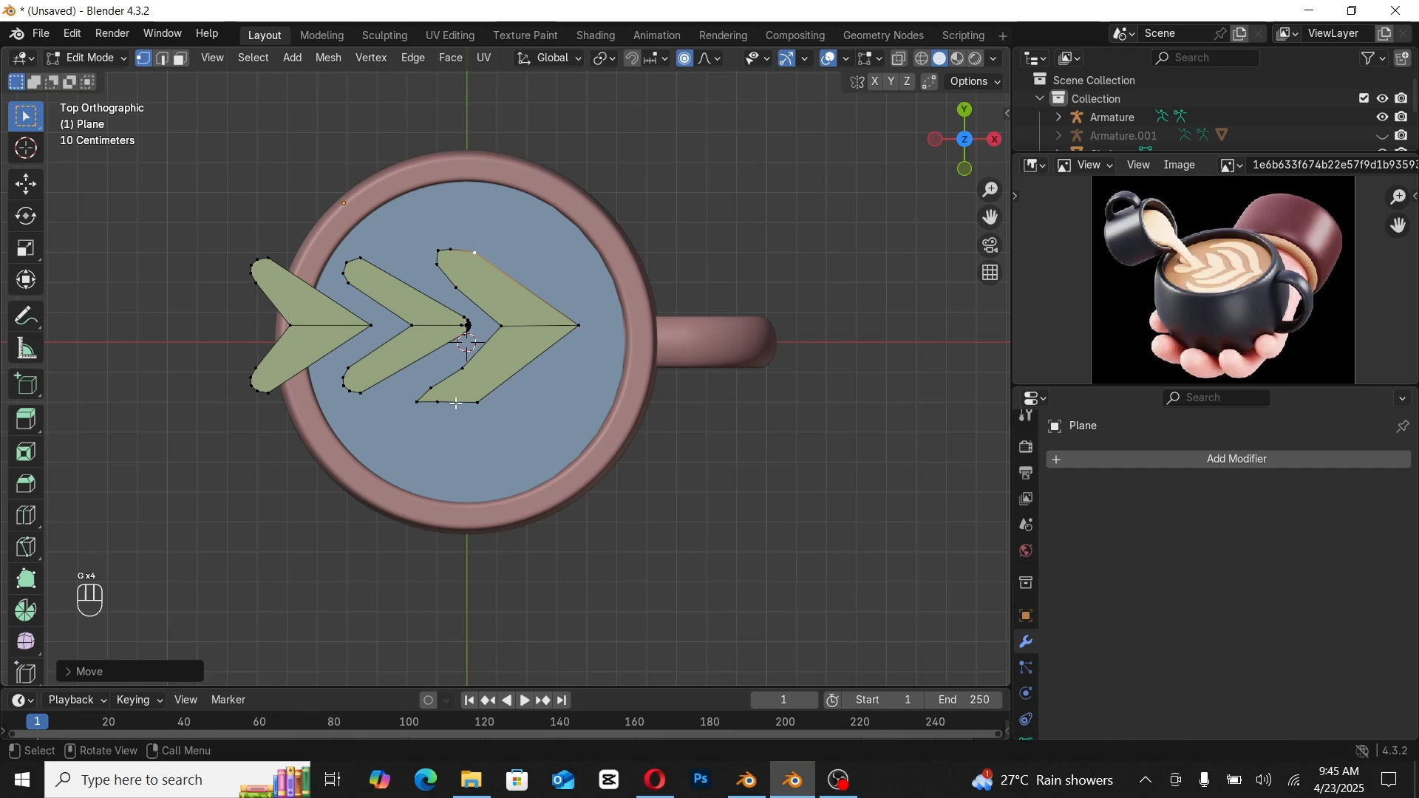
Step: Subdivide the end edge of the third chevron's lower arm and pull the new vertex outward to round the end
click(467, 322)
right_click(463, 405)
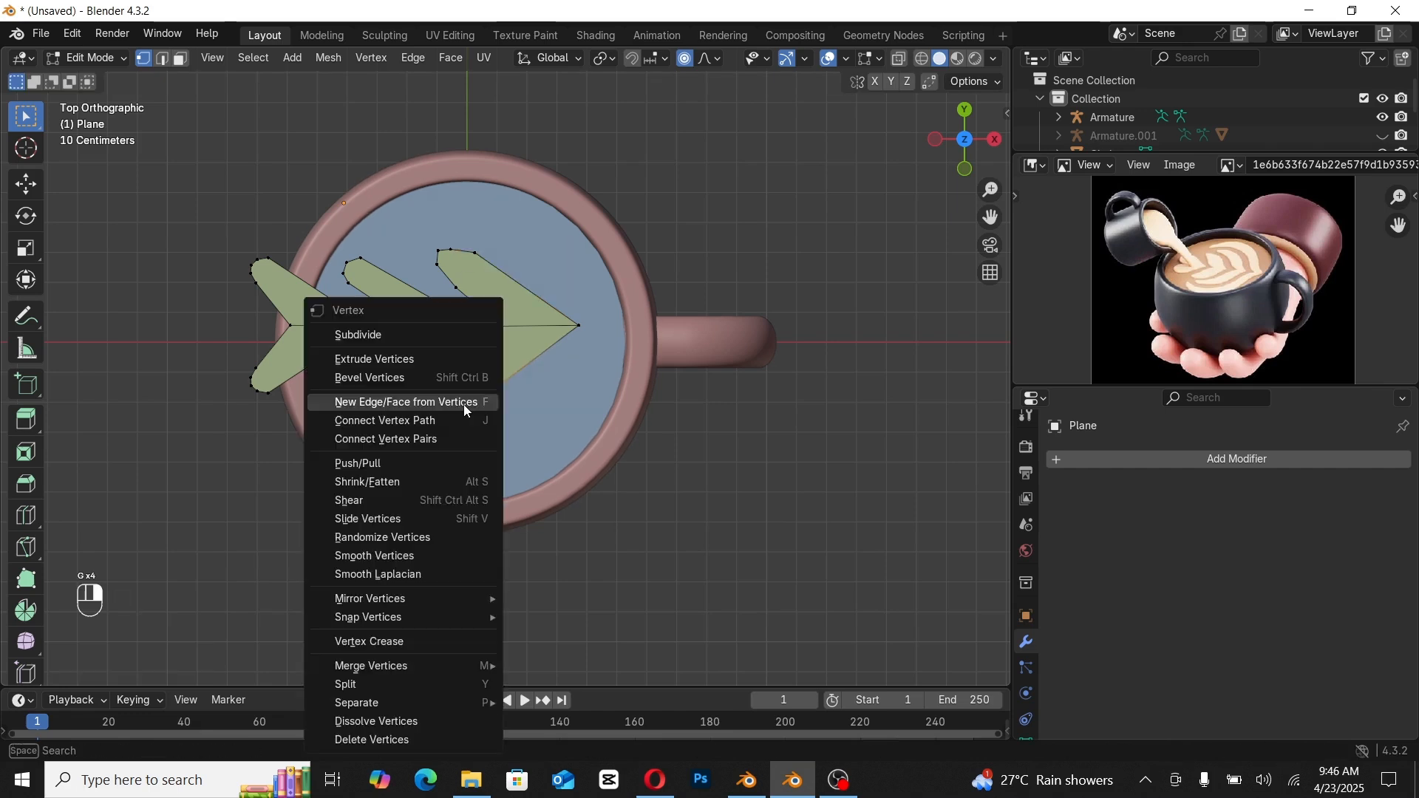
click(403, 345)
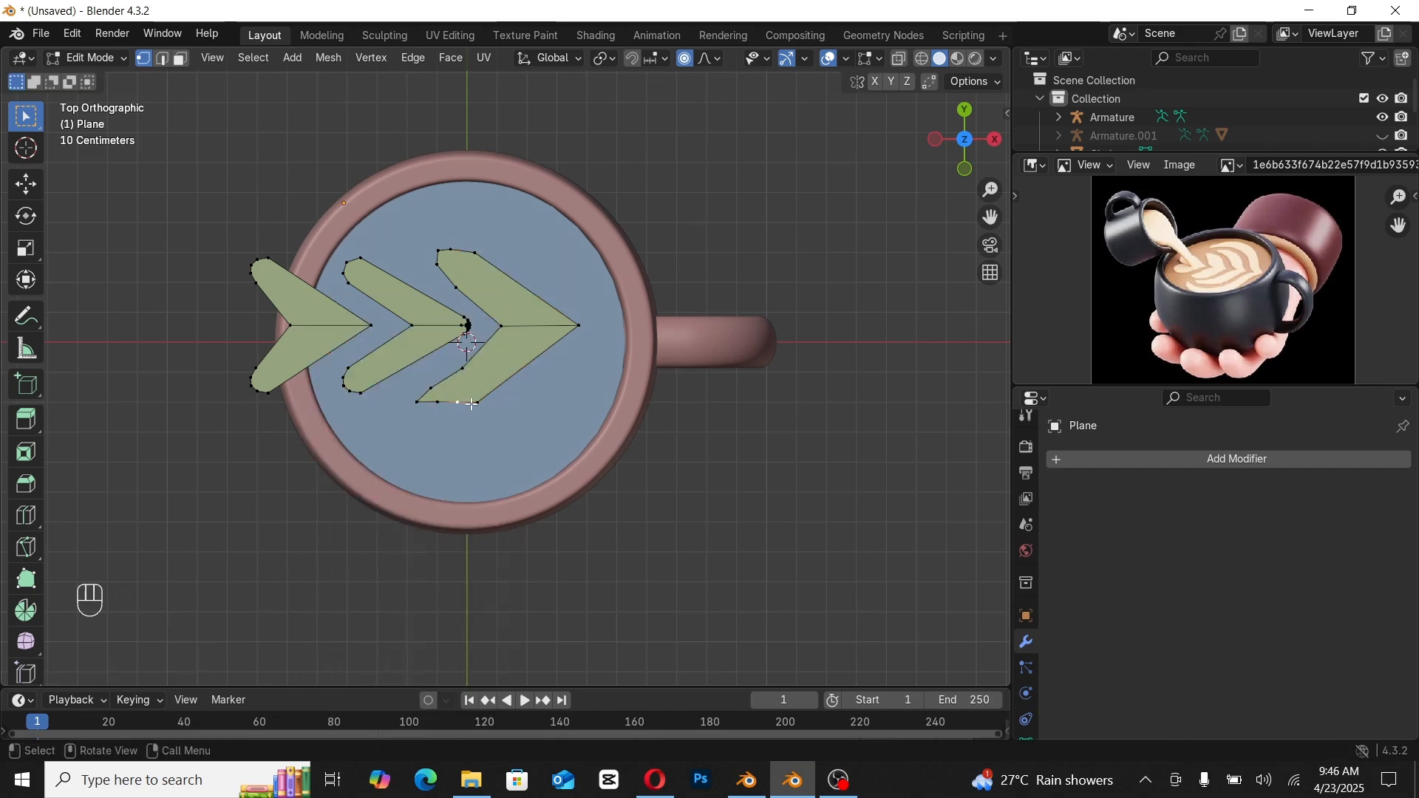
key(g)
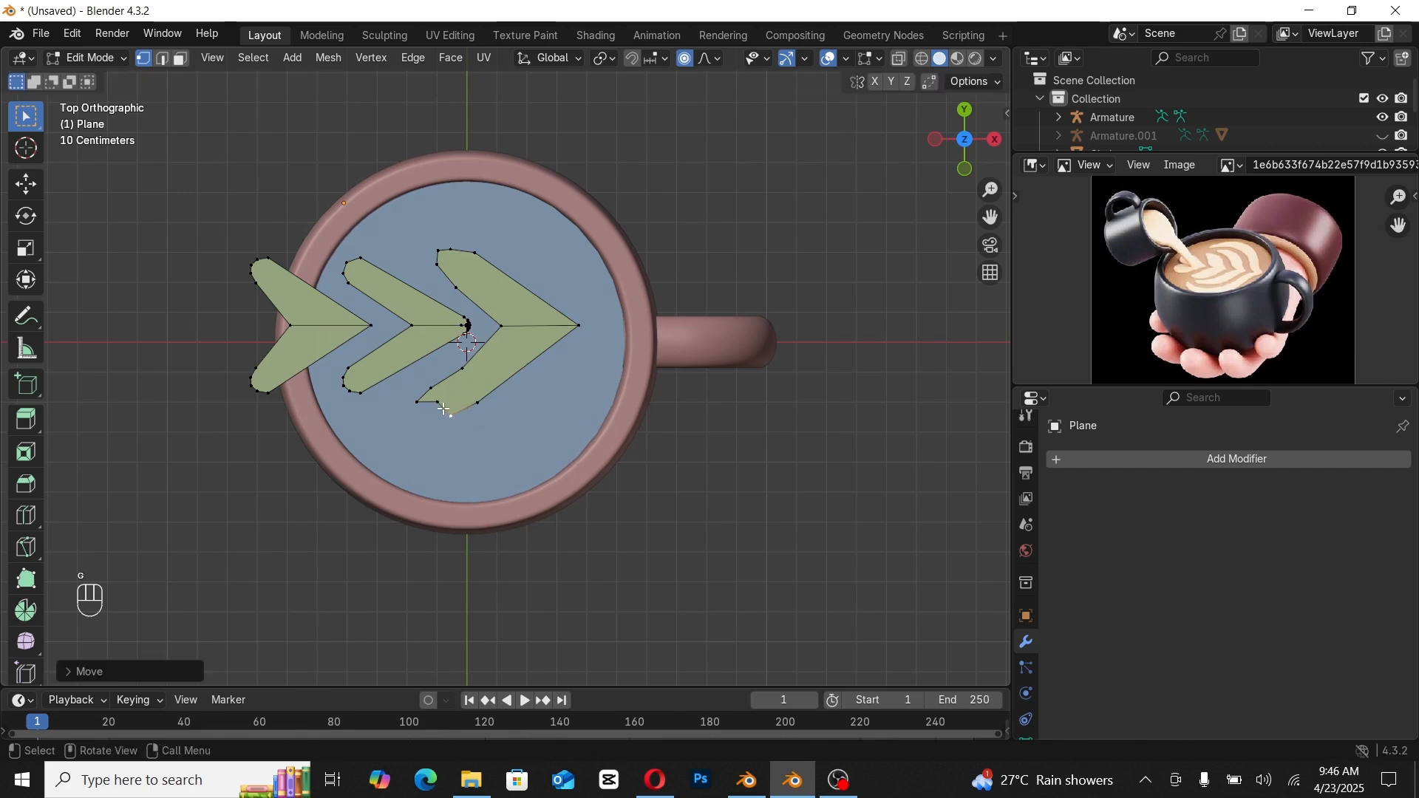
click(434, 424)
Step: Duplicate the entire first arrow shape and place the copy about 1.02 m along X toward the handle
click(290, 330)
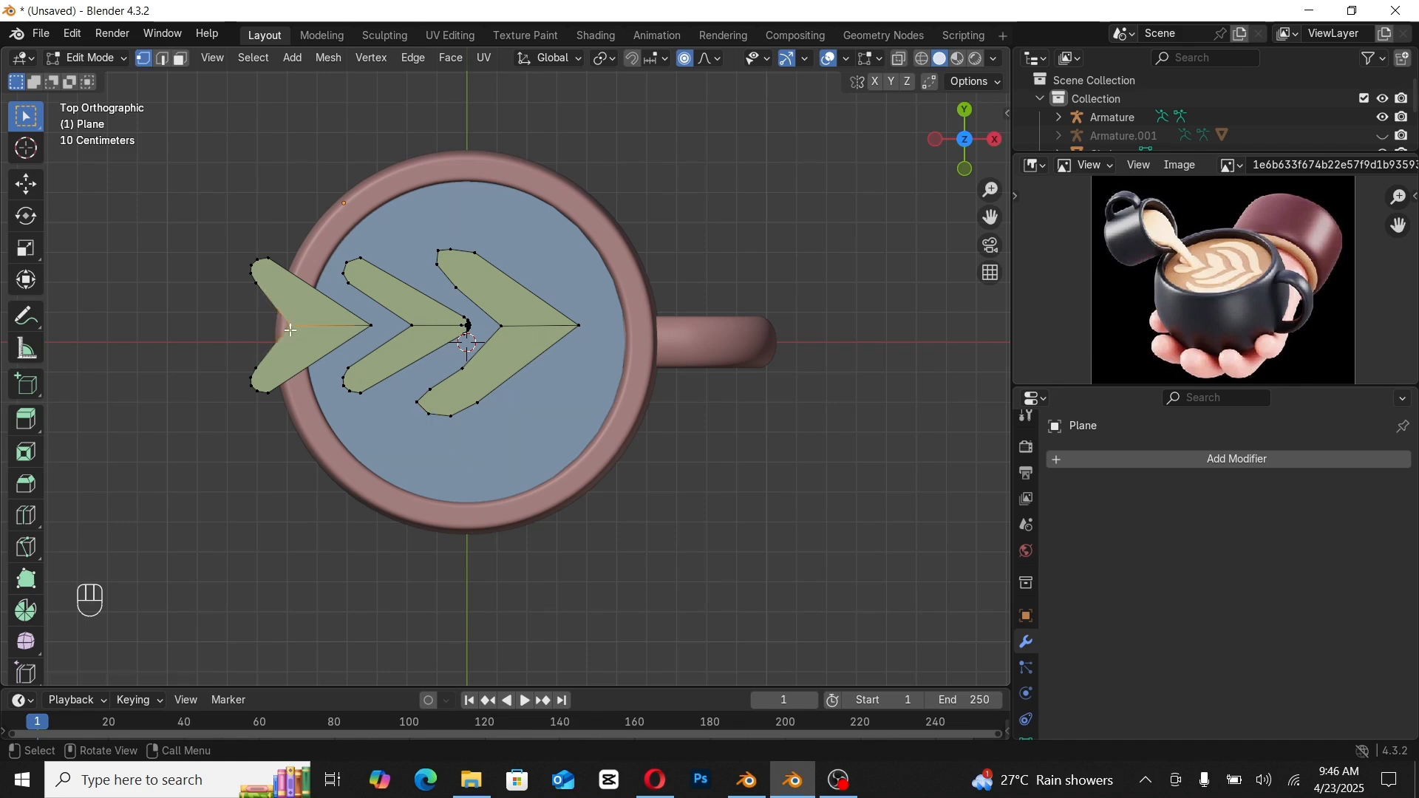
key(l)
key(shift+d)
key(x)
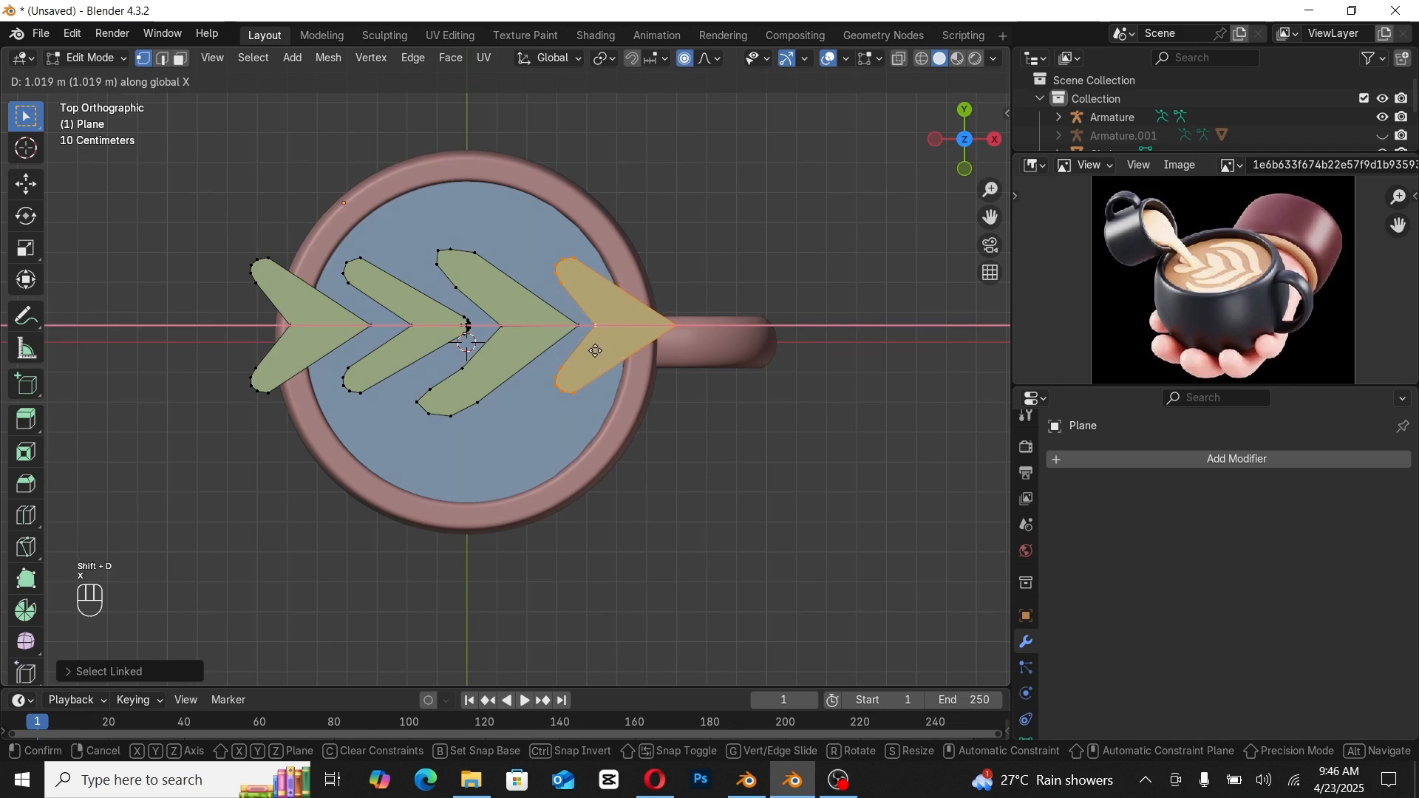
click(595, 351)
Step: Stretch both rear ends of the fourth chevron outward toward the cup rim with proportional editing
click(560, 264)
key(g)
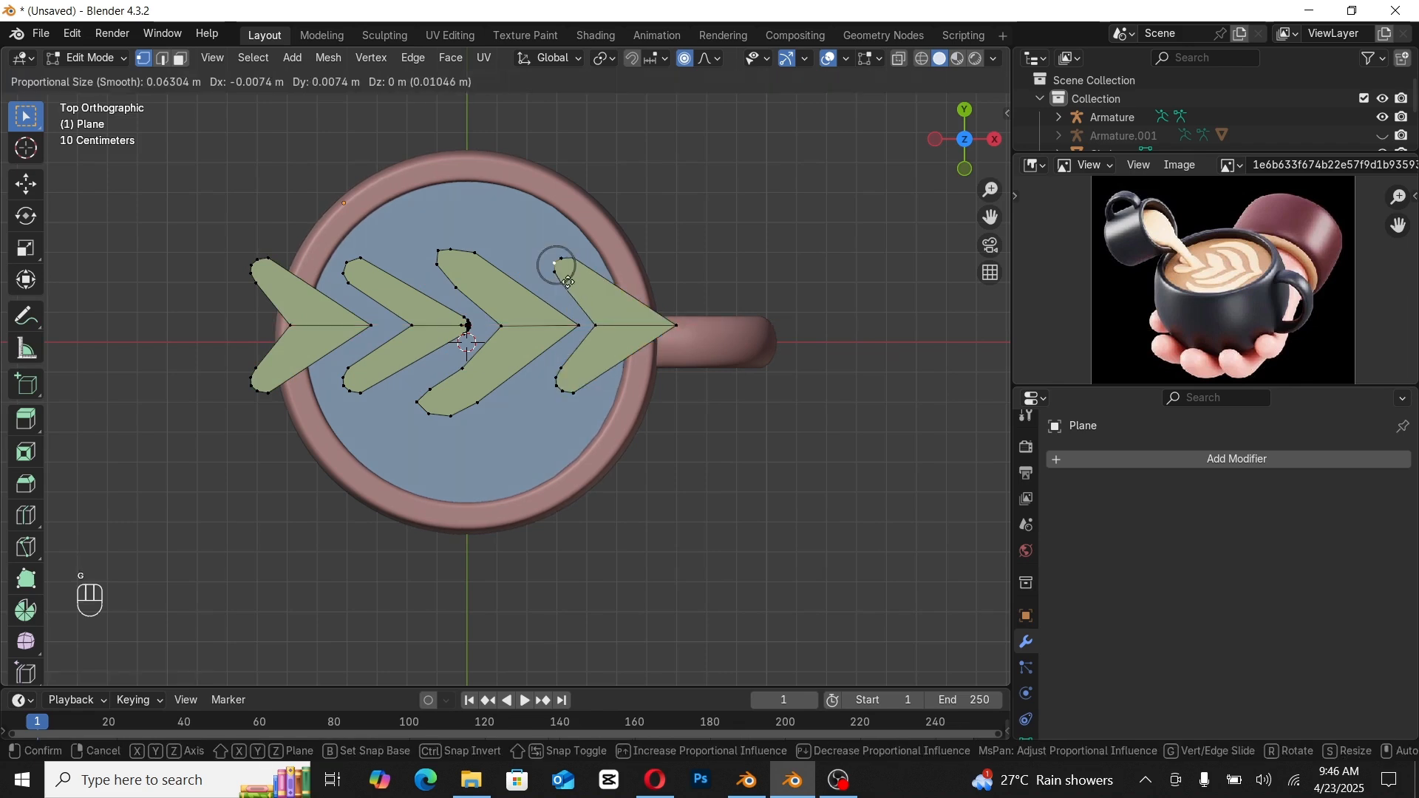
click(531, 240)
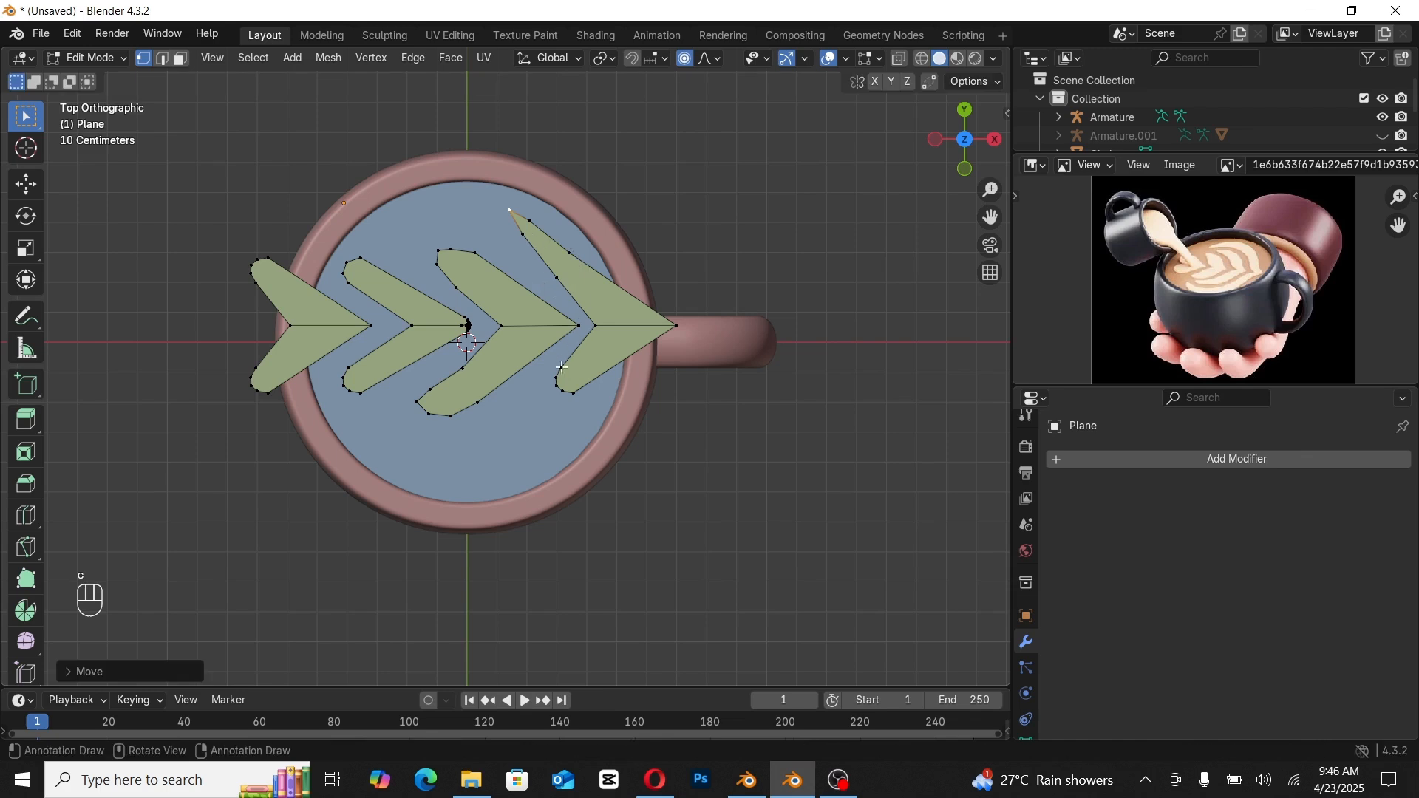
click(558, 385)
key(g)
click(503, 429)
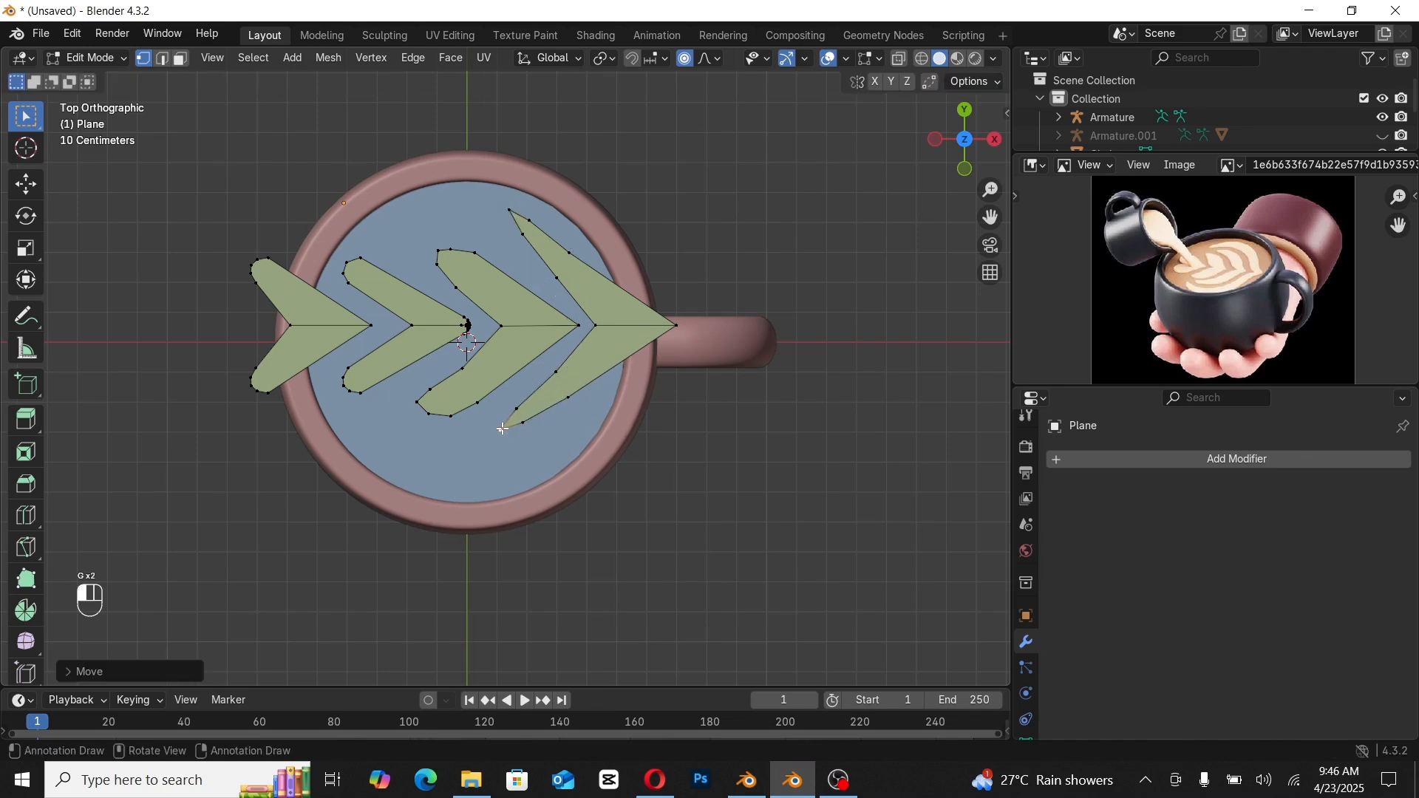
Step: Move the outer and inner corner vertices of the fourth chevron's lower arm apart to widen it
click(567, 399)
key(g)
click(566, 399)
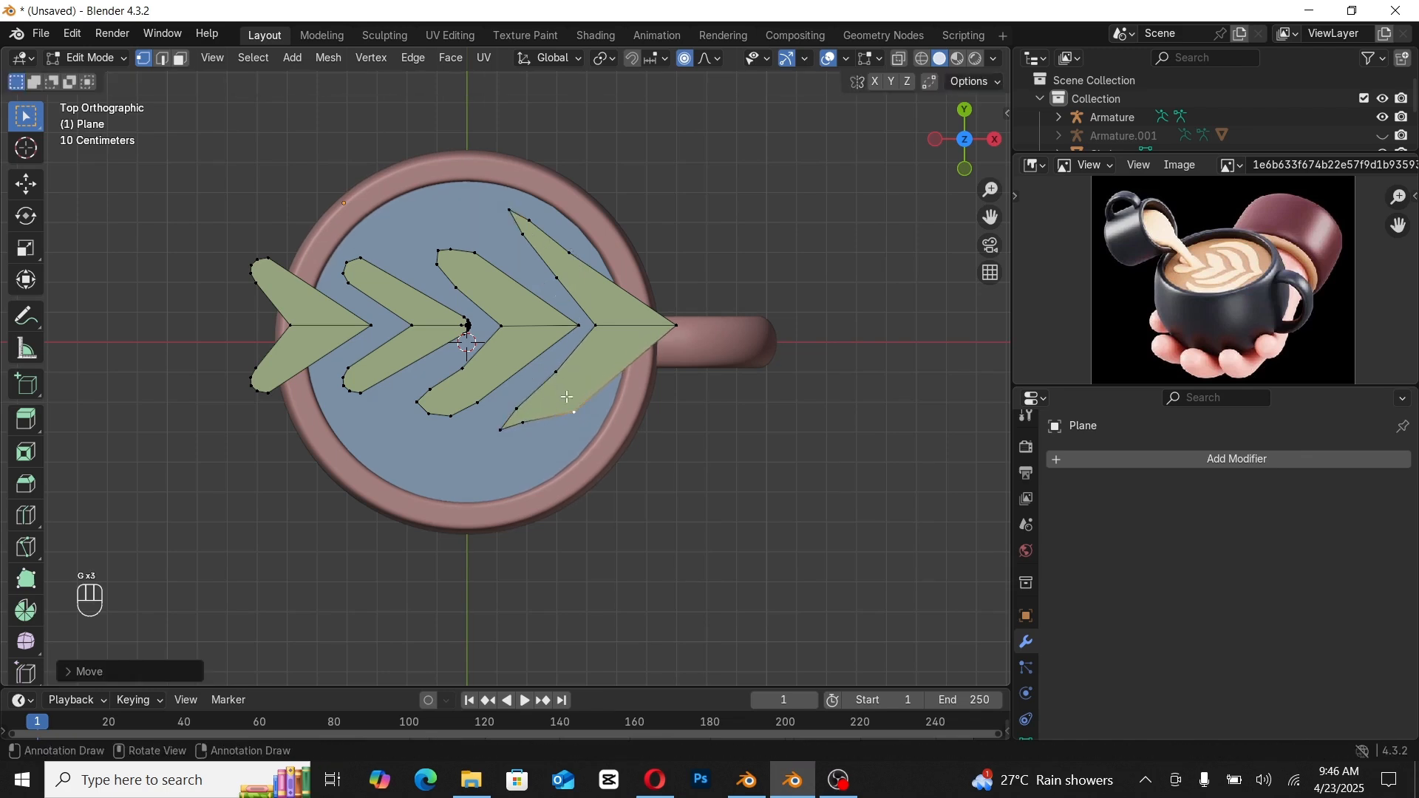
click(558, 376)
key(g)
click(578, 335)
Step: Widen the fourth chevron's upper arm by moving its inner vertices inward and its outer vertices toward the rim
key(g)
click(538, 290)
click(522, 235)
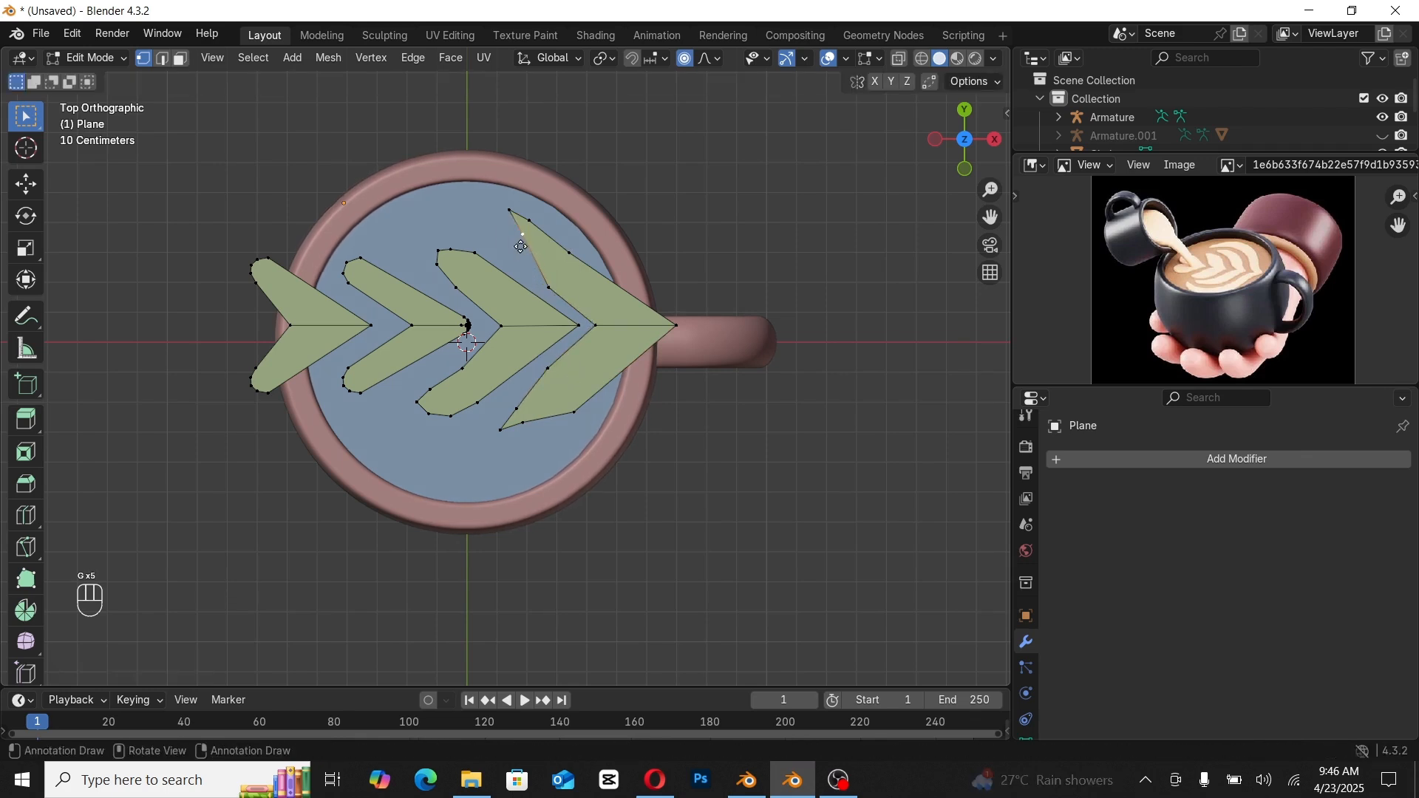
key(g)
click(517, 252)
click(568, 252)
key(g)
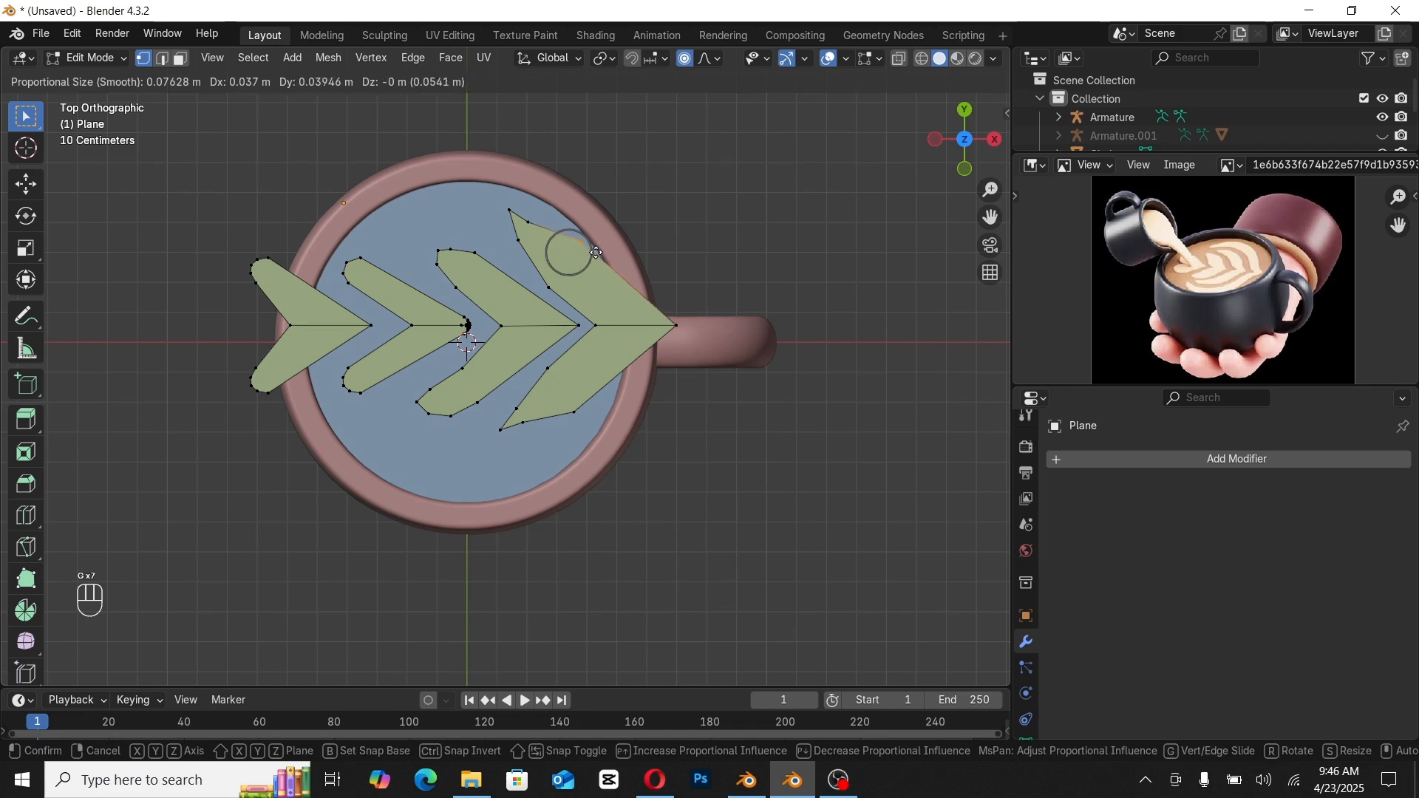
click(598, 250)
key(g)
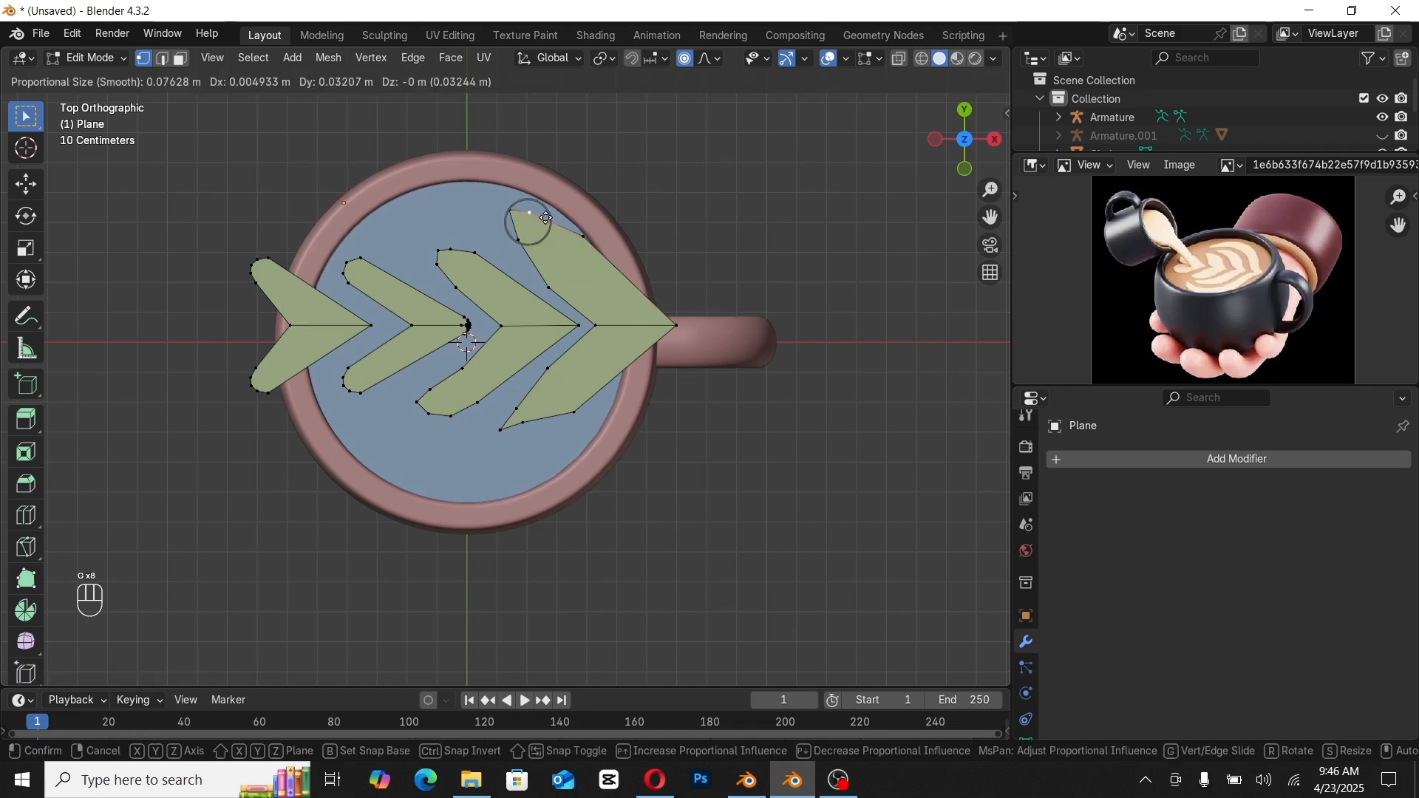
Step: Subdivide the end edge of the fourth chevron's upper arm and move the new vertices outward to round the tip
shift+click(578, 235)
shift+click(577, 235)
right_click(561, 228)
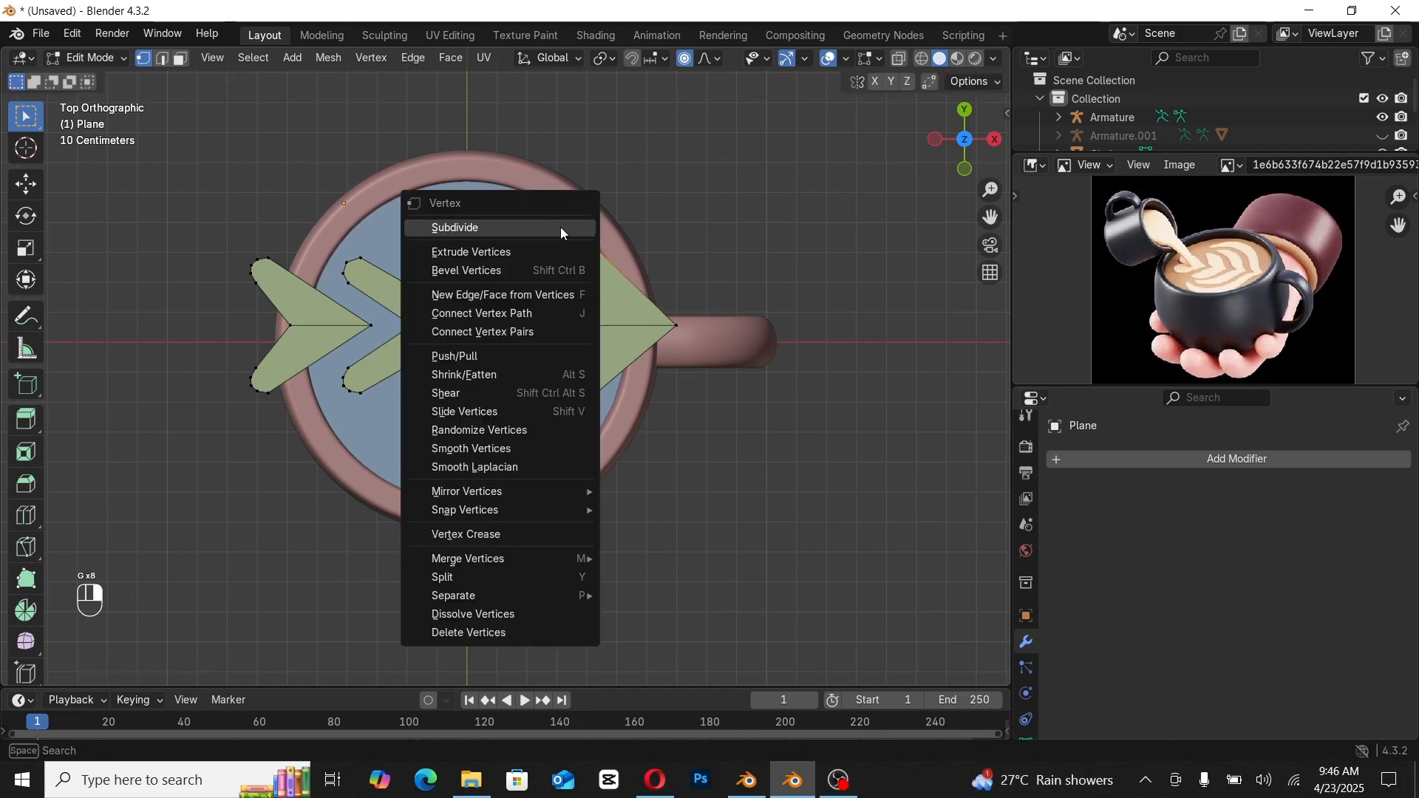
click(560, 228)
click(569, 231)
key(g)
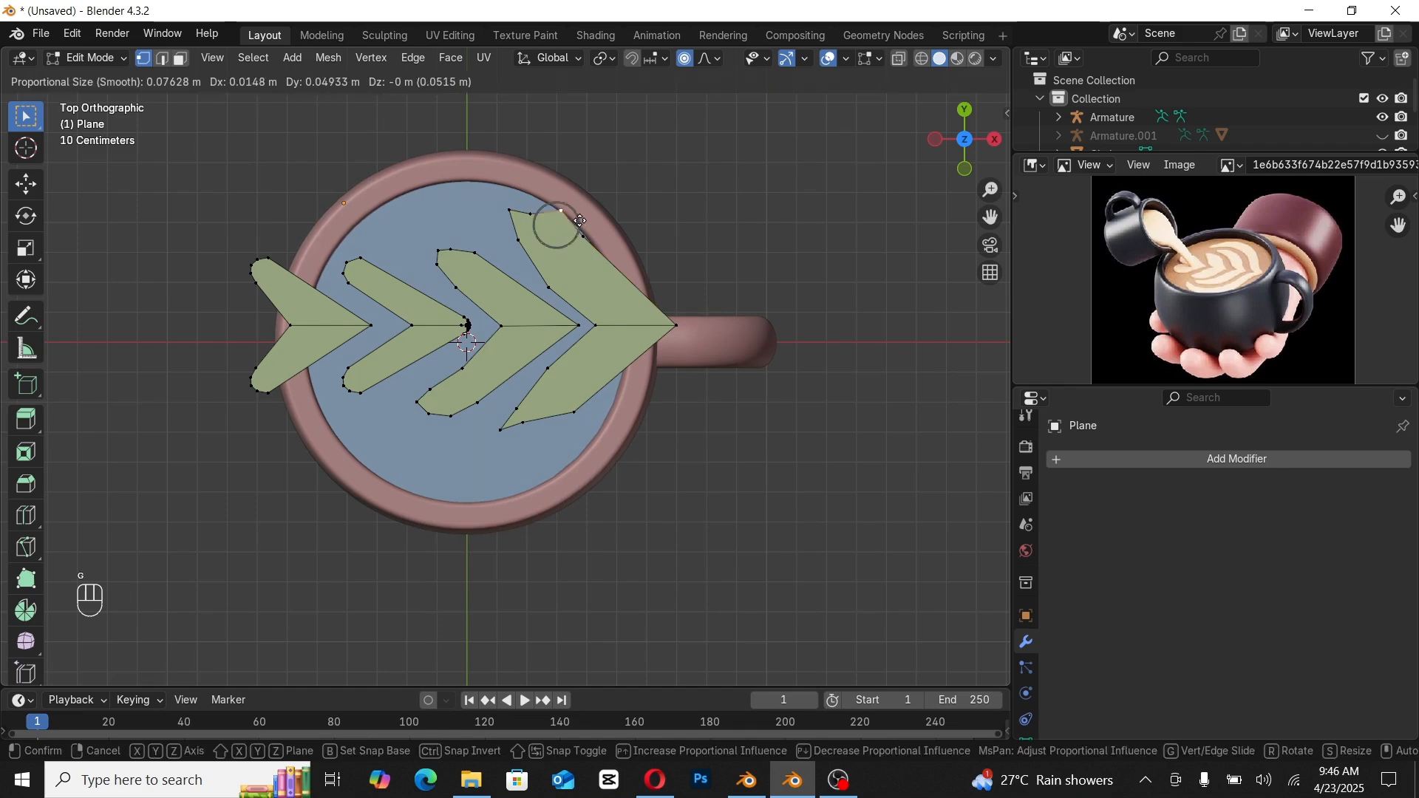
click(563, 221)
click(534, 216)
key(g)
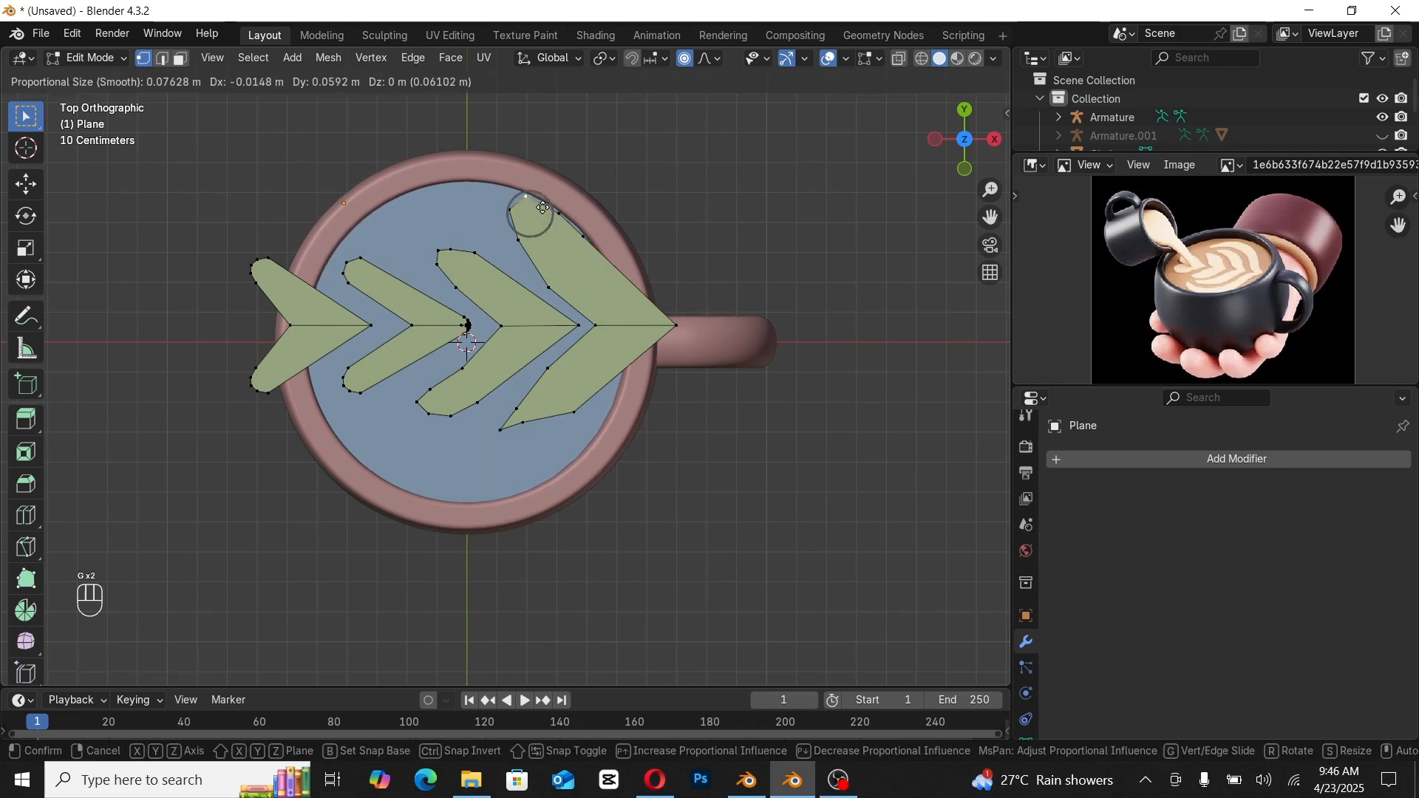
click(526, 198)
Step: Subdivide the end edge of the fourth chevron's lower arm and reposition its vertices to round the tip, finishing the mesh edit
click(524, 427)
shift+click(577, 419)
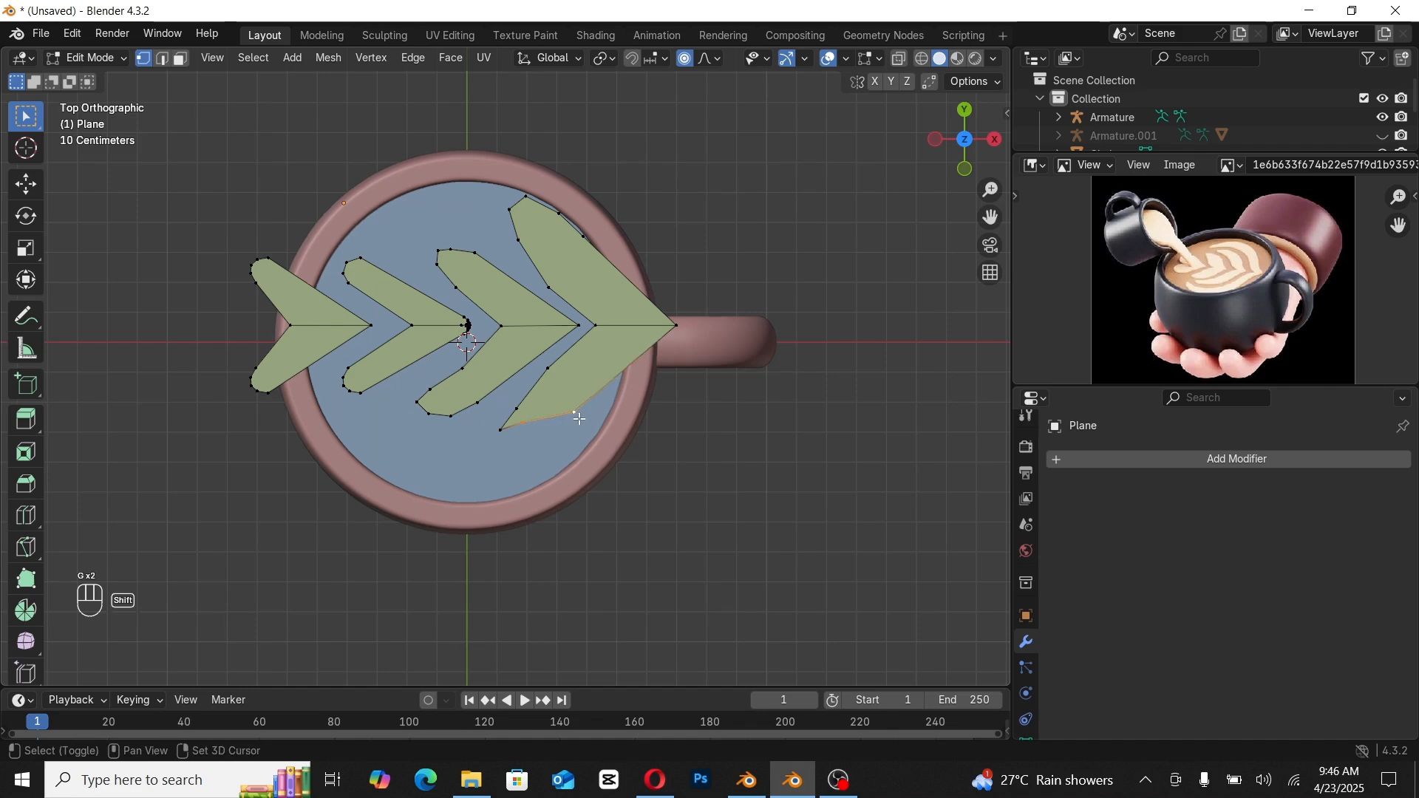
right_click(556, 412)
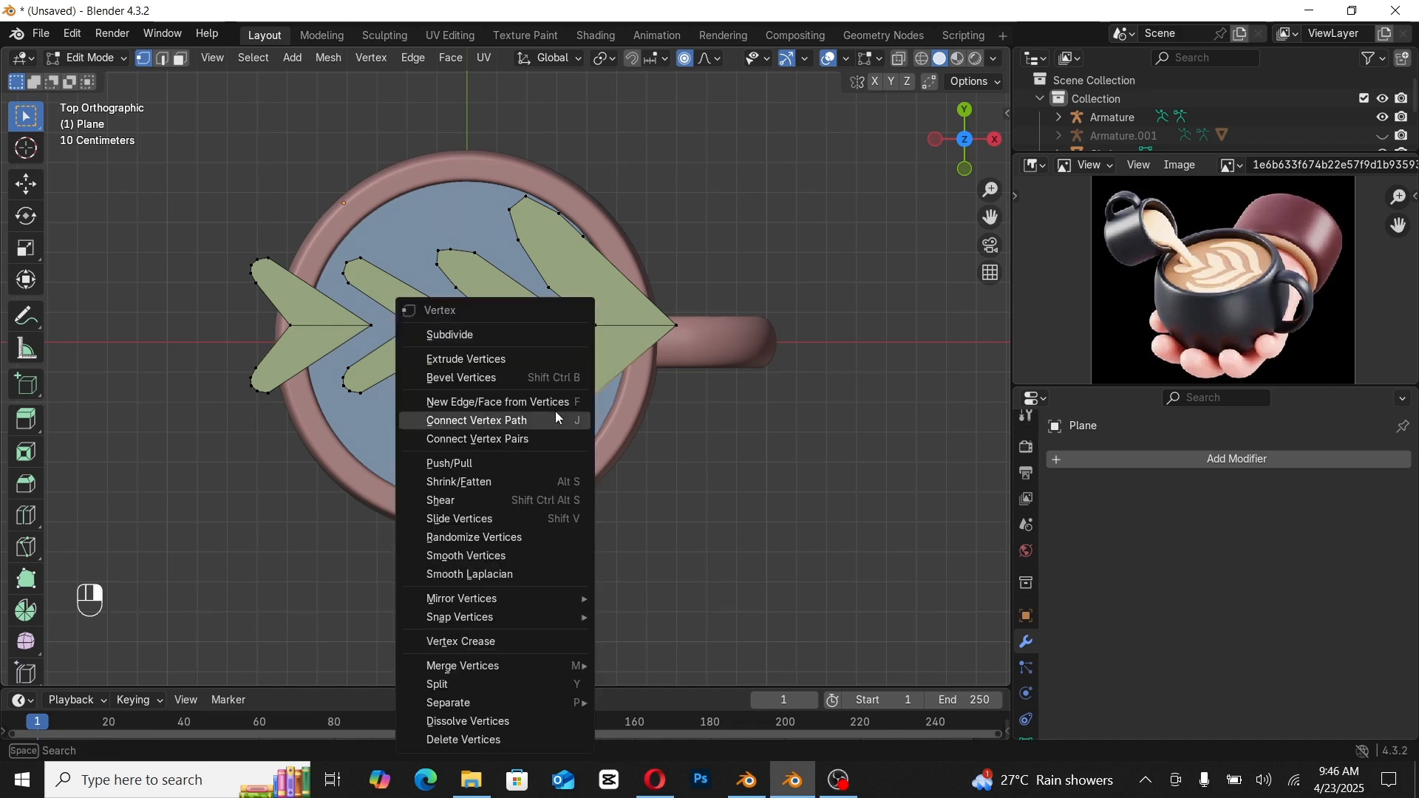
click(499, 337)
key(g)
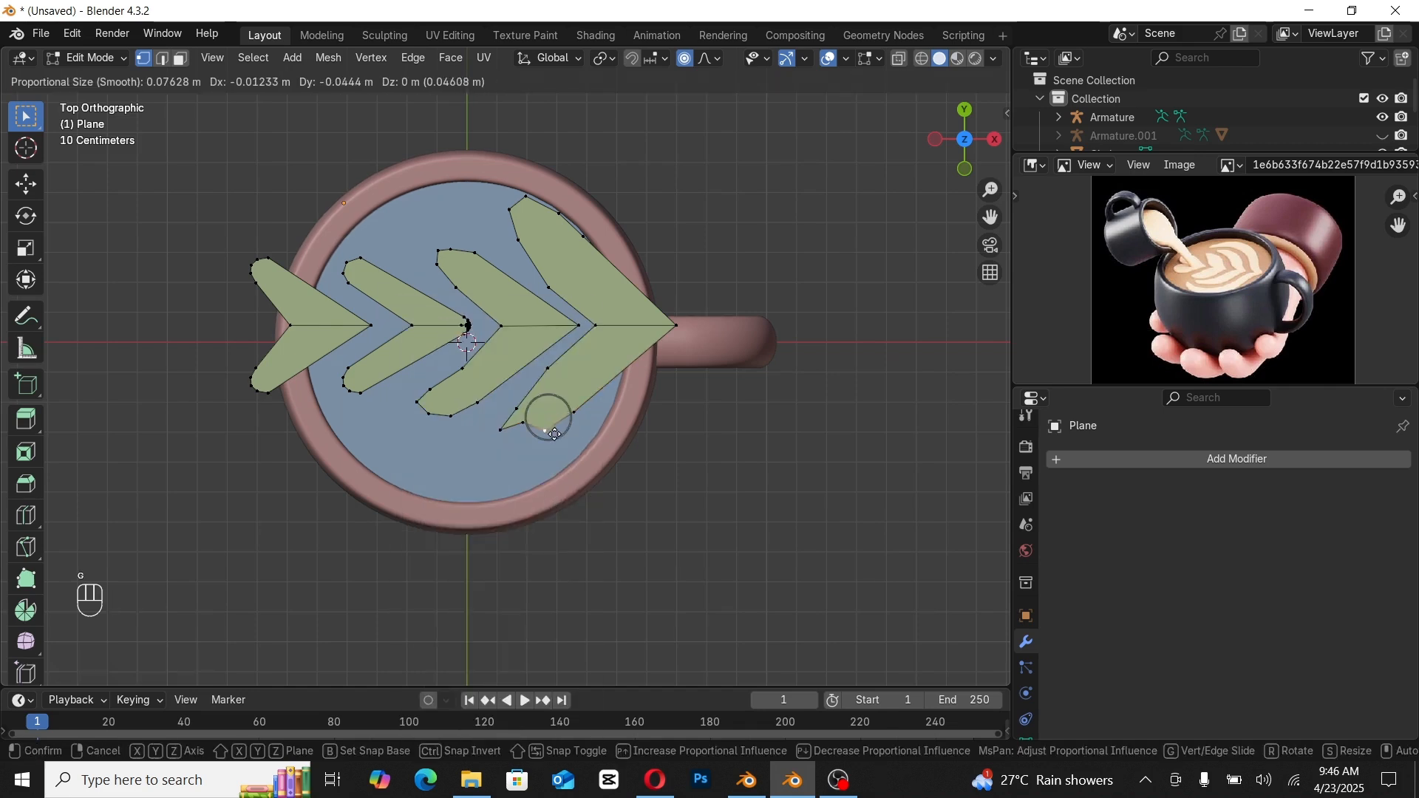
click(544, 425)
key(g)
click(514, 442)
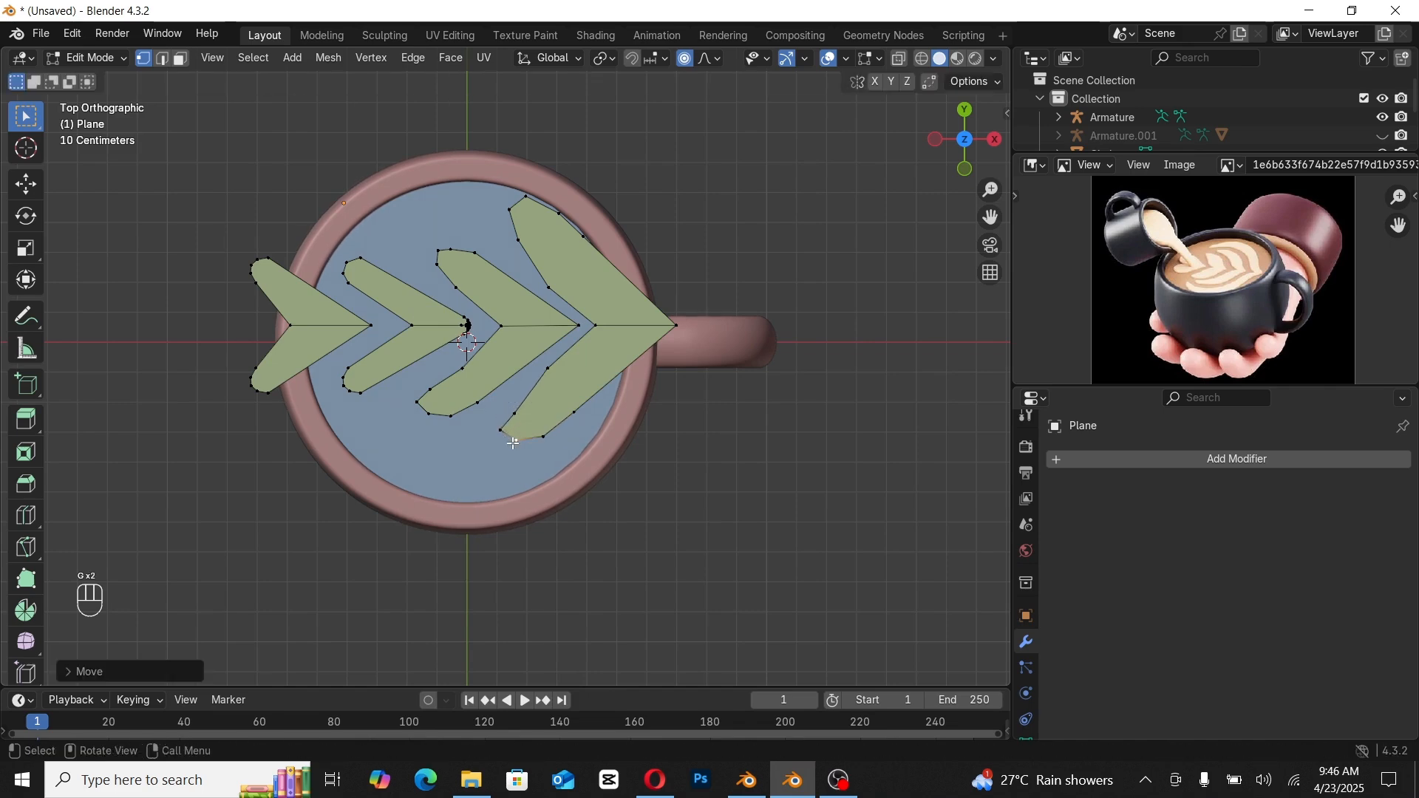
key(g)
click(515, 407)
key(Tab)
Step: Shade the chevron object smooth and scale it down to roughly half size so it fits the liquid surface
middle_drag(581, 375, 540, 242)
right_click(541, 237)
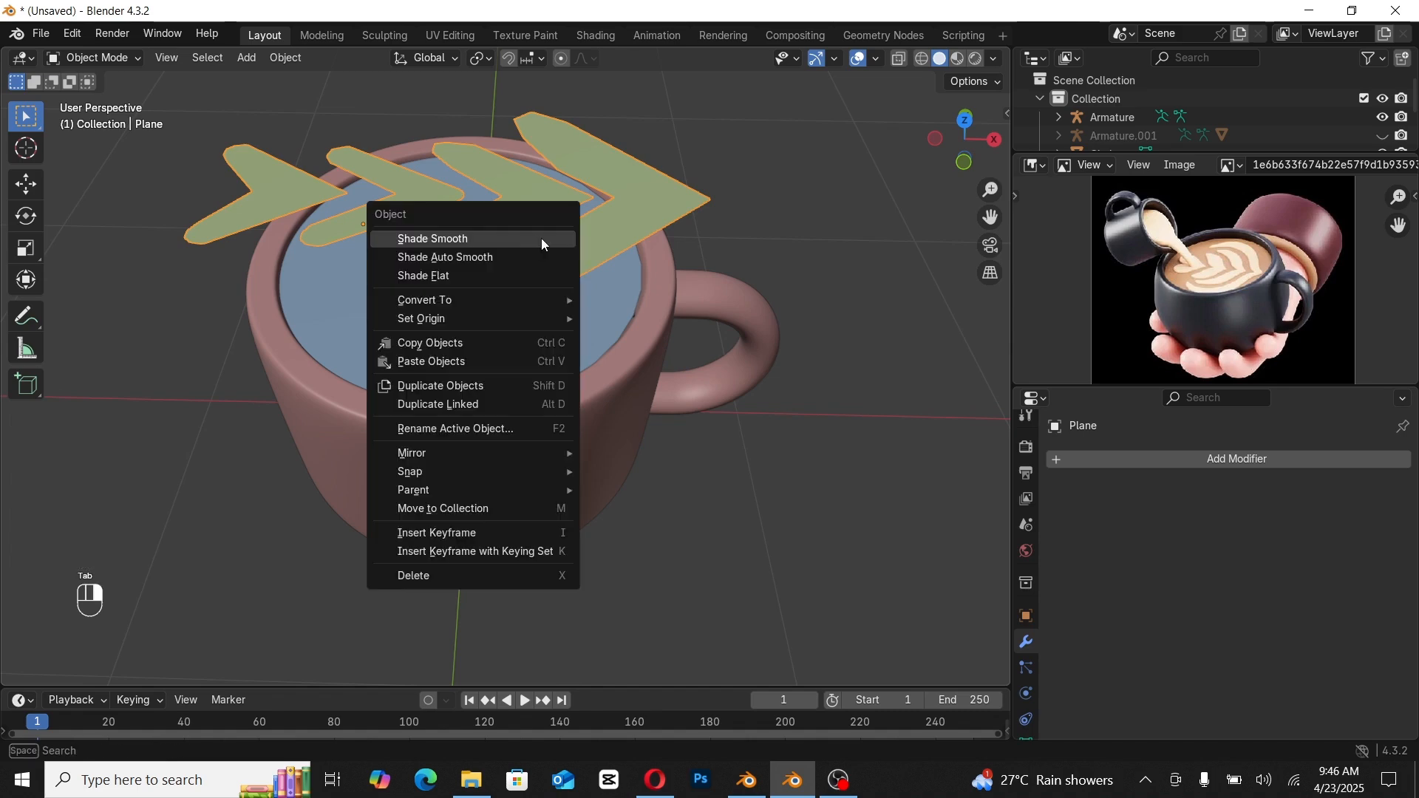
click(541, 238)
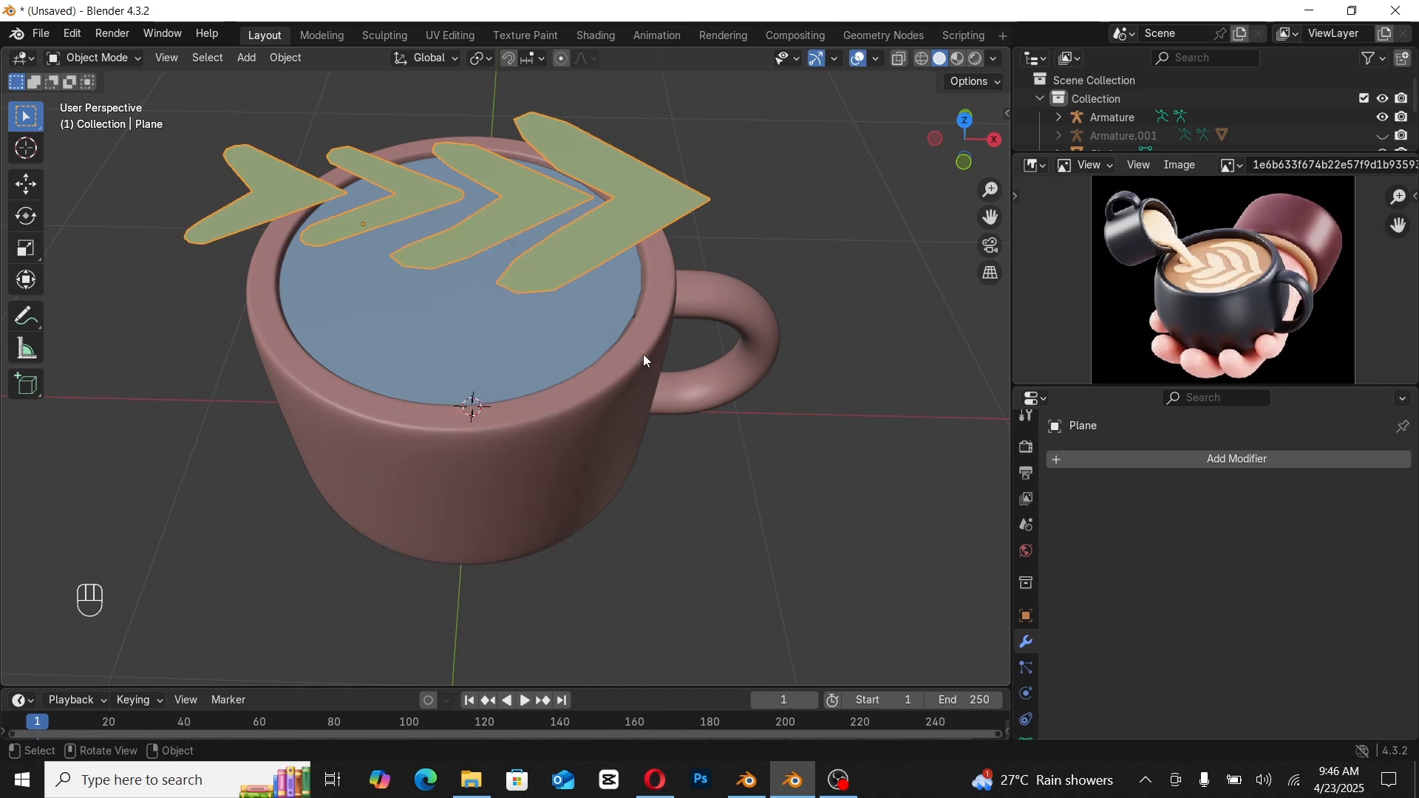
key(s)
click(580, 345)
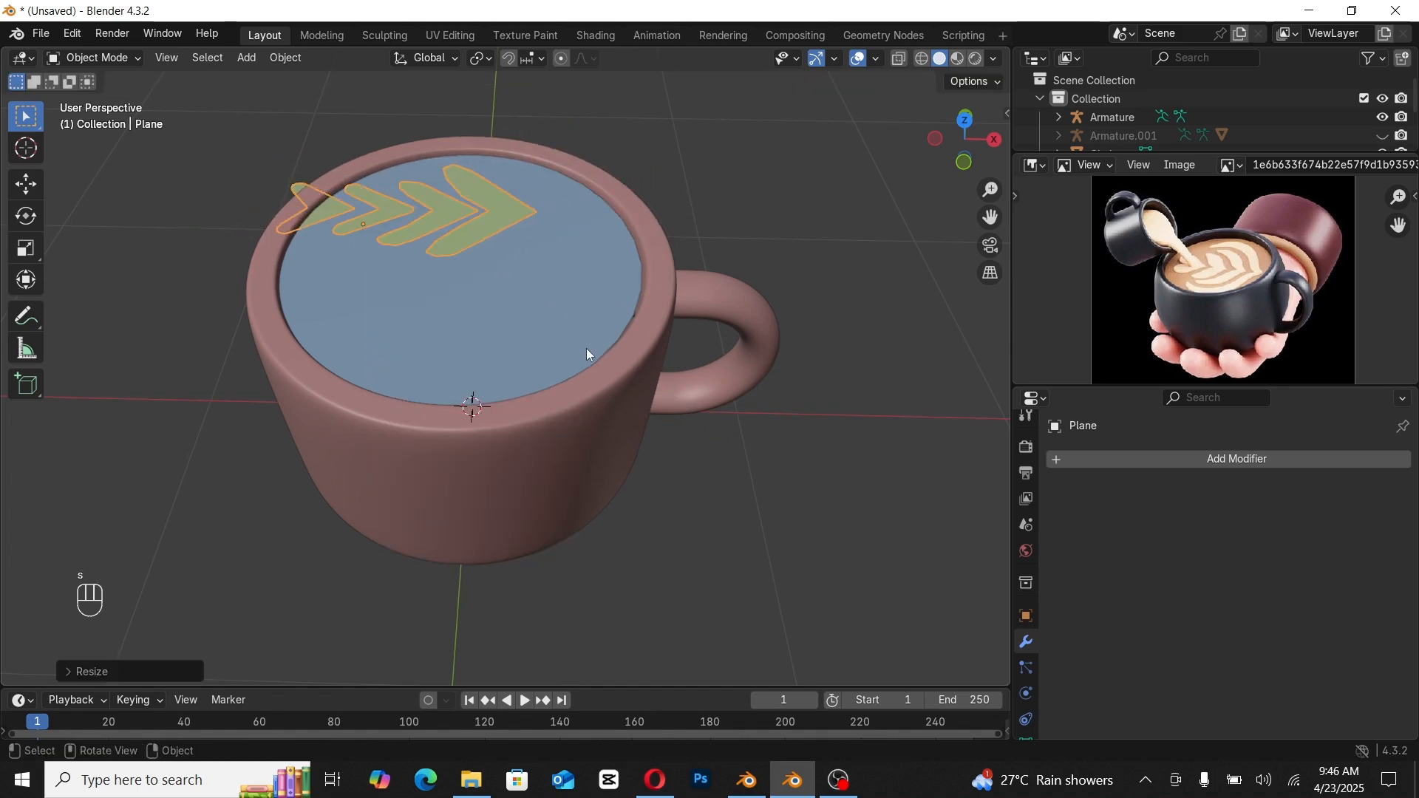
Step: Center the chevron row over the liquid by moving it along X toward the handle and along negative Y
key(KP_7)
key(g)
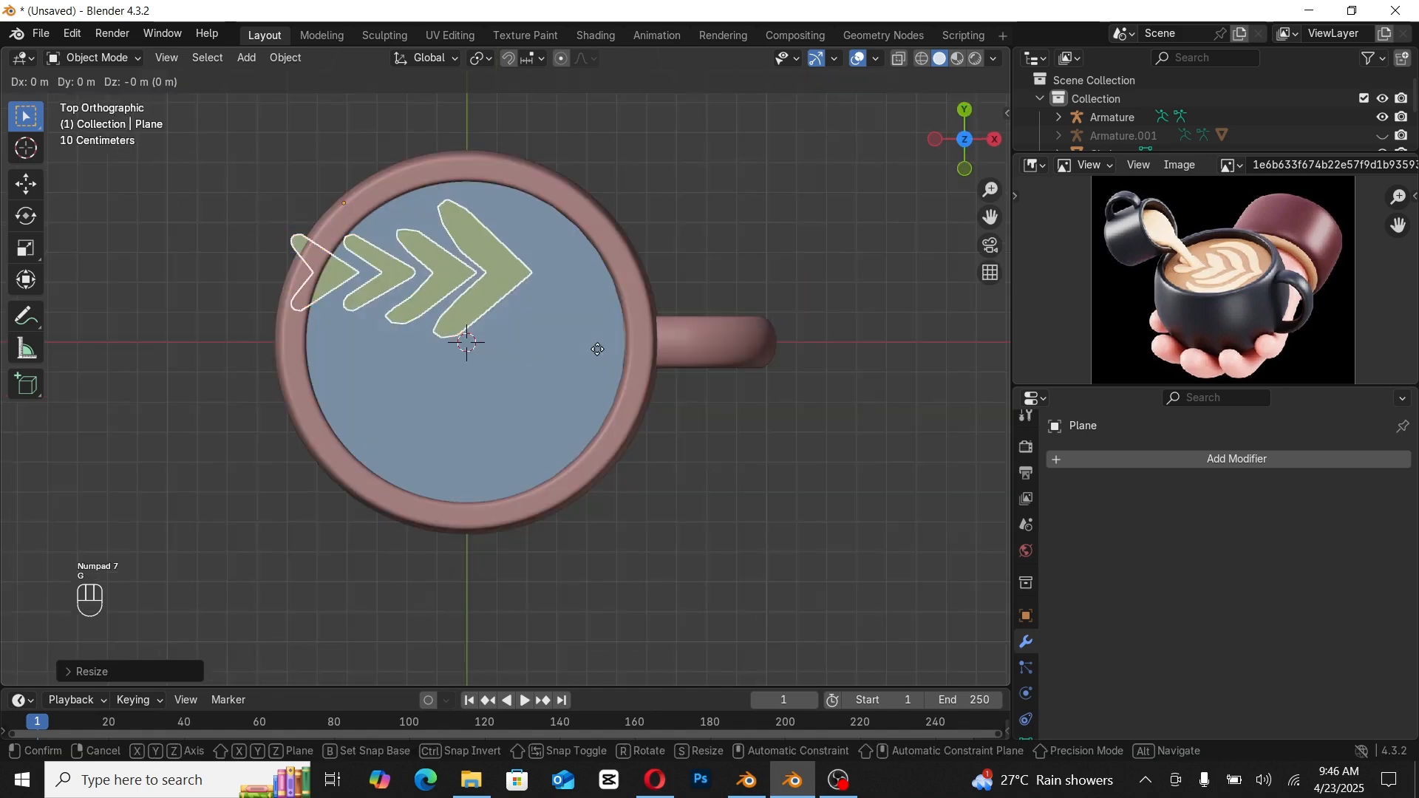
key(x)
click(651, 360)
key(g)
key(y)
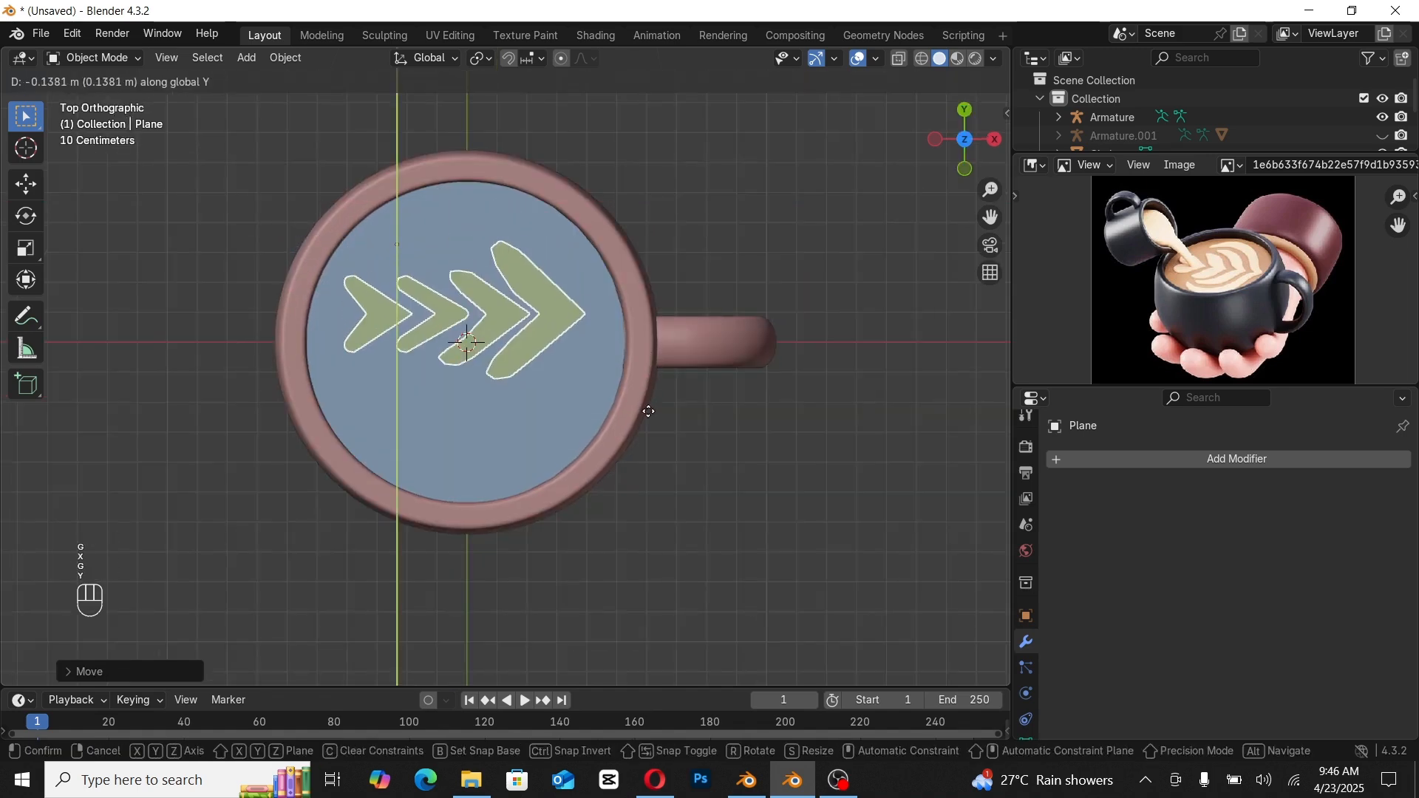
click(600, 396)
Step: Scale the chevron row up slightly so it fills more of the liquid surface
middle_drag(600, 396, 579, 235)
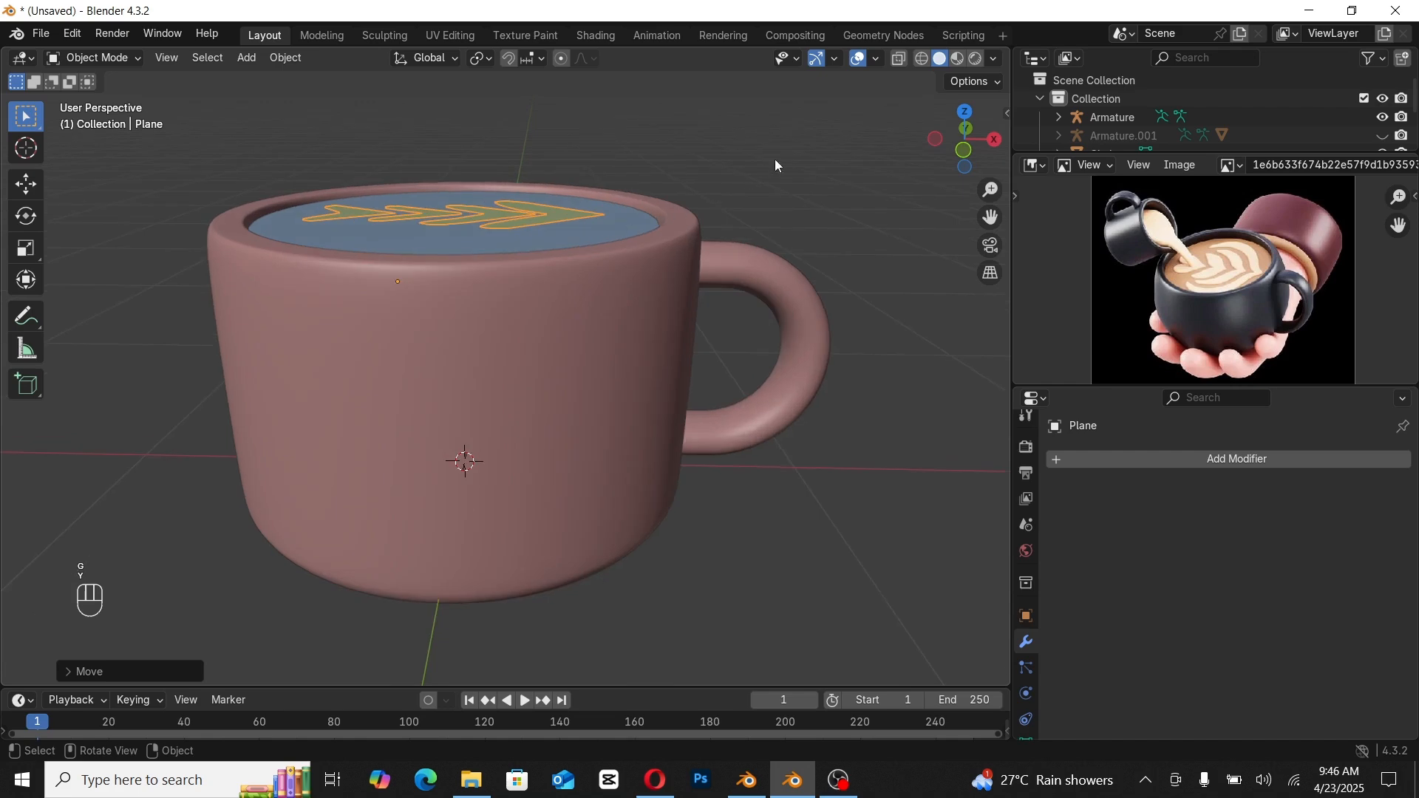
click(773, 162)
middle_drag(773, 162, 583, 290)
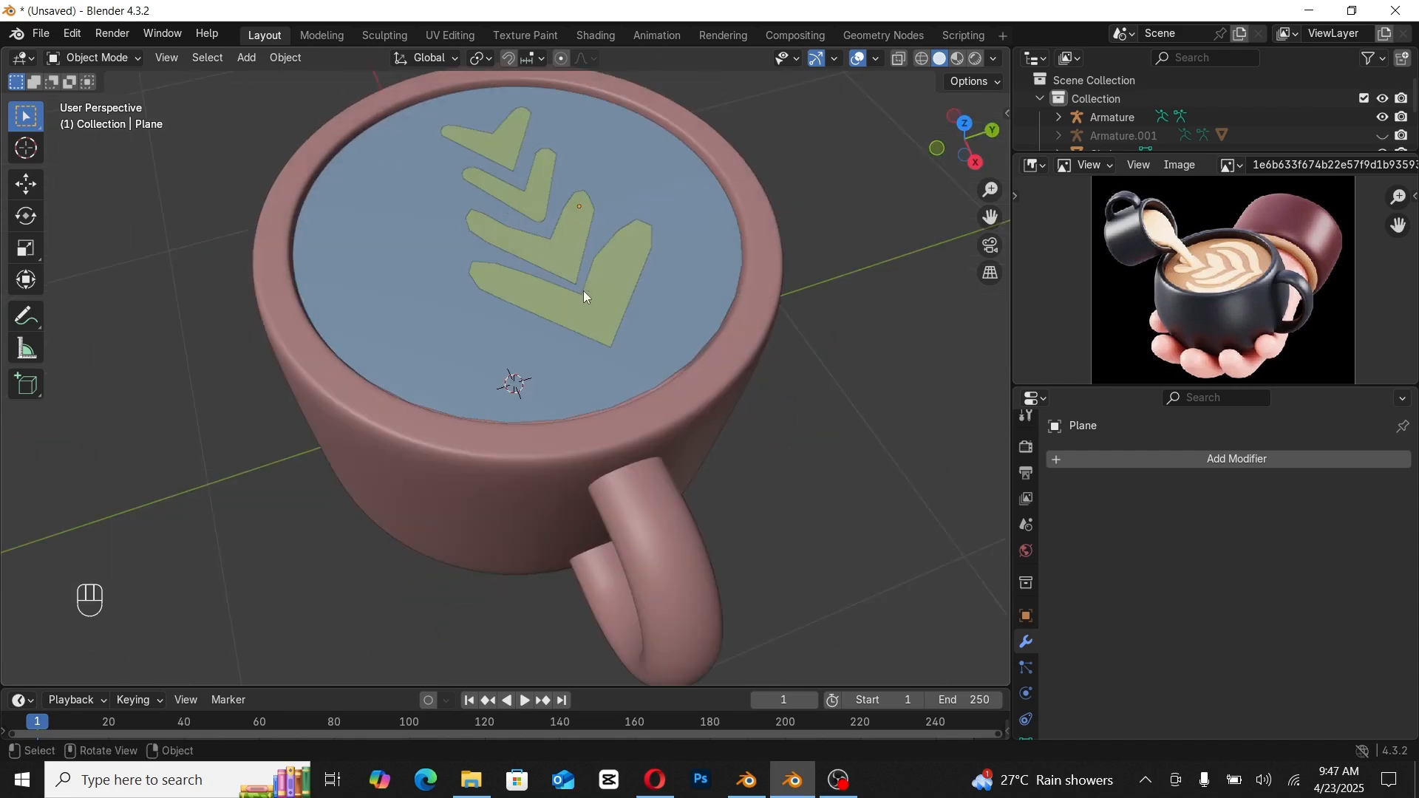
click(583, 290)
key(s)
click(622, 318)
scroll(617, 317, down, 2)
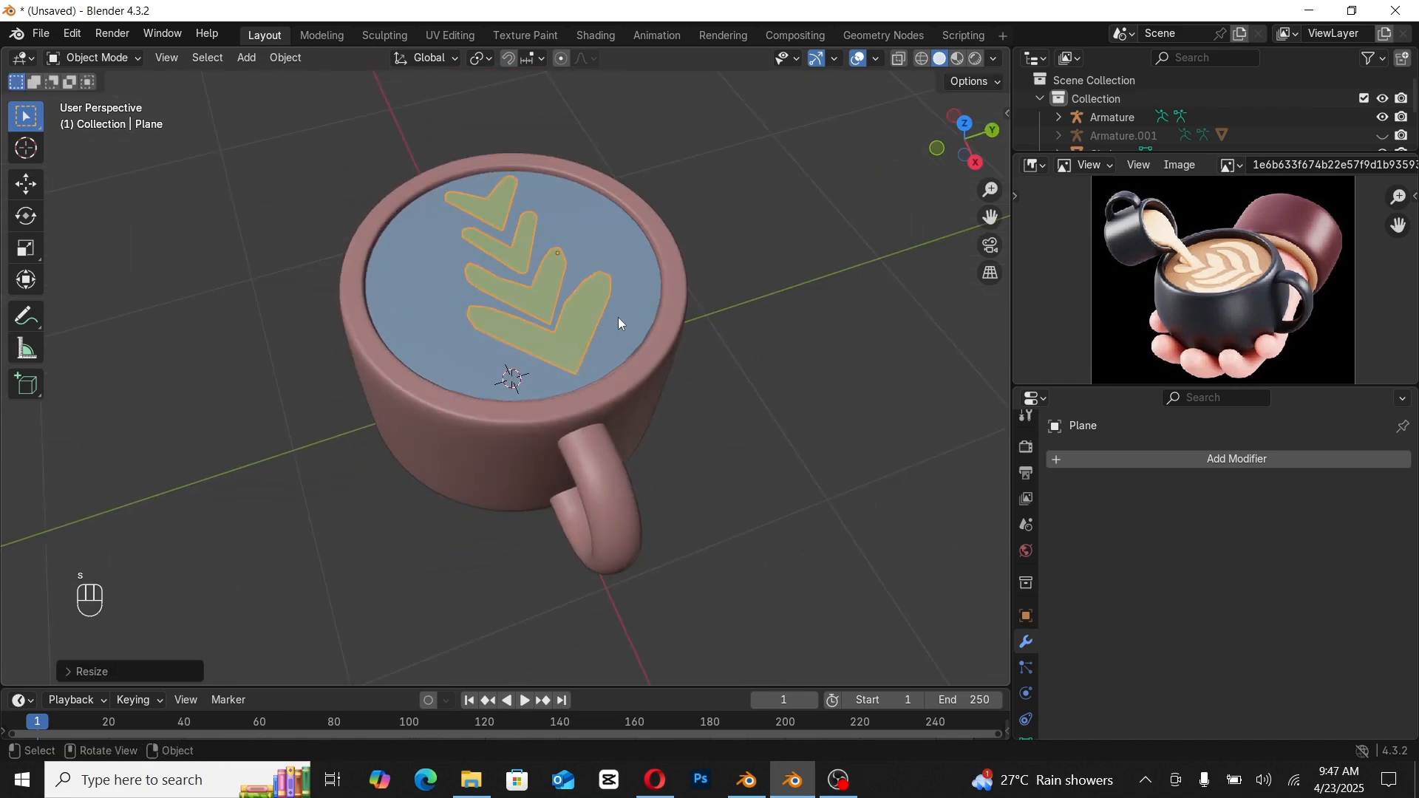
key(g)
right_click(618, 317)
Step: Shift the chevron row slightly along X away from the handle and set its origin to its geometry
key(KP_7)
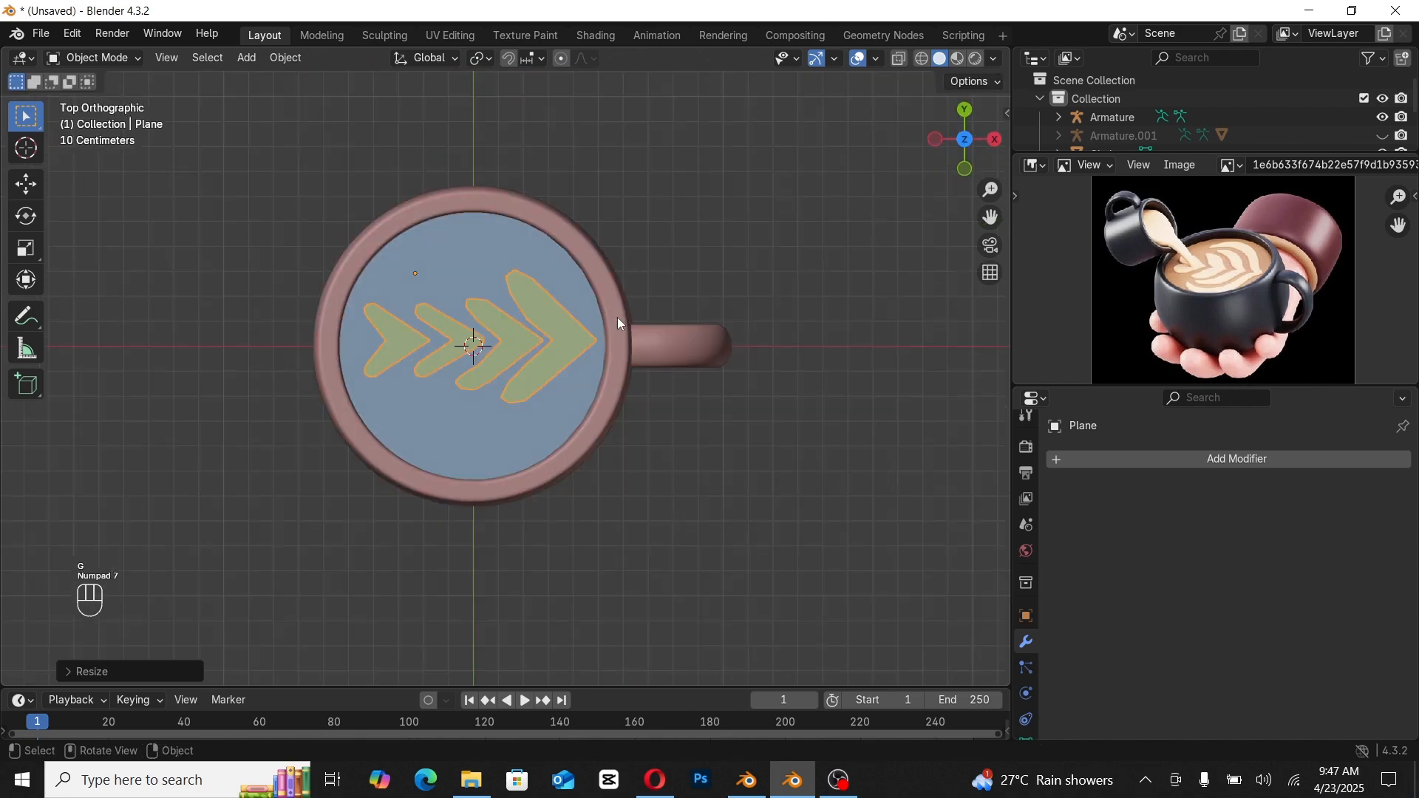
key(g)
key(x)
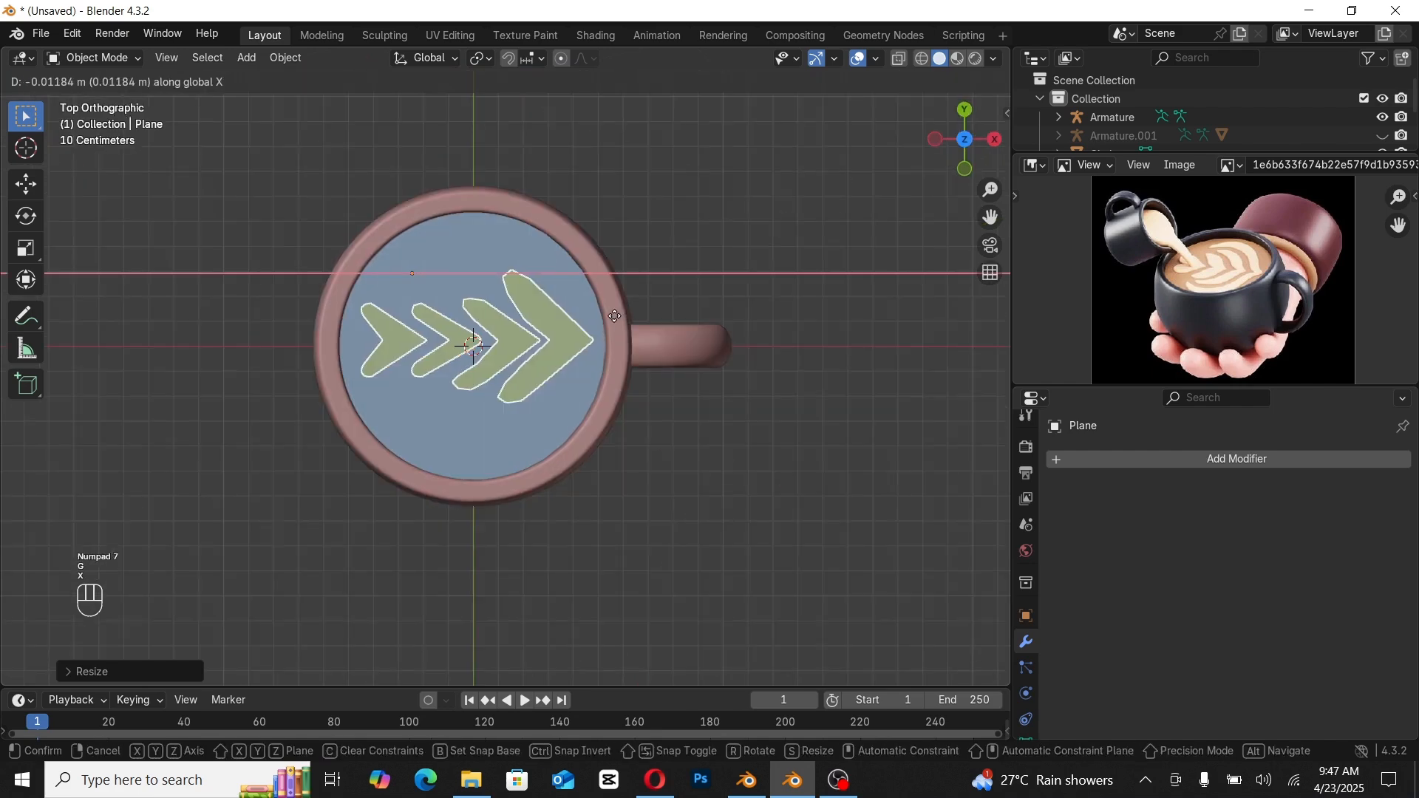
click(576, 309)
right_click(565, 311)
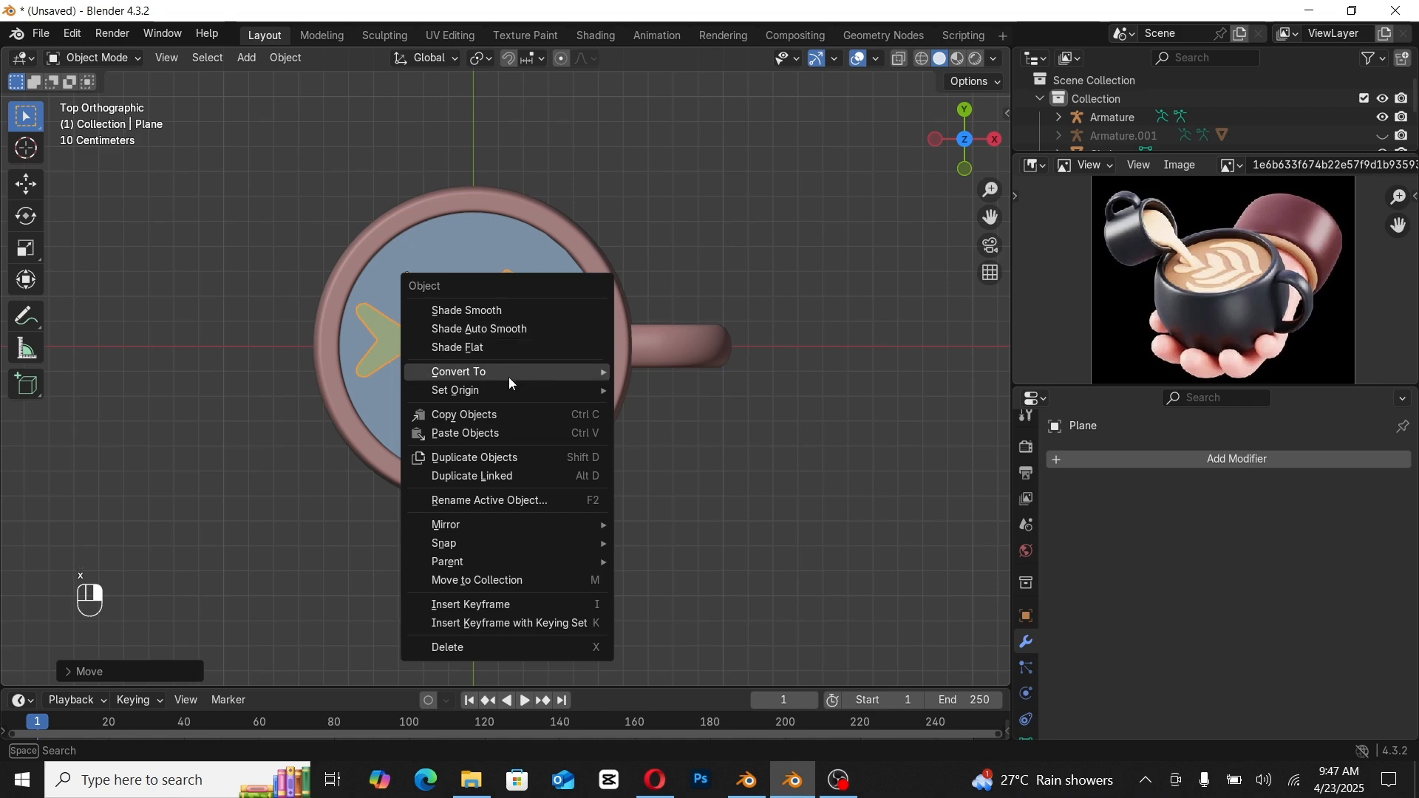
mouse_move(507, 392)
click(671, 409)
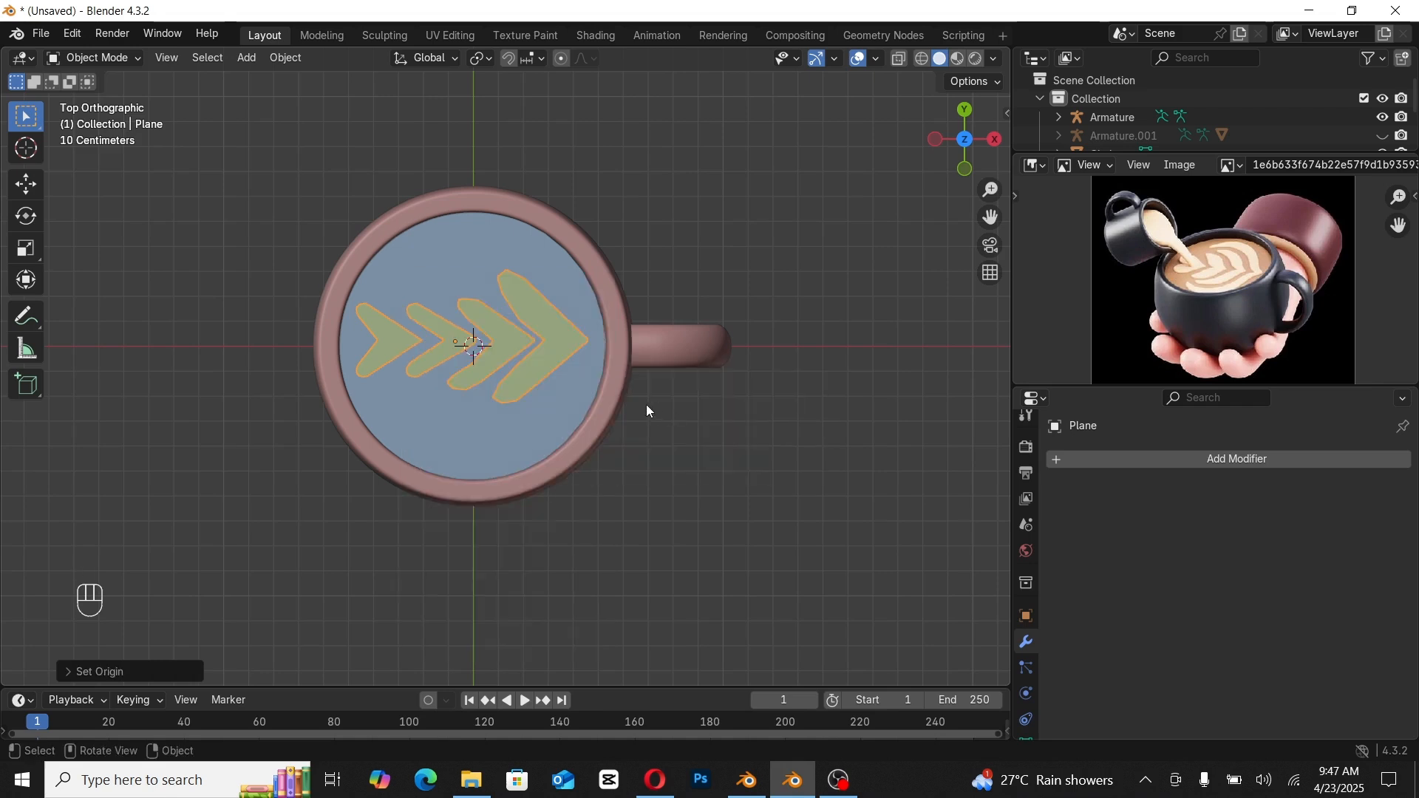
Step: Lower the chevron row along Z until it sits on the liquid surface
middle_drag(523, 364, 618, 254)
key(g)
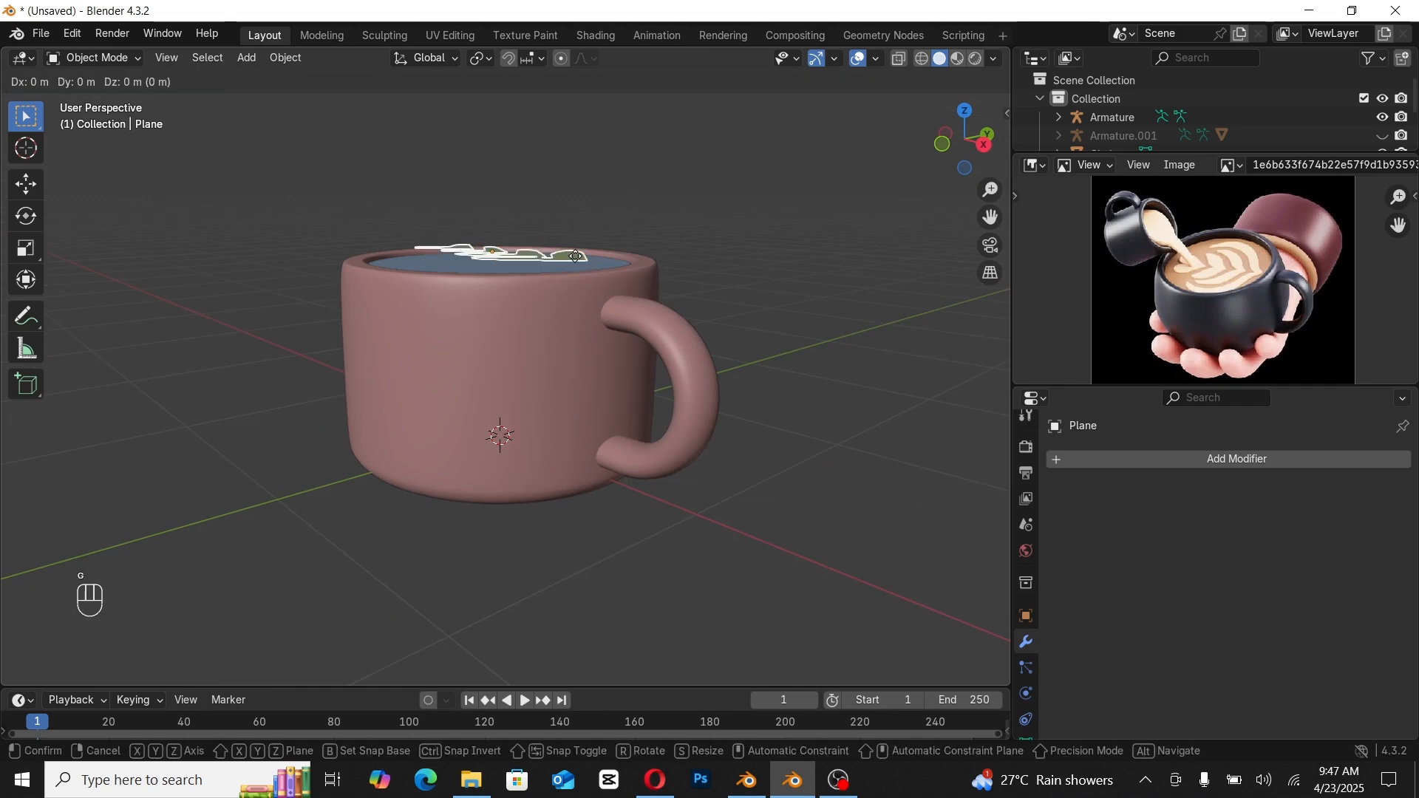
key(z)
click(577, 270)
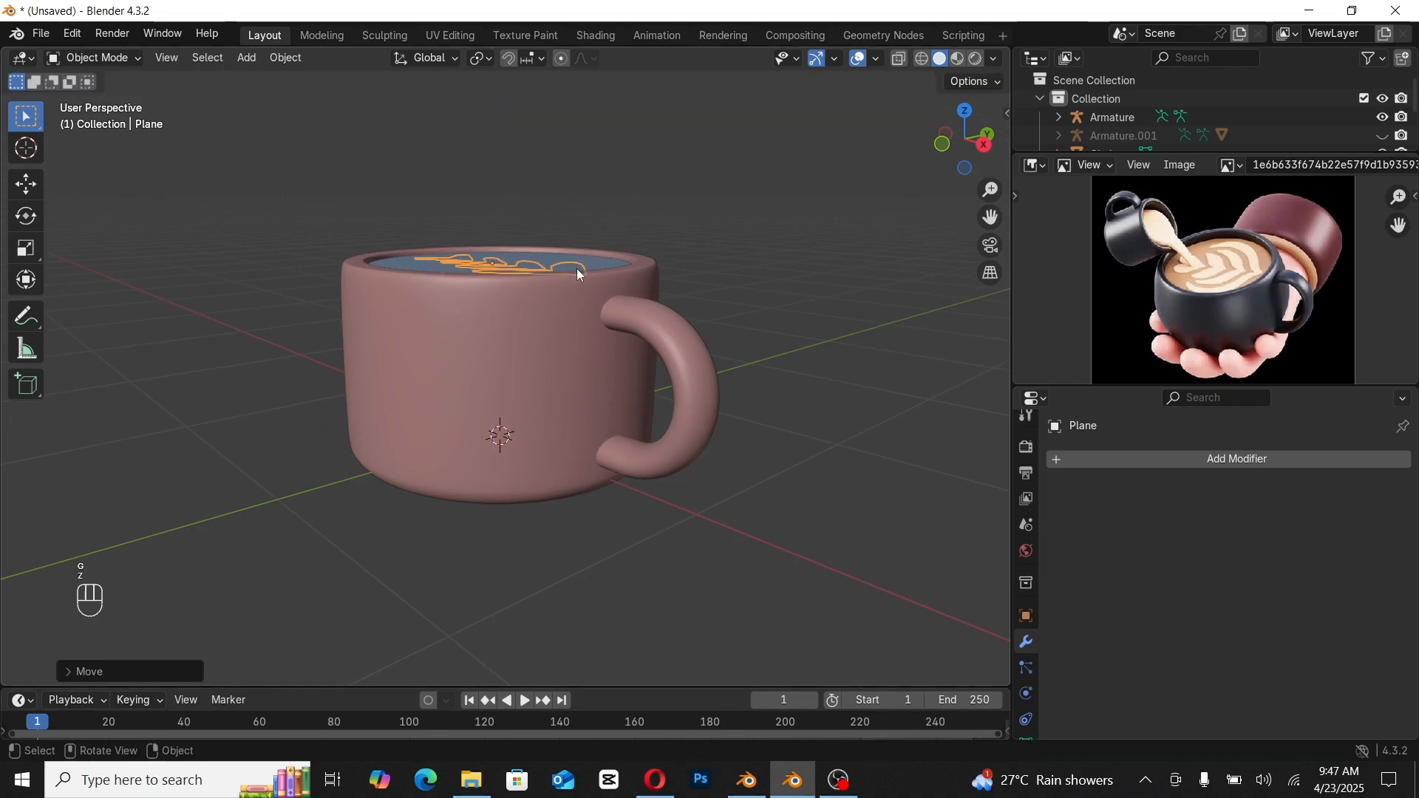
Step: Extrude the chevron faces upward about 0.03 m to give the latte art thickness
key(Tab)
key(e)
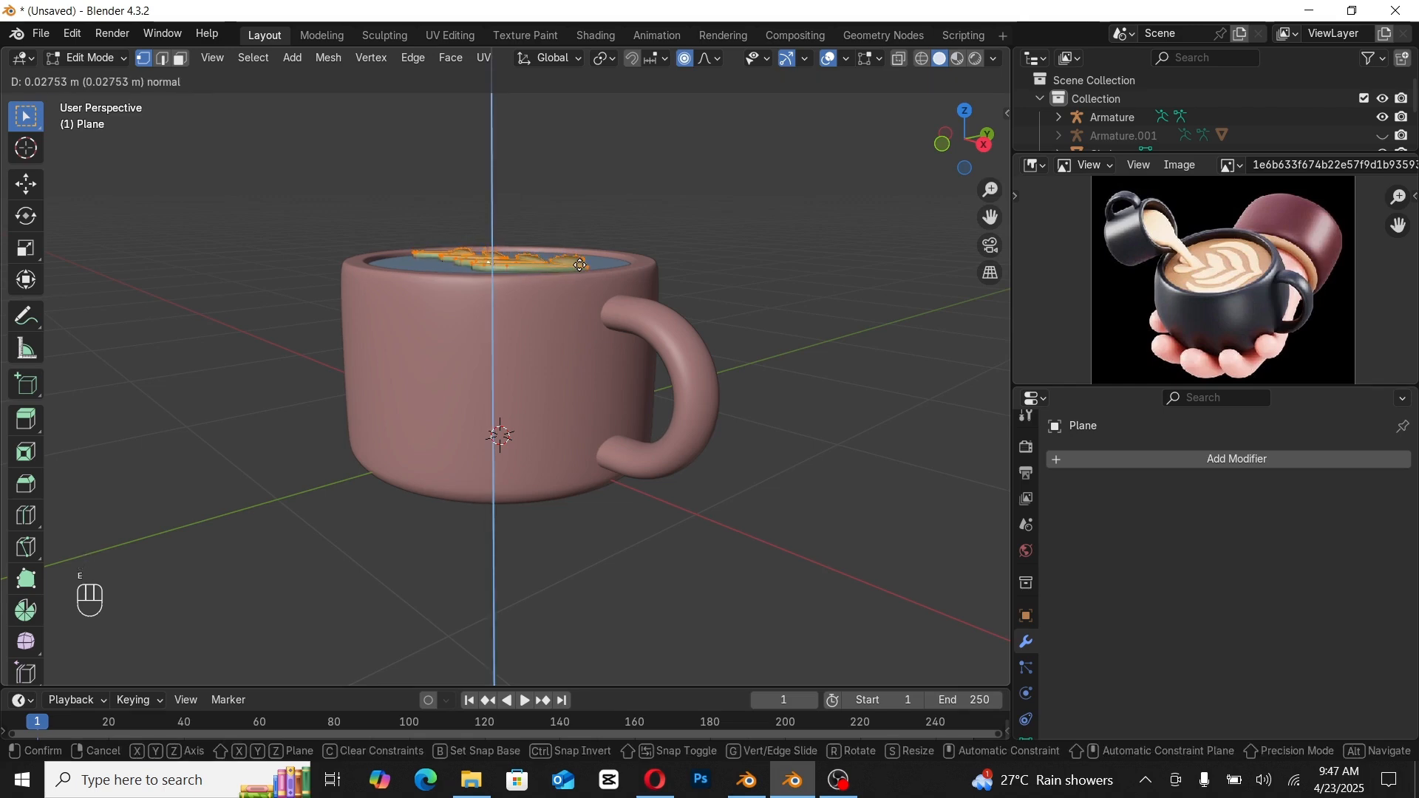
click(580, 266)
key(Tab)
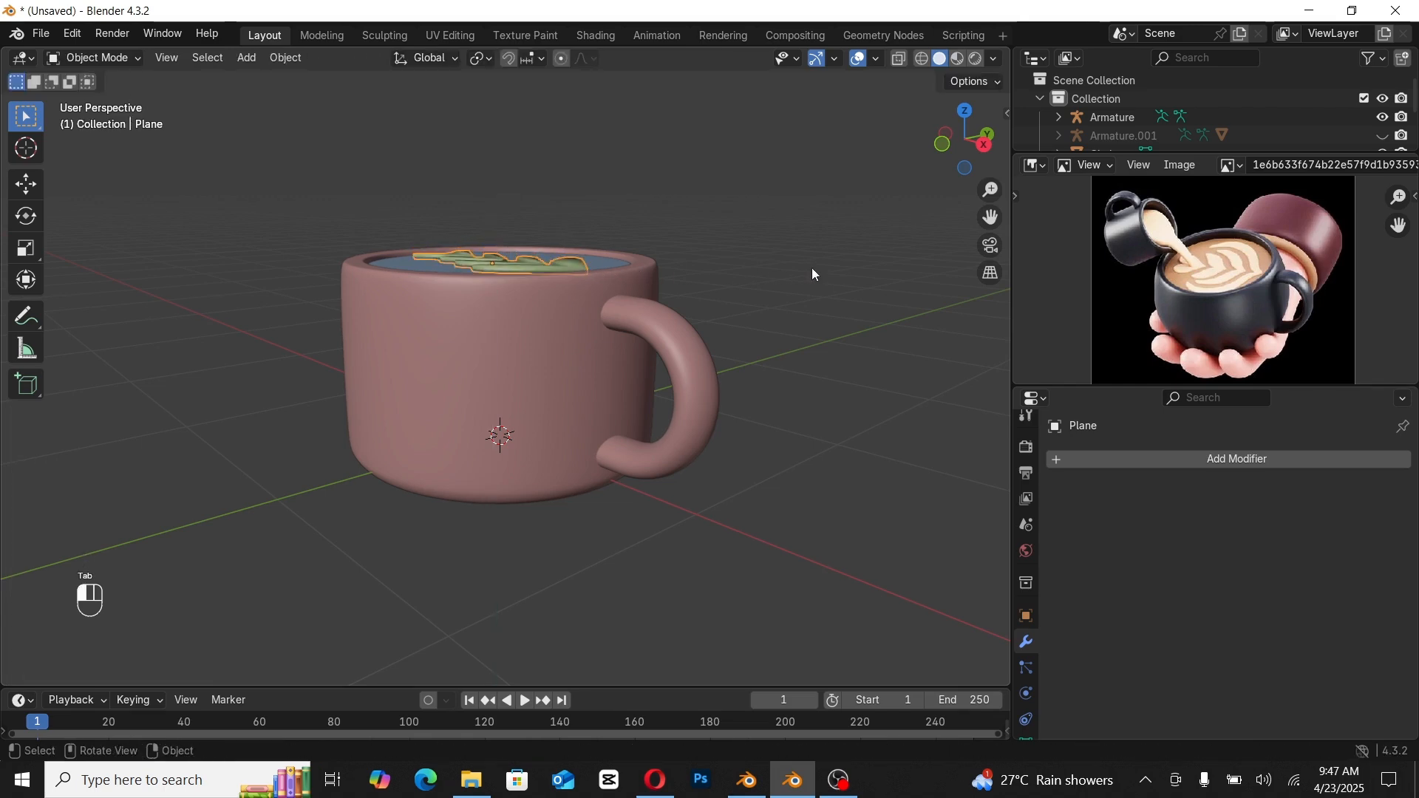
Step: Add a Subdivision modifier to the chevrons and set its viewport level to 3
middle_drag(811, 267, 561, 286)
click(556, 278)
key(ctrl+1)
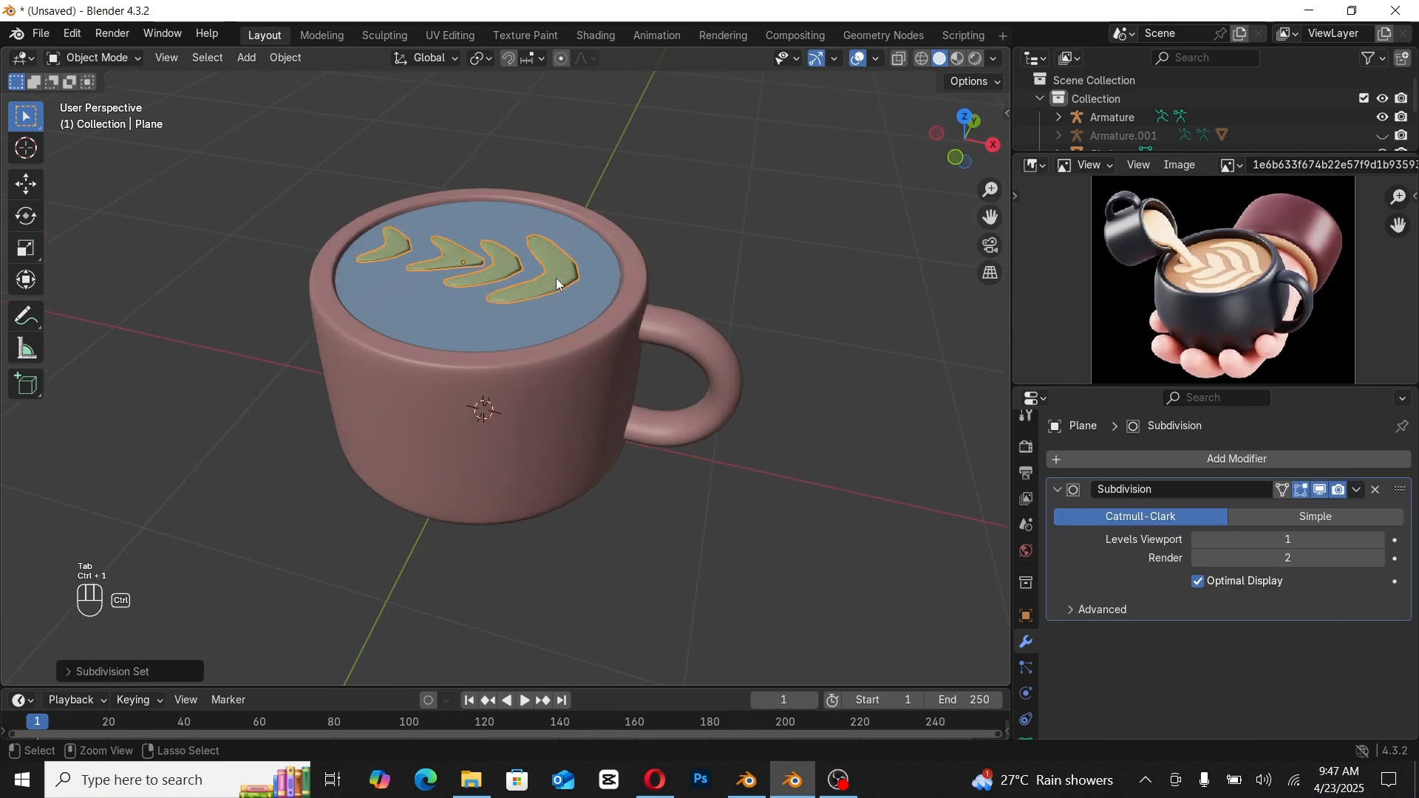
scroll(561, 277, up, 1)
scroll(560, 277, up, 2)
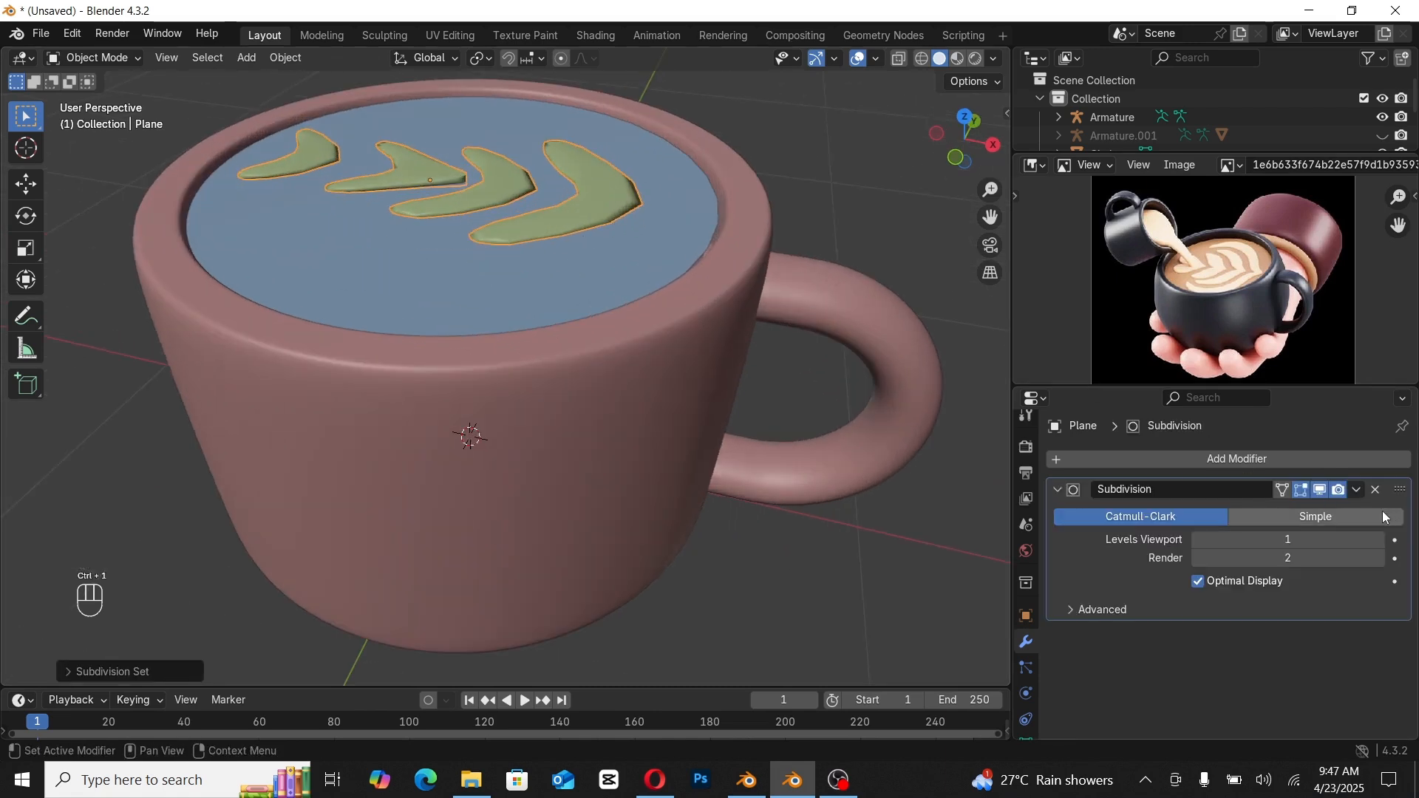
click(1377, 540)
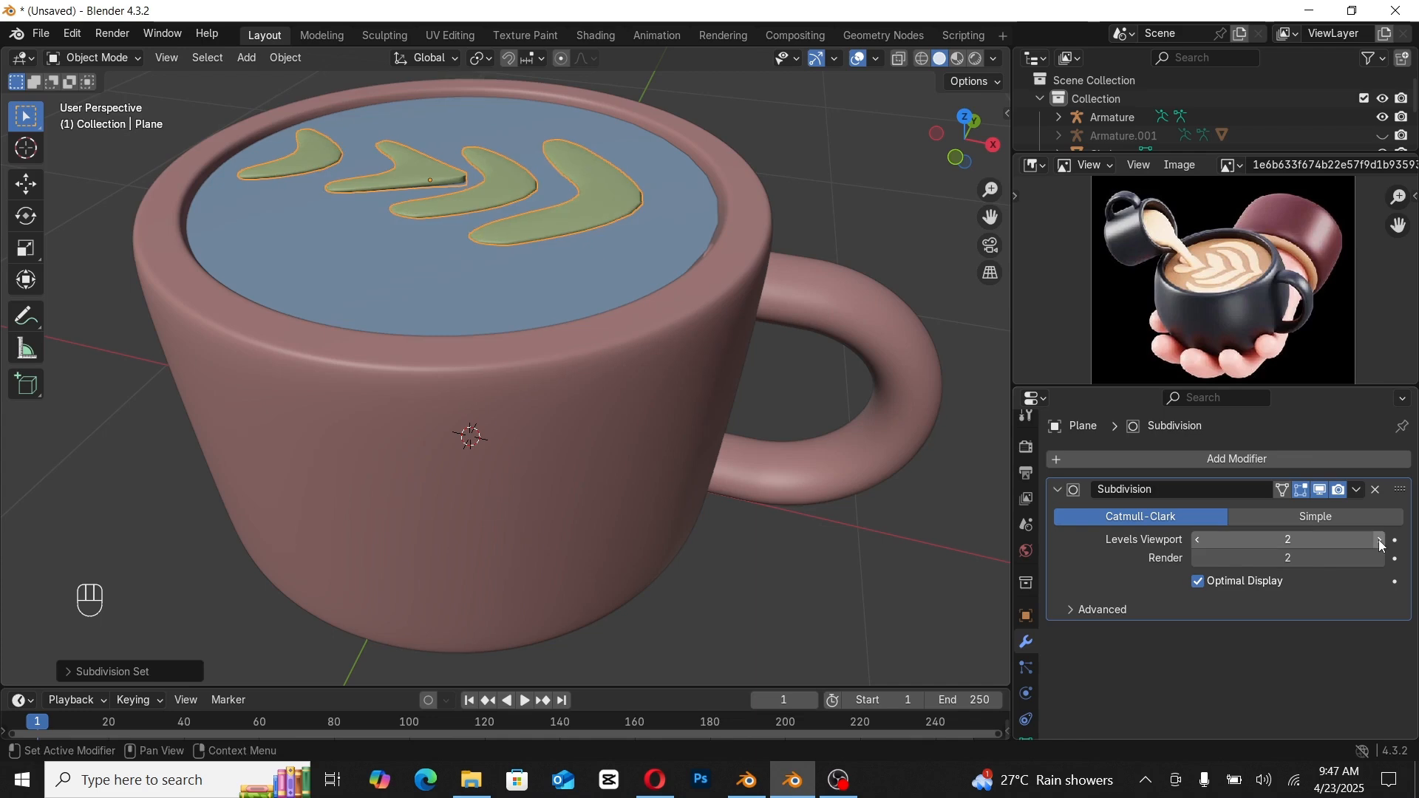
click(1378, 540)
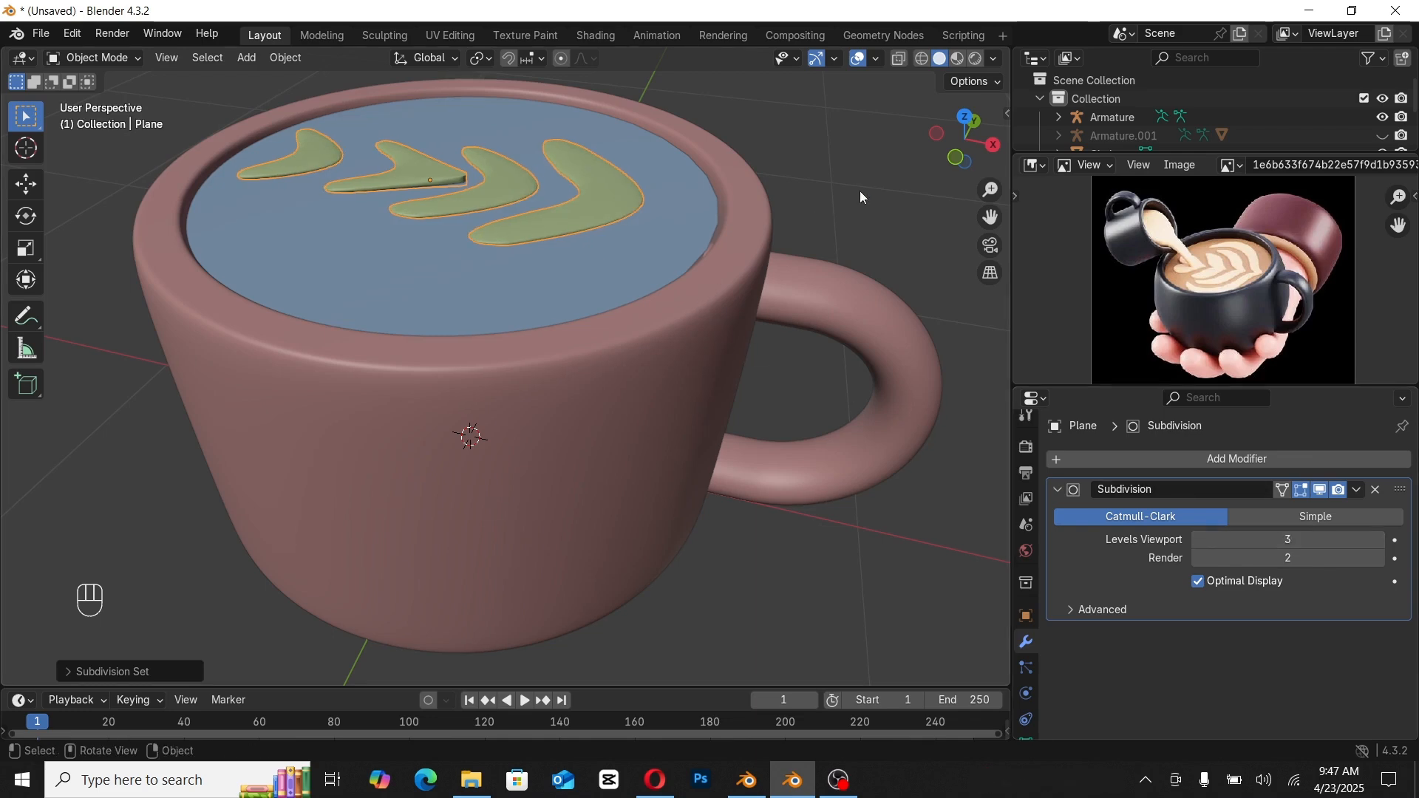
Step: Apply smooth shading to the subdivided chevrons
middle_drag(842, 203, 521, 260)
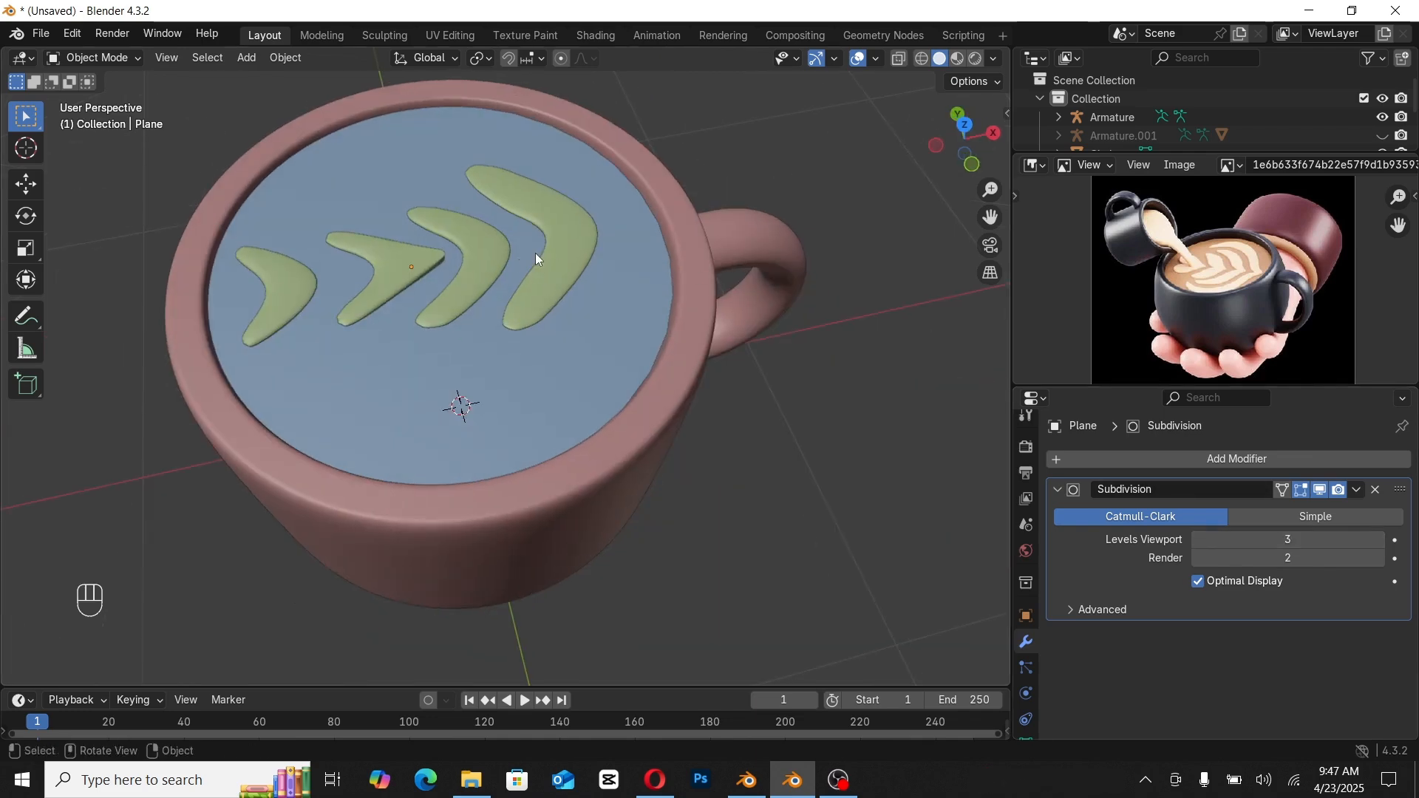
click(535, 253)
click(551, 241)
right_click(552, 240)
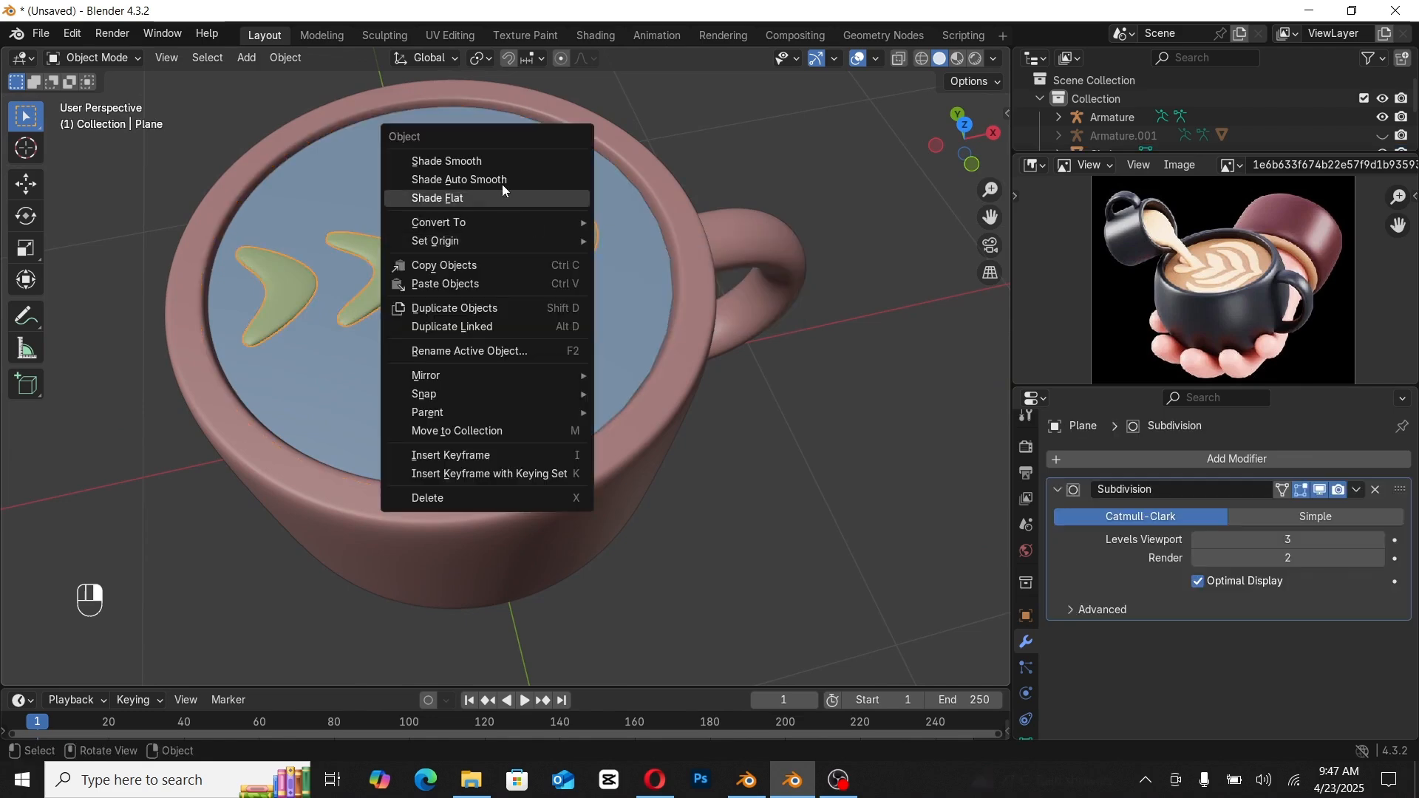
click(503, 162)
Step: Unhide the hand and its armature next to the cup
scroll(747, 280, down, 3)
middle_drag(746, 280, 545, 219)
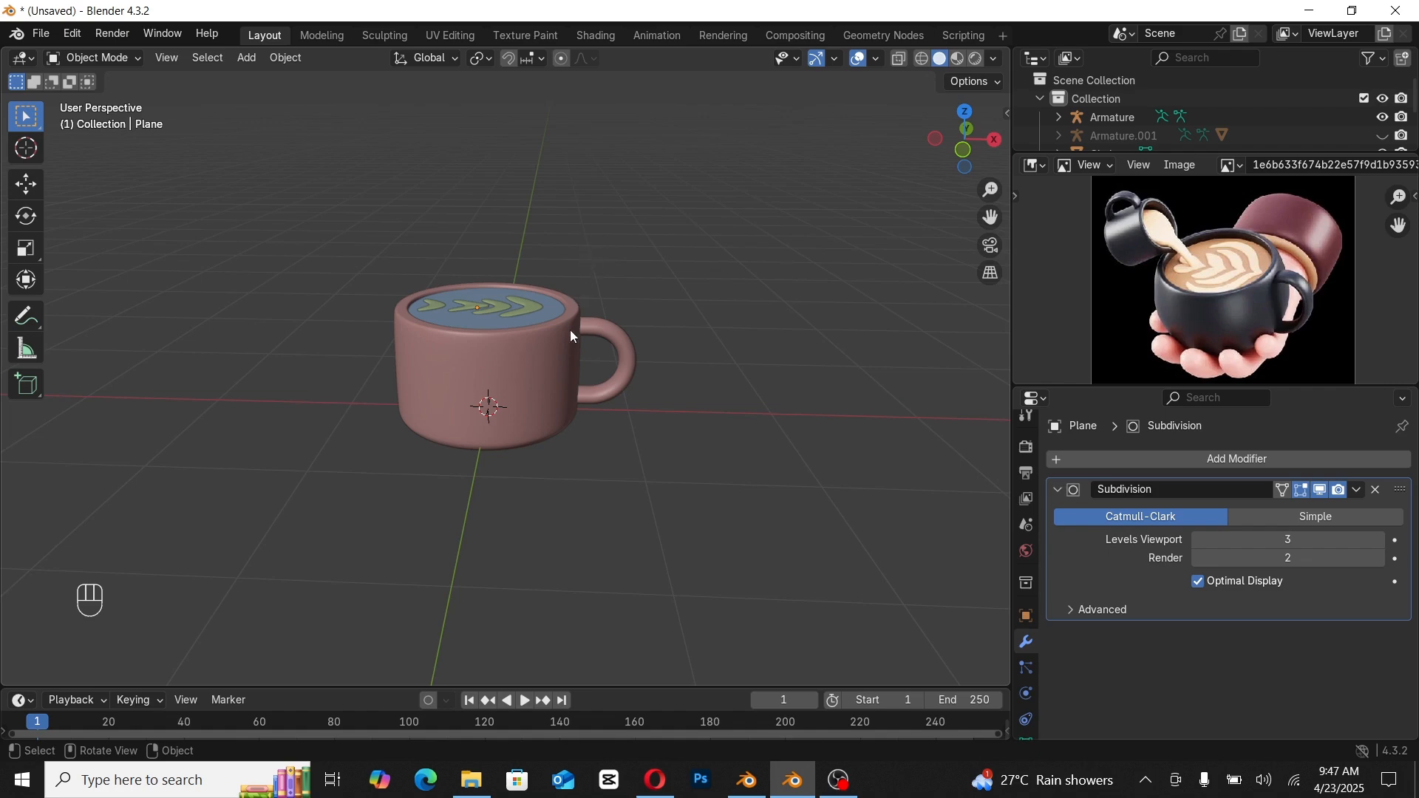
key(alt+h)
scroll(563, 349, down, 5)
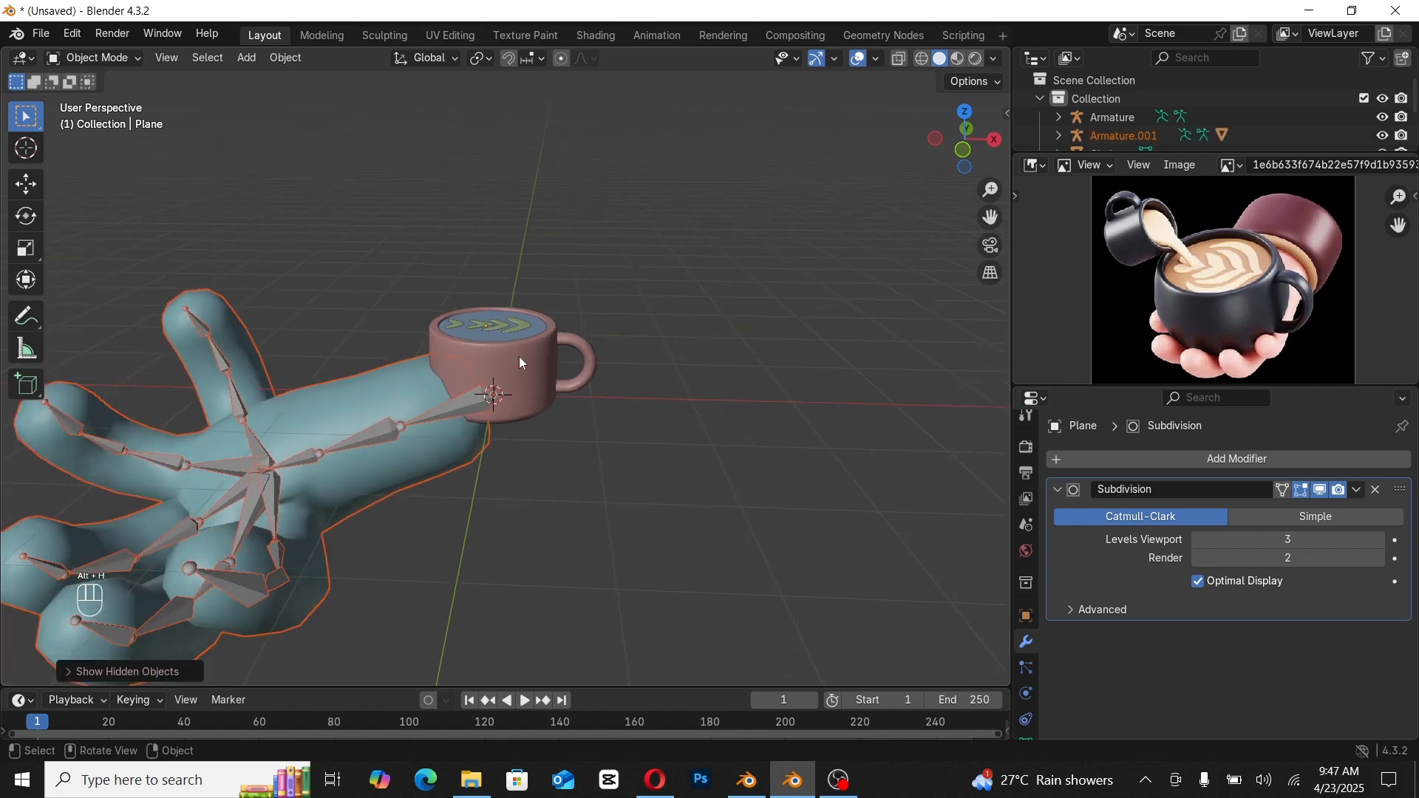
middle_drag(514, 399, 446, 385)
Step: Rotate the hand armature about the Z axis to about 60.7° in top view
click(467, 393)
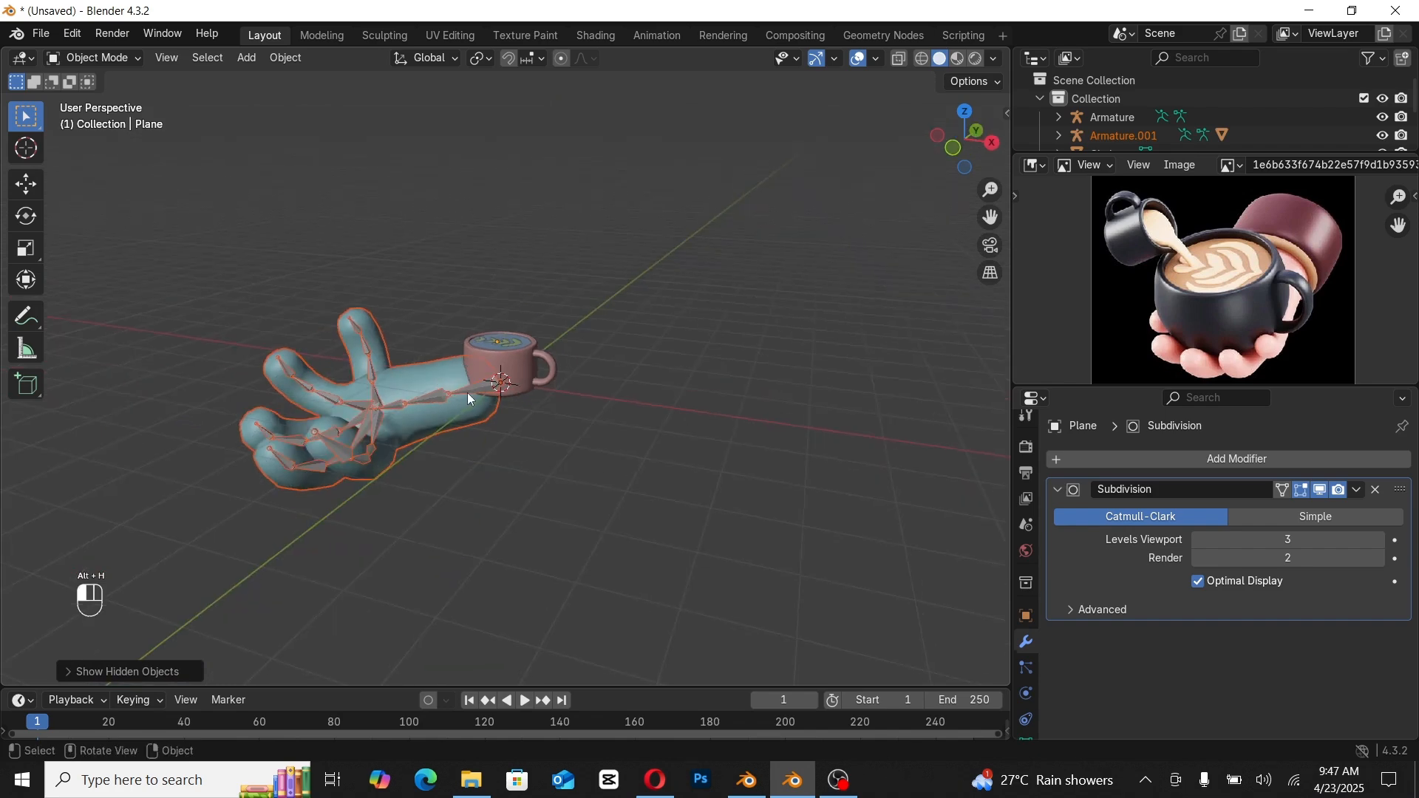
key(KP_3)
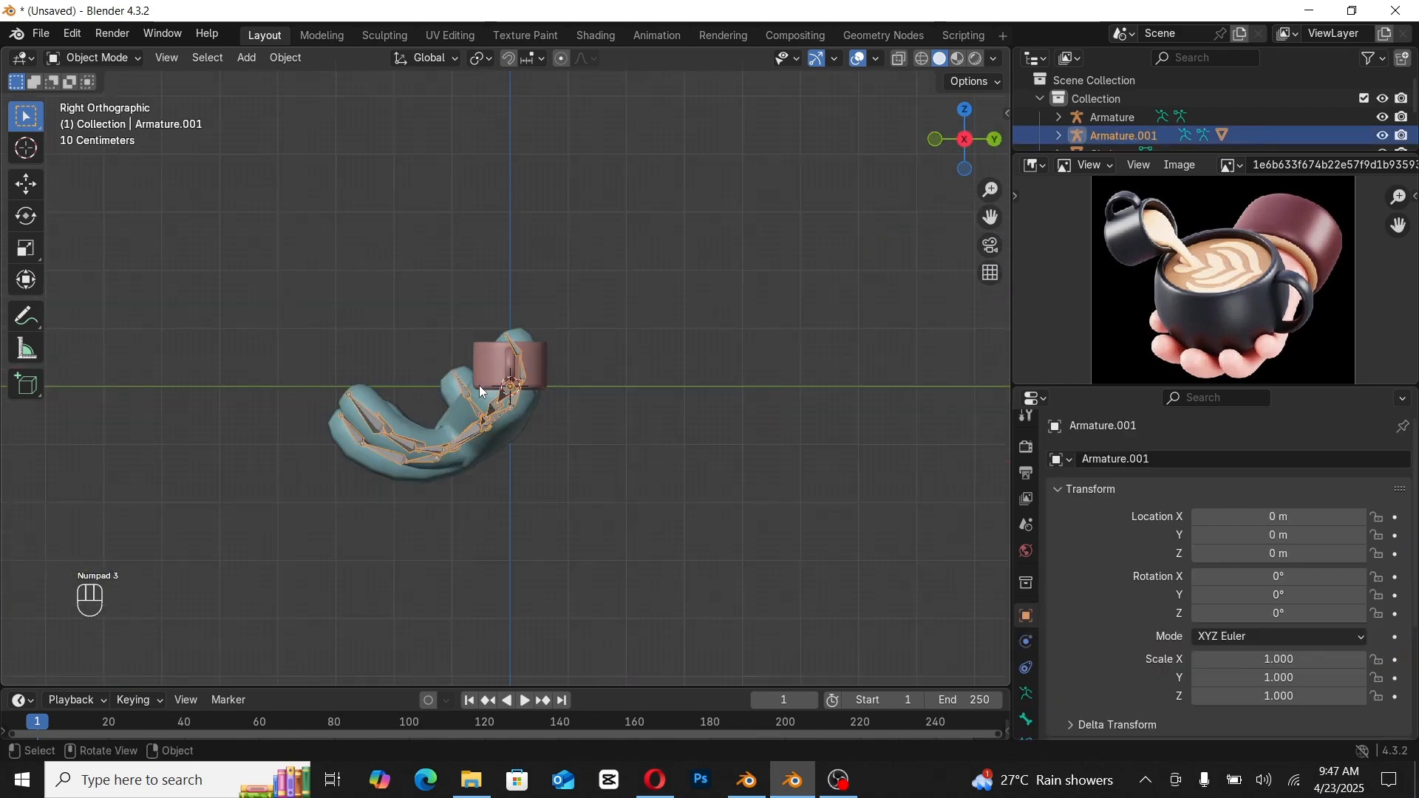
middle_drag(479, 385, 631, 449)
key(KP_7)
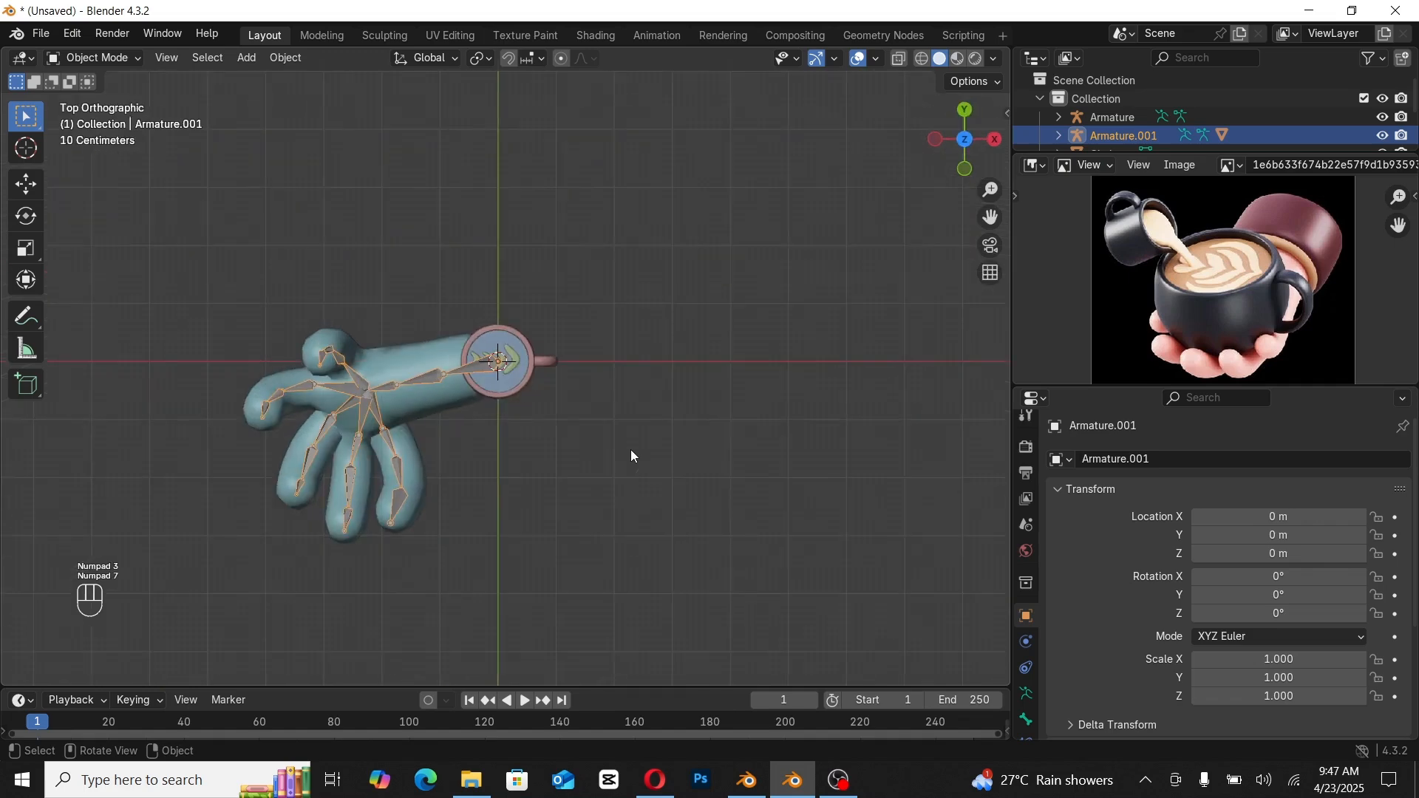
key(r)
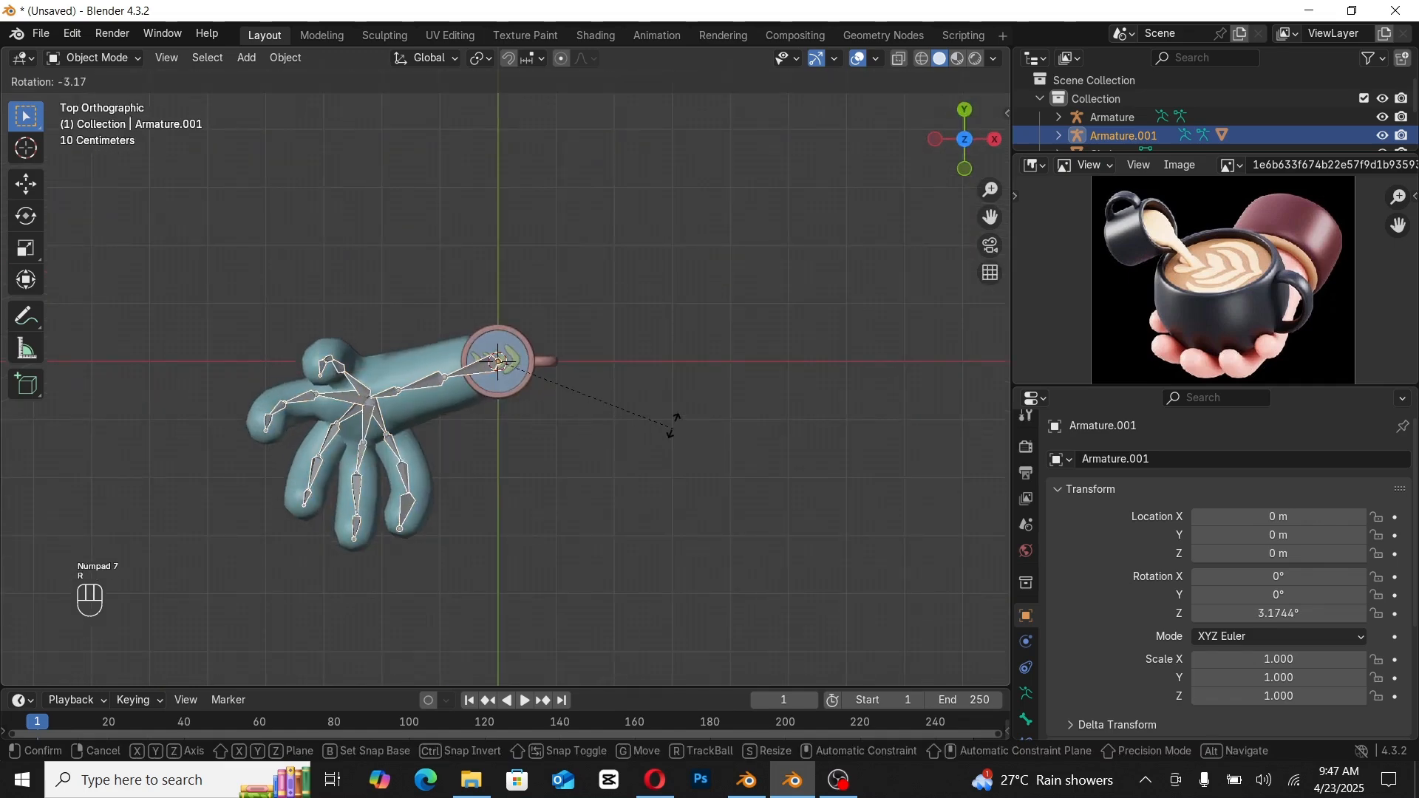
key(z)
click(552, 320)
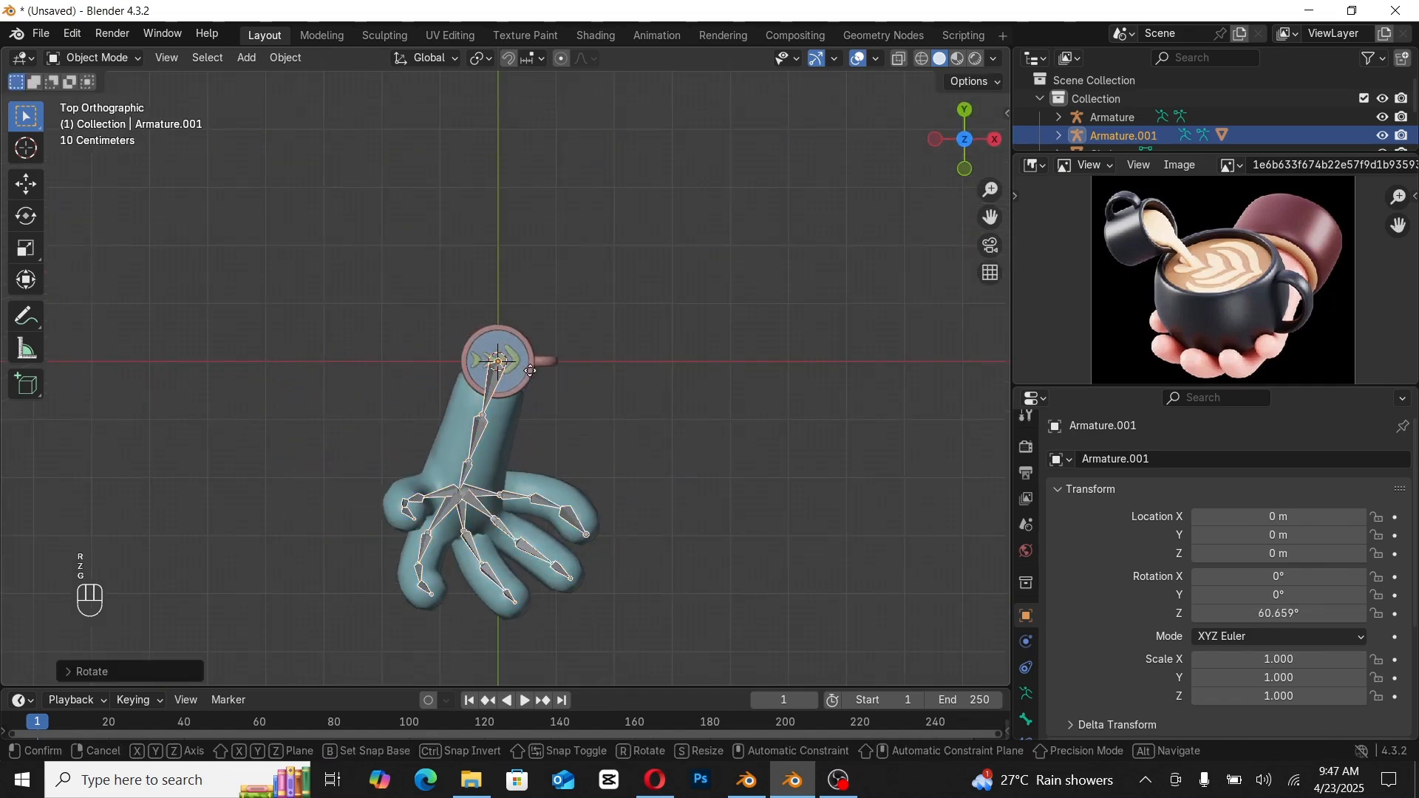
Step: Move the hand armature about 2.65 m along the Y axis to bring the palm under the cup
key(g)
key(y)
click(535, 216)
middle_drag(553, 322, 506, 184)
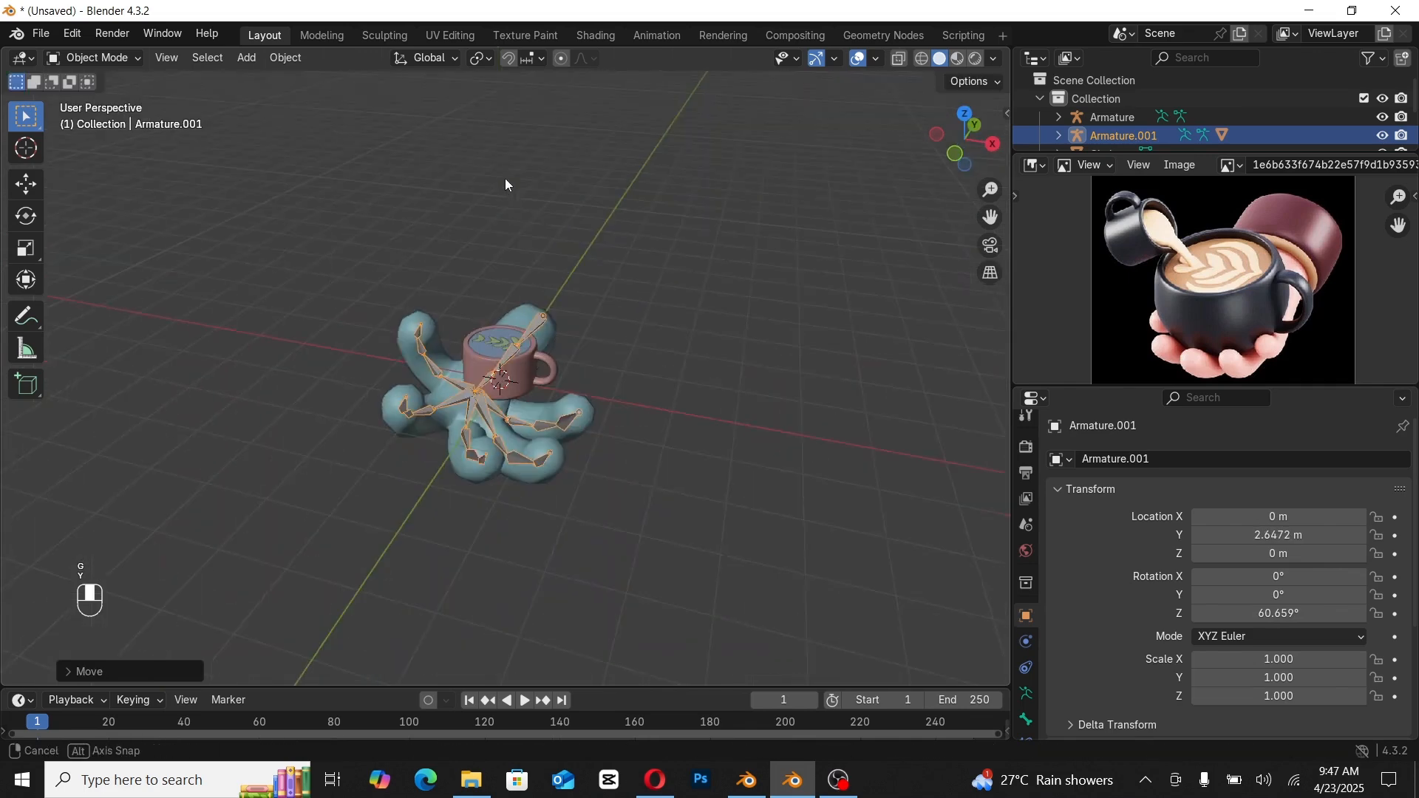
Step: Tilt the hand armature about the global Y axis to a rotation of about -25°, -13.4° and 63.6°
key(r)
key(y)
key(x)
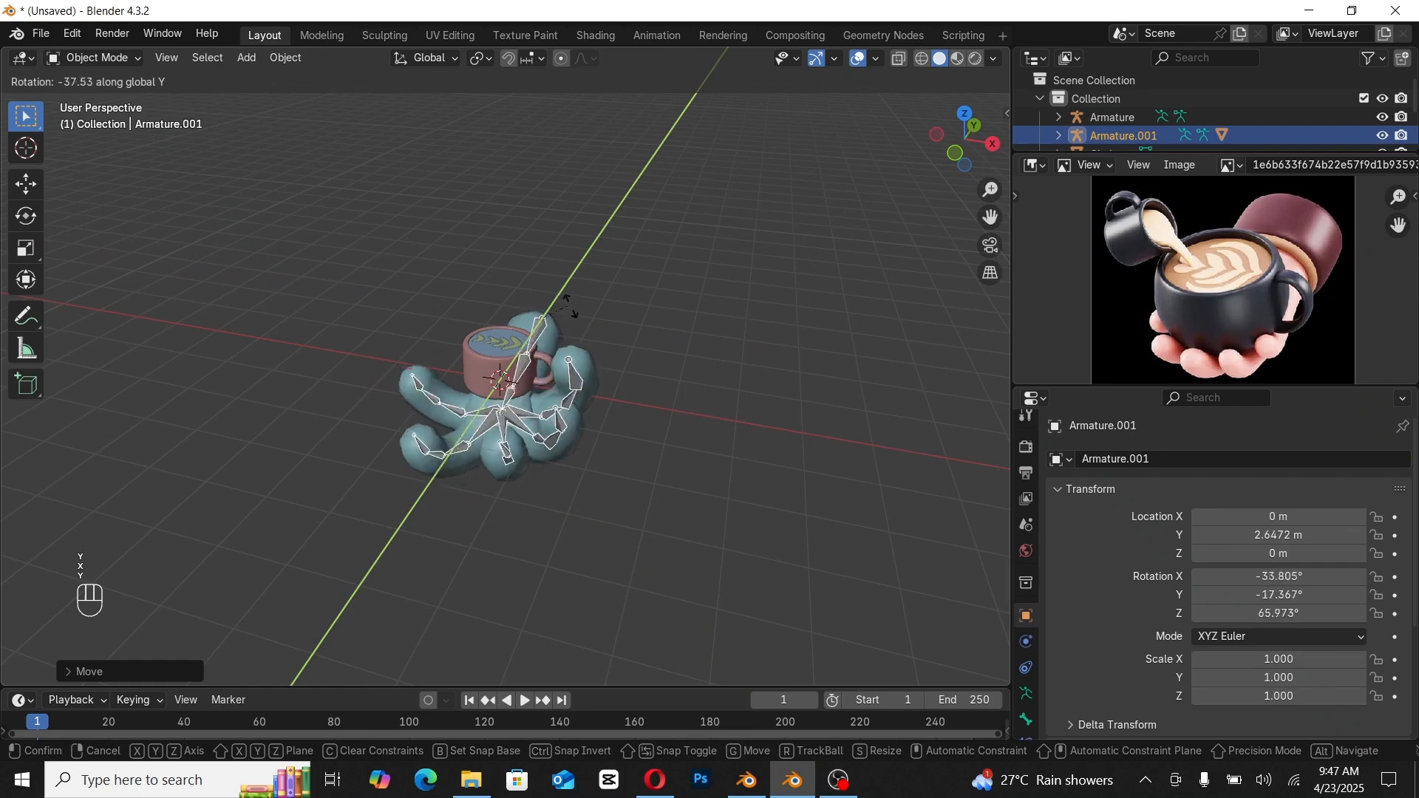
click(576, 332)
click(591, 333)
scroll(649, 353, up, 5)
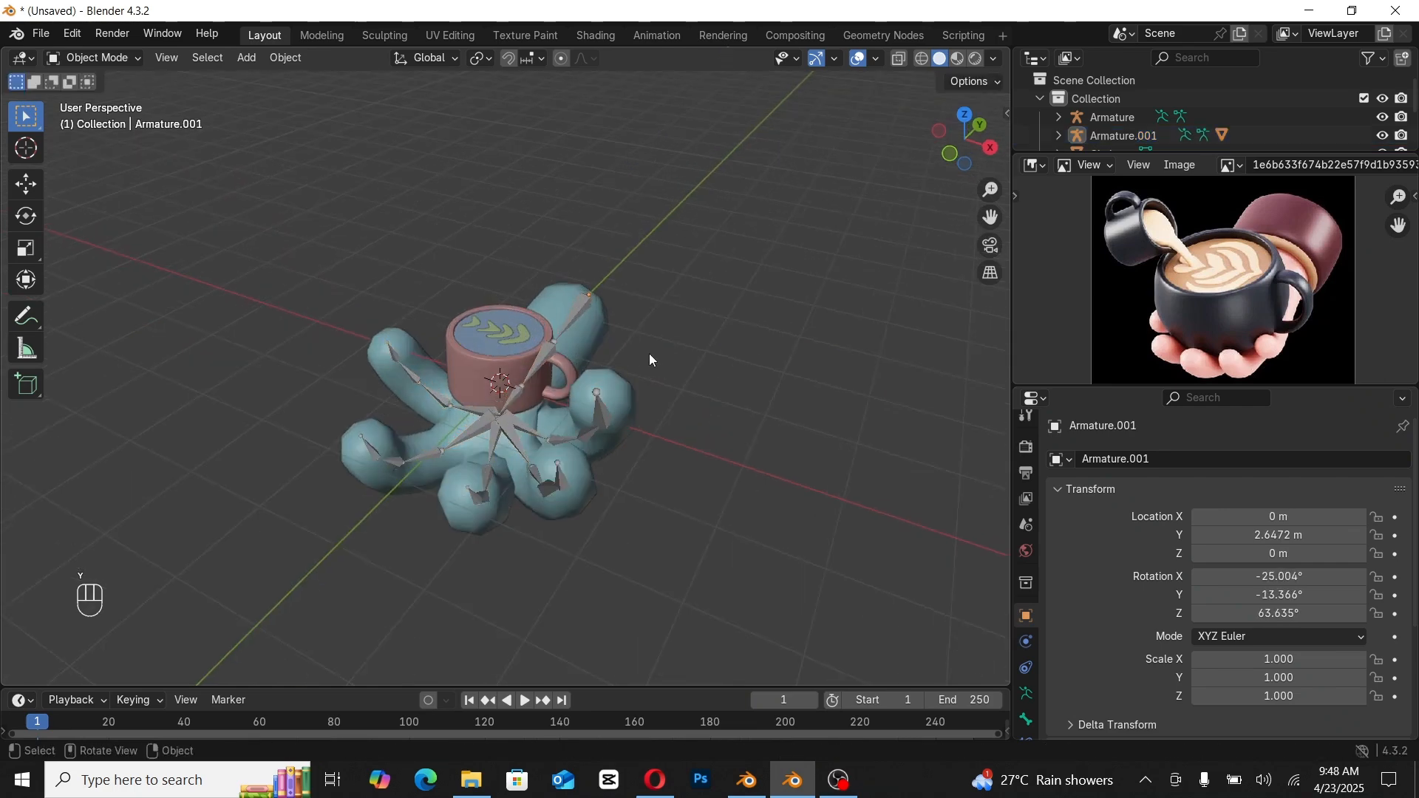
Step: Select the cup, chevrons and coffee surface together and move them about 0.68 m along negative Y
click(610, 375)
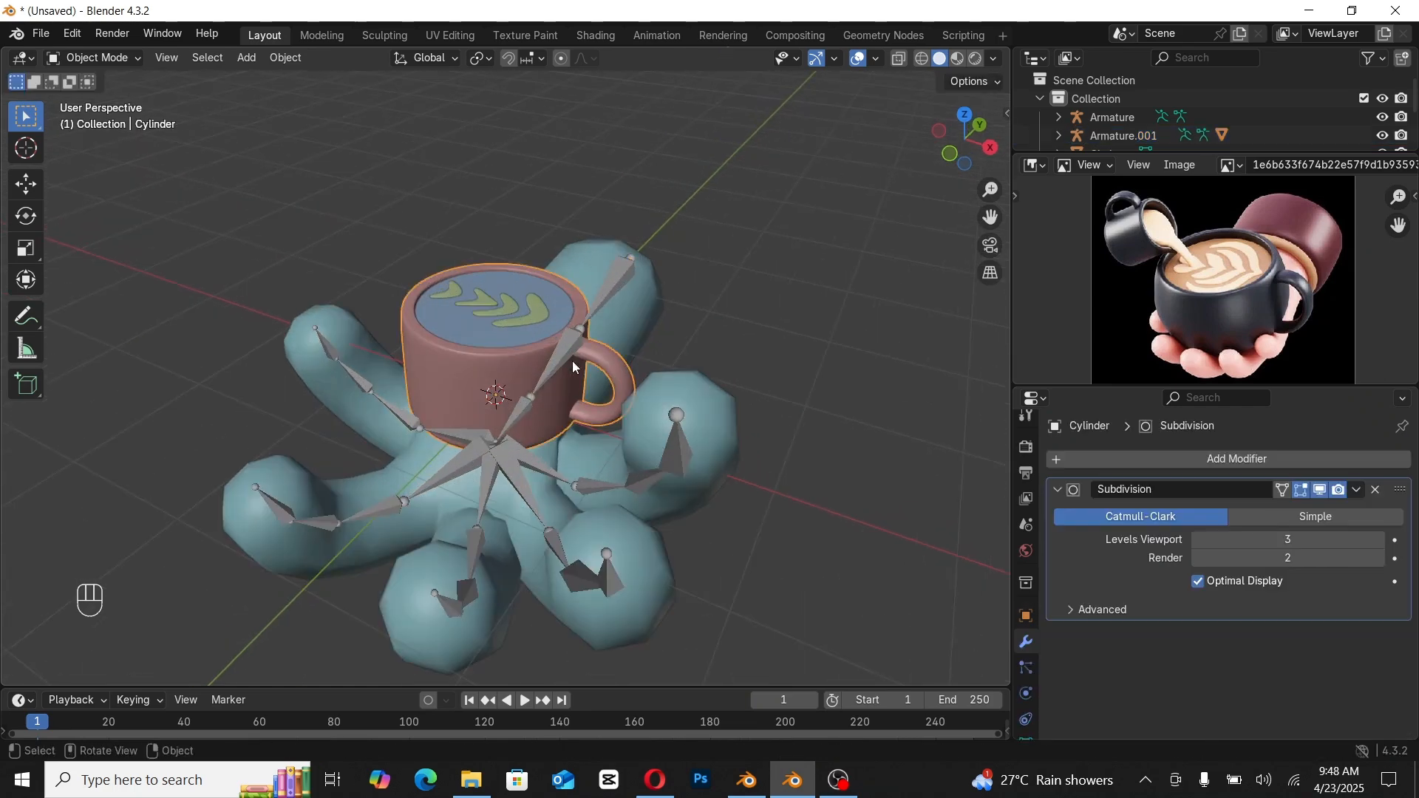
click(522, 318)
key(g)
key(y)
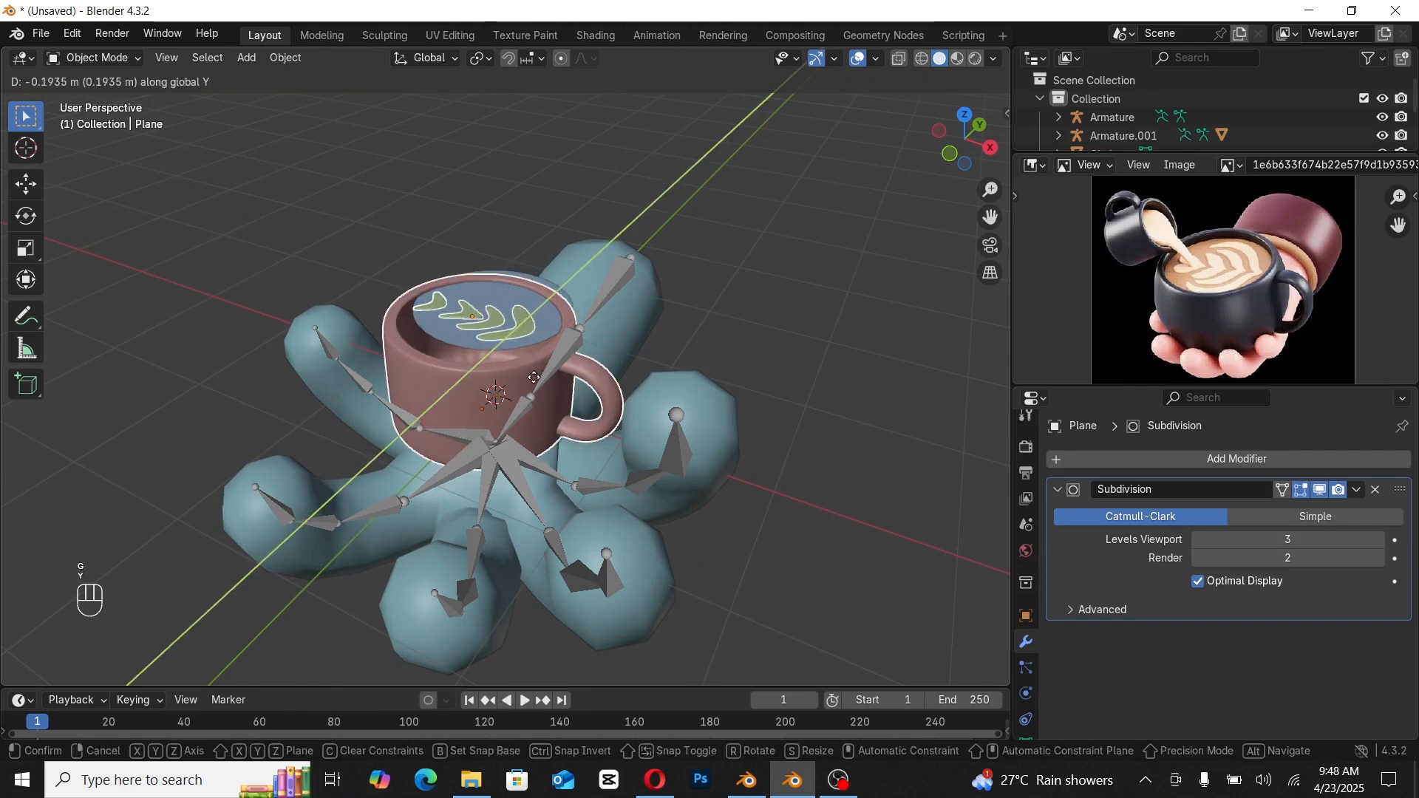
right_click(531, 352)
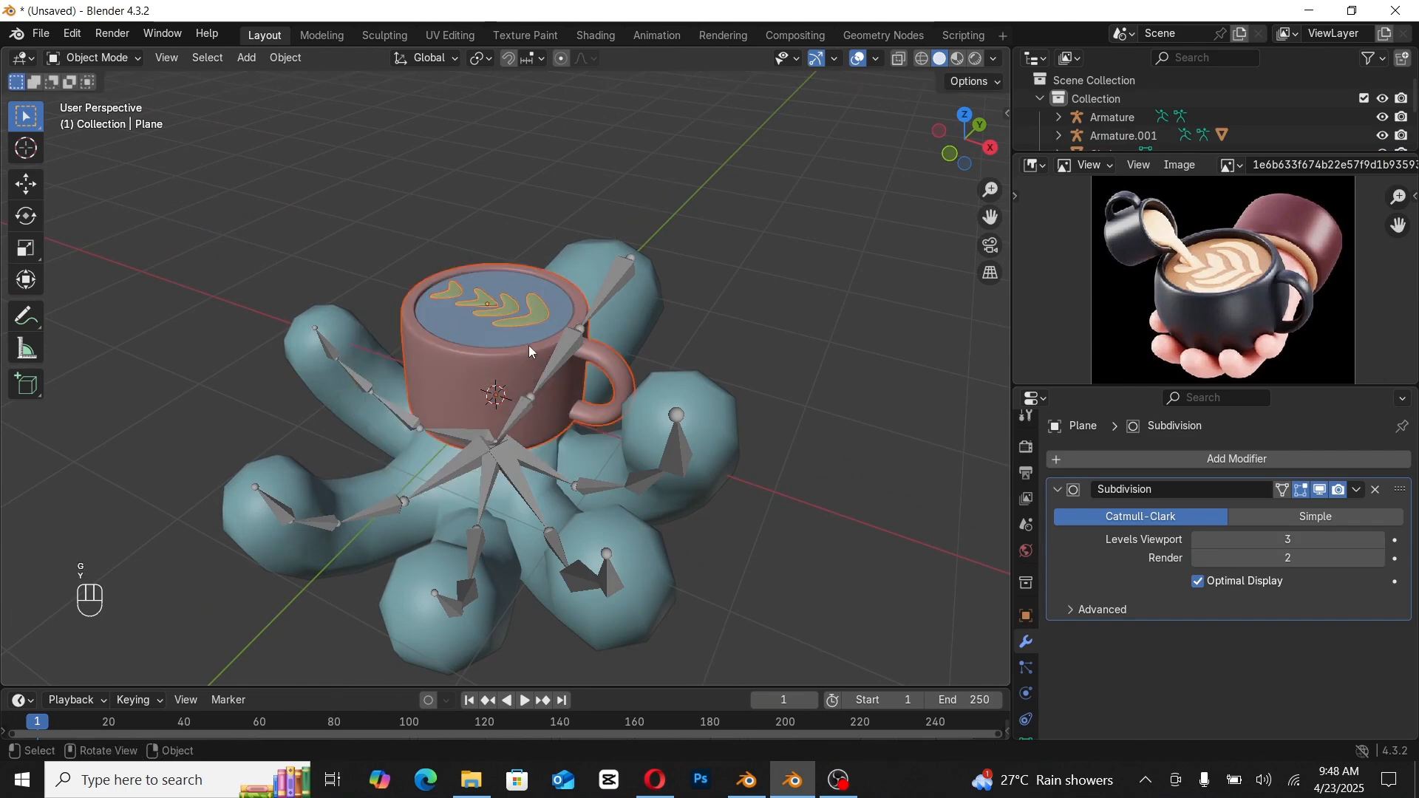
click(486, 329)
key(g)
key(y)
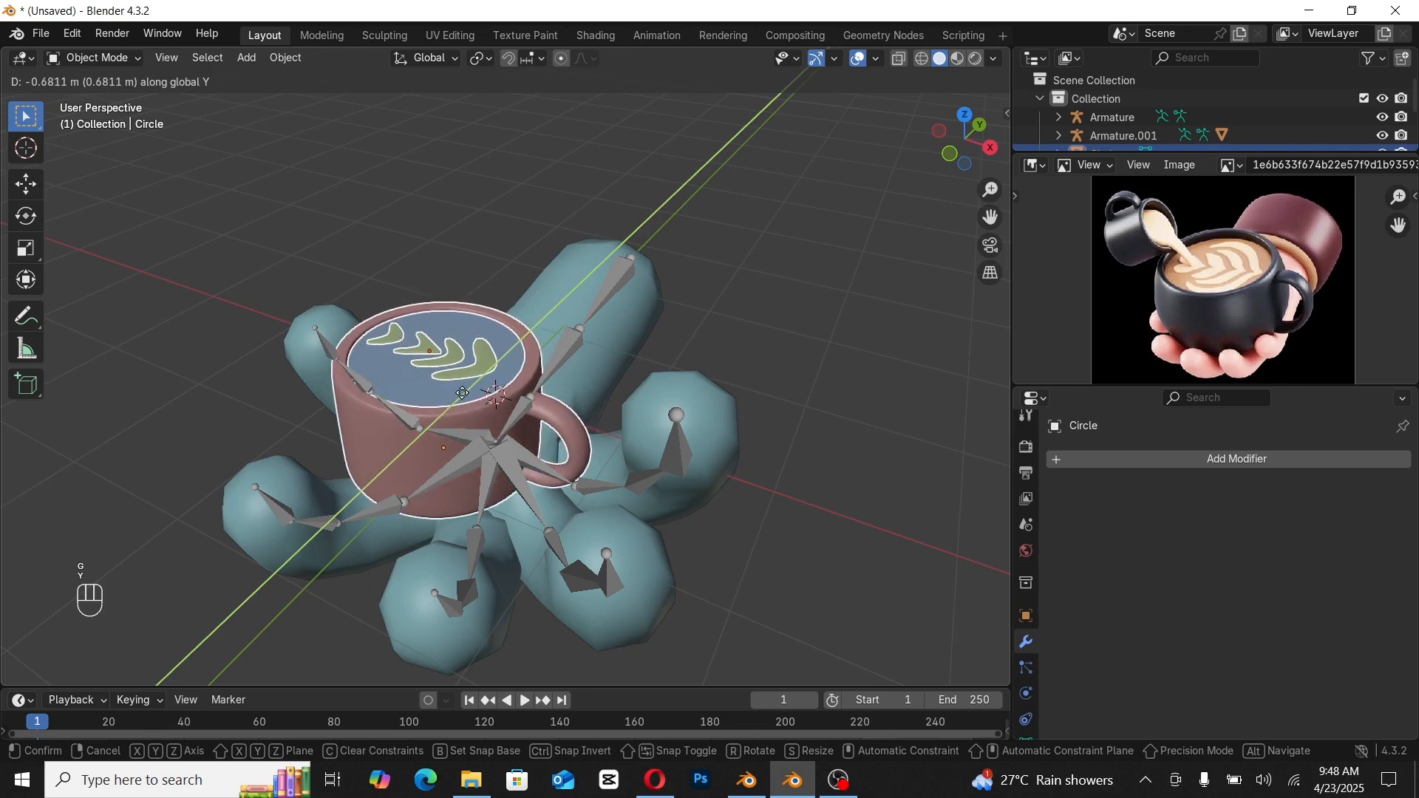
click(480, 388)
Step: In right view, lower the cup, coffee and chevrons about 0.54 m and shift them about 0.24 m along Y into the palm
key(KP_3)
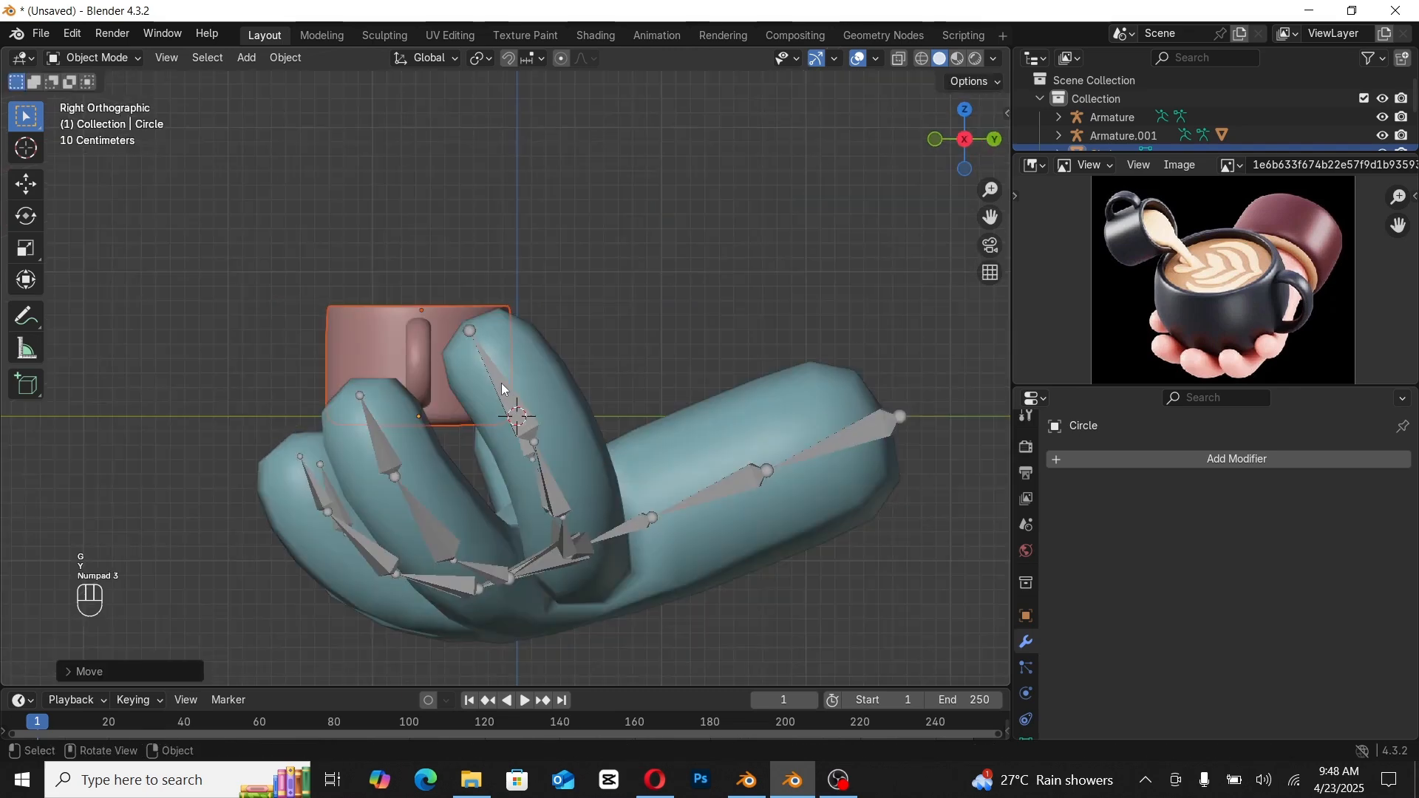
key(g)
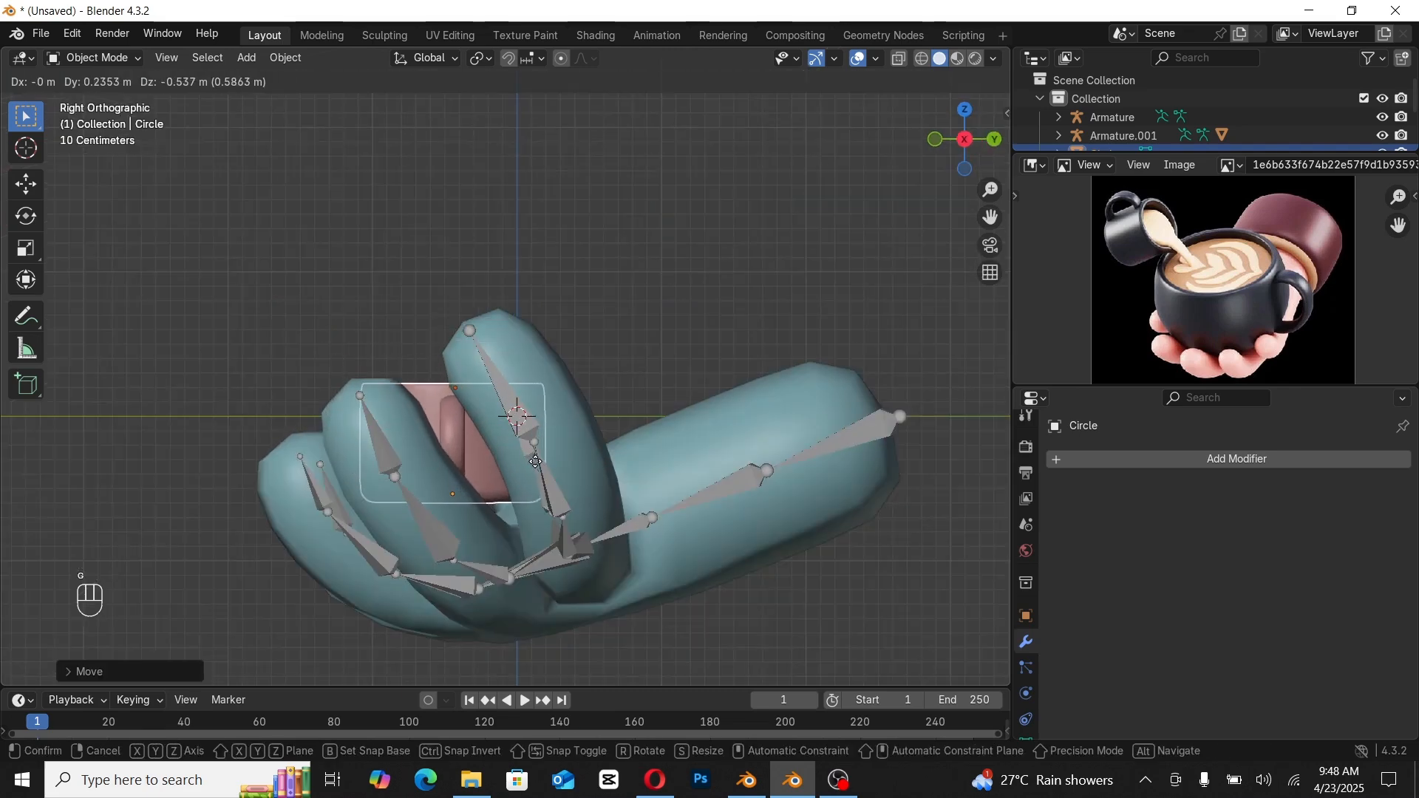
click(536, 462)
click(795, 456)
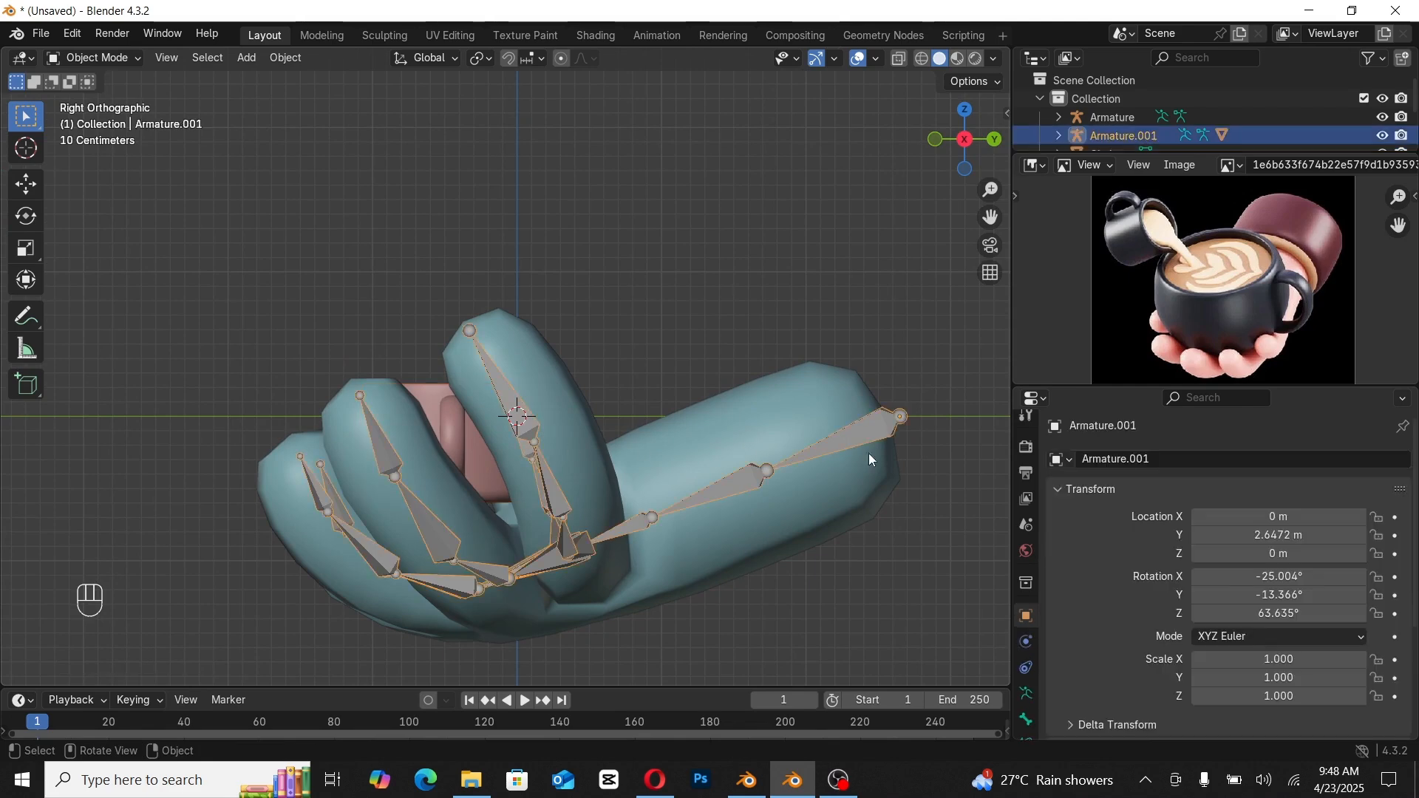
key(s)
key(s)
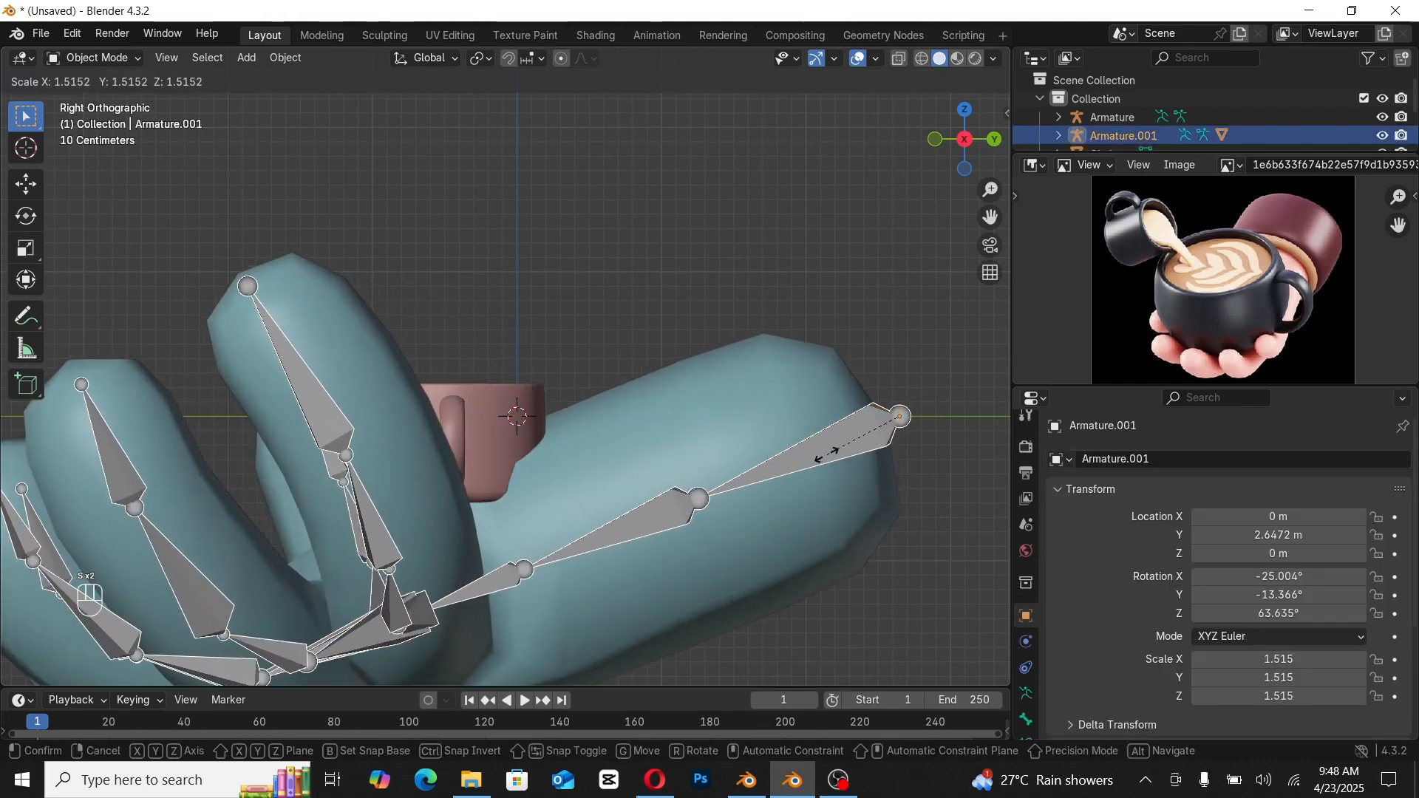
right_click(591, 450)
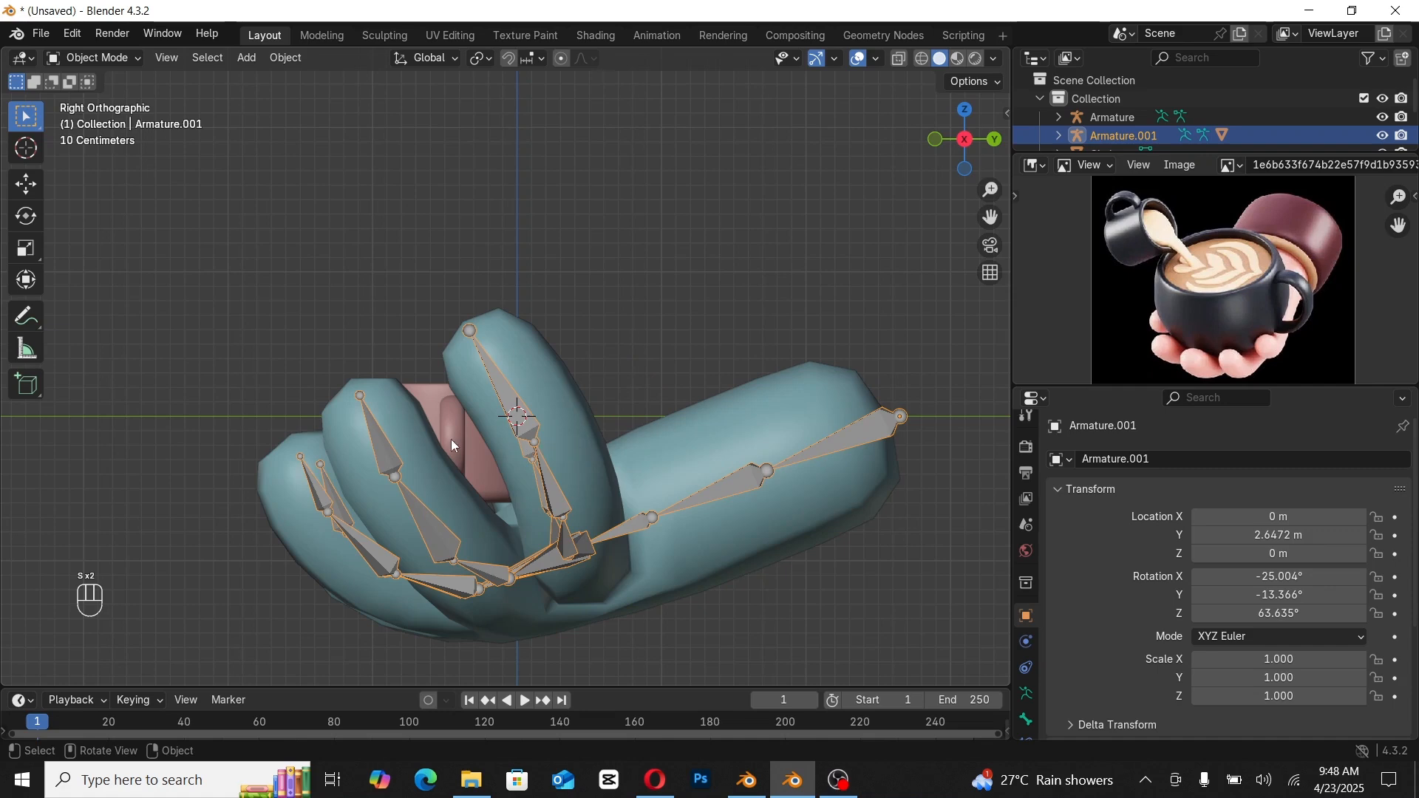
Step: Select the chevrons, coffee surface and cup and scale them up together by about 1.21
mouse_move(453, 445)
middle_down()
mouse_move(522, 498)
mouse_move(521, 518)
mouse_move(470, 439)
middle_up()
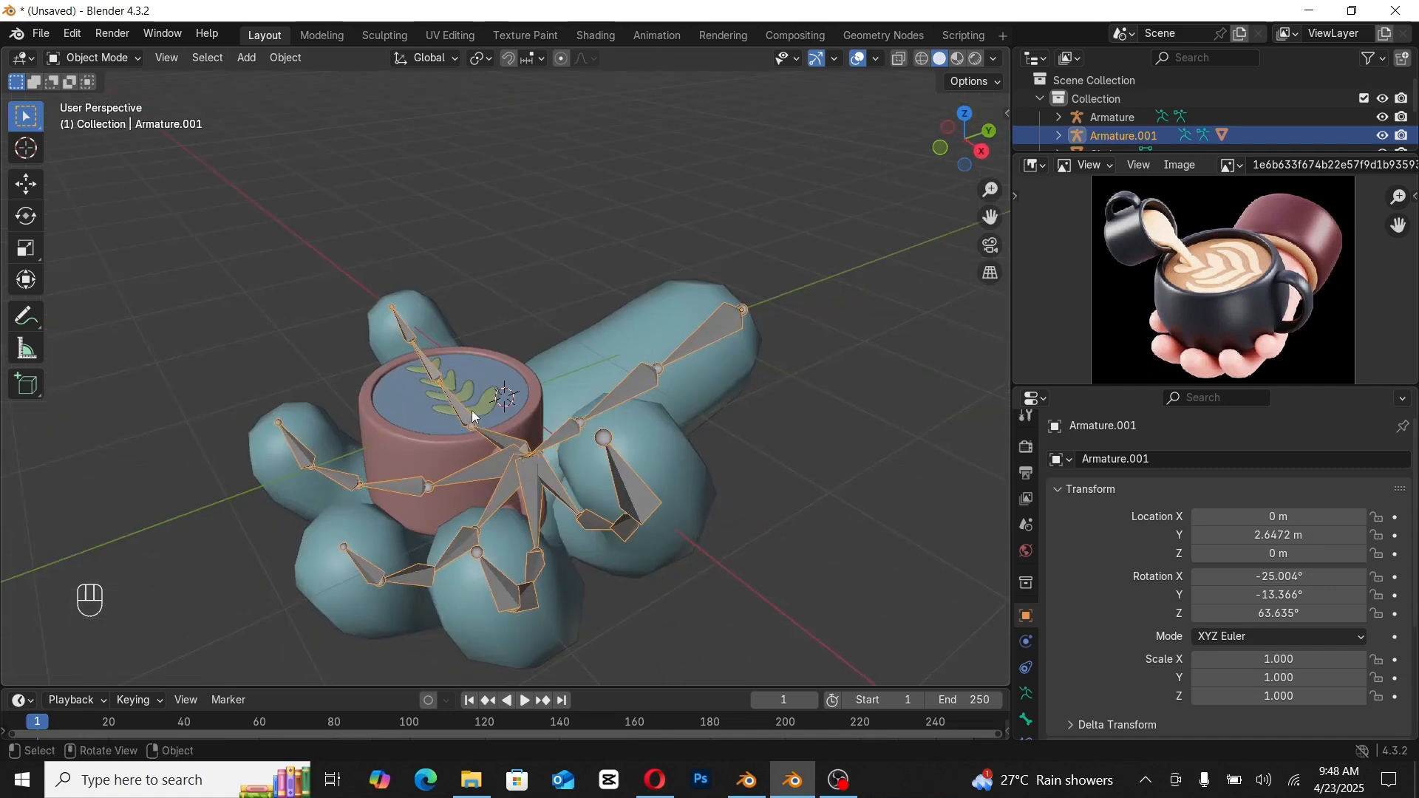
click(478, 402)
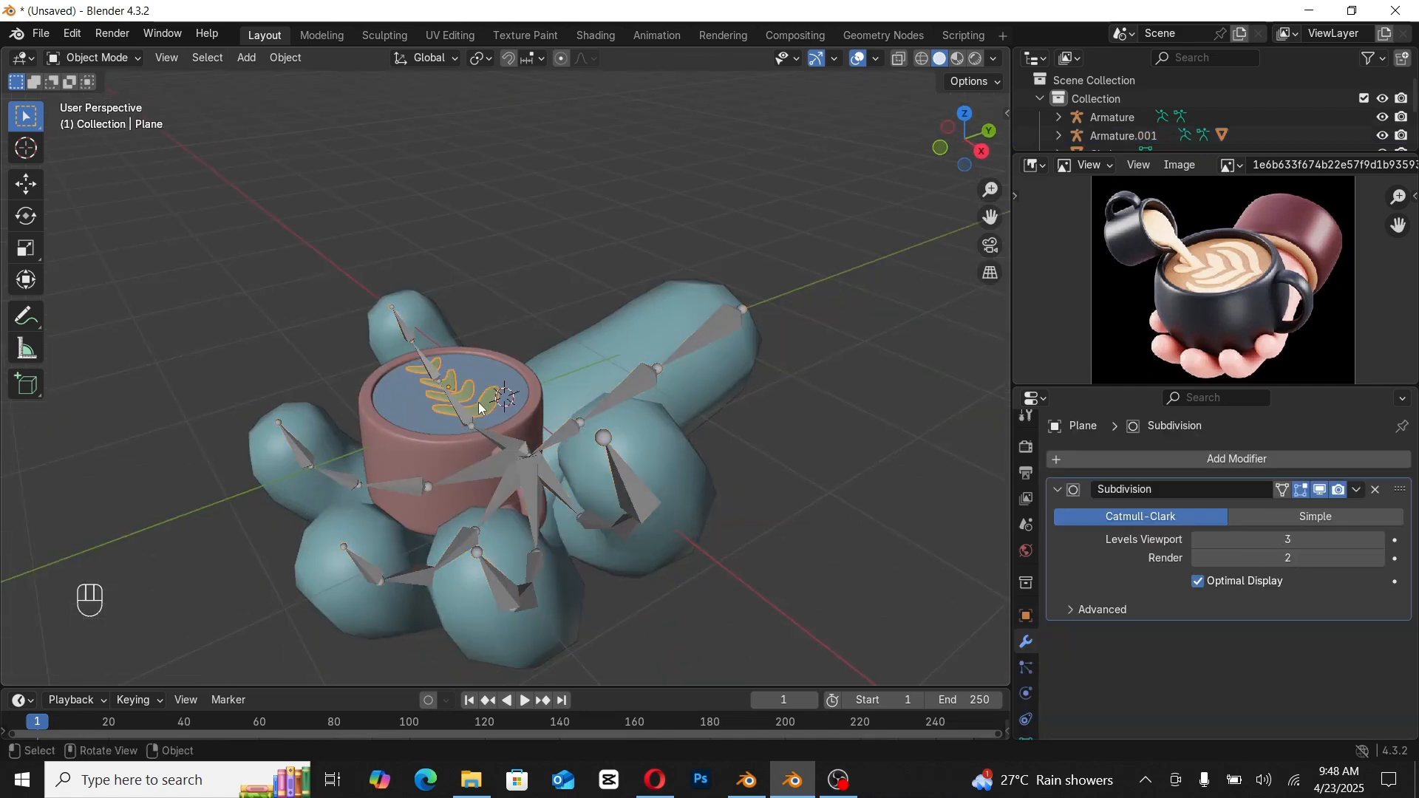
click(413, 411)
click(420, 450)
key(s)
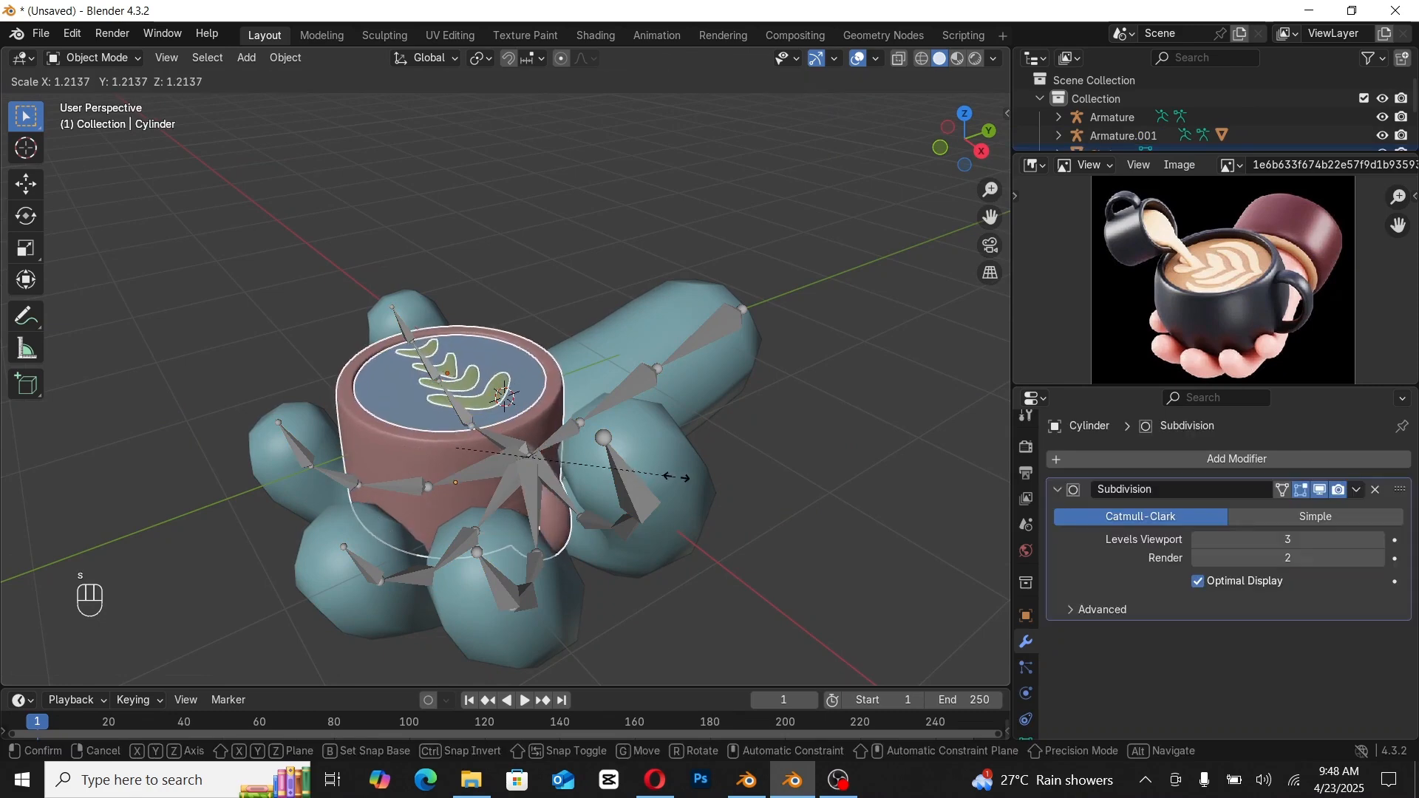
click(669, 478)
Step: Raise the cup, coffee surface and chevrons about 0.29 m along the Z axis
key(g)
key(z)
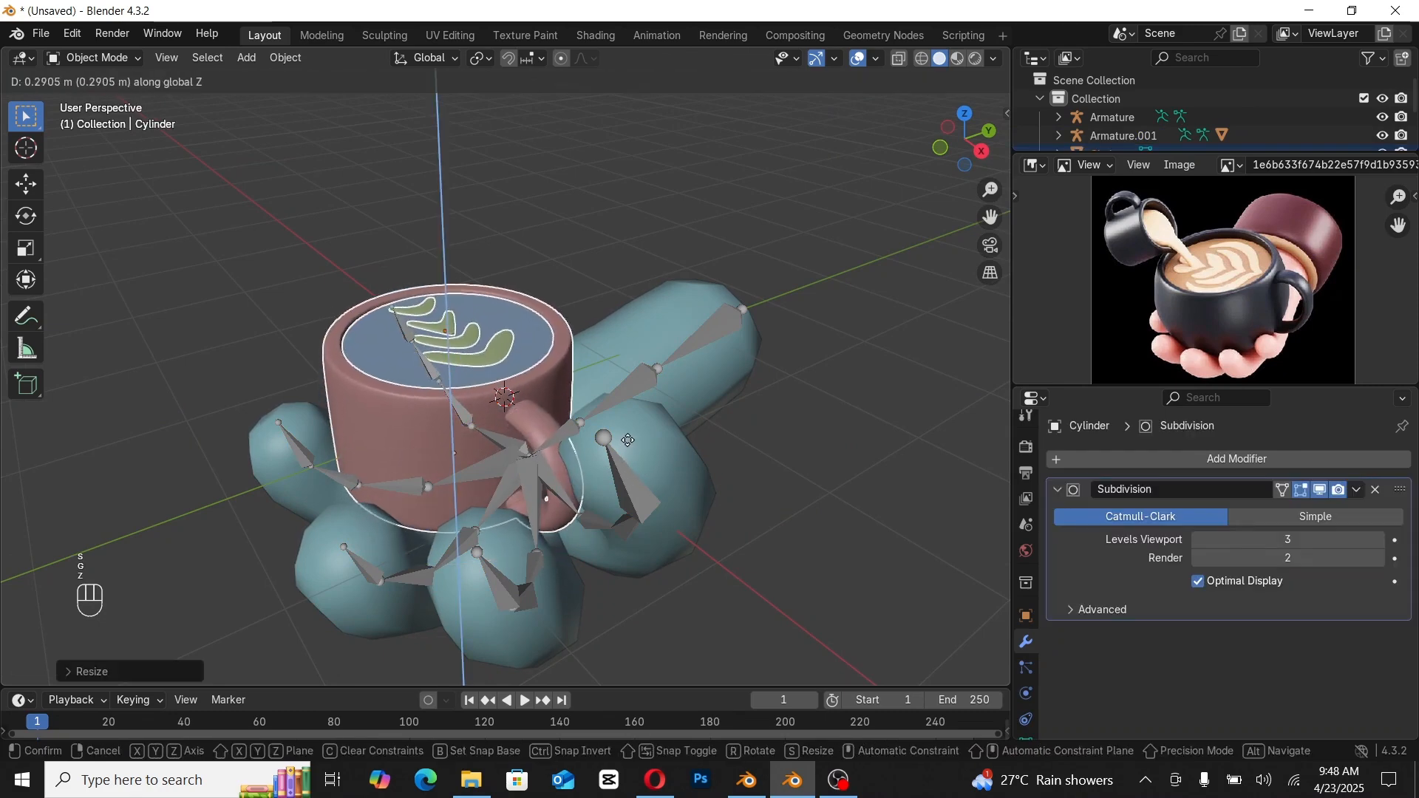
click(628, 441)
Step: Scale the cup, coffee surface and chevrons down slightly while the viewport overlays are temporarily hidden
click(857, 58)
middle_drag(722, 259, 692, 285)
key(s)
click(654, 407)
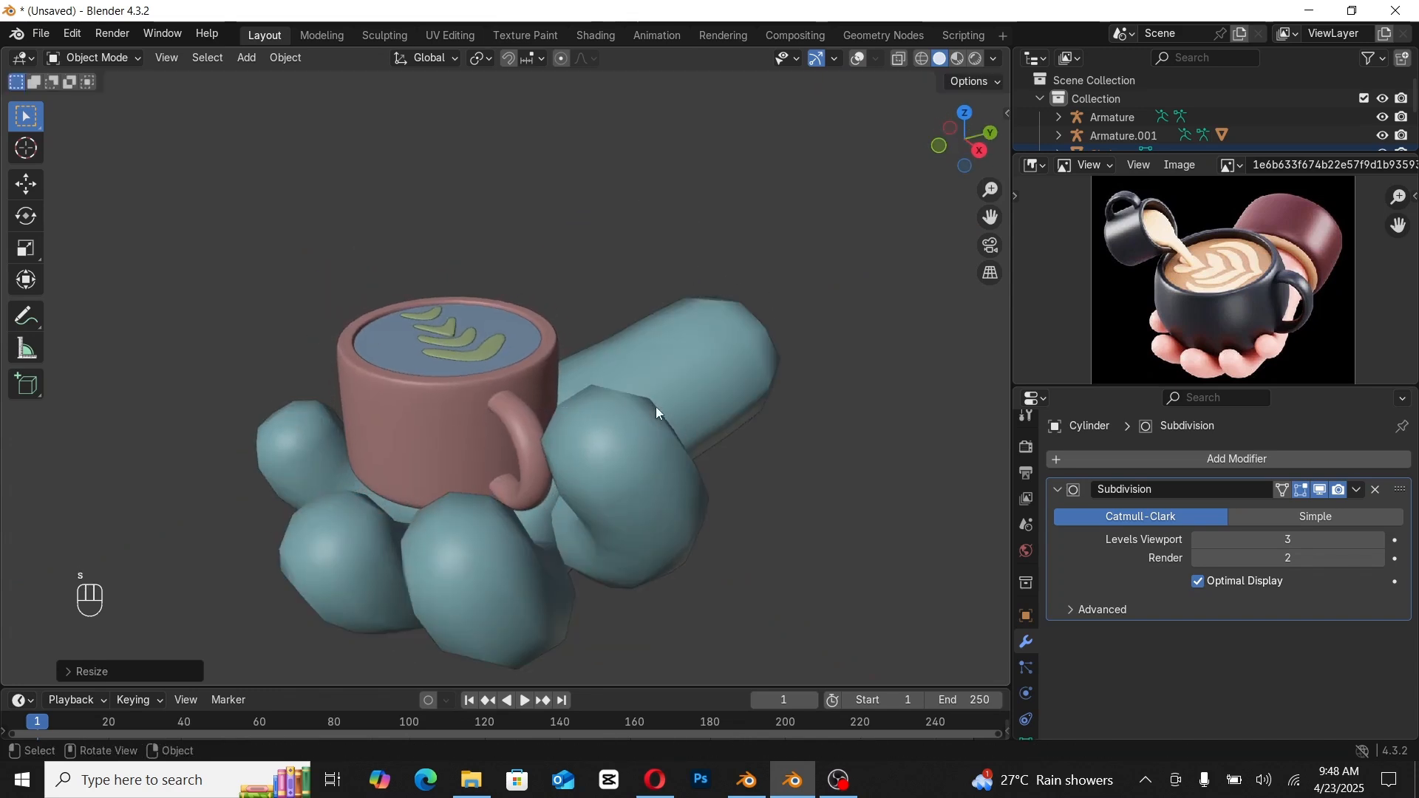
click(857, 59)
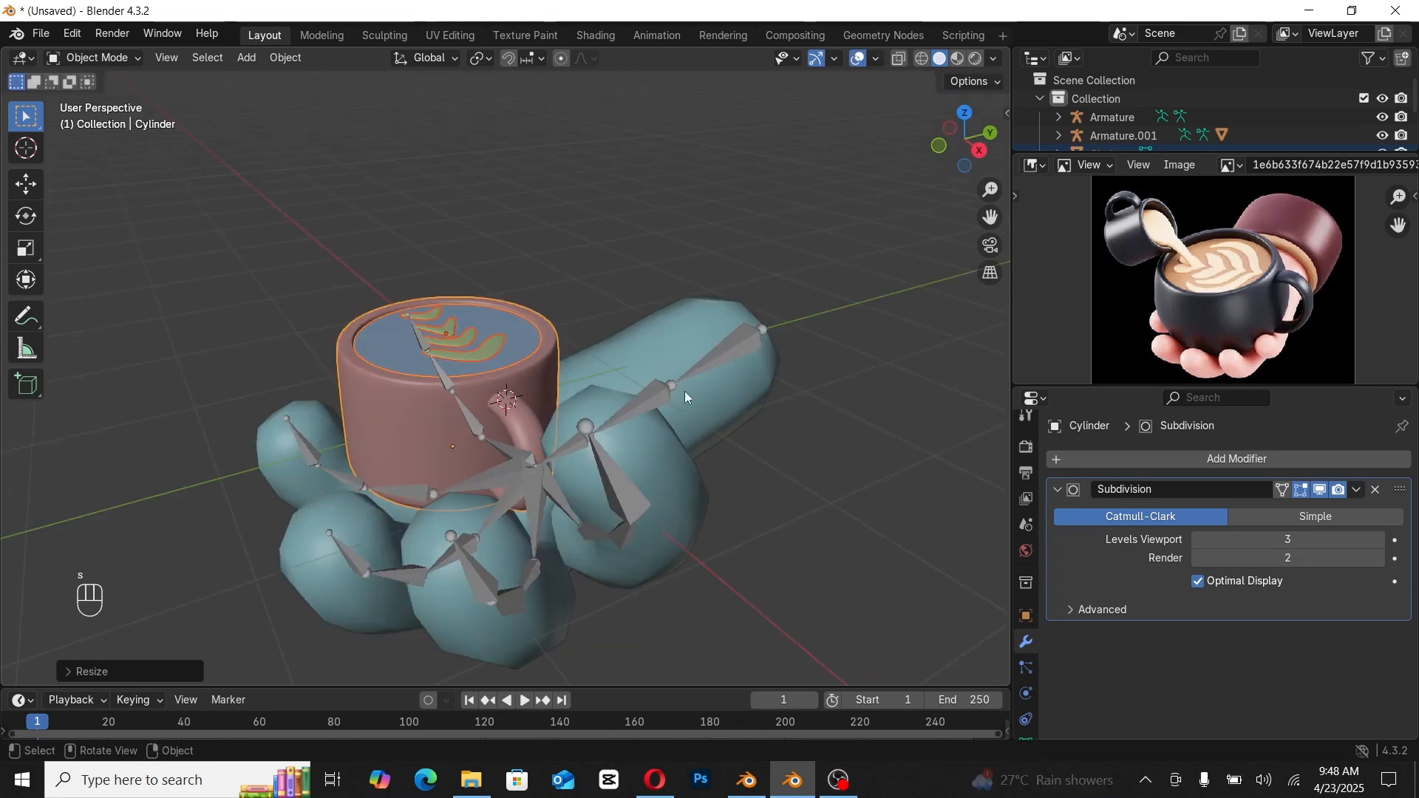
click(641, 444)
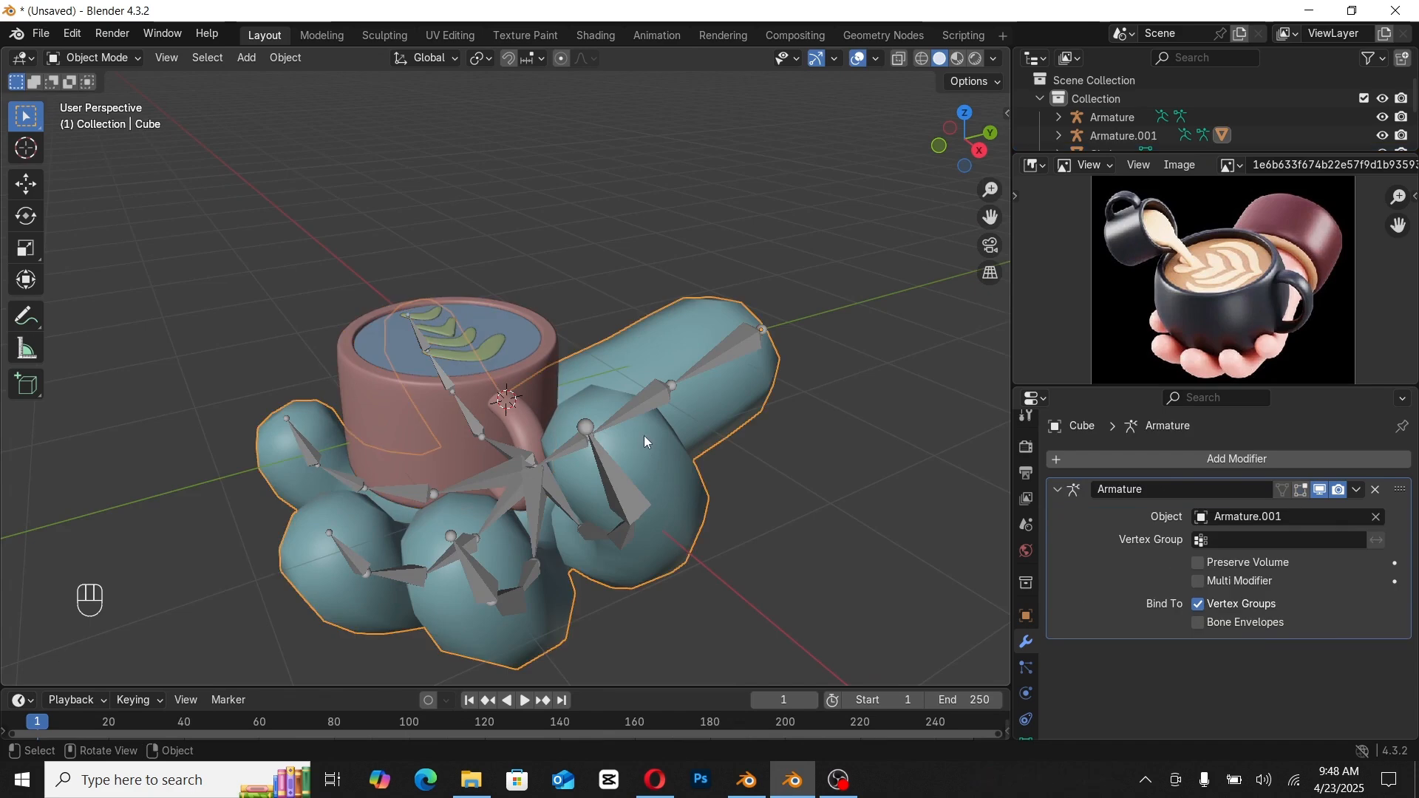
click(620, 478)
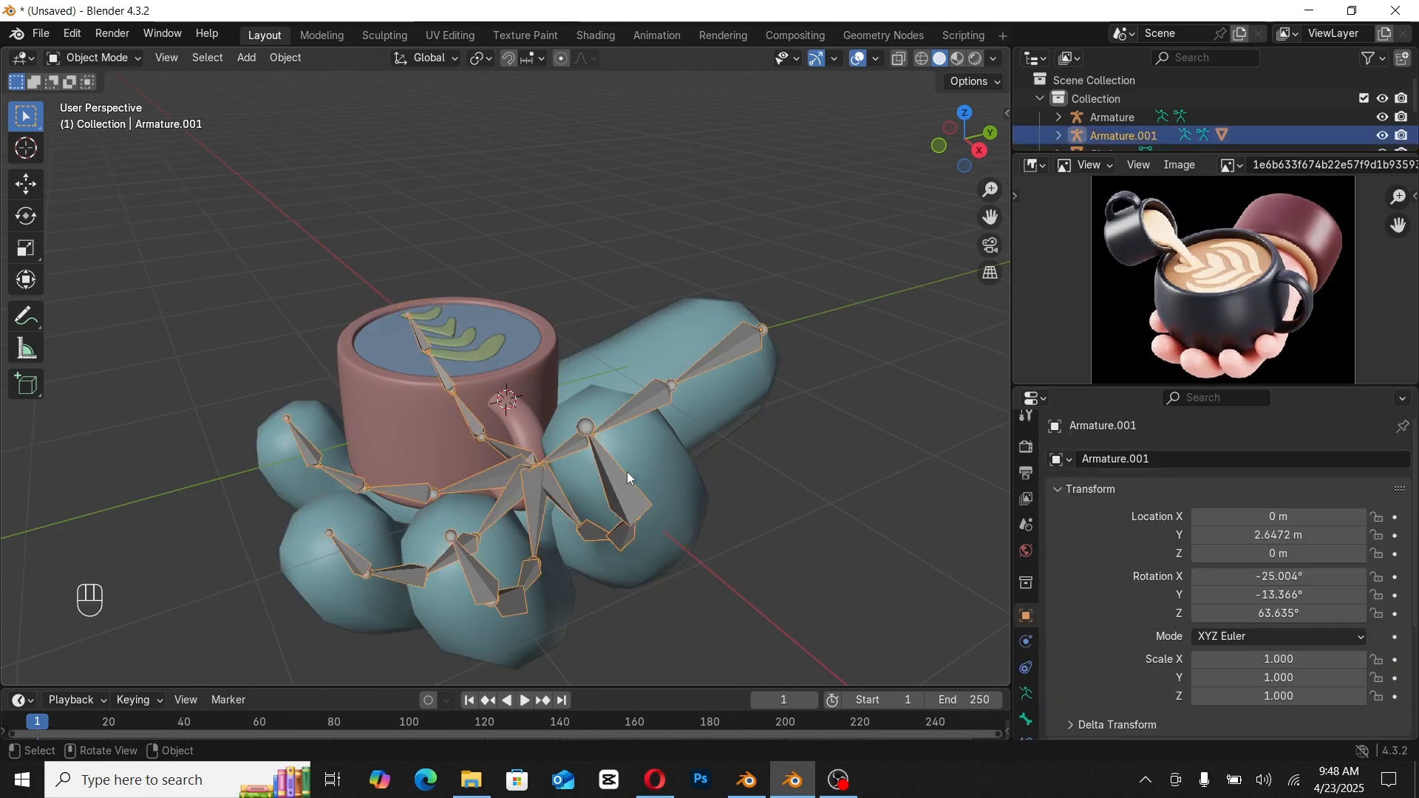
key(Tab)
key(Tab)
Step: Reselect the chevrons, coffee surface and cup and enlarge them together to fill more of the palm
middle_drag(626, 467, 509, 367)
click(504, 360)
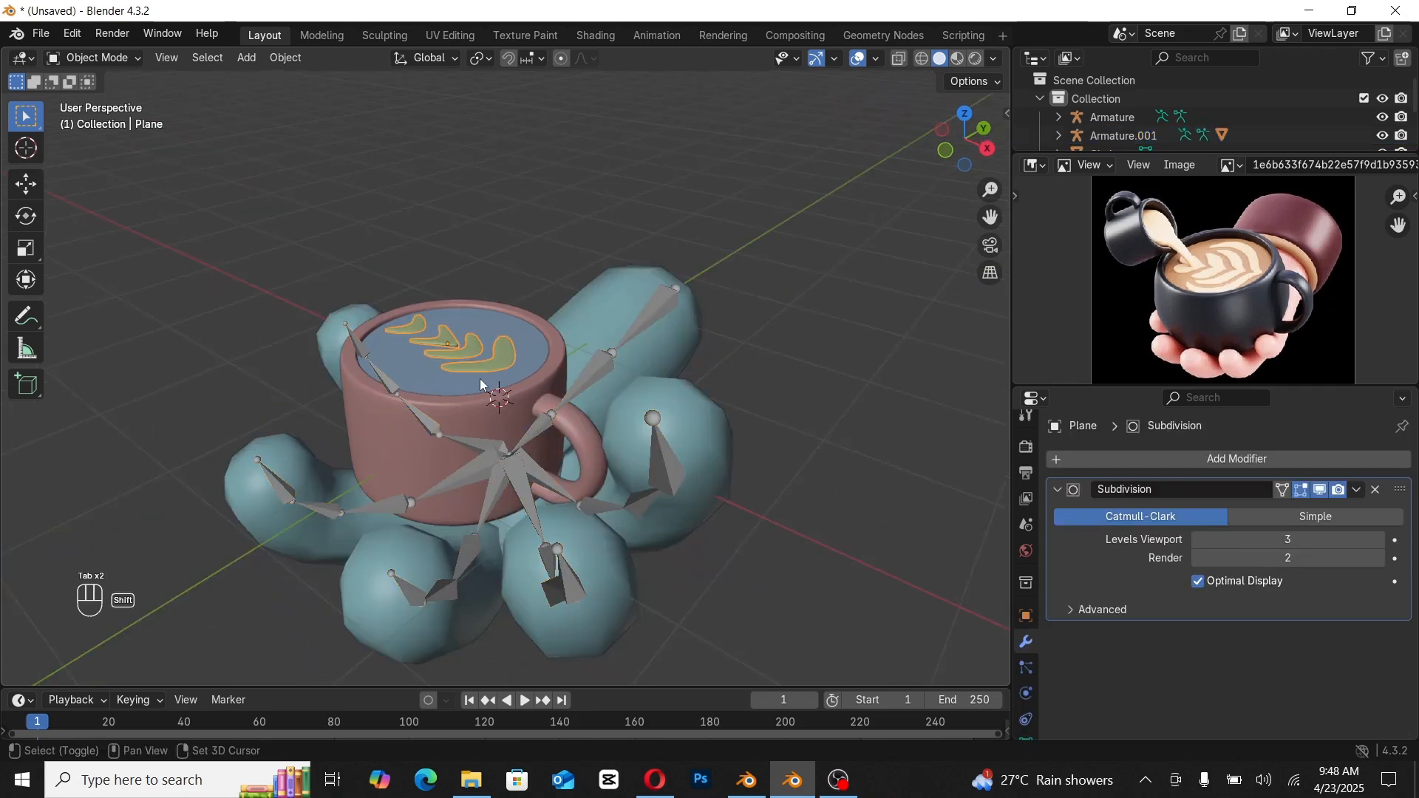
shift+click(480, 384)
shift+click(471, 409)
key(s)
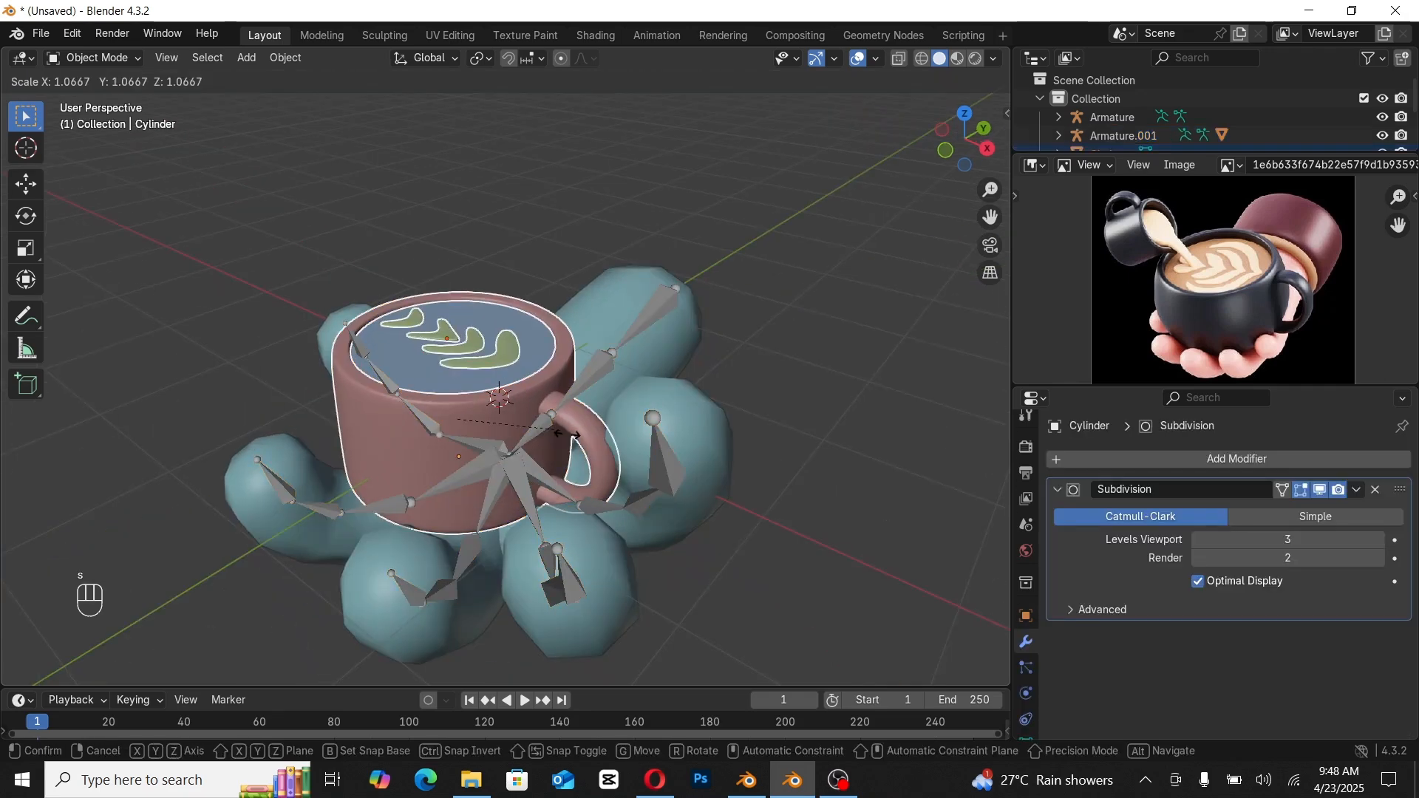
click(641, 404)
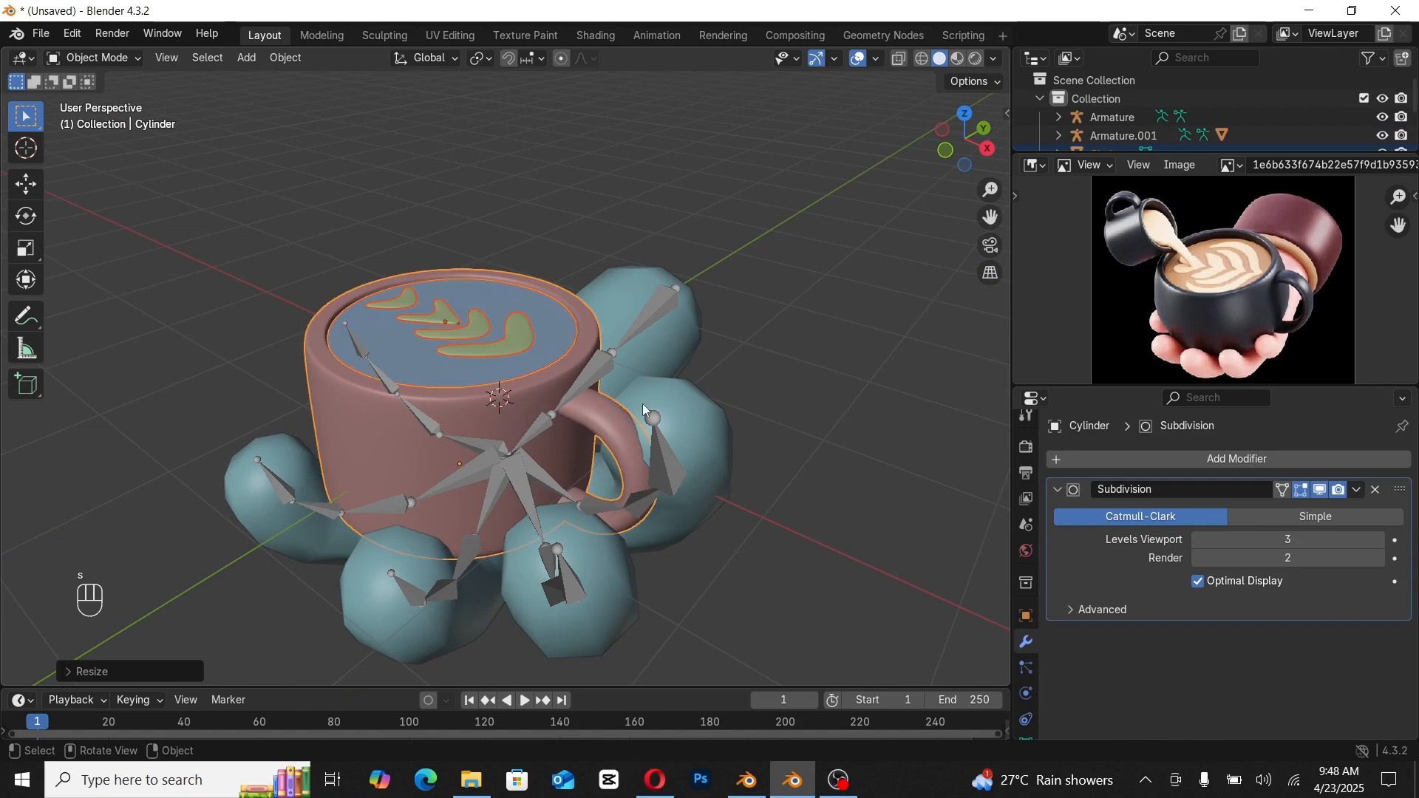
Step: Inspect how the enlarged cup sits in the hand with the viewport overlays temporarily hidden
click(854, 80)
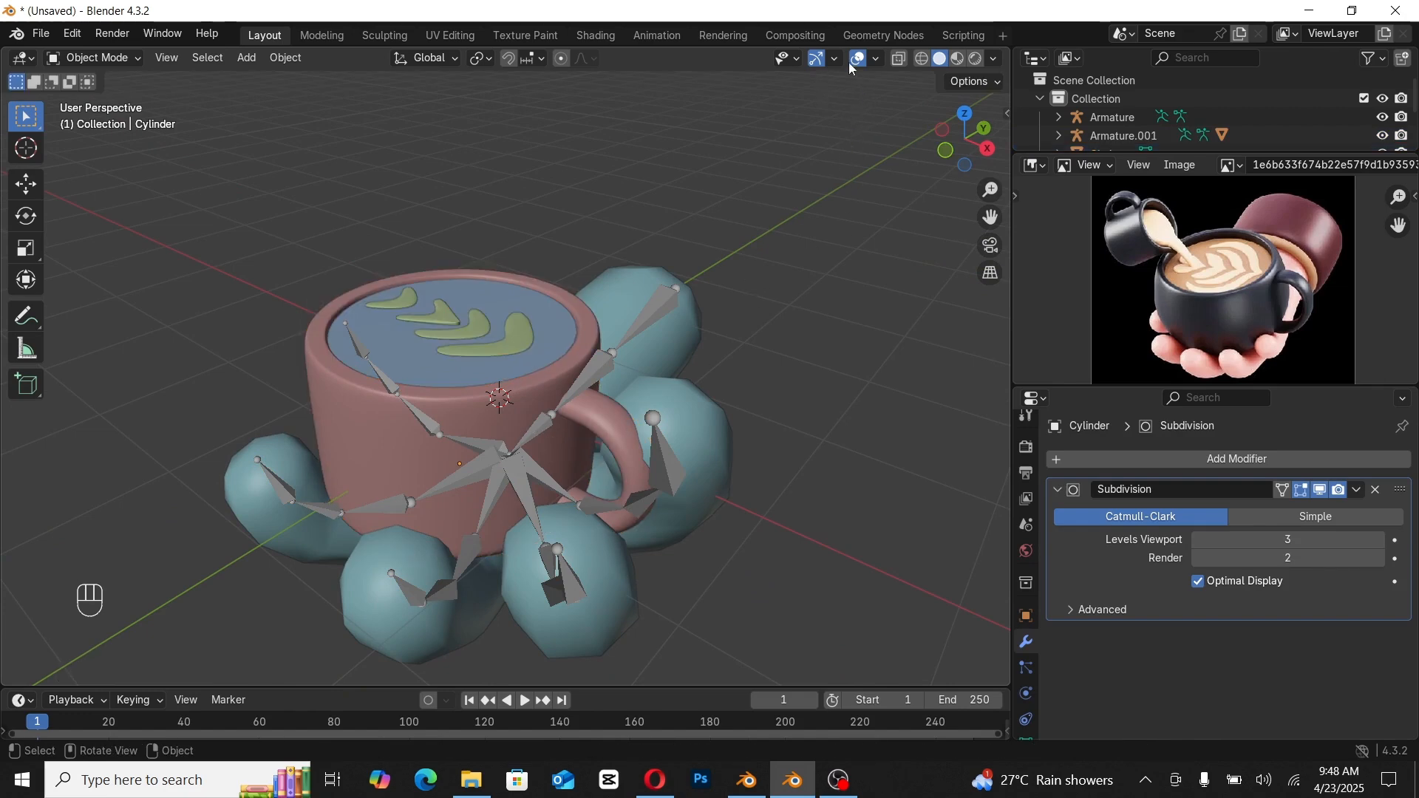
click(851, 64)
middle_drag(832, 120, 760, 281)
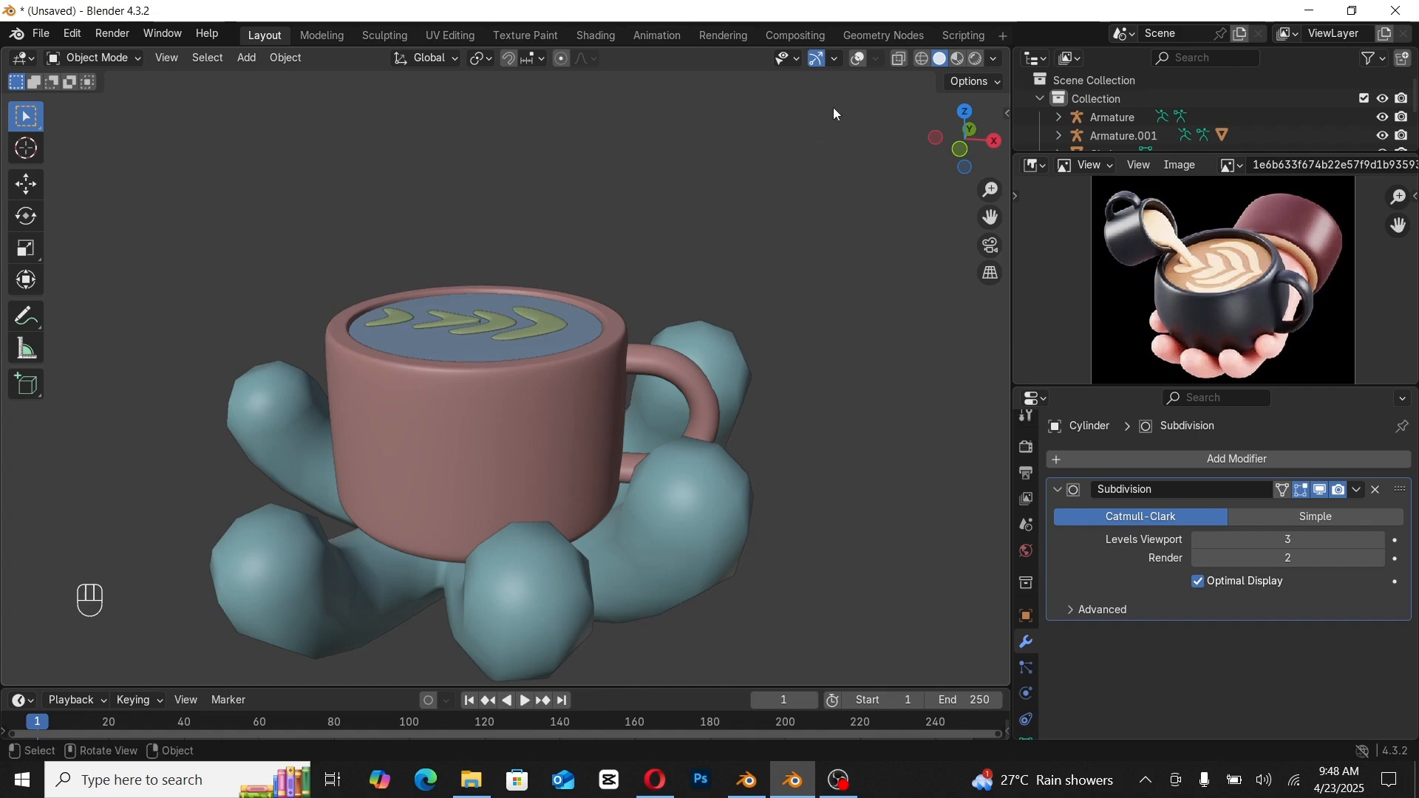
click(856, 64)
Step: Add a Subdivision Surface modifier to the hand mesh after its Armature modifier
click(701, 529)
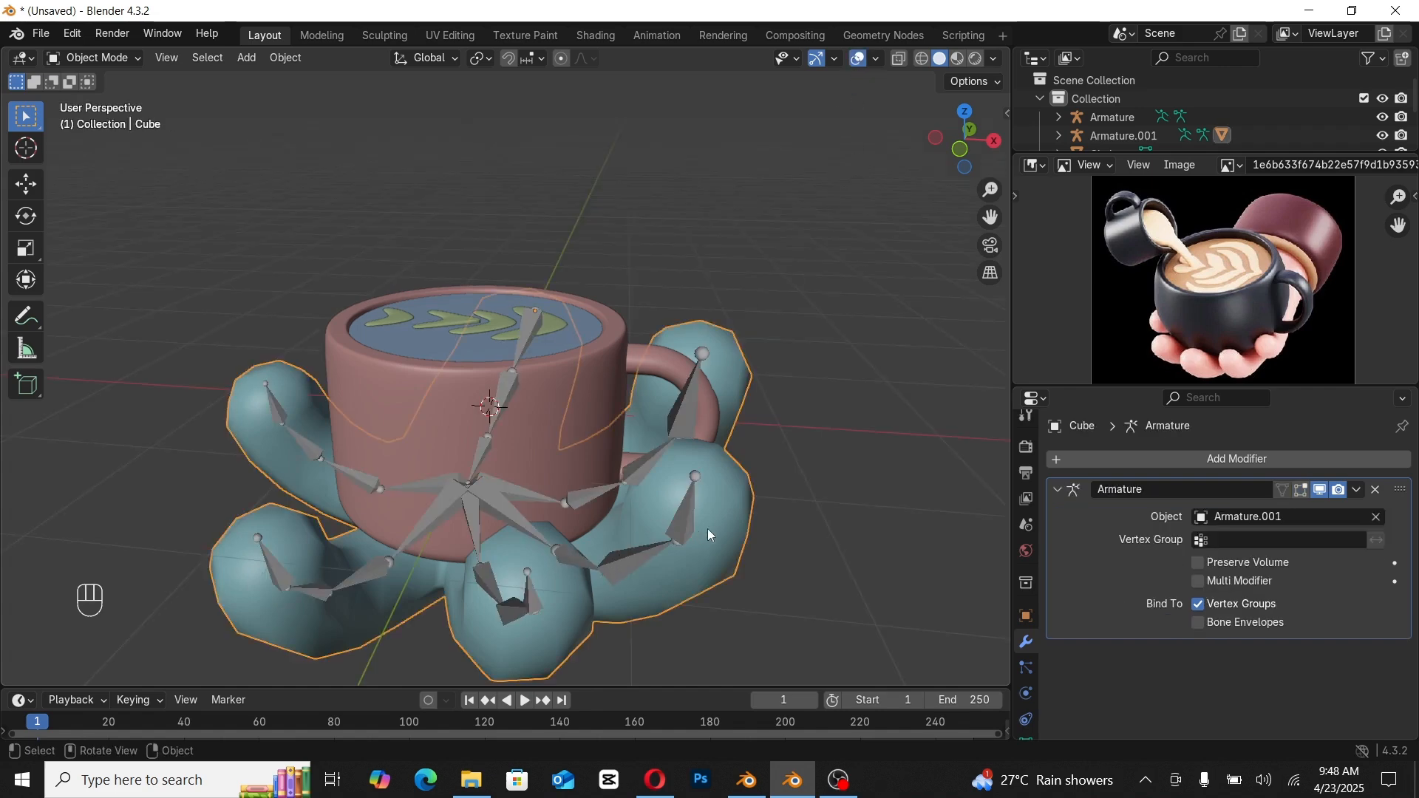
click(1059, 495)
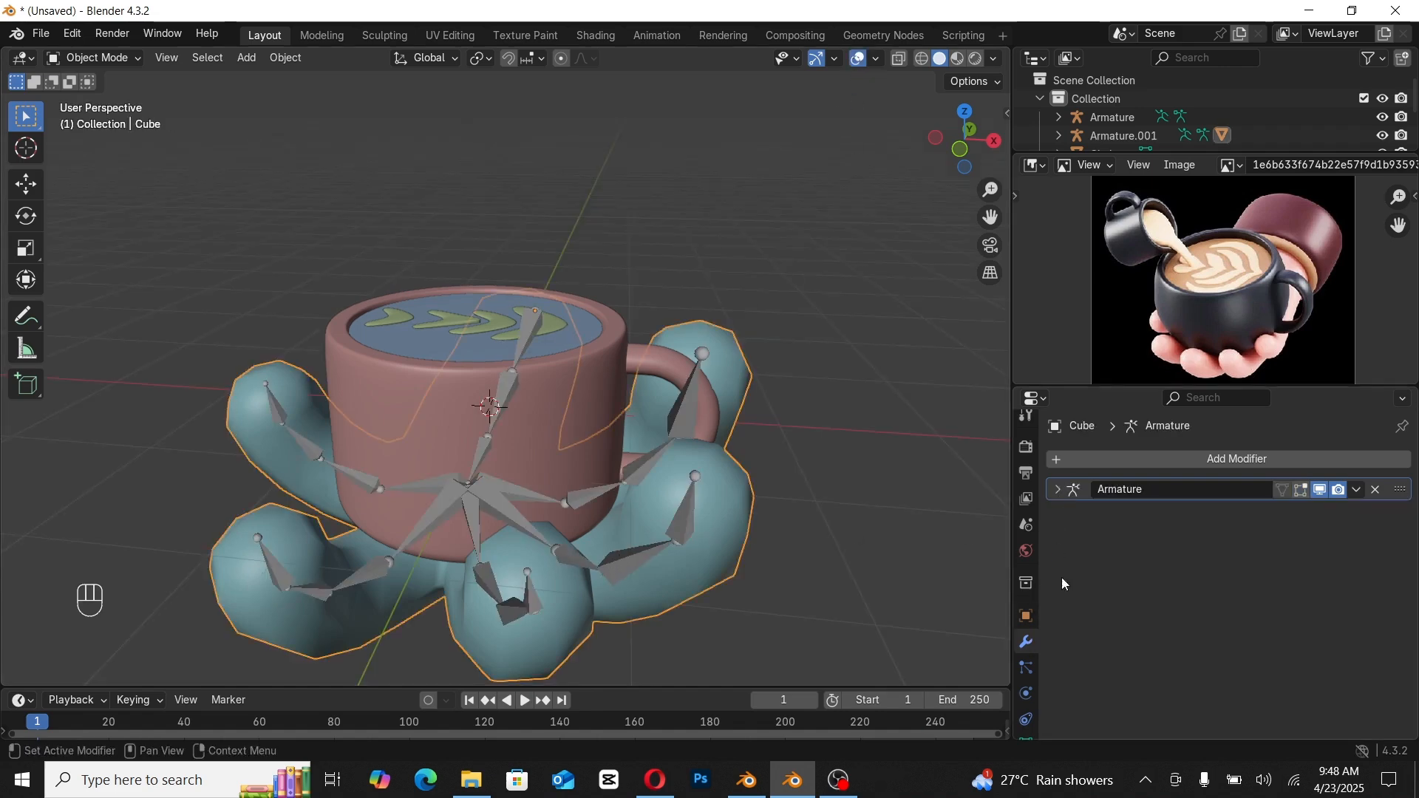
click(1114, 459)
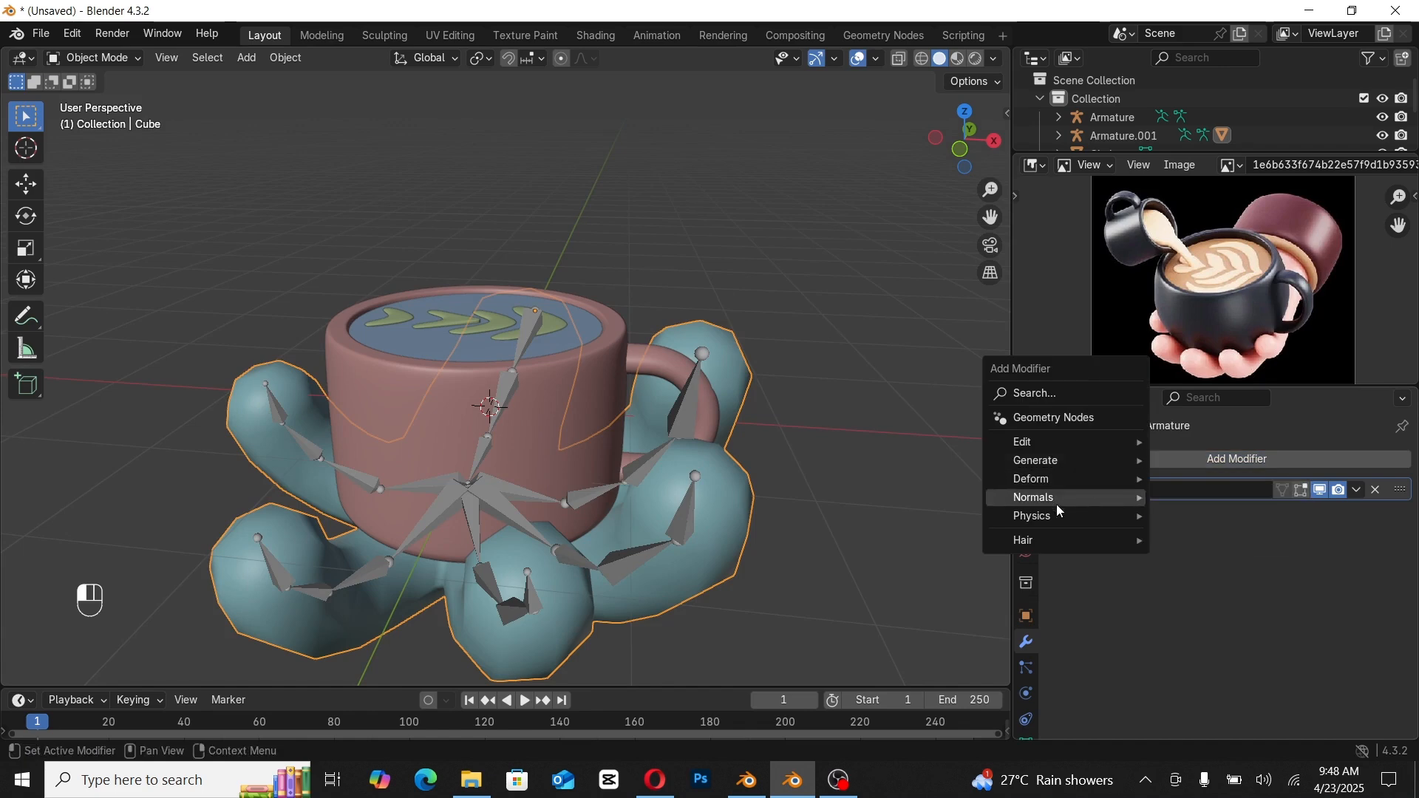
mouse_move(1048, 461)
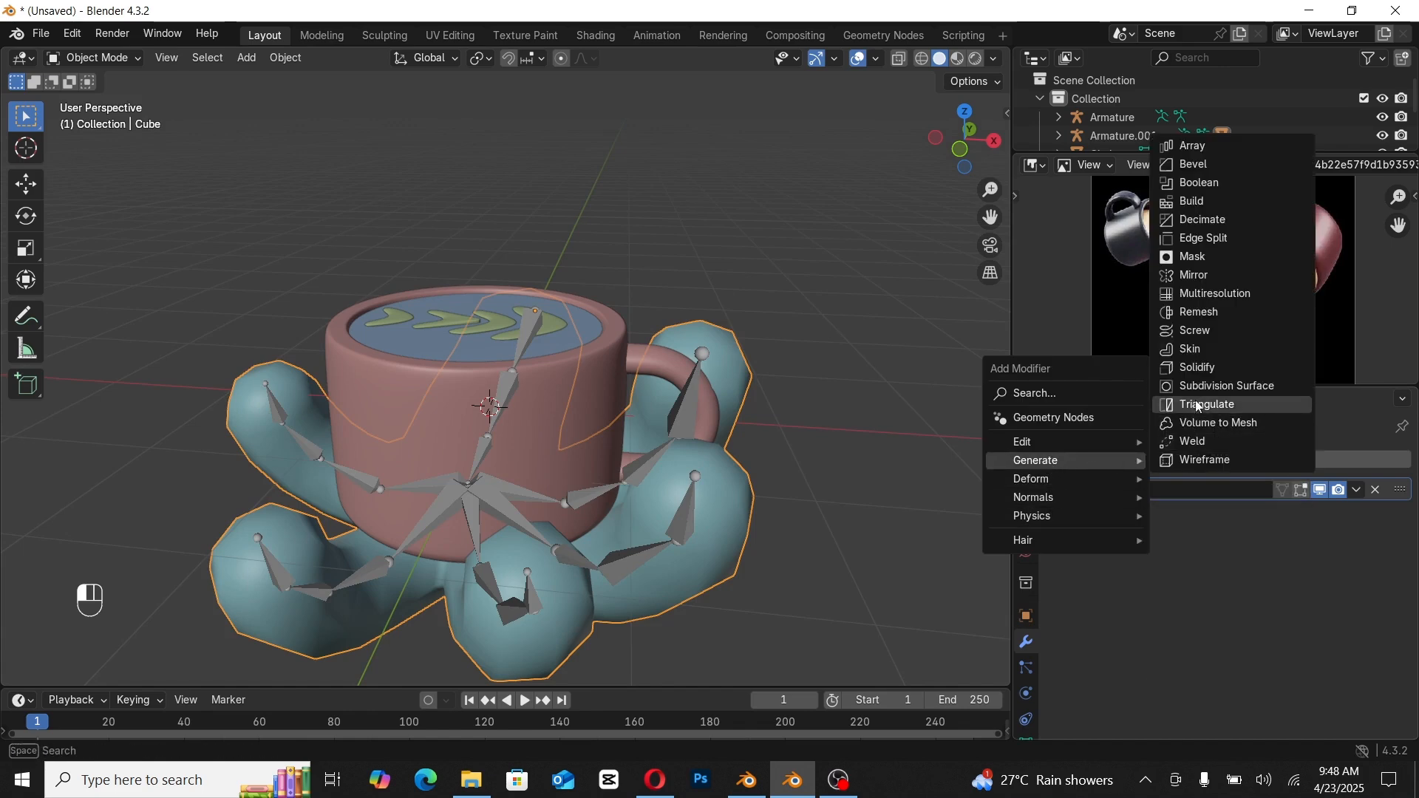
click(1207, 385)
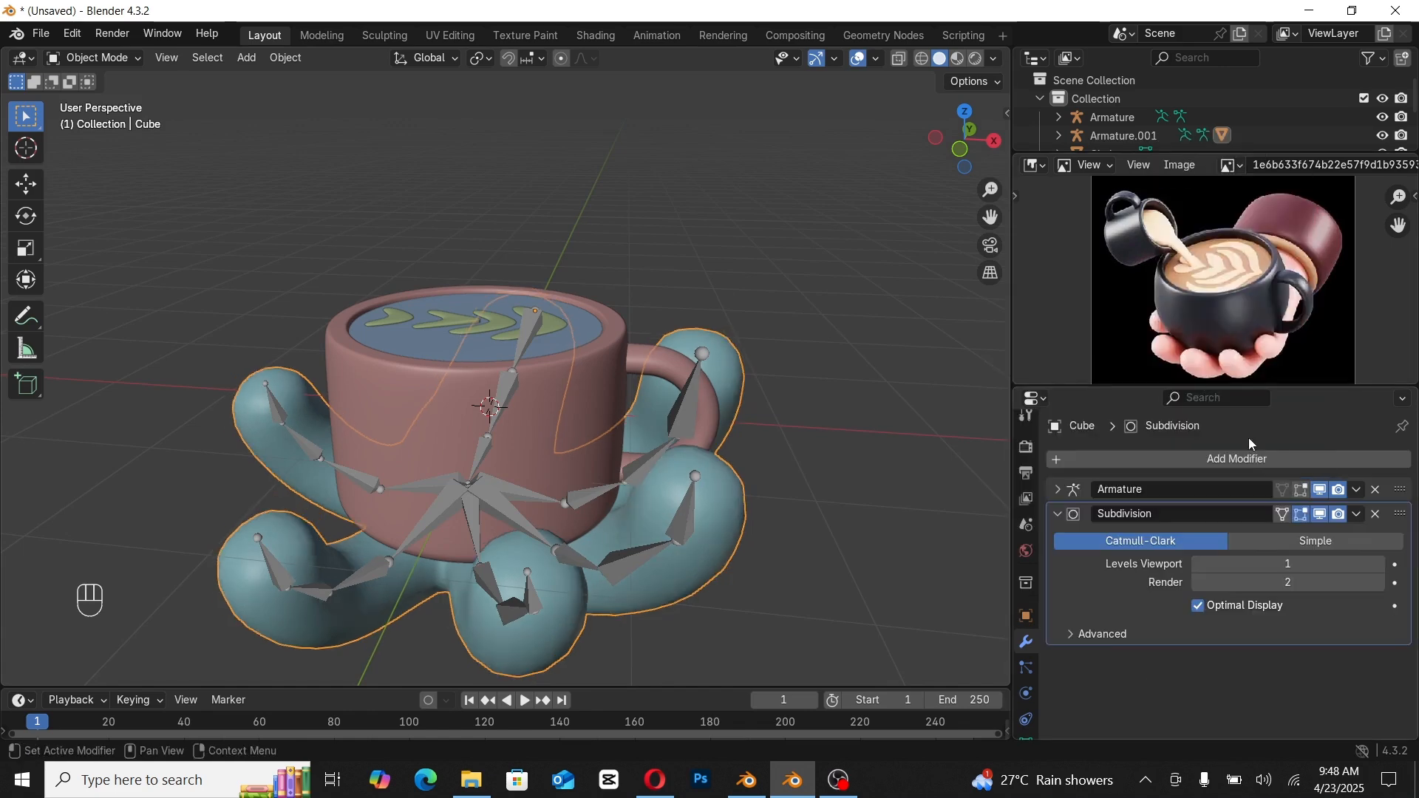
Step: Set the hand's Subdivision viewport level to 3 and check the smoothed fingers around the cup
click(1378, 566)
click(1380, 565)
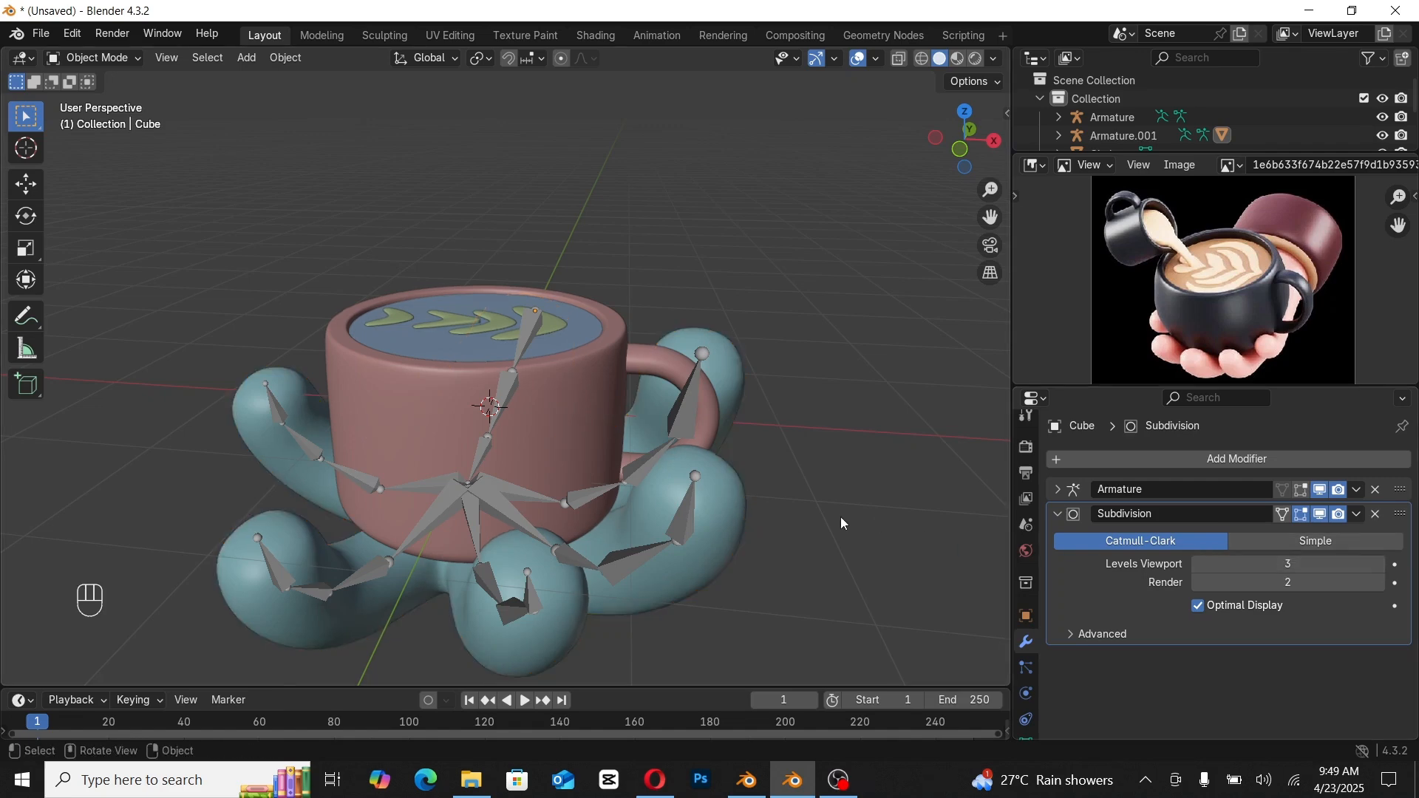
middle_drag(840, 516, 665, 445)
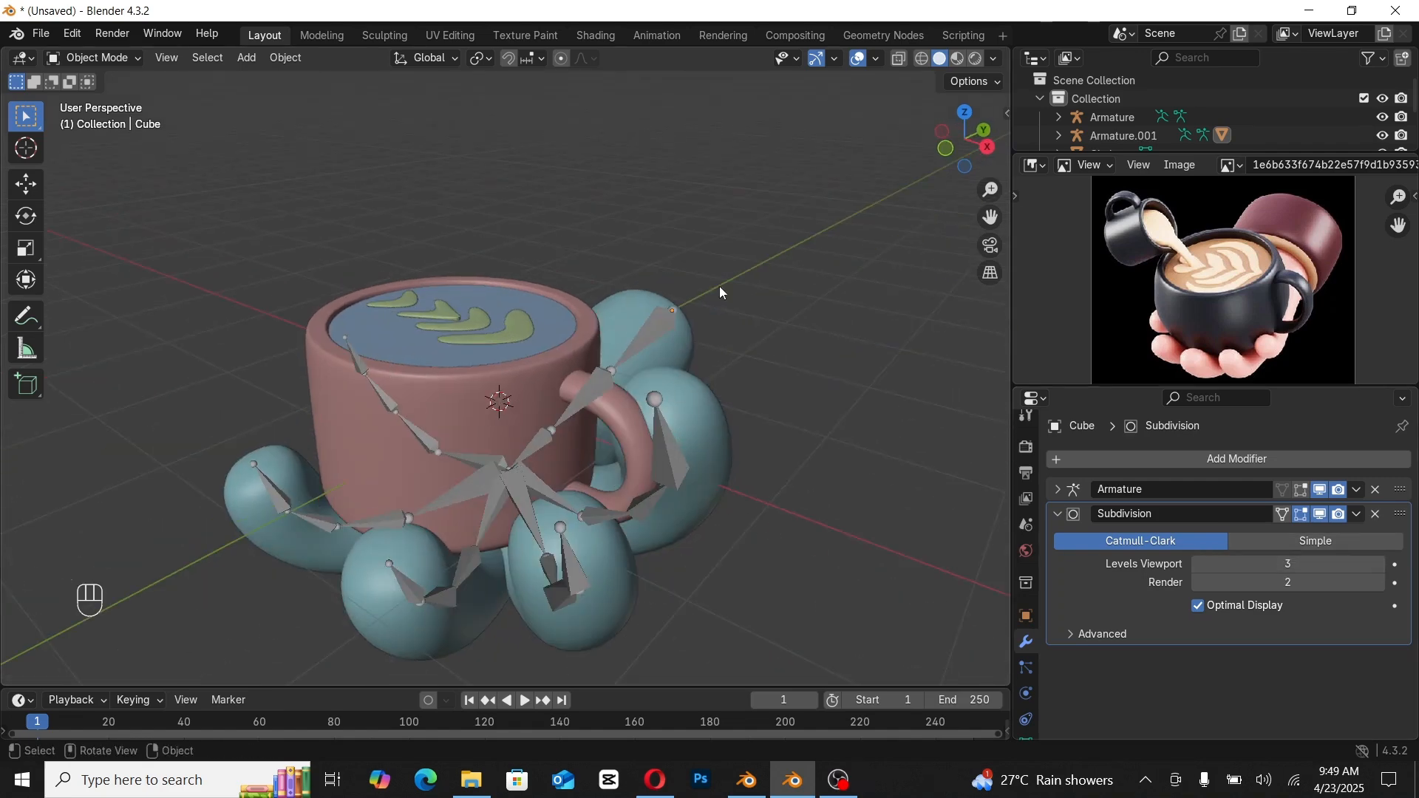
click(856, 62)
click(857, 60)
Step: Enter Pose Mode on the hand armature and rotate the front finger's second bone (Bone.014) slightly about the global X axis
click(502, 498)
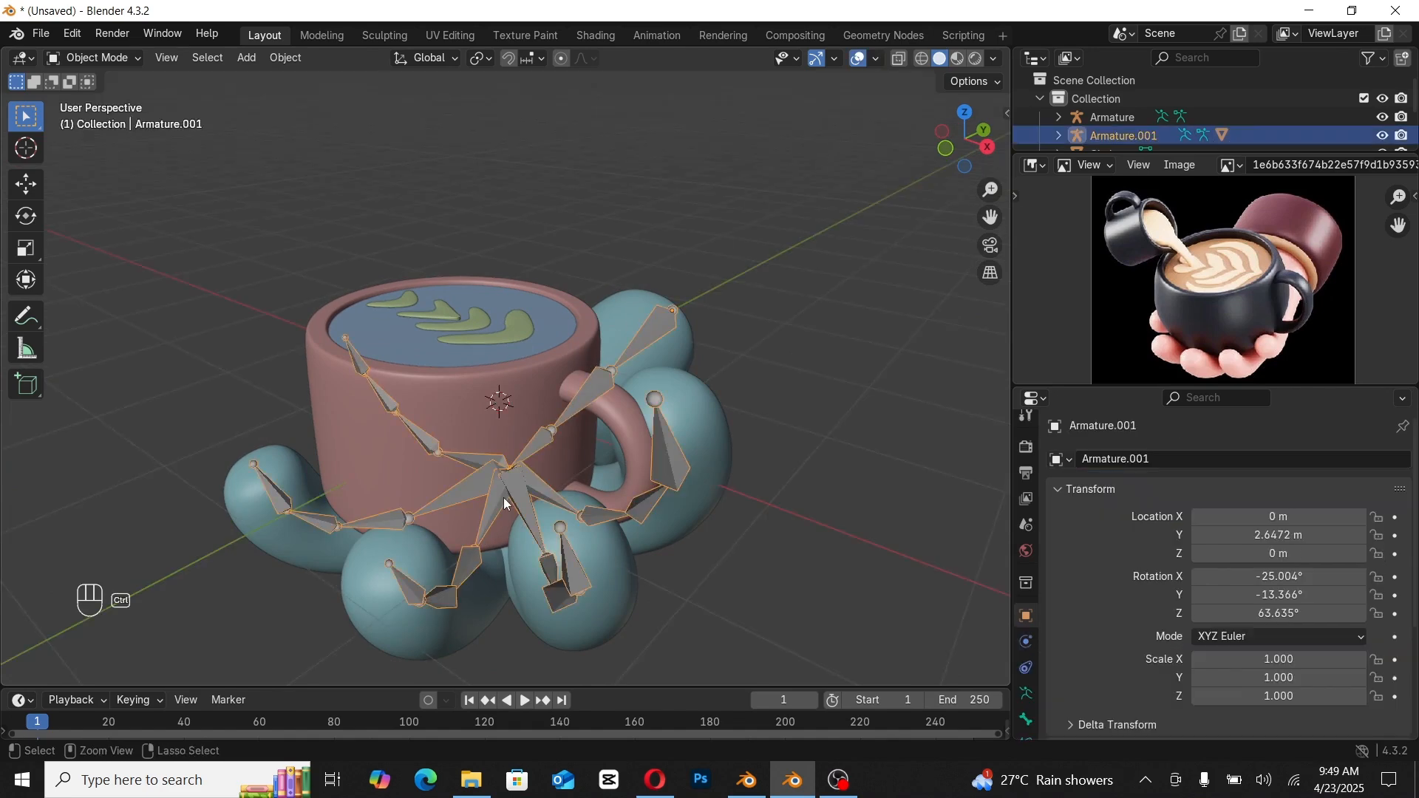
key(ctrl+Tab)
click(480, 540)
middle_drag(480, 540, 653, 550)
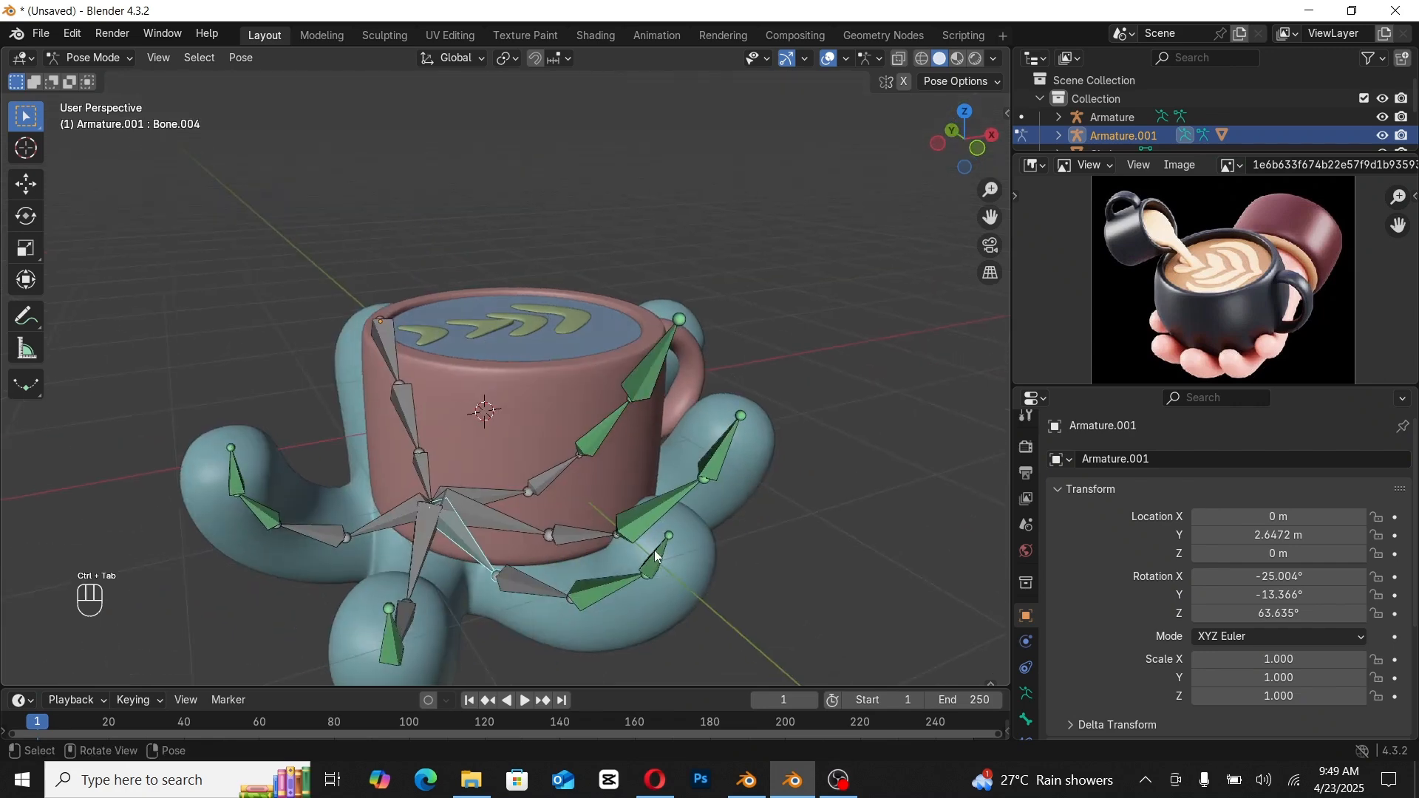
click(526, 581)
key(r)
key(x)
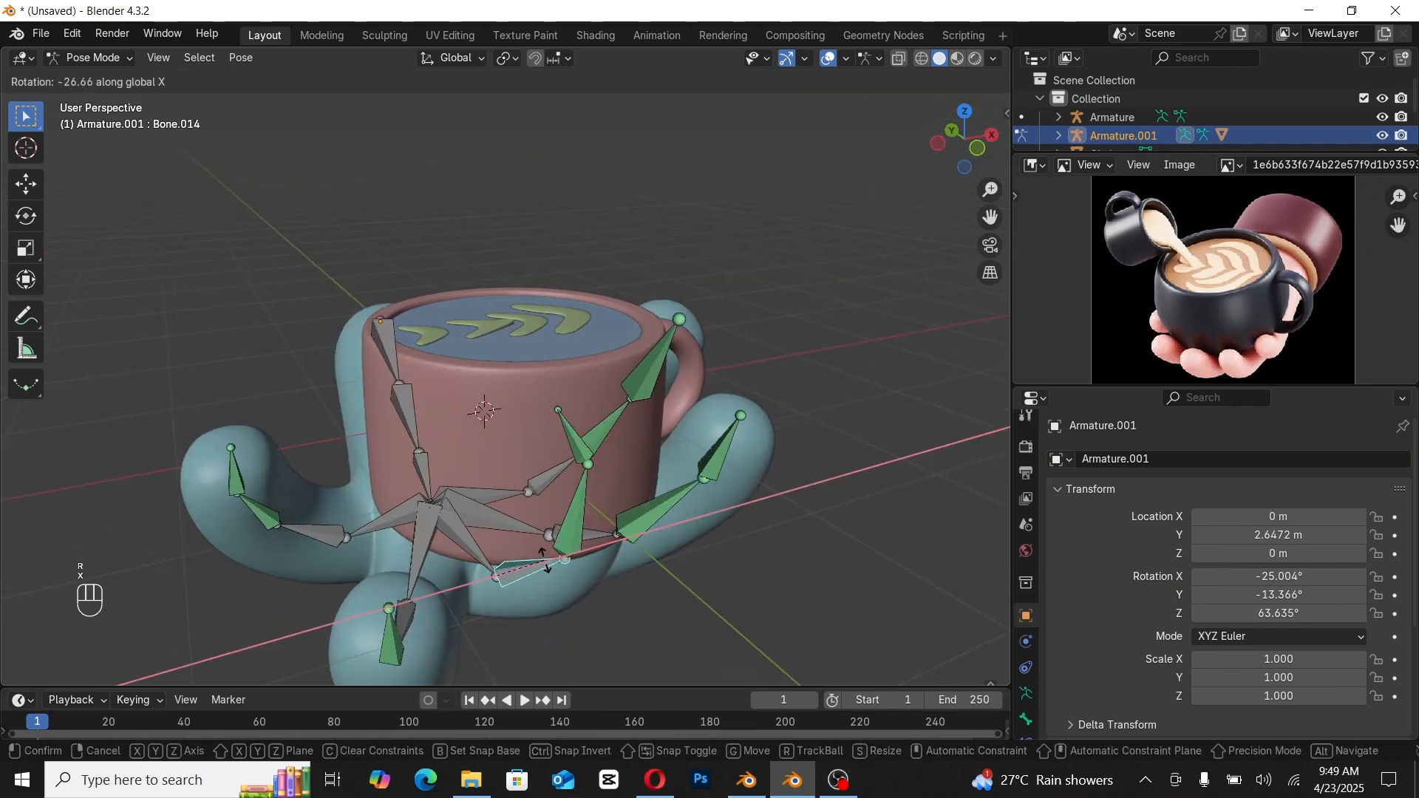
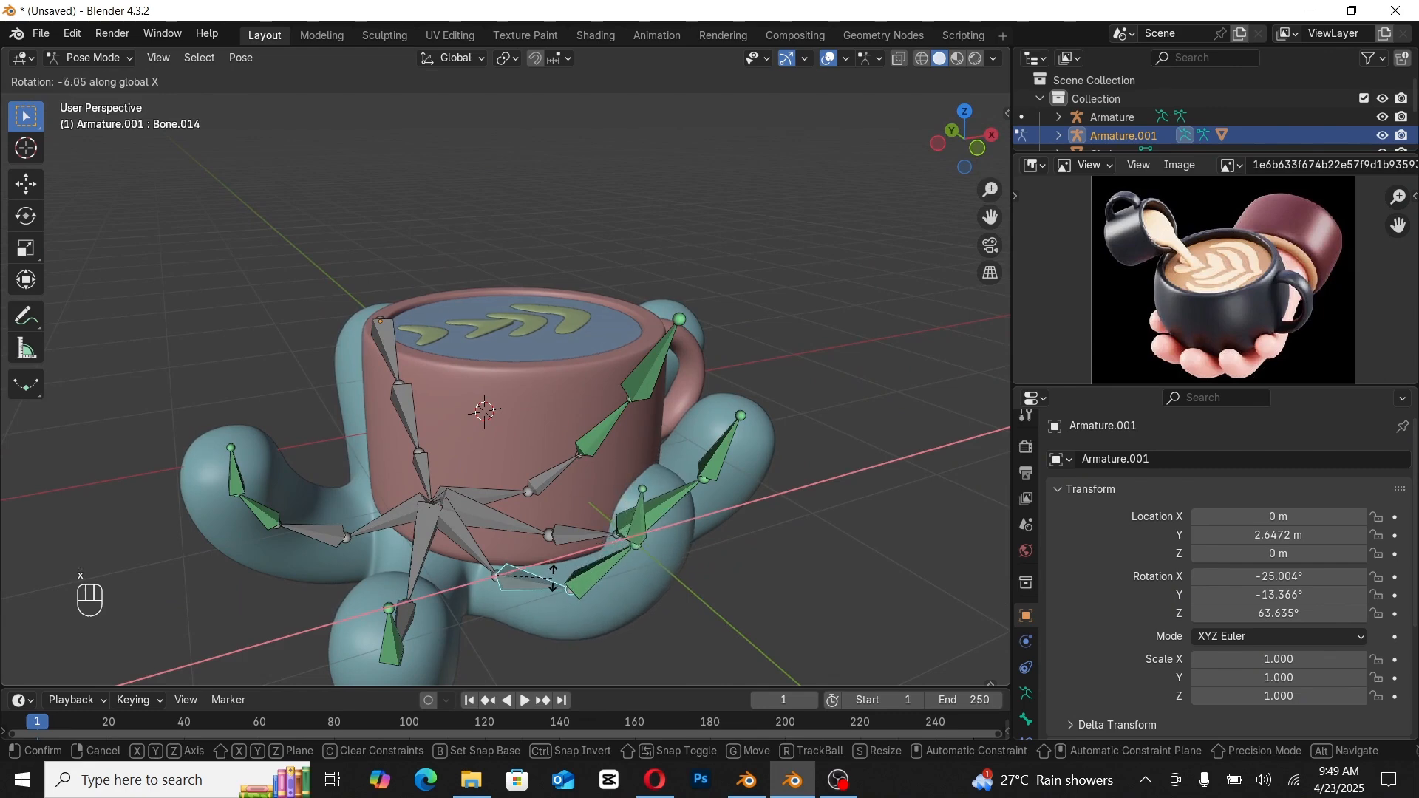
click(541, 604)
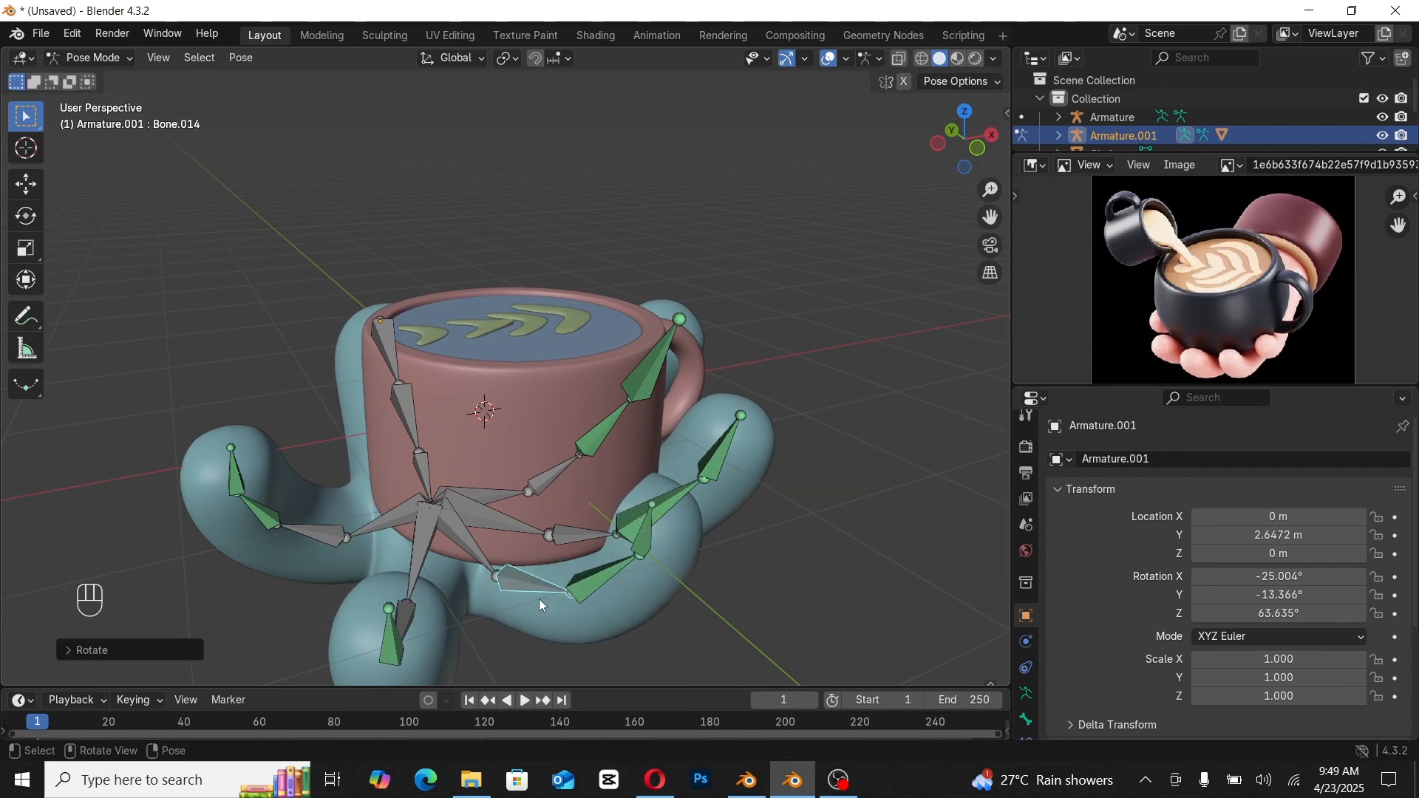
Step: Rotate the base bone of the neighbouring finger (Bone.006) slightly about the global X axis to raise it toward the cup
click(415, 571)
middle_drag(415, 570, 456, 584)
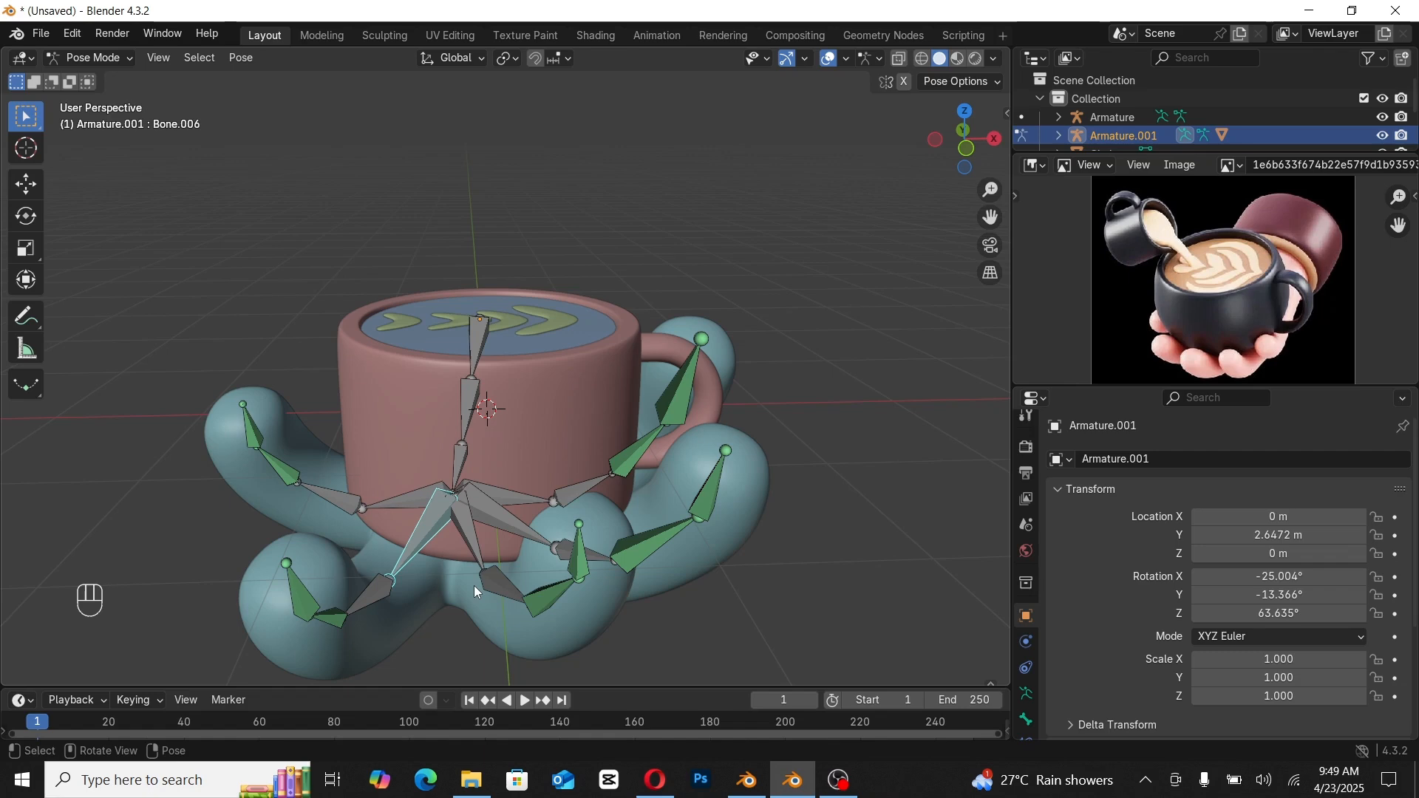
key(r)
key(x)
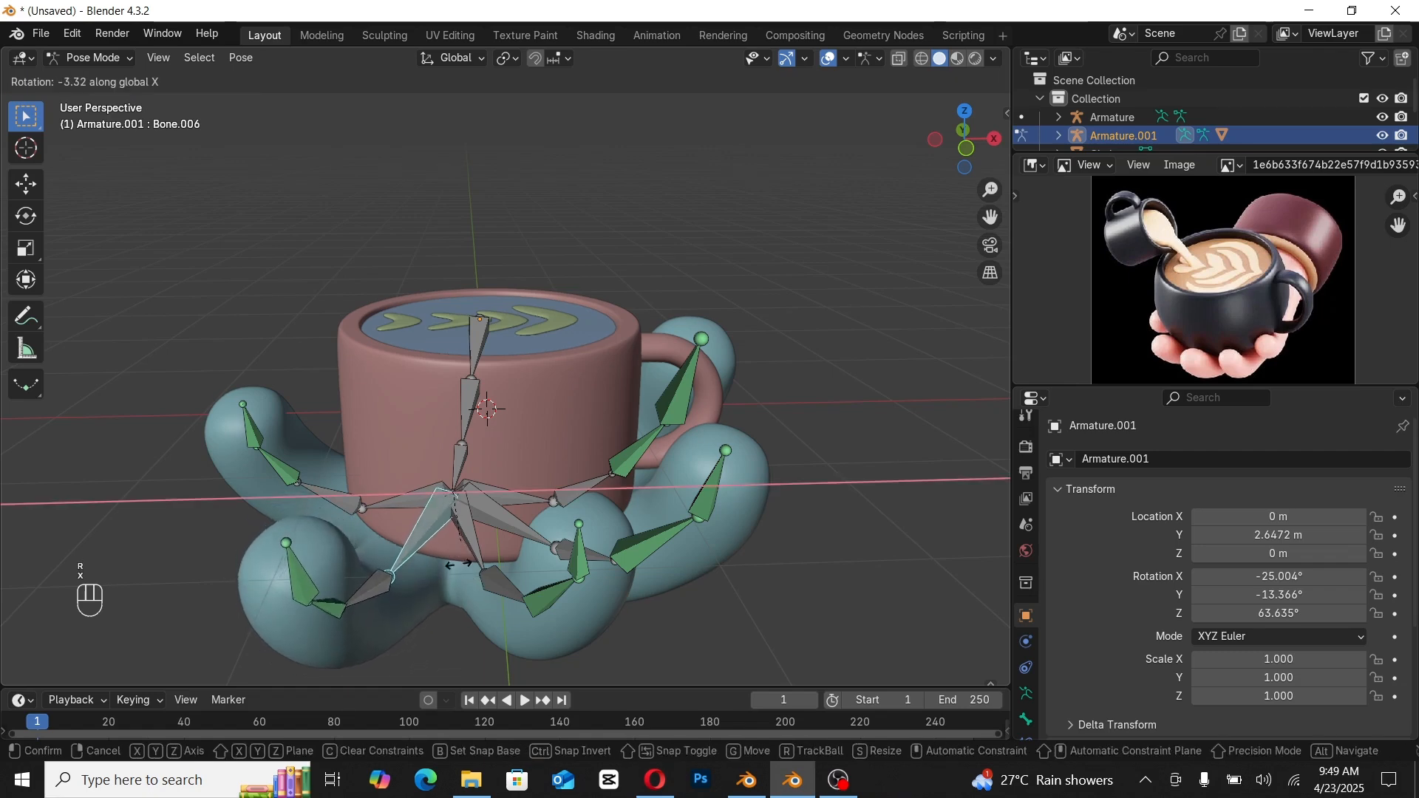
click(418, 605)
Step: Rotate the outer finger's base bone (Bone.003) about the global Y axis to lift that finger against the cup
middle_drag(418, 605, 388, 582)
click(383, 565)
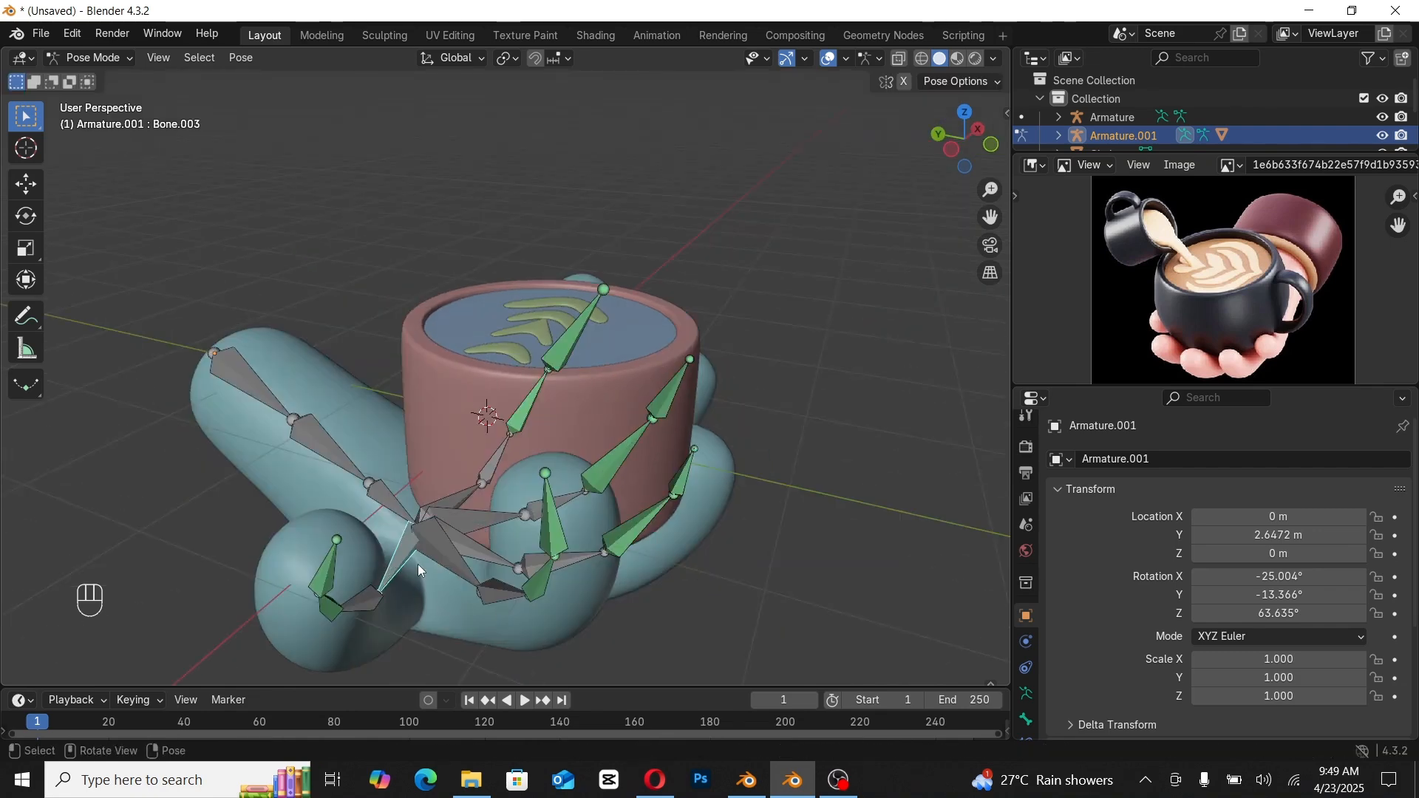
key(r)
key(x)
key(y)
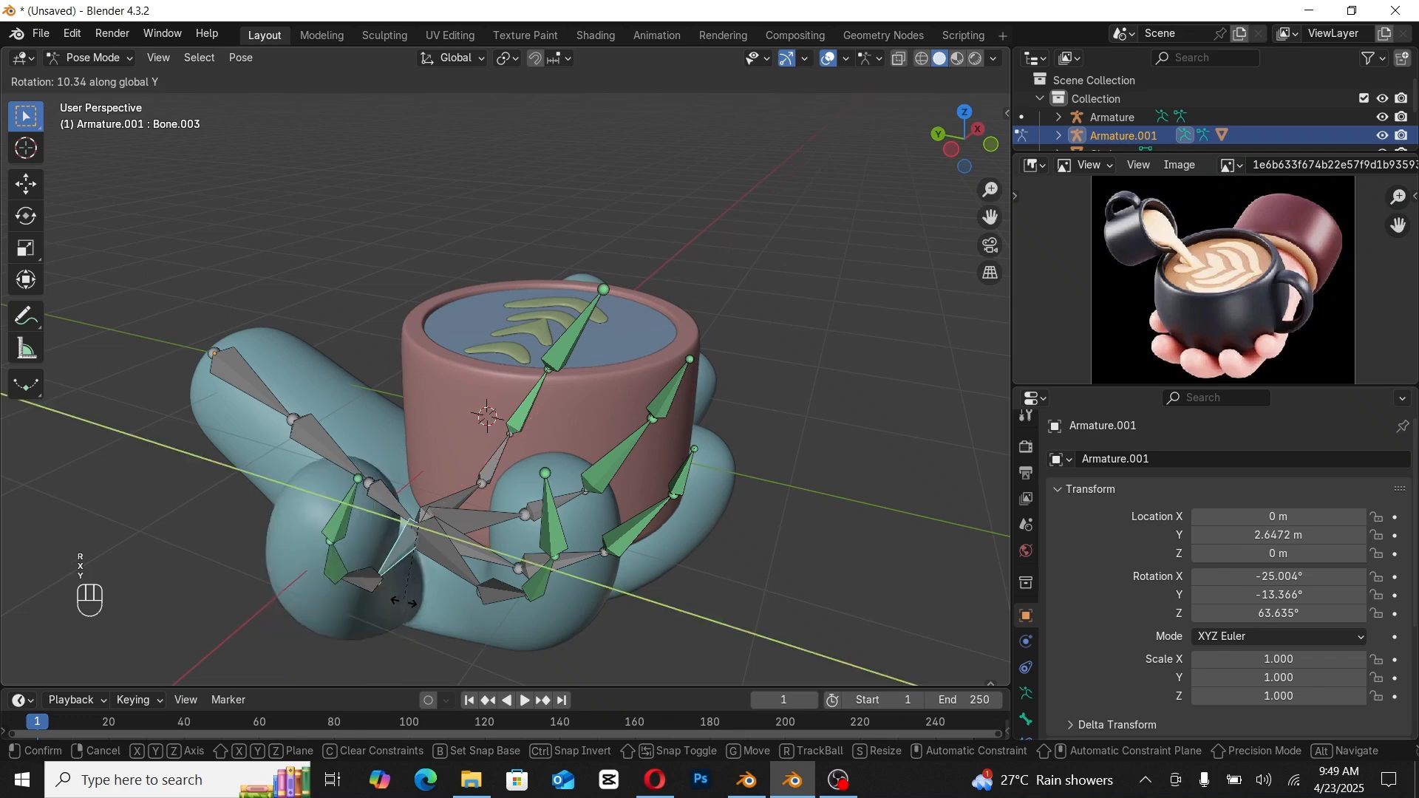
click(466, 550)
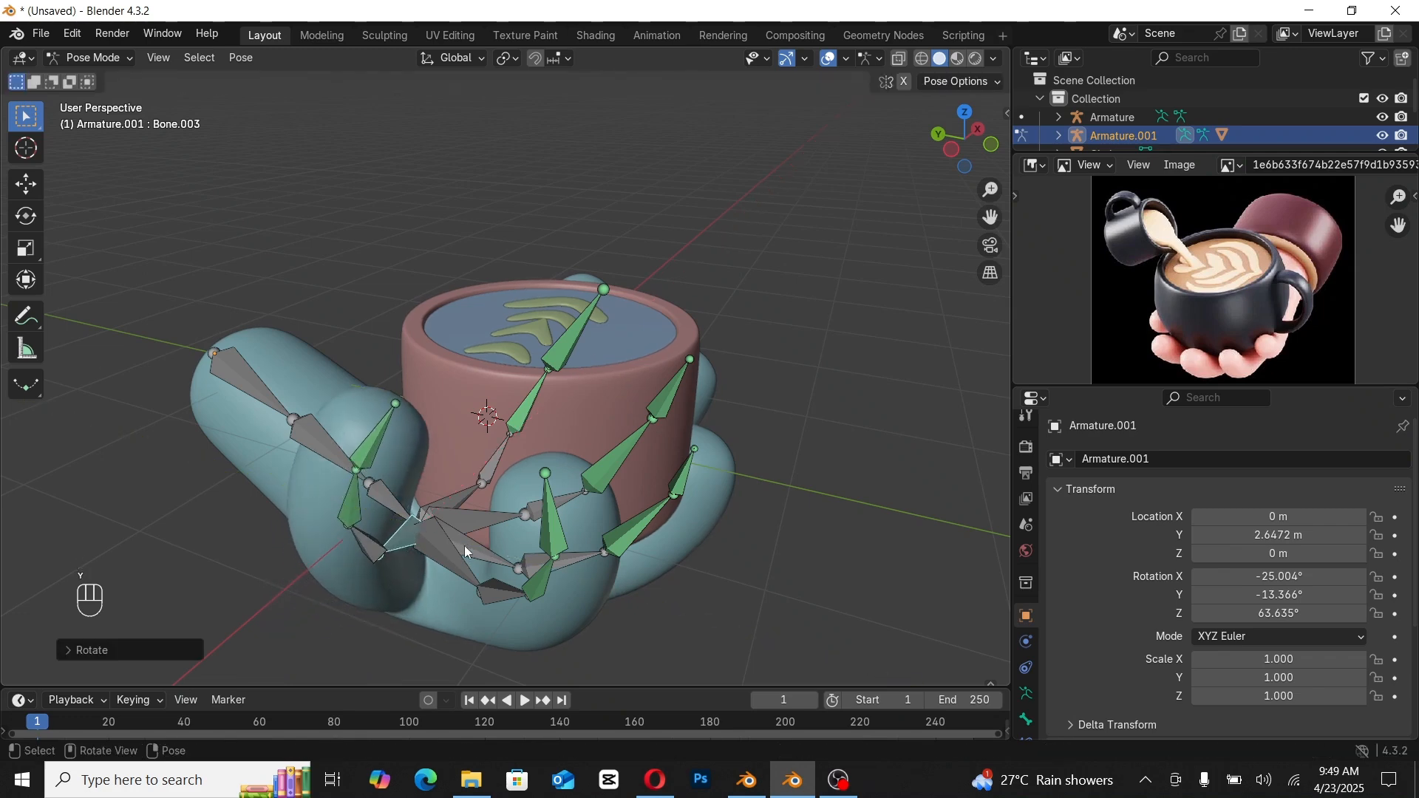
Step: Rotate the lower bone of the finger beside the cup handle (Bone.020) slightly about the global X axis
middle_drag(465, 550, 505, 468)
click(551, 545)
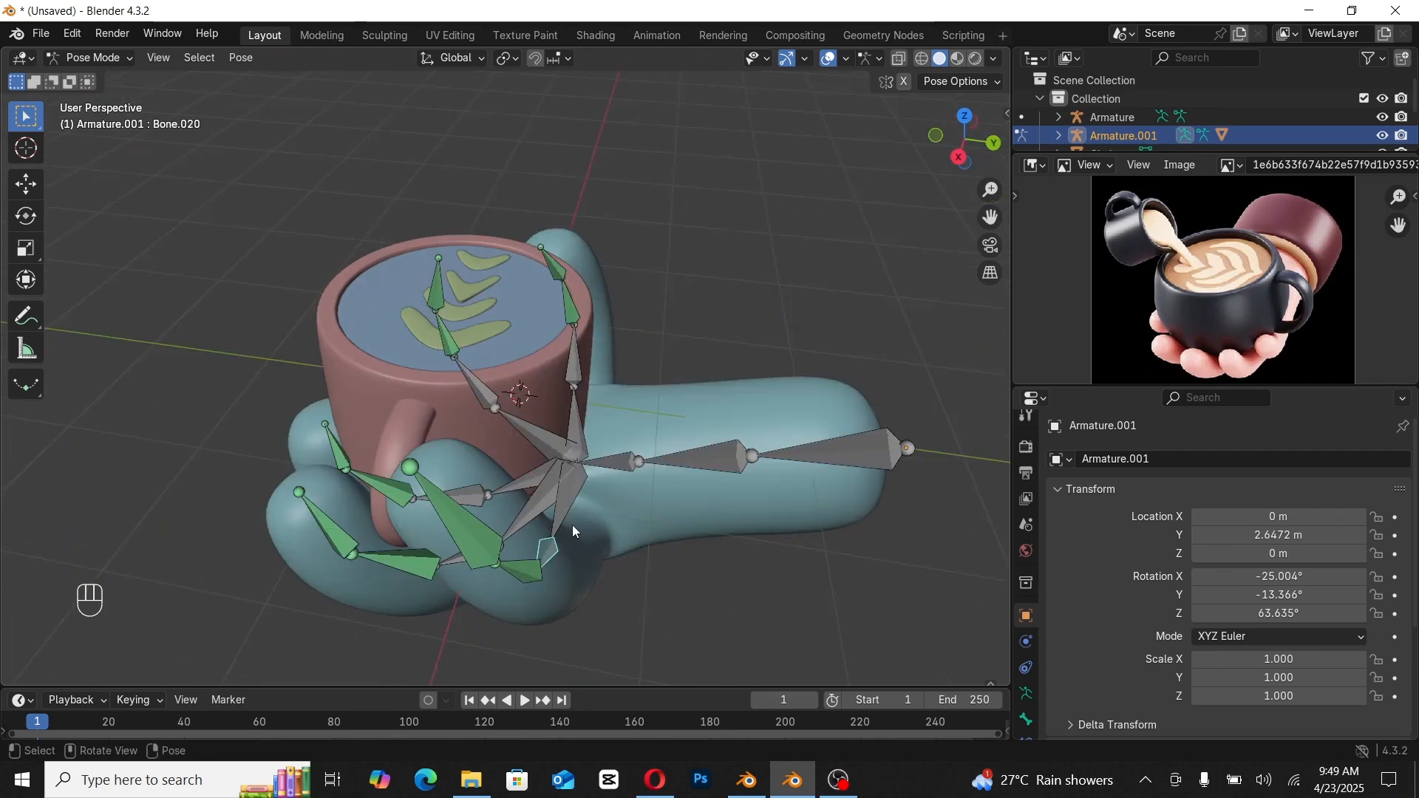
key(r)
key(x)
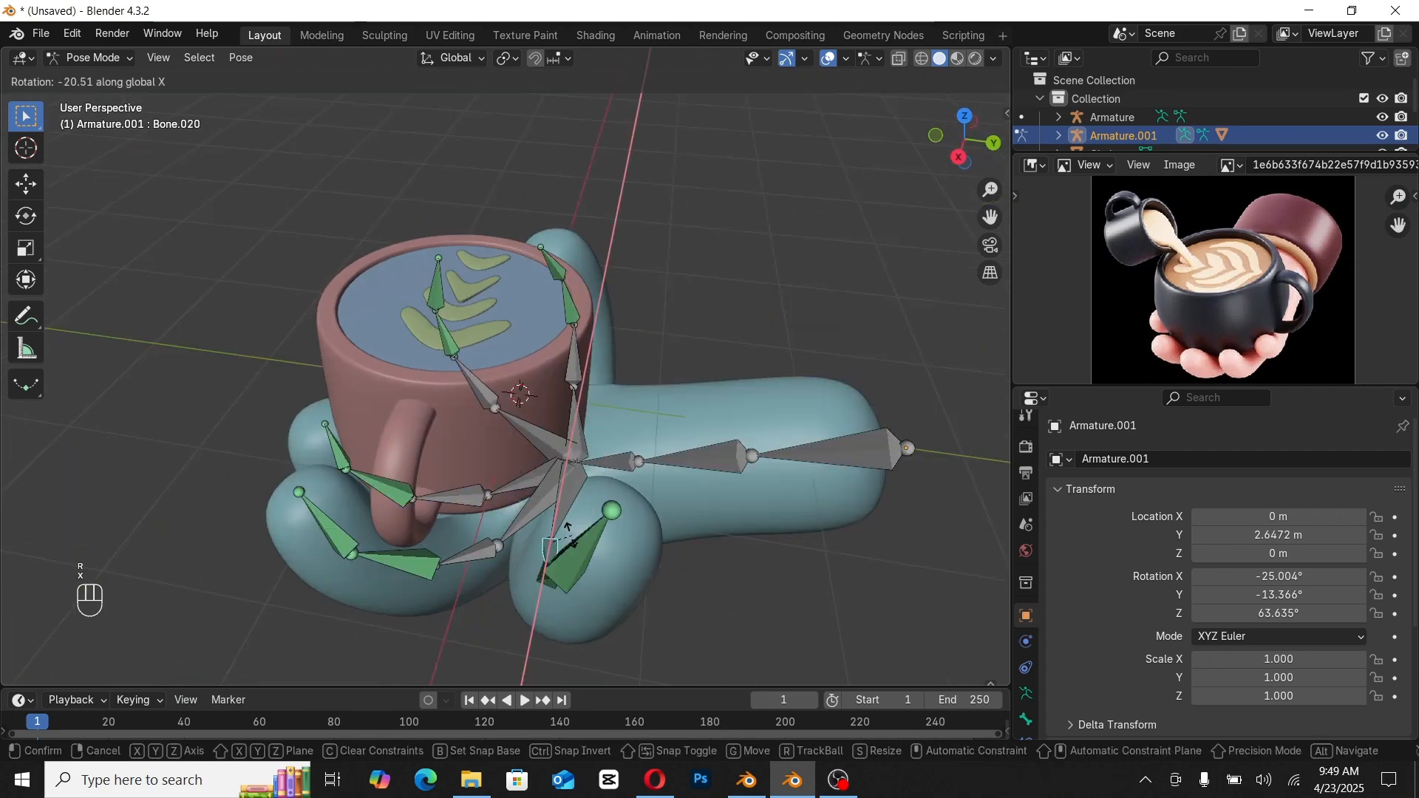
click(866, 217)
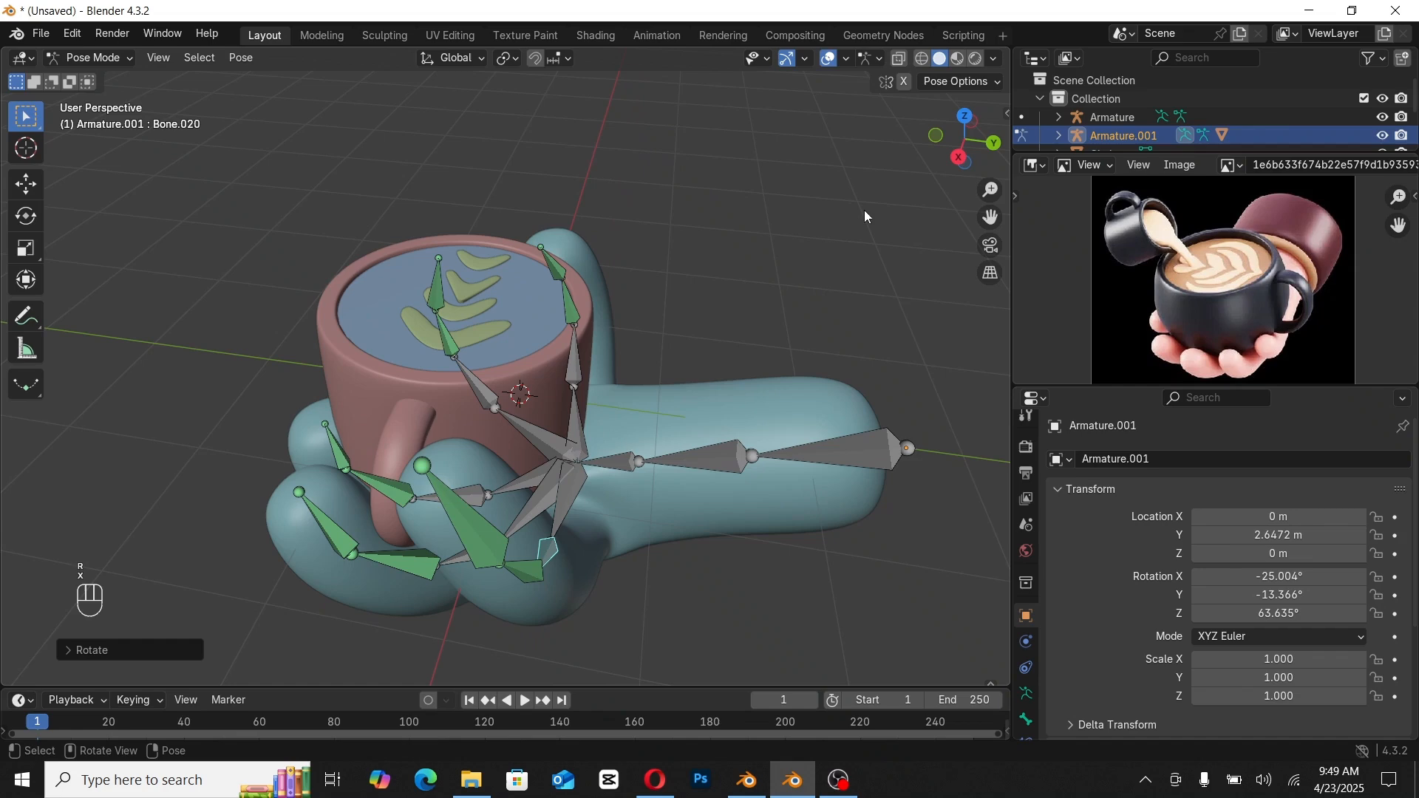
Step: Inspect the posed hand around the cup with the viewport overlays temporarily hidden
click(827, 59)
middle_drag(696, 417, 714, 453)
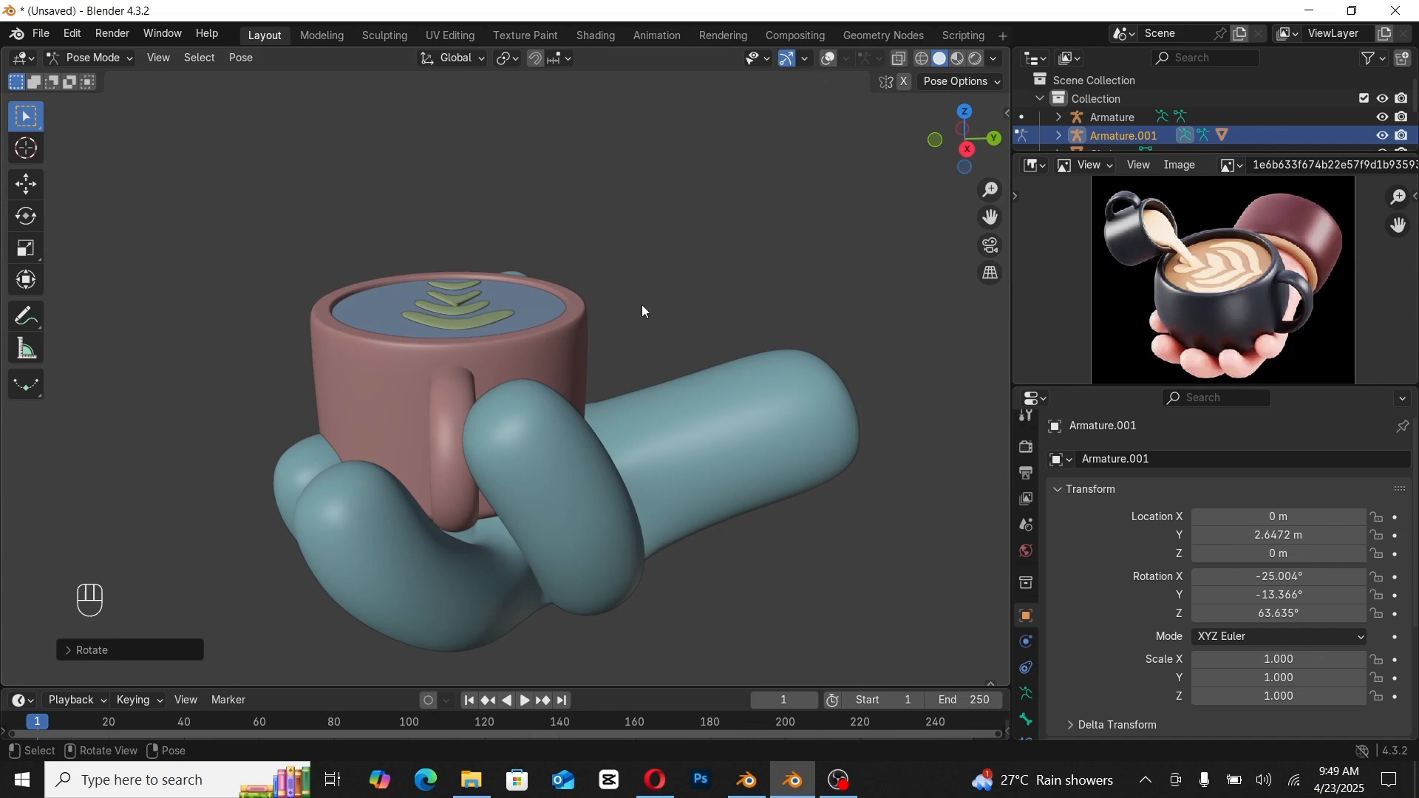
click(829, 62)
middle_drag(659, 257, 535, 374)
click(535, 372)
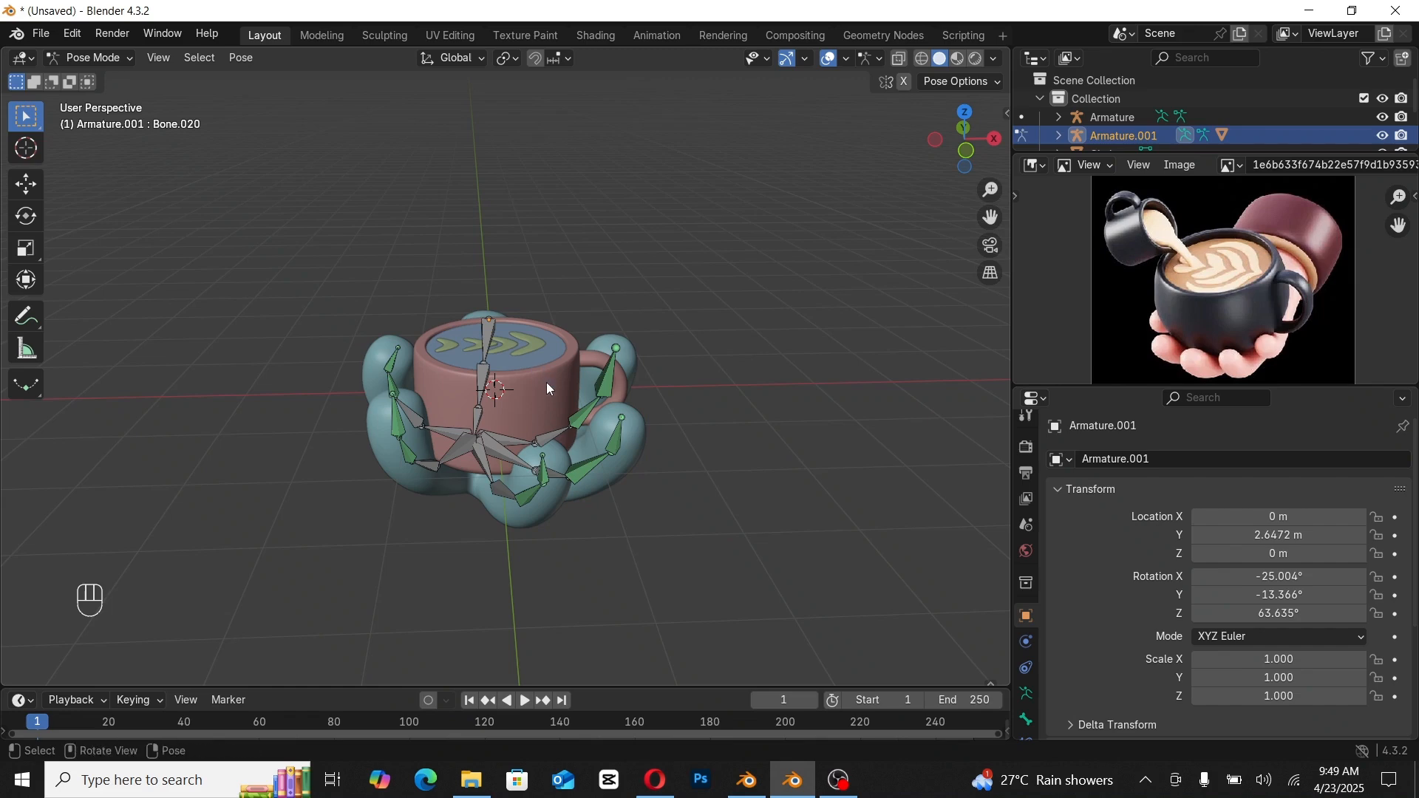
Step: Return to Object Mode and duplicate the cup with its coffee surface, placing the copy above and beside the original
key(ctrl+Tab)
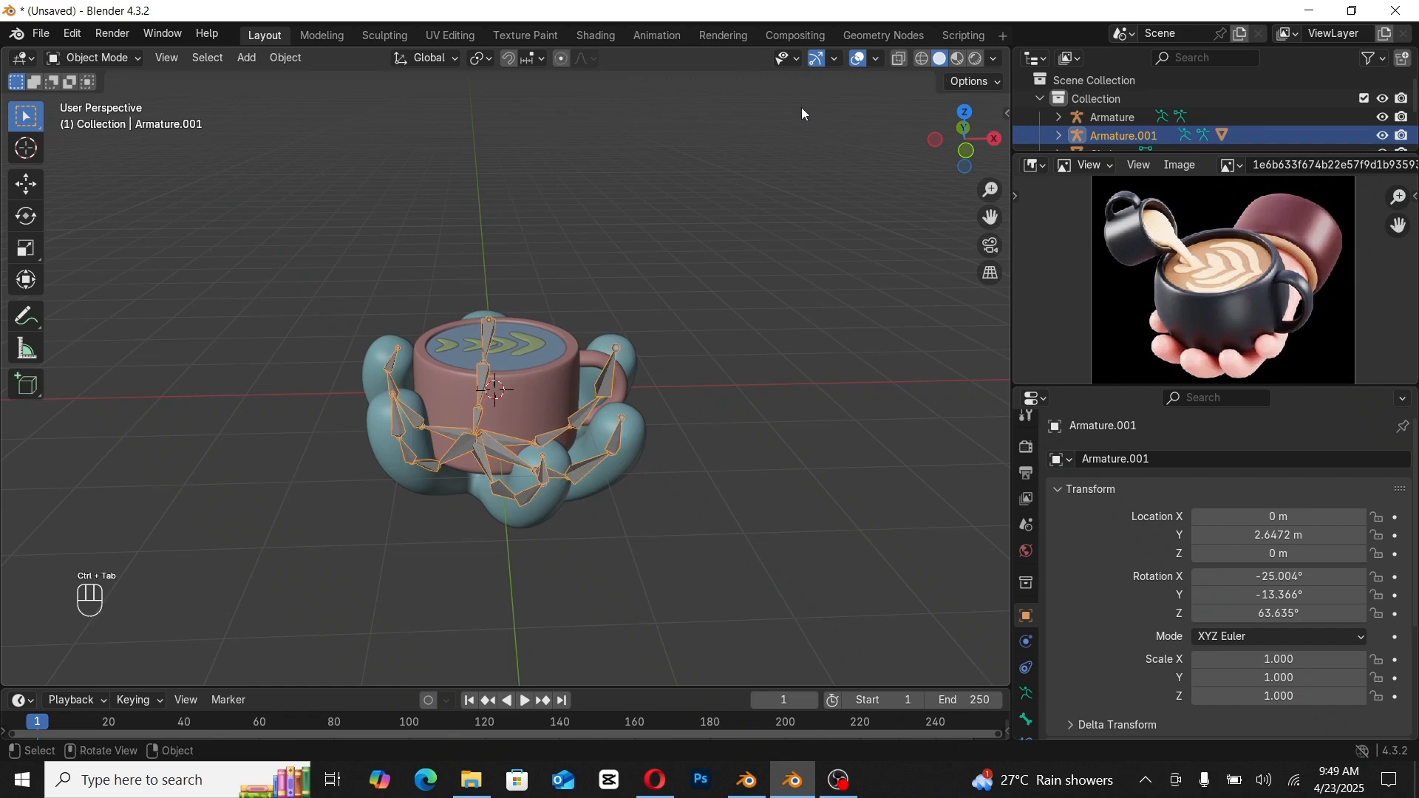
click(720, 206)
shift+click(537, 359)
shift+click(539, 361)
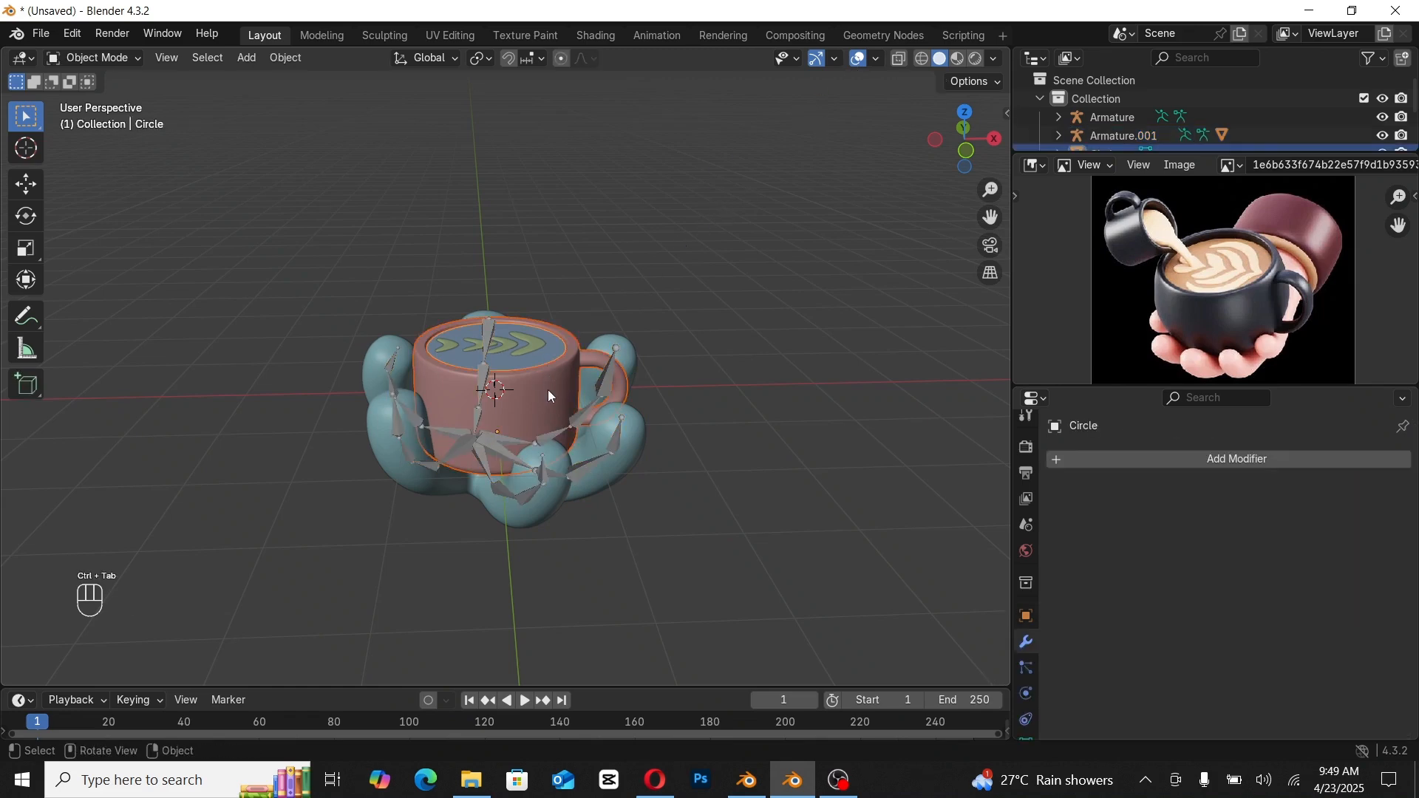
key(shift+d)
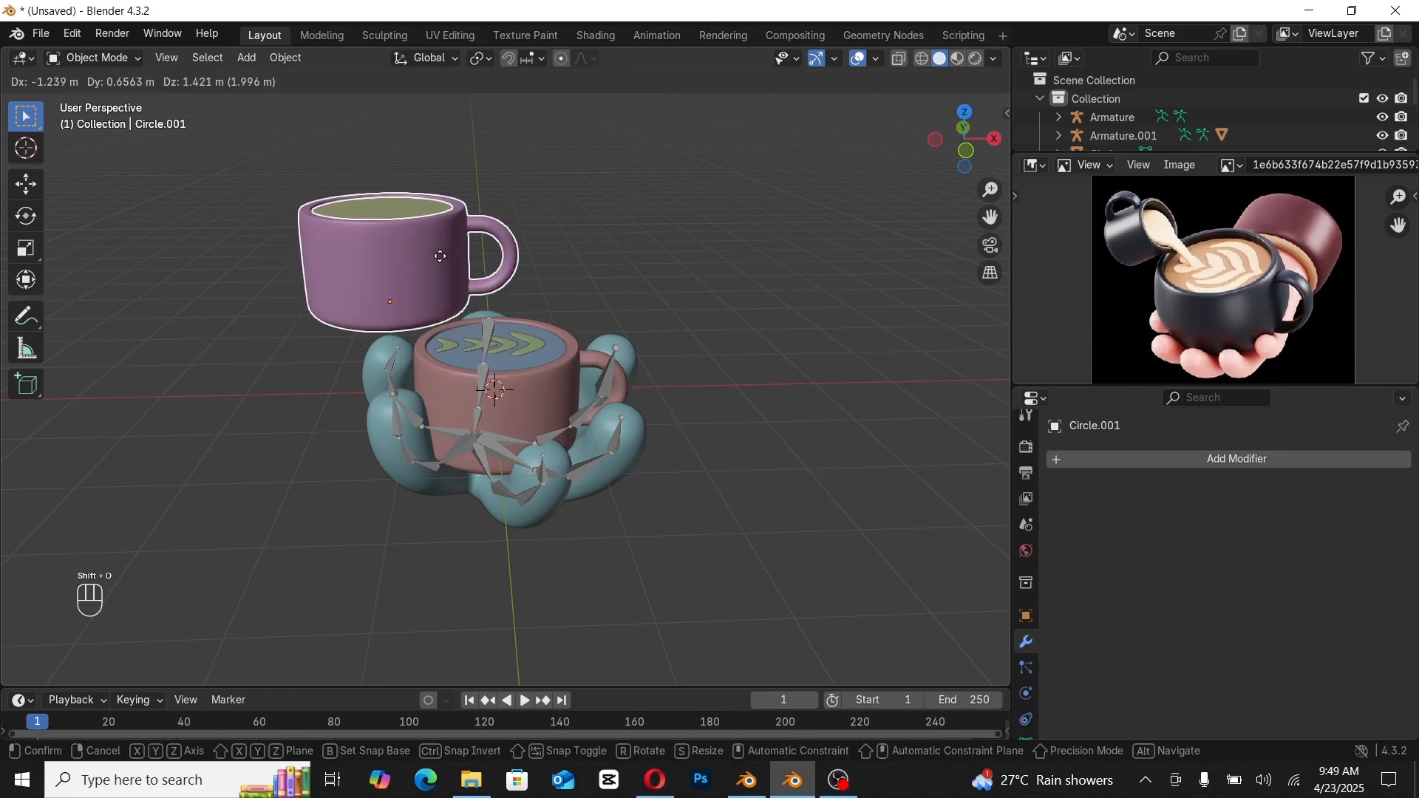
click(426, 265)
text(rz)
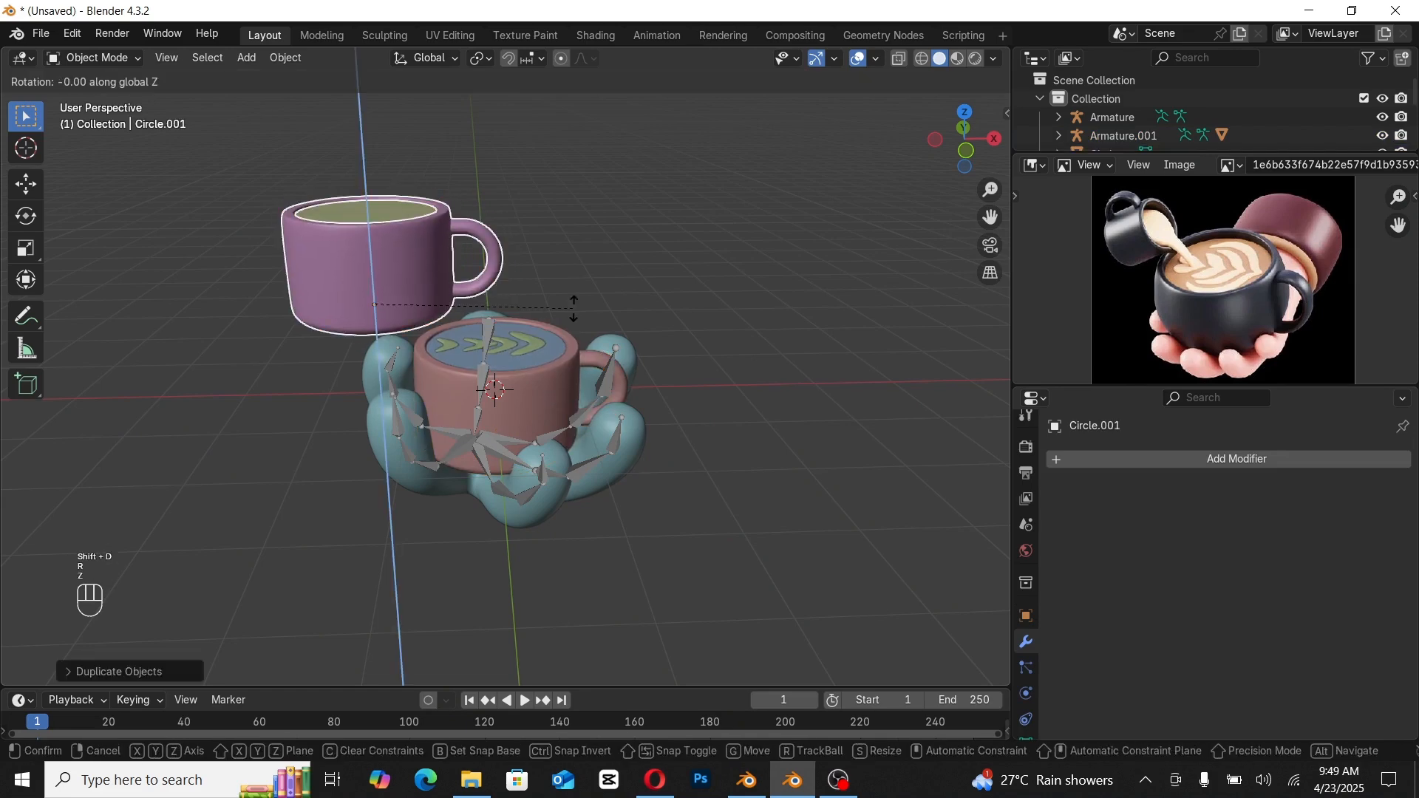
text(90)
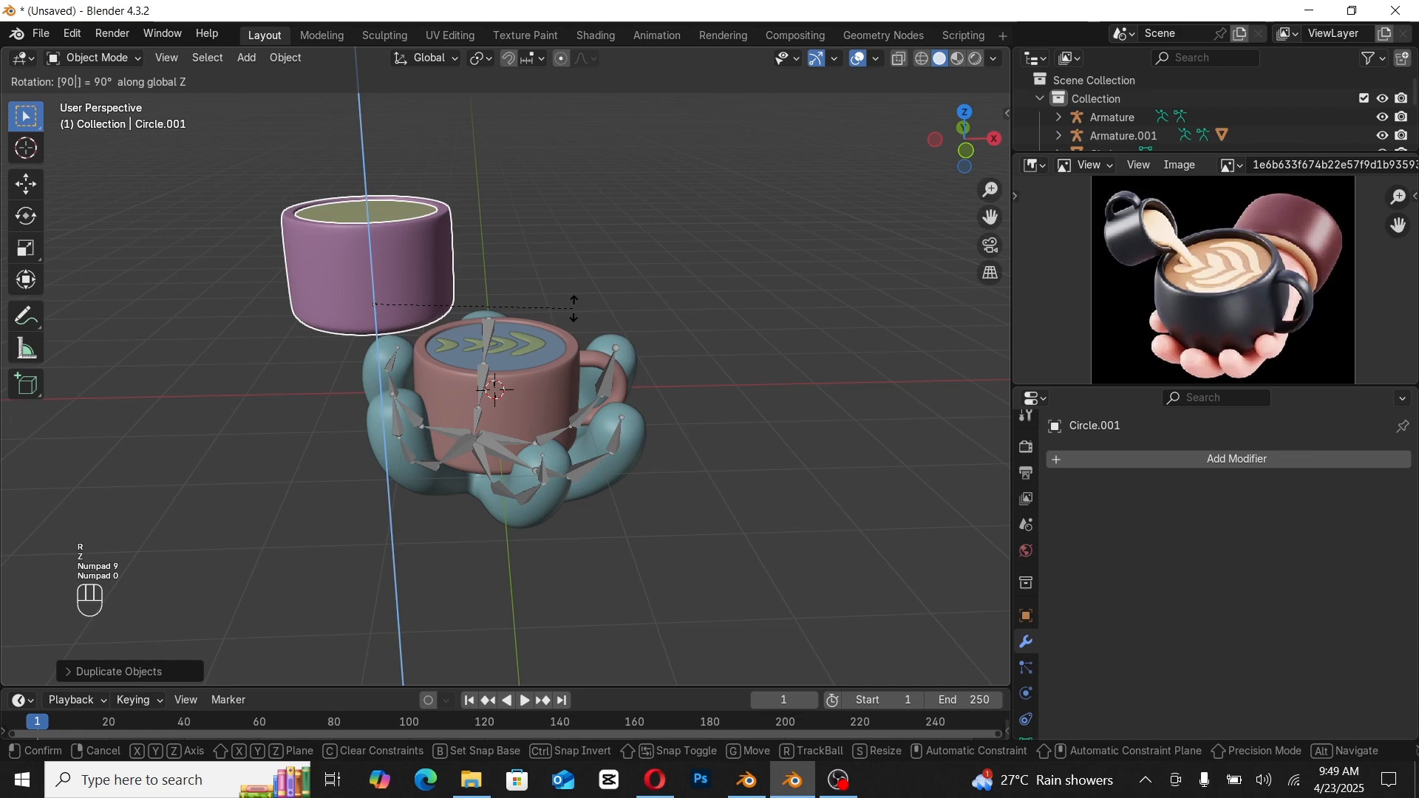
key(Return)
right_click(573, 309)
key(Escape)
Step: Rotate the duplicated cup 180° about the Z axis so its handle faces the opposite way
text(r)
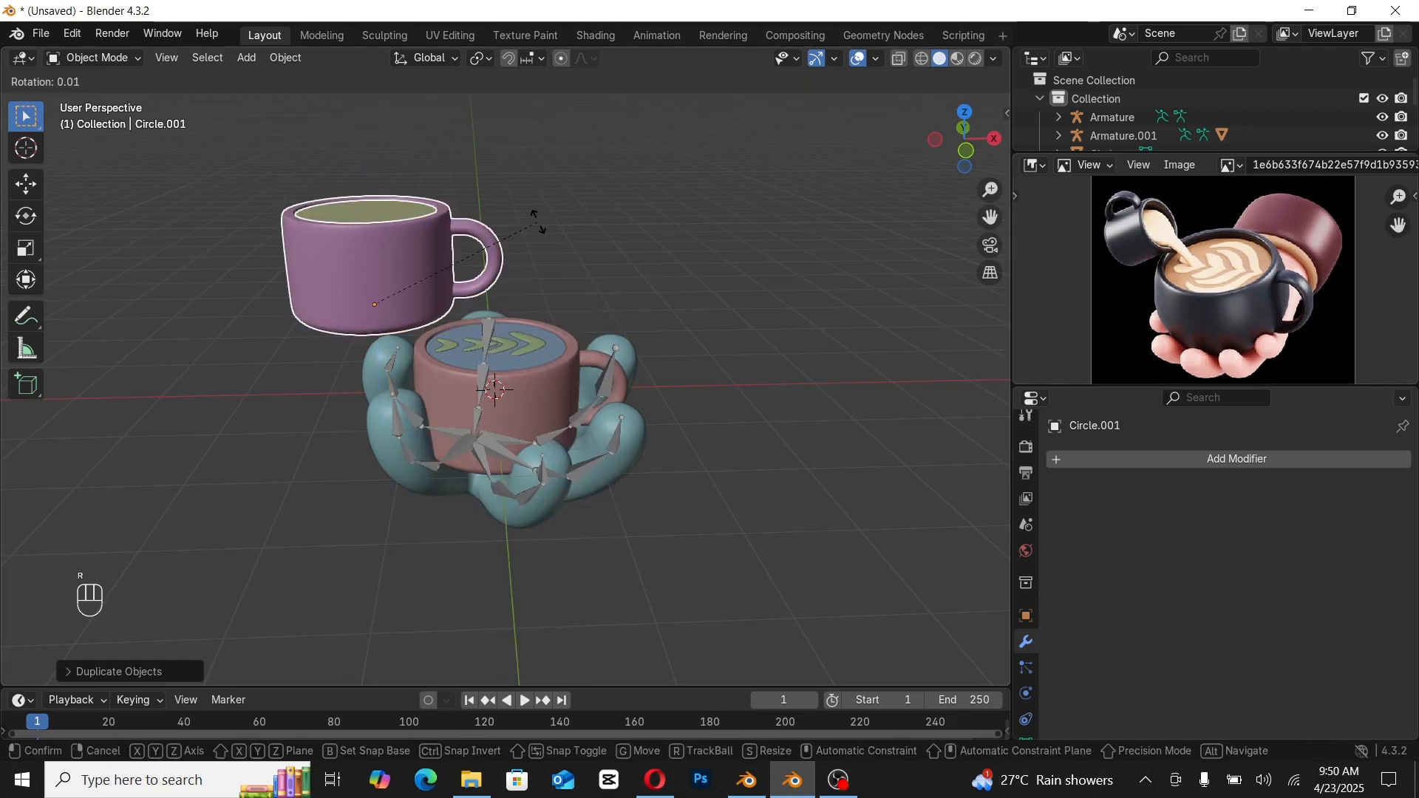
text(z)
text(180)
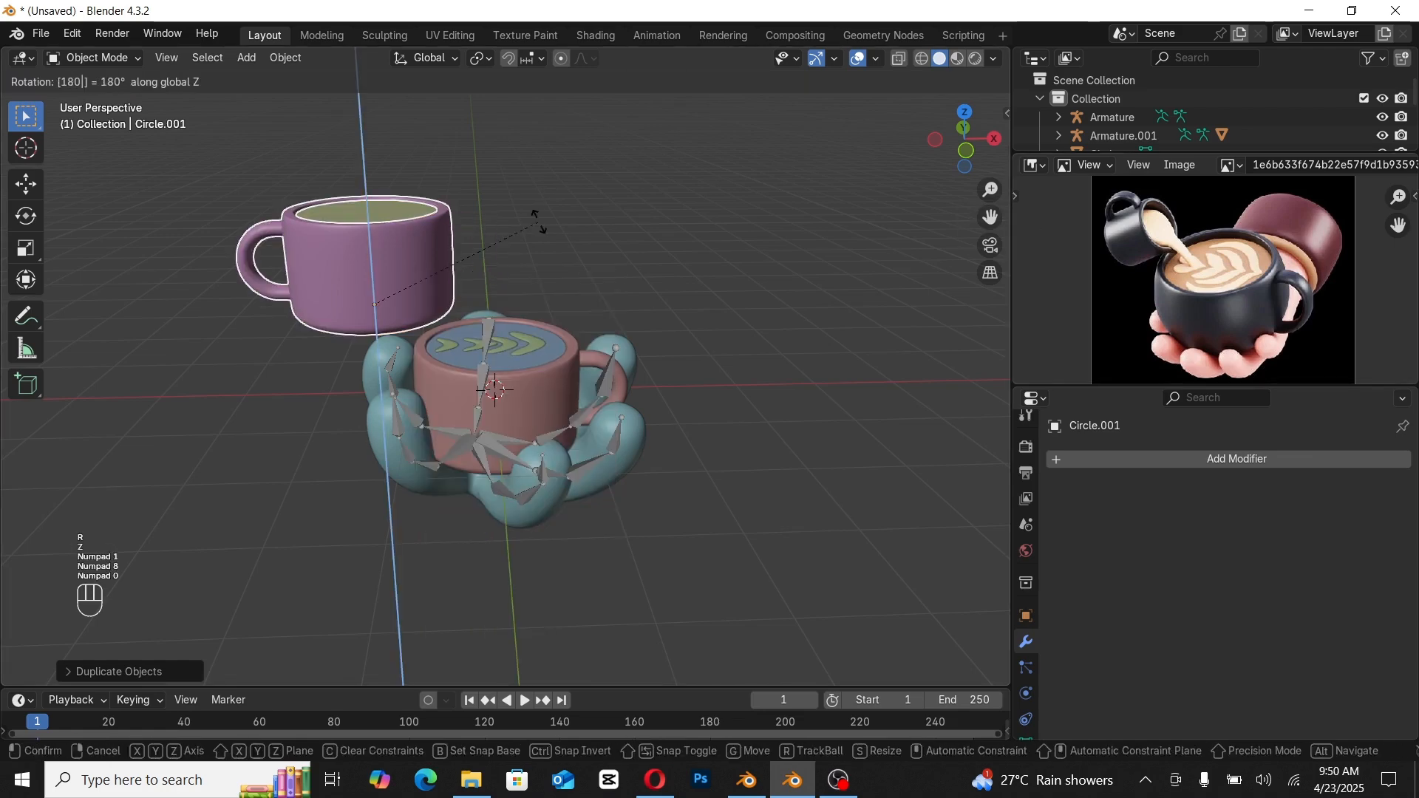
key(Return)
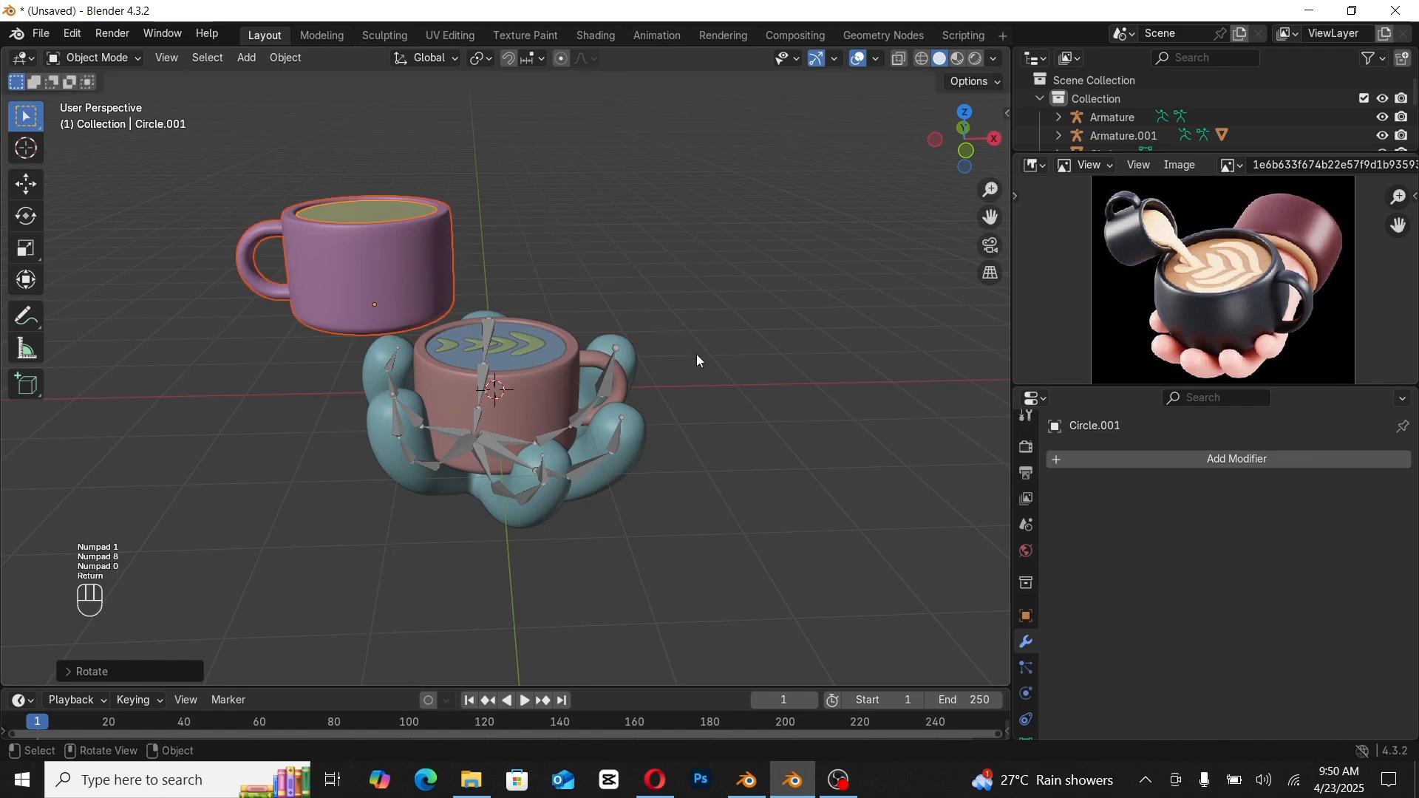
Step: Shrink the duplicated cup and tilt it about 75° about the Y axis into a pouring pose
key(s)
click(576, 334)
key(r)
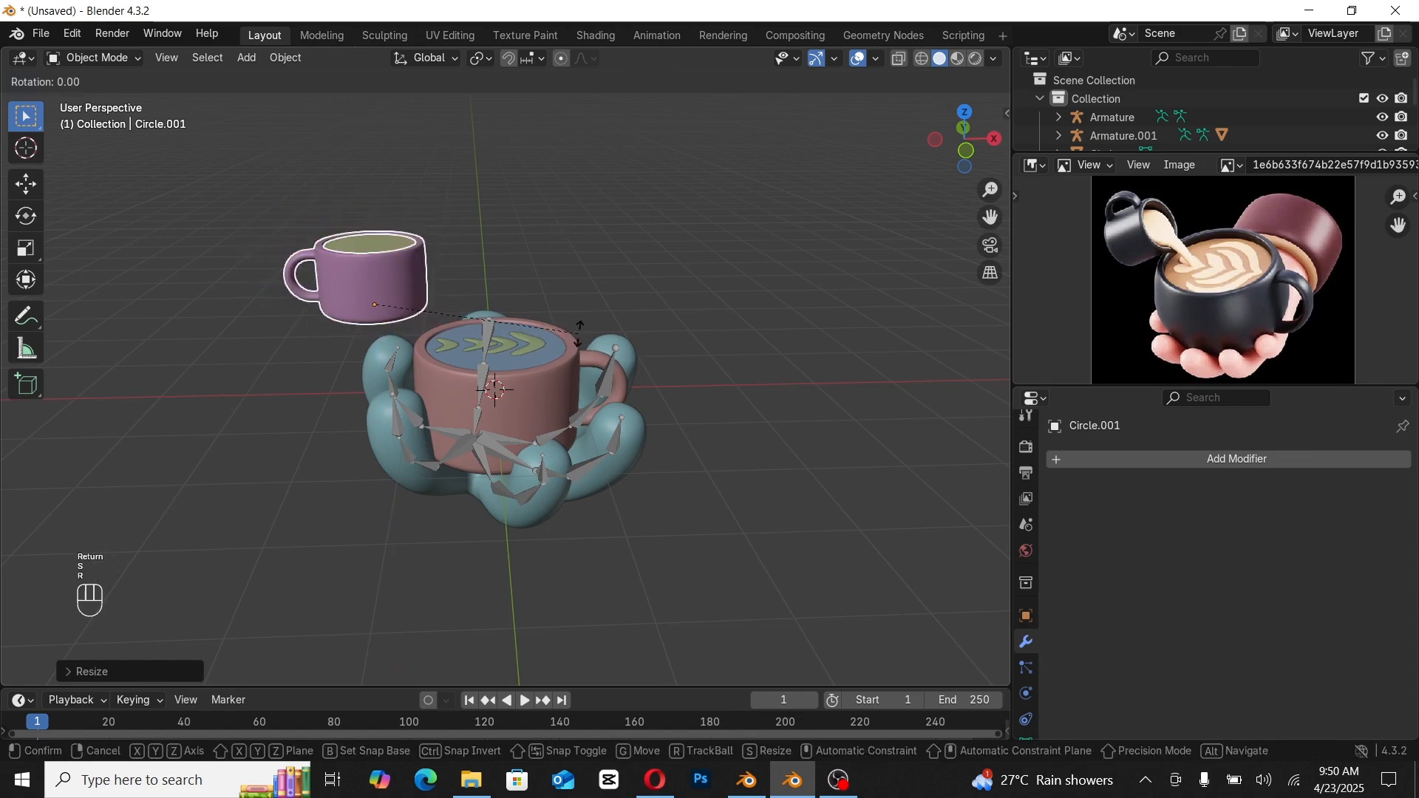
key(y)
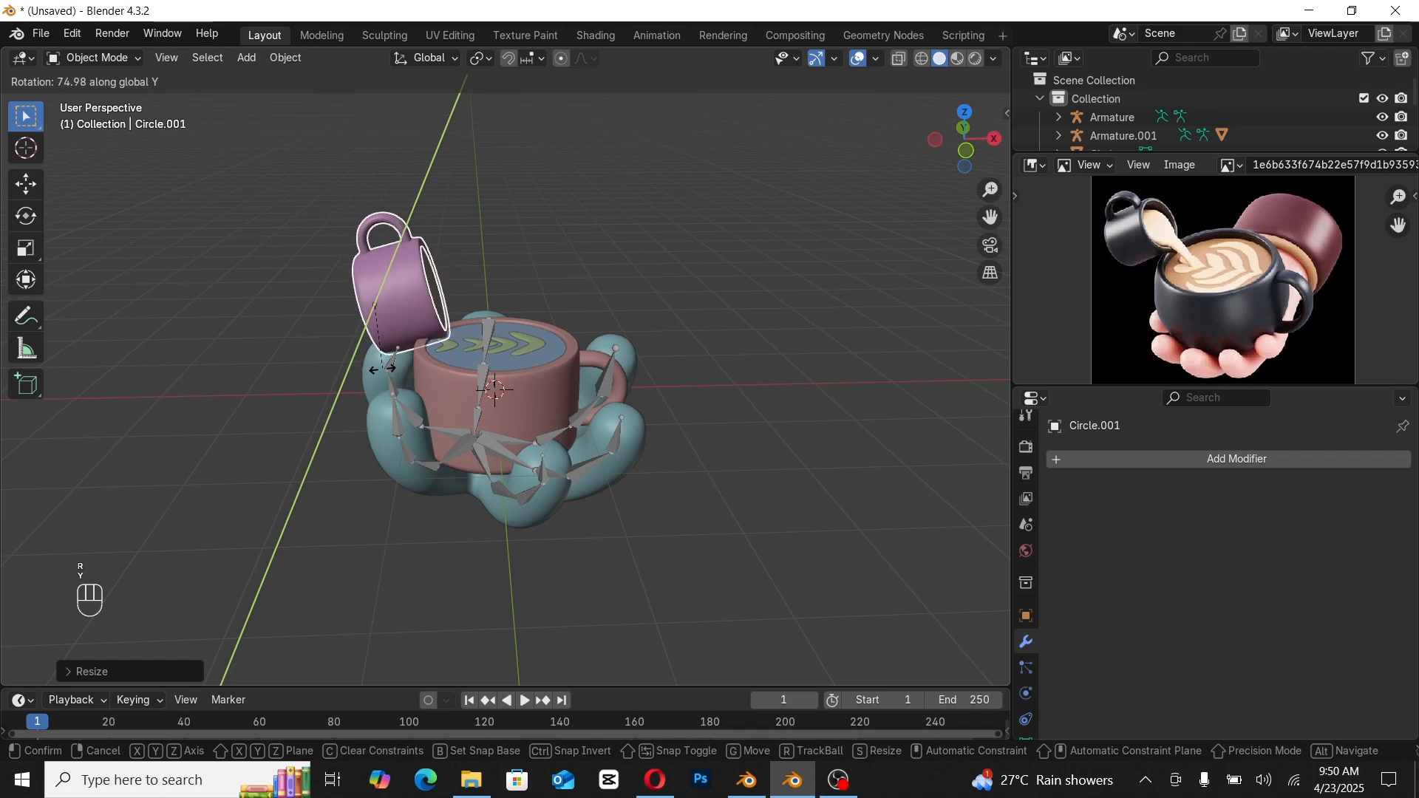
click(383, 367)
Step: Raise the tilted cup along Z and shift it along Y to sit above the held cup's rim
middle_drag(383, 368, 464, 376)
scroll(406, 337, up, 3)
key(g)
key(z)
click(405, 318)
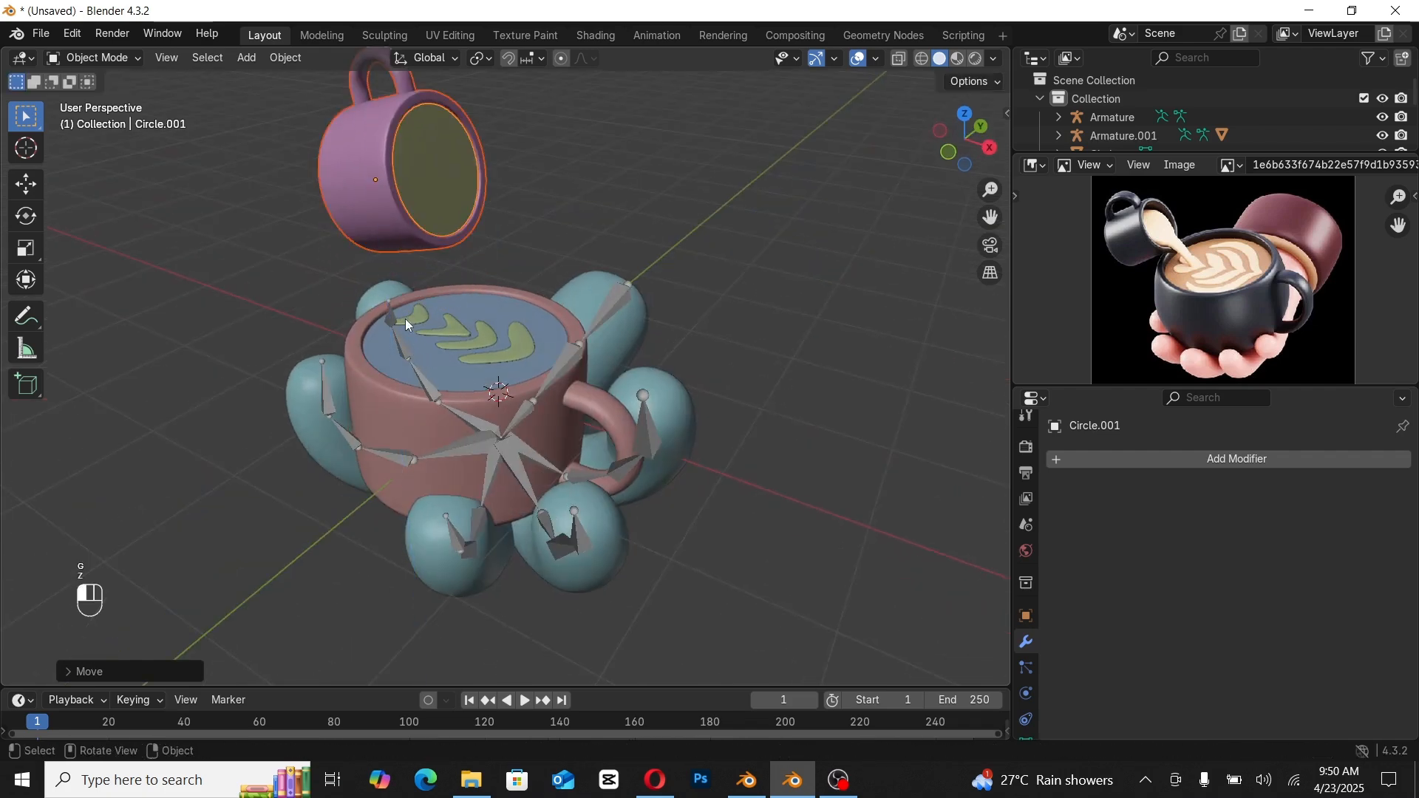
scroll(424, 316, down, 2)
middle_drag(426, 322, 476, 339)
key(g)
key(y)
click(364, 342)
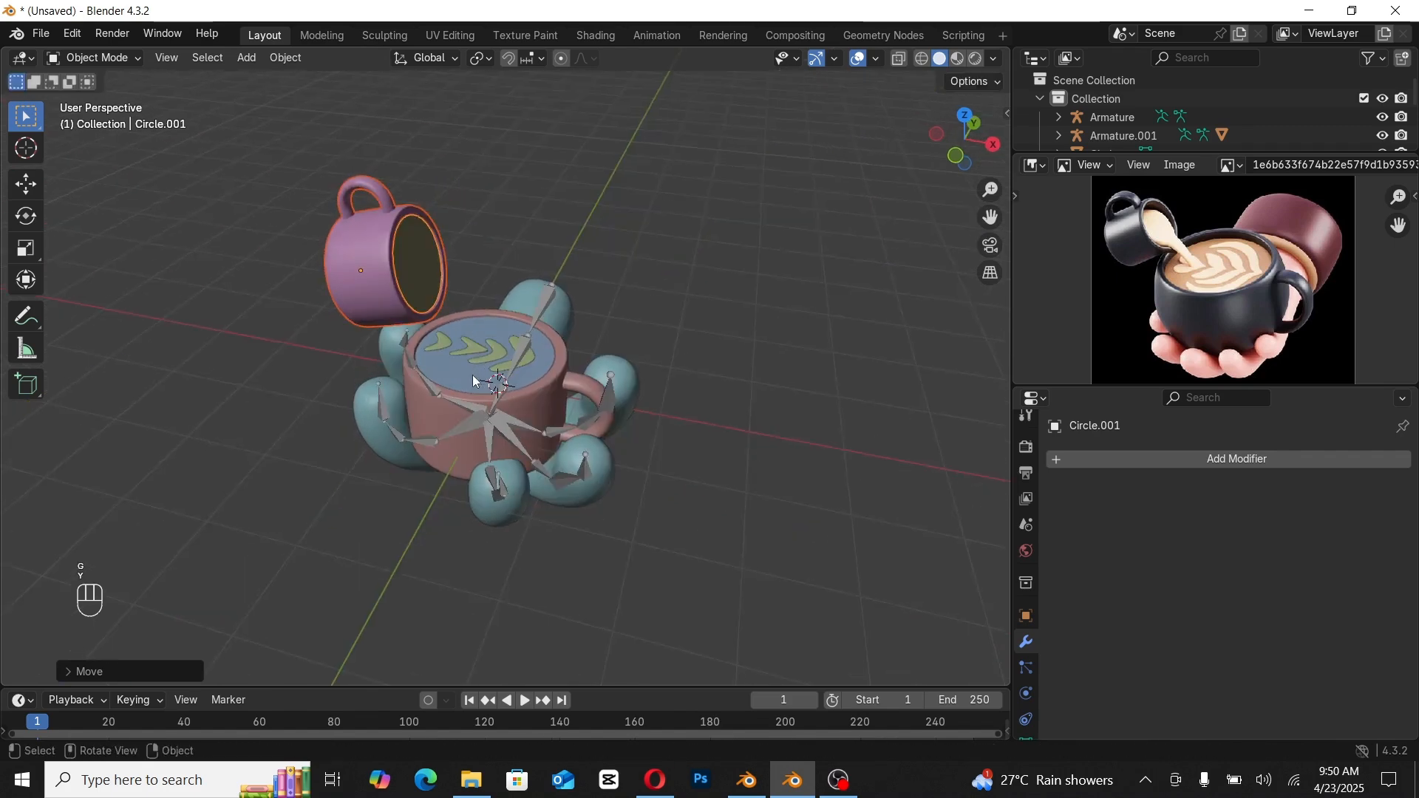
Step: Scale the pouring cup down further and turn it slightly about the Z axis
key(s)
click(458, 362)
key(r)
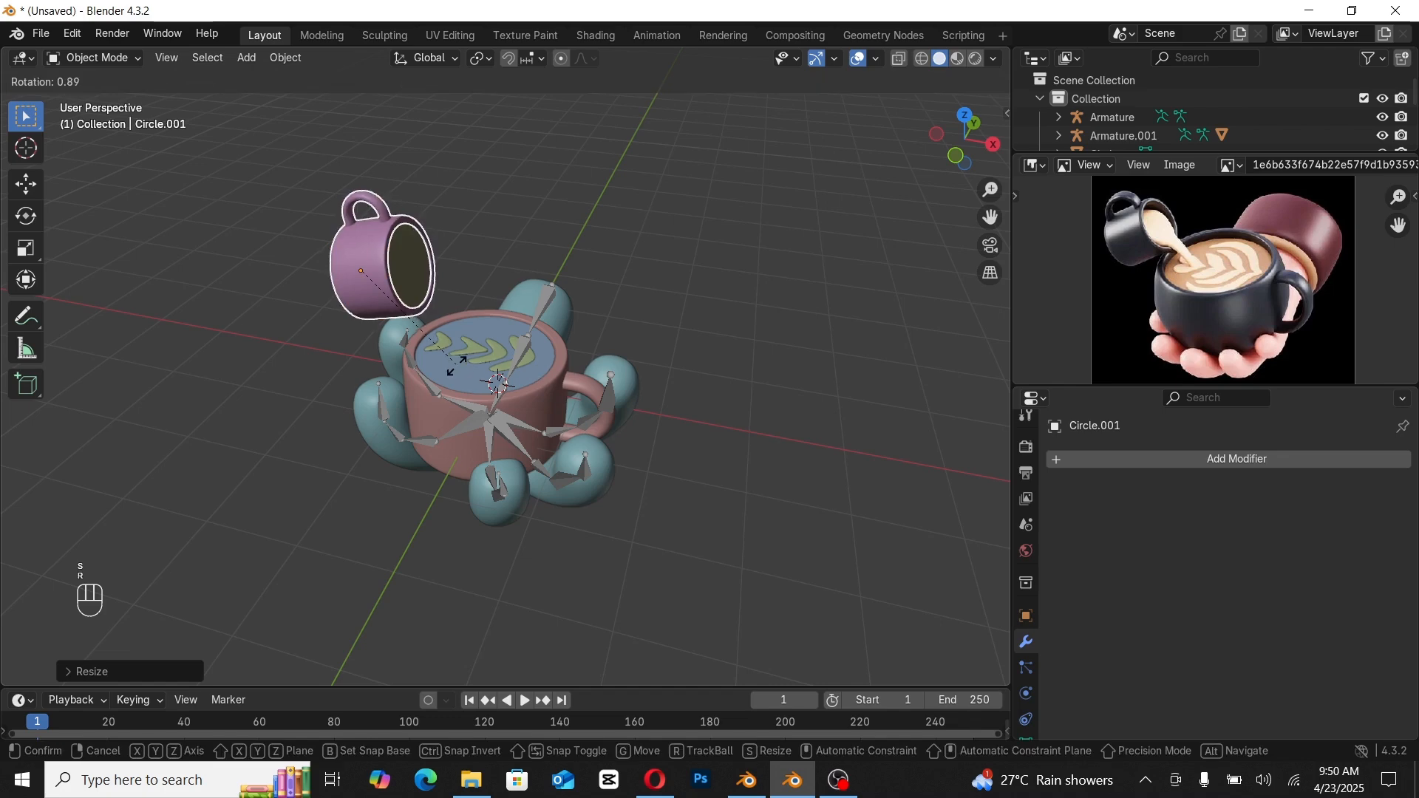
key(z)
click(444, 375)
key(s)
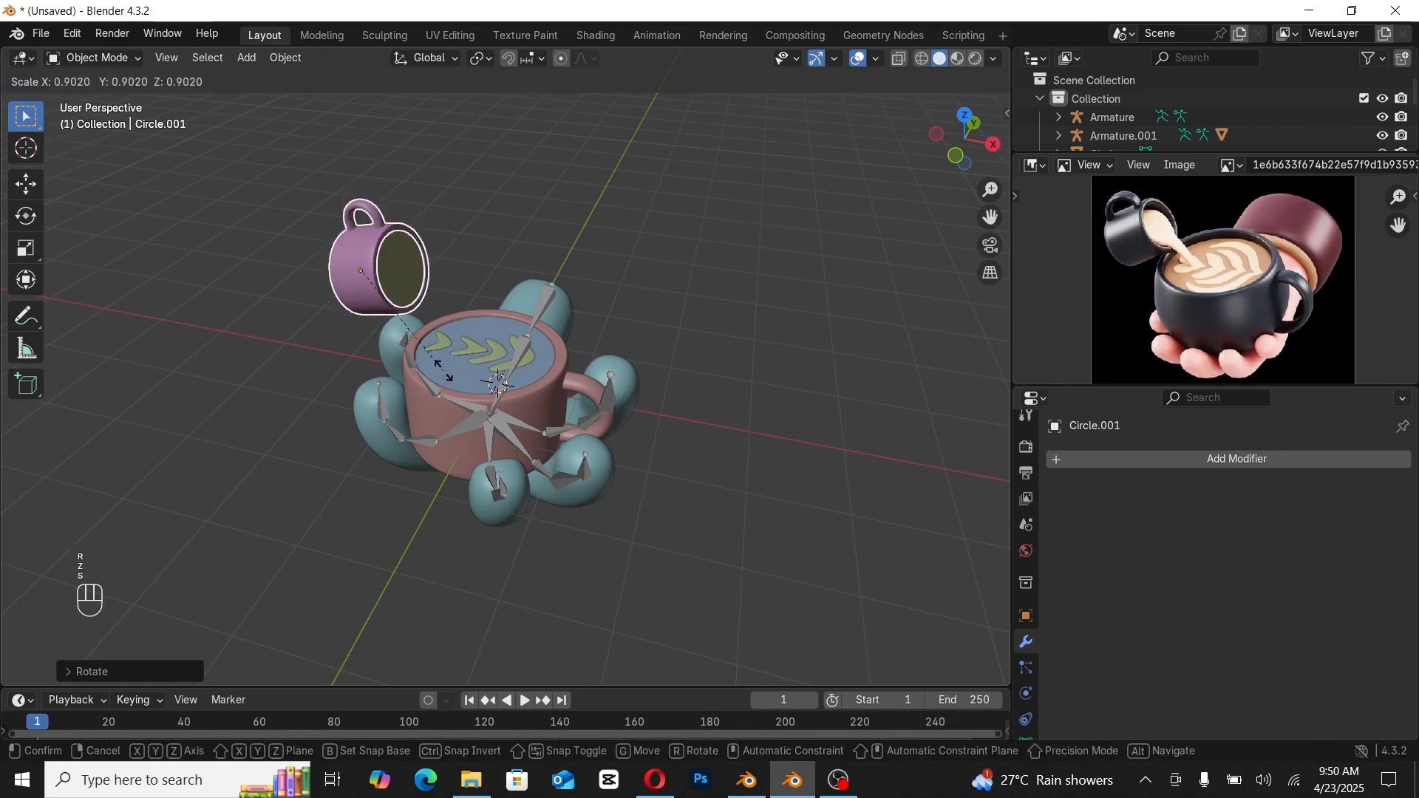
click(444, 369)
Step: Stretch the pouring cup along the X axis by a factor of about 1.11 and deselect it
key(s)
key(x)
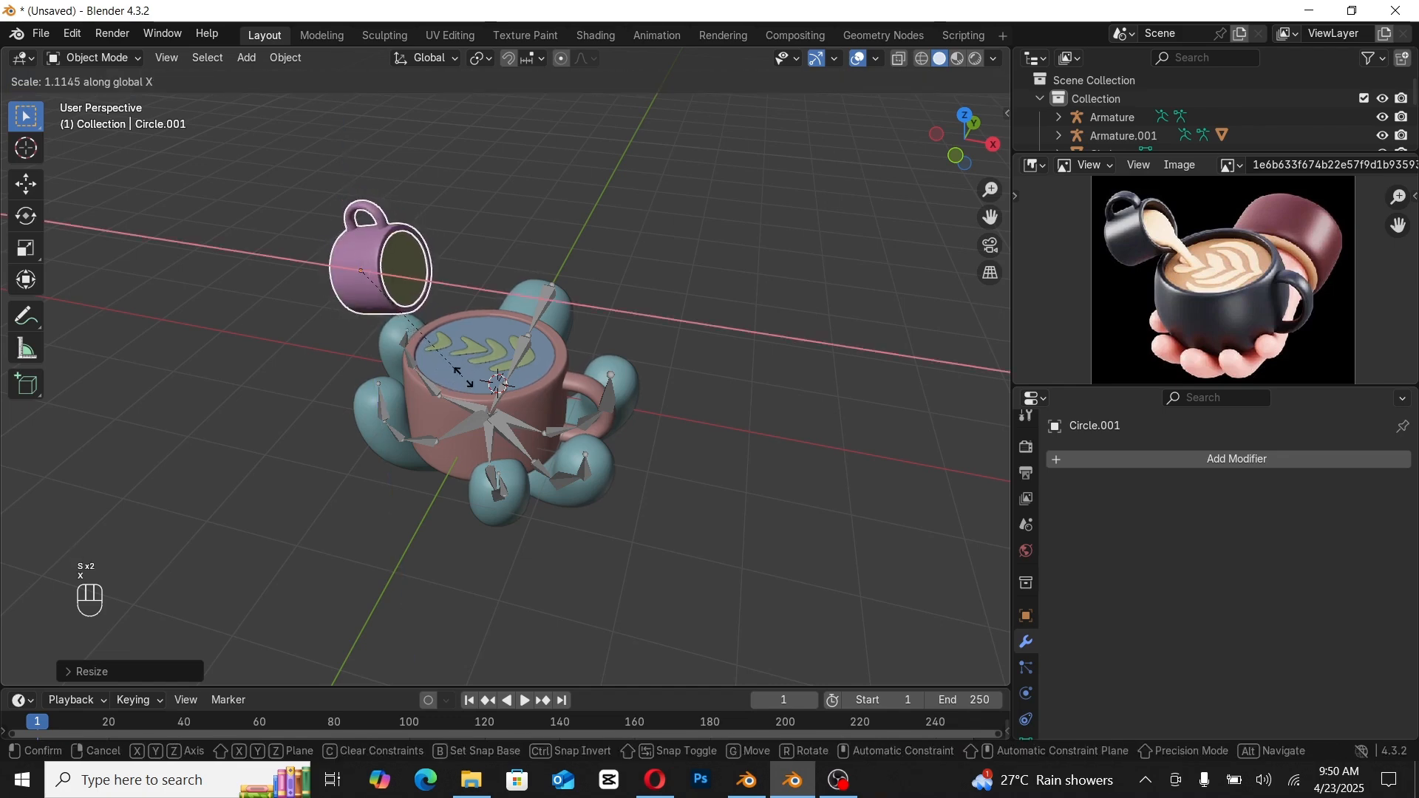
click(470, 373)
click(467, 278)
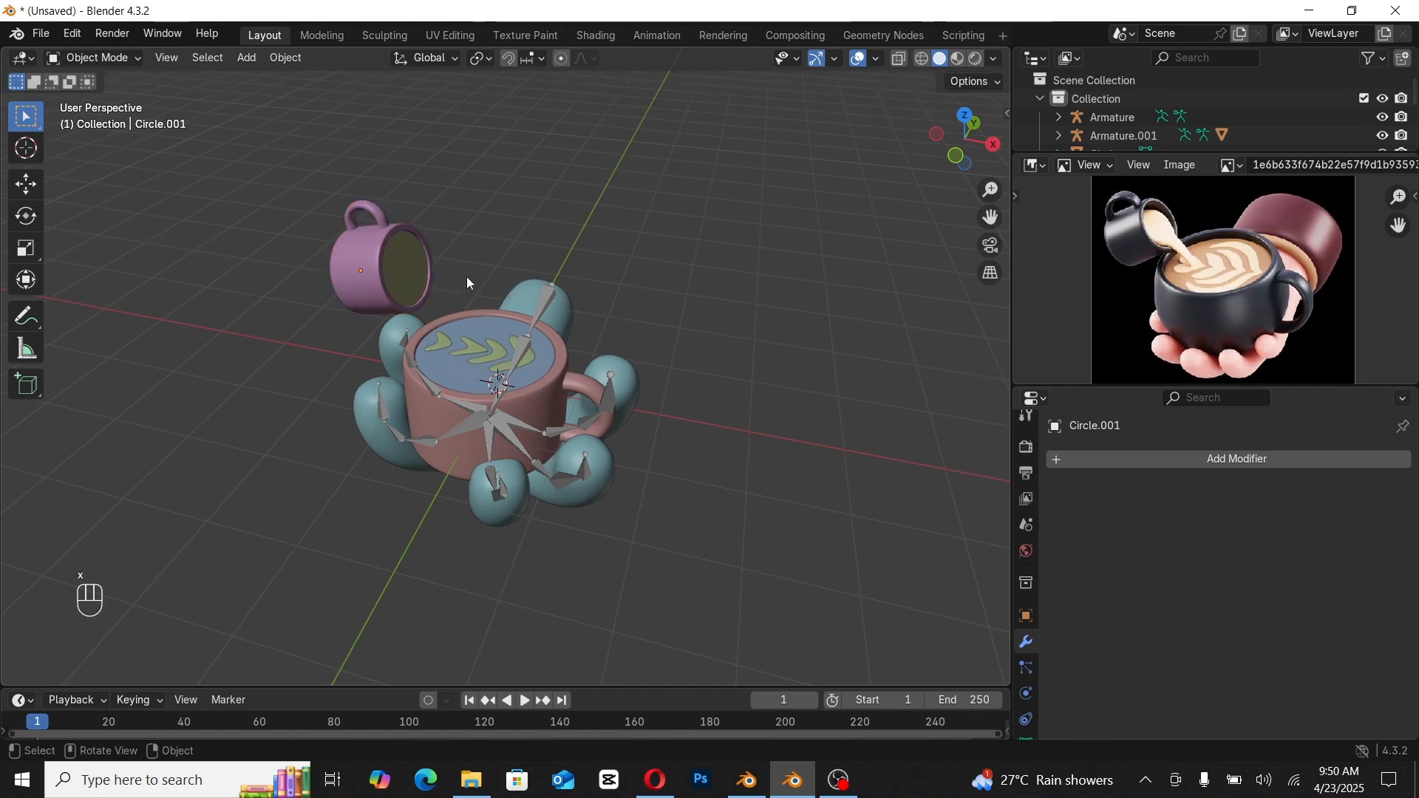
Step: Delete the coffee surface's face inside the pouring cup in Edit Mode to leave it hollow
scroll(464, 281, up, 2)
middle_drag(437, 284, 422, 280)
click(345, 223)
key(Tab)
scroll(351, 226, up, 3)
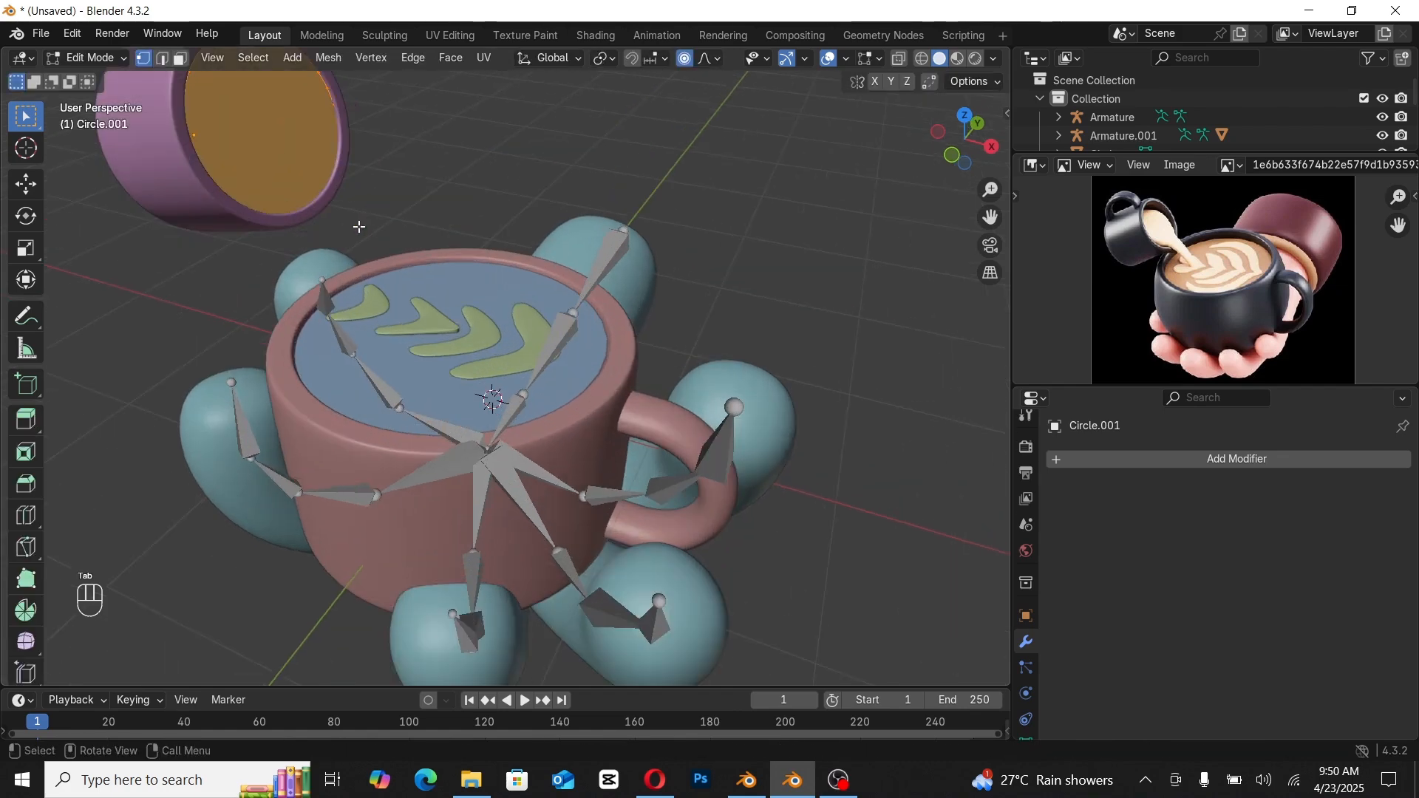
click(296, 166)
shift+middle_drag(299, 170, 387, 278)
key(x)
click(301, 300)
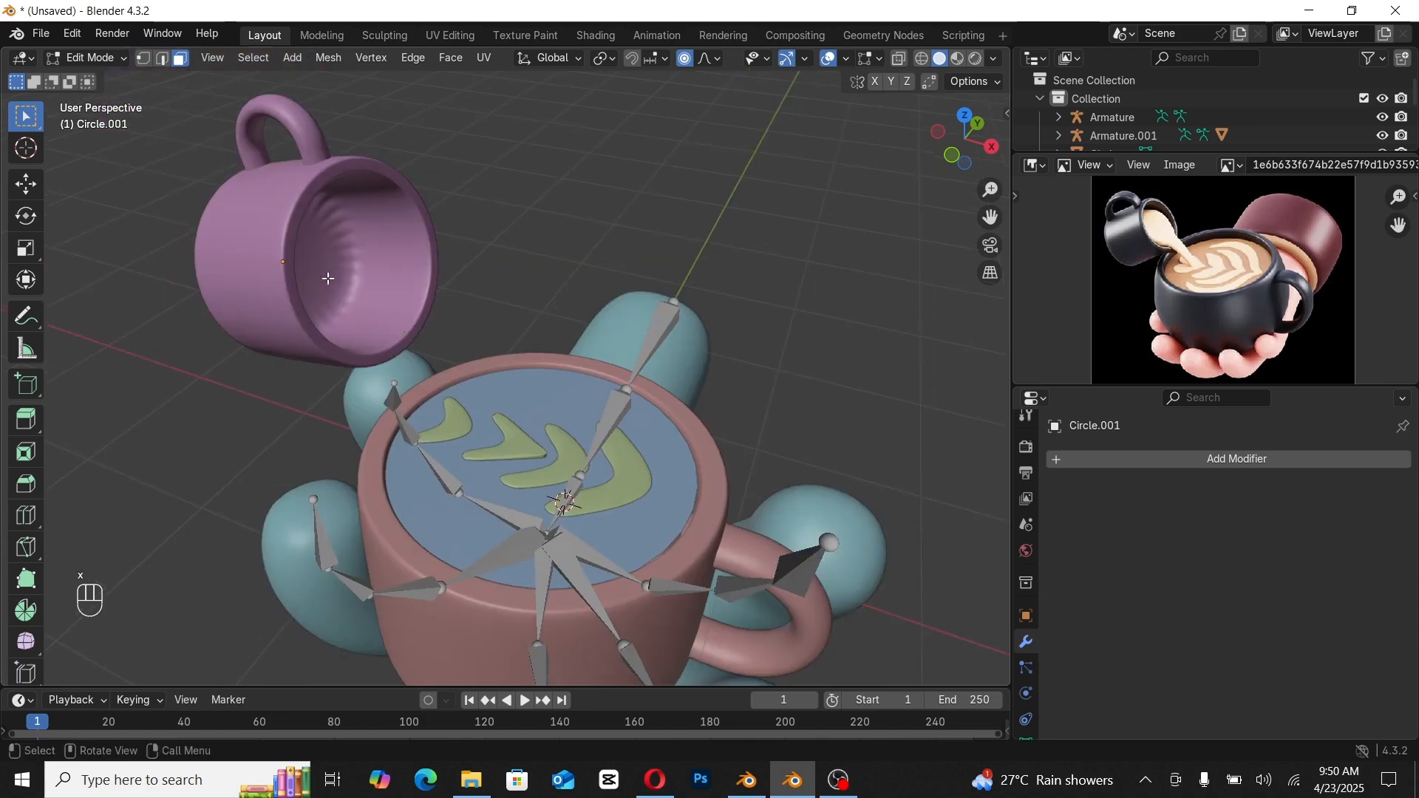
Step: Undo the coffee surface's deletion in the pouring cup and replace its single face with a Grid Fill, deleting Only Faces
key(ctrl+z)
key(x)
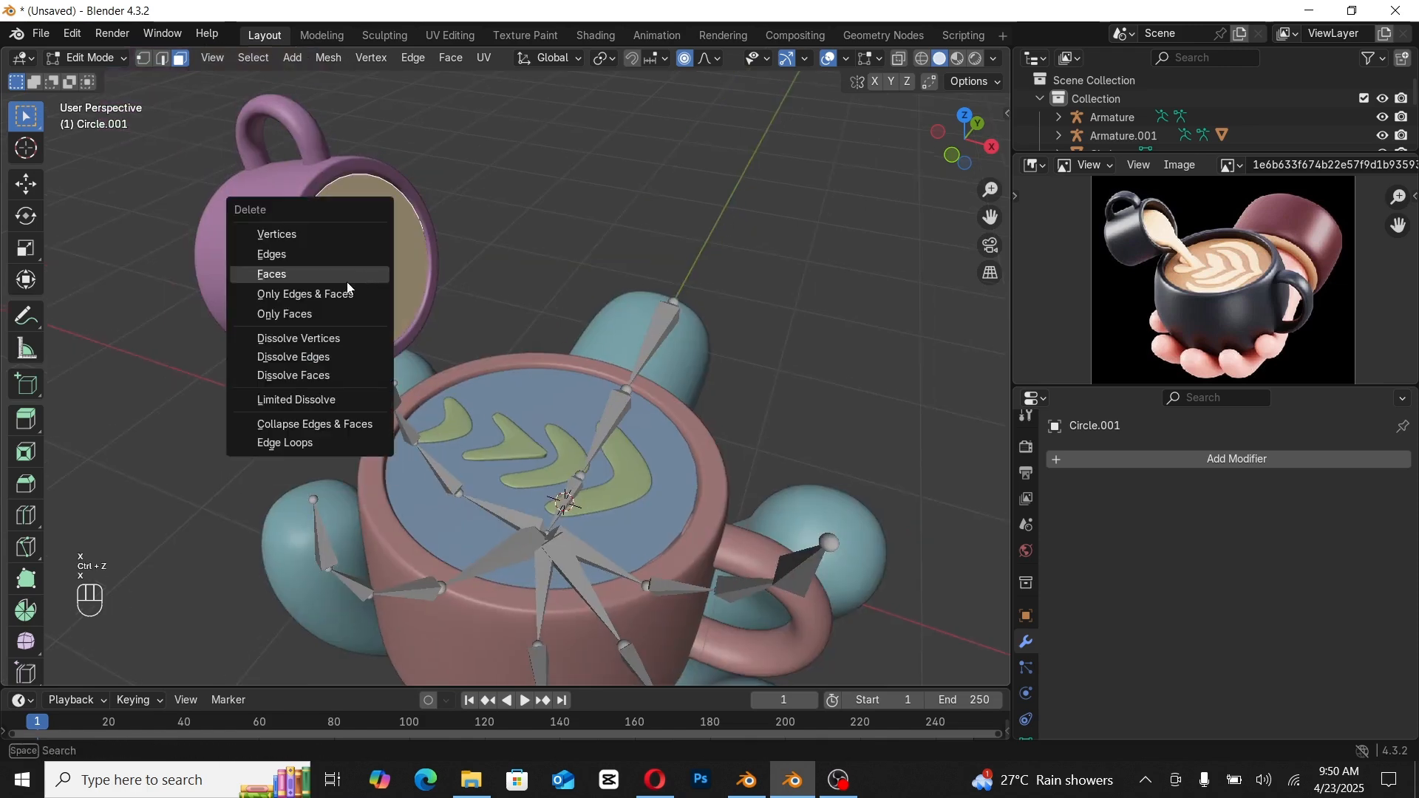
click(309, 313)
key(q)
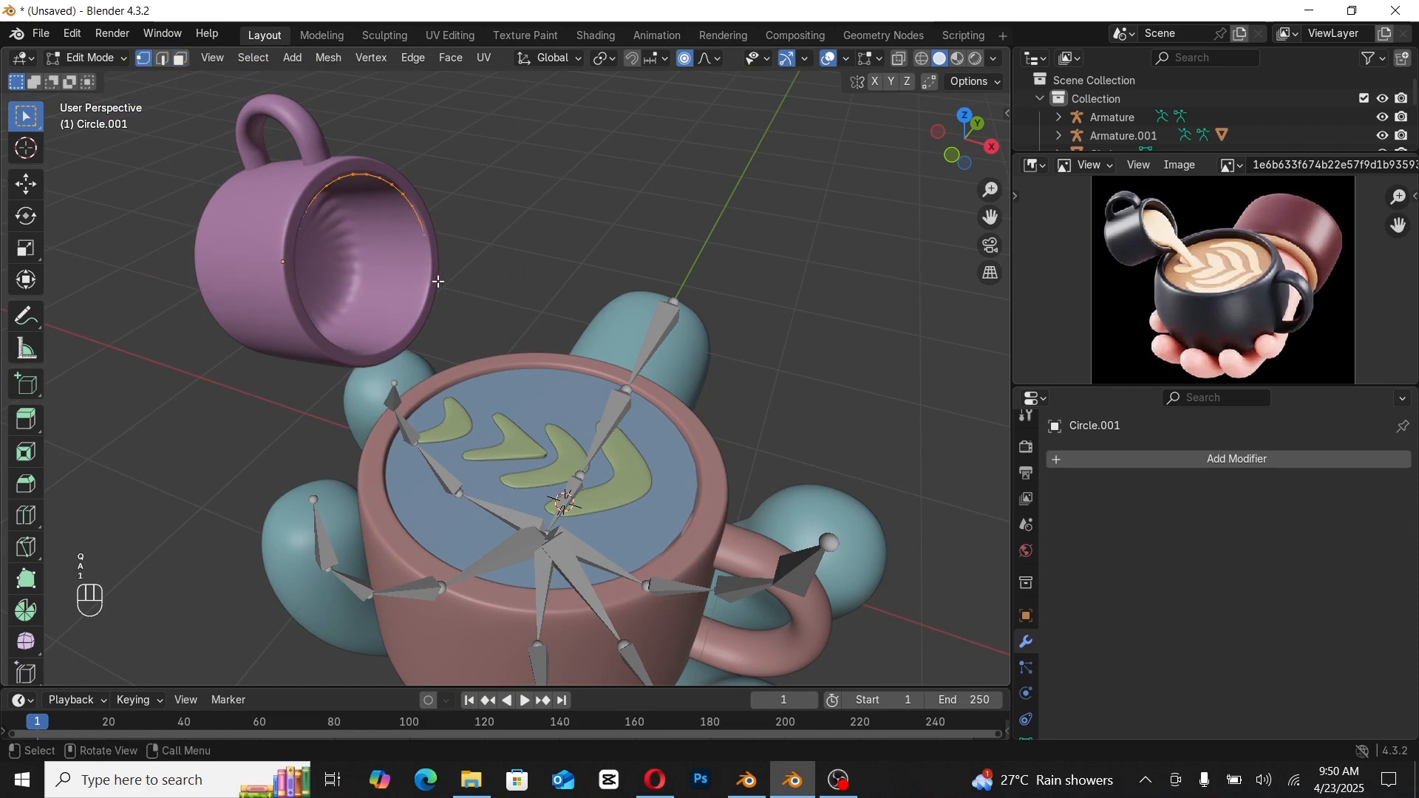
key(ctrl+f)
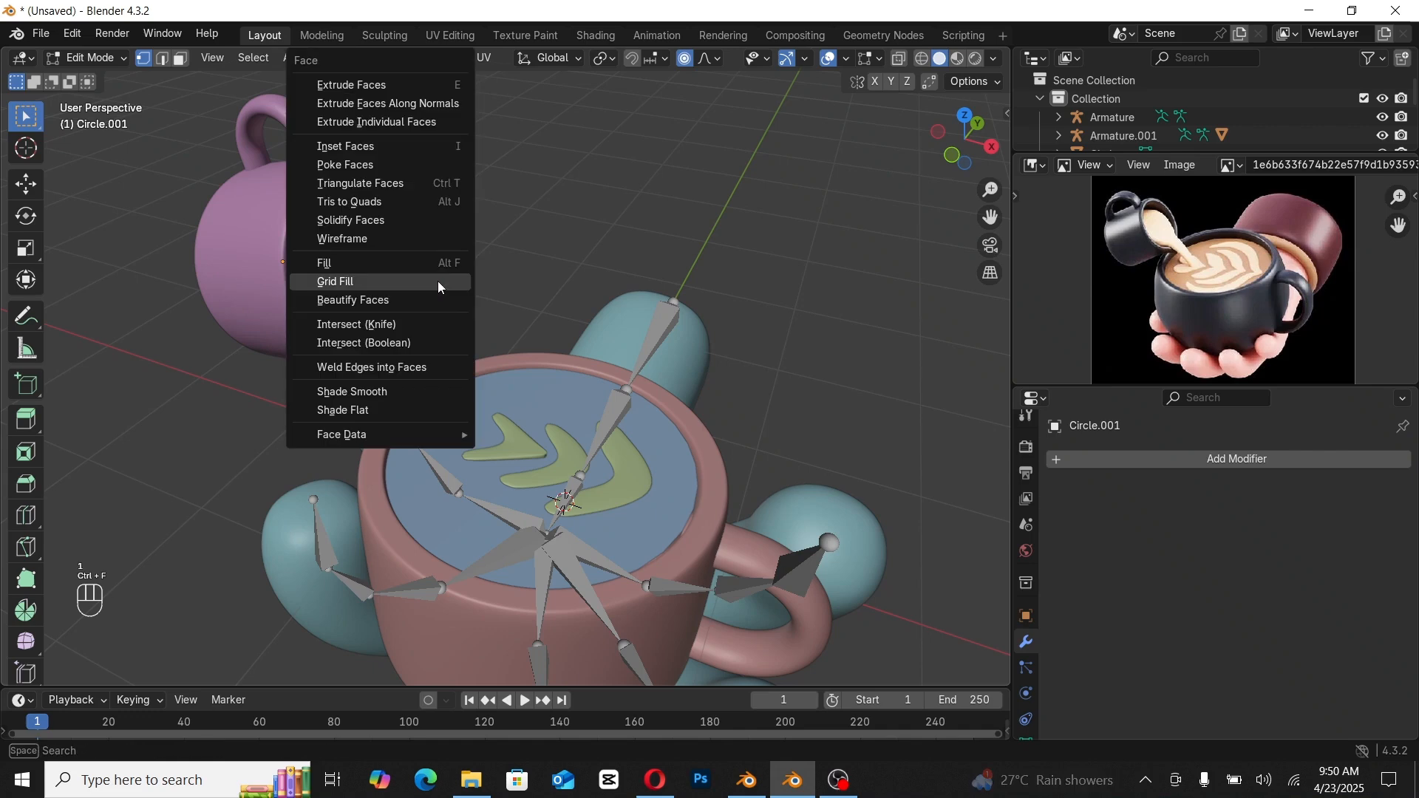
click(439, 284)
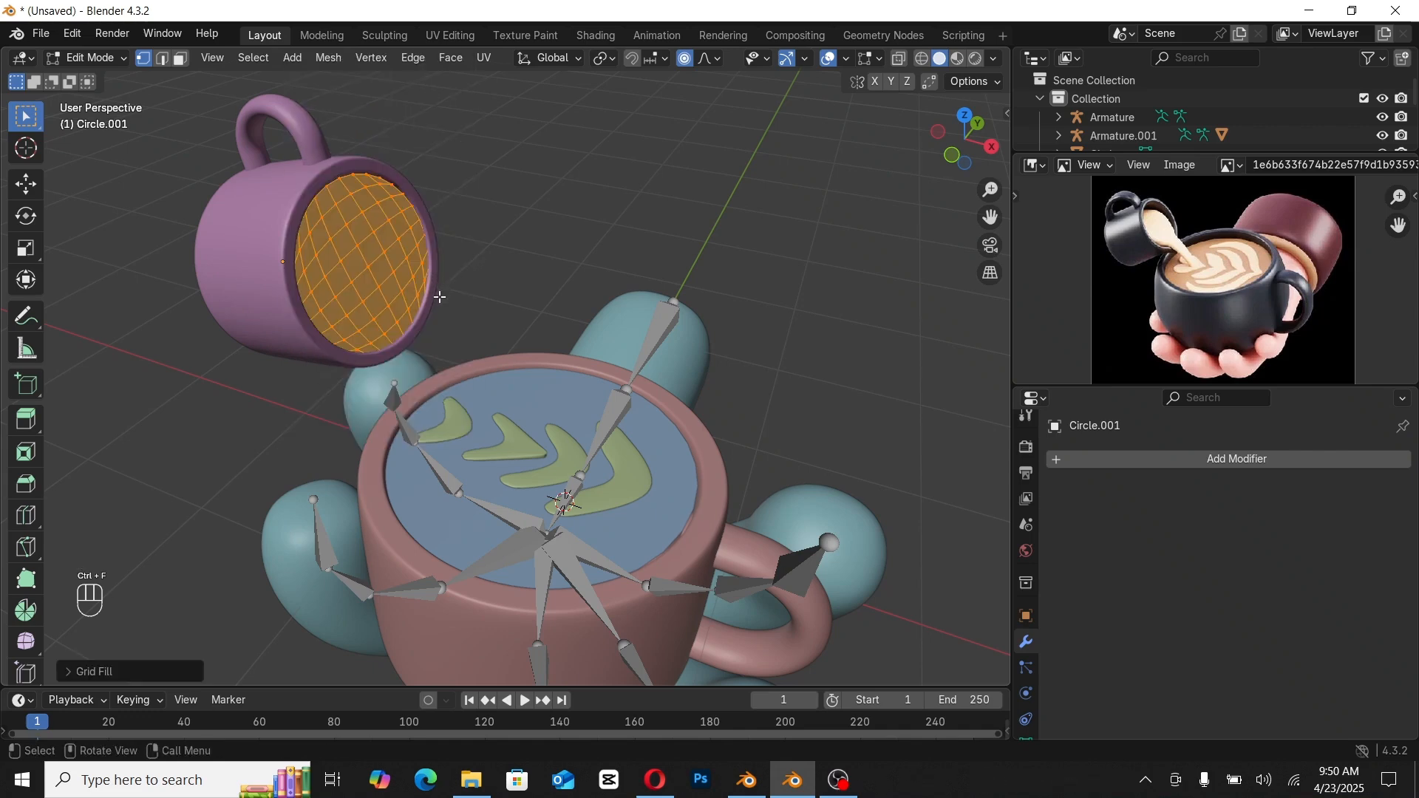
Step: Pull a vertex near the grid surface's lower edge toward the held cup as a pouring stream, with proportional size about 0.24 m
click(382, 306)
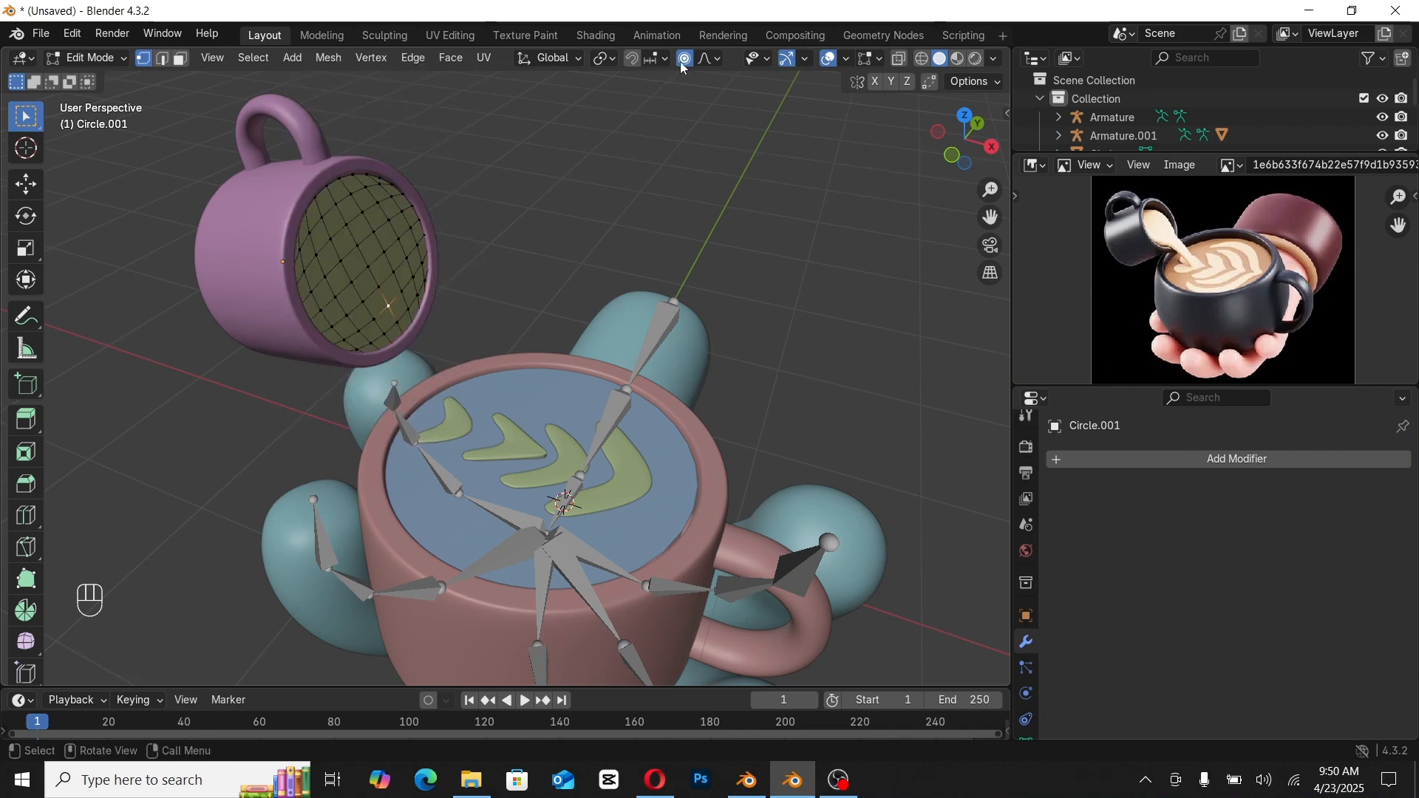
shift+middle_drag(358, 317, 402, 317)
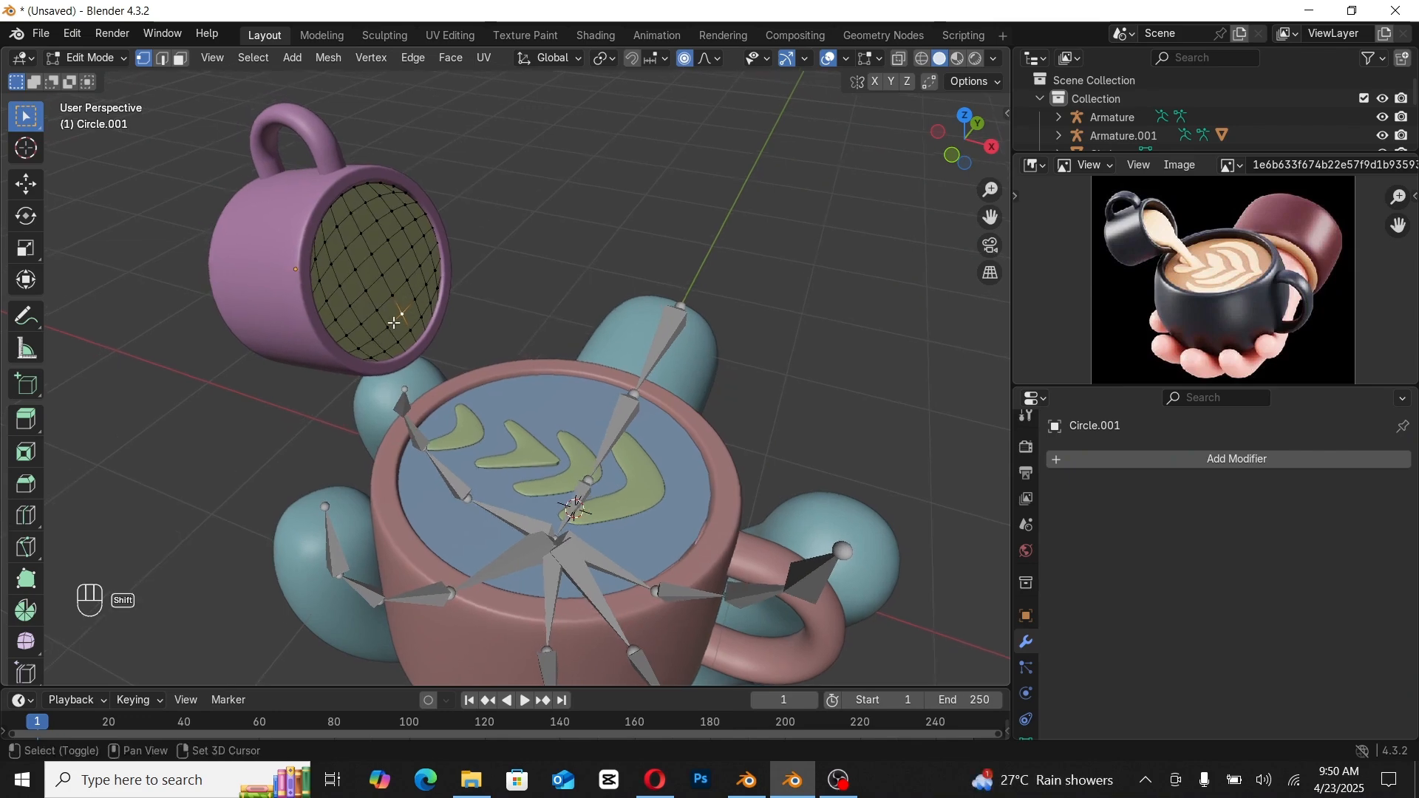
key(g)
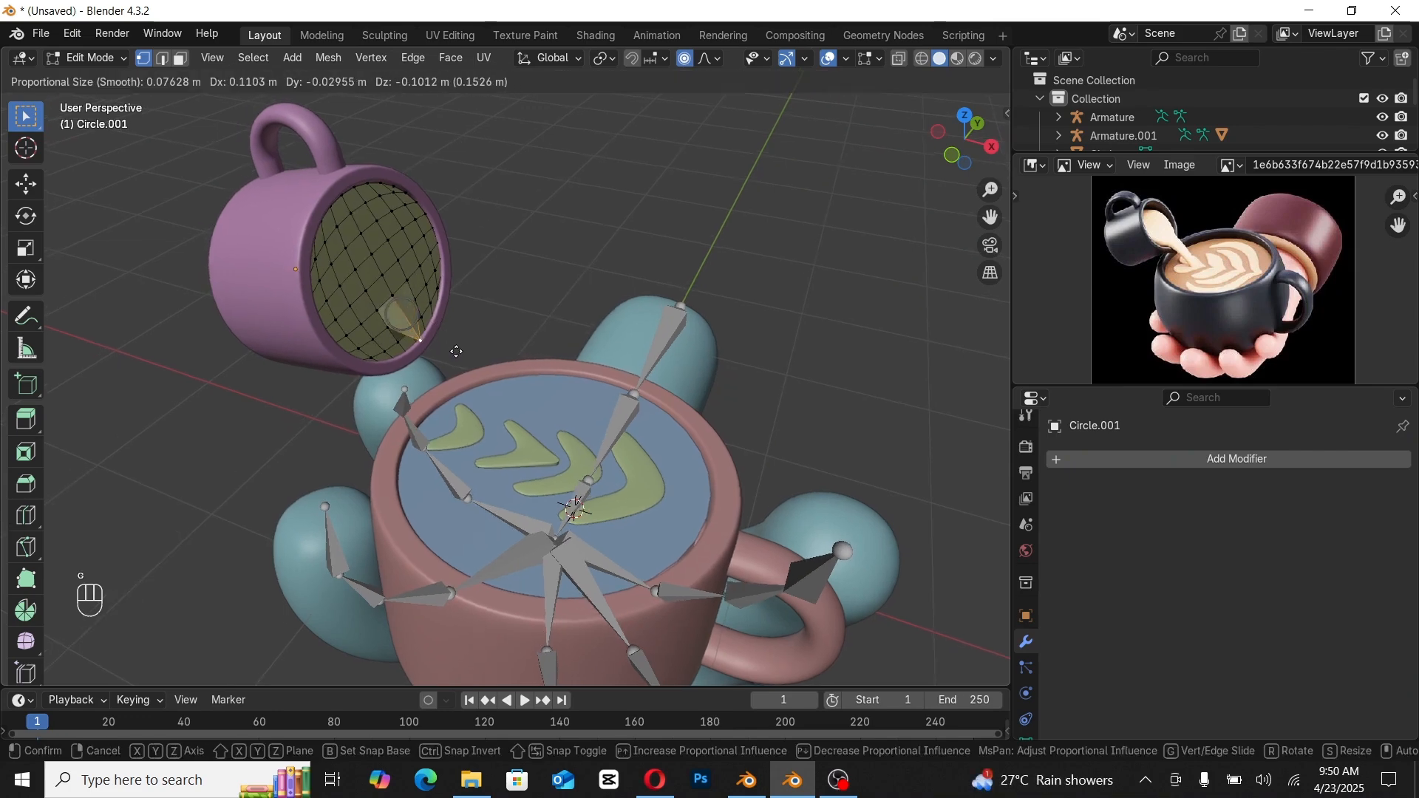
scroll(517, 443, down, 2)
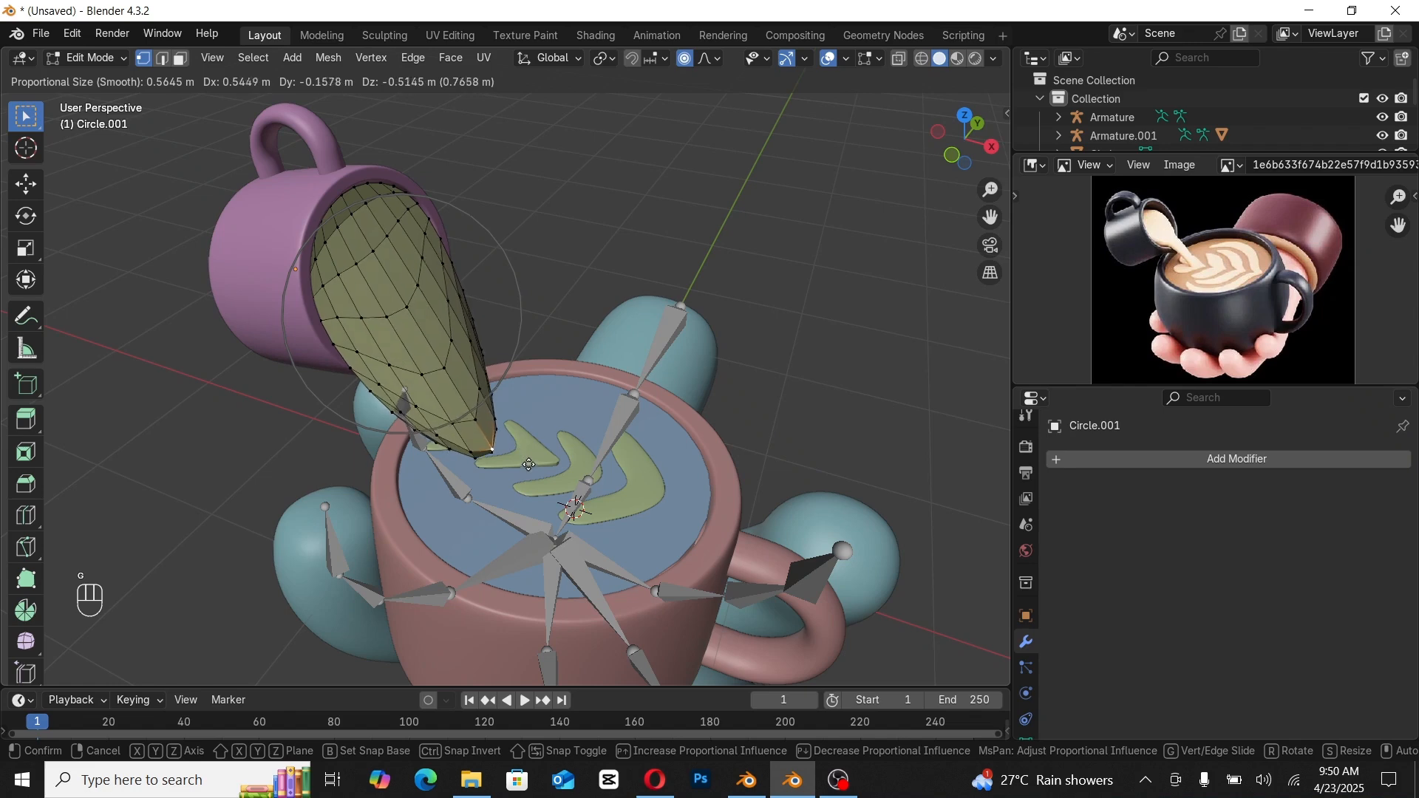
scroll(521, 471, up, 5)
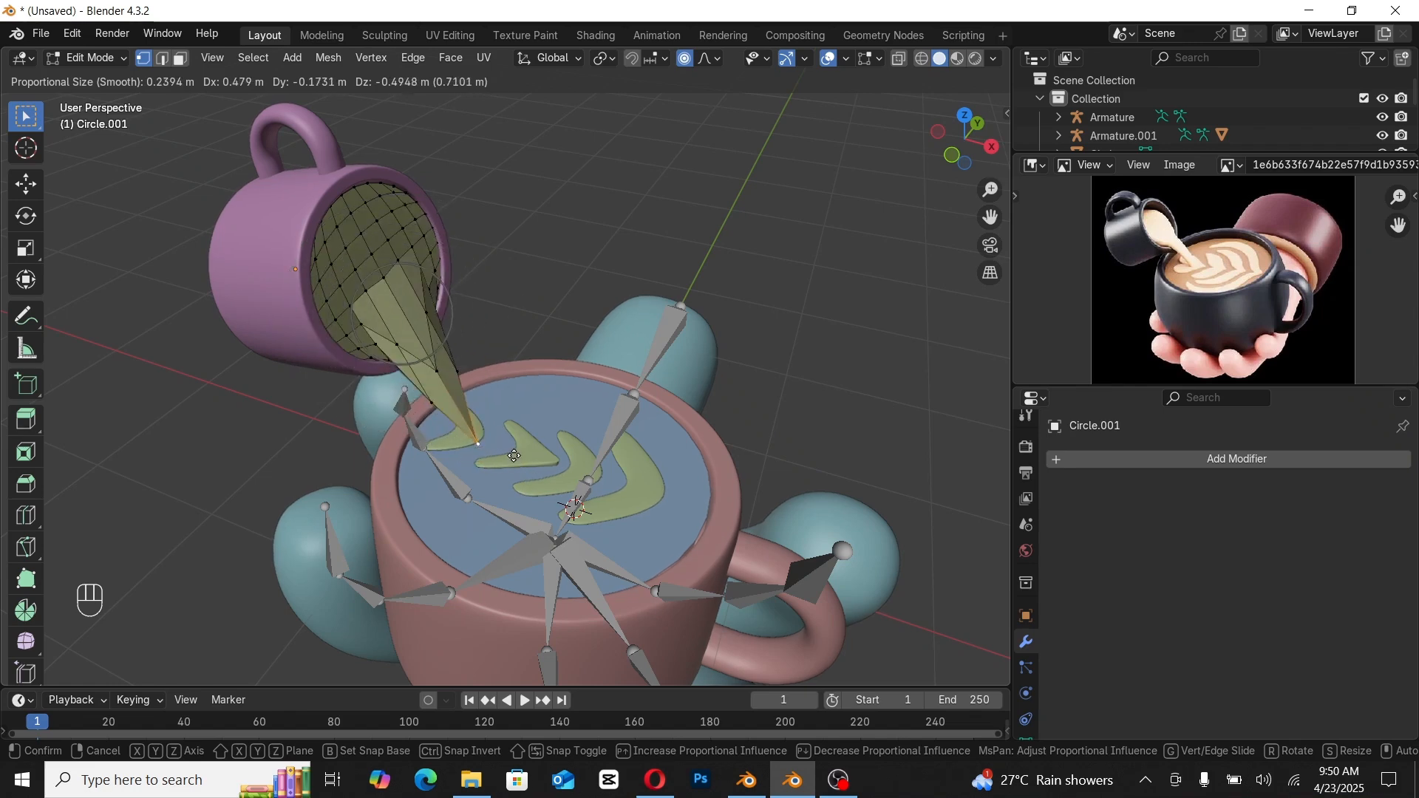
click(500, 458)
Step: Move neighbouring grid vertices down beside the stream's pointed end to widen its tip
middle_drag(500, 458, 500, 377)
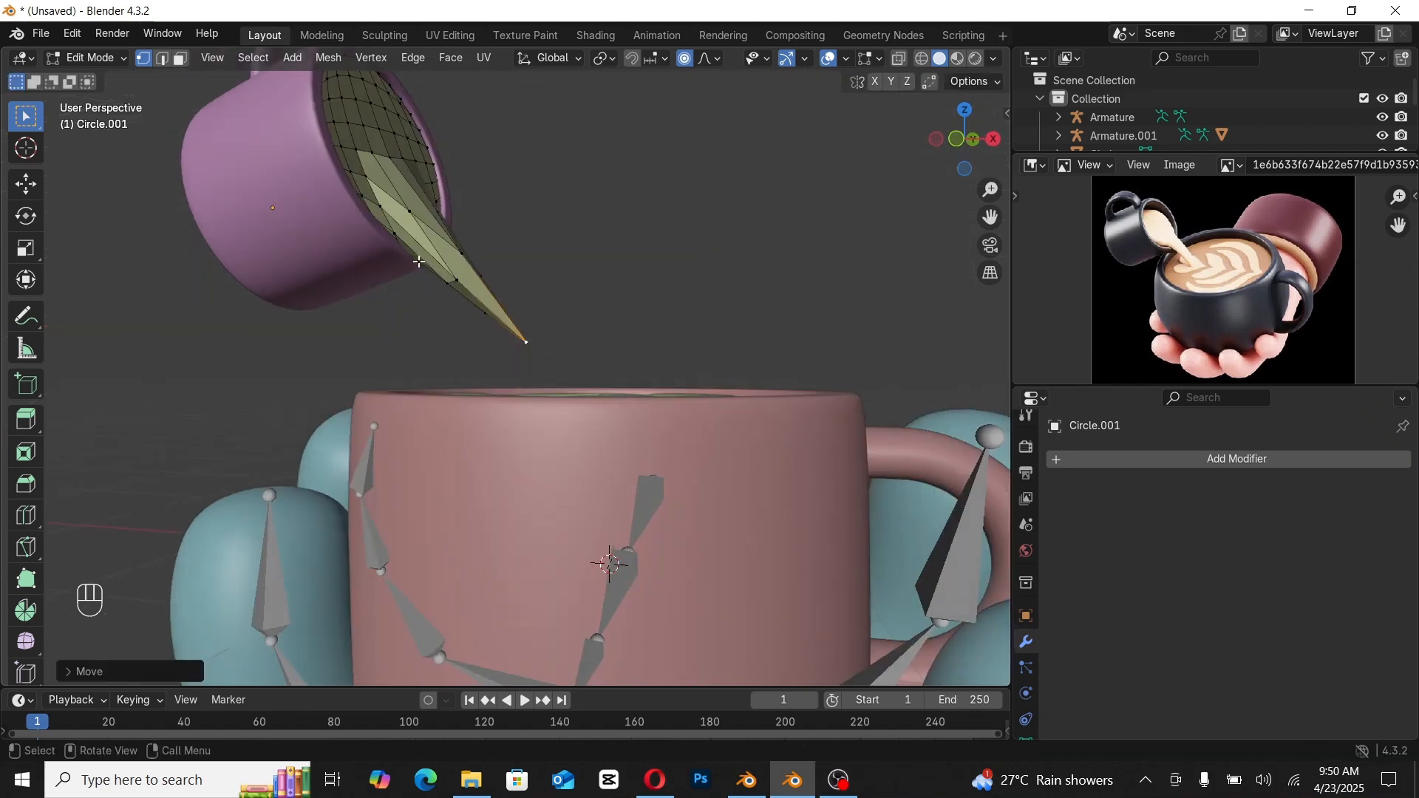
key(g)
click(498, 376)
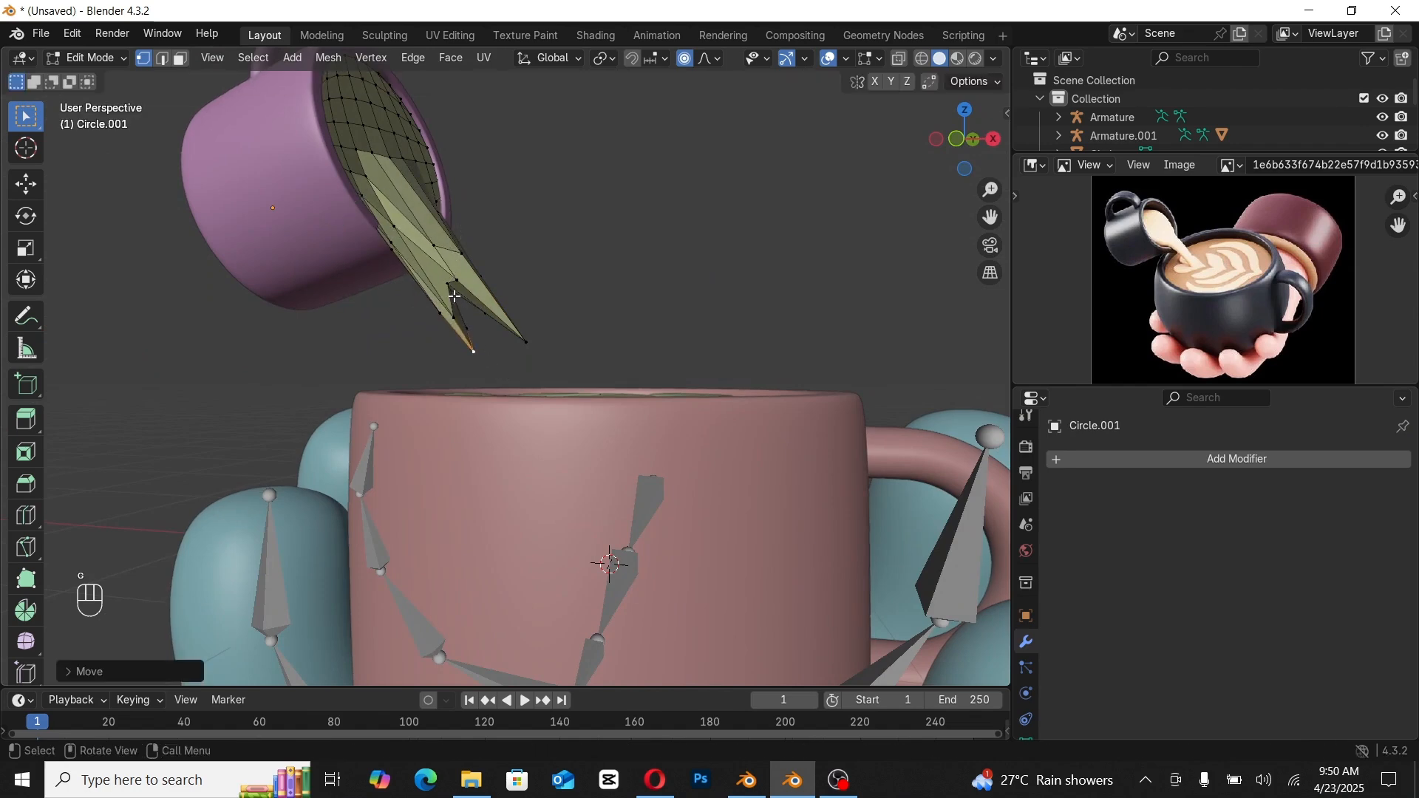
key(g)
click(484, 356)
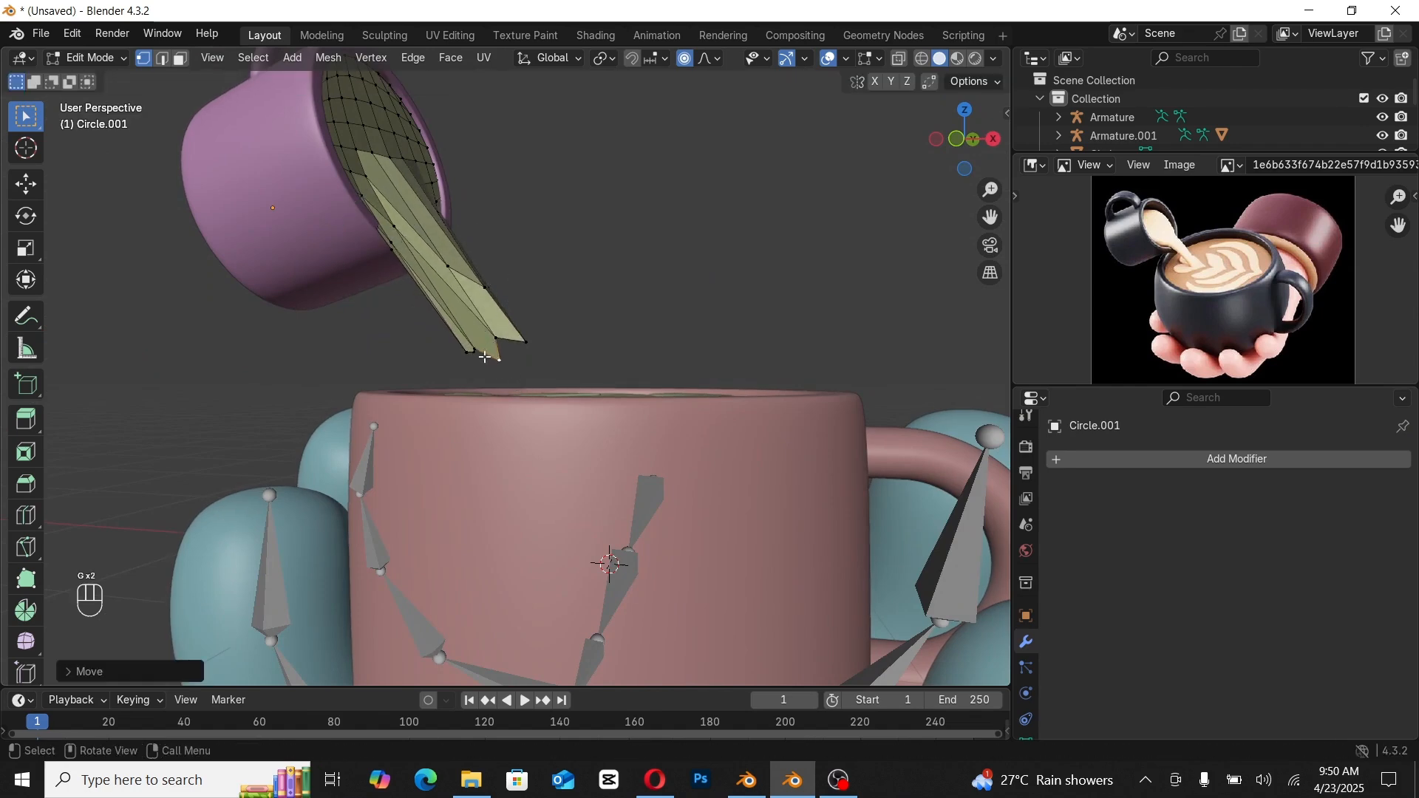
click(467, 351)
click(412, 361)
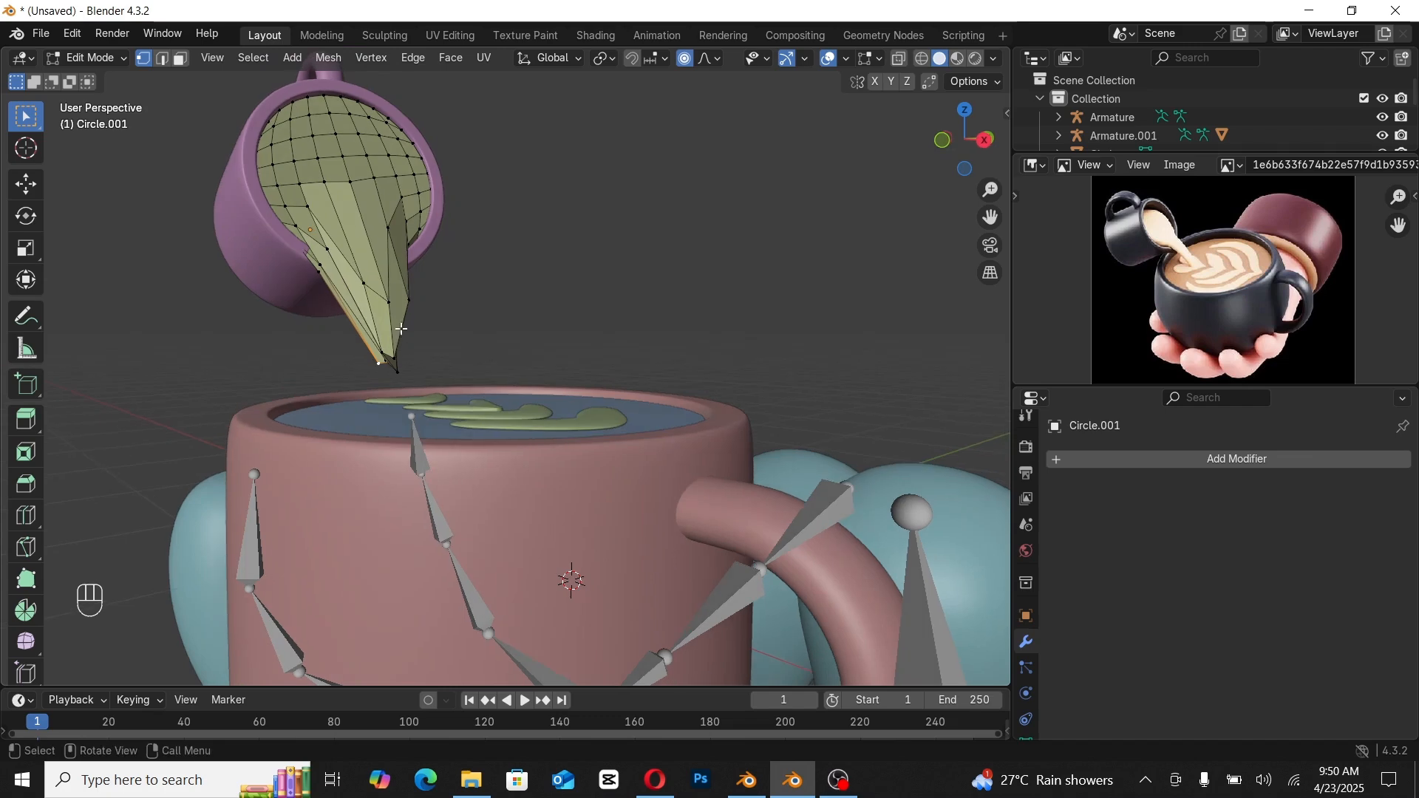
Step: Pull a side vertex of the pouring stream down toward its tip to fill out that side
middle_drag(402, 328, 344, 330)
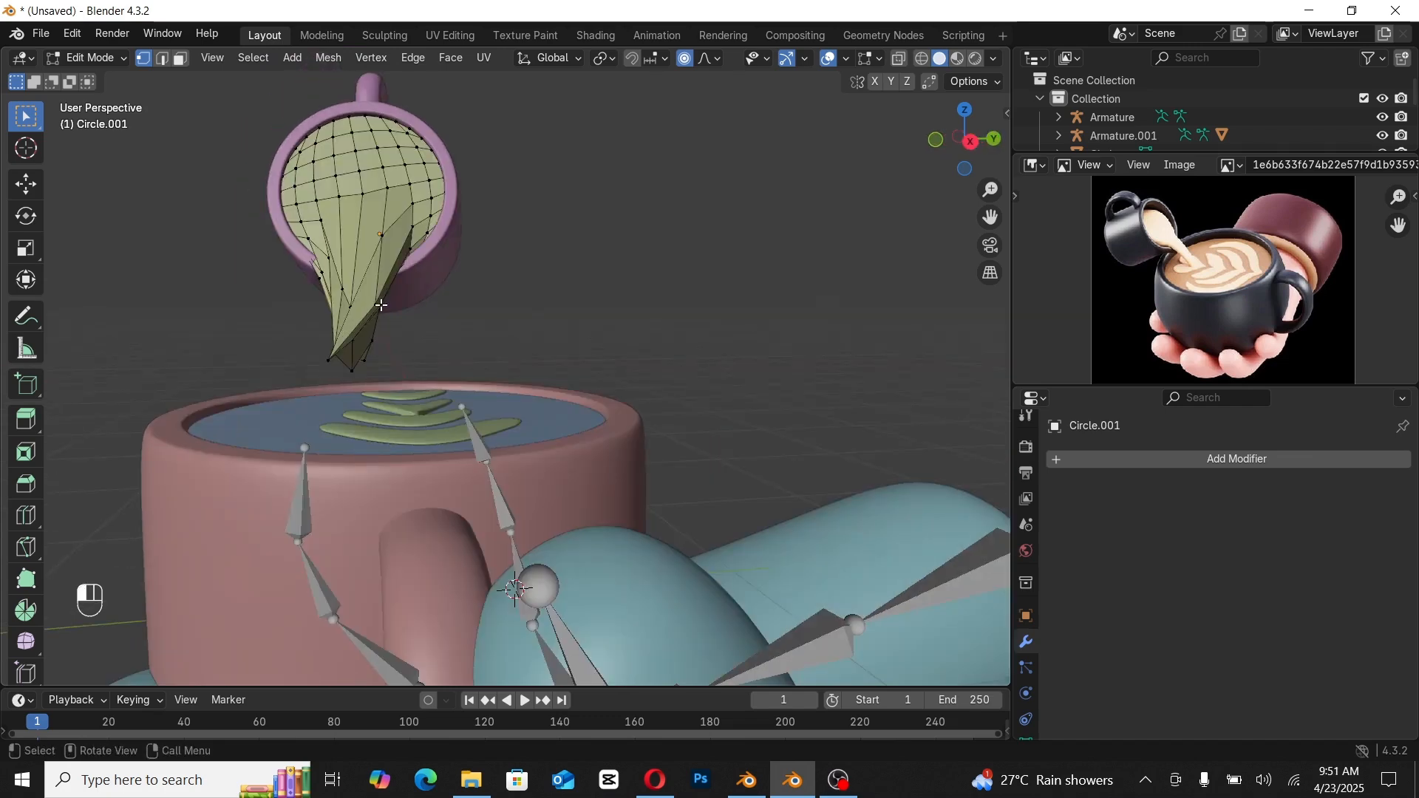
key(g)
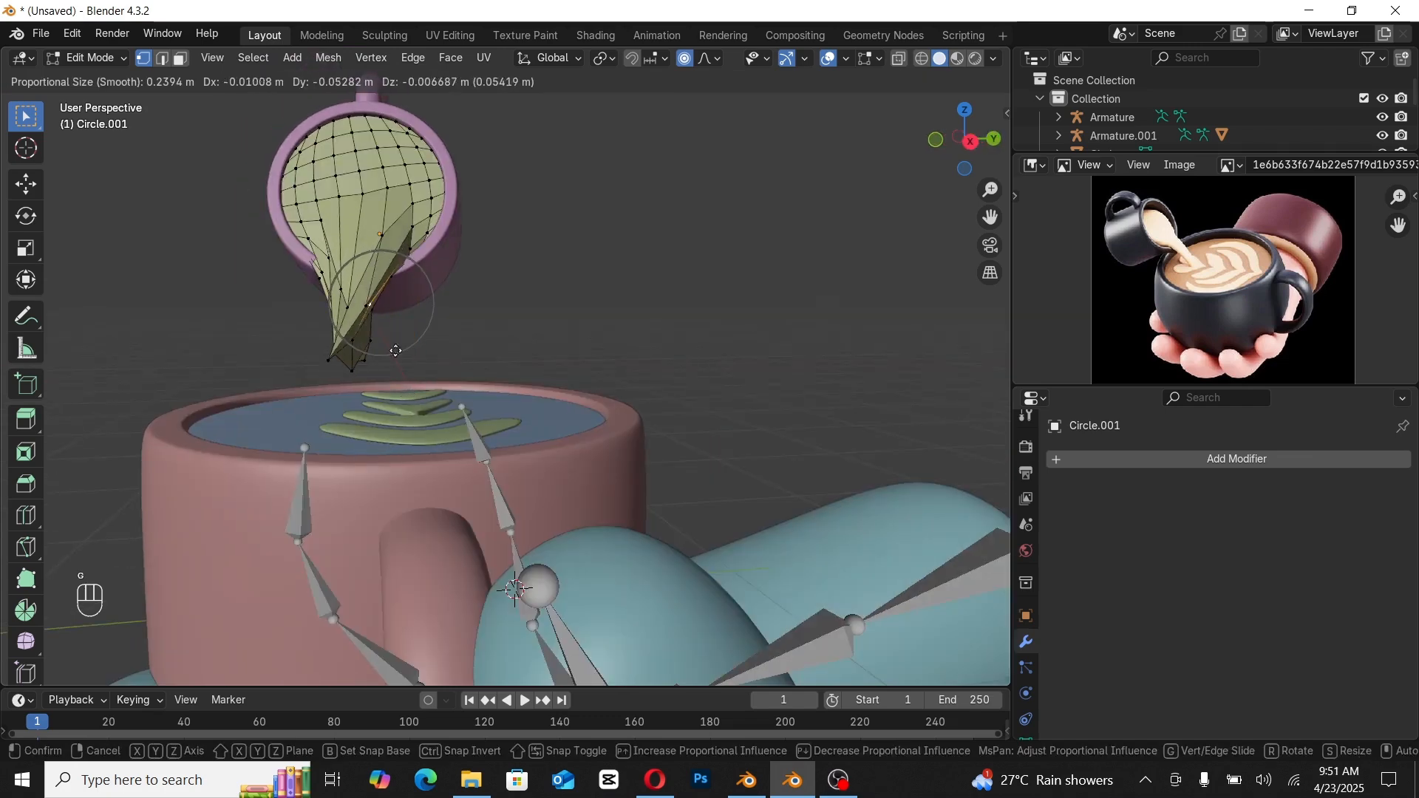
click(407, 388)
middle_drag(357, 328, 402, 356)
scroll(411, 370, up, 1)
click(351, 341)
Step: Reposition the vertices at the stream's lower end one by one to even out its jagged tip
key(g)
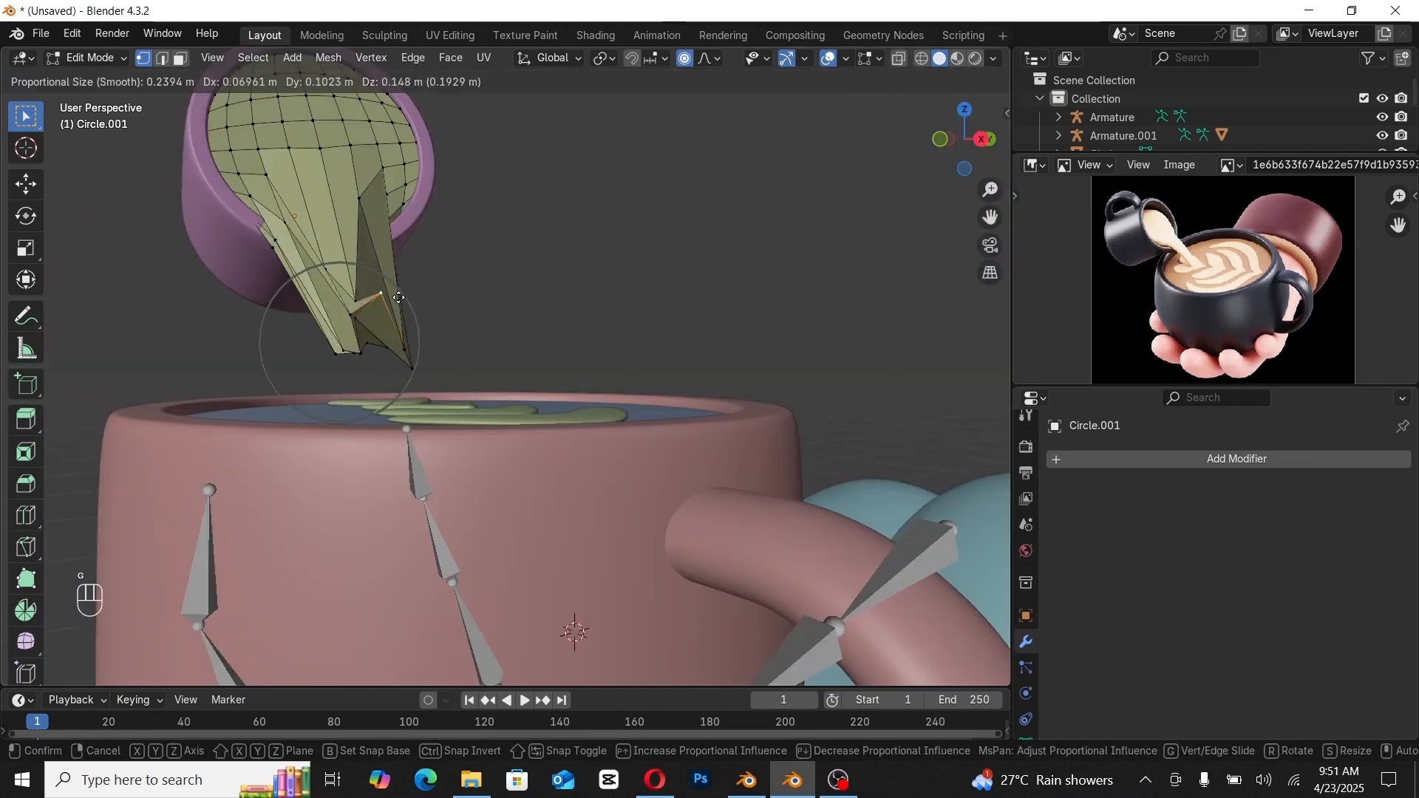
click(379, 353)
key(g)
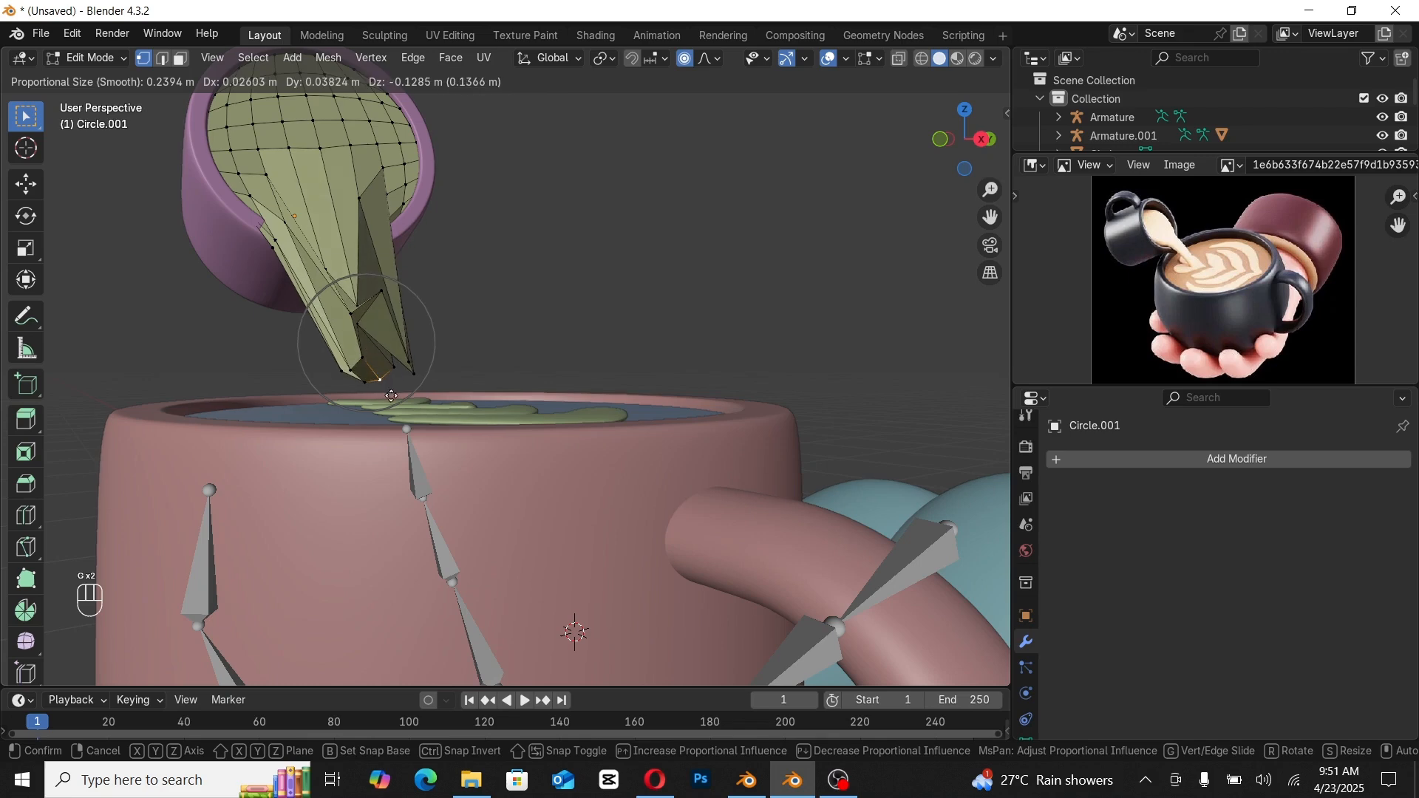
click(355, 348)
key(g)
click(371, 325)
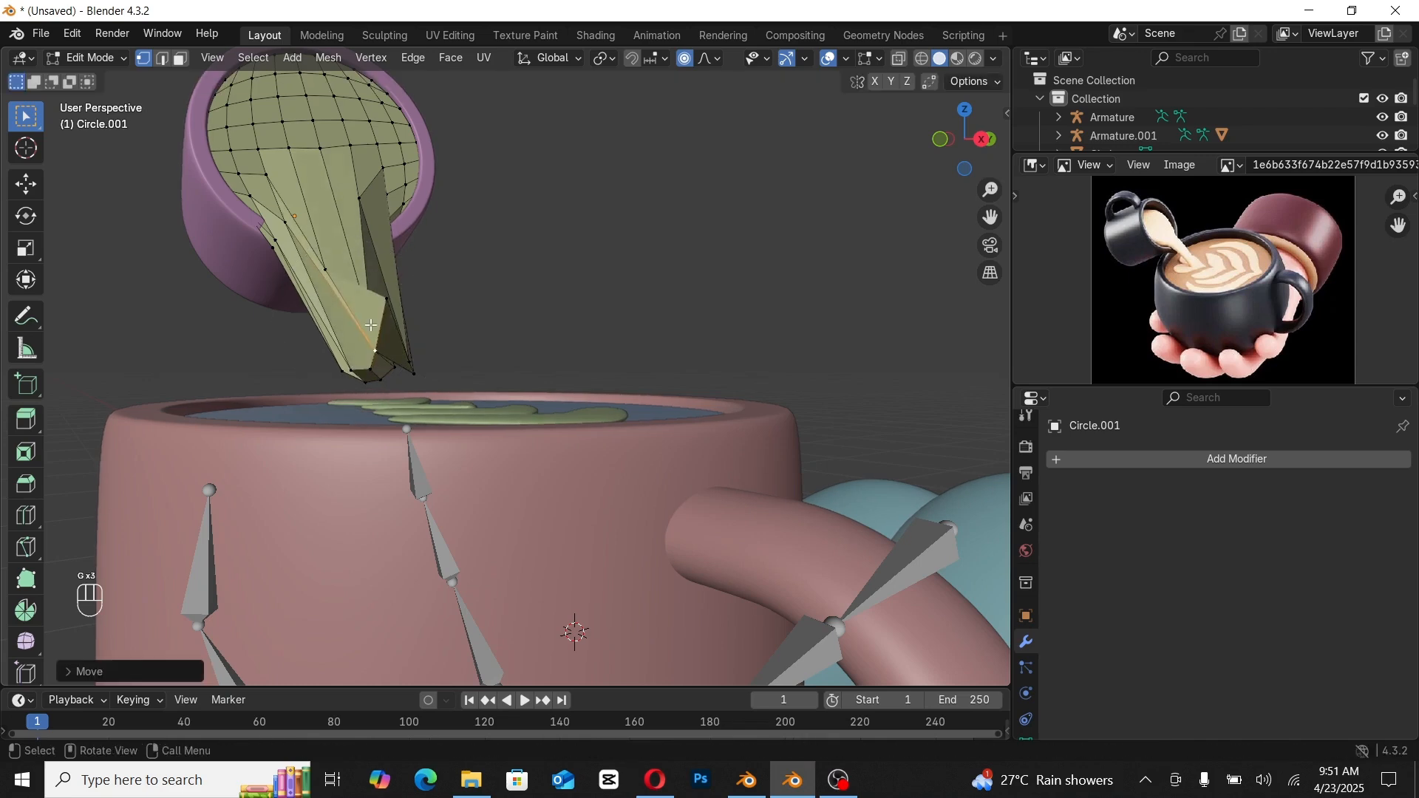
key(g)
click(375, 293)
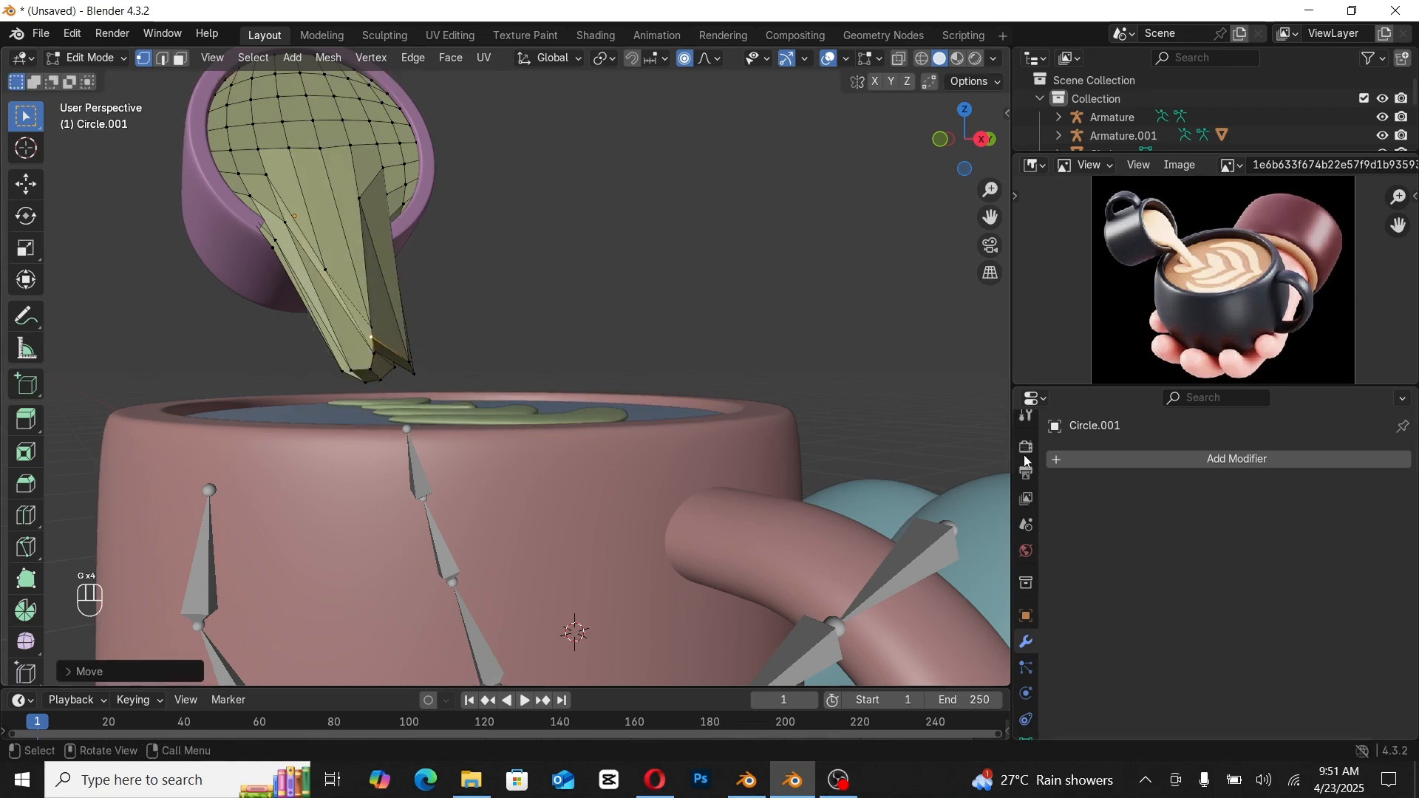
Step: Add a Subdivision Surface modifier with viewport level 3 to the pouring stream and shade it smooth
key(Tab)
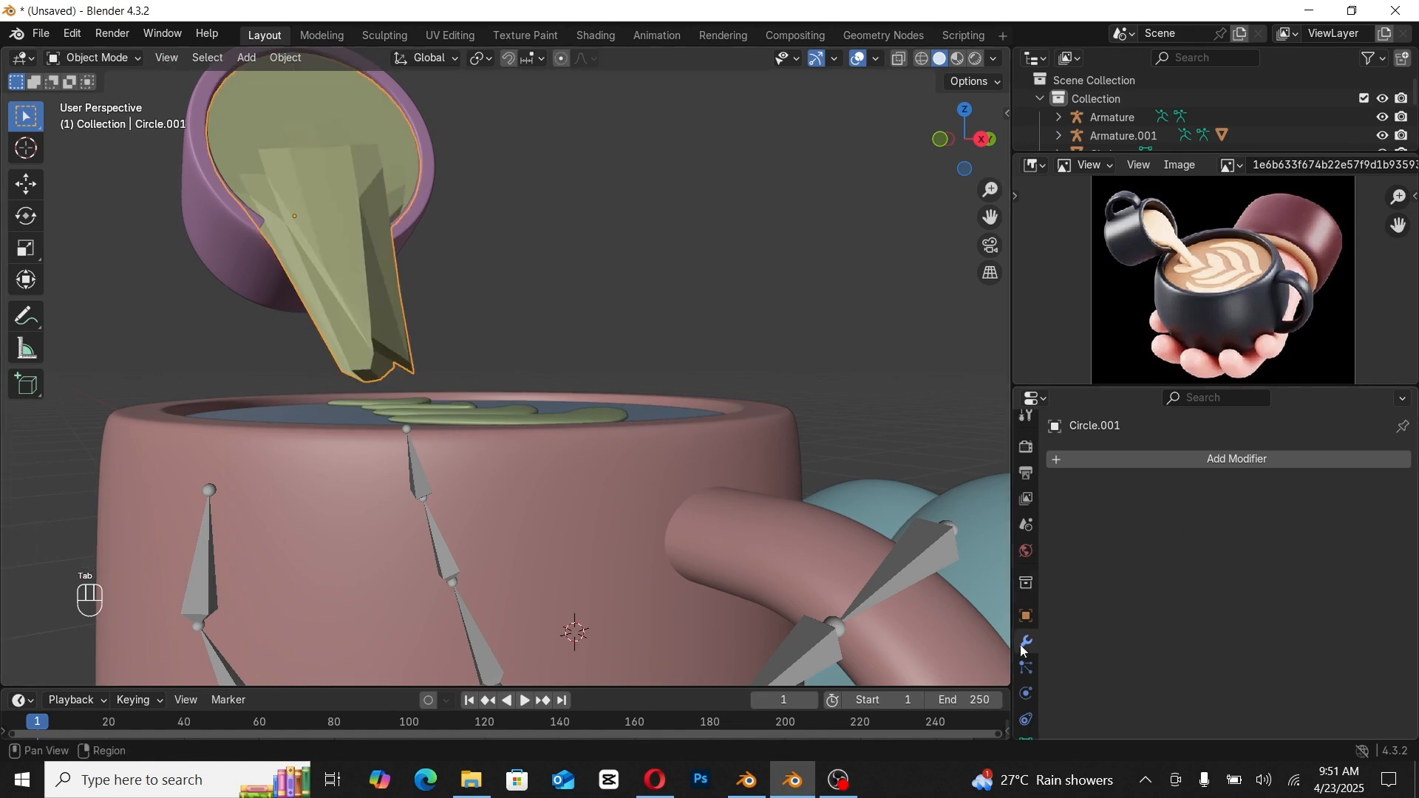
click(1197, 459)
mouse_move(1153, 505)
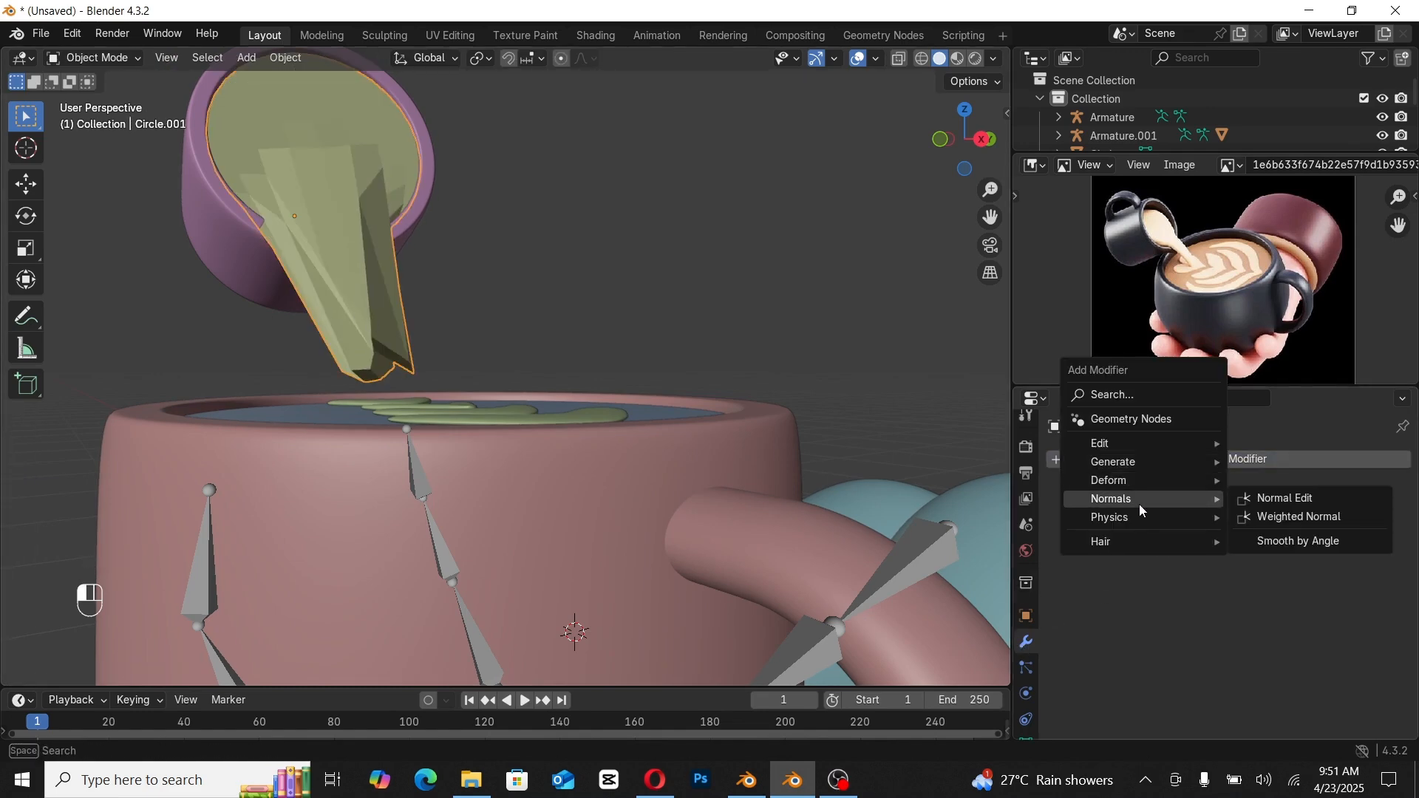
mouse_move(1124, 464)
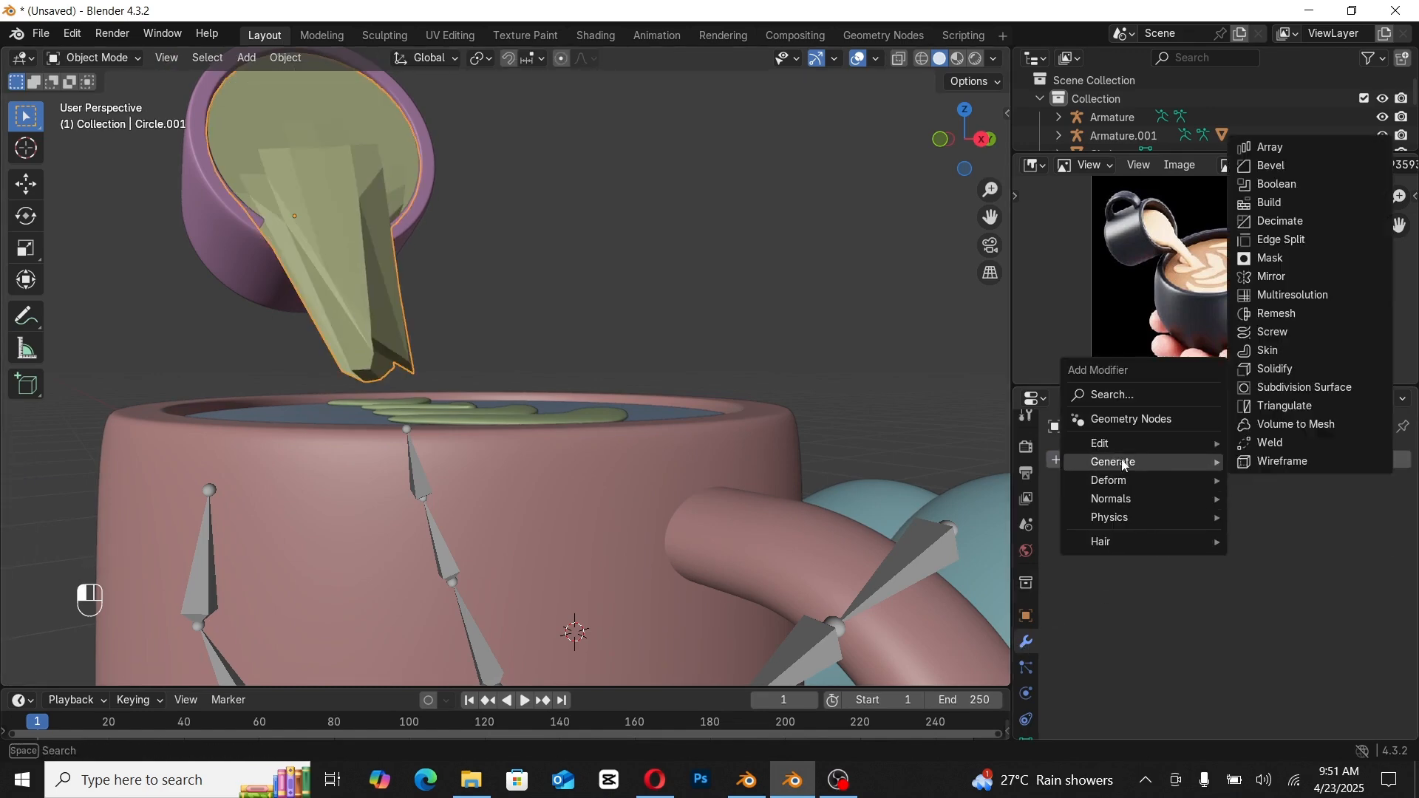
click(1298, 389)
click(1381, 540)
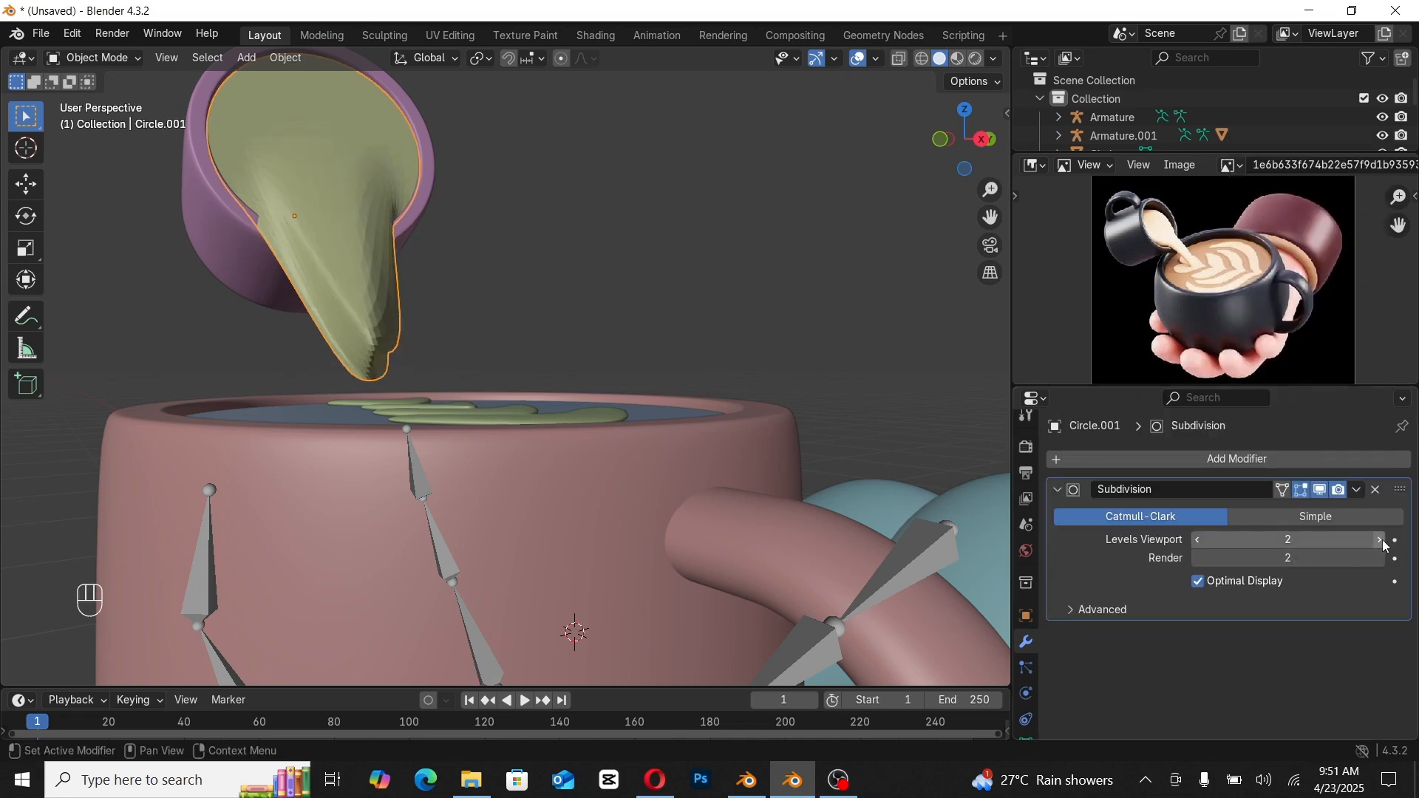
click(1380, 540)
middle_drag(398, 346, 408, 295)
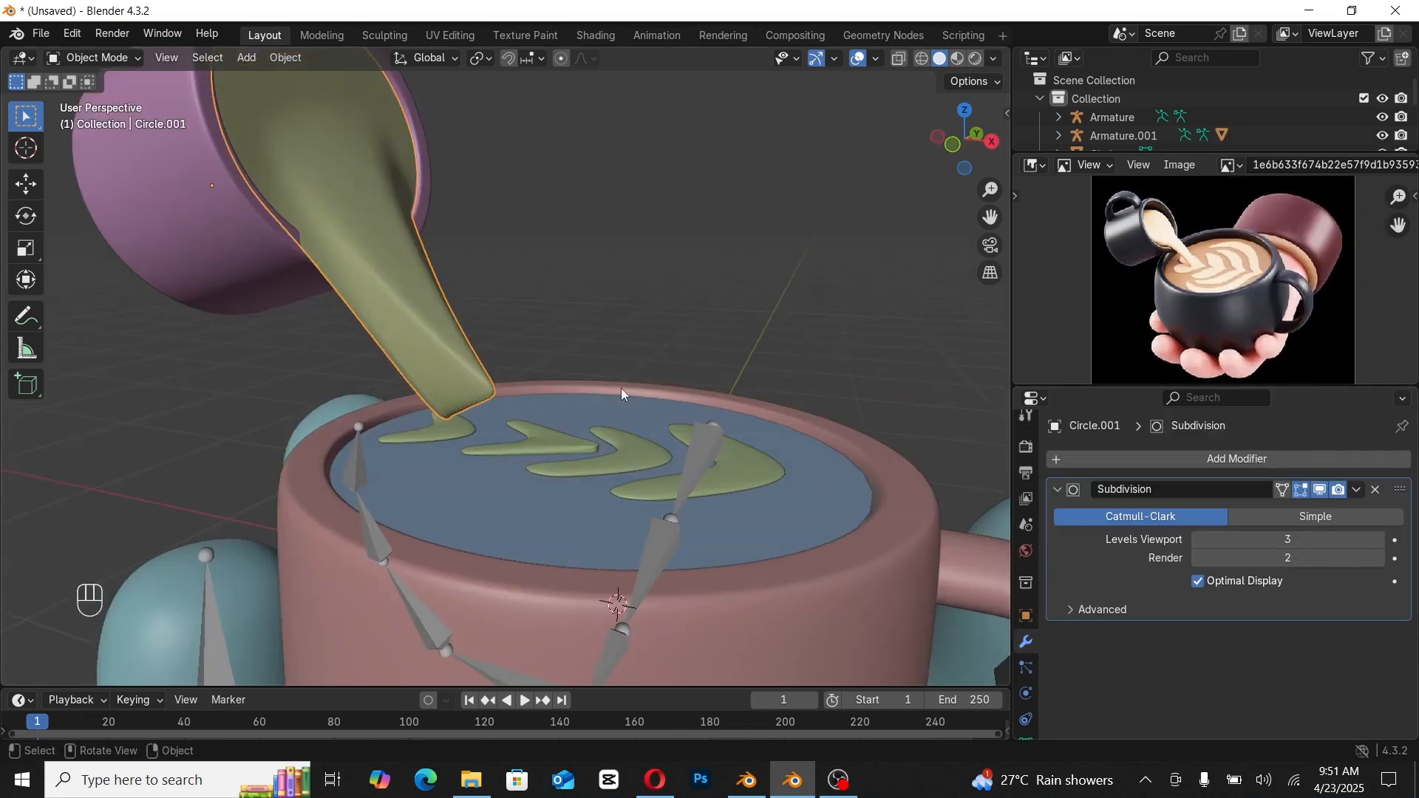
Step: Show the subdivision on the edit cage and lower the stream's tip vertices toward the coffee in the held cup
click(1283, 489)
key(Tab)
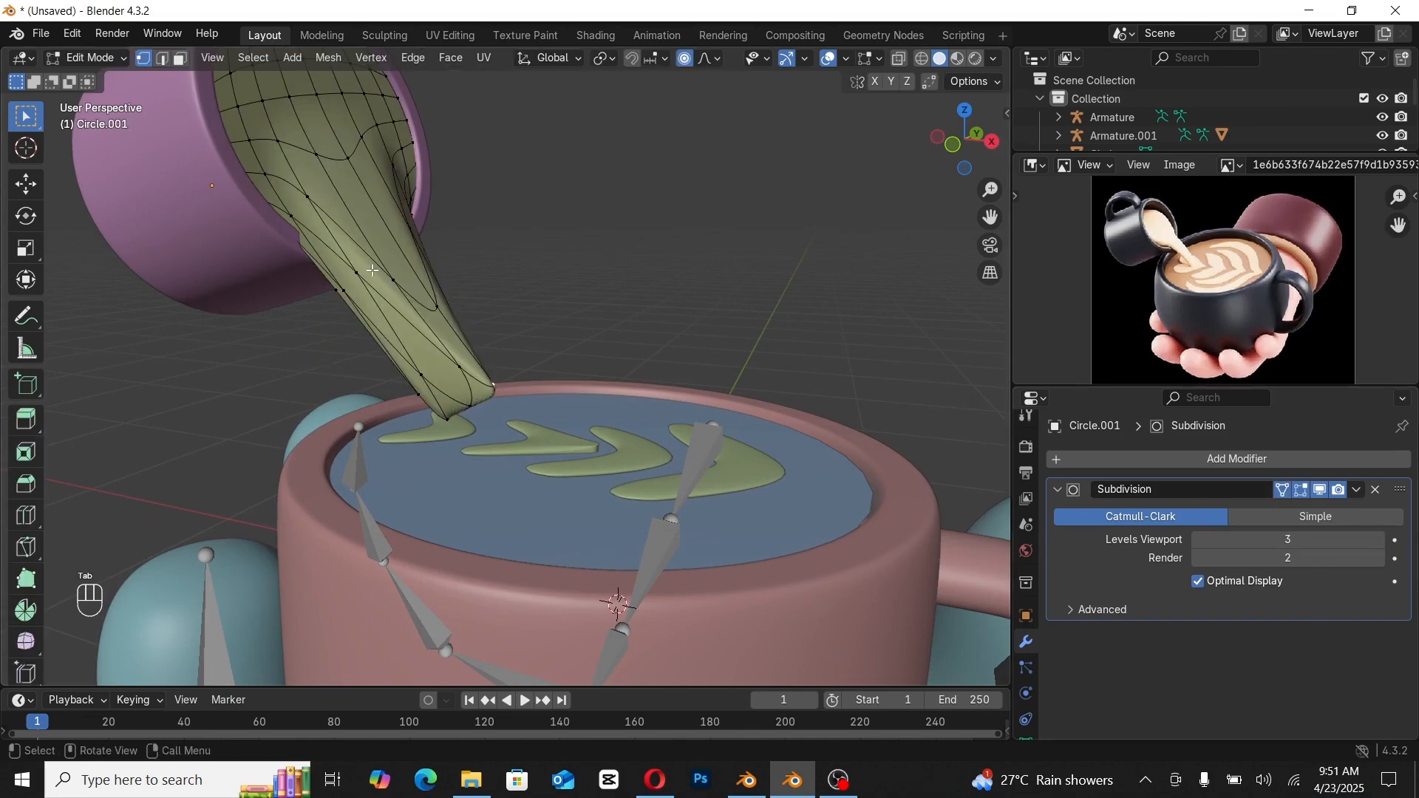
click(421, 384)
key(g)
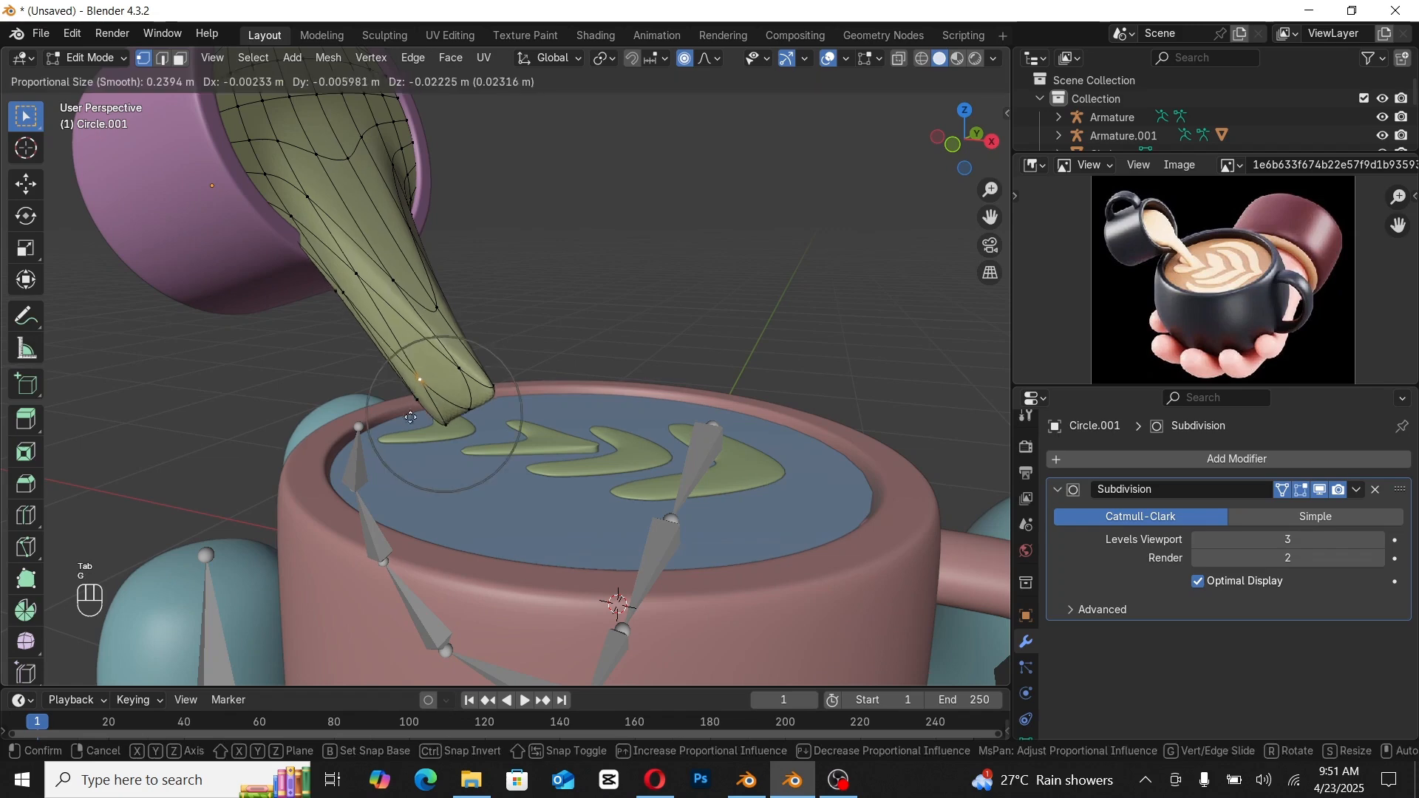
click(466, 399)
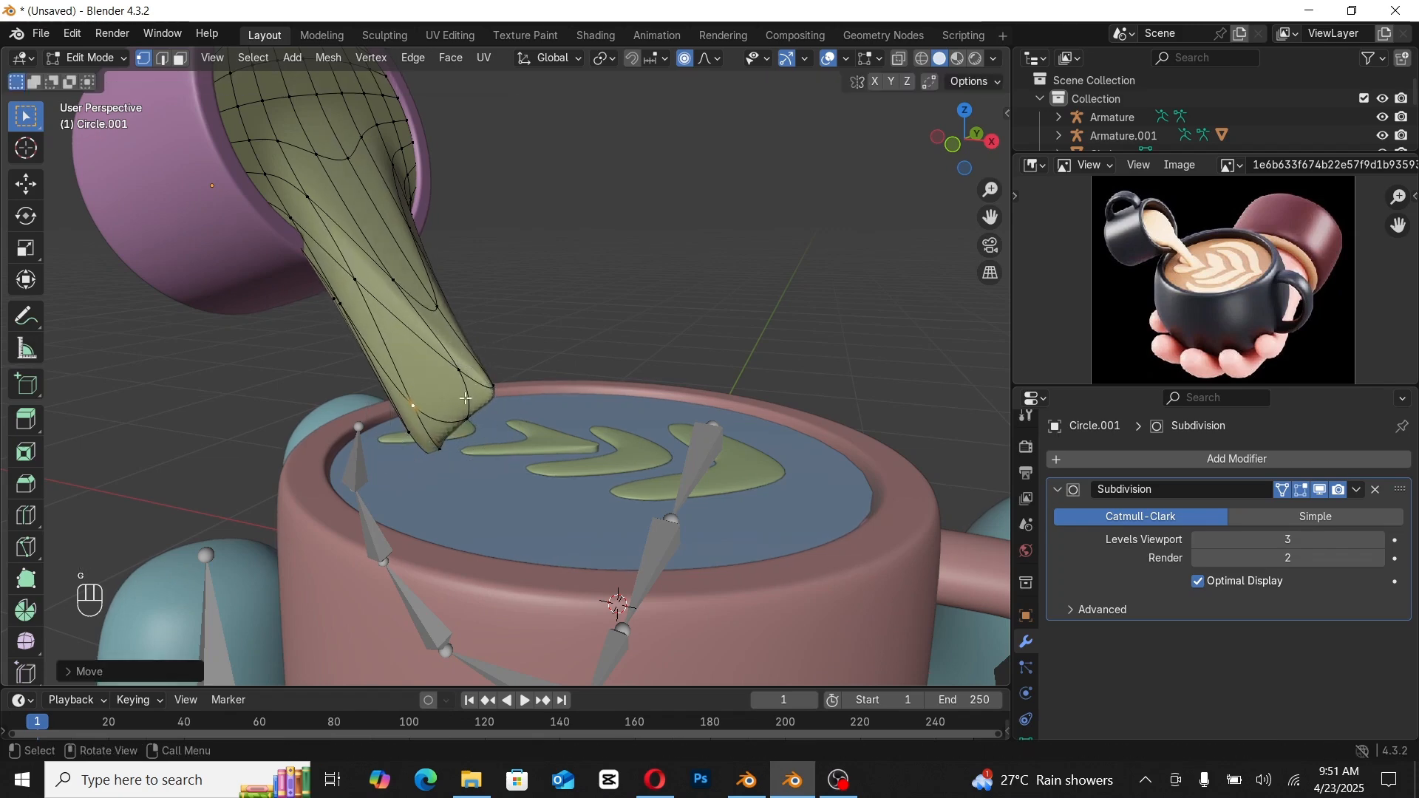
key(g)
click(454, 385)
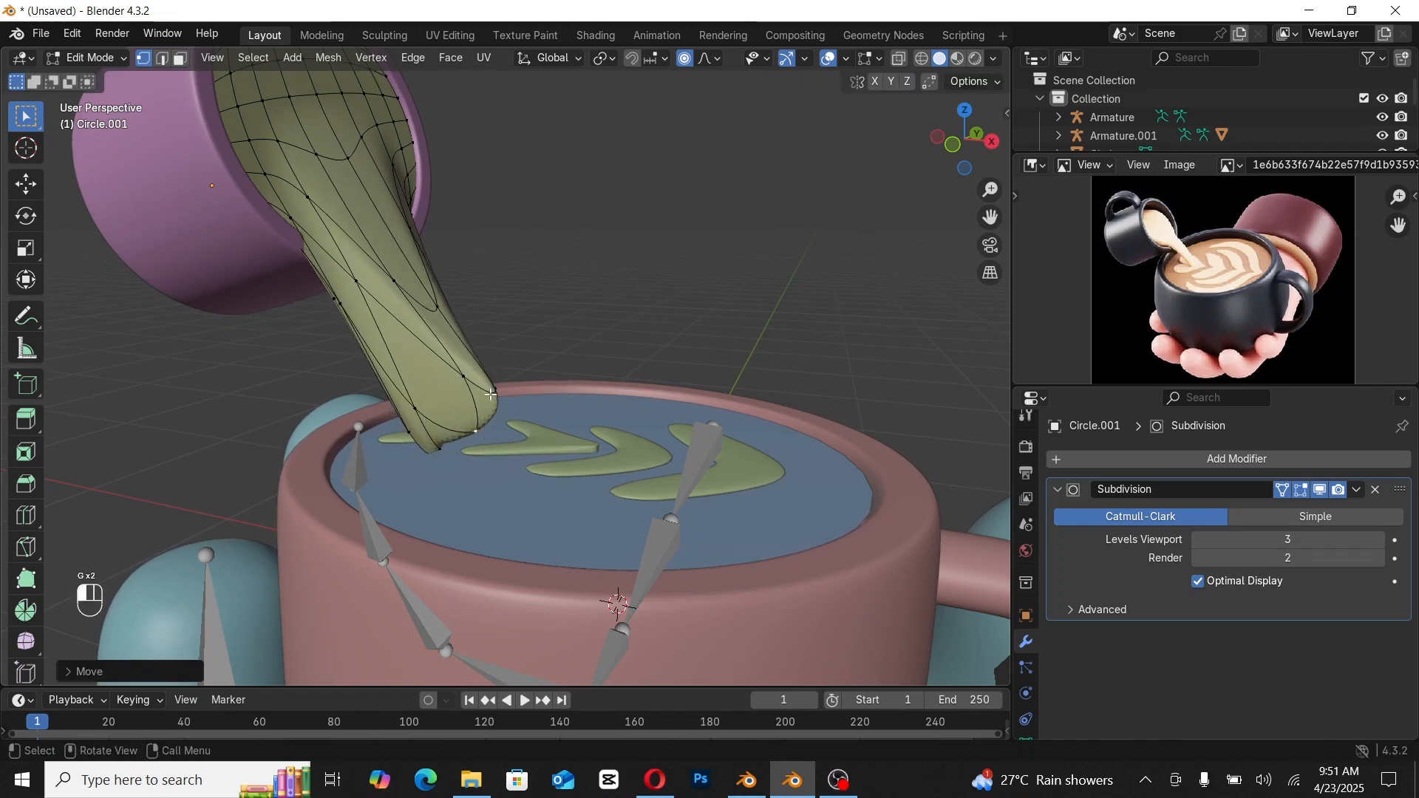
Step: Move the vertices along the stream's outer side inward to slim the stream and smooth its contour
key(g)
click(421, 303)
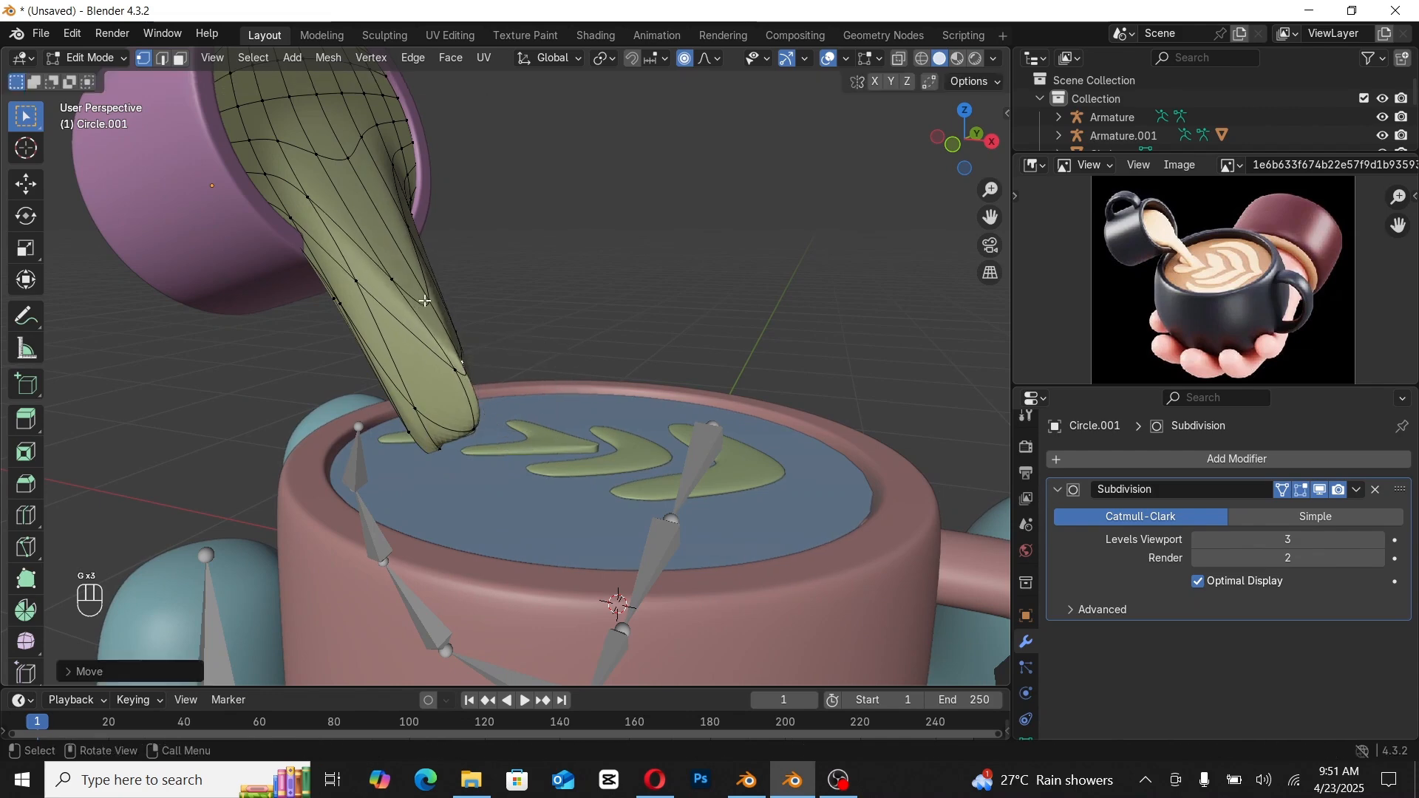
key(g)
click(386, 276)
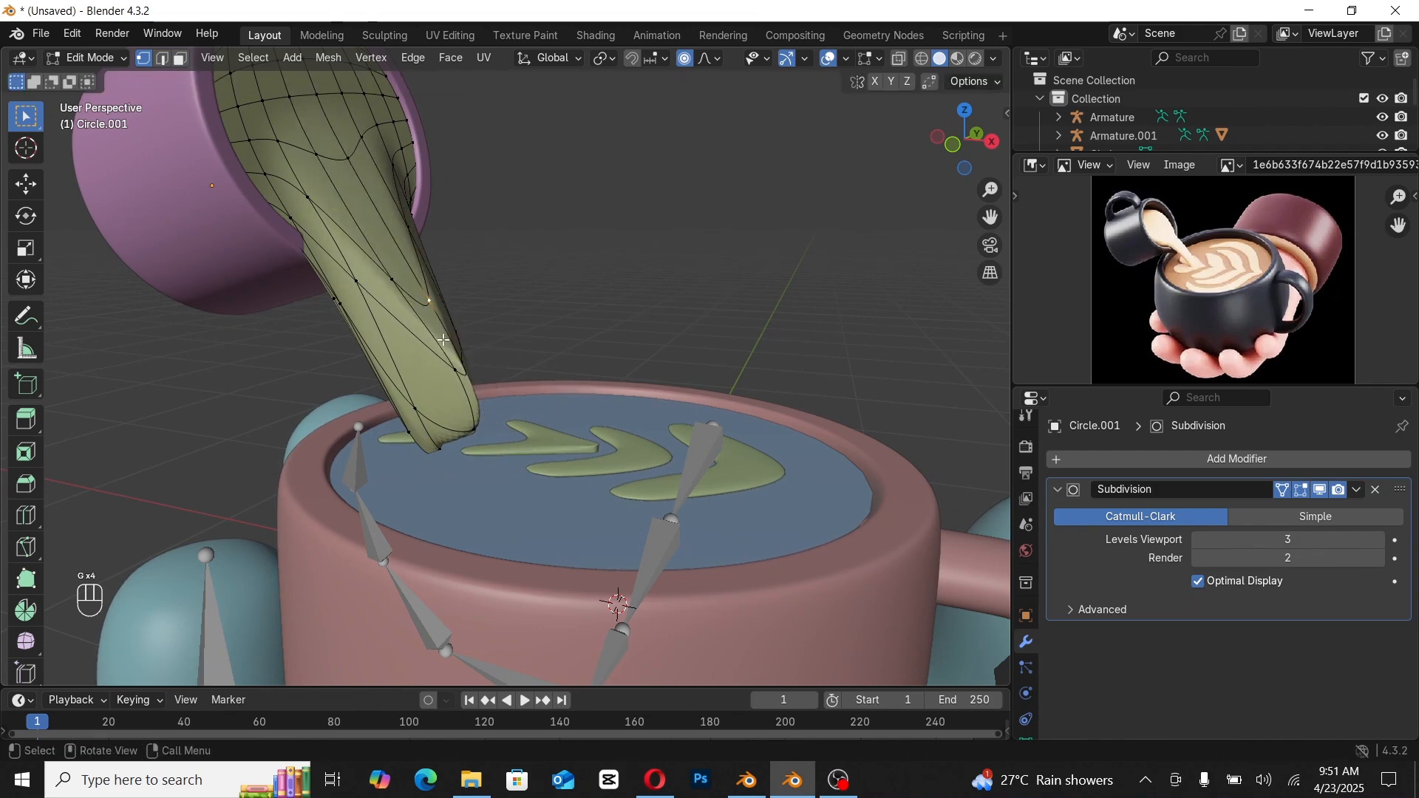
key(g)
click(407, 336)
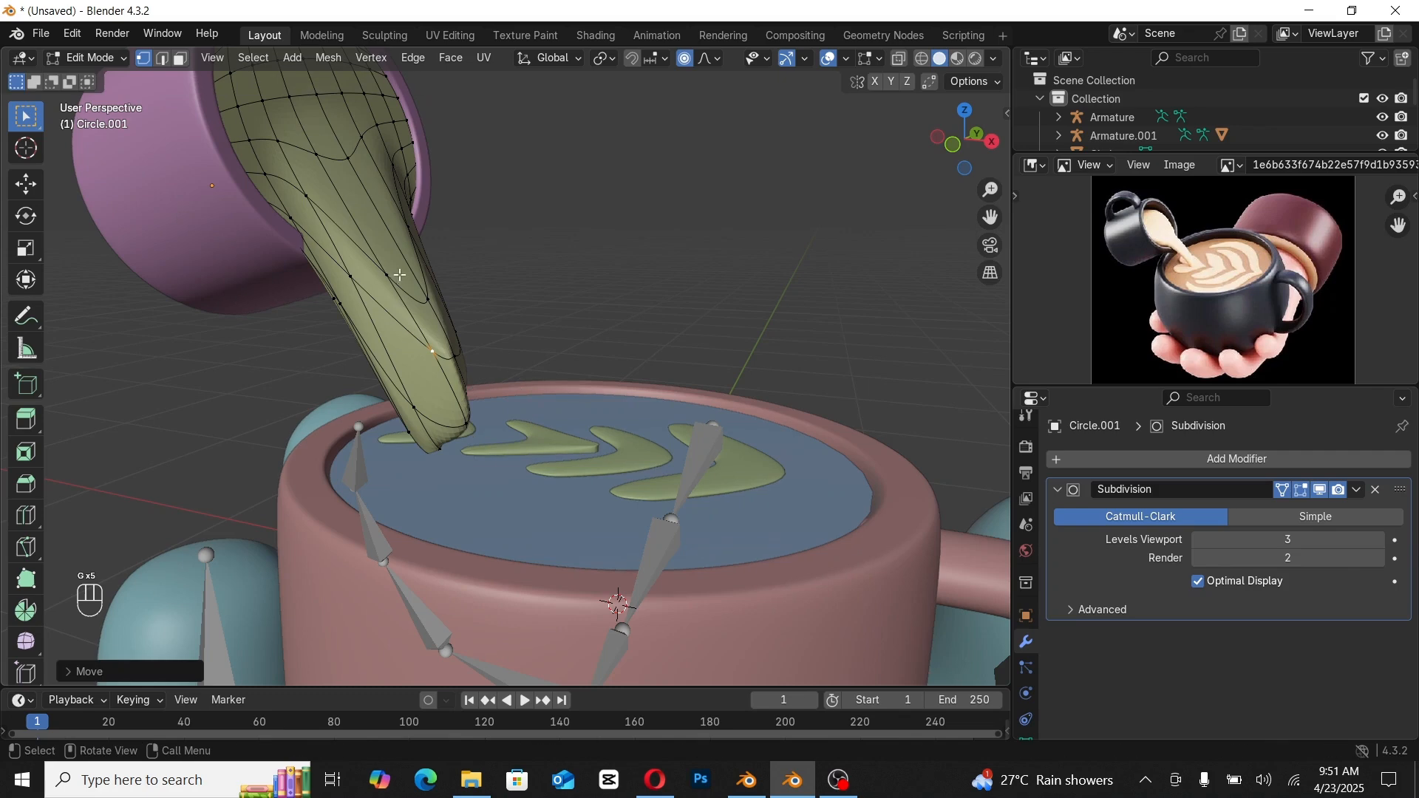
click(394, 275)
key(g)
click(379, 257)
middle_drag(378, 256, 500, 370)
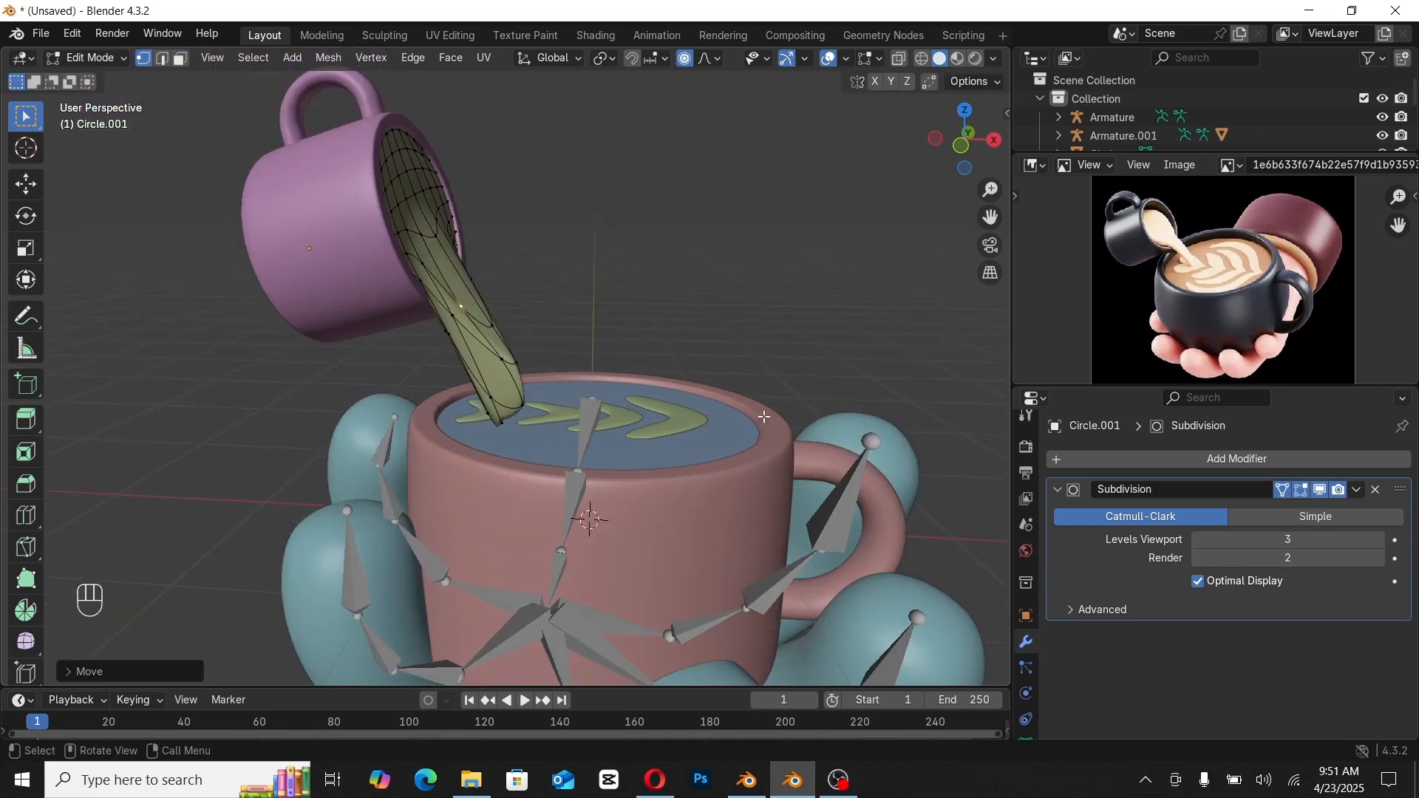
Step: Move the stream's top vertices back inside the tilted cup using proportional editing, then lower them within the cup
key(Tab)
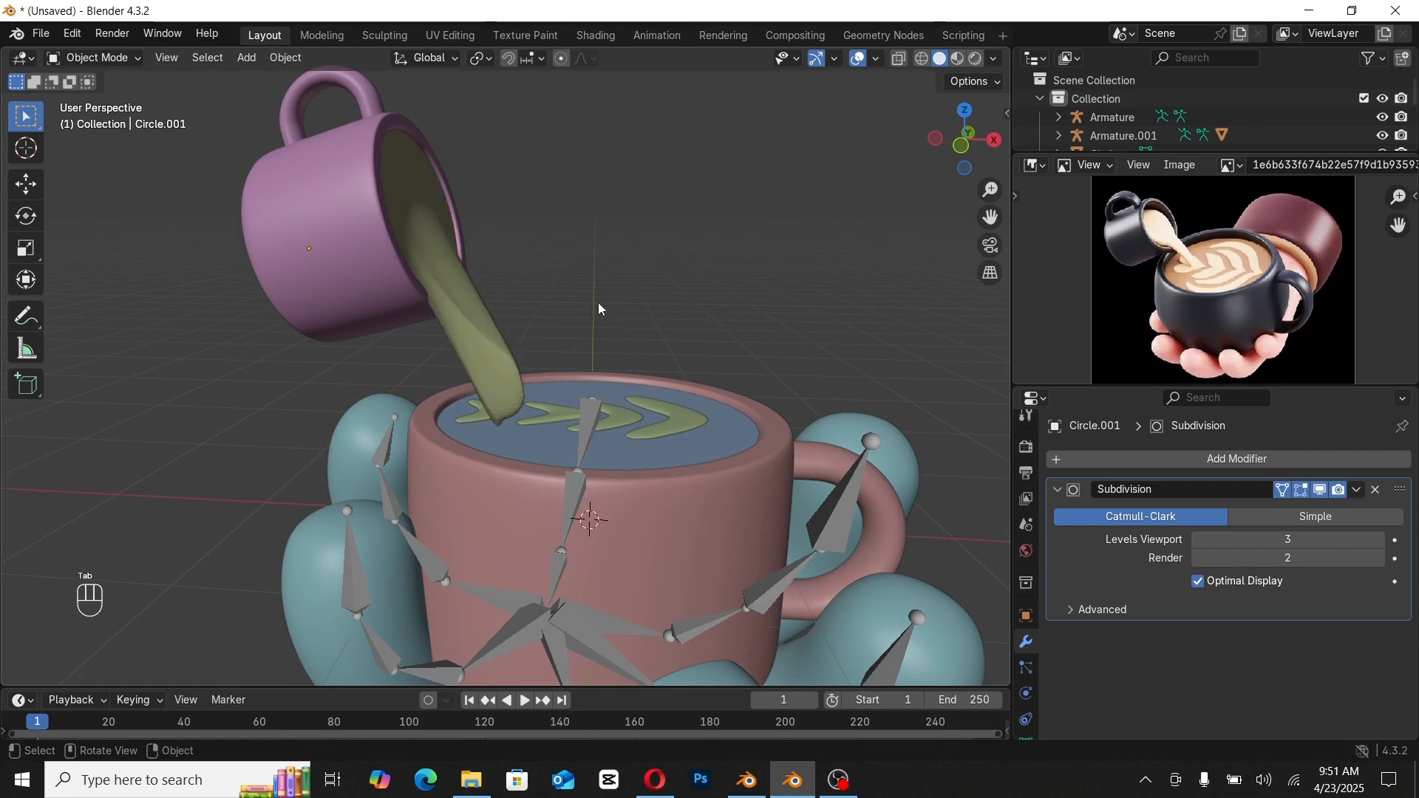
key(Tab)
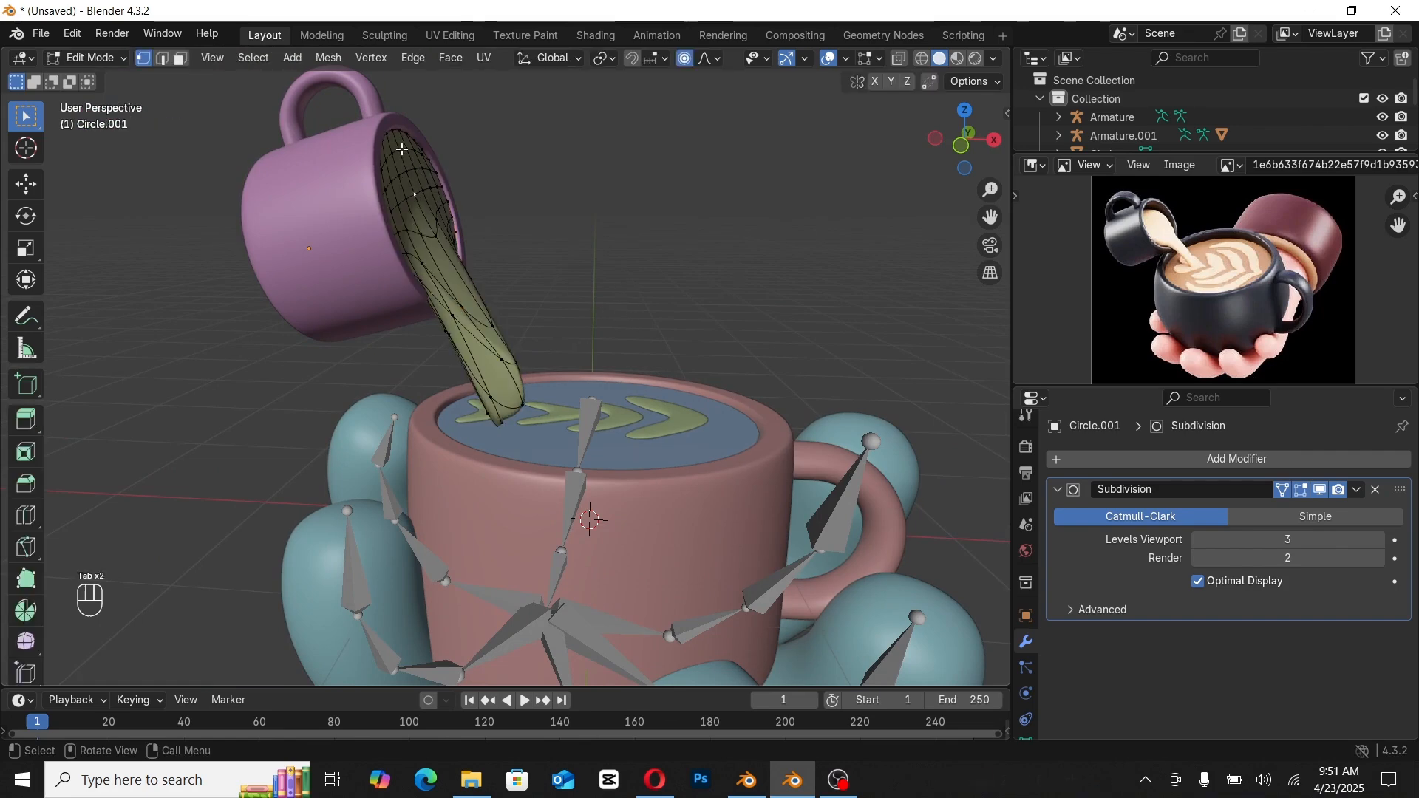
key(g)
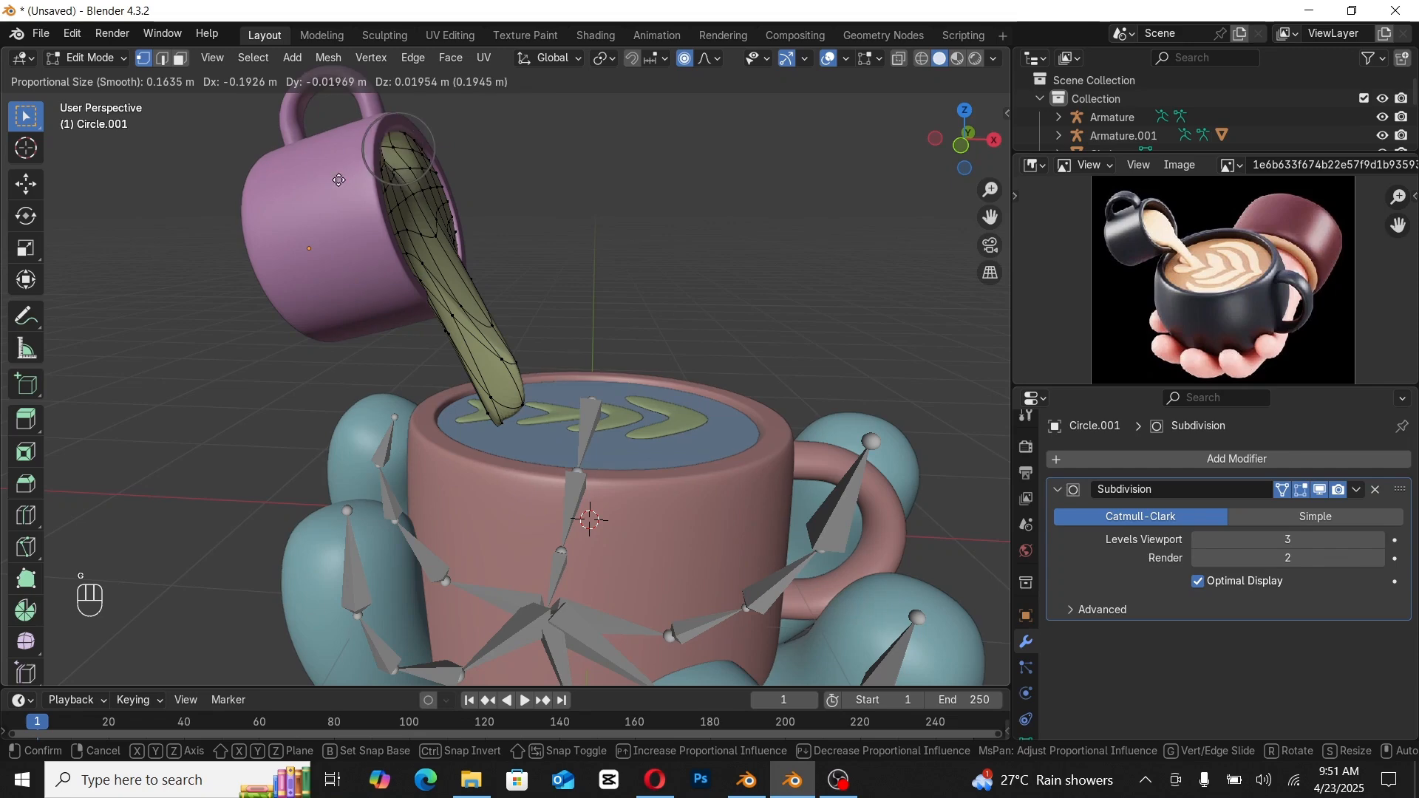
scroll(333, 180, down, 7)
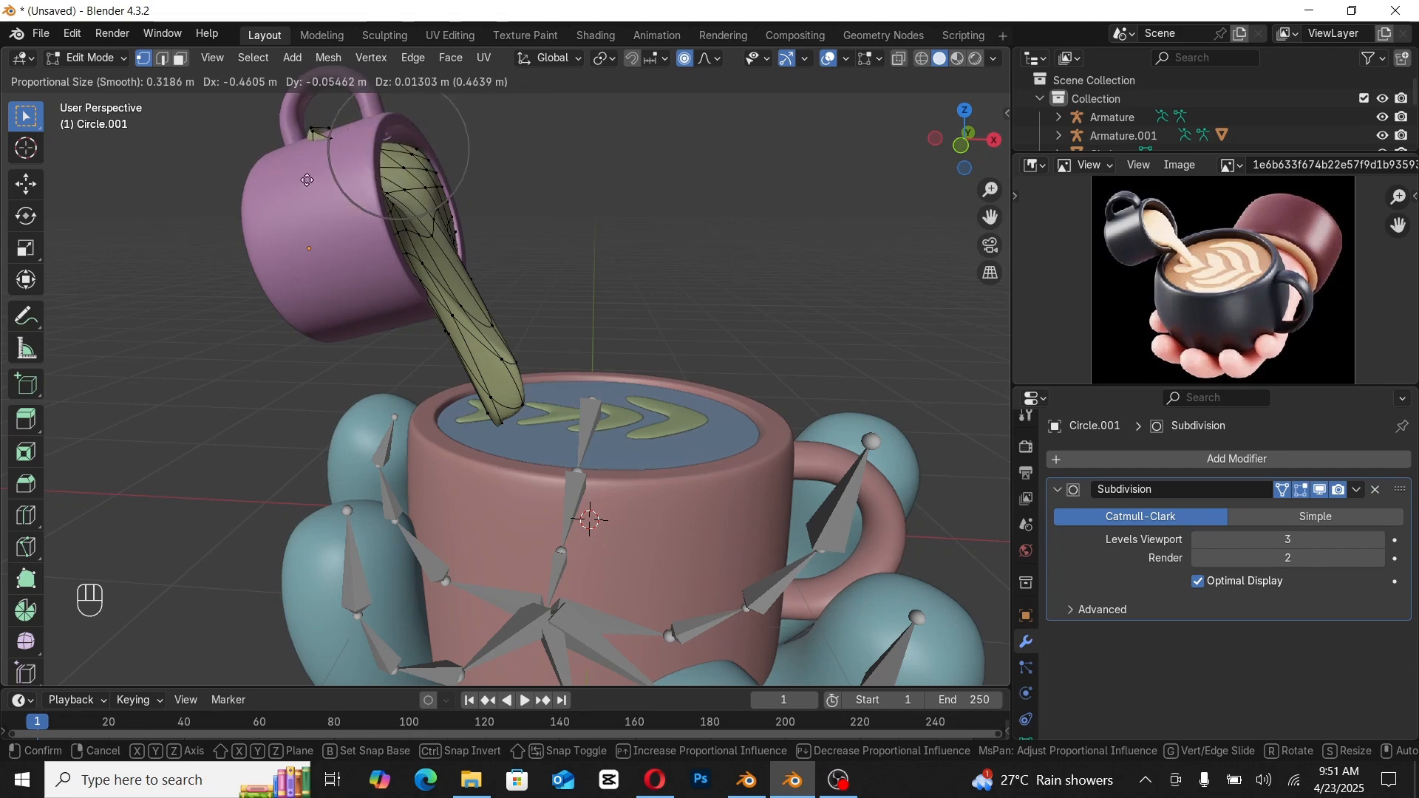
click(334, 181)
key(Tab)
key(Tab)
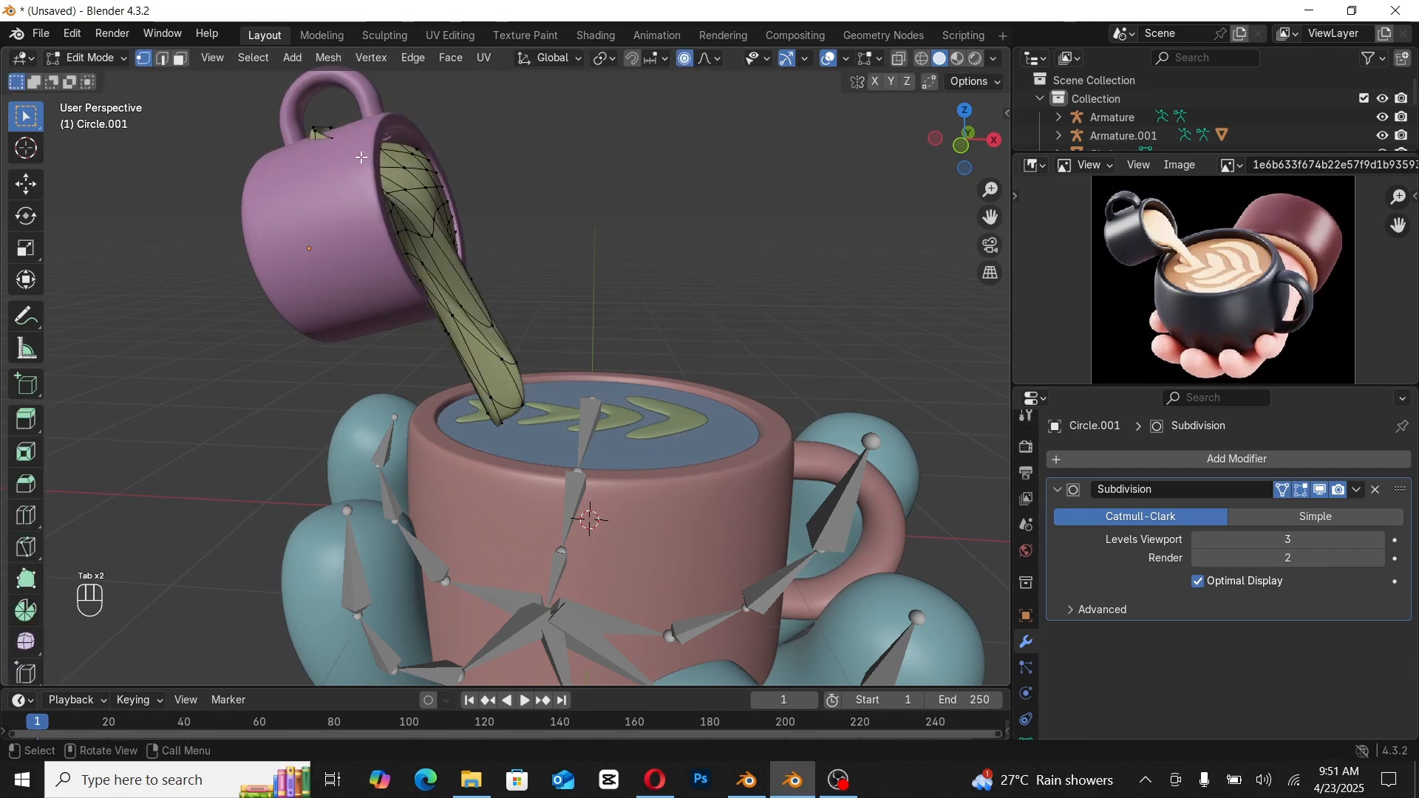
key(g)
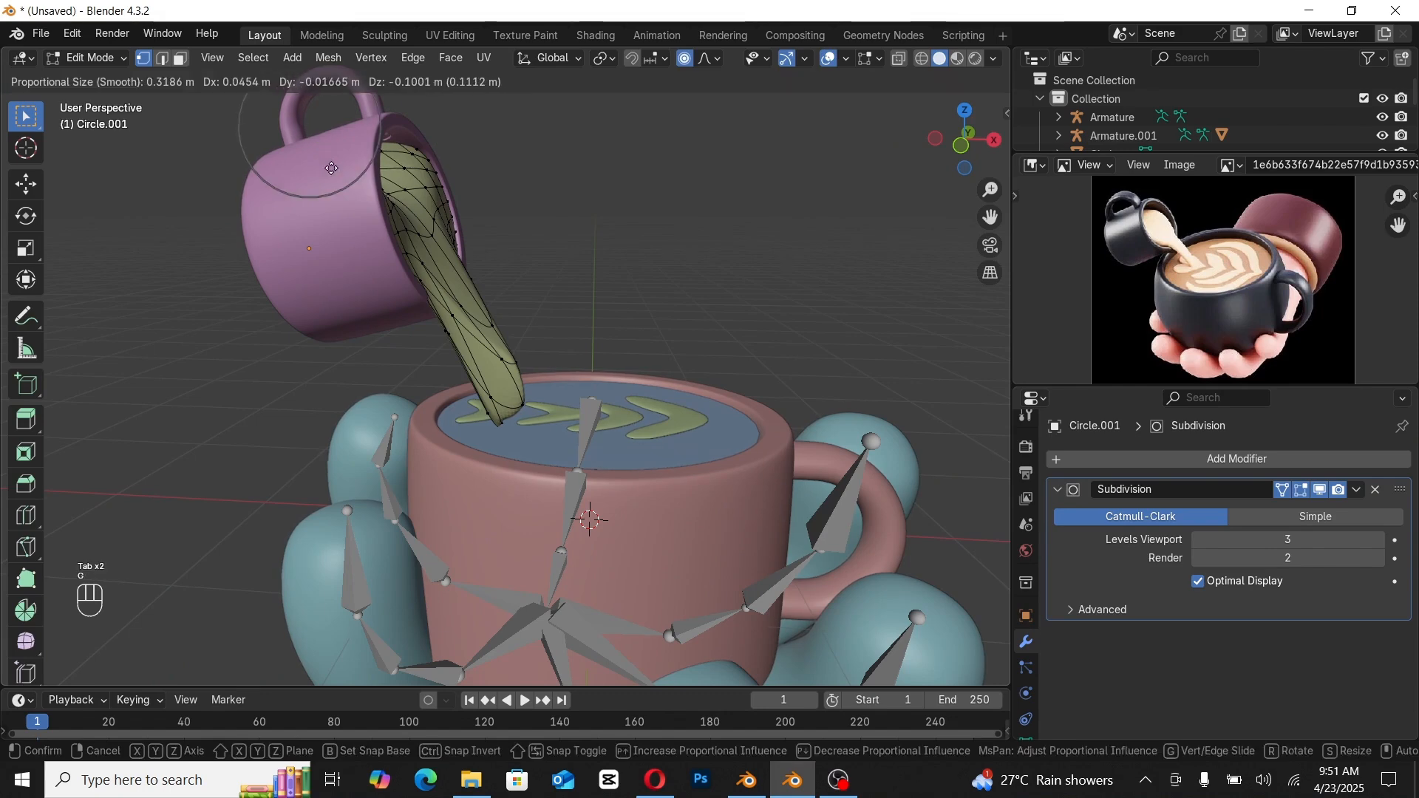
click(331, 157)
key(Tab)
Step: Show the stream's material settings and switch the viewport to Material Preview shading
middle_drag(384, 171, 446, 241)
scroll(464, 203, down, 2)
middle_drag(540, 321, 554, 361)
scroll(562, 332, down, 1)
scroll(1029, 691, down, 2)
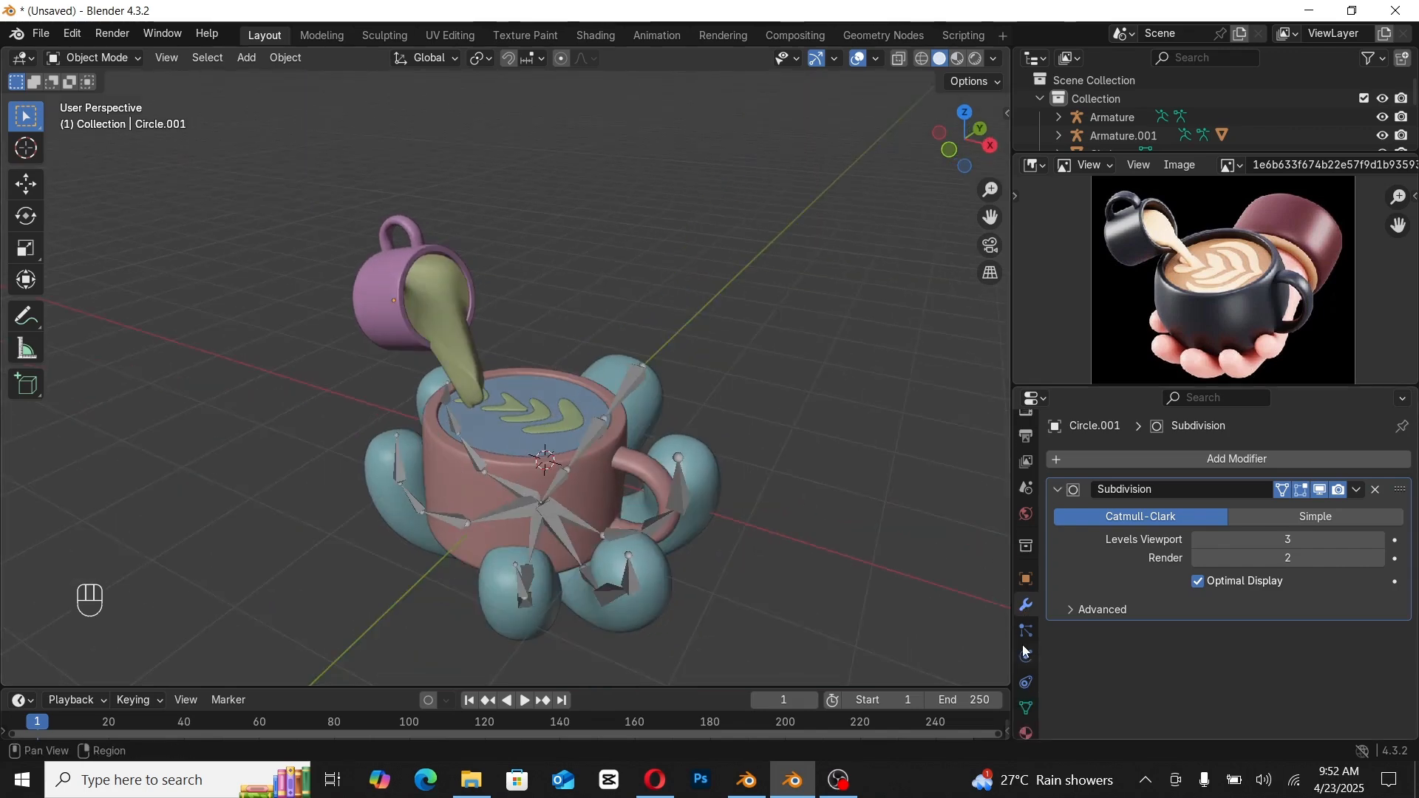
click(1026, 719)
key(z)
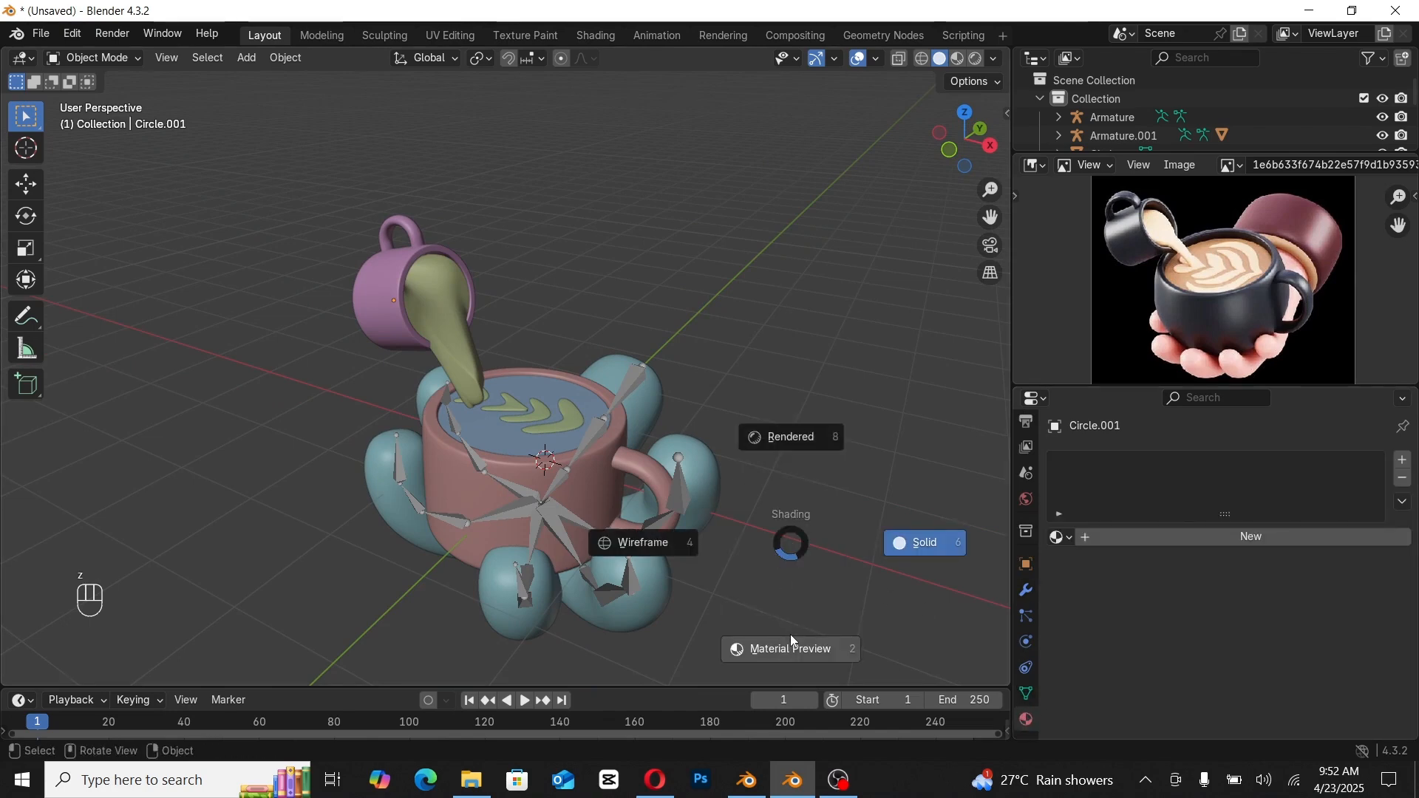
click(789, 637)
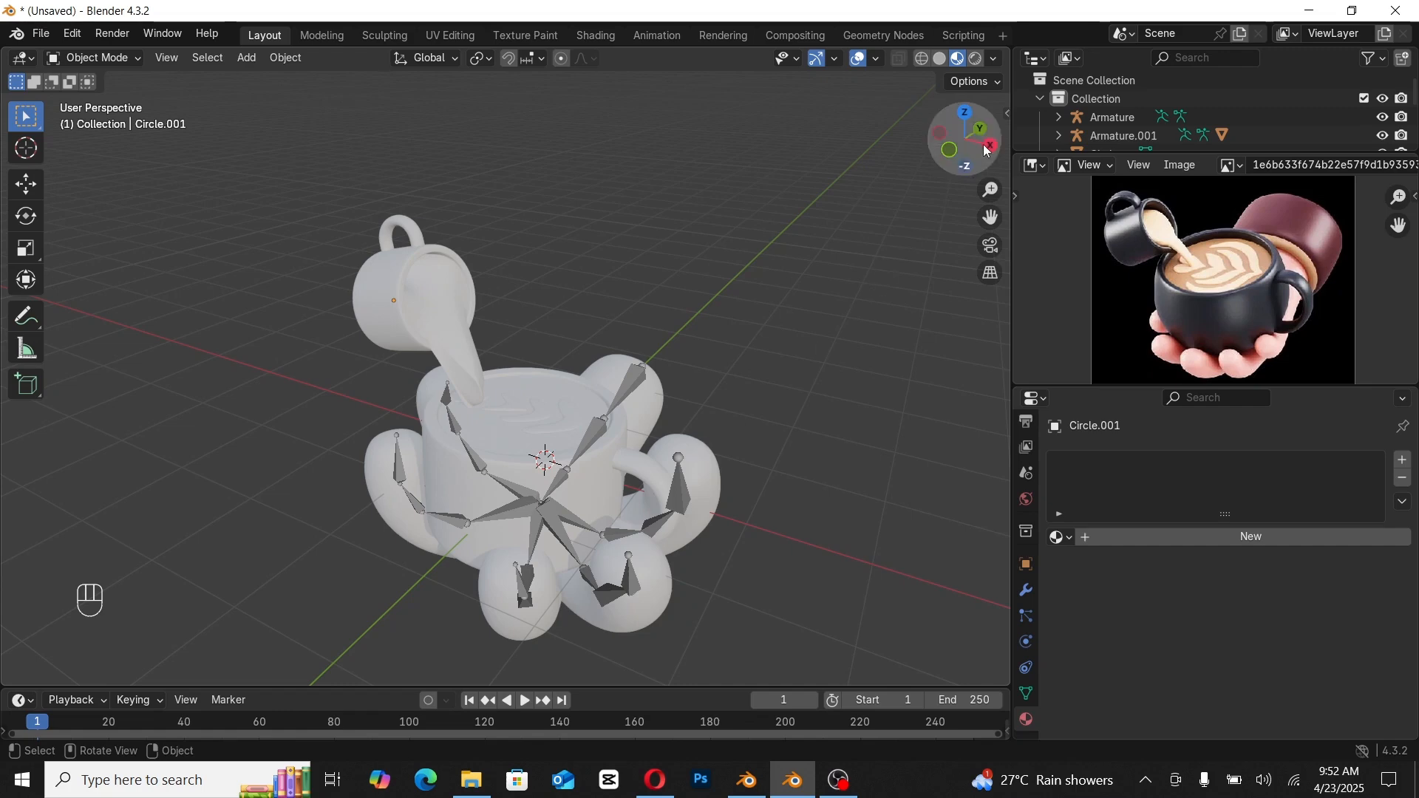
Step: Split the 3D viewport into two side-by-side views and set the first one to Solid shading
drag(1008, 47, 609, 230)
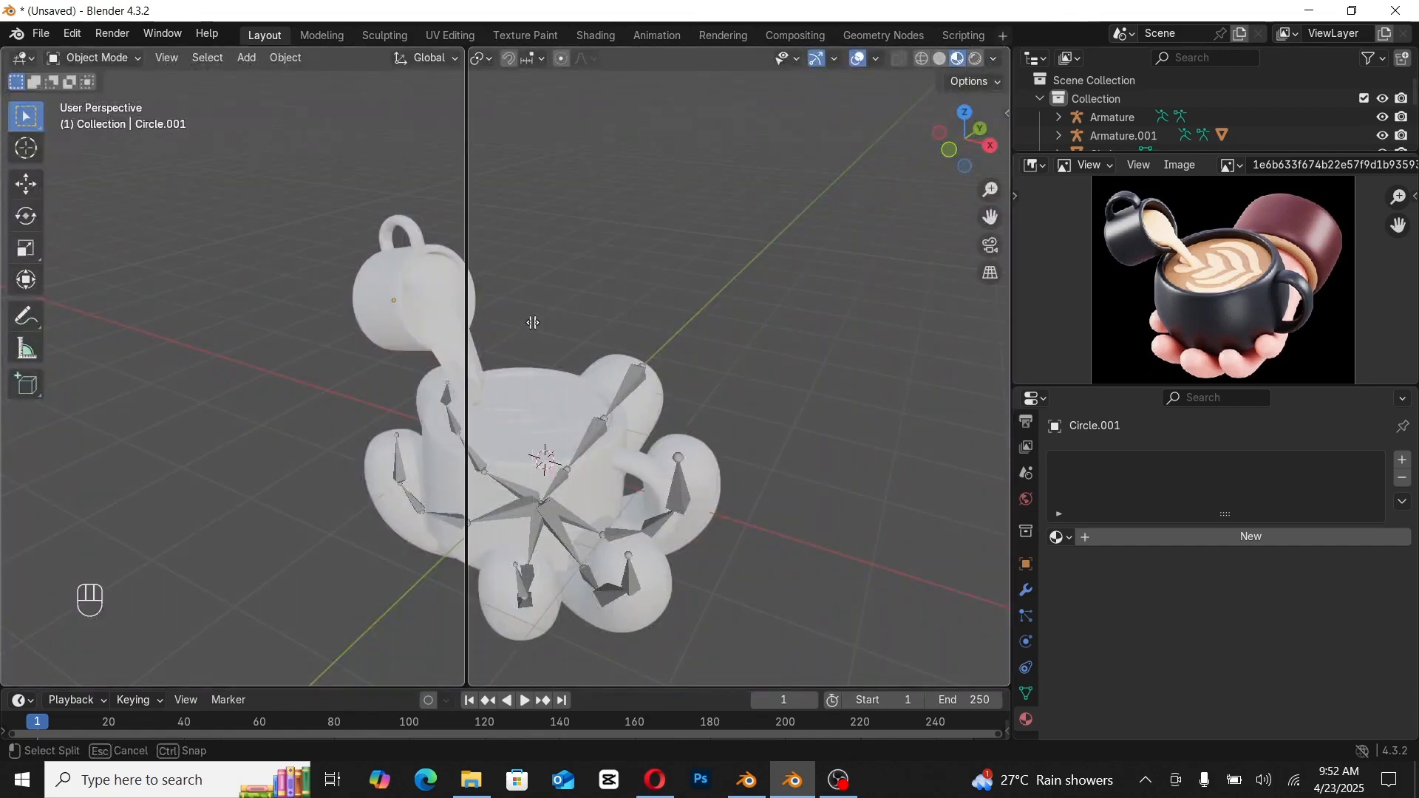
drag(532, 323, 547, 324)
key(z)
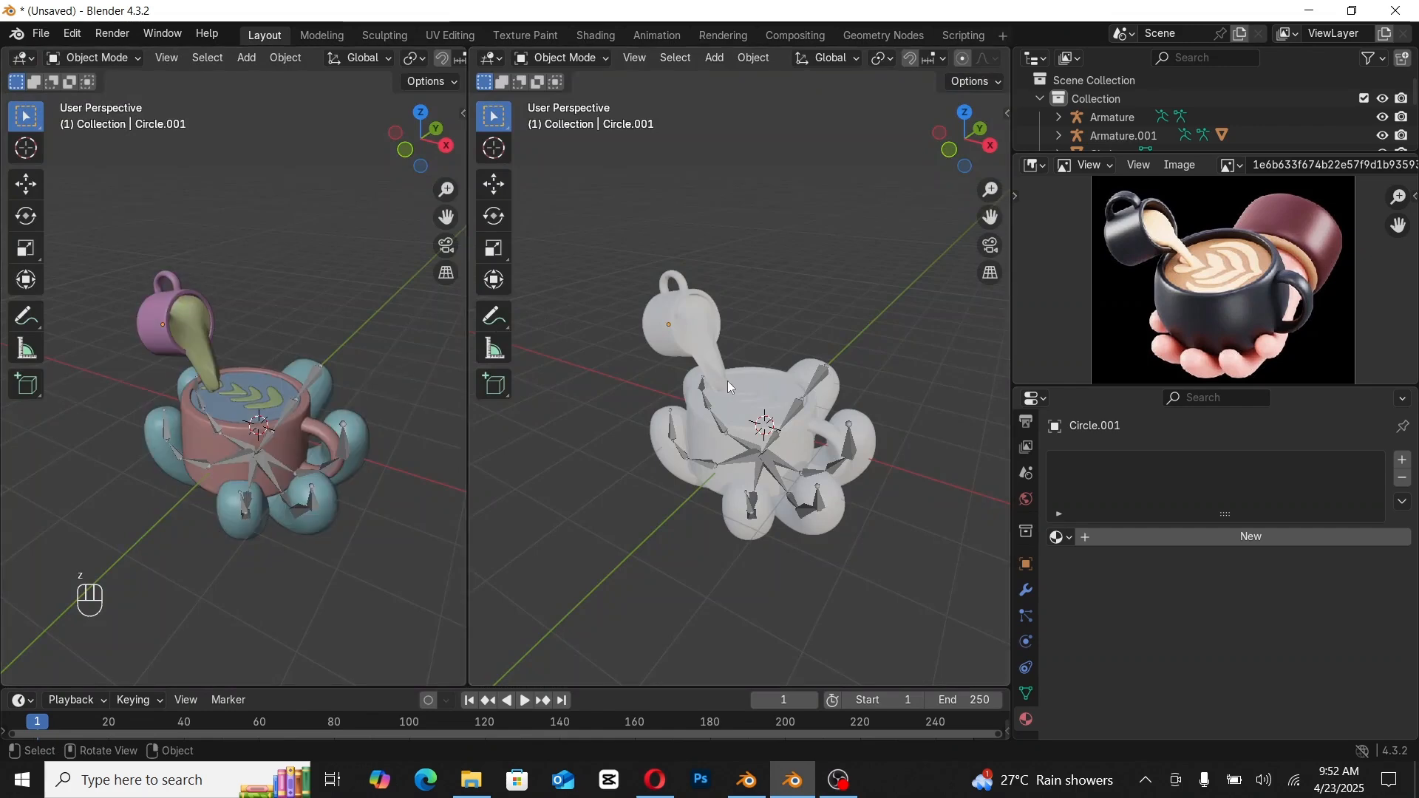
Step: Add a camera and align it to the current view of the cups and hand
scroll(733, 382, down, 3)
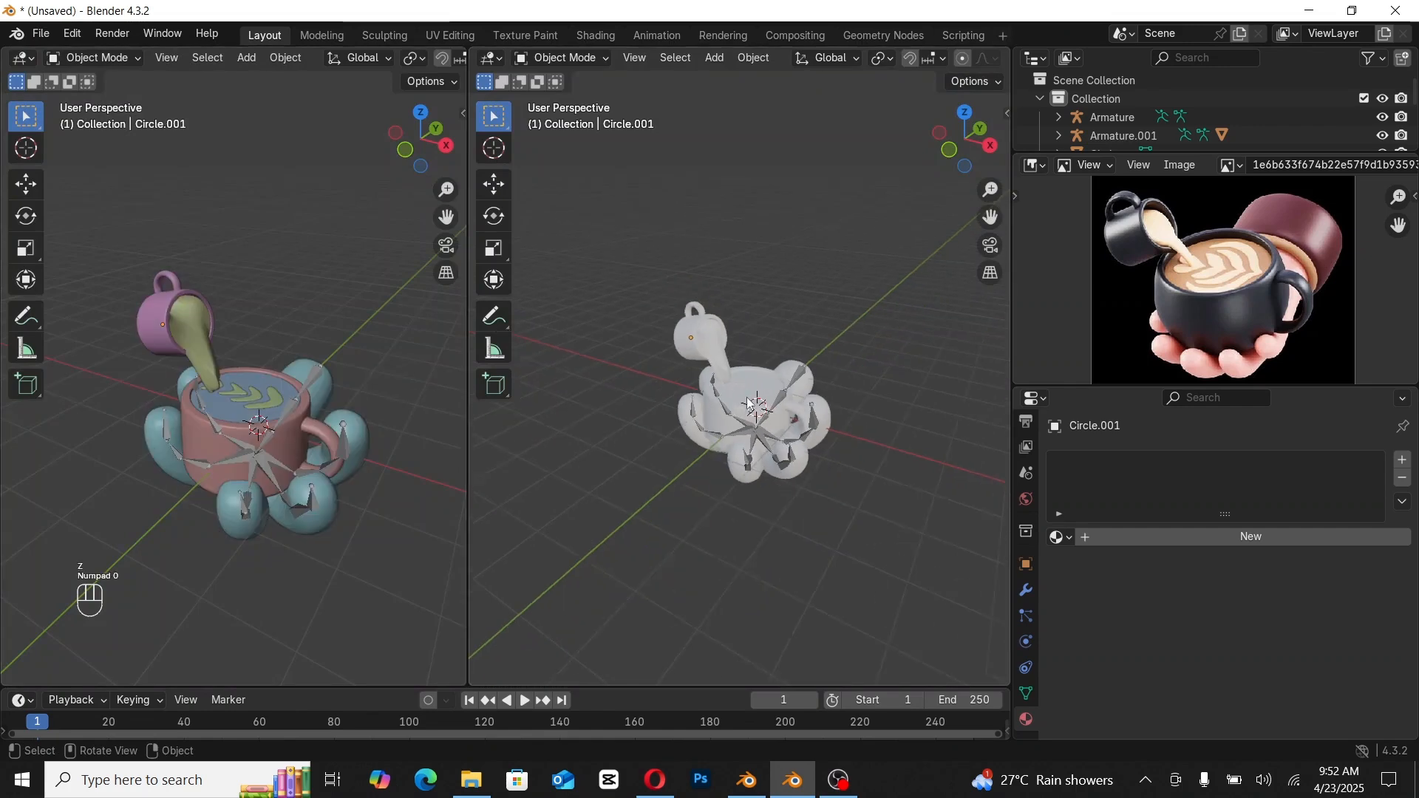
key(shift+a)
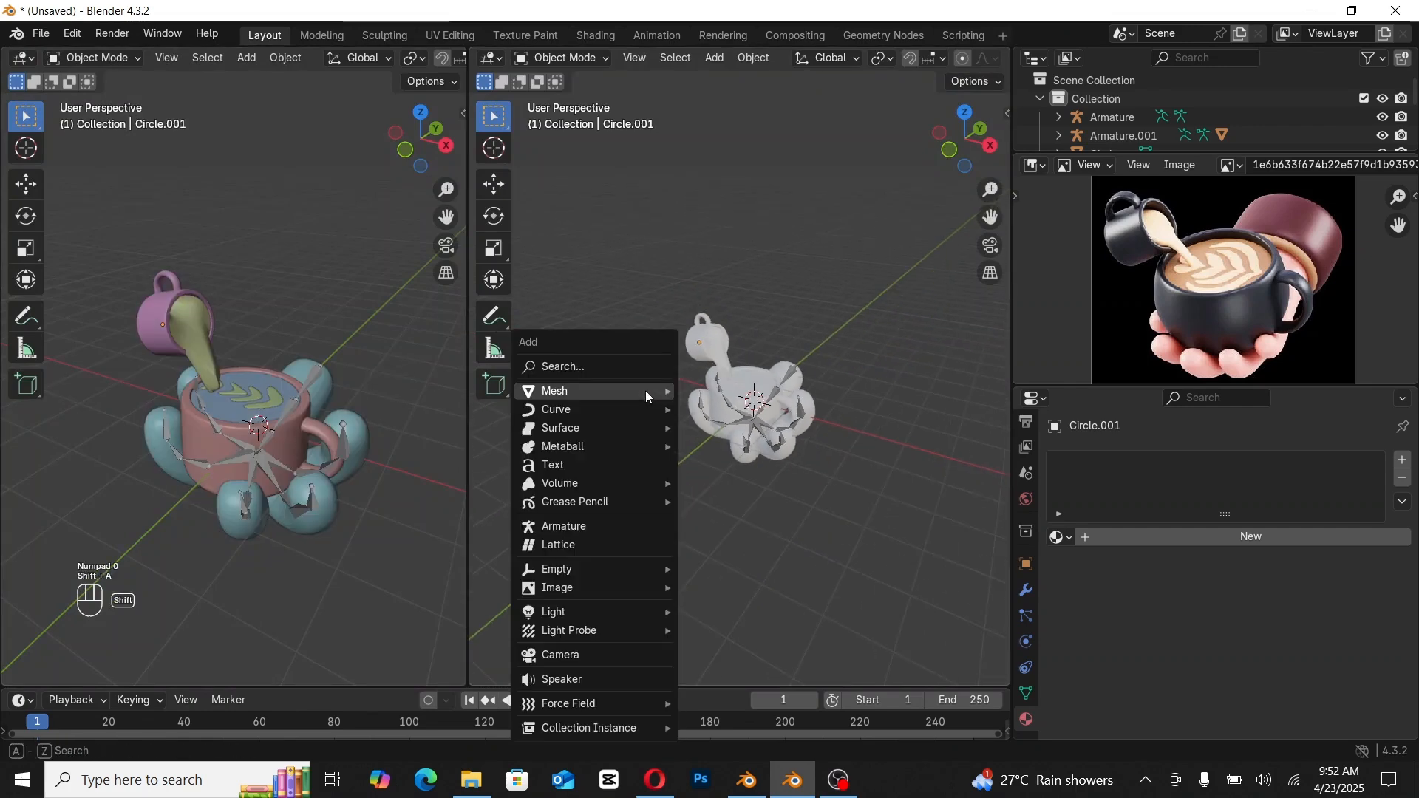
click(574, 656)
scroll(744, 456, up, 2)
scroll(744, 457, up, 2)
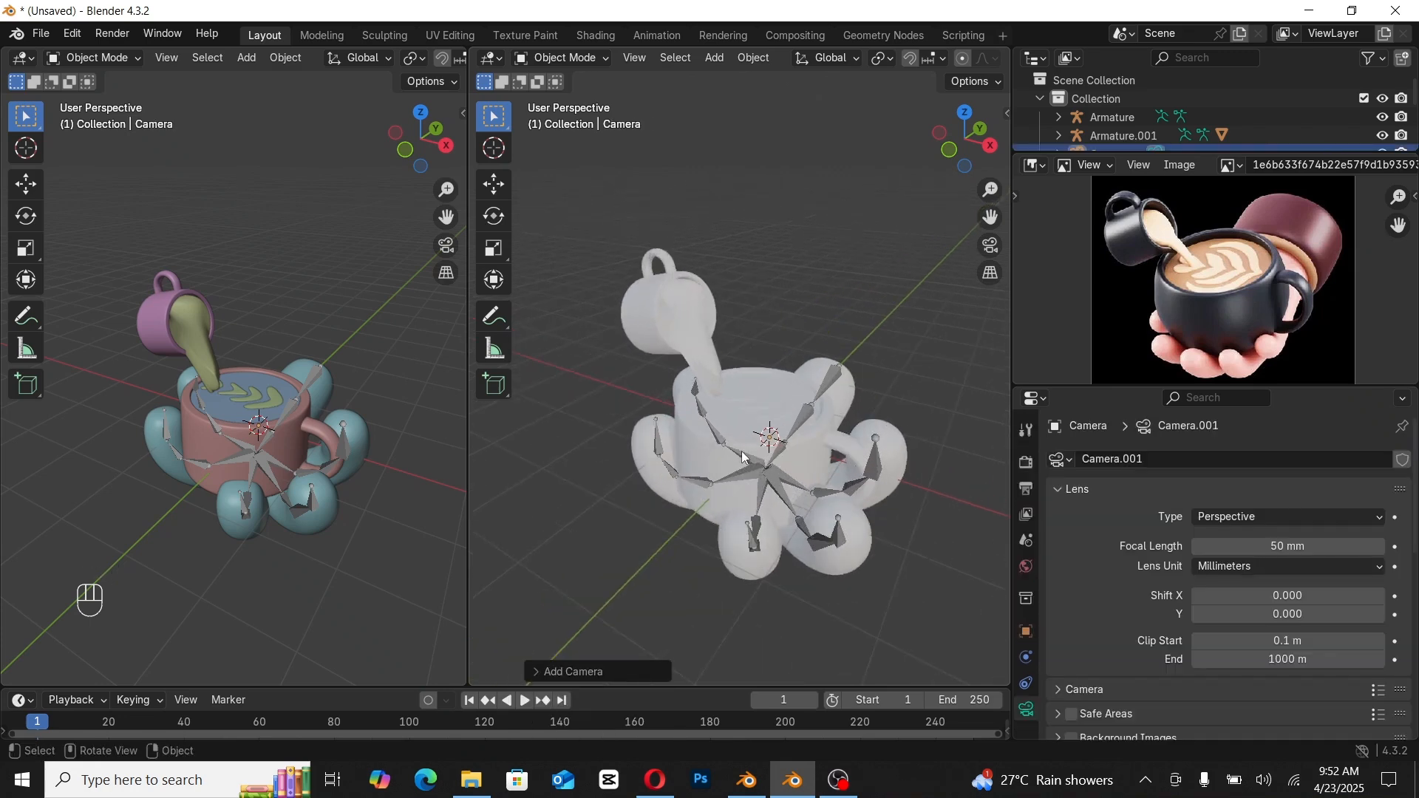
key(ctrl+alt+KP_0)
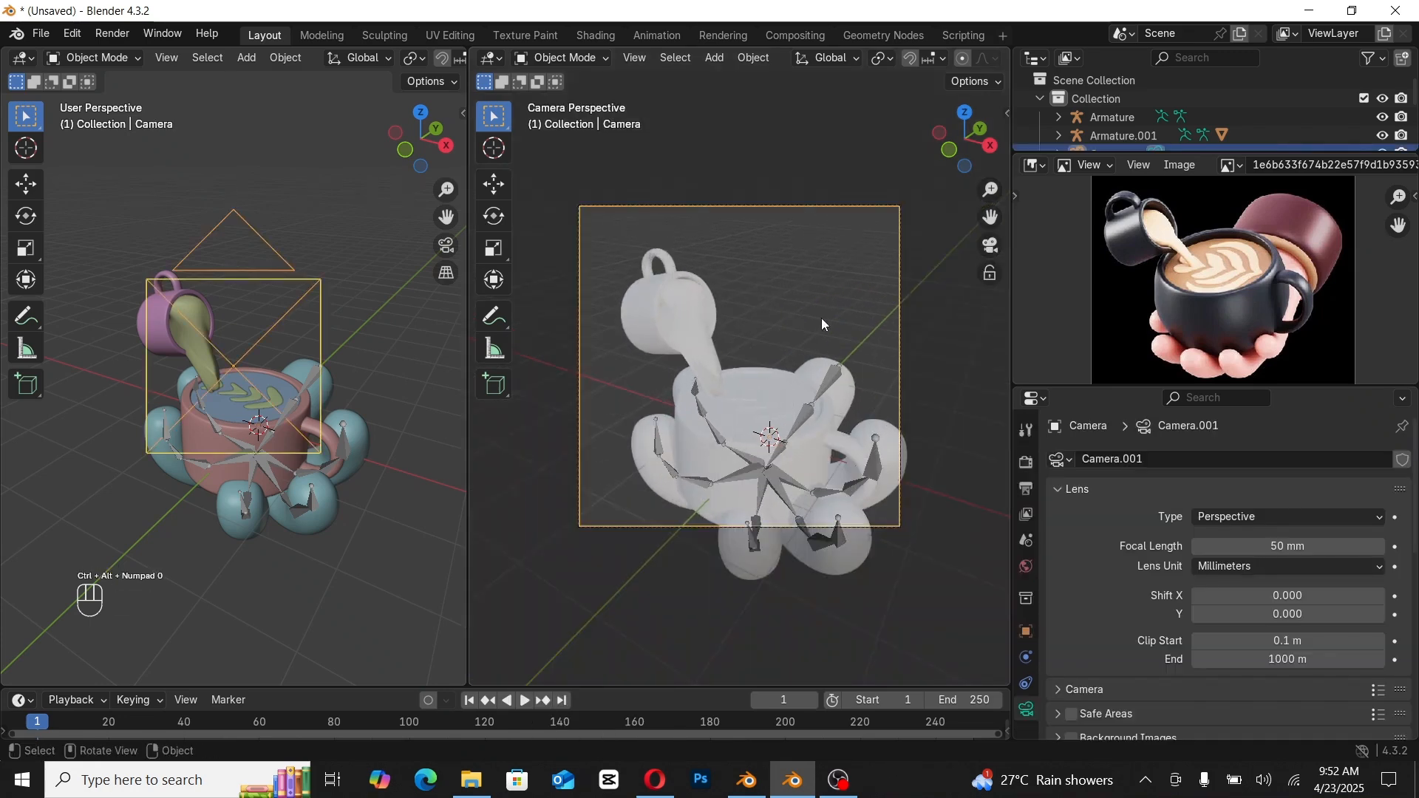
Step: Move the camera down and back along its local Z axis to frame both cups and the hand
key(g)
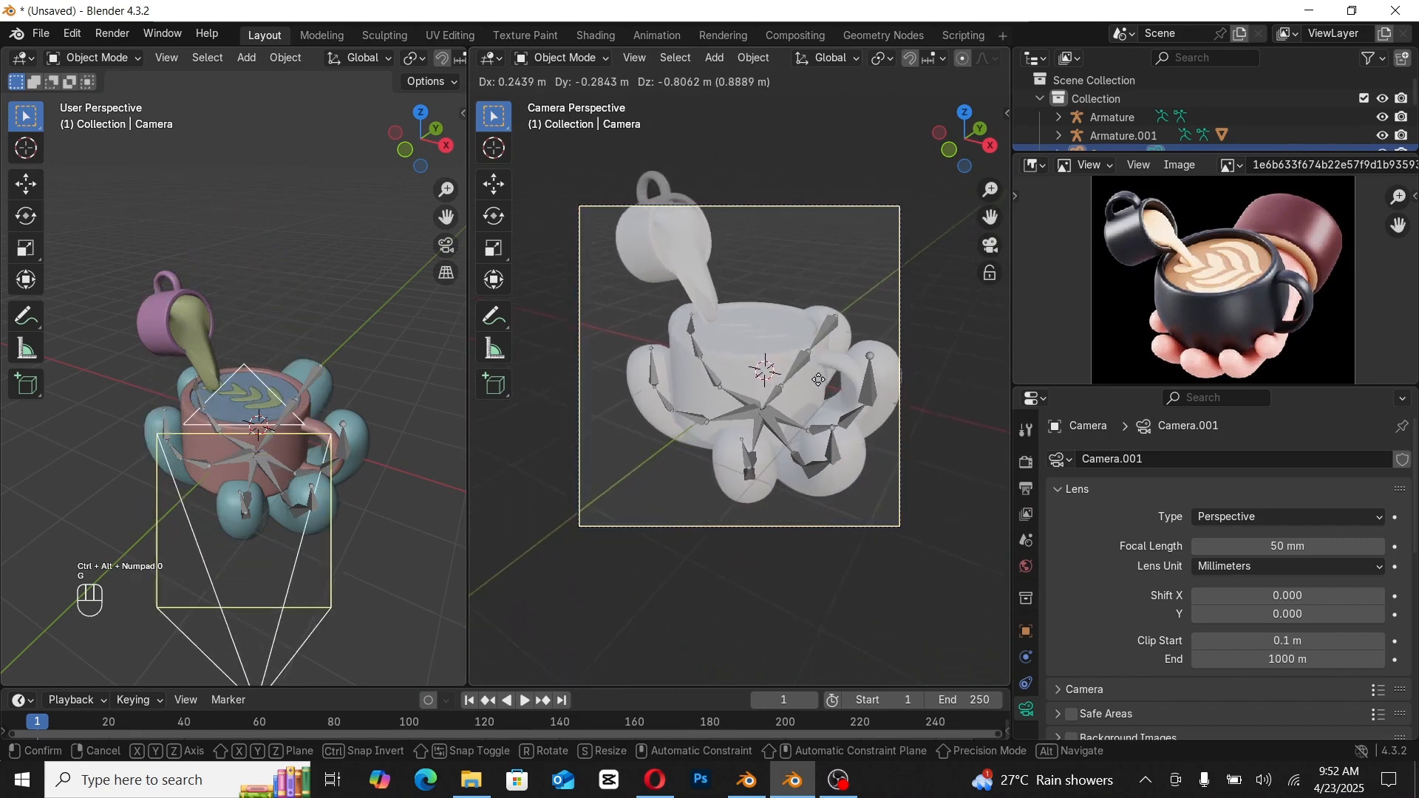
click(790, 373)
key(g)
key(z)
key(z)
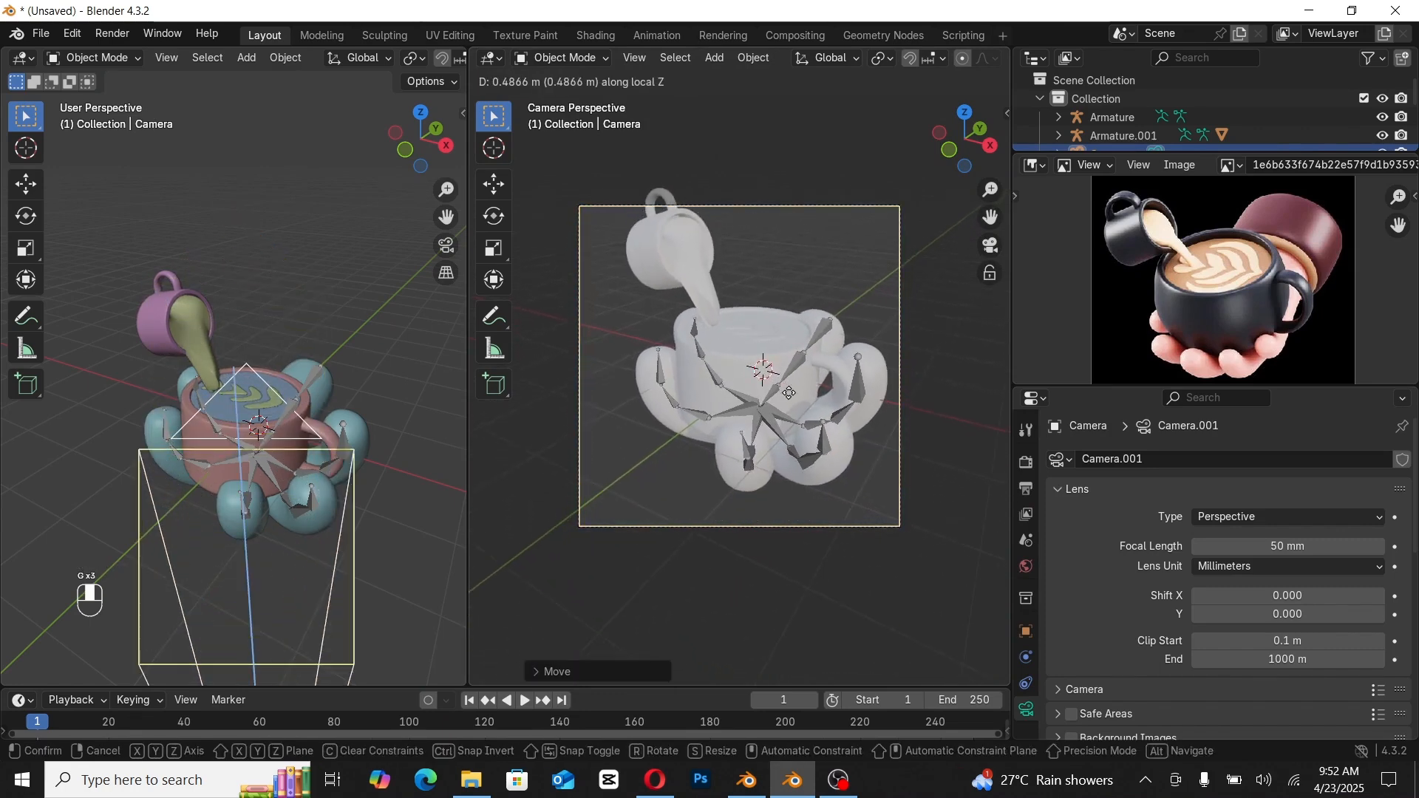
click(791, 407)
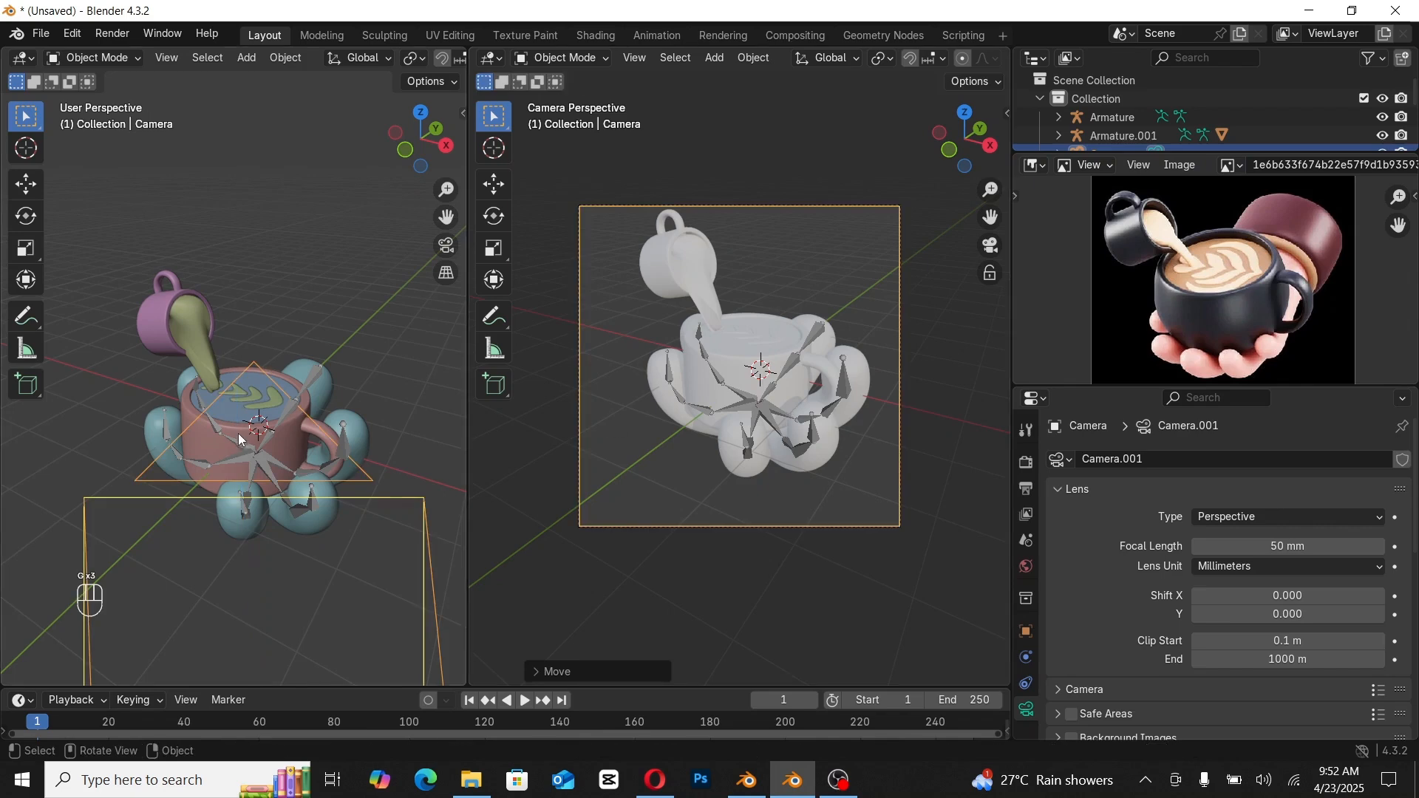
Step: Rotate the hand armature about 31° around global X and raise it about 1 m along global Z
middle_drag(238, 433, 288, 428)
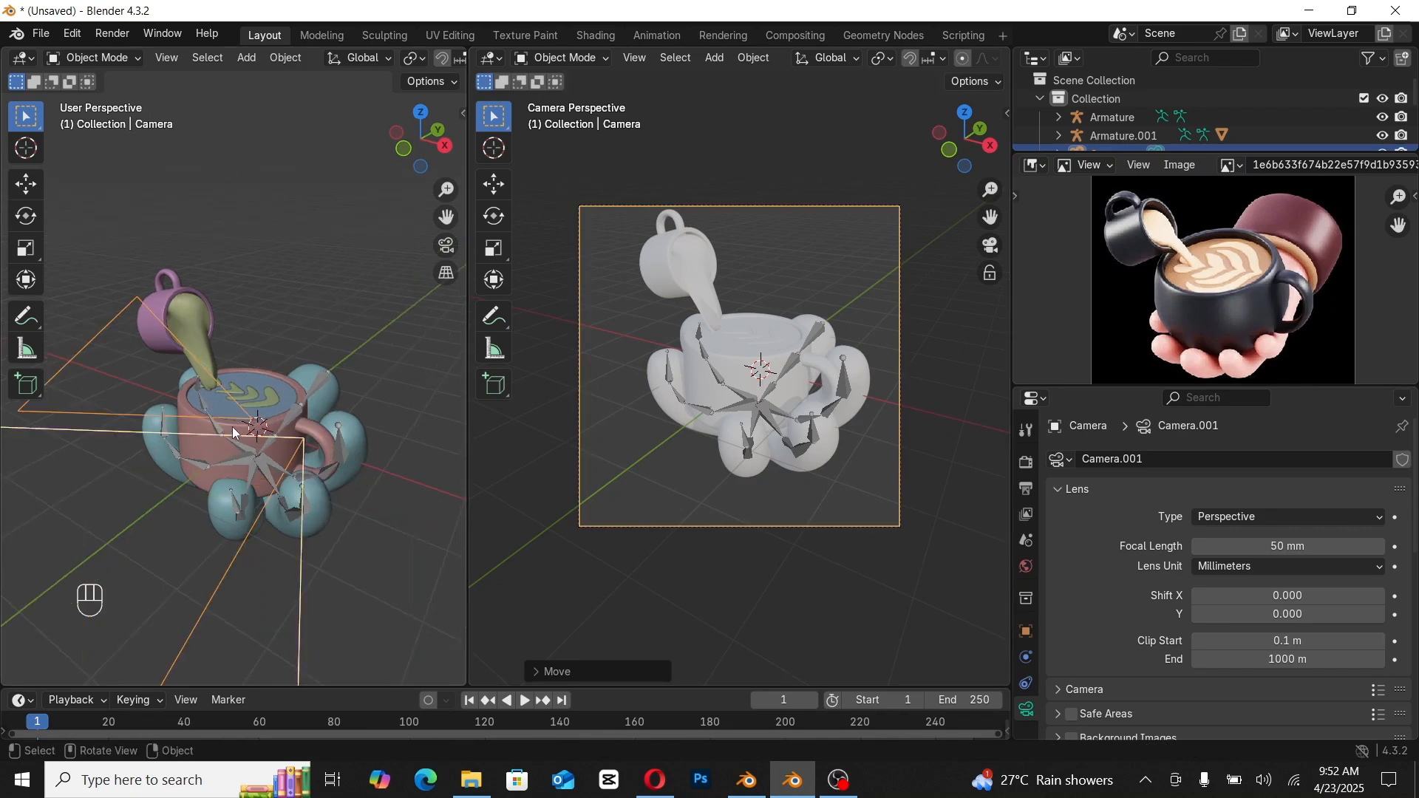
click(322, 381)
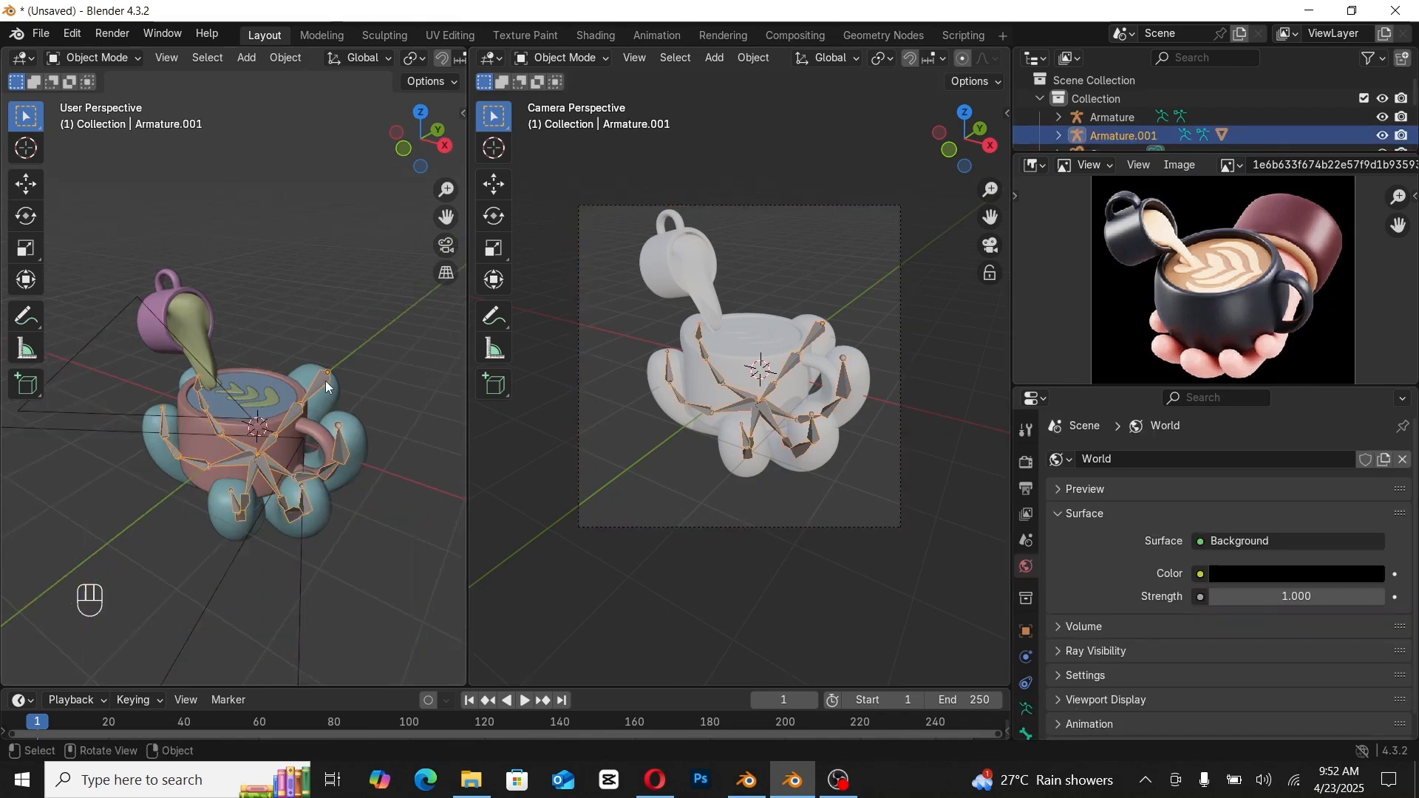
key(r)
key(x)
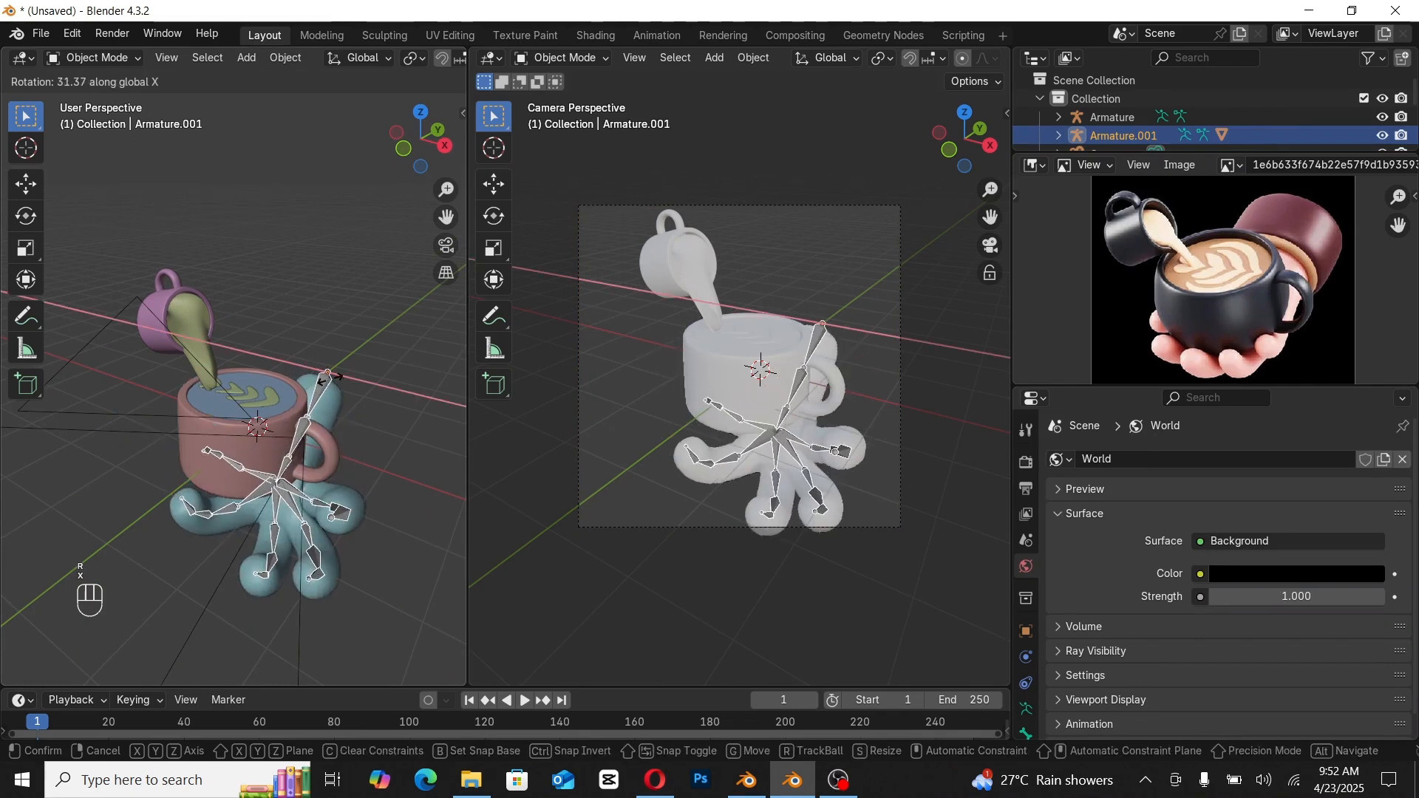
click(330, 379)
key(g)
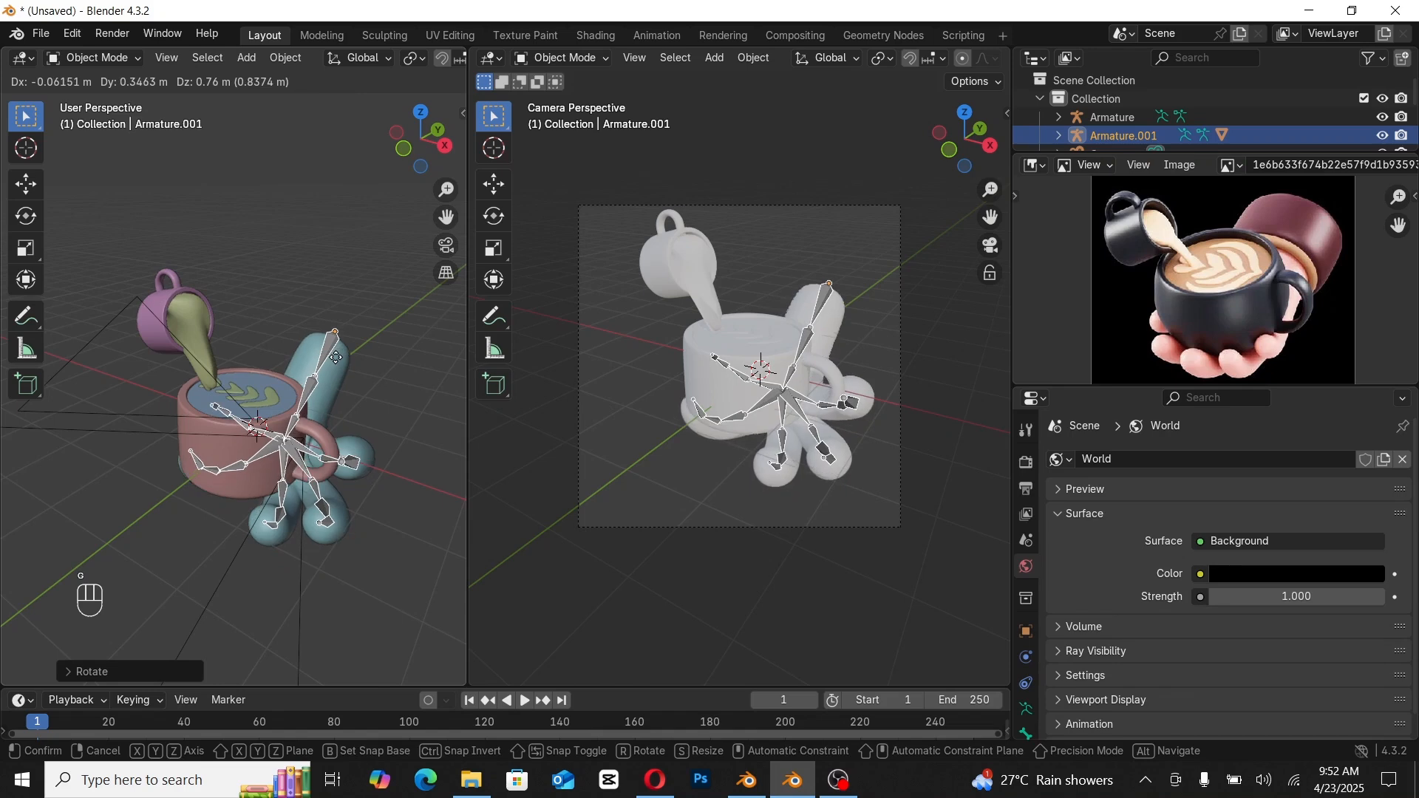
key(z)
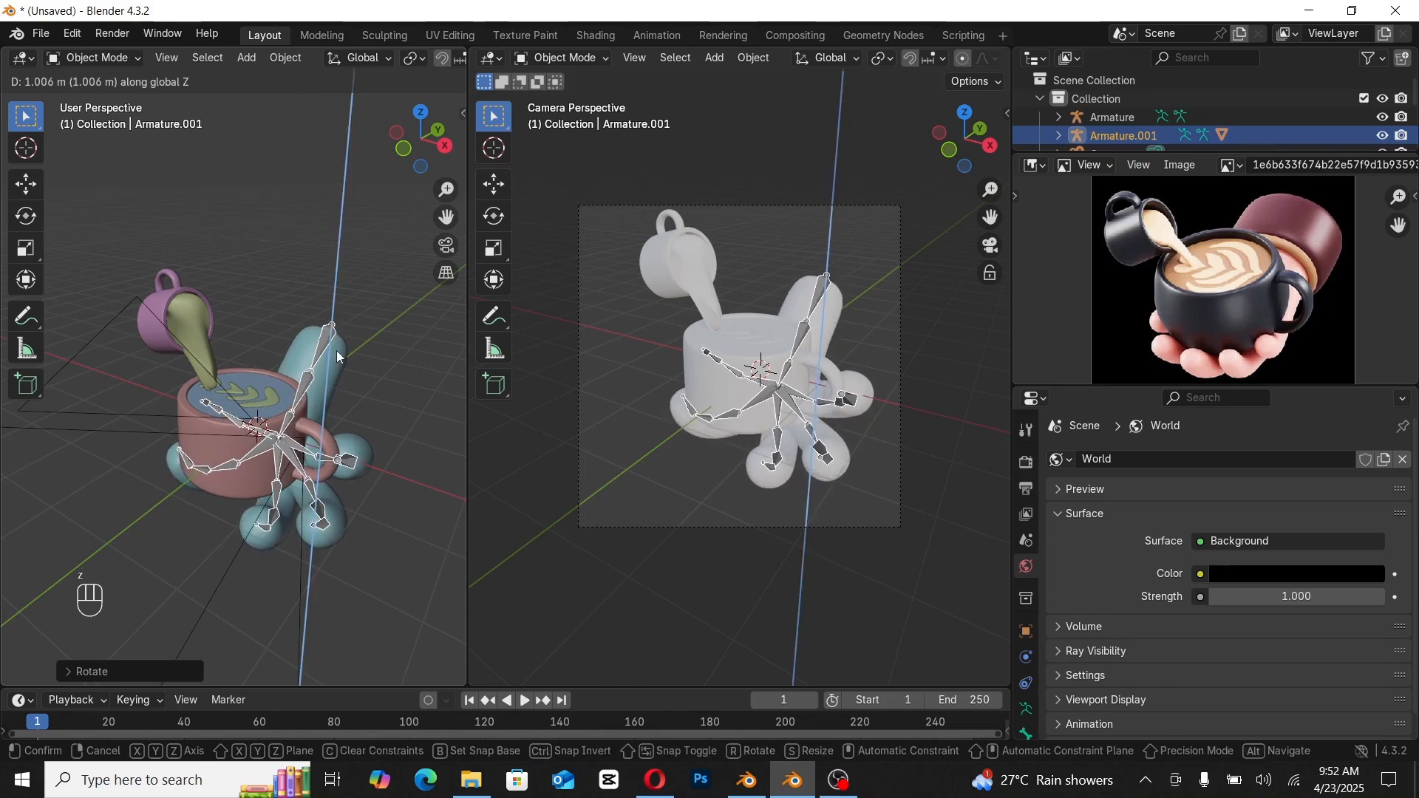
click(336, 352)
Step: Examine the hand's placement around the cup with the overlays temporarily hidden
middle_drag(364, 238, 393, 202)
scroll(397, 57, down, 5)
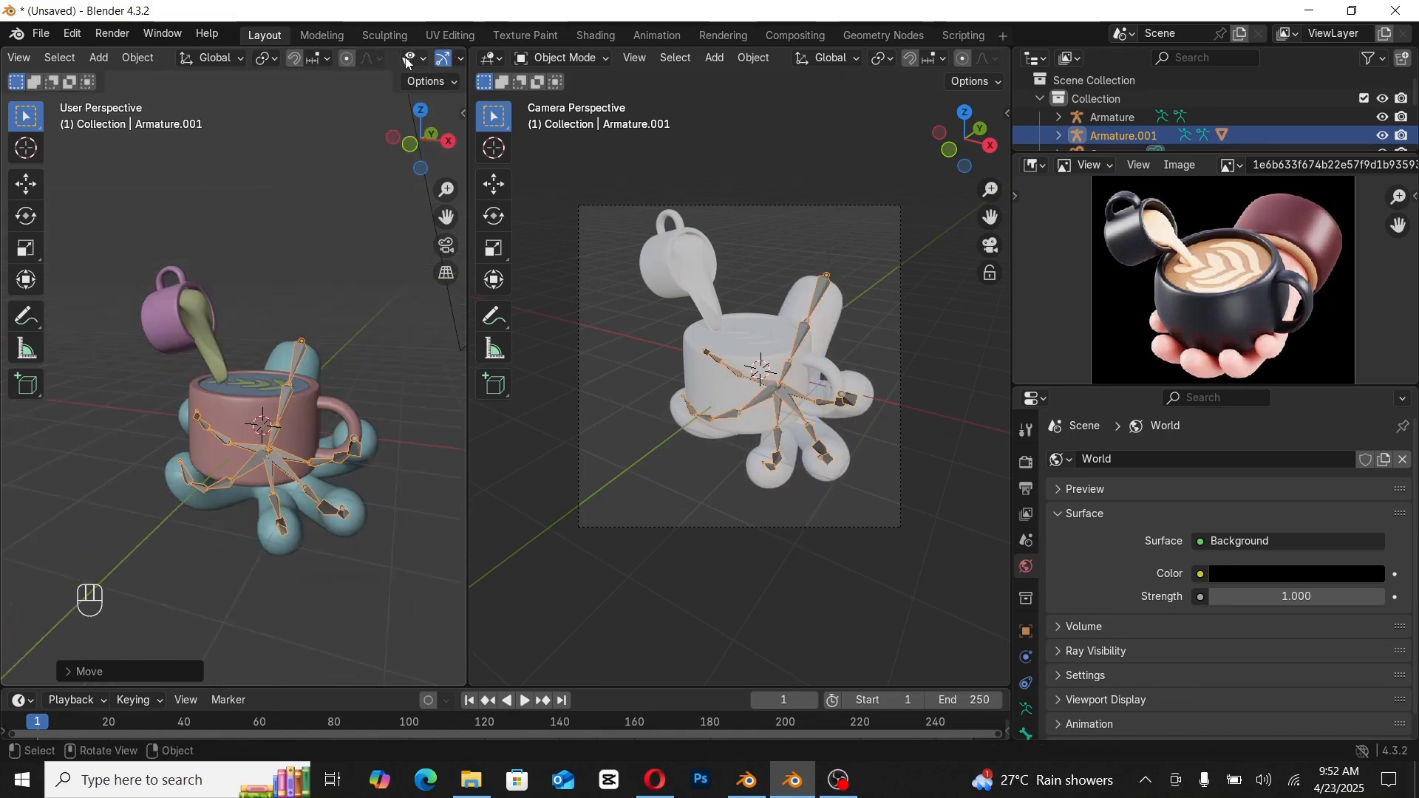
scroll(407, 59, down, 5)
click(336, 58)
middle_drag(369, 266, 221, 312)
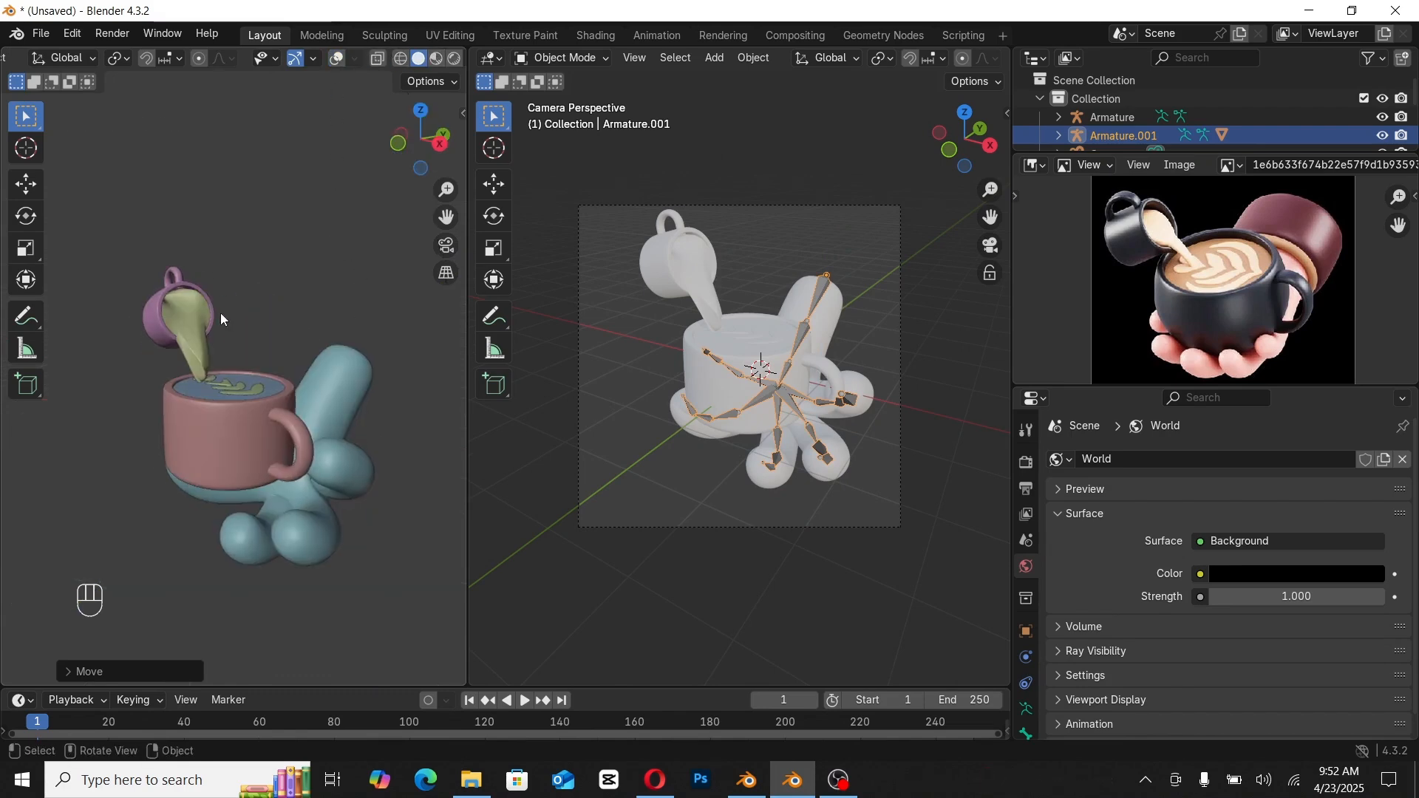
click(336, 59)
Step: Try to move the held cup and its latte art along the Y axis toward the palm
click(251, 384)
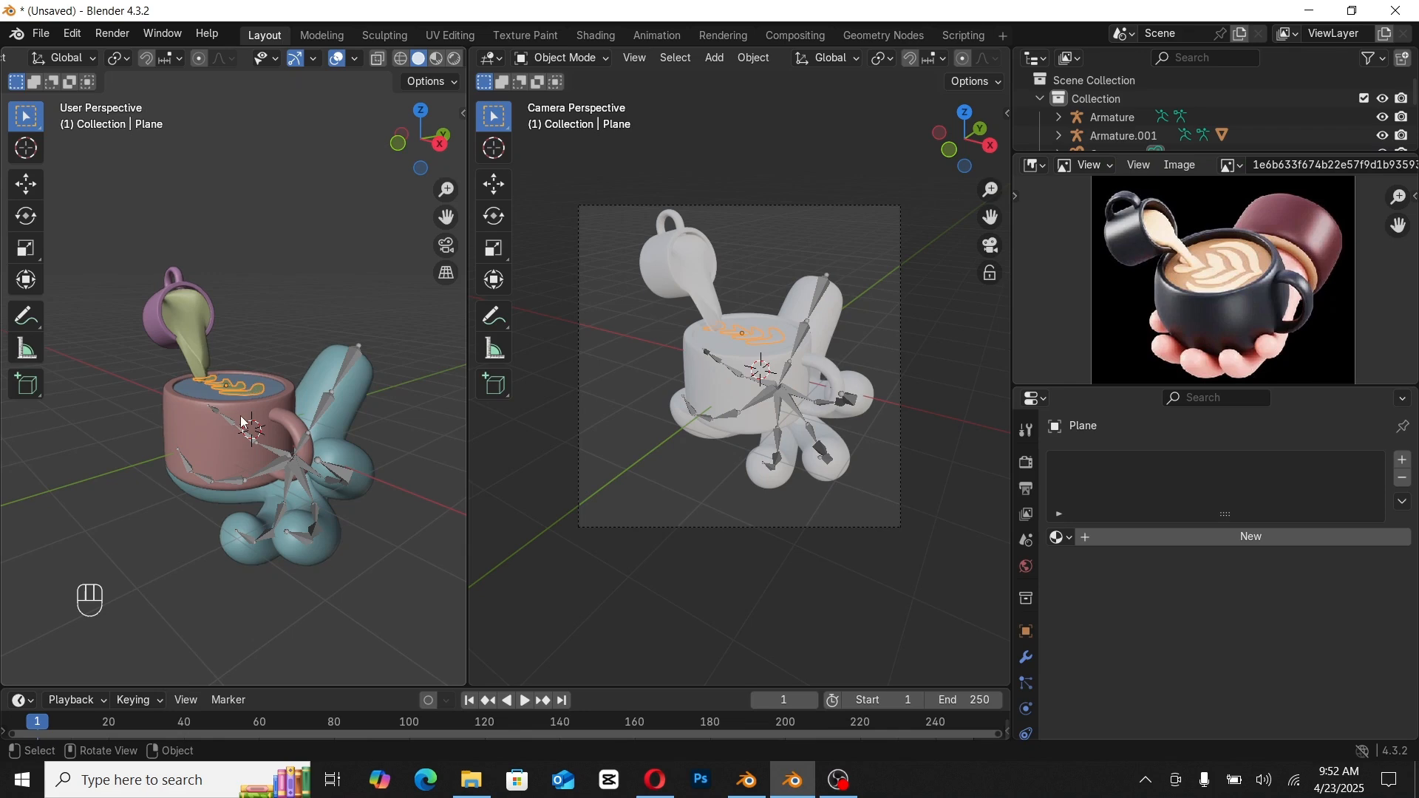
click(219, 424)
middle_drag(219, 423, 172, 428)
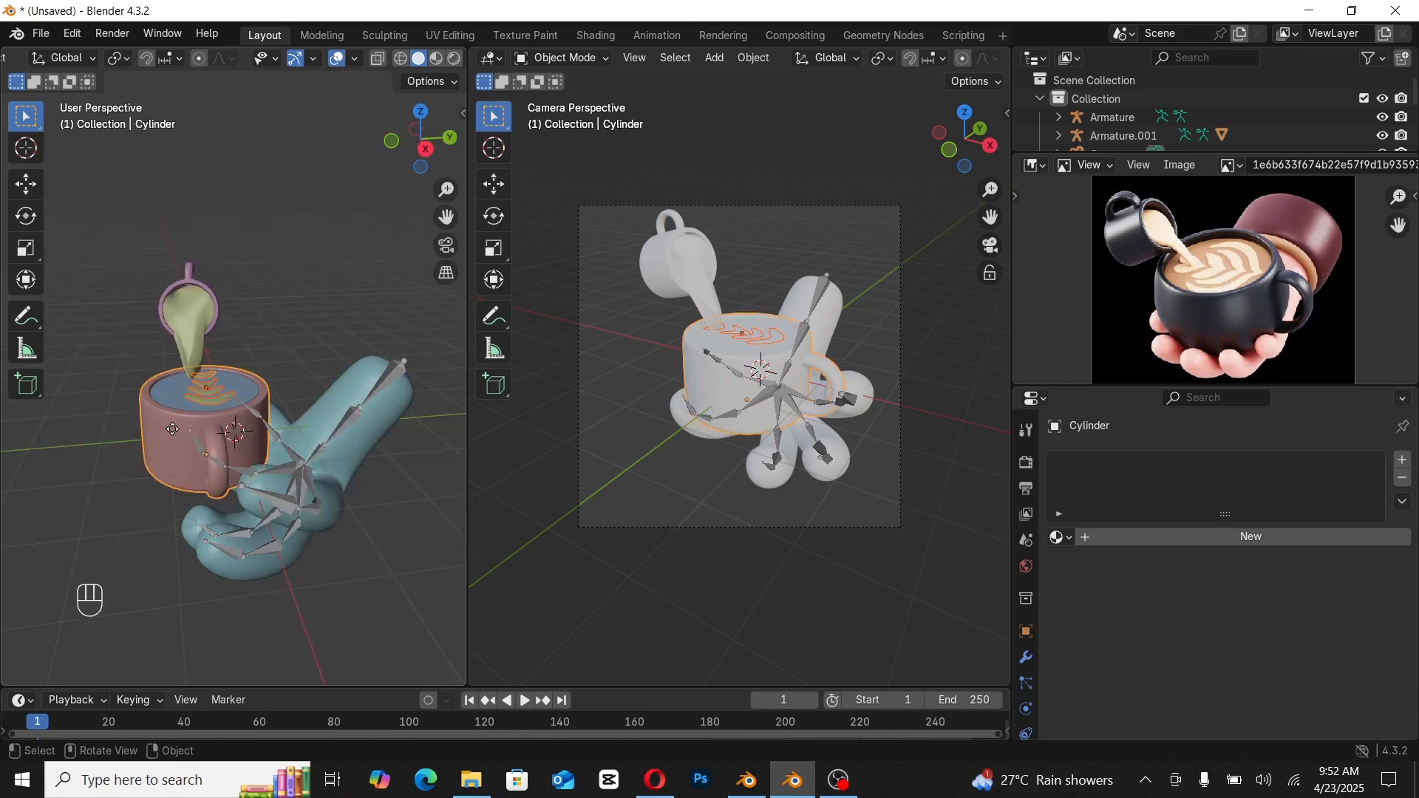
key(g)
key(y)
click(687, 253)
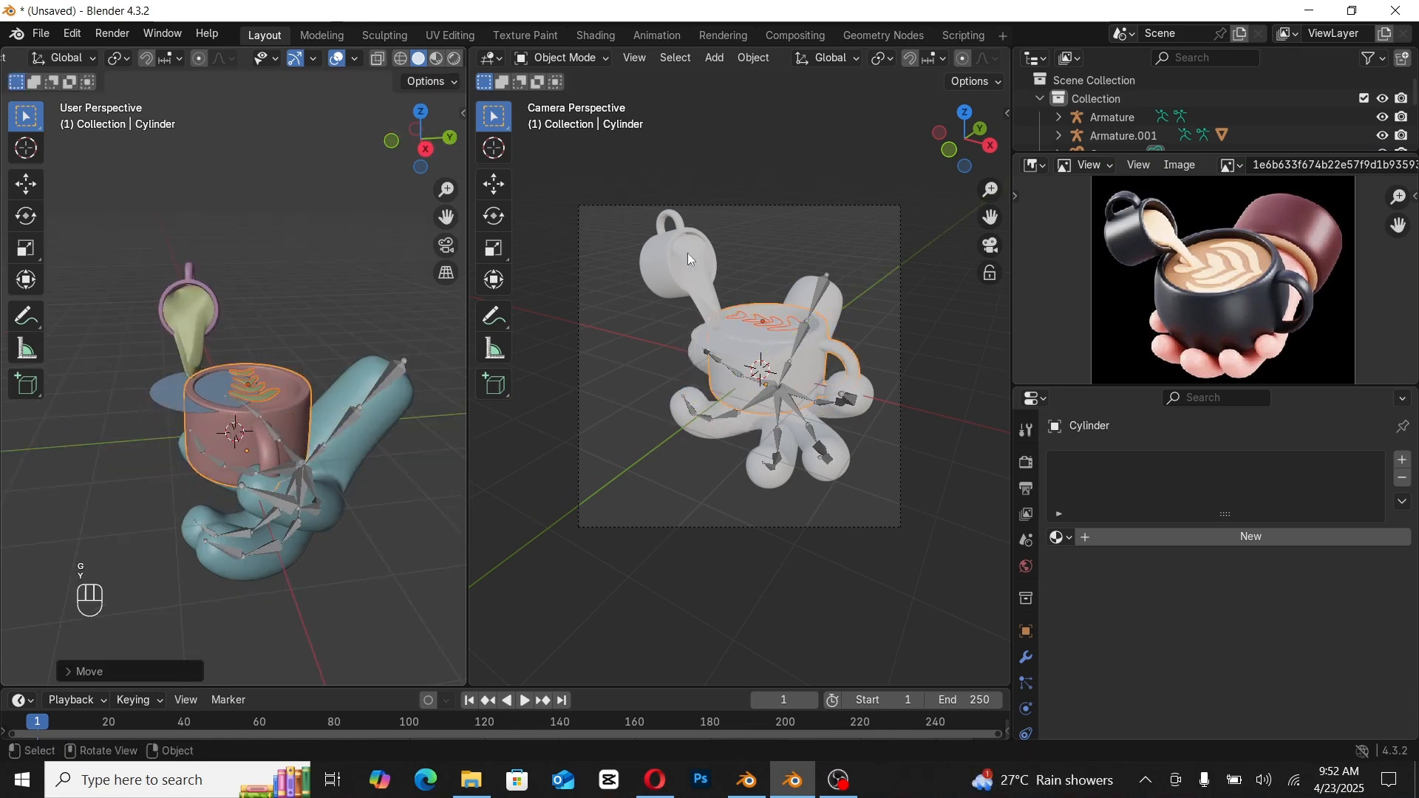
Step: Hide the overlays in the camera view
scroll(929, 62, down, 5)
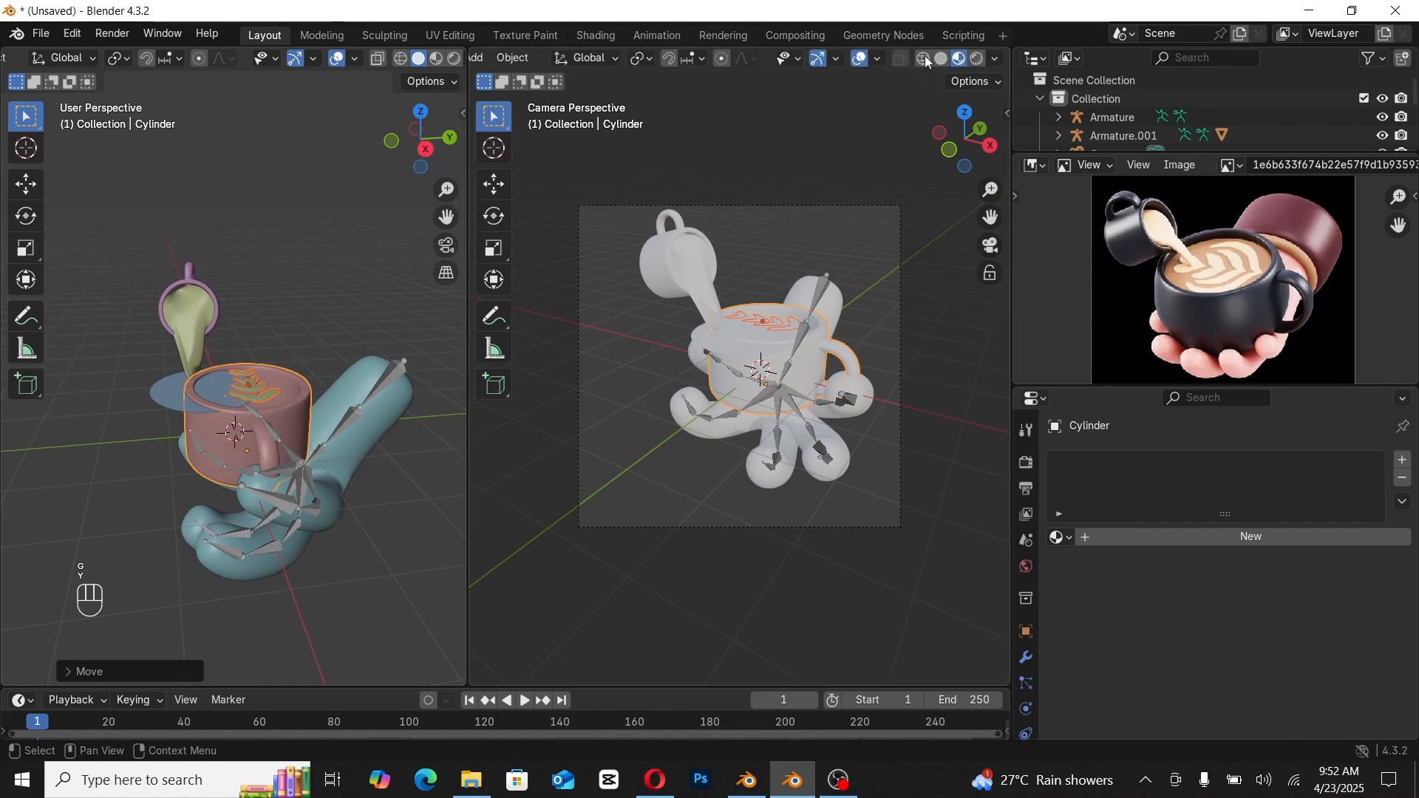
click(861, 62)
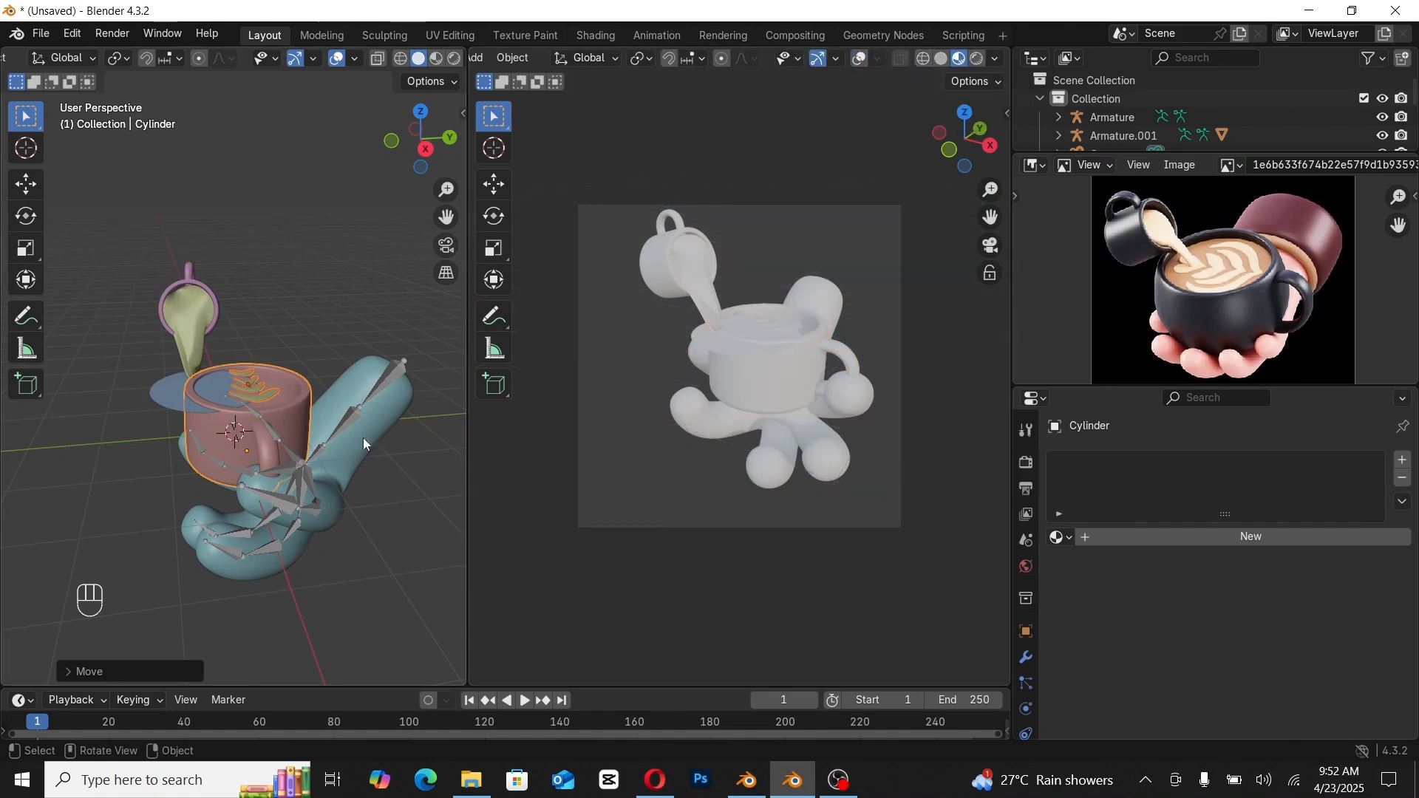
Step: Try to lower the cup and latte art onto the hand, and undo the last two moves
middle_drag(362, 437, 294, 432)
key(g)
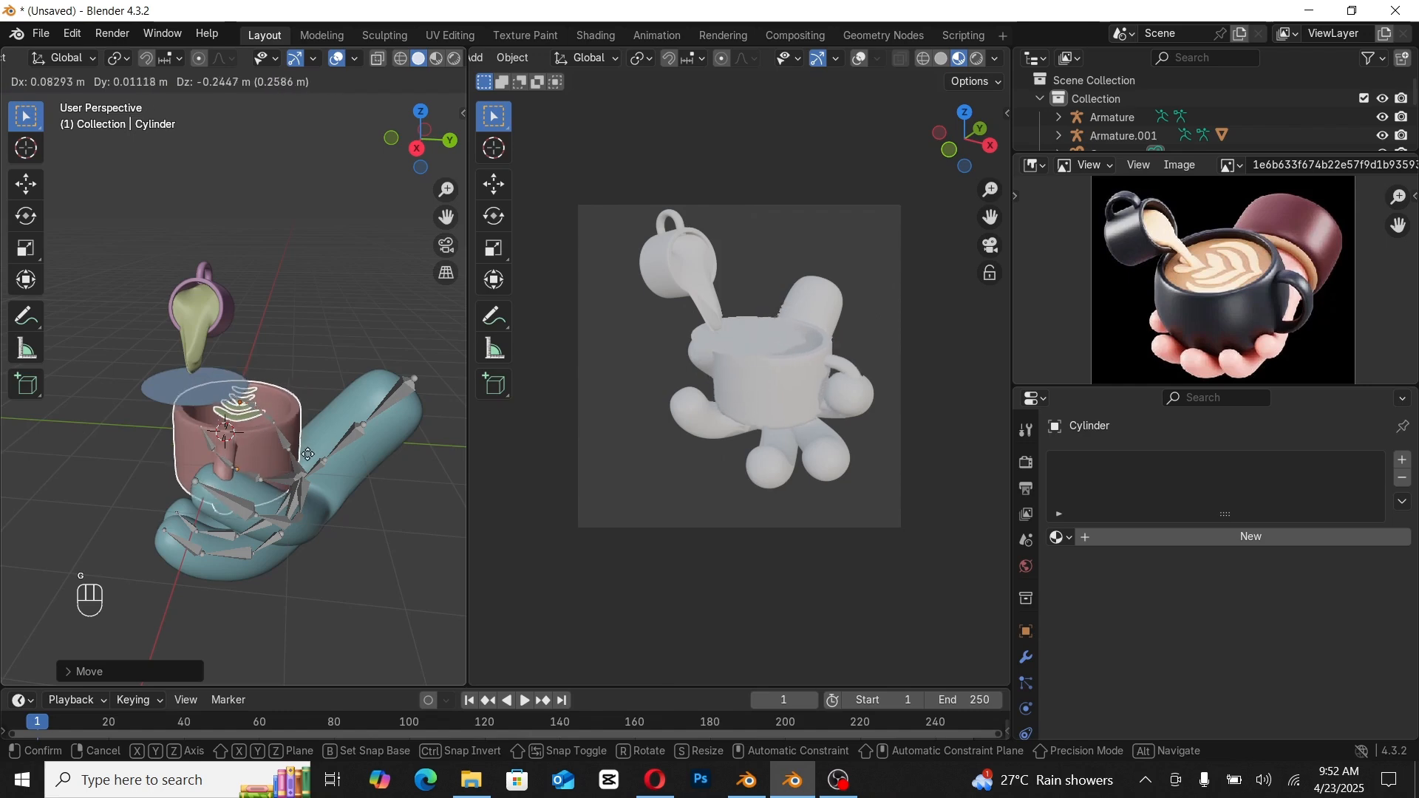
click(308, 460)
key(ctrl+z)
key(ctrl+z)
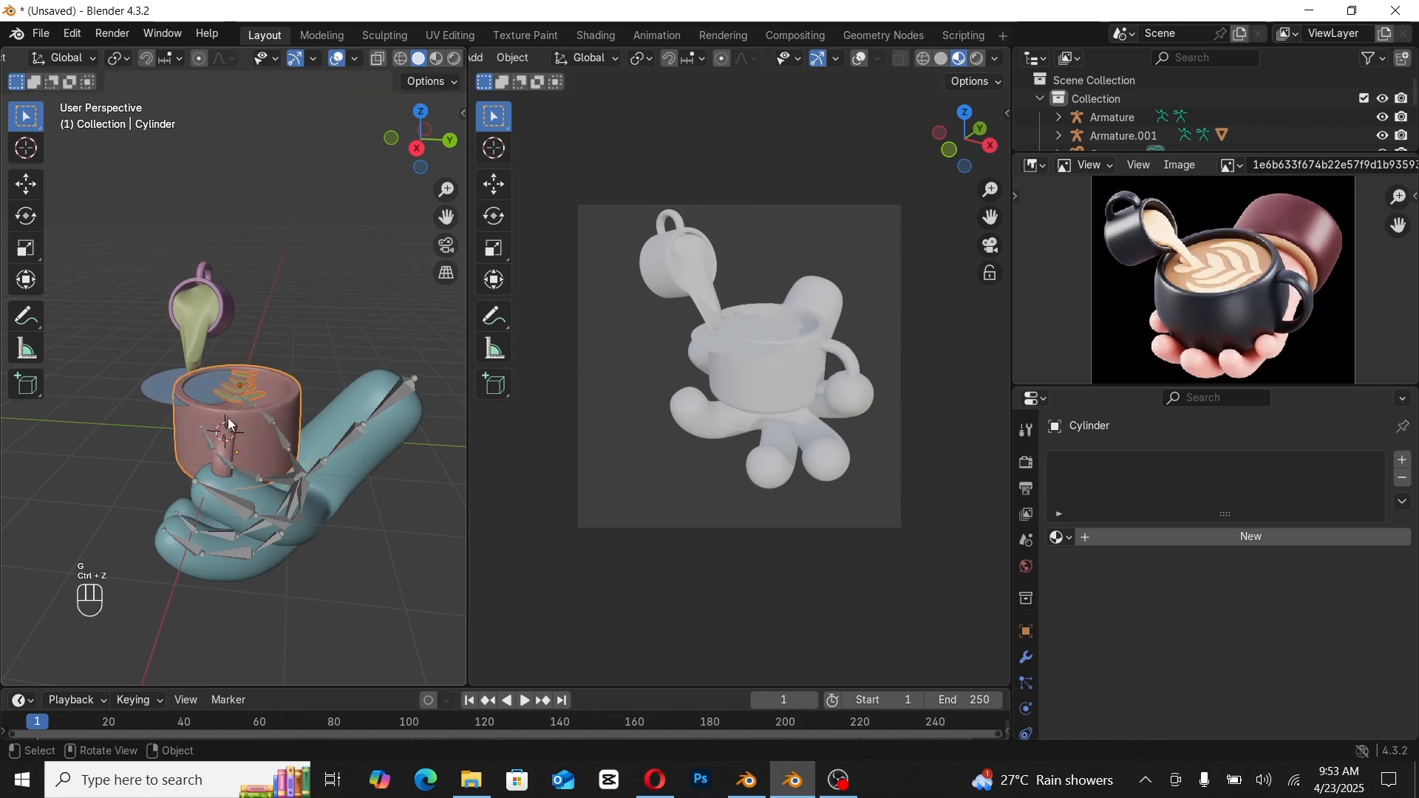
Step: Select the coffee surface, latte art and held cup together and move them along the Y axis toward the palm
click(165, 383)
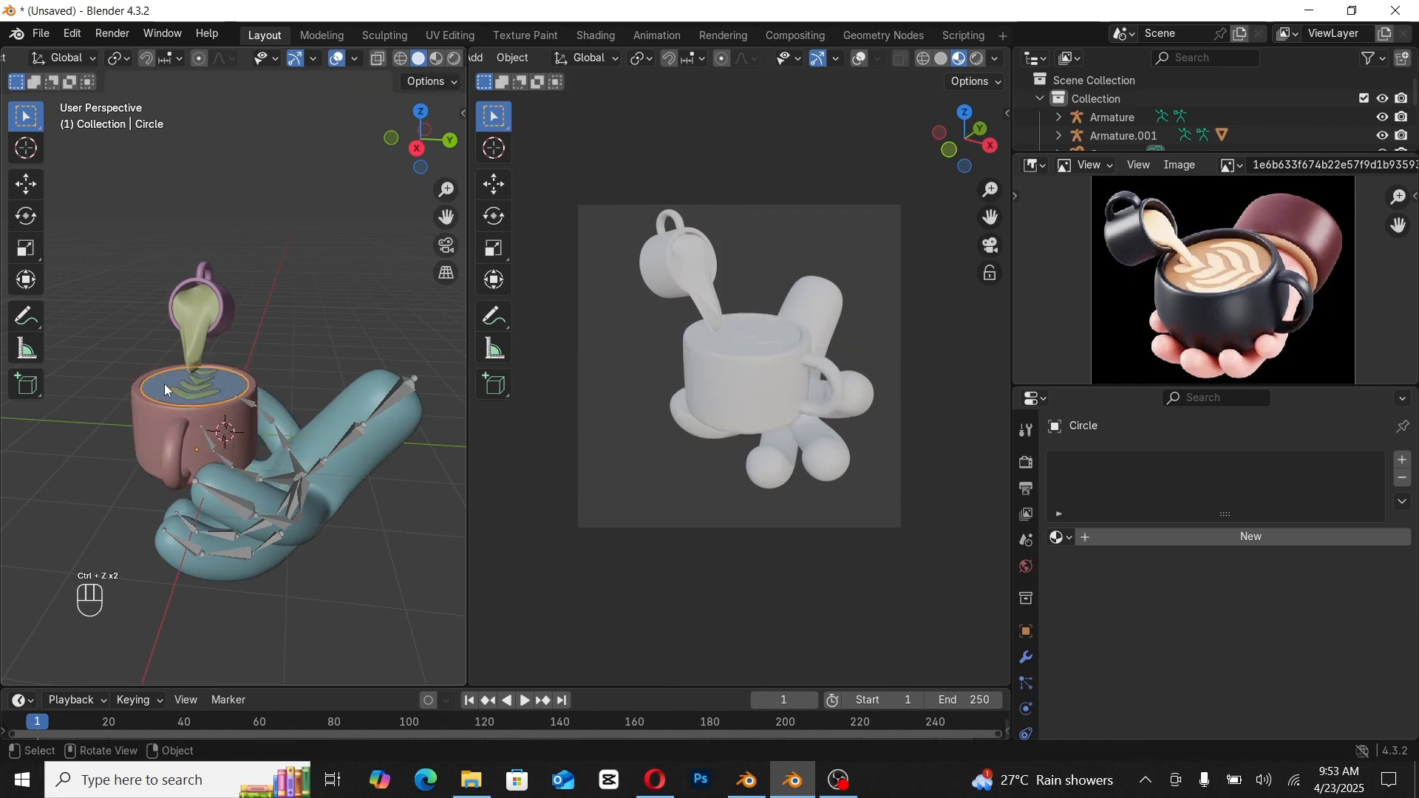
shift+click(177, 390)
click(152, 417)
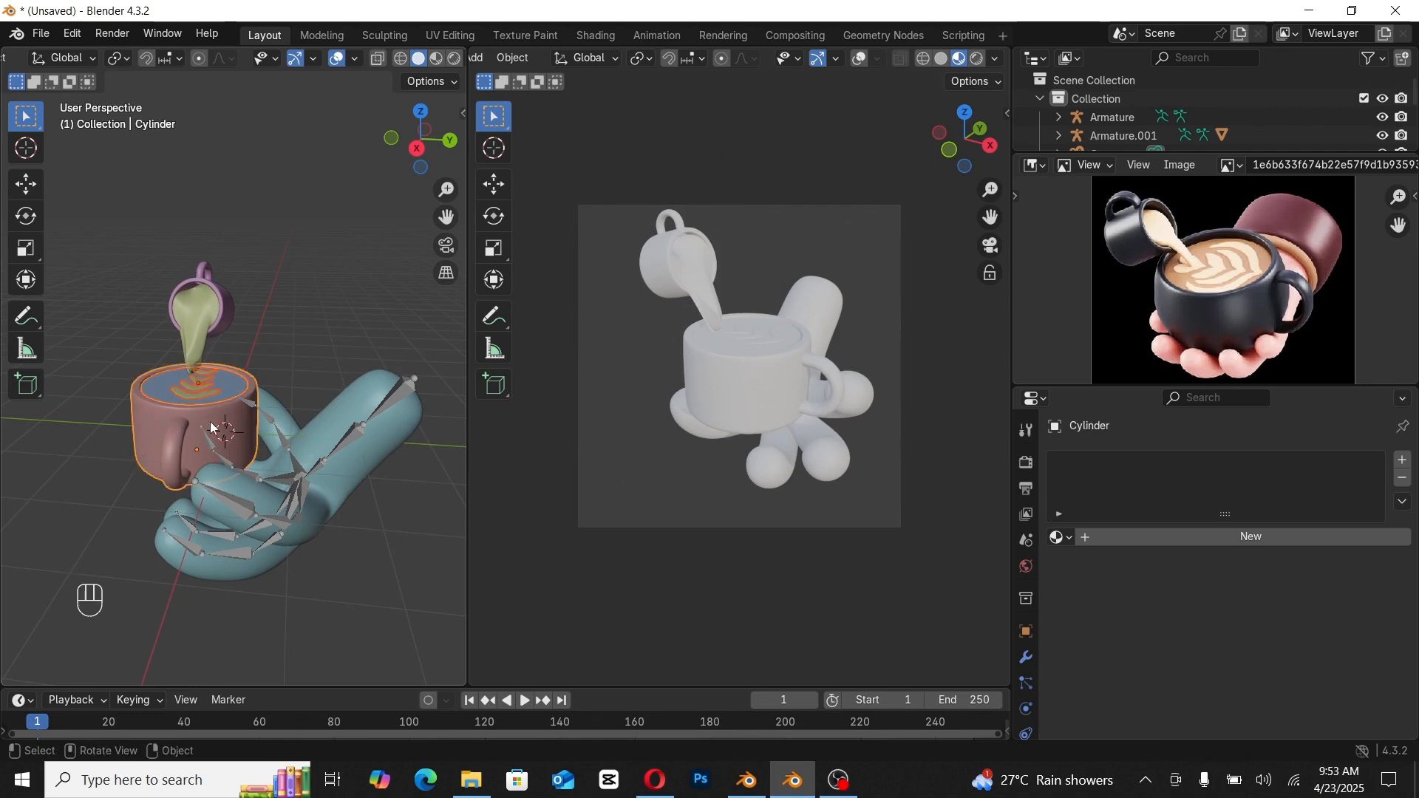
key(g)
key(y)
click(269, 416)
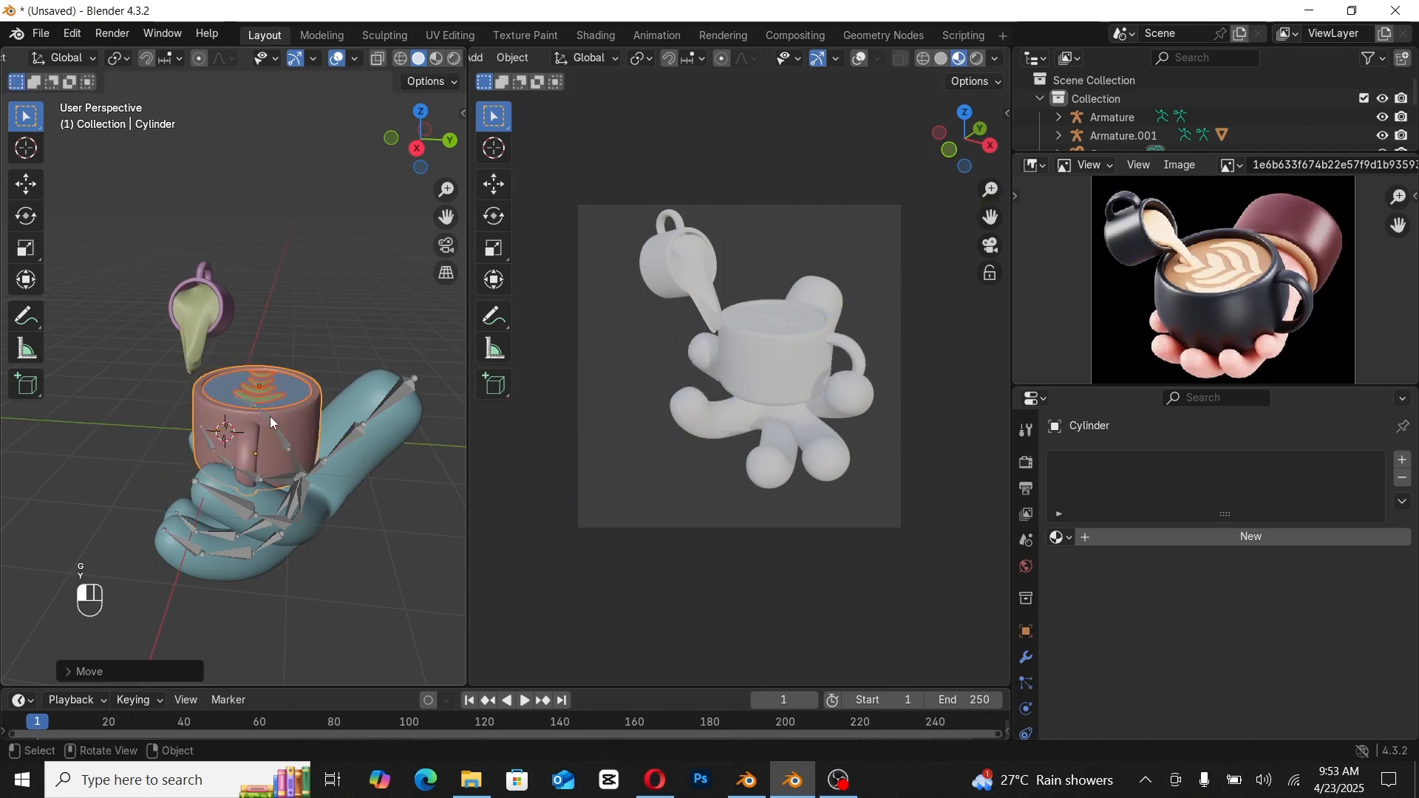
Step: Lower the held cup, coffee surface and latte art together along the Z axis into the hand
key(g)
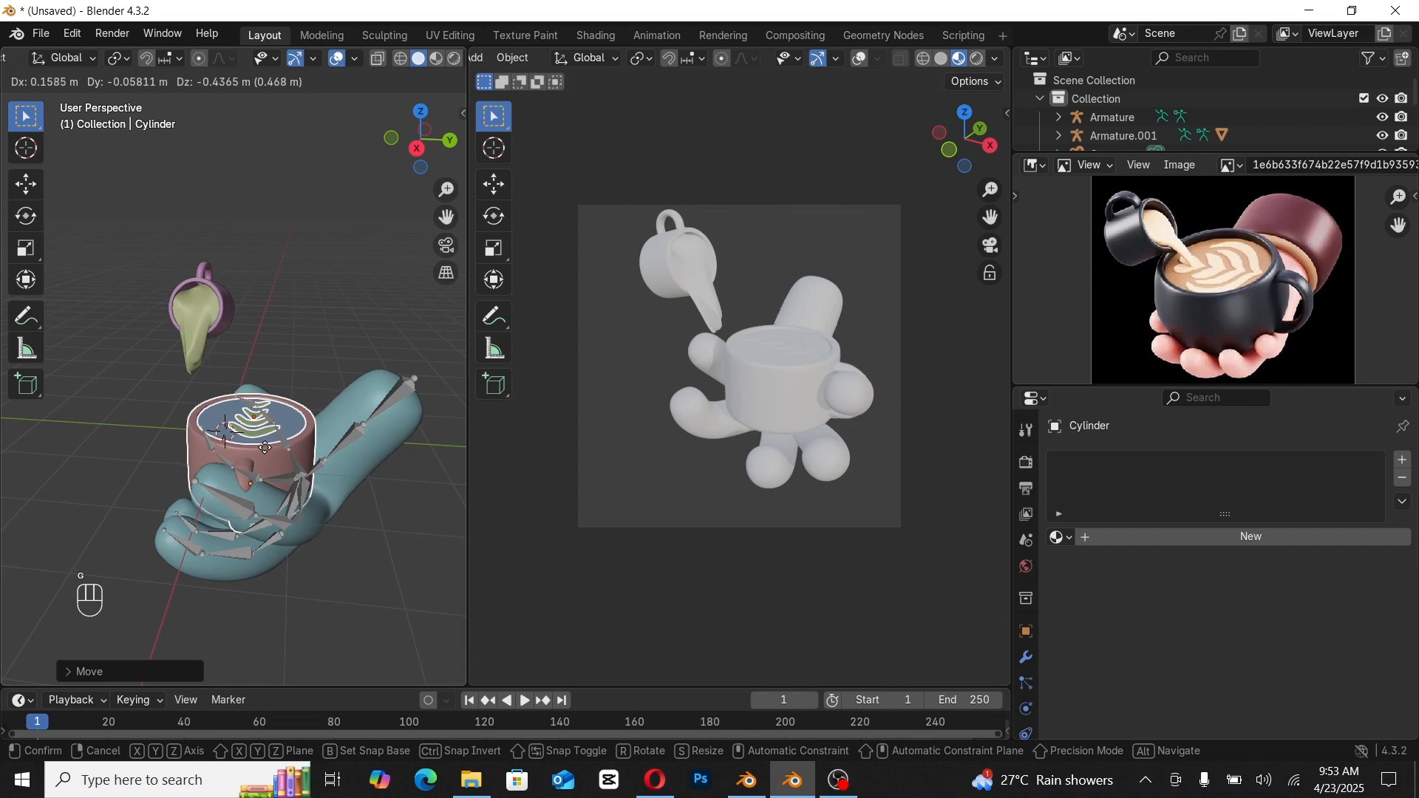
key(z)
click(267, 453)
Step: Rotate the held cup, coffee surface and latte art around the global Z axis to swing the handle outward above the finger in camera view
key(r)
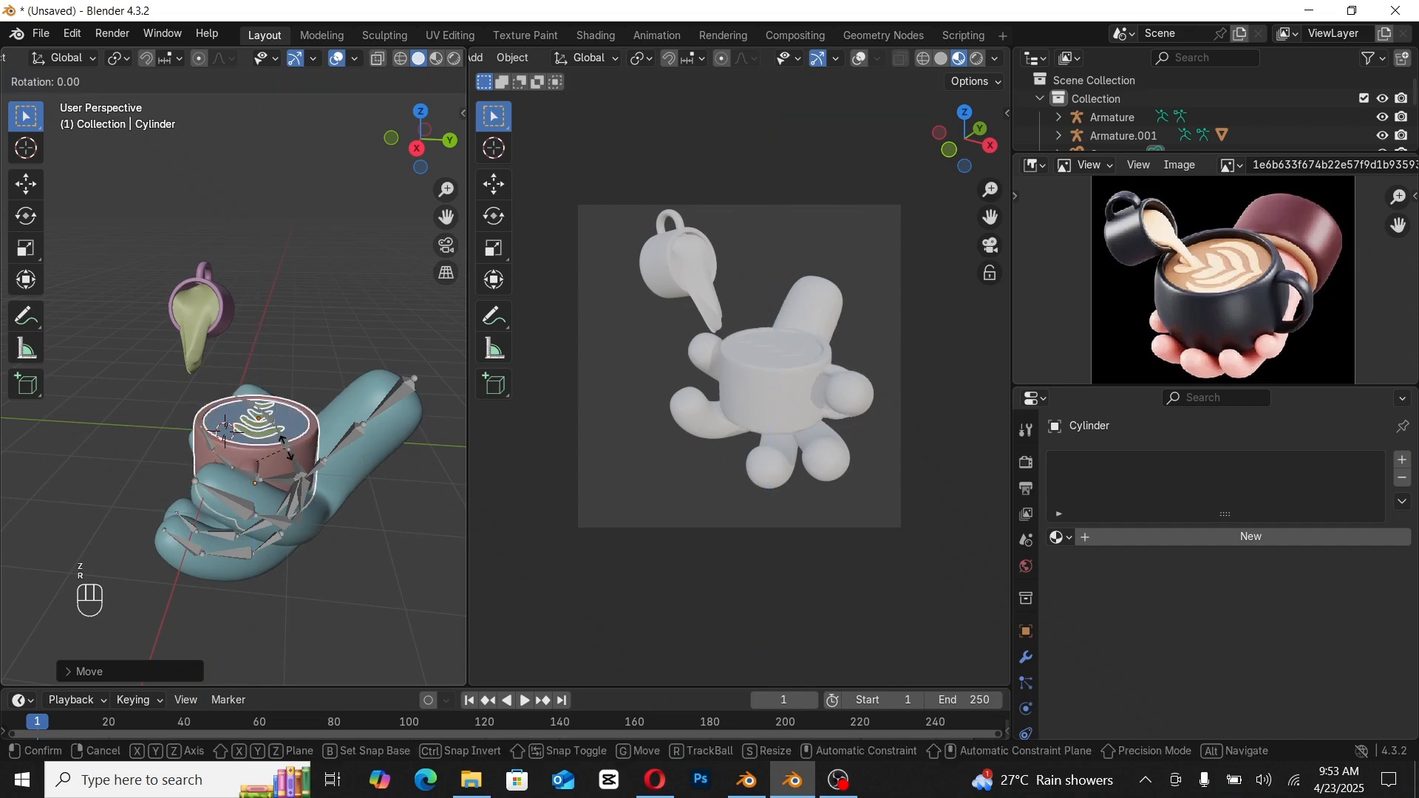
key(z)
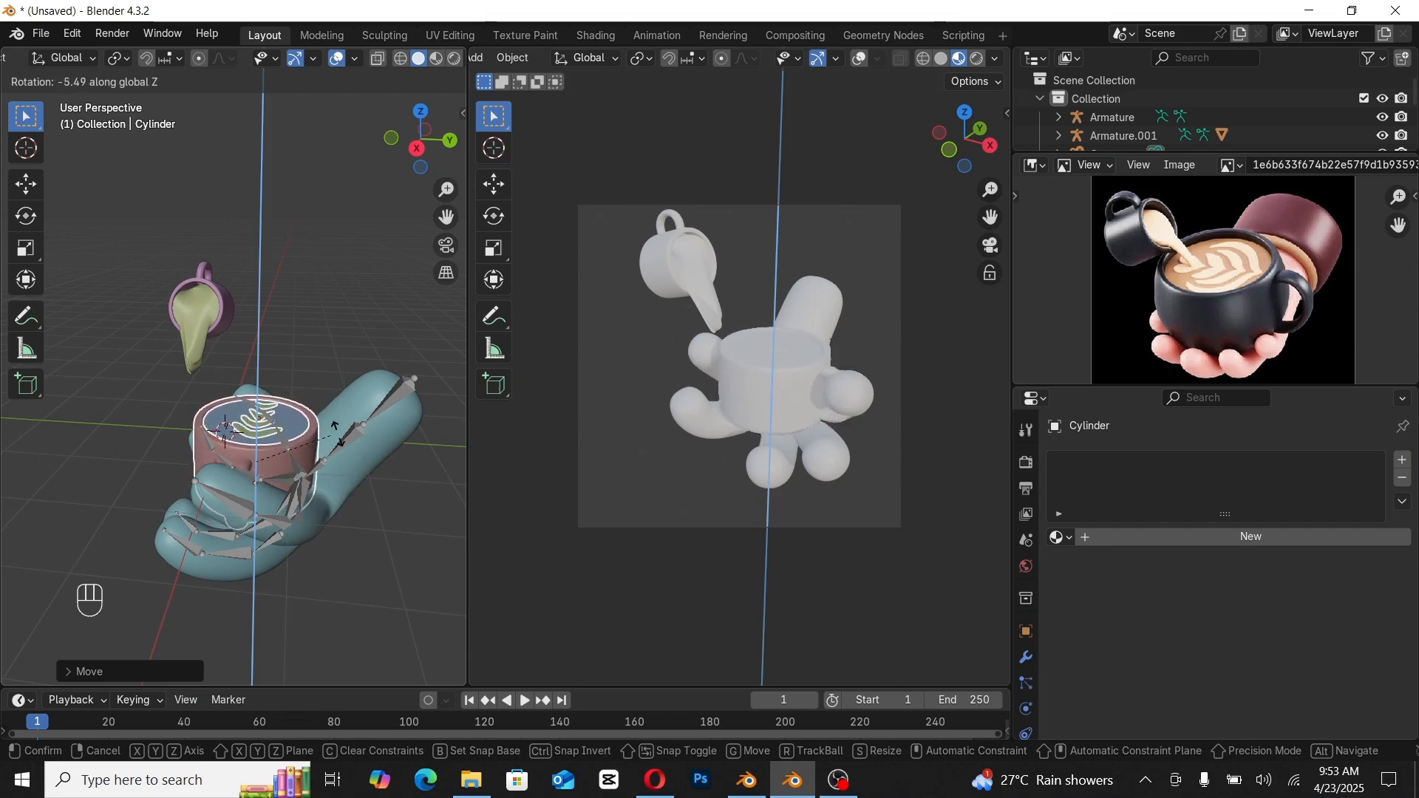
click(400, 421)
key(r)
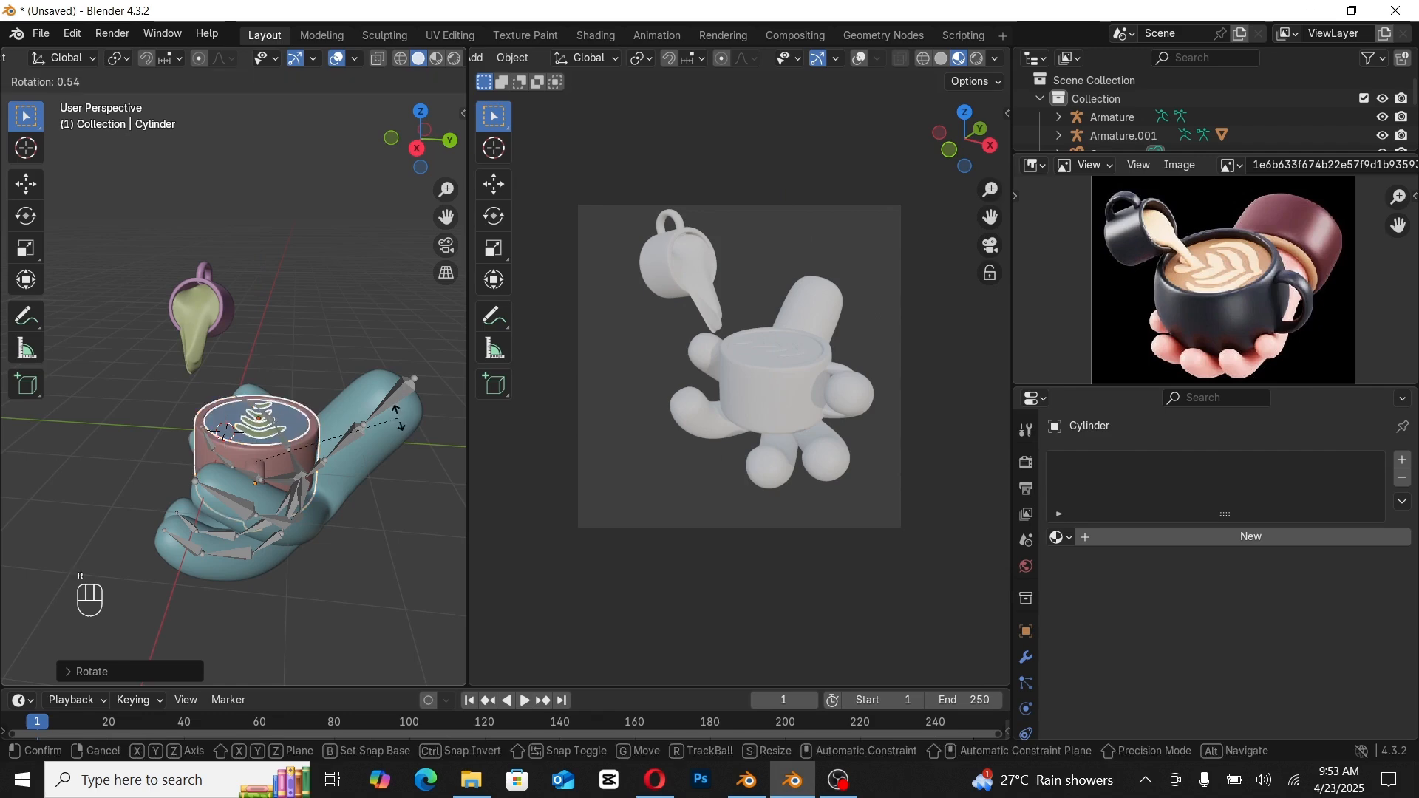
key(z)
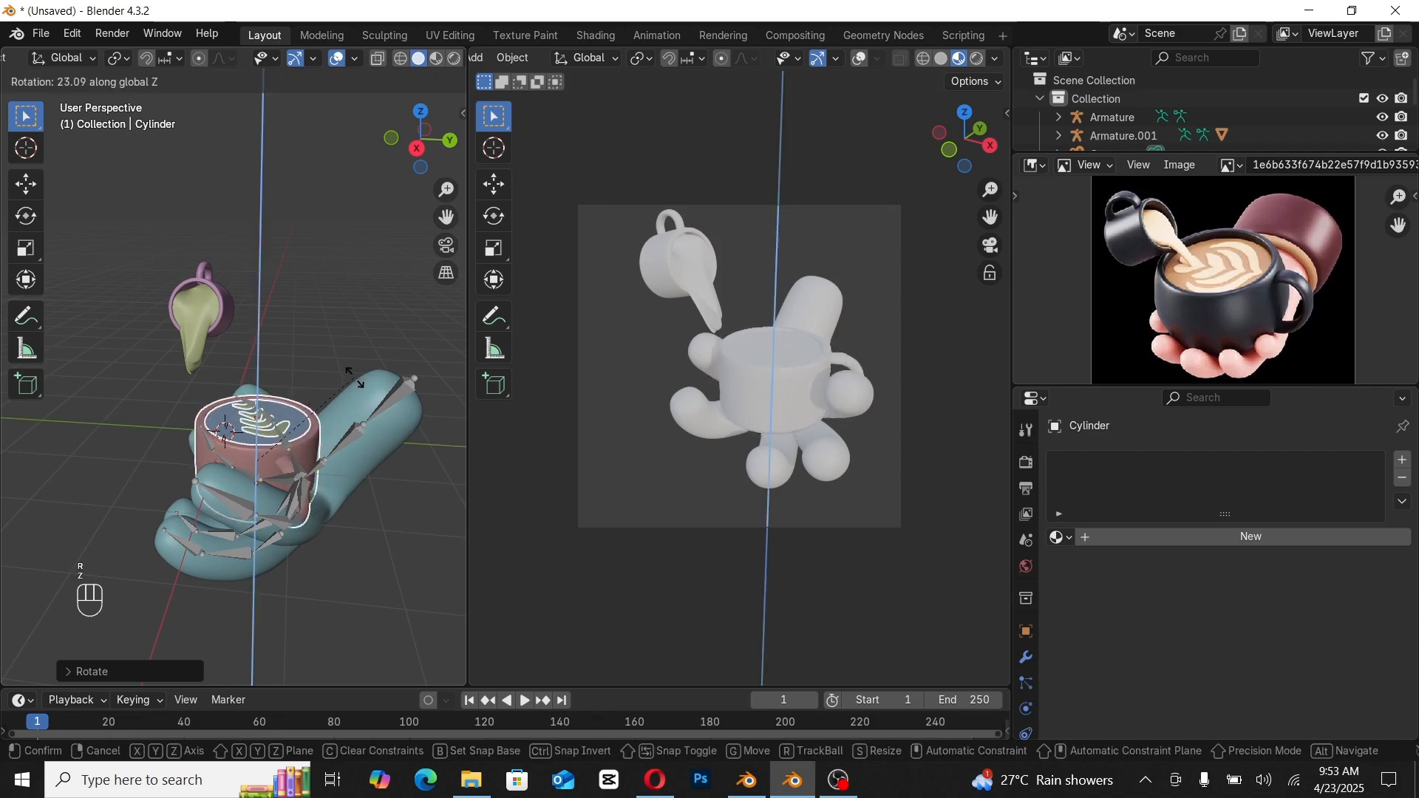
click(268, 456)
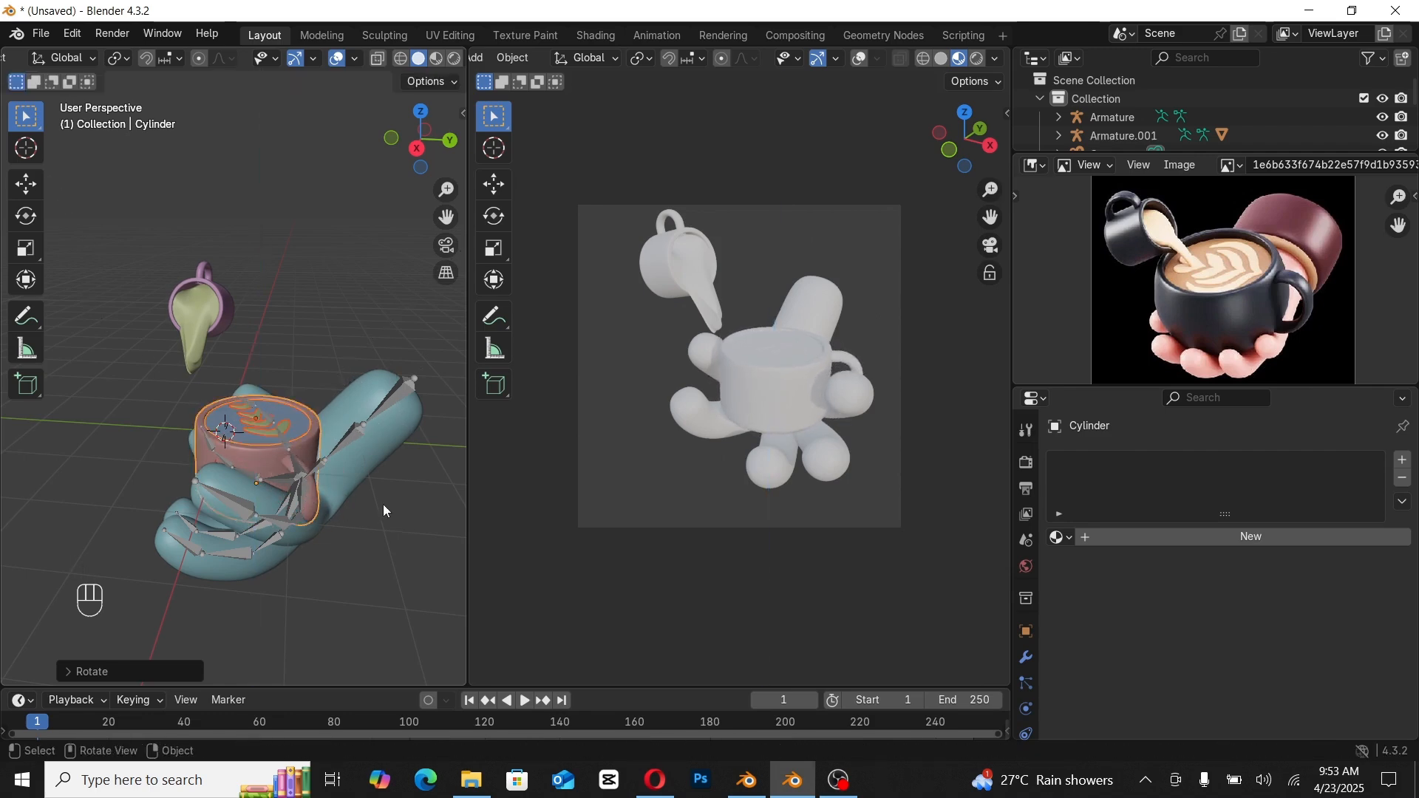
Step: Rotate the large cup with its coffee and latte art about -74° around the global Z axis
key(r)
key(z)
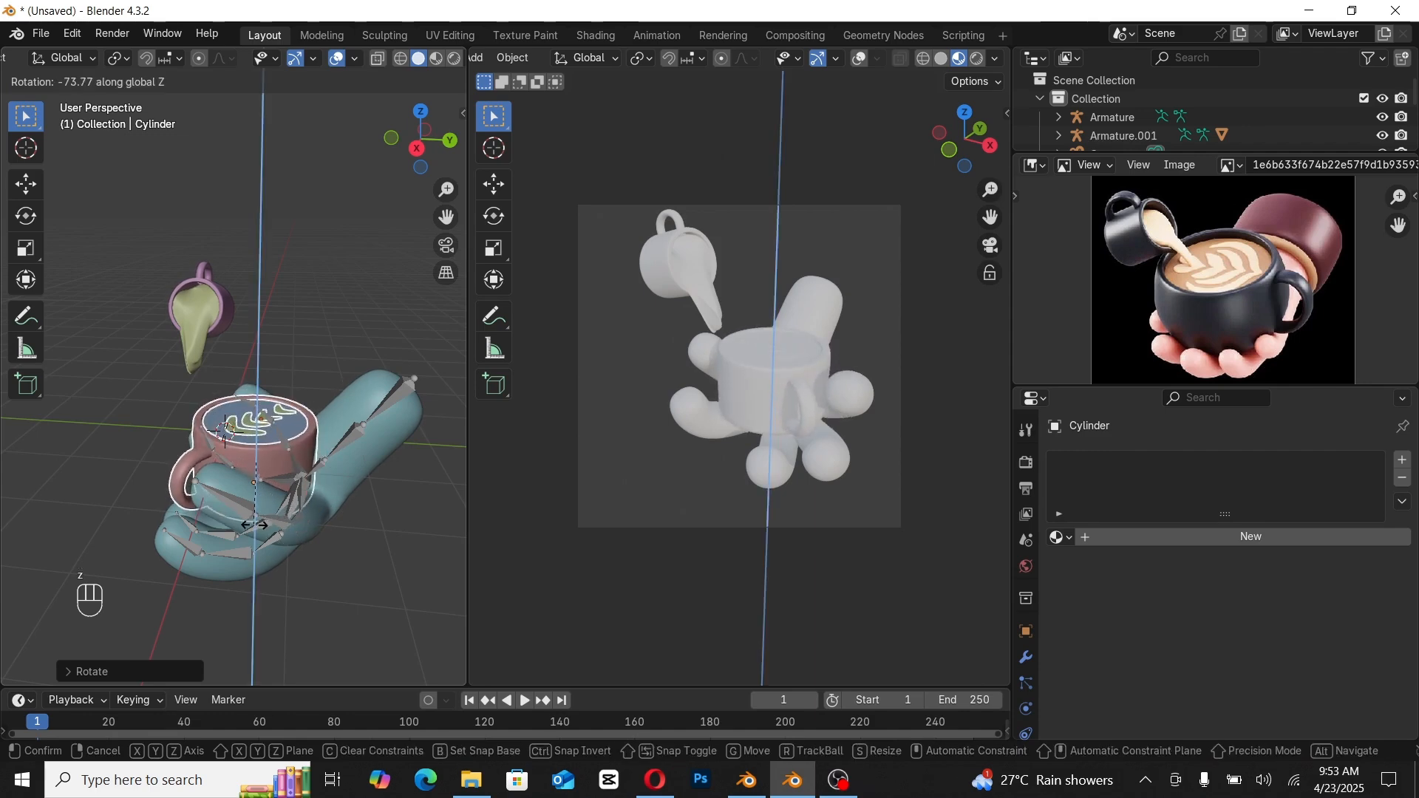
click(254, 525)
middle_drag(255, 524, 313, 499)
scroll(313, 499, up, 1)
click(301, 393)
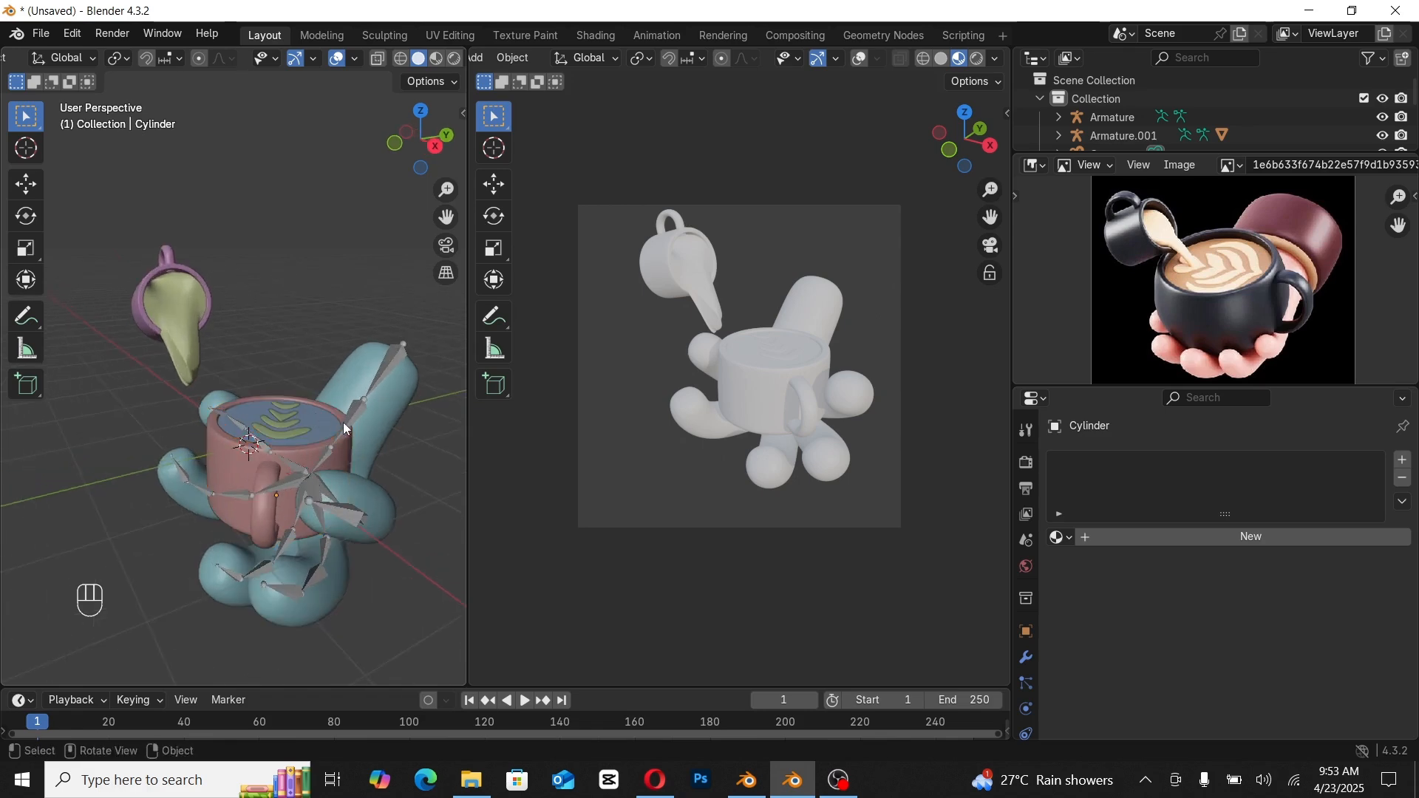
Step: Add a new material to the hand and give it a light yellow base color, about #E7DC89
click(702, 425)
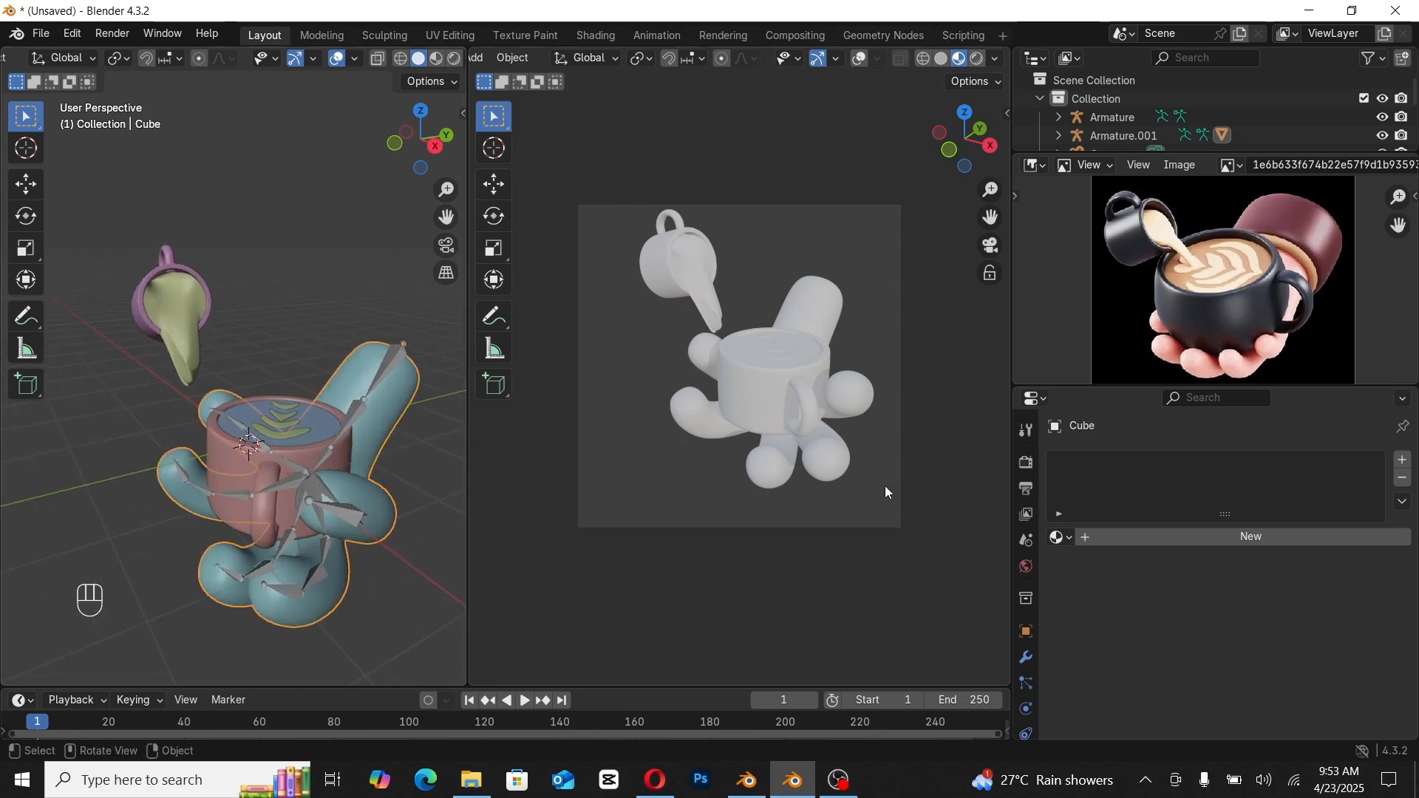
click(1193, 538)
click(1297, 651)
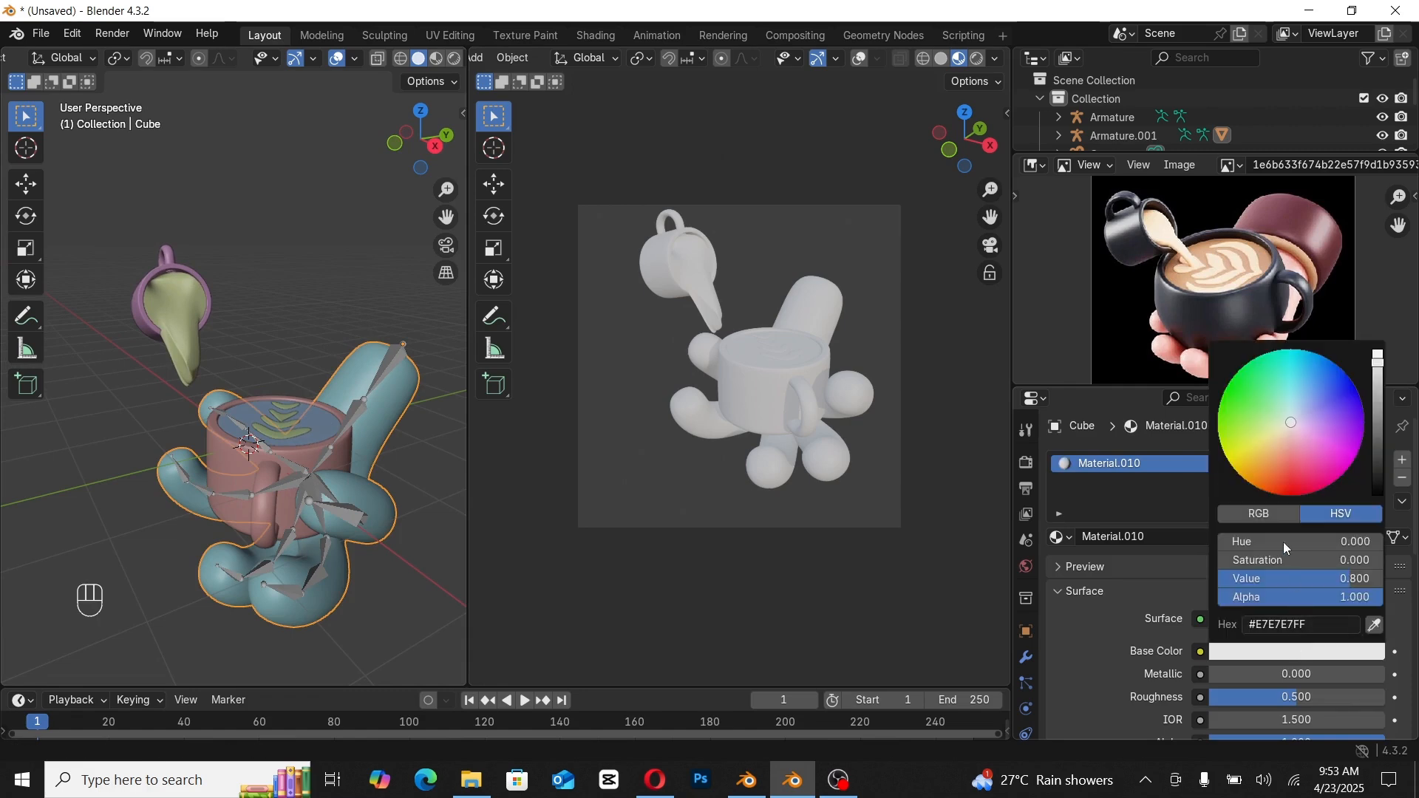
click(1266, 441)
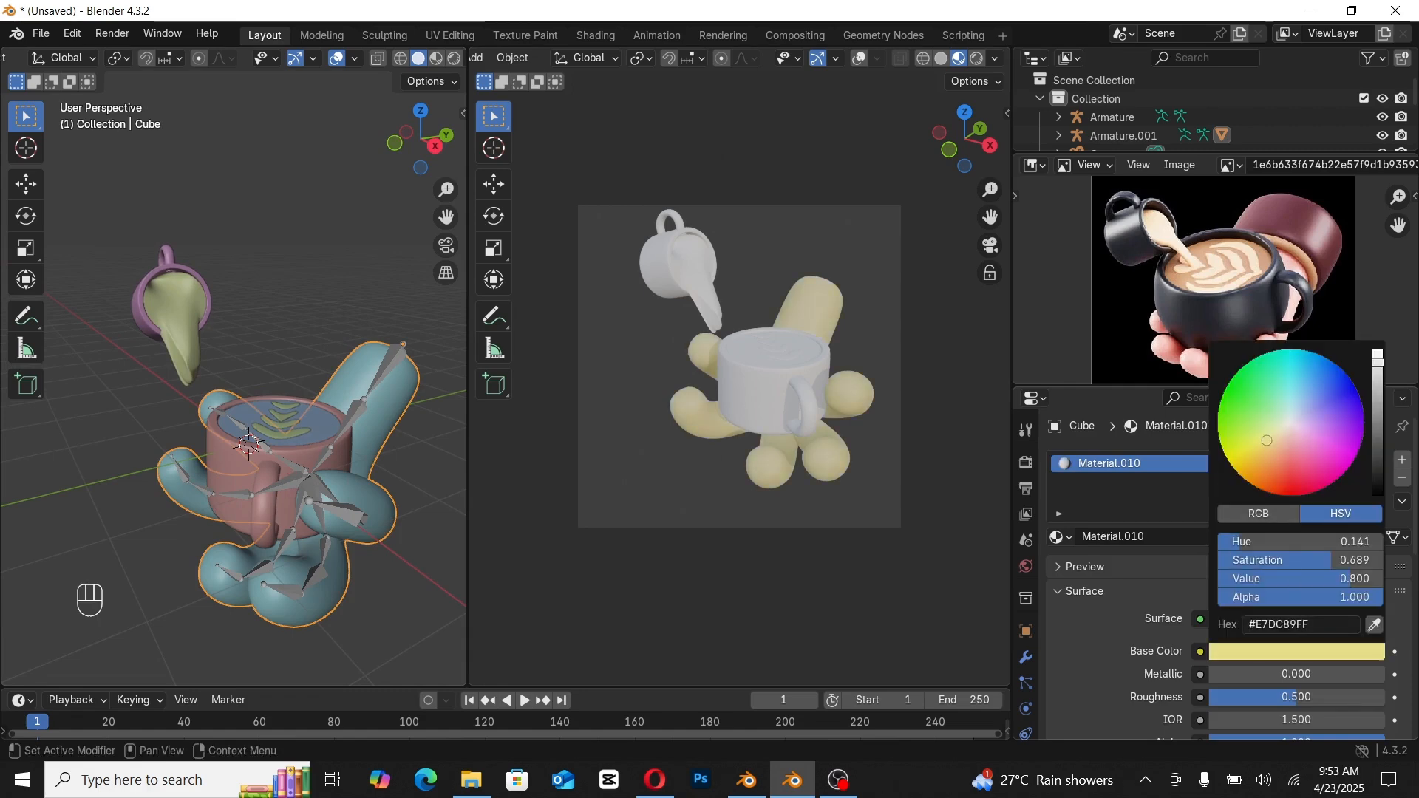
scroll(1235, 685, down, 2)
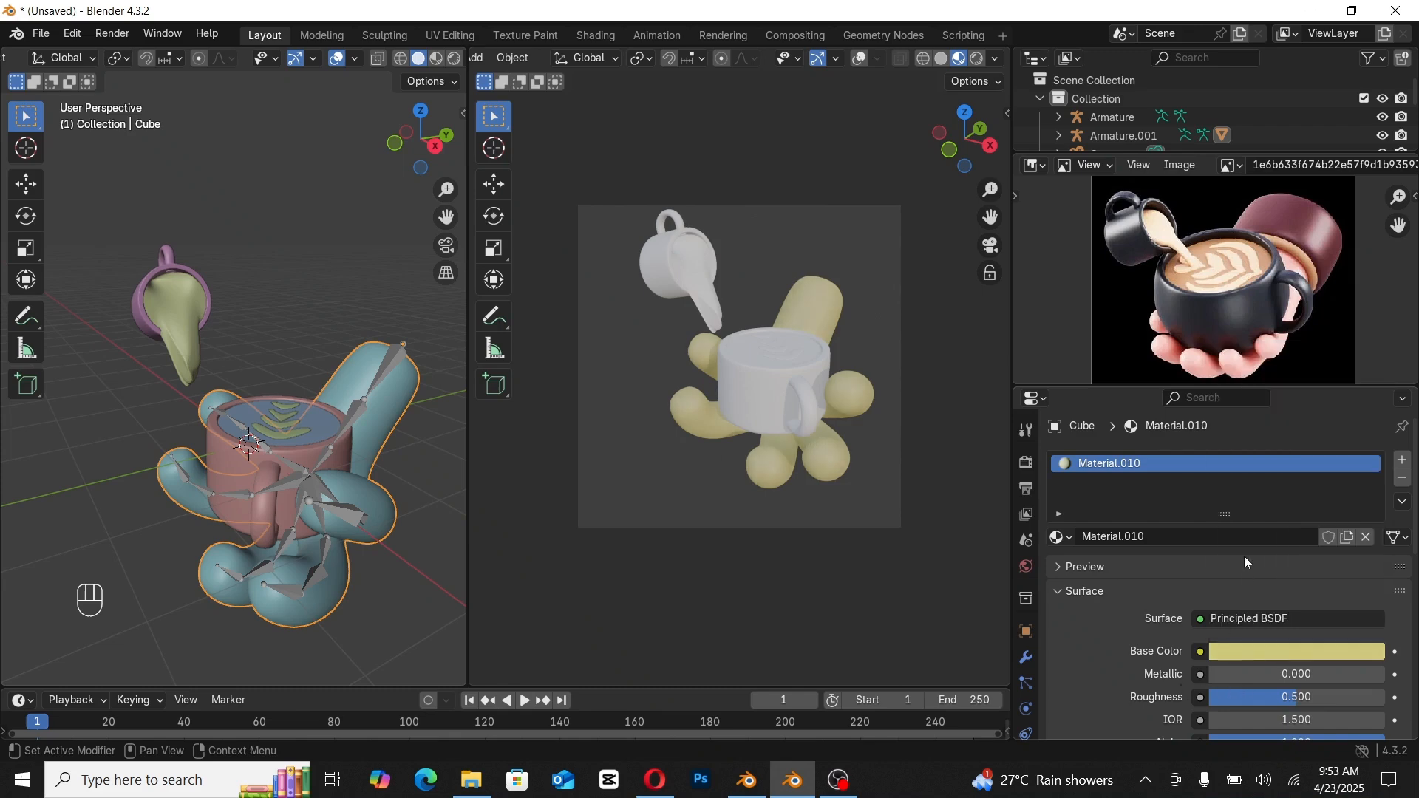
Step: Try warmer and darker yellow tones for the hand's base color, ending at about #9F9355
click(1283, 653)
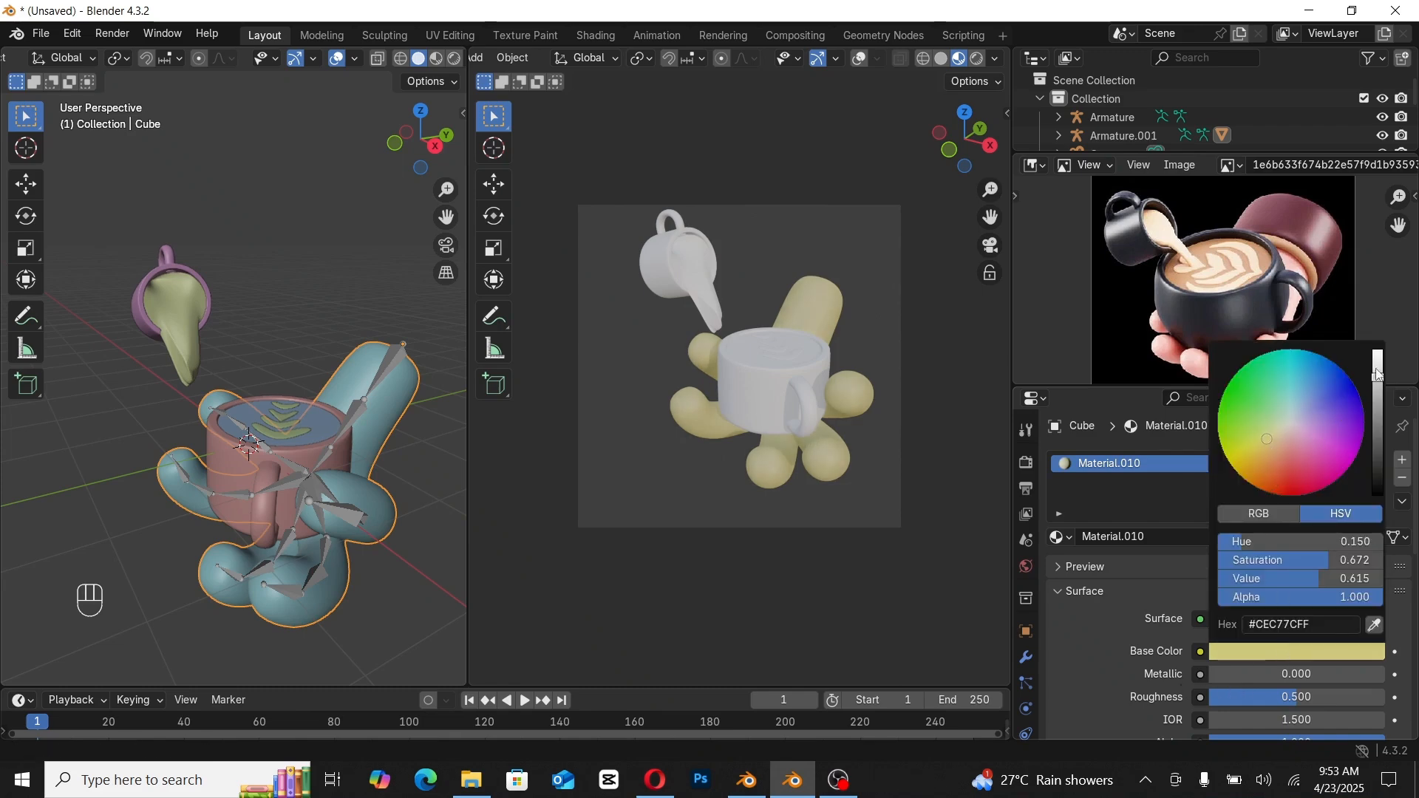
drag(1377, 374, 1377, 361)
mouse_move(1261, 441)
mouse_down()
mouse_move(1250, 459)
mouse_move(1254, 447)
mouse_up()
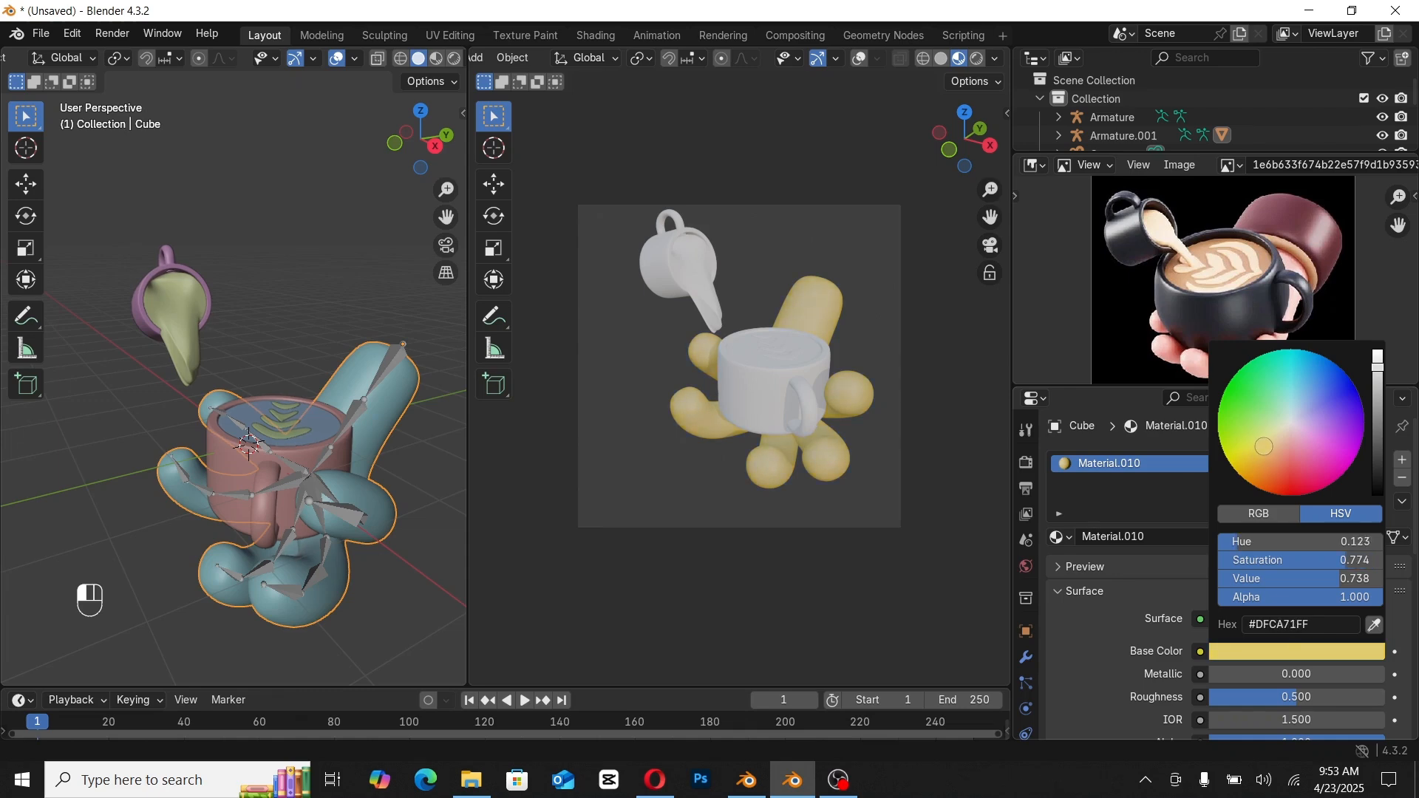
drag(1270, 440, 1264, 444)
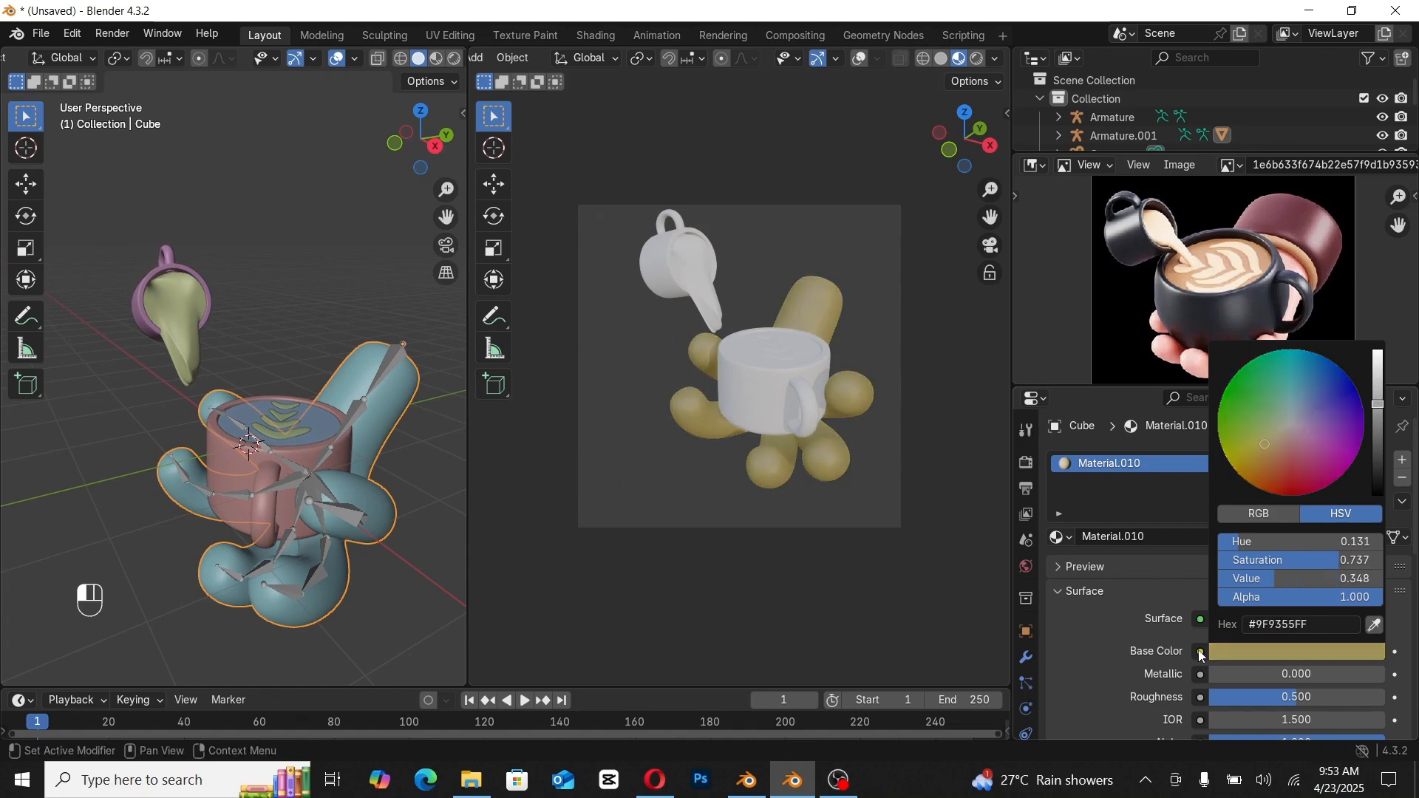
Step: Brighten the hand's base color to a value of 1.000 and shift it to light pink, about #FFA3AE
click(1293, 651)
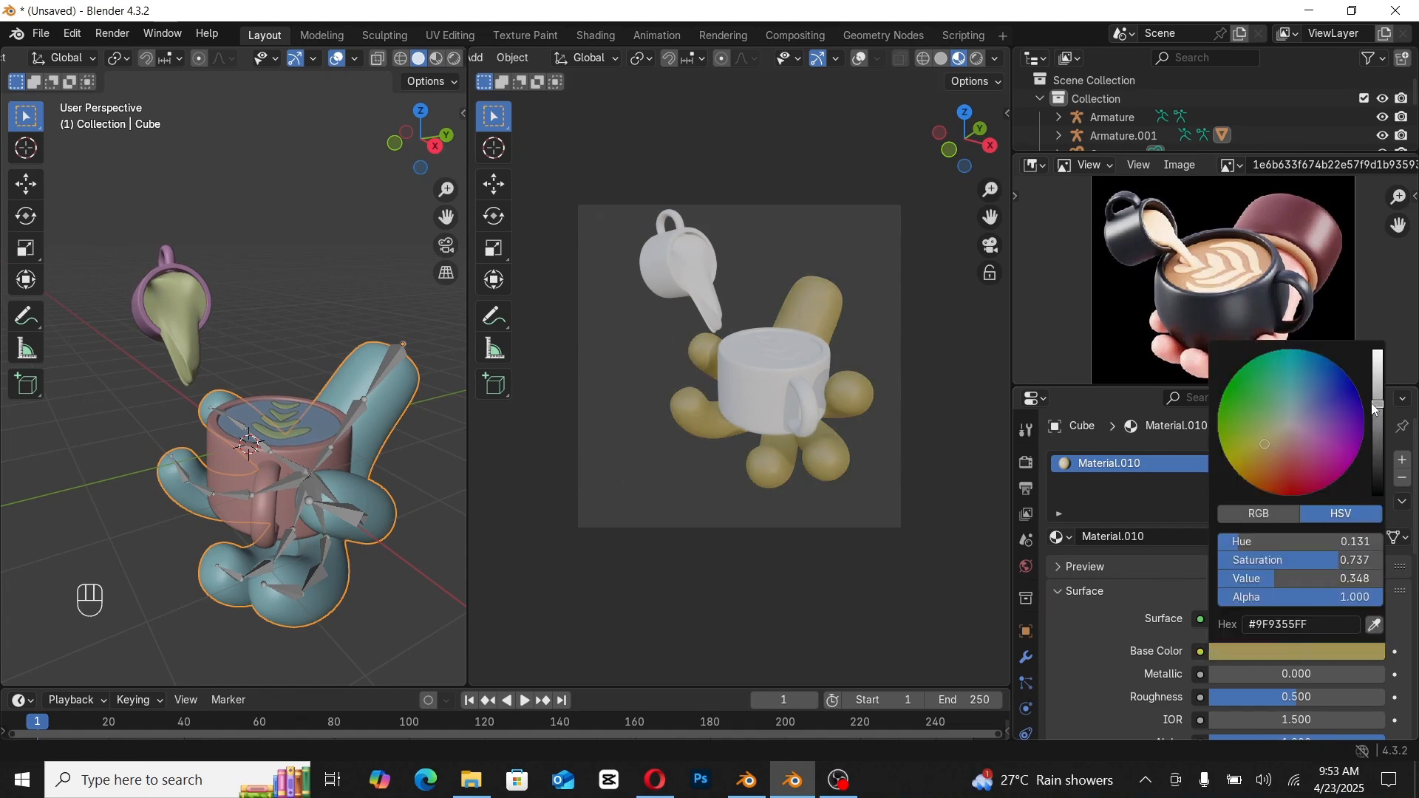
drag(1376, 408, 1377, 353)
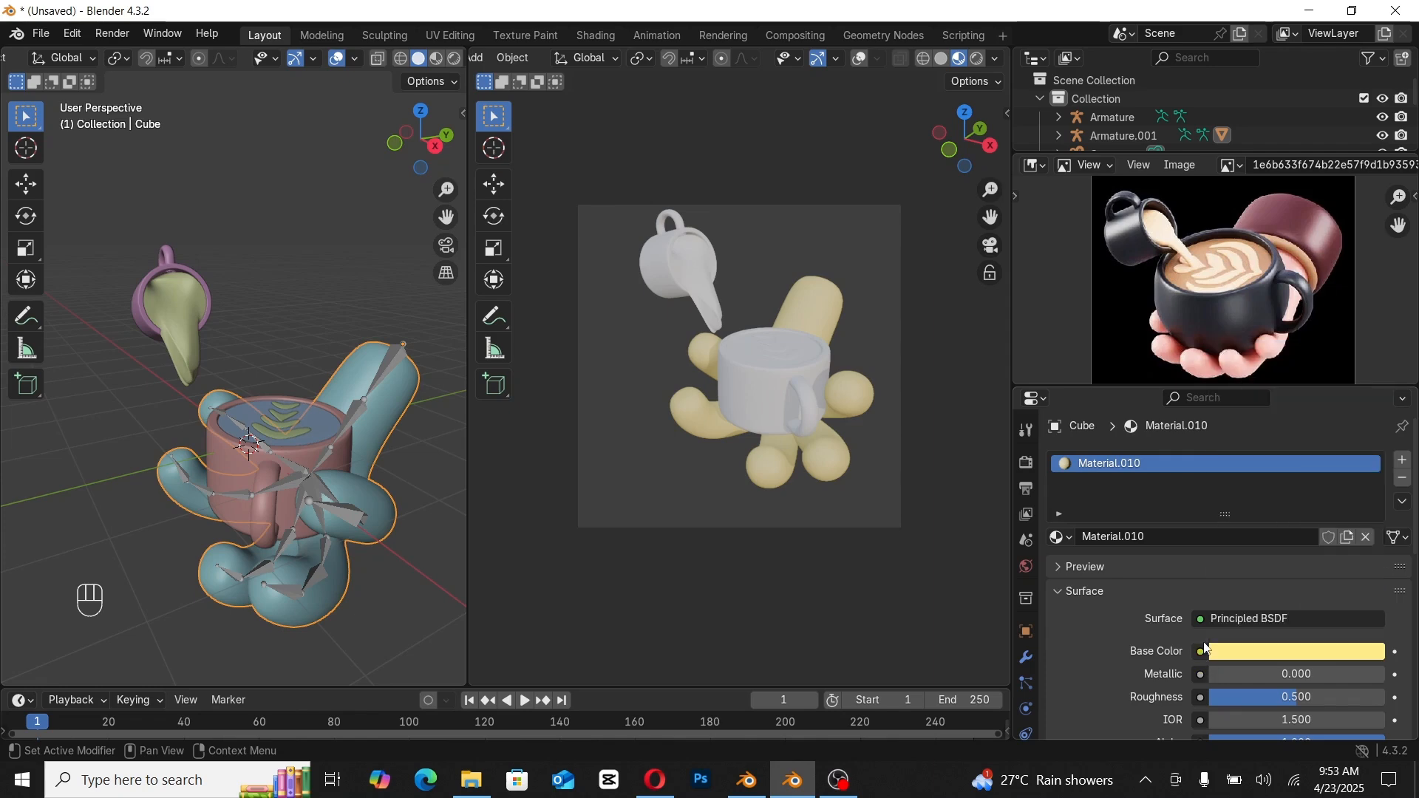
scroll(1211, 643, down, 10)
scroll(1252, 502, up, 3)
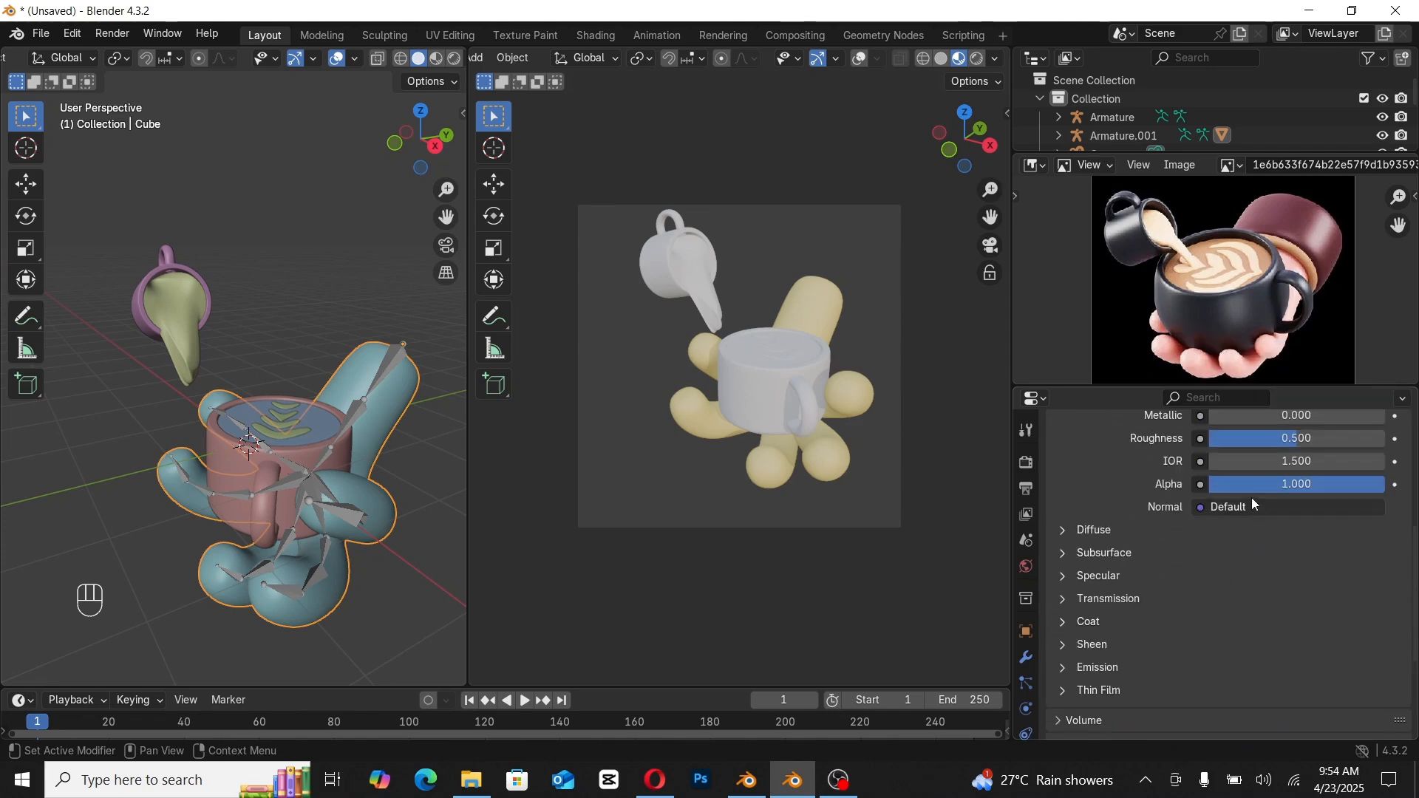
scroll(1252, 501, up, 5)
click(1269, 572)
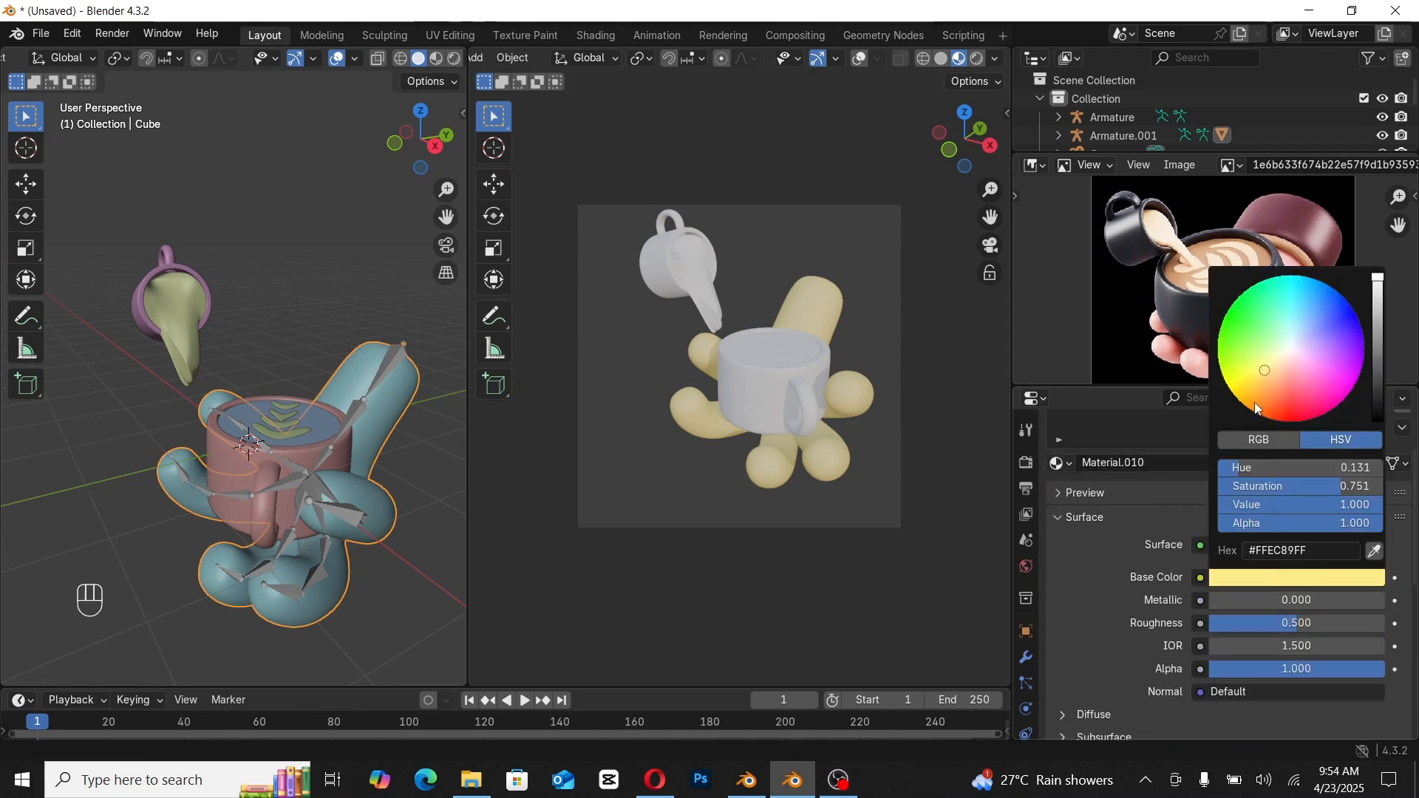
drag(1282, 367, 1294, 375)
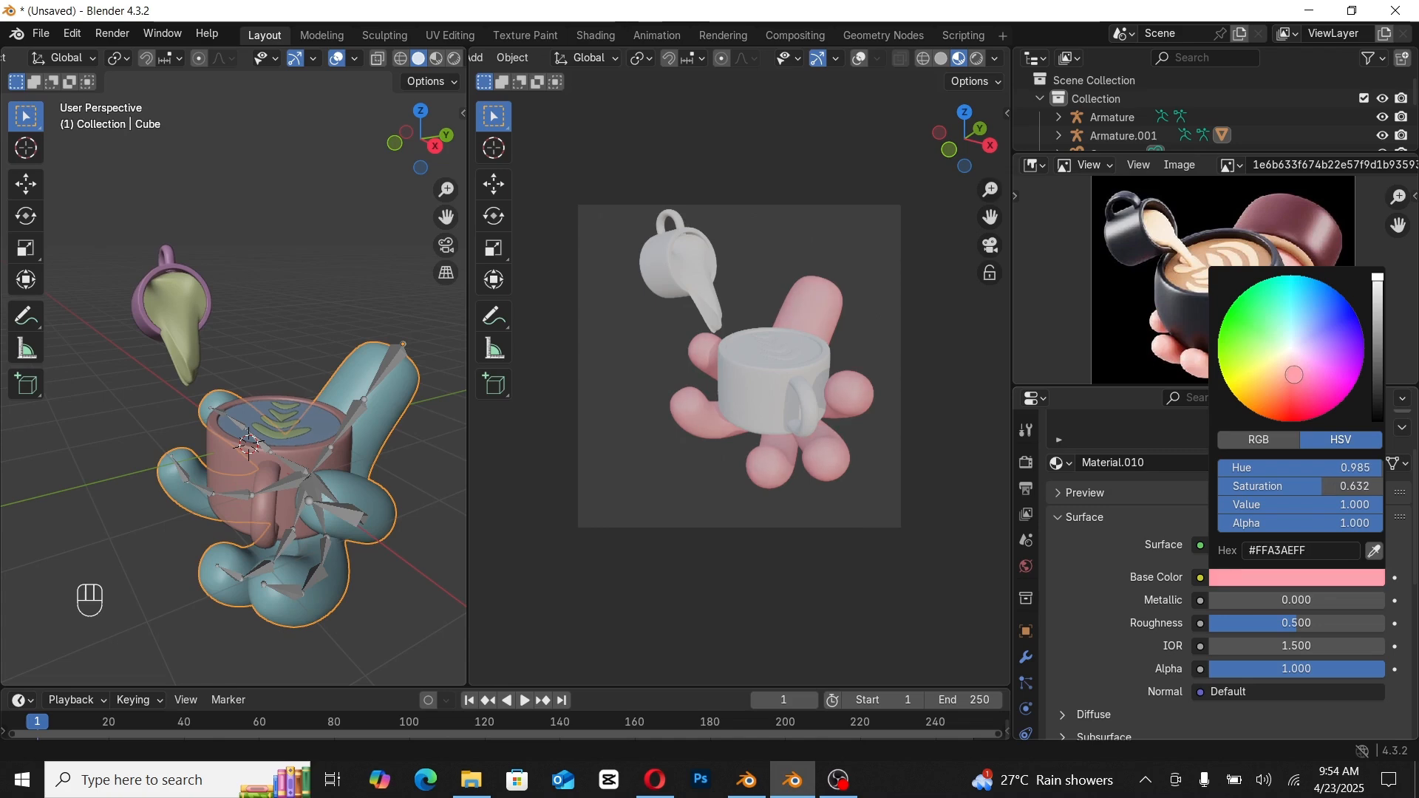
Step: In the hand material's subsurface settings, raise the first radius component to 10.400 and the scale to 4.45 m
scroll(1197, 607, down, 10)
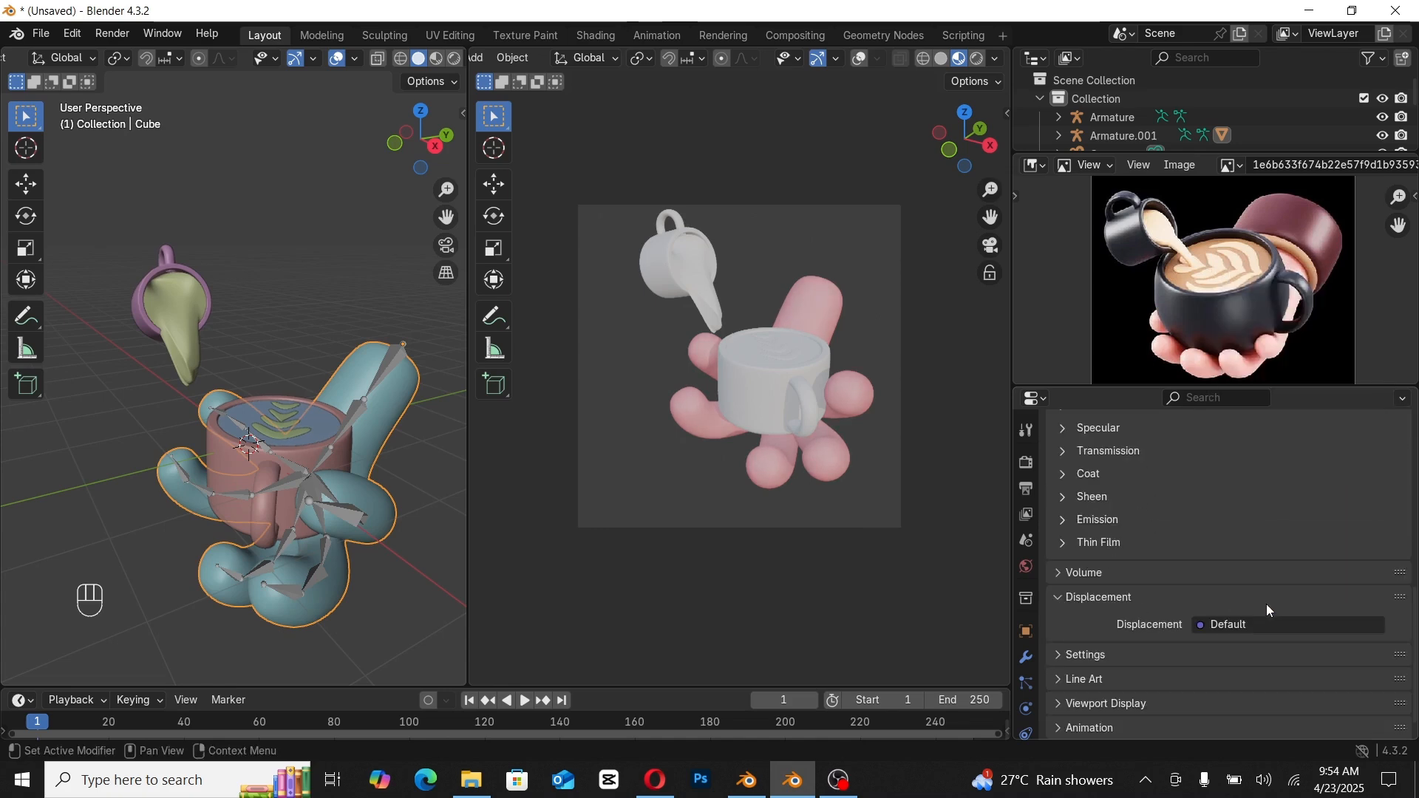
scroll(1265, 588, up, 9)
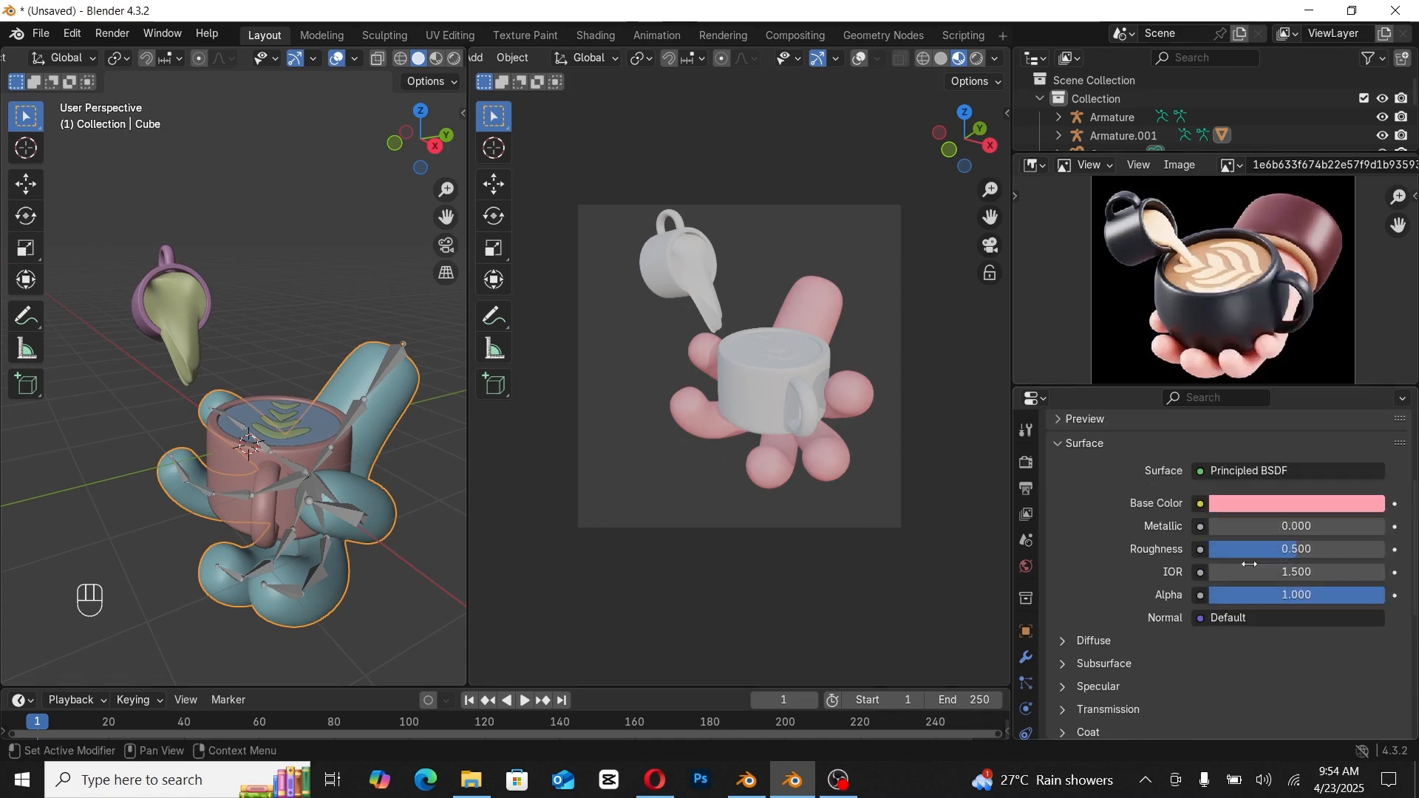
click(1106, 664)
scroll(1155, 653, down, 2)
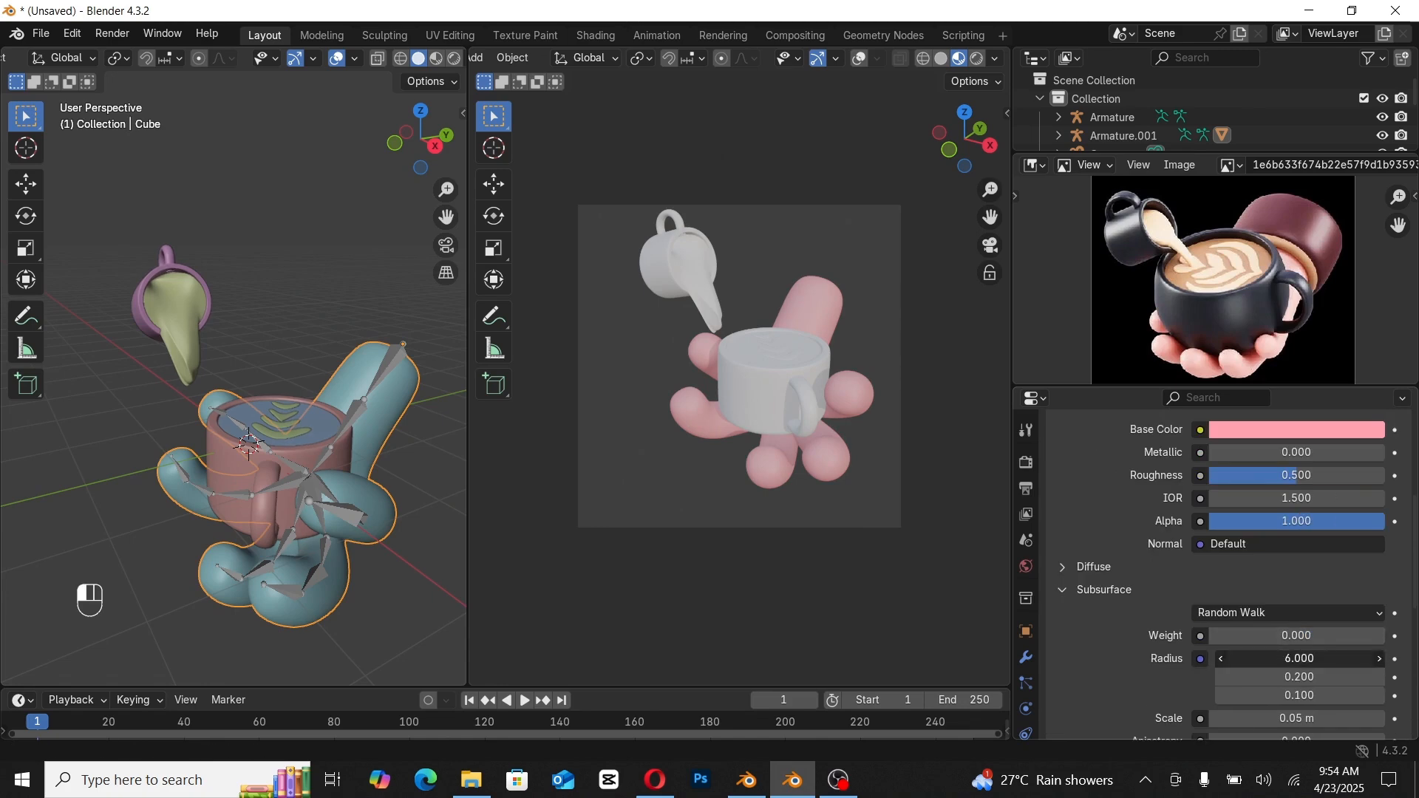
drag(1259, 650, 1301, 650)
scroll(1261, 654, down, 4)
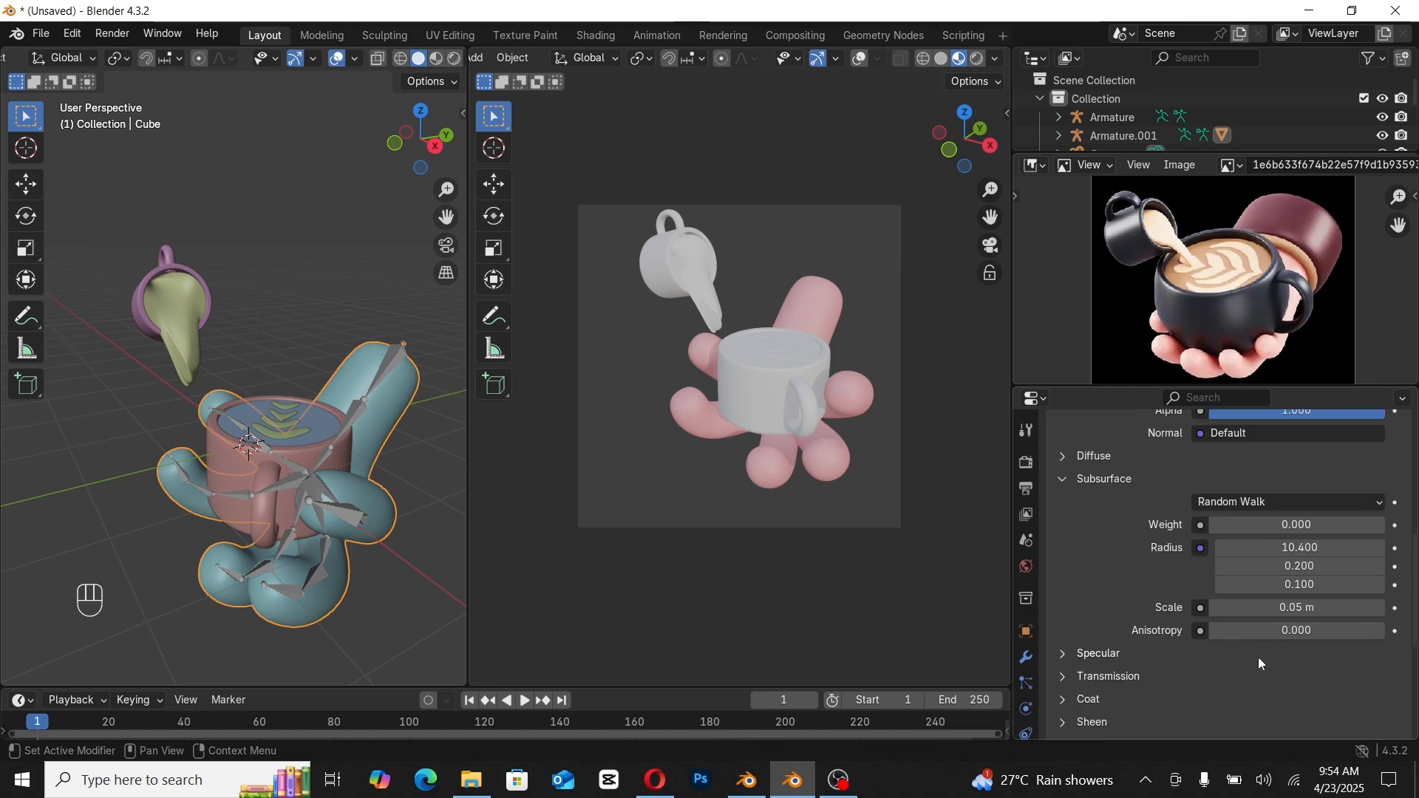
mouse_move(1265, 610)
mouse_down()
mouse_move(1300, 611)
mouse_move(1257, 613)
mouse_up()
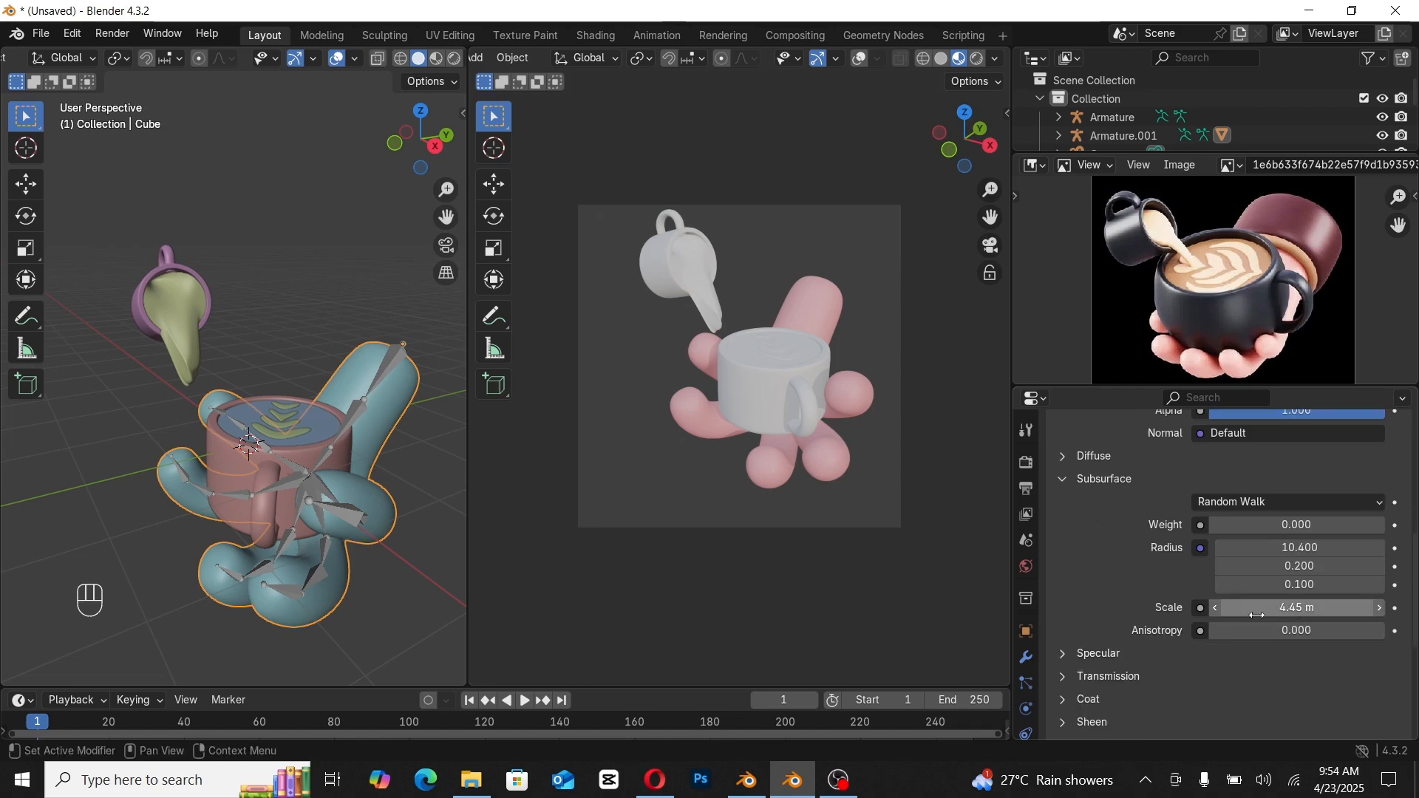
Step: Set the subsurface weight of the hand material to 3
drag(1253, 529, 1253, 526)
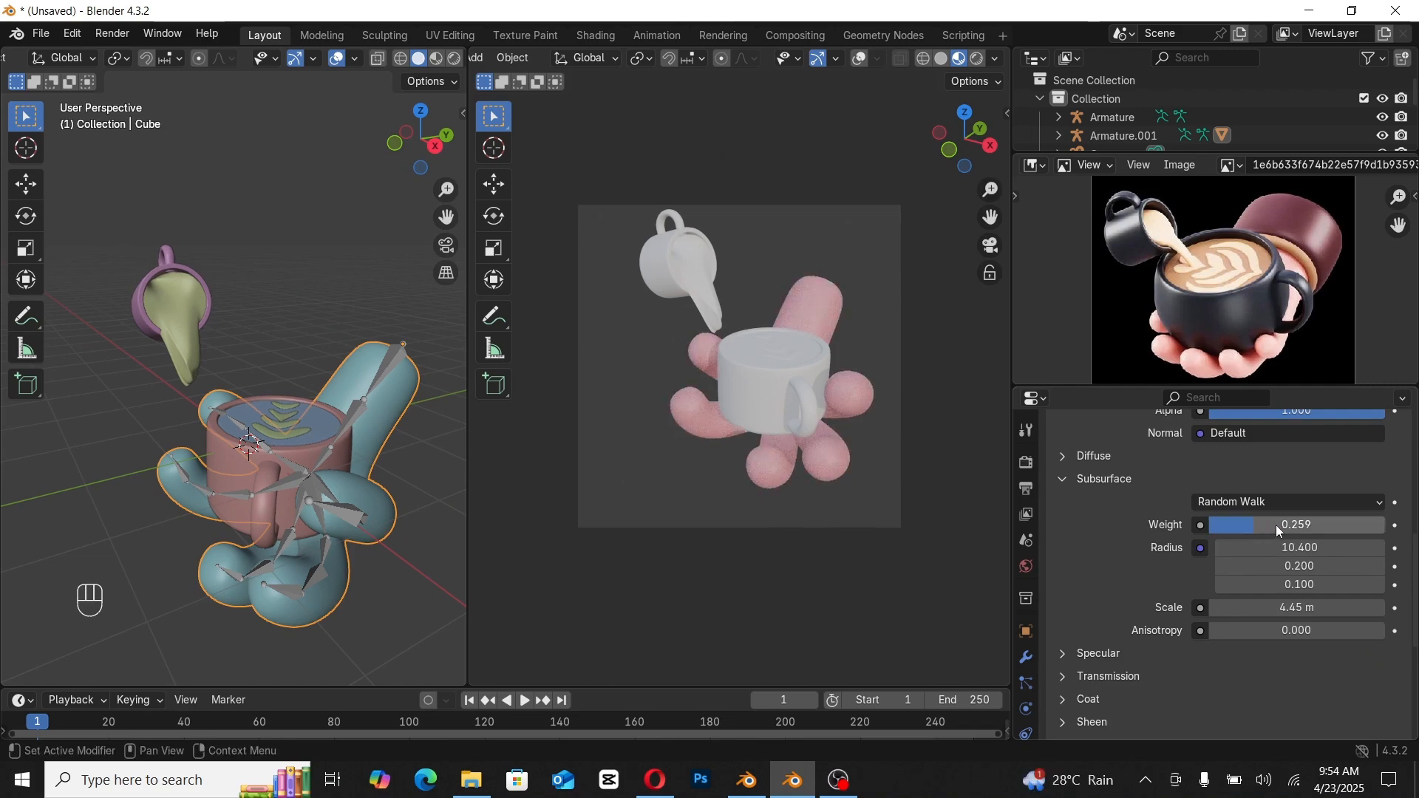
click(1277, 527)
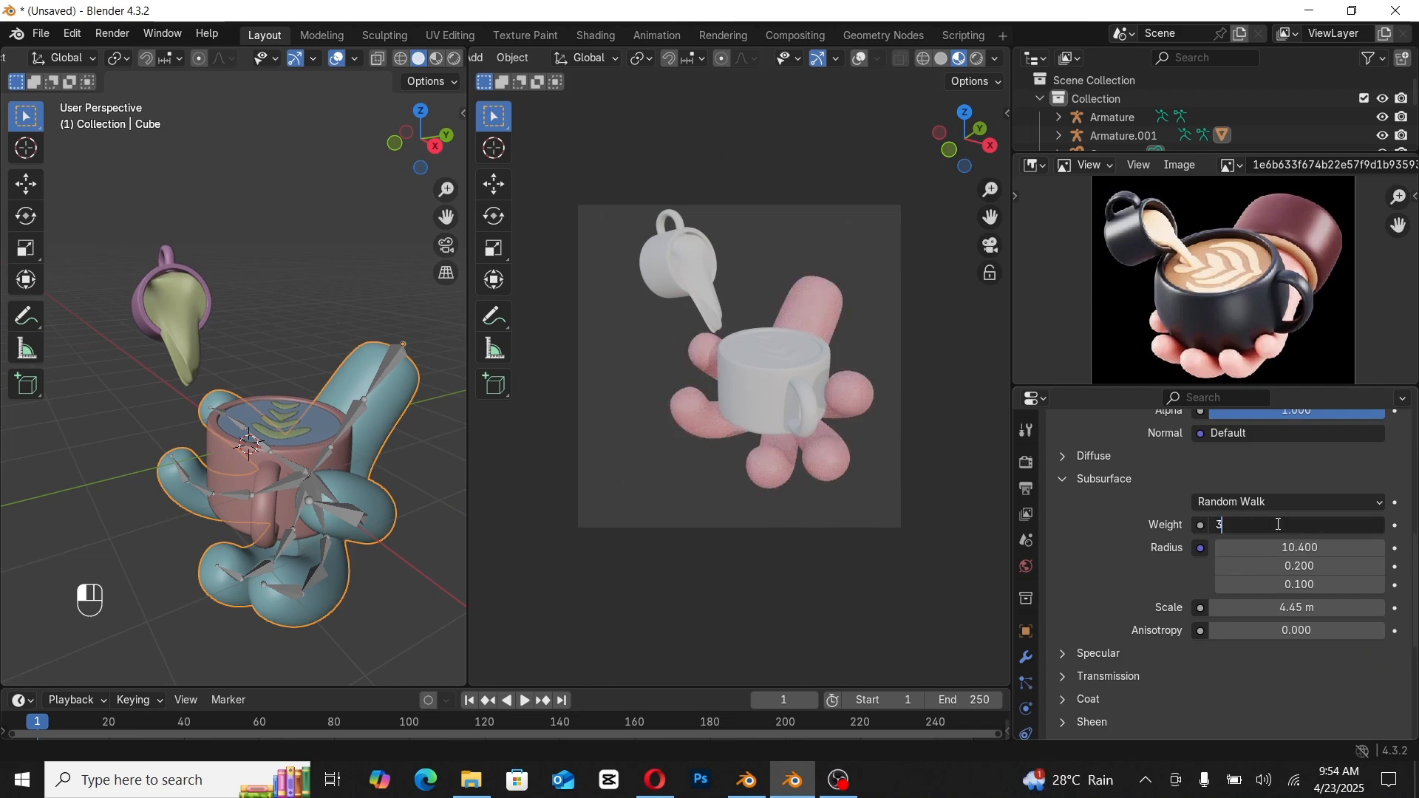
key(Return)
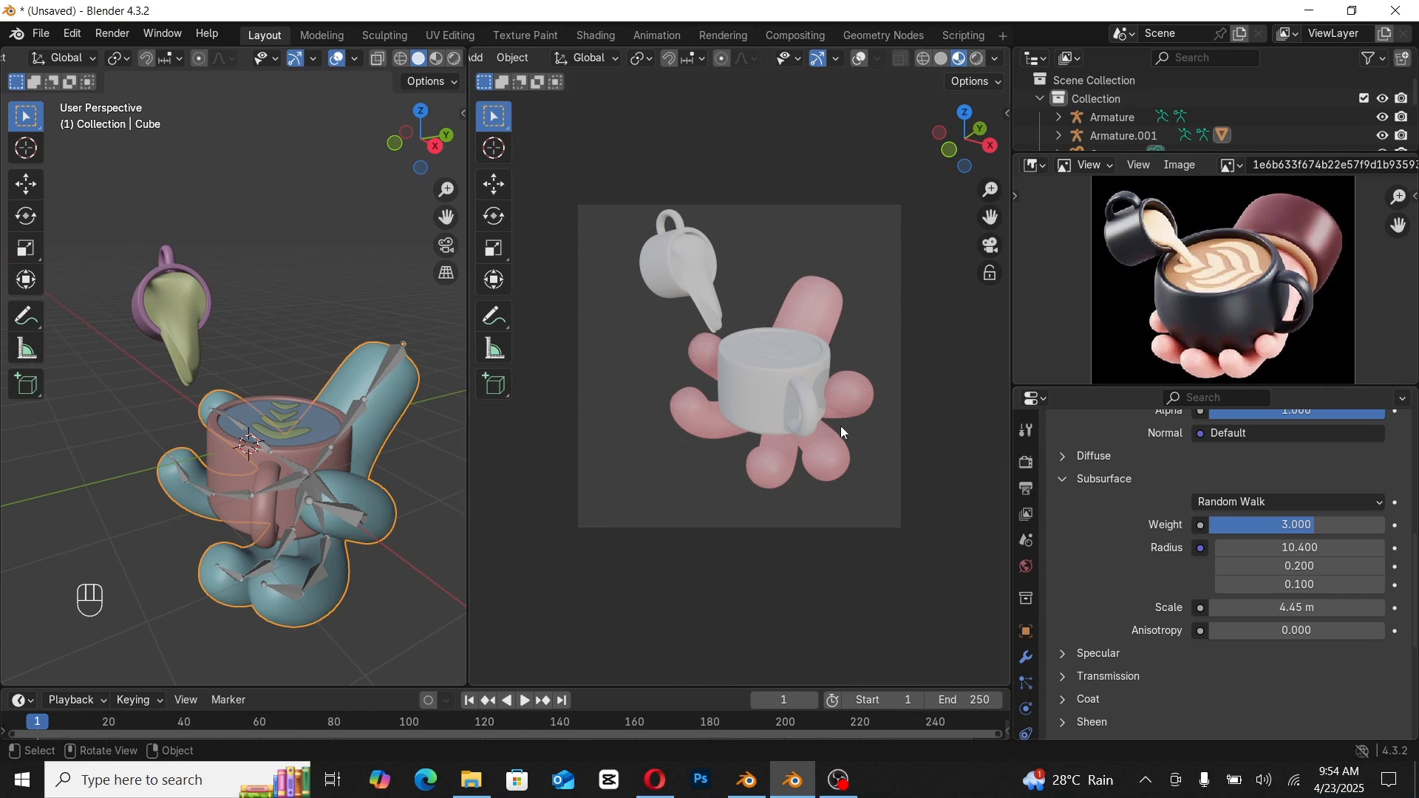
Step: Shift the hand material's base color to a slightly deeper, more saturated pink and check it in the camera view
scroll(1349, 490, up, 8)
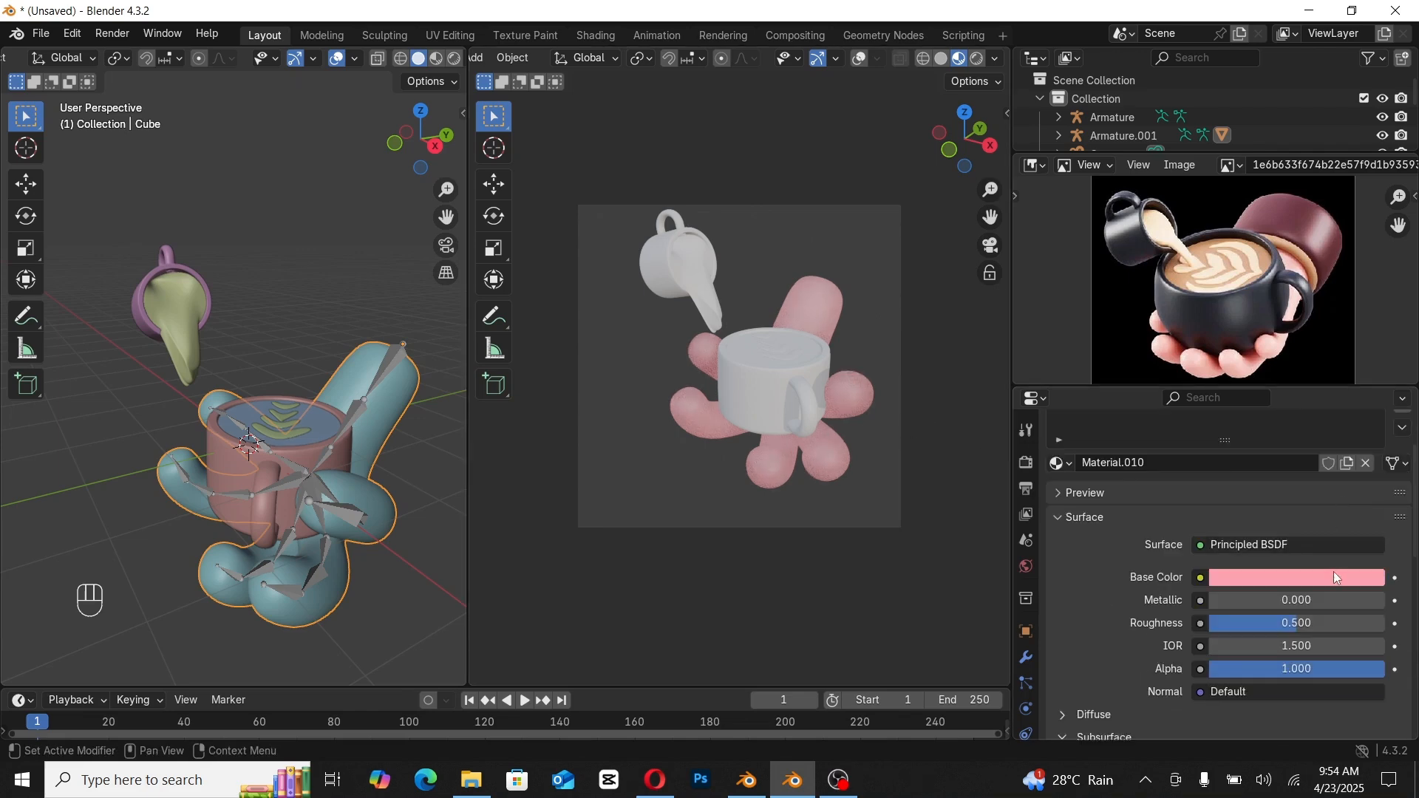
click(1333, 576)
drag(1297, 375, 1301, 380)
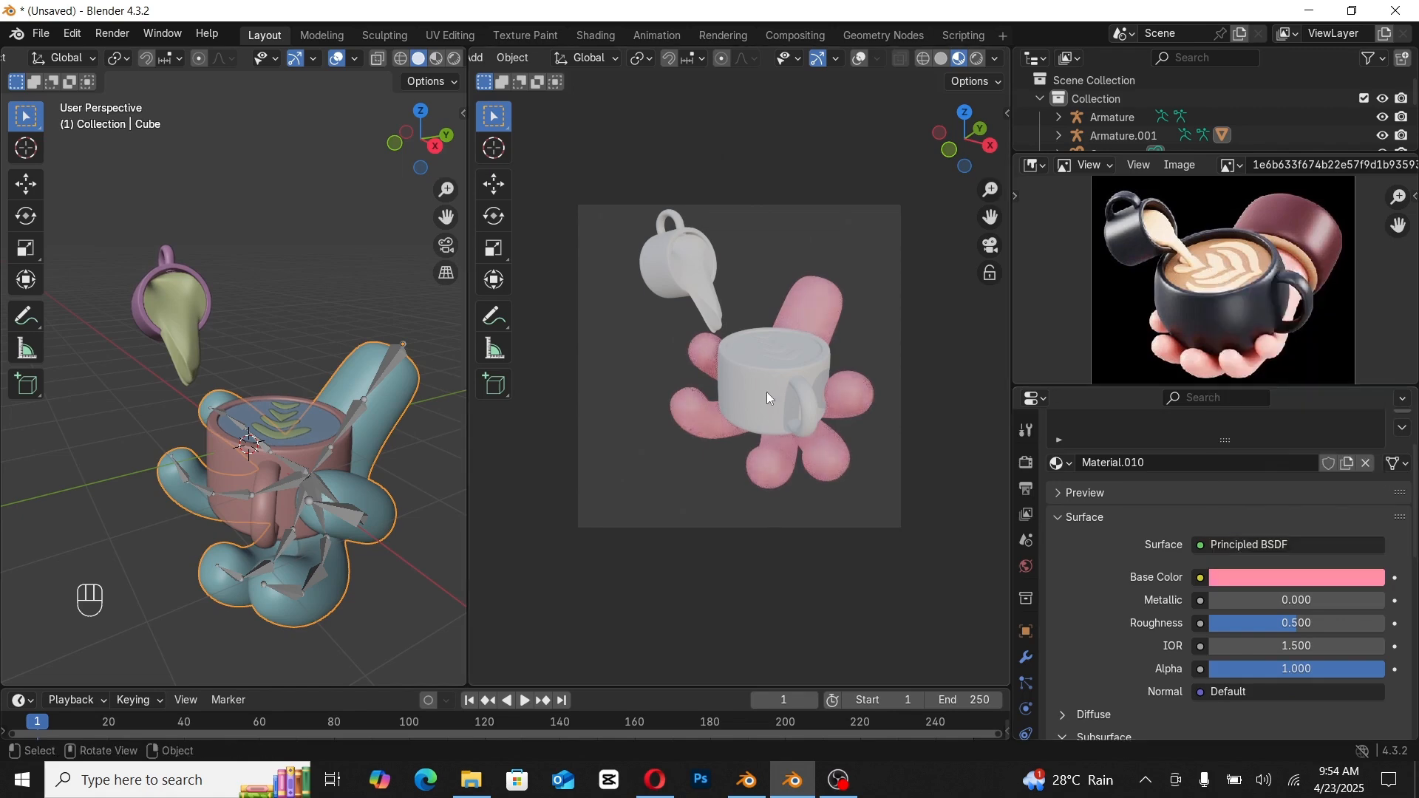
scroll(769, 393, up, 4)
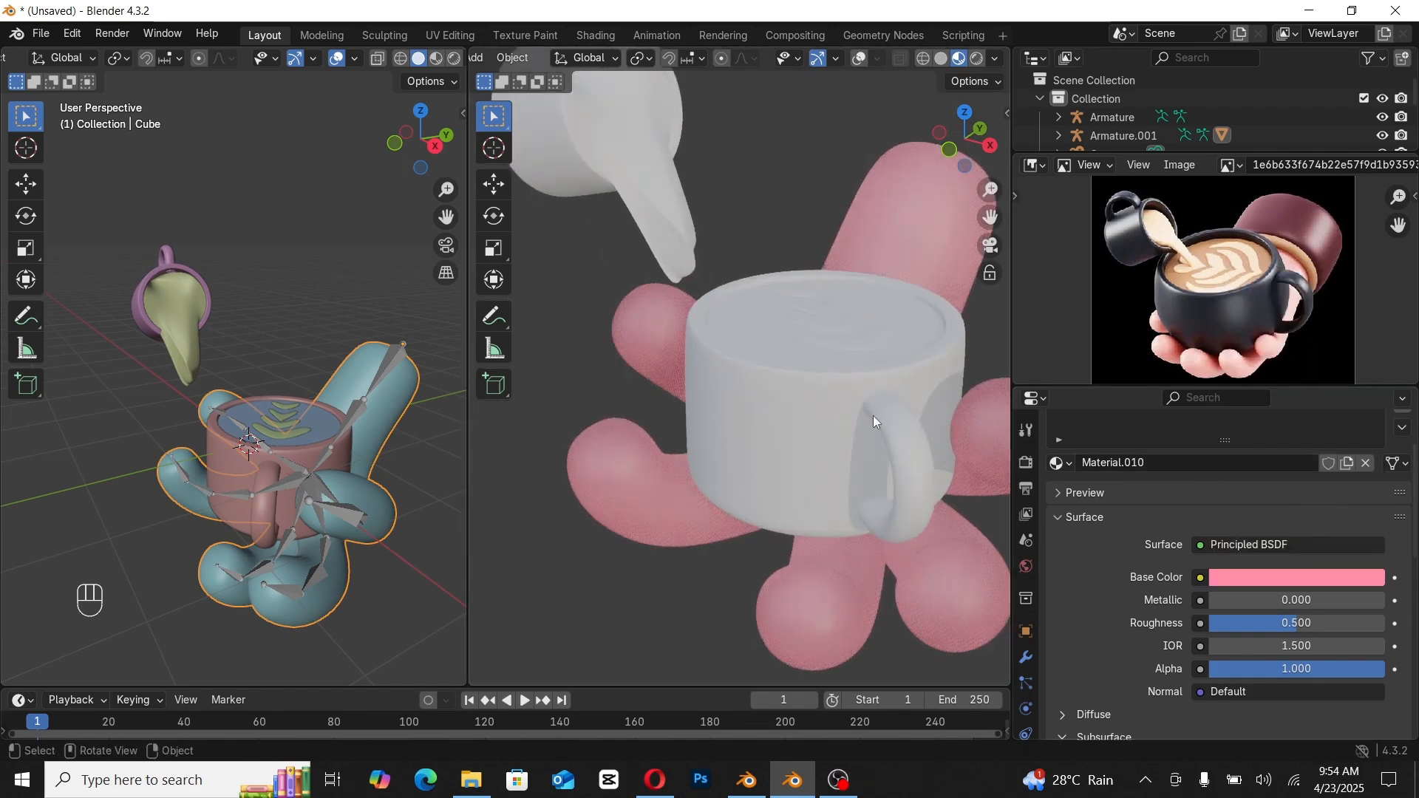
scroll(872, 416, down, 3)
key(KP_0)
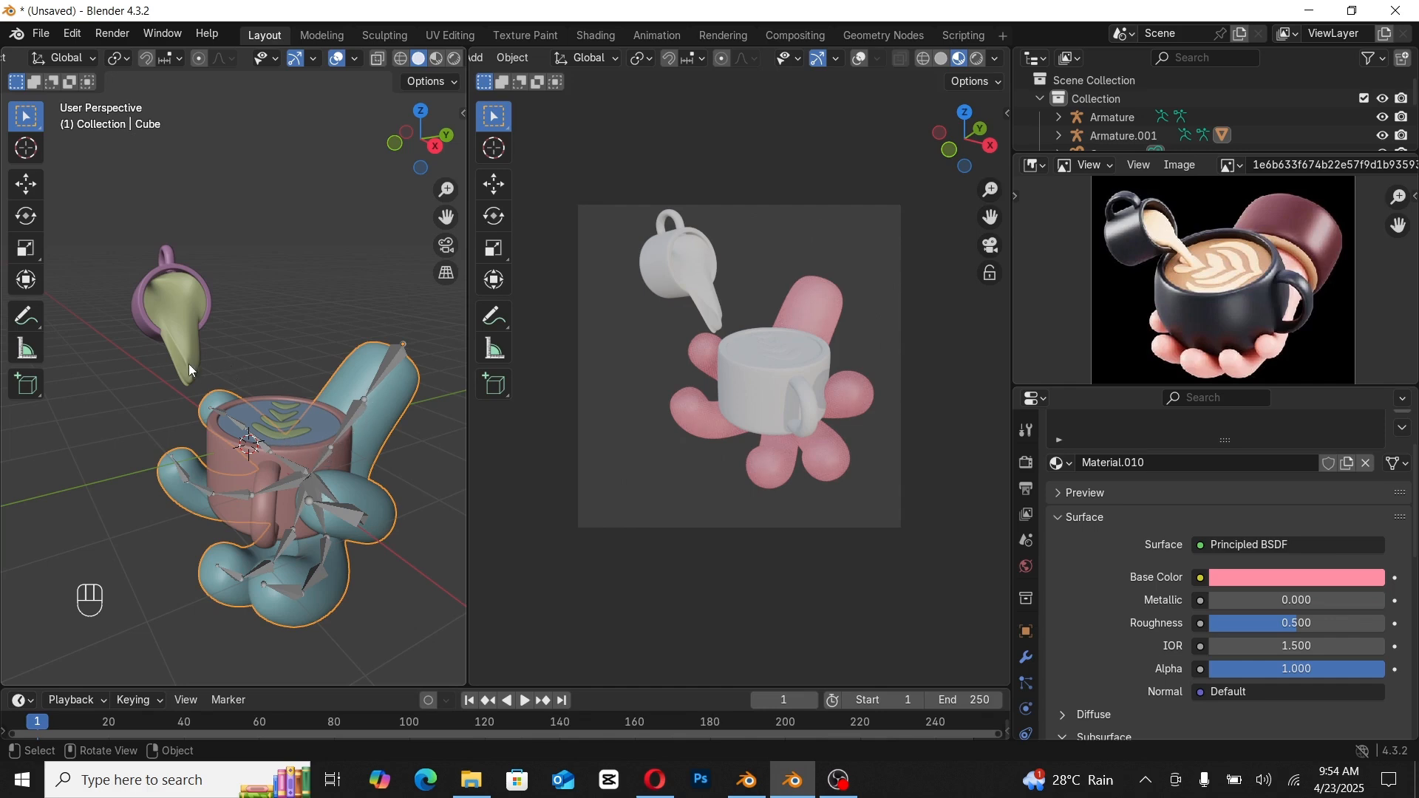
Step: Add a new material to the latte art and give it a yellow base color, about #E7D463
middle_drag(189, 365, 238, 372)
click(281, 411)
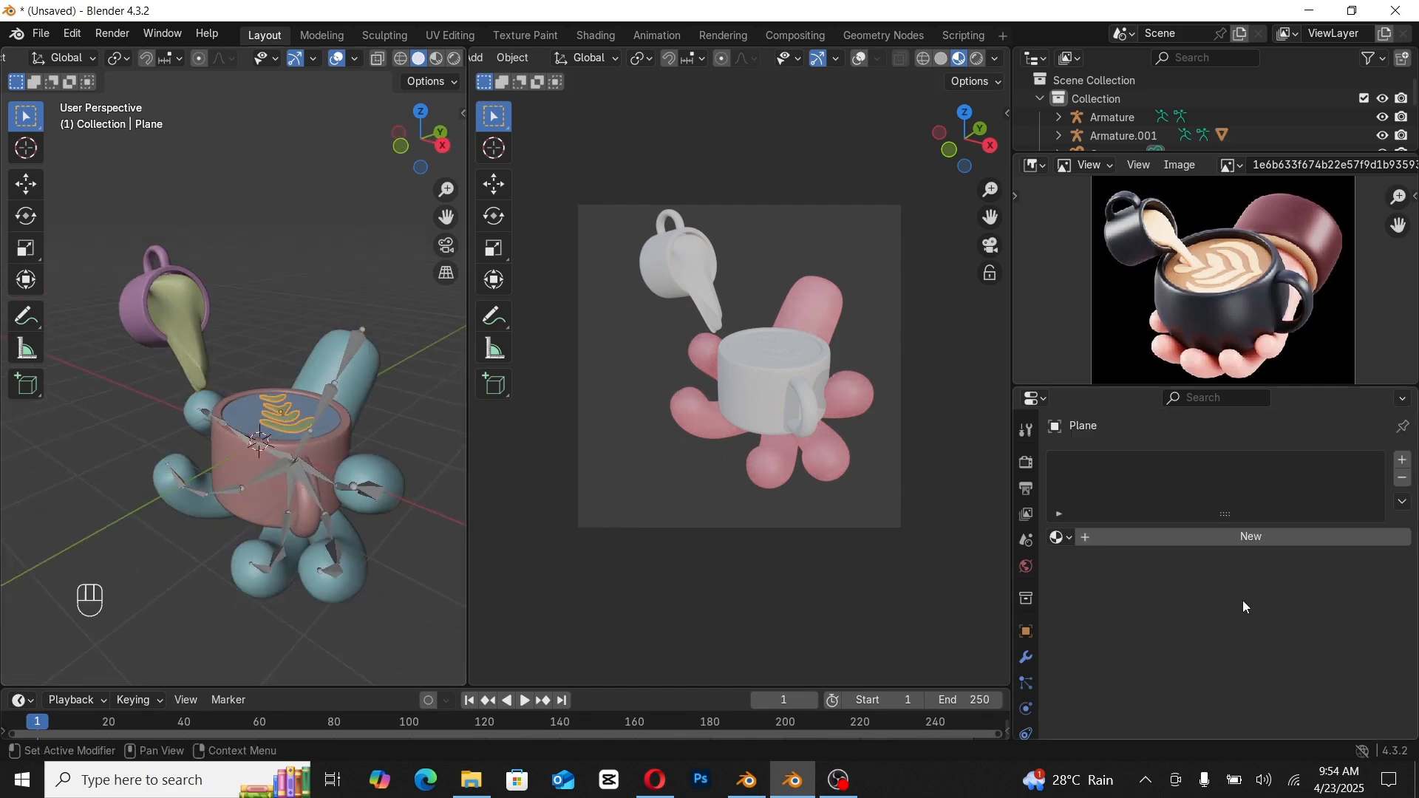
click(1235, 535)
click(1307, 654)
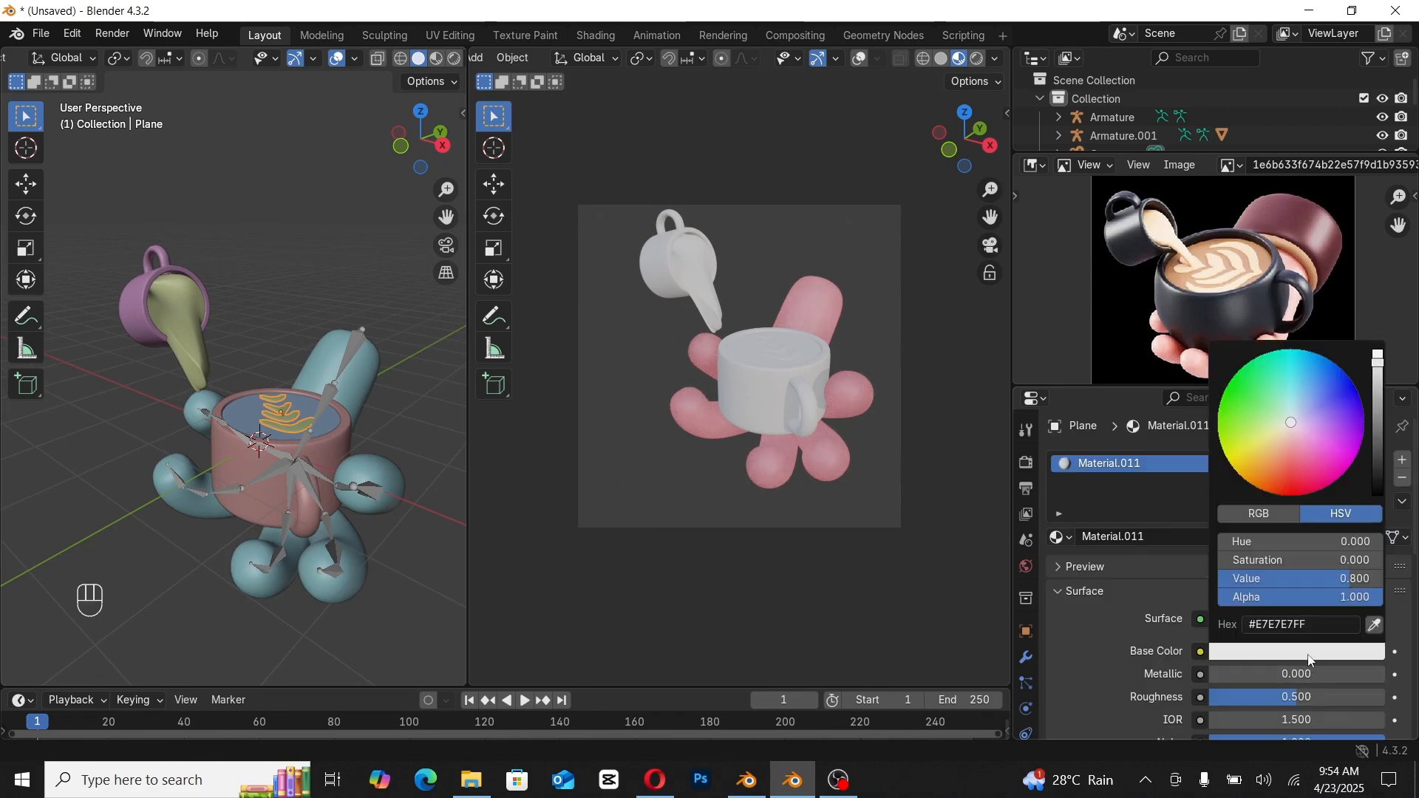
drag(1276, 454, 1258, 449)
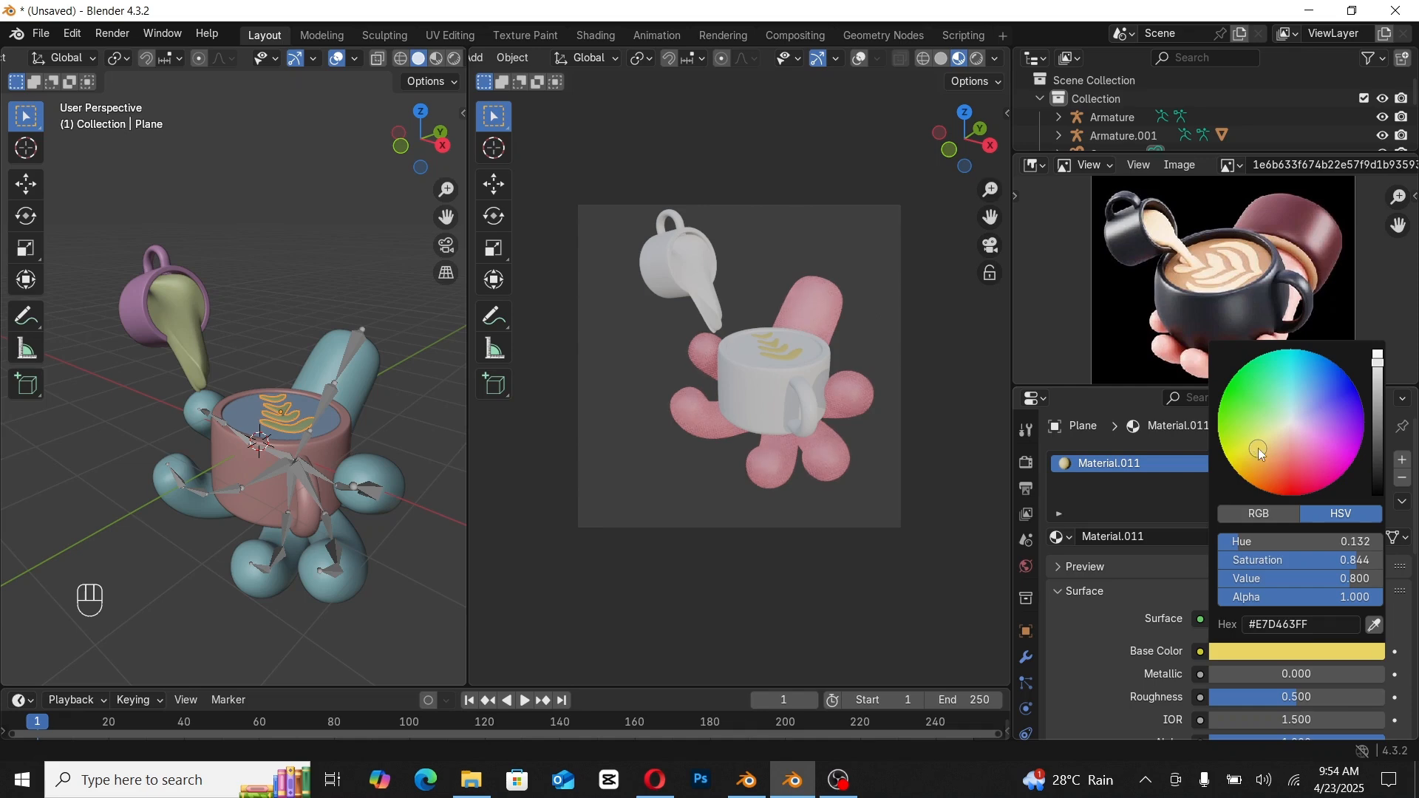
Step: Add a new material to the coffee surface and give it an orange-tan base color, about #E7BC6F
scroll(885, 451, up, 5)
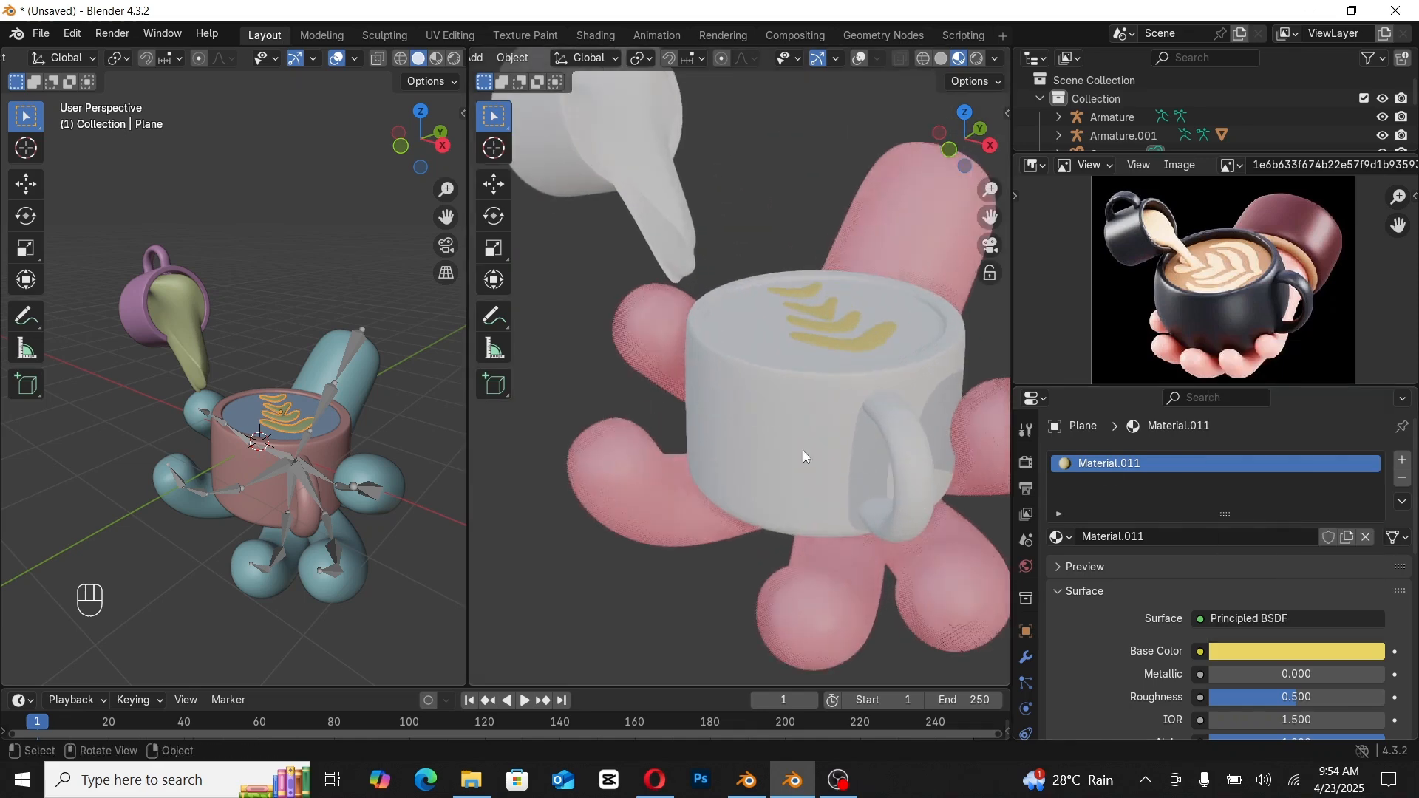
click(242, 415)
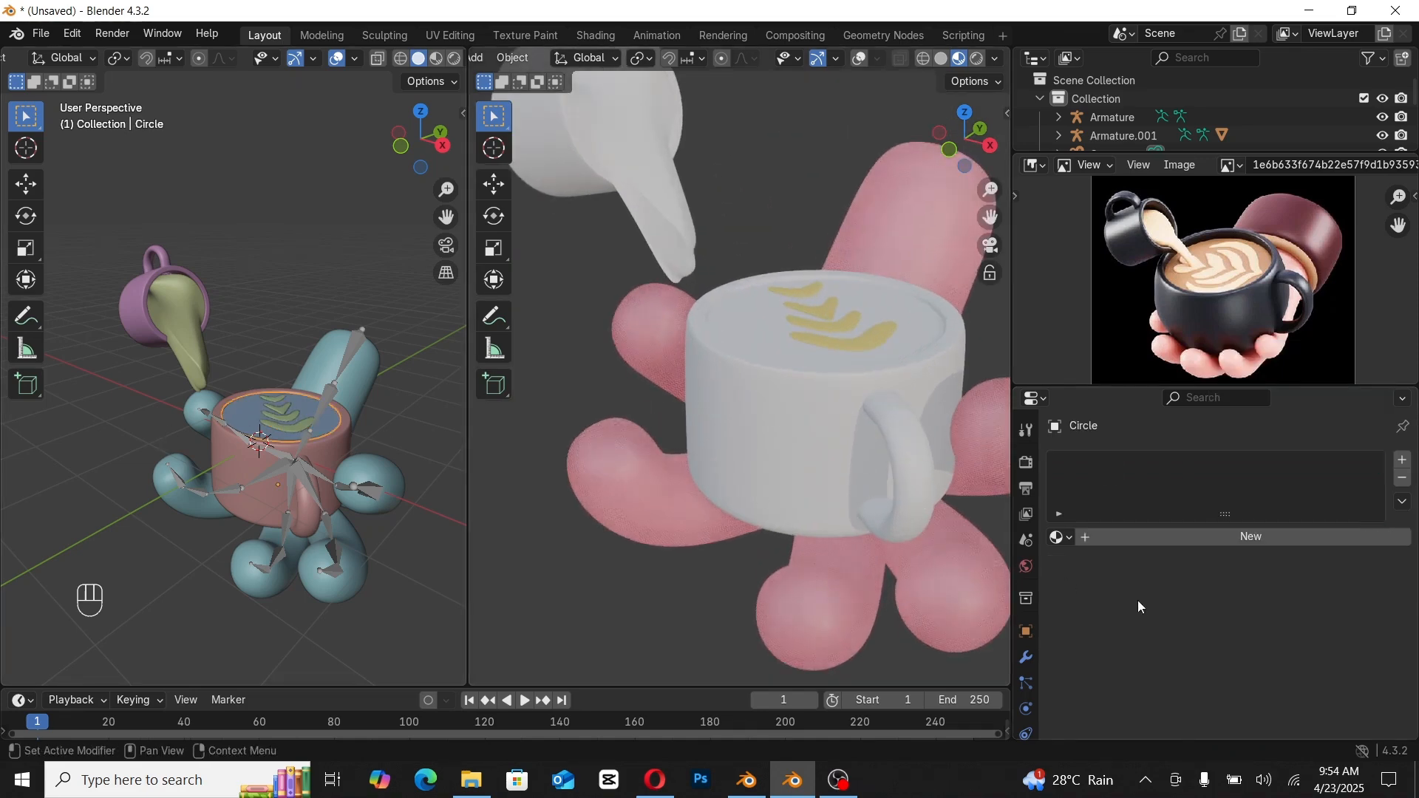
click(1221, 539)
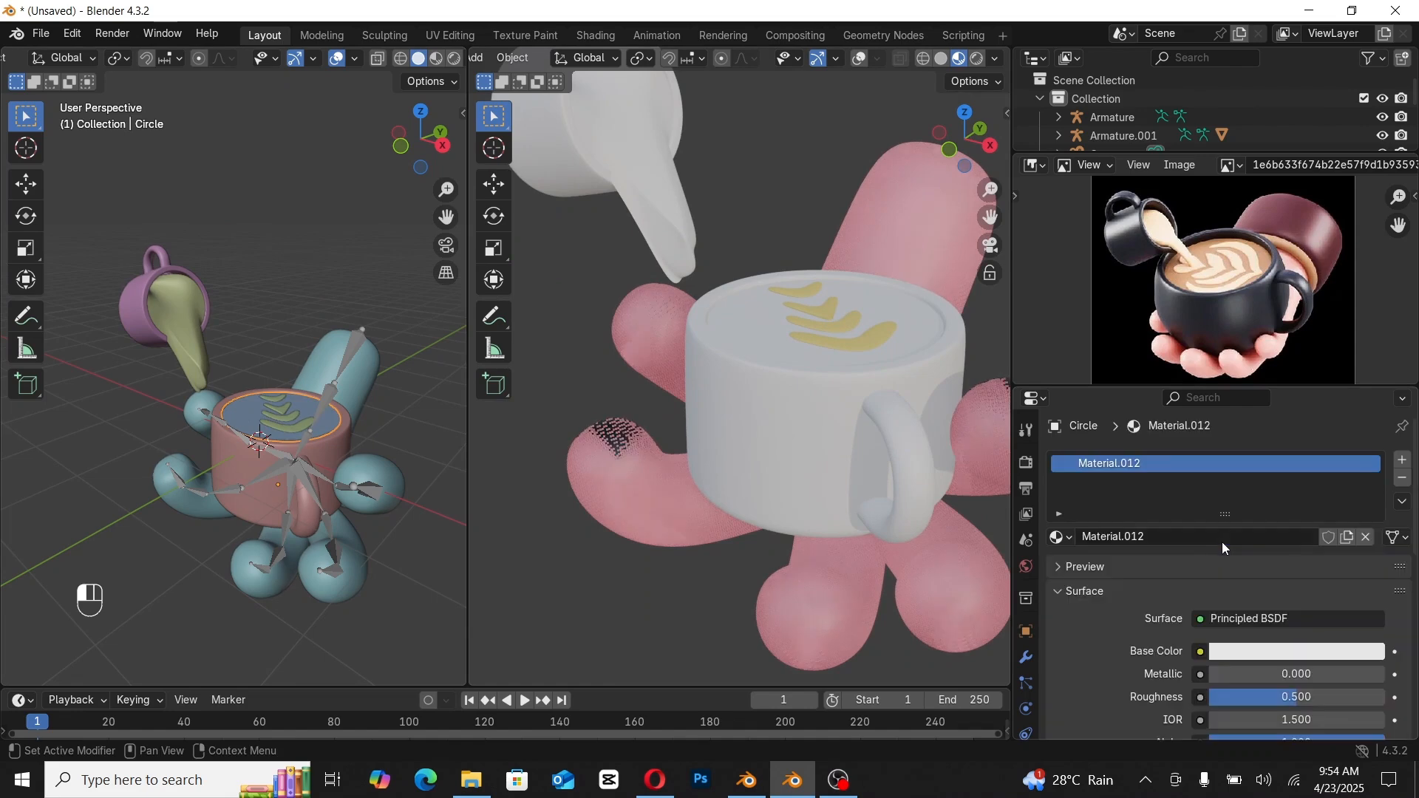
click(1297, 649)
click(1267, 452)
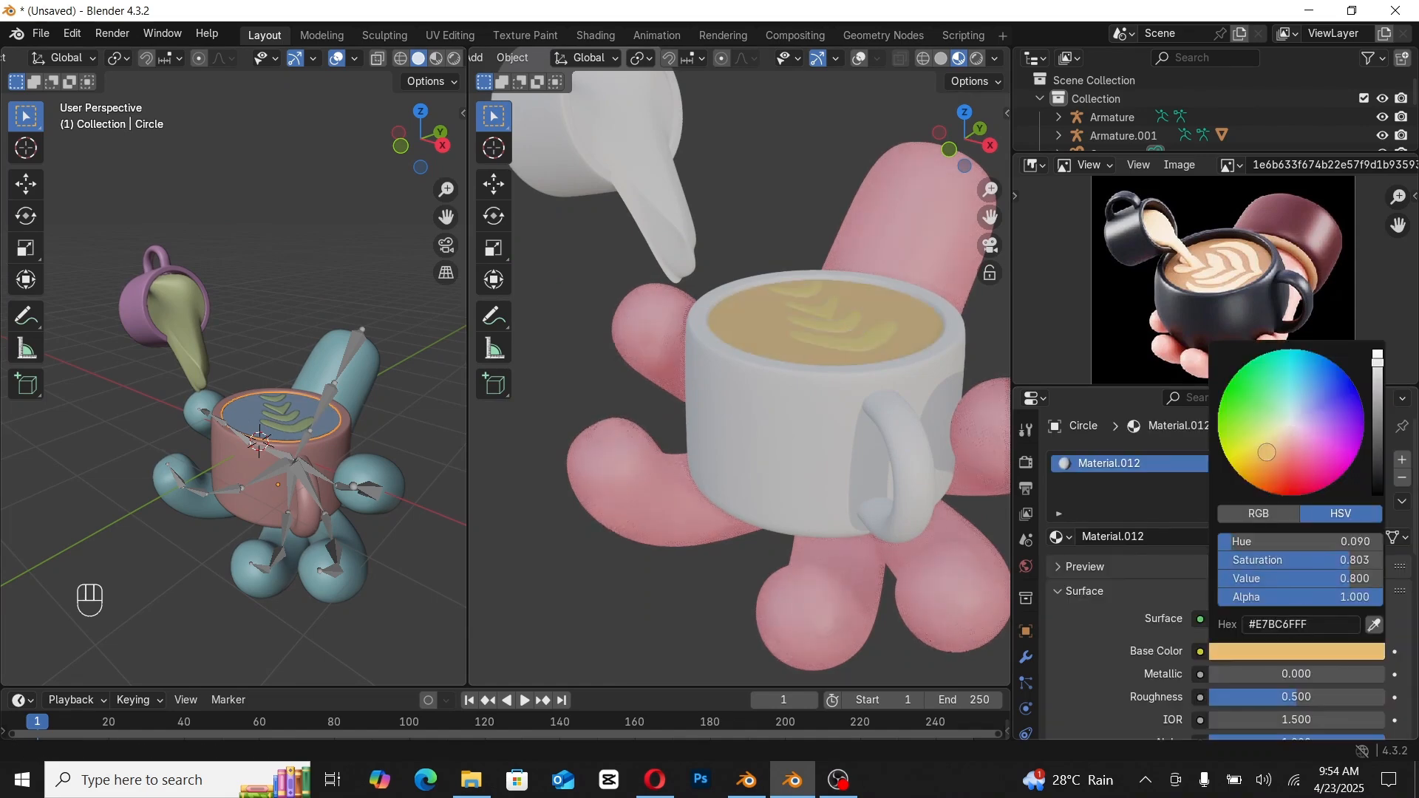
drag(1267, 452, 1265, 454)
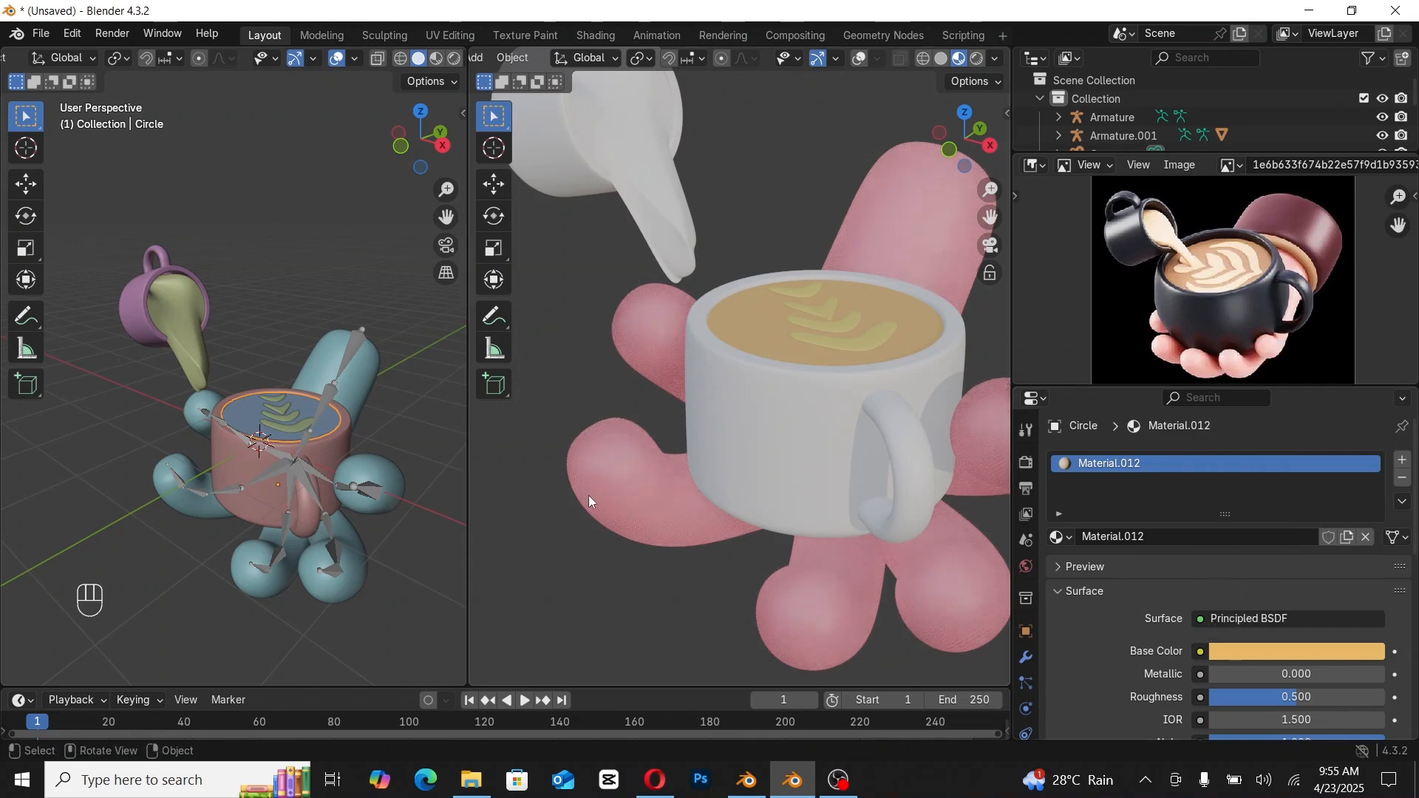
Step: Add a new material to the poured milk stream and give it a pale yellow base color
scroll(597, 470, down, 2)
click(189, 330)
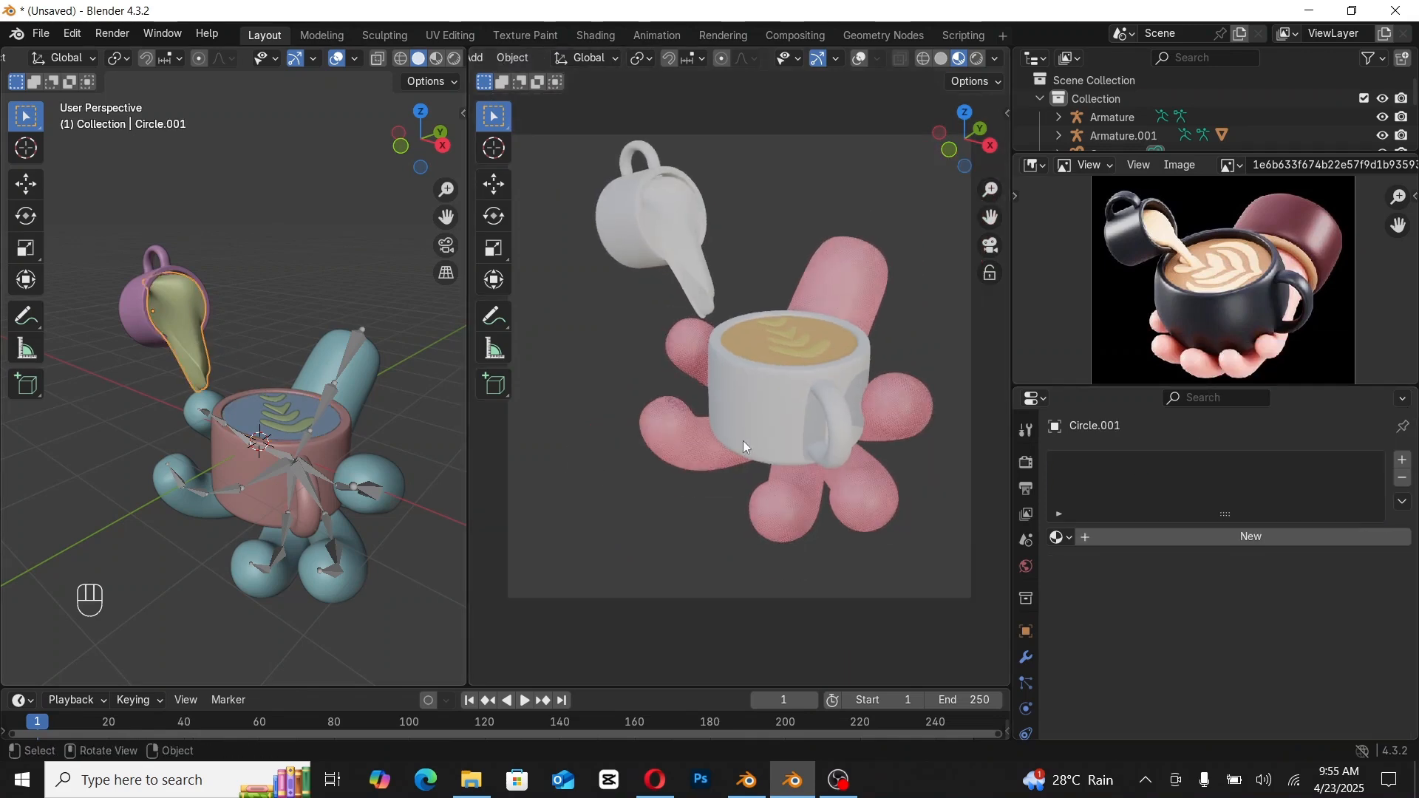
click(1268, 535)
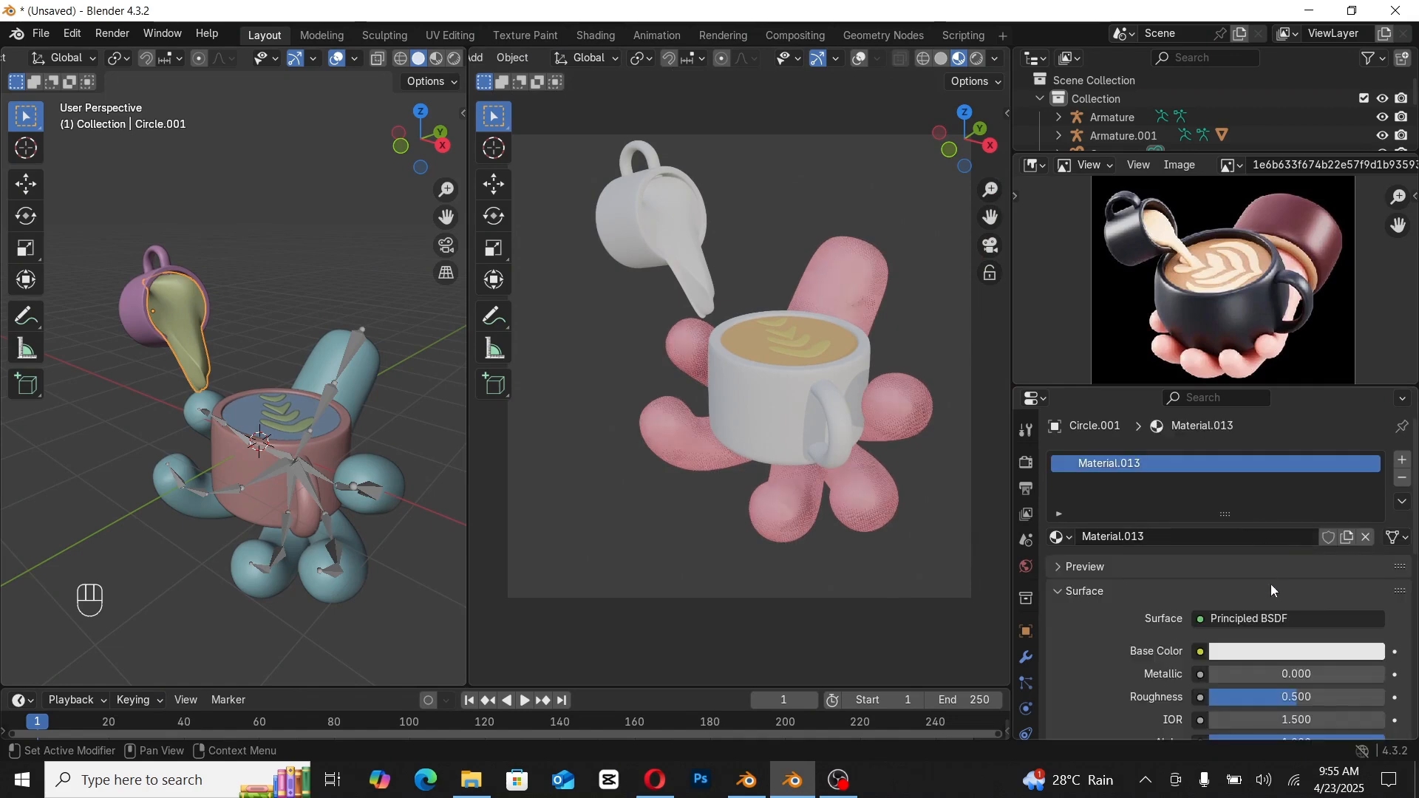
click(1278, 651)
click(1270, 435)
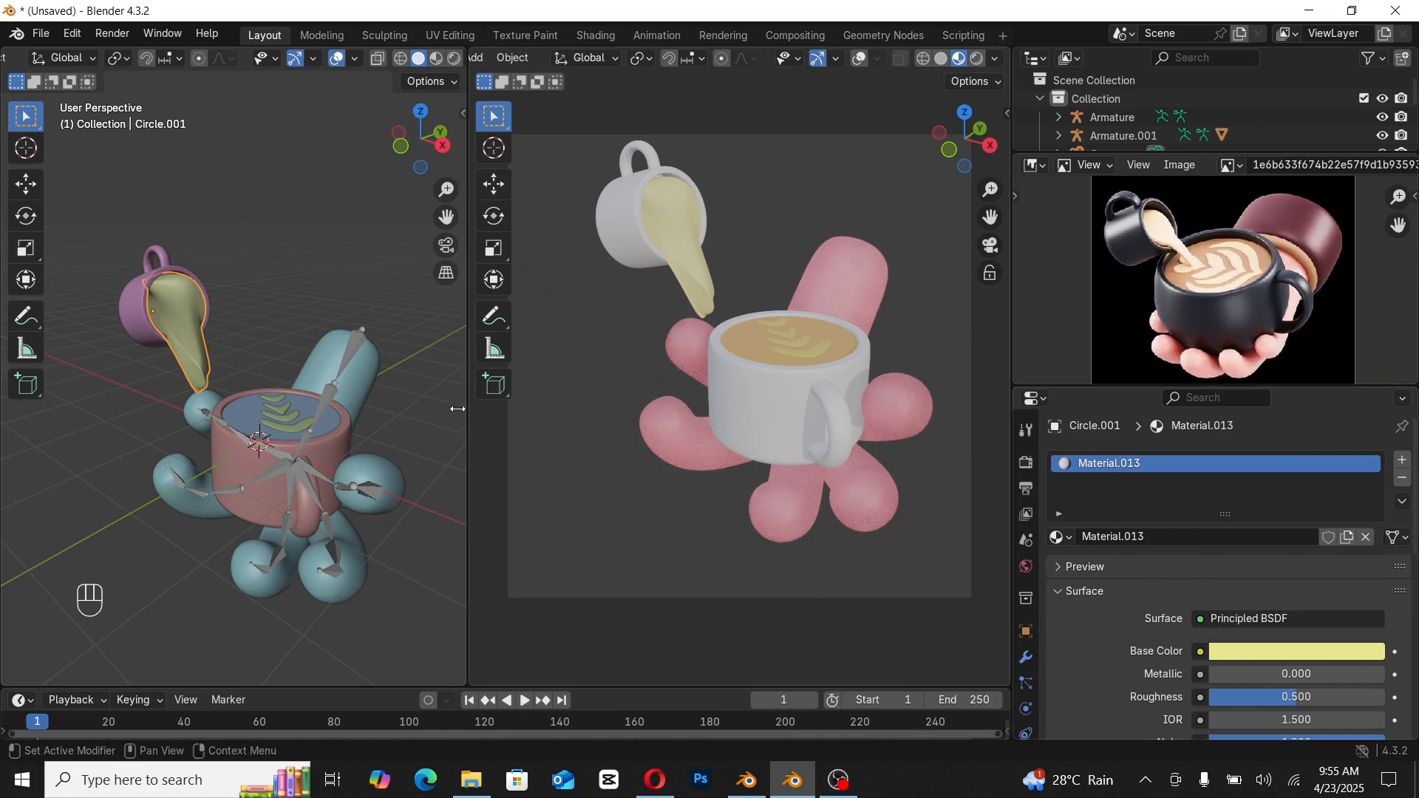
Step: Move the pouring jug along global Y, about 0.48 m along global X, and slightly down so its milk stream meets the coffee
middle_drag(295, 376, 115, 312)
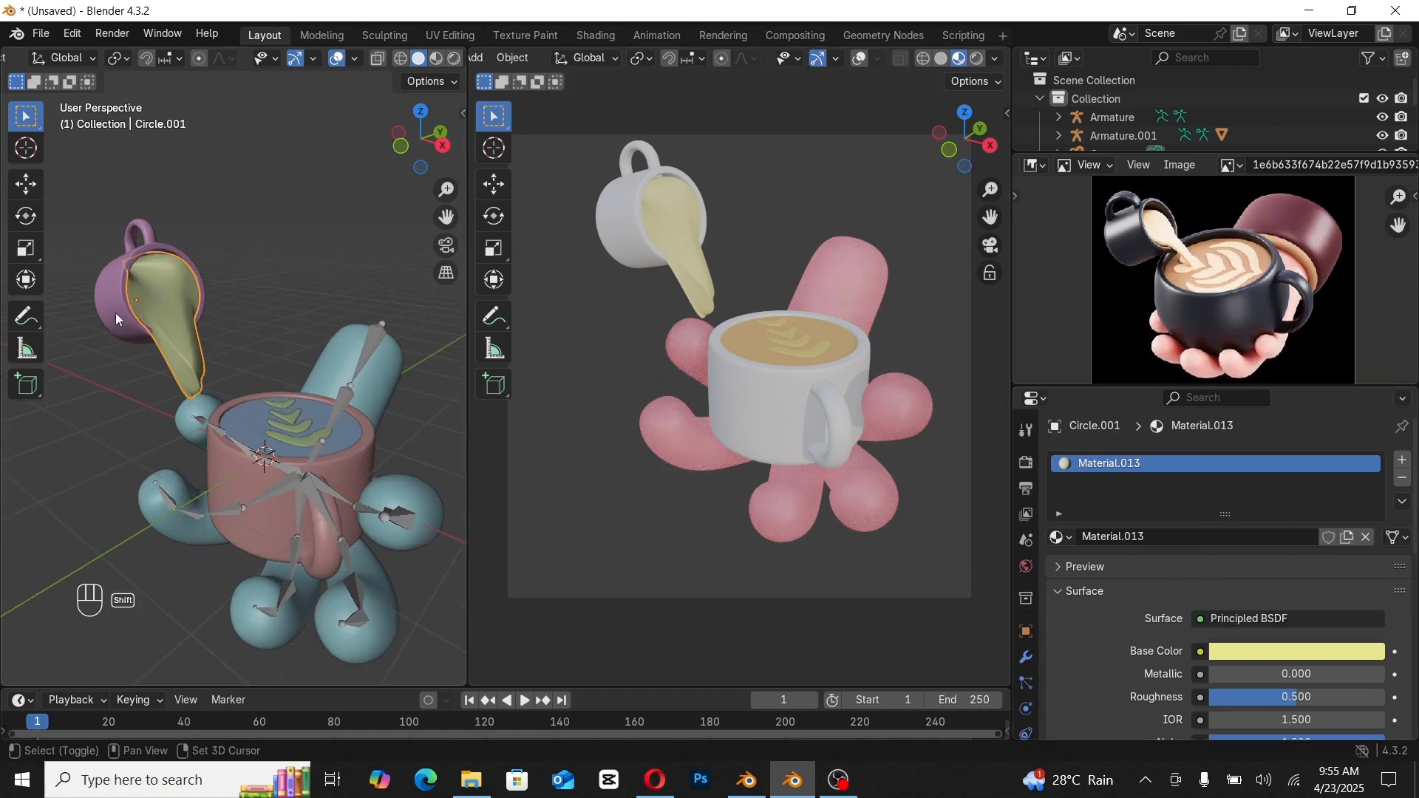
click(116, 313)
key(g)
key(y)
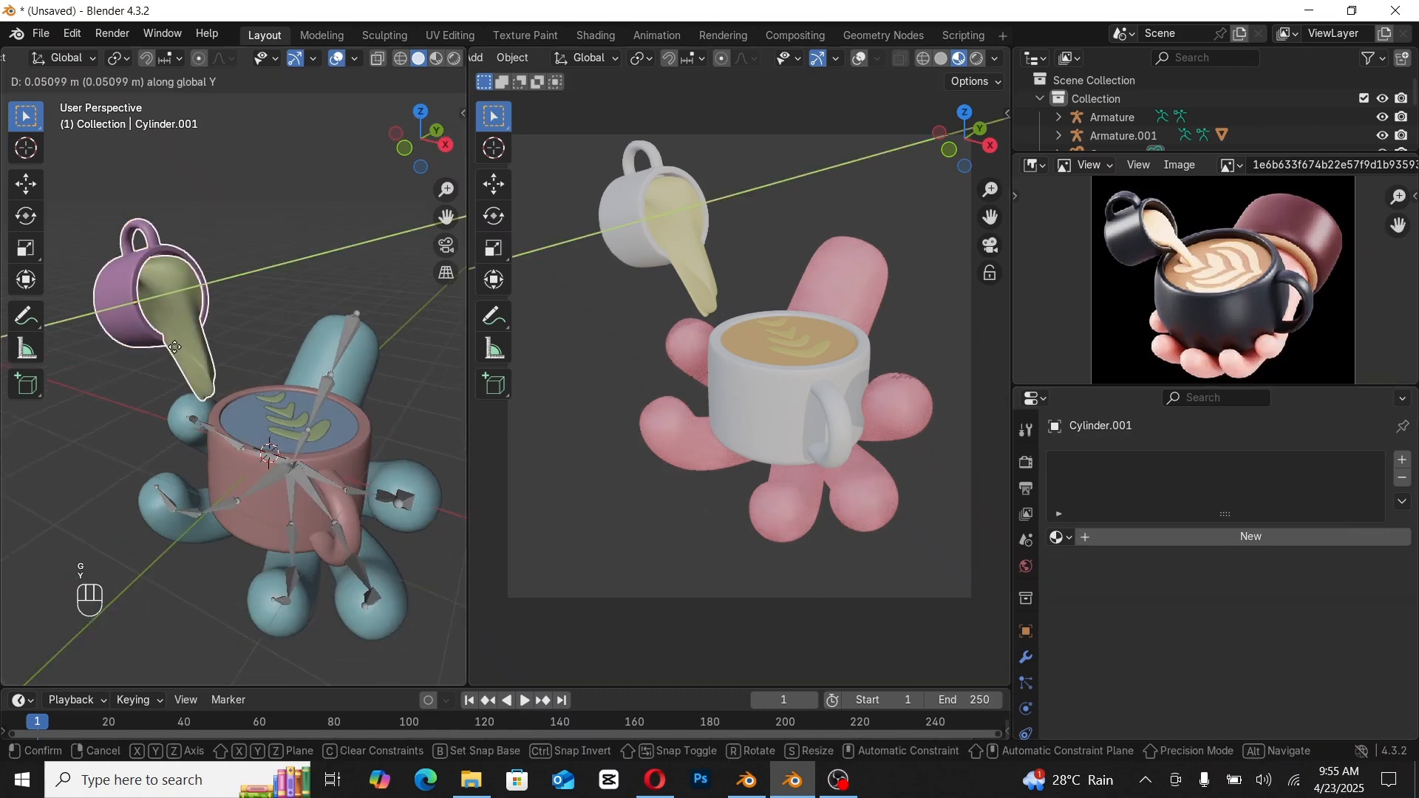
click(195, 355)
key(g)
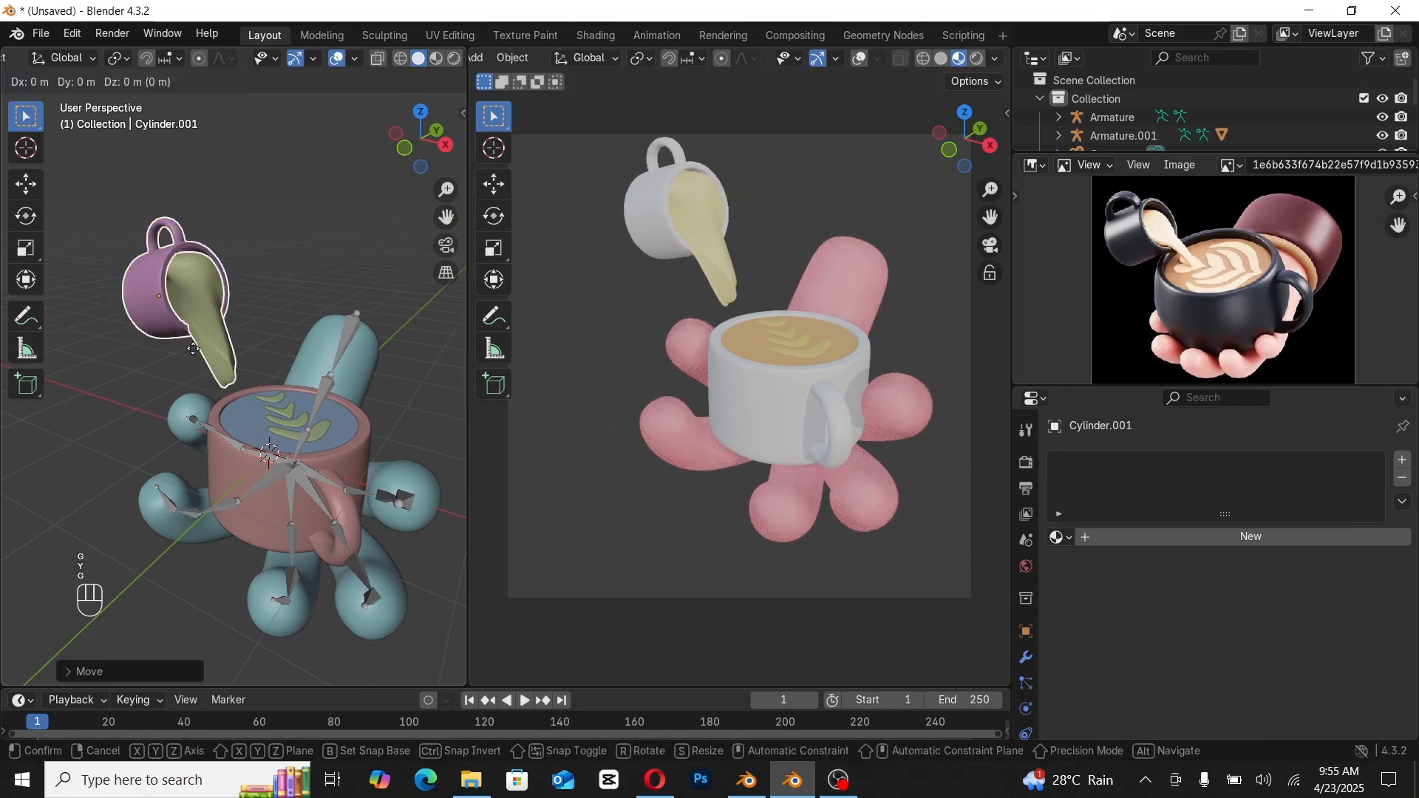
key(x)
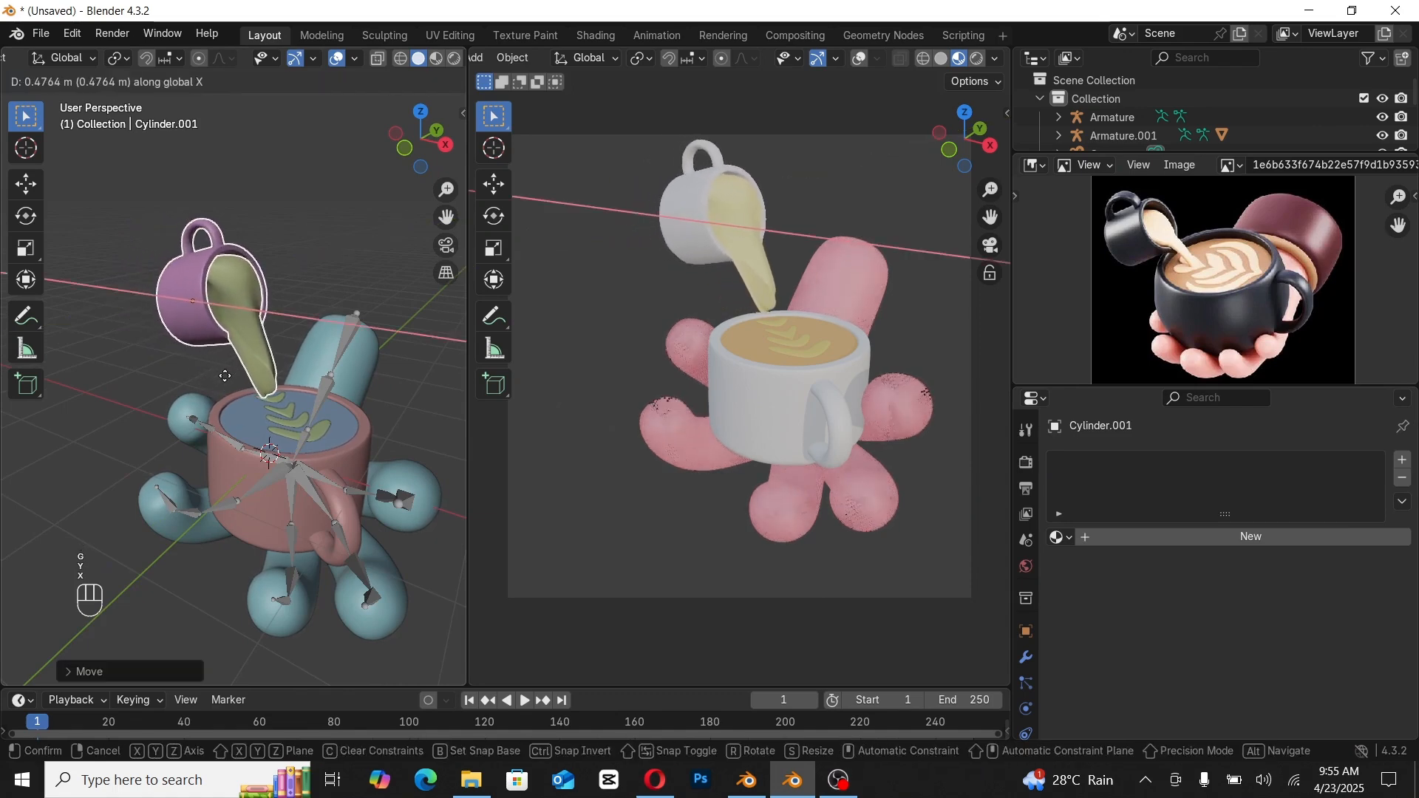
click(224, 375)
key(g)
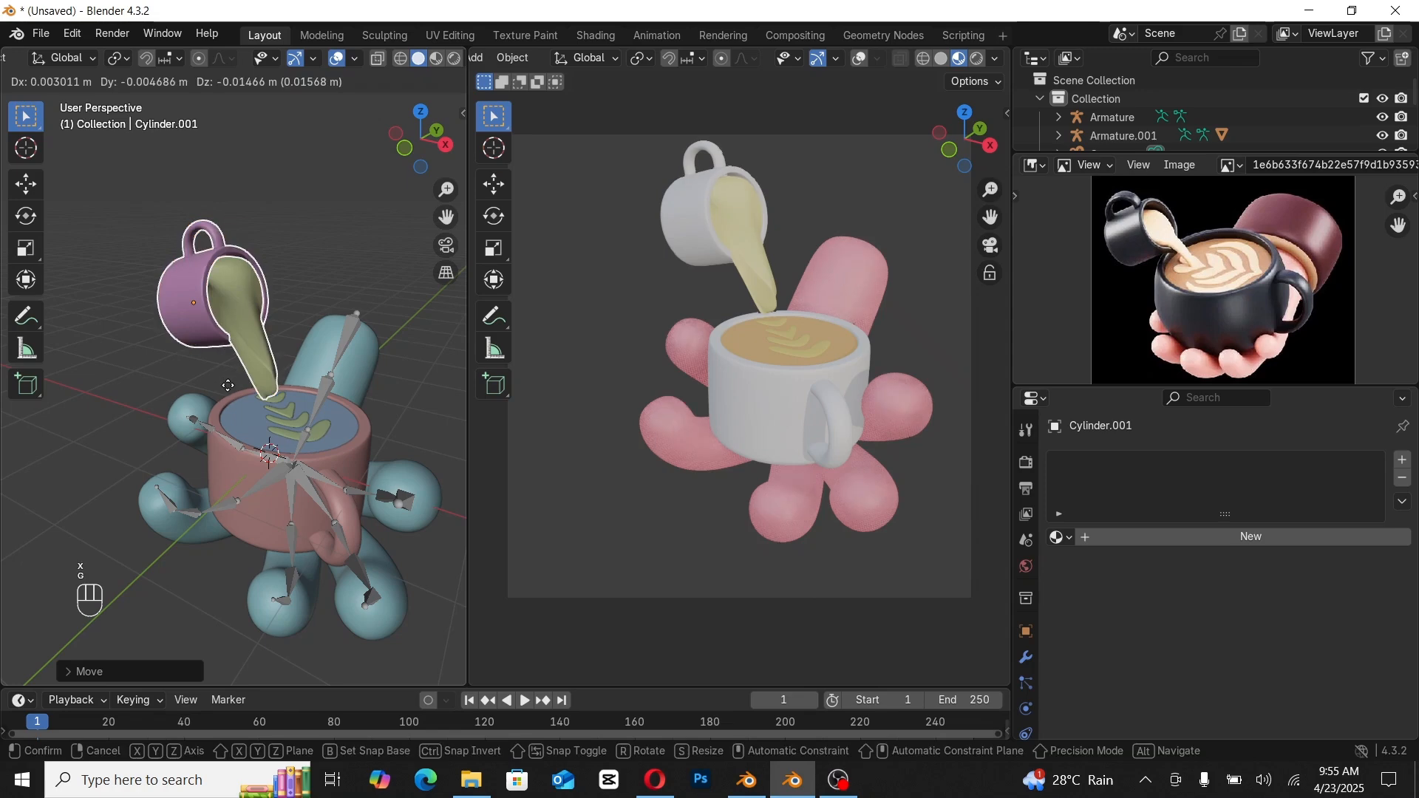
click(268, 403)
Step: Edit the milk stream mesh with proportional editing on and pull vertices at its lower end to reshape the tip
scroll(270, 397, up, 3)
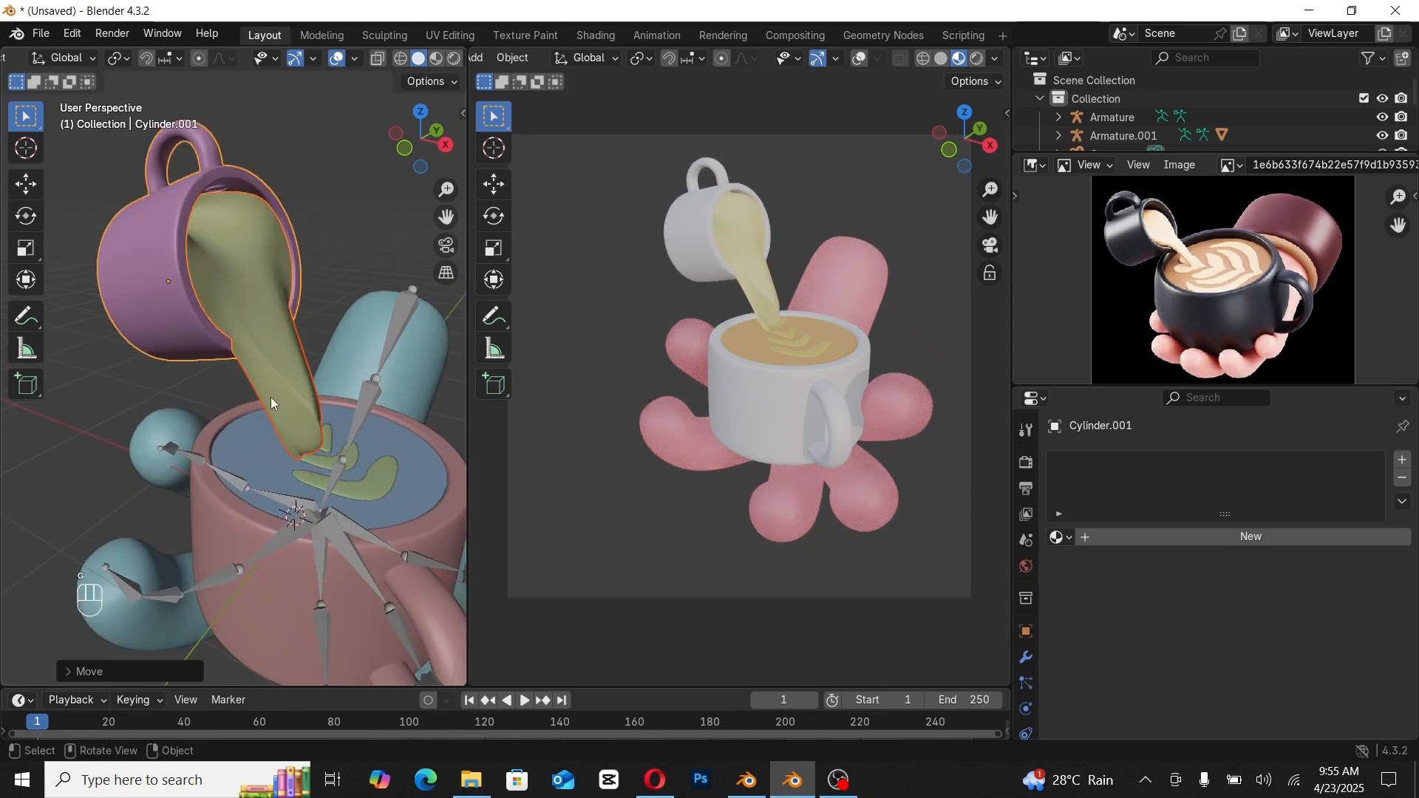
click(285, 379)
key(Tab)
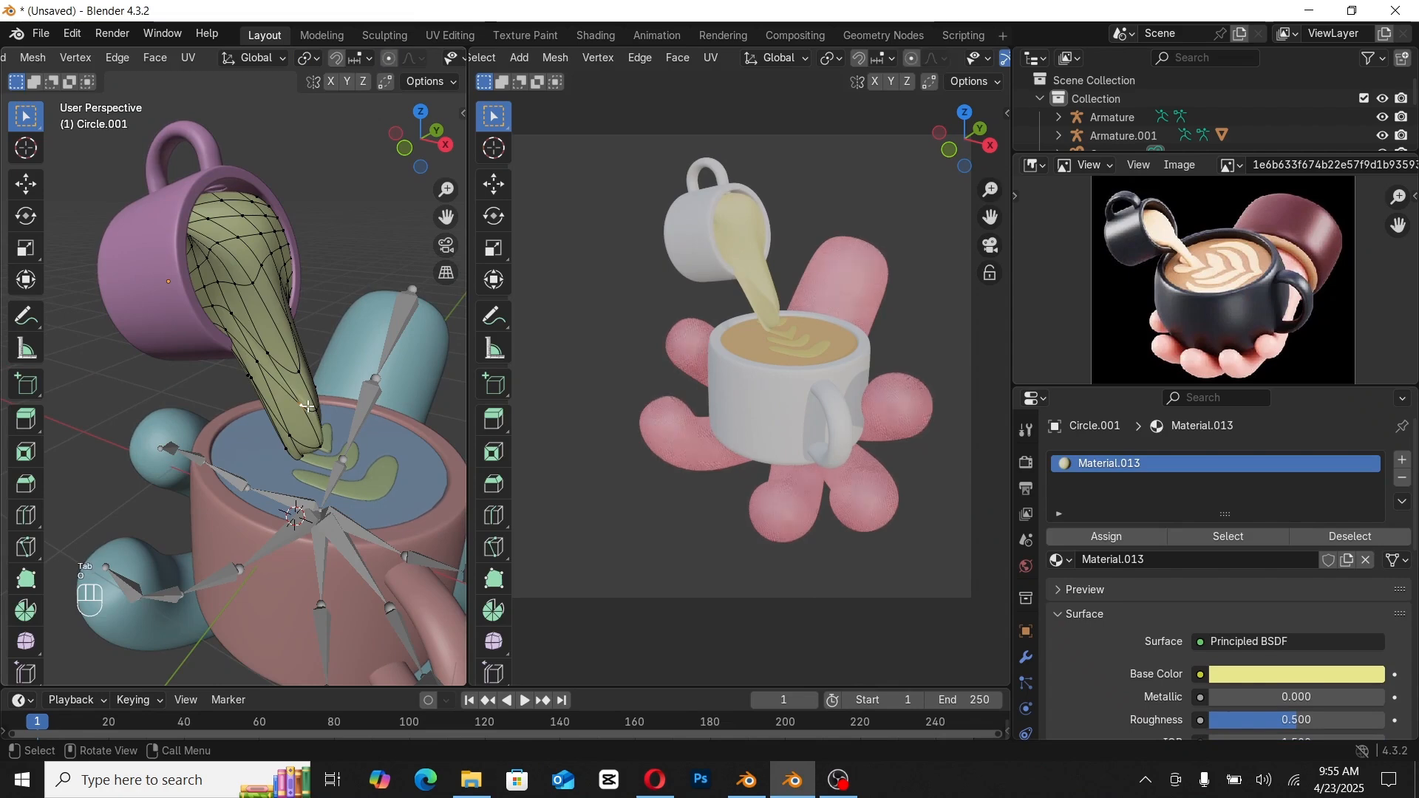
key(o)
key(g)
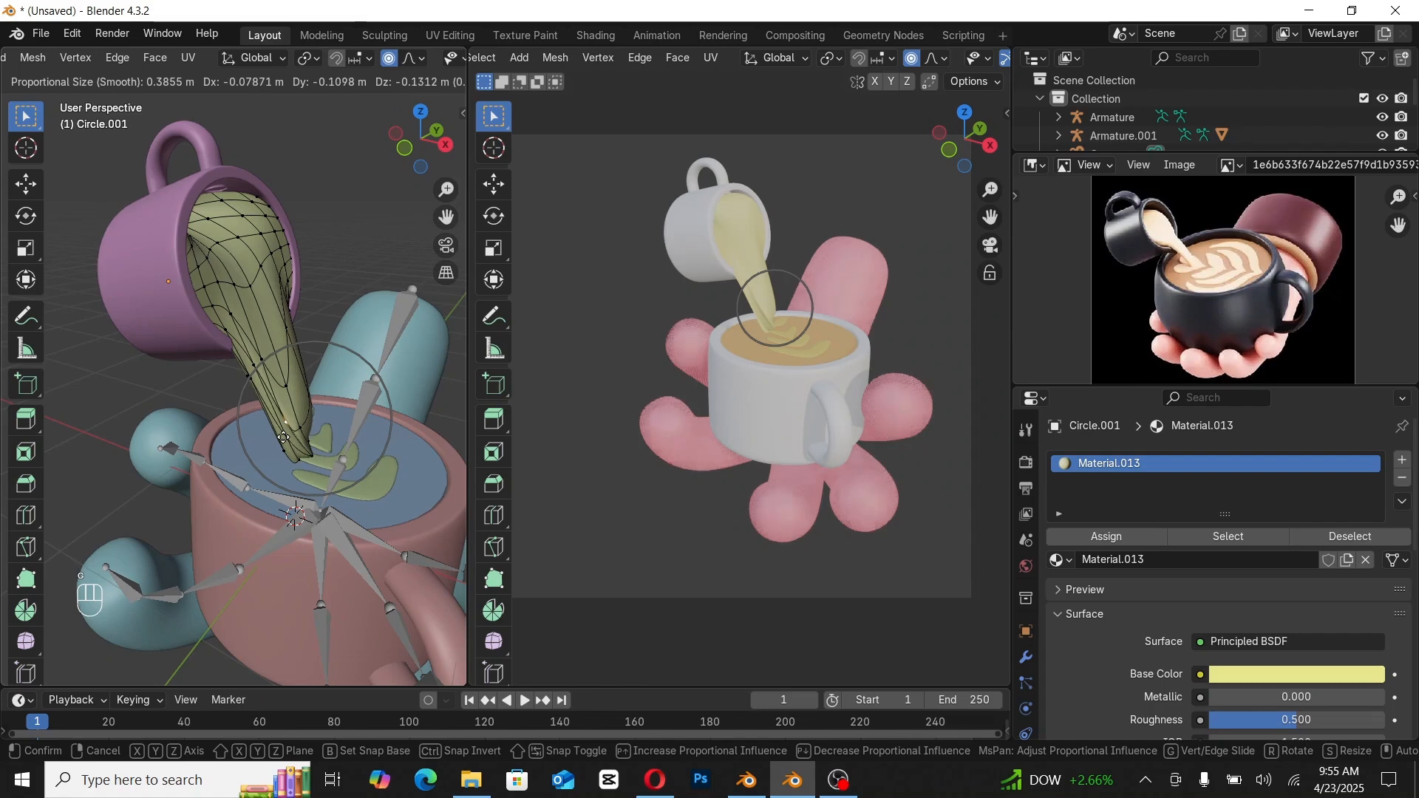
click(284, 437)
middle_drag(284, 437, 312, 412)
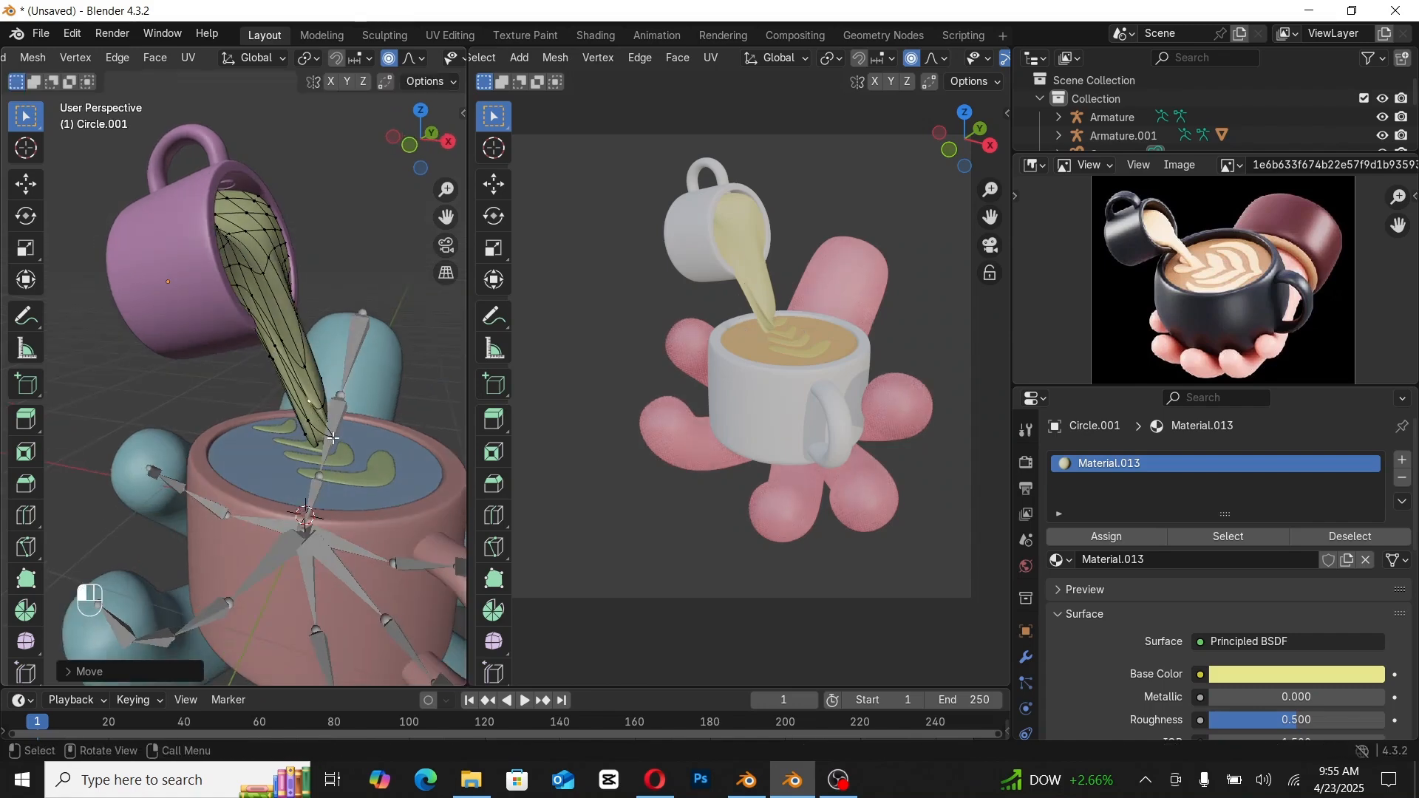
key(g)
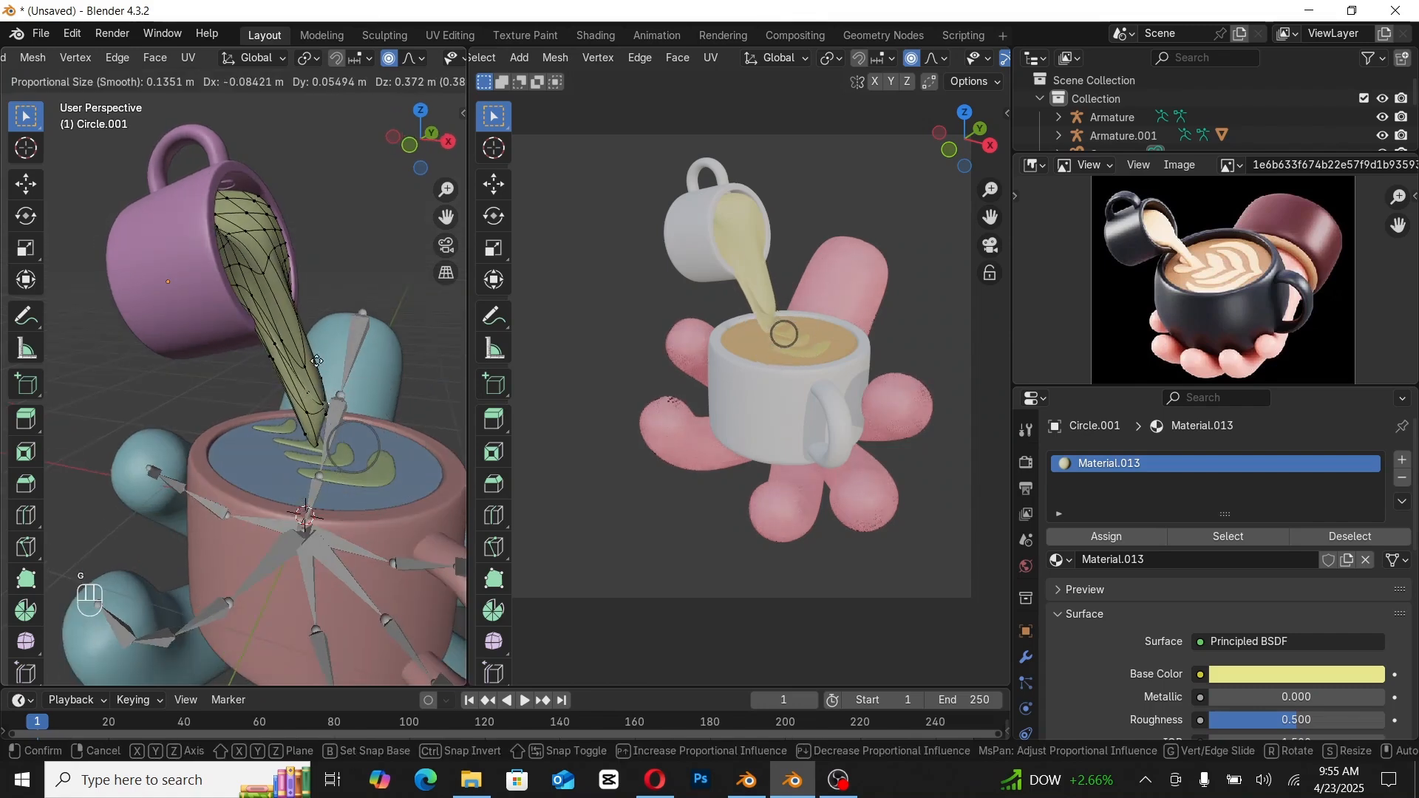
click(318, 362)
Step: Raise the protruding vertex near the milk stream's tip with a proportional falloff of about 0.16 m, check the camera view, and return to Object Mode
scroll(406, 408, up, 3)
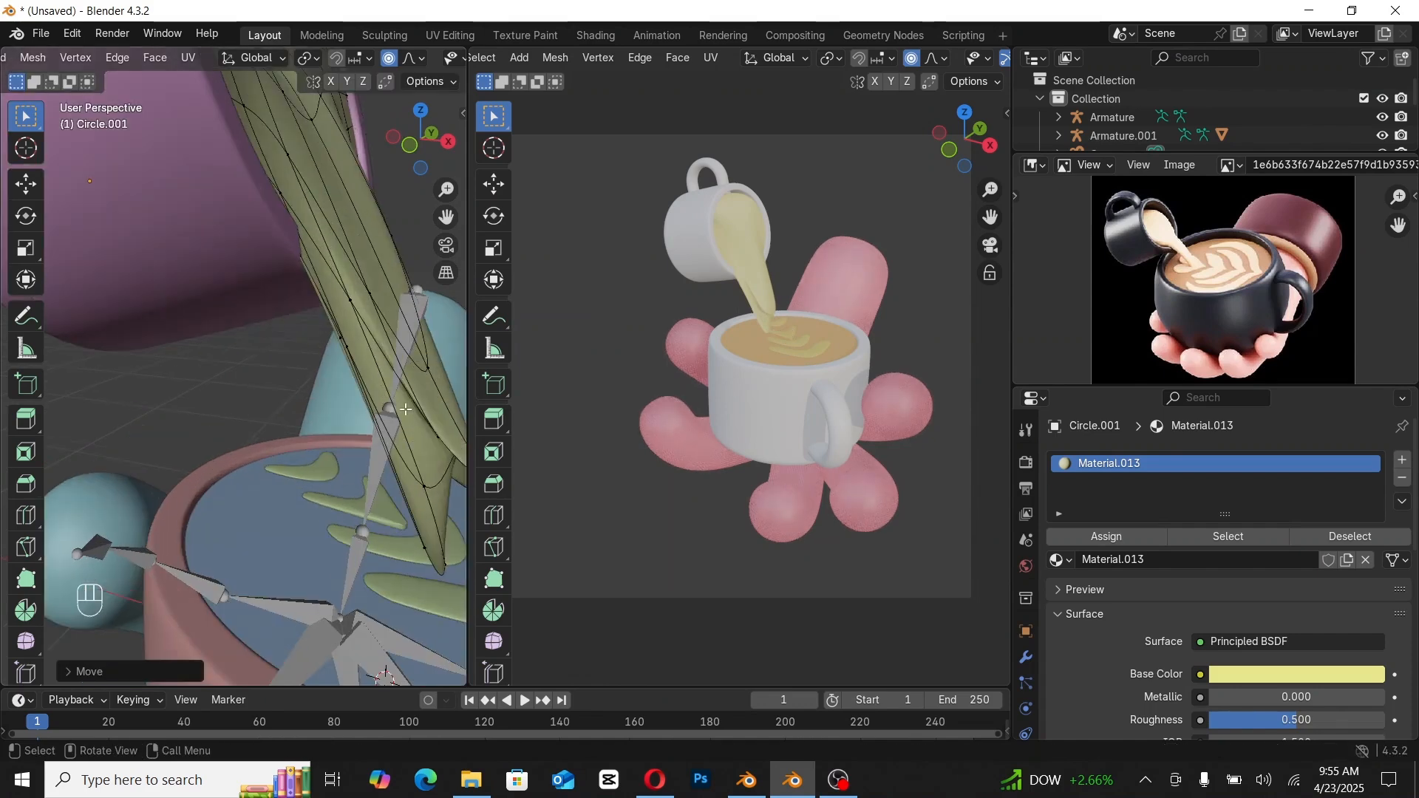
scroll(406, 408, down, 1)
key(g)
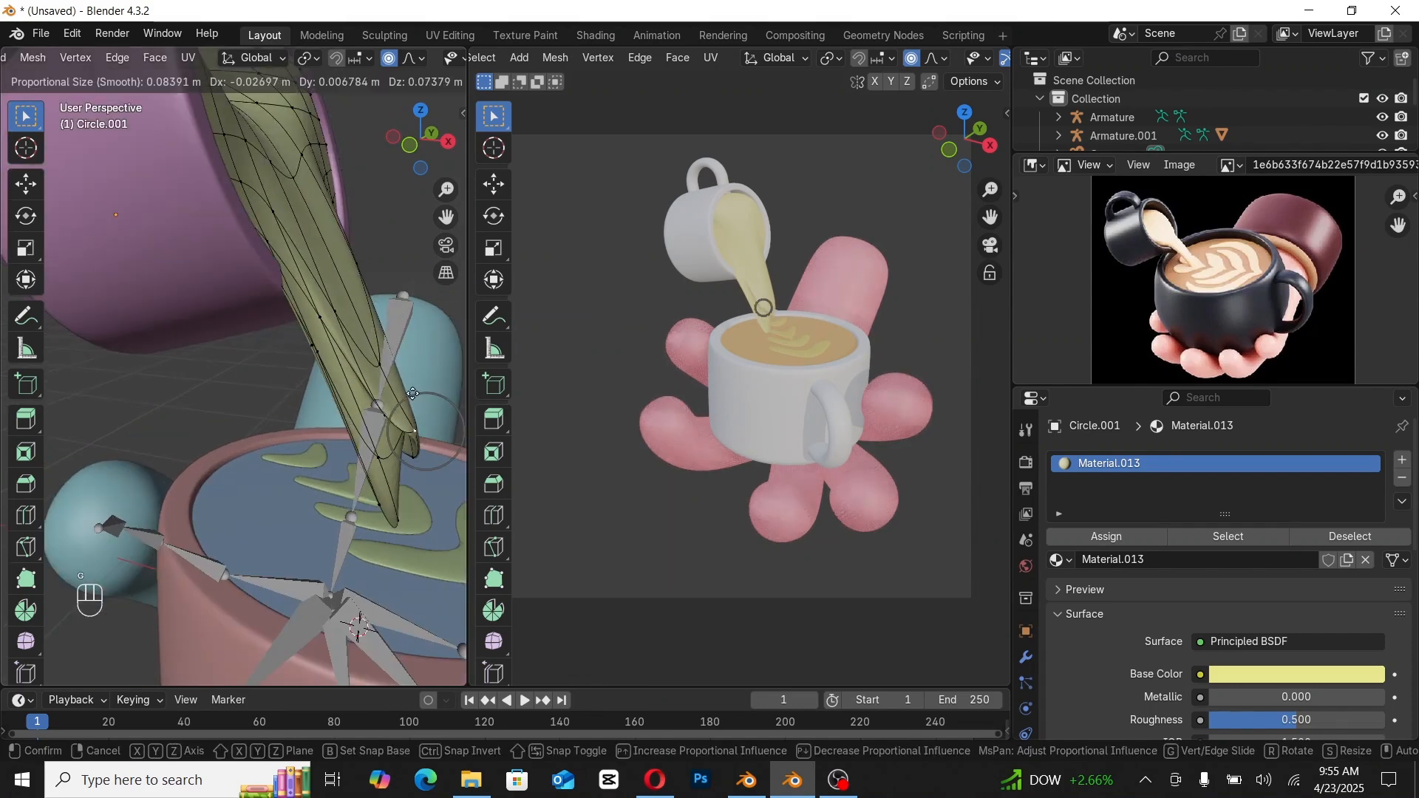
scroll(397, 285, down, 7)
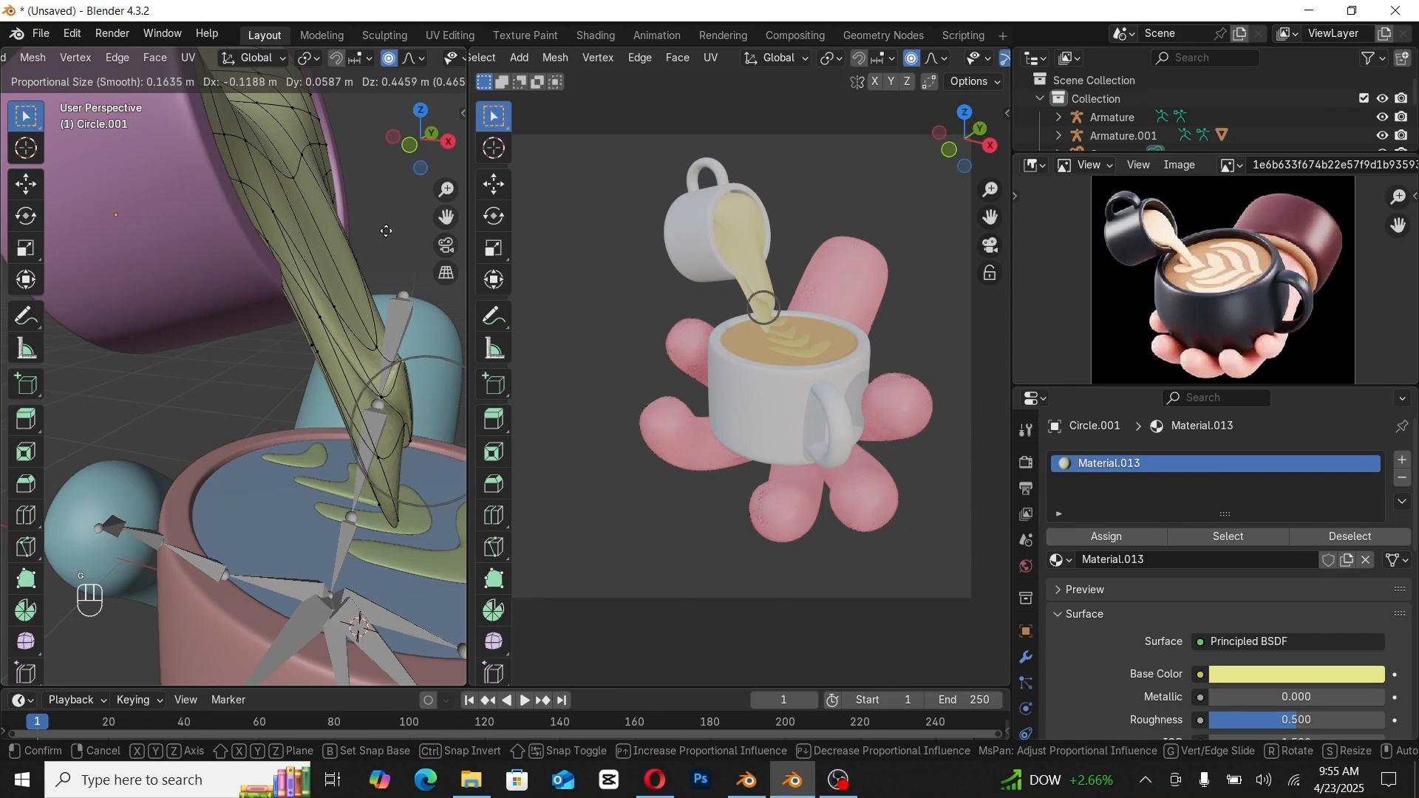
click(381, 180)
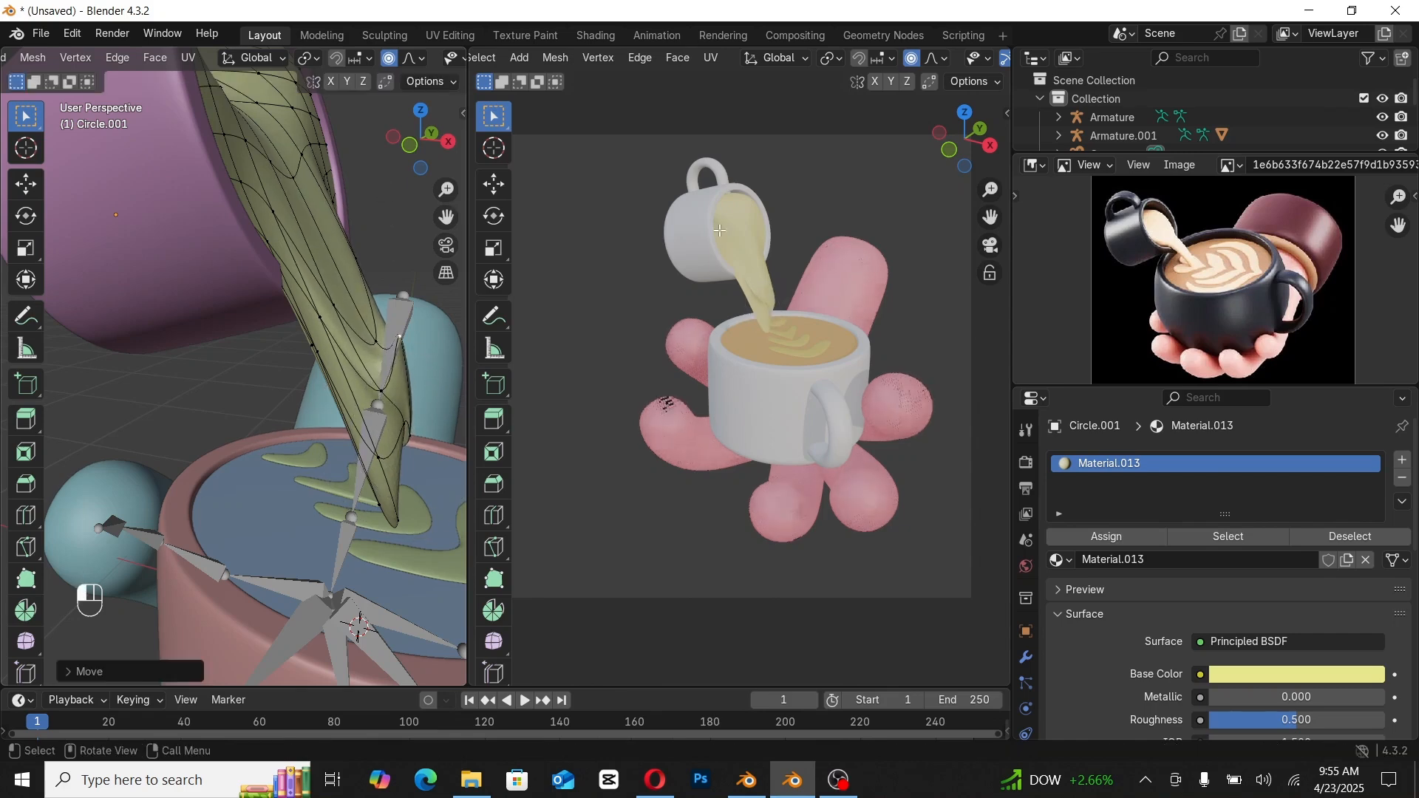
scroll(846, 158, up, 5)
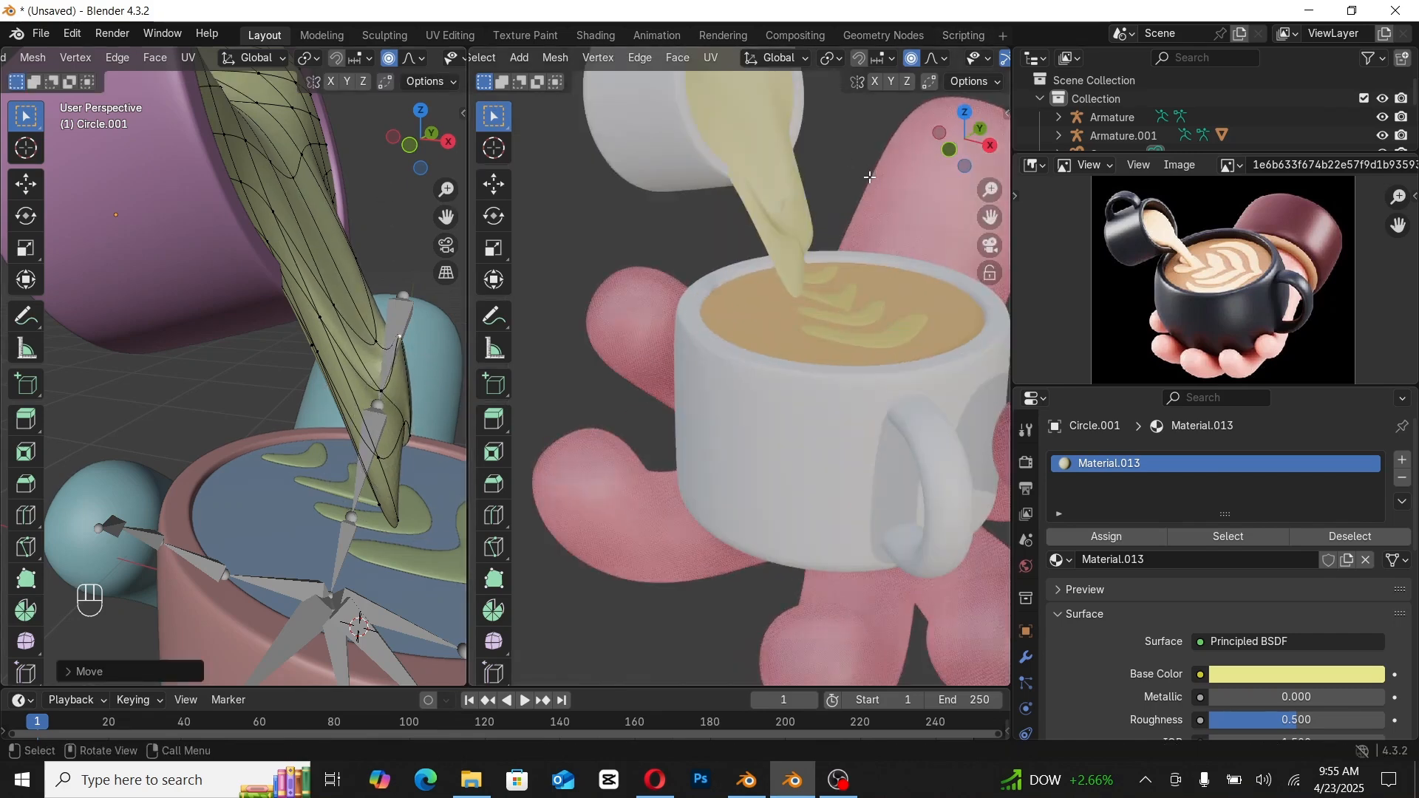
scroll(823, 191, down, 3)
scroll(823, 191, down, 3)
key(KP_0)
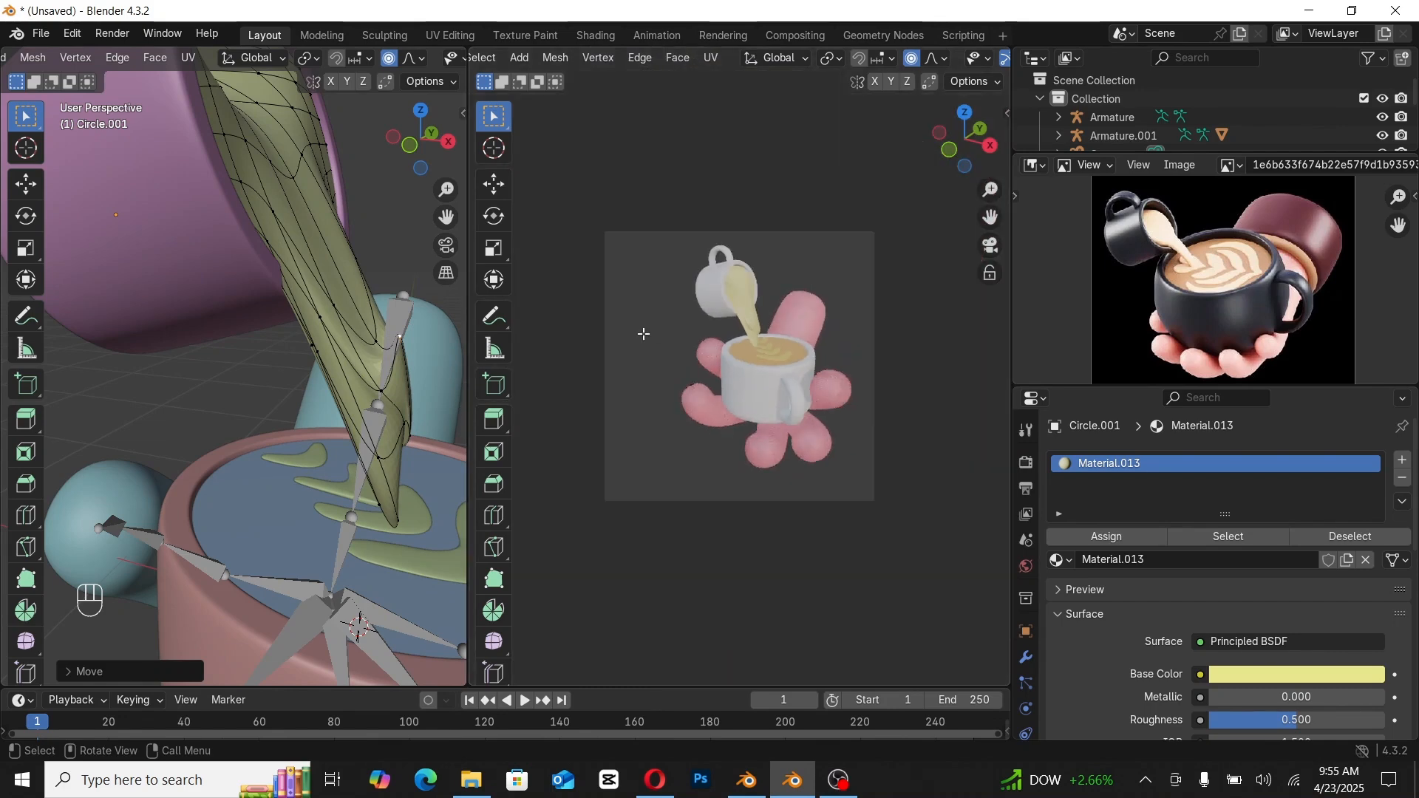
scroll(321, 333, down, 6)
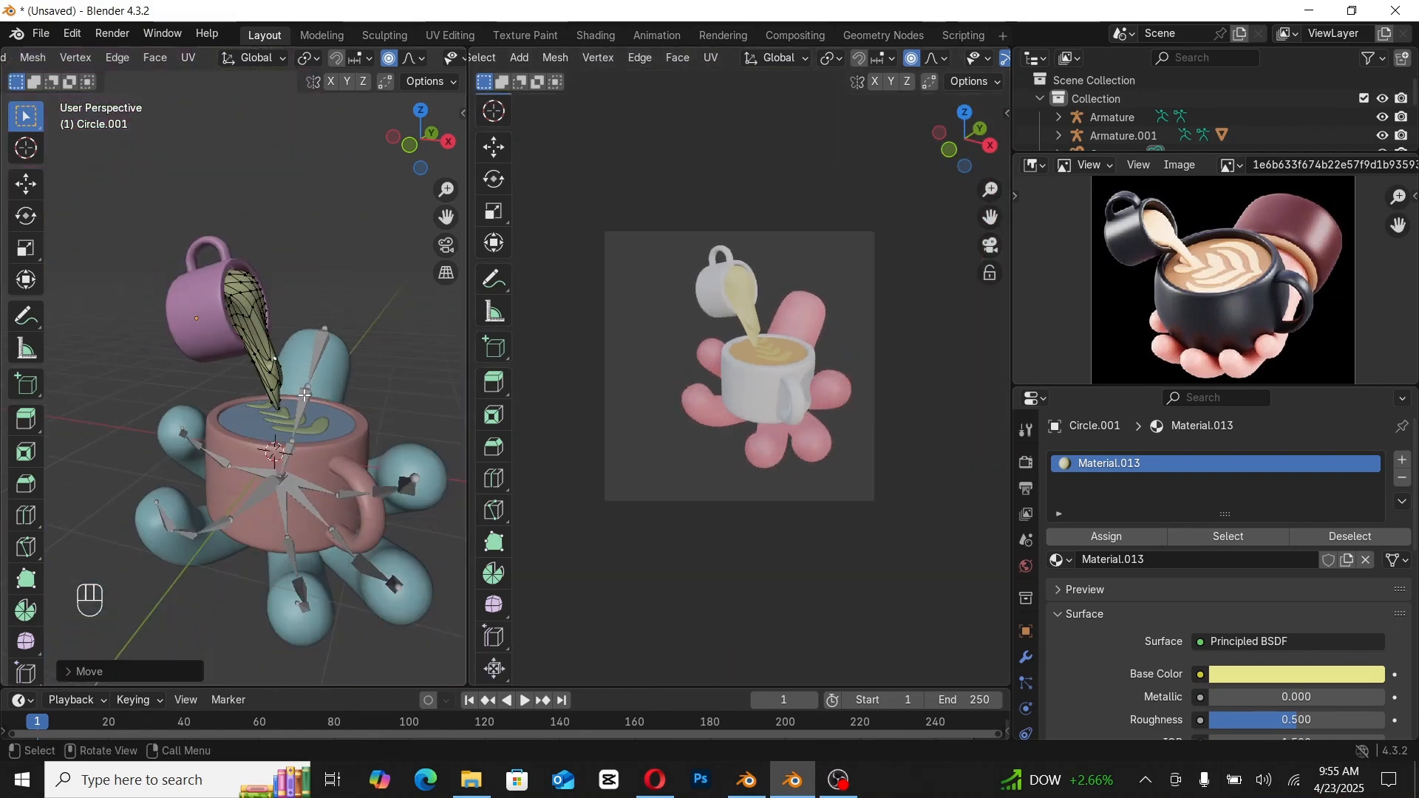
key(Tab)
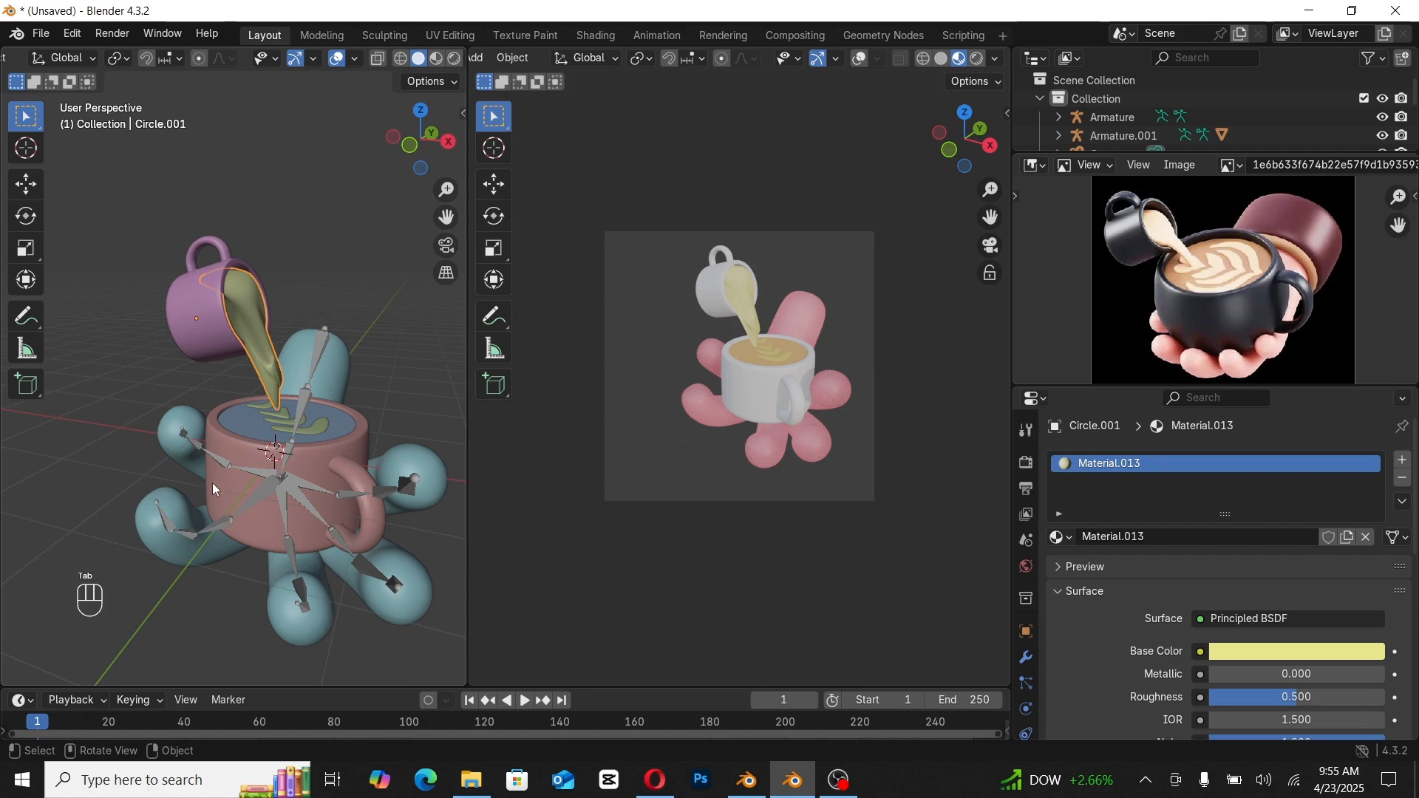
Step: Put the hand armature into Pose Mode and select the second bone of the finger at the mug's lower left
click(210, 455)
key(Tab)
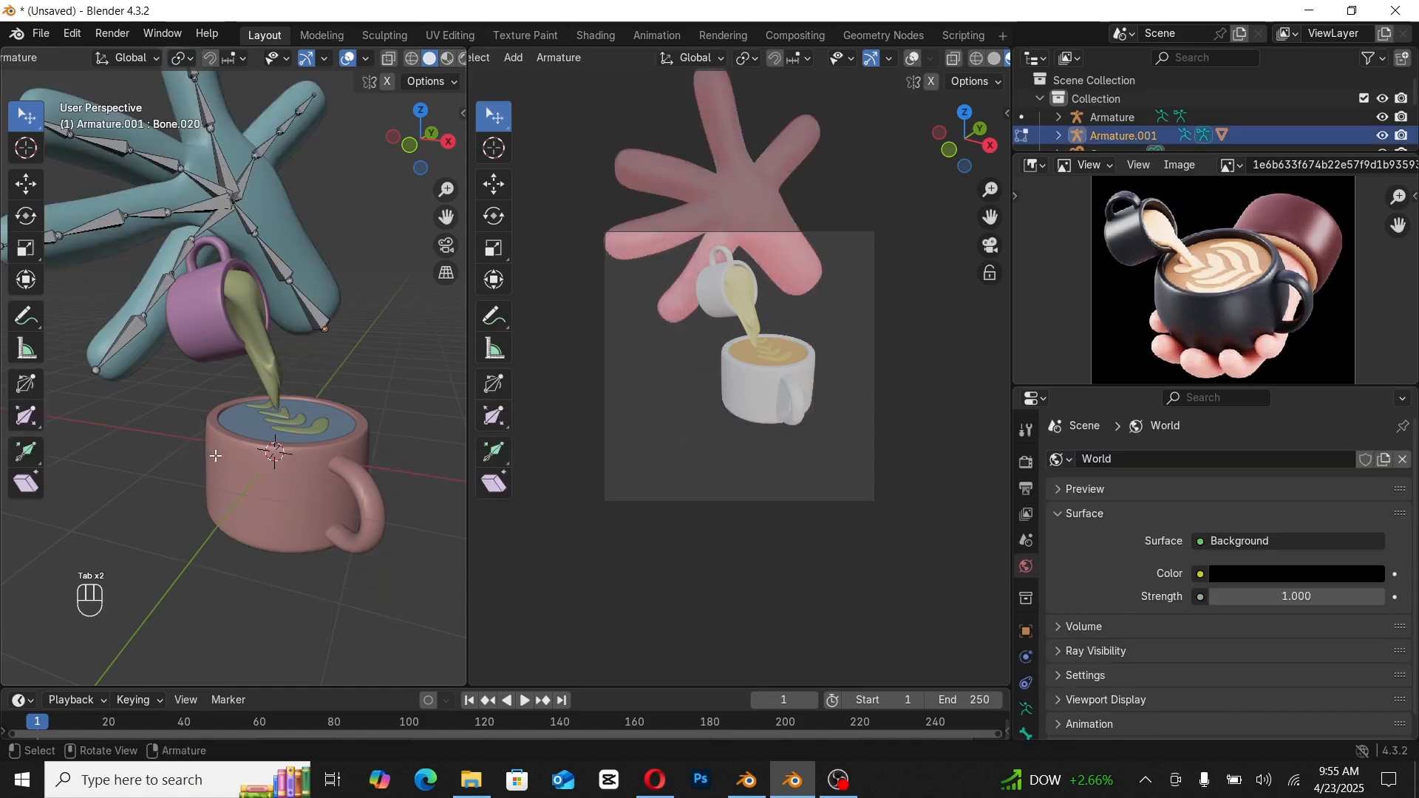
key(Tab)
key(ctrl+Tab)
click(232, 485)
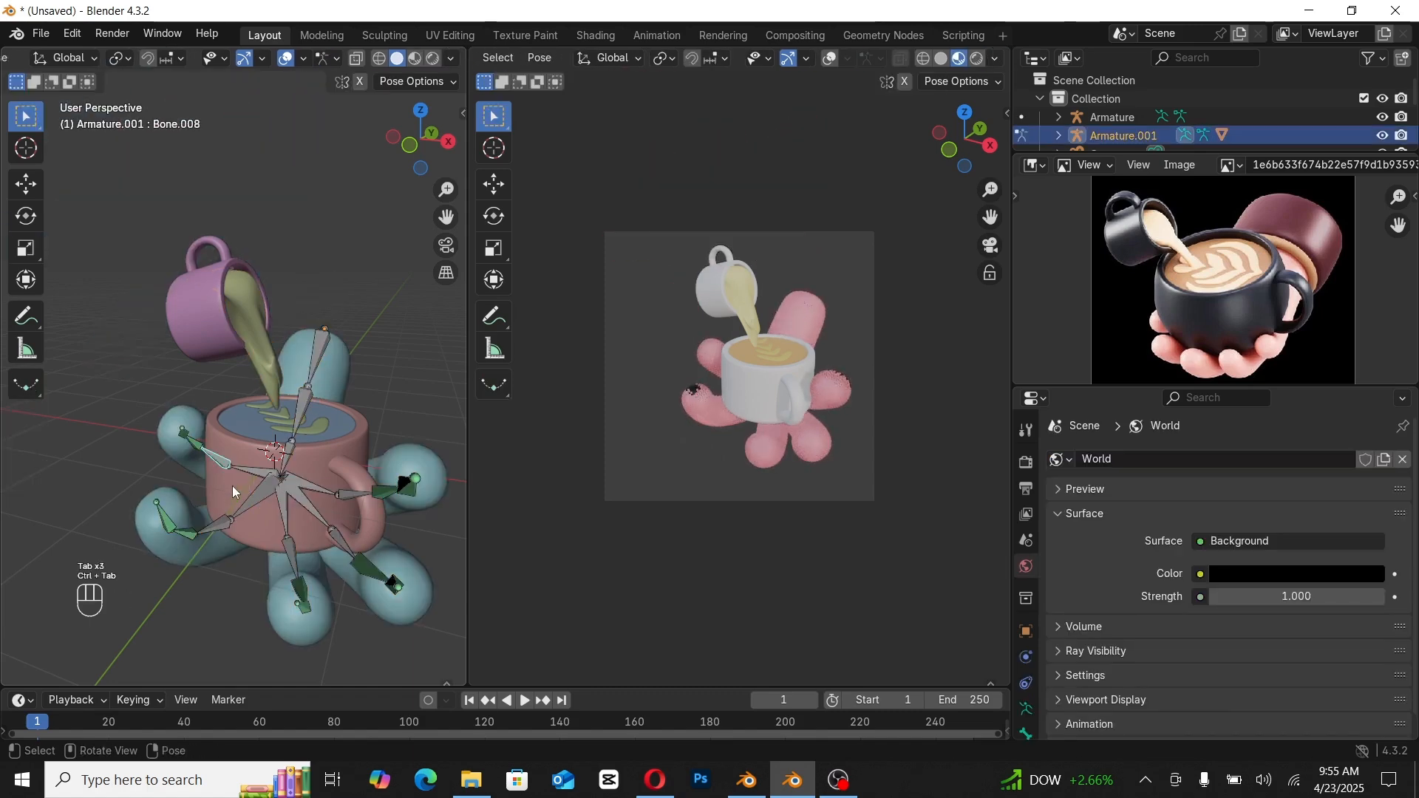
click(238, 518)
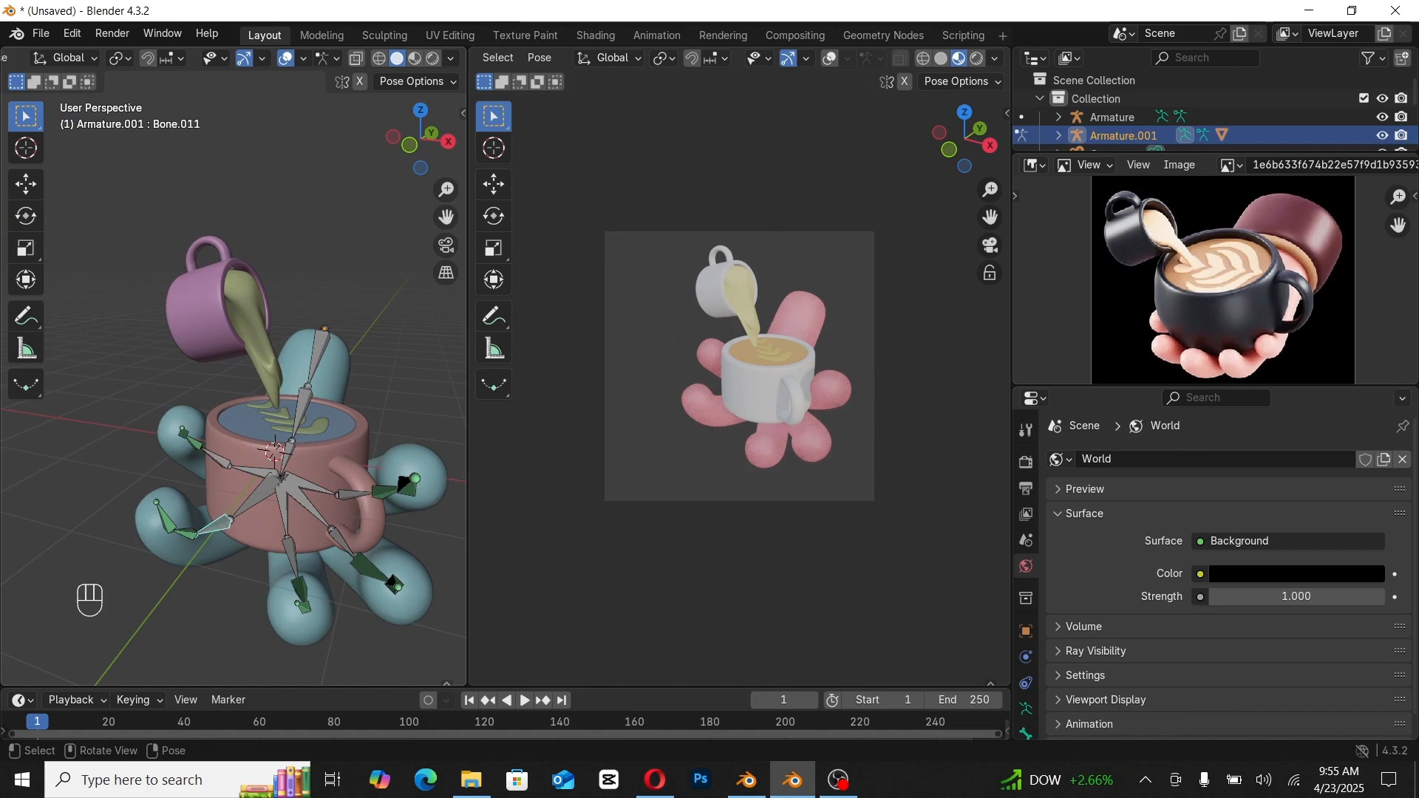
key(r)
key(x)
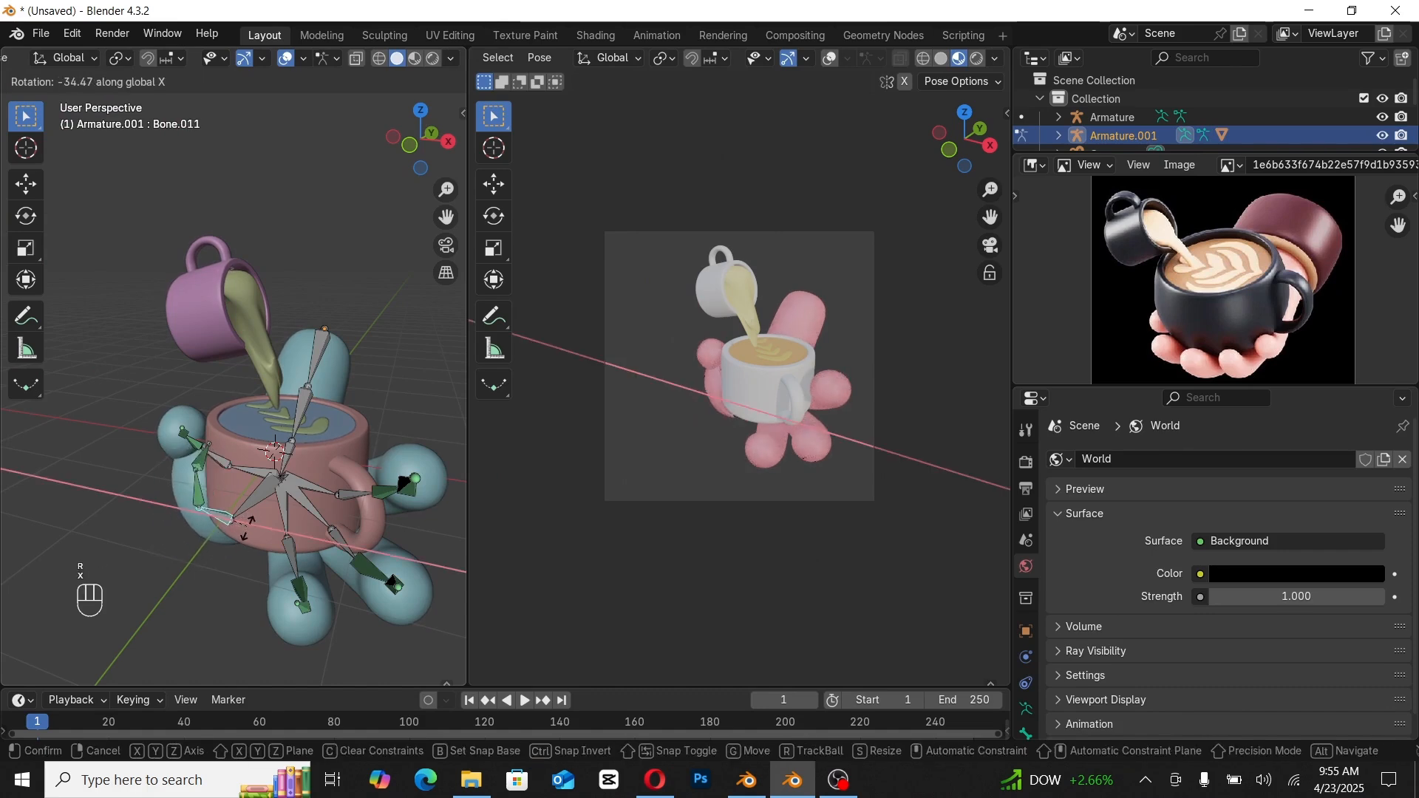
key(x)
key(x)
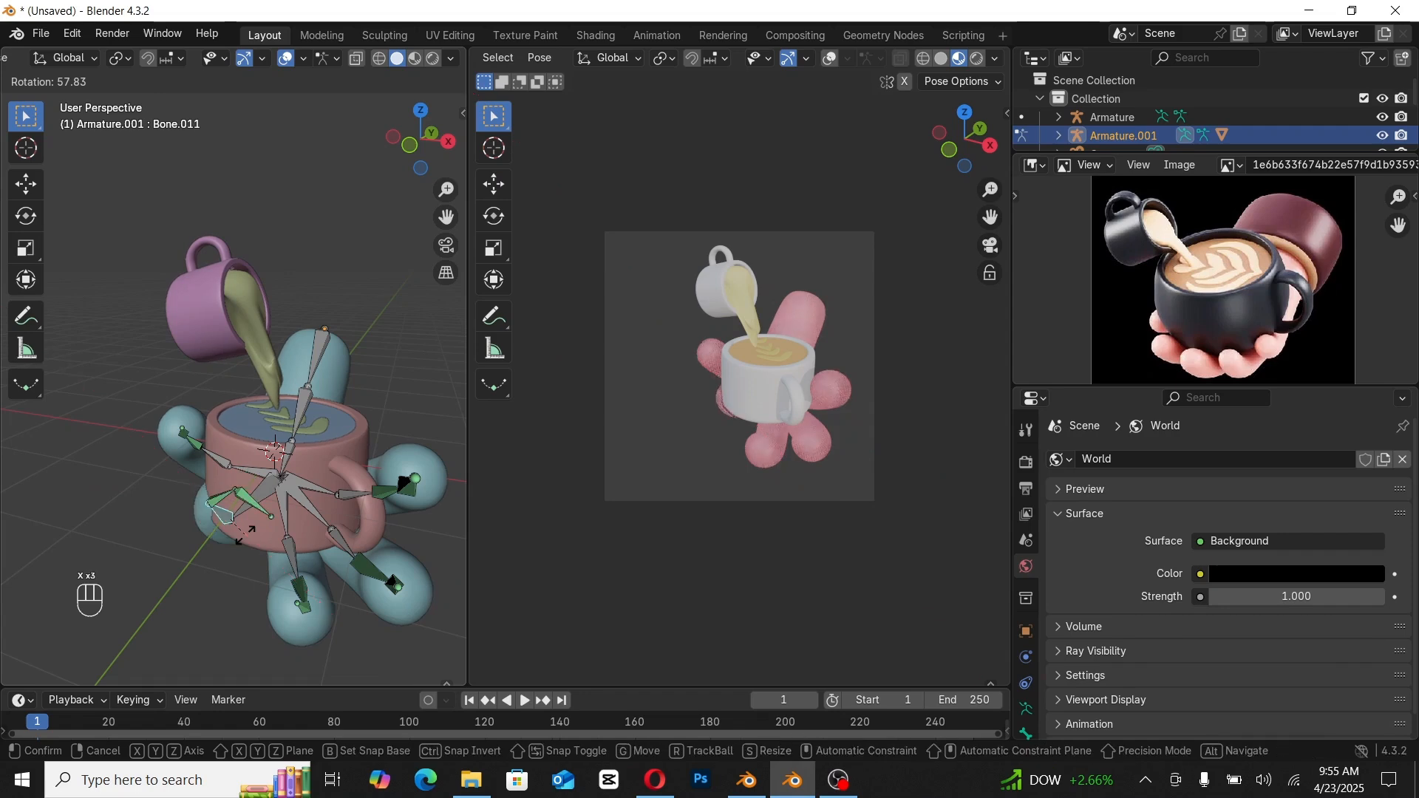
key(r)
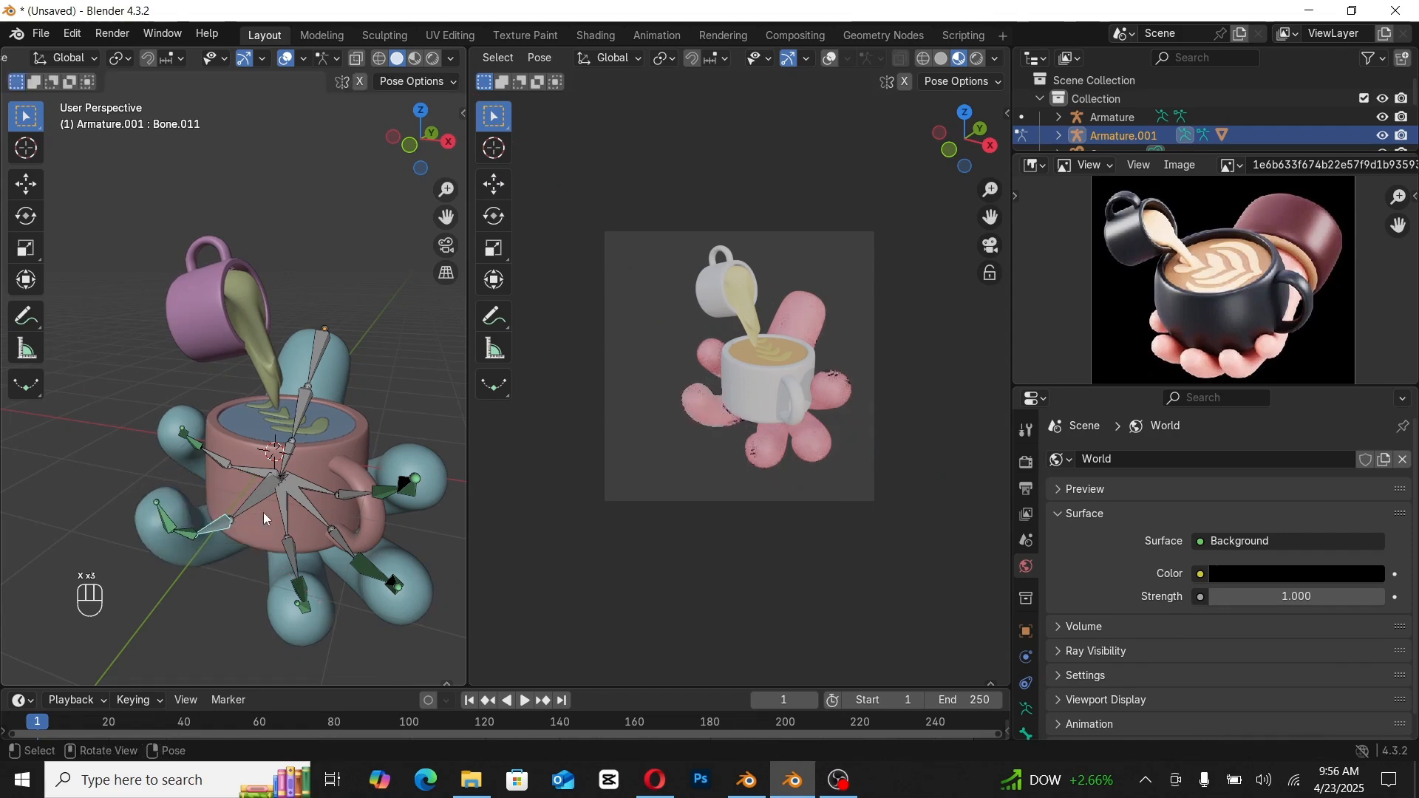
key(x)
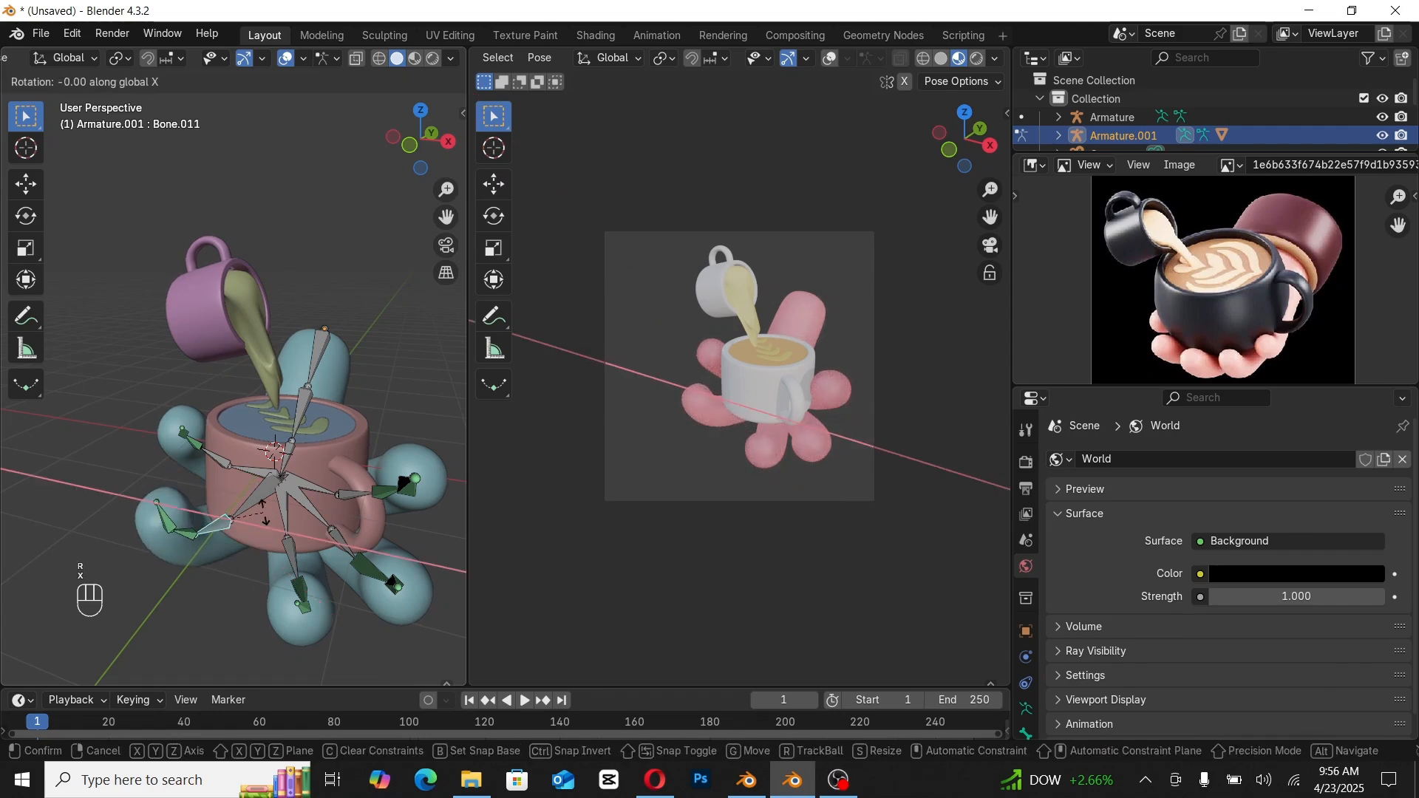
key(r)
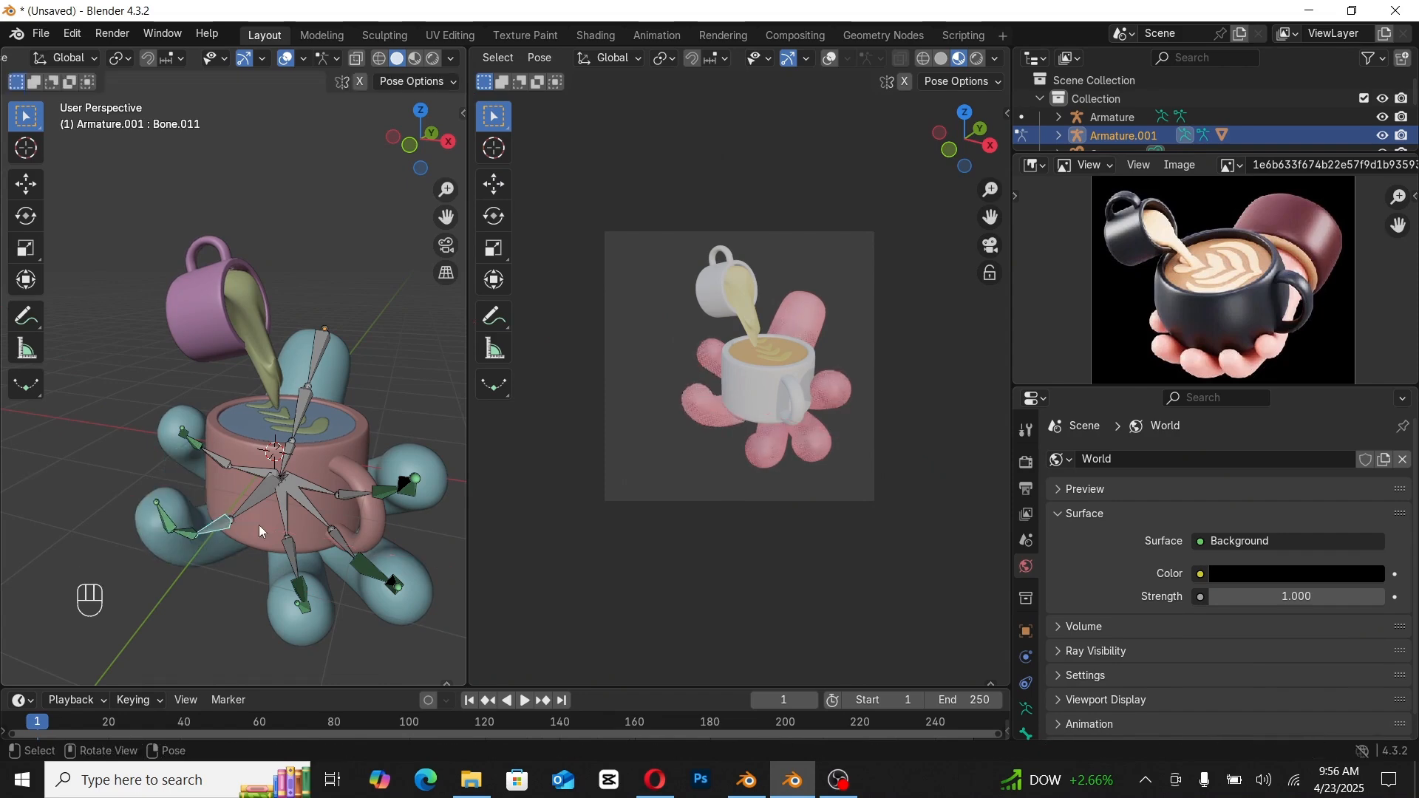
key(z)
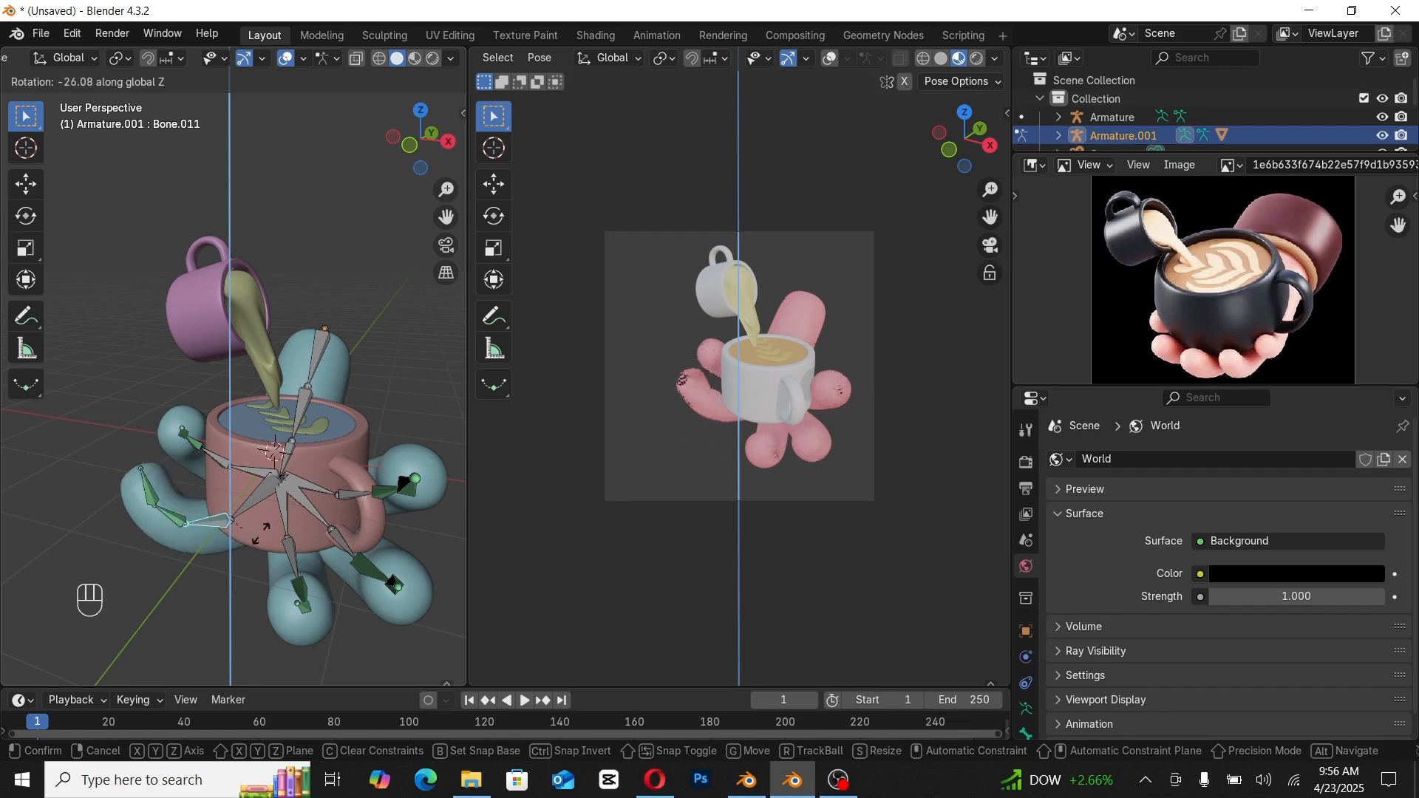
right_click(322, 542)
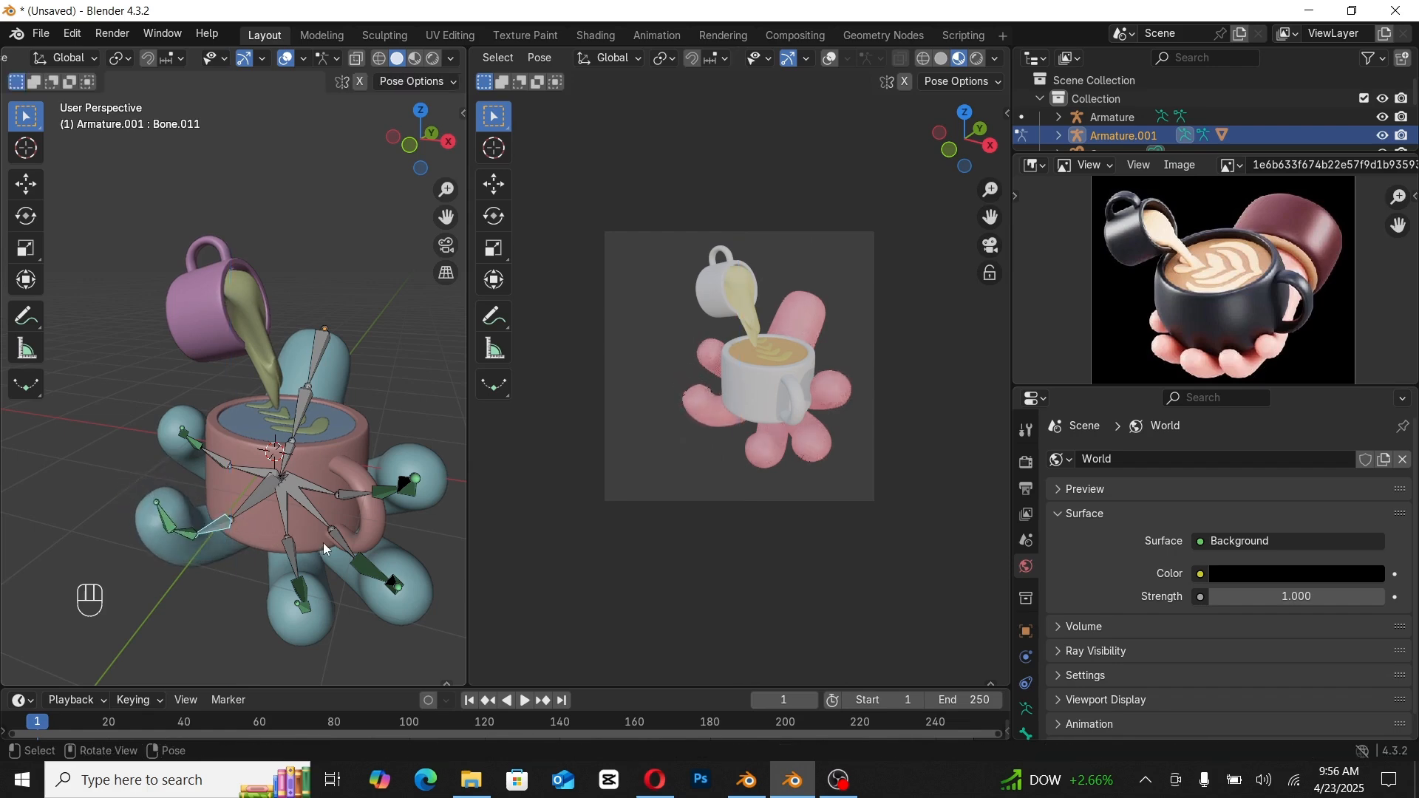
Step: Rotate the selected finger bone about -11° around the global X axis to curl the finger toward the mug
key(r)
key(x)
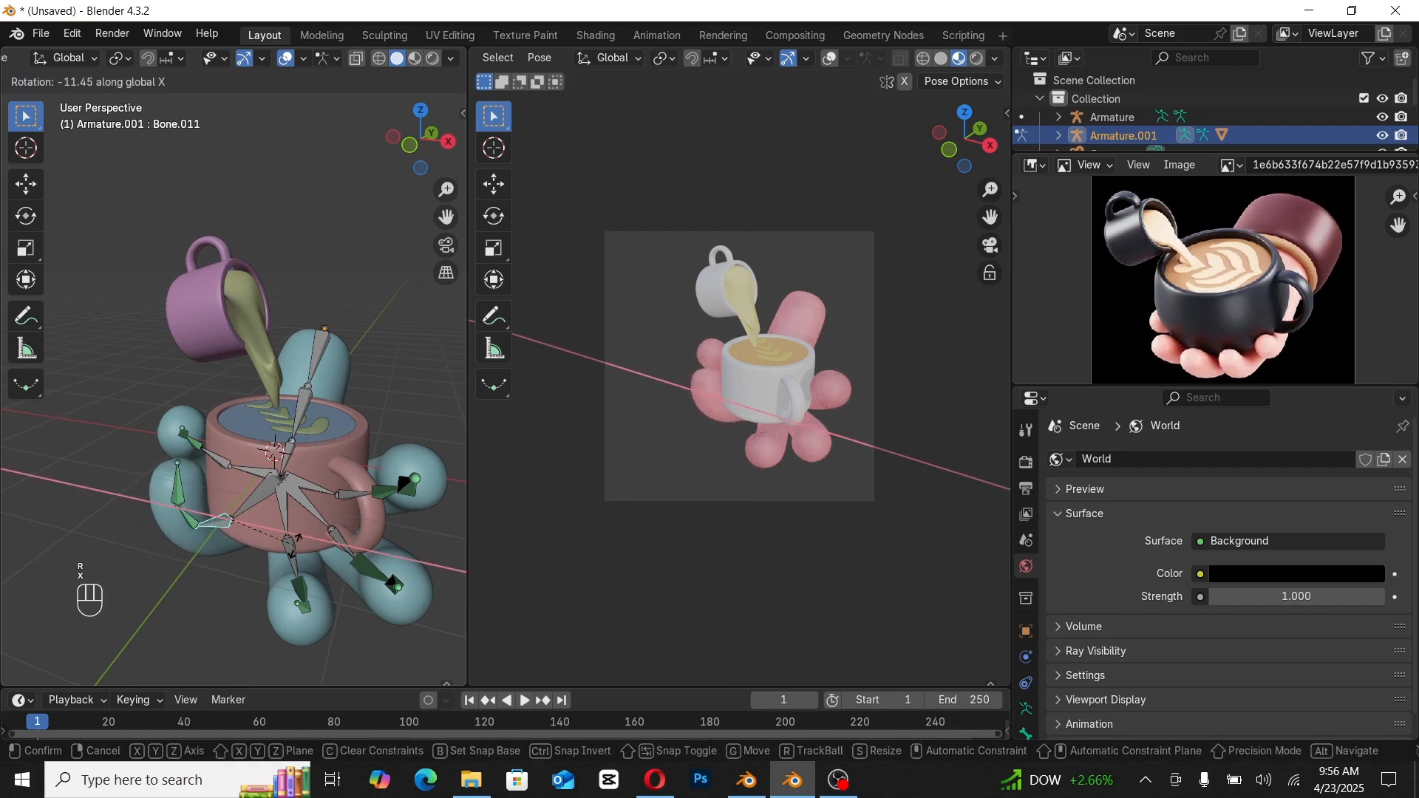
click(297, 538)
Step: Rotate the second bone of the finger directly below the mug around the global Z axis, swinging the finger toward the pouring side
click(295, 568)
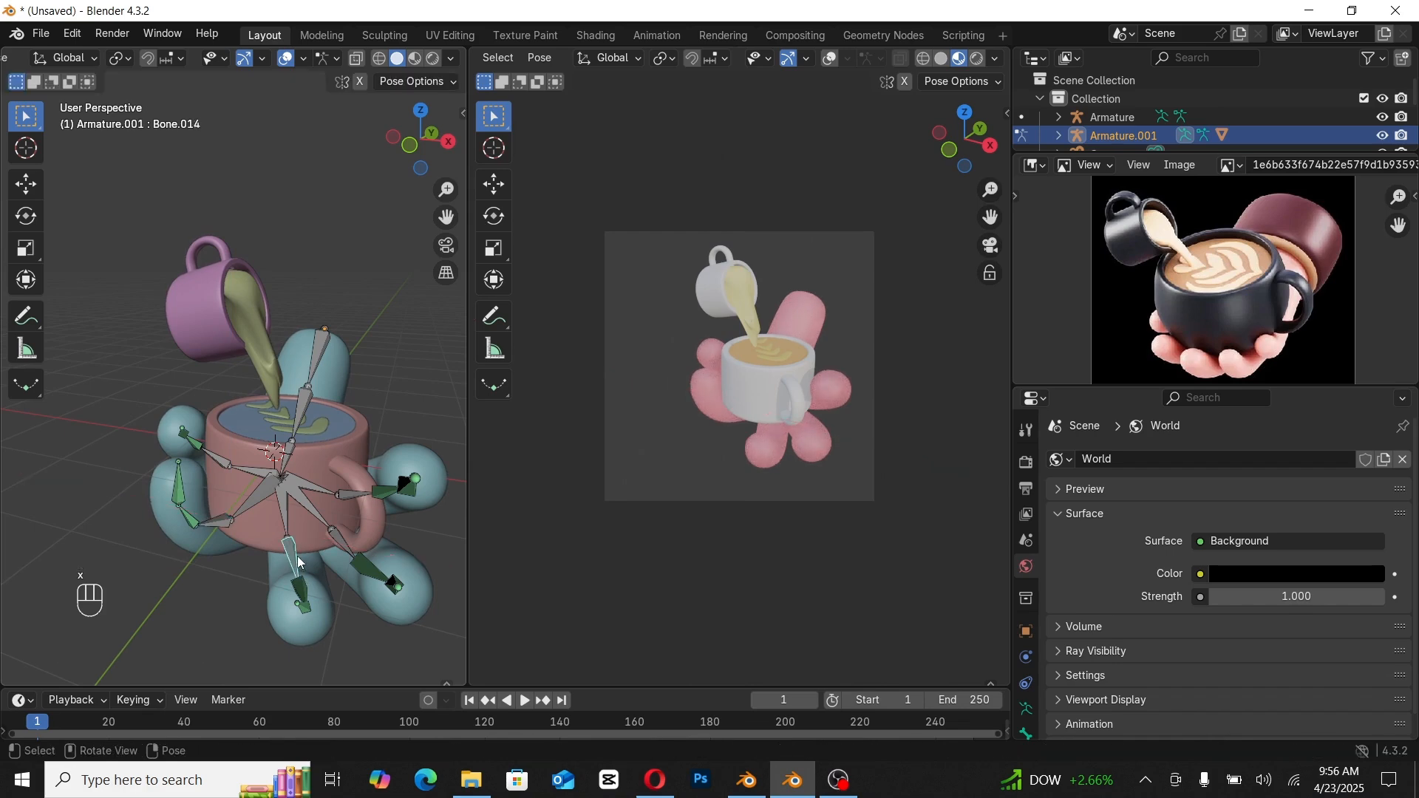
key(r)
key(x)
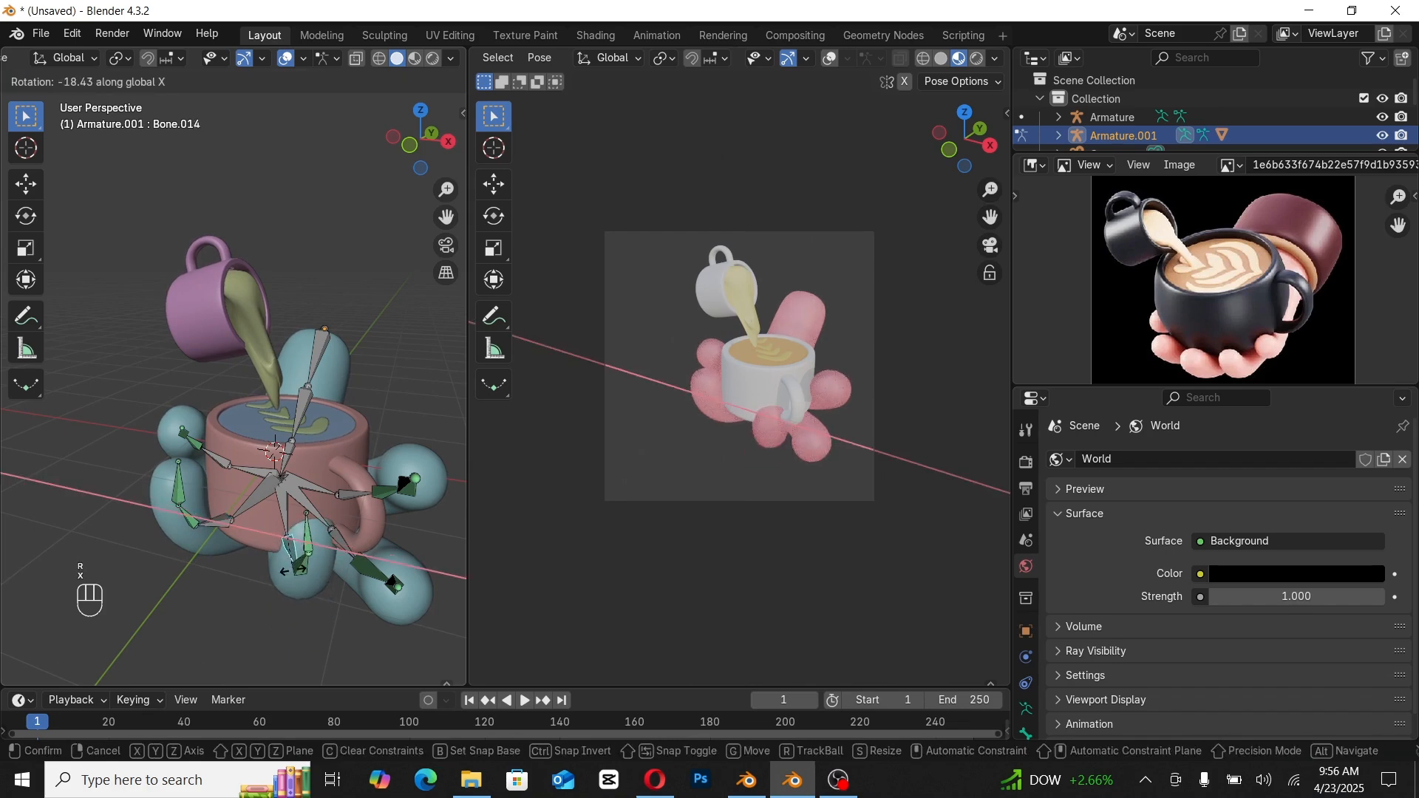
key(z)
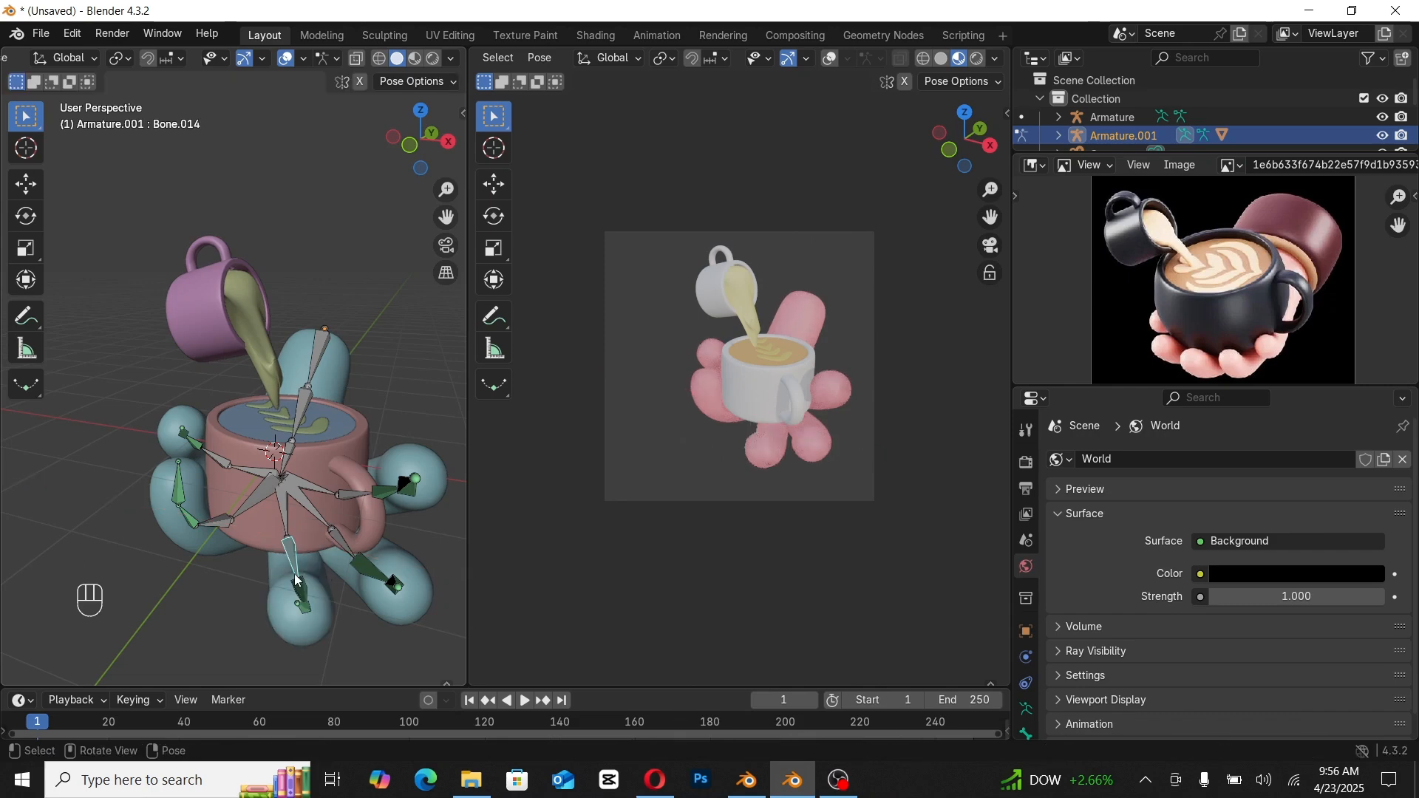
click(286, 579)
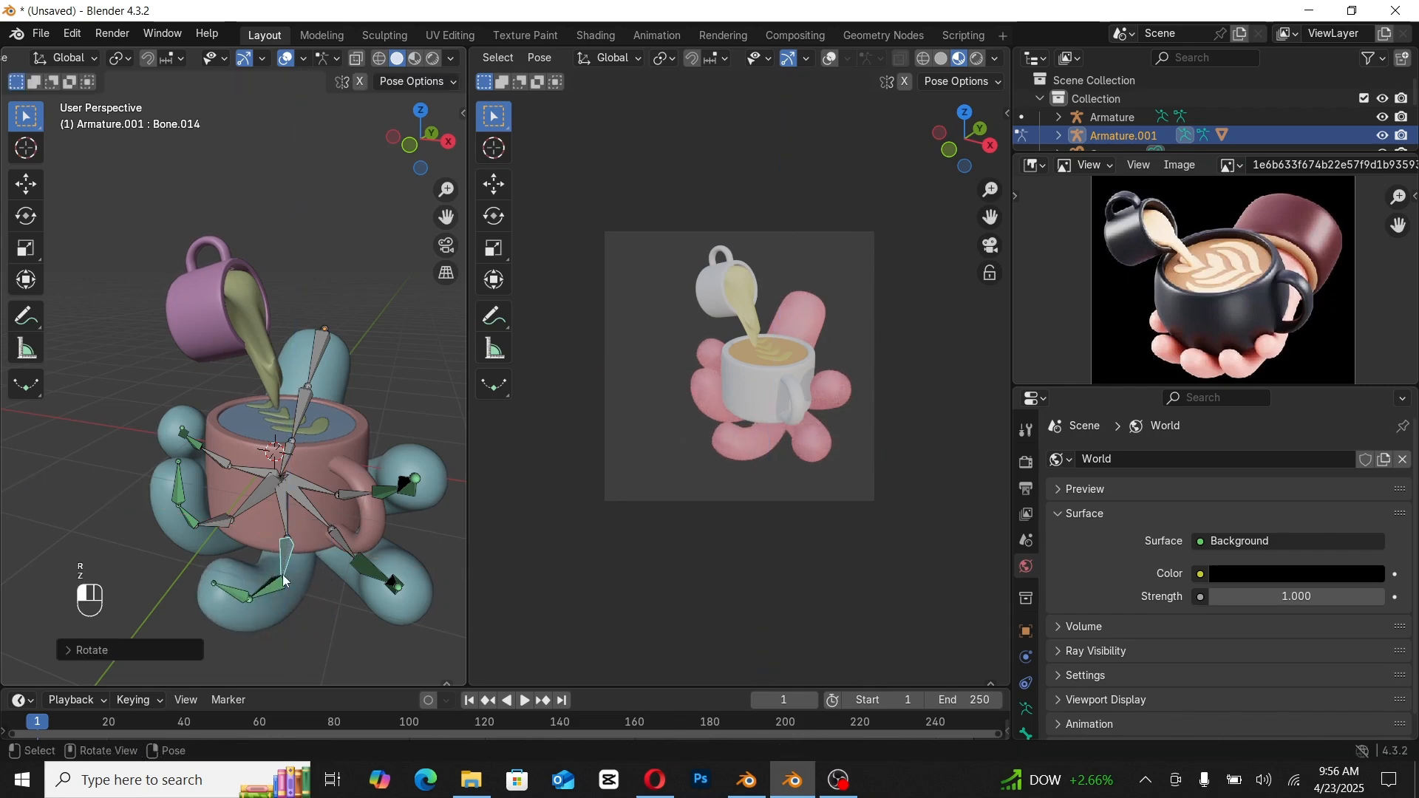
Step: Rotate the same finger bone about -13° around the global X axis to curl the finger under the mug
key(r)
key(x)
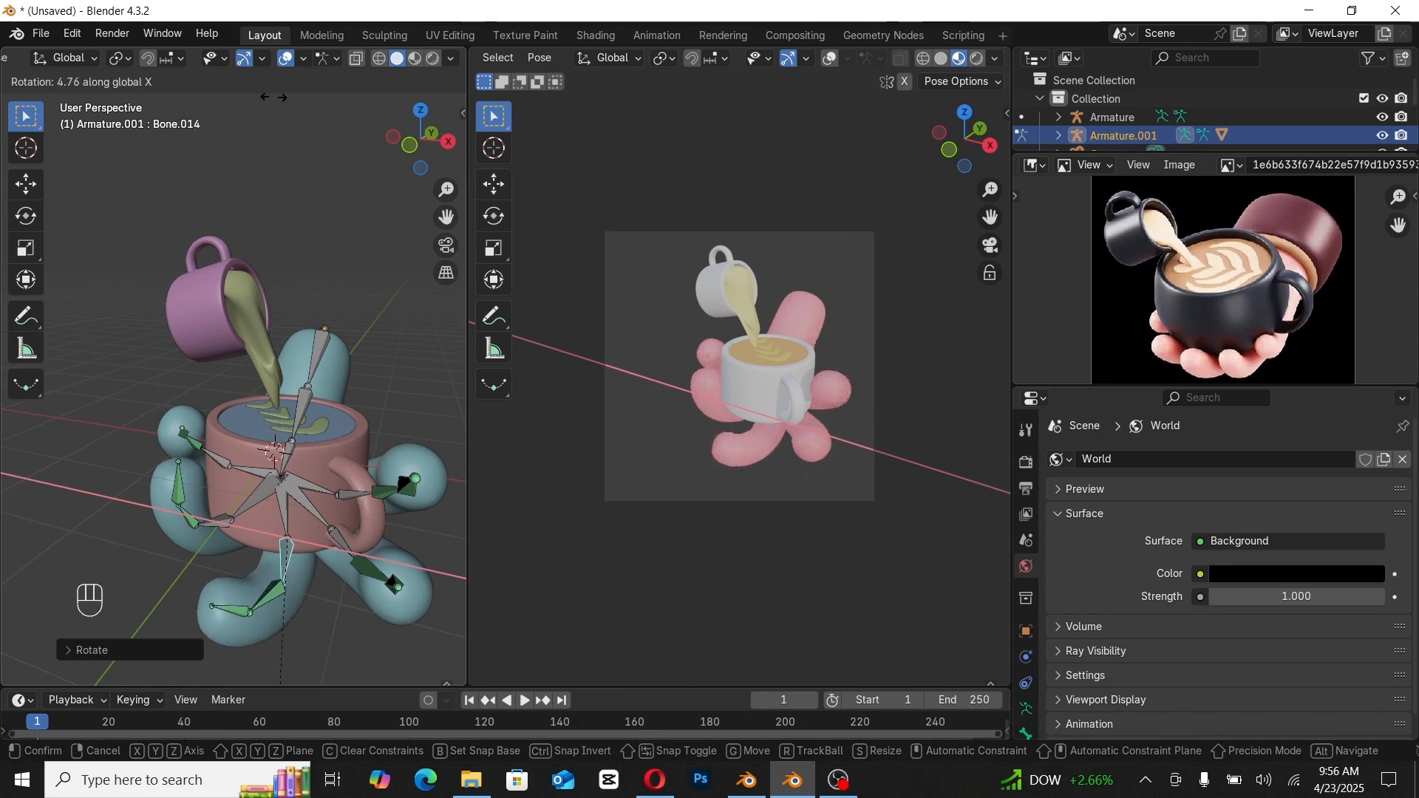
click(270, 619)
middle_drag(255, 611, 201, 602)
key(r)
key(x)
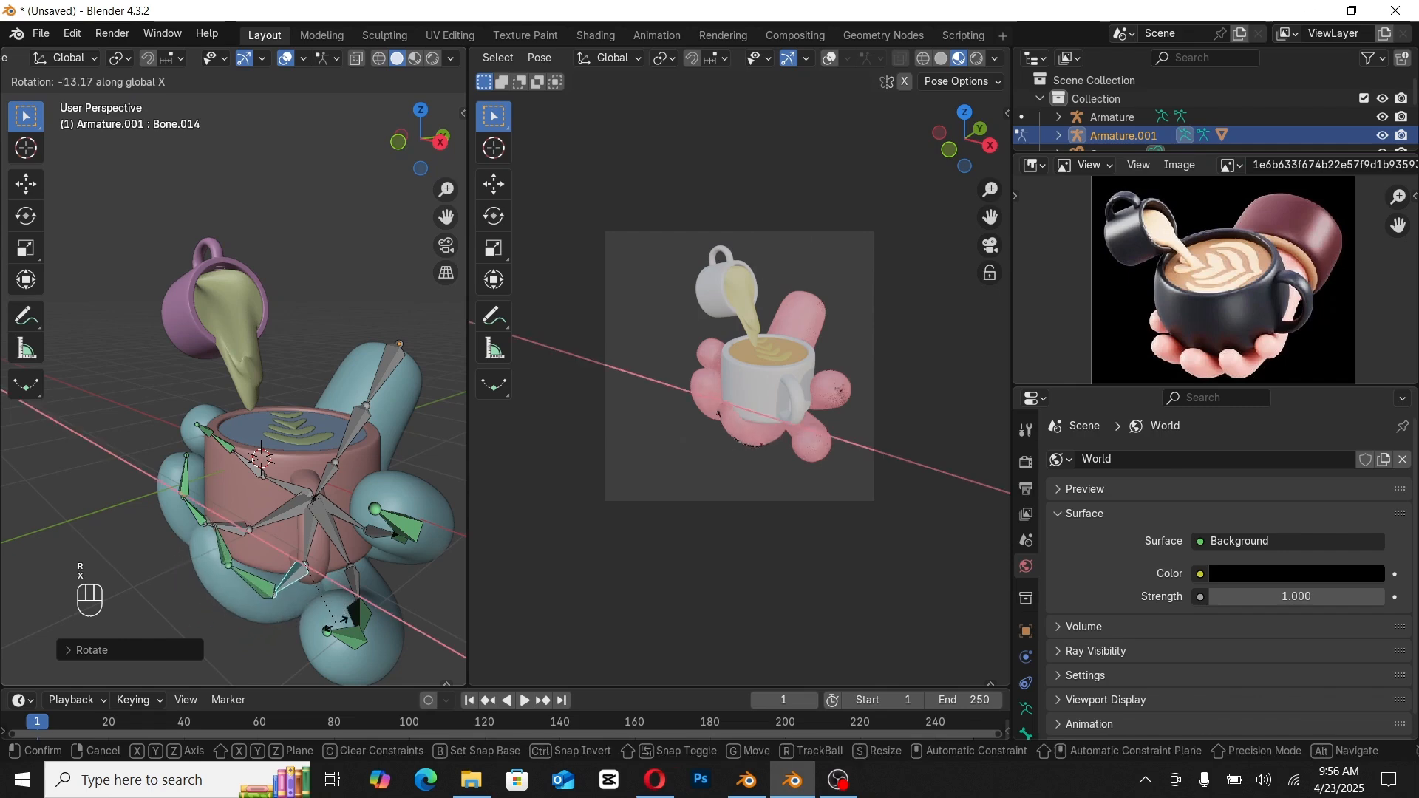
click(338, 629)
key(r)
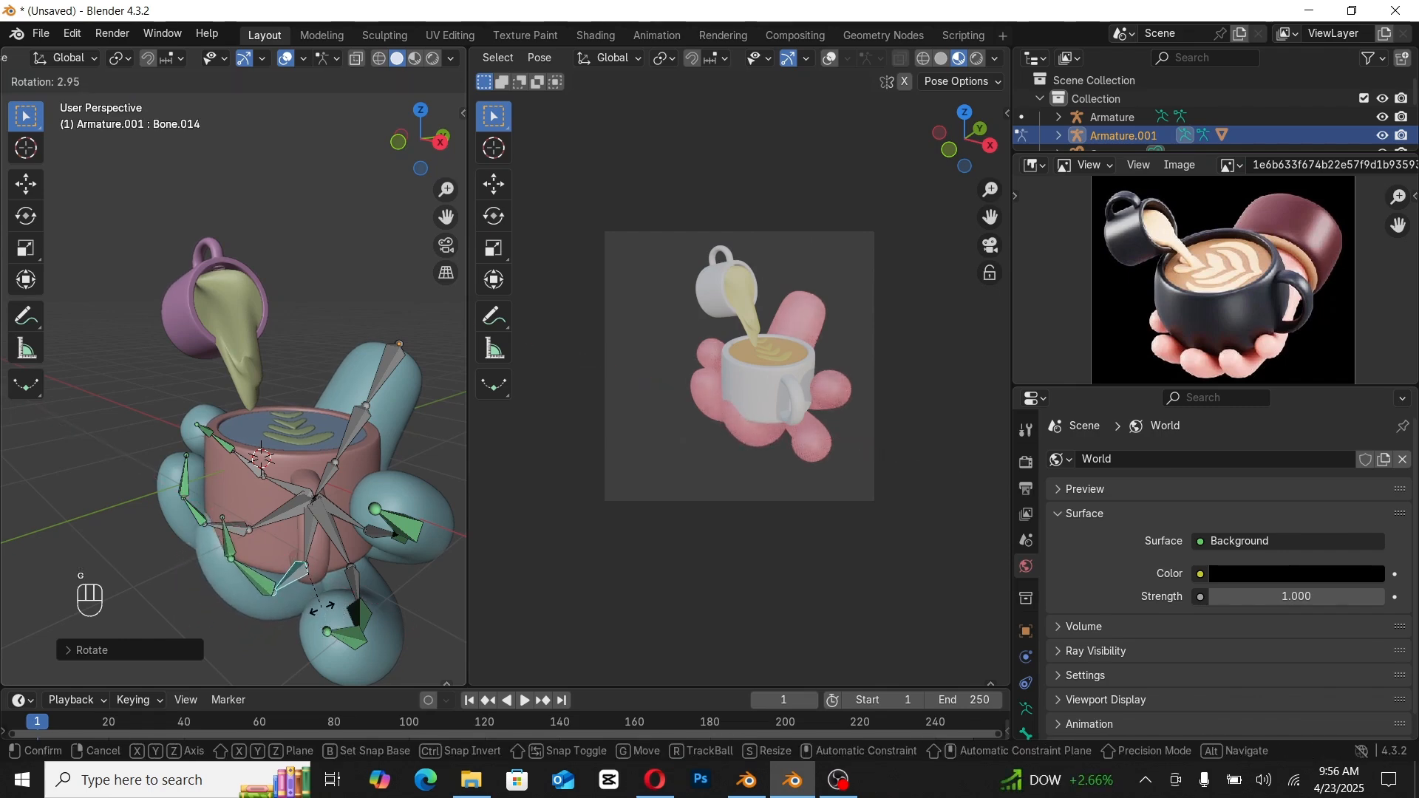
key(z)
click(339, 584)
Step: Rotate the second bone of the finger at the mug's lower right about -14° around the global Z axis, bringing it under the mug
click(354, 581)
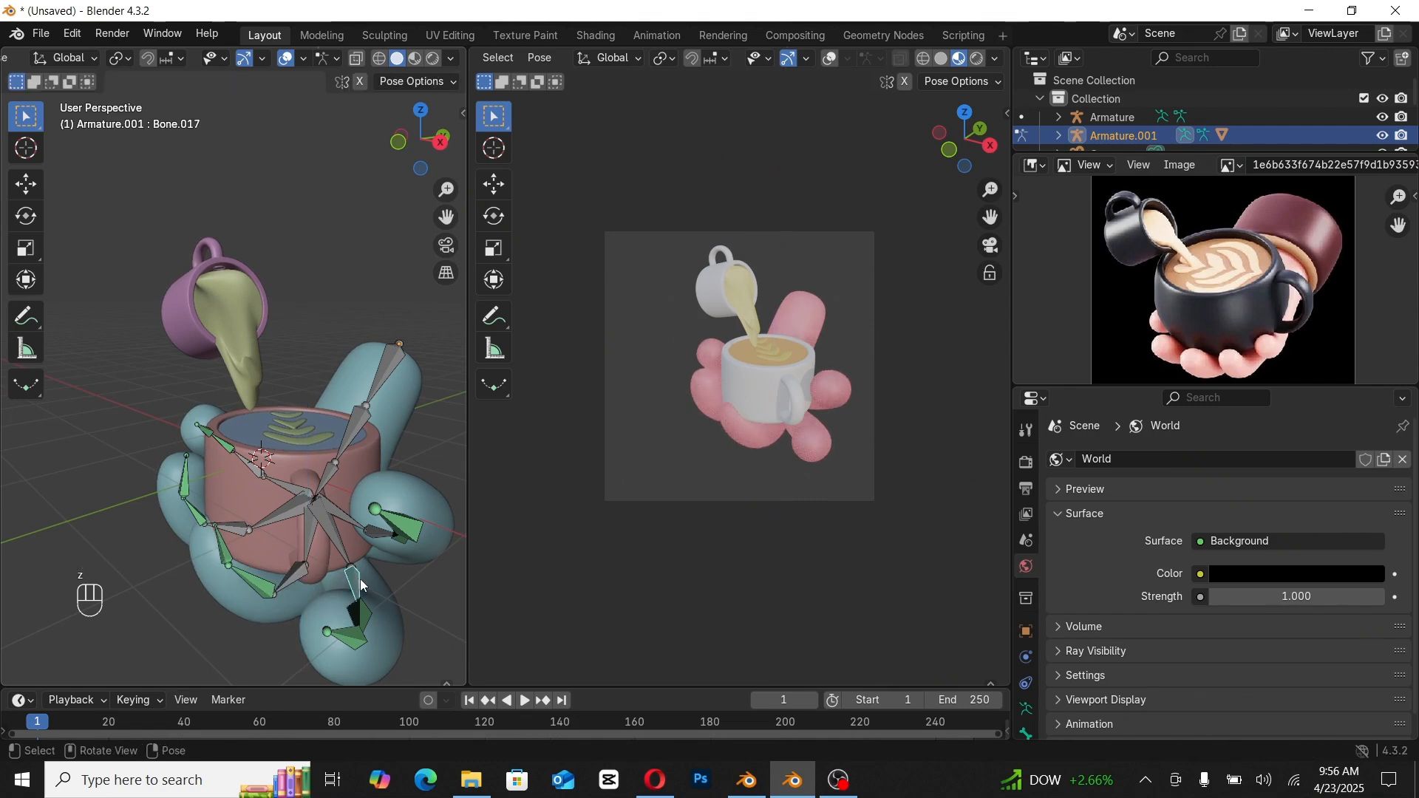
key(r)
key(x)
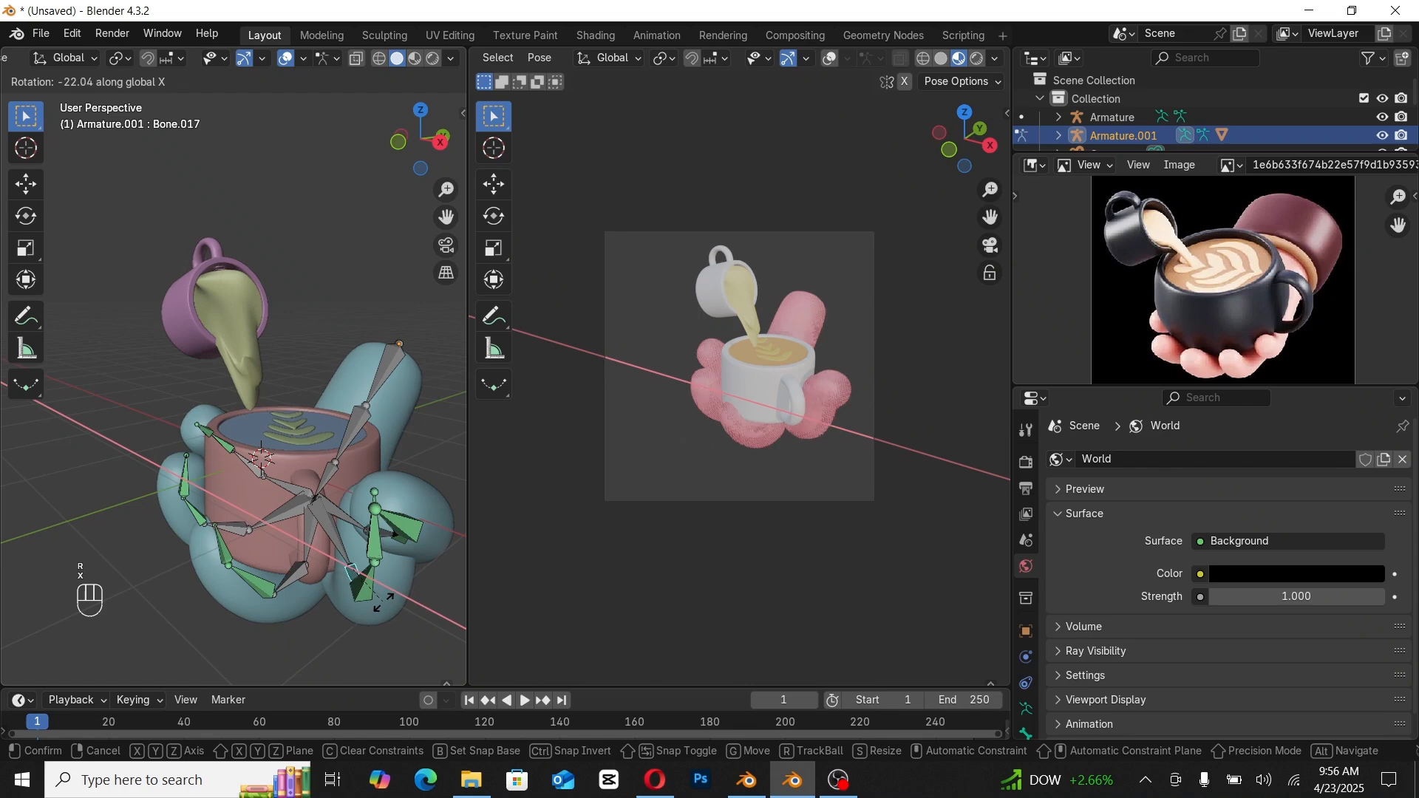
click(384, 605)
key(r)
key(z)
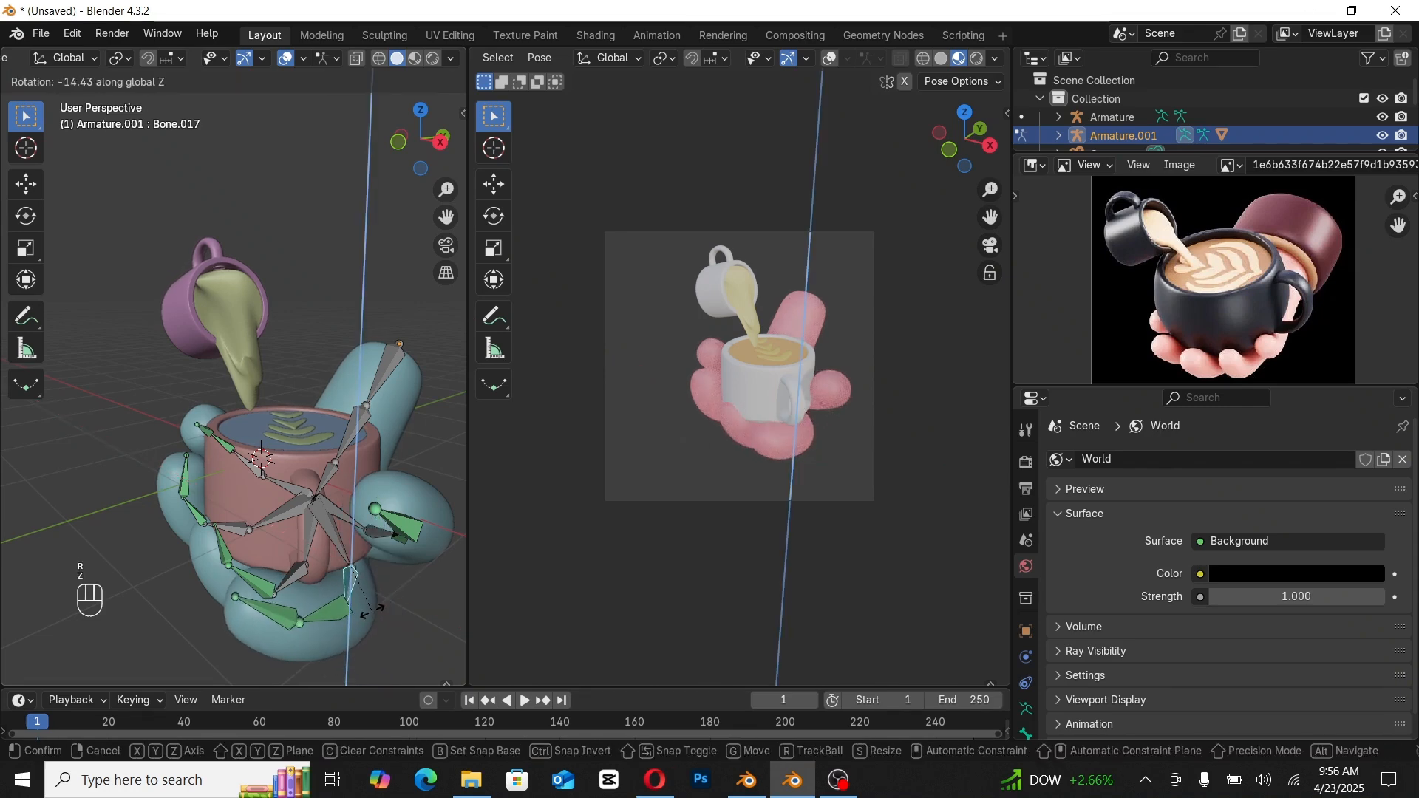
click(375, 612)
Step: Rotate the second bone of the finger beside the mug's handle about -15° around the global Z axis
click(377, 545)
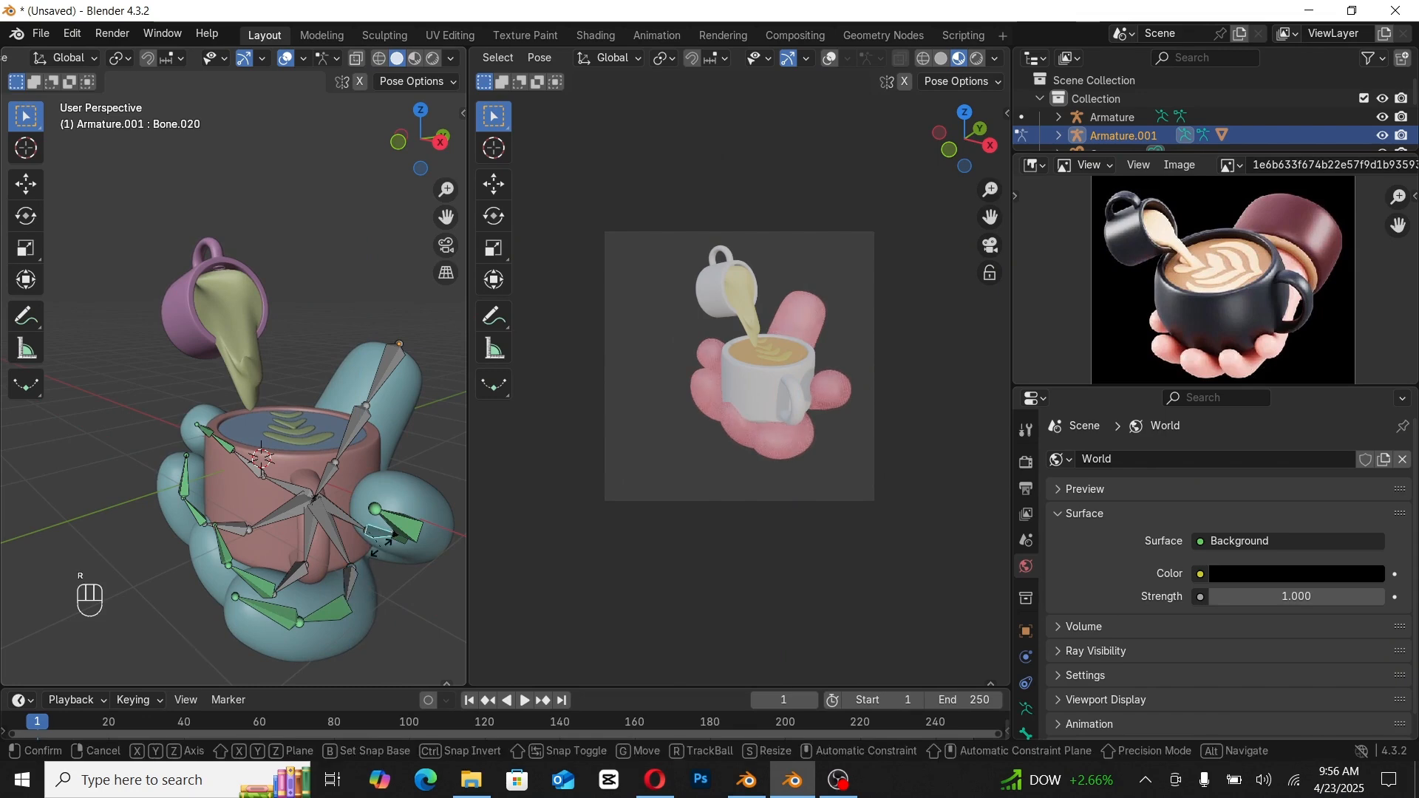
key(r)
key(z)
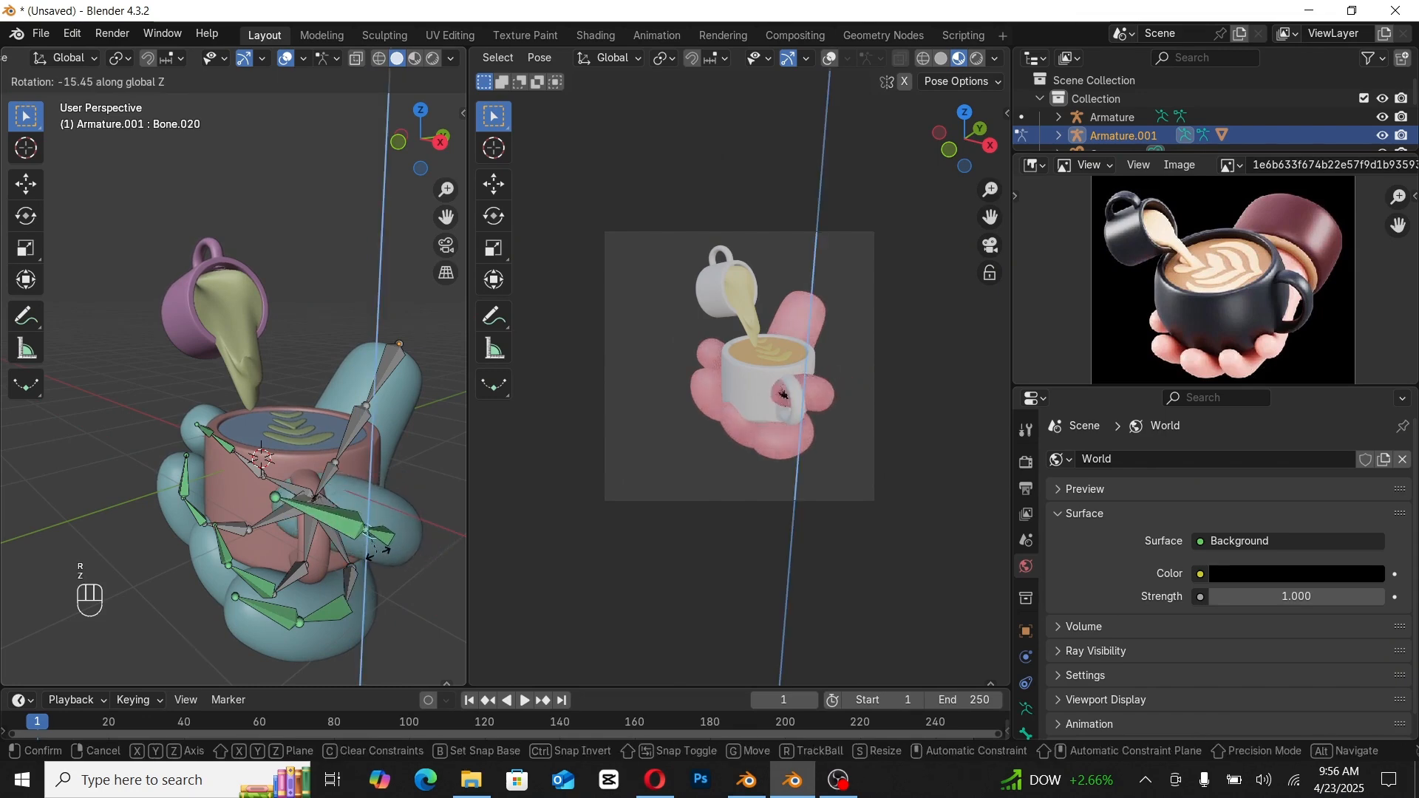
click(381, 560)
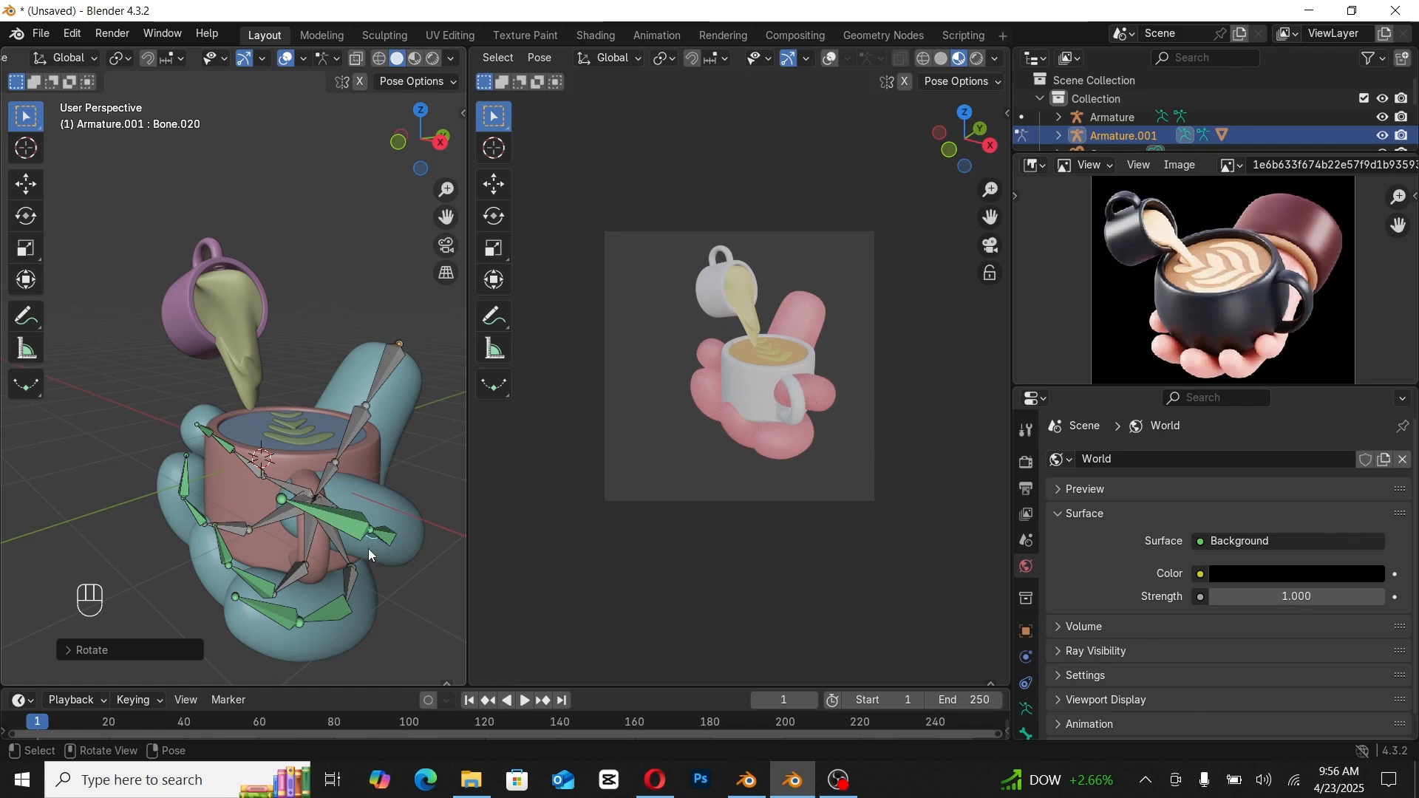
Step: Tilt the handle-side finger bone about 2° around the global X axis and compare the finger in the camera view
scroll(368, 549, up, 2)
scroll(783, 449, up, 3)
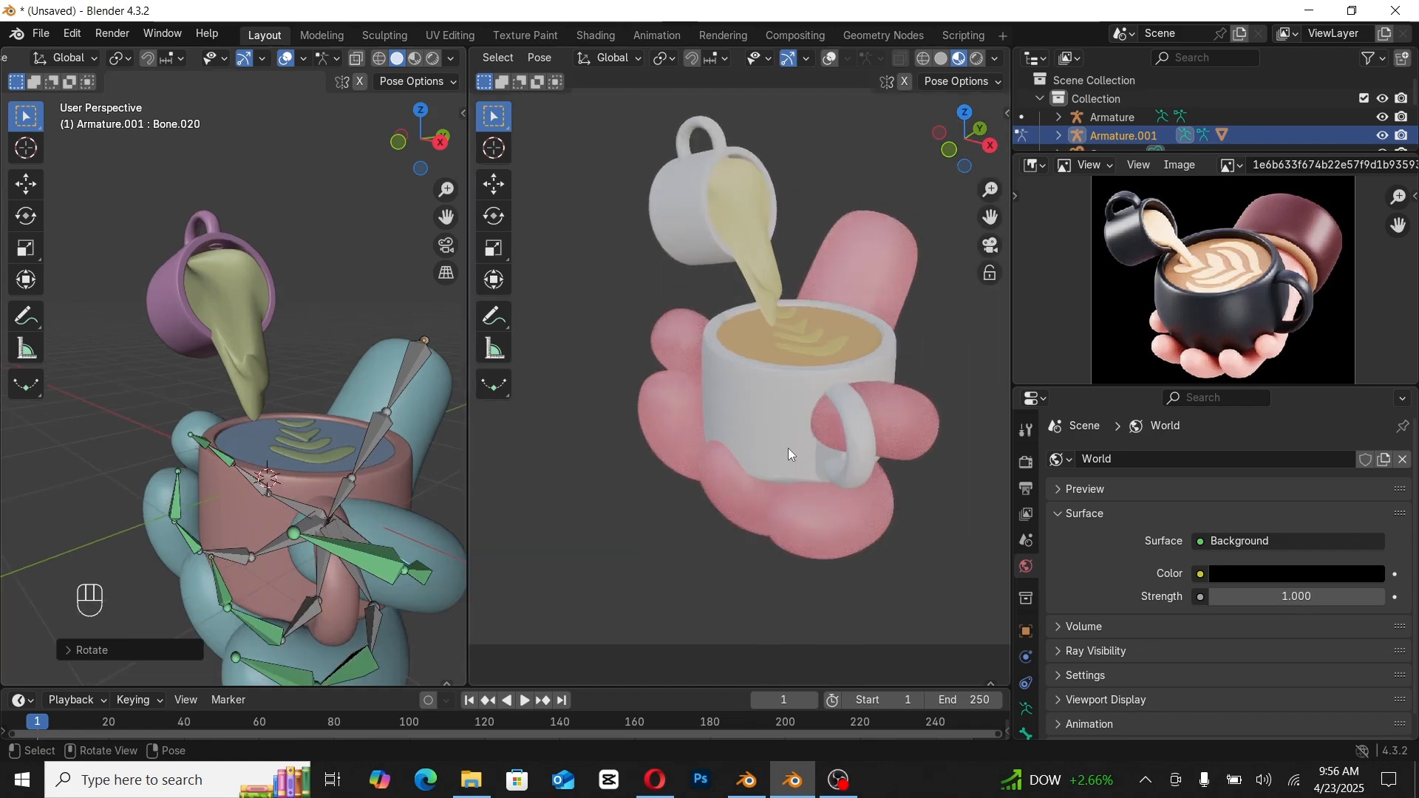
key(r)
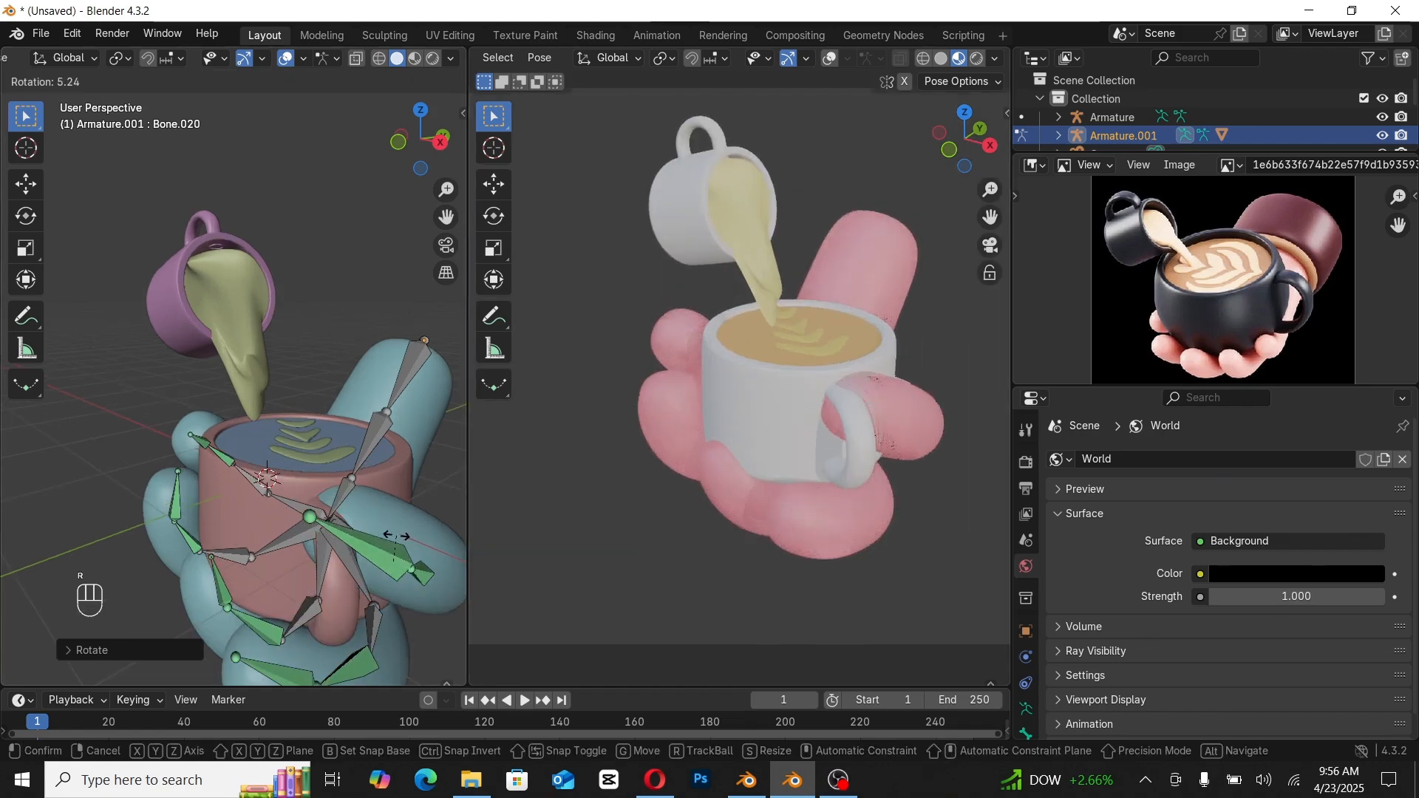
click(382, 533)
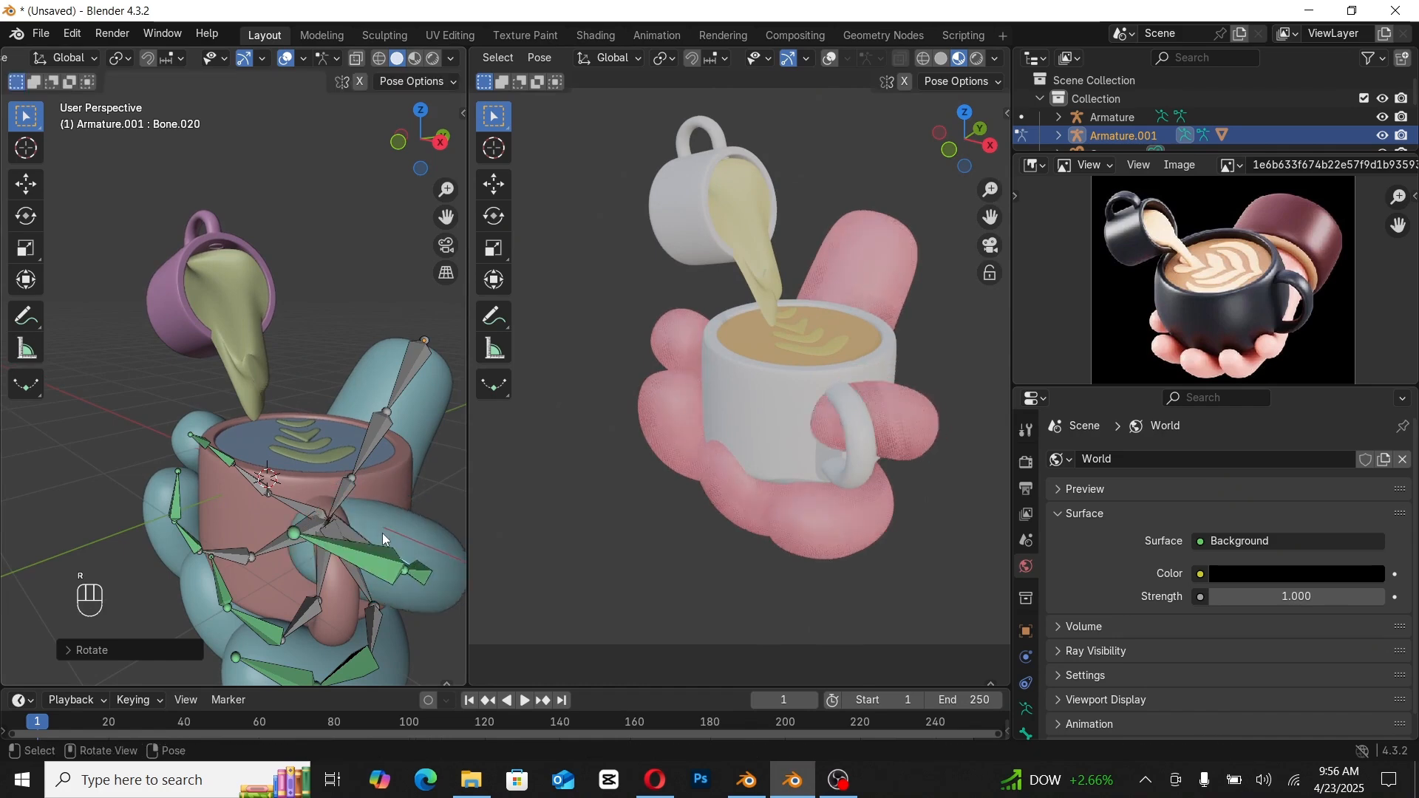
middle_drag(343, 525, 348, 537)
scroll(348, 538, down, 3)
key(r)
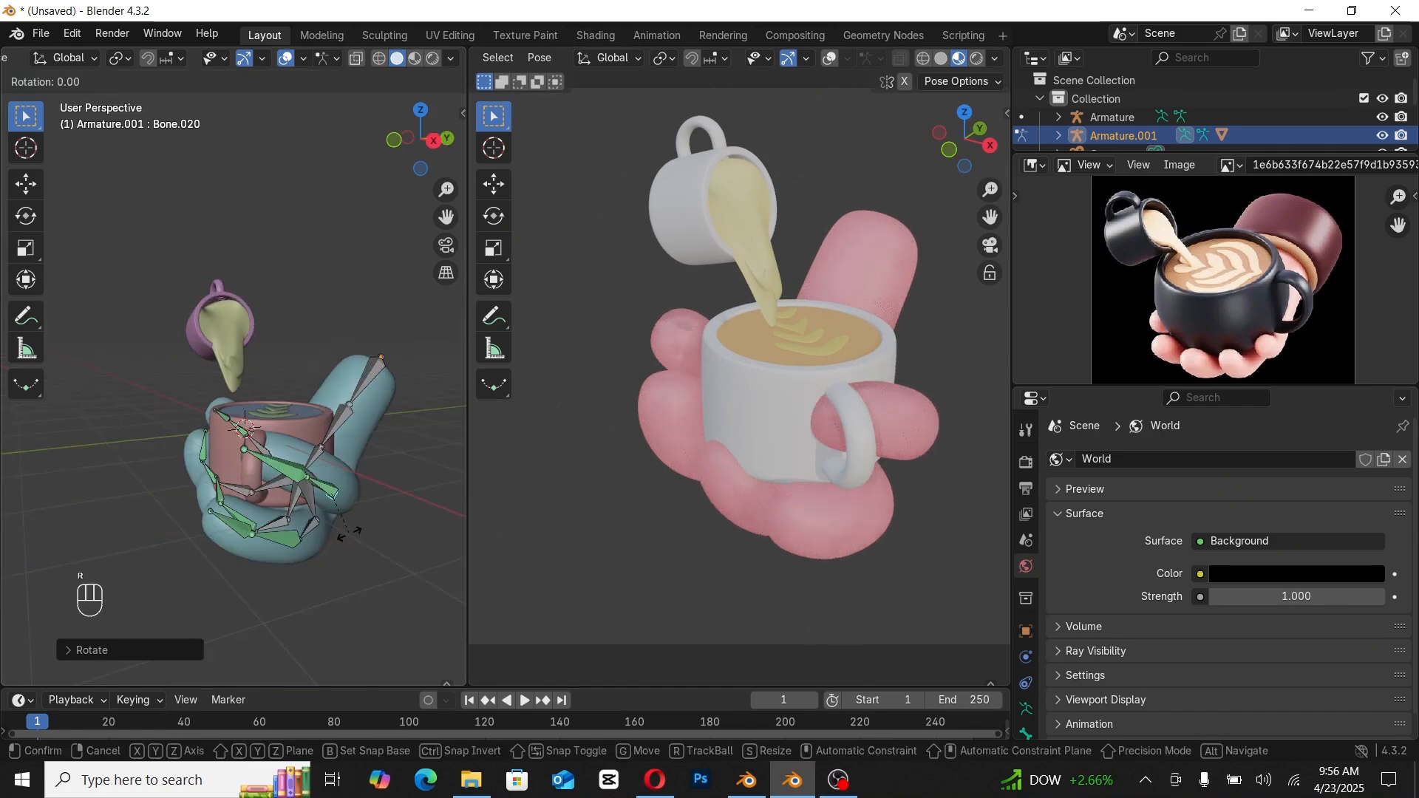
key(y)
key(x)
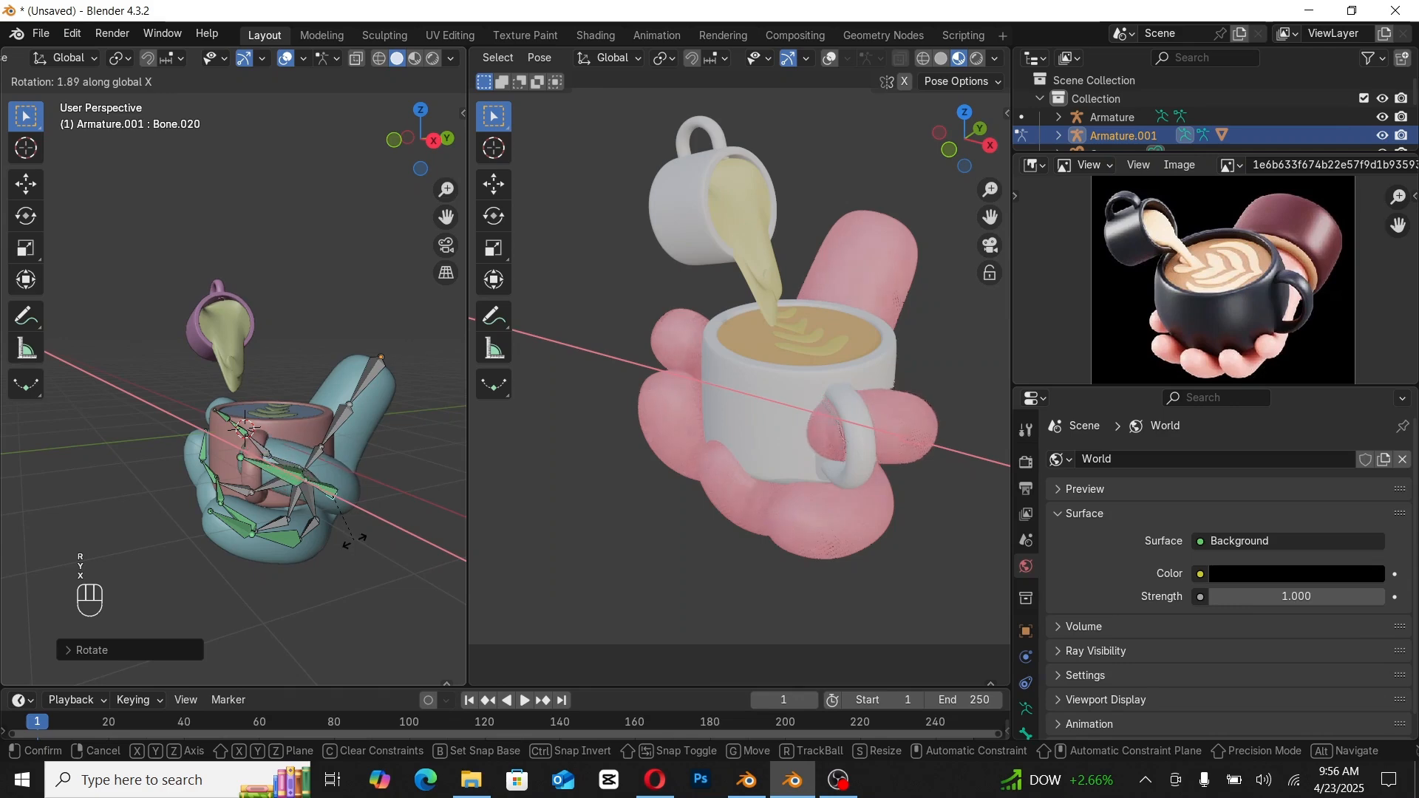
click(348, 542)
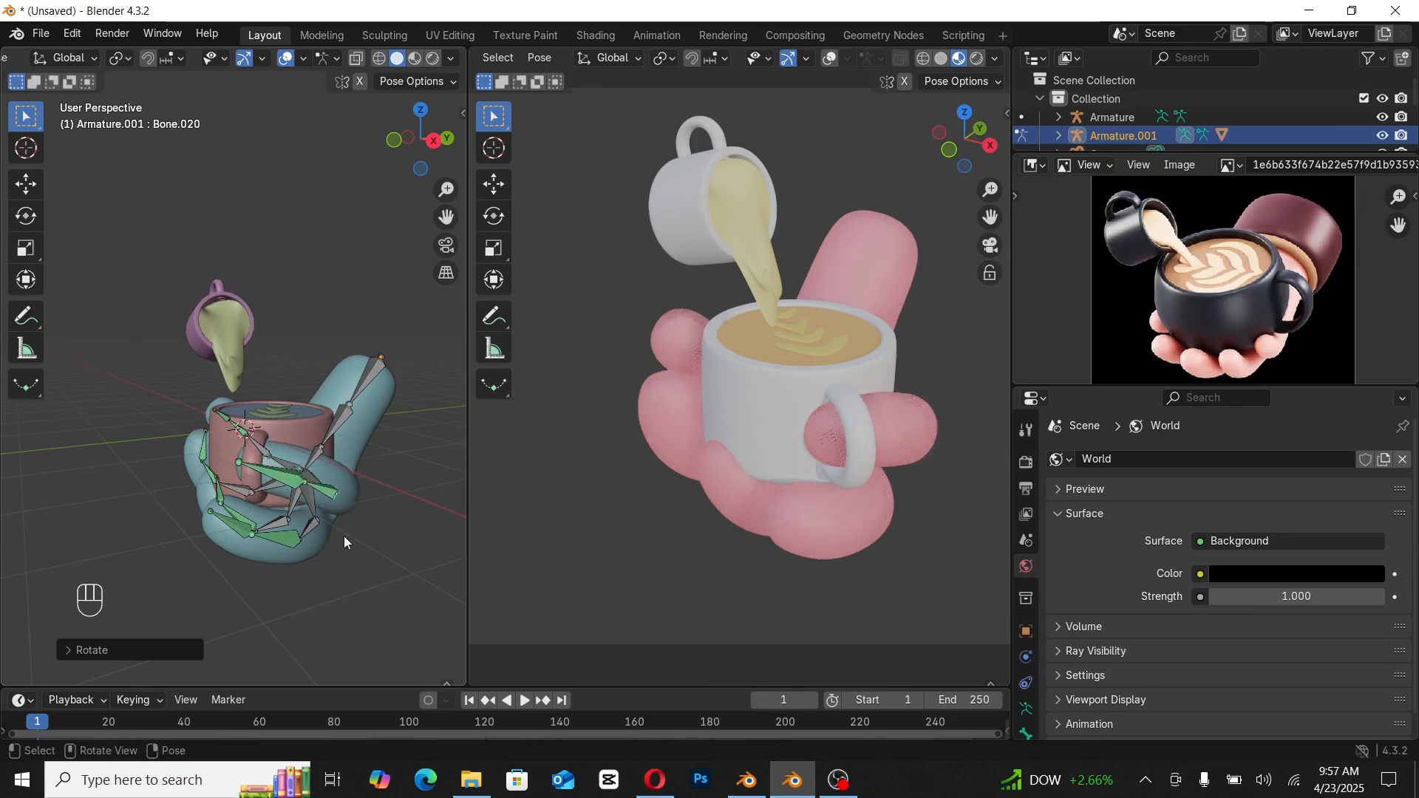
middle_drag(258, 526, 343, 545)
middle_drag(235, 463, 275, 473)
scroll(275, 473, up, 2)
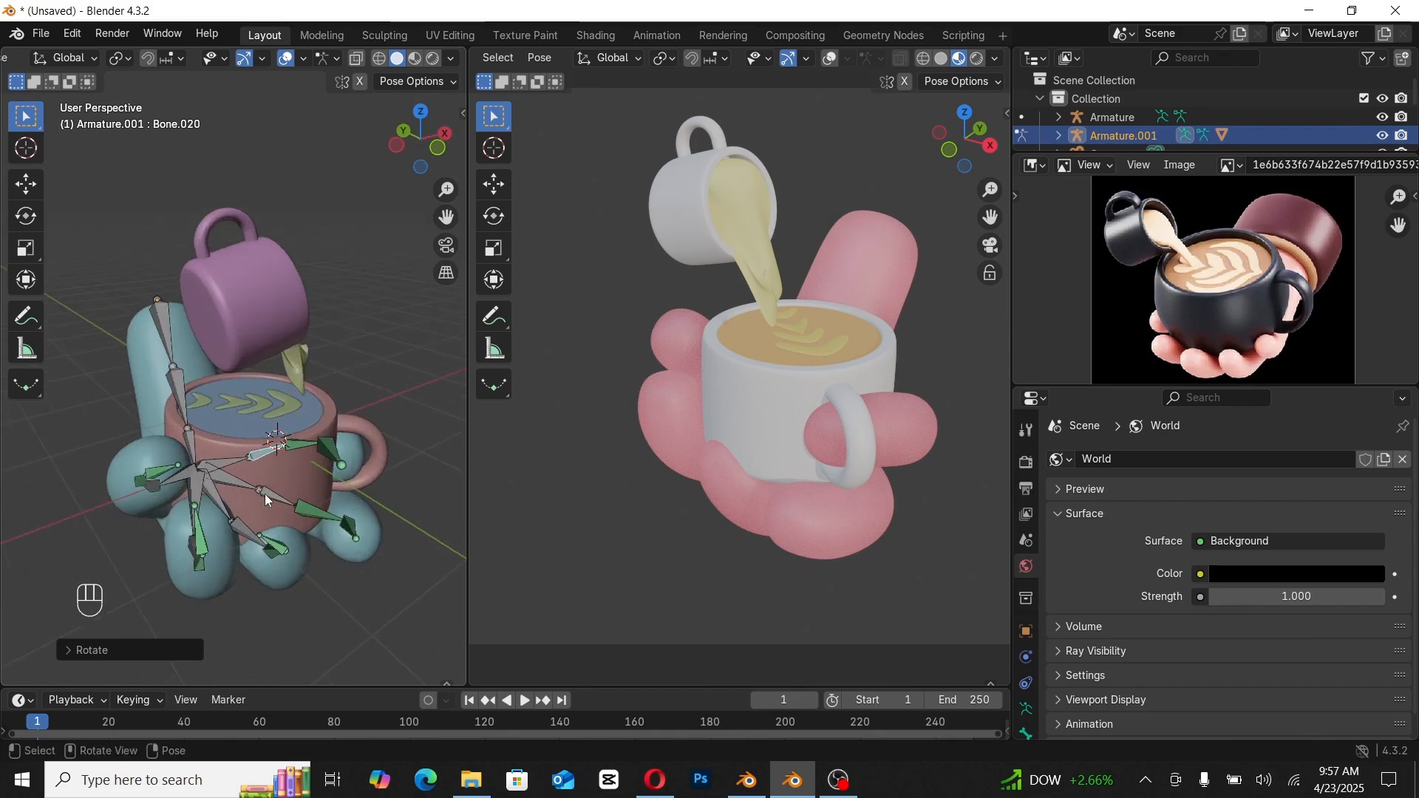
click(245, 521)
key(r)
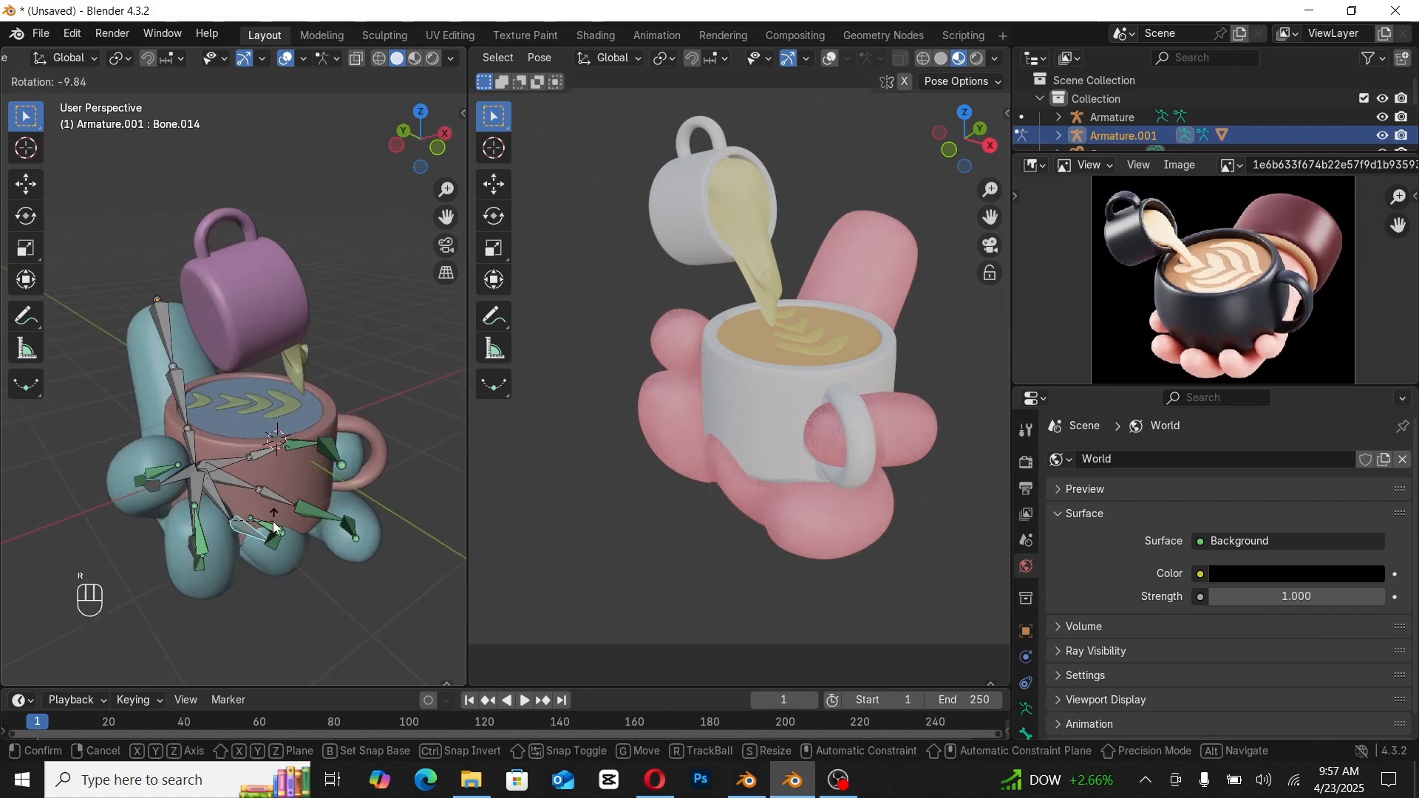
click(280, 523)
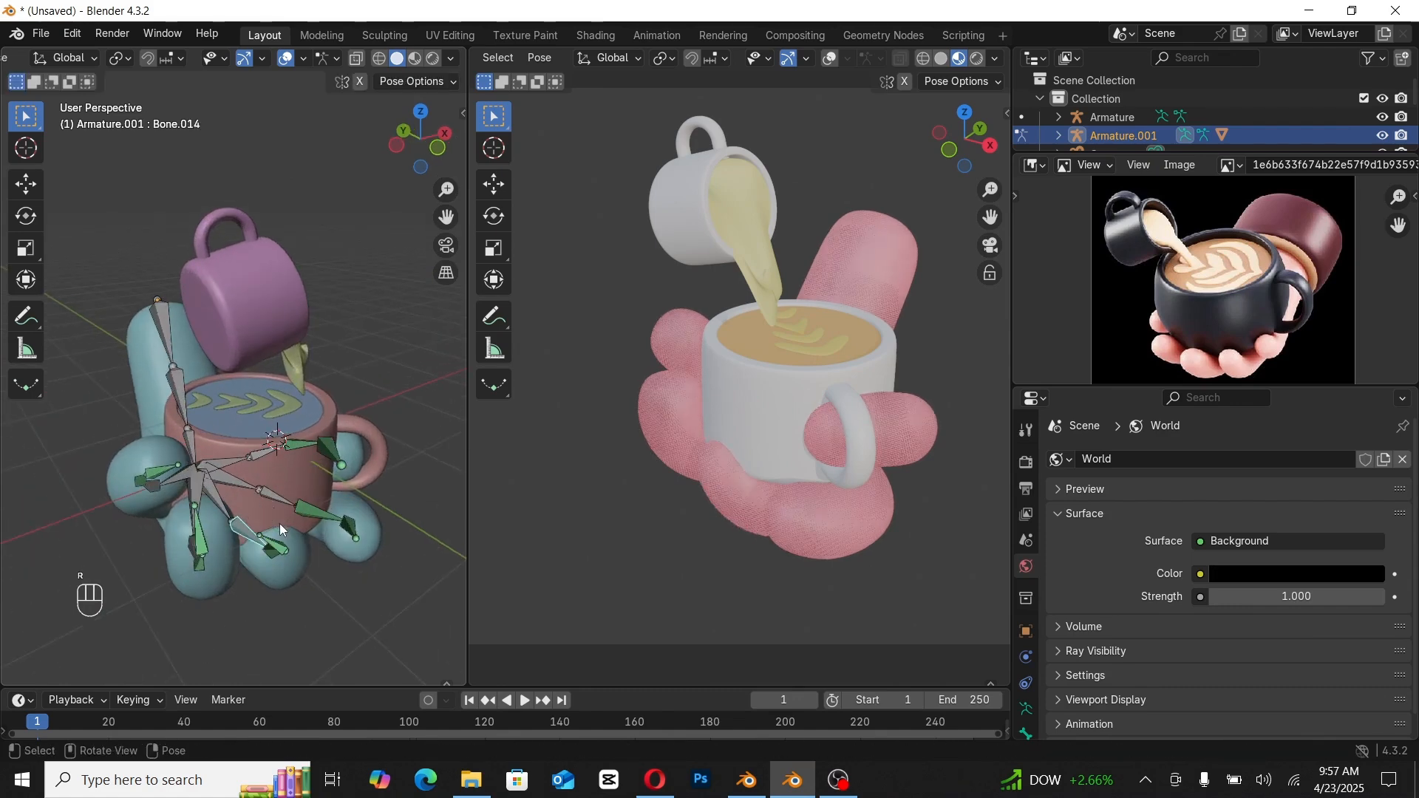
key(r)
click(328, 518)
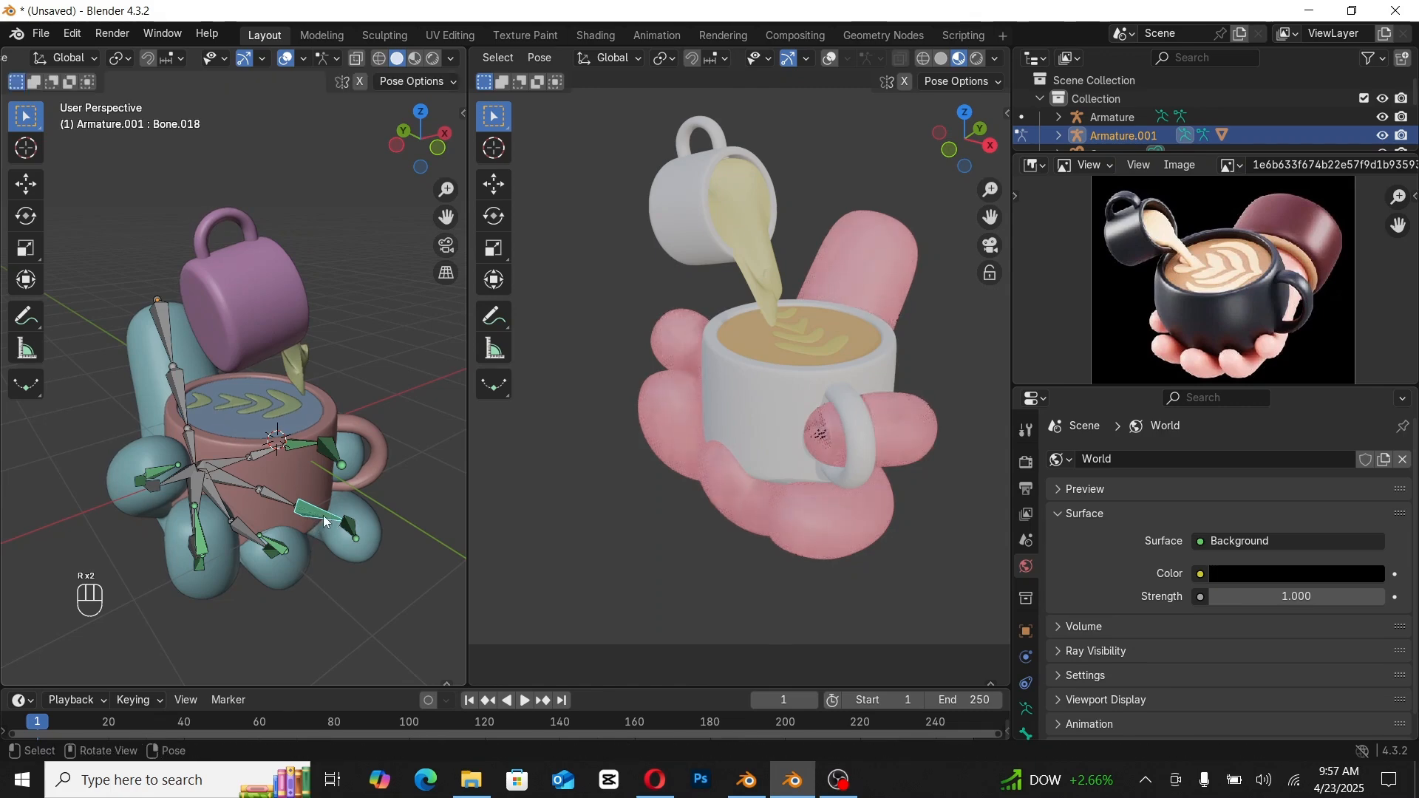
Step: Rotate the second bone of the finger just below the handle-side finger about 12° around the global Z axis
click(275, 510)
middle_drag(275, 510, 272, 516)
key(r)
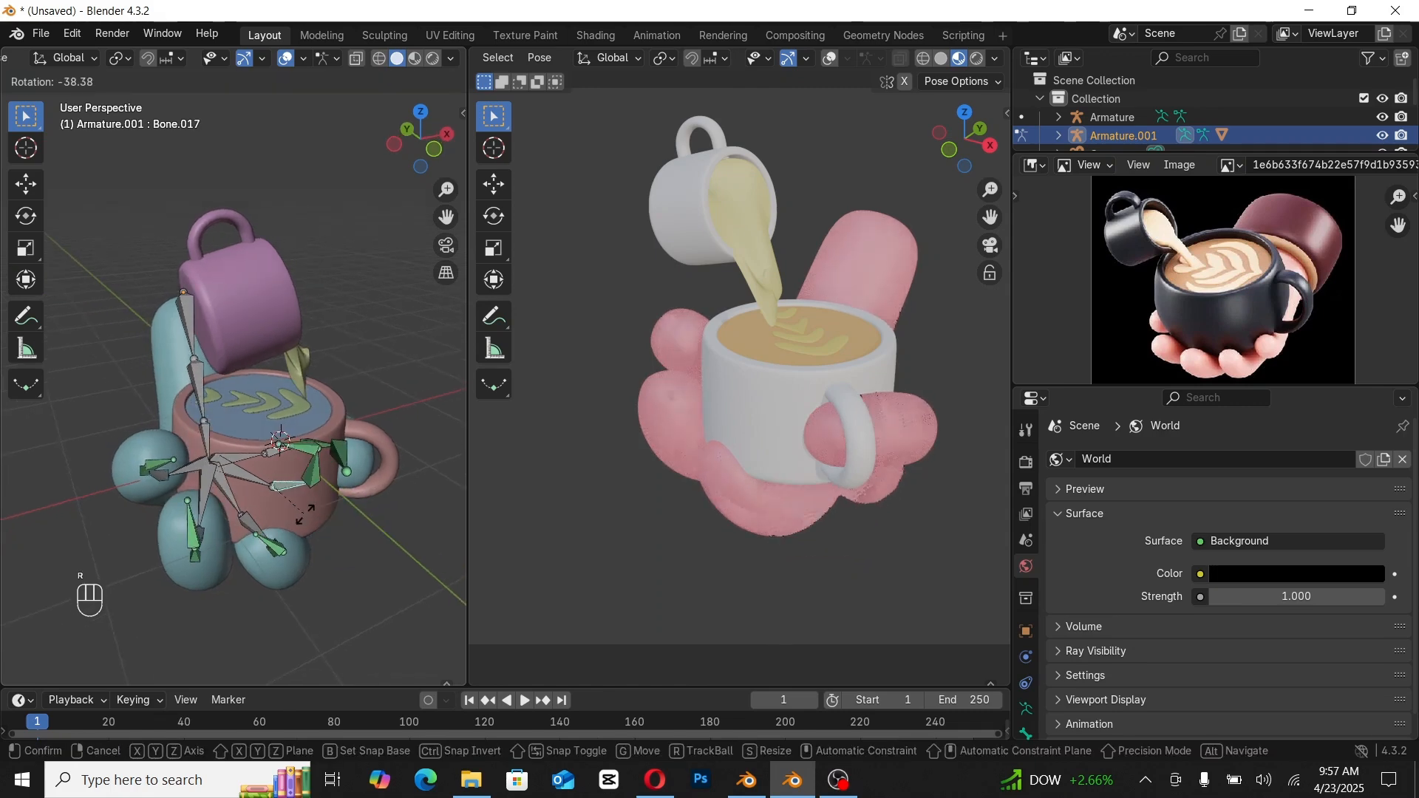
key(x)
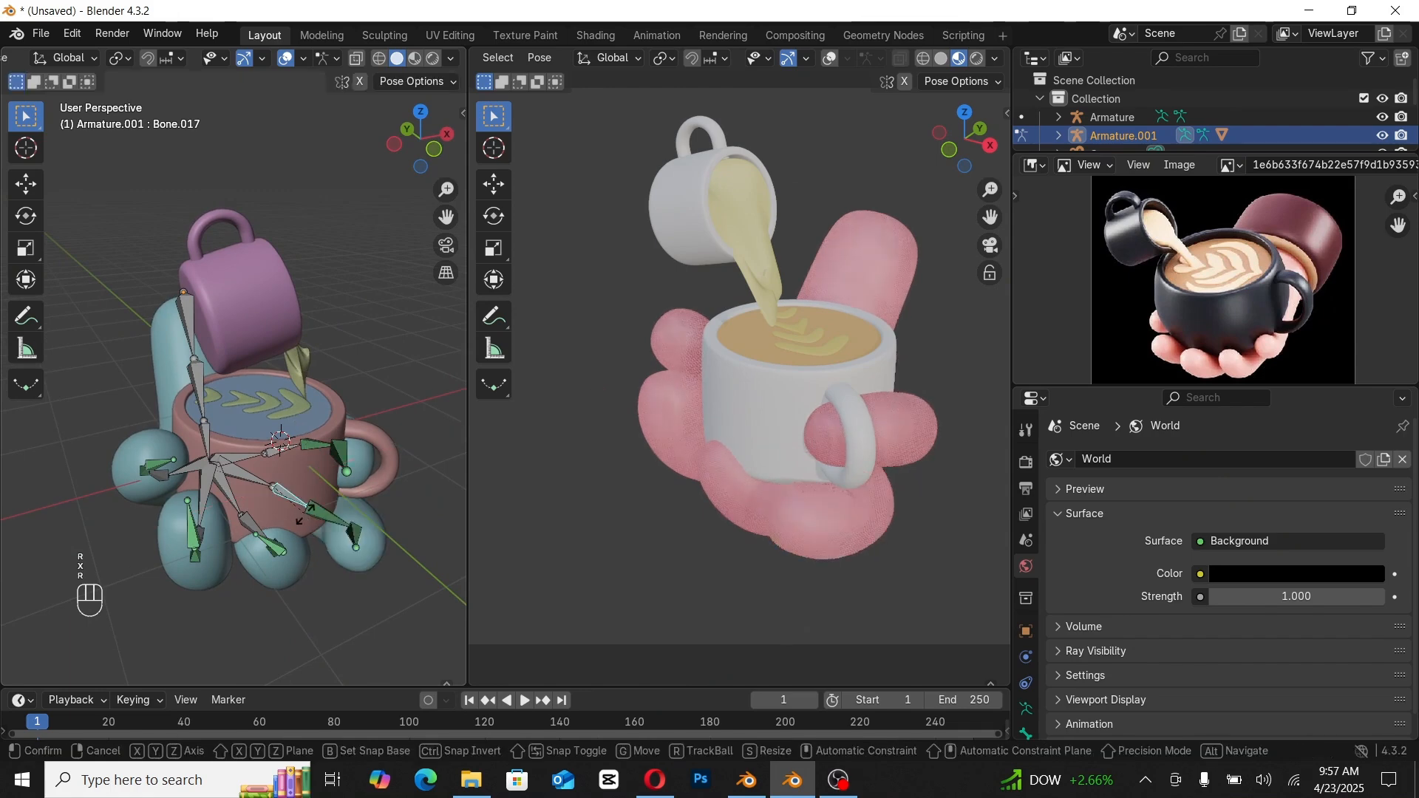
key(z)
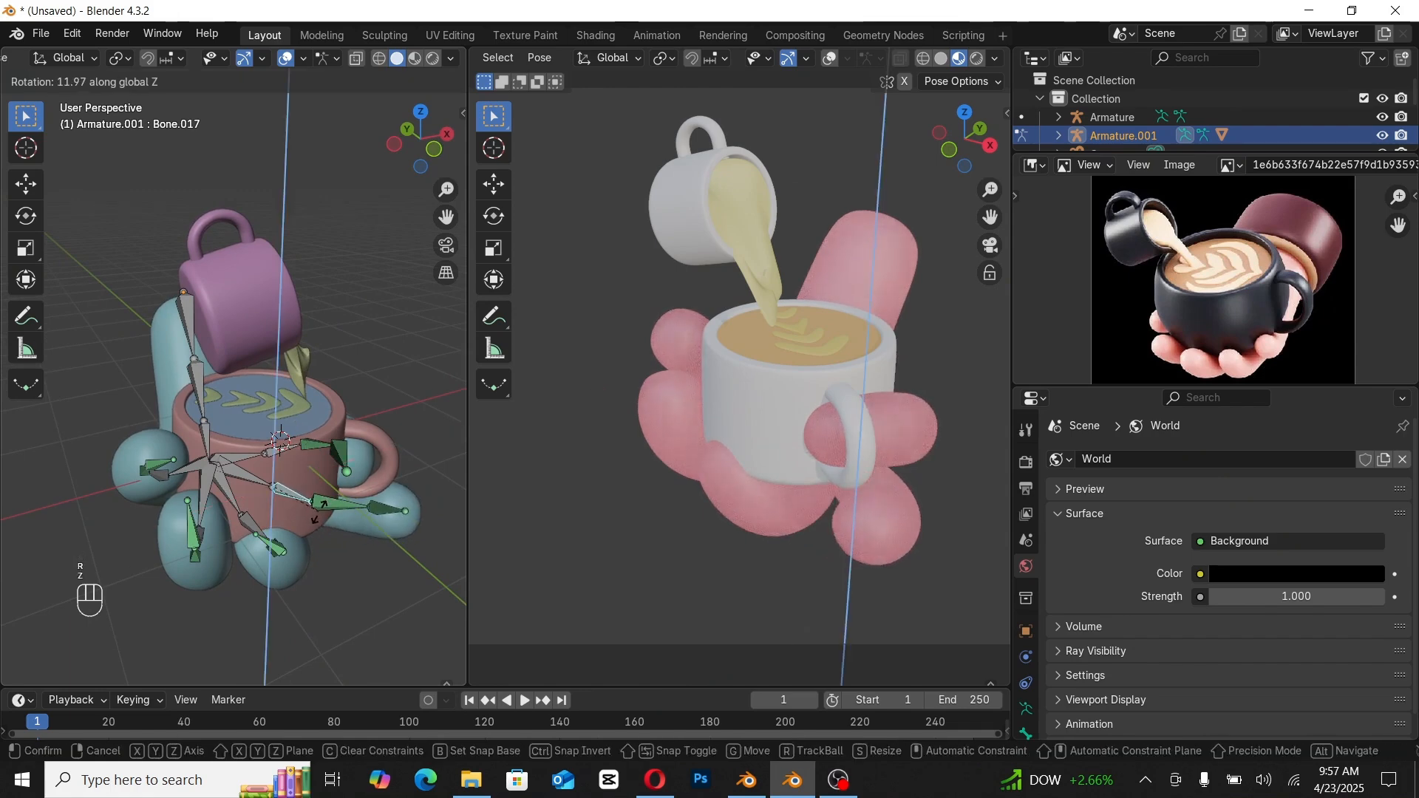
click(308, 523)
Step: Rotate the second bone of the middle finger under the mug about 8° around the global Z axis
click(255, 523)
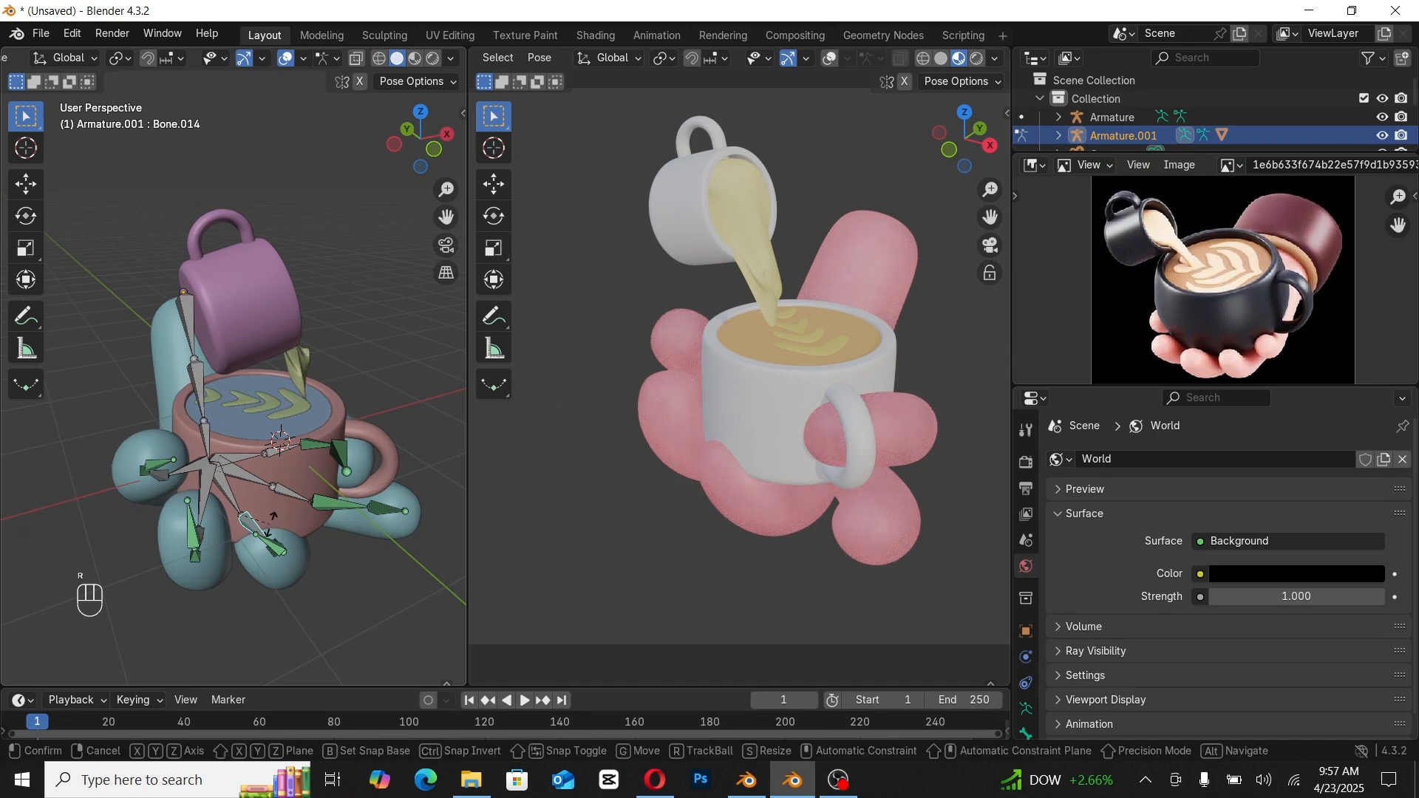
key(r)
key(z)
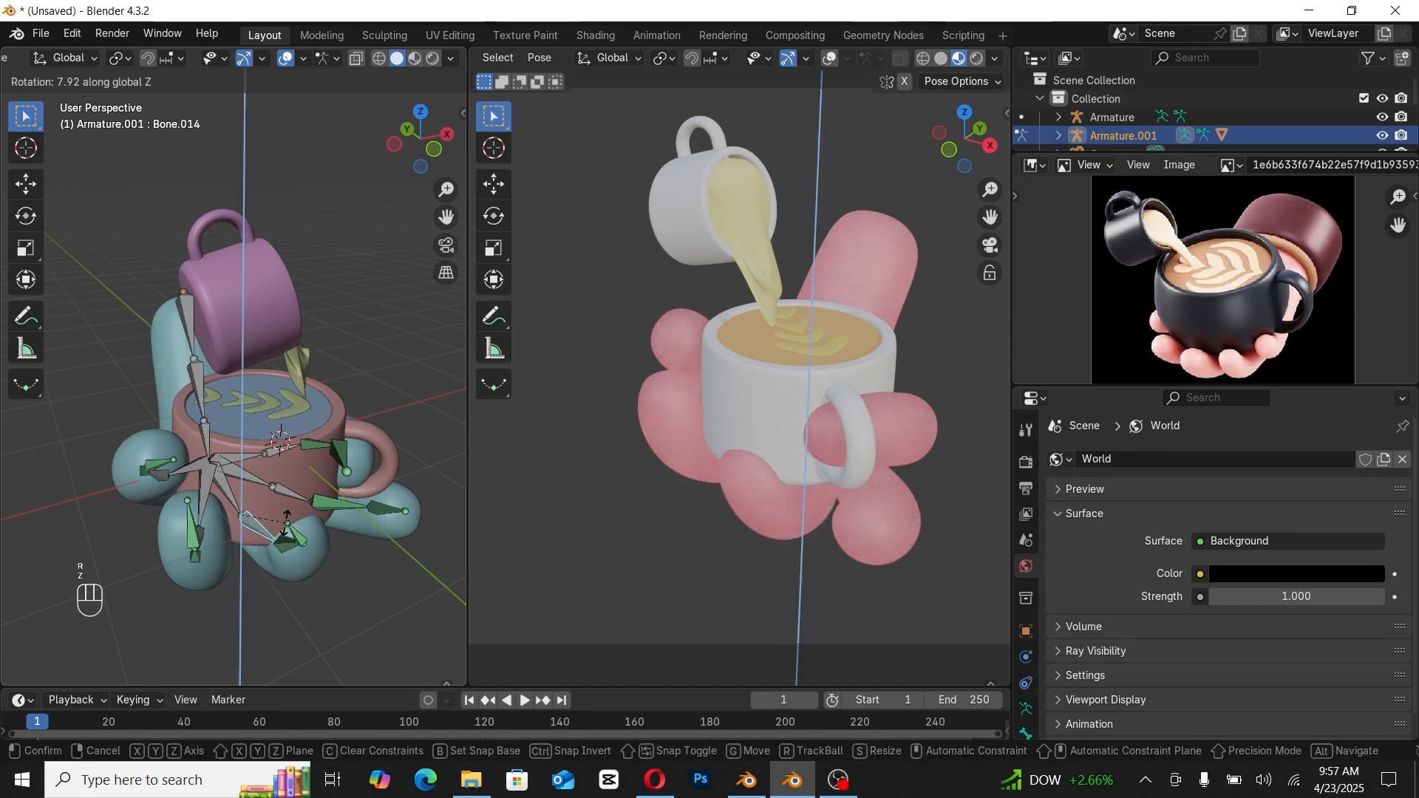
click(287, 525)
Step: Rotate the second bone of the finger on the mug's side opposite the handle about -3° around the global Z axis
middle_drag(288, 524, 289, 525)
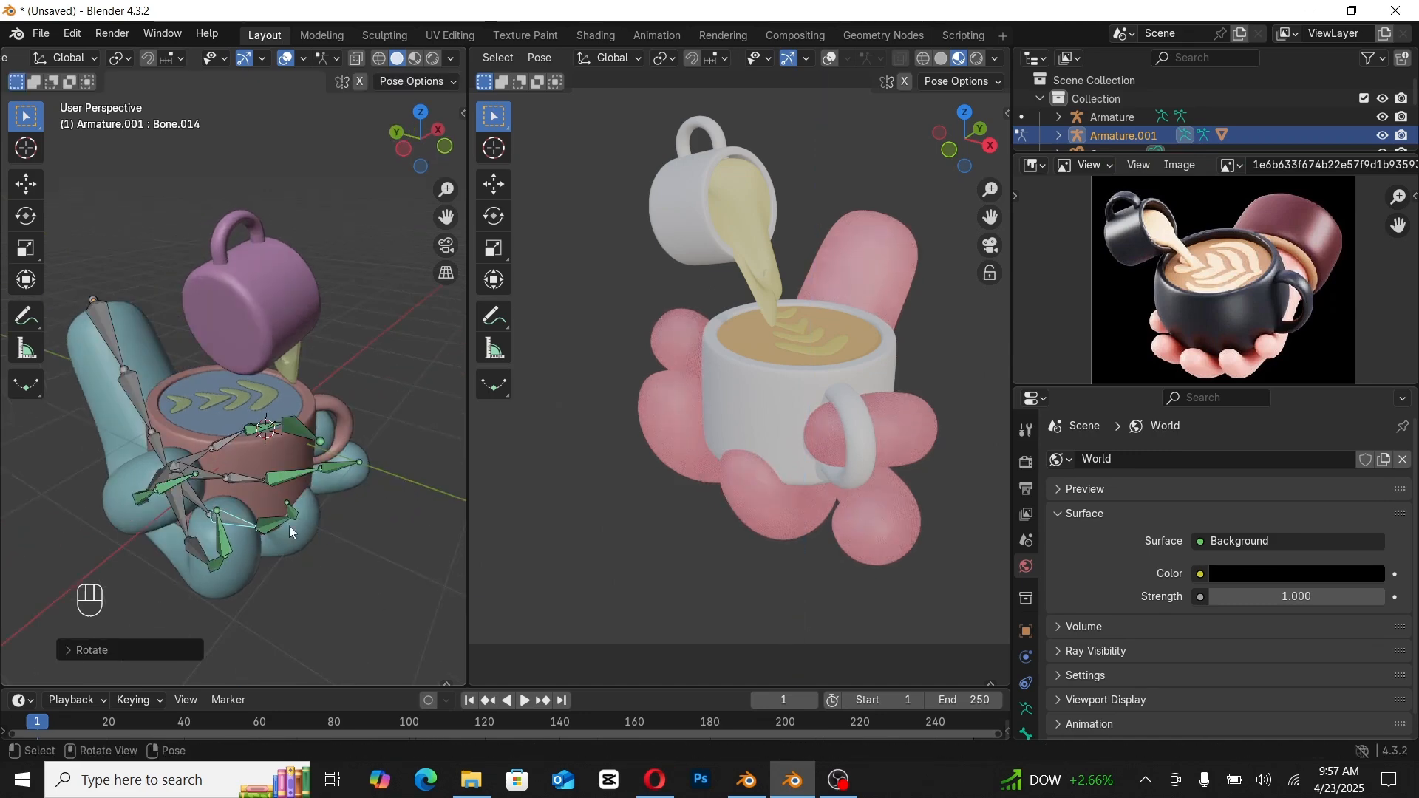
click(200, 545)
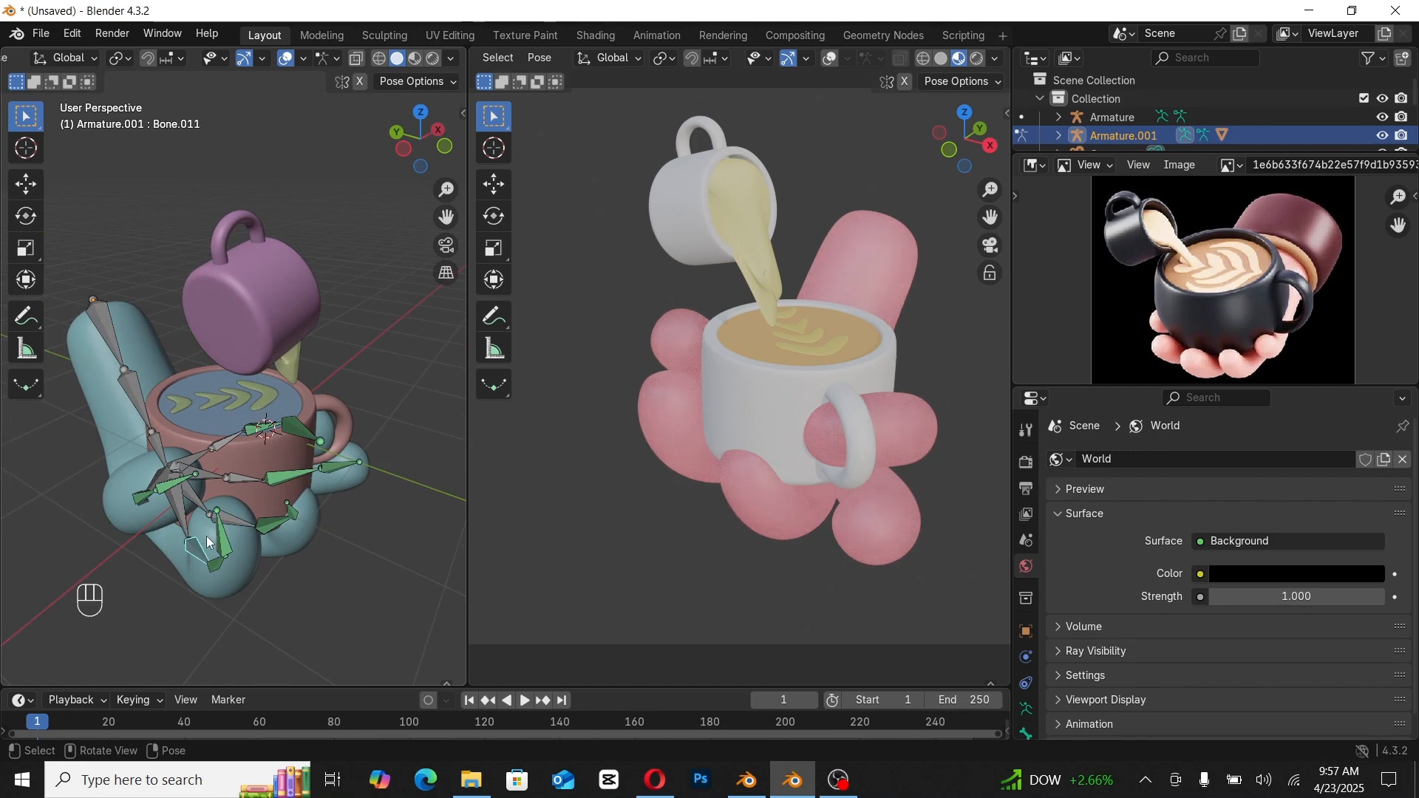
key(r)
key(z)
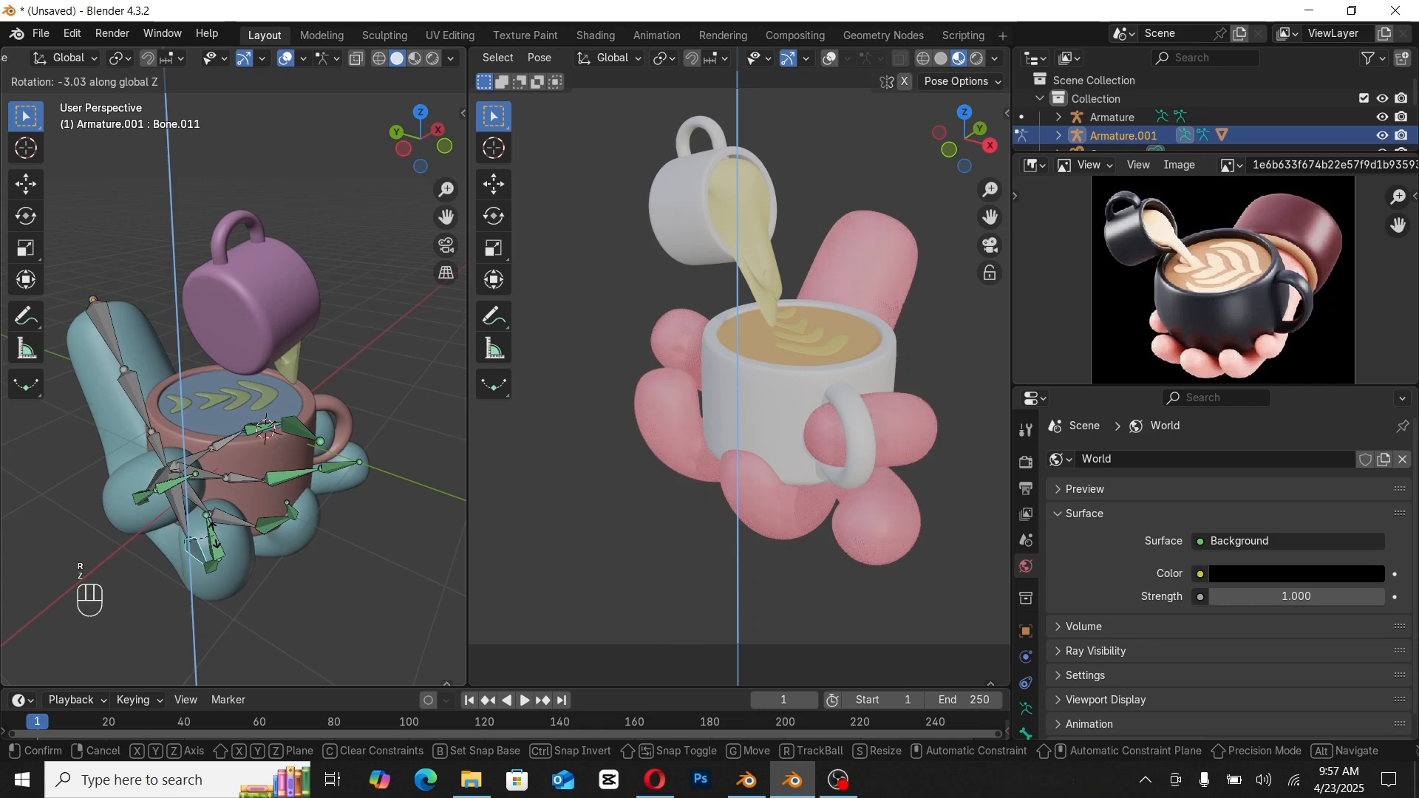
click(217, 542)
middle_drag(218, 488, 207, 479)
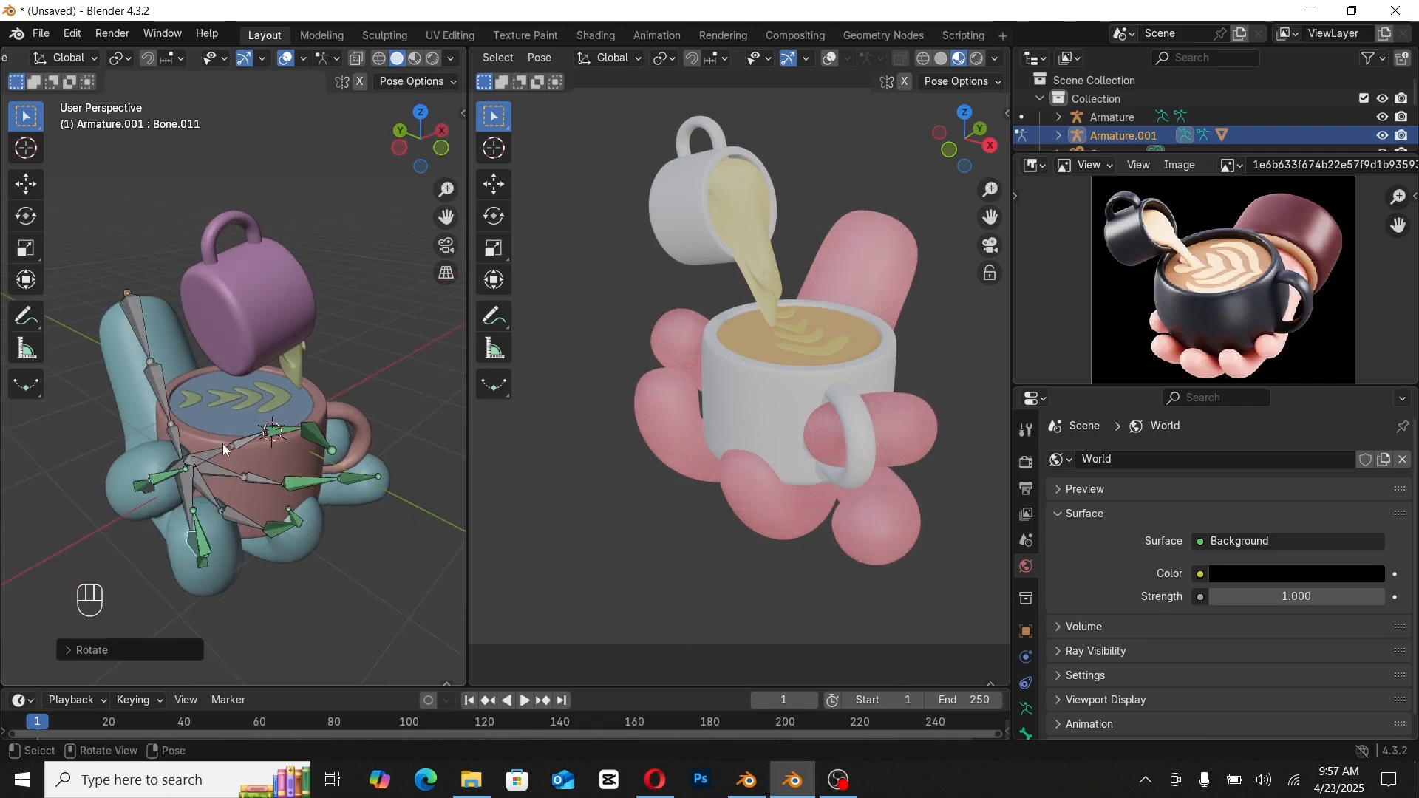
middle_drag(207, 419, 264, 383)
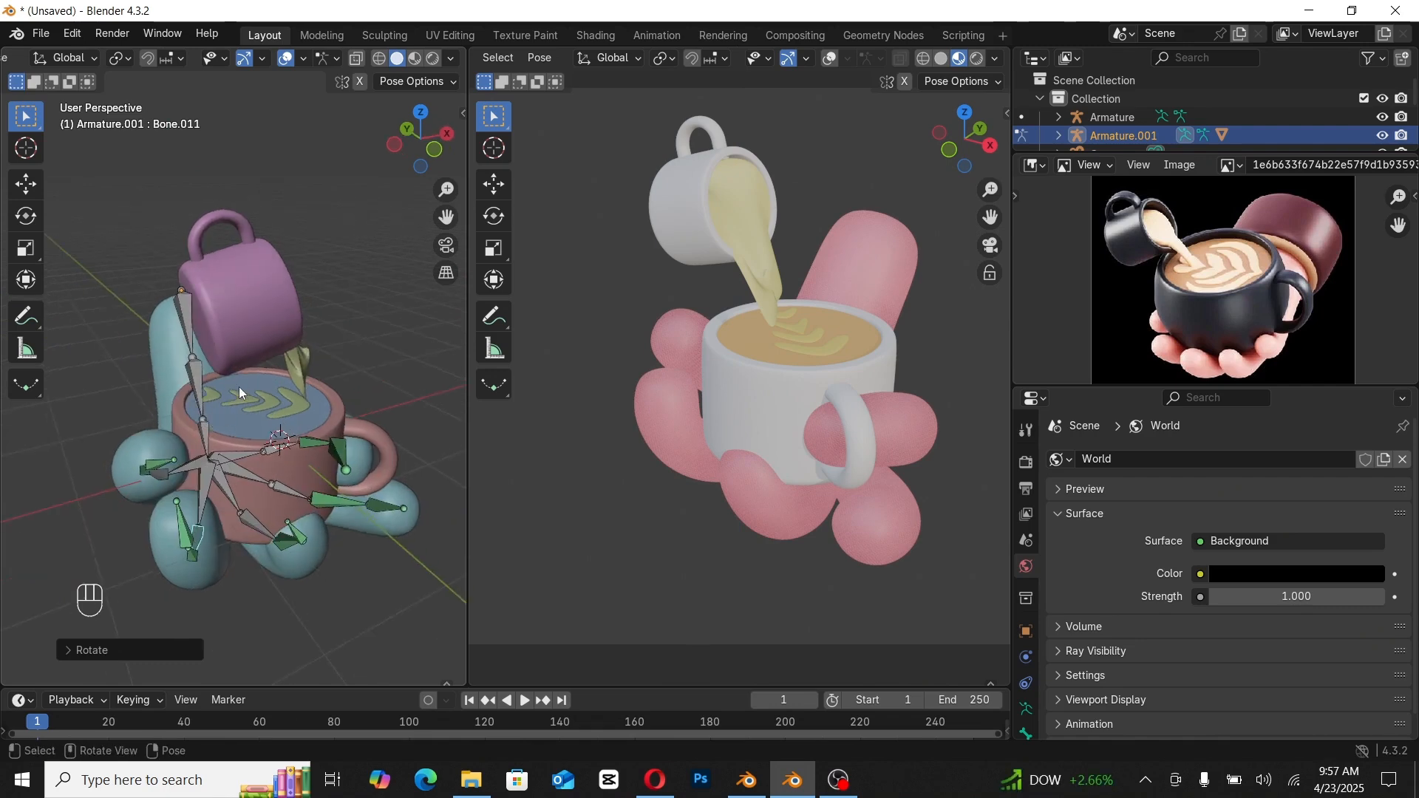
scroll(241, 393, down, 5)
key(shift+a)
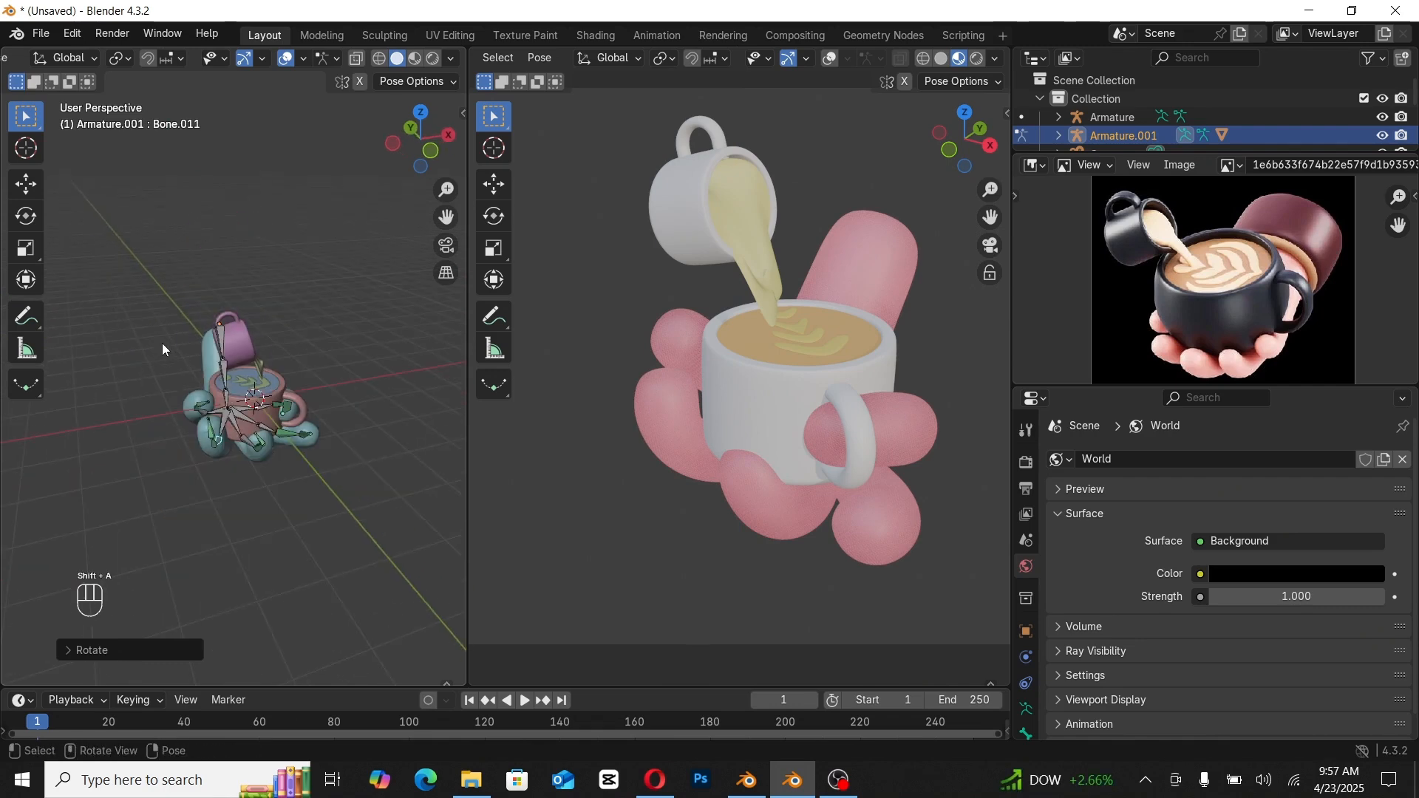
click(162, 343)
key(shift+a)
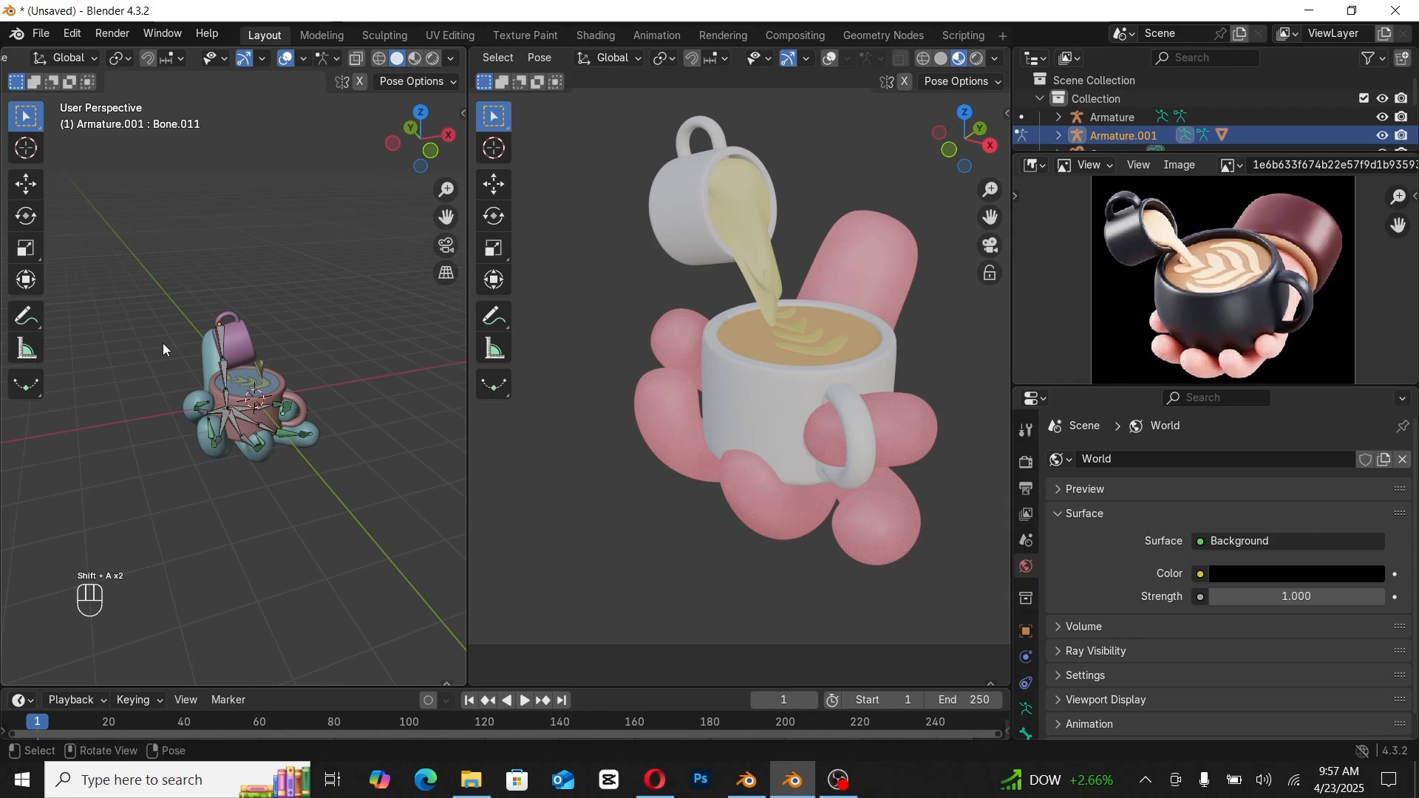
Step: Leave Pose Mode on the hand's armature and add a mesh plane to the scene
key(shift+a)
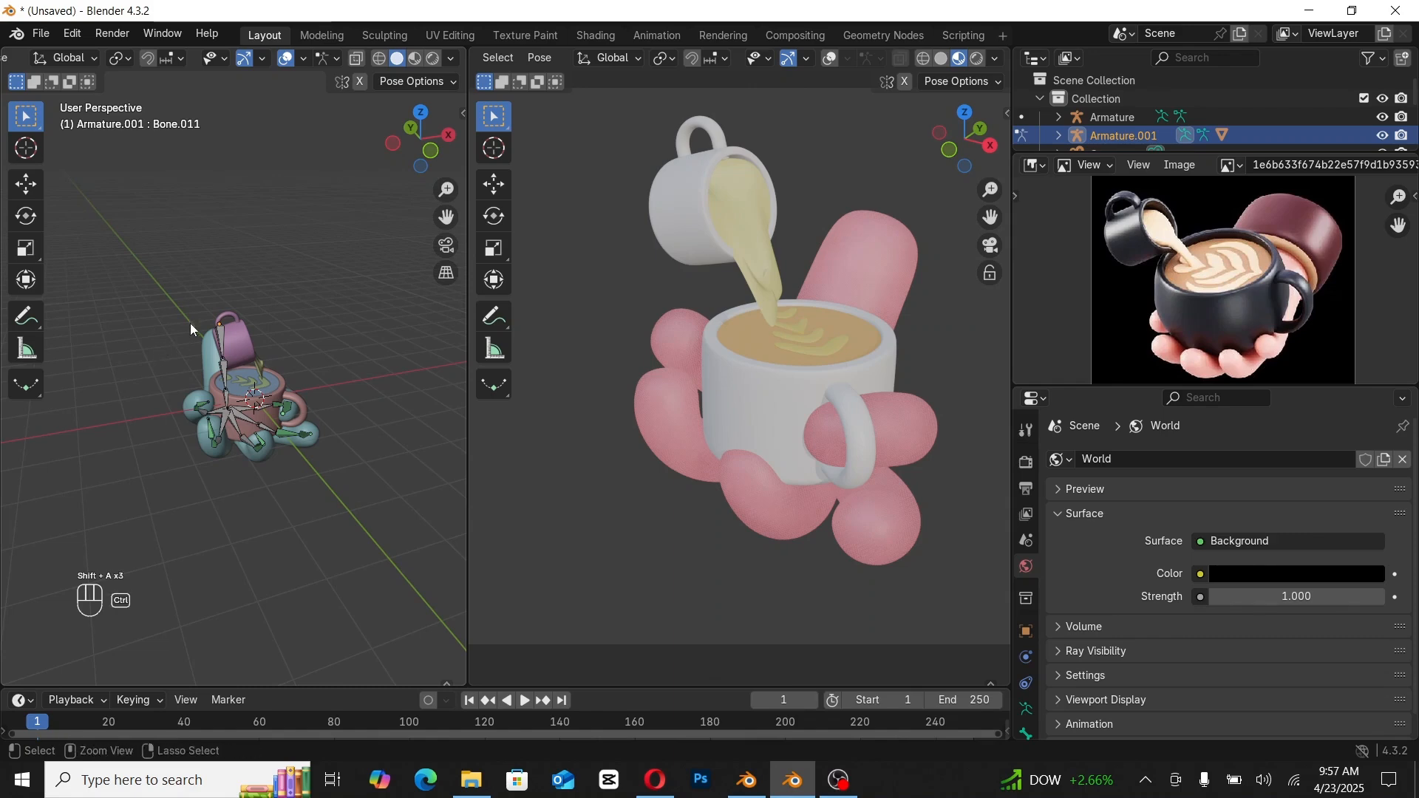
key(ctrl+Tab)
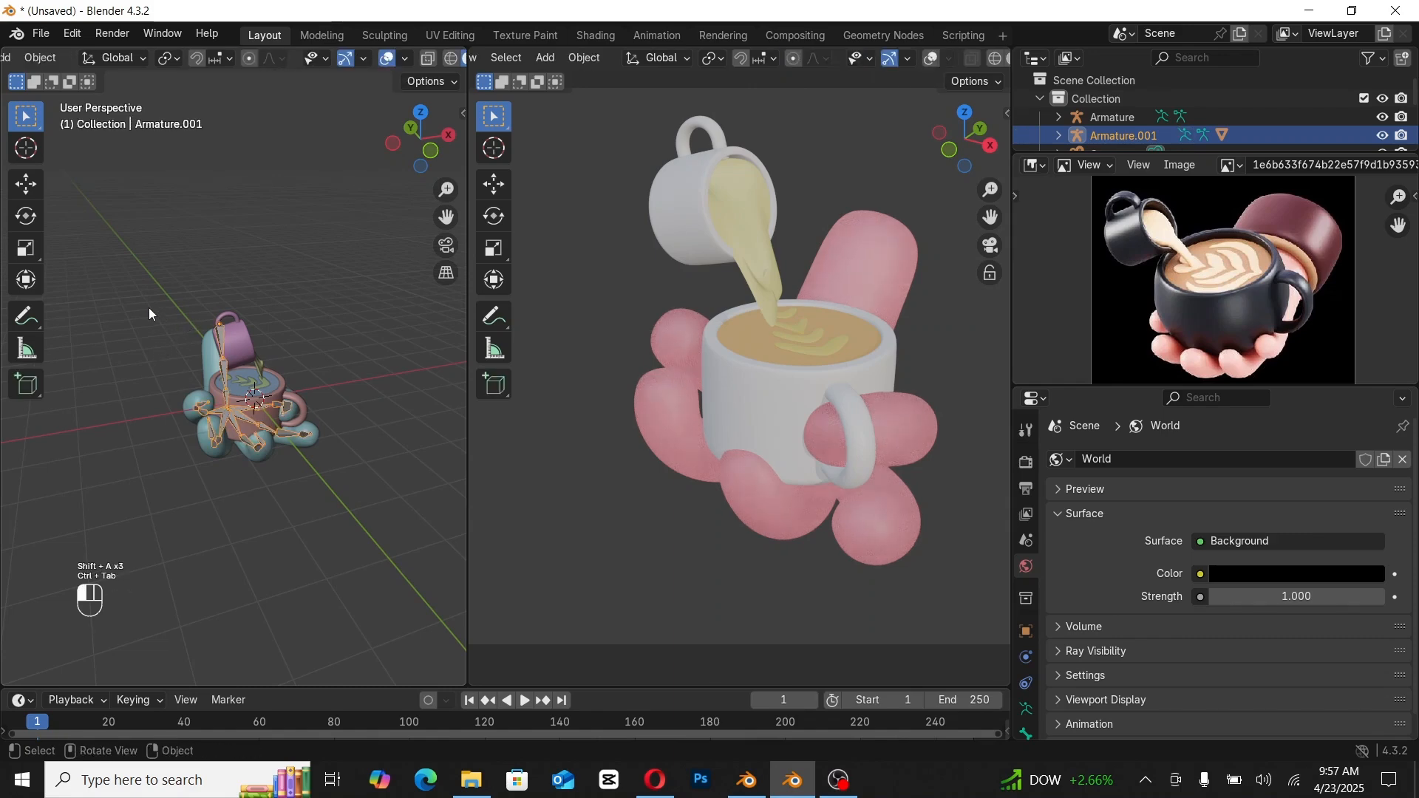
key(shift+a)
mouse_move(144, 94)
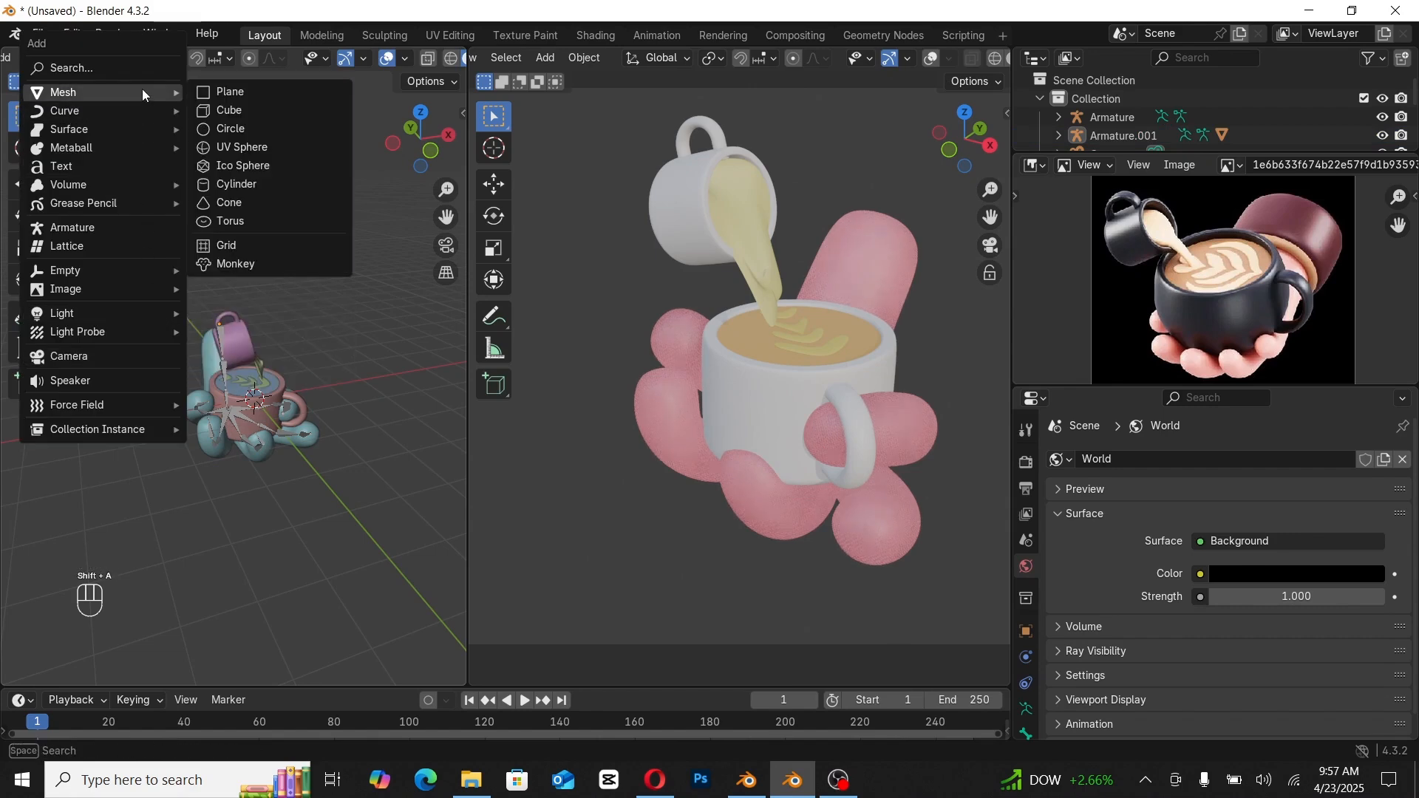
click(229, 92)
Step: Stand the new plane upright by rotating it 90° around the global X axis and scale it by 5
key(r)
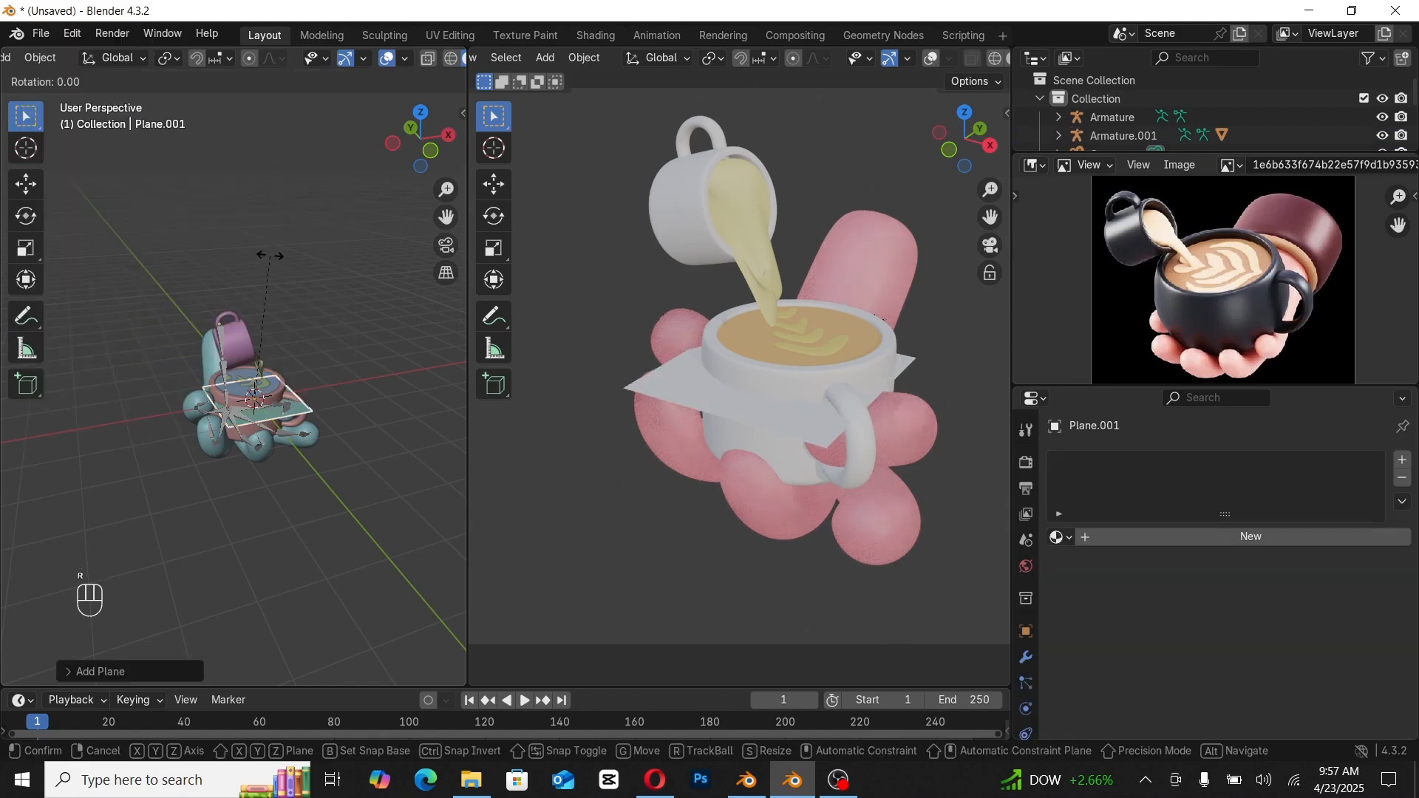
key(x)
key(KP_9)
key(KP_0)
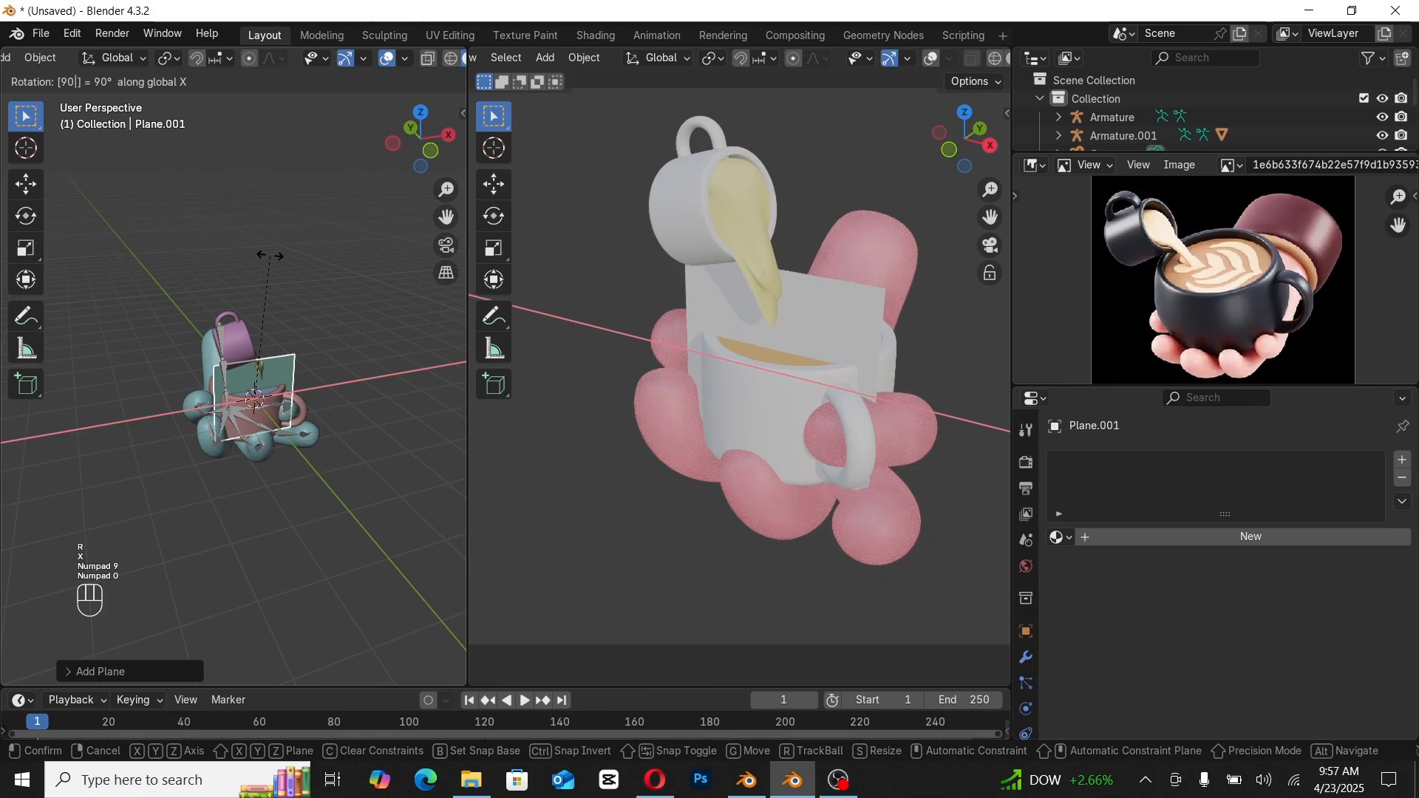
key(Return)
key(s)
key(KP_5)
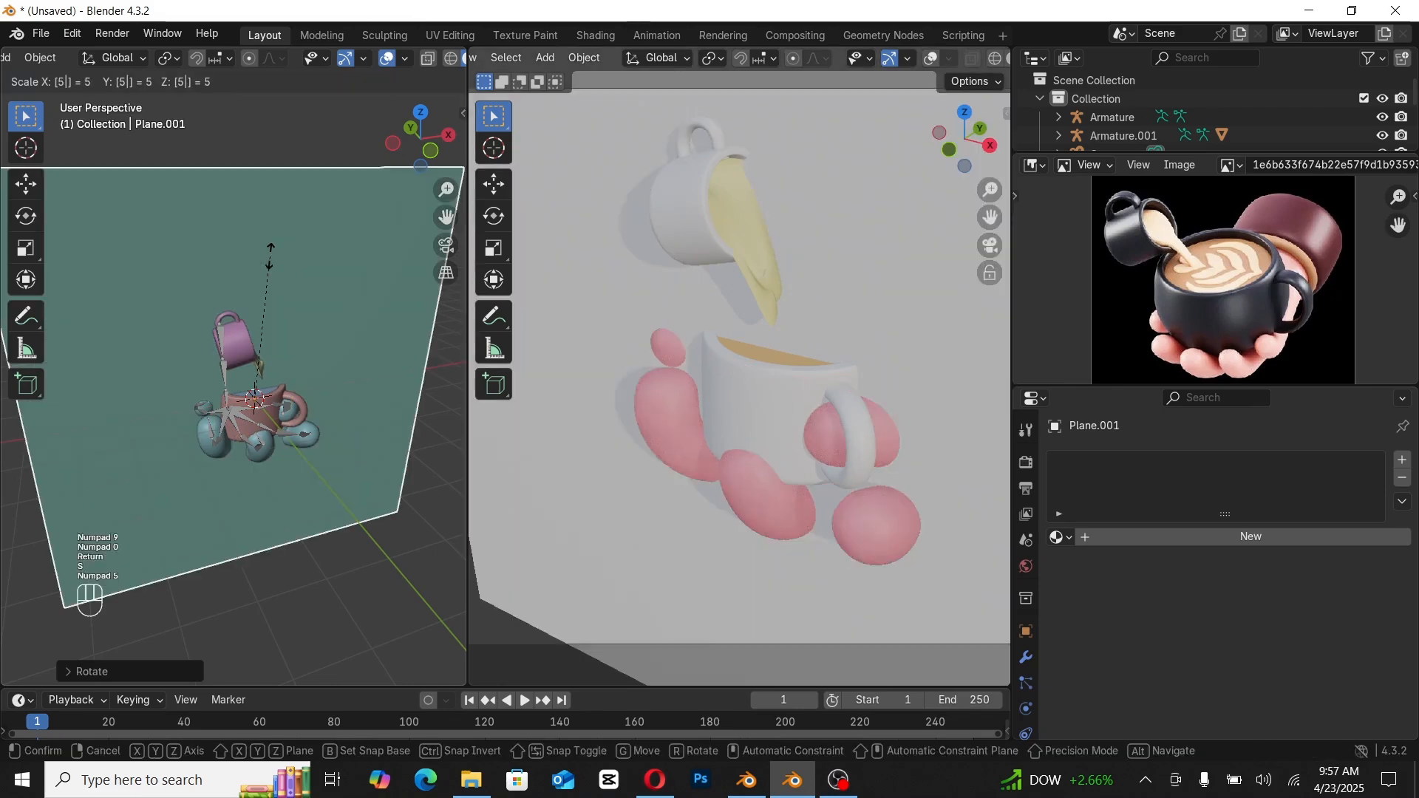
click(269, 256)
Step: Move the upright plane about 3.65 m along the global Y axis, behind the cup and hand
scroll(268, 422, down, 4)
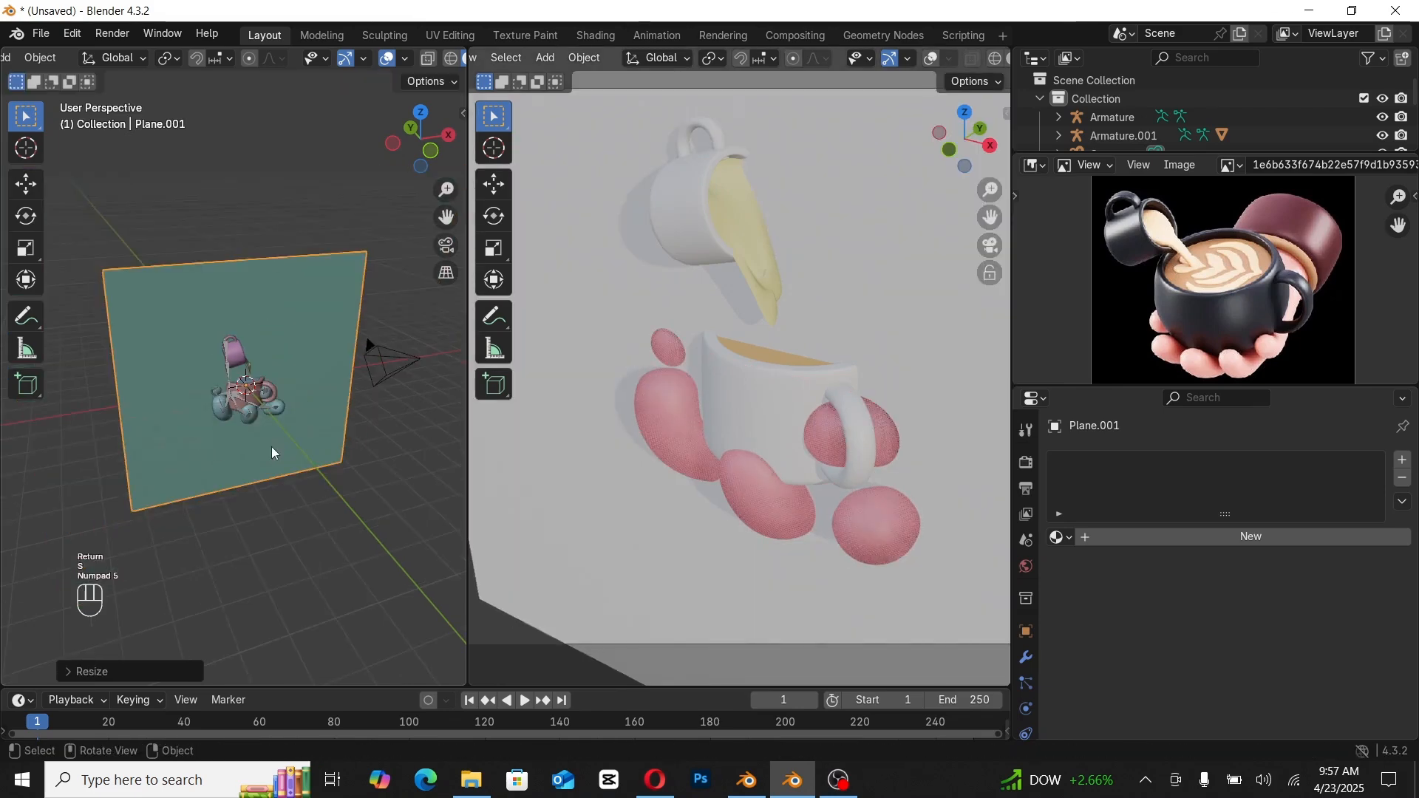
key(g)
key(y)
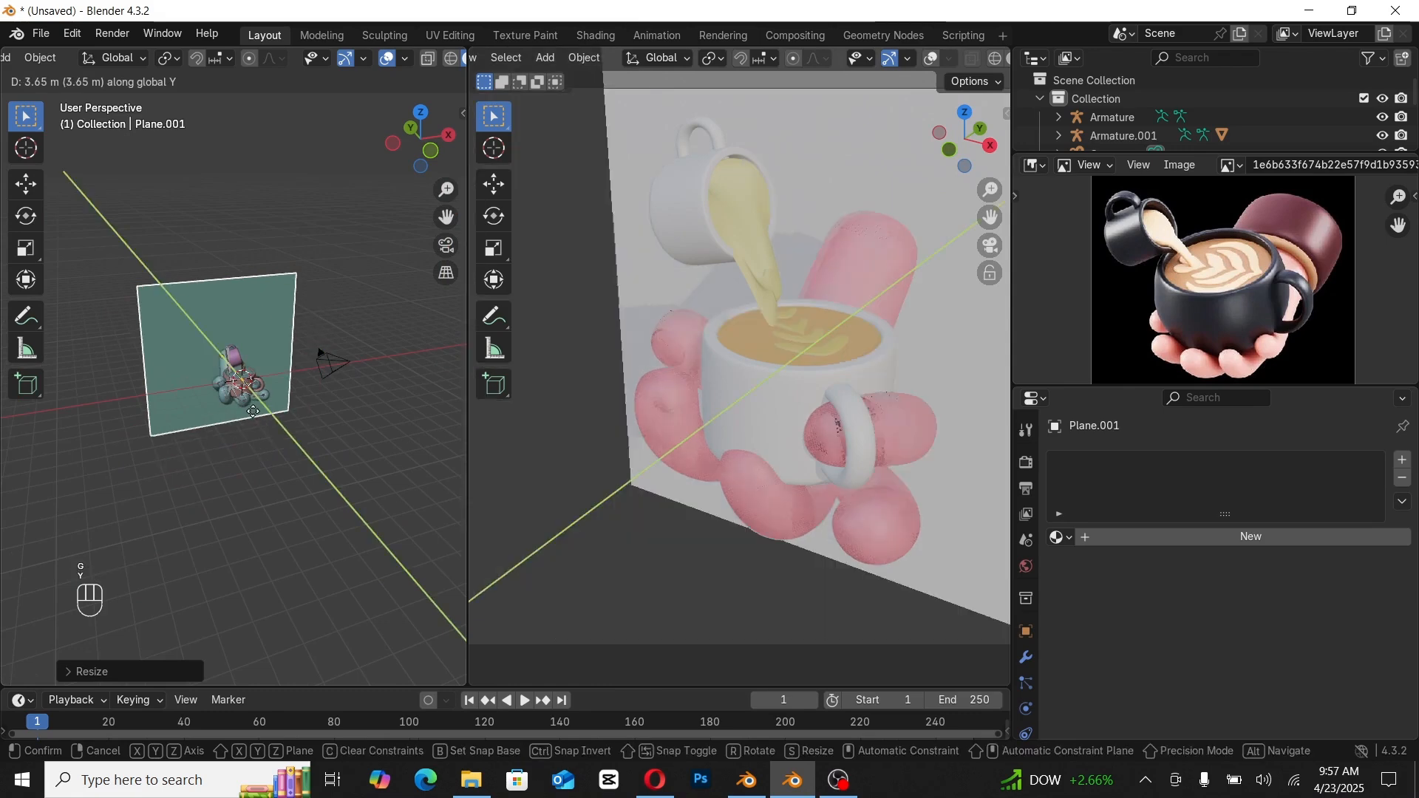
click(253, 411)
scroll(690, 407, down, 3)
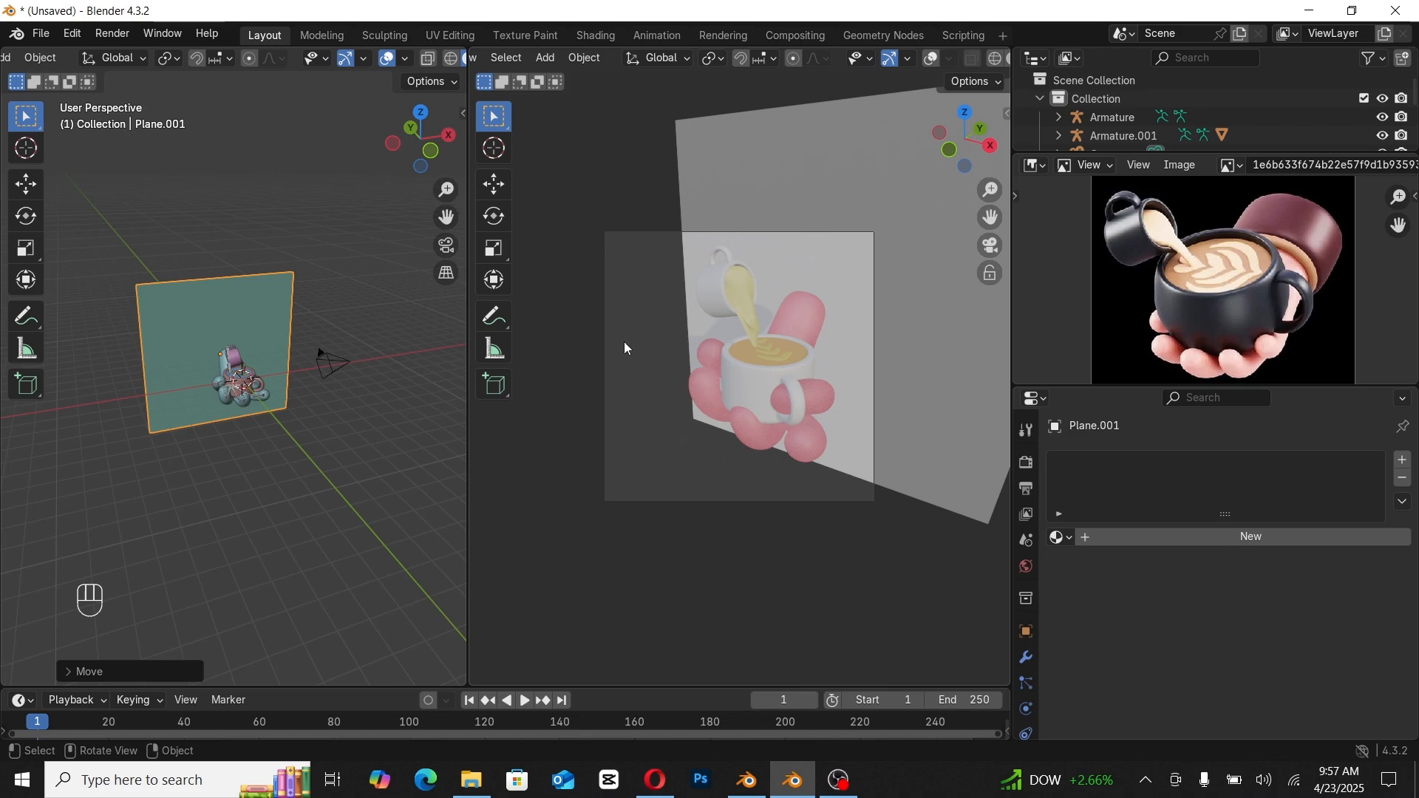
Step: Lock the camera to the view and orbit it to a lower, more frontal angle on the cup
click(322, 357)
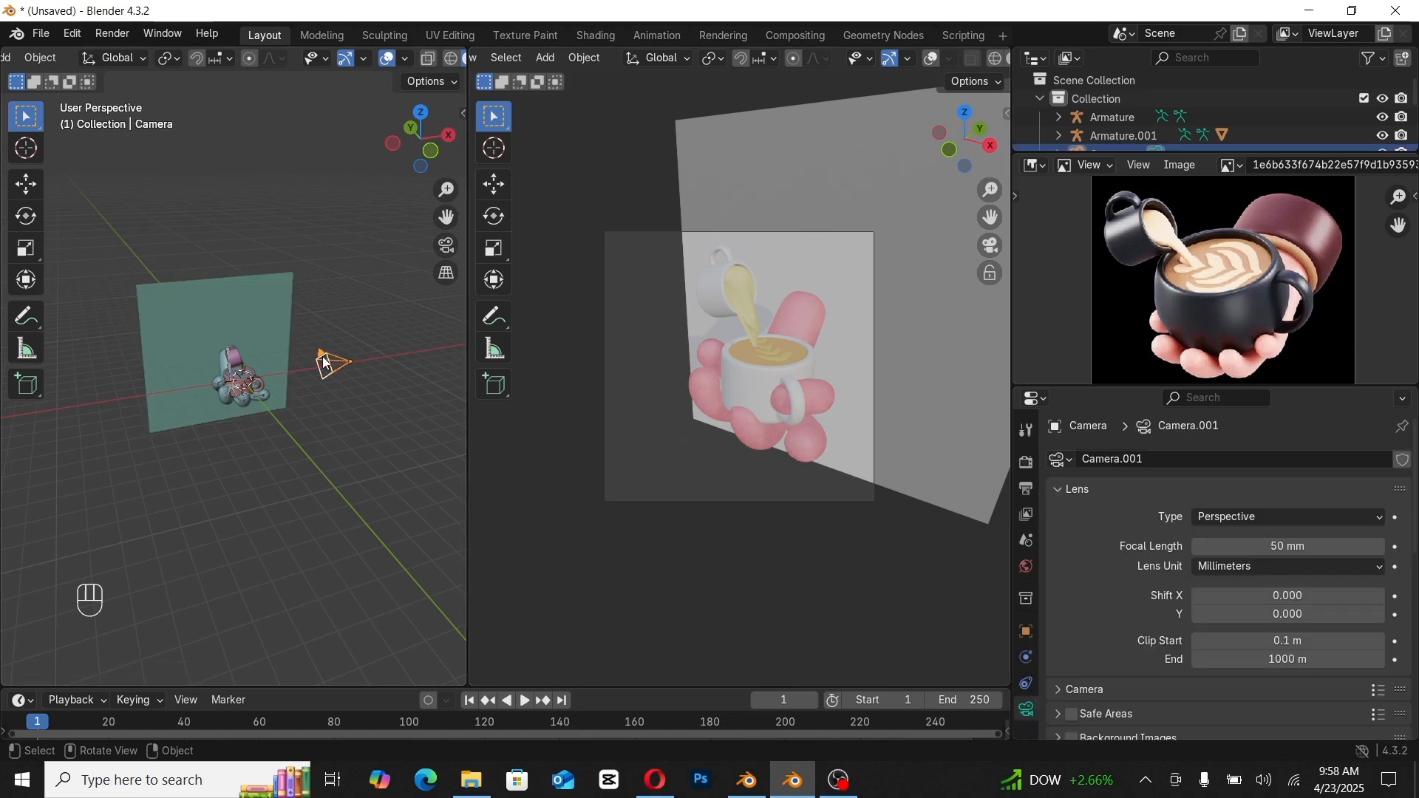
key(n)
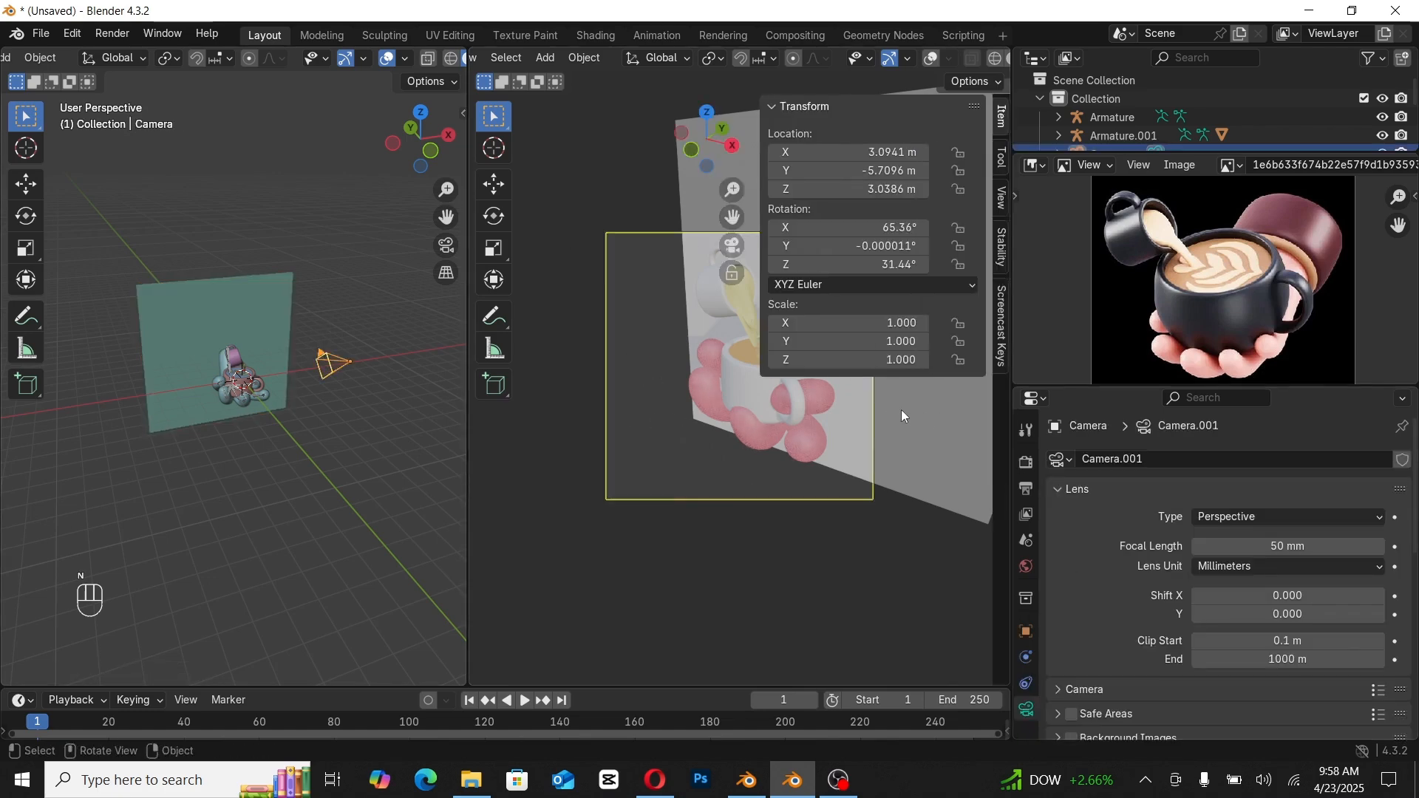
click(1002, 197)
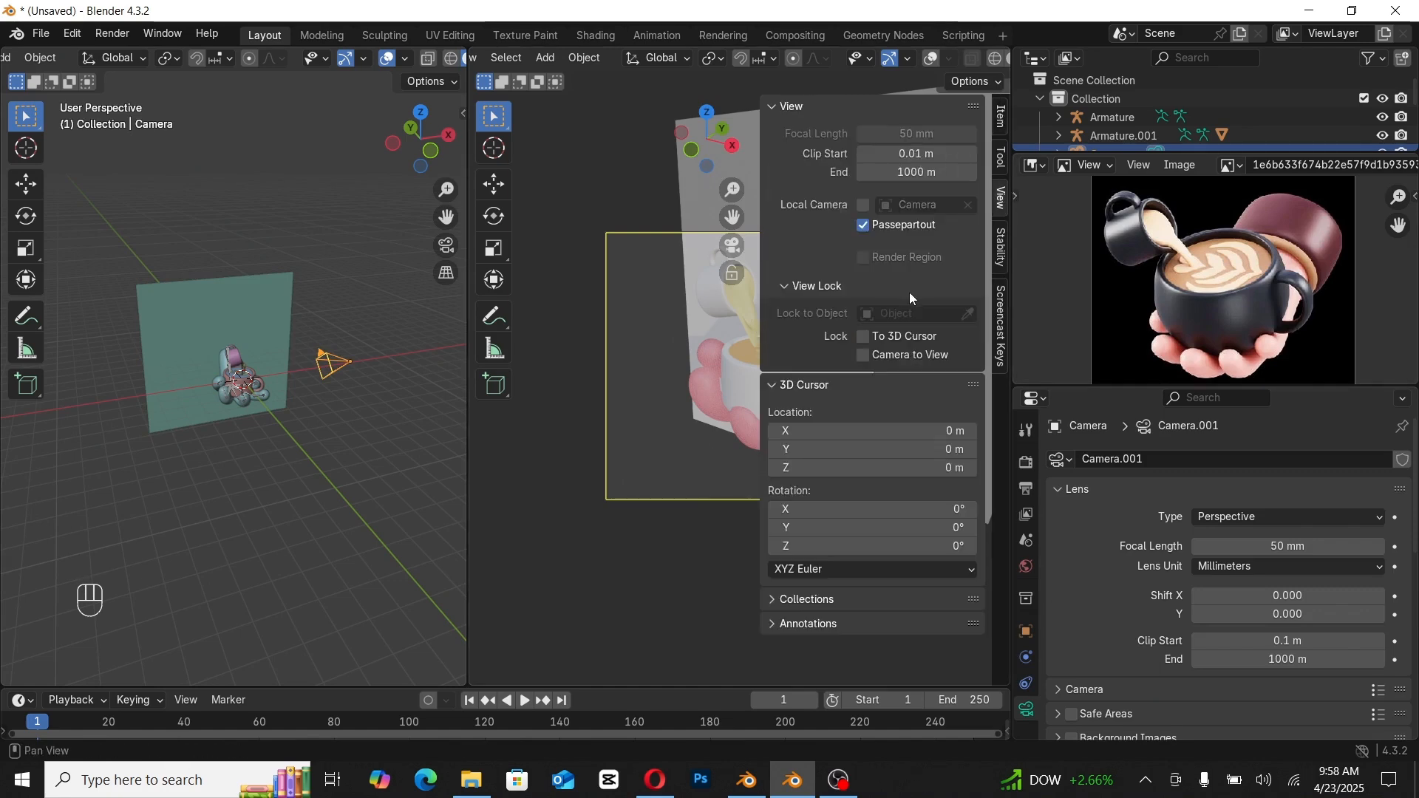
key(n)
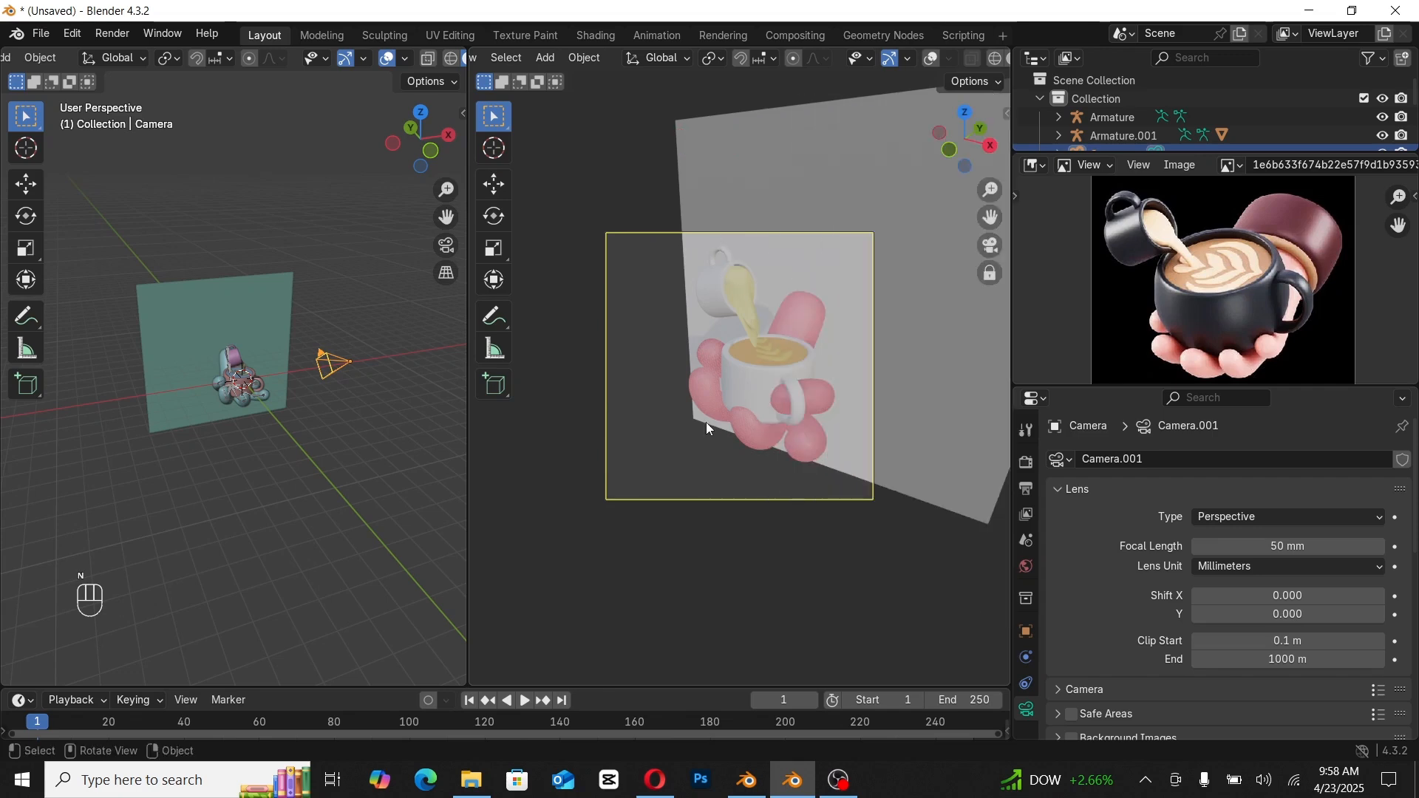
middle_drag(707, 423, 739, 385)
Step: Shift the backdrop plane sideways so it covers more of the camera frame
click(216, 315)
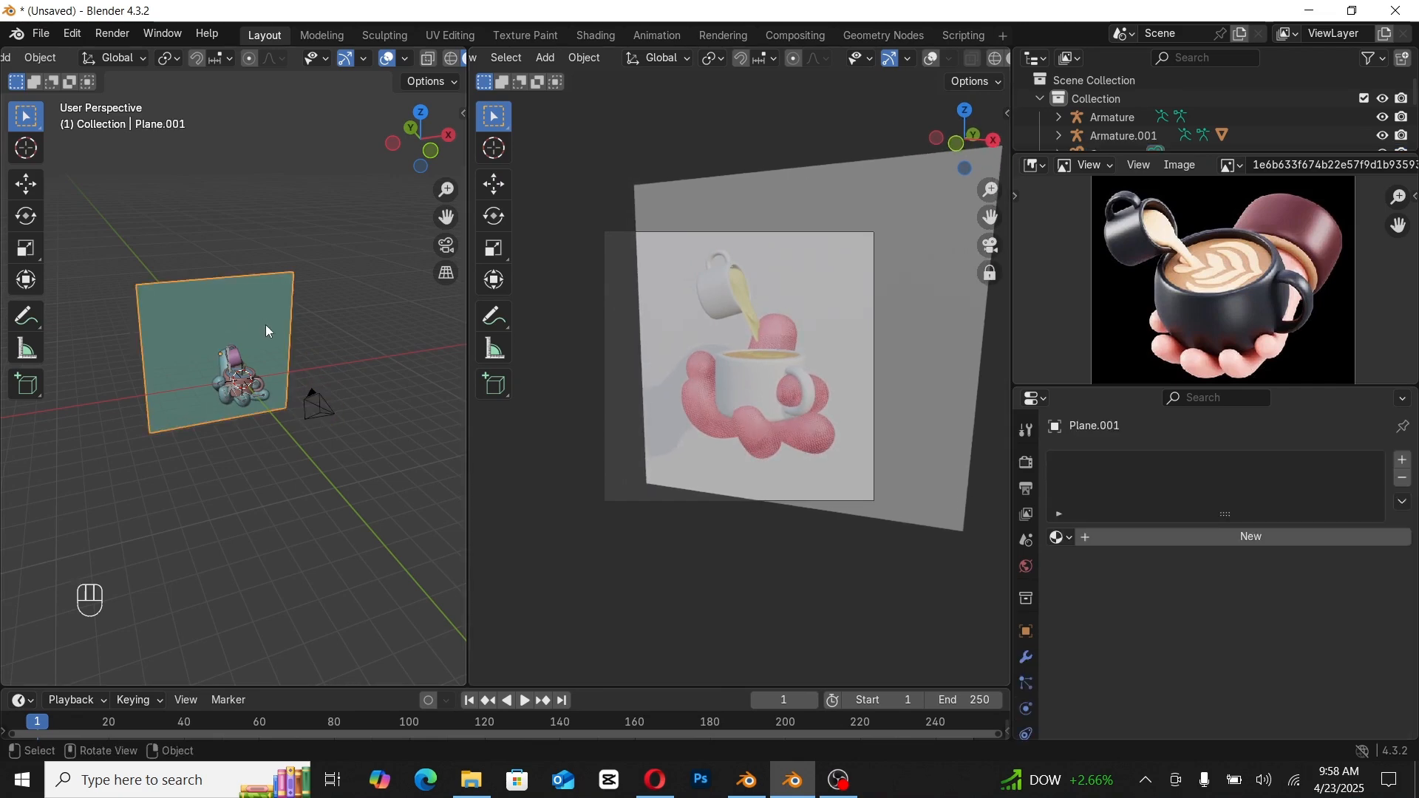
key(g)
click(233, 334)
key(r)
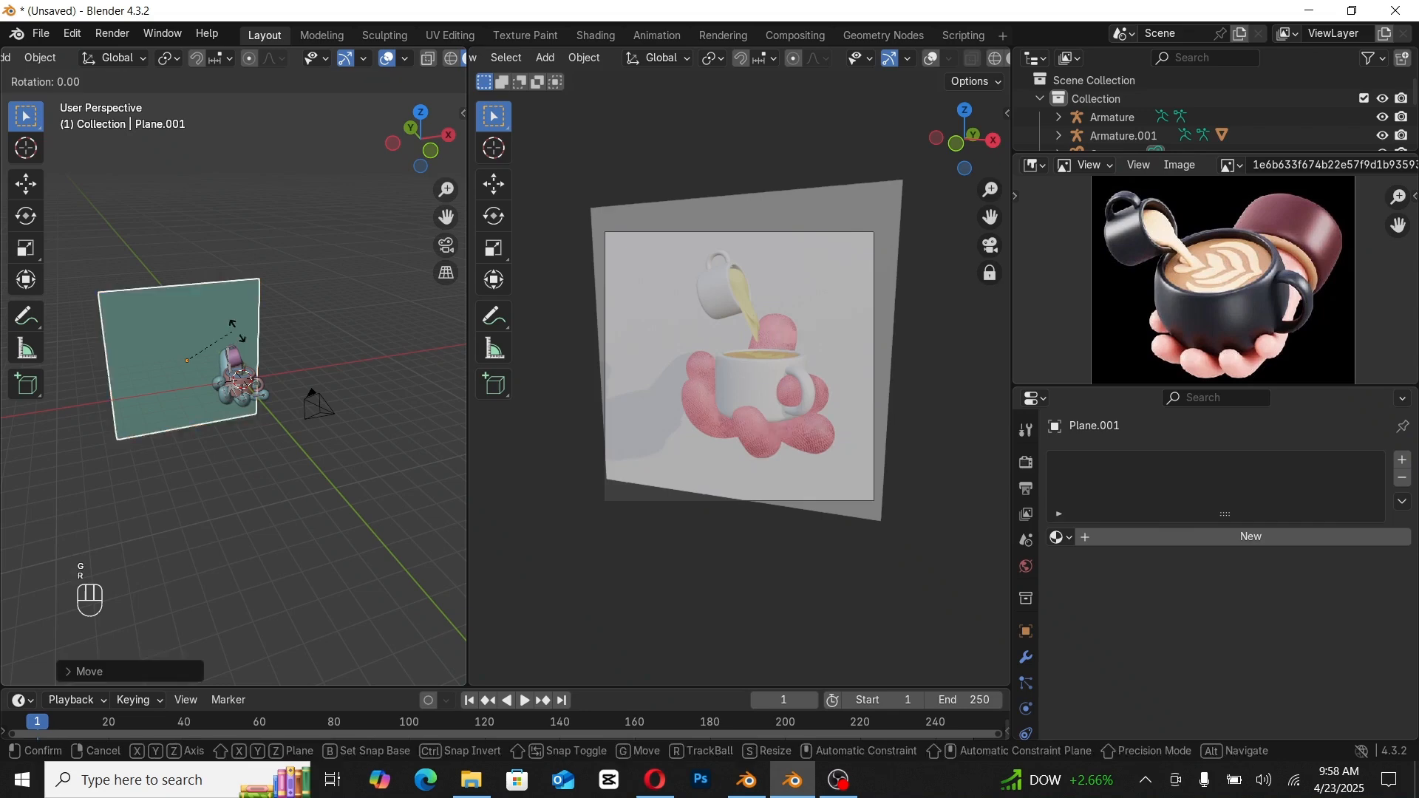
key(z)
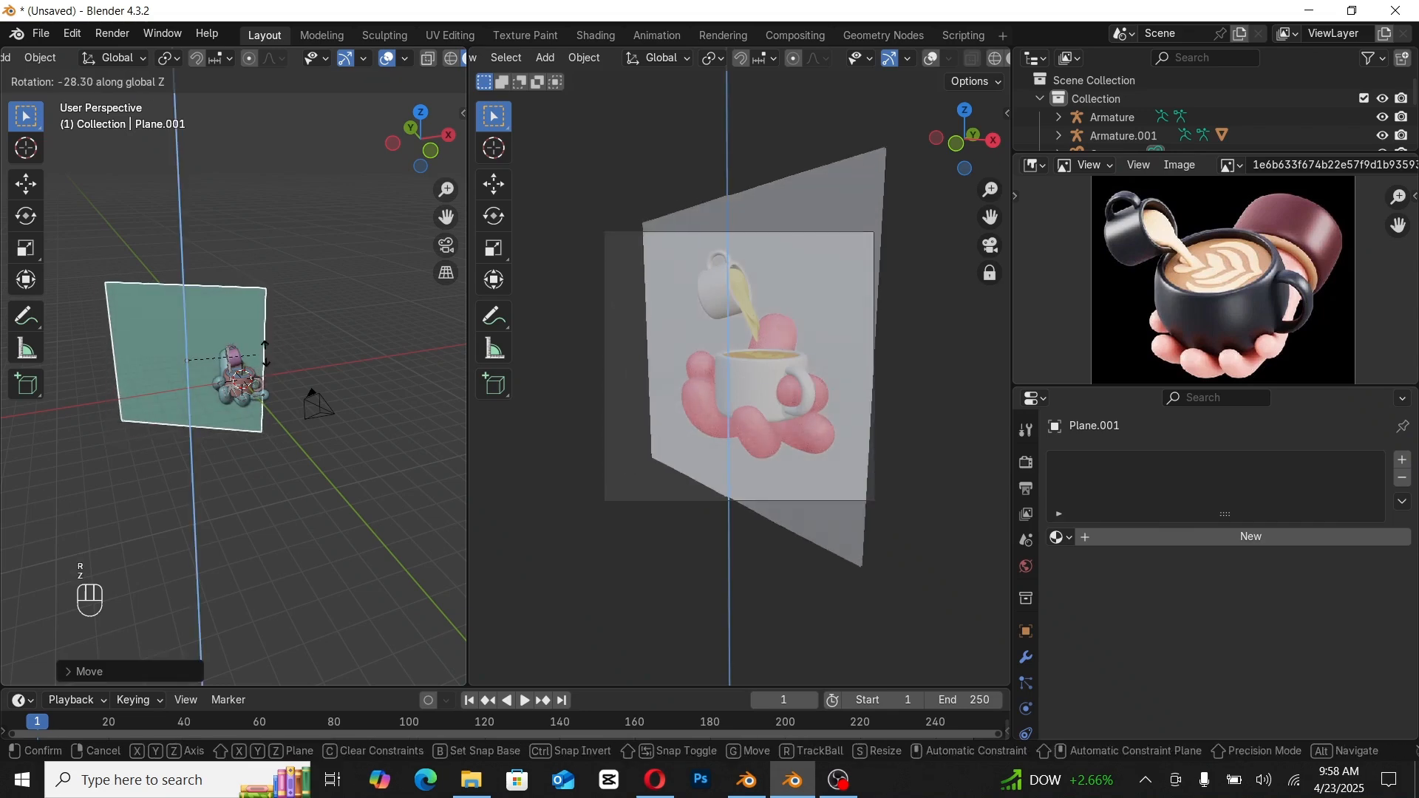
right_click(325, 287)
Step: Rotate the backdrop plane -120° around the global Z axis, plus a small further negative turn to face the camera
text(rz)
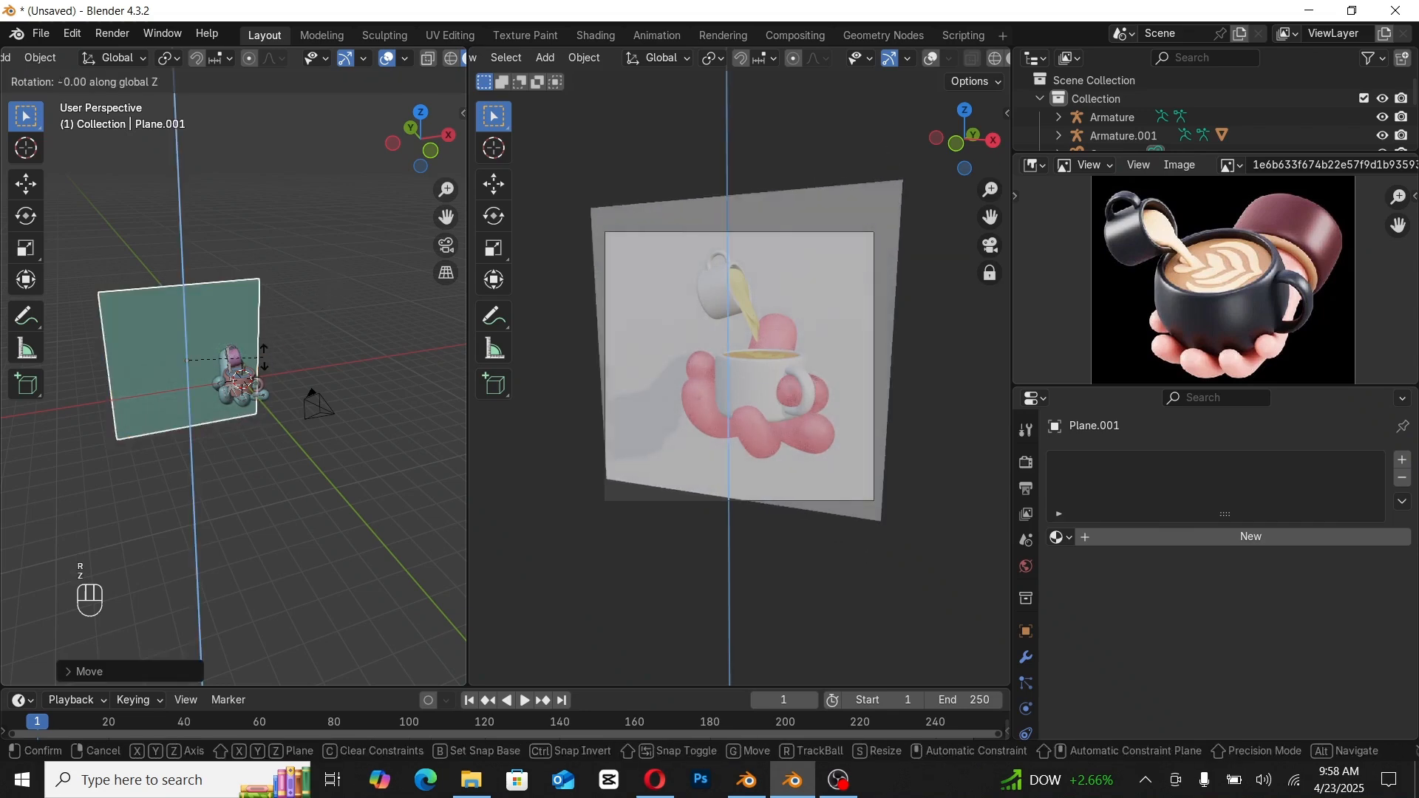
text(120)
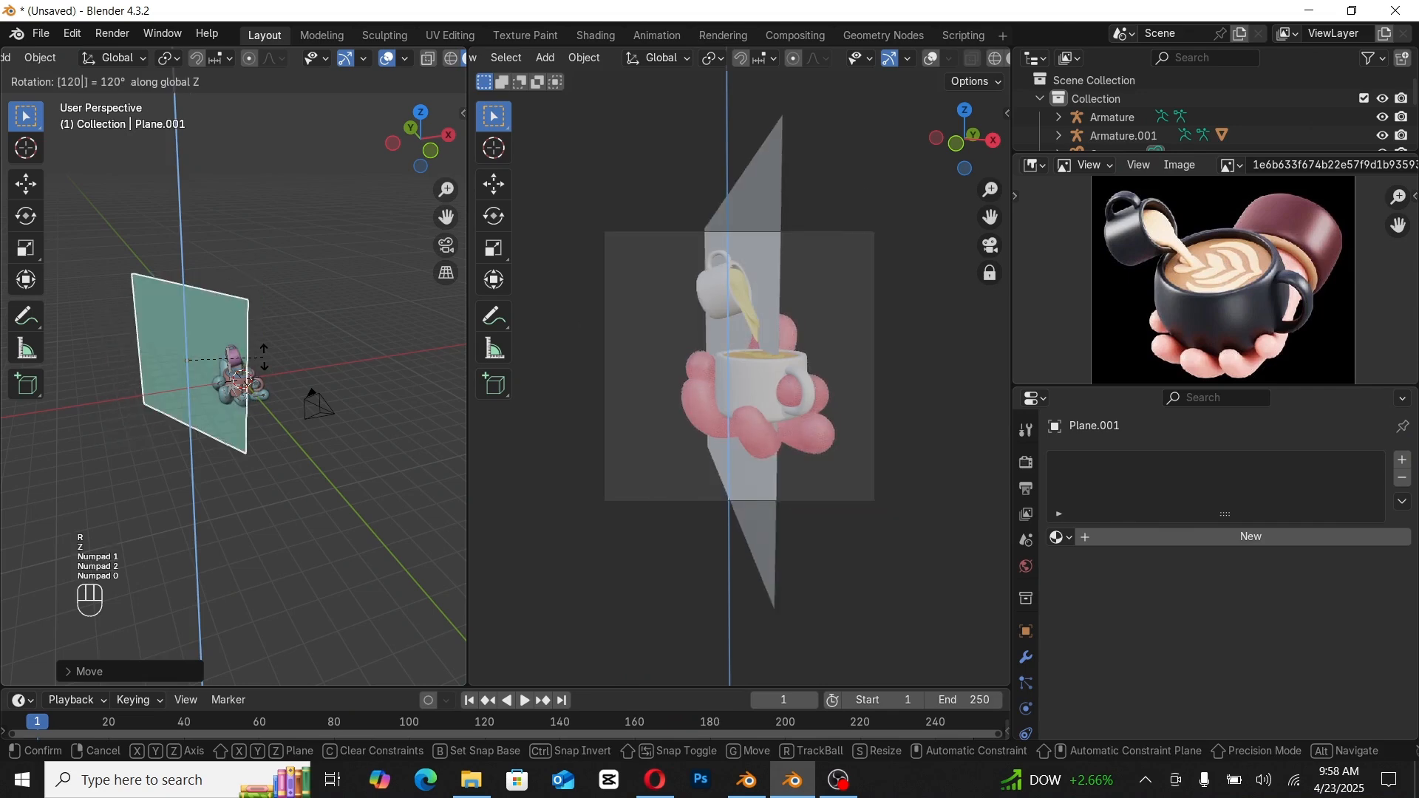
key(KP_Subtract)
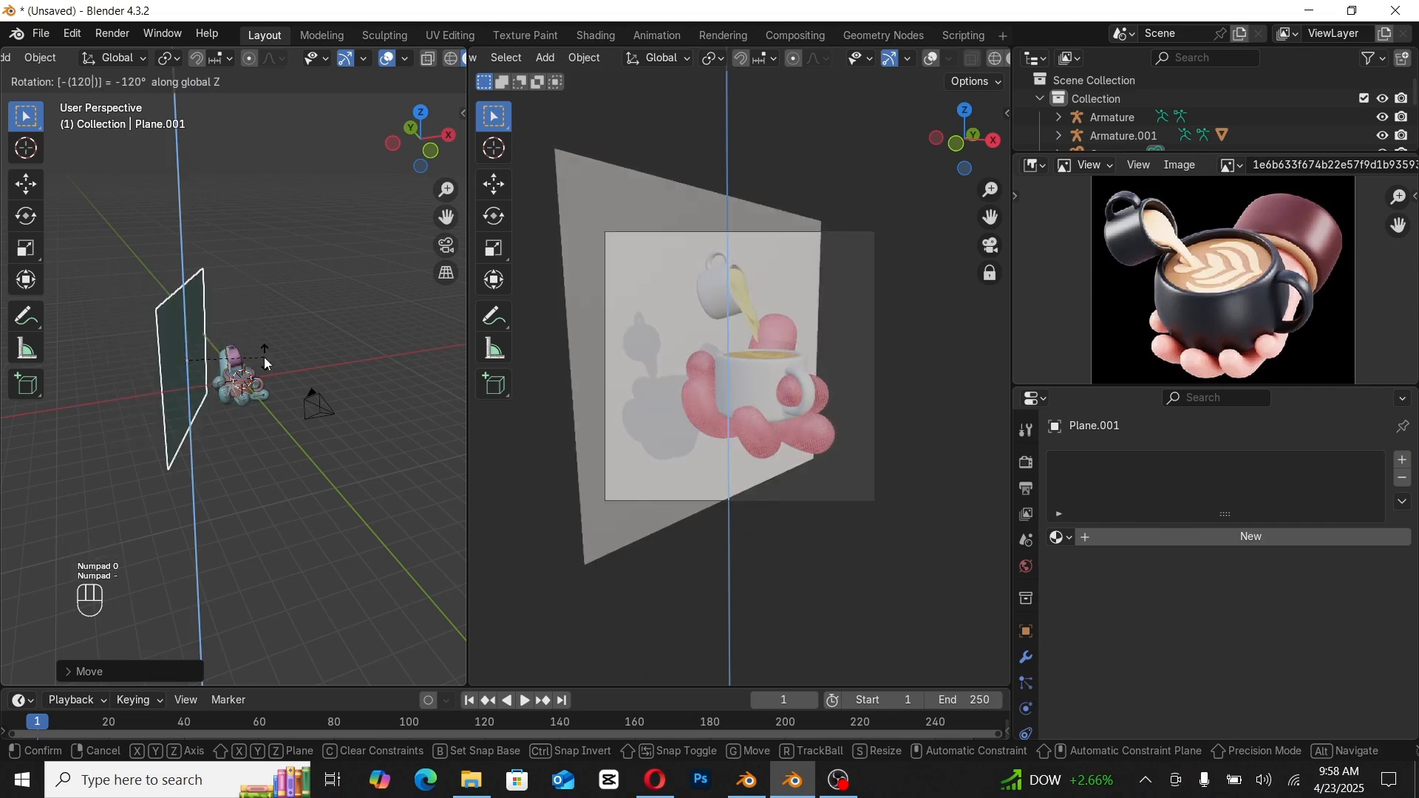
key(Return)
key(r)
key(z)
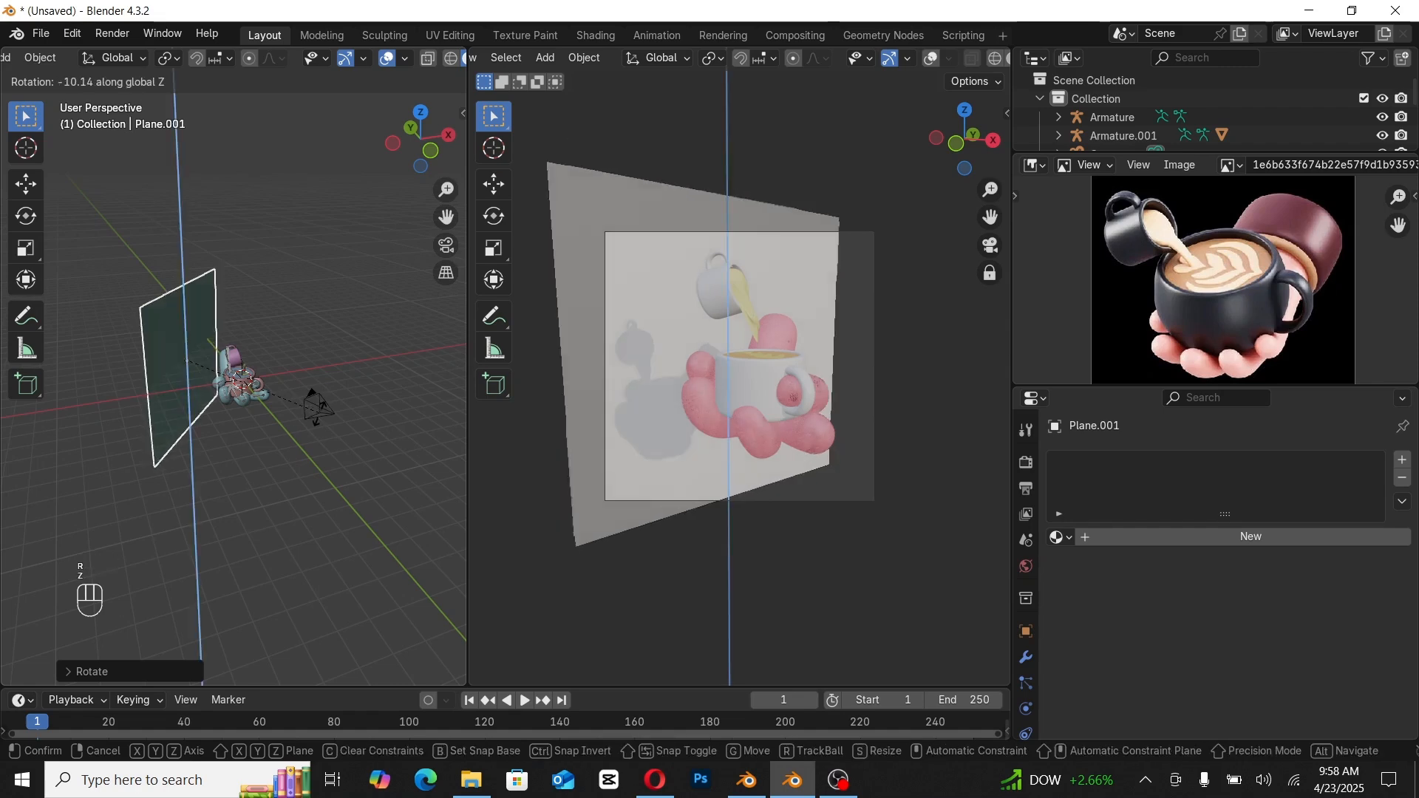
click(276, 436)
Step: Move the backdrop plane along the global X axis and scale it up slightly to fill the camera frame
key(g)
key(y)
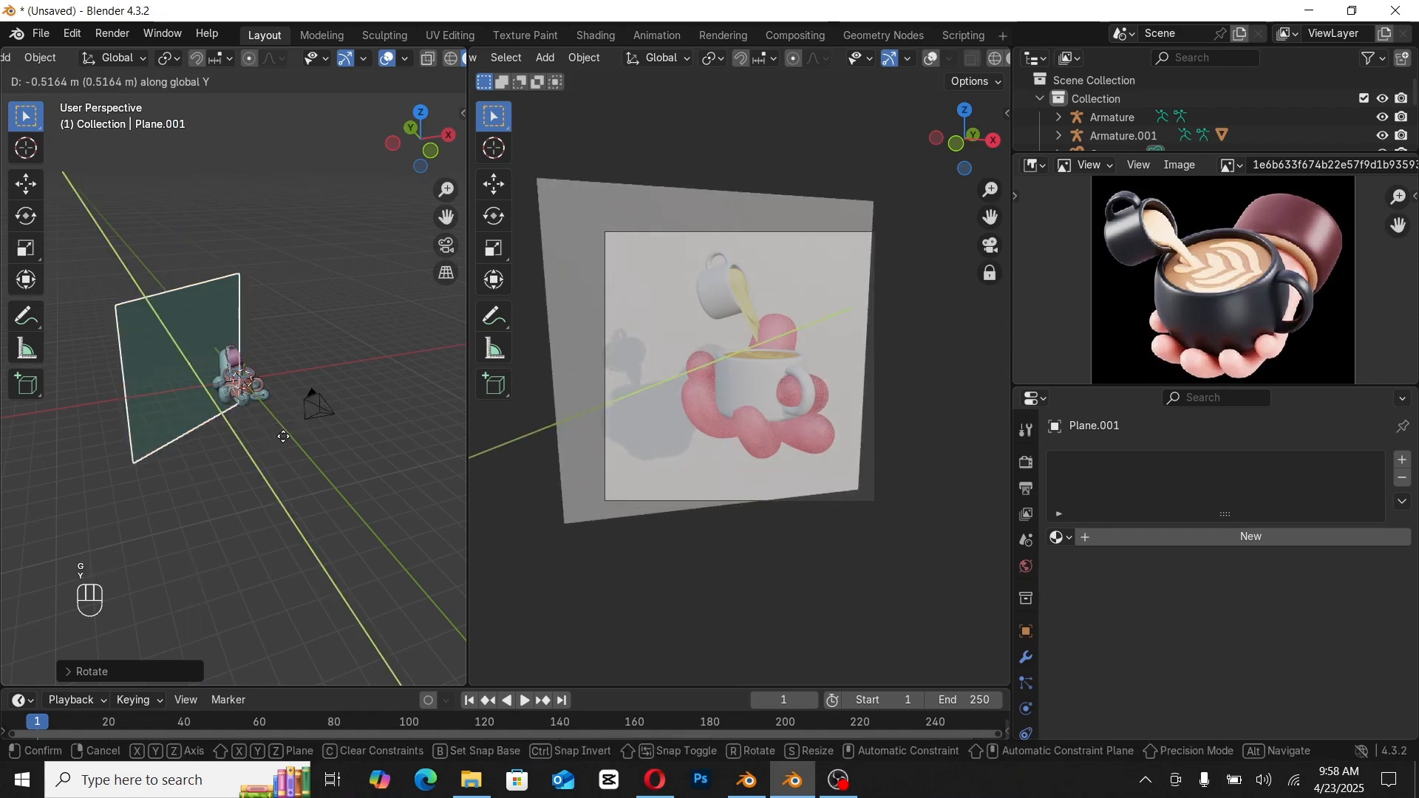
key(x)
click(288, 440)
key(s)
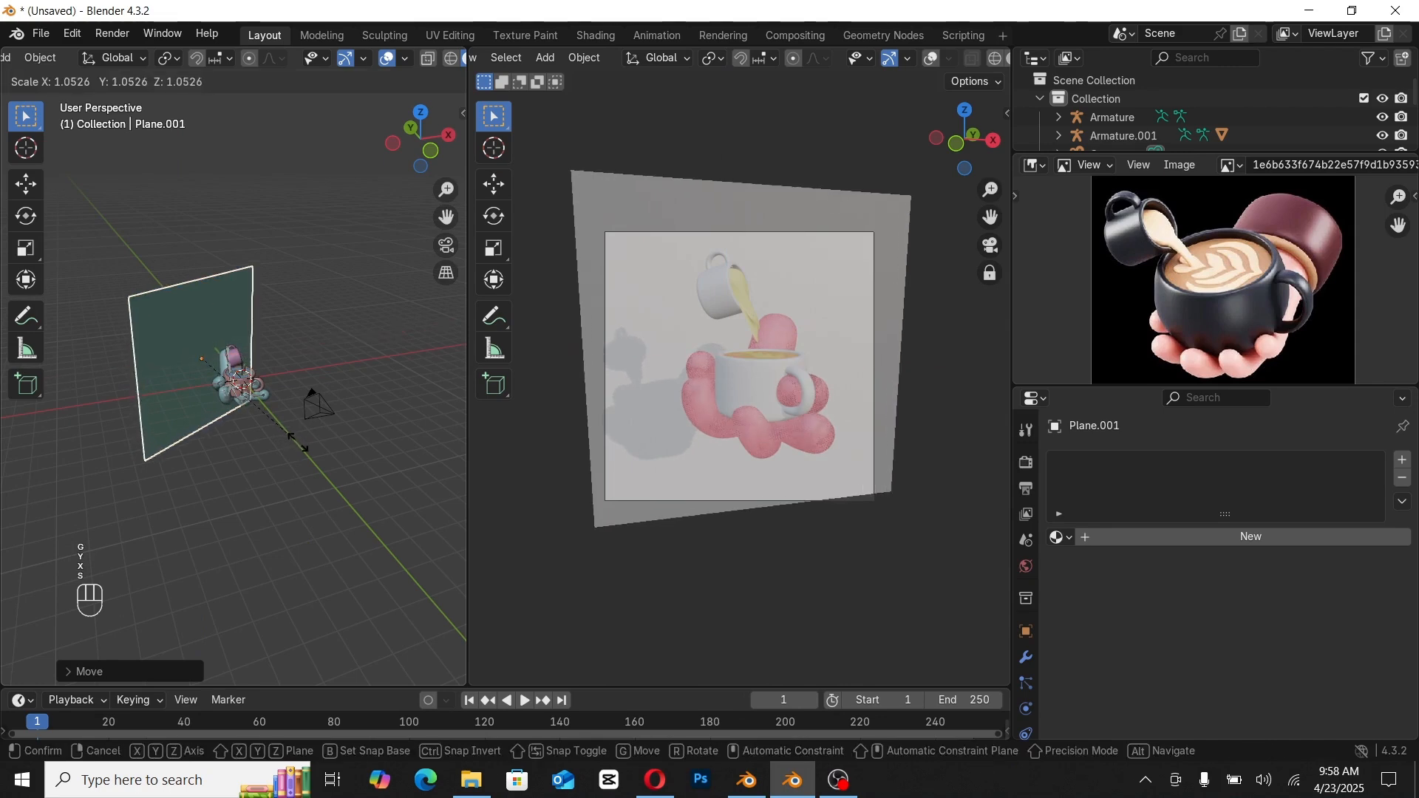
click(310, 441)
Step: Set the camera's passepartout opacity to 1.000
click(331, 410)
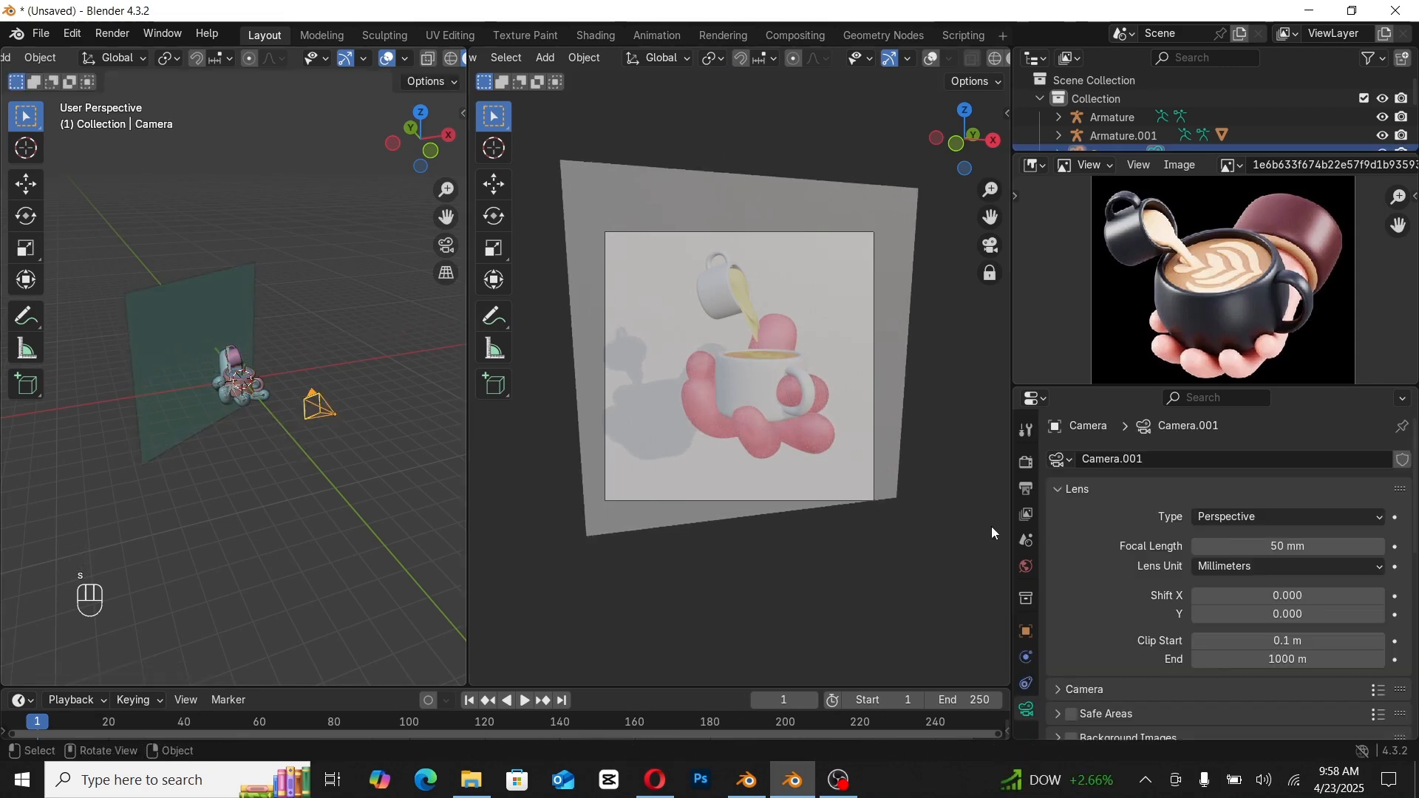
scroll(1111, 681, down, 10)
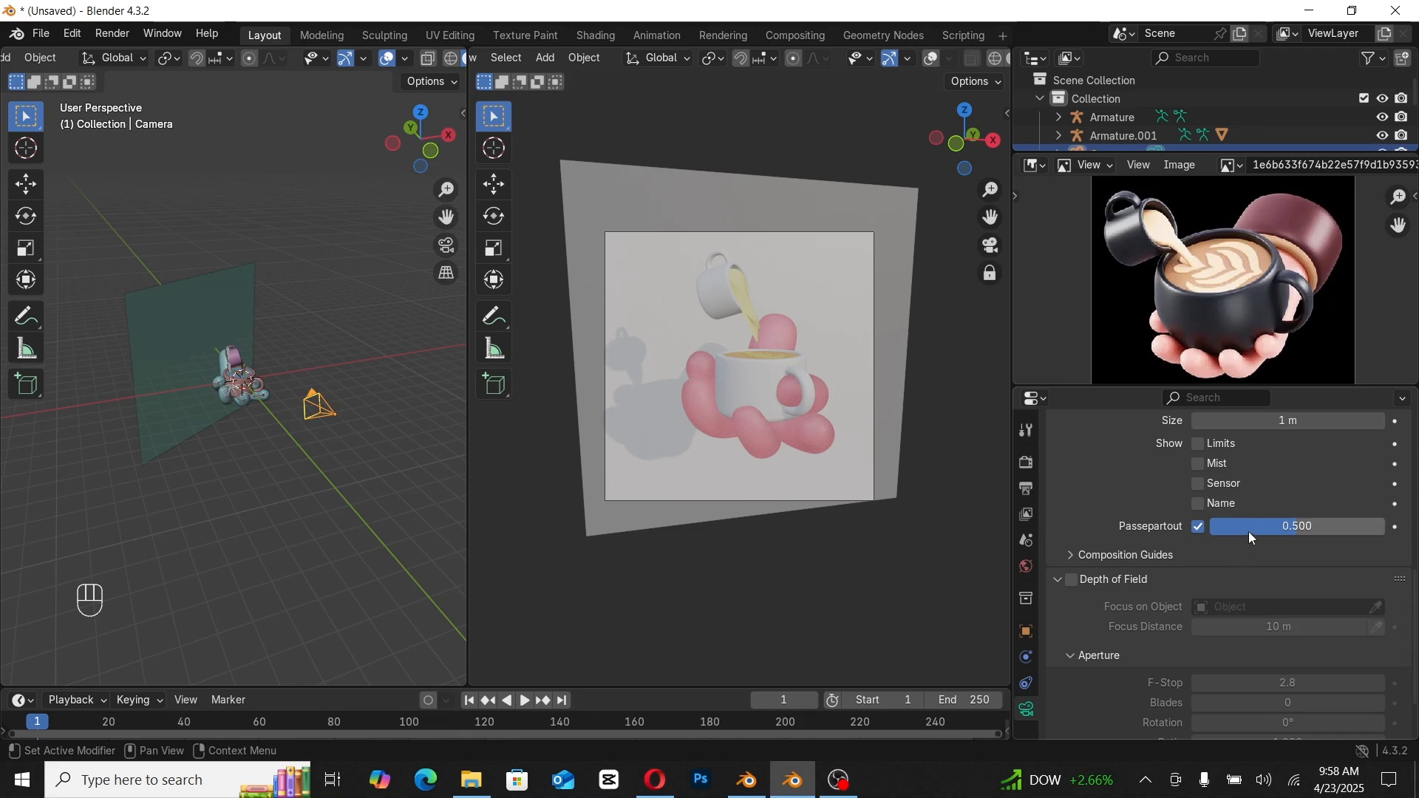
drag(1270, 526, 1381, 533)
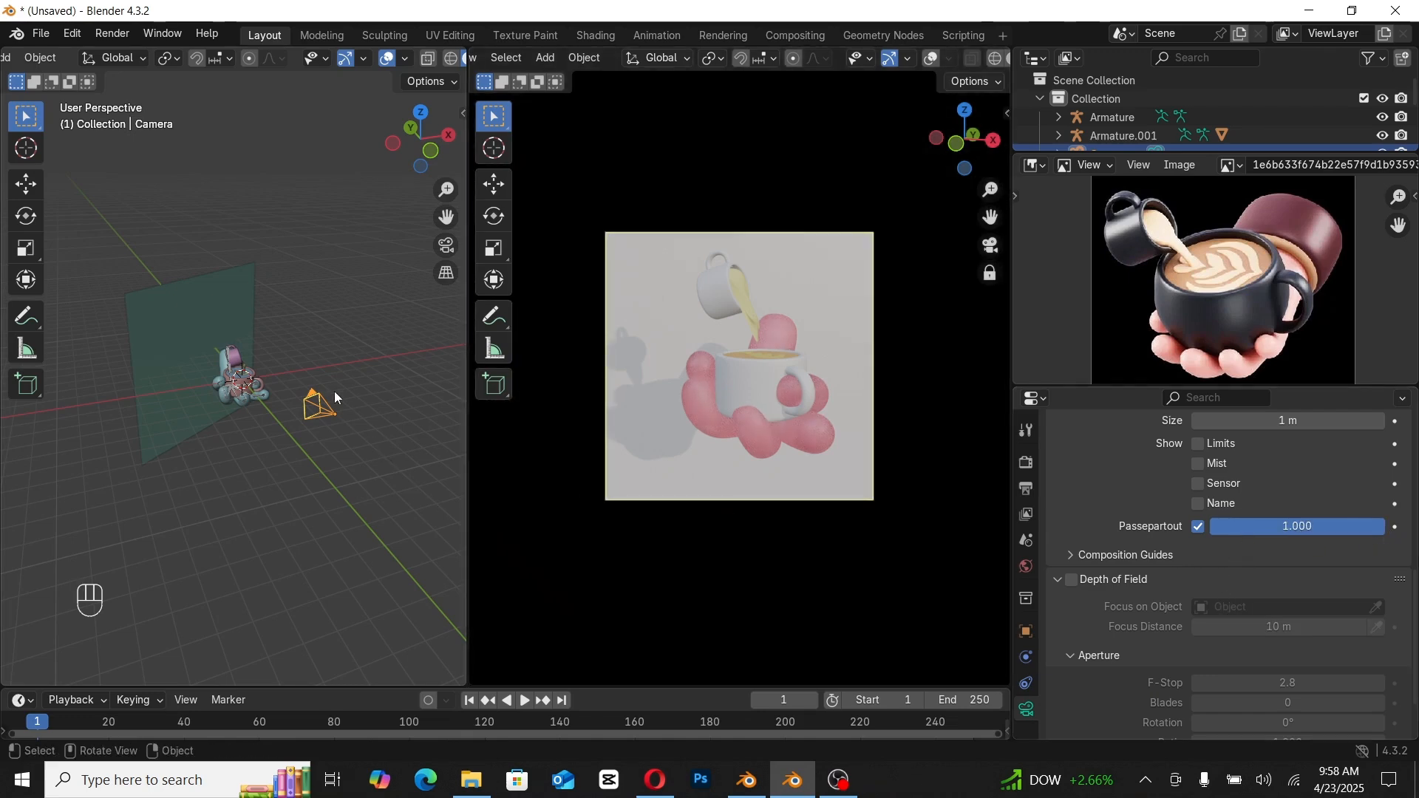
Step: Open the hand mesh in Edit Mode and view its forearm stump
scroll(286, 392, up, 8)
middle_drag(199, 374, 253, 380)
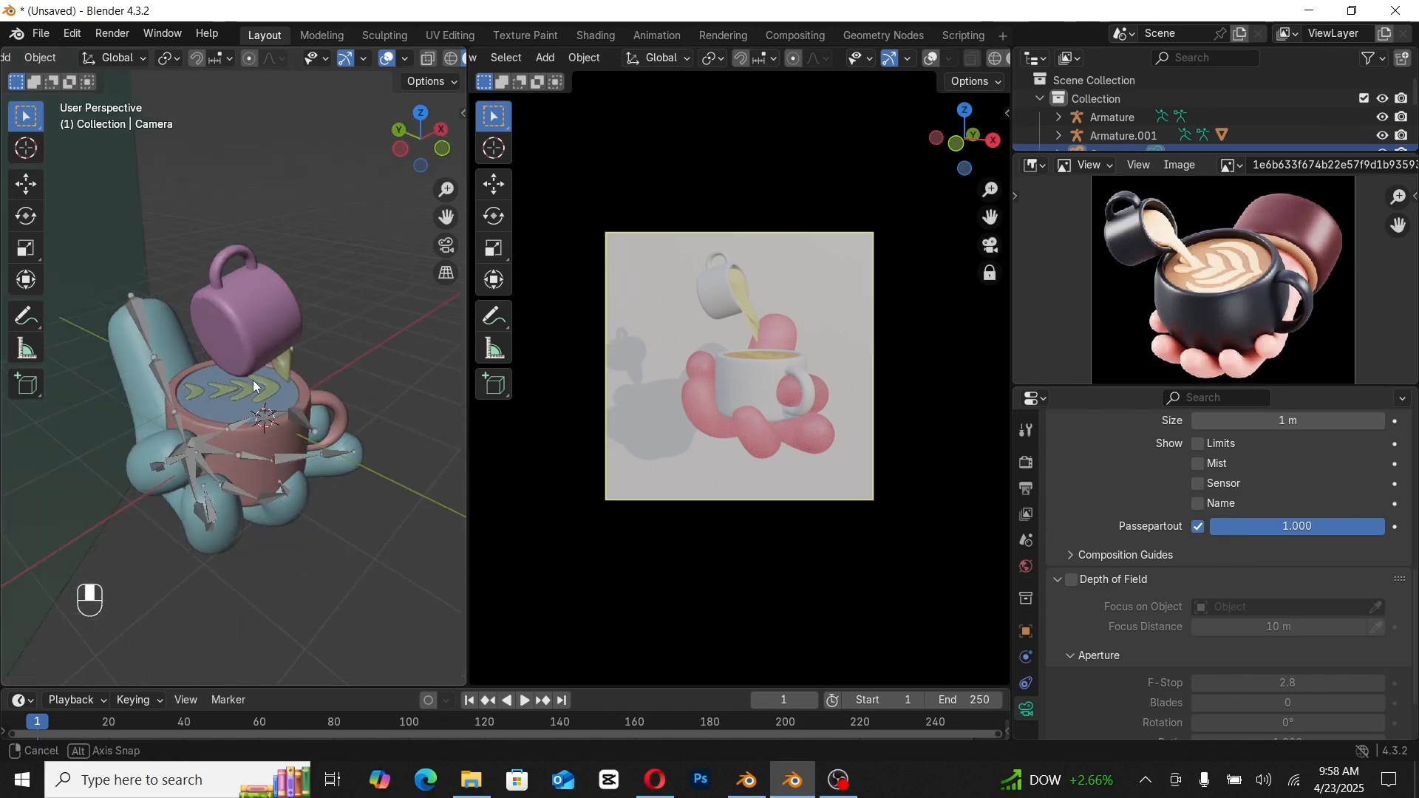
click(138, 357)
key(Tab)
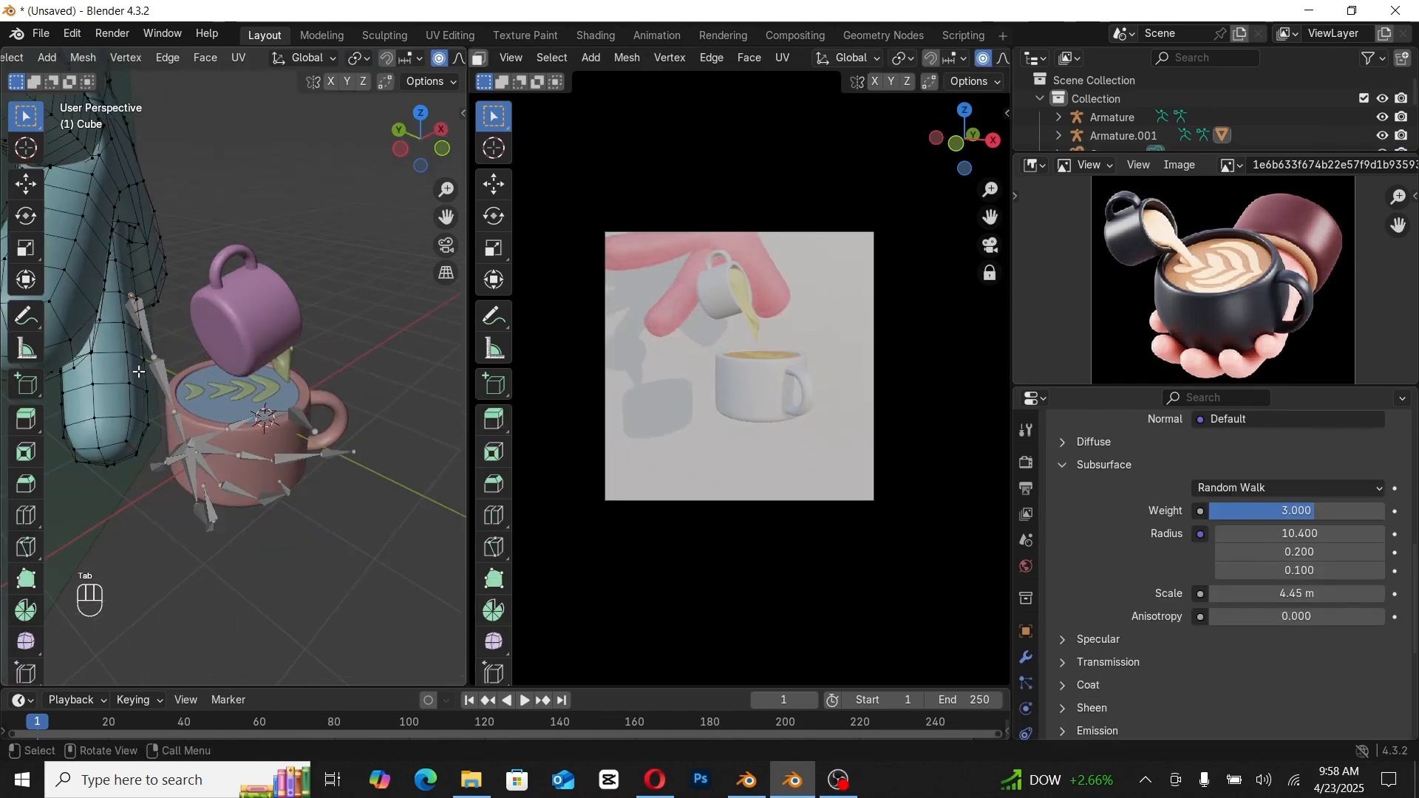
scroll(138, 372, down, 3)
middle_drag(86, 303, 3, 327)
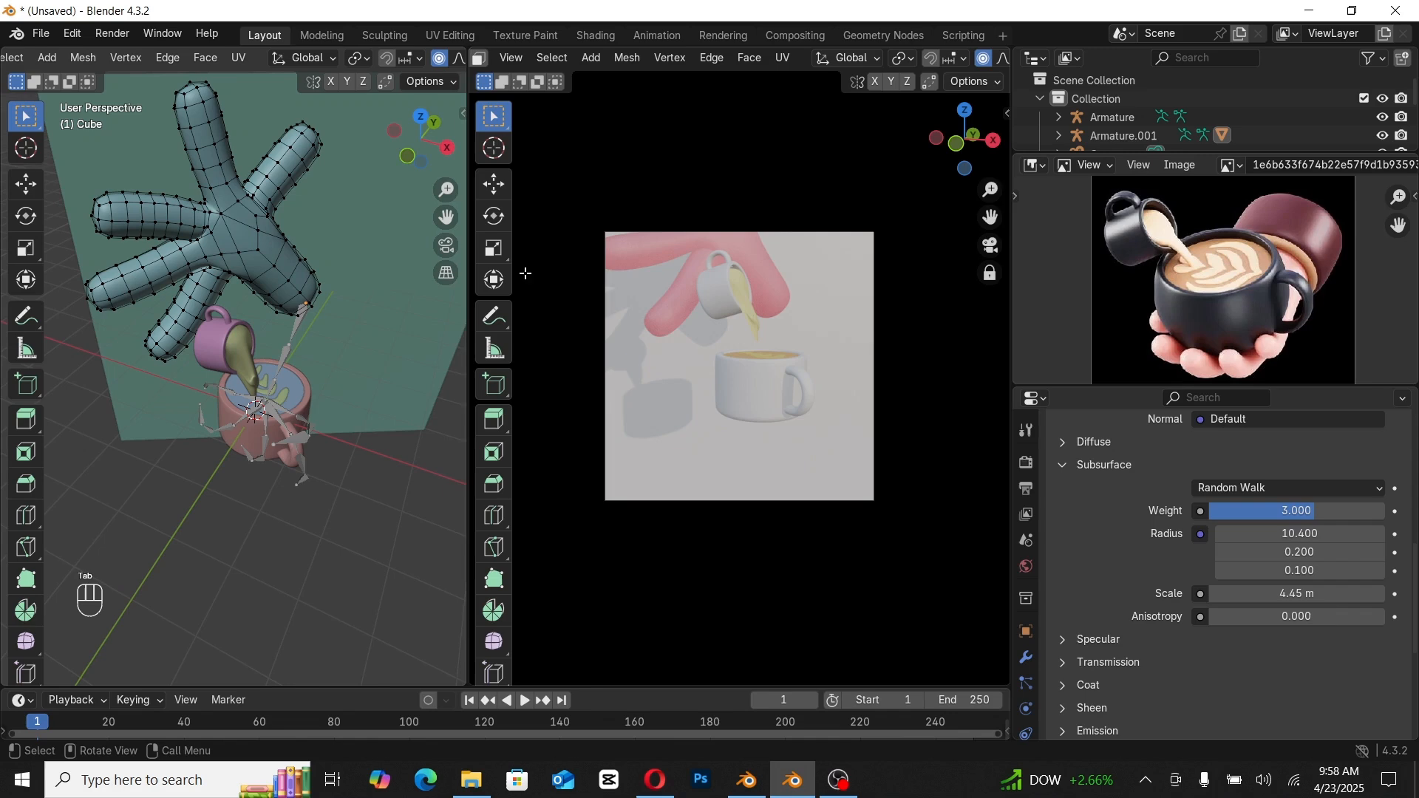
Step: Select all the face loops around the hand's forearm, from the wrist to the stump end
alt+click(289, 274)
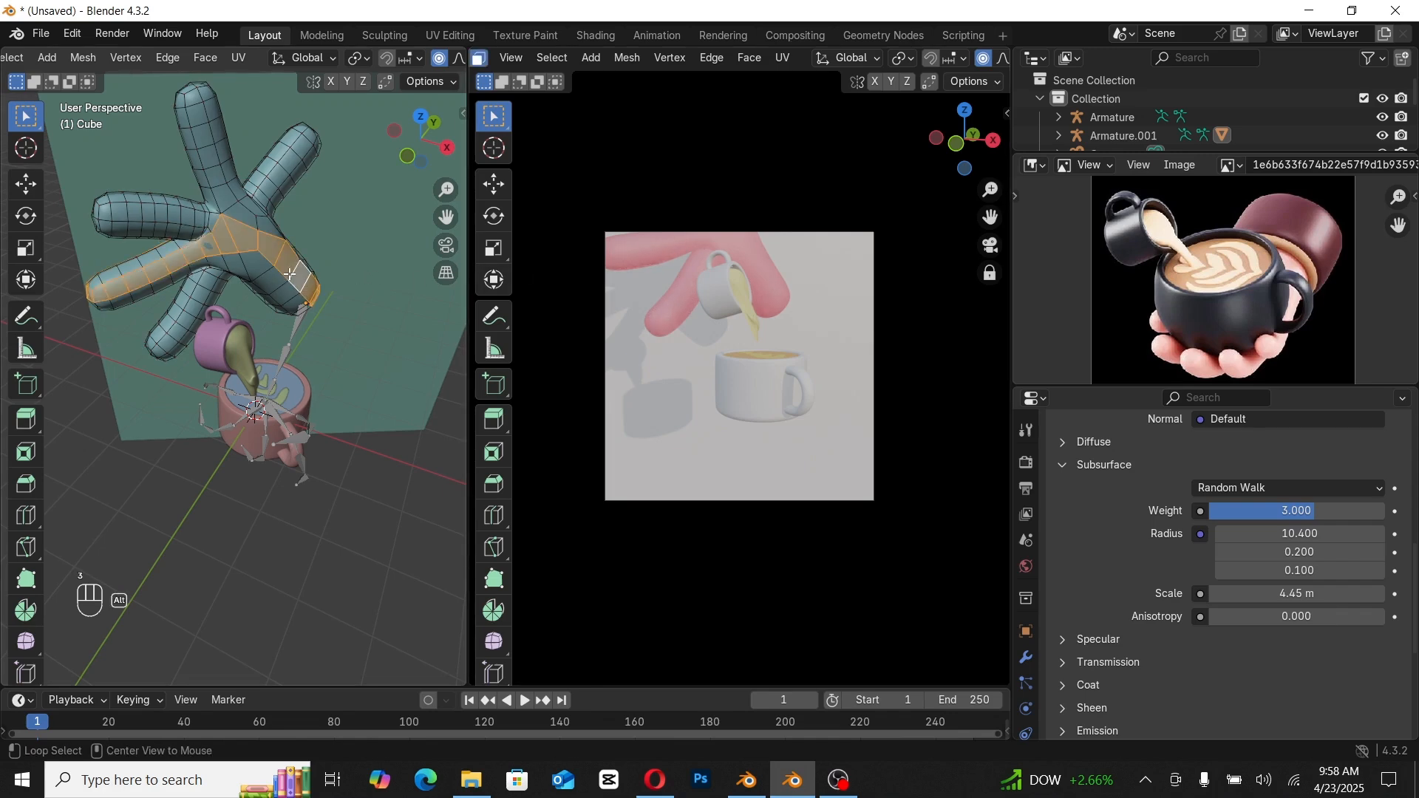
alt+click(273, 284)
alt+click(288, 277)
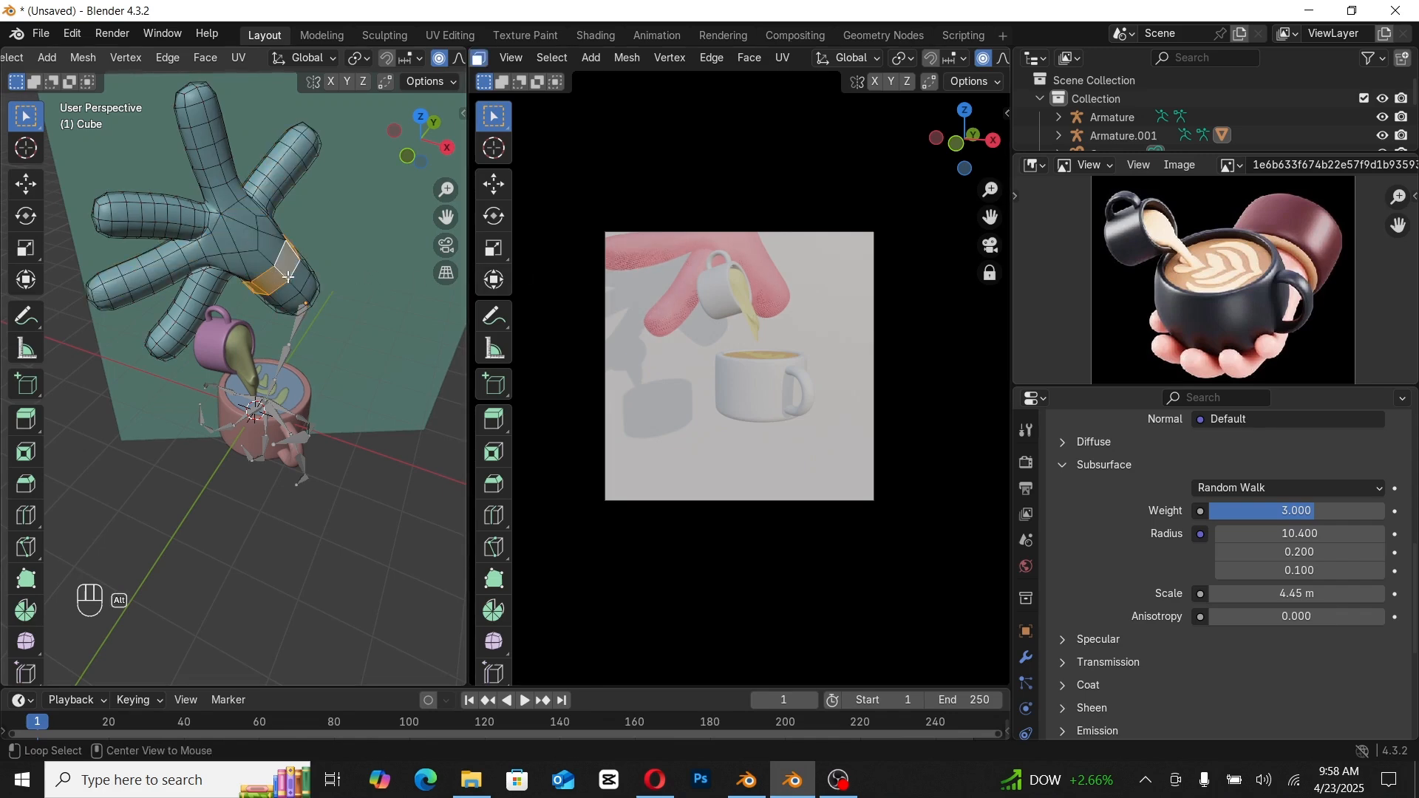
alt+shift+click(294, 287)
alt+shift+click(304, 297)
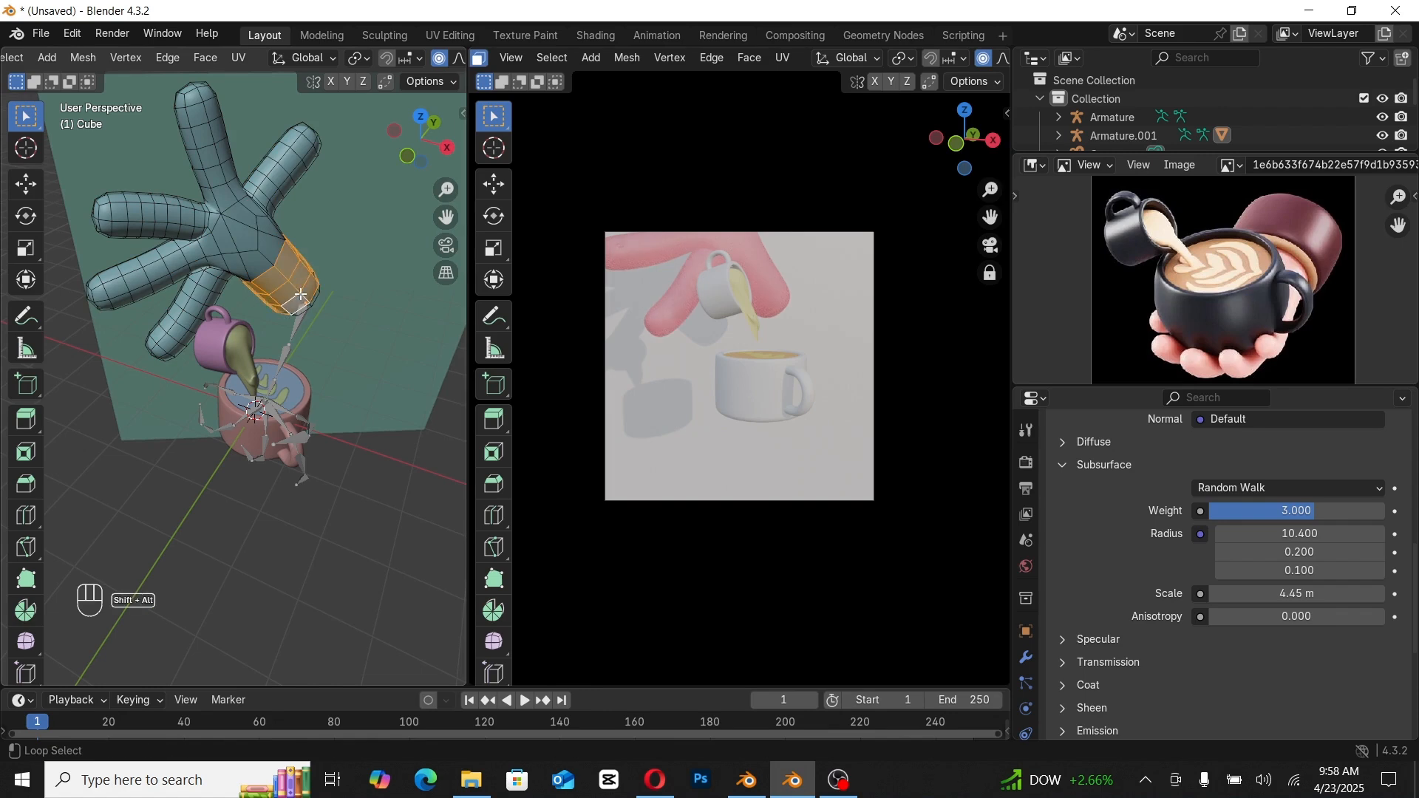
middle_drag(305, 297, 351, 308)
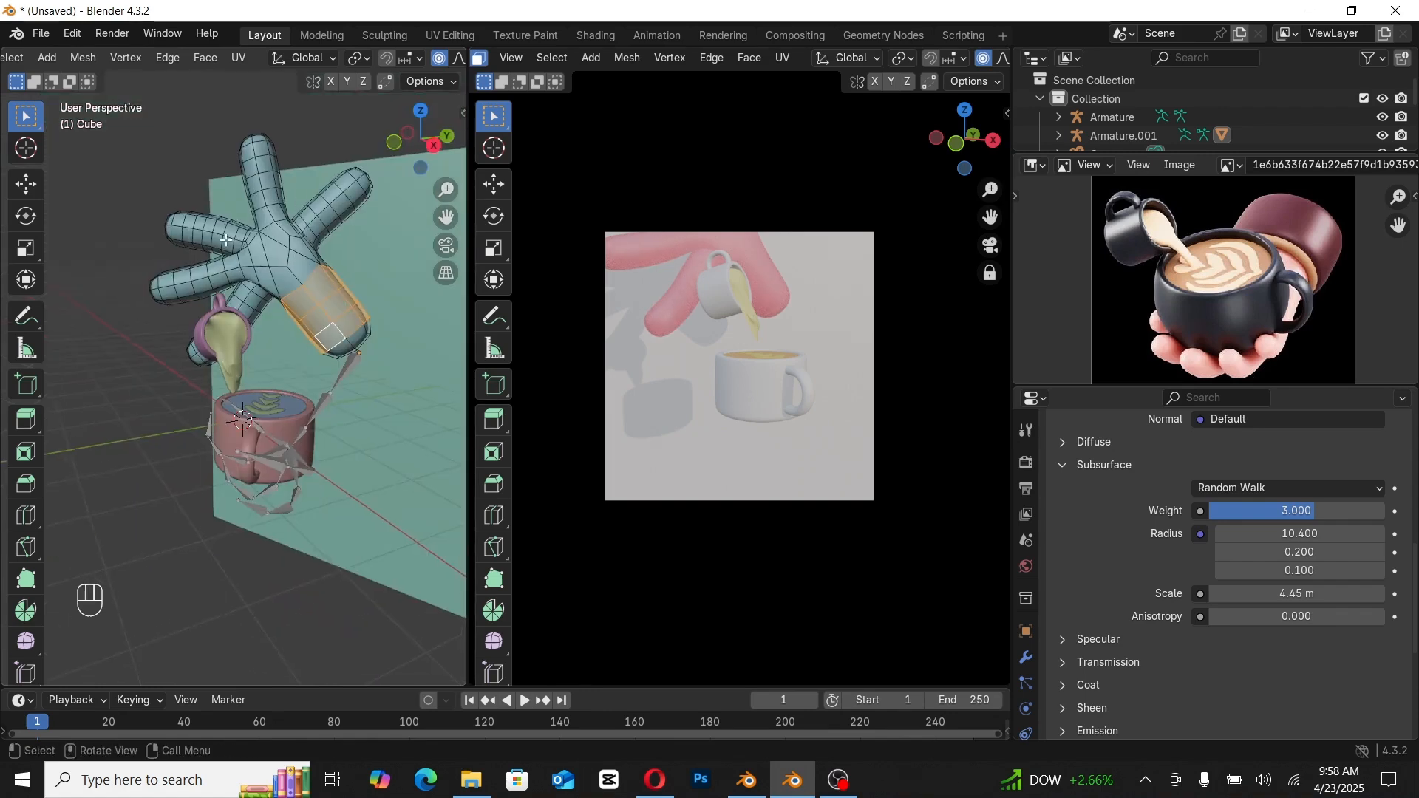
alt+shift+click(347, 338)
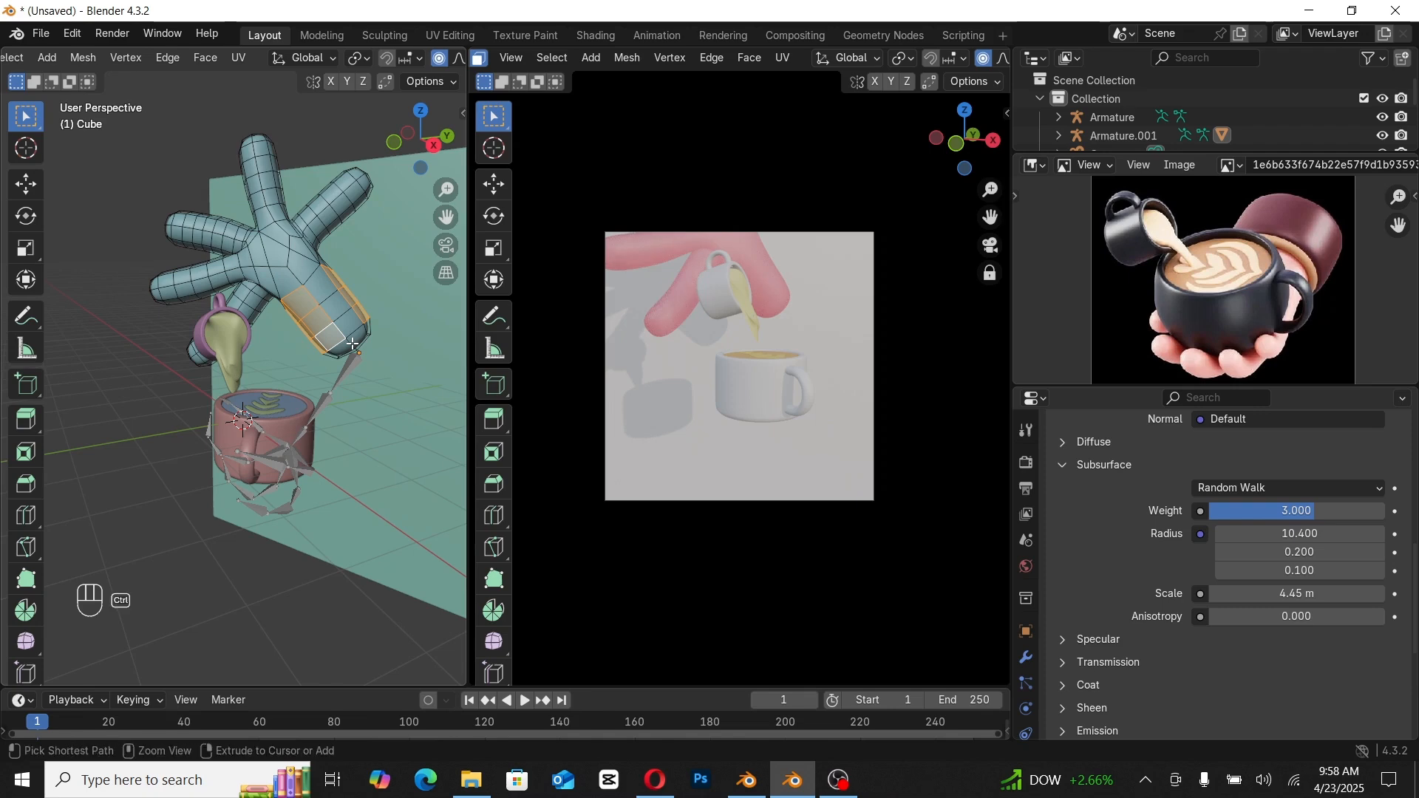
key(ctrl+z)
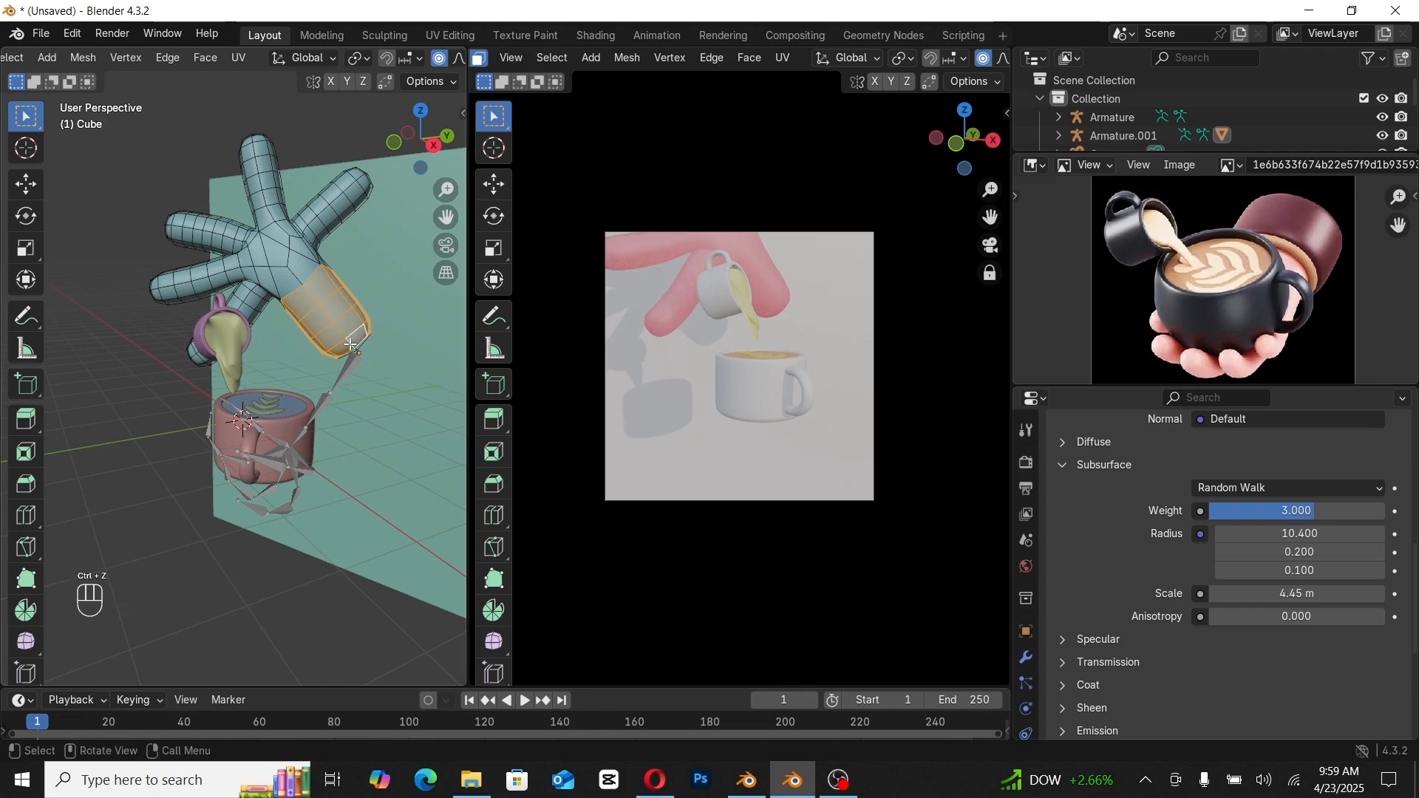
Step: Duplicate the selected forearm faces in place and separate them into their own object as the sleeve
key(shift+d)
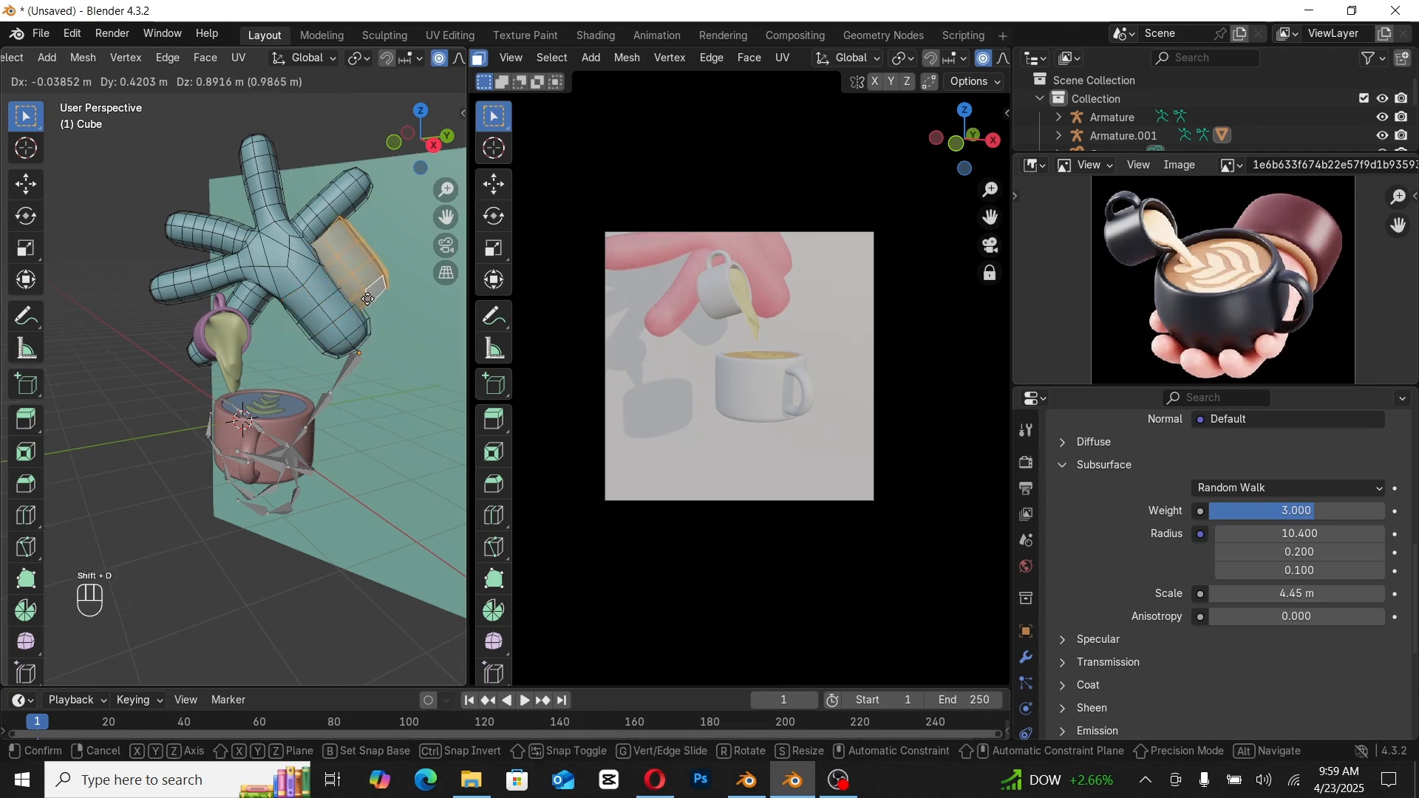
right_click(368, 300)
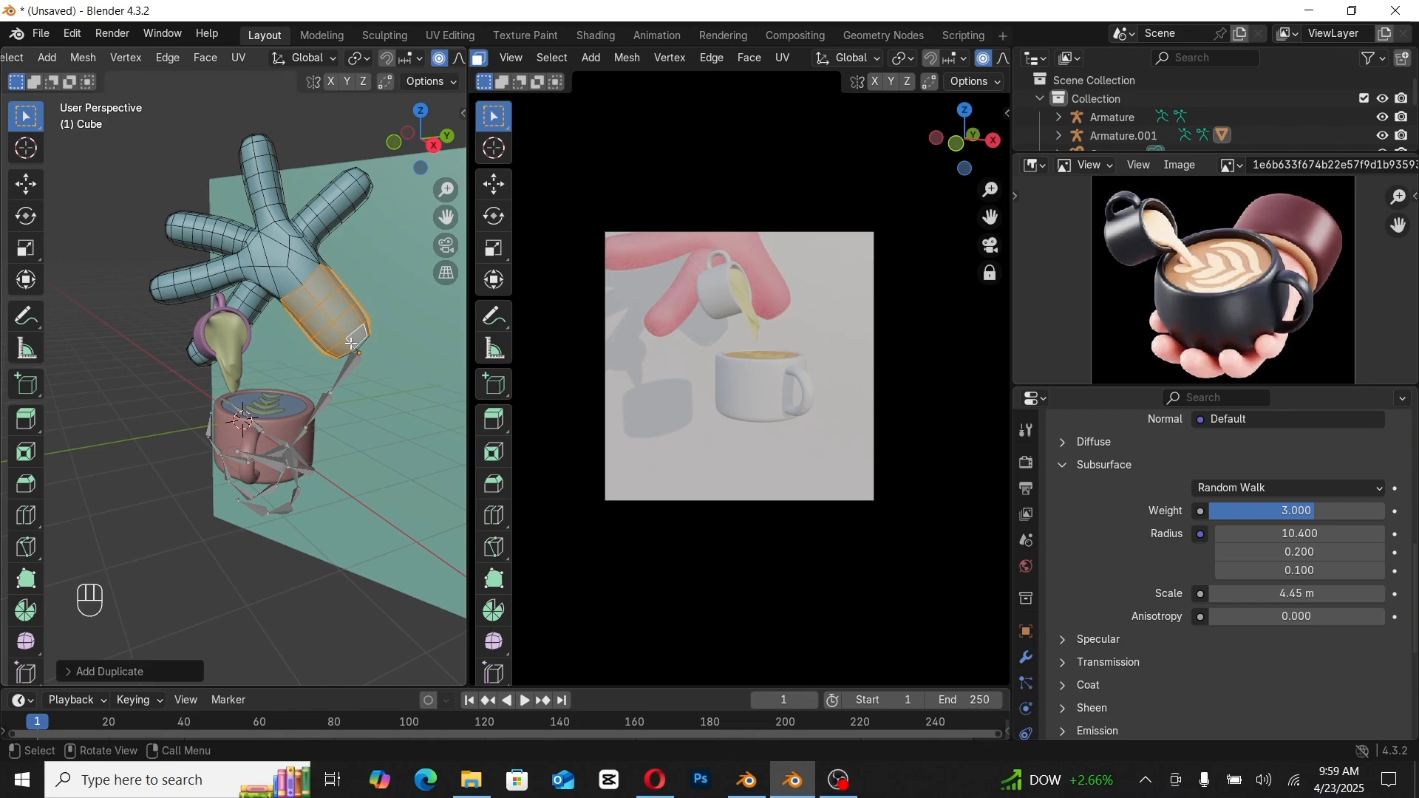
key(p)
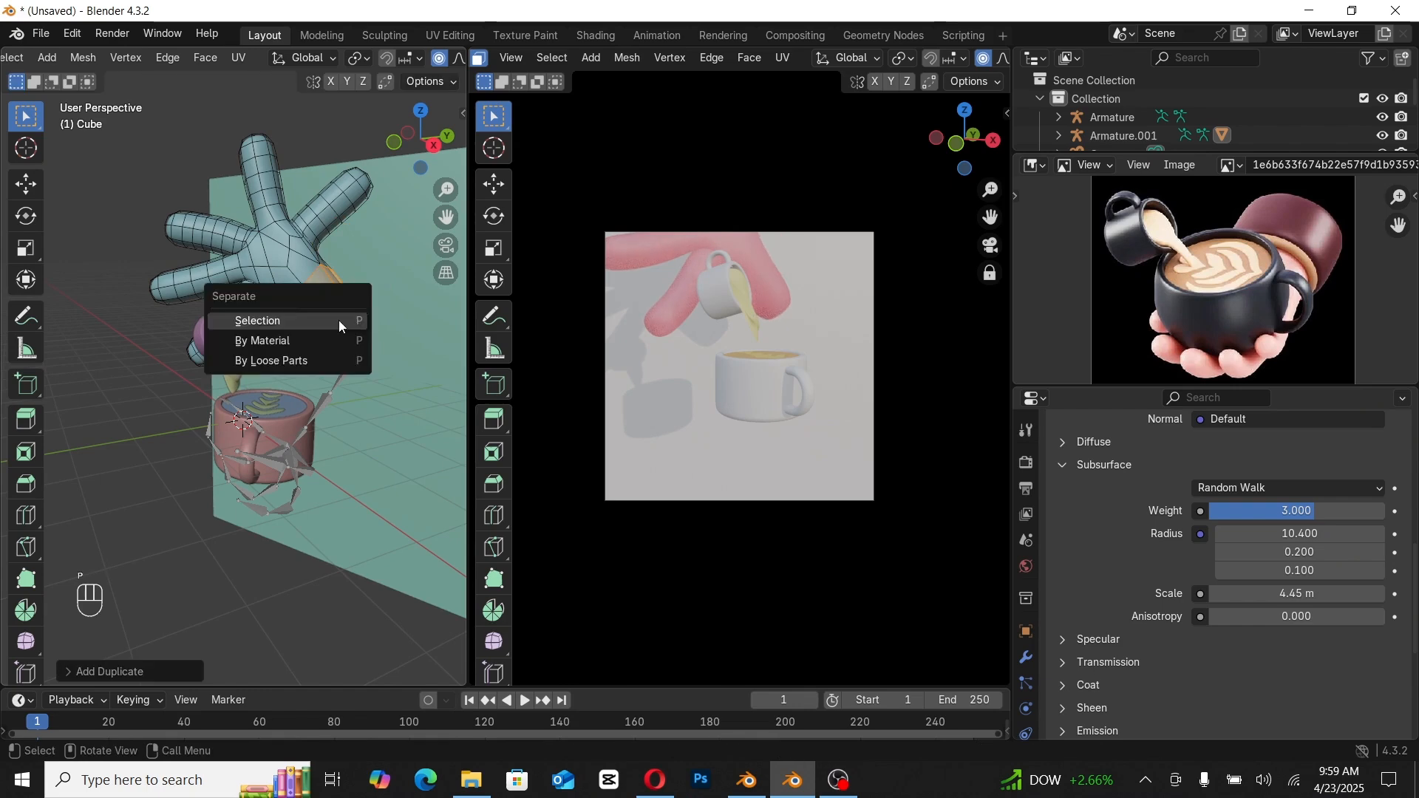
click(338, 320)
key(Tab)
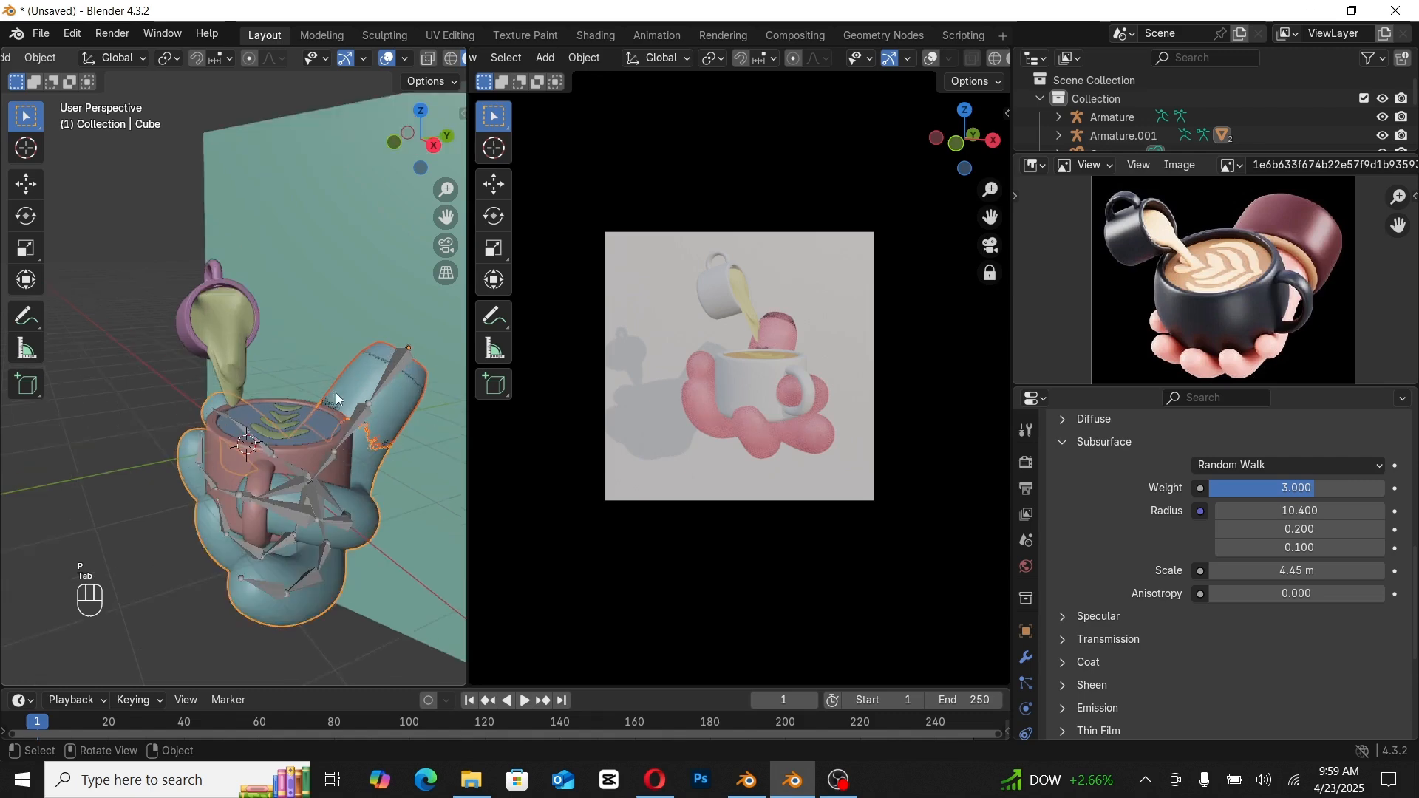
Step: Replace the separated sleeve's shared skin material with a new material that has a dark red base color
scroll(335, 393, up, 3)
shift+middle_drag(433, 399, 323, 357)
click(353, 373)
click(361, 383)
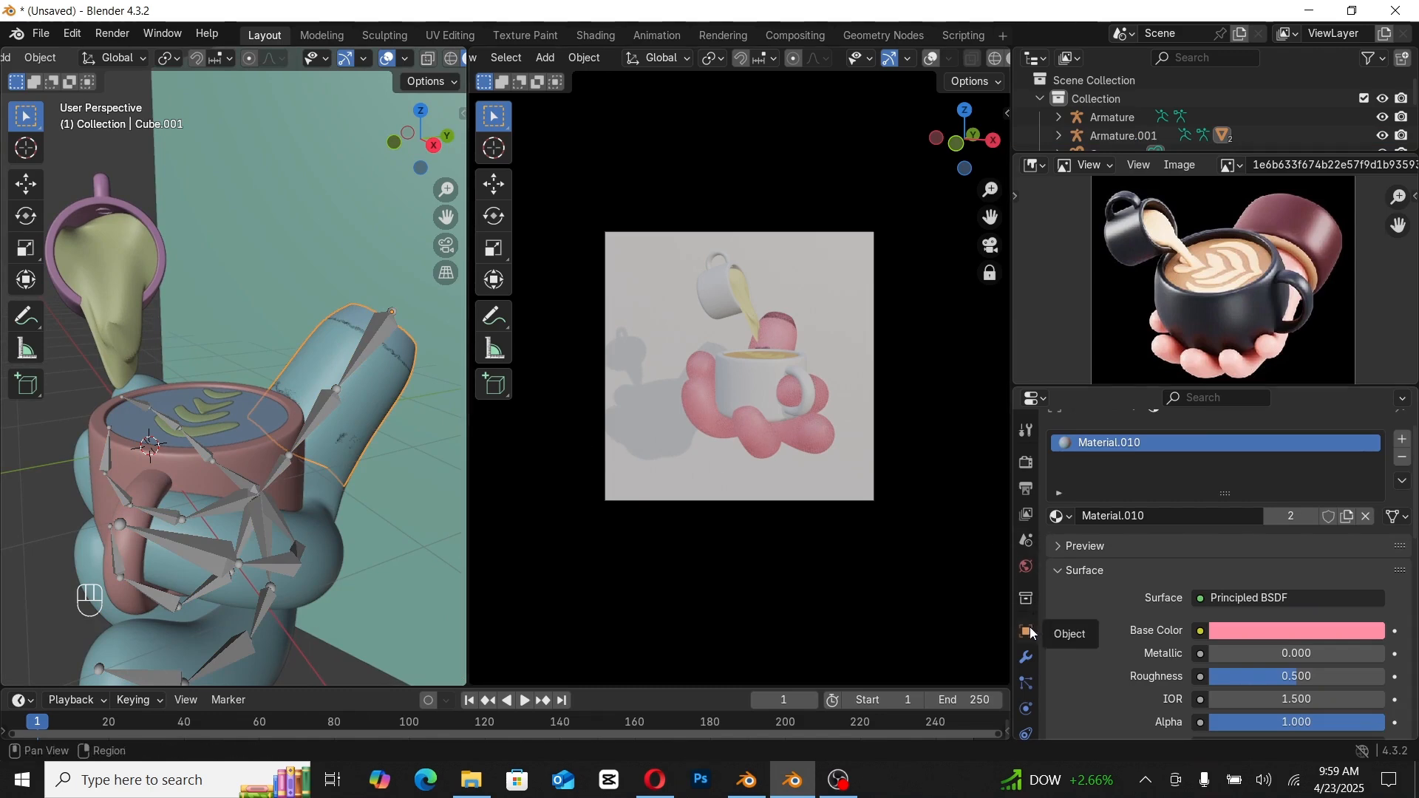
click(1365, 517)
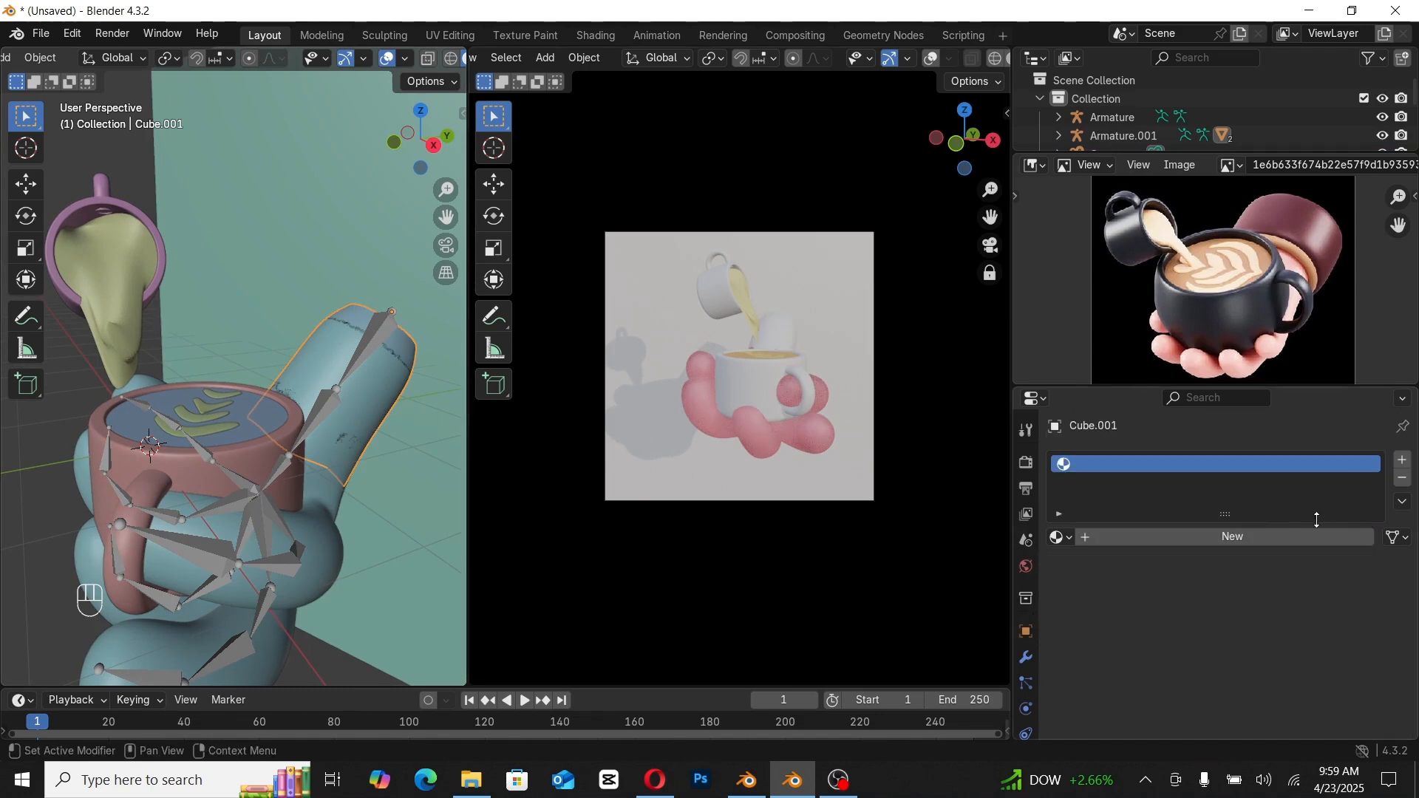
click(1266, 537)
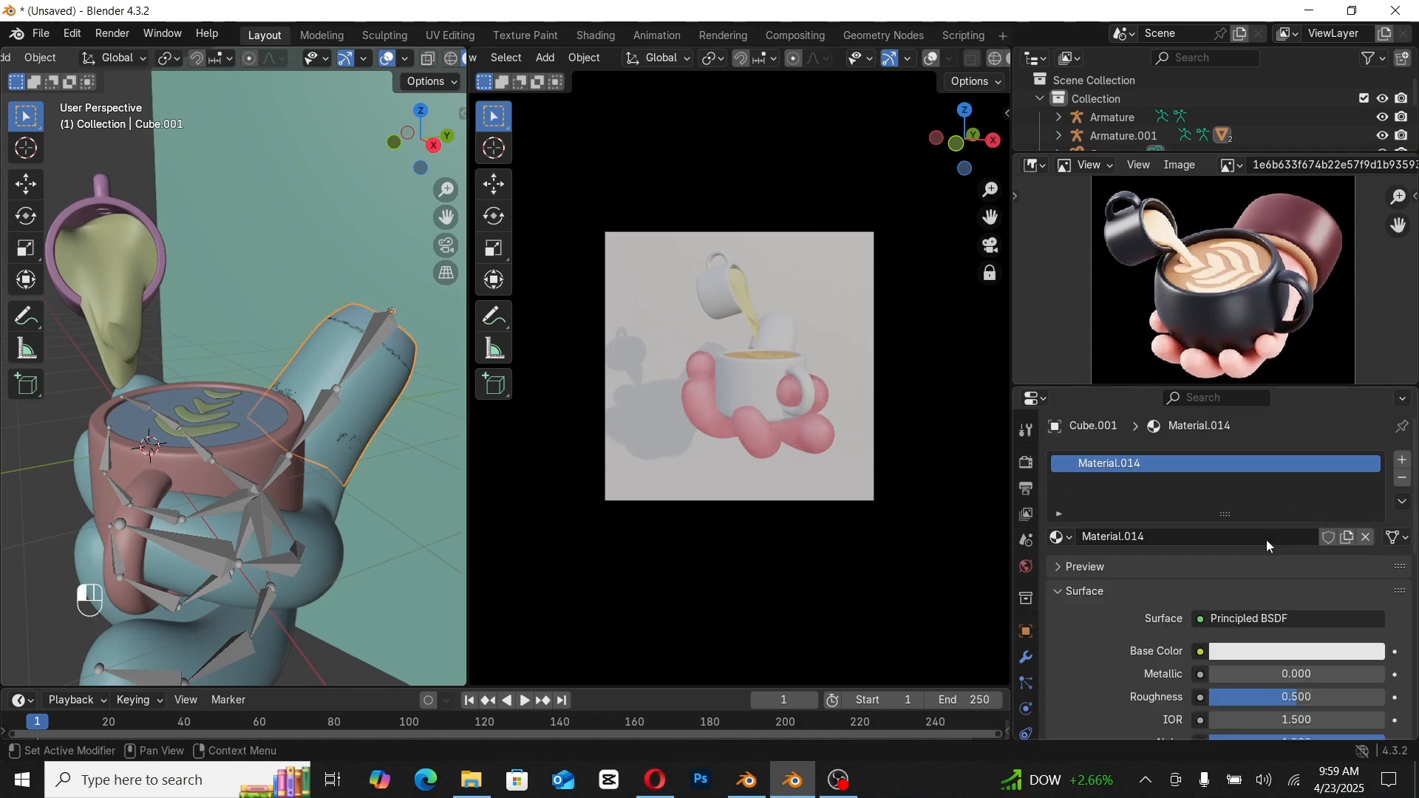
click(1302, 650)
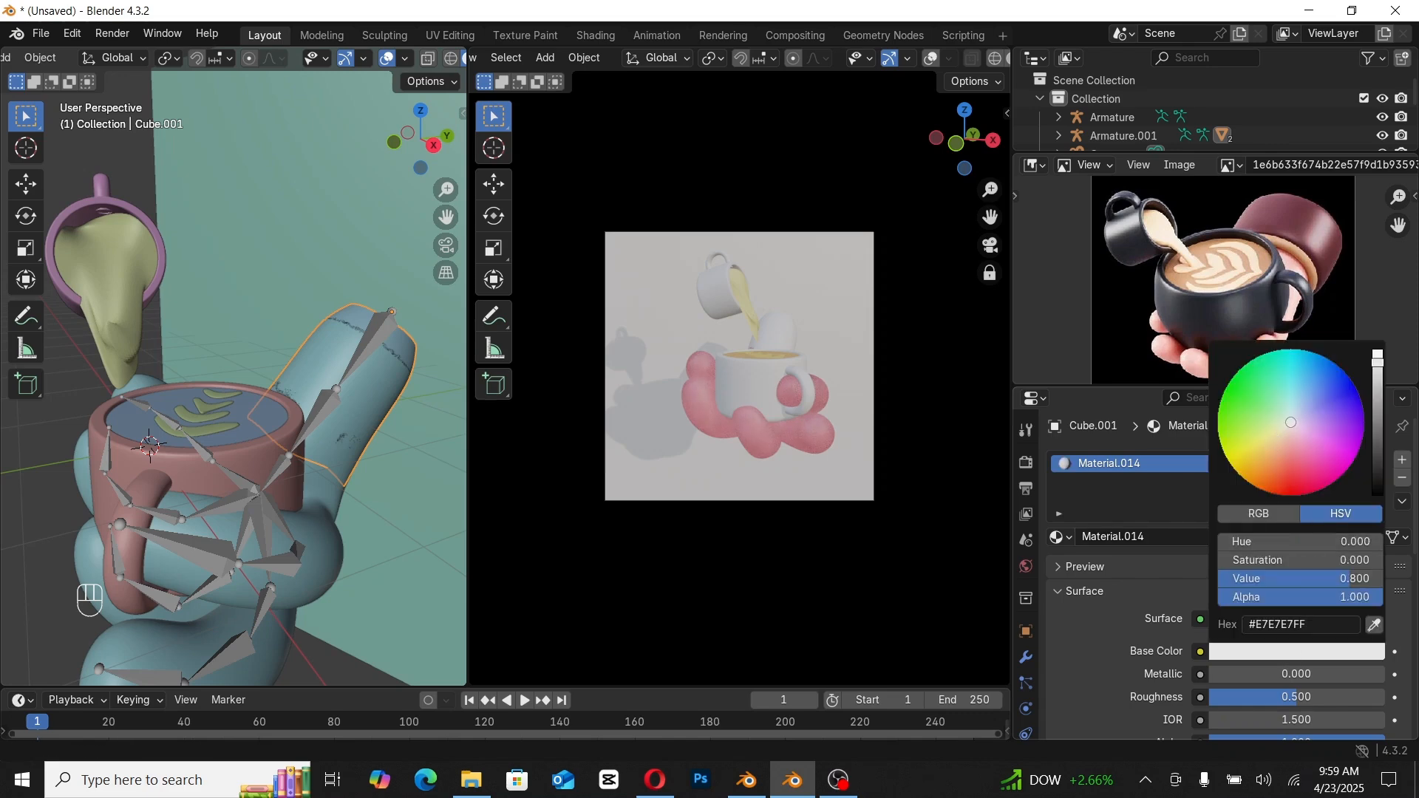
drag(1291, 423, 1289, 477)
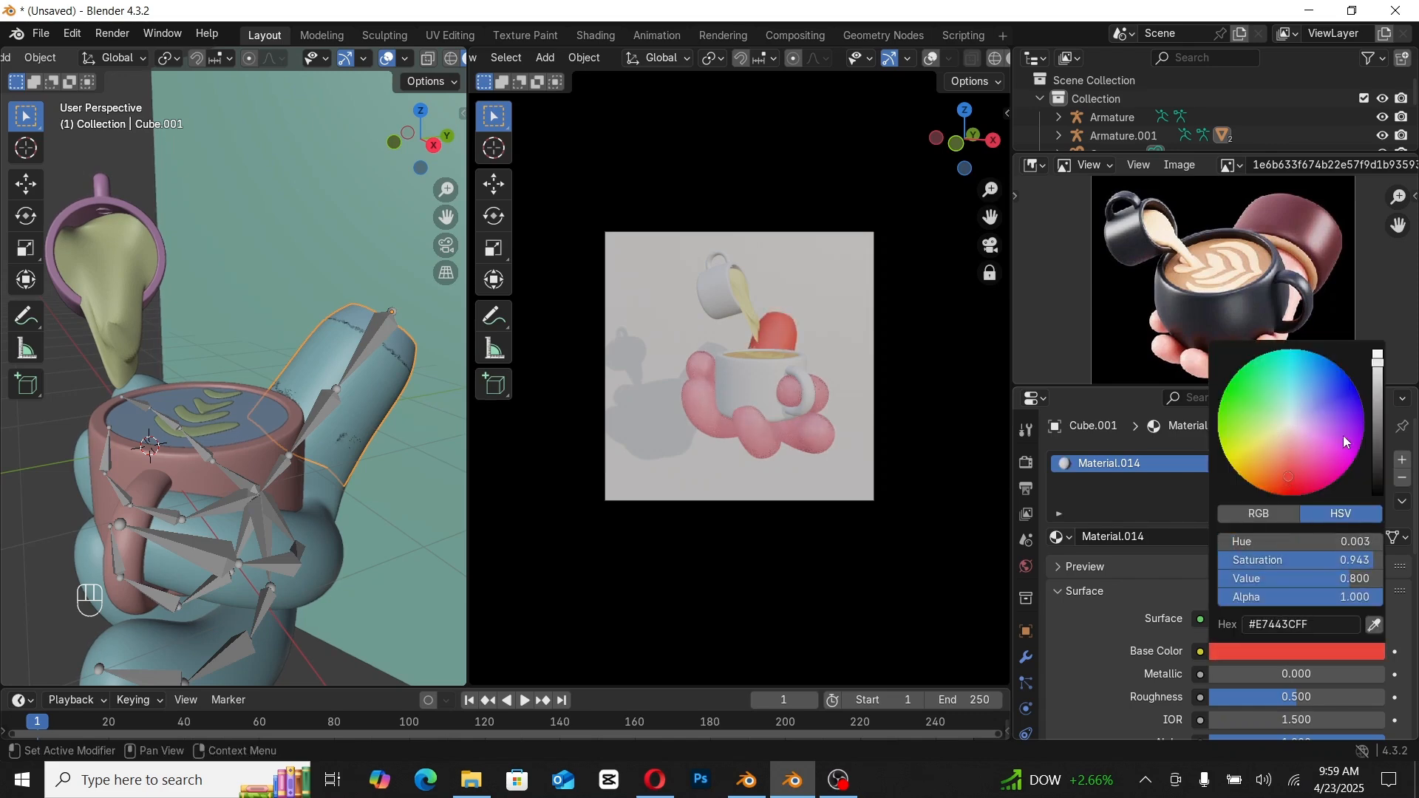
drag(1379, 398, 1378, 424)
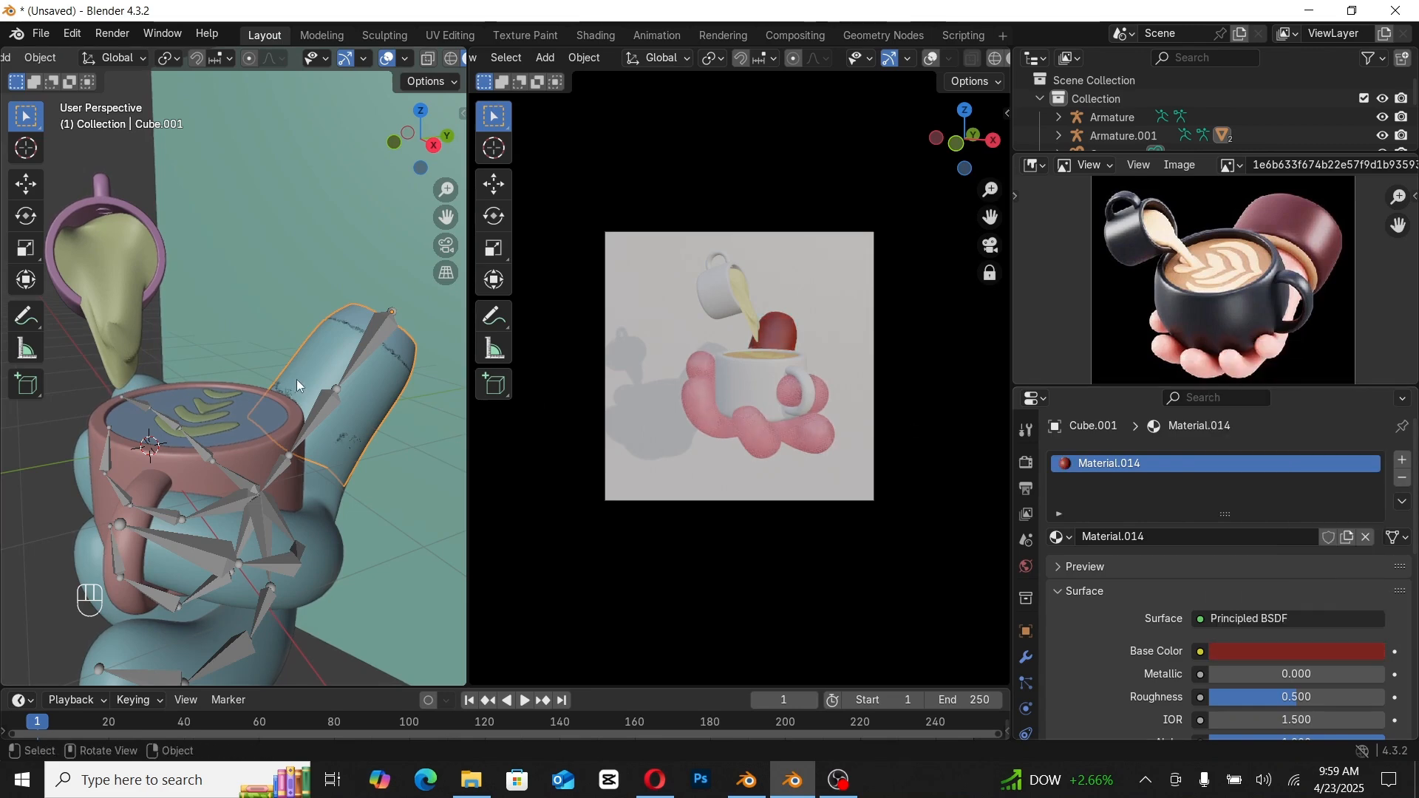
Step: Try a Solidify modifier with a thickness of 0.48 m on the sleeve
click(1025, 656)
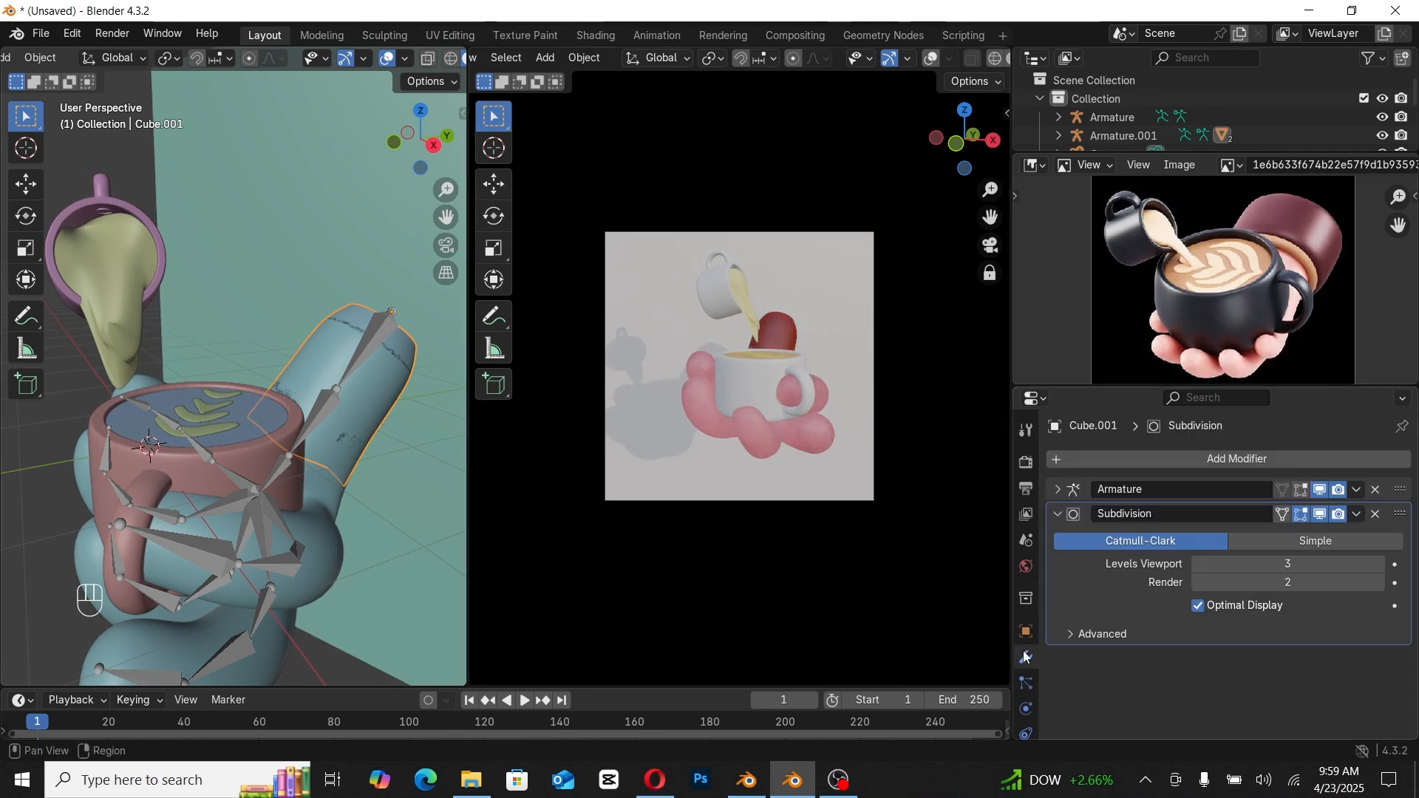
click(1067, 519)
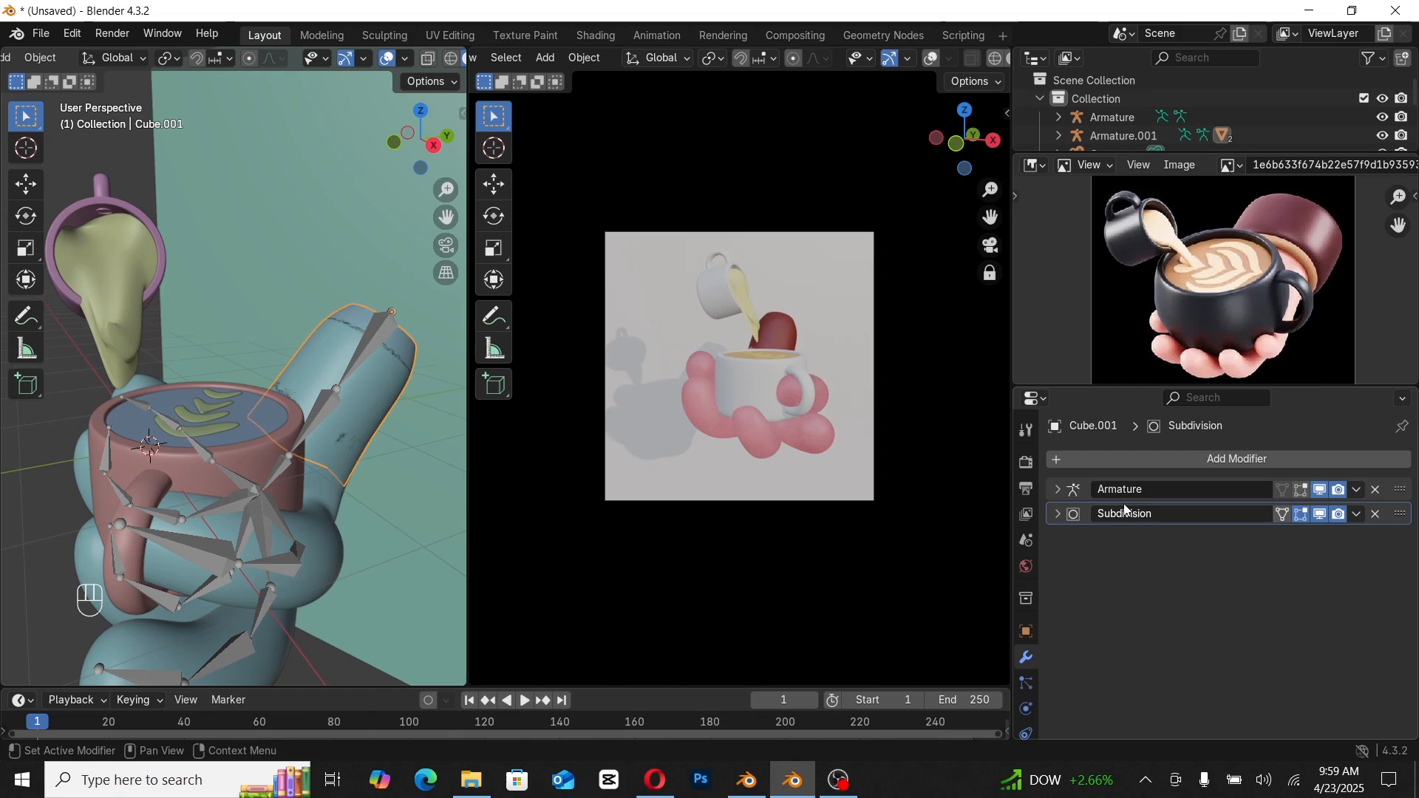
click(1154, 461)
mouse_move(1164, 464)
click(1234, 369)
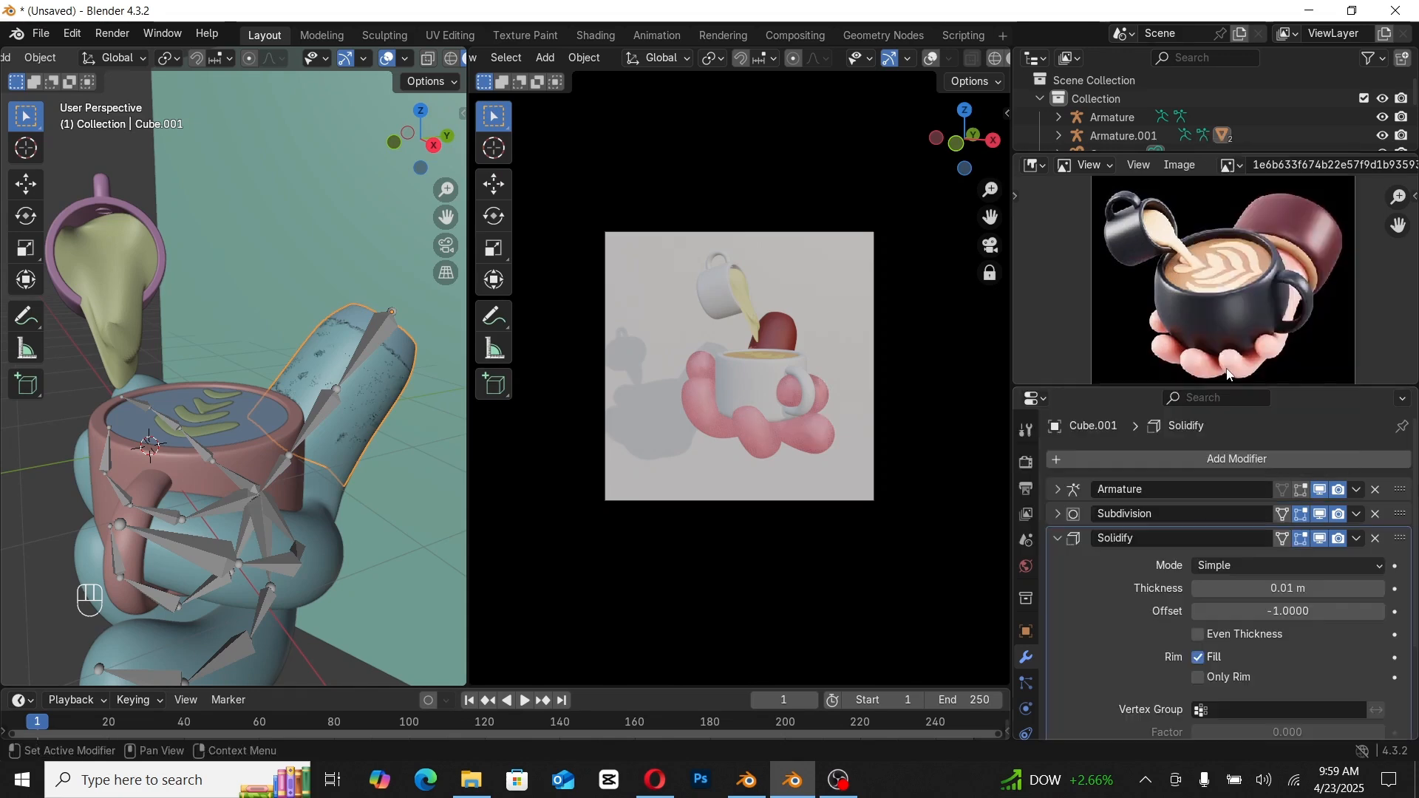
drag(1287, 588, 1338, 588)
Step: Open the sleeve mesh in Edit Mode and remove its Solidify modifier
key(Tab)
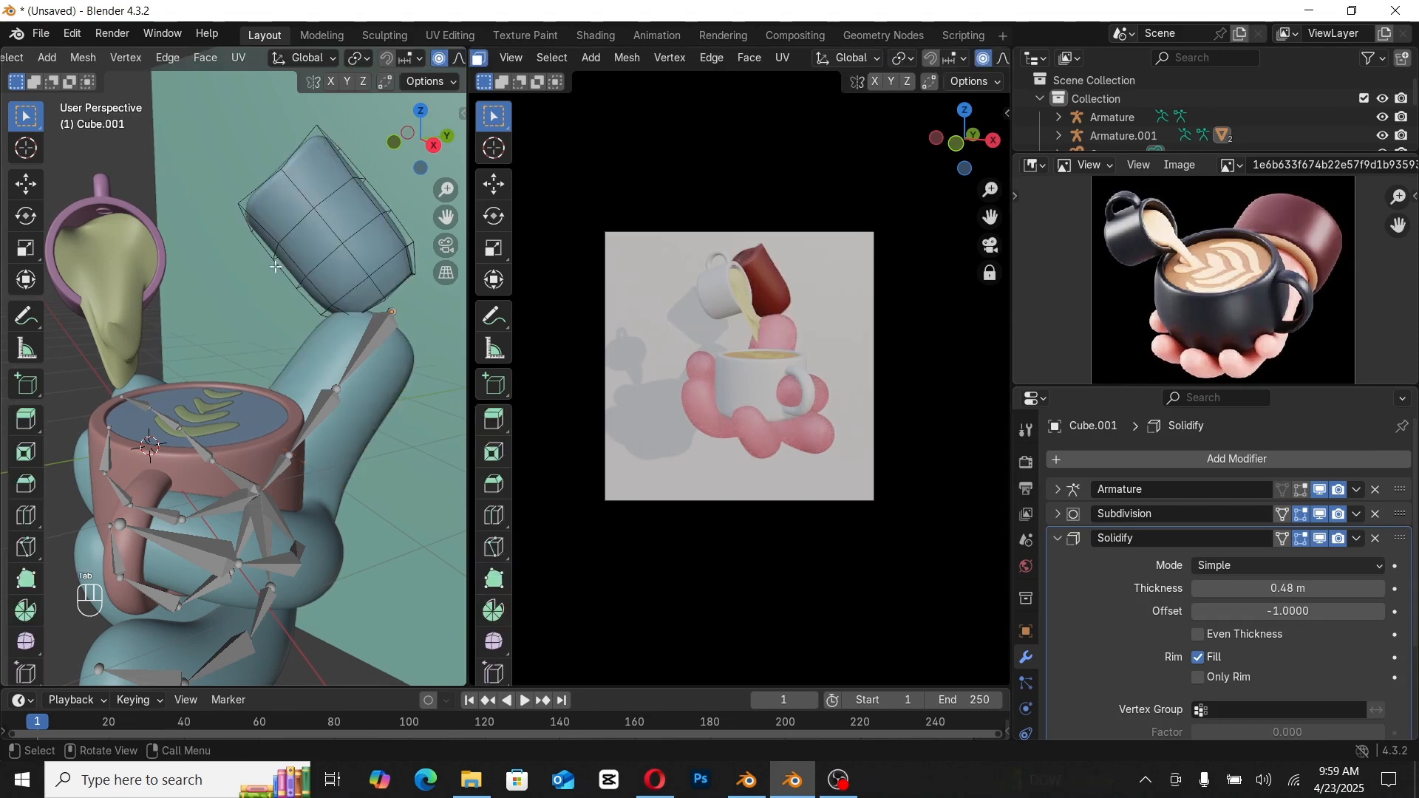
middle_drag(279, 207, 258, 203)
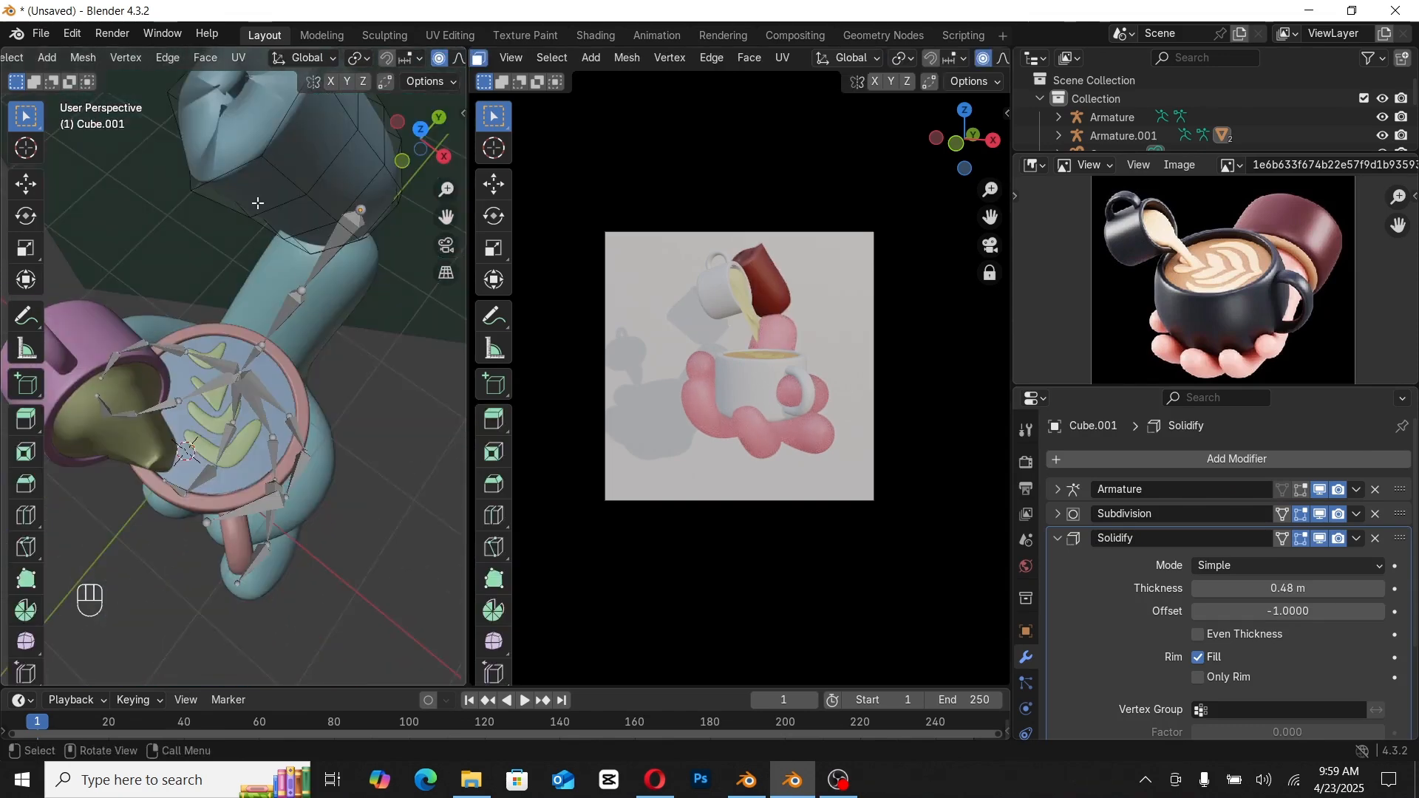
click(1298, 611)
key(Return)
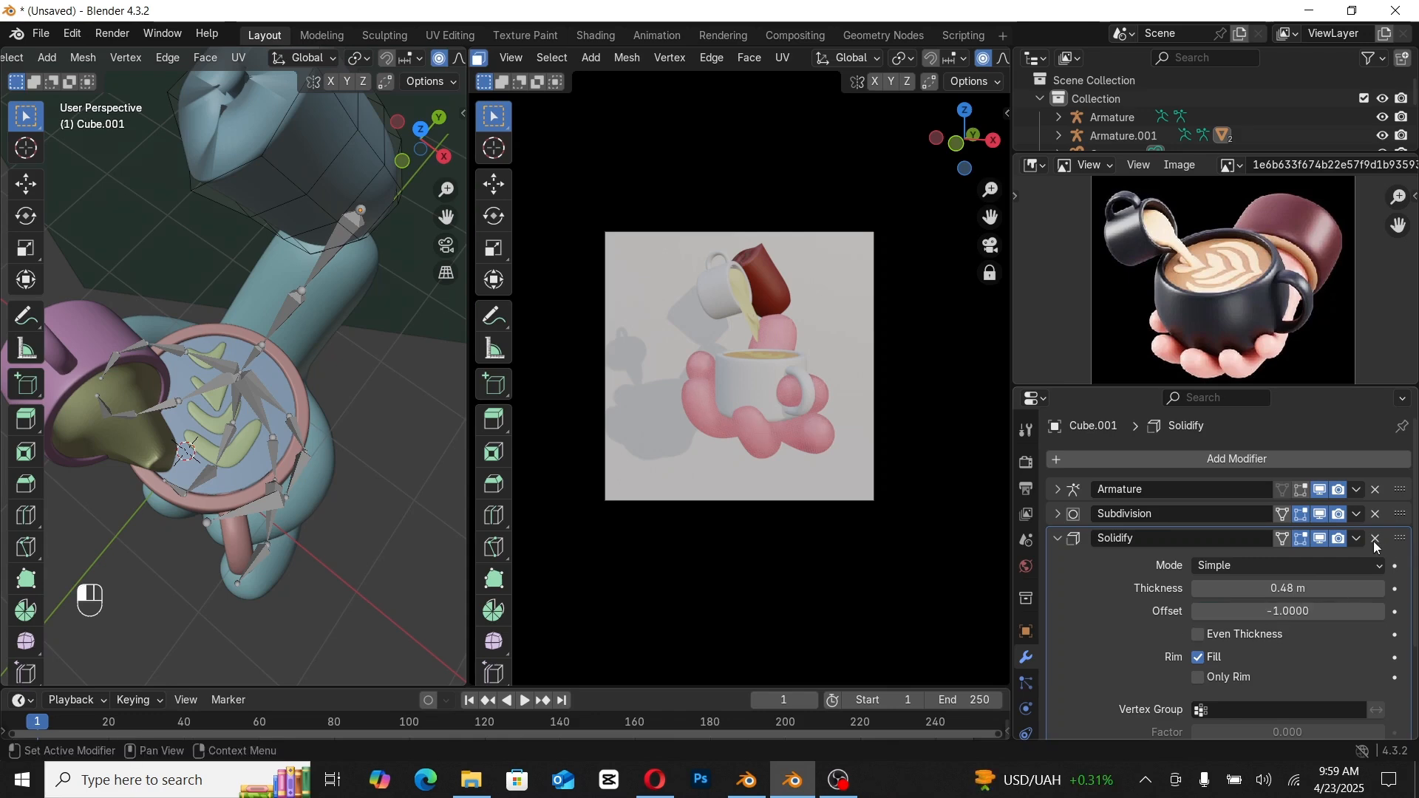
click(1376, 540)
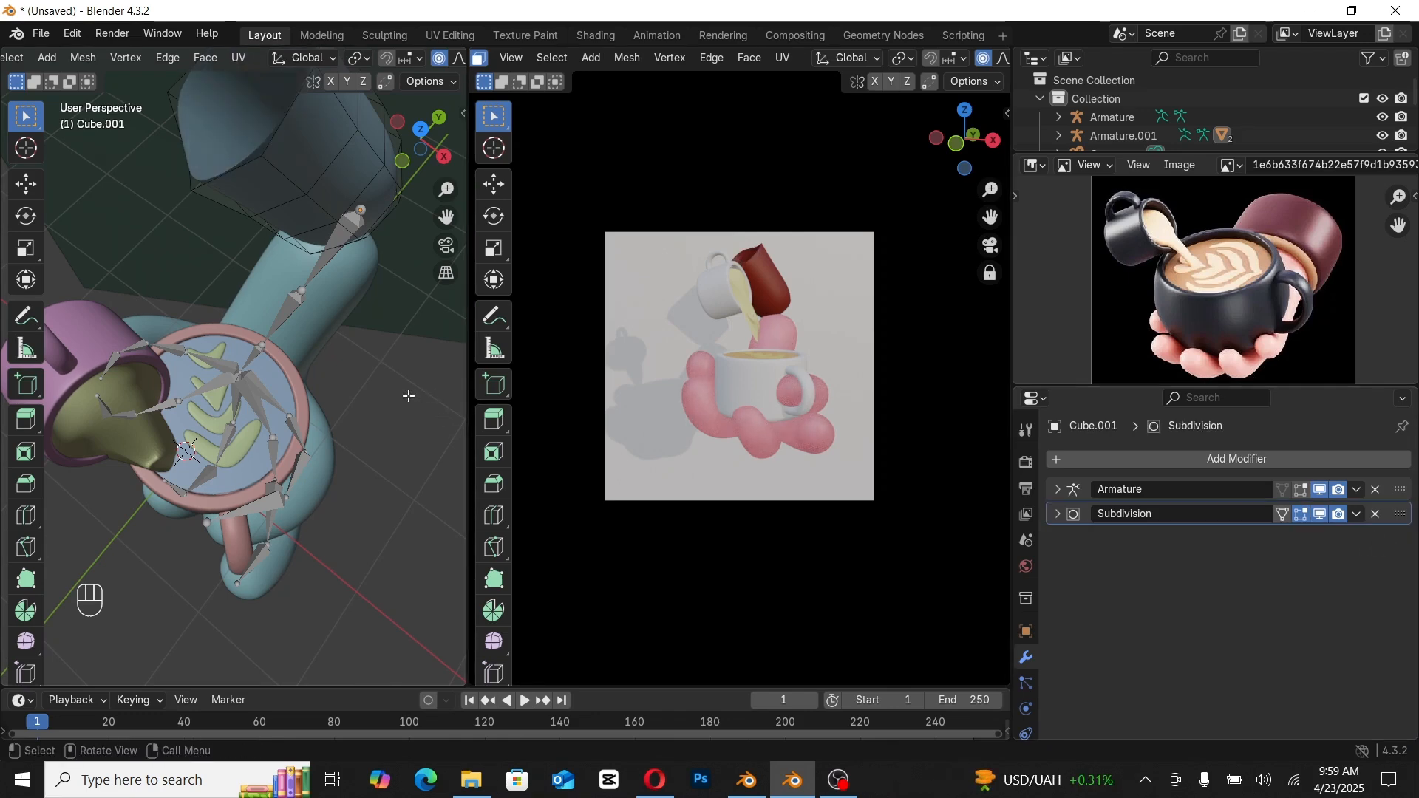
Step: Try to extrude the face loop at the sleeve's open wide end as individual faces, and undo it
shift+middle_drag(437, 408, 427, 519)
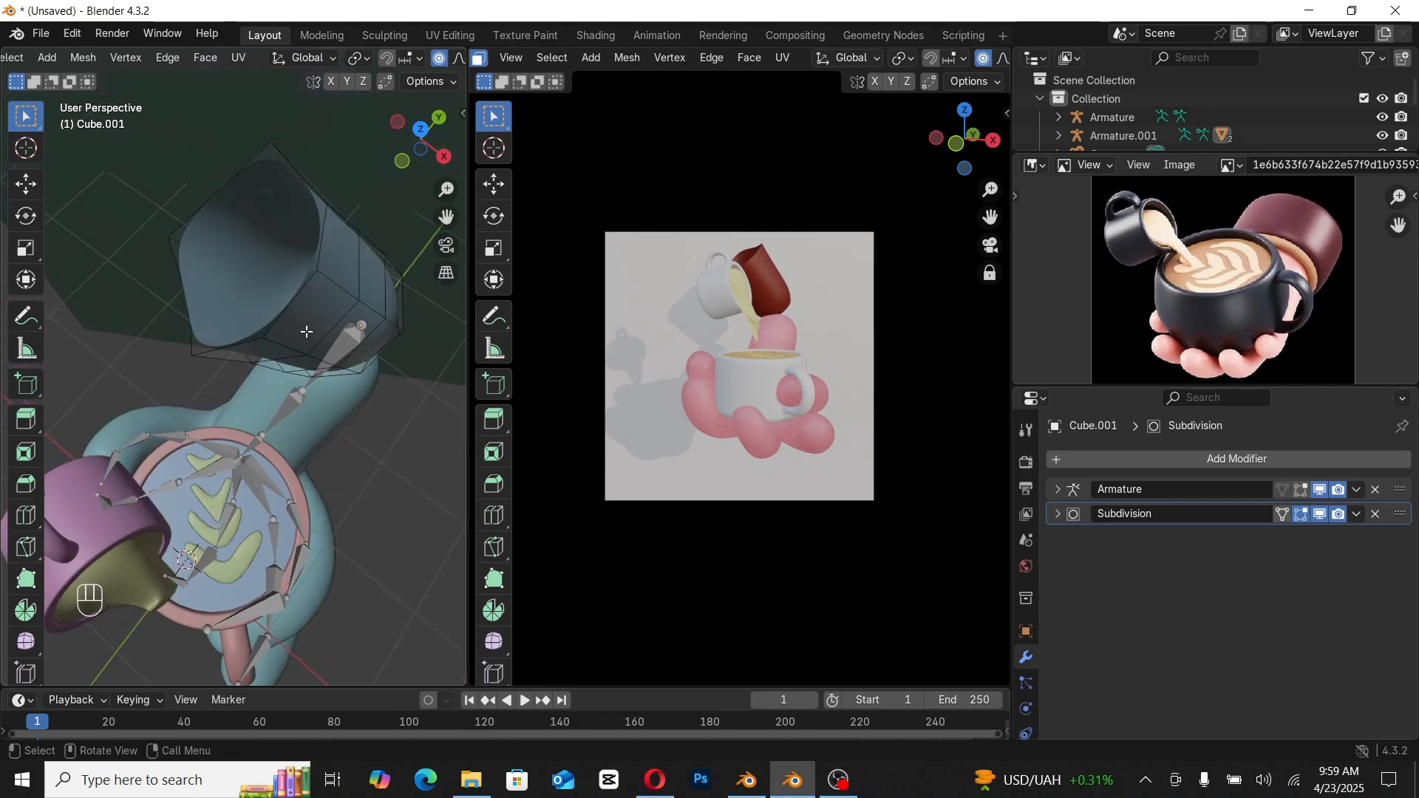
alt+click(303, 281)
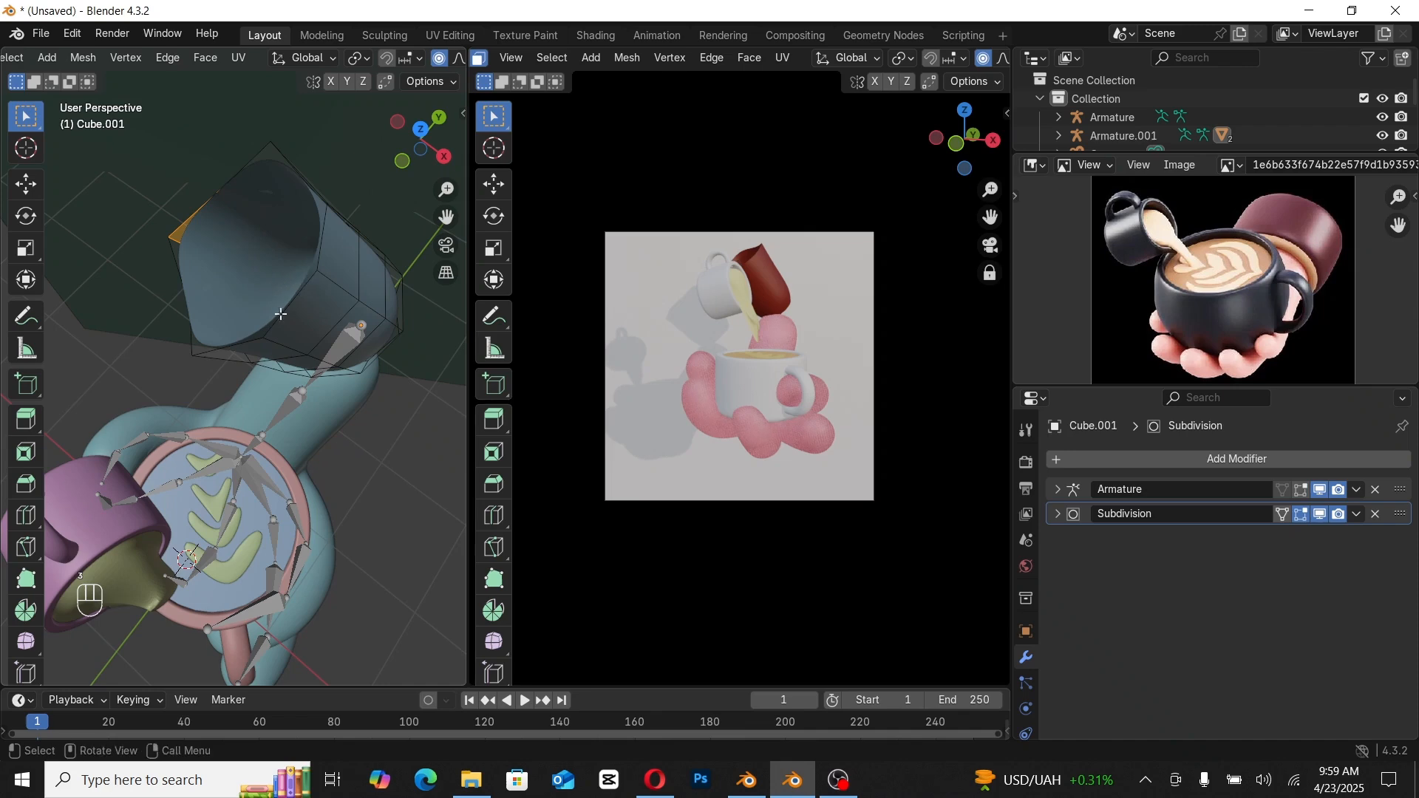
alt+click(284, 345)
middle_drag(285, 341, 294, 323)
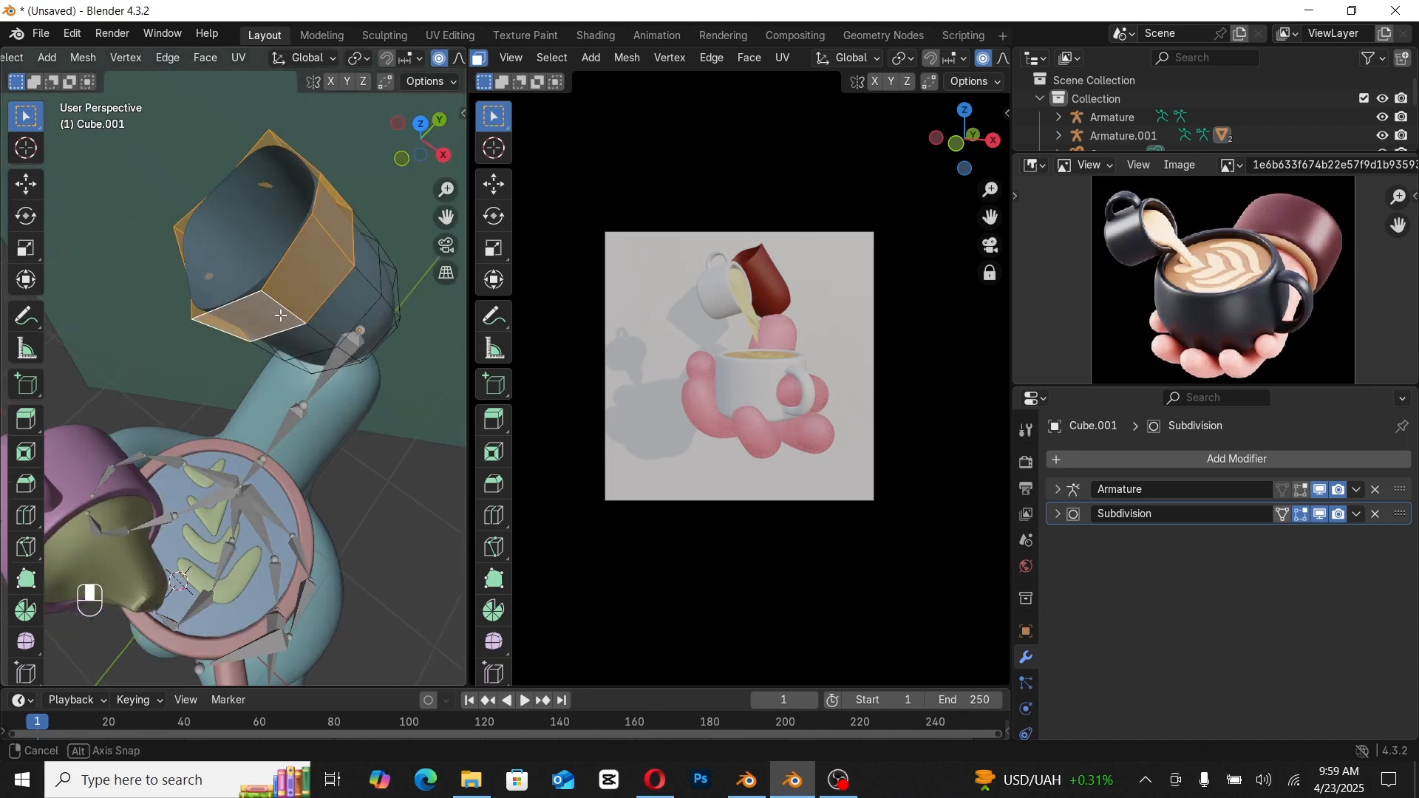
key(alt+e)
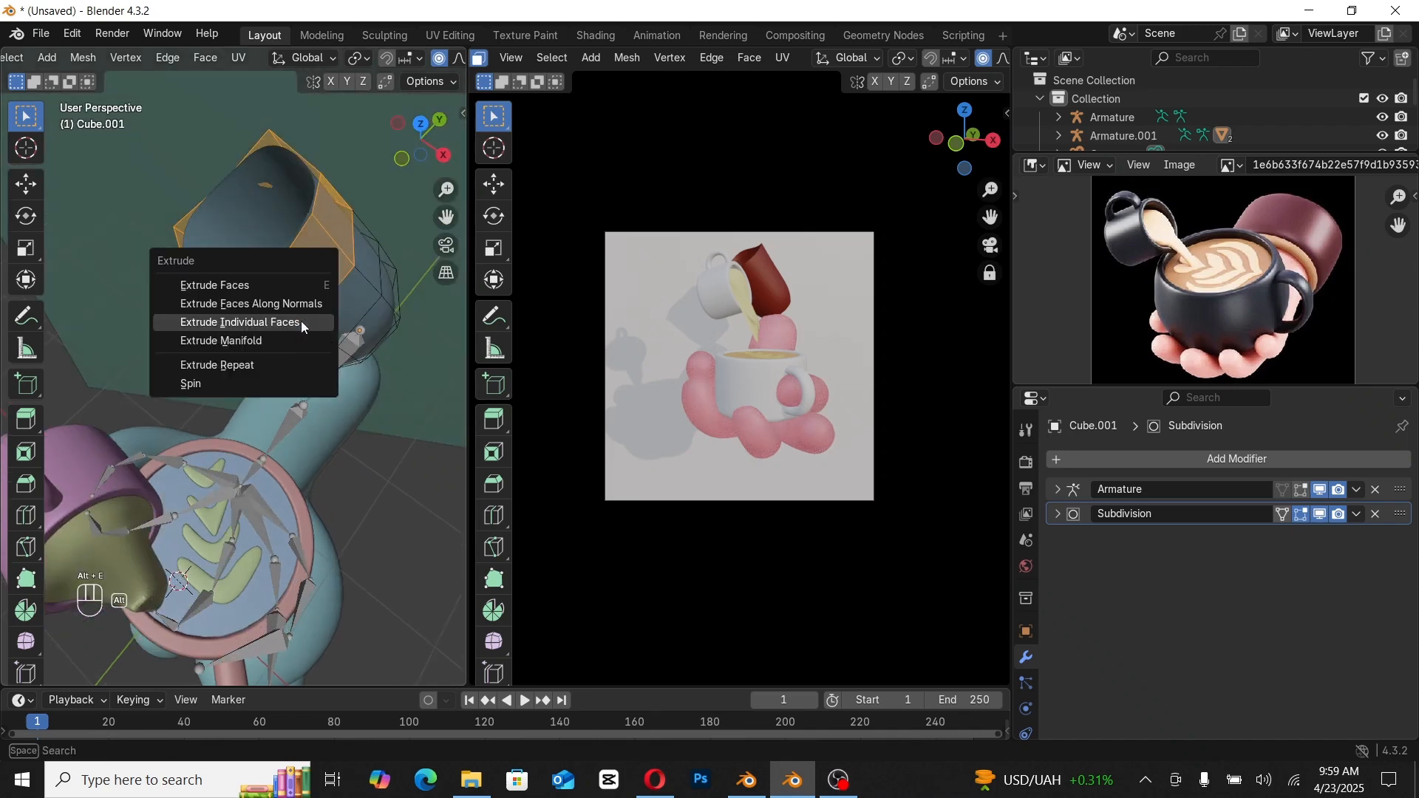
click(301, 321)
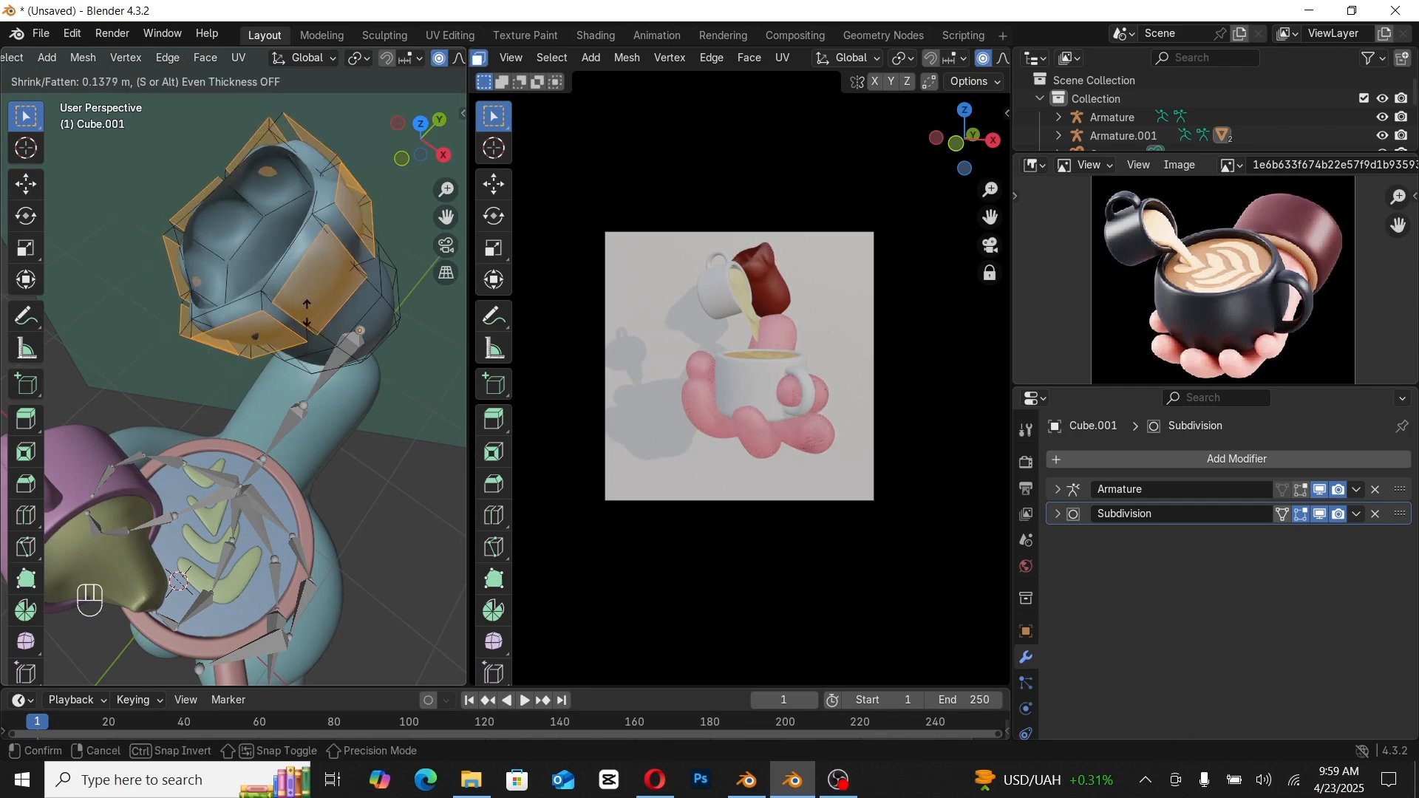
right_click(307, 316)
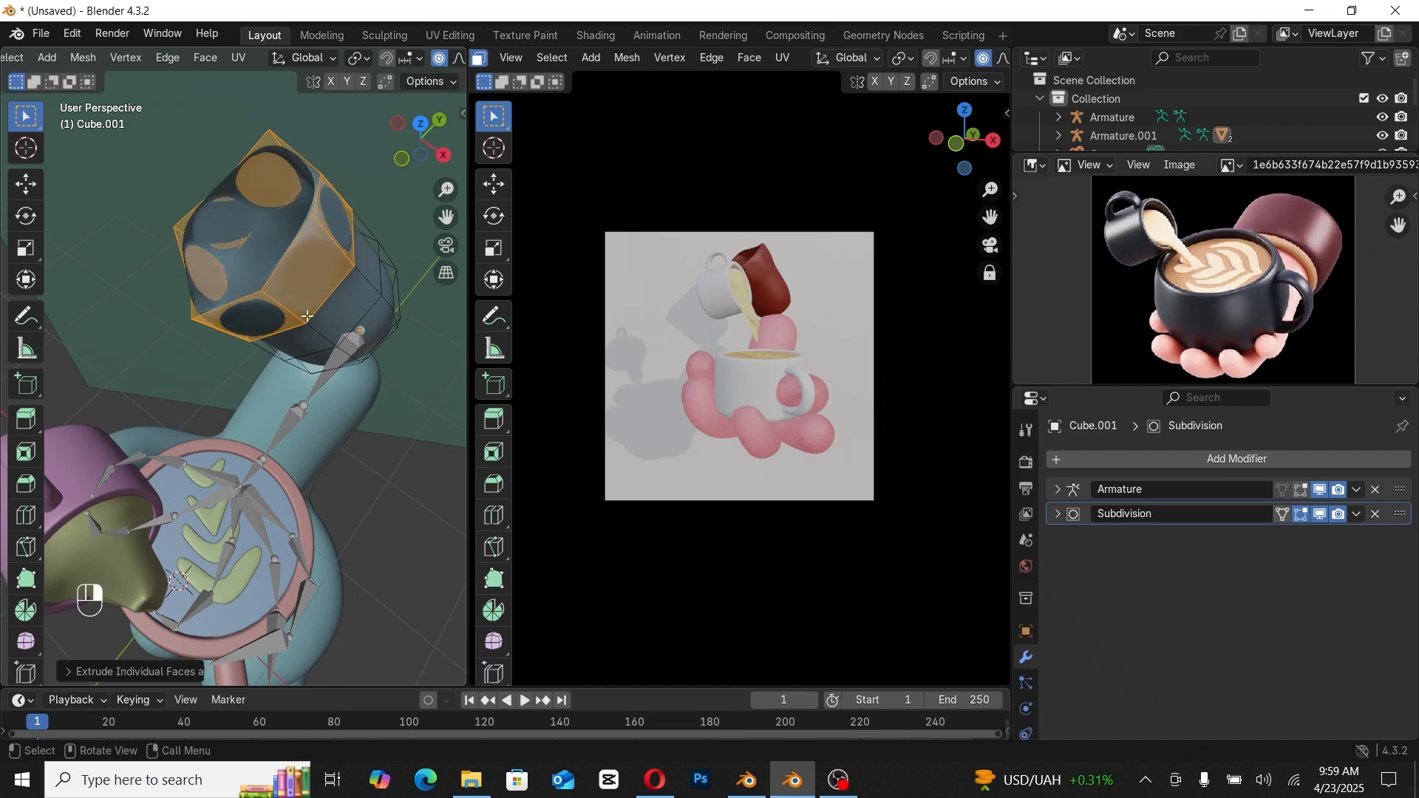
key(ctrl+z)
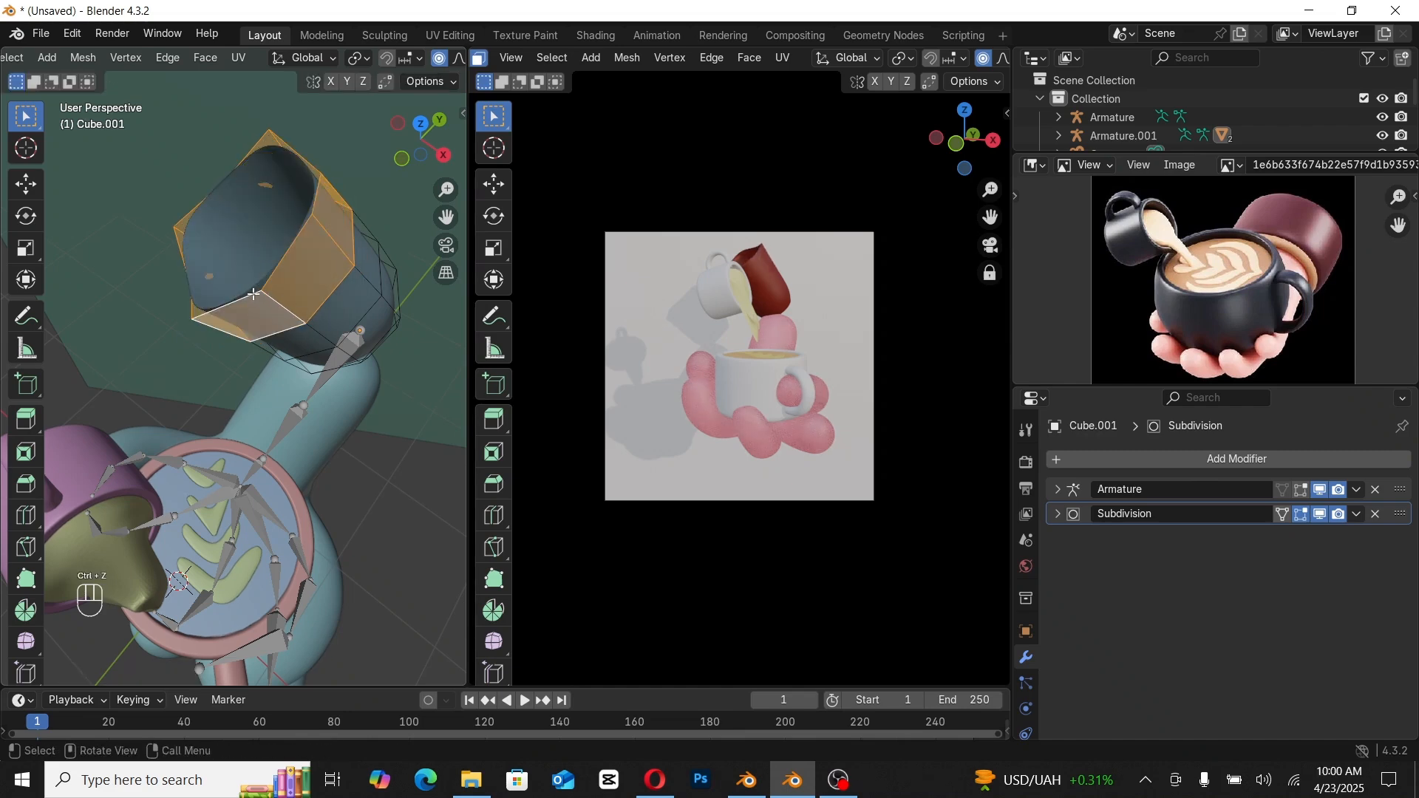
Step: Extrude the edge loop at the sleeve's open wide end outward by about 0.3 m to lengthen the sleeve
key(1)
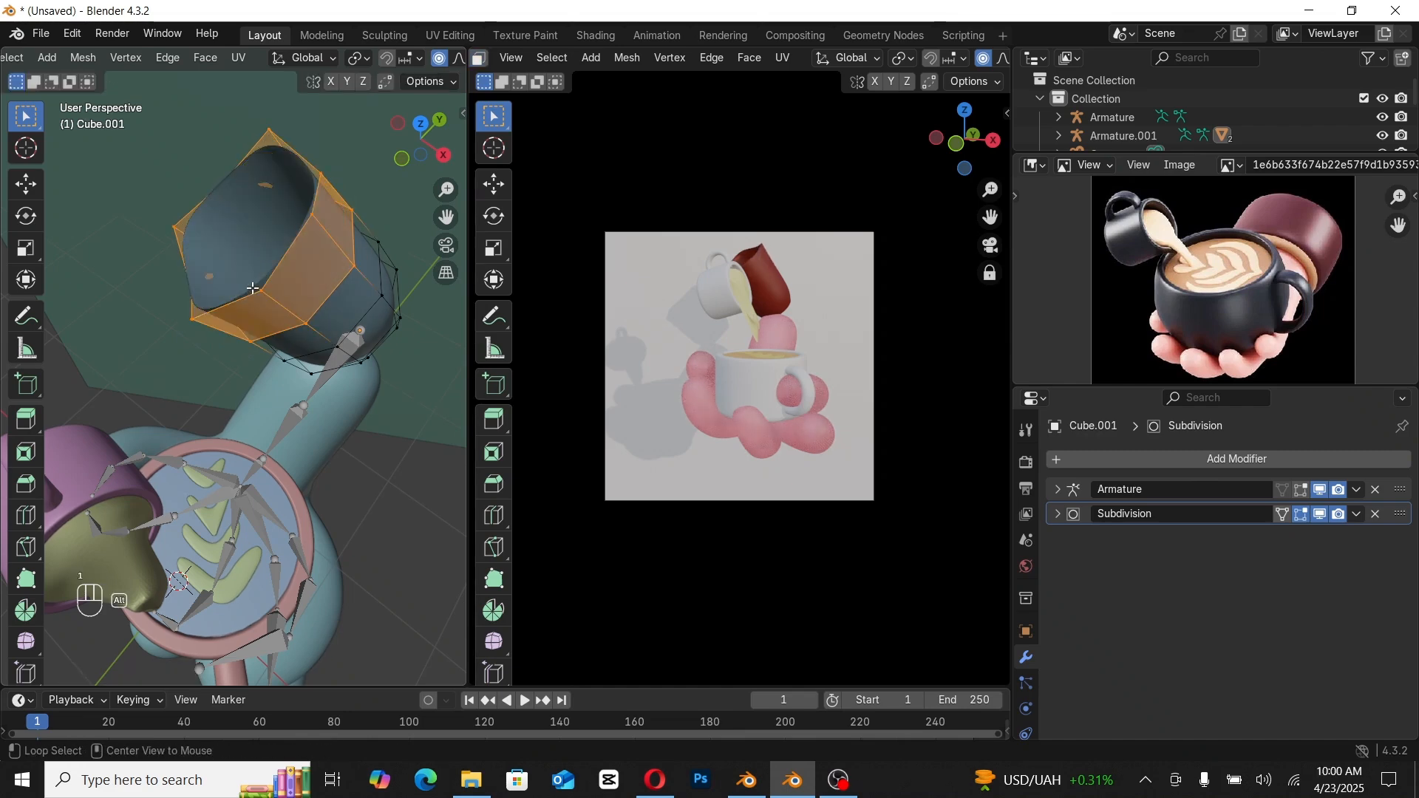
key(e)
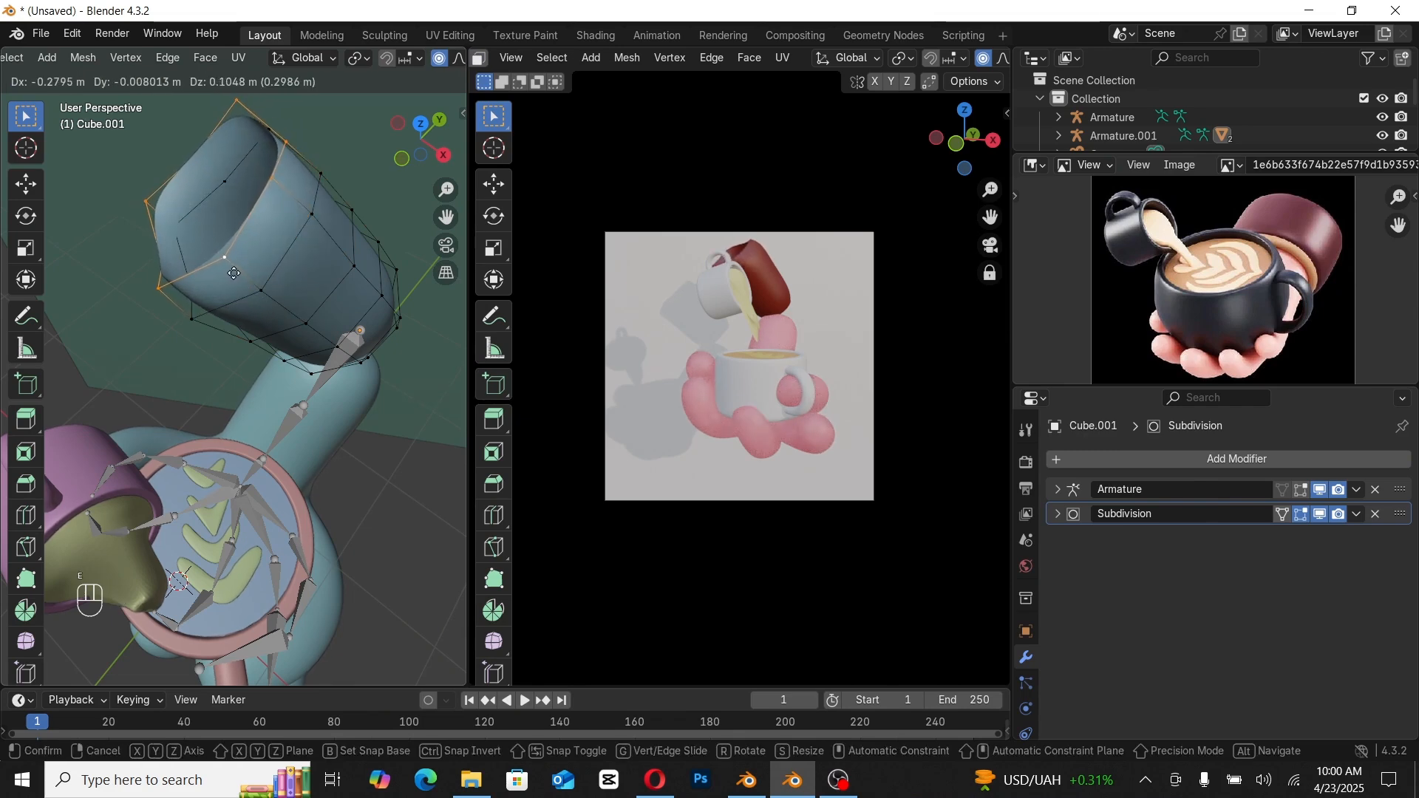
click(242, 274)
key(3)
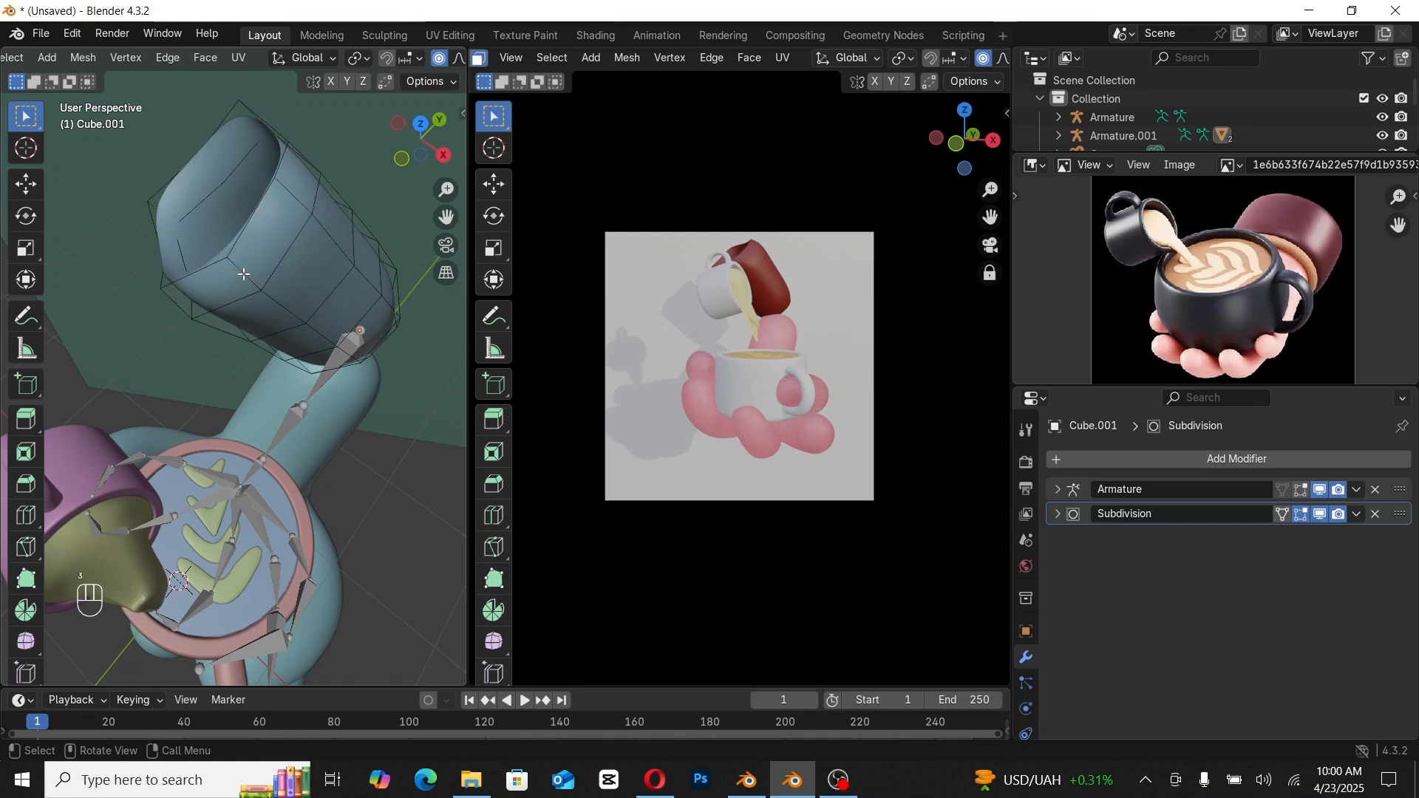
Step: Try to extrude the face loop at the sleeve's wide end in place and scale it up about 1.15 times without proportional editing
alt+click(246, 277)
key(alt+e)
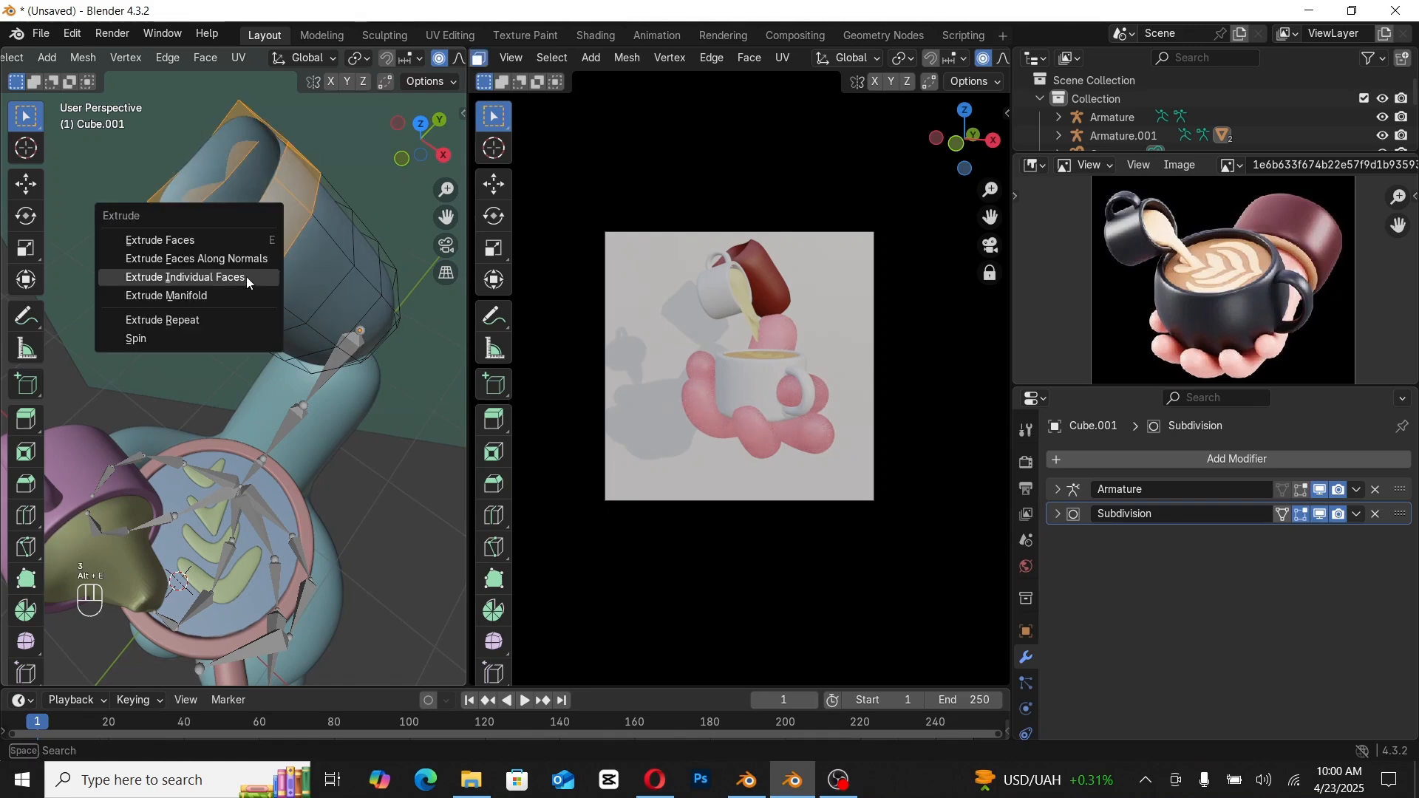
click(220, 240)
right_click(223, 244)
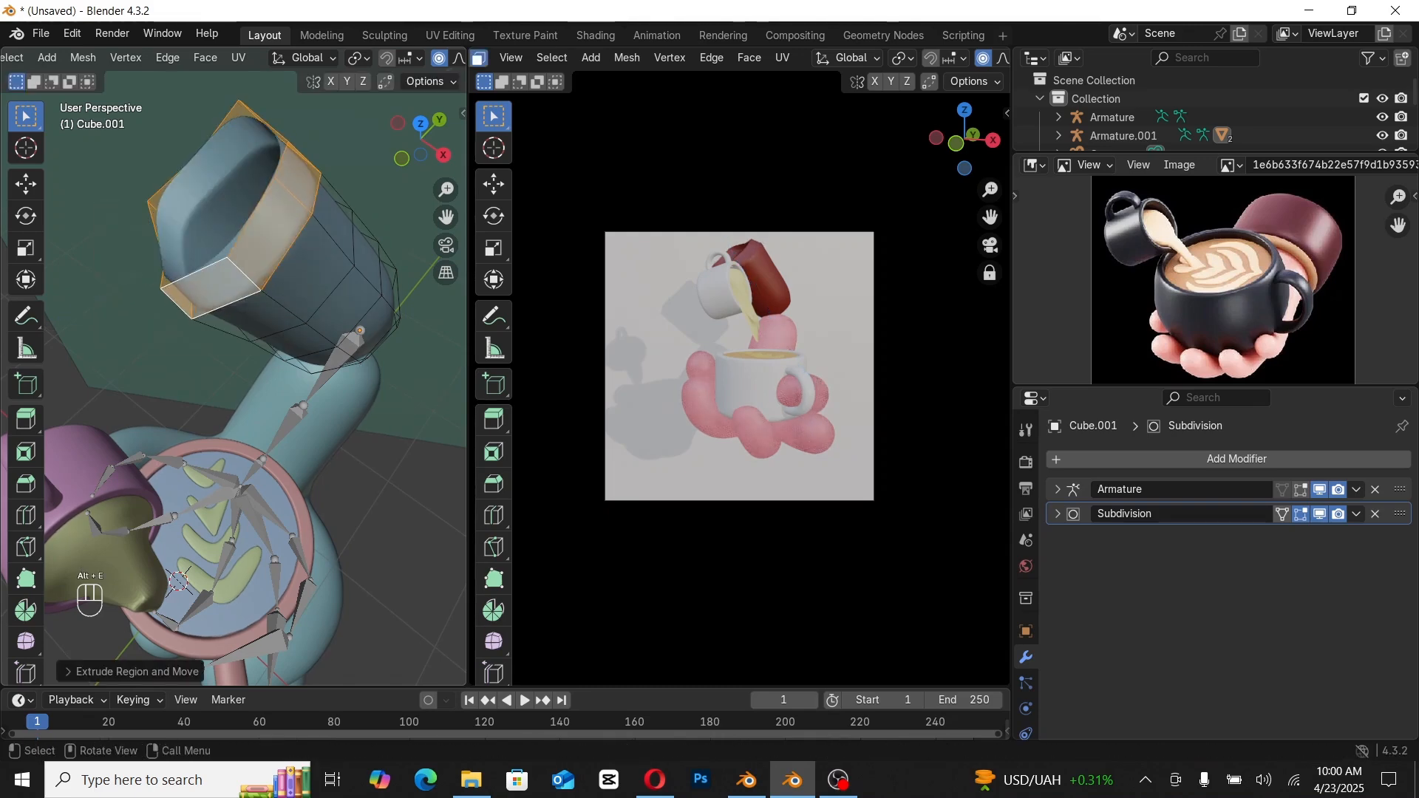
key(s)
key(o)
click(302, 310)
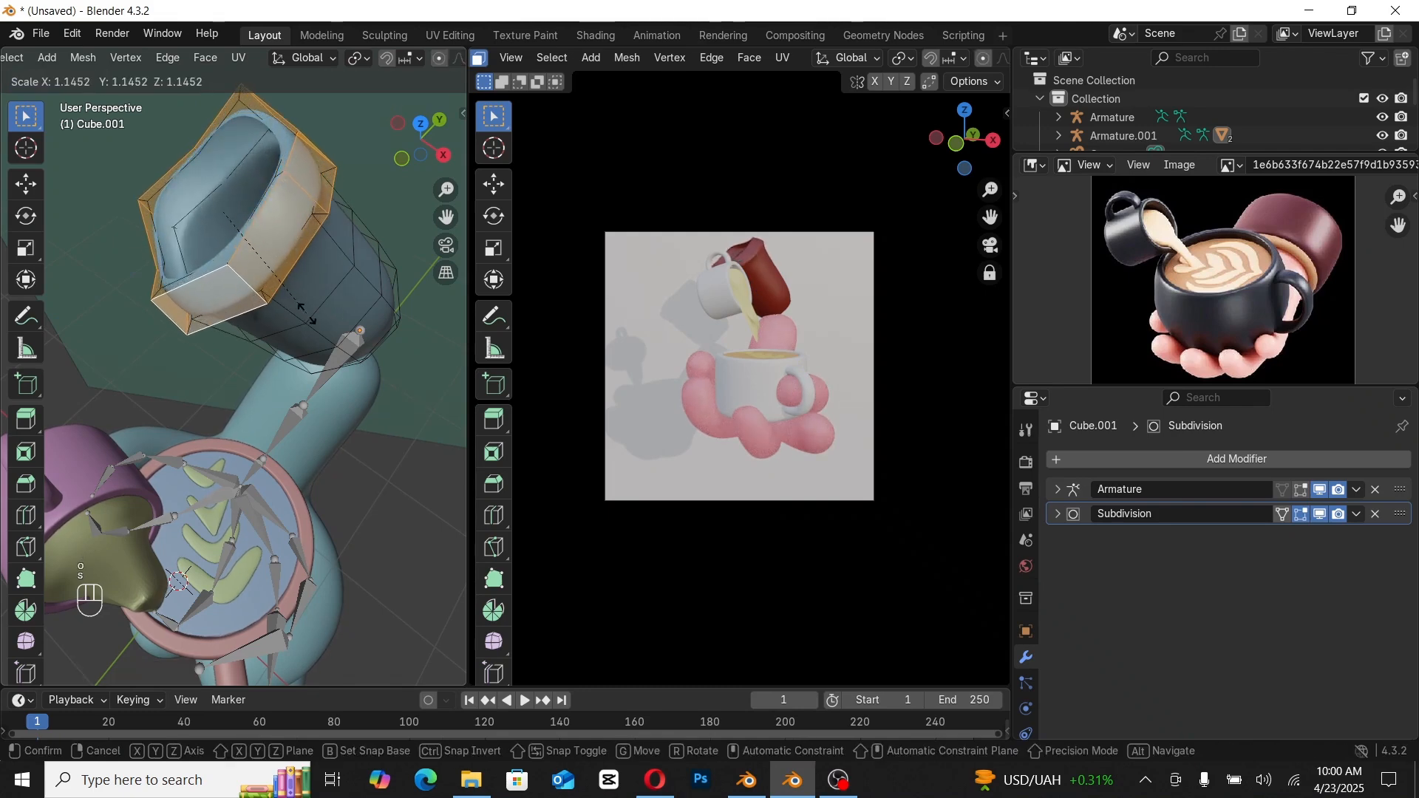
Step: Try scaling the whole sleeve up by a factor of about 1.05 in Object Mode
key(Tab)
middle_drag(320, 334, 341, 423)
key(Tab)
key(Tab)
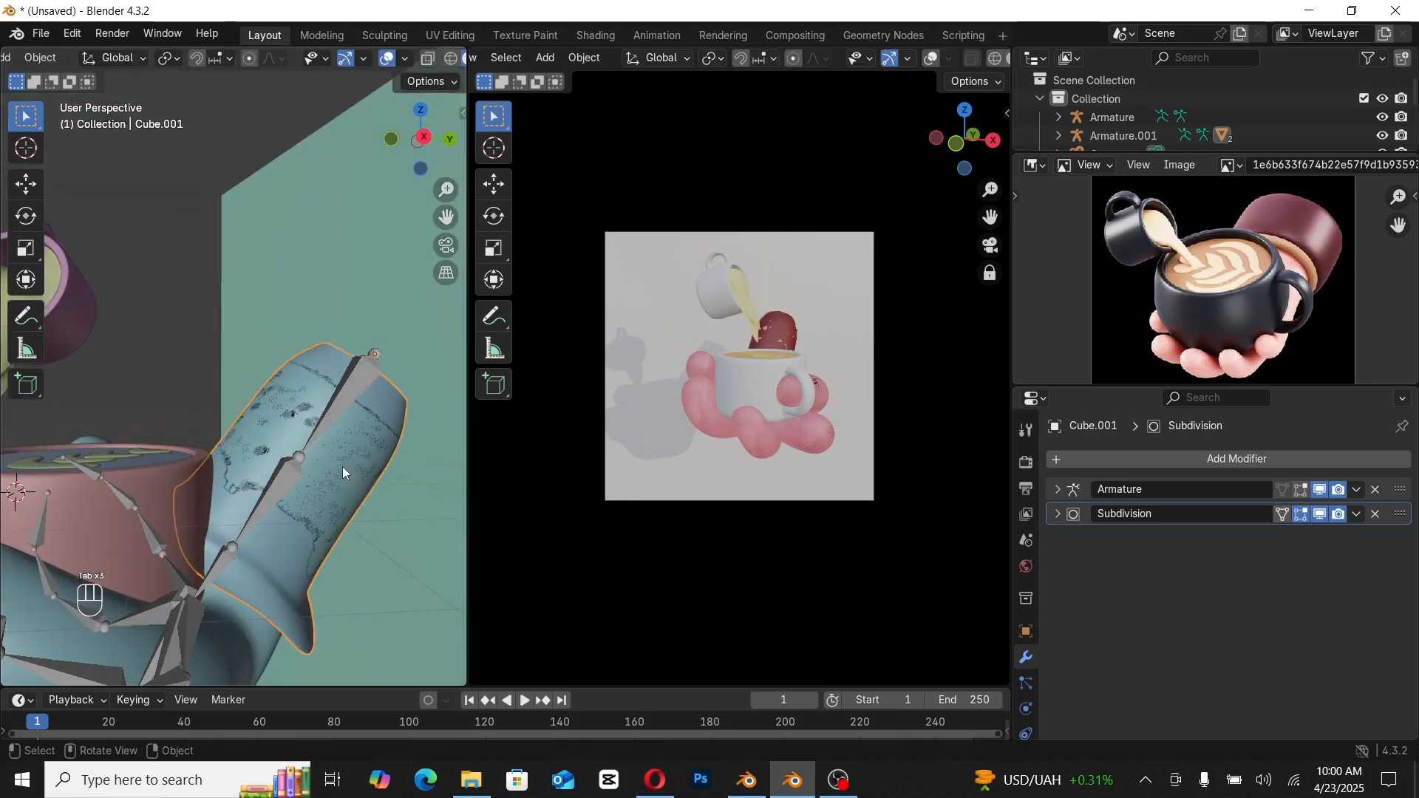
key(s)
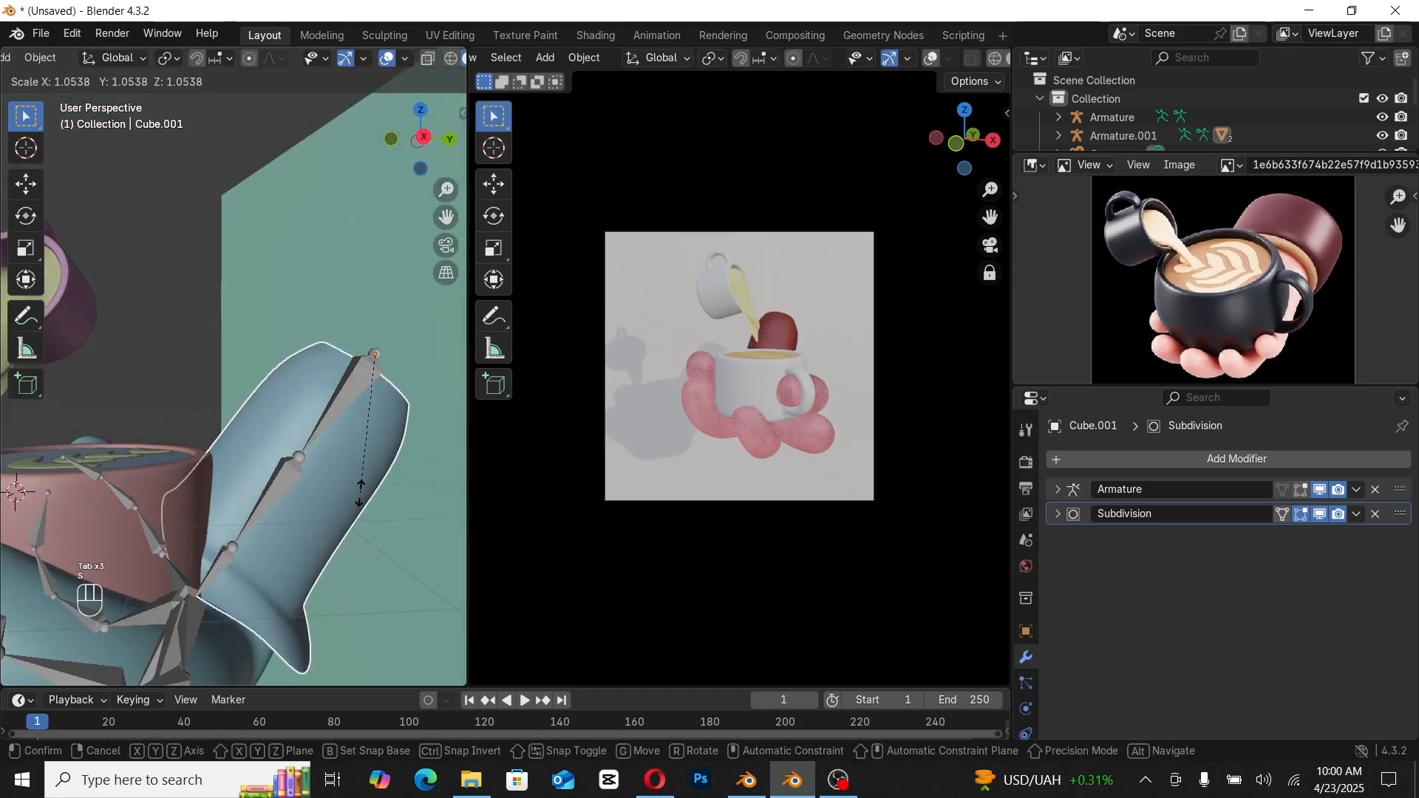
click(345, 497)
Step: Undo the sleeve's scaling and its open-end extrusions, going back far enough to restore the Solidify modifier
key(ctrl+z)
key(ctrl+z)
key(ctrl+z)
key(ctrl+z)
key(ctrl+z)
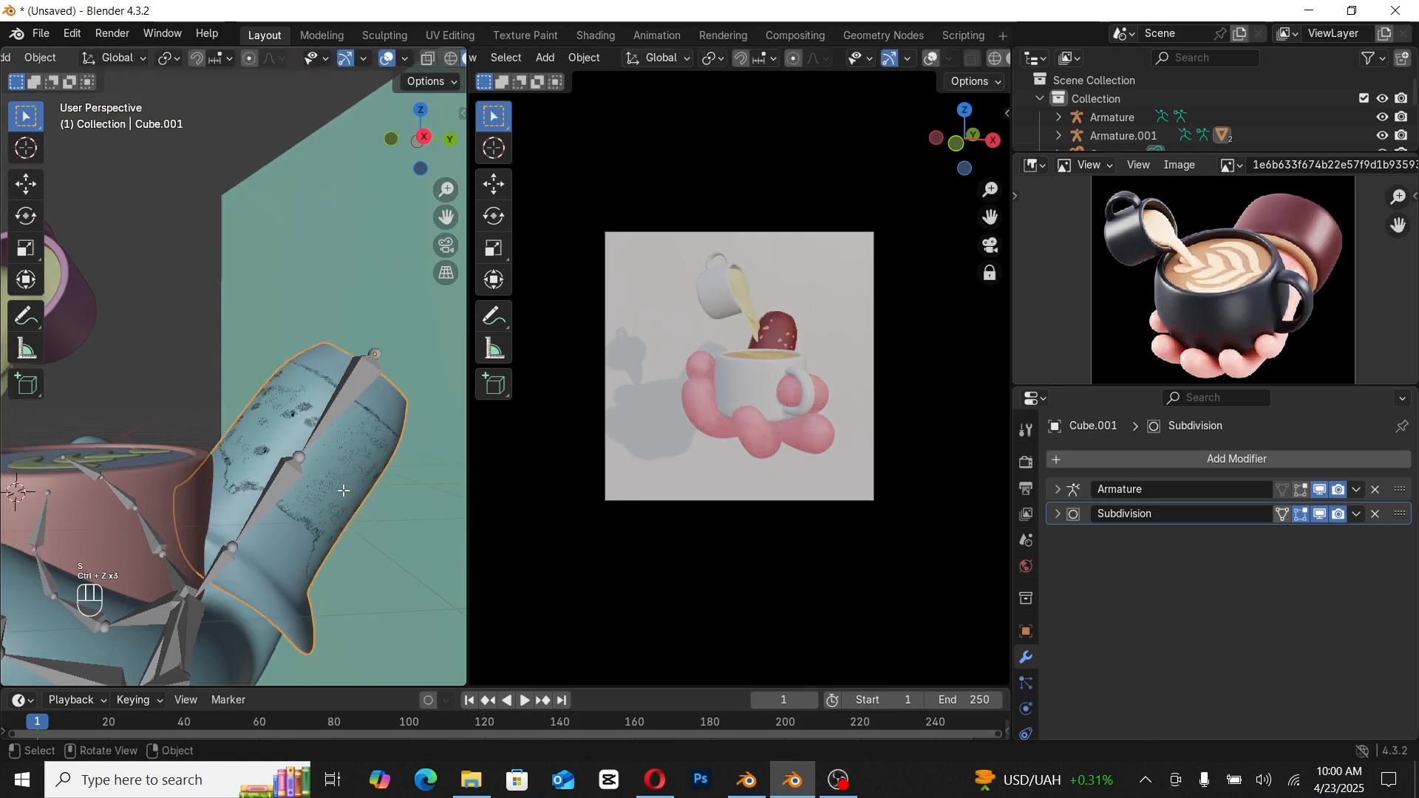
key(ctrl+z)
key(Tab)
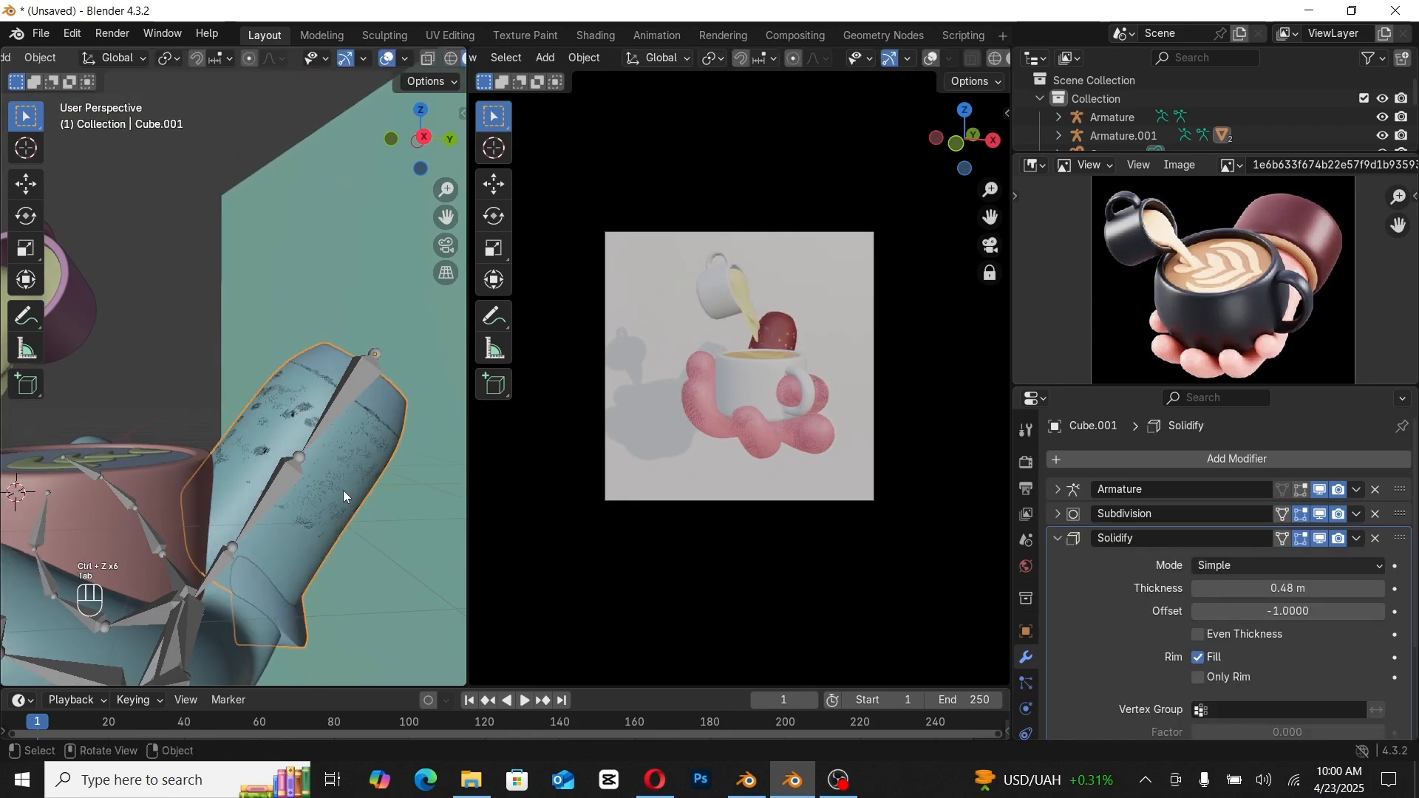
key(ctrl+z)
key(ctrl+z)
key(ctrl+z)
key(ctrl+z)
key(ctrl+z)
key(ctrl+z)
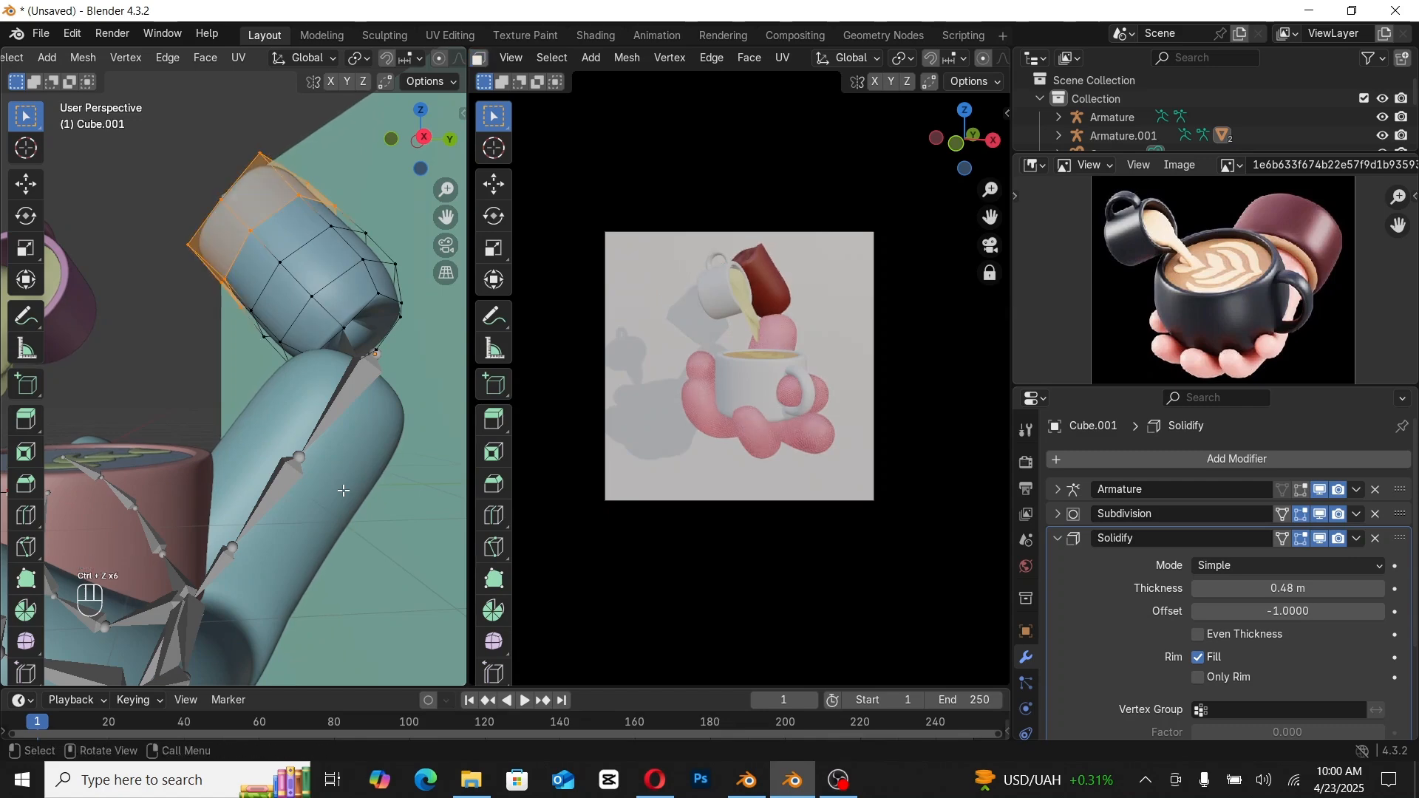
key(ctrl+z)
key(ctrl+z)
Step: Scale the whole sleeve up slightly in Object Mode so it fits more loosely around the forearm
key(Tab)
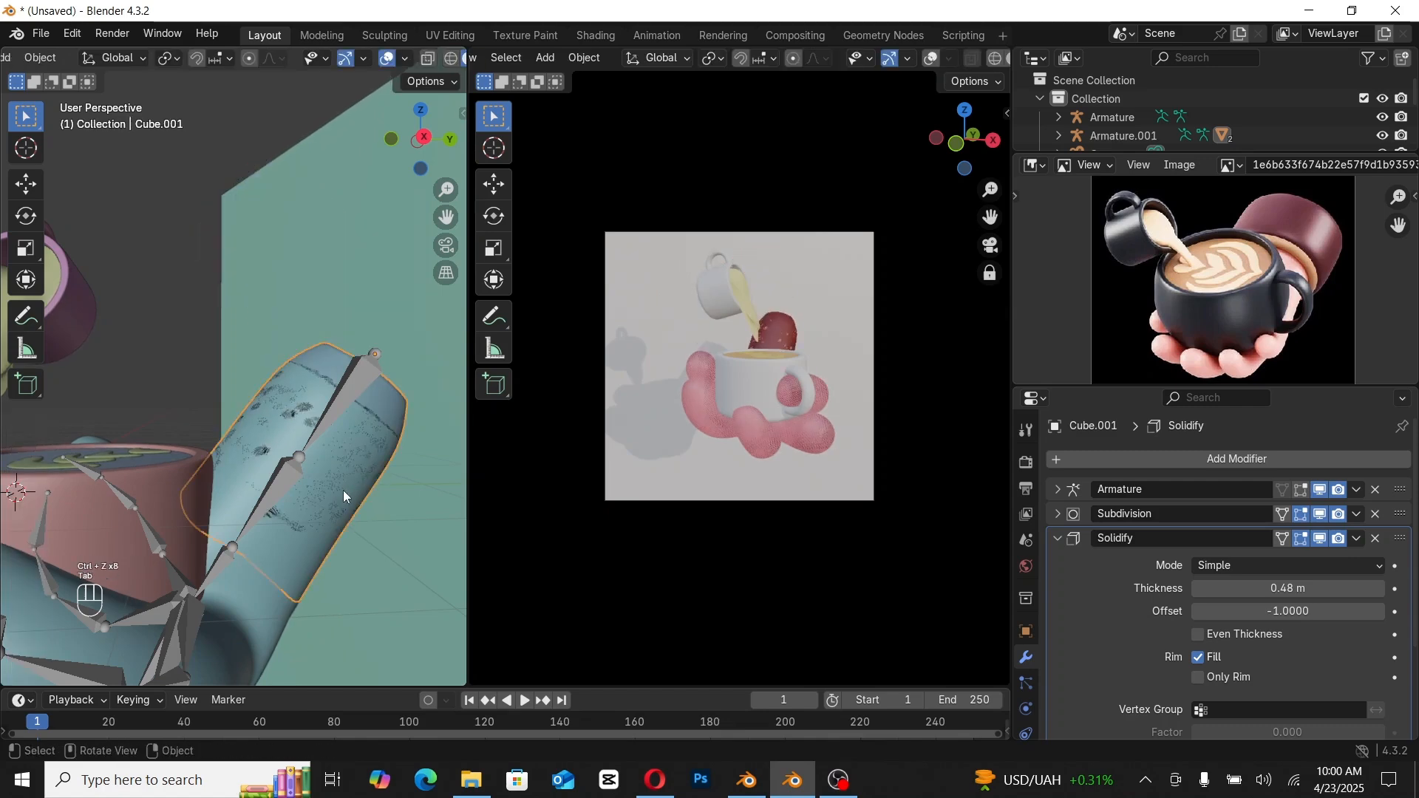
key(s)
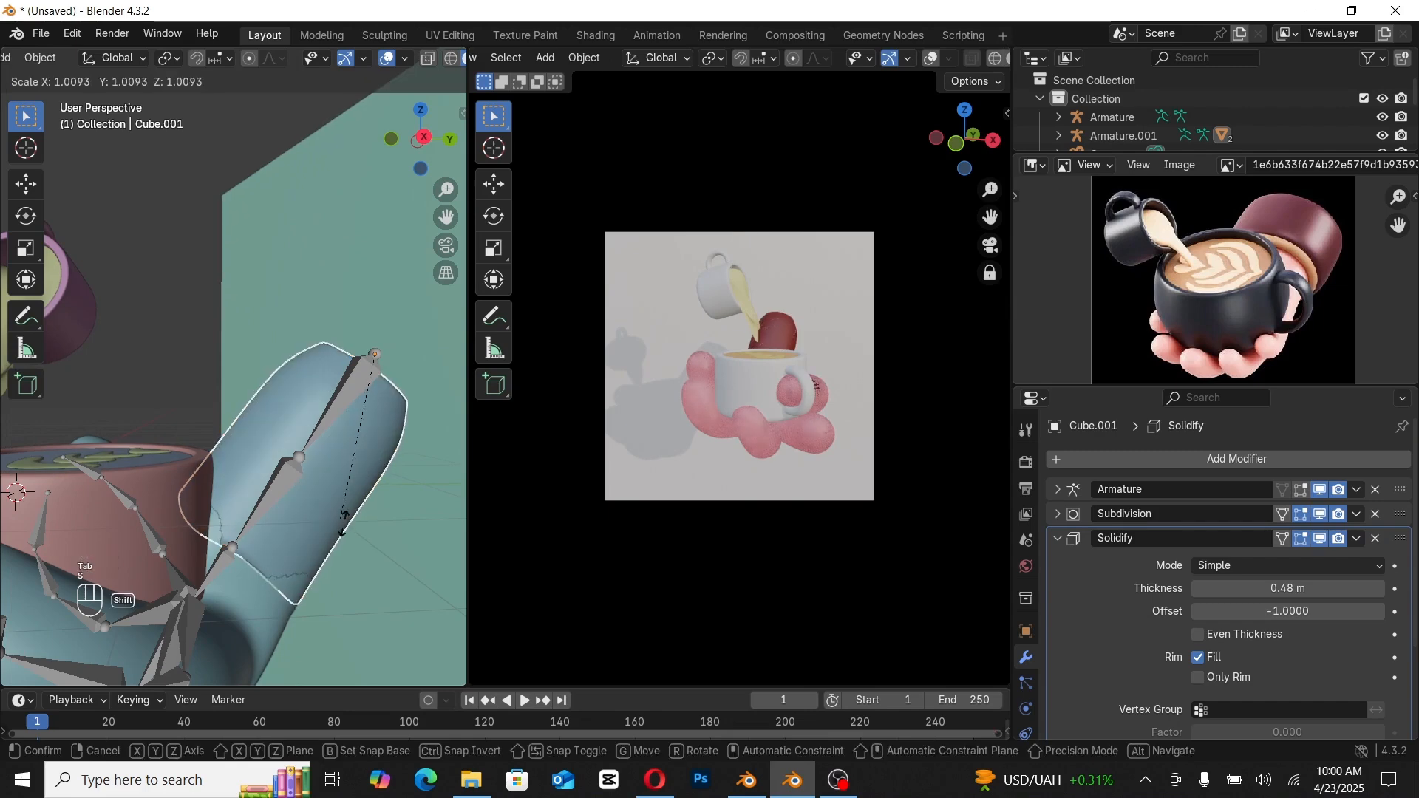
click(427, 554)
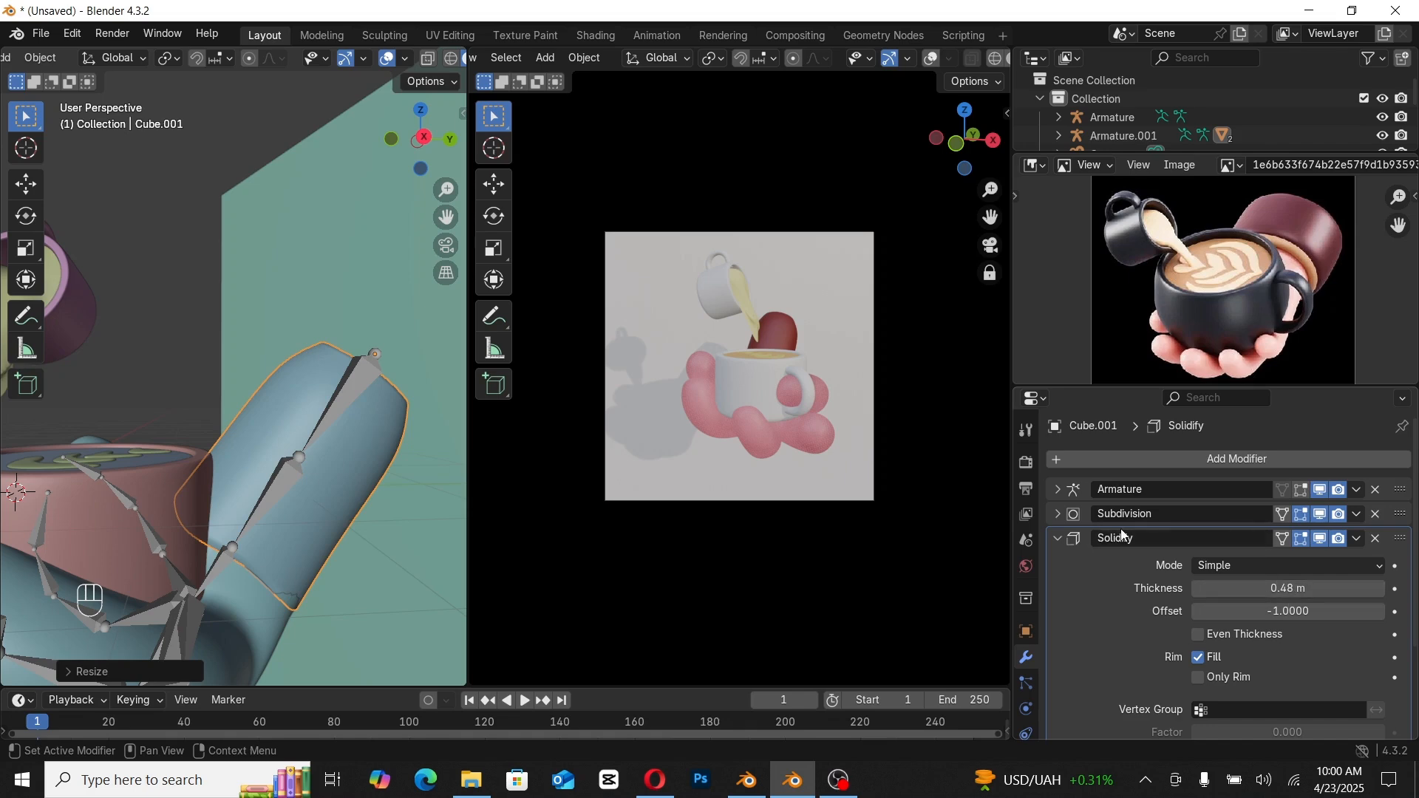
Step: Add a new material to the large coffee cup and set its base color to black
middle_drag(361, 444, 341, 469)
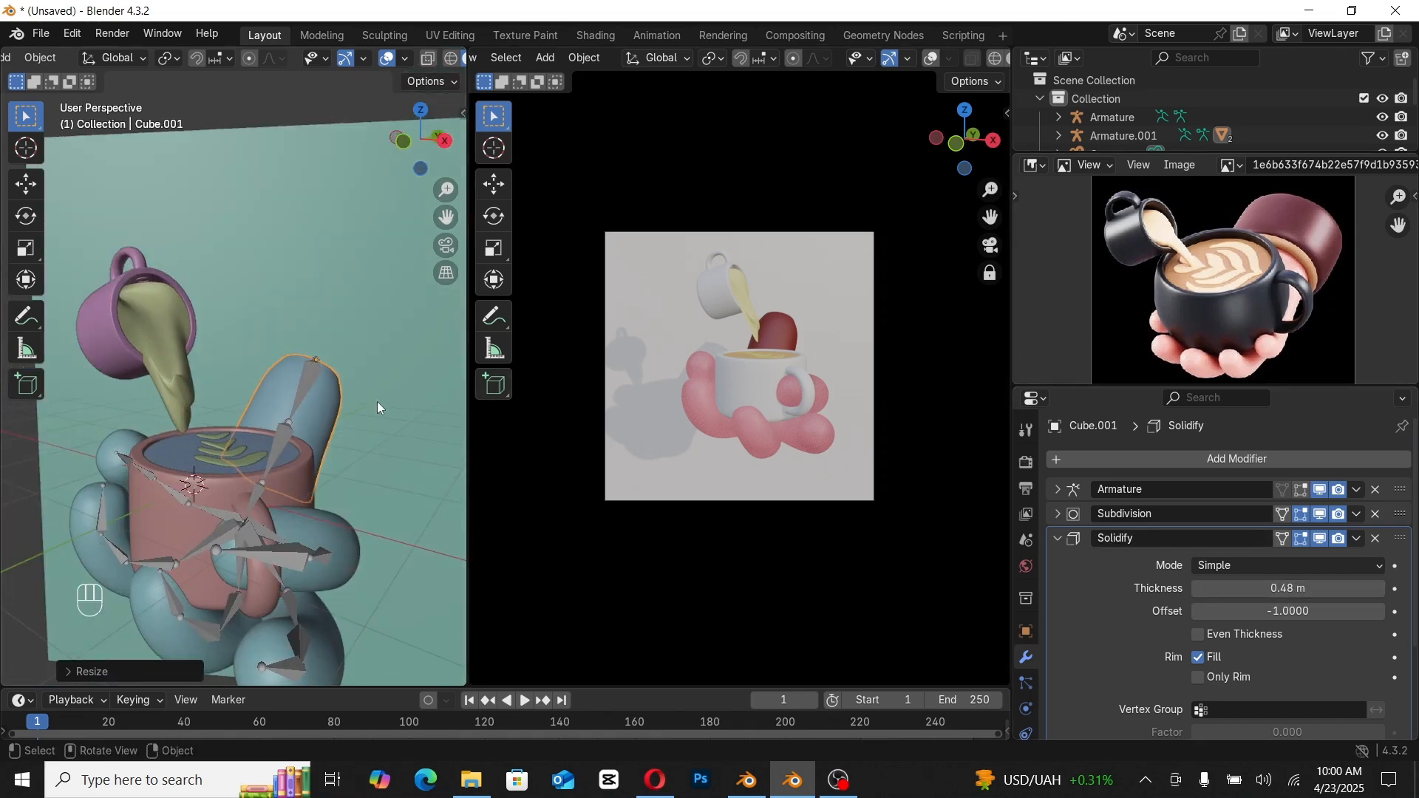
shift+middle_drag(255, 422, 232, 454)
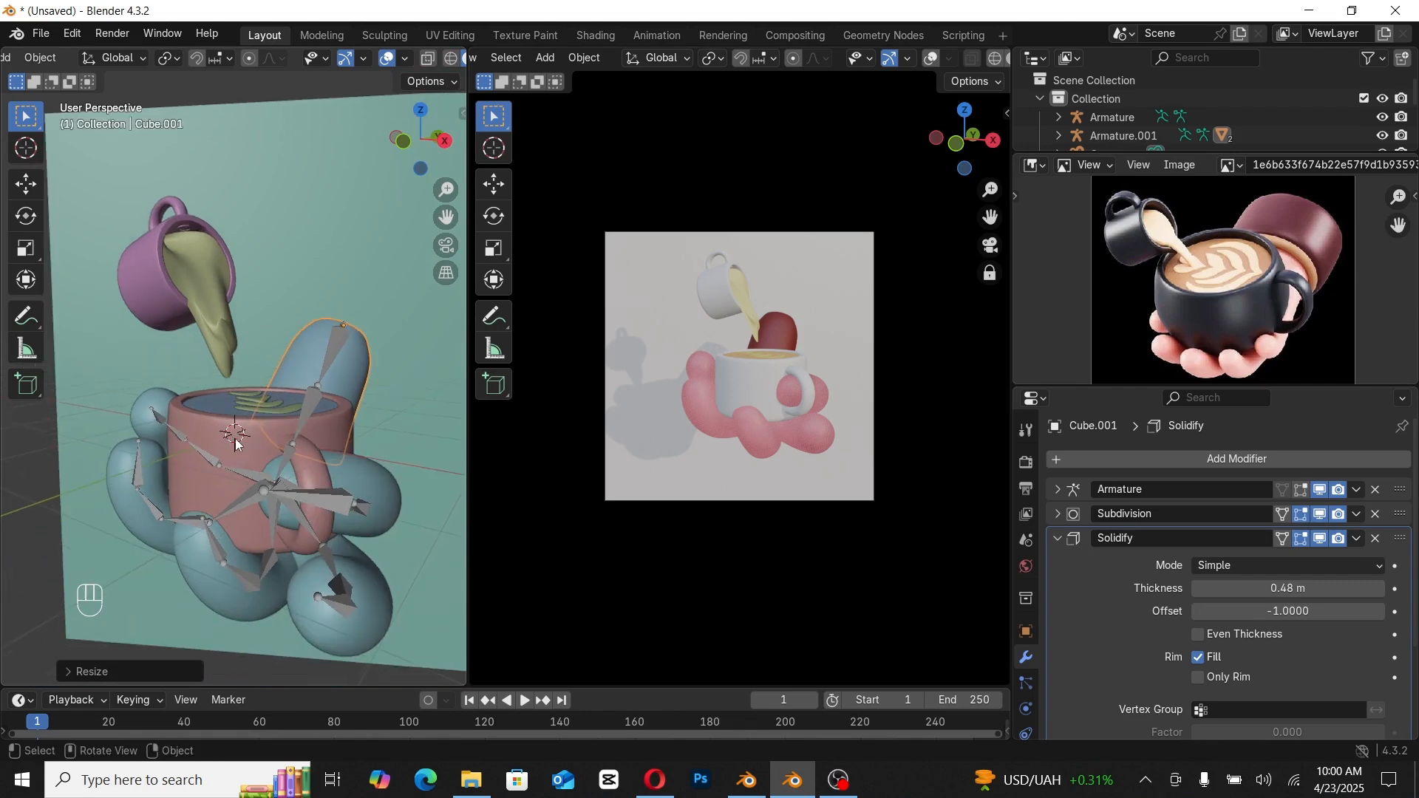
click(236, 442)
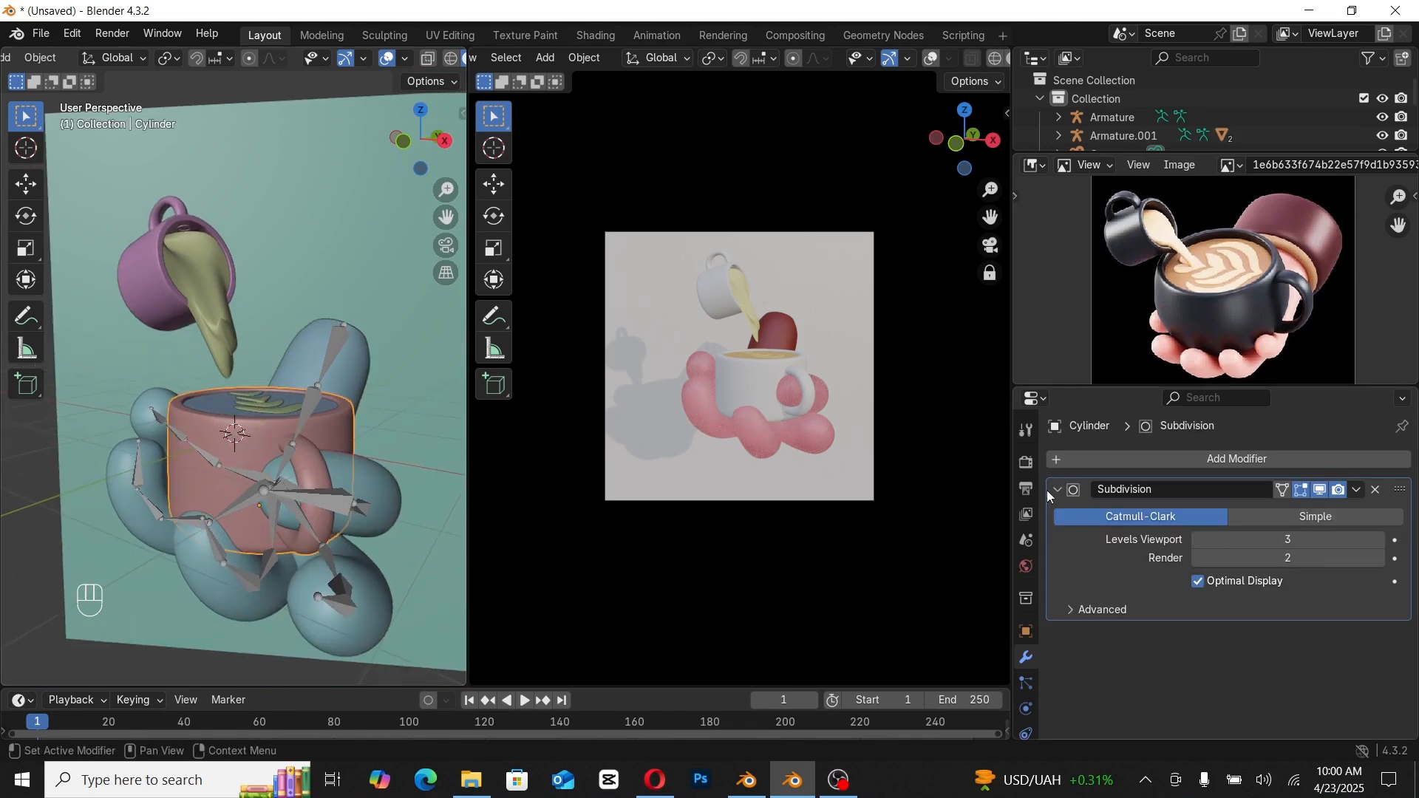
click(1058, 490)
scroll(1031, 690, down, 2)
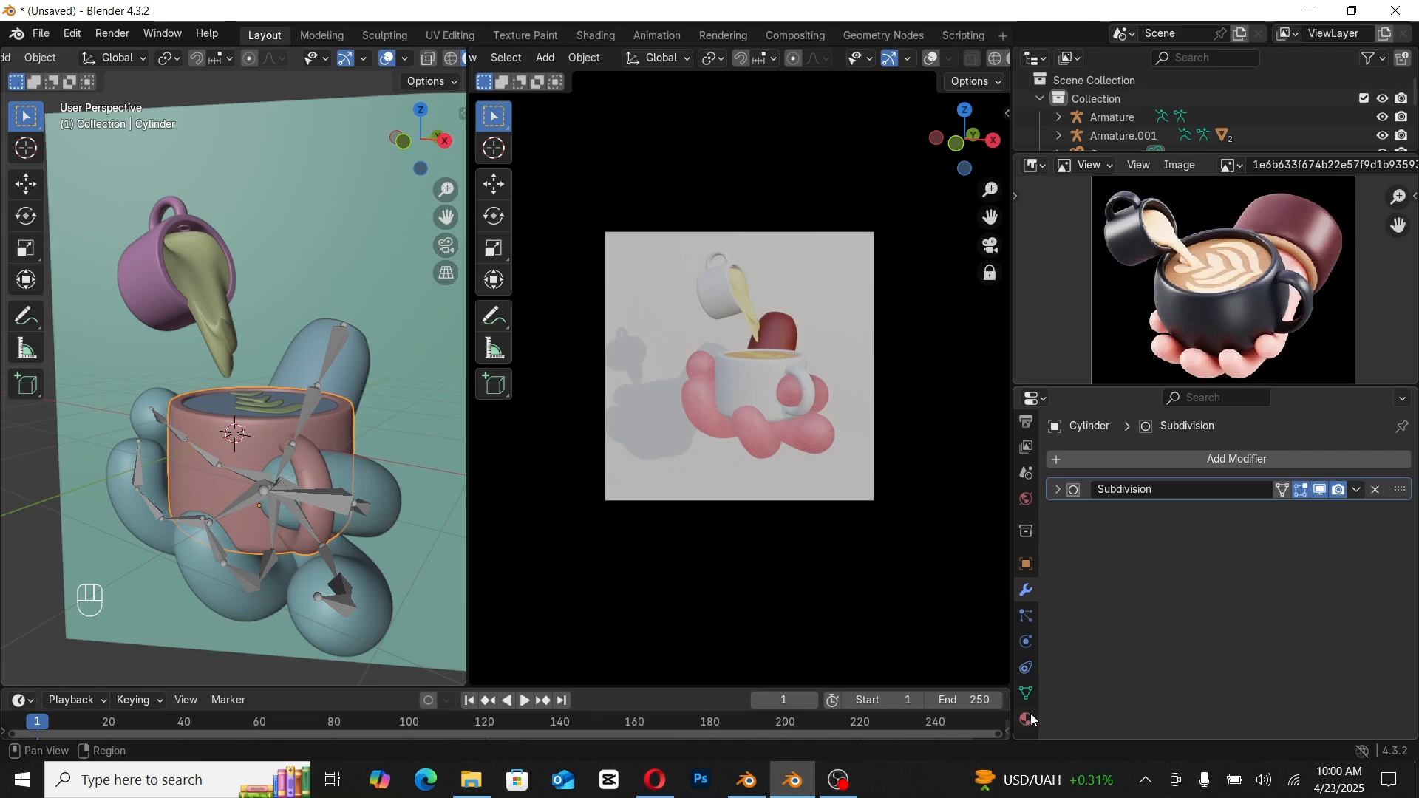
click(1032, 720)
click(1235, 542)
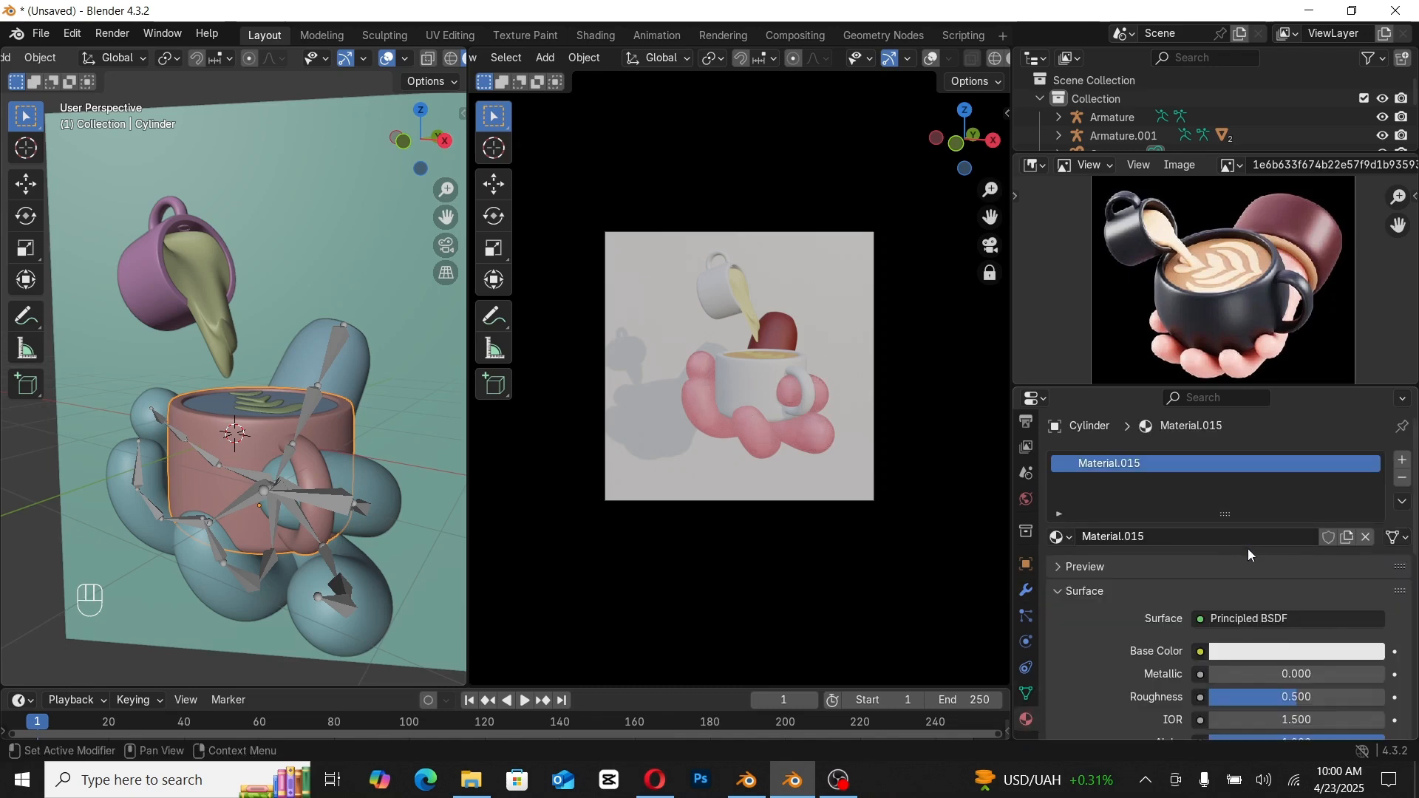
click(1288, 654)
drag(1371, 458, 1374, 502)
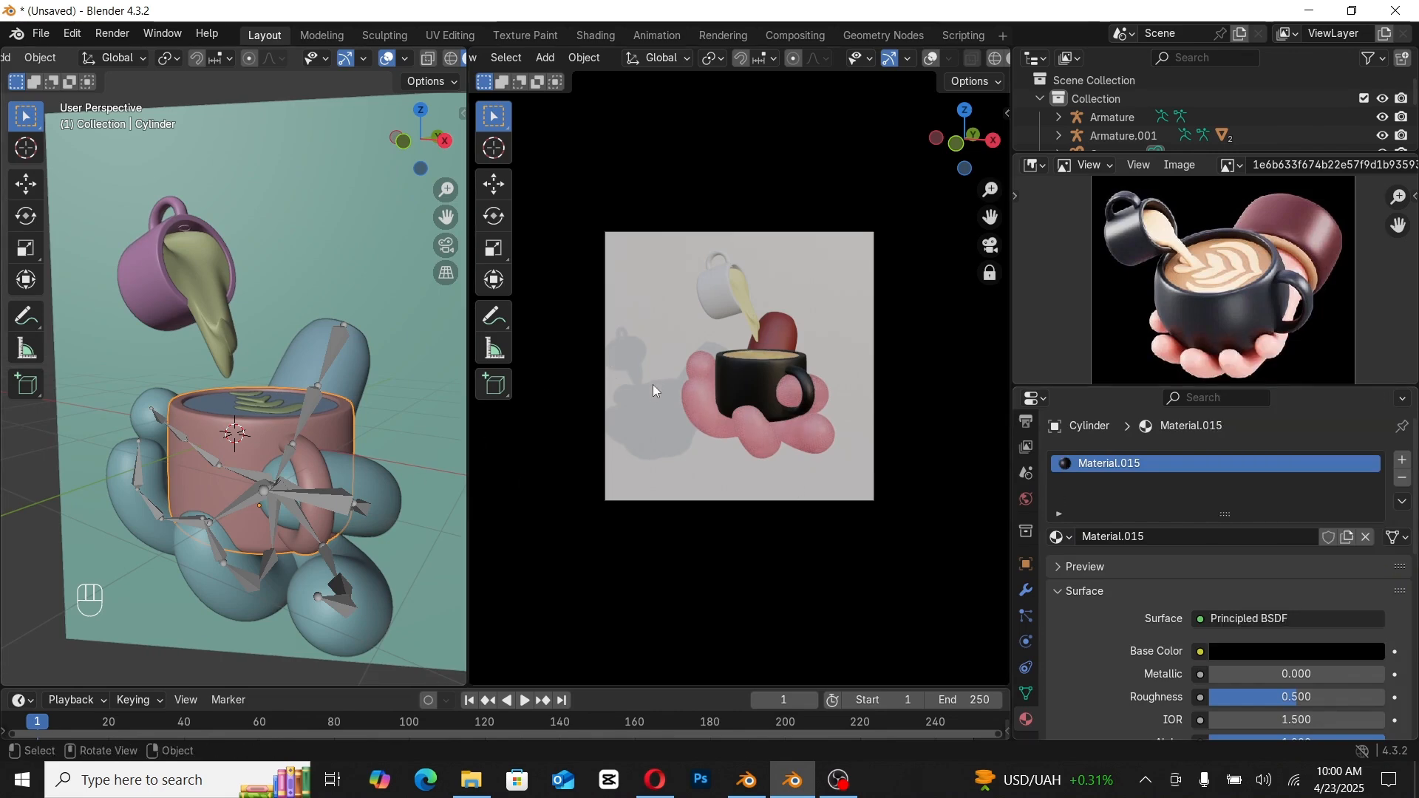
Step: Set the large cup material's roughness to 0.249 and its metallic value to 0.105
middle_drag(655, 391, 767, 394)
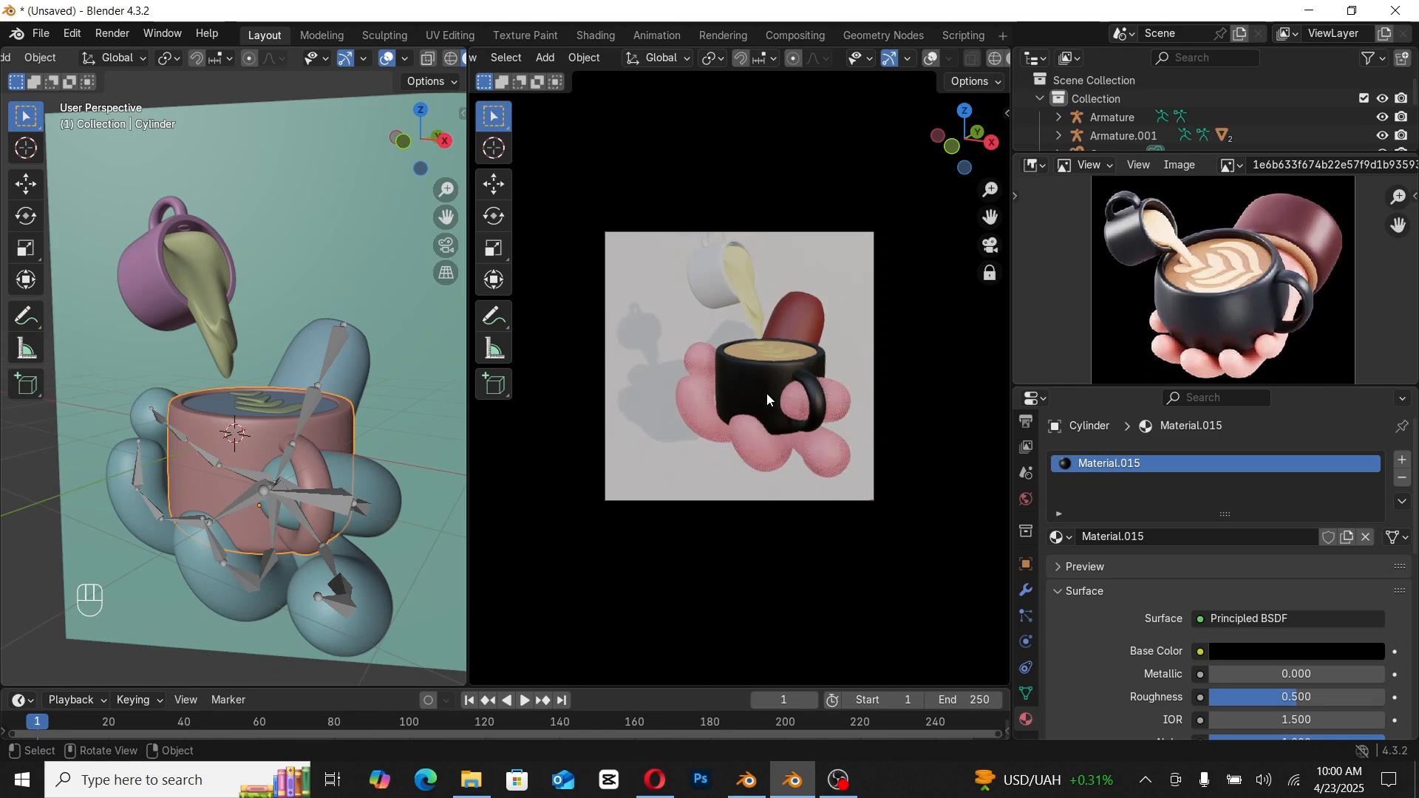
shift+middle_drag(765, 393, 555, 415)
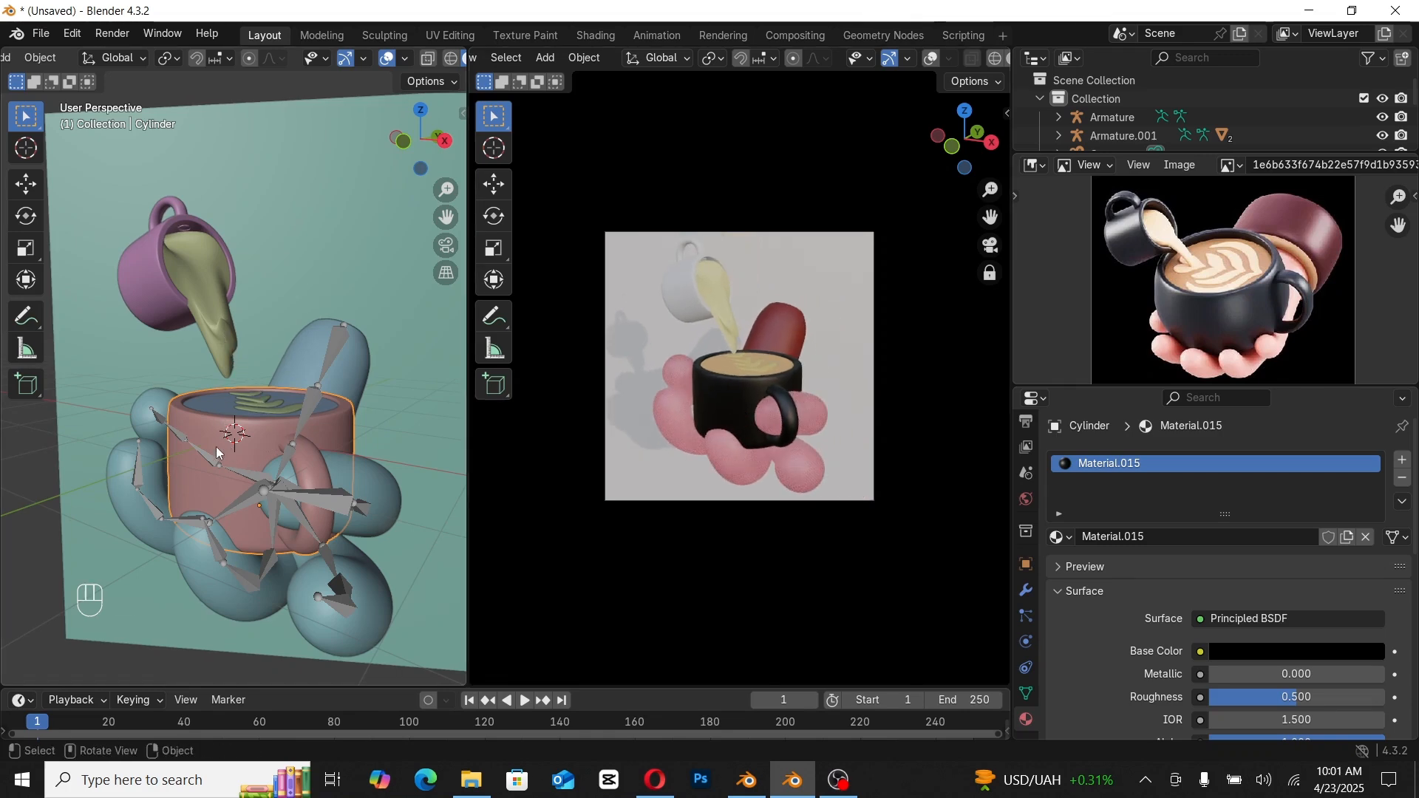
middle_drag(248, 450, 232, 452)
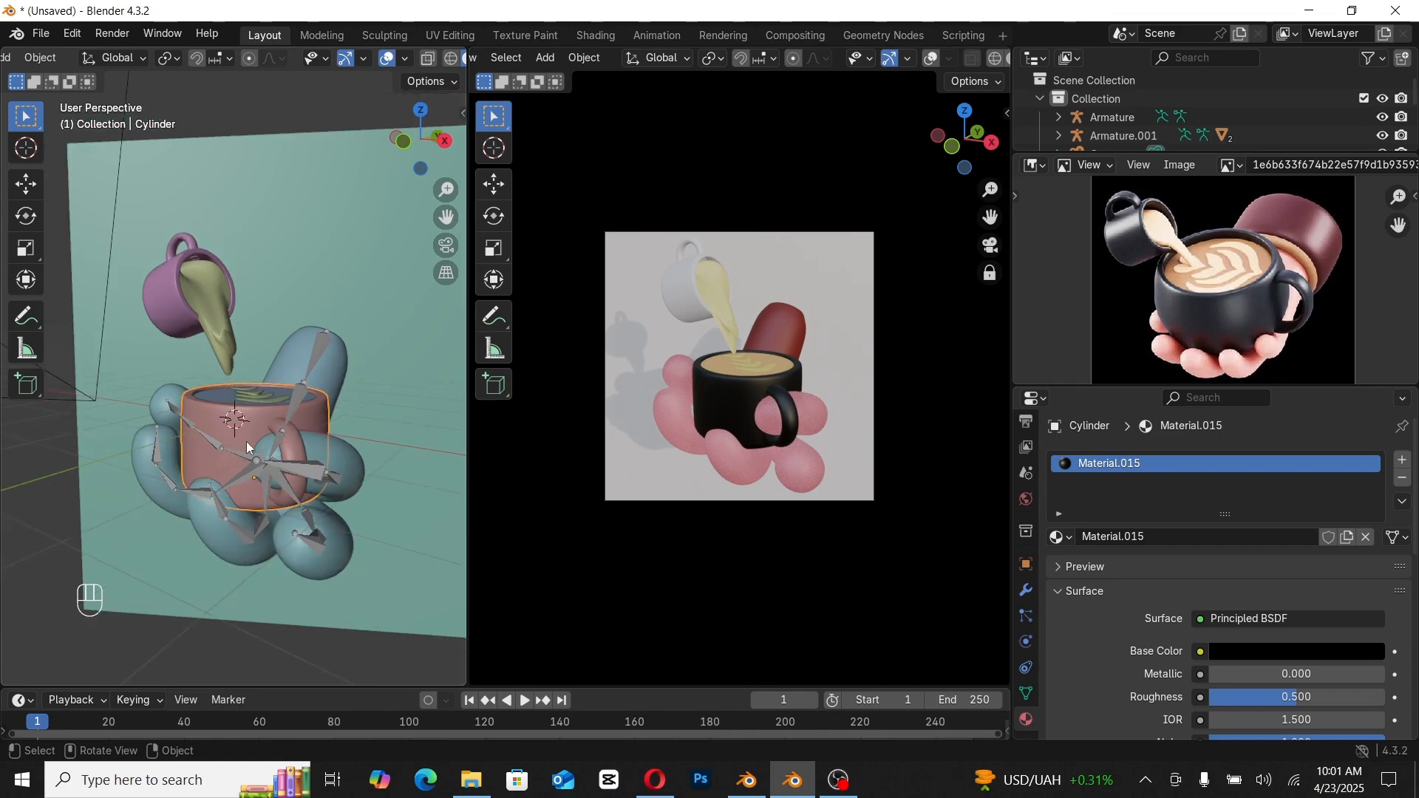
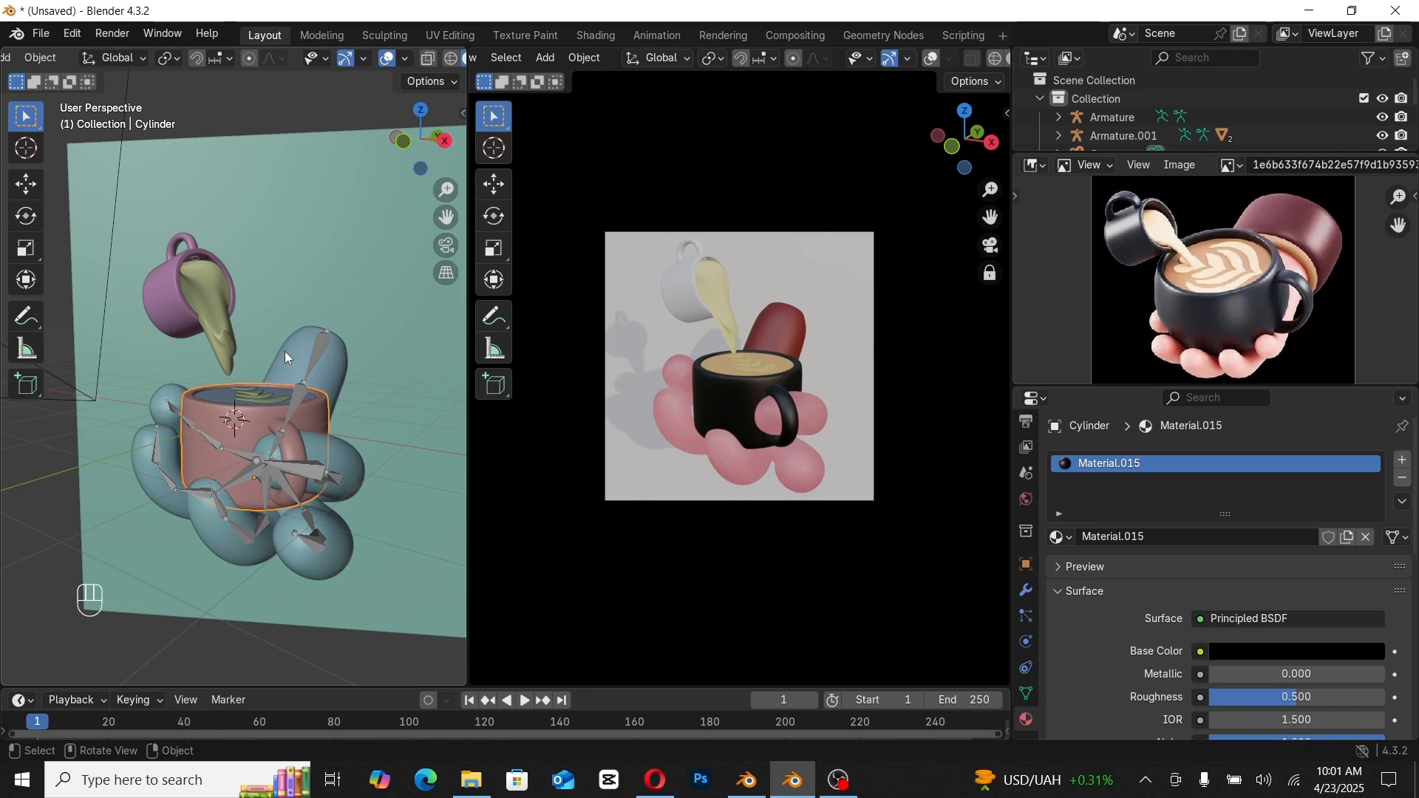
scroll(1235, 623, down, 5)
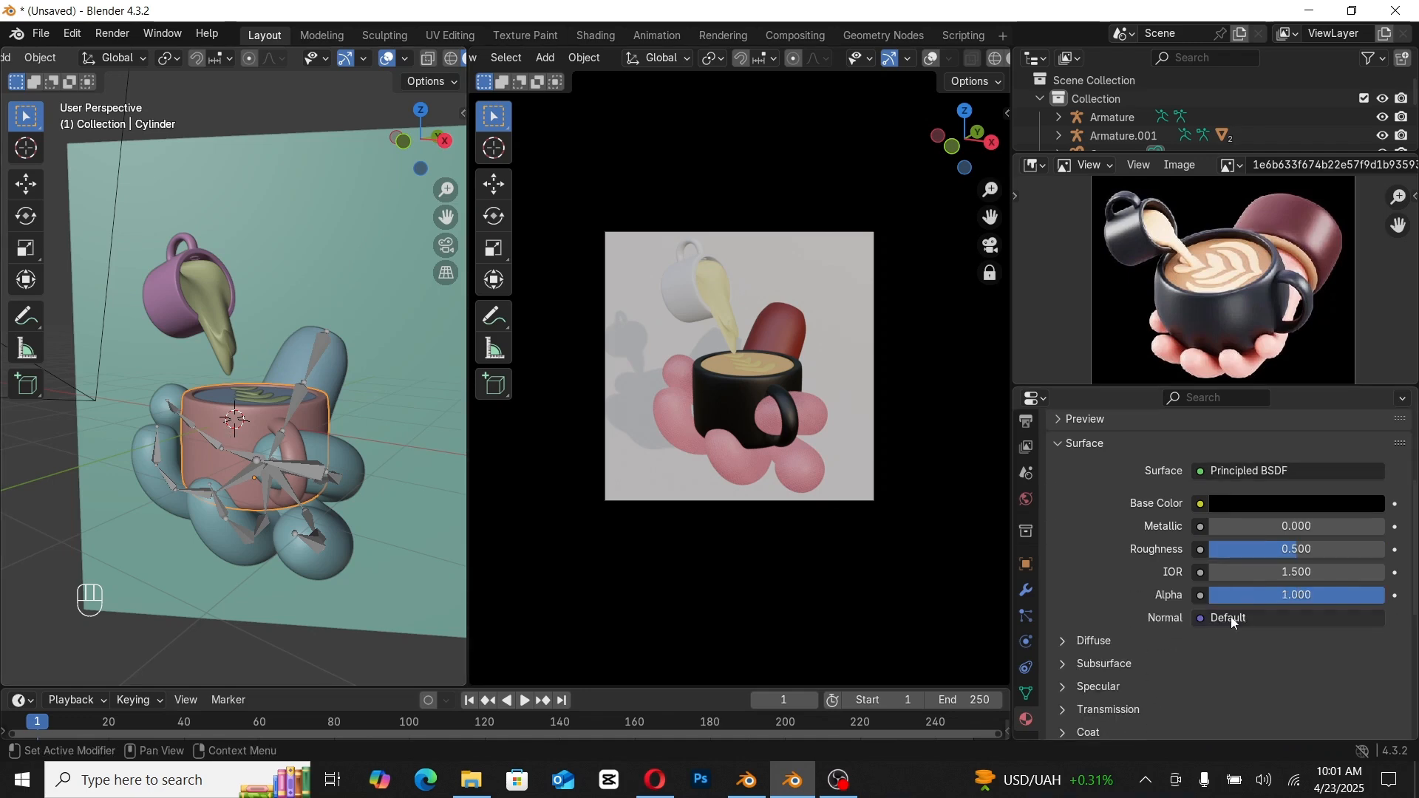
drag(1297, 551, 1318, 526)
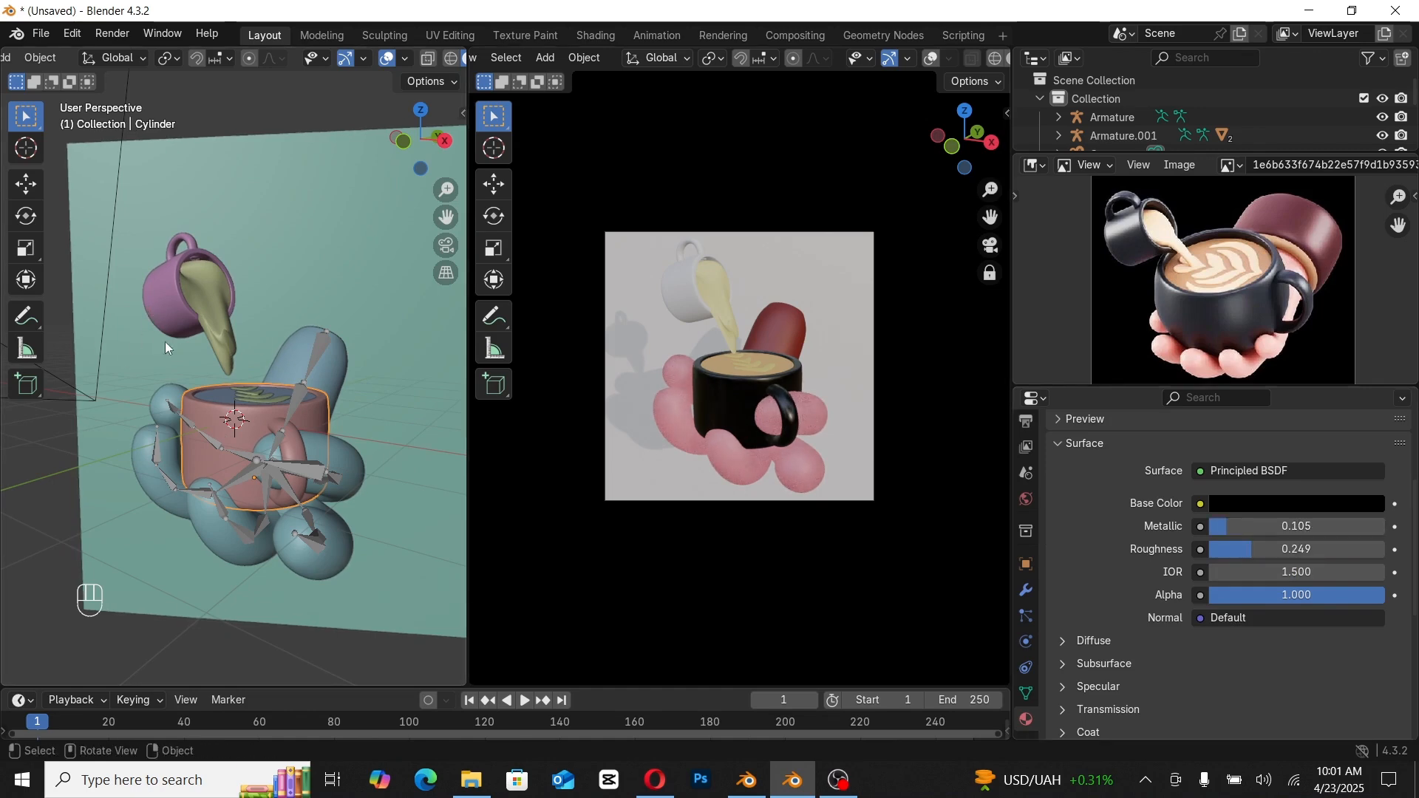
Step: Link the large cup's black material to the small pouring cup
click(164, 303)
click(164, 303)
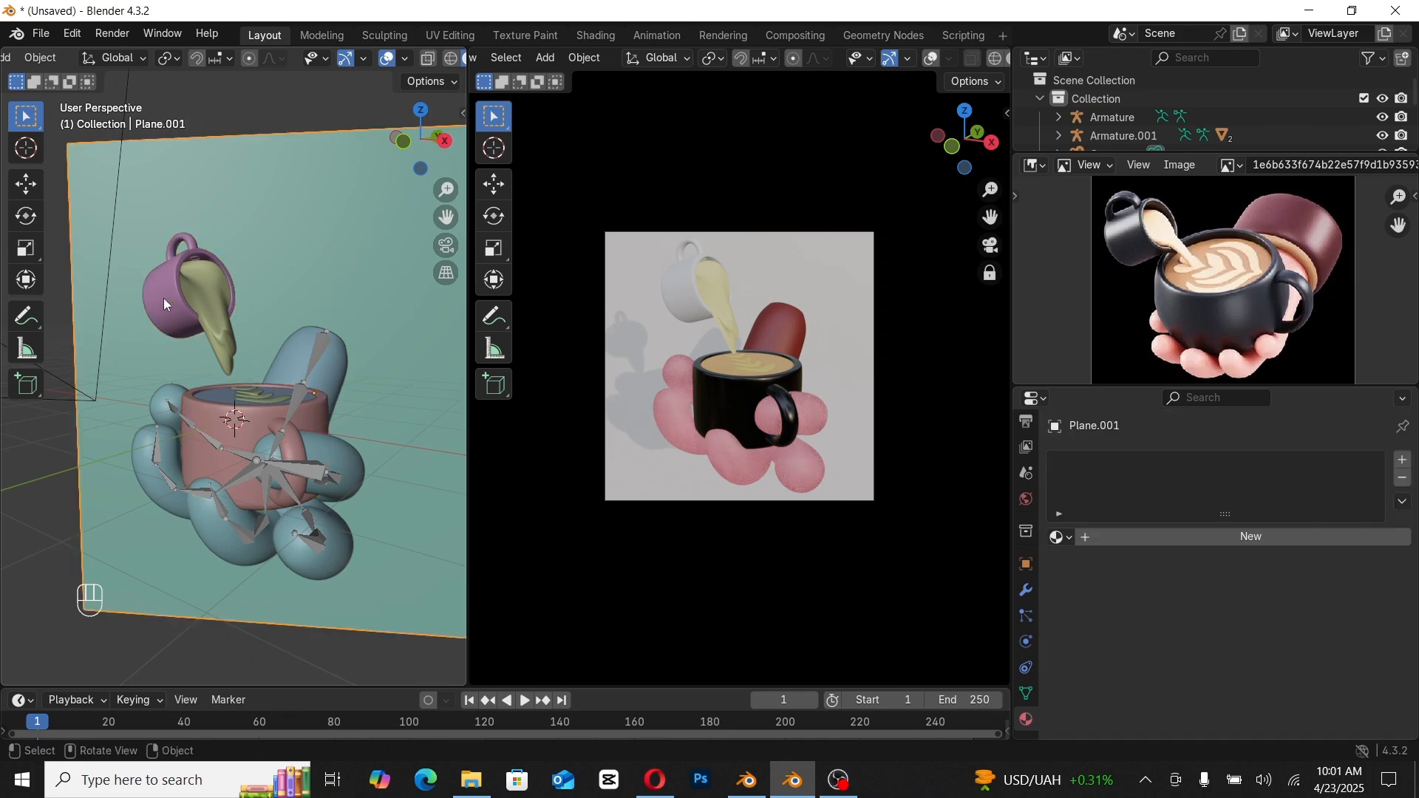
click(164, 303)
ctrl+click(214, 429)
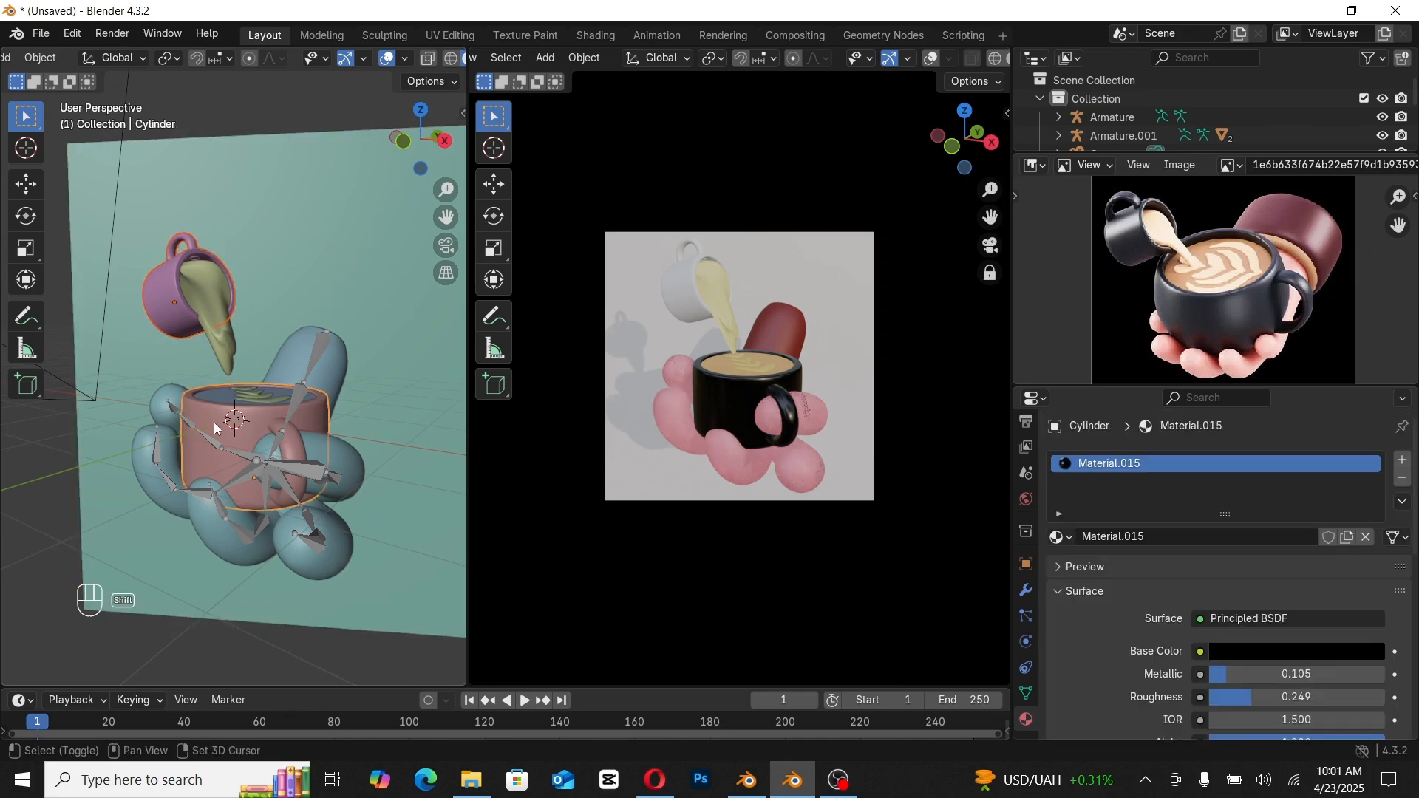
key(ctrl+l)
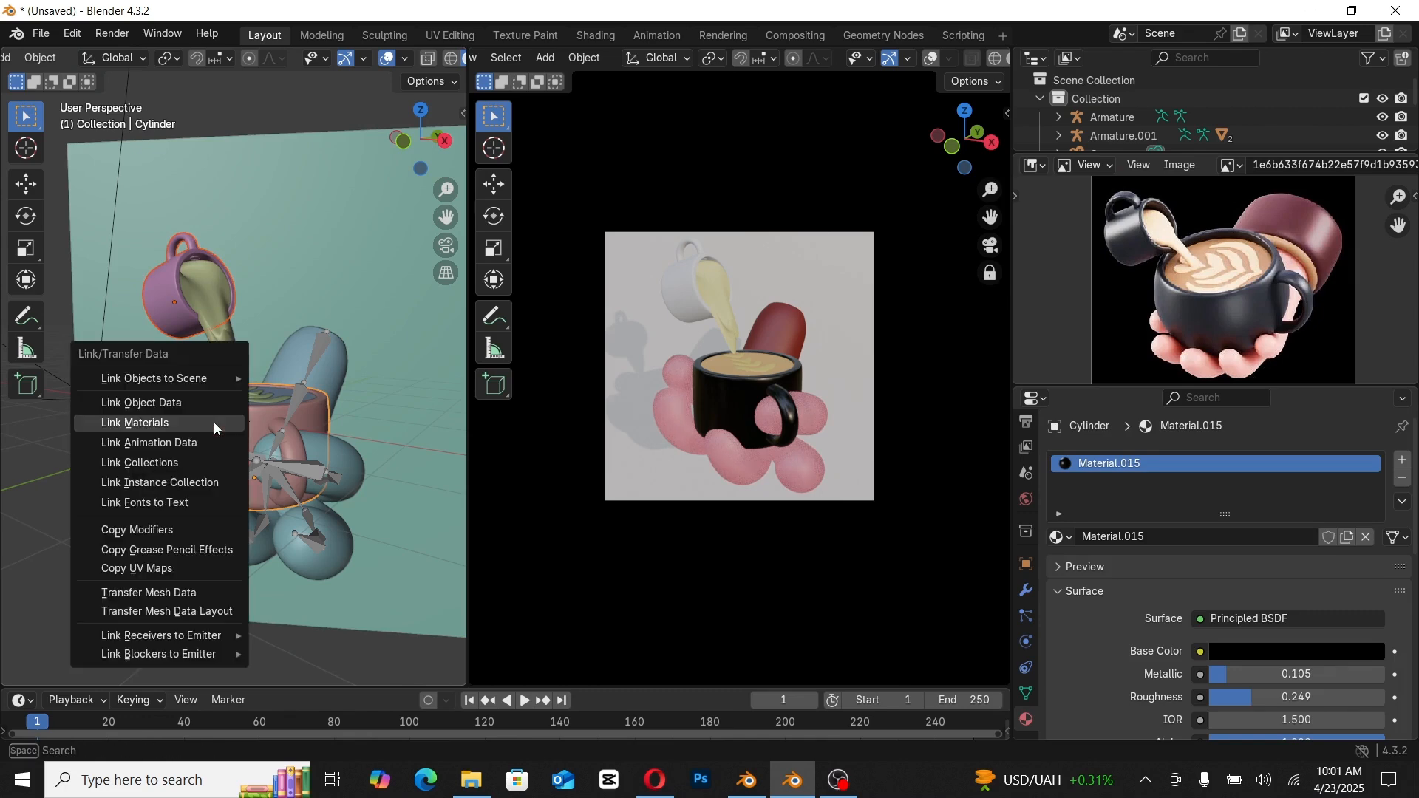
click(215, 423)
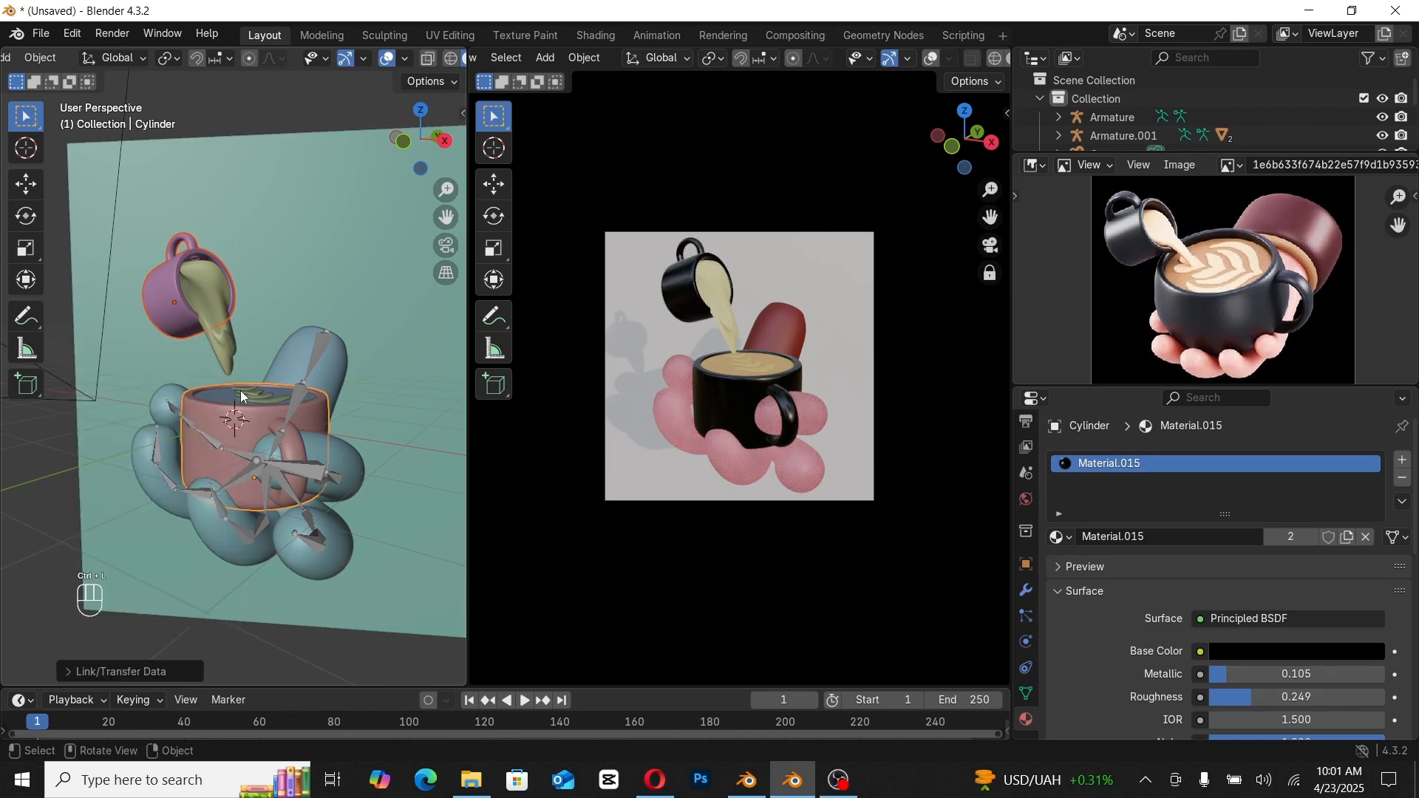
Step: Add a new material to the backdrop plane and set its base color to black
scroll(244, 414, down, 5)
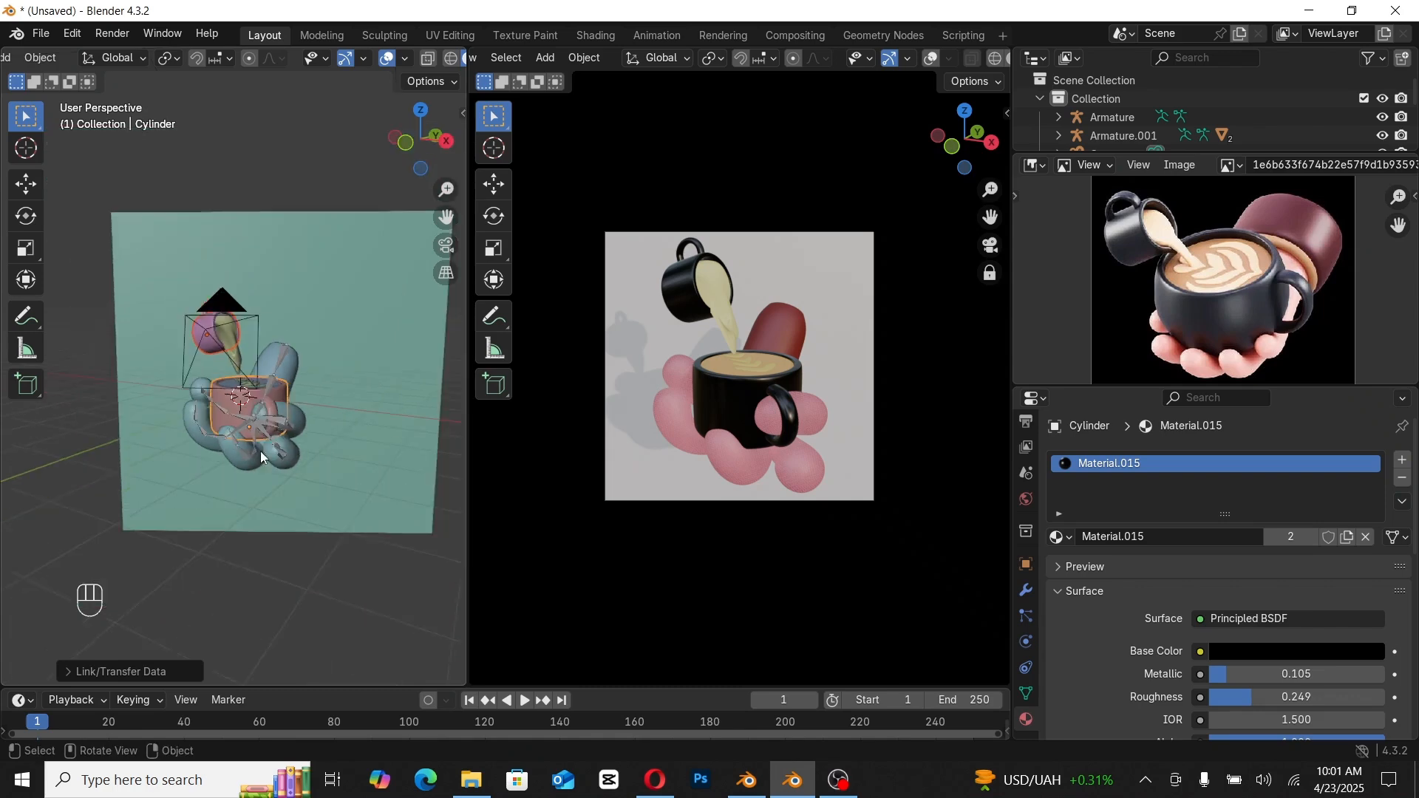
scroll(260, 452, down, 1)
click(300, 532)
click(362, 452)
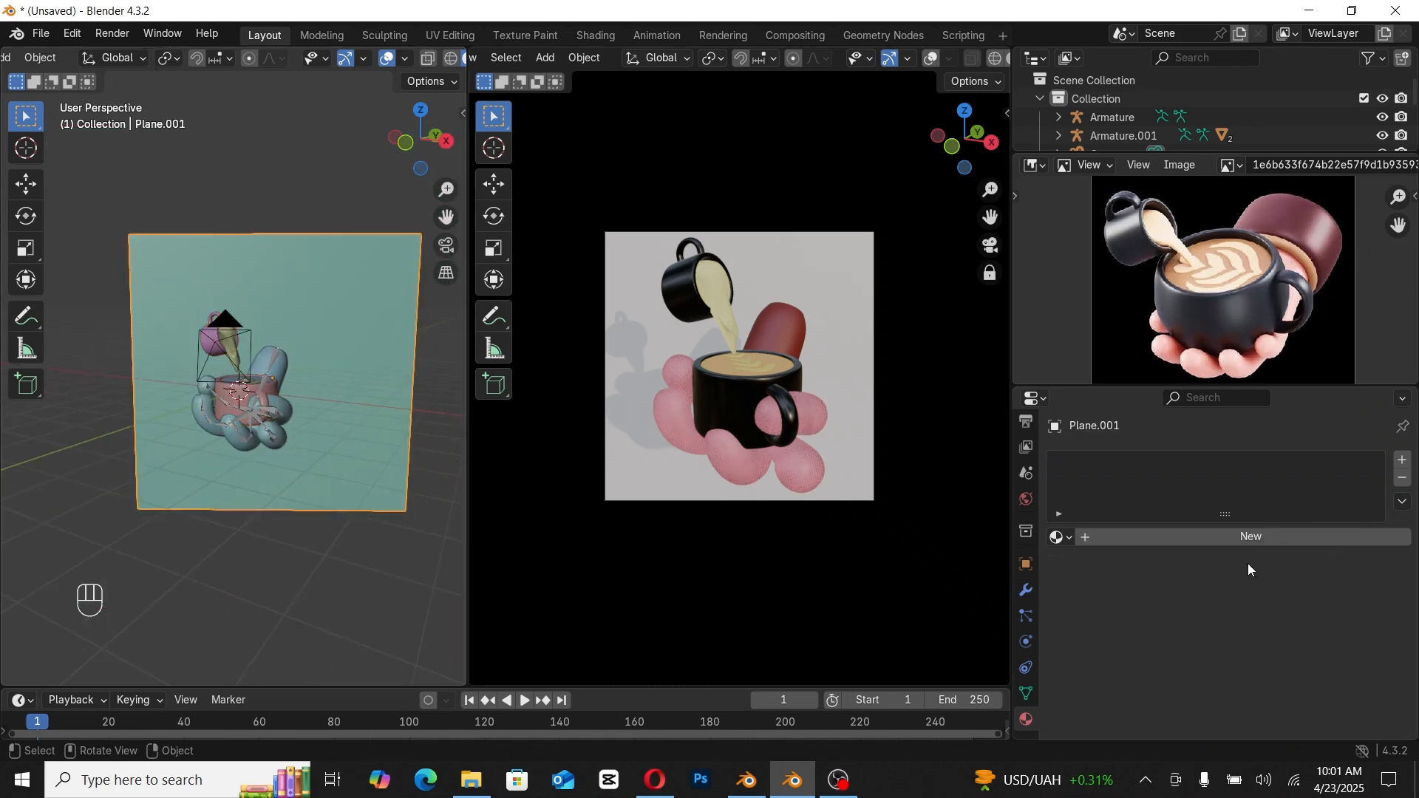
click(1256, 538)
click(1289, 651)
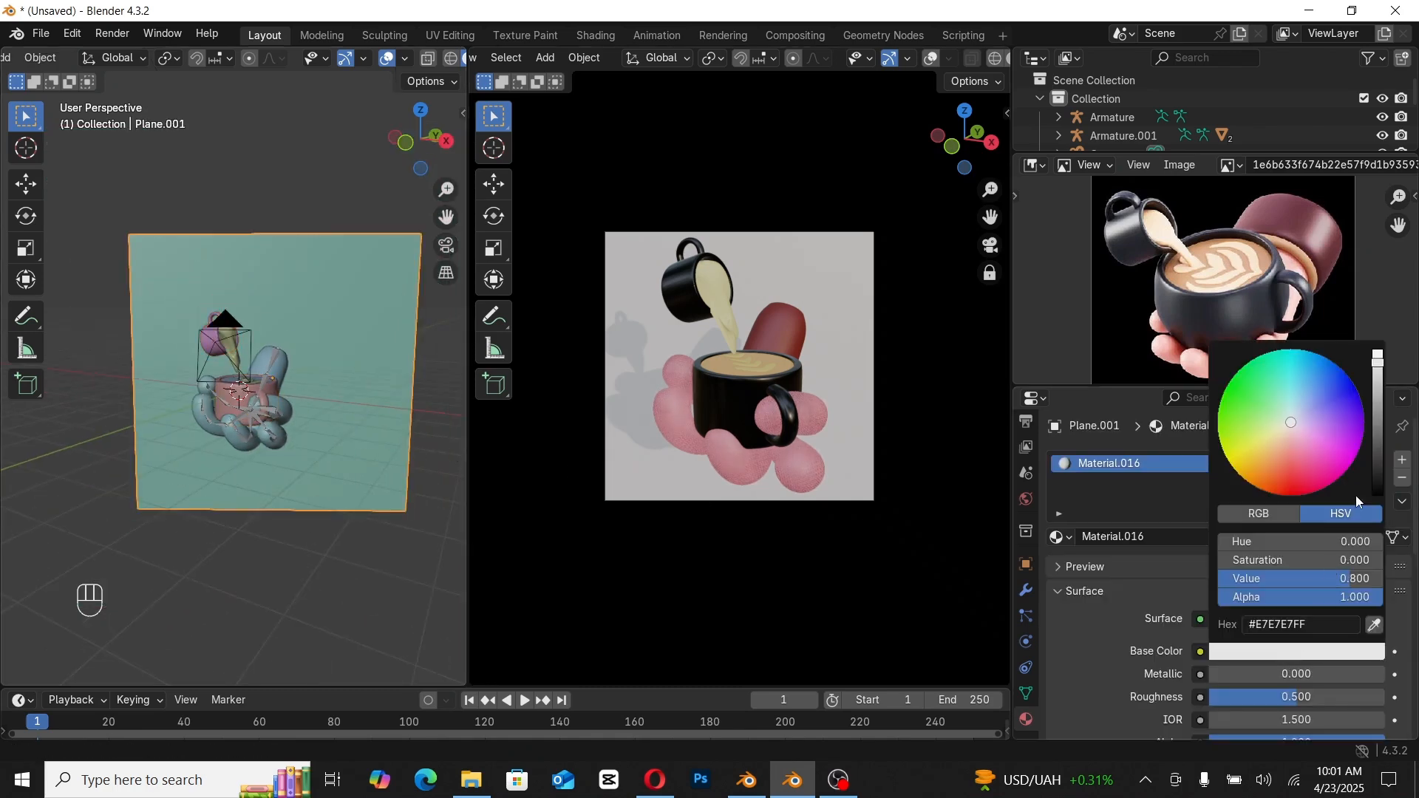
click(1377, 484)
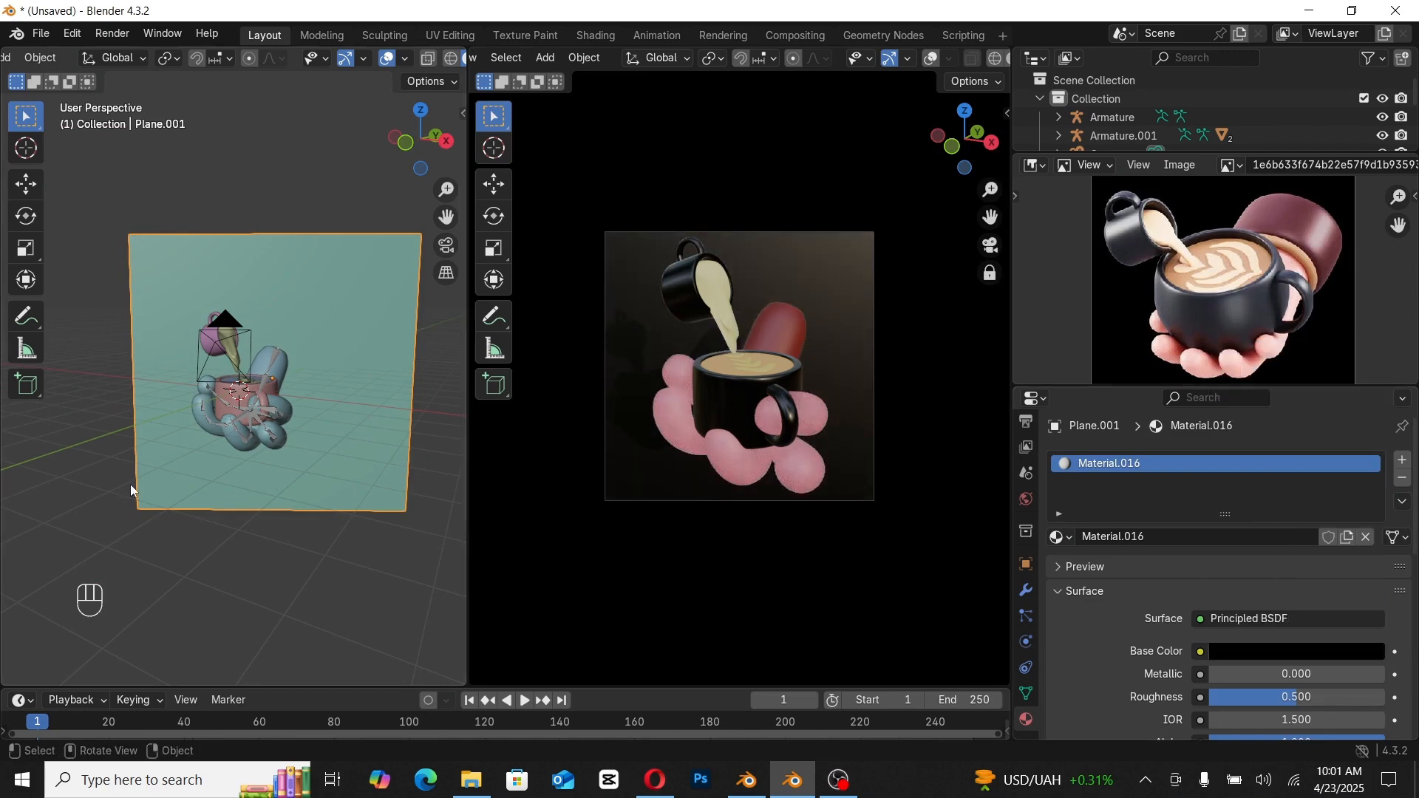
Step: Switch the camera view to rendered shading and add a point light to the scene
key(z)
click(737, 322)
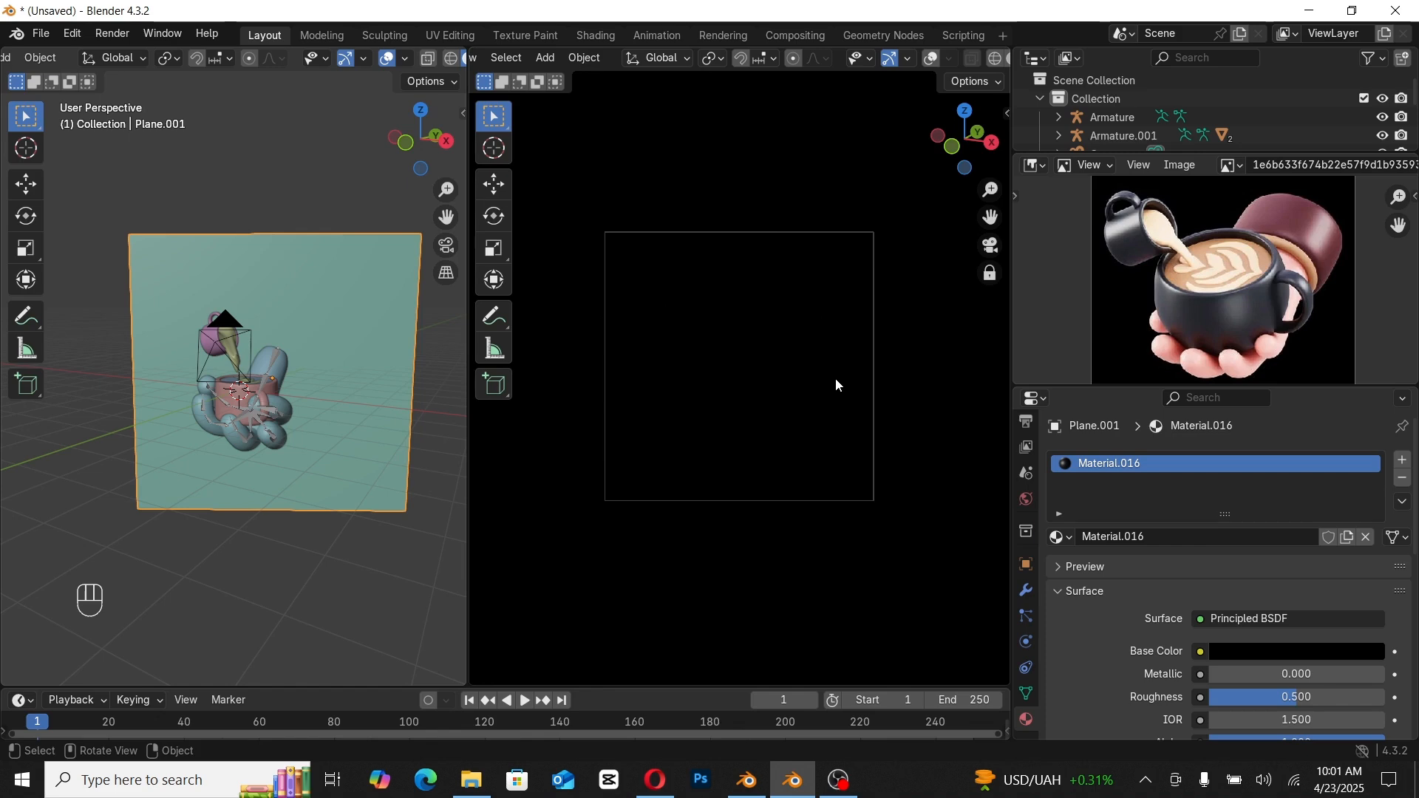
scroll(253, 392, down, 3)
key(shift+a)
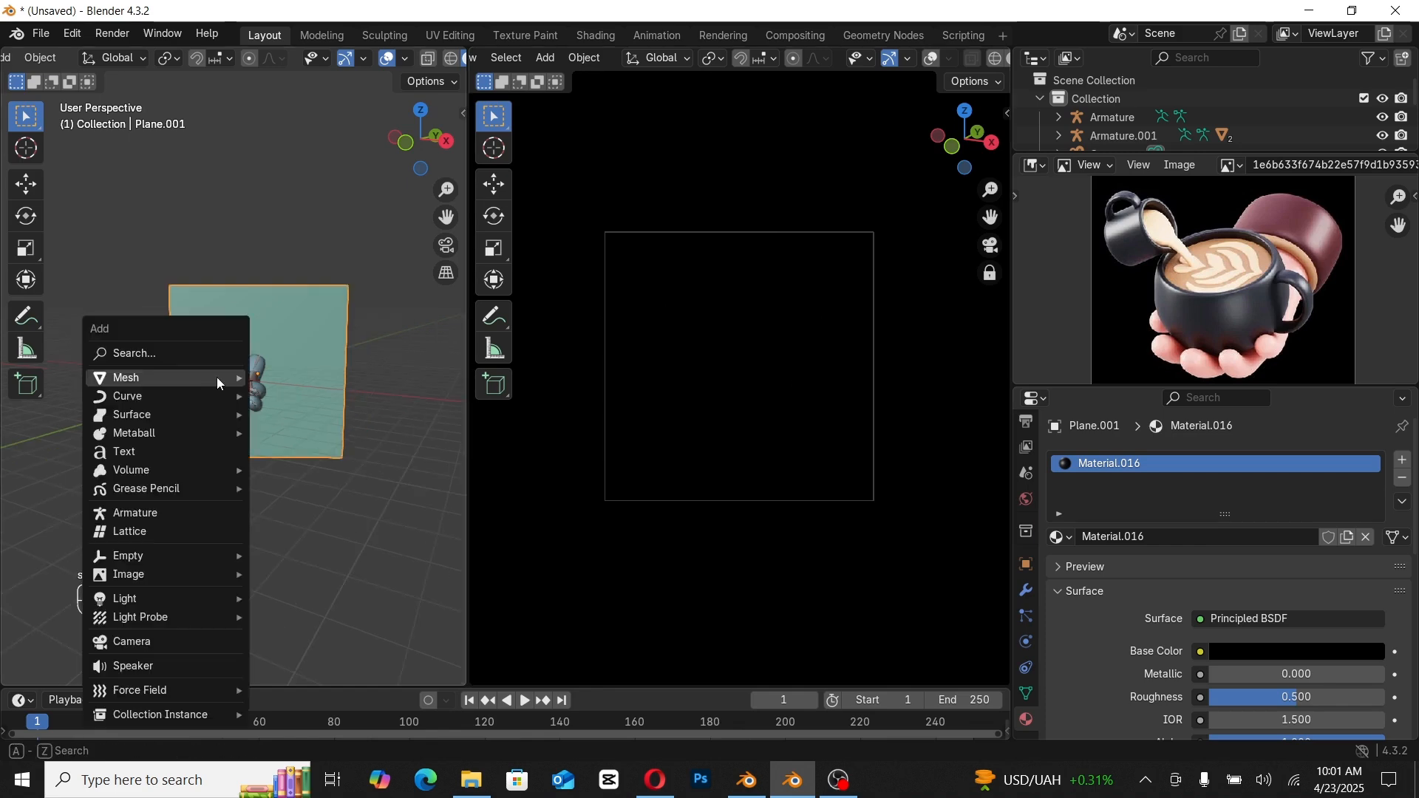
mouse_move(216, 377)
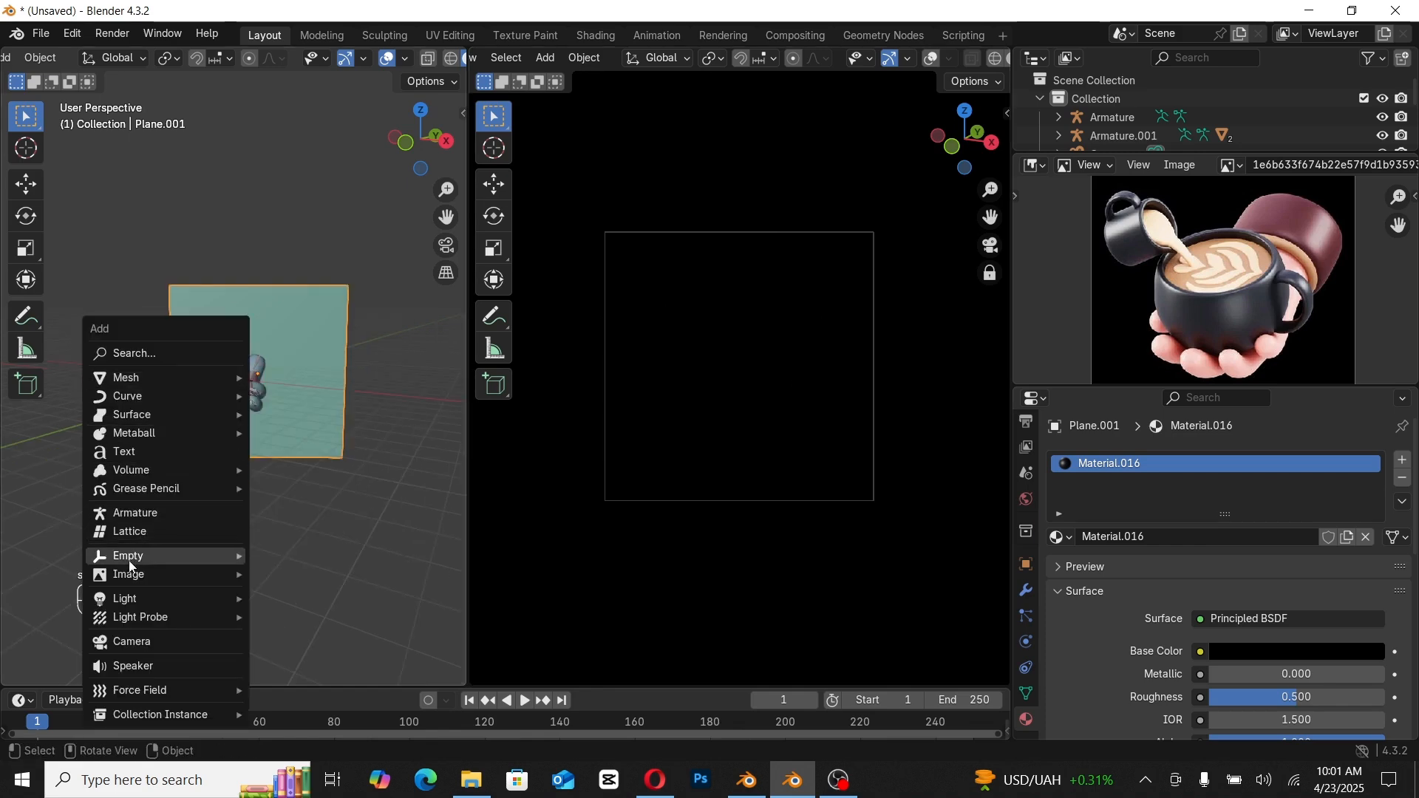
mouse_move(131, 600)
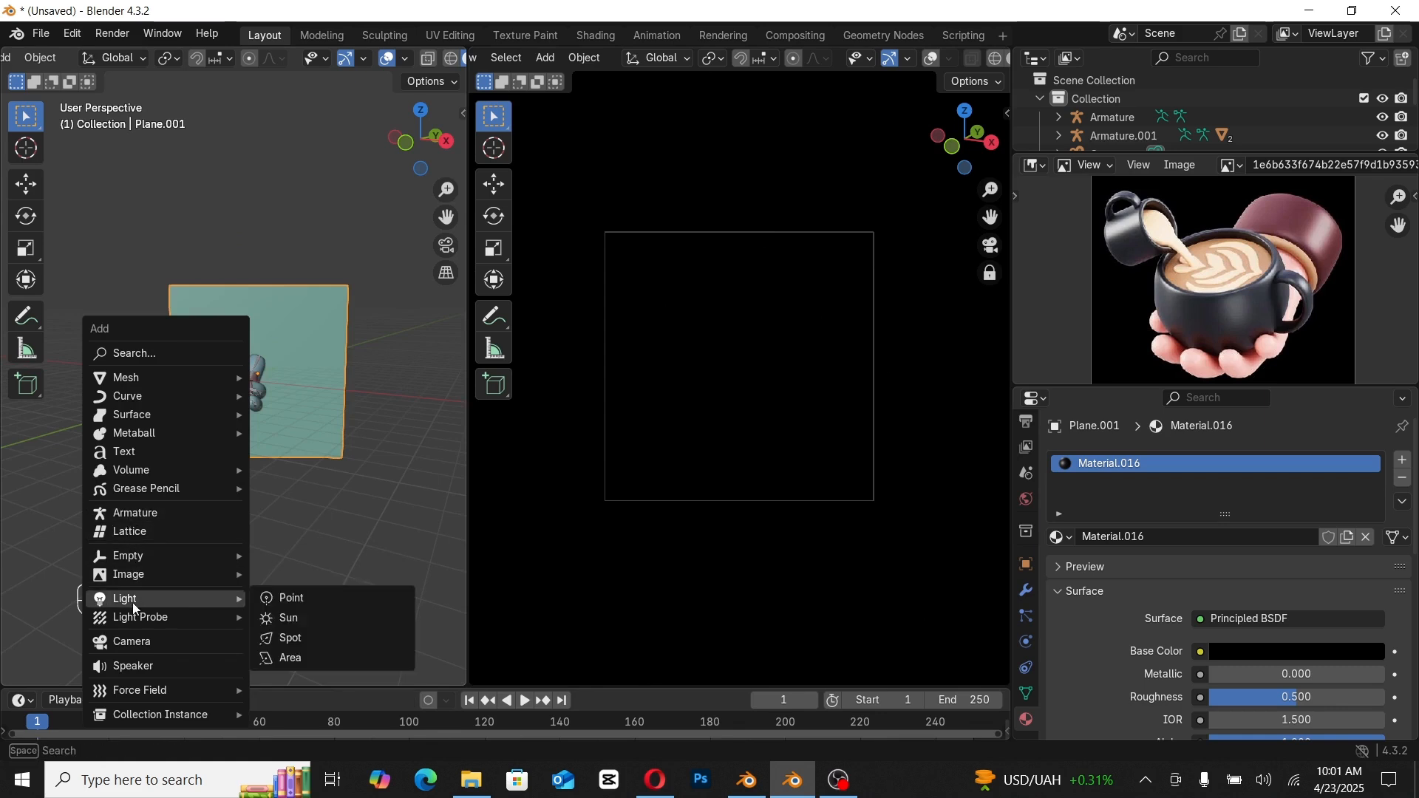
click(330, 609)
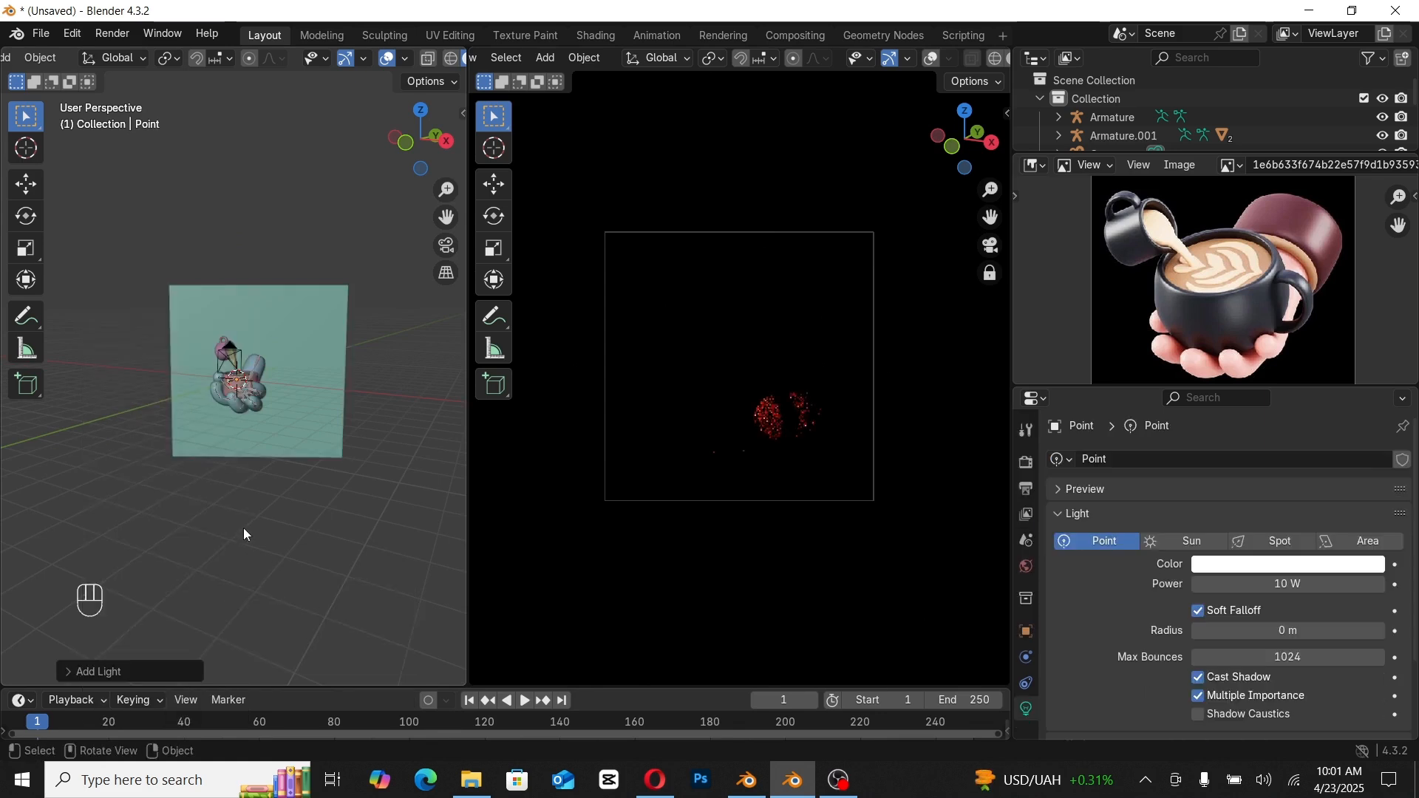
Step: Move the point light straight up along the Z axis until it sits above the cups
middle_drag(237, 527, 287, 548)
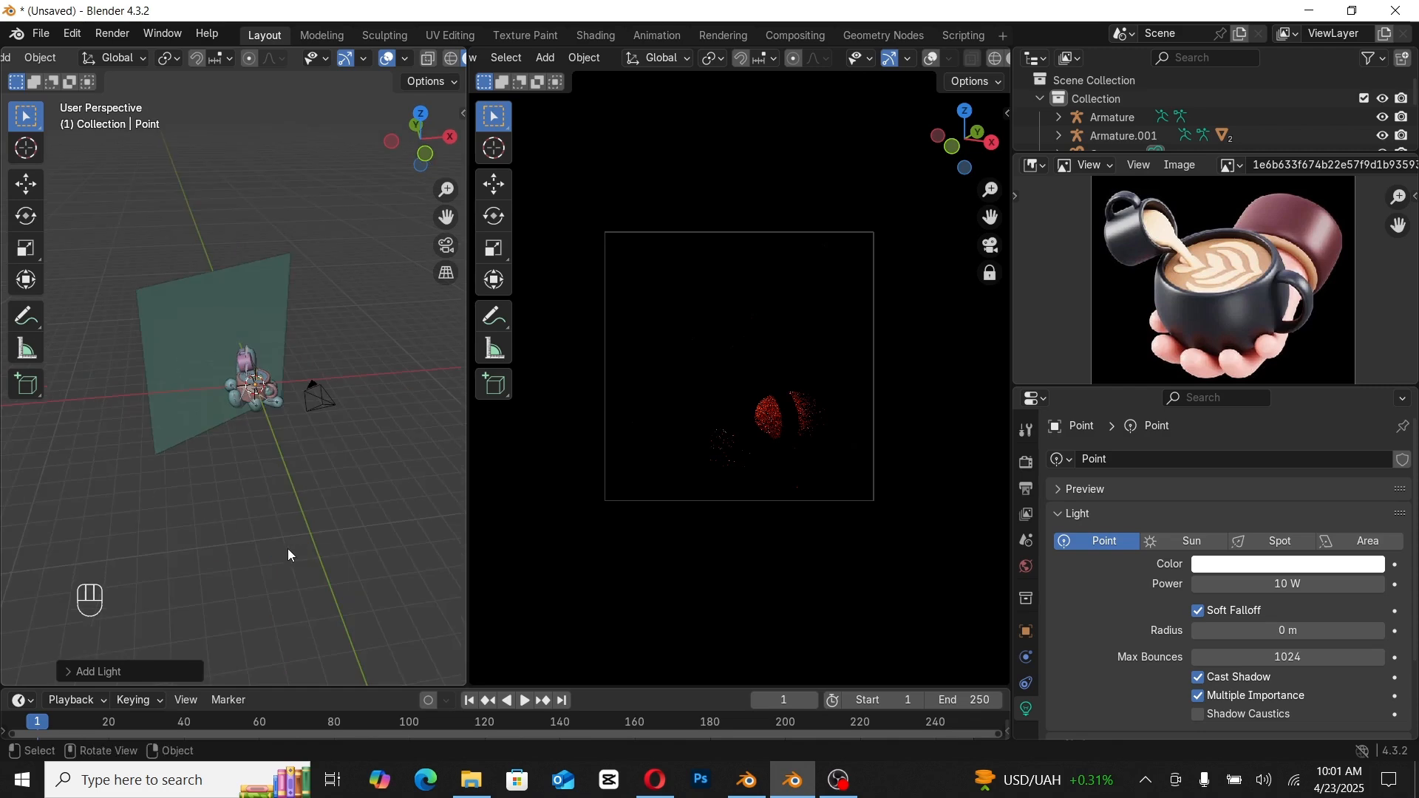
key(g)
key(z)
click(273, 503)
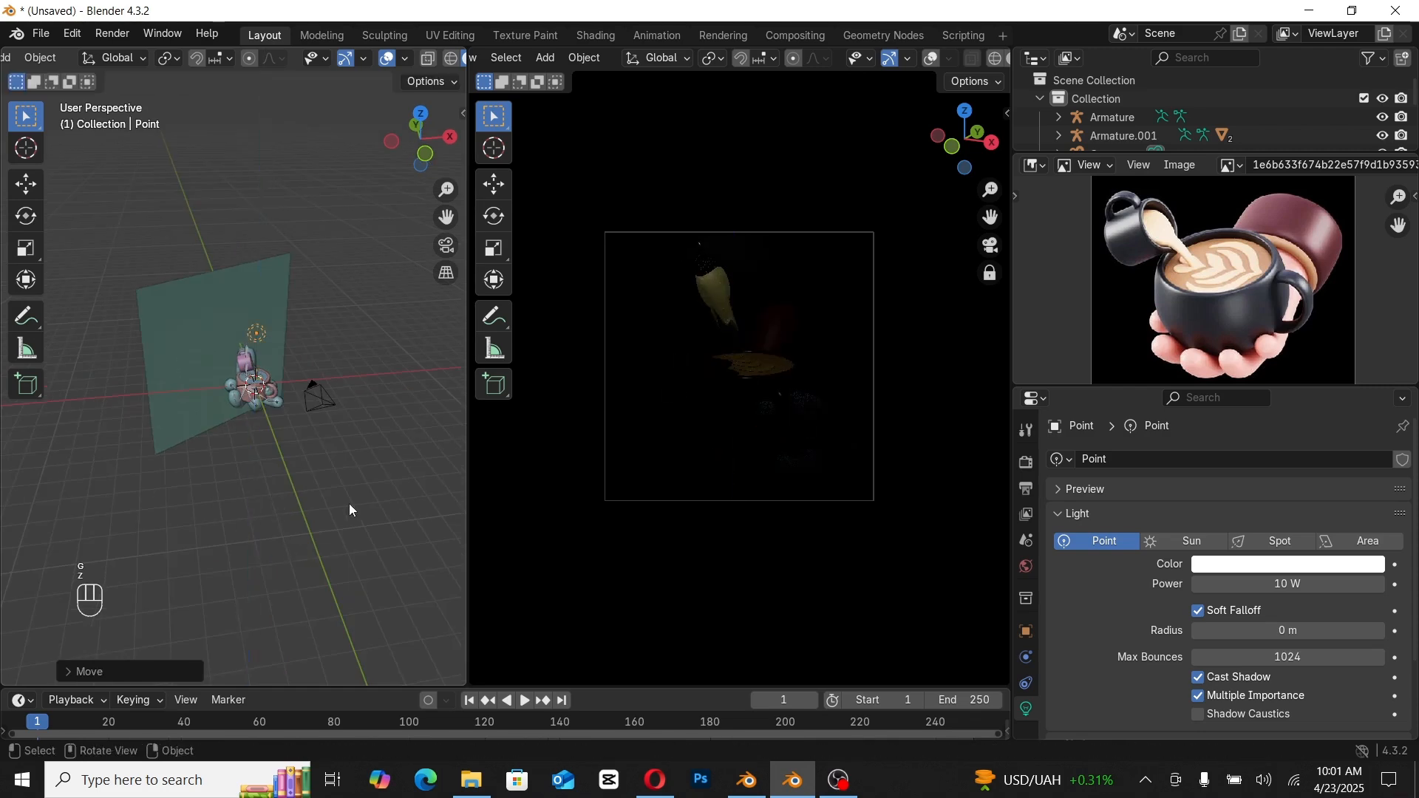
Step: Enable viewport denoising in the Cycles sampling settings
click(1026, 462)
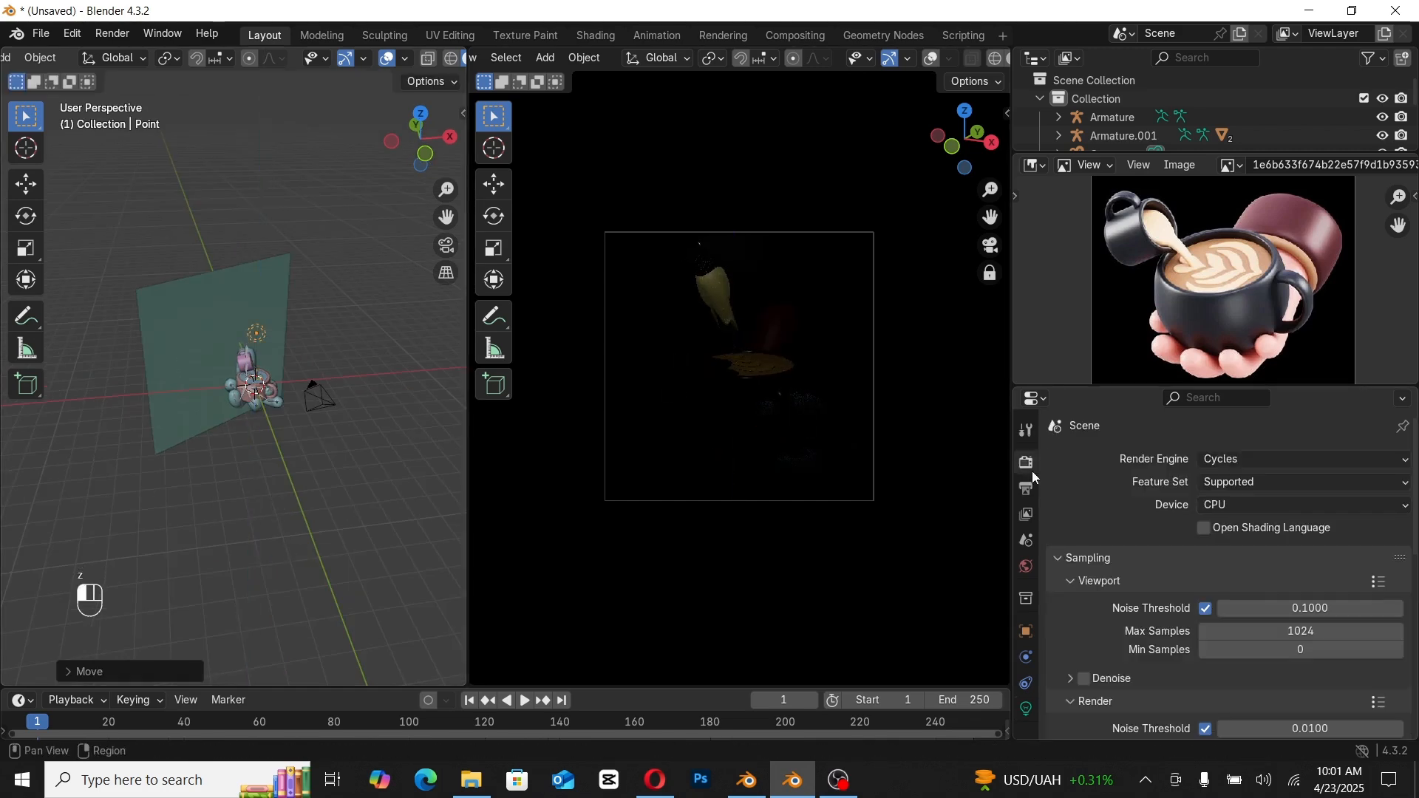
click(1275, 459)
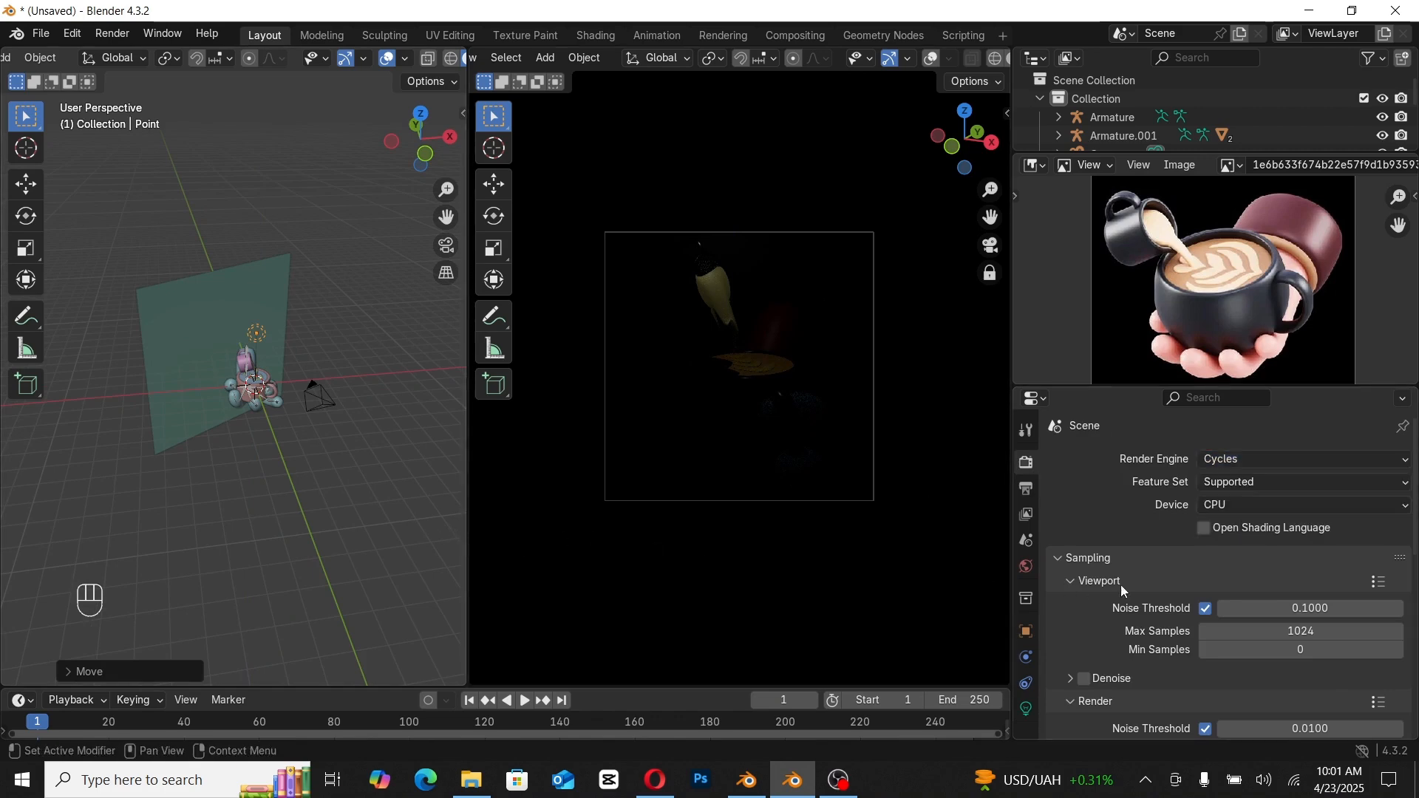
click(1071, 678)
click(1082, 680)
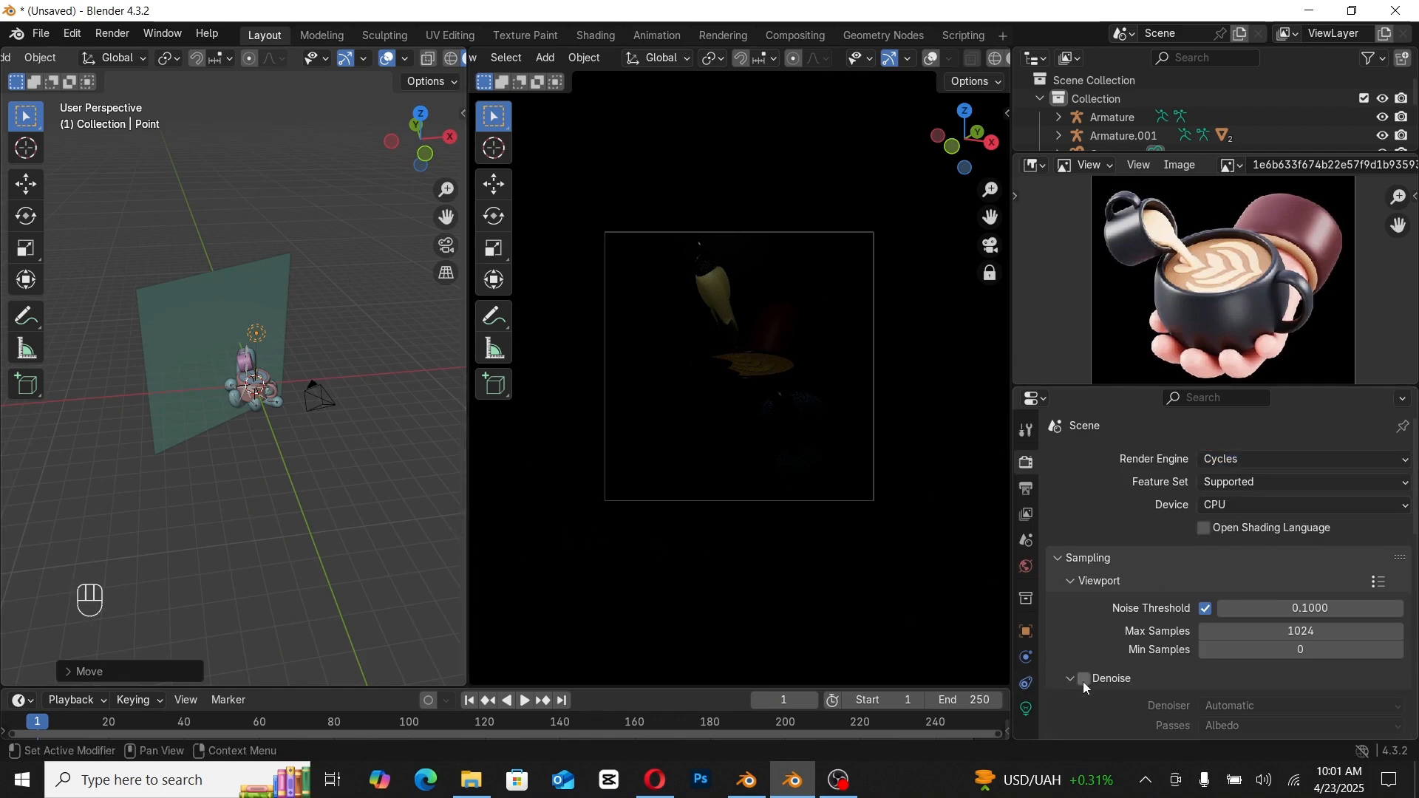
click(1071, 678)
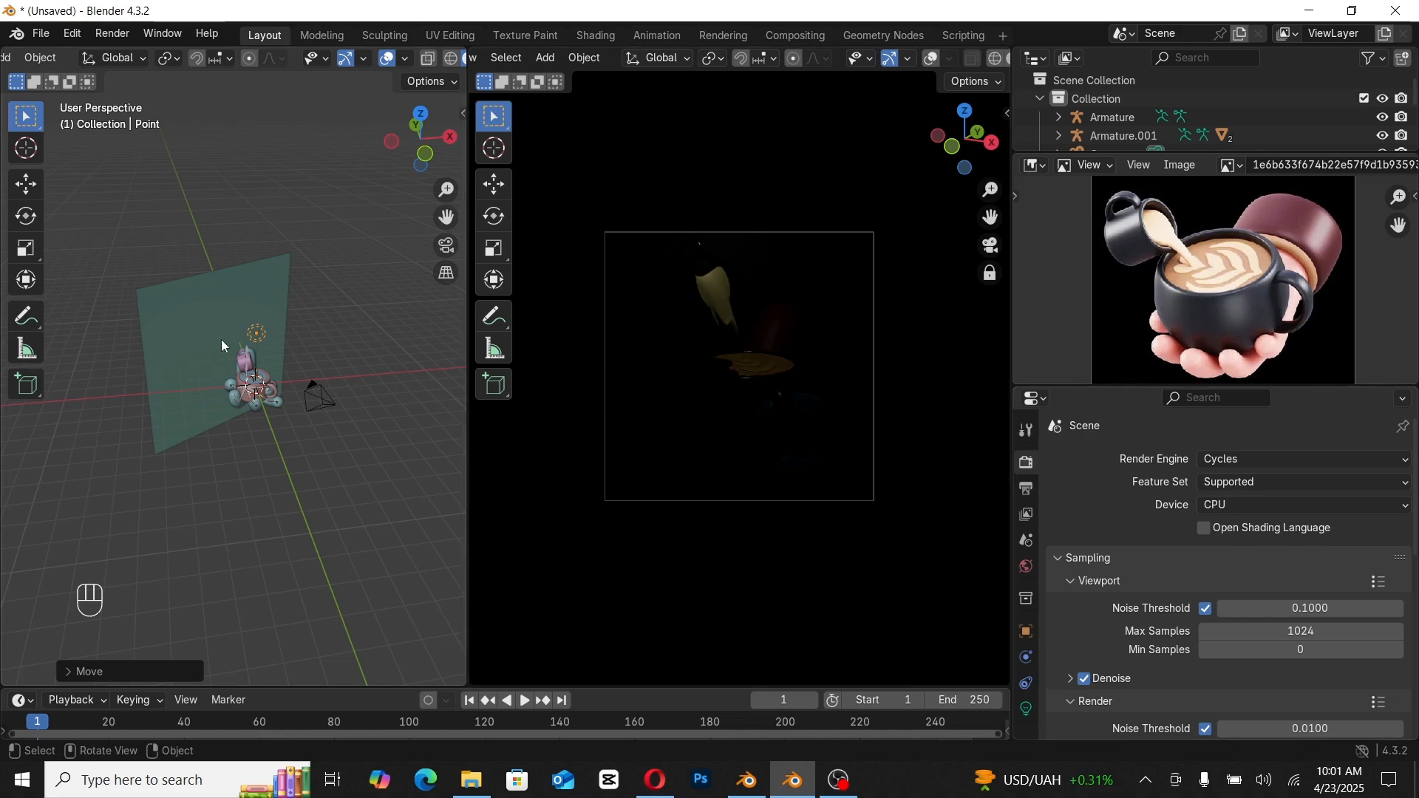
Step: Select the point light above the cups and set its power to 1000 W
click(267, 341)
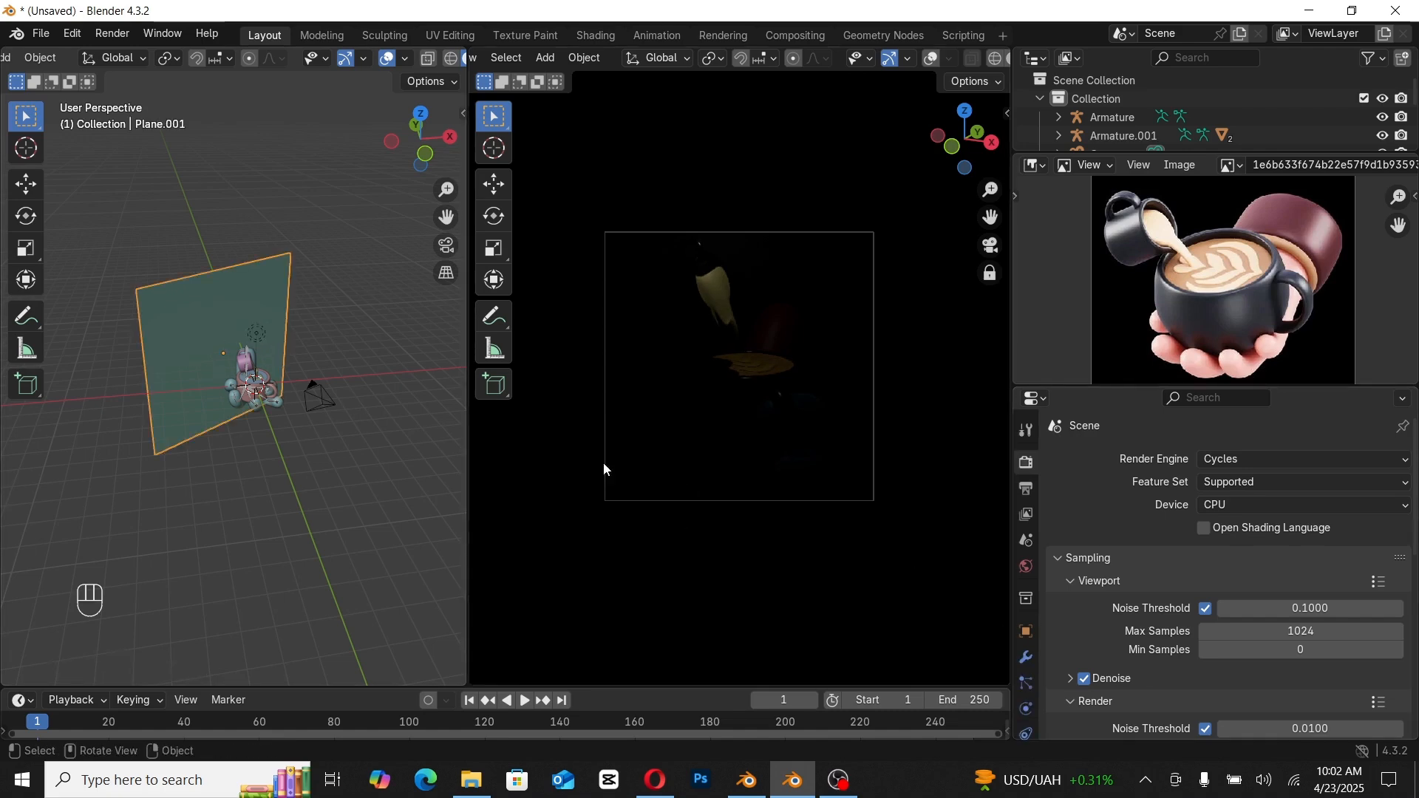
click(259, 334)
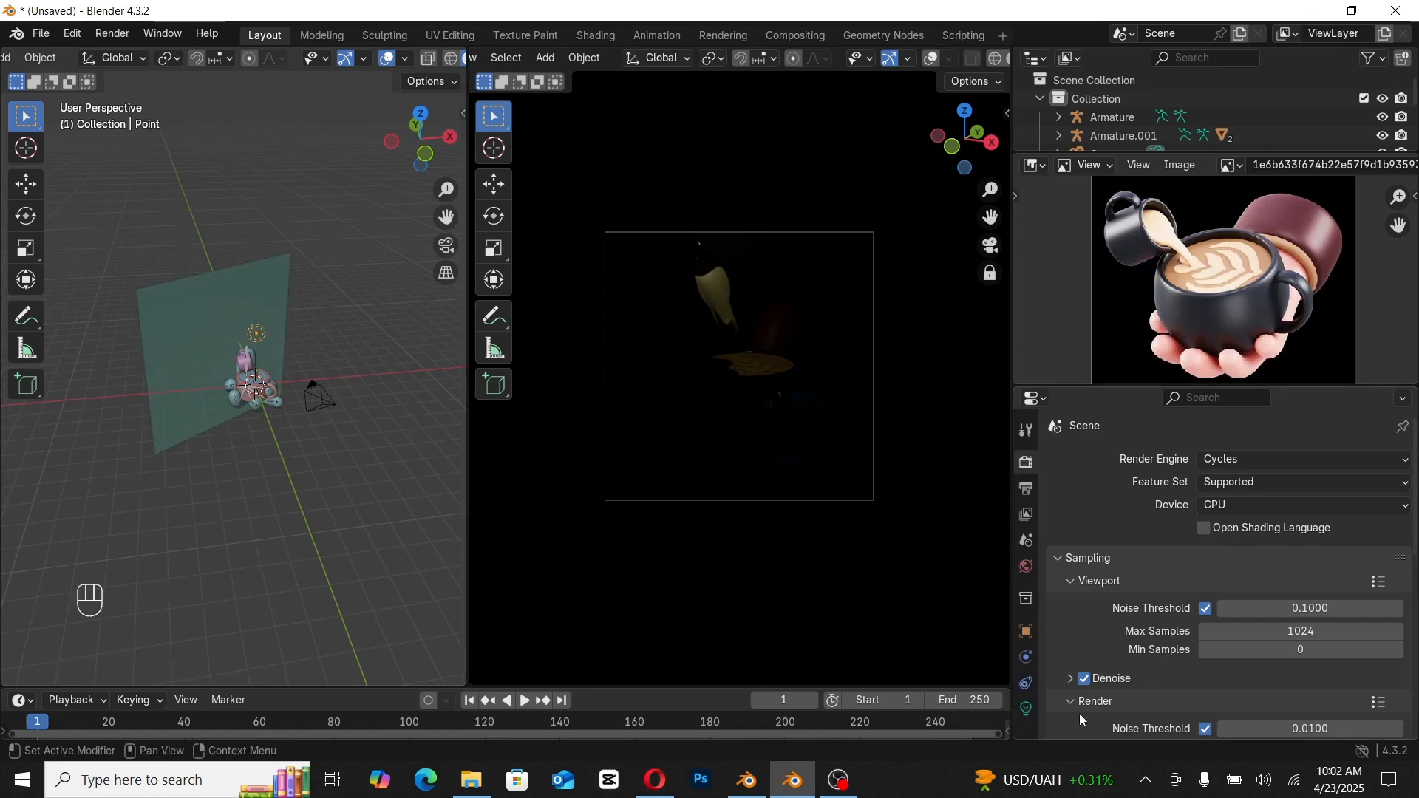
click(1033, 710)
double_click(1286, 585)
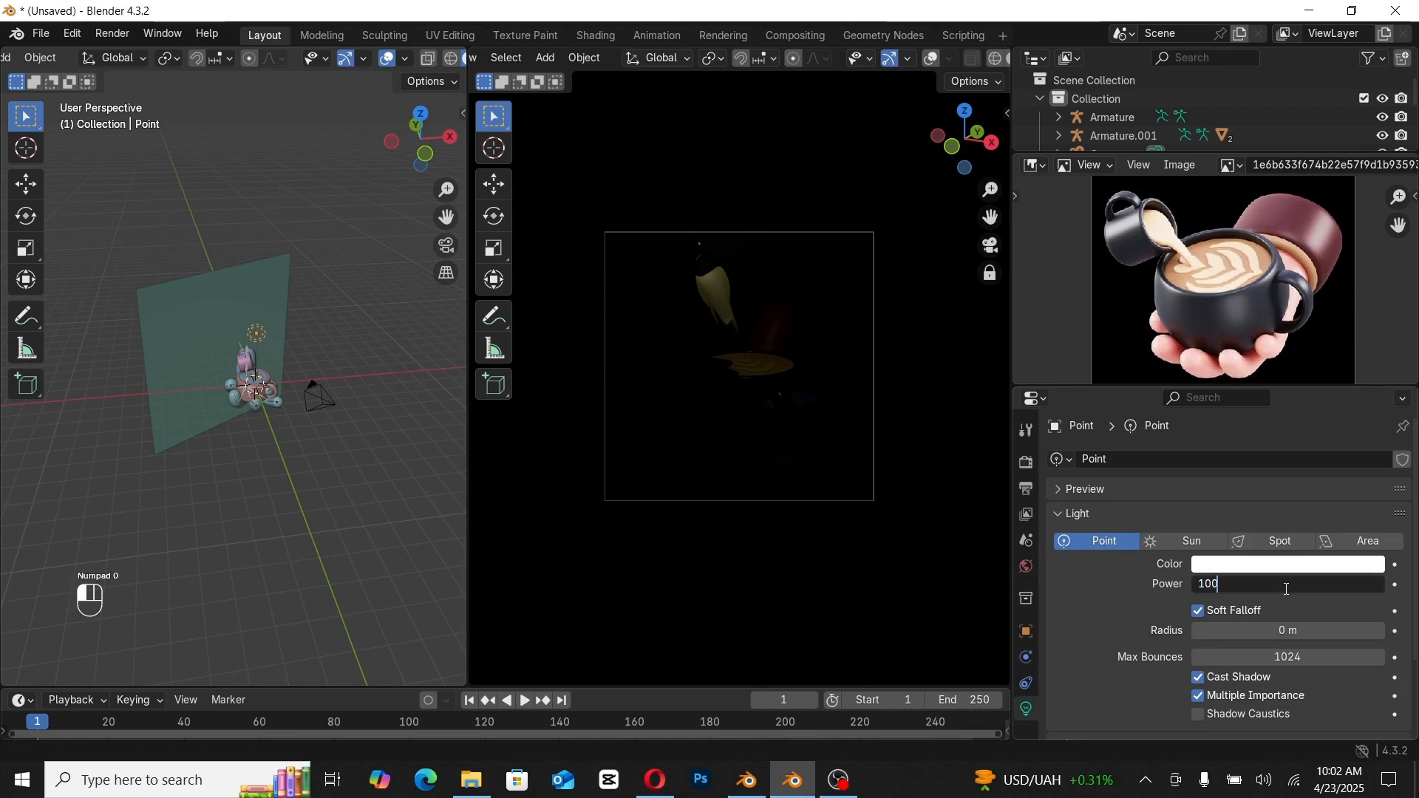
text(1000)
key(Return)
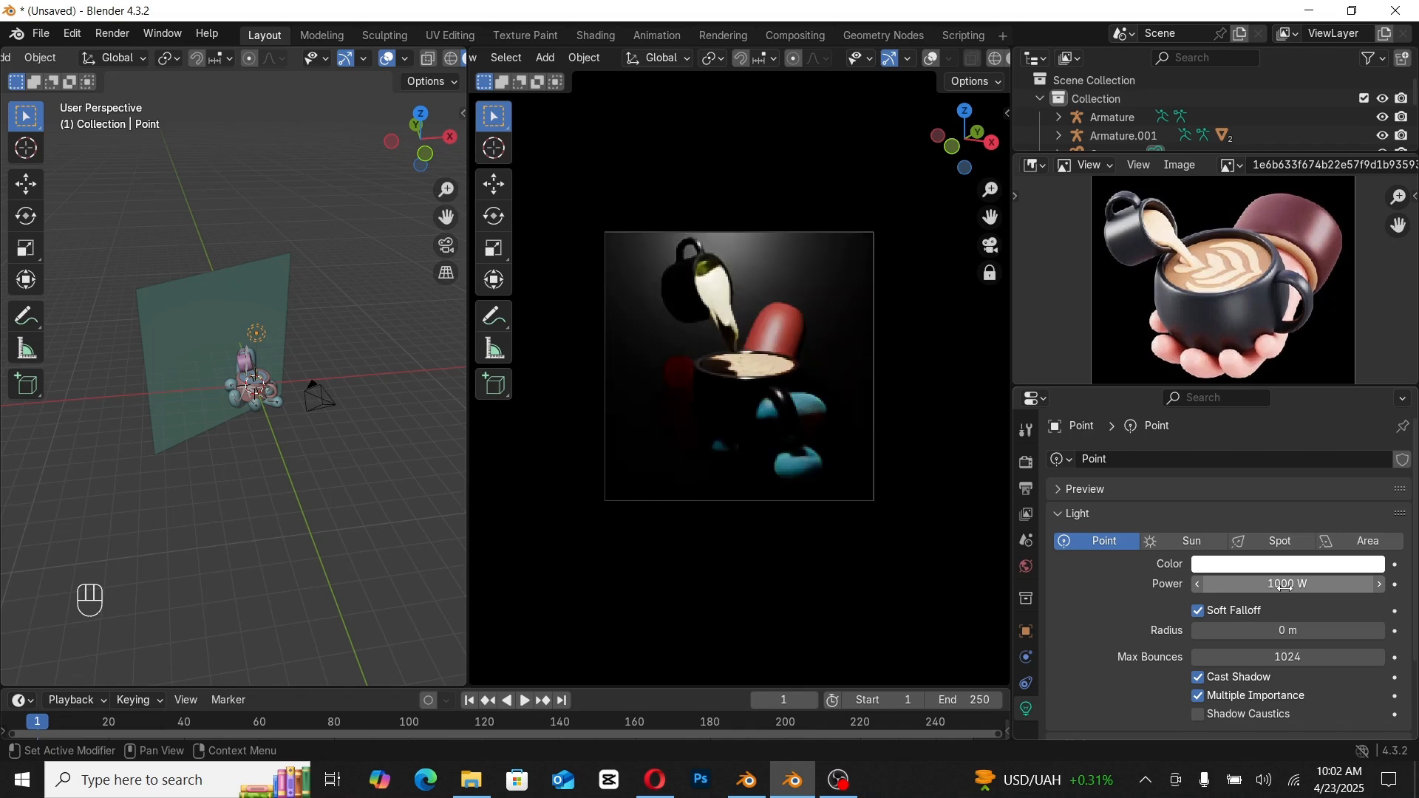
Step: Shift the point light in the negative X direction, past the pouring cup's side of the scene
scroll(291, 357, up, 4)
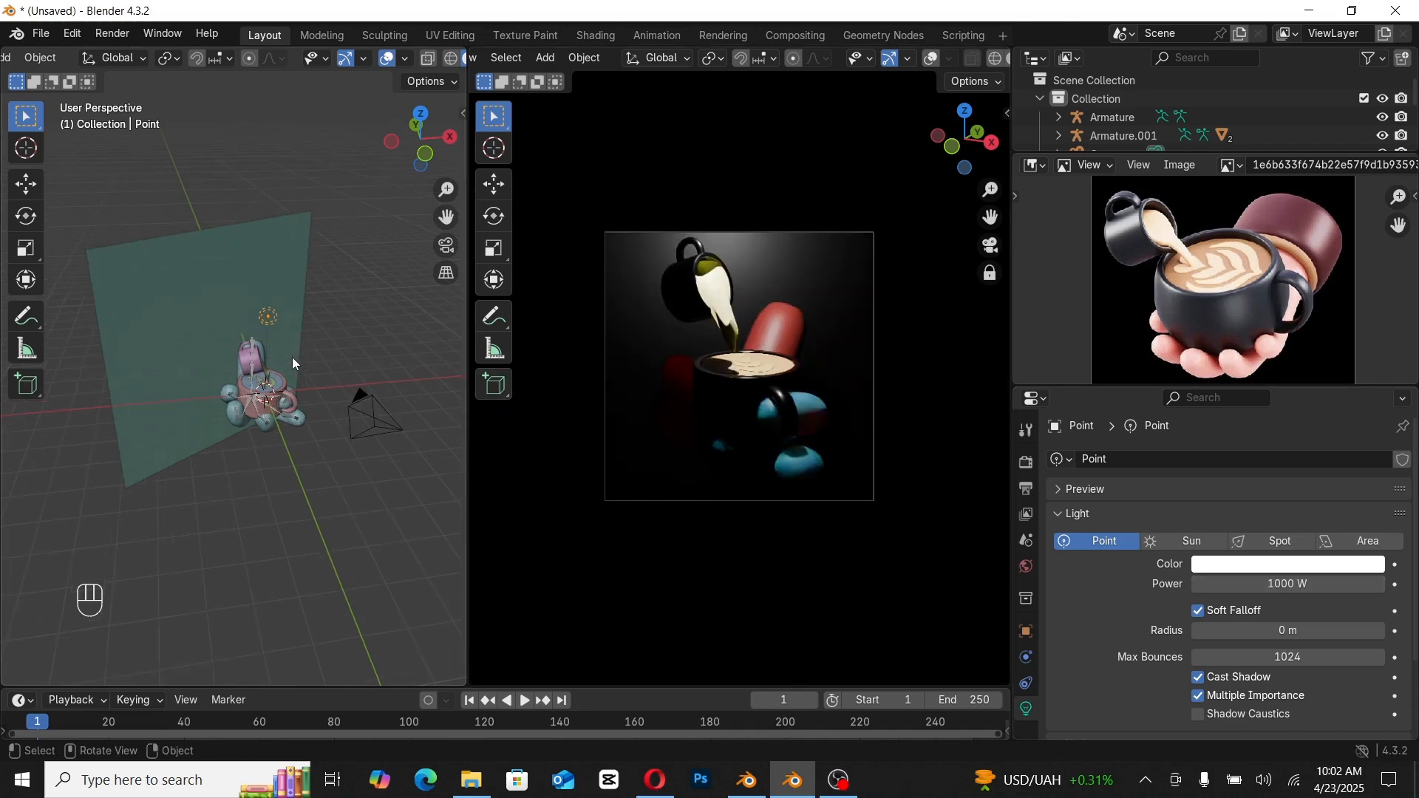
middle_drag(286, 349, 333, 380)
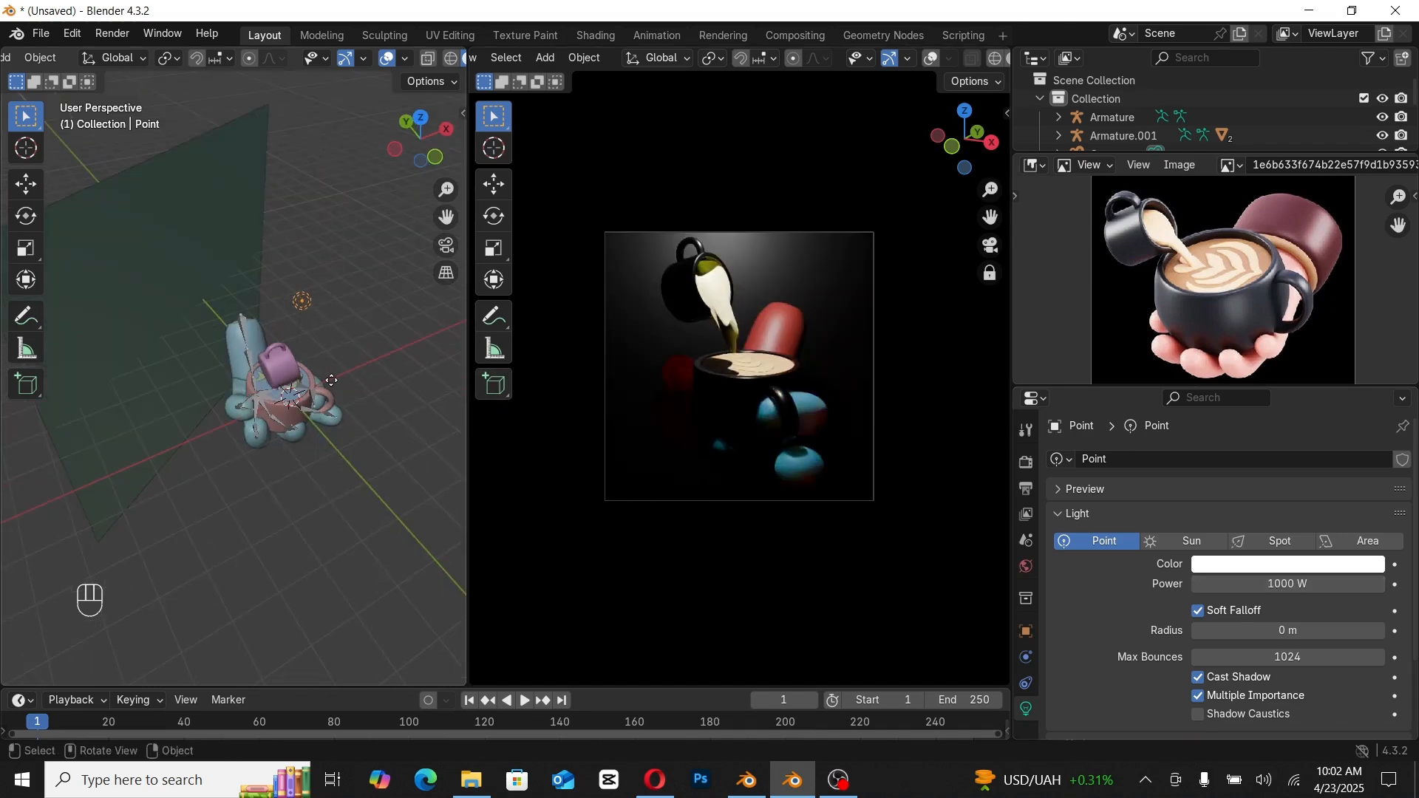
key(g)
key(y)
key(x)
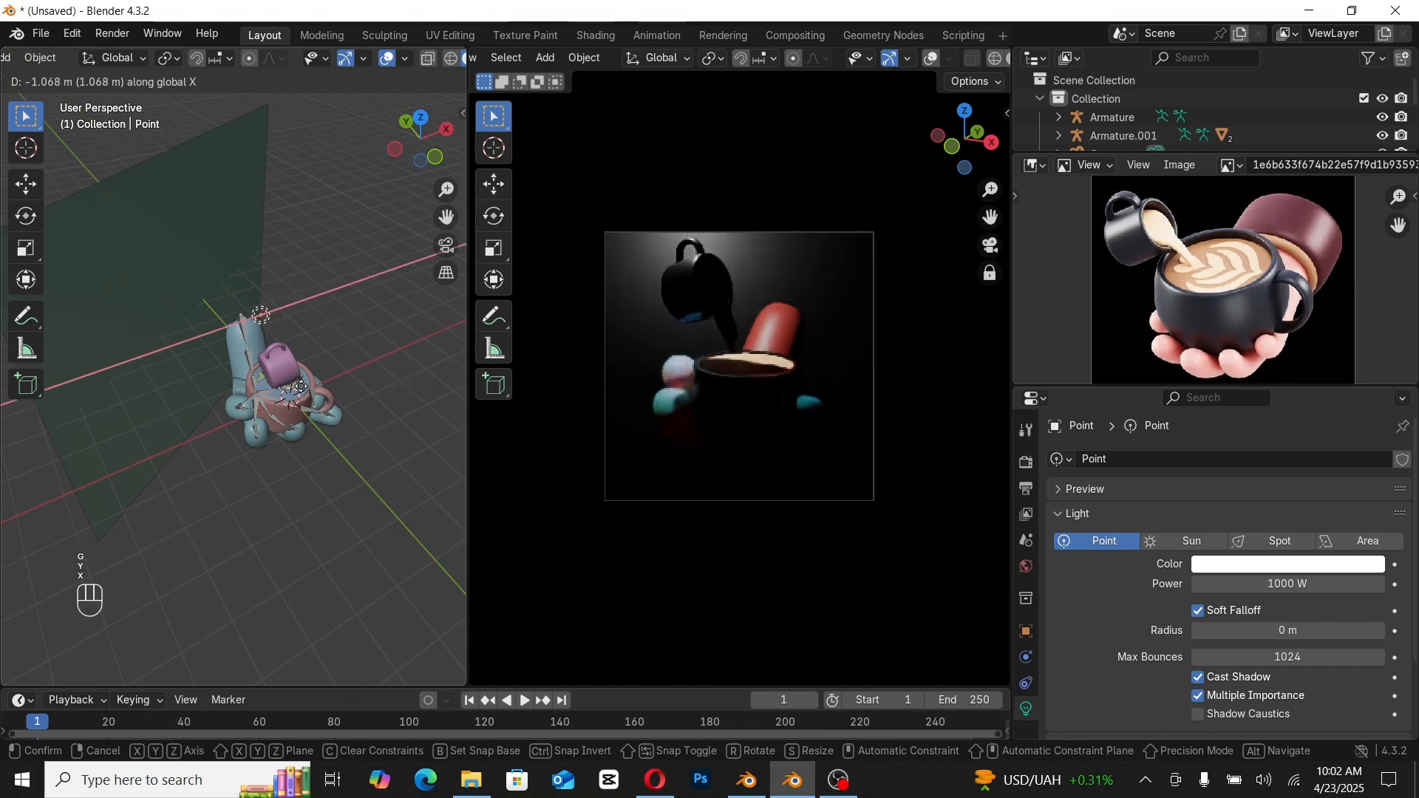
click(458, 414)
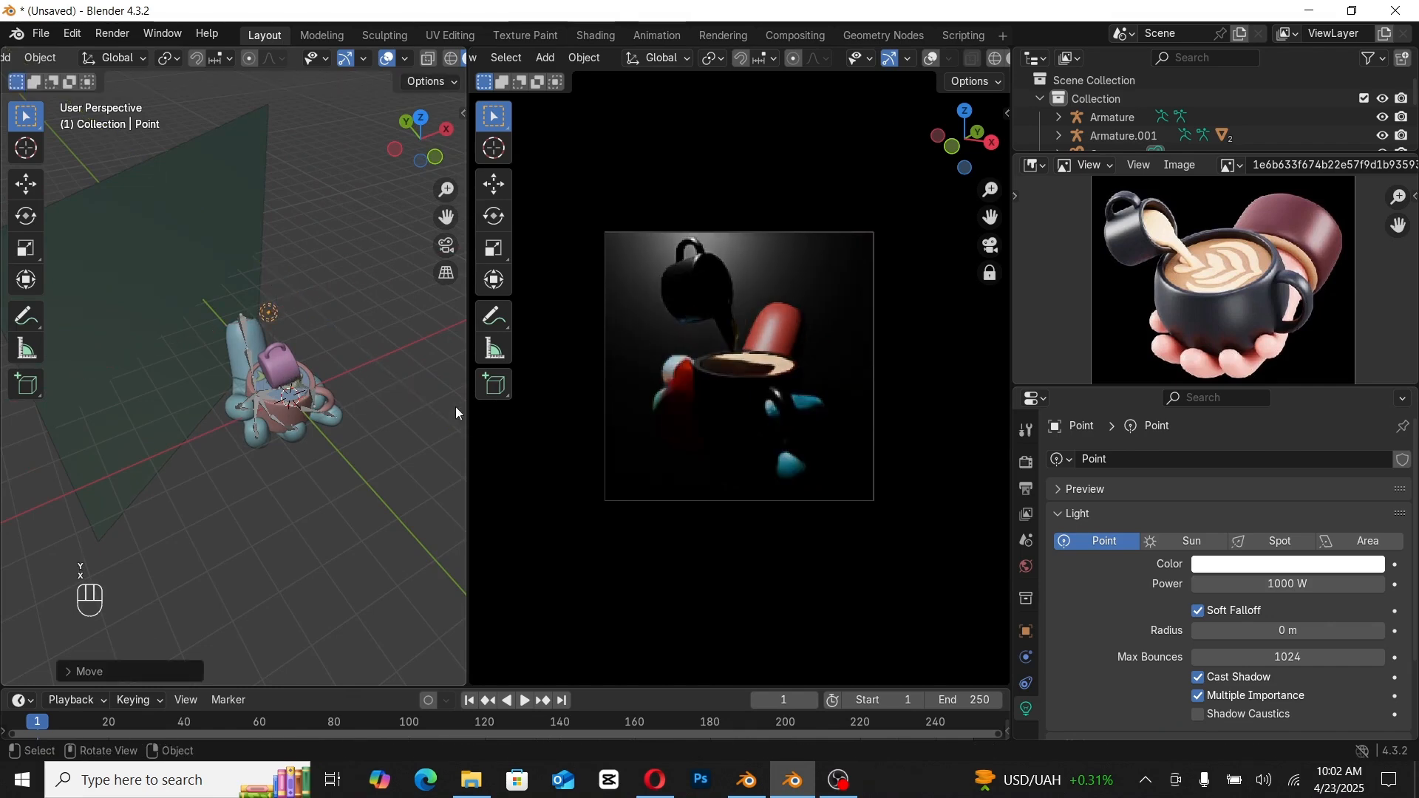
click(1025, 462)
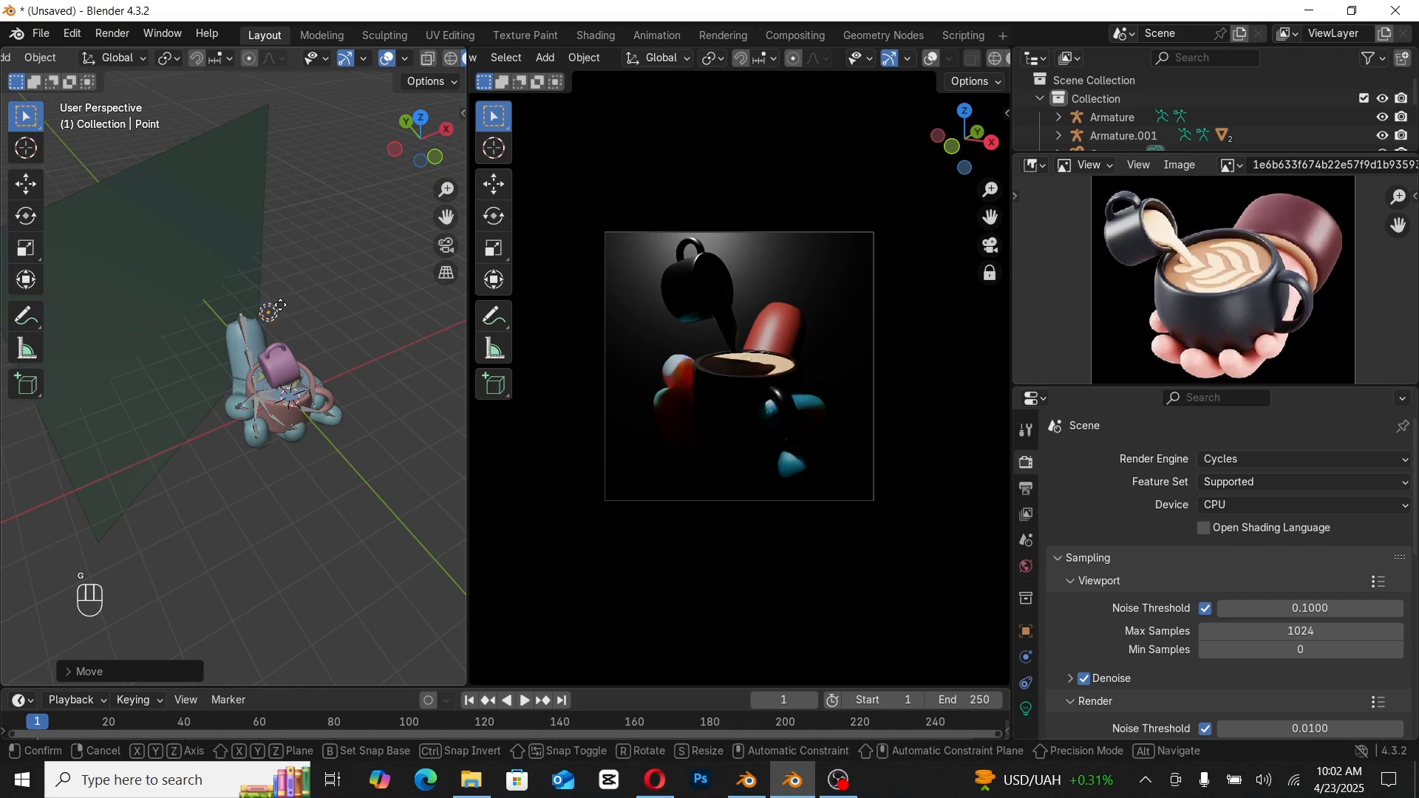
key(g)
key(y)
key(x)
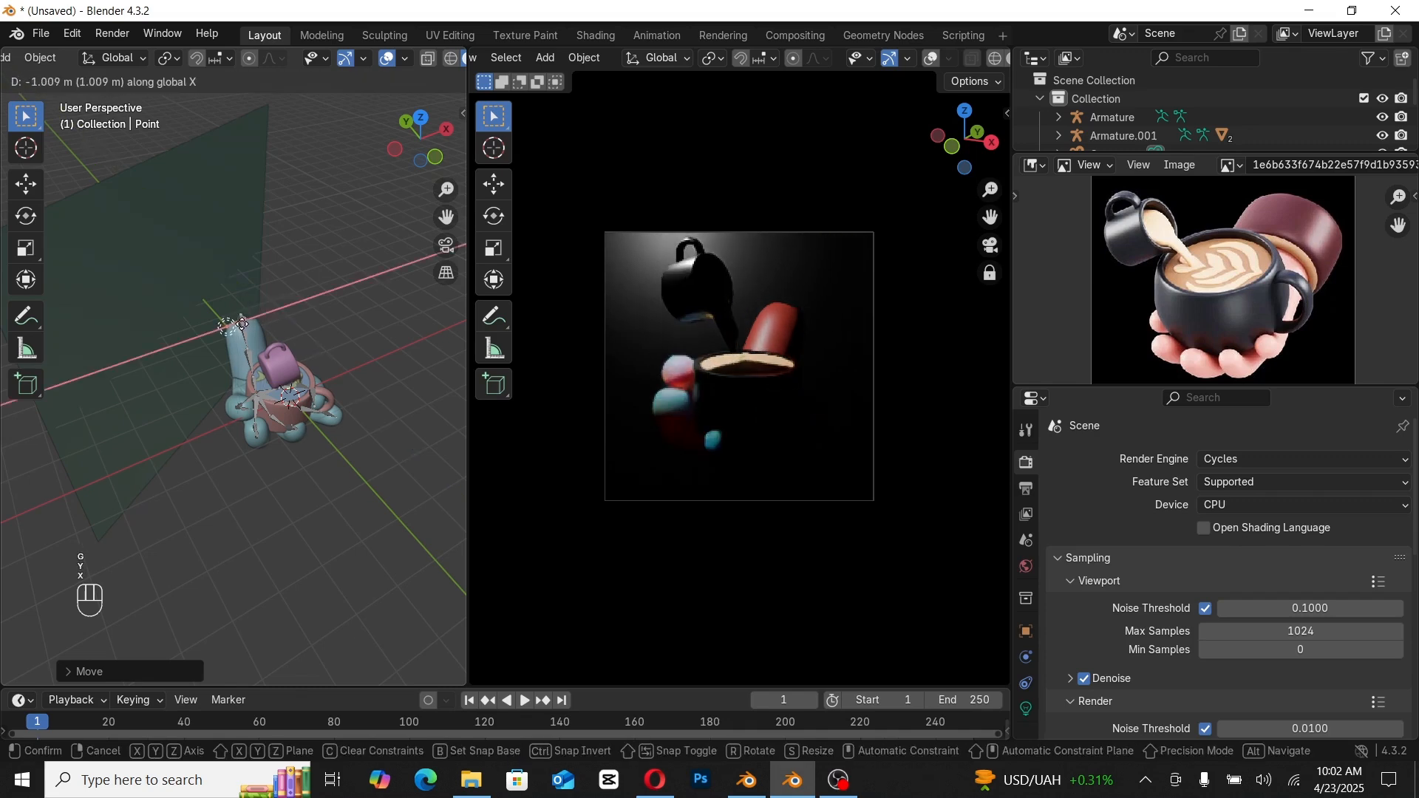
click(241, 327)
Step: Move the point light back along Y and down along Z so it sits behind the hand near the backdrop
middle_drag(240, 329, 309, 339)
key(g)
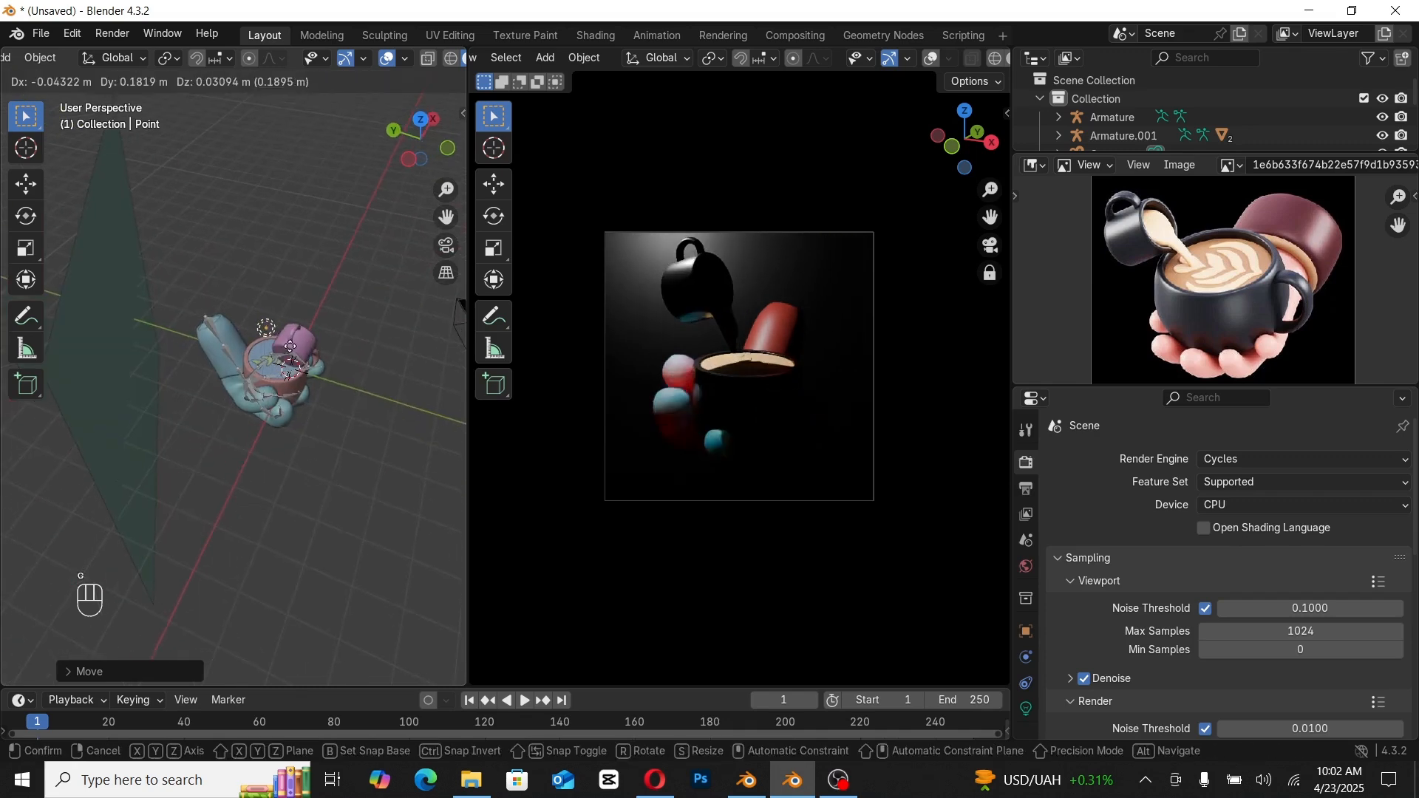
key(y)
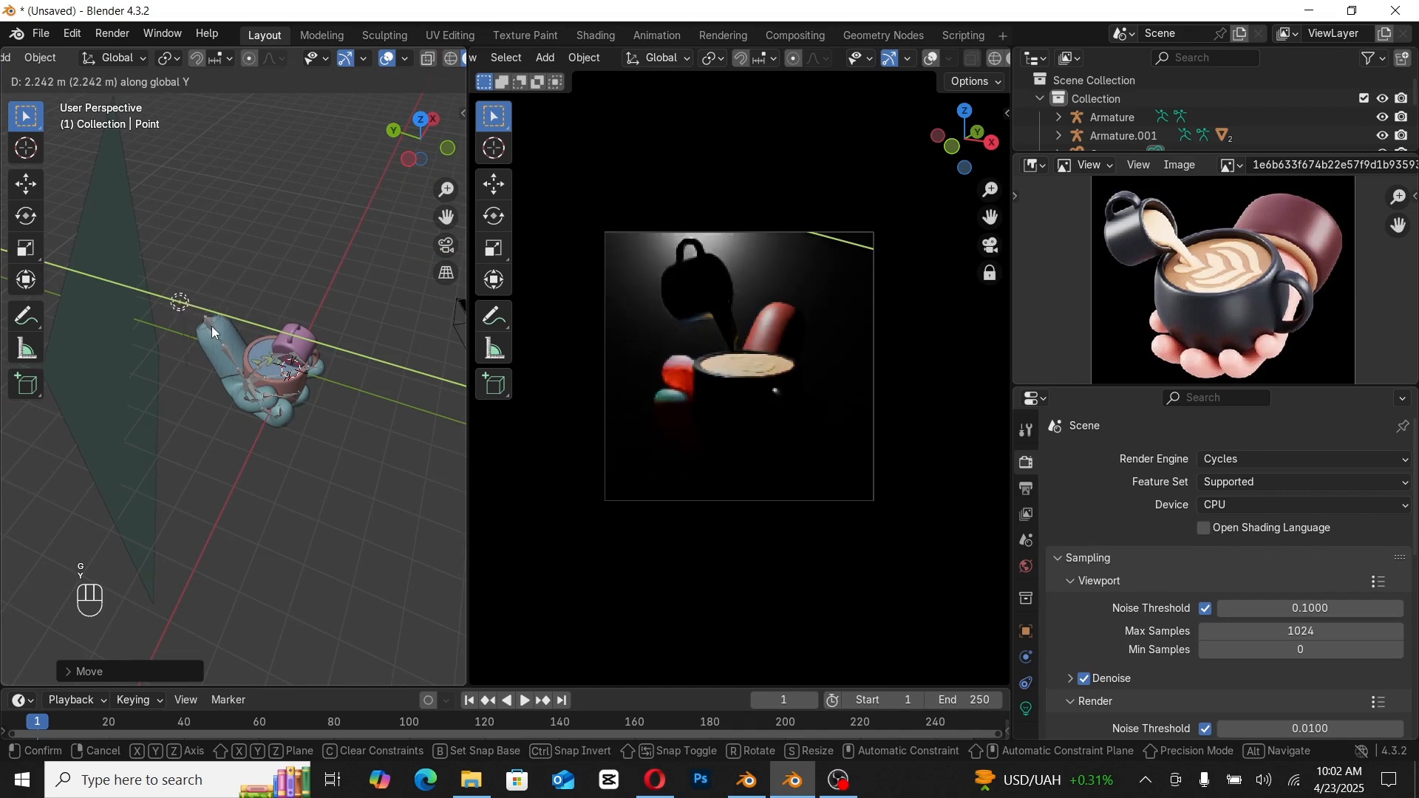
key(z)
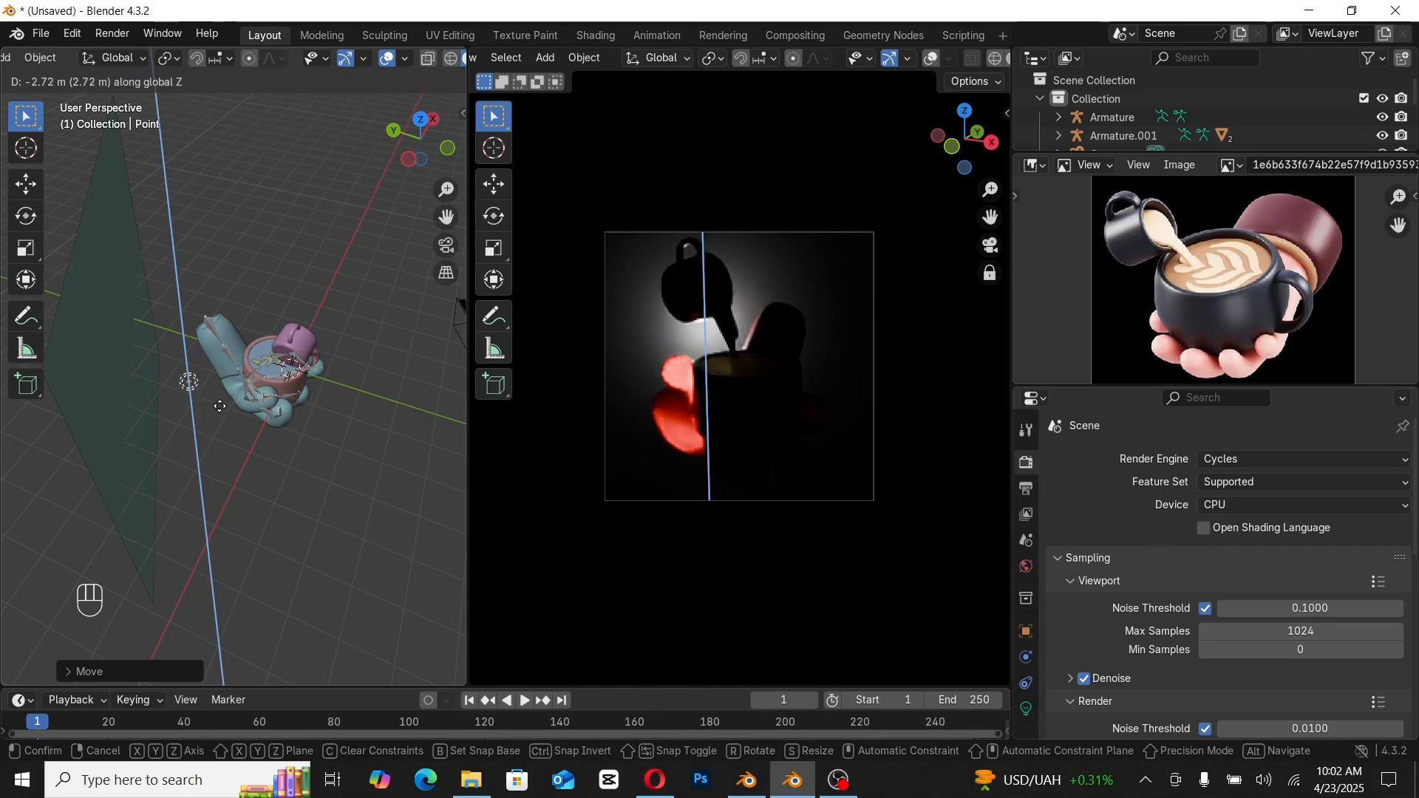
key(y)
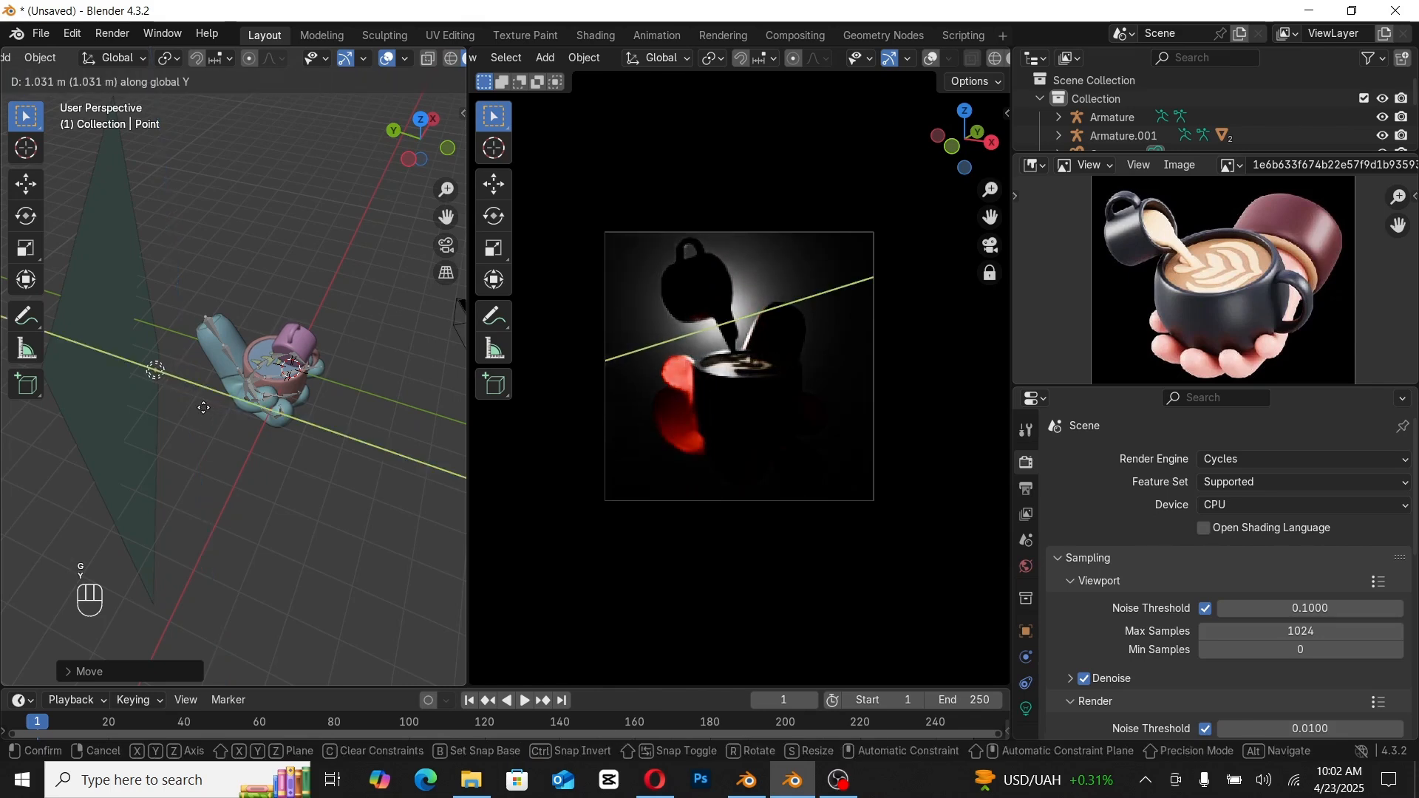
click(211, 406)
Step: Duplicate the point light to a spot in front of and below the hand, and change the copy to an area light
key(shift+d)
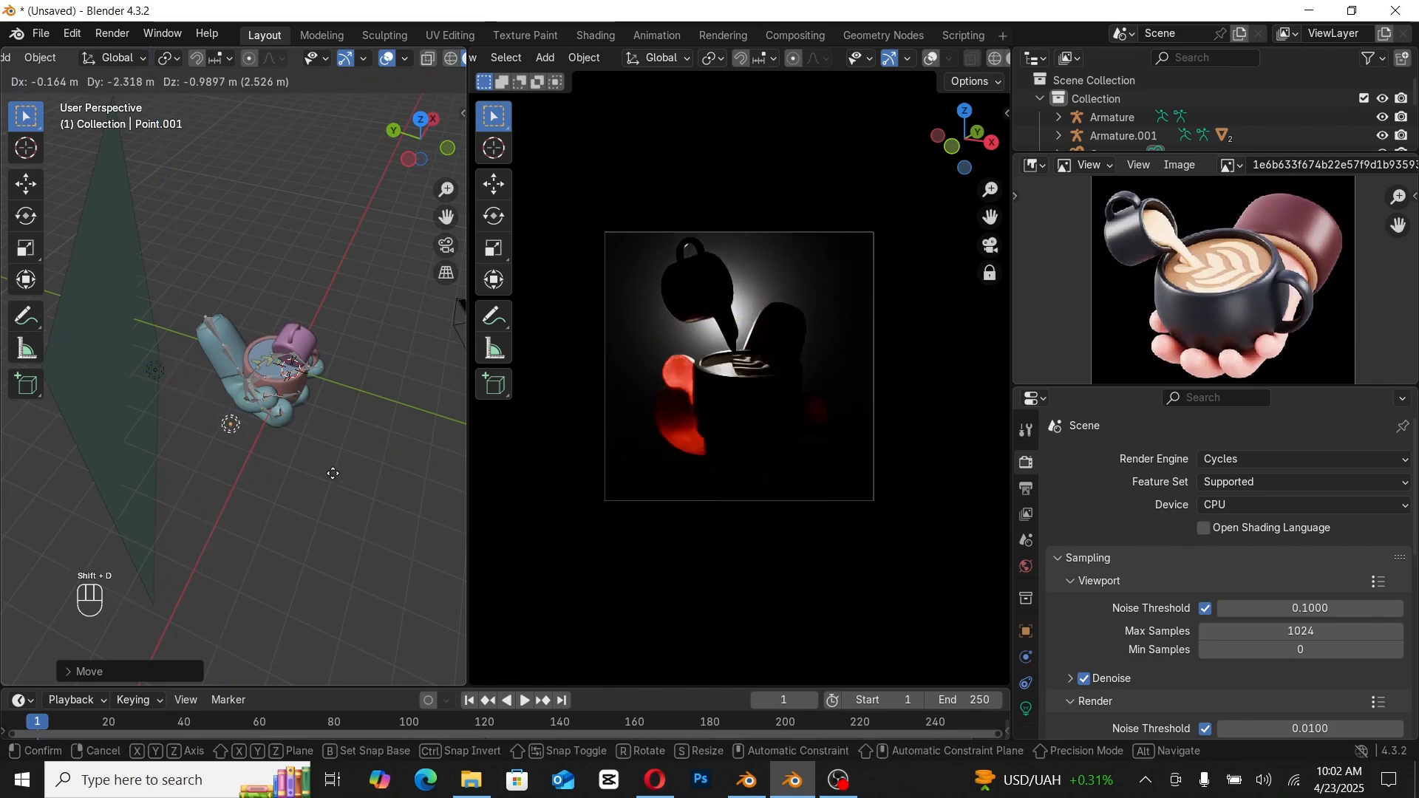
click(316, 472)
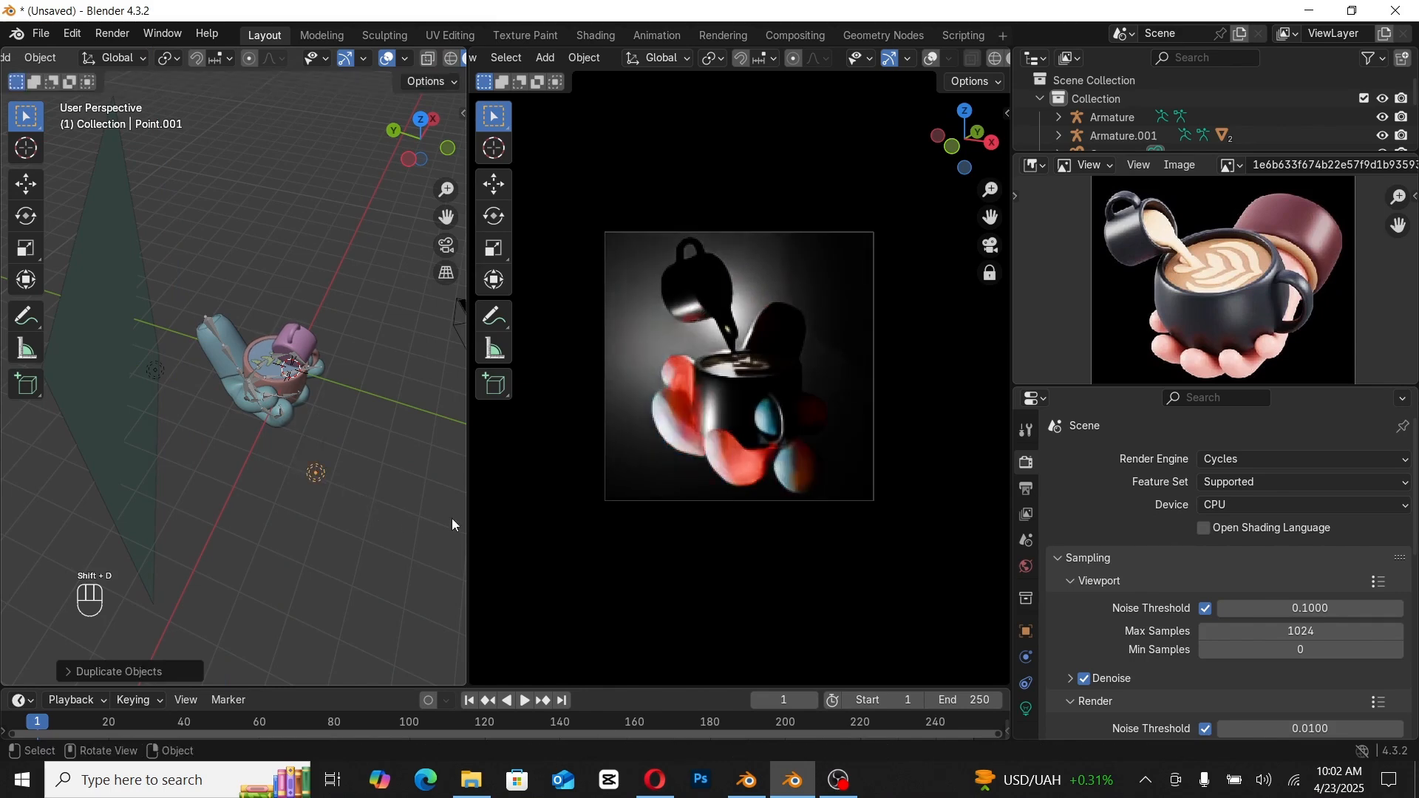
click(1032, 707)
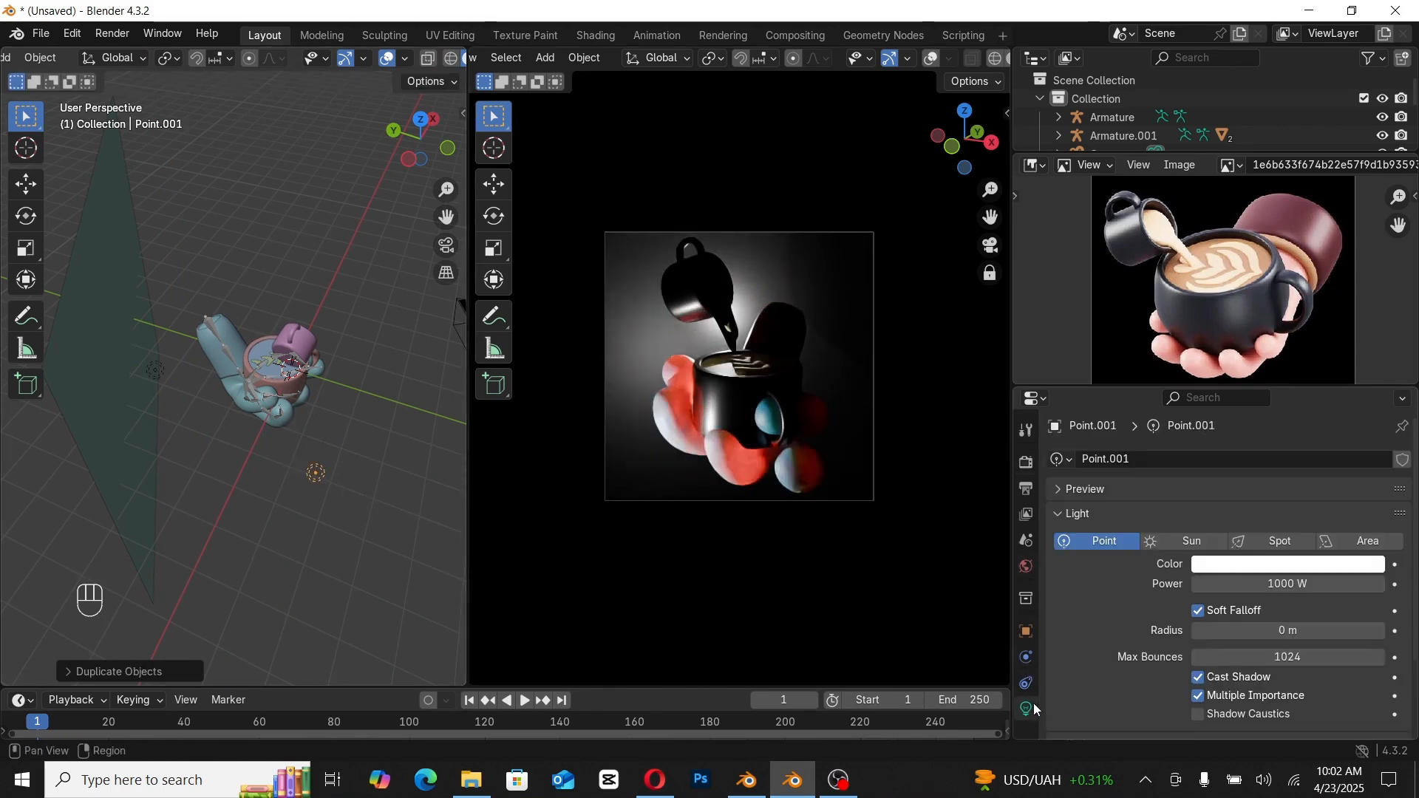
click(1368, 541)
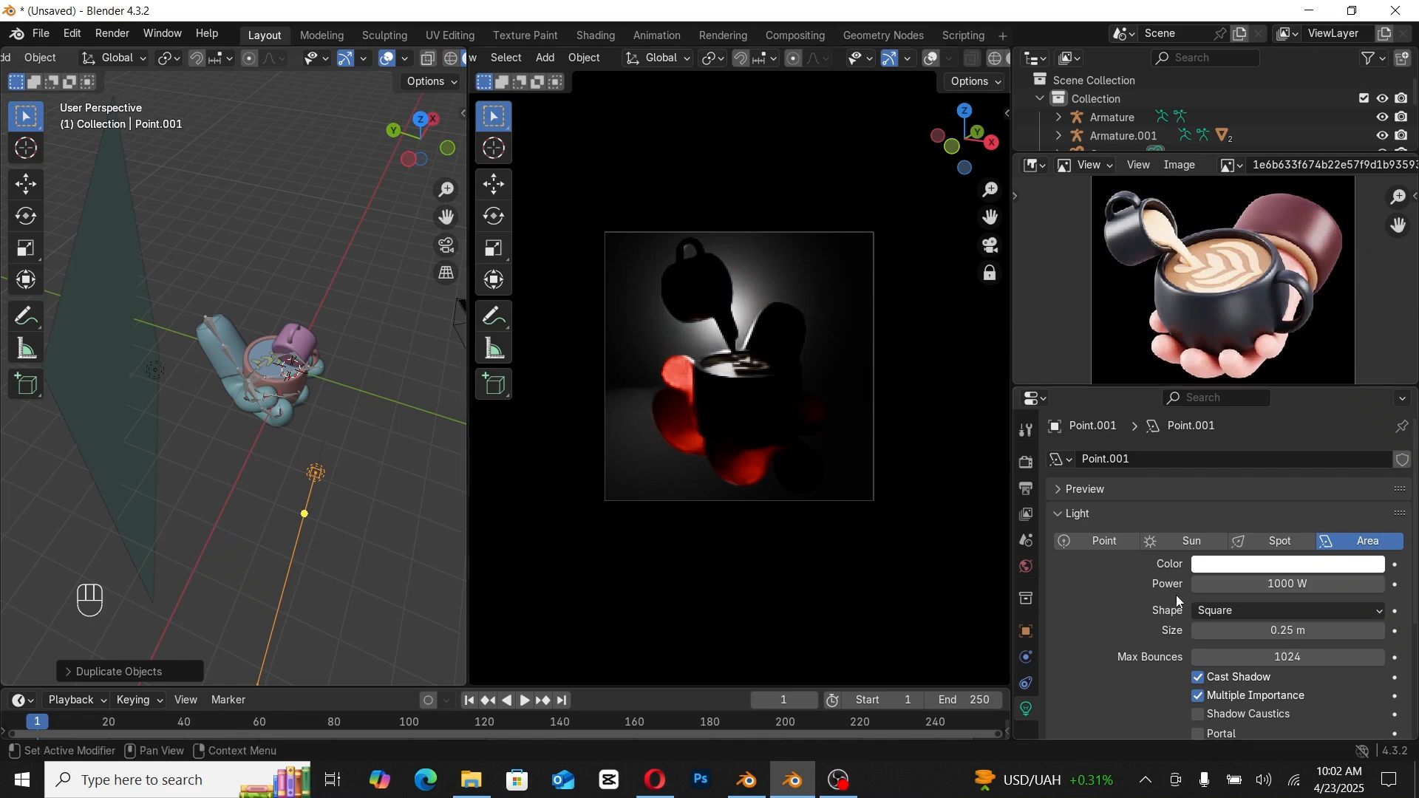
Step: Rotate the area light about 100° in the right side view so that it points at the hand and cup
middle_drag(344, 547, 214, 499)
key(KP_7)
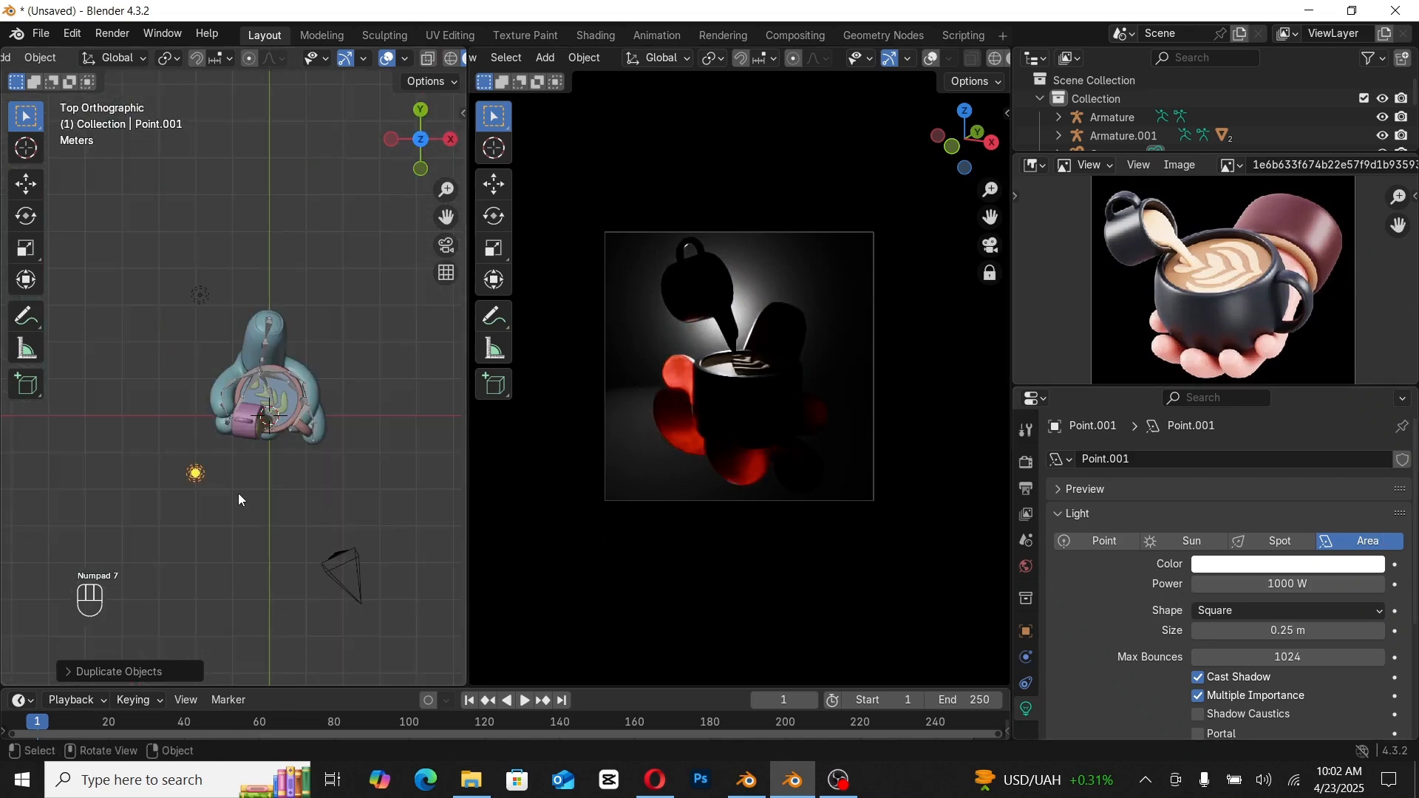
middle_drag(335, 537, 216, 399)
key(KP_3)
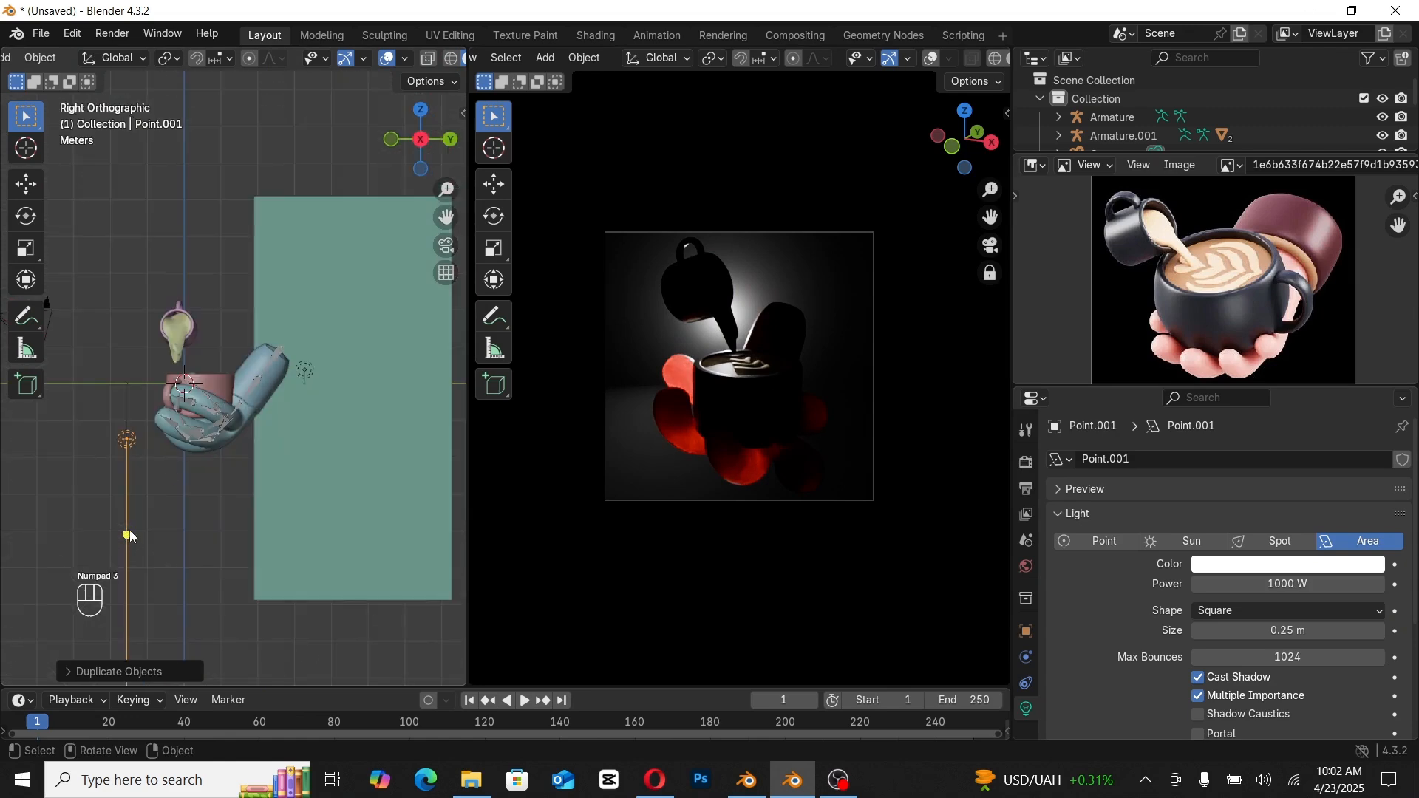
click(151, 542)
key(ctrl+z)
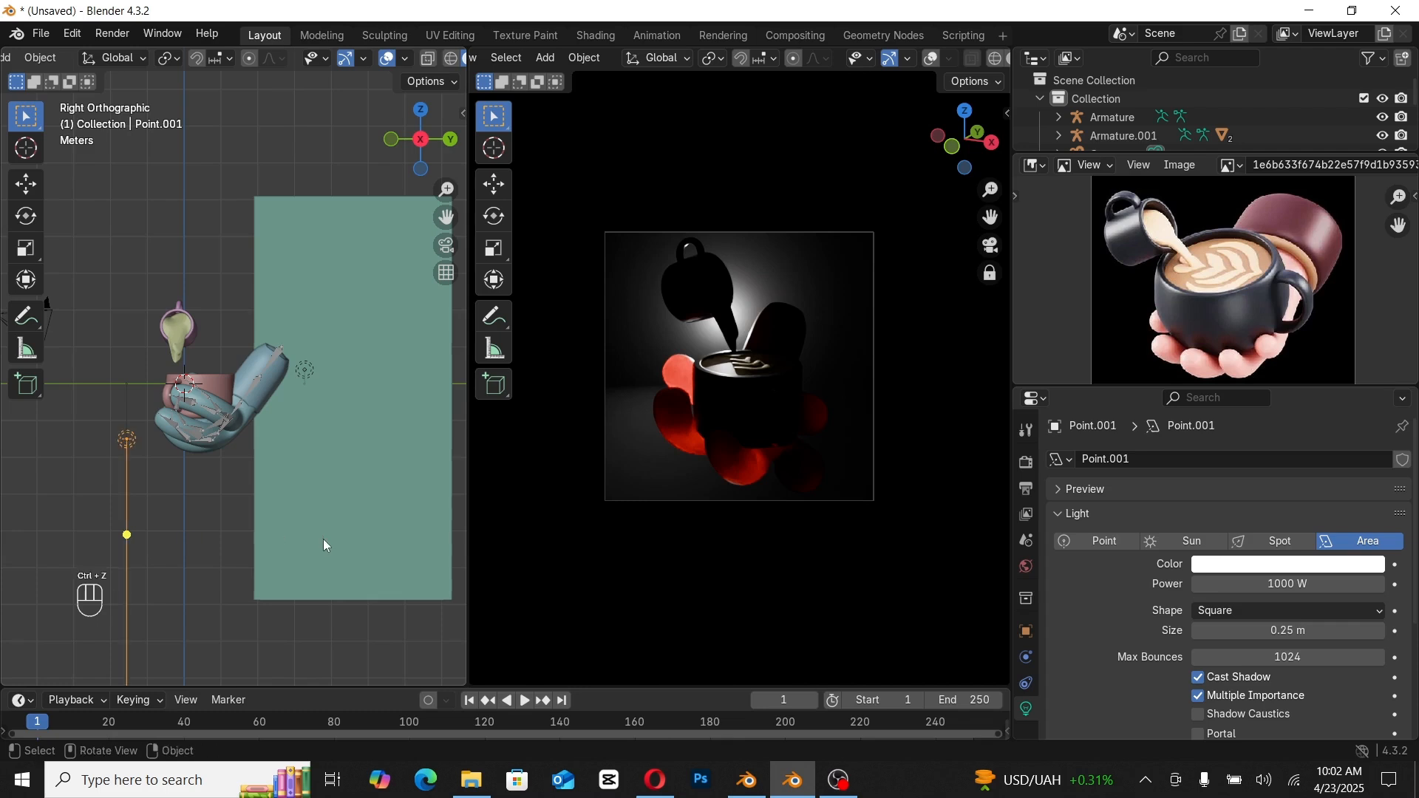
key(r)
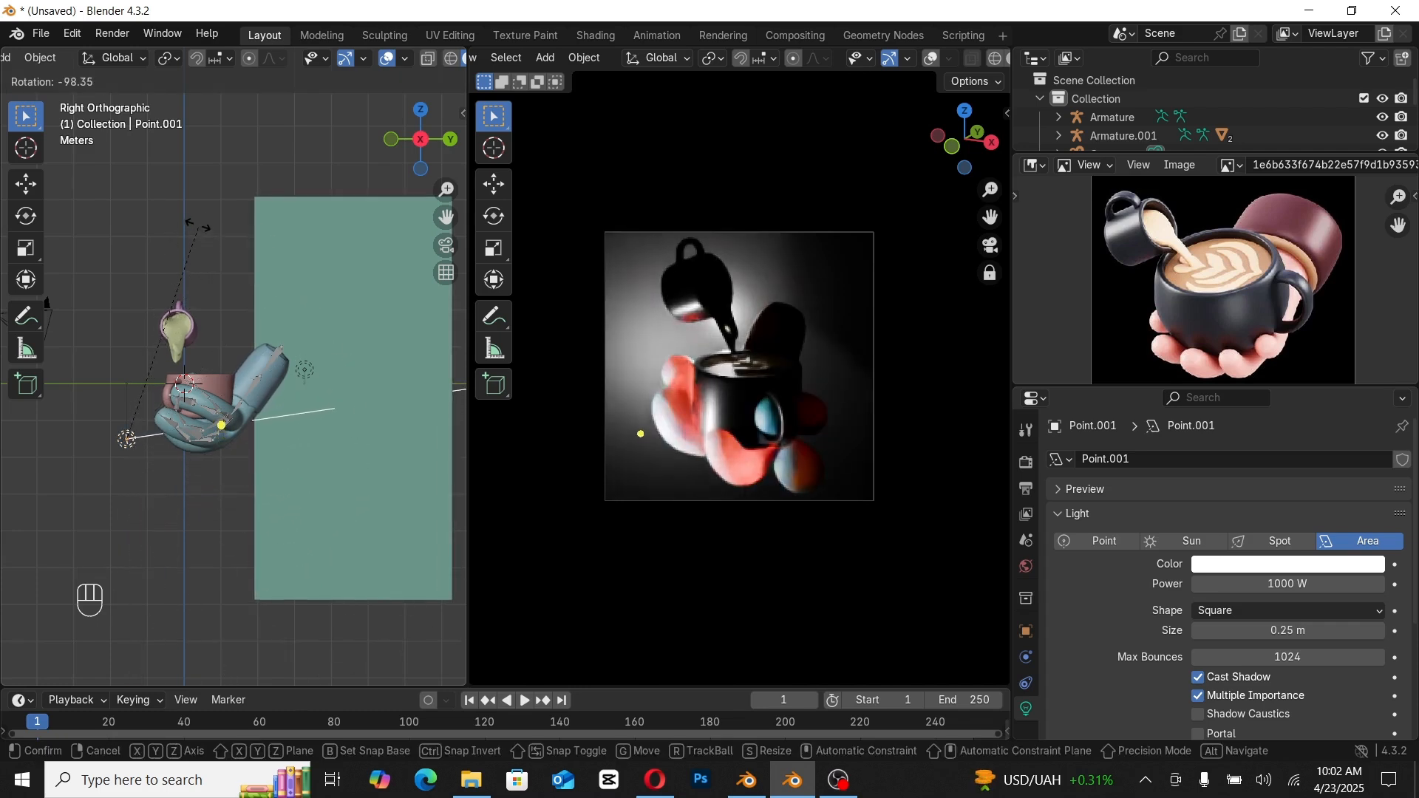
click(178, 200)
Step: From the top view, move the area light forward along negative Y, in front of the camera's distance, and about 2.9 m along positive X
key(KP_7)
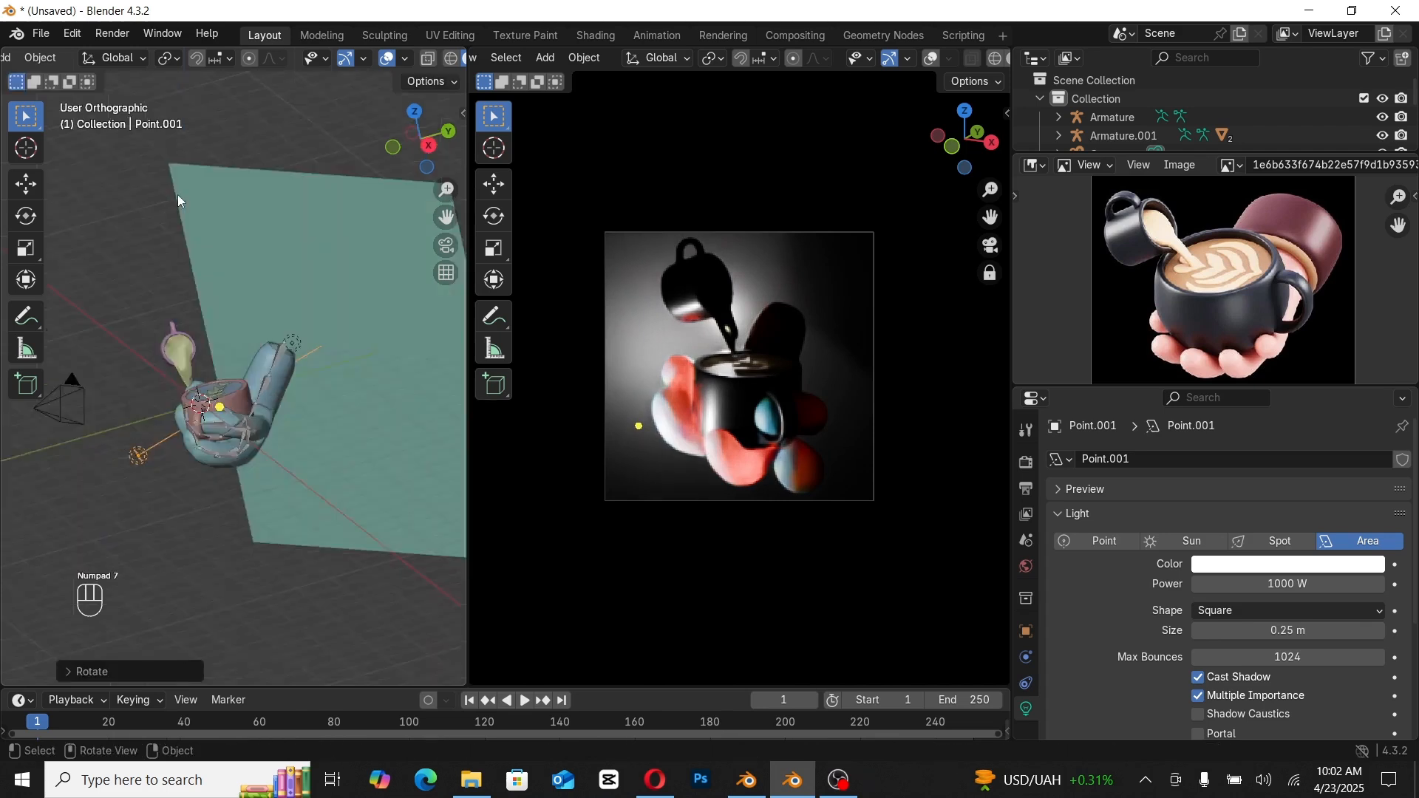
key(g)
key(y)
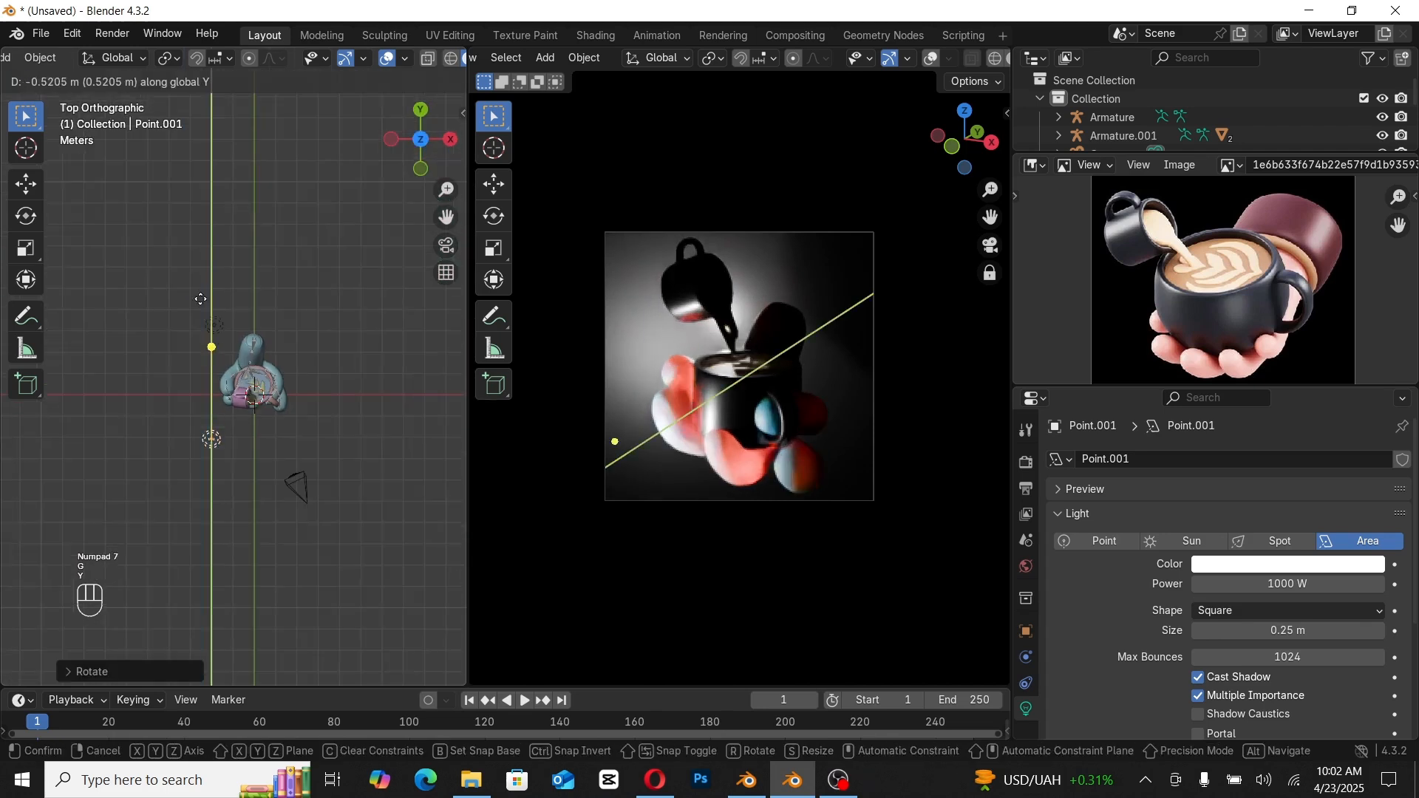
click(208, 399)
key(g)
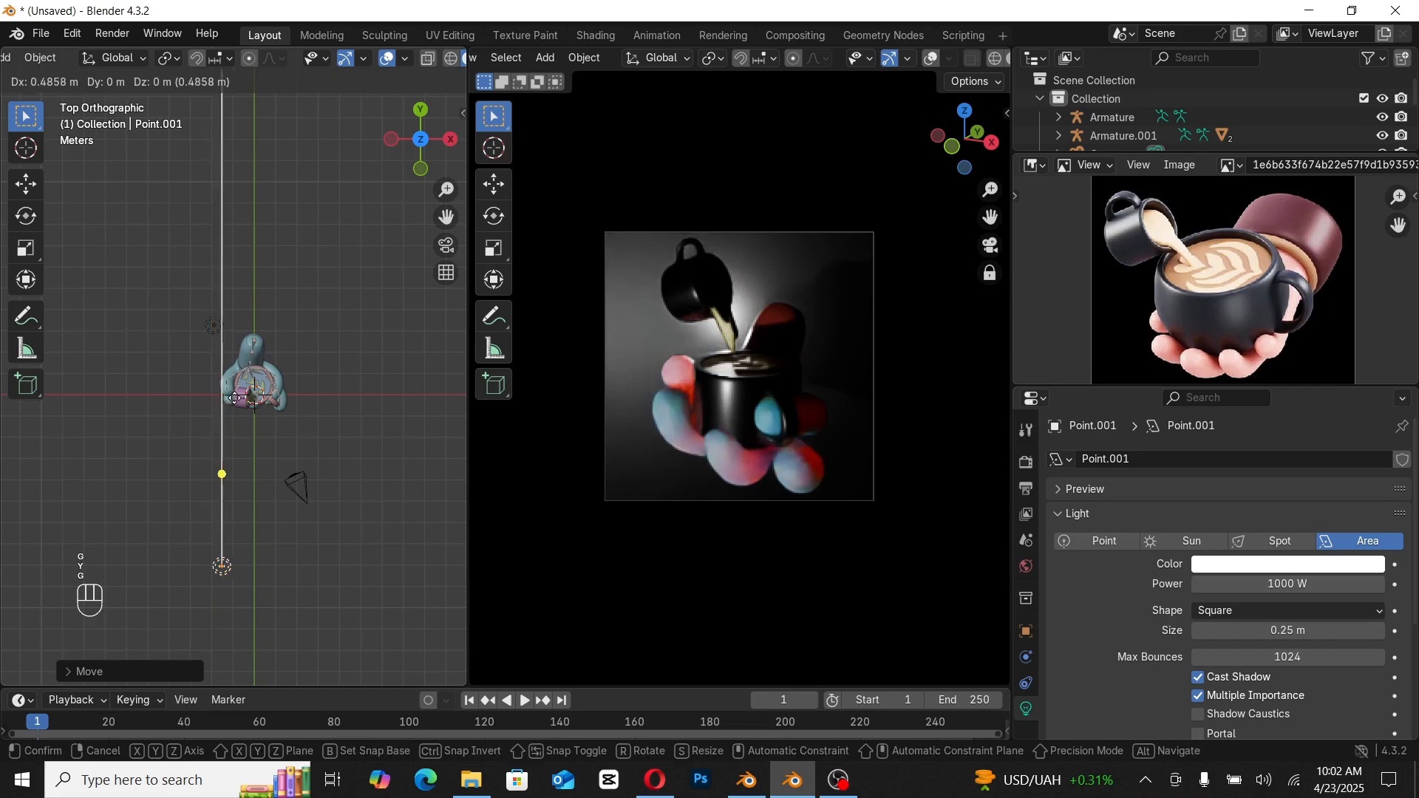
key(x)
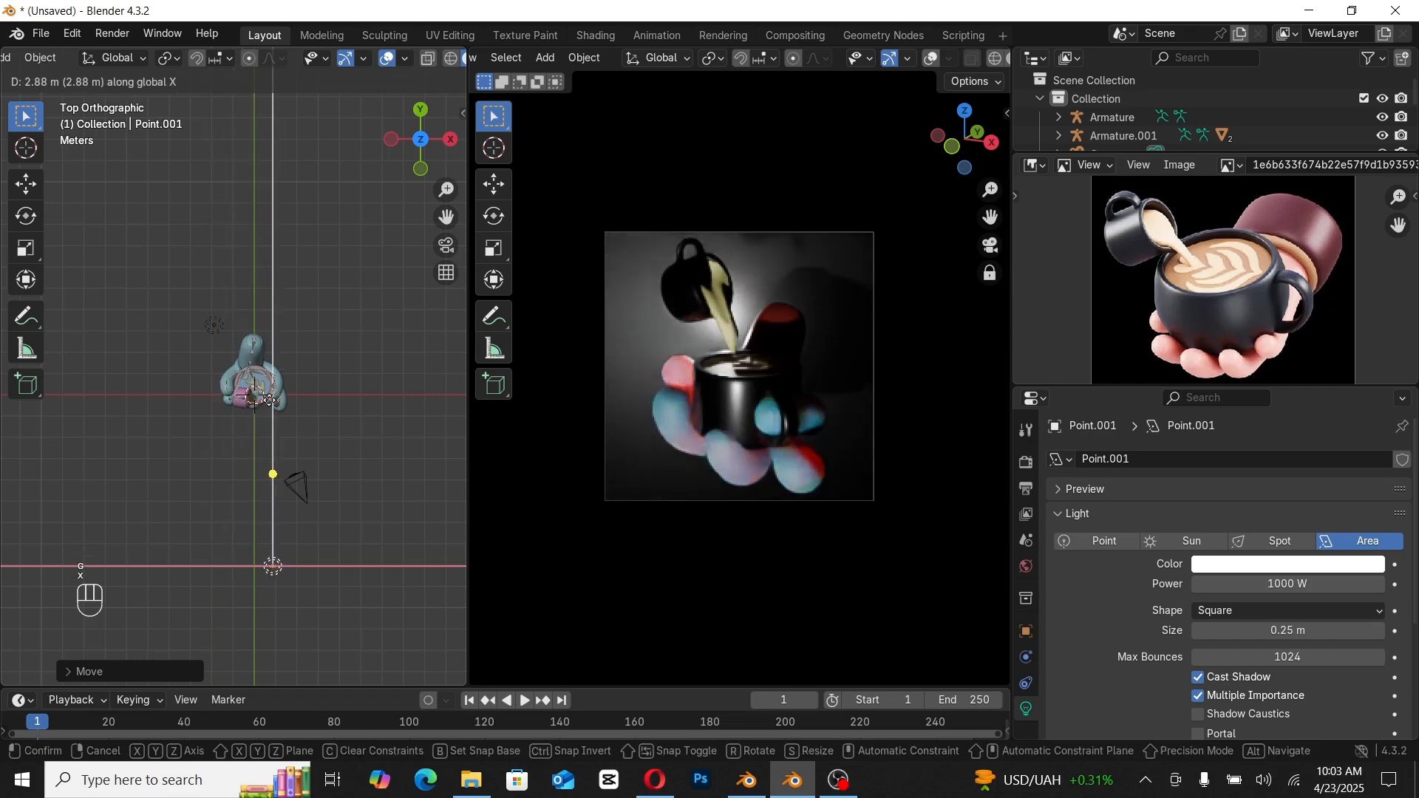
click(270, 400)
Step: Rotate the area light around Z so it aims at the hand and cup, and move it slightly farther away along negative Y
key(r)
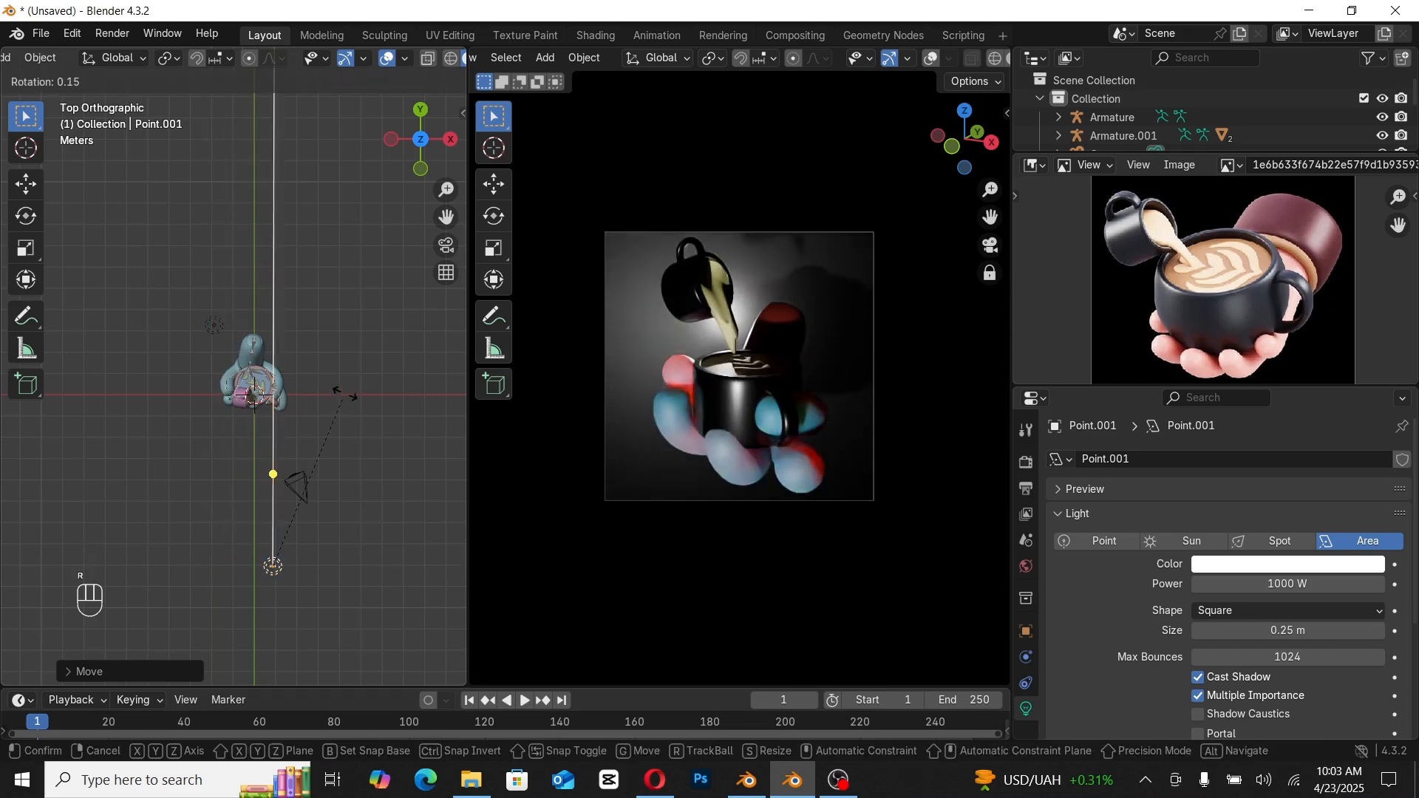
key(z)
click(330, 361)
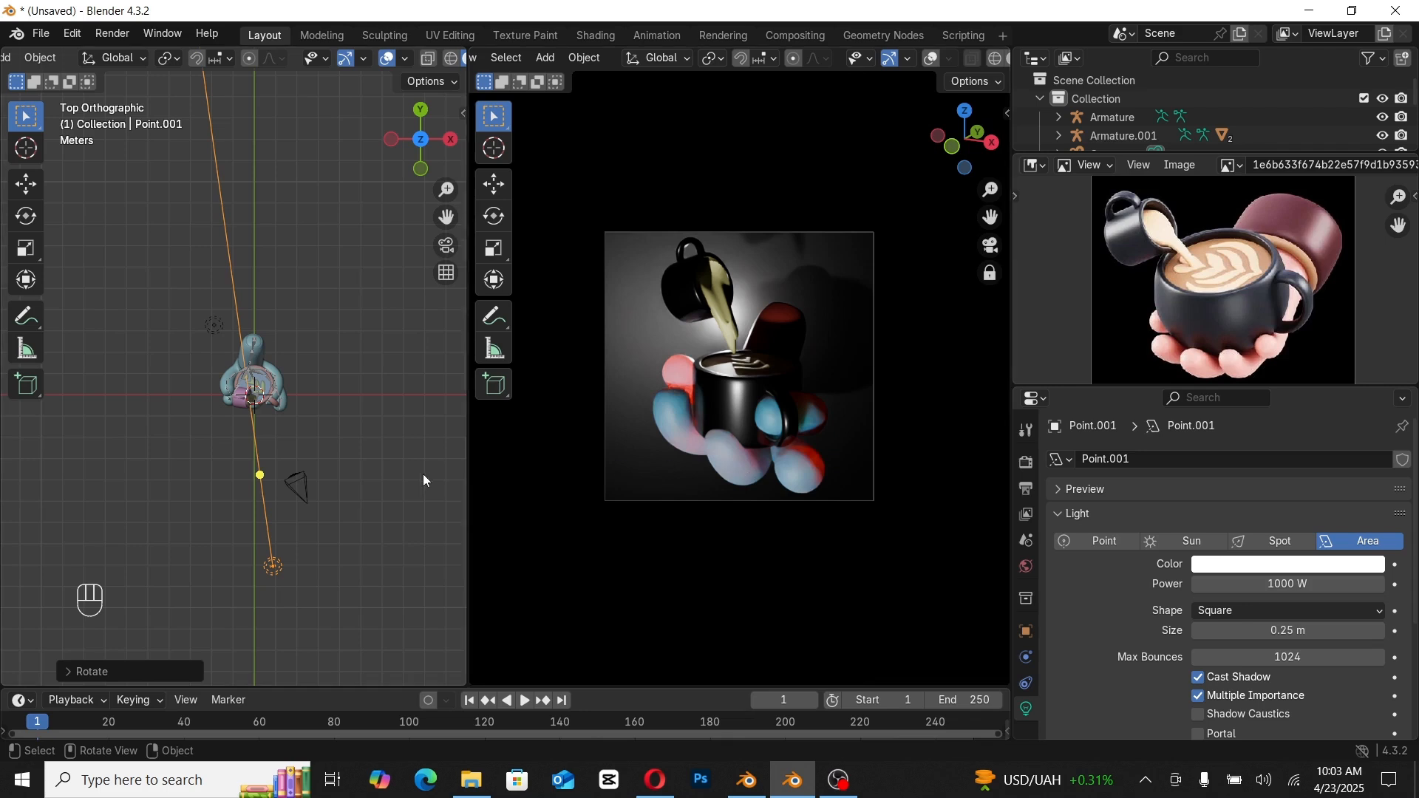
scroll(275, 498, down, 4)
key(g)
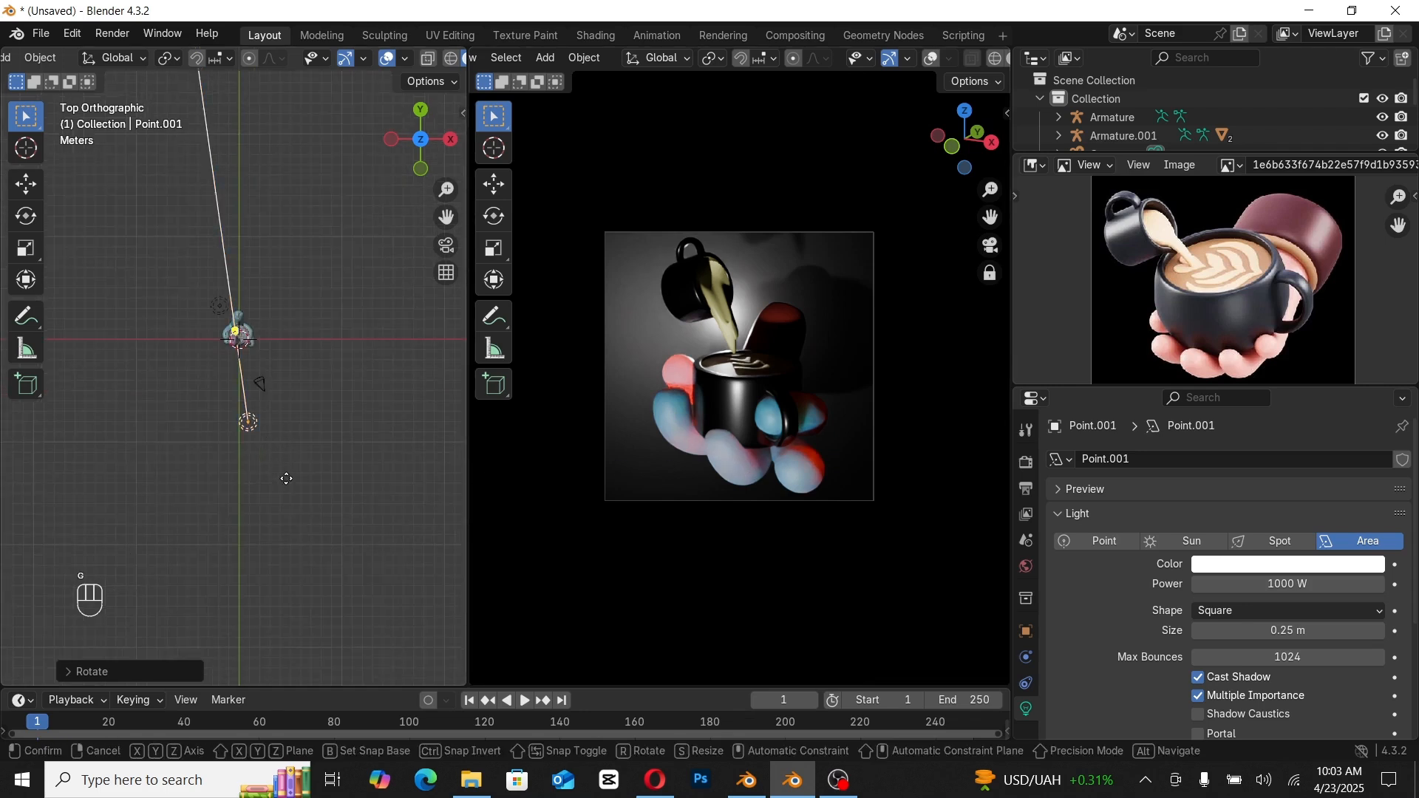
key(y)
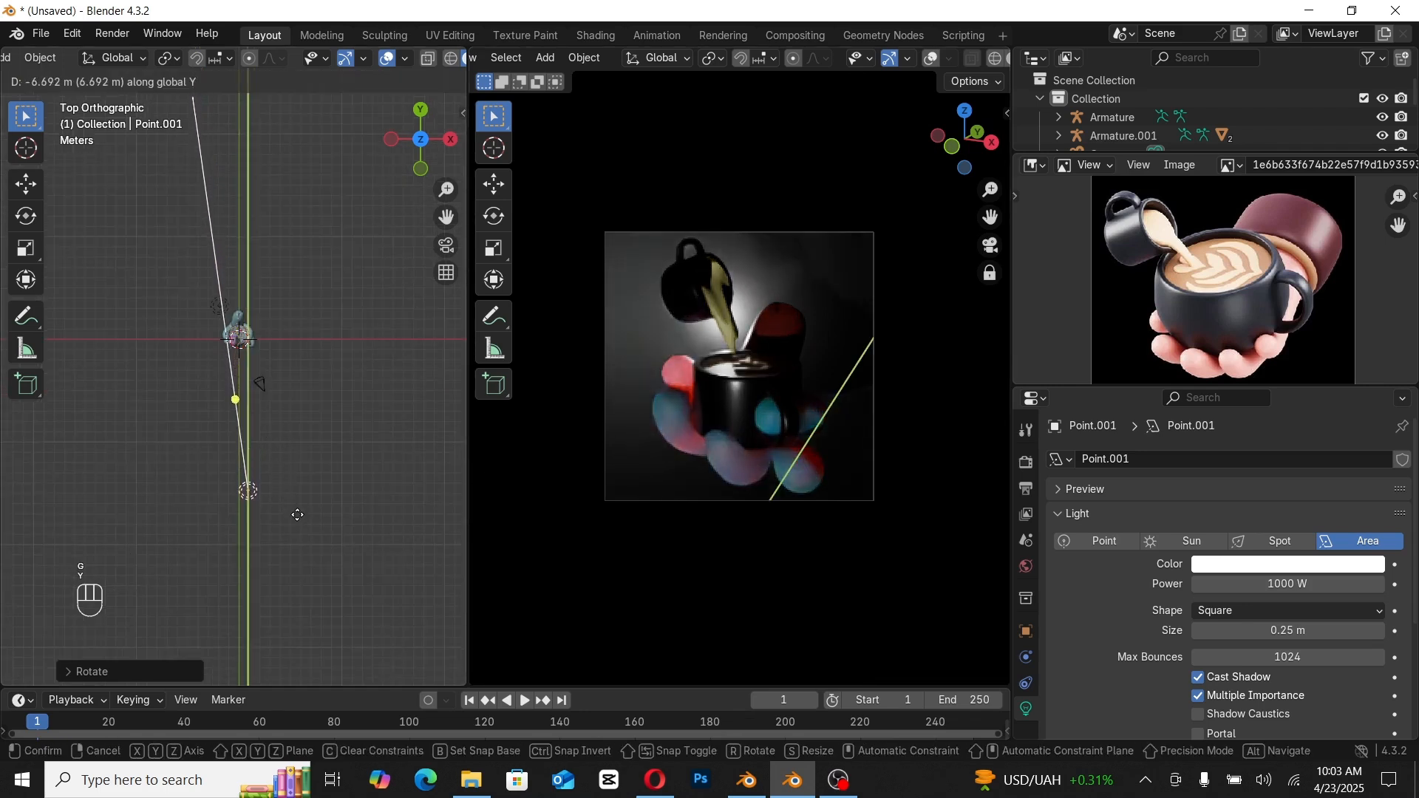
click(309, 473)
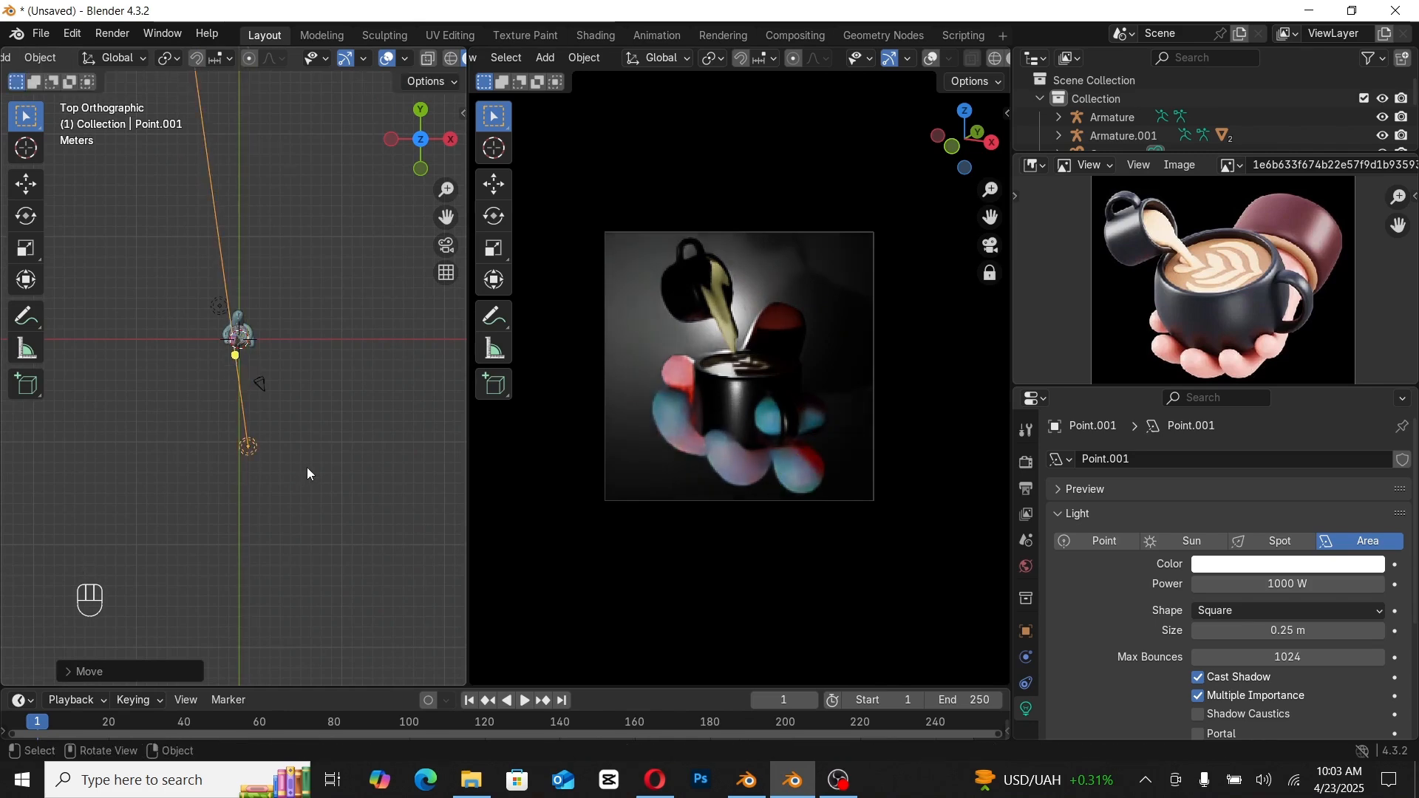
Step: Duplicate the area light along positive X to light the scene from the cup handle's side
middle_drag(308, 467, 220, 368)
key(shift+d)
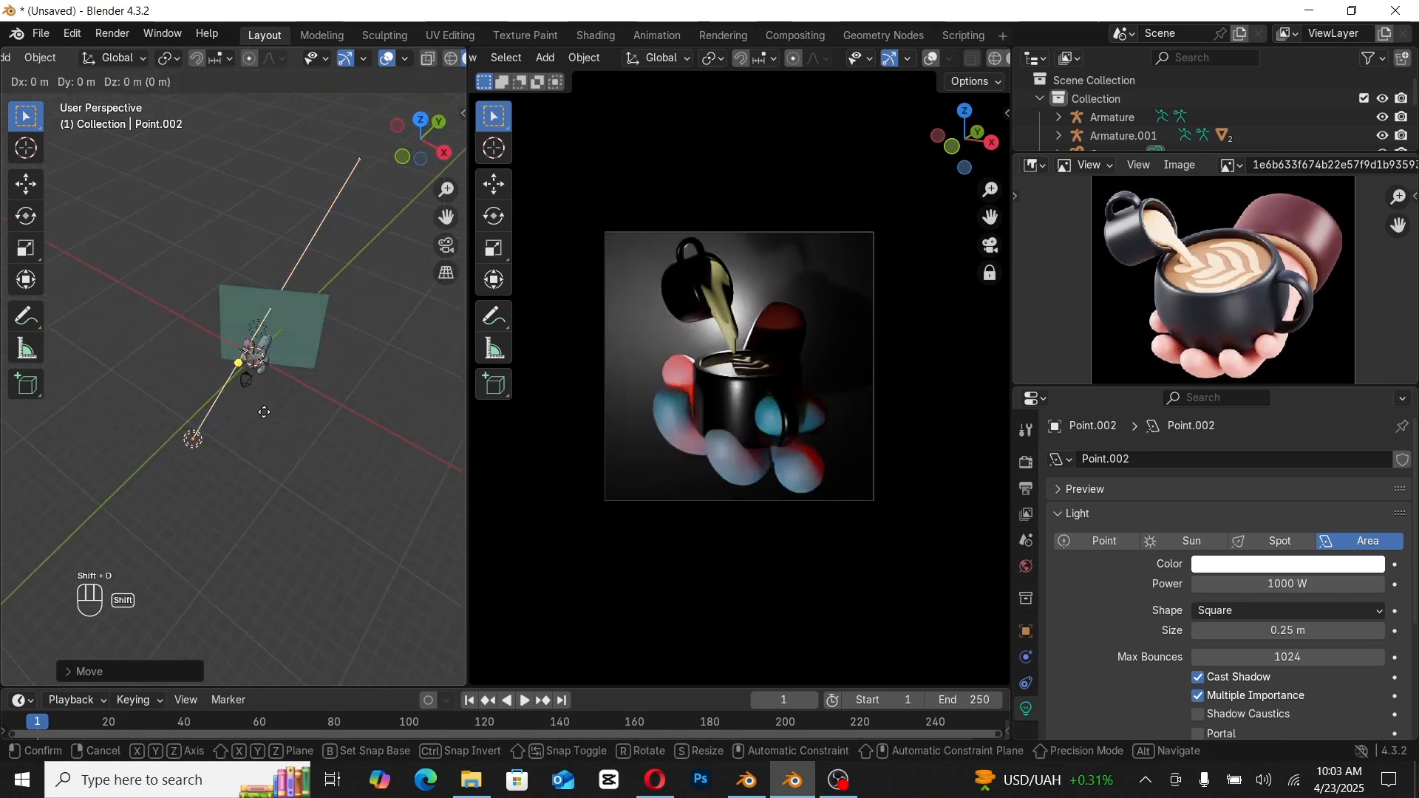
key(x)
click(402, 436)
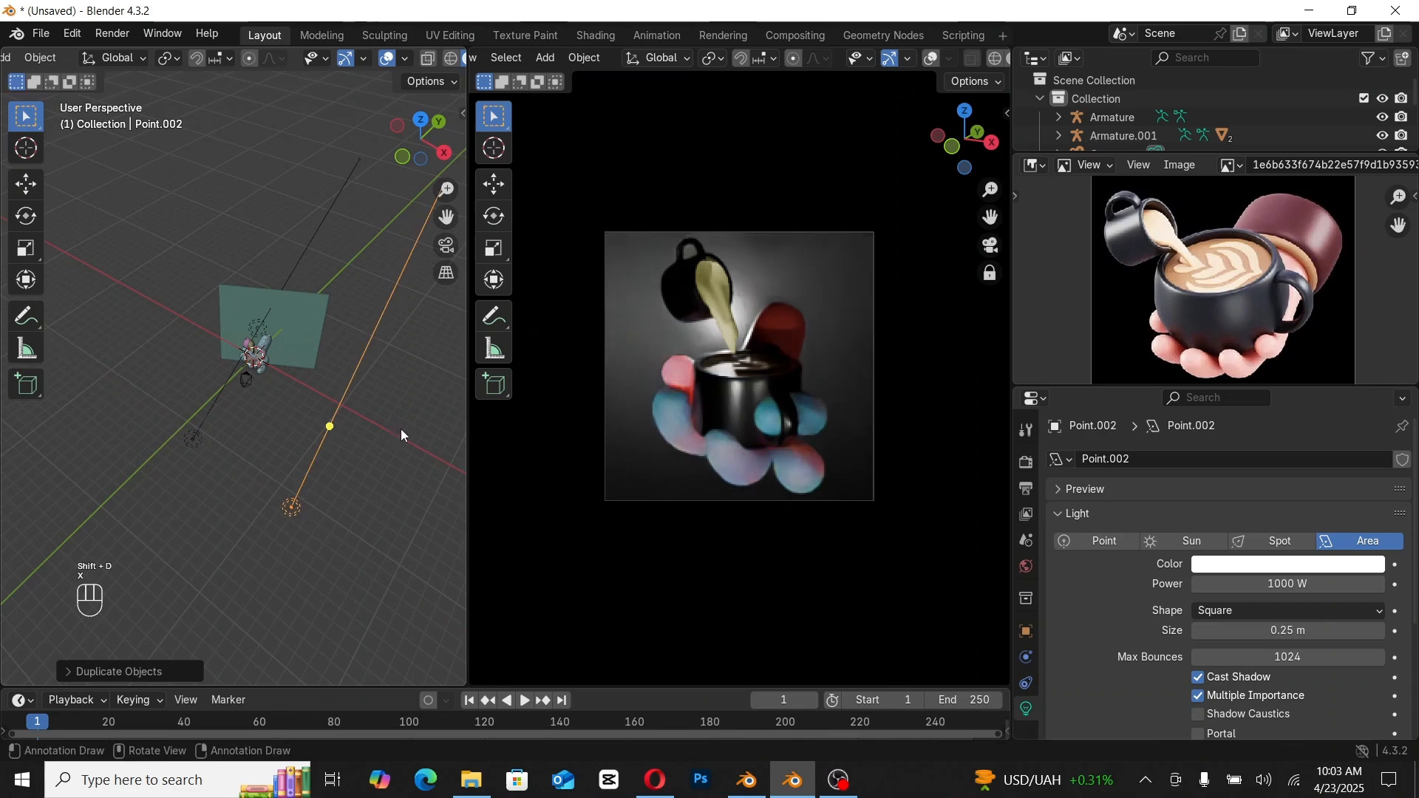
Step: Rotate the duplicated area light around Z toward the hand, and tilt it about -18.6° around X to aim at the cup
key(r)
key(z)
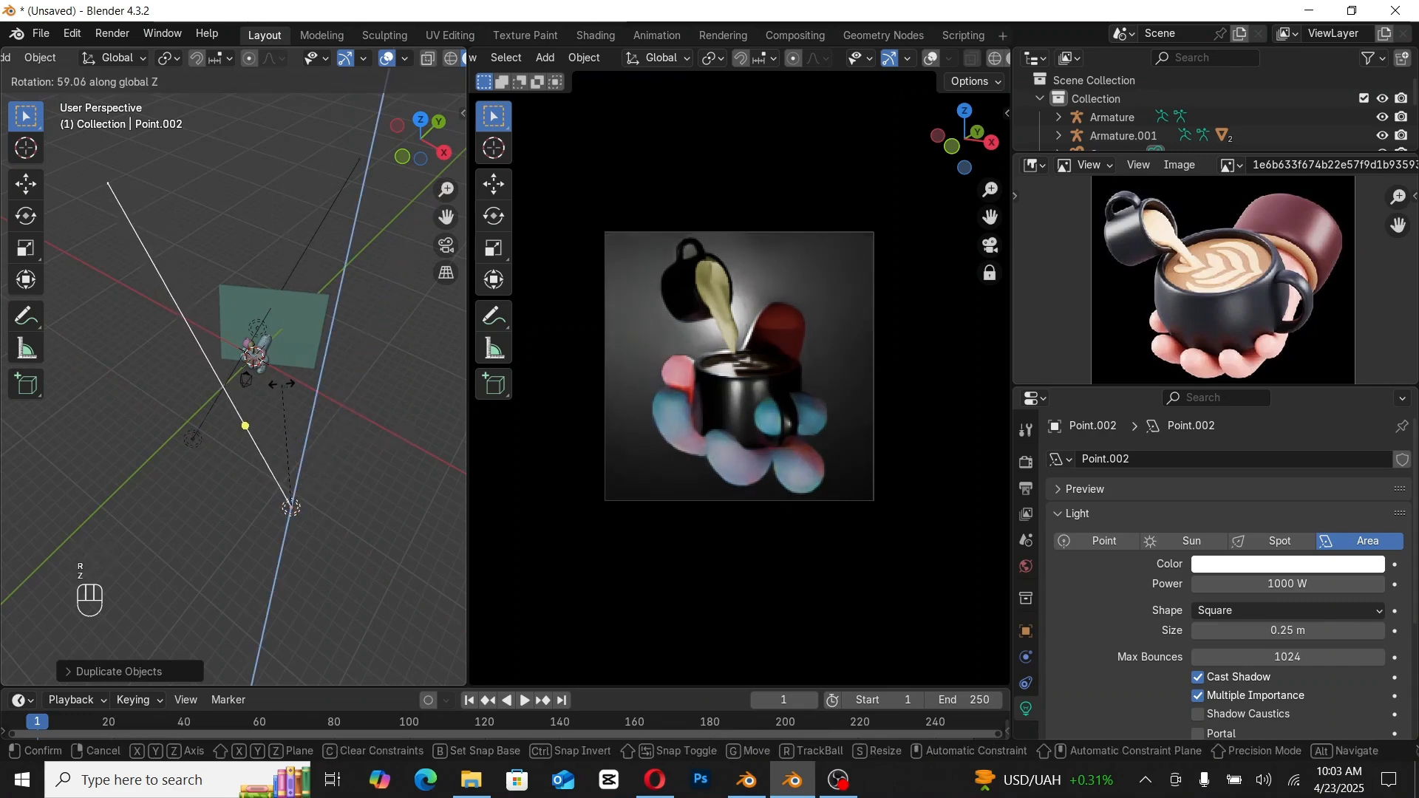
click(344, 409)
middle_drag(344, 409, 278, 409)
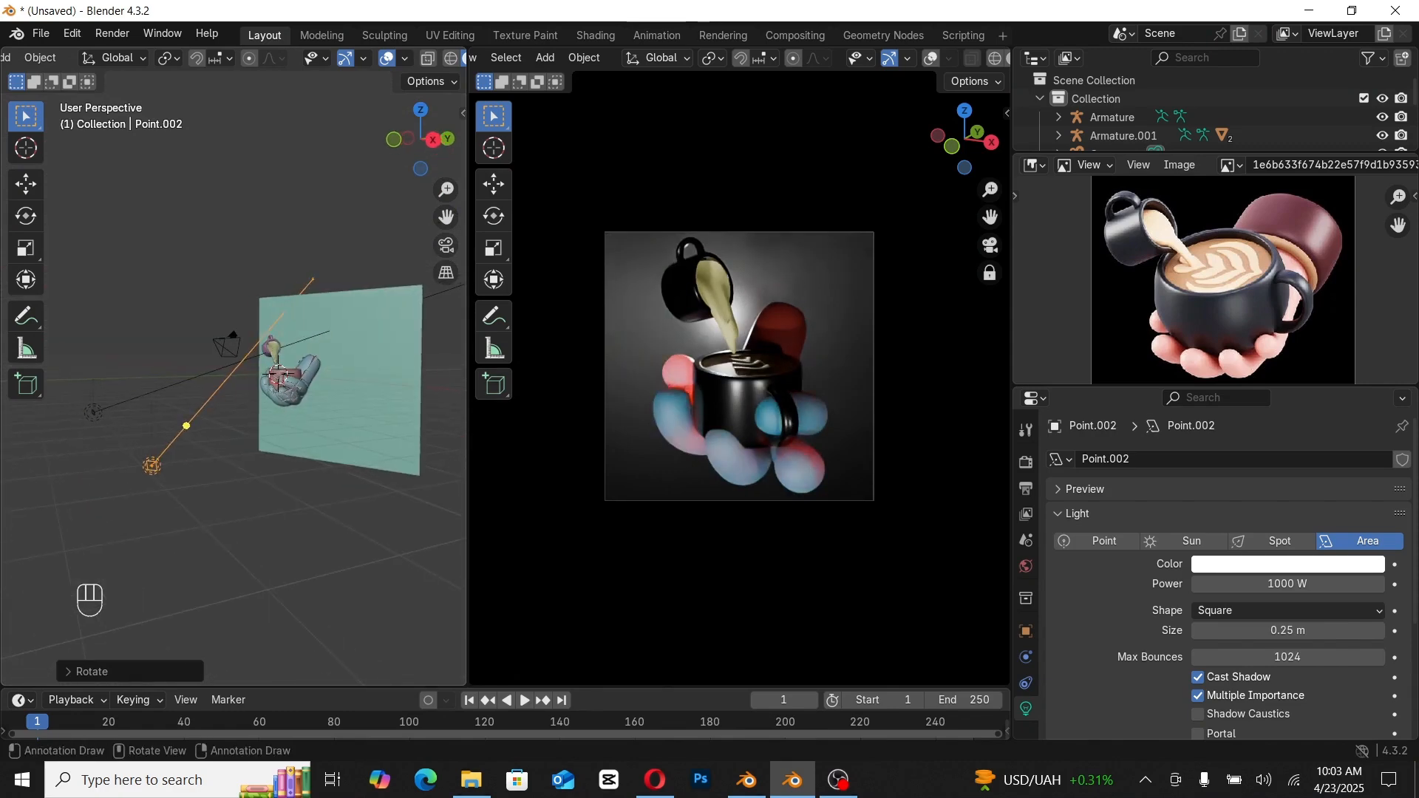
key(r)
key(x)
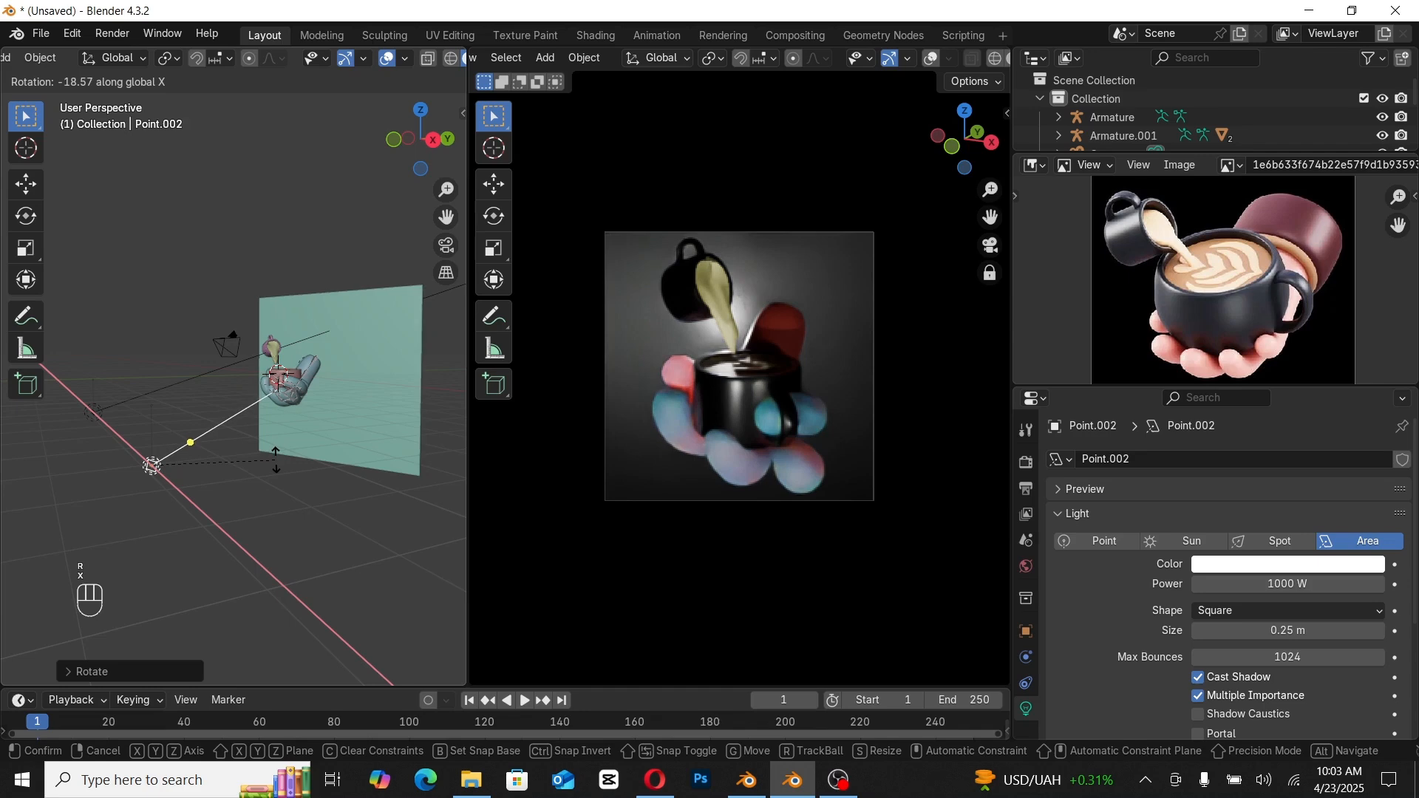
click(277, 461)
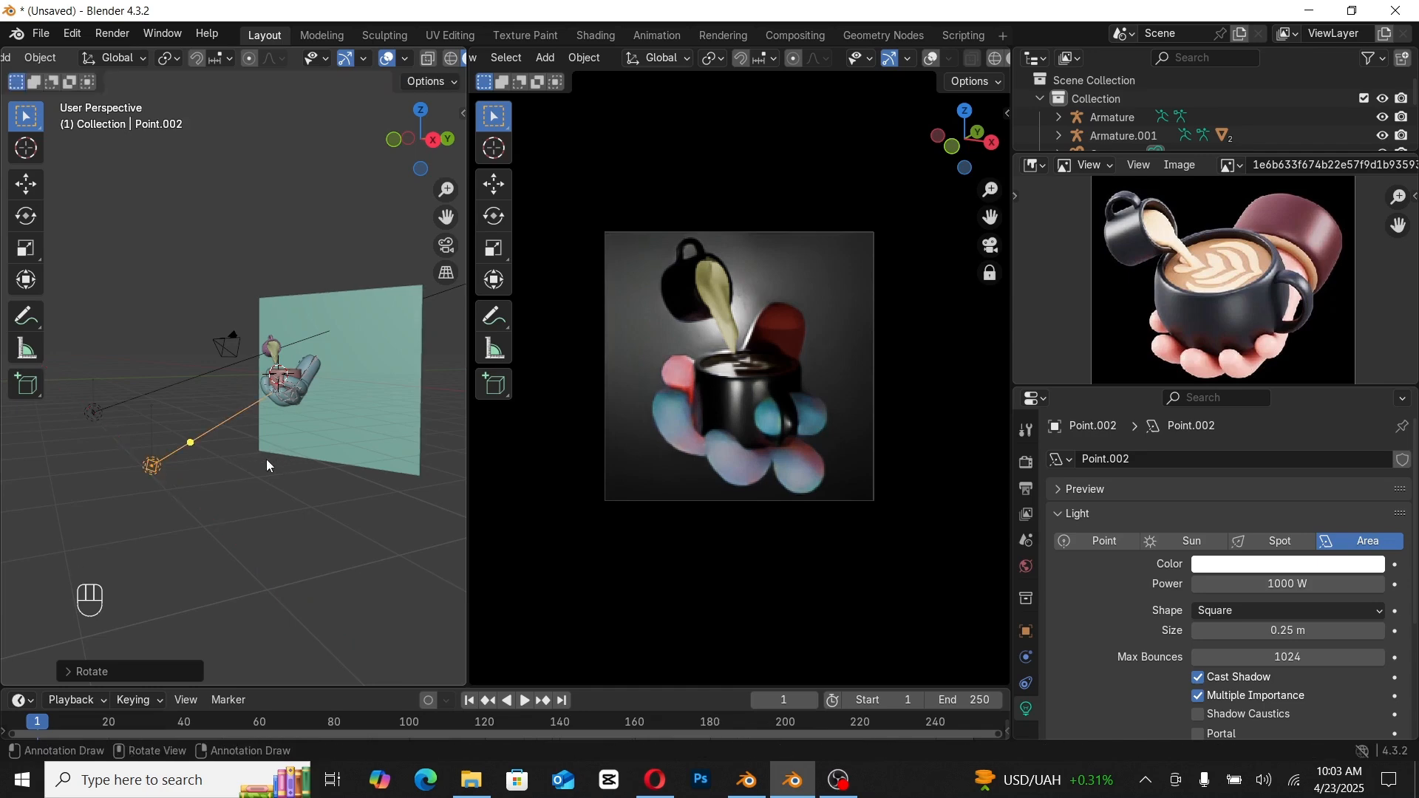
Step: Duplicate the side area light again and place the copy closer to the backdrop on the cup handle's side
middle_drag(266, 459, 282, 481)
key(shift+d)
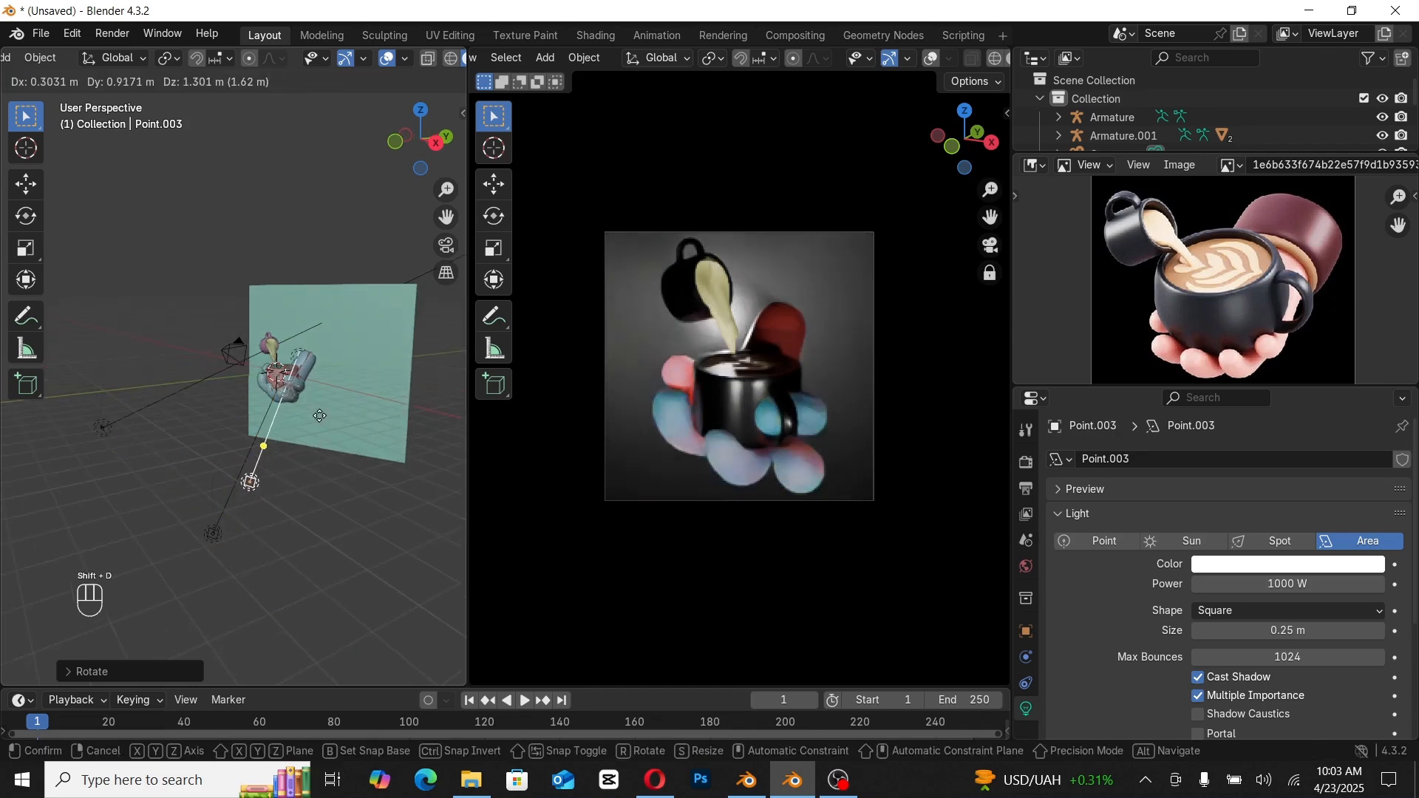
click(332, 378)
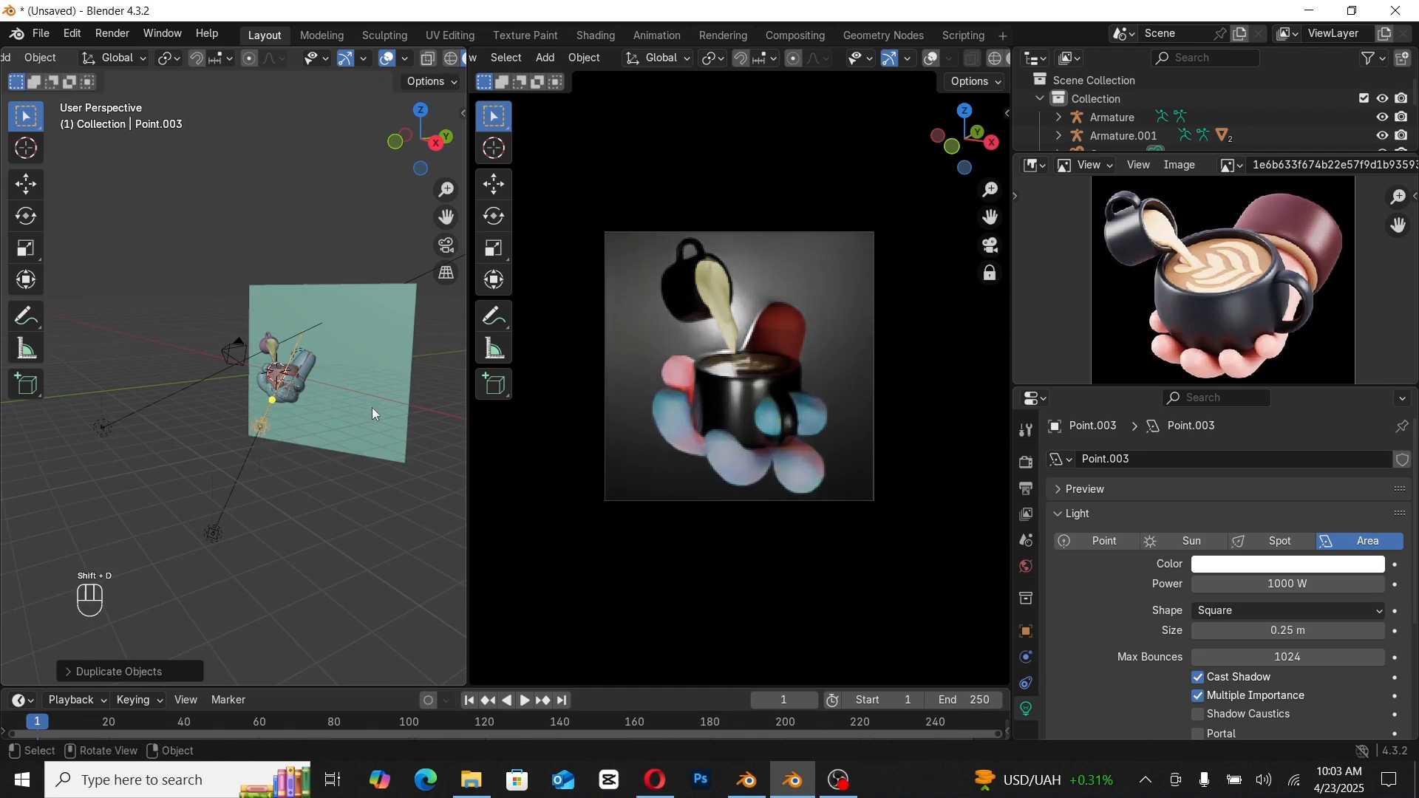
middle_drag(347, 430, 290, 476)
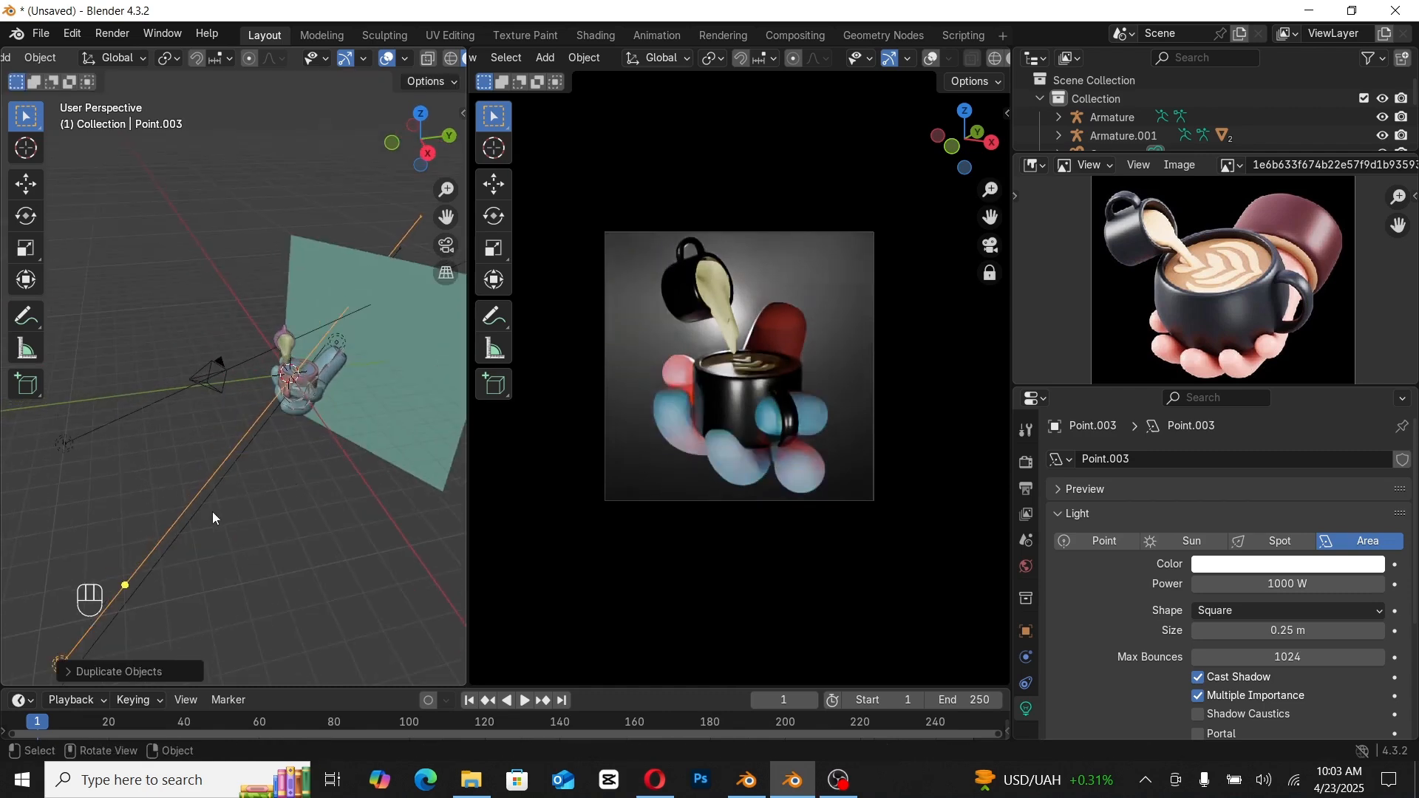
key(g)
click(362, 406)
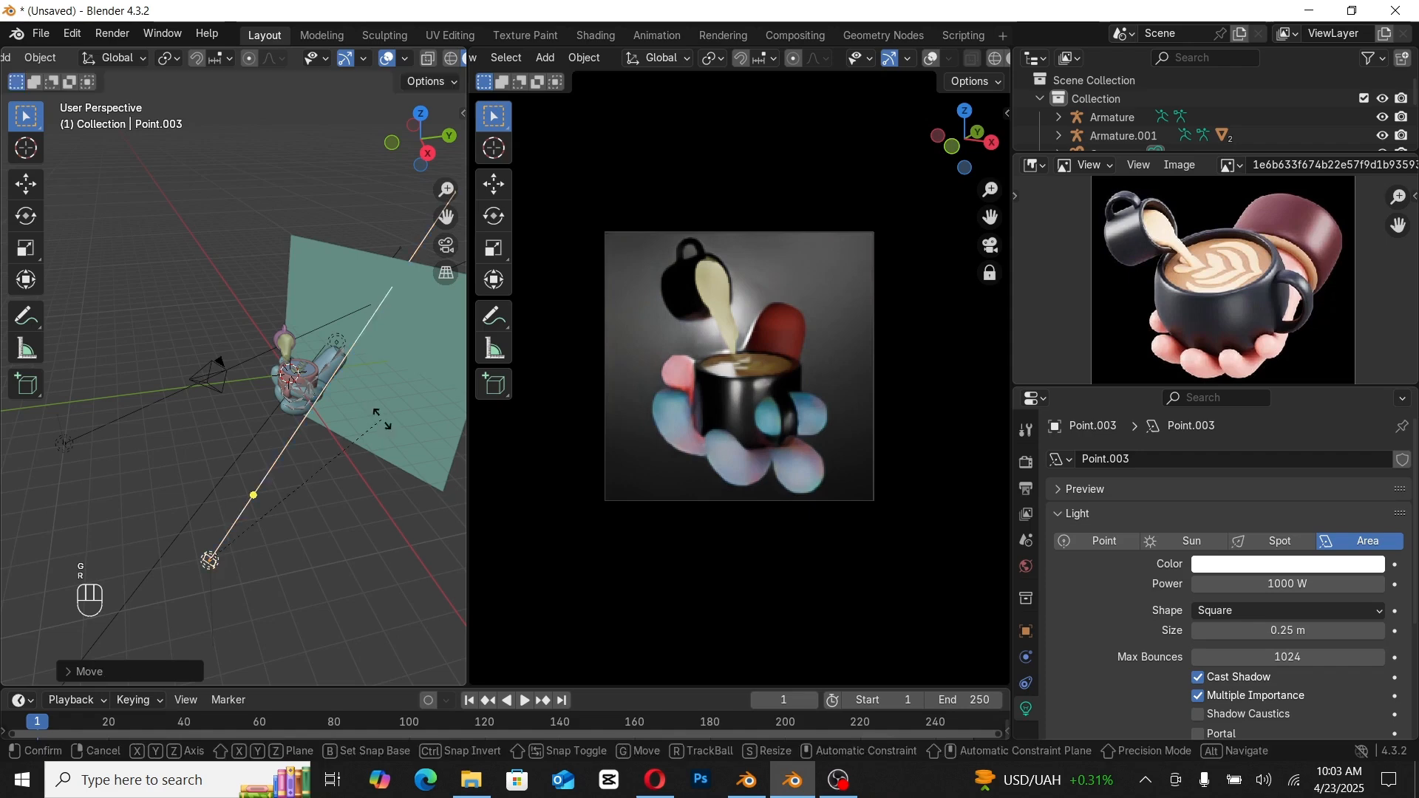
Step: Rotate the newest area light around Z, move it about 3.4 m along Y, and raise it slightly so it points at the hand from the side
key(r)
key(z)
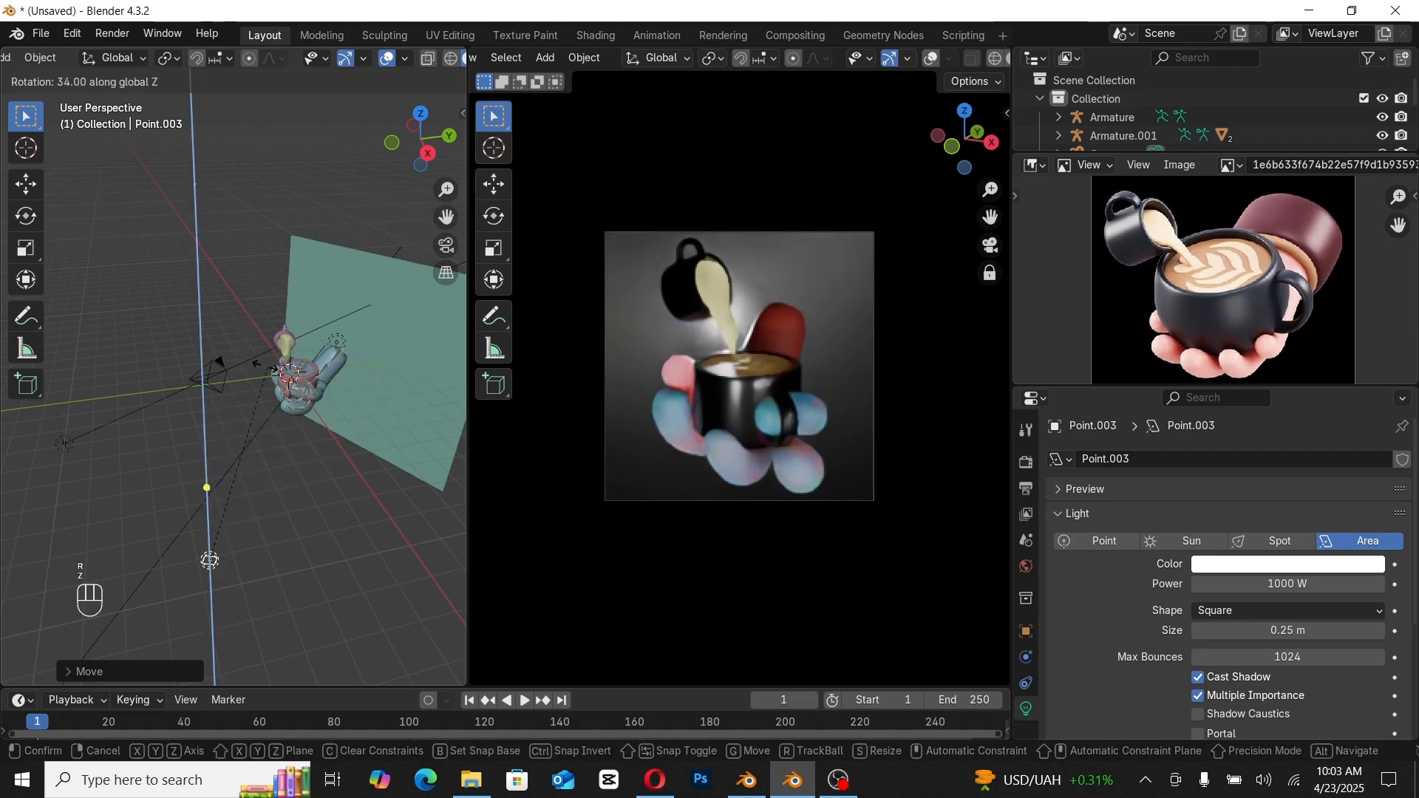
click(240, 367)
key(g)
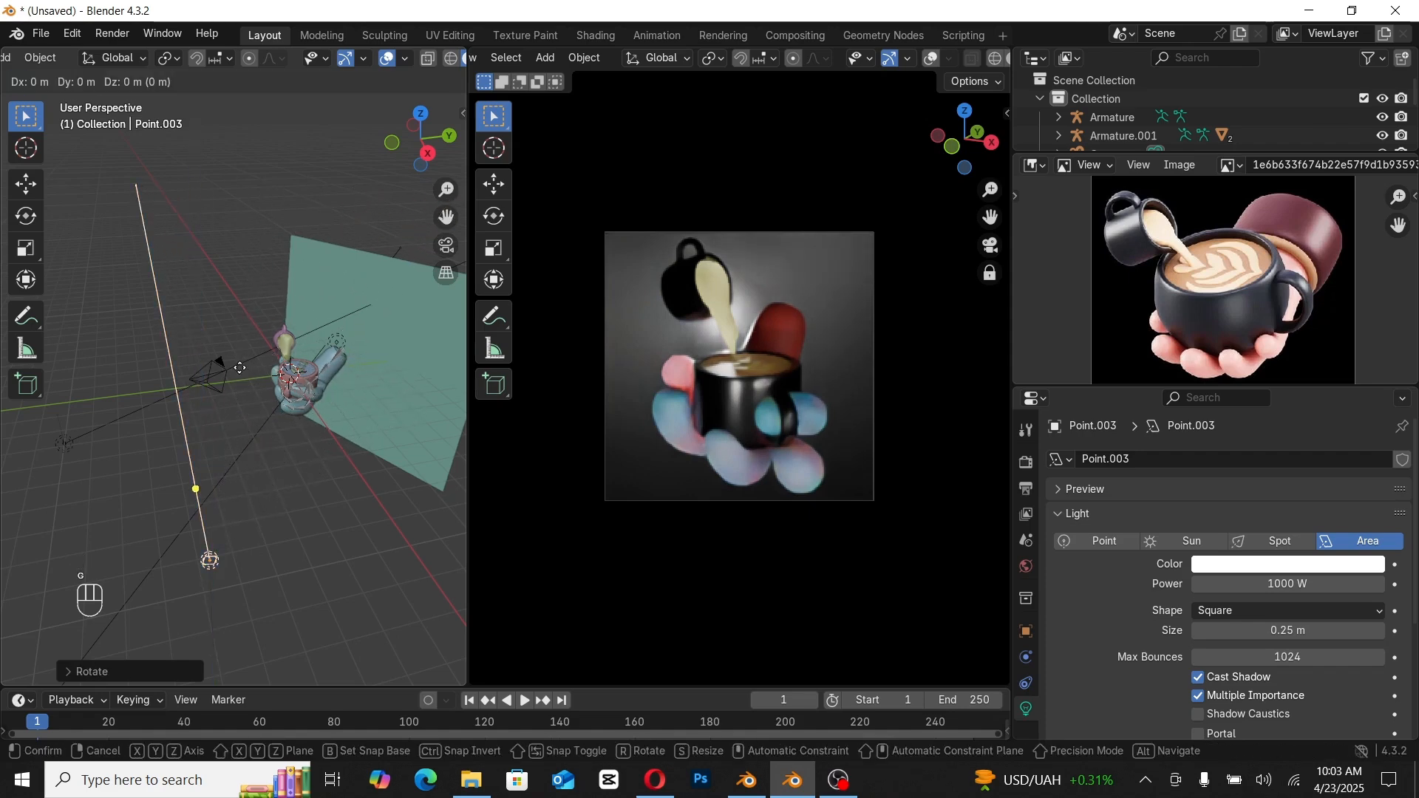
key(y)
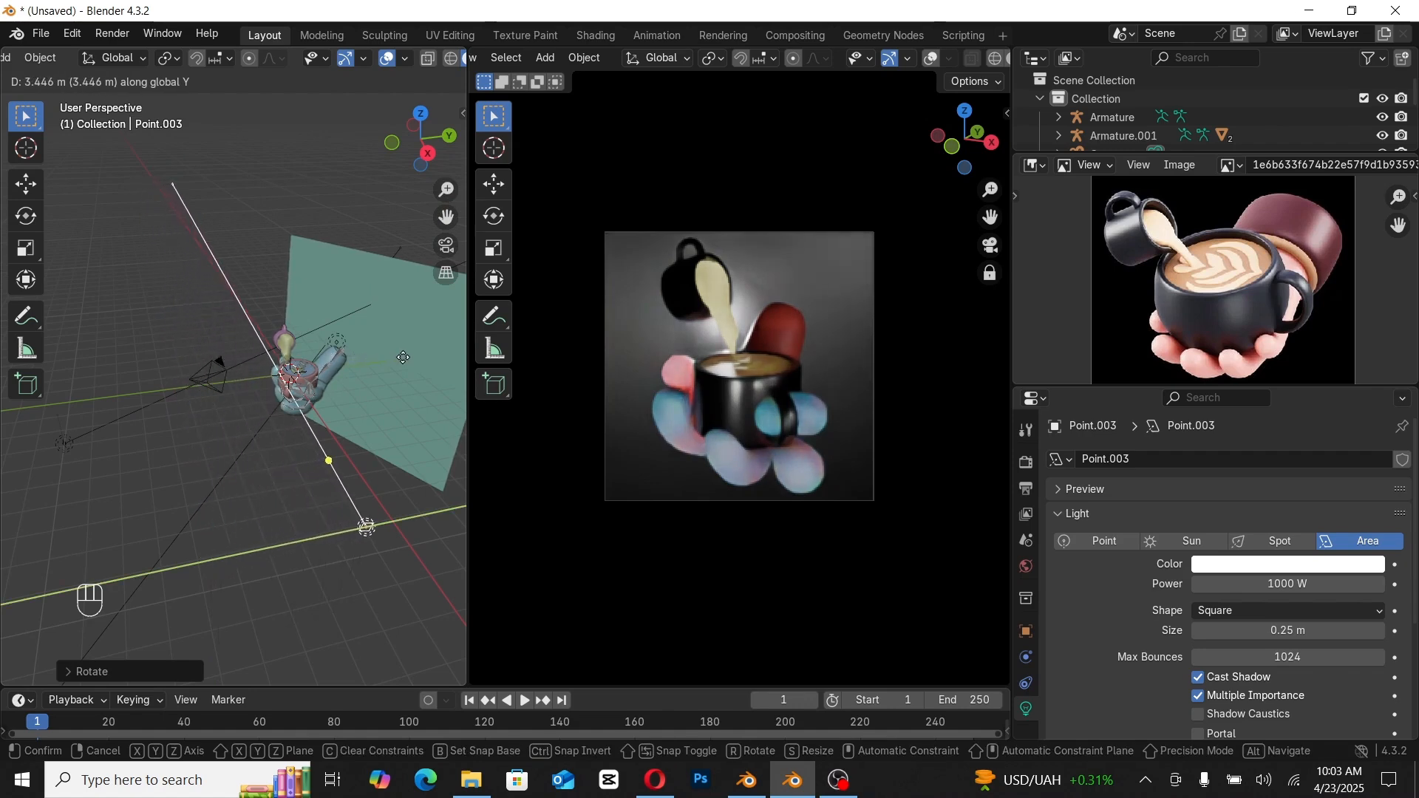
click(403, 427)
key(g)
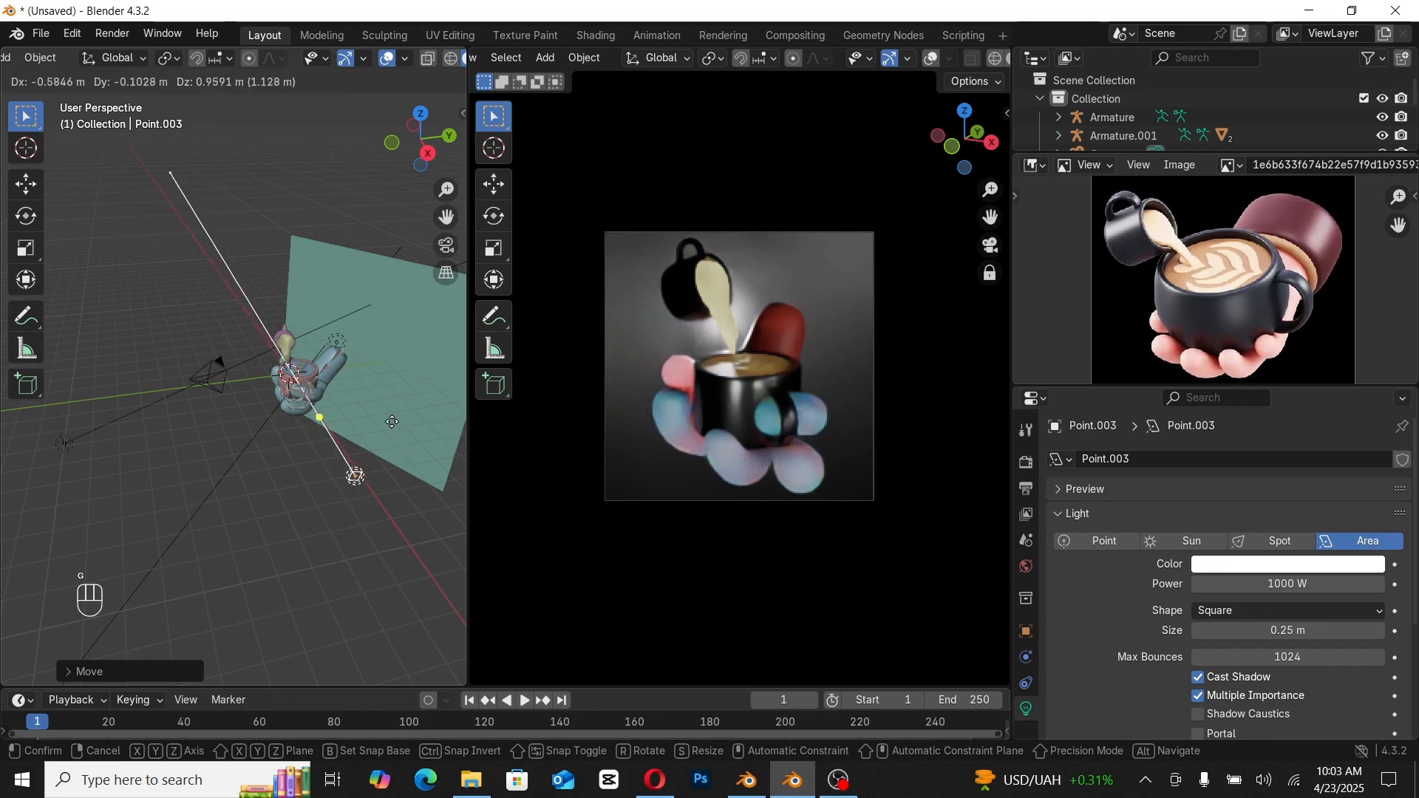
click(373, 441)
Step: Set the Subsurface Weight of the hand's pink material to 0.1
scroll(374, 441, up, 6)
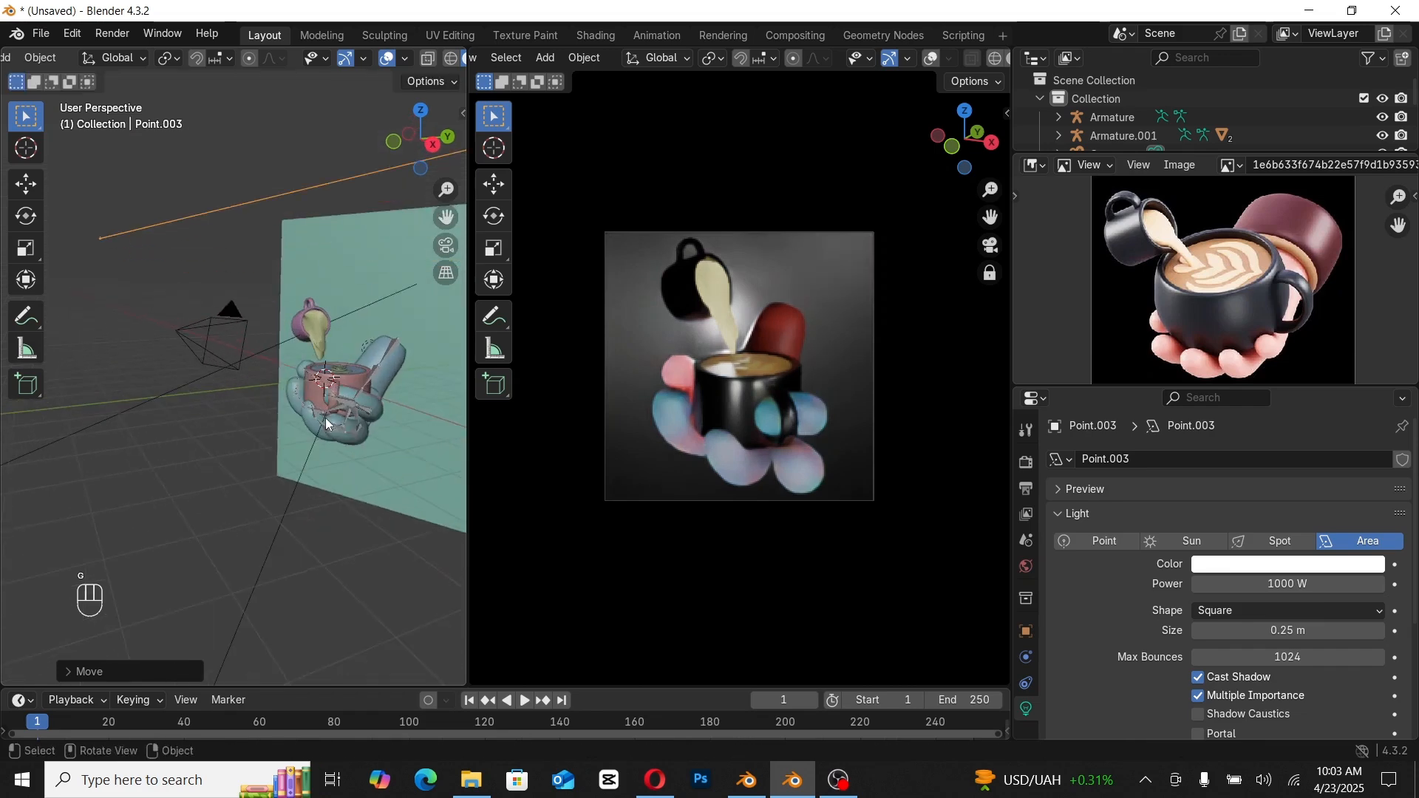
click(373, 456)
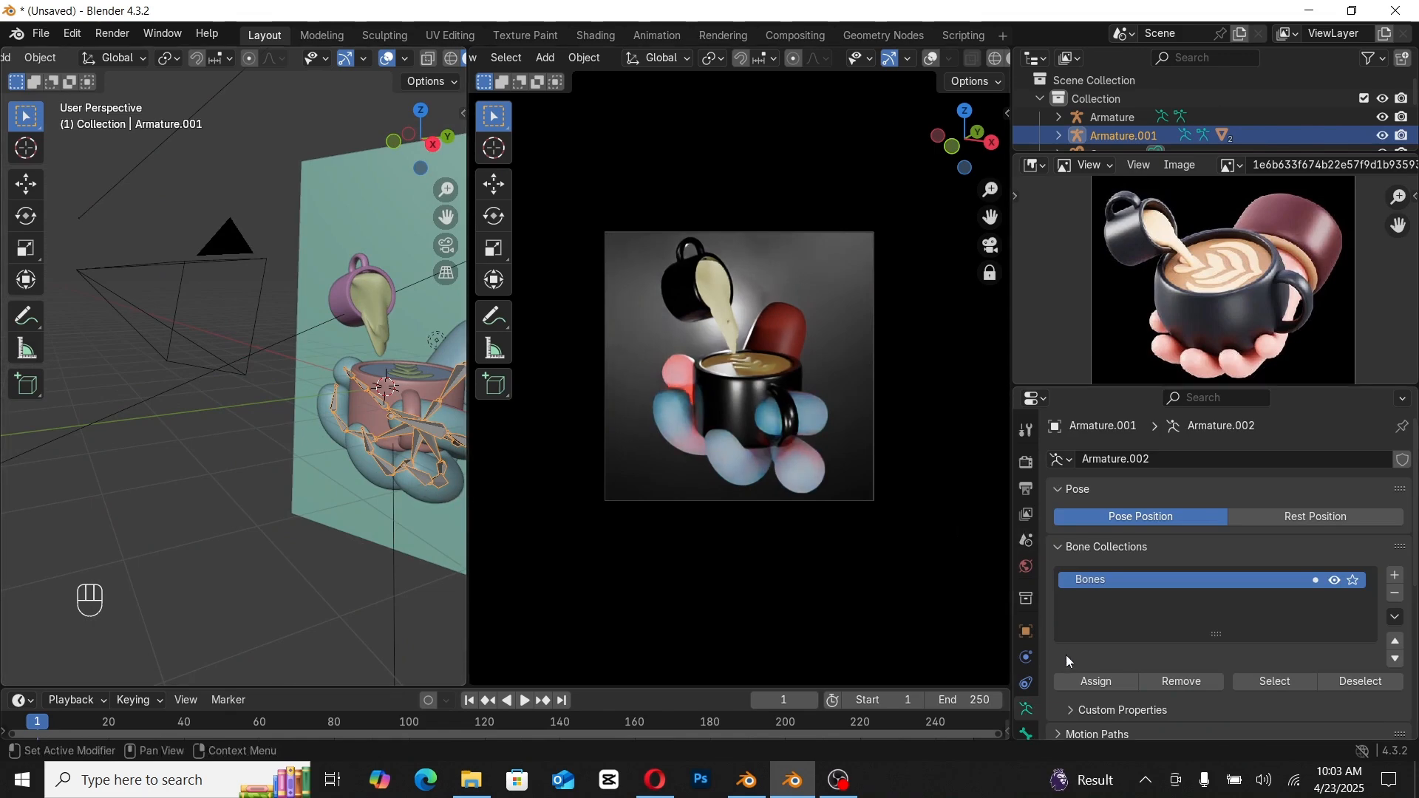
scroll(1037, 715, down, 1)
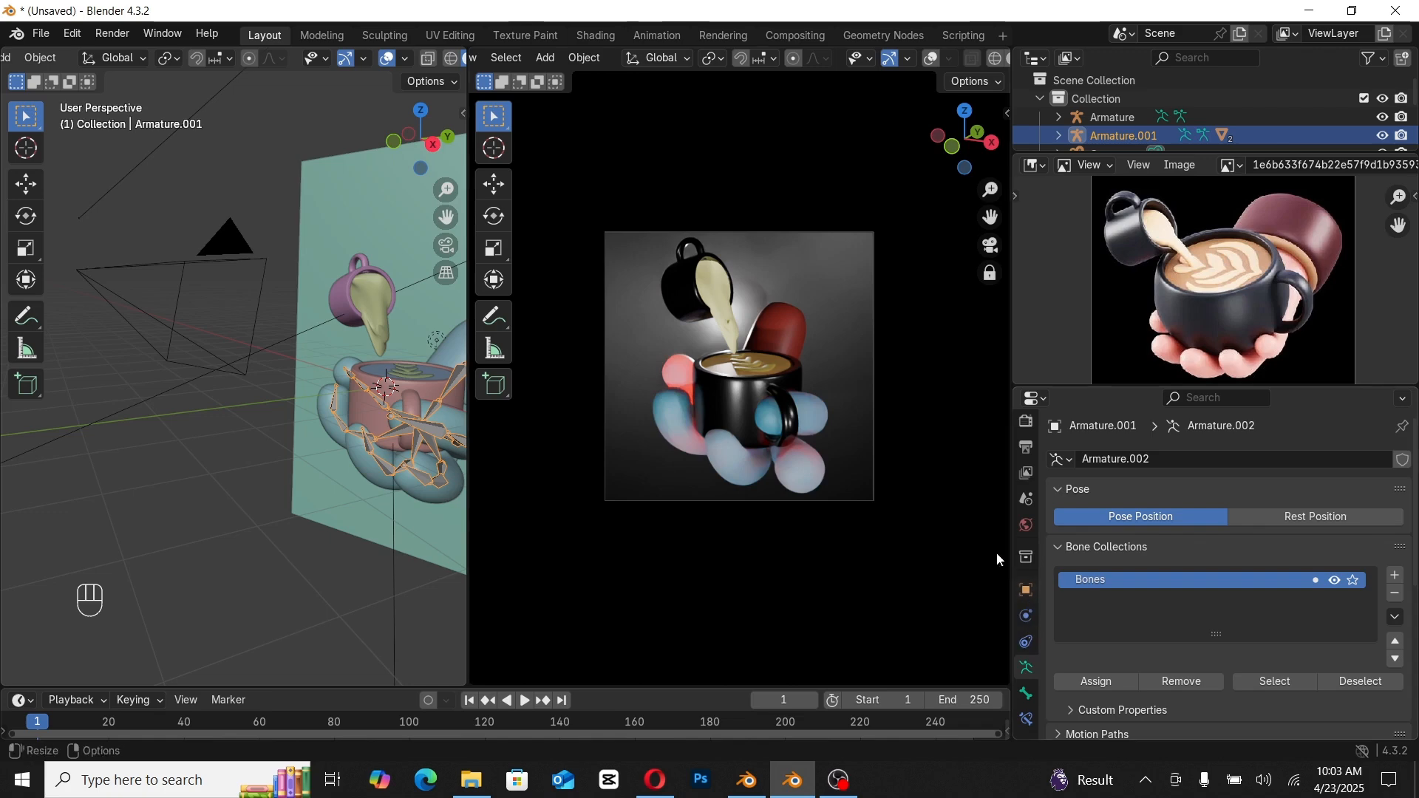
click(373, 475)
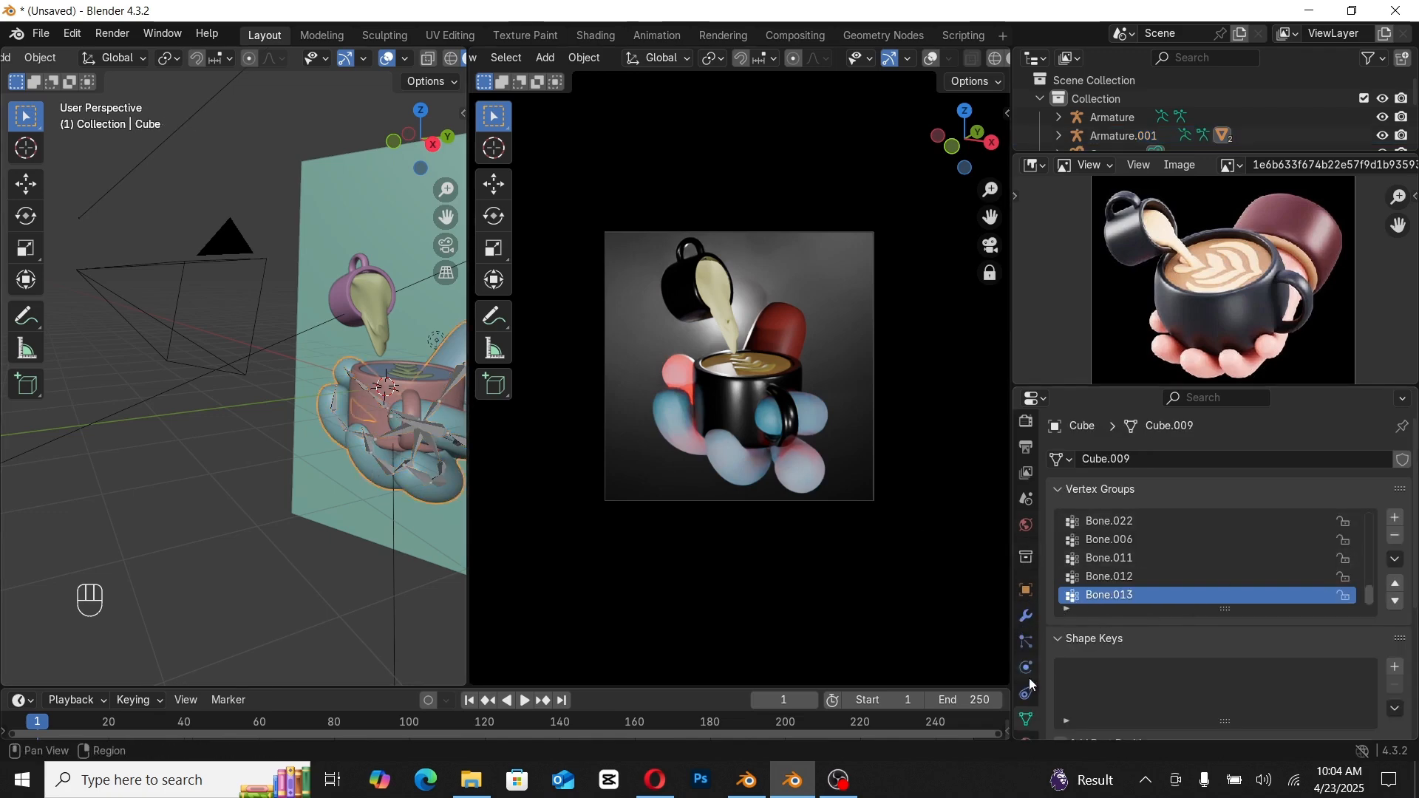
scroll(1032, 684, down, 1)
click(1027, 719)
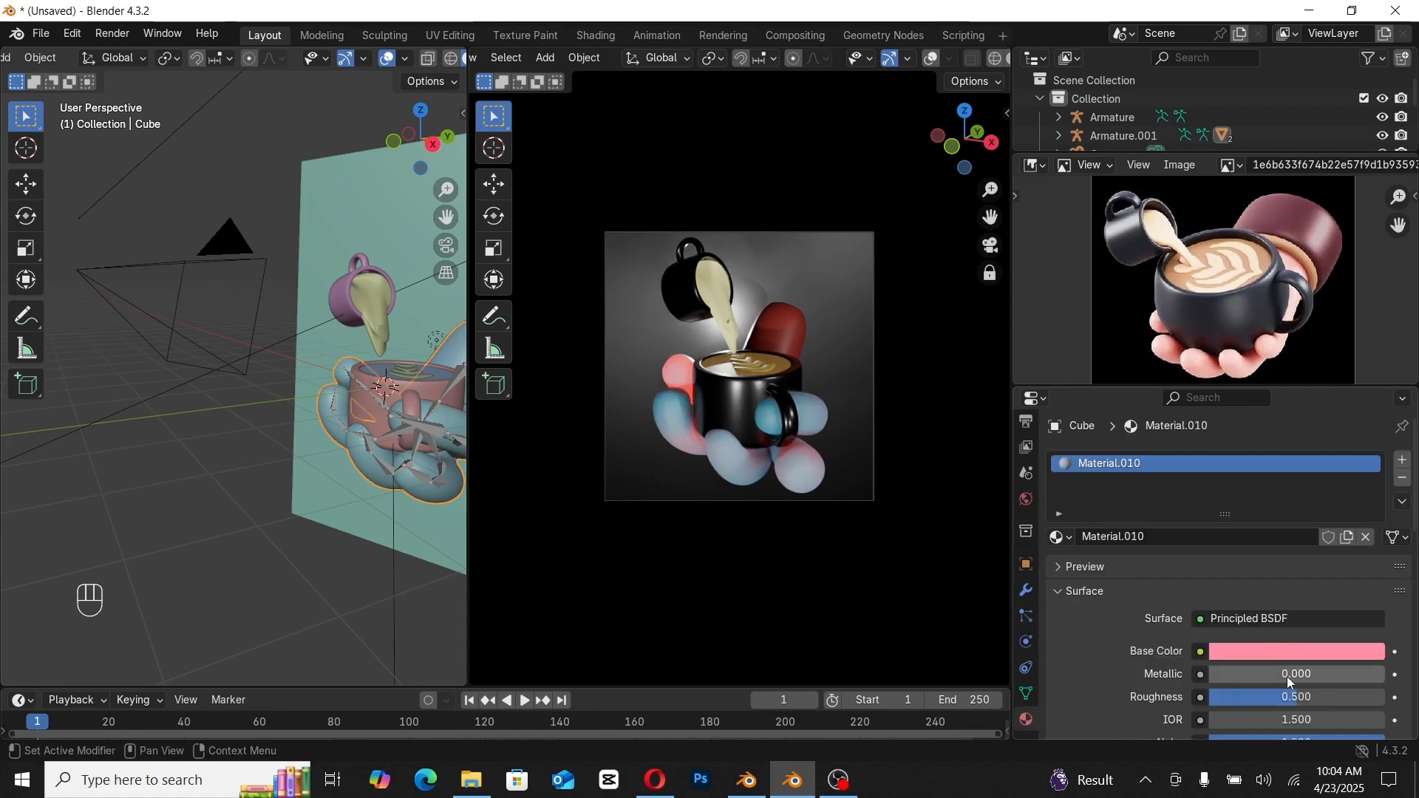
scroll(1278, 677, down, 8)
click(1255, 602)
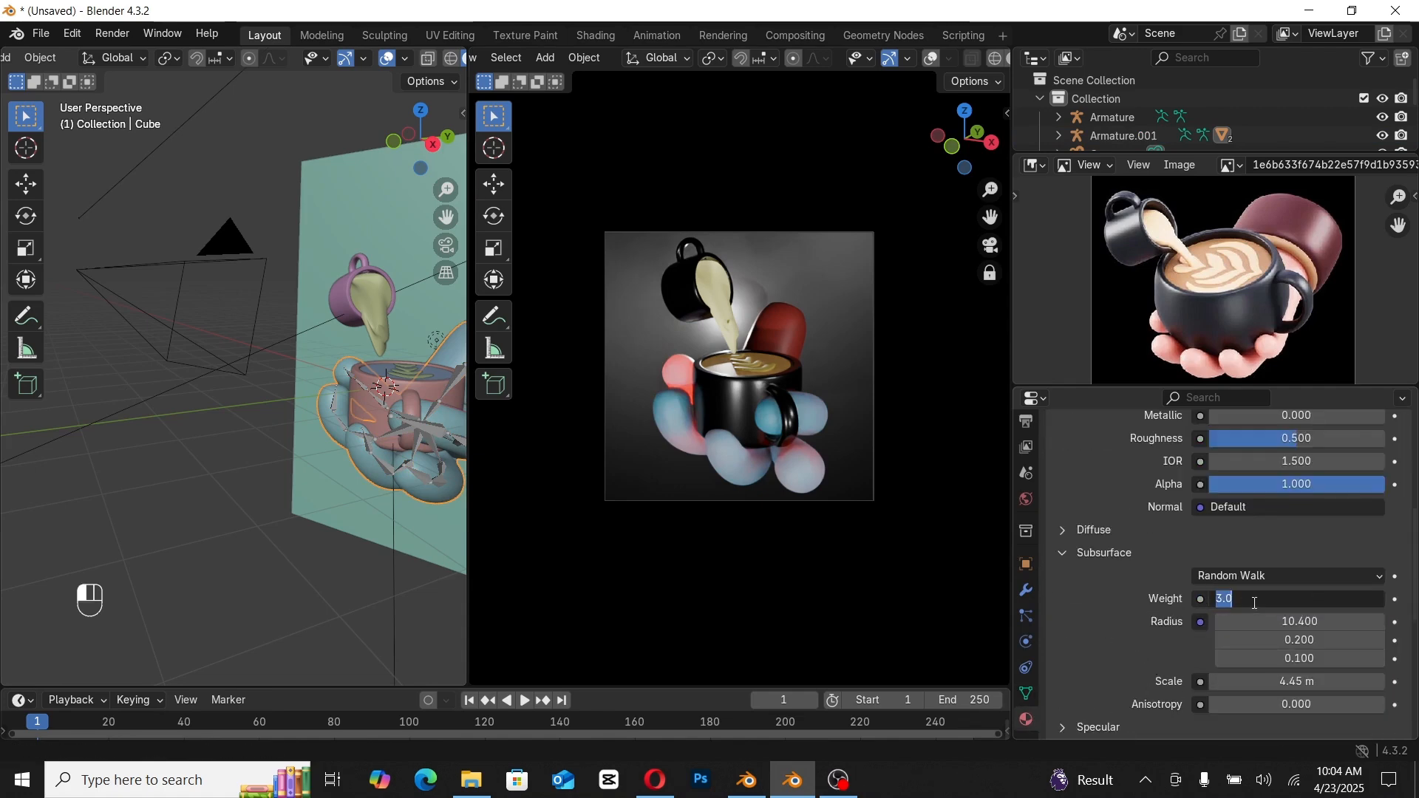
text(.1)
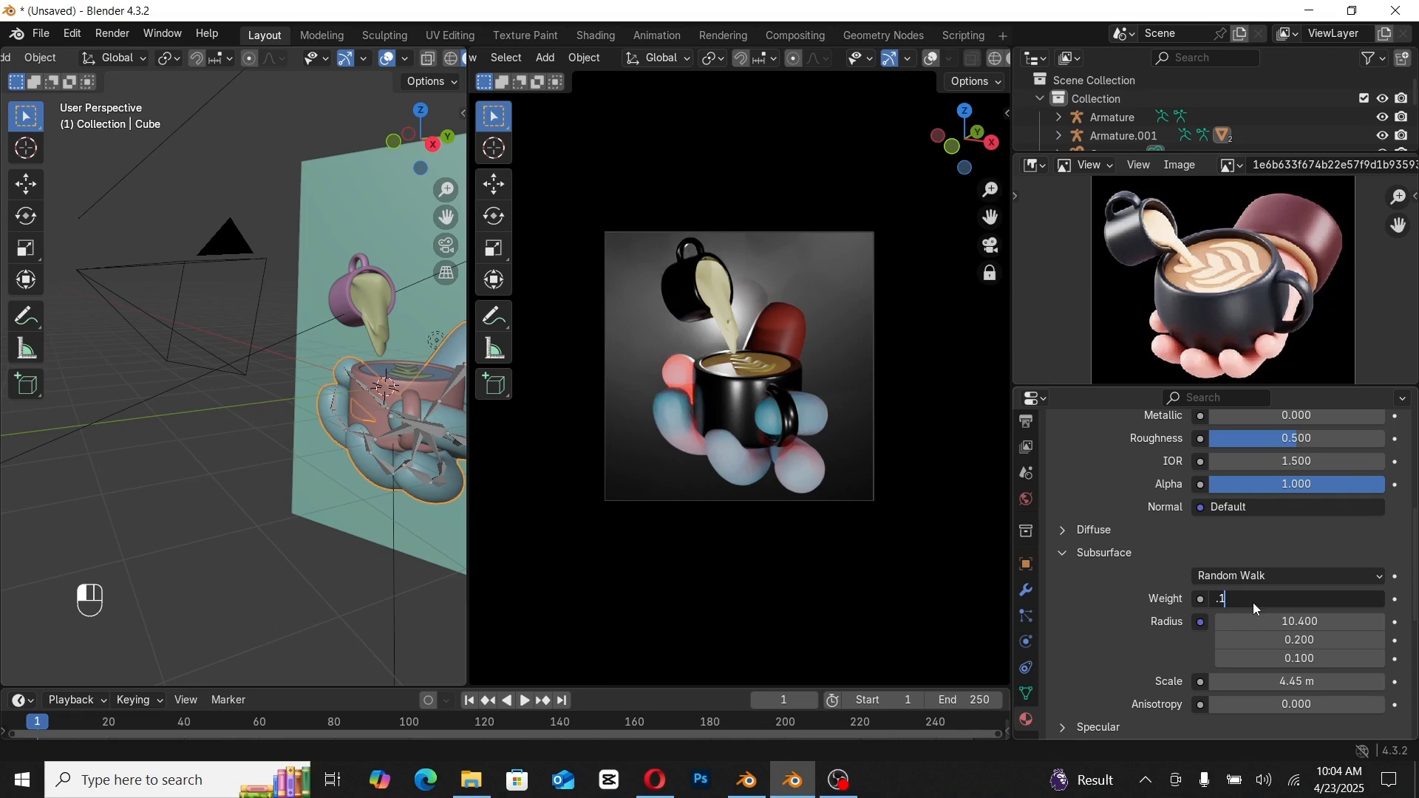
key(Return)
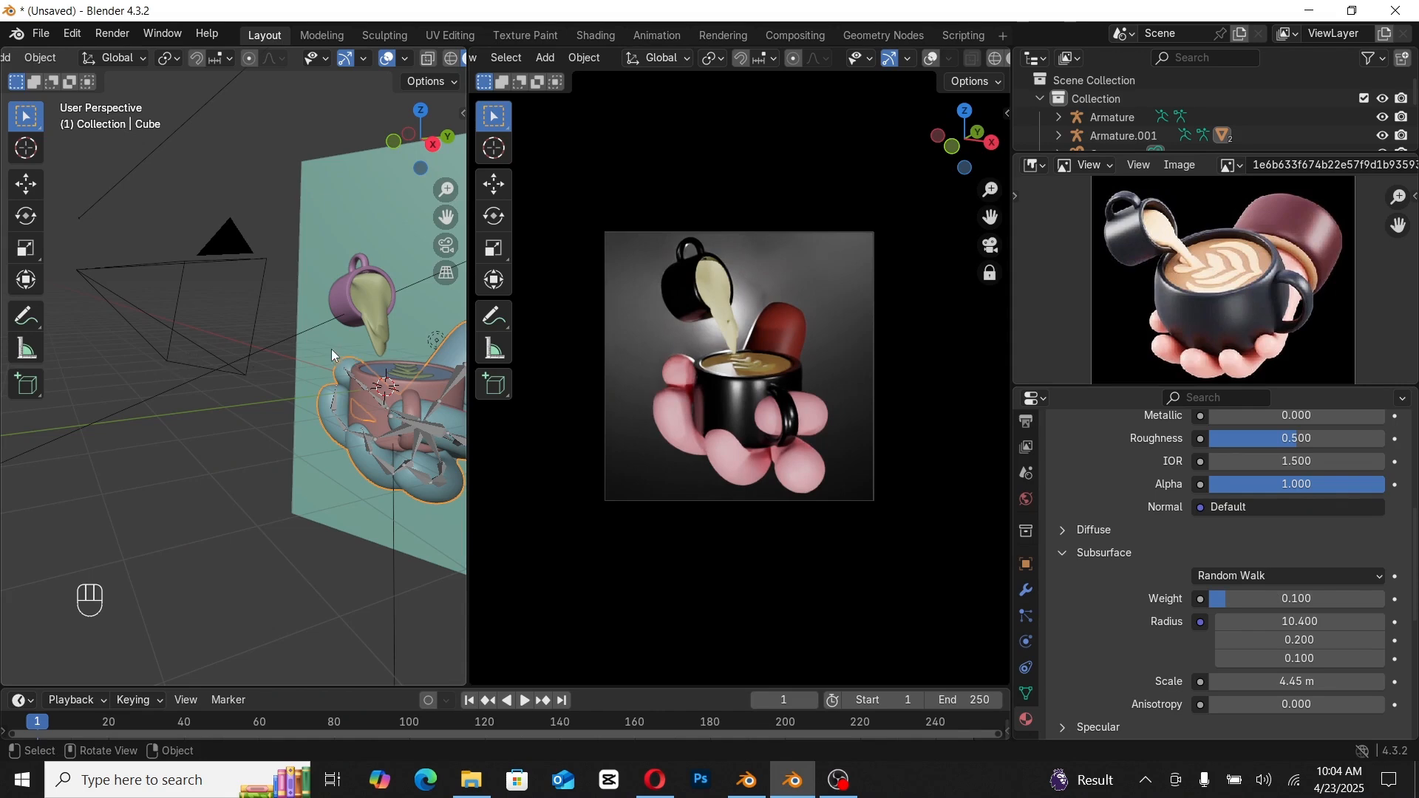
Step: Duplicate the point light behind the hand and move the copy about 4.2 m, mainly along negative Y, to the coffee cup
middle_drag(351, 392, 245, 351)
scroll(283, 375, down, 4)
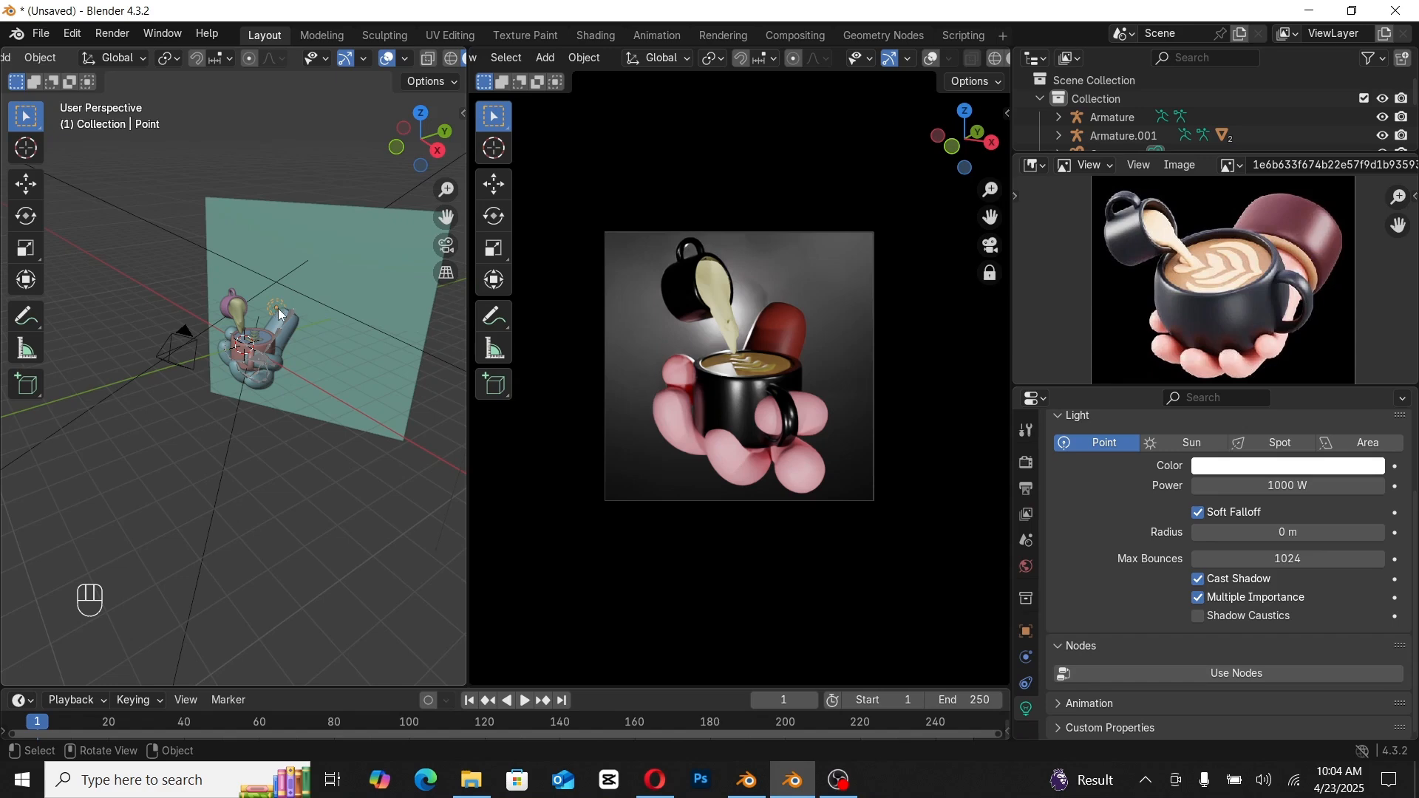
key(shift+d)
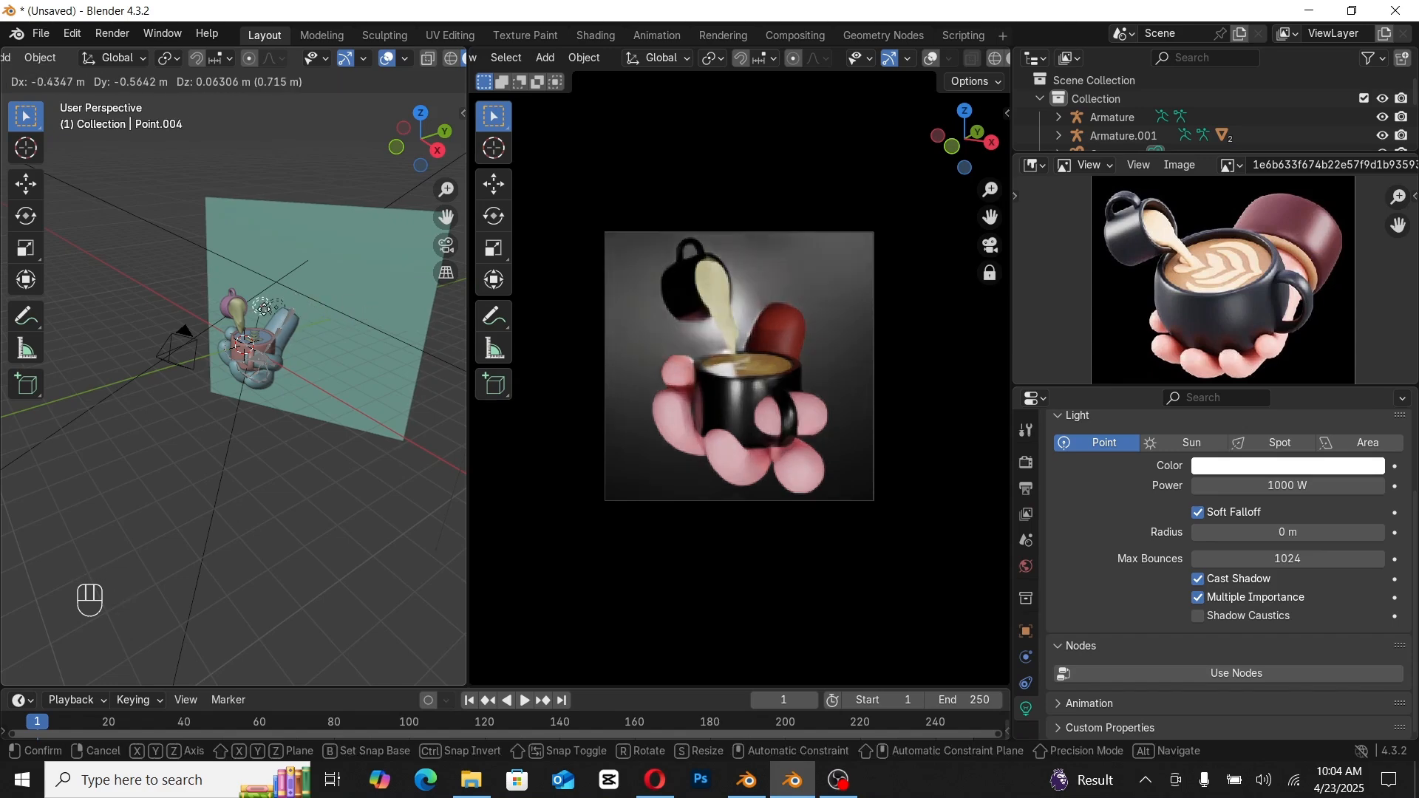
click(322, 312)
middle_drag(322, 312, 314, 348)
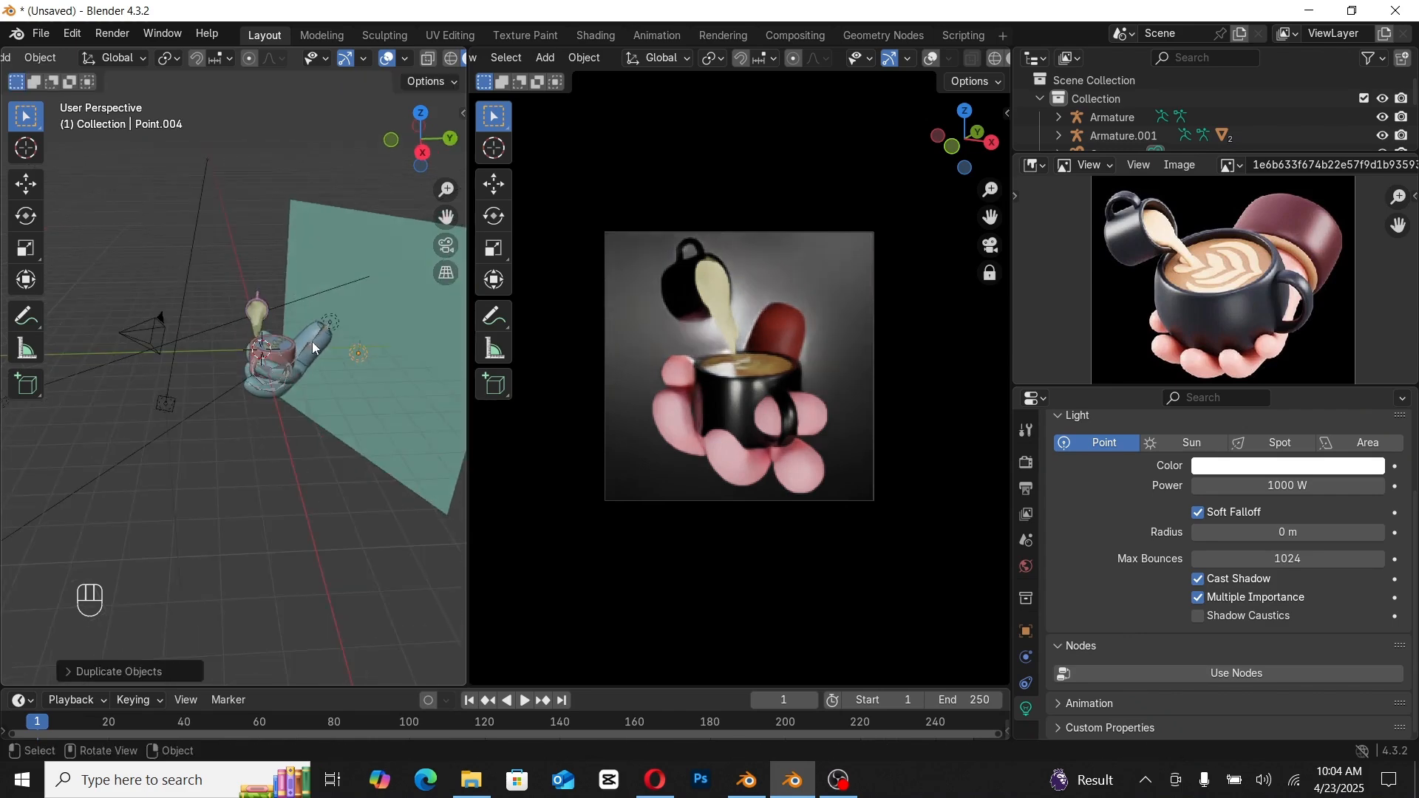
key(g)
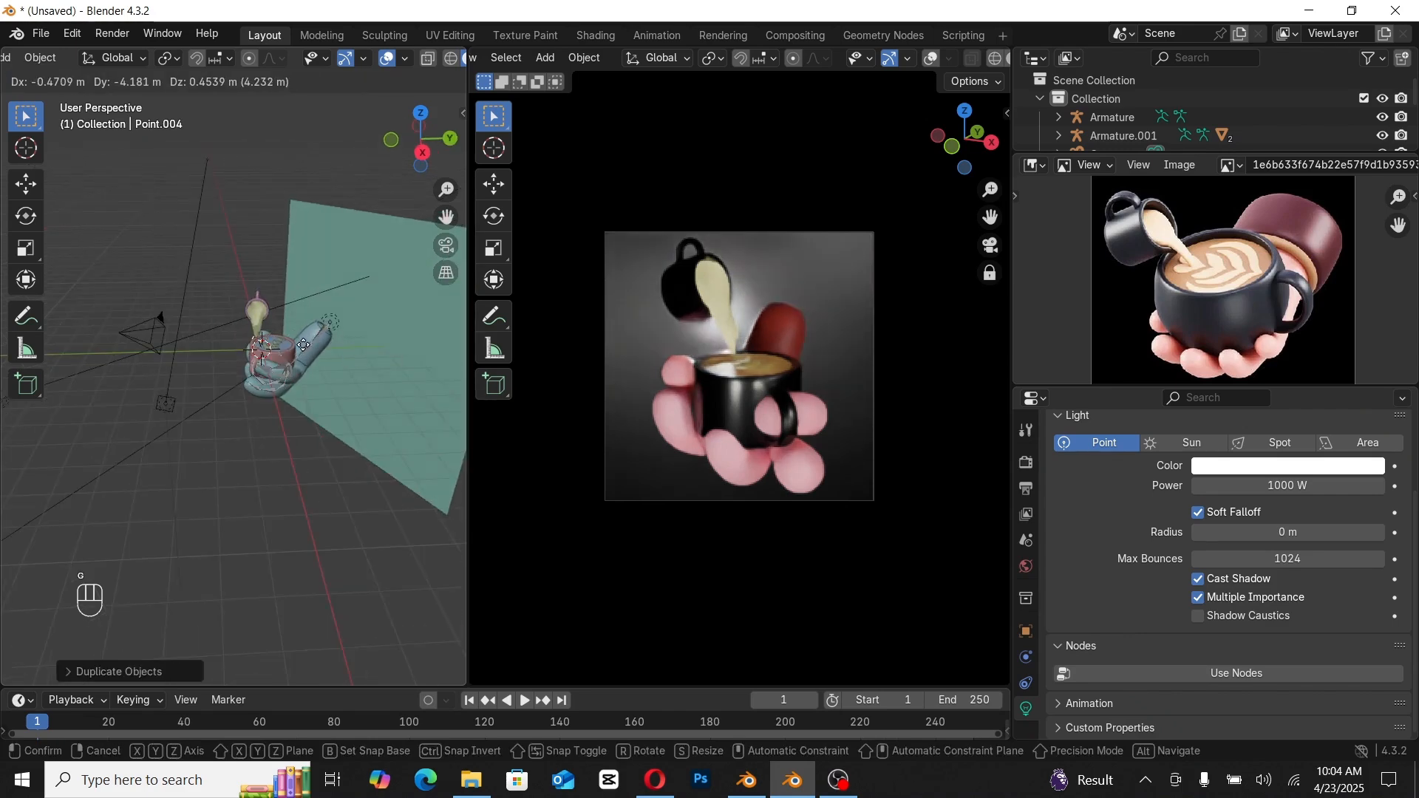
click(308, 344)
Step: Nudge the copied point light beside the cup and raise it about 0.56 m along Z above the rim
scroll(292, 350, up, 5)
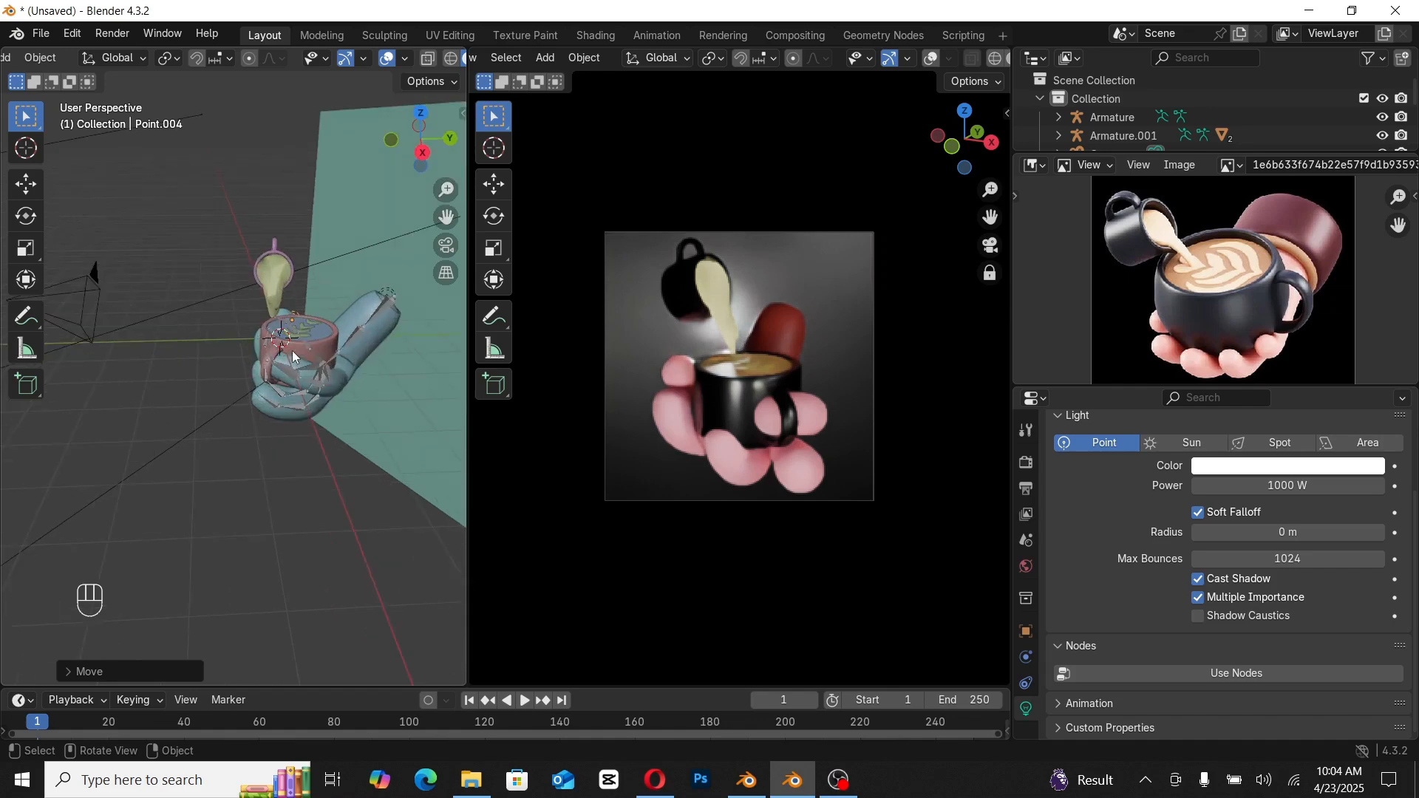
middle_drag(291, 350, 340, 325)
scroll(340, 325, down, 5)
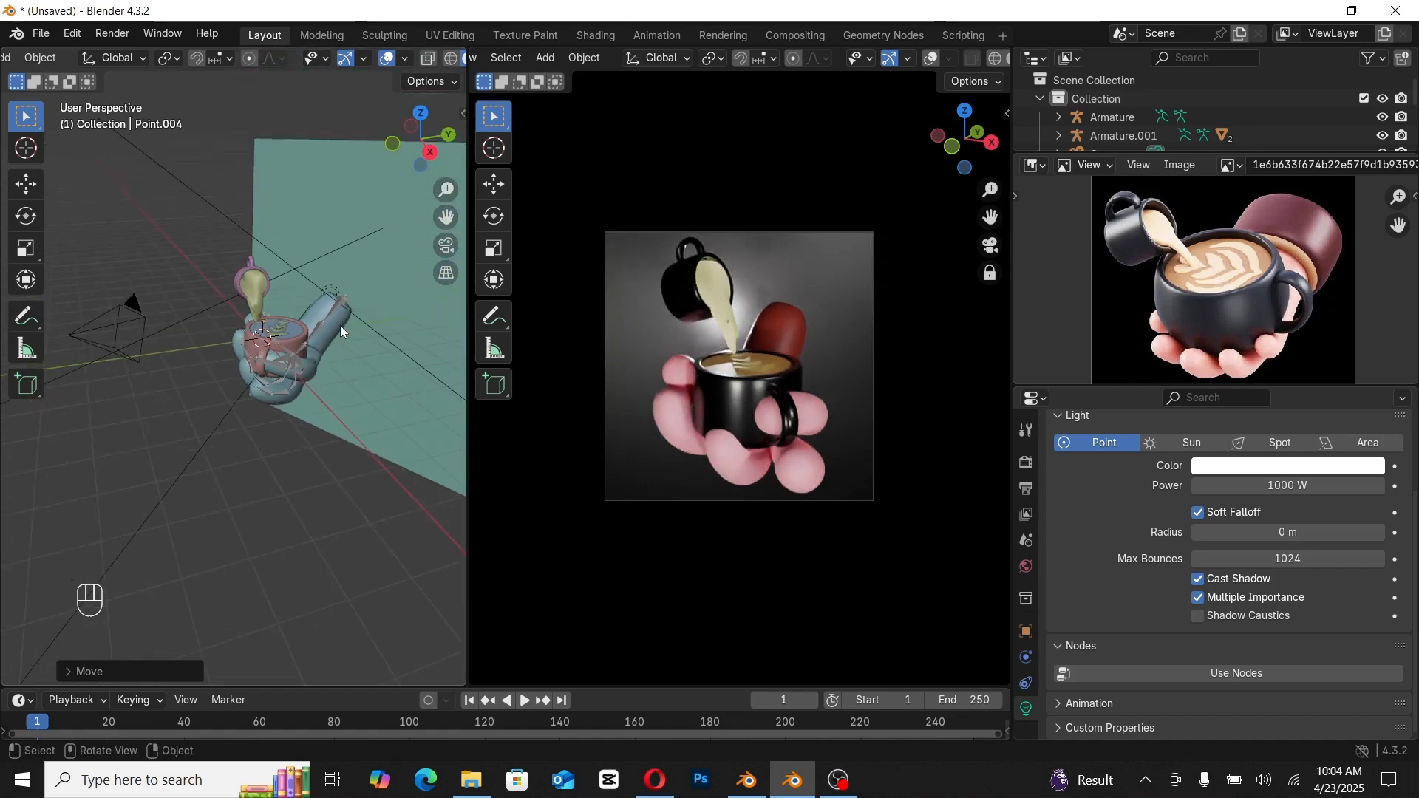
key(g)
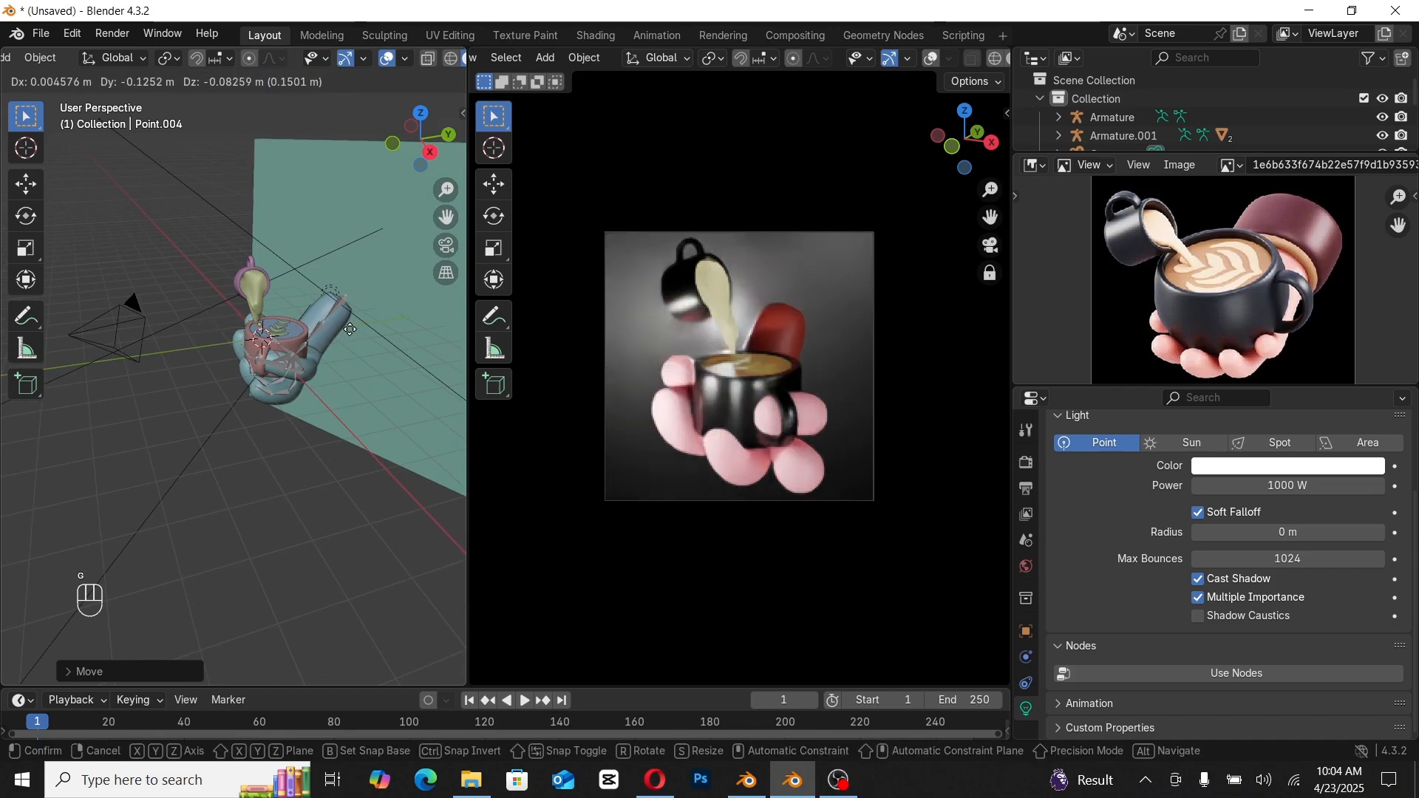
click(340, 334)
key(KP_Decimal)
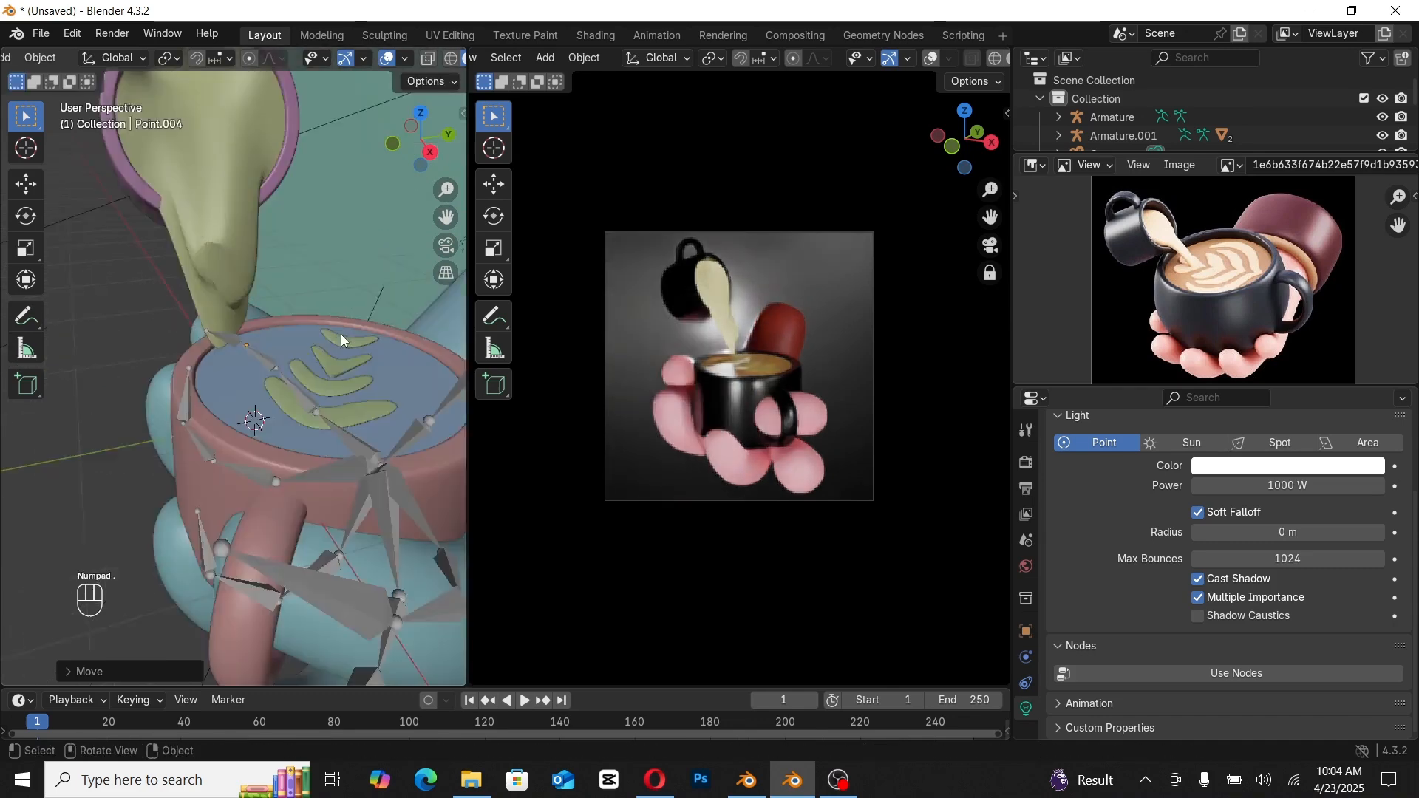
scroll(340, 334, up, 2)
scroll(325, 333, down, 6)
scroll(317, 358, up, 3)
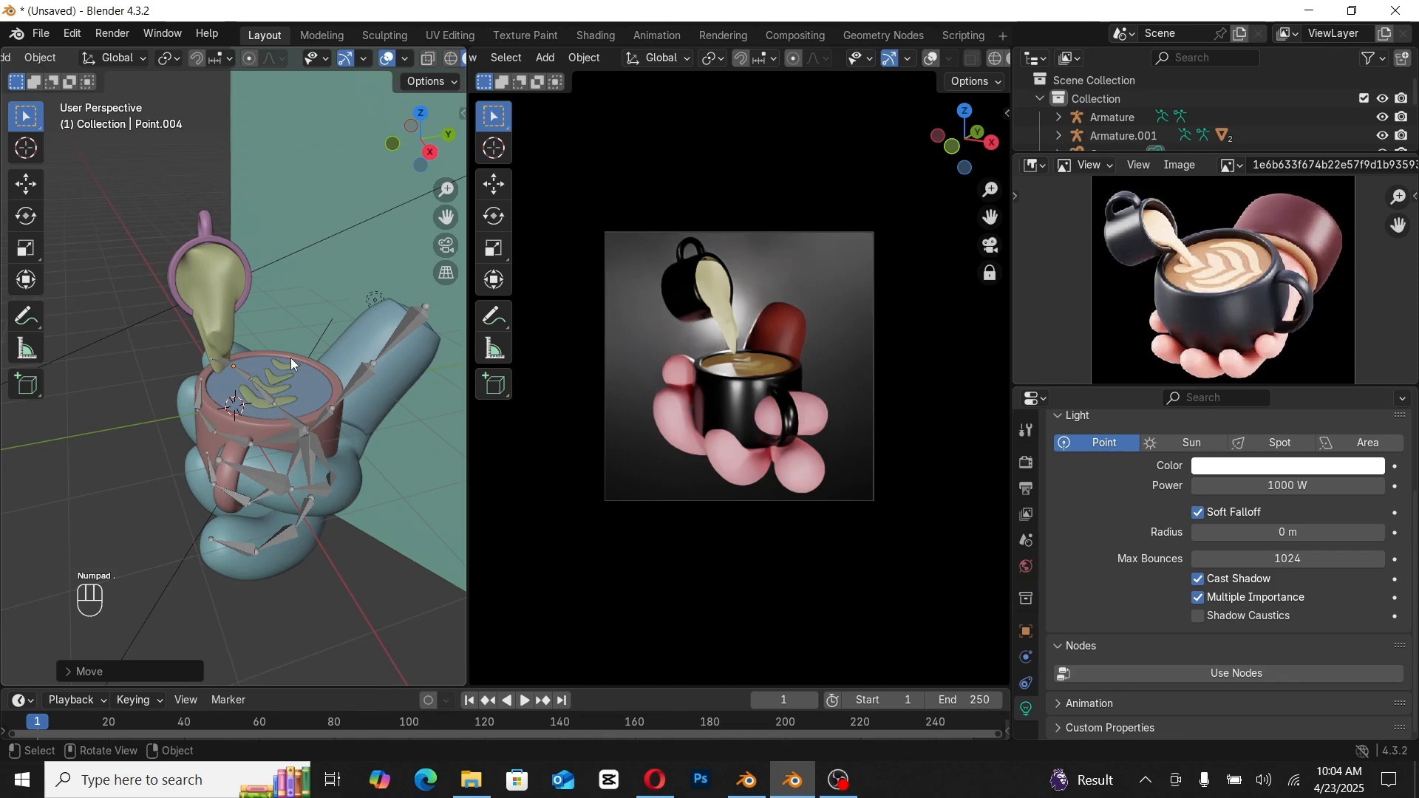
key(g)
key(z)
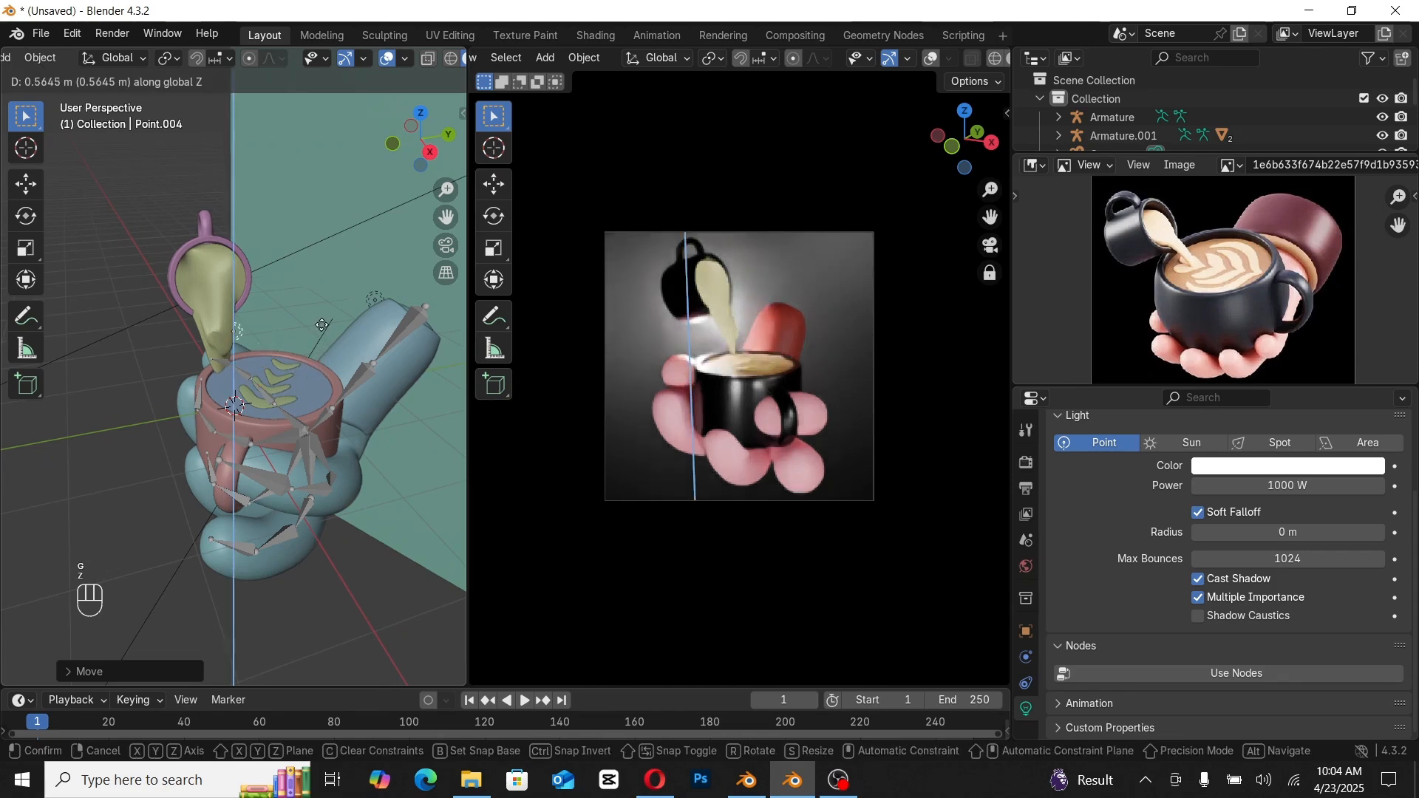
click(323, 328)
Step: Move the copied point light about 1.2 m along X over the coffee surface and set its power to 200 W
key(KP_Decimal)
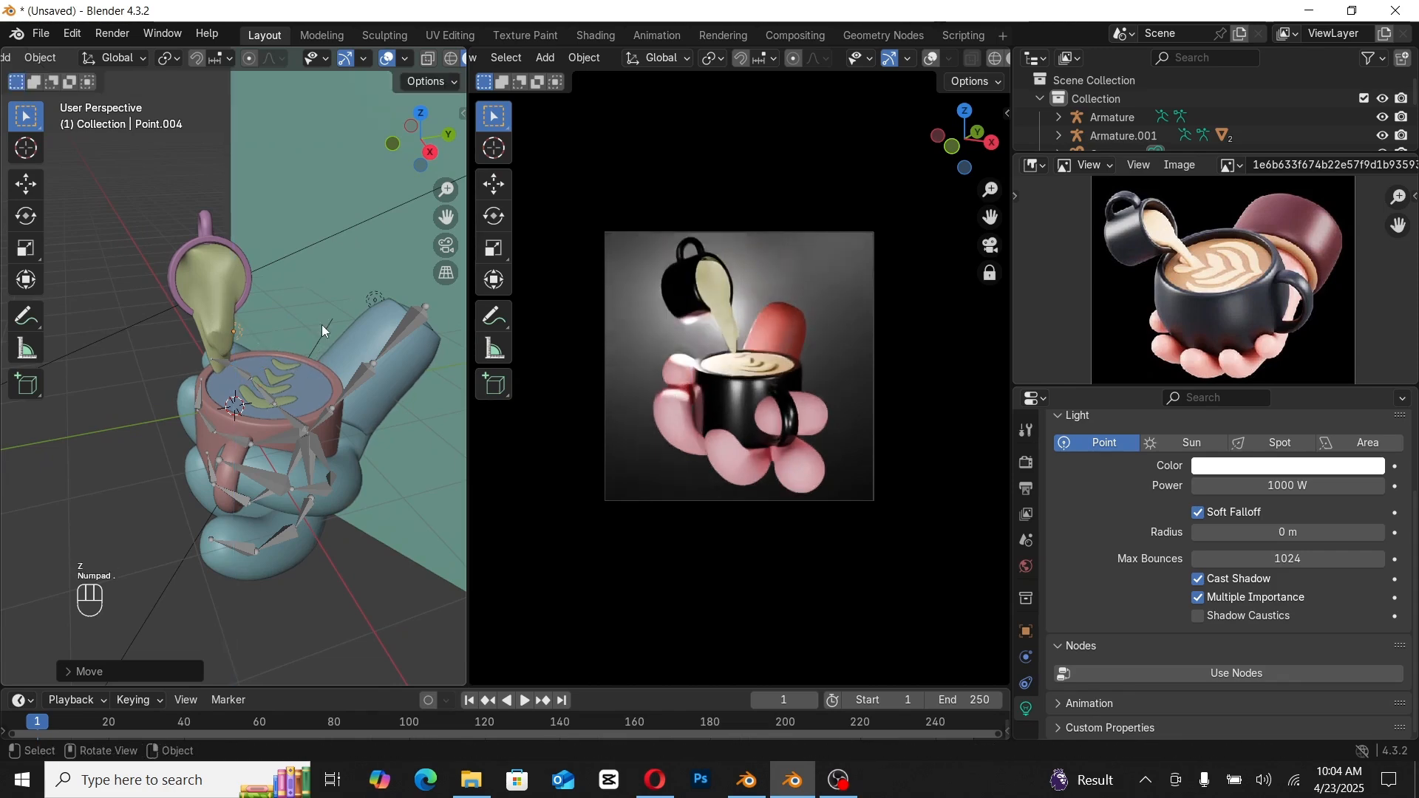
key(g)
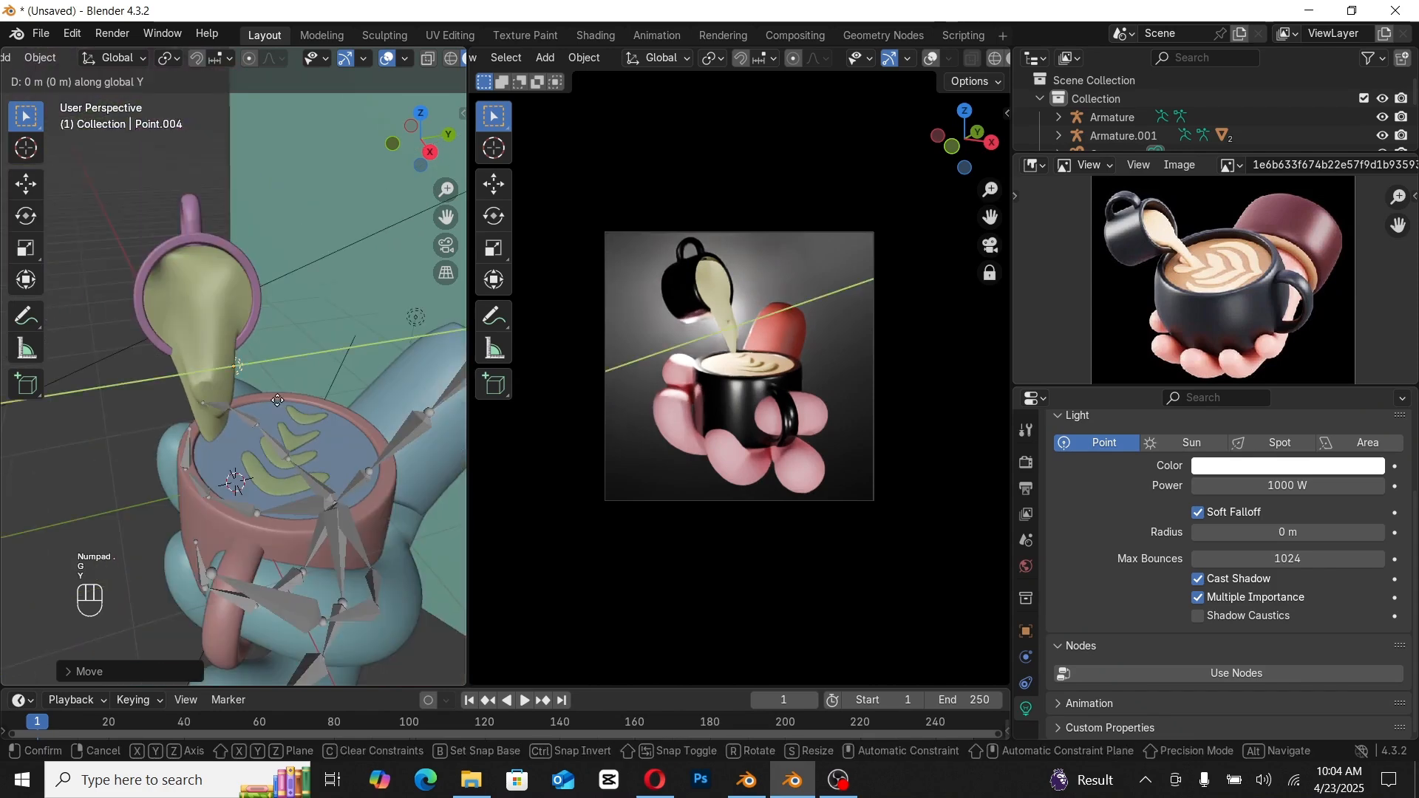
key(y)
key(x)
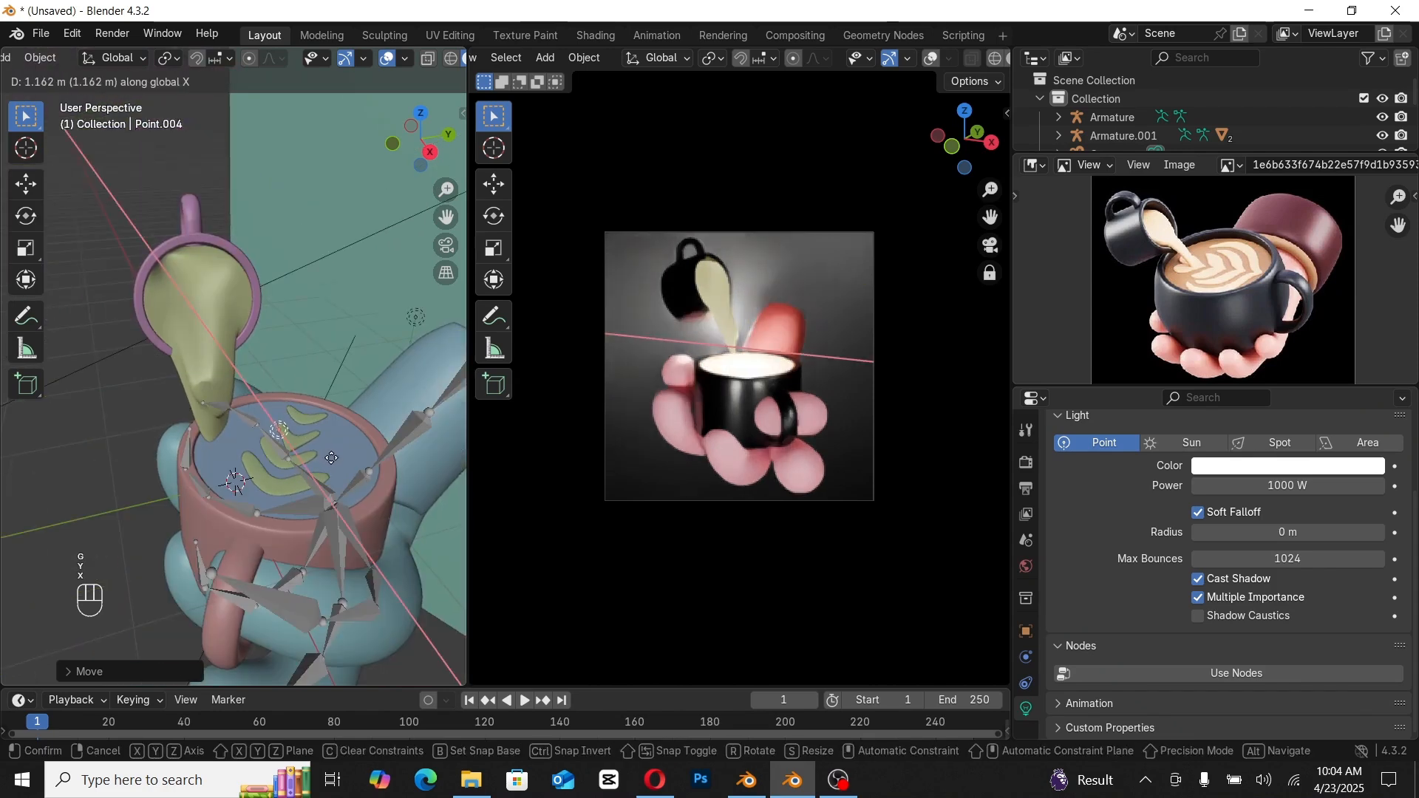
click(333, 465)
click(1269, 485)
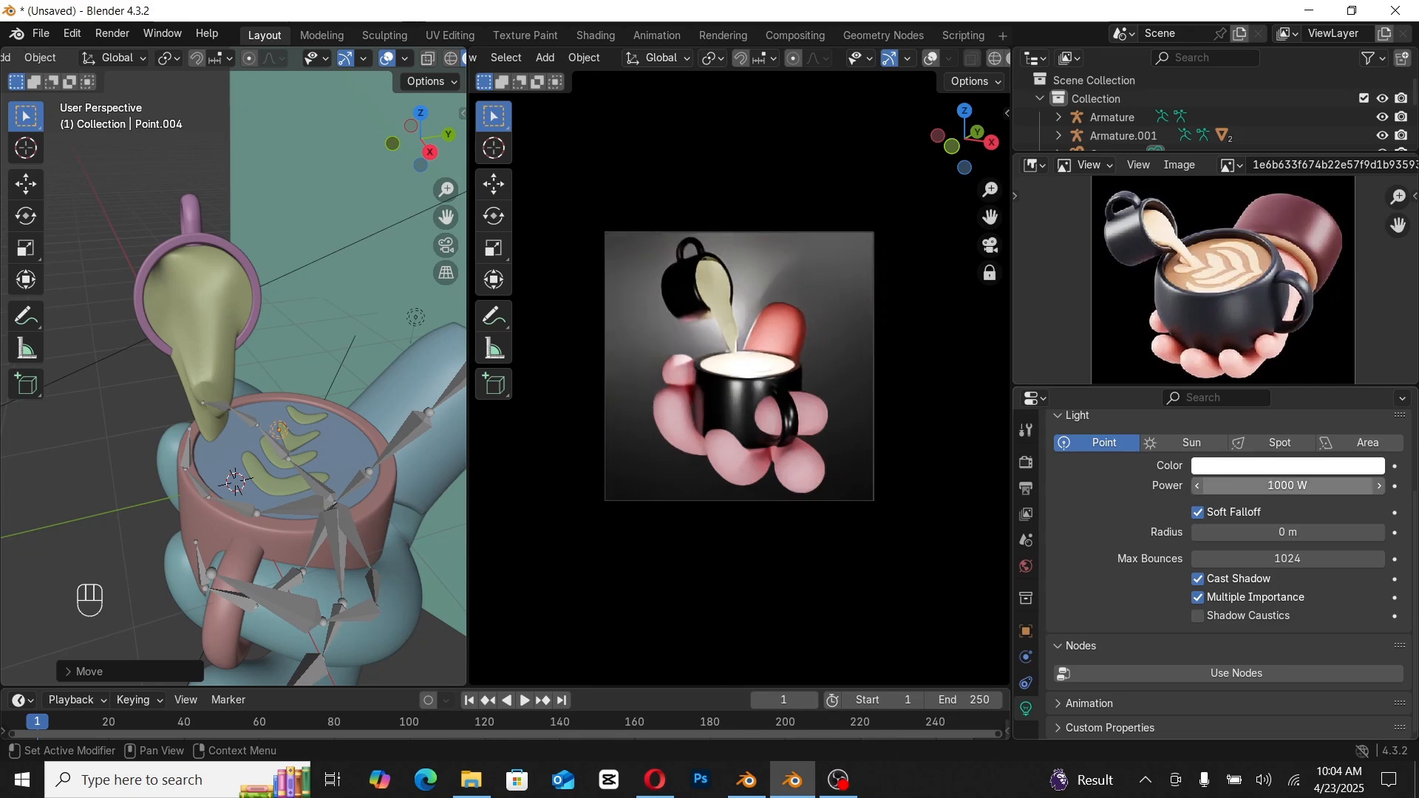
text(200)
key(Return)
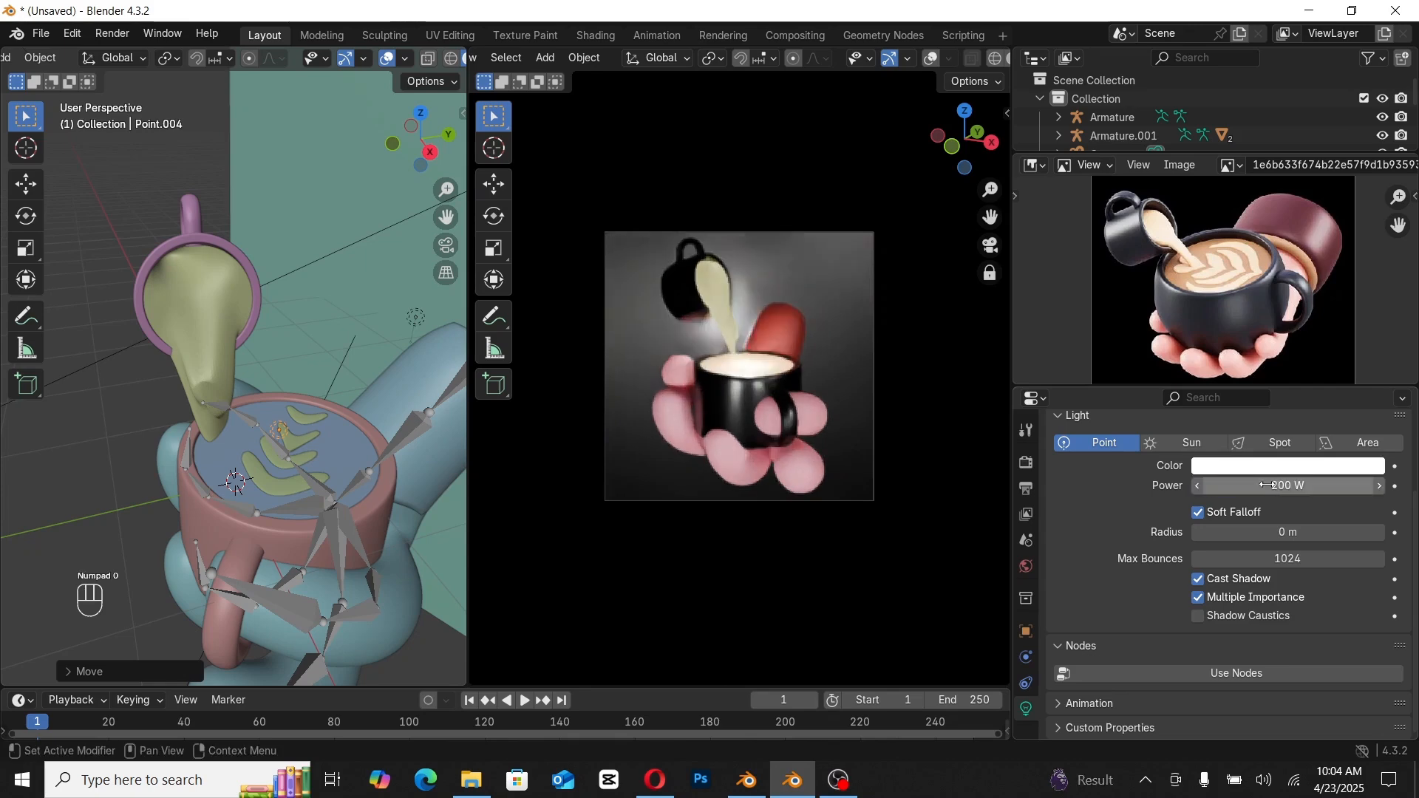
Step: Delete the duplicated point light above the coffee
key(x)
click(292, 427)
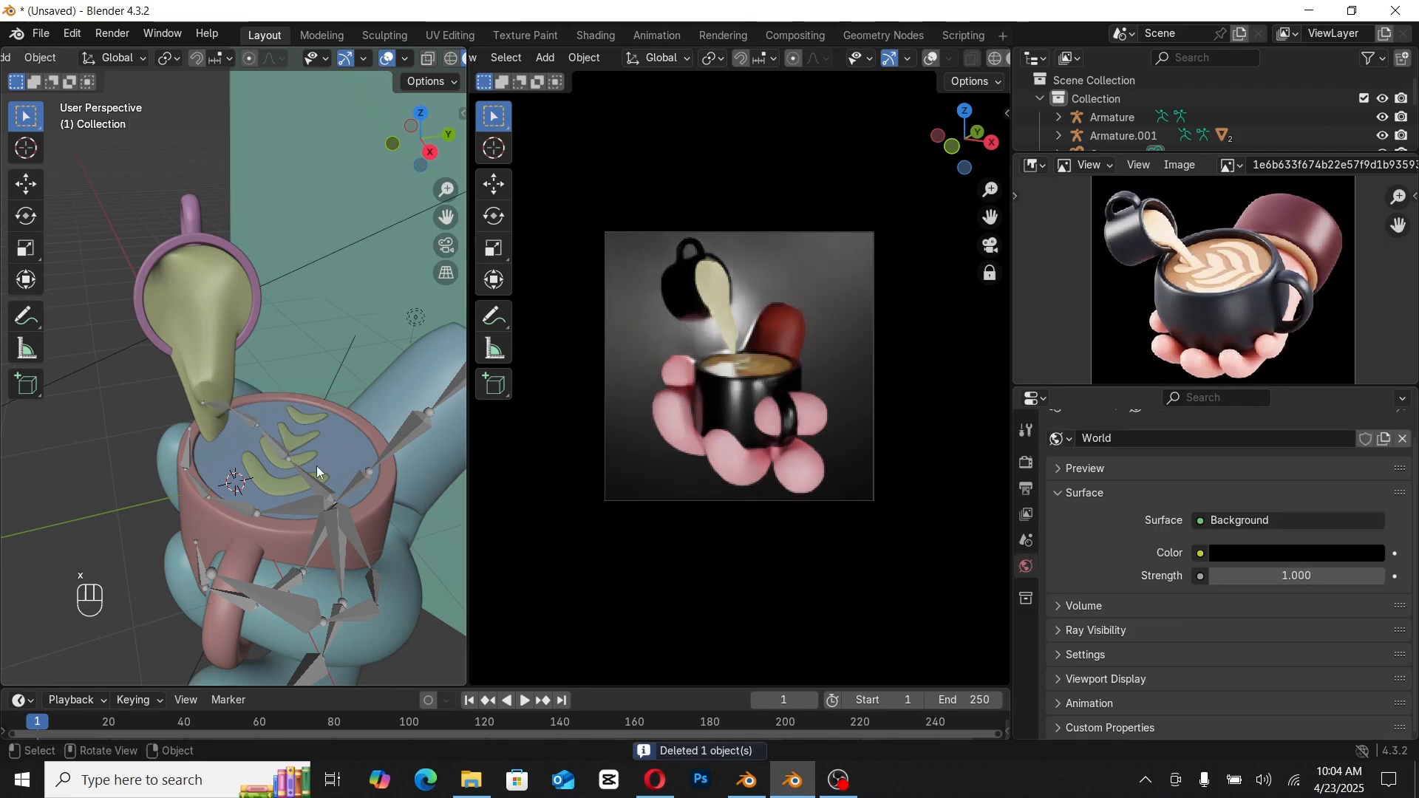
scroll(727, 414, up, 1)
middle_drag(730, 413, 728, 420)
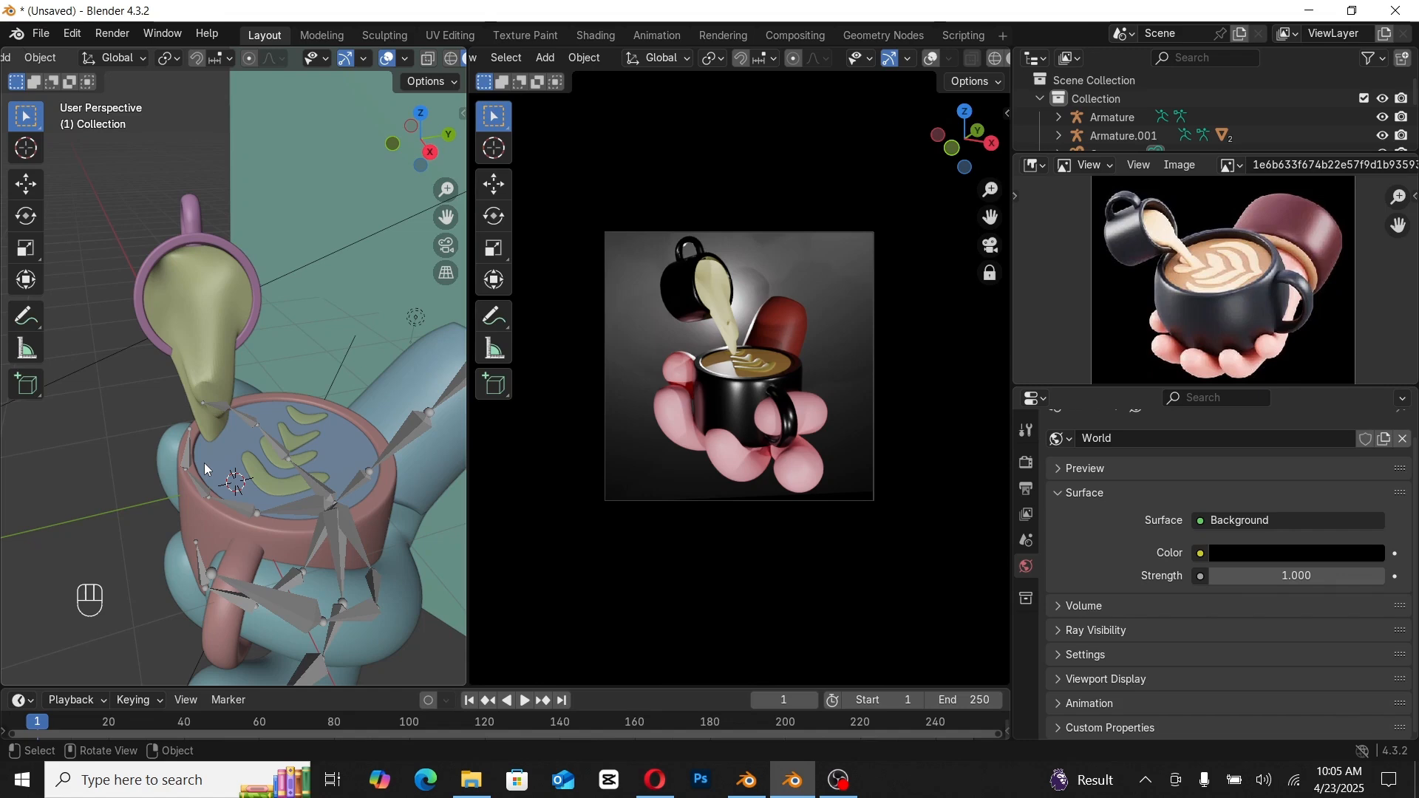
middle_drag(203, 463, 246, 454)
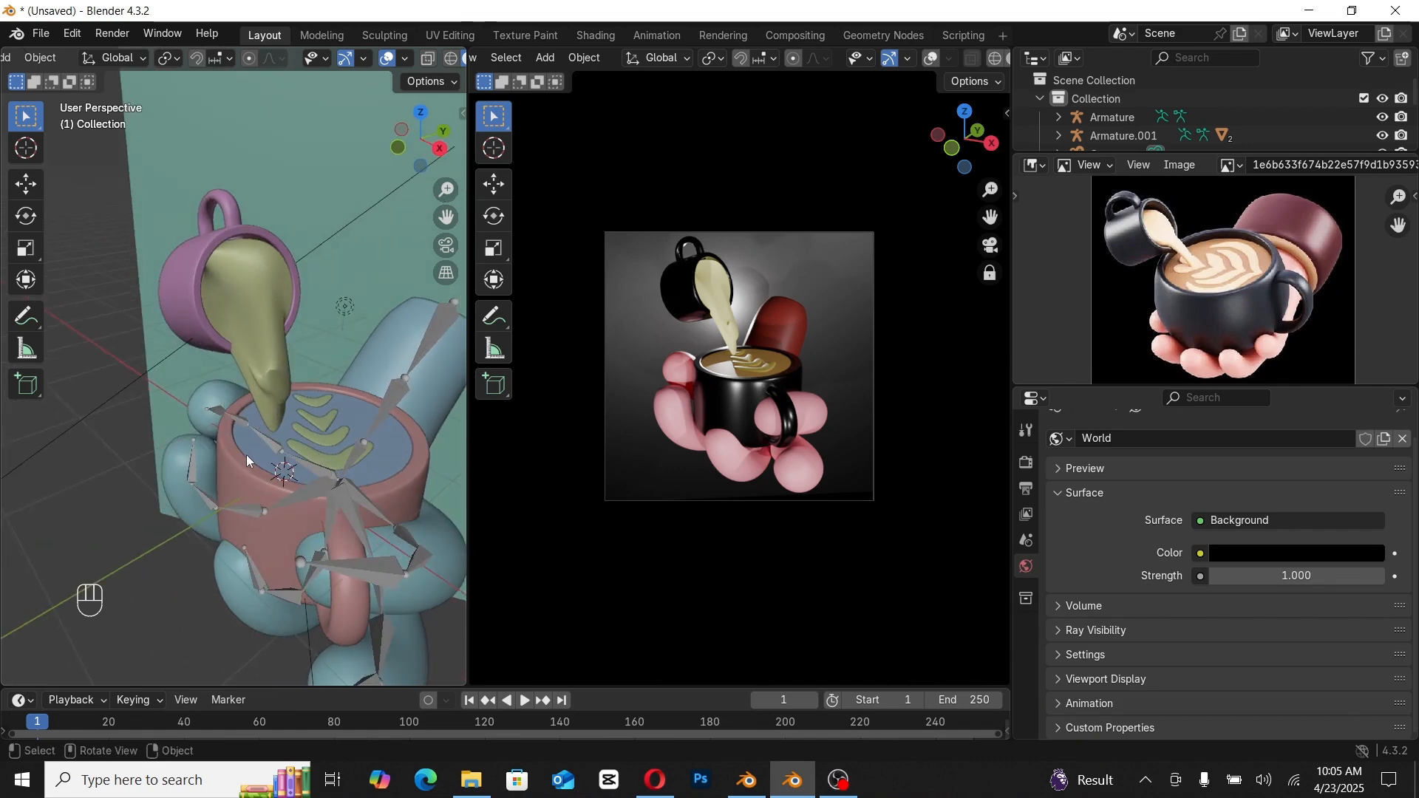